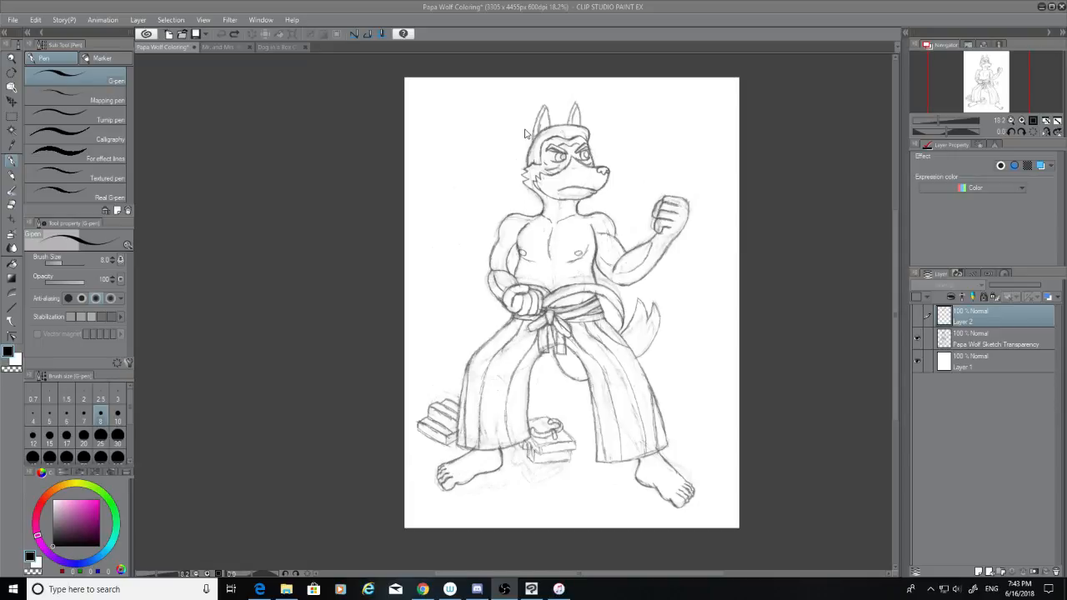
# Step: Show Layer 2 and ink the muzzle's front contour from the nose down to the mouth corner with the G-pen
pyautogui.scroll(1, 525, 133)
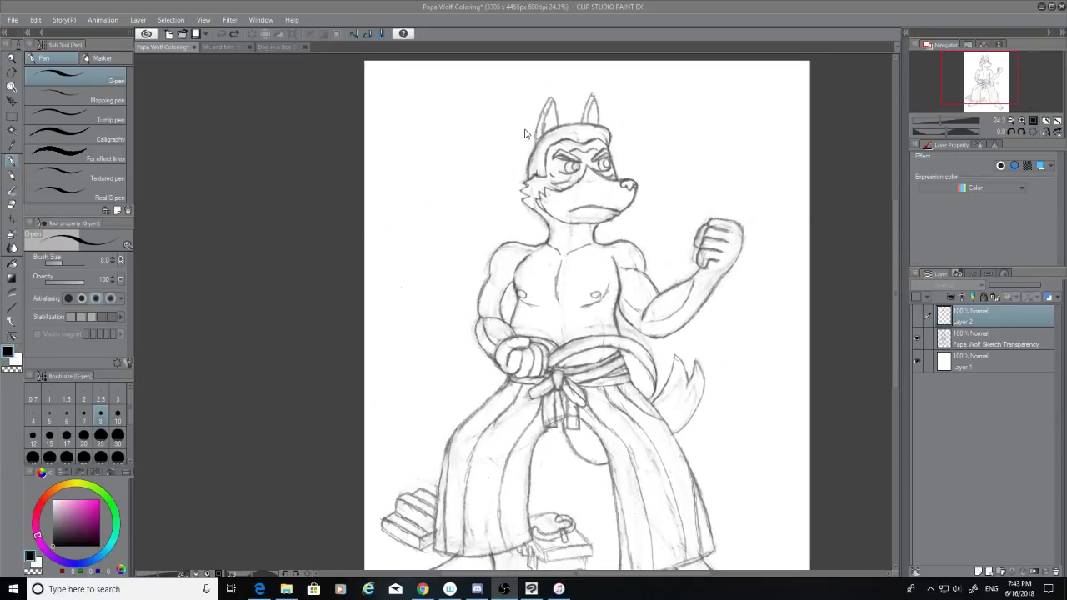
pyautogui.click(918, 315)
pyautogui.scroll(1, 563, 146)
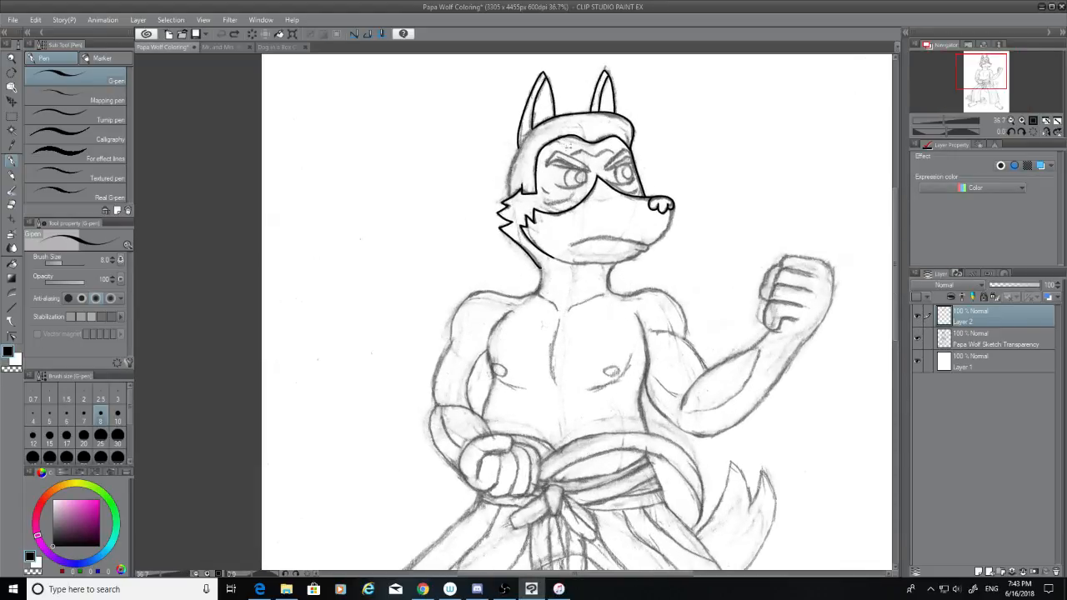
pyautogui.scroll(5, 686, 205)
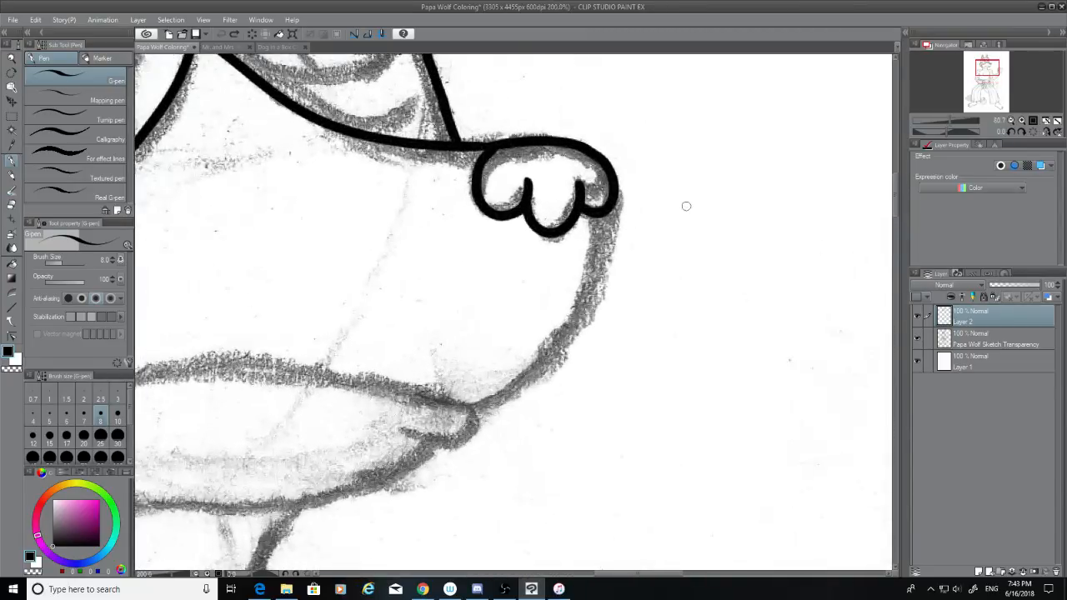
pyautogui.scroll(1, 686, 206)
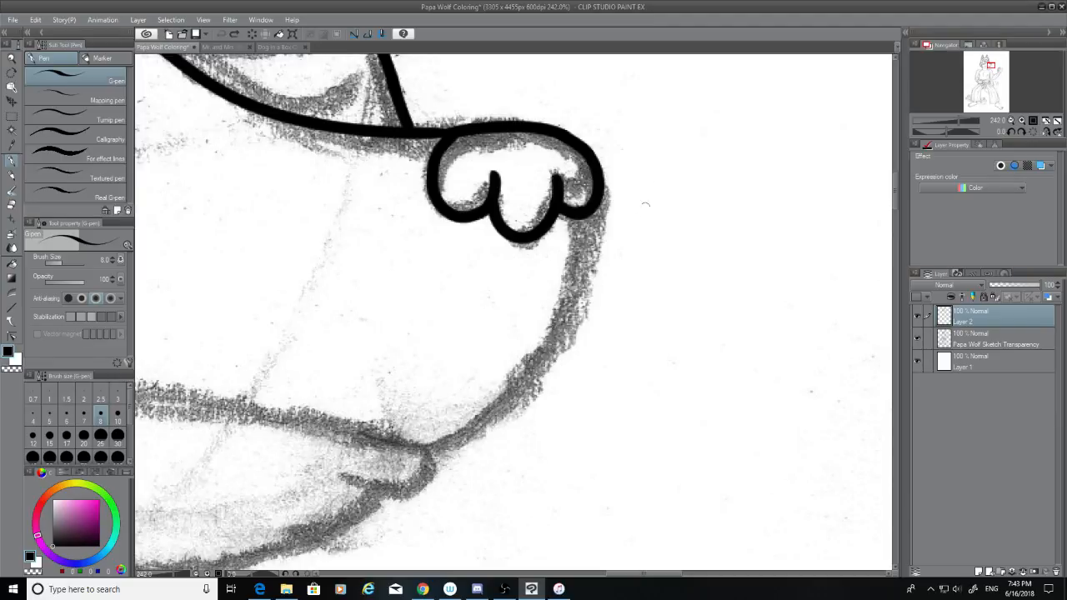
pyautogui.moveTo(594, 210); pyautogui.dragTo(428, 459)
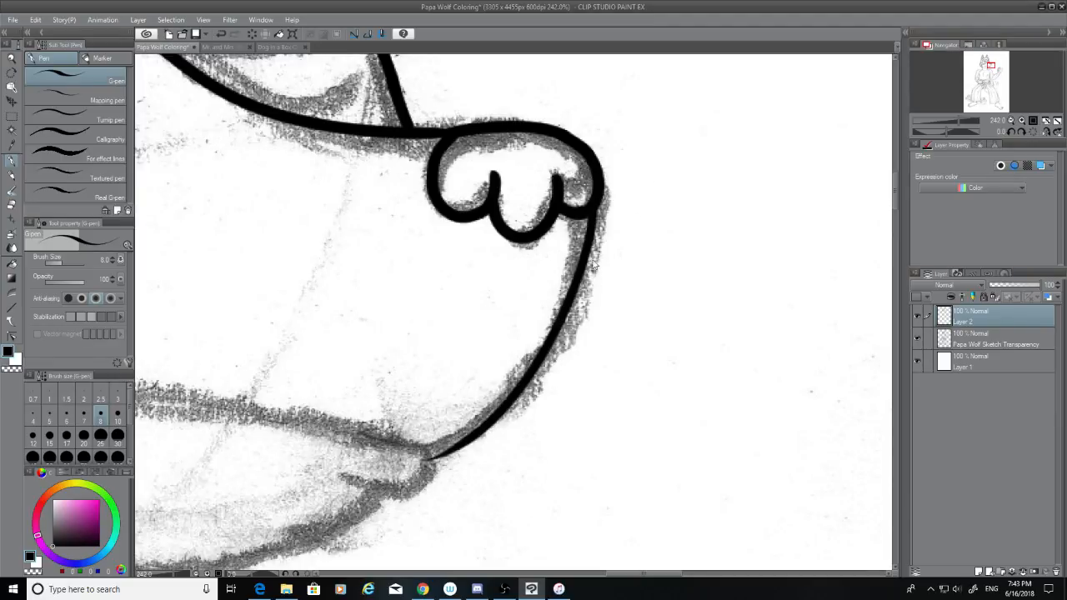
pyautogui.hotkey('ctrl', 'z')
pyautogui.moveTo(595, 212)
pyautogui.mouseDown()
pyautogui.moveTo(589, 252)
pyautogui.moveTo(442, 451)
pyautogui.mouseUp()
pyautogui.hotkey('ctrl', 'z')
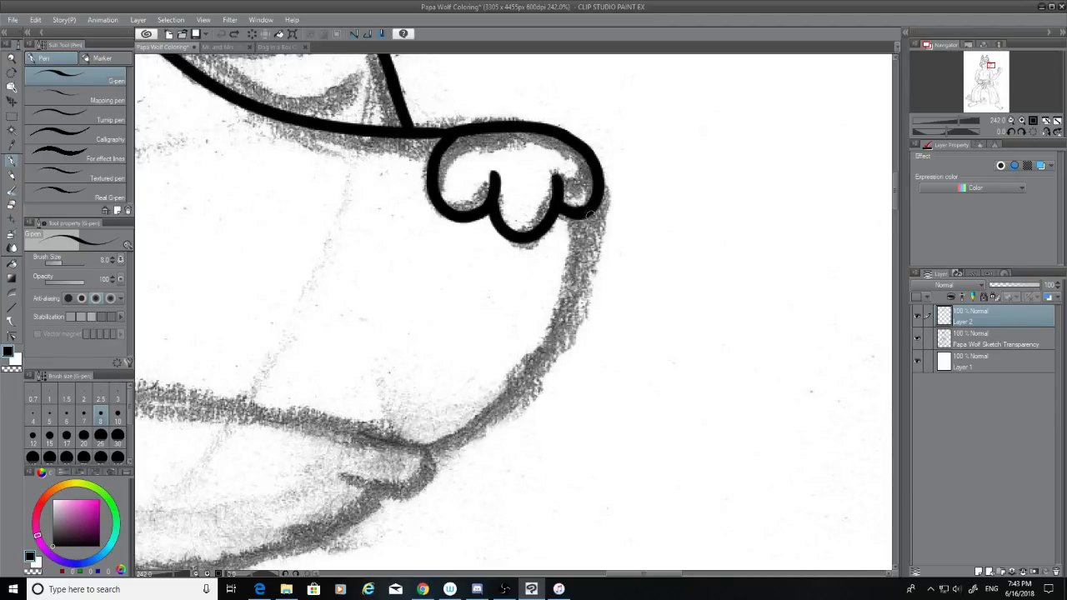
pyautogui.hotkey('ctrl', 'y')
pyautogui.hotkey('ctrl', 'z')
pyautogui.moveTo(587, 211)
pyautogui.mouseDown()
pyautogui.moveTo(493, 404)
pyautogui.moveTo(382, 462)
pyautogui.moveTo(425, 451)
pyautogui.moveTo(375, 462)
pyautogui.mouseUp()
pyautogui.click(12, 205)
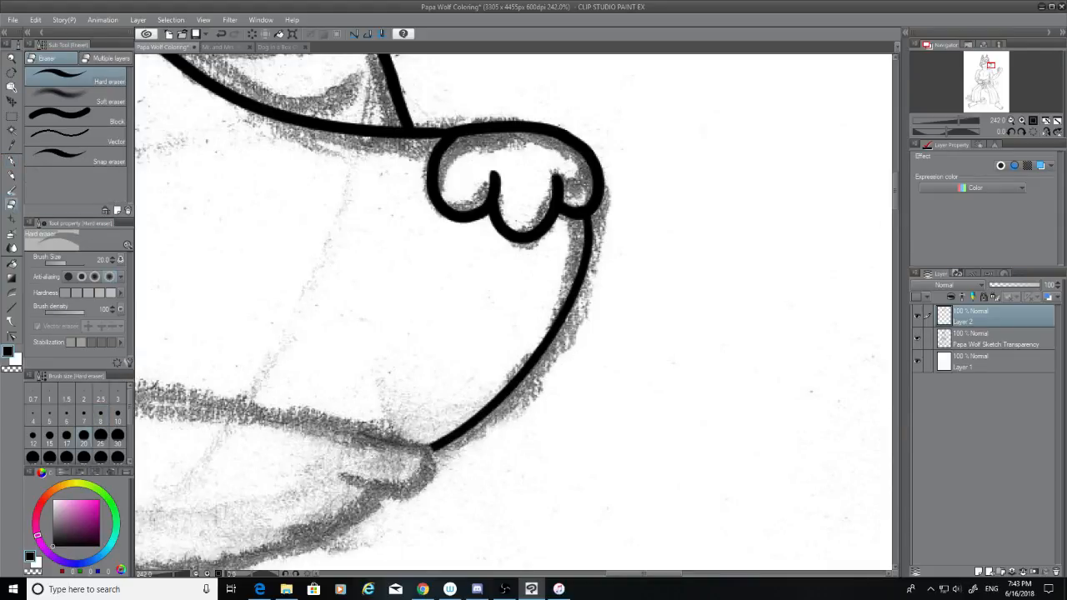
# Step: Ink the long arched upper mouth line over the sketch with the G-pen
pyautogui.moveTo(667, 573); pyautogui.dragTo(631, 580)
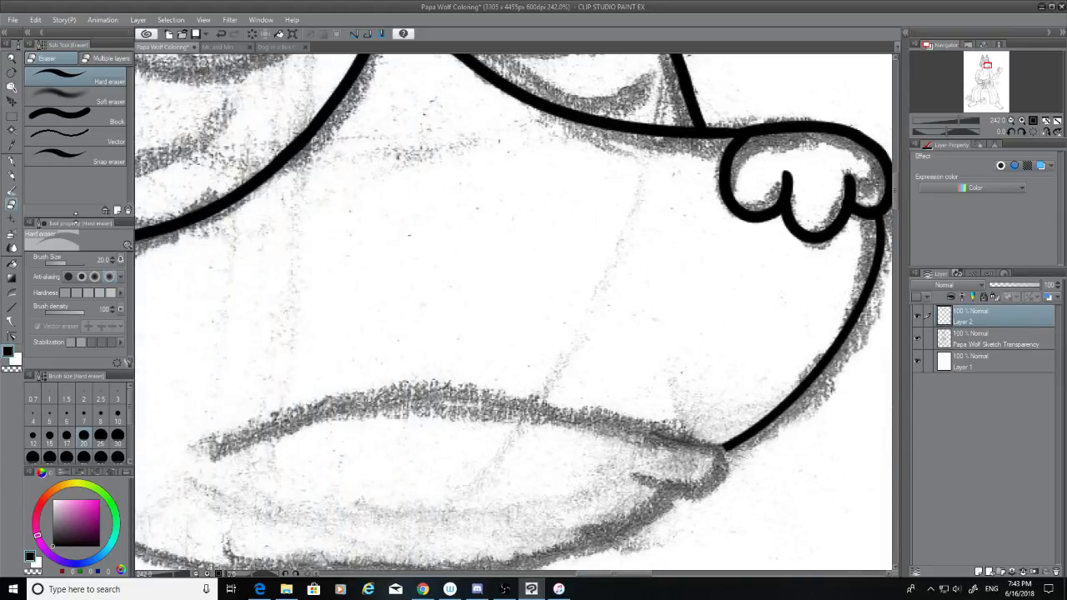
pyautogui.click(11, 162)
pyautogui.moveTo(223, 448)
pyautogui.mouseDown()
pyautogui.moveTo(595, 395)
pyautogui.moveTo(716, 417)
pyautogui.mouseUp()
pyautogui.hotkey('ctrl', 'z')
pyautogui.moveTo(222, 441); pyautogui.dragTo(715, 450)
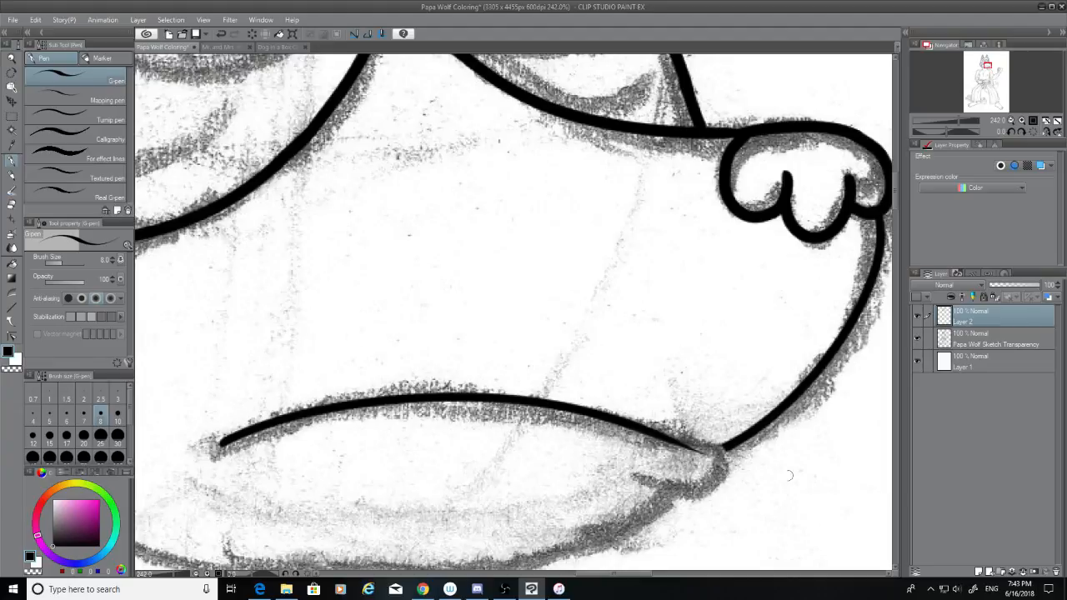
# Step: Join the upper mouth line to the muzzle contour with a short curved stroke at the mouth corner
pyautogui.moveTo(656, 435); pyautogui.dragTo(733, 454)
pyautogui.hotkey('ctrl', 'z')
pyautogui.hotkey('ctrl', 'z')
pyautogui.hotkey('ctrl', 'z')
pyautogui.moveTo(650, 438); pyautogui.dragTo(726, 446)
pyautogui.hotkey('ctrl', 'z')
pyautogui.moveTo(642, 429); pyautogui.dragTo(726, 450)
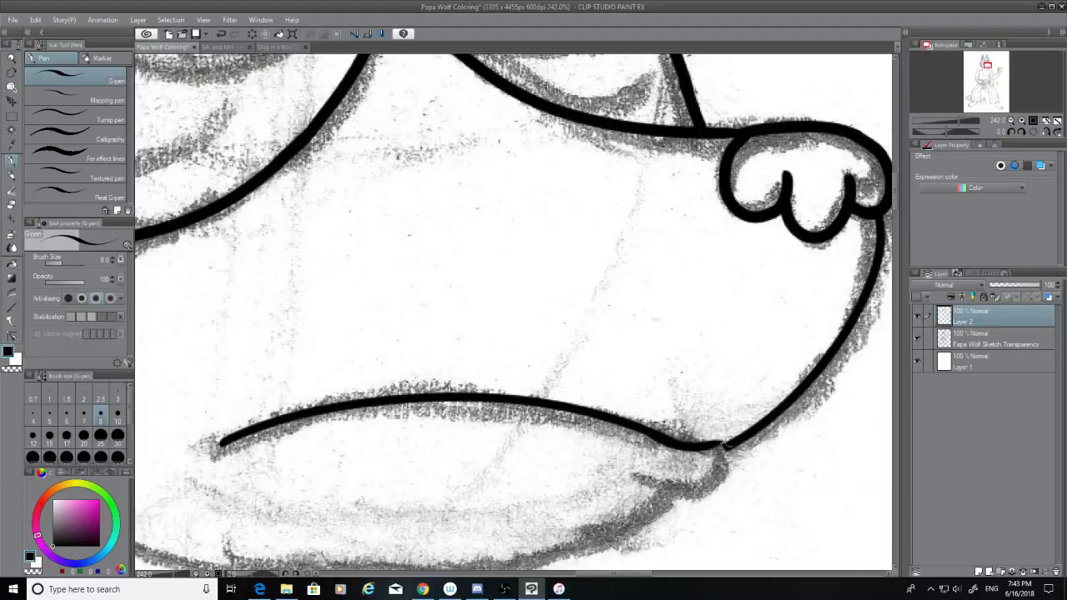
pyautogui.hotkey('ctrl', 'z')
pyautogui.moveTo(655, 434); pyautogui.dragTo(747, 445)
pyautogui.hotkey('ctrl', 'z')
pyautogui.hotkey('ctrl', 'z')
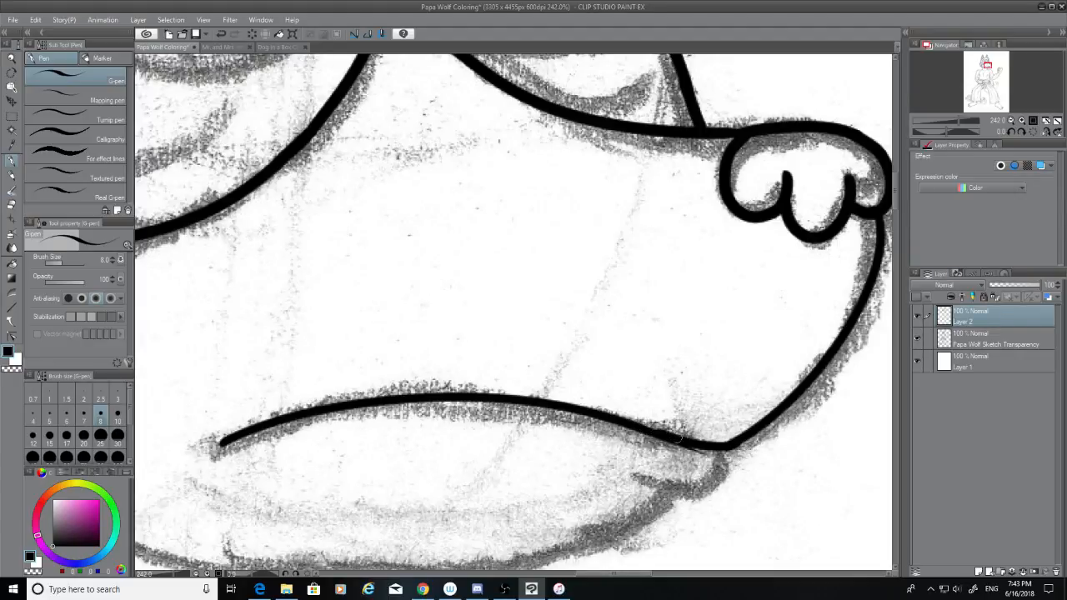
pyautogui.hotkey('ctrl', 'z')
pyautogui.moveTo(654, 434); pyautogui.dragTo(740, 441)
pyautogui.hotkey('ctrl', 'z')
pyautogui.moveTo(658, 433); pyautogui.dragTo(722, 446)
pyautogui.hotkey('ctrl', 'z')
pyautogui.moveTo(655, 434)
pyautogui.mouseDown()
pyautogui.moveTo(742, 447)
pyautogui.moveTo(710, 444)
pyautogui.moveTo(737, 438)
pyautogui.mouseUp()
pyautogui.hotkey('ctrl', 'z')
# Step: Ink the small hooked lip below the mouth corner
pyautogui.moveTo(894, 190); pyautogui.dragTo(894, 208)
pyautogui.moveTo(719, 198); pyautogui.dragTo(678, 236)
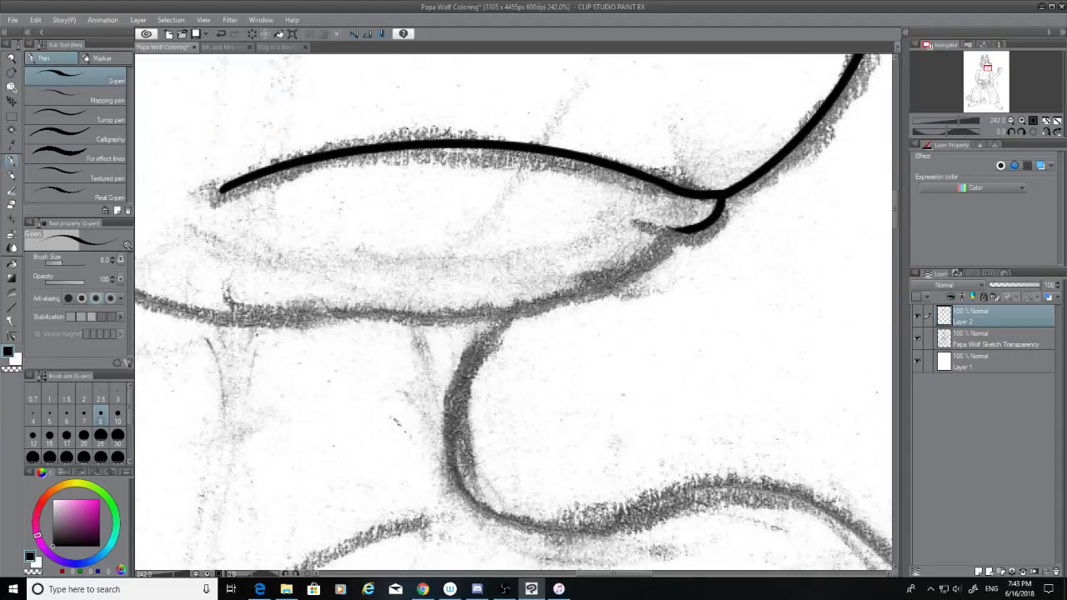
pyautogui.hotkey('ctrl', 'z')
pyautogui.moveTo(721, 193); pyautogui.dragTo(673, 236)
pyautogui.hotkey('ctrl', 'z')
pyautogui.moveTo(721, 195)
pyautogui.mouseDown()
pyautogui.moveTo(673, 234)
pyautogui.moveTo(690, 242)
pyautogui.moveTo(657, 235)
pyautogui.moveTo(698, 244)
pyautogui.mouseUp()
pyautogui.hotkey('ctrl', 'z')
pyautogui.hotkey('ctrl', 'z')
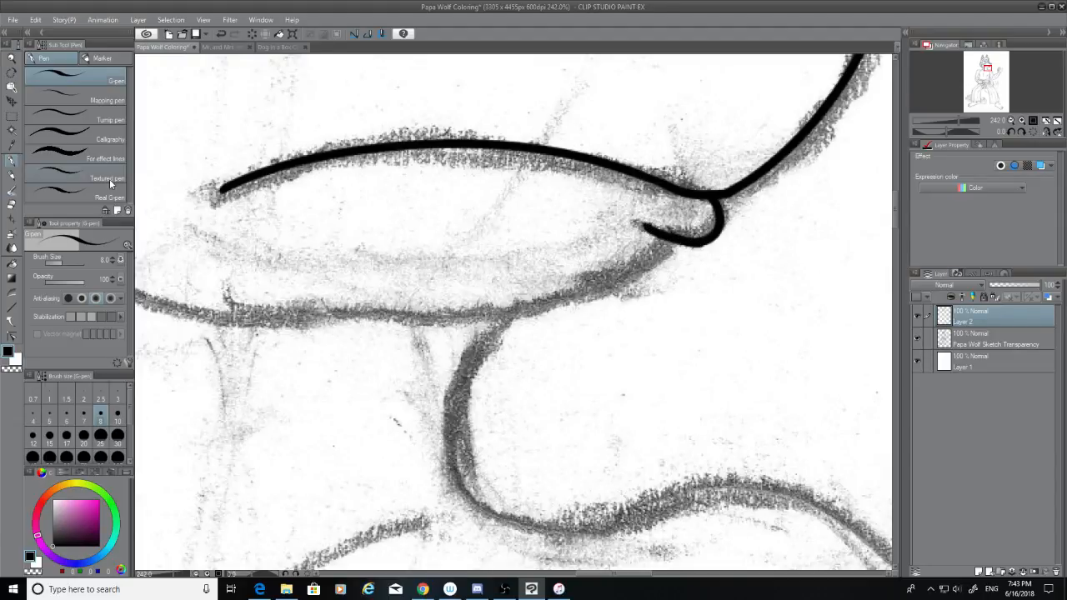
# Step: Clean up the inside of the hooked lip with the Hard eraser while the sketch layer is temporarily hidden
pyautogui.click(11, 204)
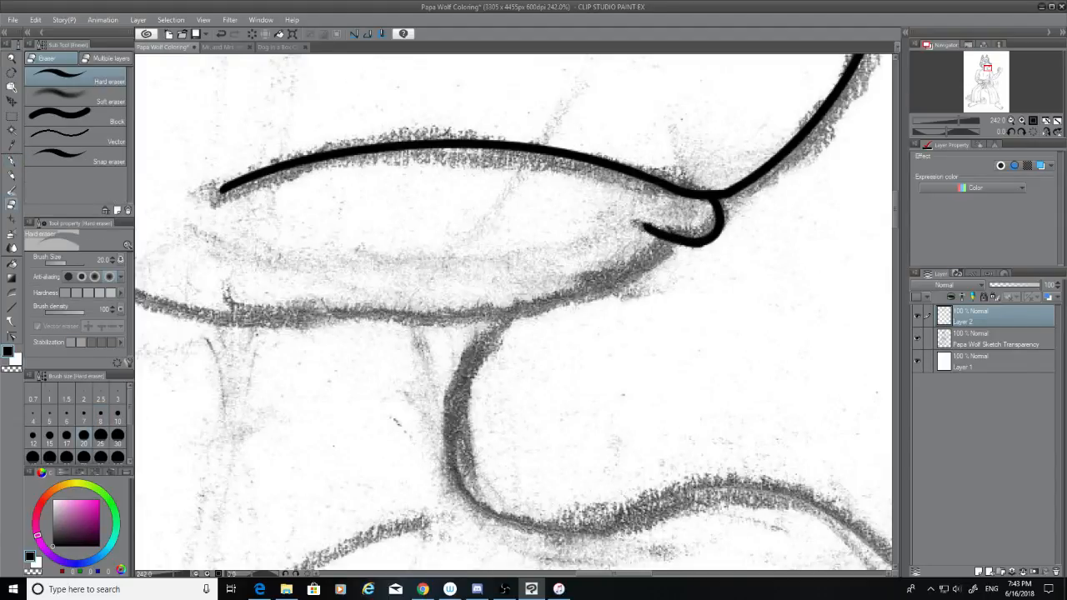
pyautogui.click(917, 340)
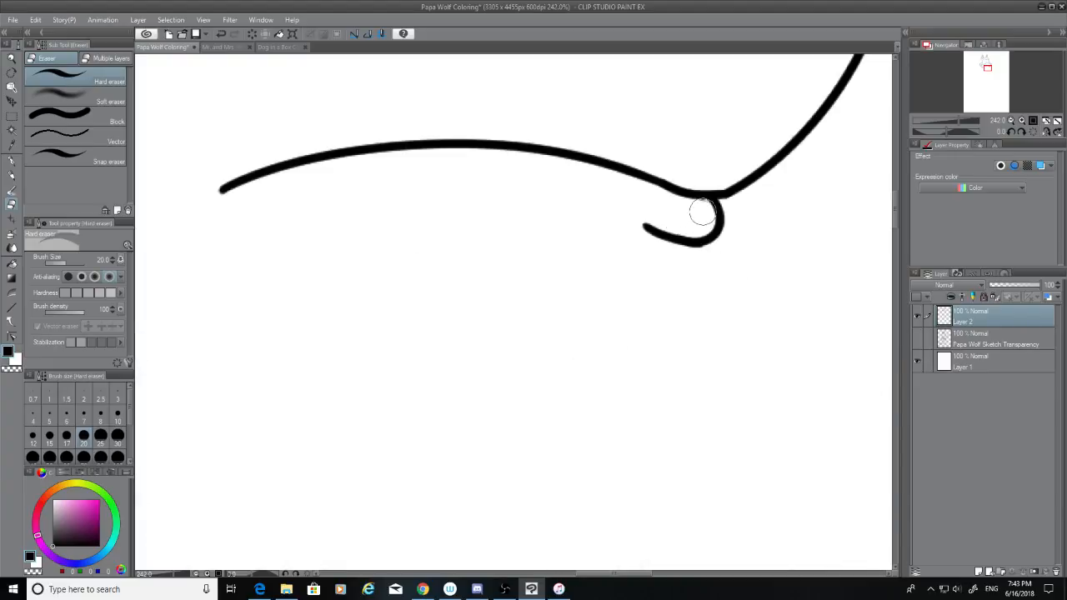
pyautogui.moveTo(702, 212); pyautogui.dragTo(690, 210)
pyautogui.click(917, 338)
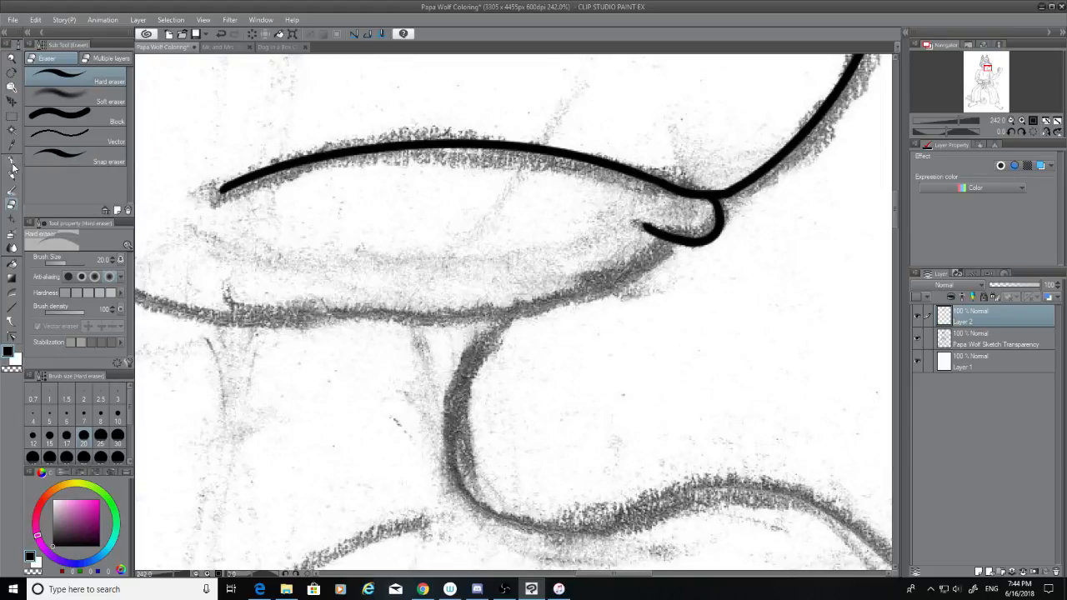
pyautogui.click(12, 161)
# Step: Try to ink the lower jaw line in one stroke from the hooked lip toward the cheek
pyautogui.moveTo(670, 244); pyautogui.dragTo(370, 284)
pyautogui.hotkey('ctrl', 'z')
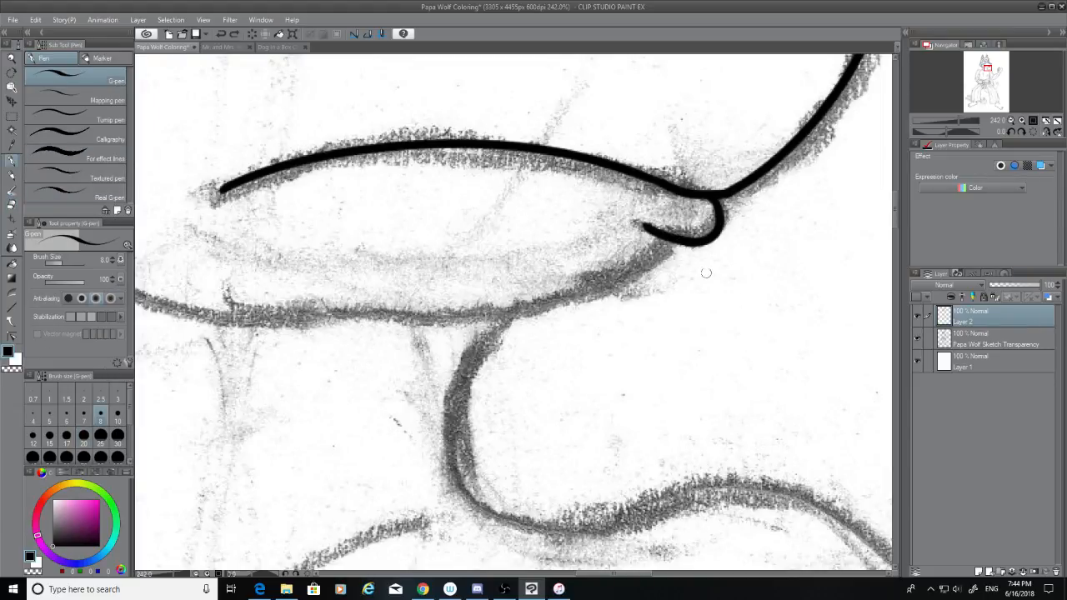
pyautogui.moveTo(672, 243); pyautogui.dragTo(356, 283)
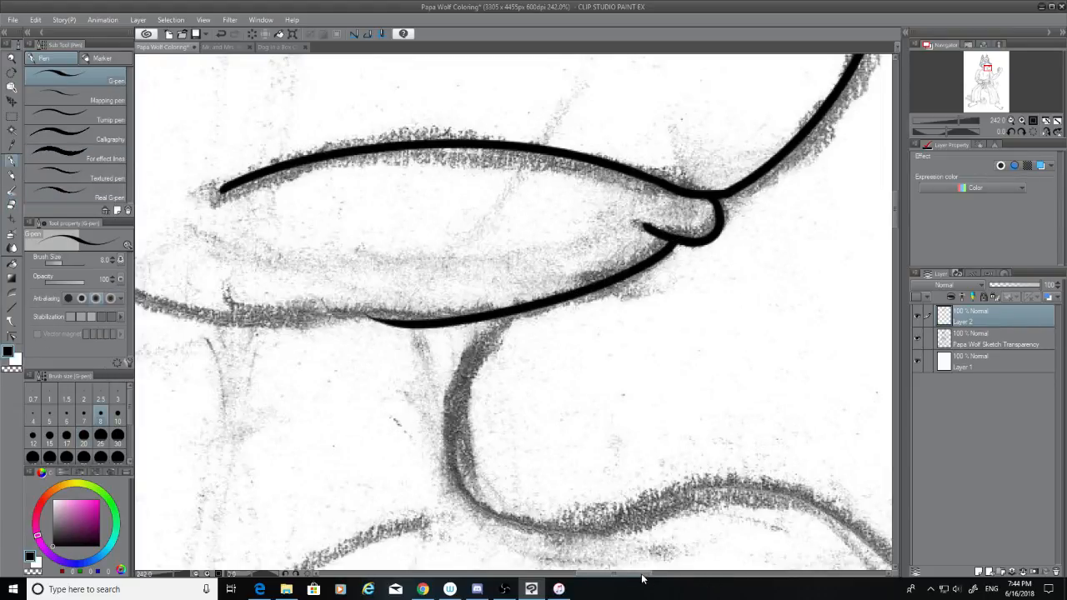
pyautogui.moveTo(642, 573); pyautogui.dragTo(623, 578)
pyautogui.hotkey('ctrl', 'z')
pyautogui.moveTo(833, 240); pyautogui.dragTo(390, 272)
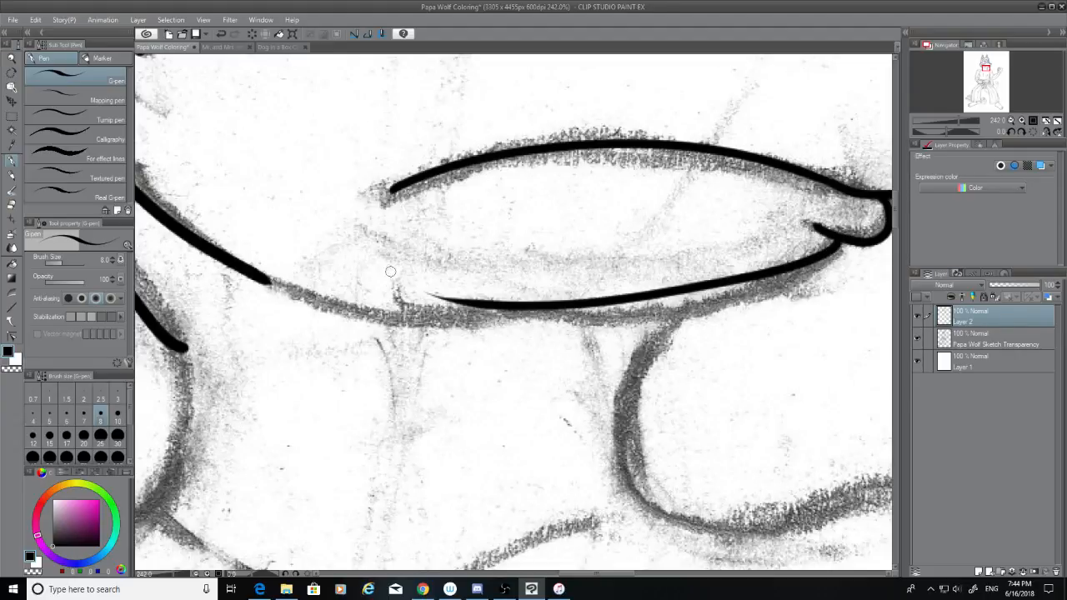
pyautogui.hotkey('ctrl', 'z')
# Step: Try to ink the lower jaw line in one stroke from the existing cheek line toward the chin
pyautogui.moveTo(261, 287)
pyautogui.mouseDown()
pyautogui.moveTo(383, 316)
pyautogui.moveTo(767, 331)
pyautogui.mouseUp()
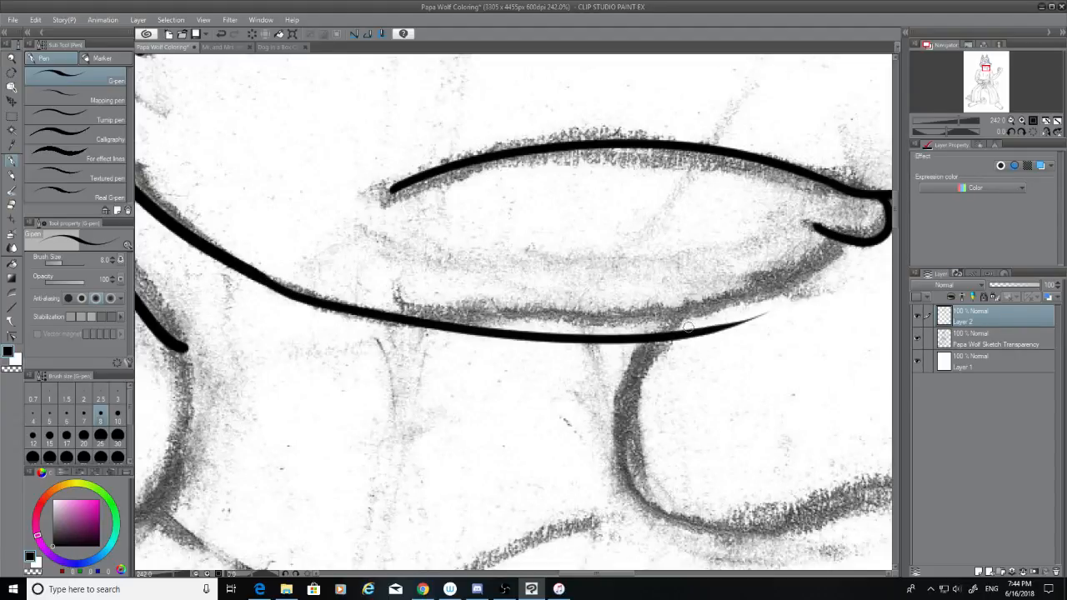
pyautogui.hotkey('ctrl', 'z')
pyautogui.moveTo(260, 282)
pyautogui.mouseDown()
pyautogui.moveTo(509, 338)
pyautogui.moveTo(783, 331)
pyautogui.mouseUp()
pyautogui.hotkey('ctrl', 'z')
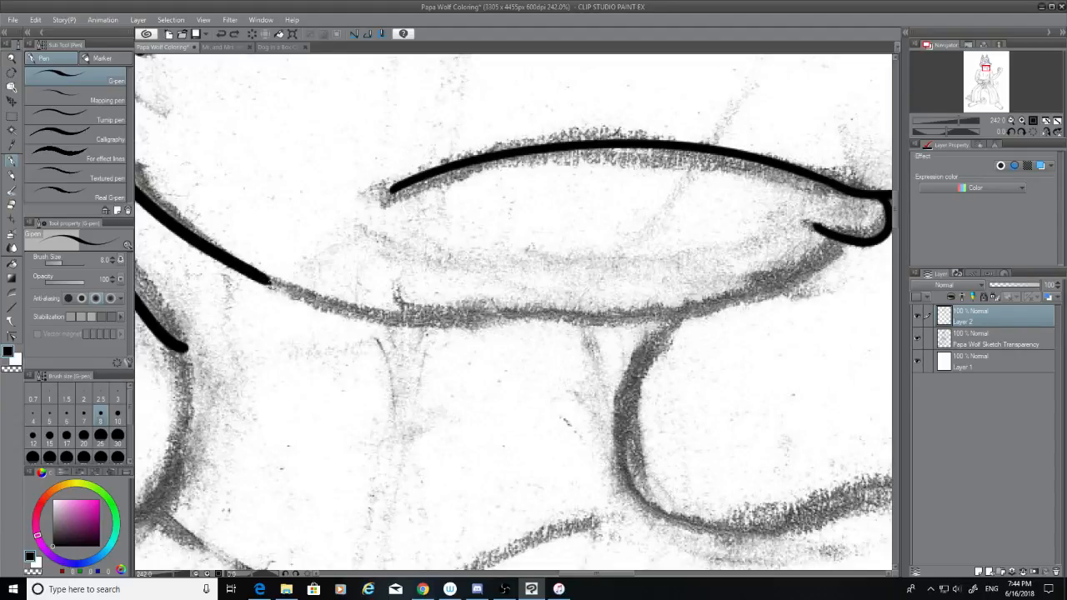
pyautogui.moveTo(265, 278)
pyautogui.mouseDown()
pyautogui.moveTo(398, 314)
pyautogui.moveTo(737, 330)
pyautogui.mouseUp()
pyautogui.hotkey('ctrl', 'z')
# Step: Ink the chin section of the jaw line from the hooked lip back to the top of the neck
pyautogui.moveTo(842, 240); pyautogui.dragTo(534, 324)
pyautogui.hotkey('ctrl', 'z')
pyautogui.moveTo(843, 238)
pyautogui.mouseDown()
pyautogui.moveTo(802, 262)
pyautogui.moveTo(470, 310)
pyautogui.mouseUp()
pyautogui.hotkey('ctrl', 'z')
pyautogui.moveTo(833, 240)
pyautogui.mouseDown()
pyautogui.moveTo(723, 300)
pyautogui.moveTo(473, 317)
pyautogui.mouseUp()
pyautogui.hotkey('ctrl', 'z')
pyautogui.moveTo(837, 240)
pyautogui.mouseDown()
pyautogui.moveTo(685, 304)
pyautogui.moveTo(552, 301)
pyautogui.mouseUp()
pyautogui.hotkey('ctrl', 'z')
pyautogui.moveTo(838, 240)
pyautogui.mouseDown()
pyautogui.moveTo(800, 280)
pyautogui.moveTo(616, 312)
pyautogui.mouseUp()
# Step: Ink the rest of the jaw line from the existing cheek line until it meets the chin stroke
pyautogui.moveTo(261, 278); pyautogui.dragTo(616, 311)
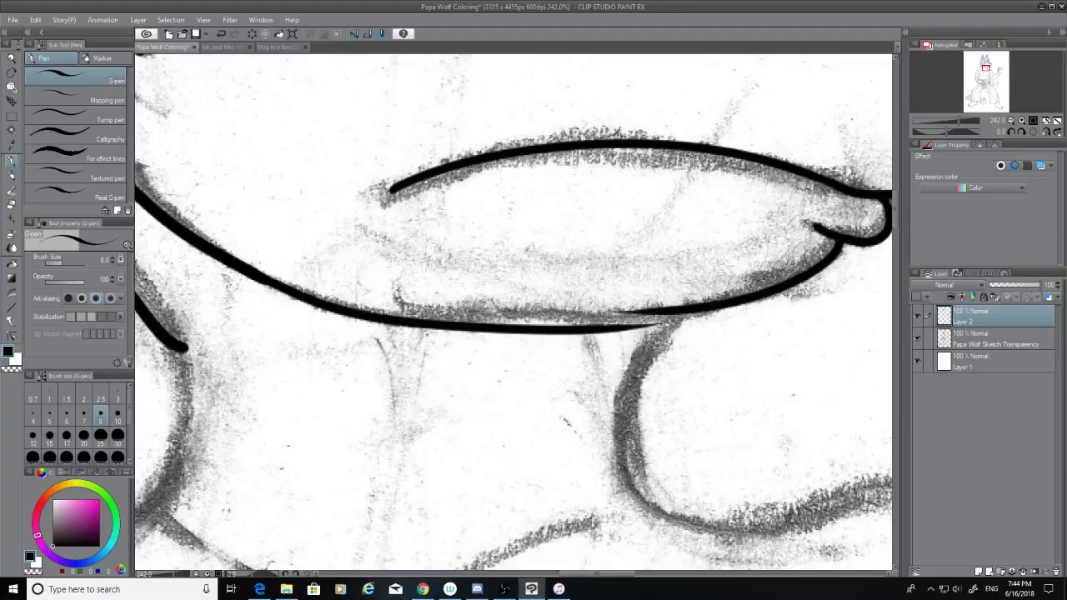
pyautogui.hotkey('ctrl', 'z')
pyautogui.moveTo(265, 282)
pyautogui.mouseDown()
pyautogui.moveTo(620, 327)
pyautogui.moveTo(654, 322)
pyautogui.mouseUp()
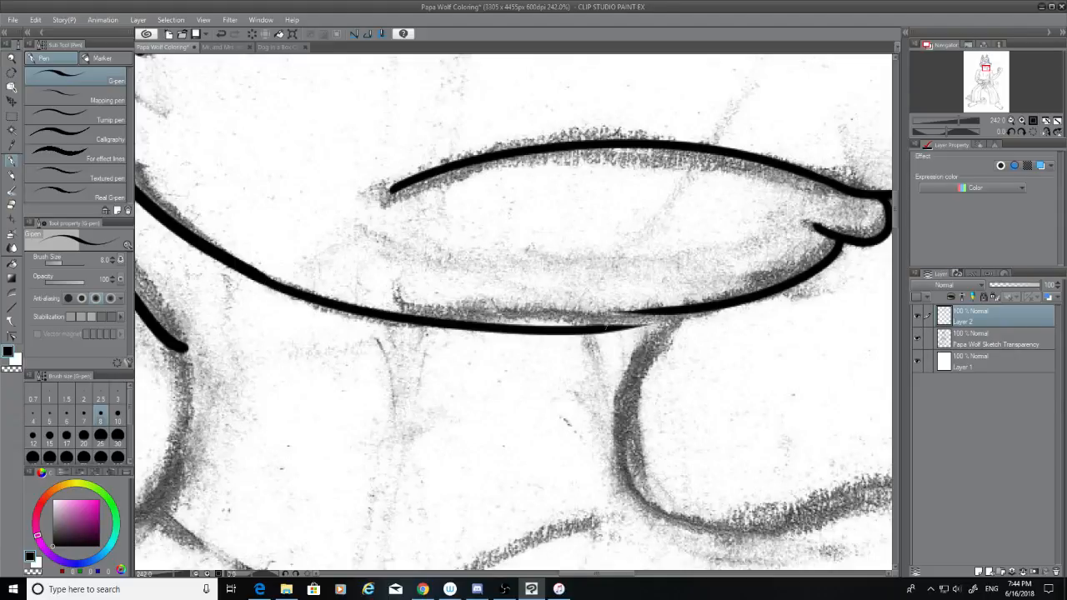
pyautogui.hotkey('ctrl', 'z')
pyautogui.moveTo(265, 280)
pyautogui.mouseDown()
pyautogui.moveTo(315, 299)
pyautogui.moveTo(659, 315)
pyautogui.mouseUp()
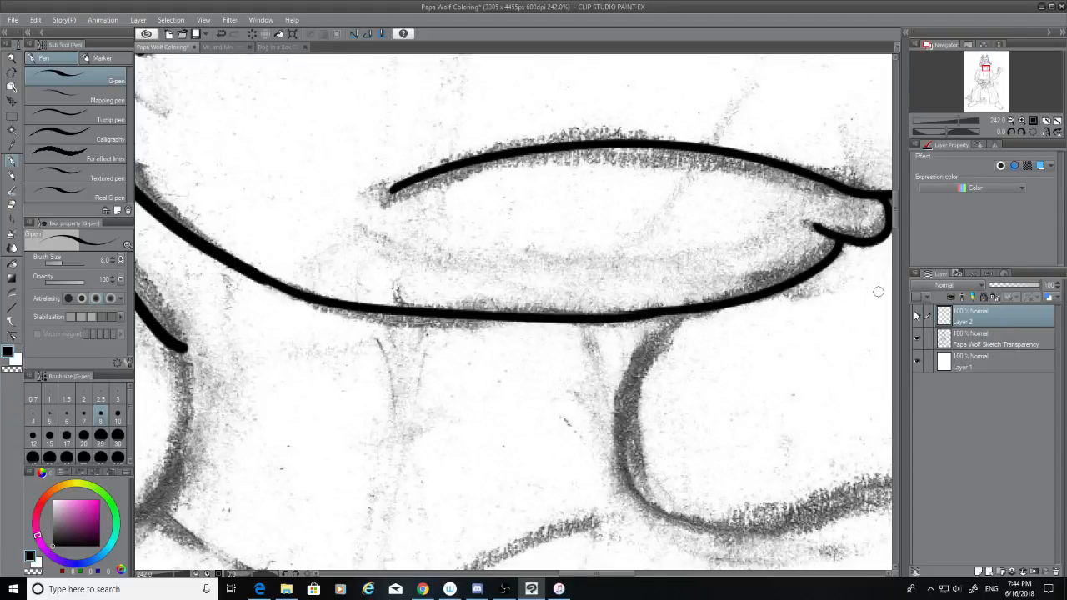
# Step: Hide the sketch layer and erase the uneven overlap where the two jaw strokes meet
pyautogui.click(917, 338)
pyautogui.click(11, 204)
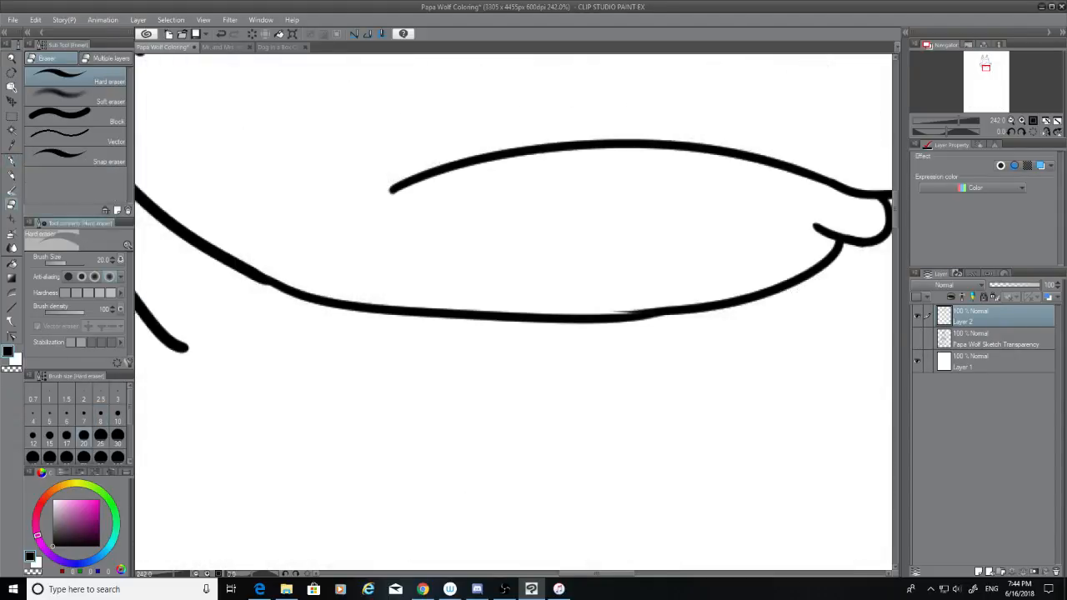
pyautogui.moveTo(638, 301)
pyautogui.mouseDown()
pyautogui.moveTo(663, 324)
pyautogui.moveTo(630, 299)
pyautogui.moveTo(643, 334)
pyautogui.moveTo(627, 310)
pyautogui.moveTo(602, 315)
pyautogui.mouseUp()
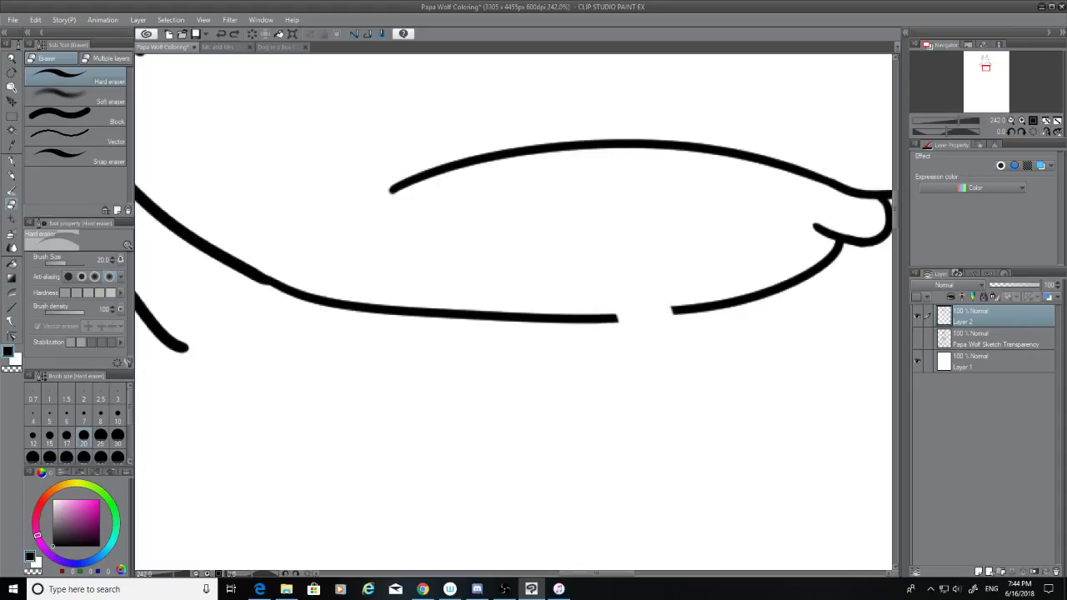
pyautogui.press('p')
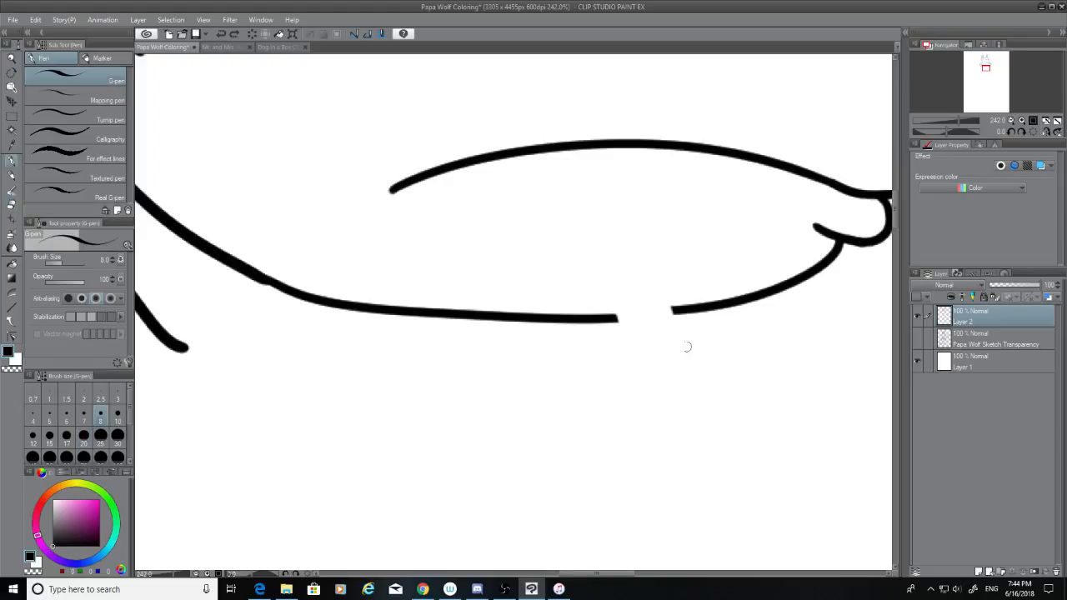
# Step: Try to bridge the gap in the jaw line with a single G-pen stroke
pyautogui.moveTo(681, 309); pyautogui.dragTo(590, 315)
pyautogui.hotkey('ctrl', 'z')
pyautogui.moveTo(676, 309); pyautogui.dragTo(590, 315)
pyautogui.hotkey('ctrl', 'z')
pyautogui.hotkey('ctrl', 'y')
pyautogui.hotkey('ctrl', 'z')
pyautogui.hotkey('ctrl', 'y')
pyautogui.hotkey('ctrl', 'z')
pyautogui.hotkey('ctrl', 'y')
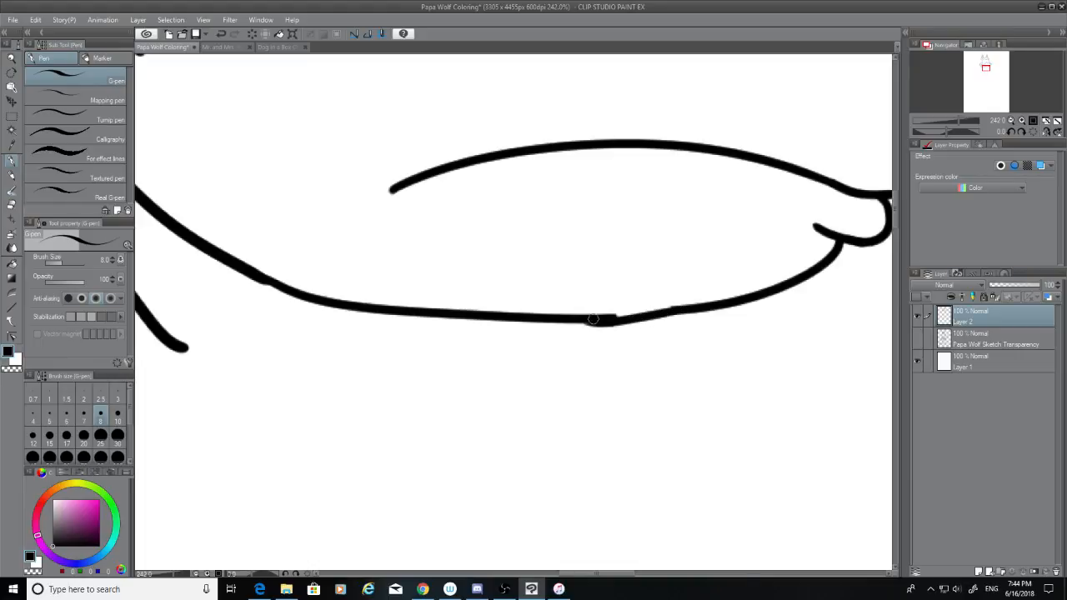
pyautogui.hotkey('ctrl', 'z')
pyautogui.hotkey('ctrl', 'y')
pyautogui.hotkey('ctrl', 'z')
pyautogui.hotkey('ctrl', 'y')
pyautogui.hotkey('ctrl', 'z')
# Step: Try to redraw the jaw-line bridge and touch up its joints at both ends of the gap
pyautogui.moveTo(677, 308)
pyautogui.mouseDown()
pyautogui.moveTo(597, 328)
pyautogui.moveTo(691, 307)
pyautogui.mouseUp()
pyautogui.hotkey('ctrl', 'z')
pyautogui.hotkey('ctrl', 'y')
pyautogui.hotkey('ctrl', 'z')
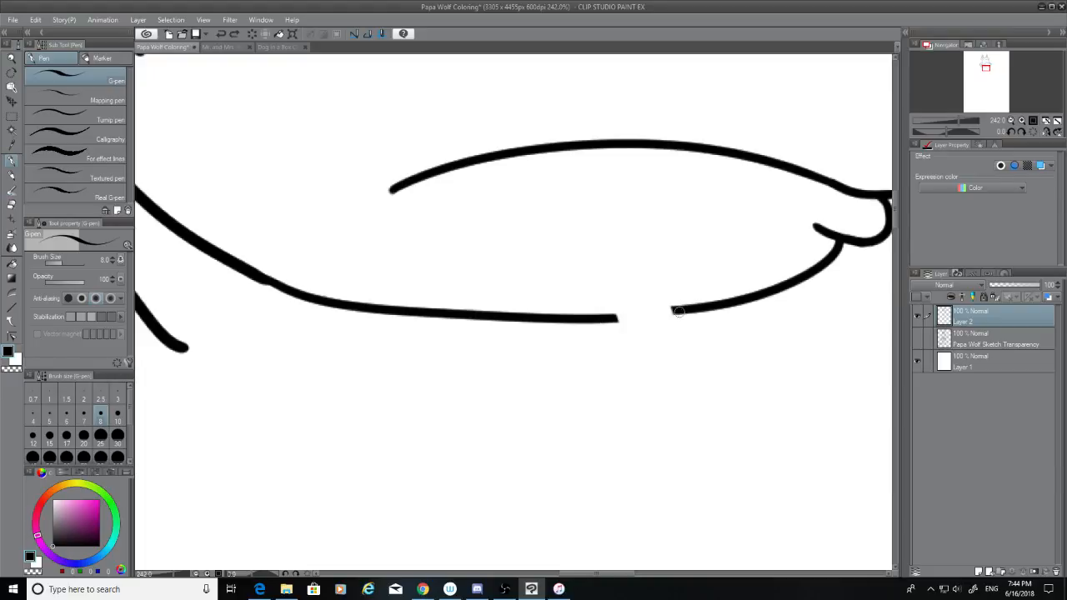
pyautogui.hotkey('ctrl', 'y')
pyautogui.hotkey('ctrl', 'z')
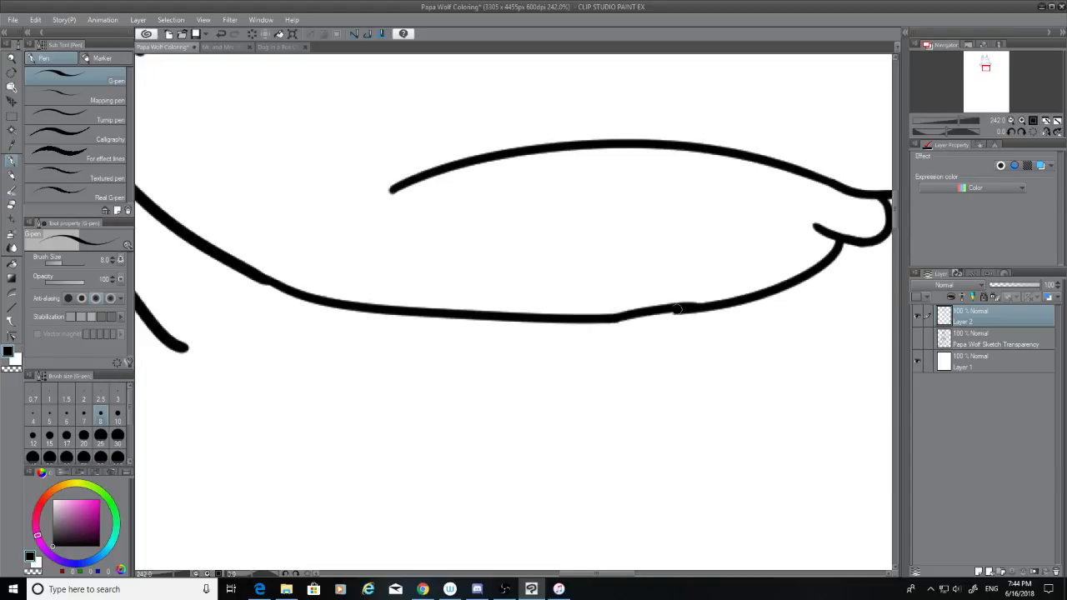
pyautogui.moveTo(611, 319)
pyautogui.mouseDown()
pyautogui.moveTo(711, 313)
pyautogui.moveTo(598, 322)
pyautogui.mouseUp()
pyautogui.hotkey('ctrl', 'z')
pyautogui.hotkey('ctrl', 'z')
pyautogui.hotkey('ctrl', 'z')
pyautogui.moveTo(672, 310); pyautogui.dragTo(591, 323)
pyautogui.hotkey('ctrl', 'z')
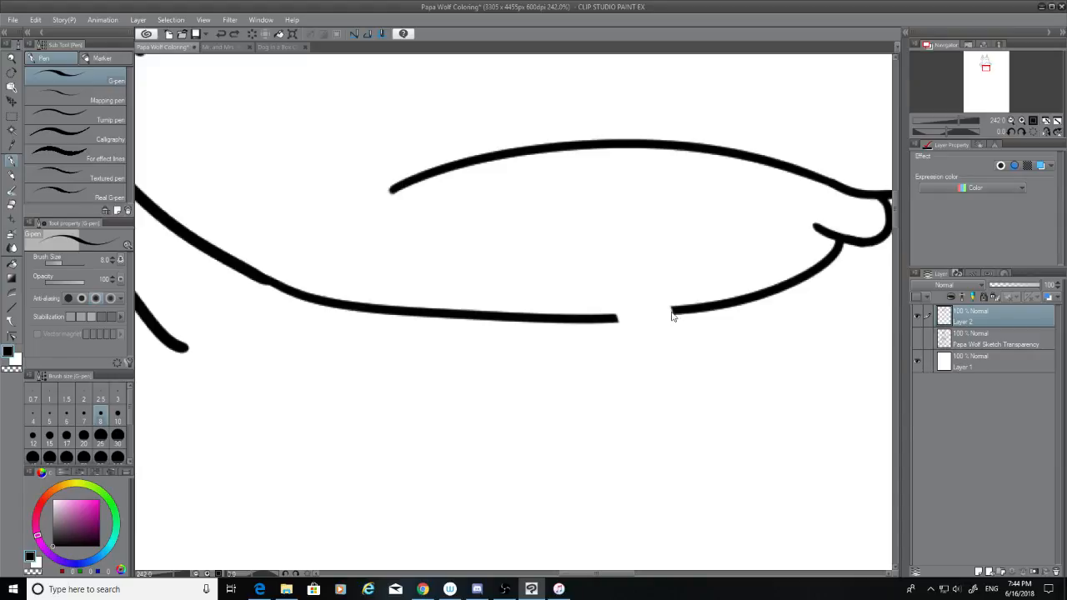
# Step: Restore a continuous jaw line across the gap and show the sketch layer again
pyautogui.moveTo(672, 314)
pyautogui.mouseDown()
pyautogui.moveTo(604, 312)
pyautogui.moveTo(683, 305)
pyautogui.mouseUp()
pyautogui.hotkey('ctrl', 'z')
pyautogui.moveTo(613, 321); pyautogui.dragTo(702, 304)
pyautogui.hotkey('ctrl', 'z')
pyautogui.moveTo(615, 321)
pyautogui.mouseDown()
pyautogui.moveTo(691, 307)
pyautogui.moveTo(596, 305)
pyautogui.mouseUp()
pyautogui.hotkey('ctrl', 'z')
pyautogui.hotkey('ctrl', 'z')
pyautogui.moveTo(681, 311)
pyautogui.mouseDown()
pyautogui.moveTo(615, 319)
pyautogui.moveTo(694, 309)
pyautogui.mouseUp()
pyautogui.hotkey('ctrl', 'z')
pyautogui.hotkey('ctrl', 'z')
pyautogui.click(917, 339)
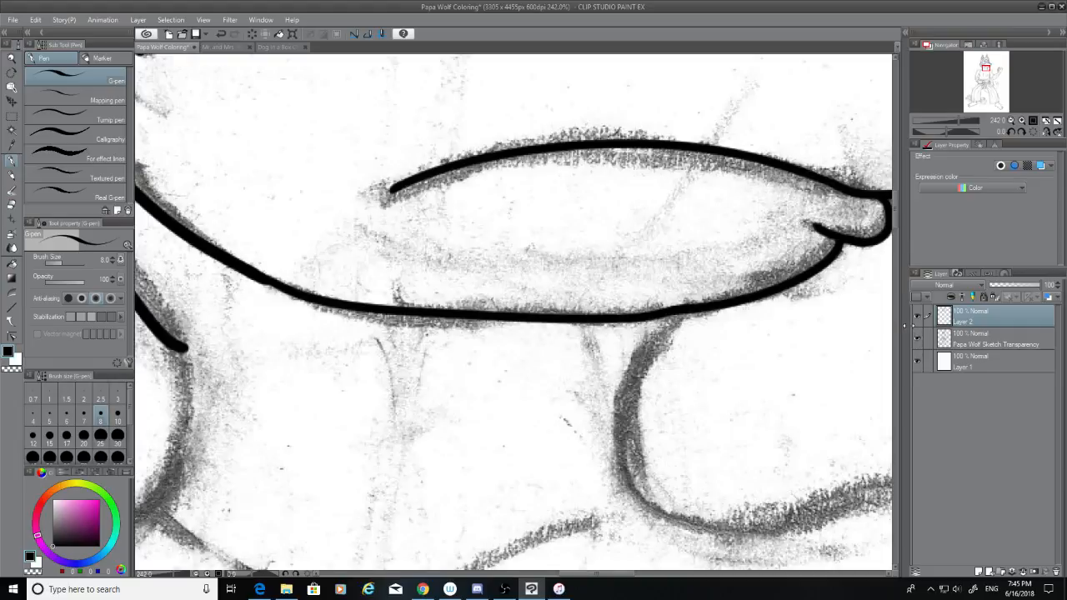
# Step: Try to ink the neck line curving down from the underside of the jaw with G-pen strokes
pyautogui.moveTo(895, 203); pyautogui.dragTo(894, 218)
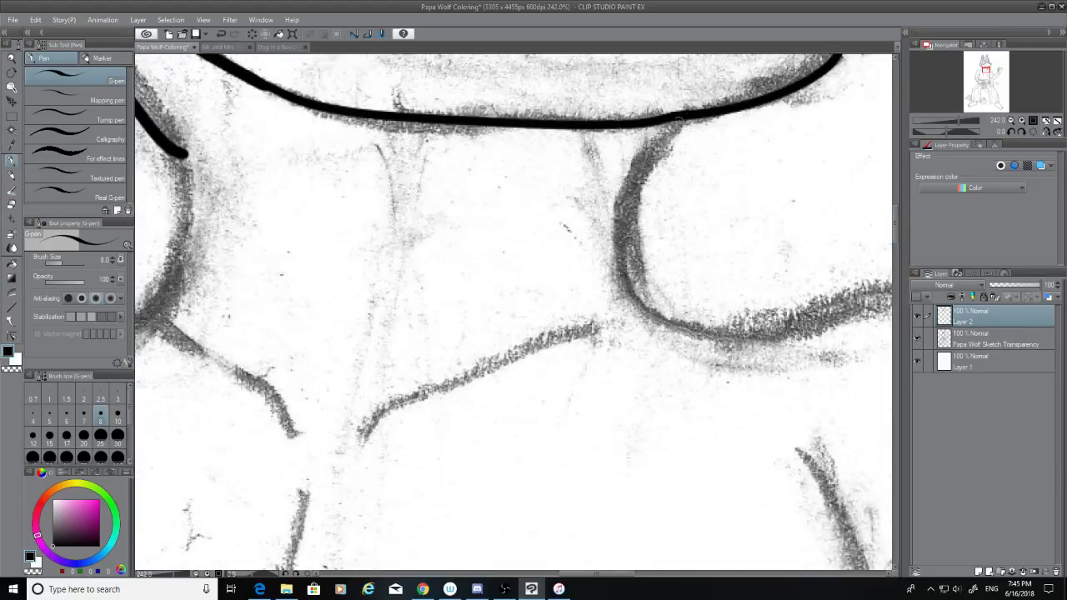
pyautogui.moveTo(679, 120); pyautogui.dragTo(691, 342)
pyautogui.hotkey('ctrl', 'z')
pyautogui.moveTo(682, 118)
pyautogui.mouseDown()
pyautogui.moveTo(623, 185)
pyautogui.moveTo(723, 310)
pyautogui.mouseUp()
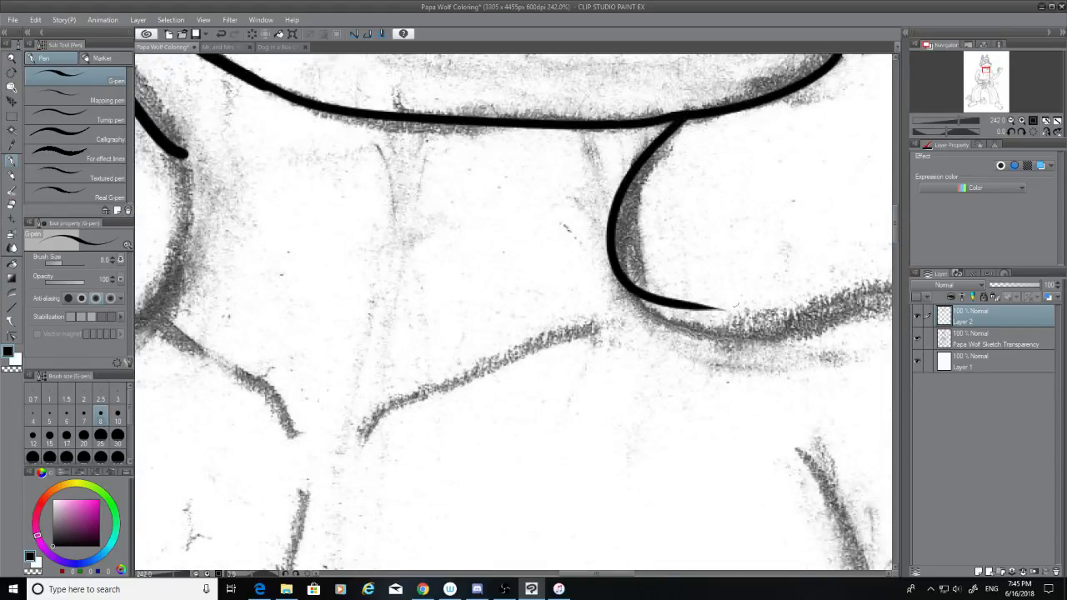
pyautogui.hotkey('ctrl', 'z')
pyautogui.moveTo(682, 117)
pyautogui.mouseDown()
pyautogui.moveTo(664, 142)
pyautogui.moveTo(695, 350)
pyautogui.mouseUp()
pyautogui.hotkey('ctrl', 'z')
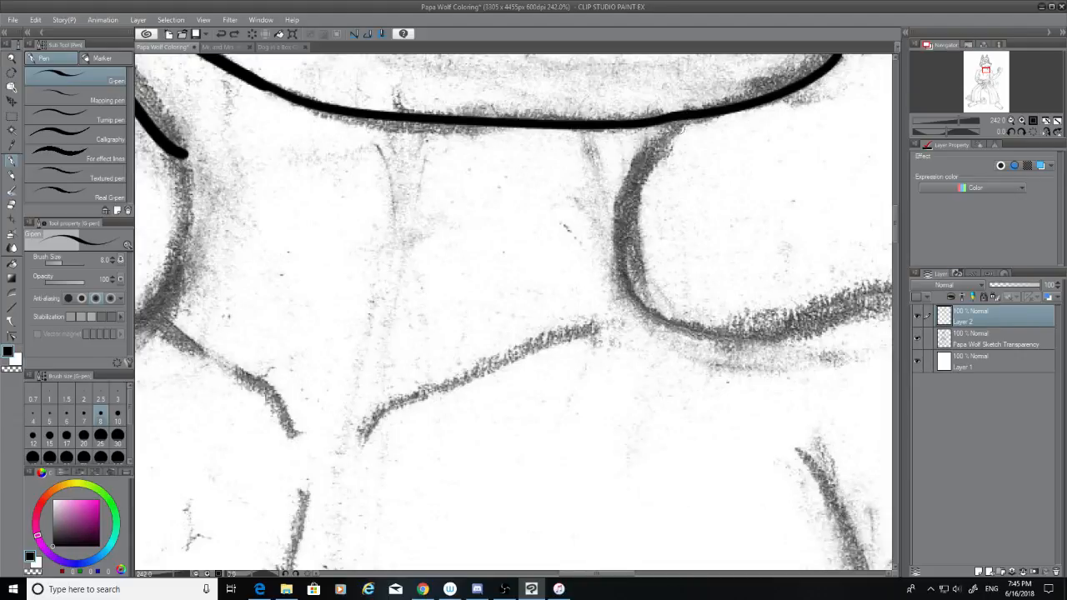
pyautogui.moveTo(682, 118)
pyautogui.mouseDown()
pyautogui.moveTo(668, 131)
pyautogui.moveTo(715, 324)
pyautogui.mouseUp()
pyautogui.hotkey('ctrl', 'z')
pyautogui.moveTo(682, 119); pyautogui.dragTo(704, 305)
pyautogui.hotkey('ctrl', 'z')
pyautogui.moveTo(681, 118); pyautogui.dragTo(673, 314)
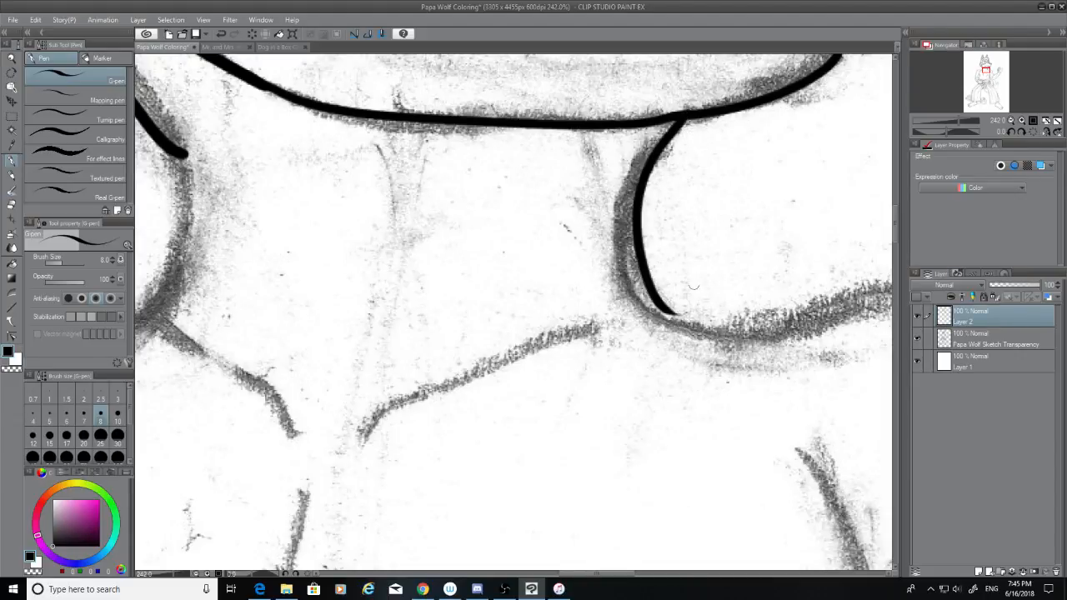
pyautogui.hotkey('ctrl', 'z')
pyautogui.moveTo(682, 118)
pyautogui.mouseDown()
pyautogui.moveTo(655, 149)
pyautogui.moveTo(663, 319)
pyautogui.mouseUp()
pyautogui.hotkey('ctrl', 'z')
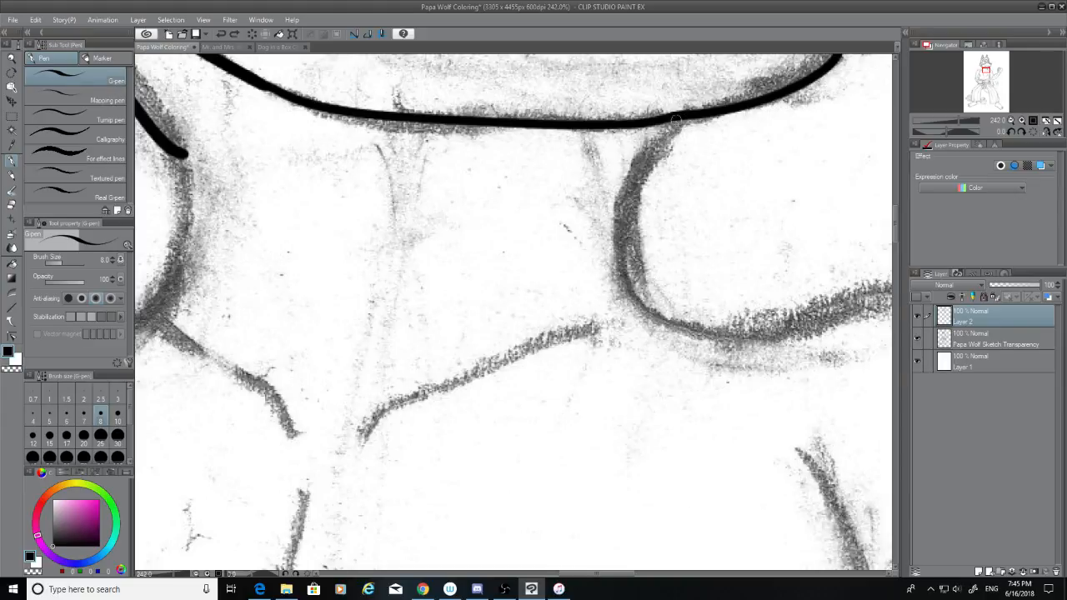
pyautogui.moveTo(677, 119)
pyautogui.mouseDown()
pyautogui.moveTo(639, 309)
pyautogui.moveTo(704, 345)
pyautogui.mouseUp()
pyautogui.hotkey('ctrl', 'z')
pyautogui.moveTo(681, 118); pyautogui.dragTo(716, 323)
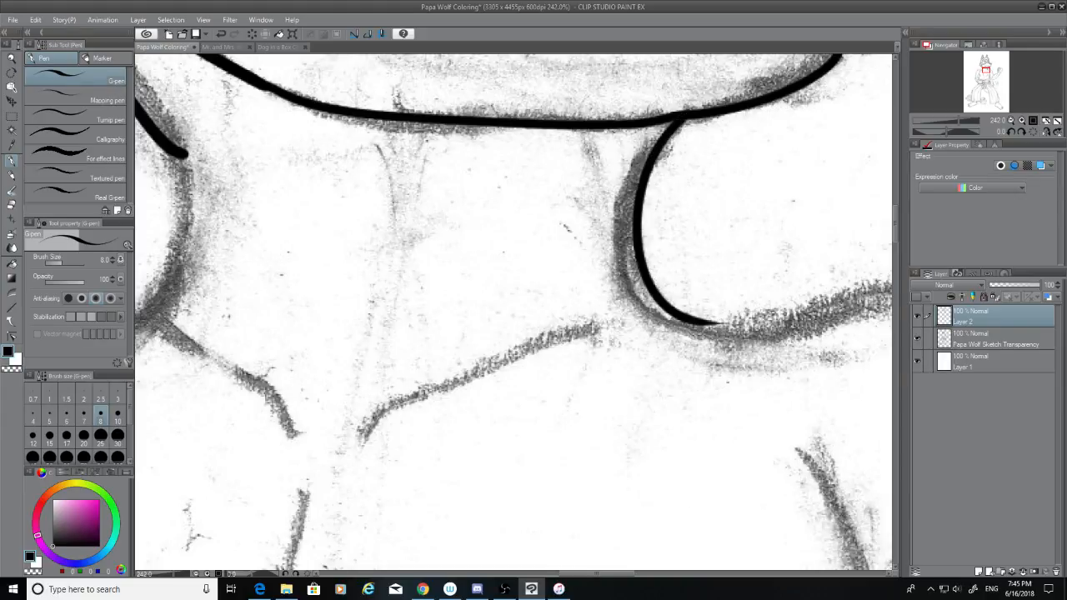
pyautogui.hotkey('ctrl', 'z')
# Step: Ink the neck line from the jaw's underside down along the sketch and erase the hooked tip at its lower end
pyautogui.moveTo(681, 118); pyautogui.dragTo(667, 312)
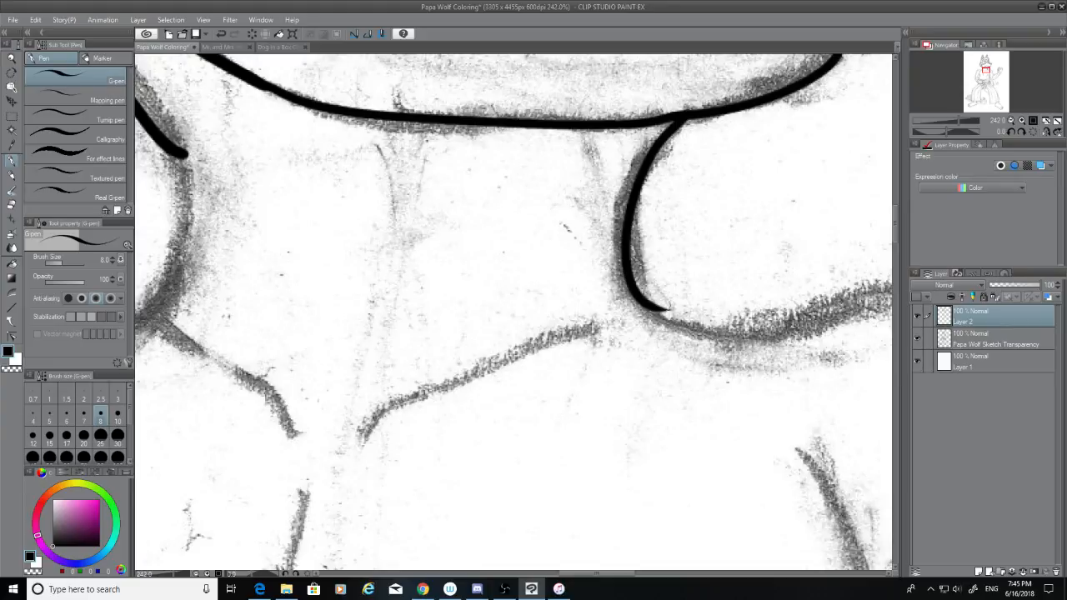
pyautogui.click(12, 208)
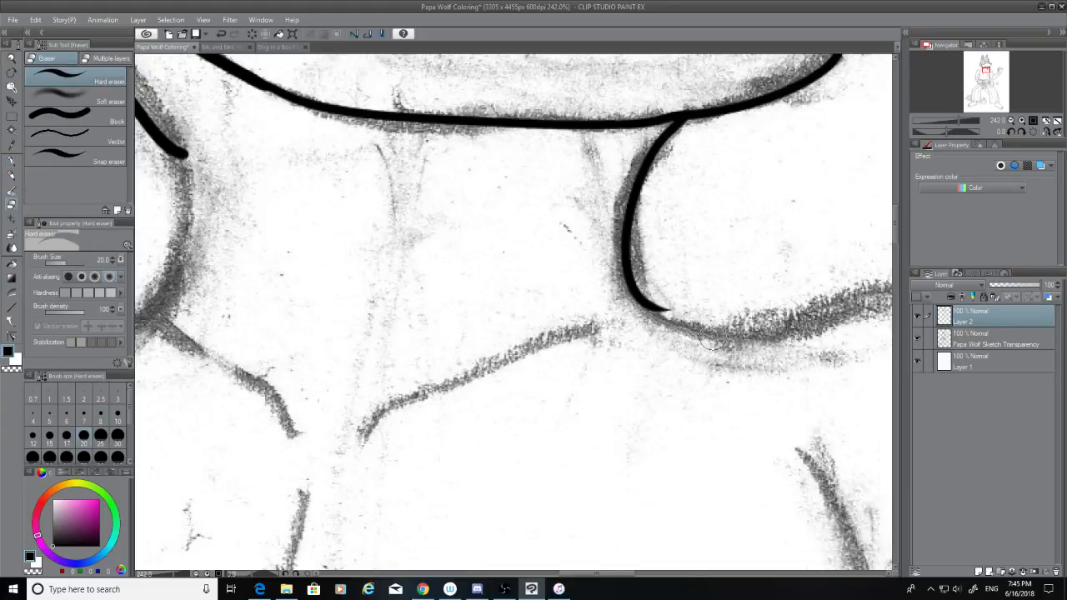
pyautogui.moveTo(664, 306)
pyautogui.mouseDown()
pyautogui.moveTo(650, 302)
pyautogui.moveTo(656, 320)
pyautogui.mouseUp()
# Step: Continue the neck line with a G-pen curve that sweeps through the dip and rises toward the shoulder
pyautogui.click(11, 145)
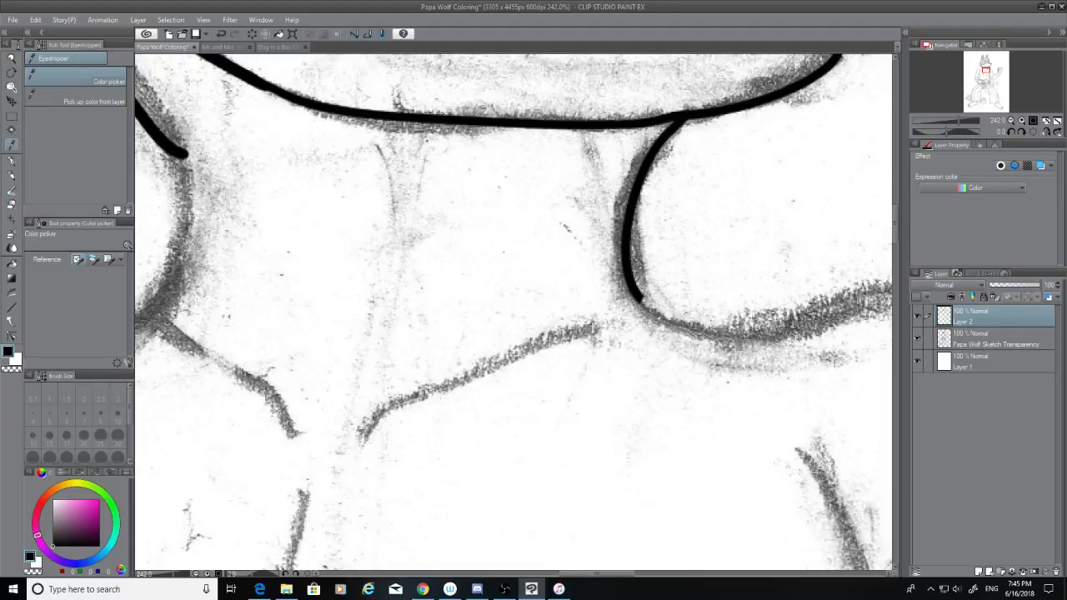
pyautogui.click(12, 162)
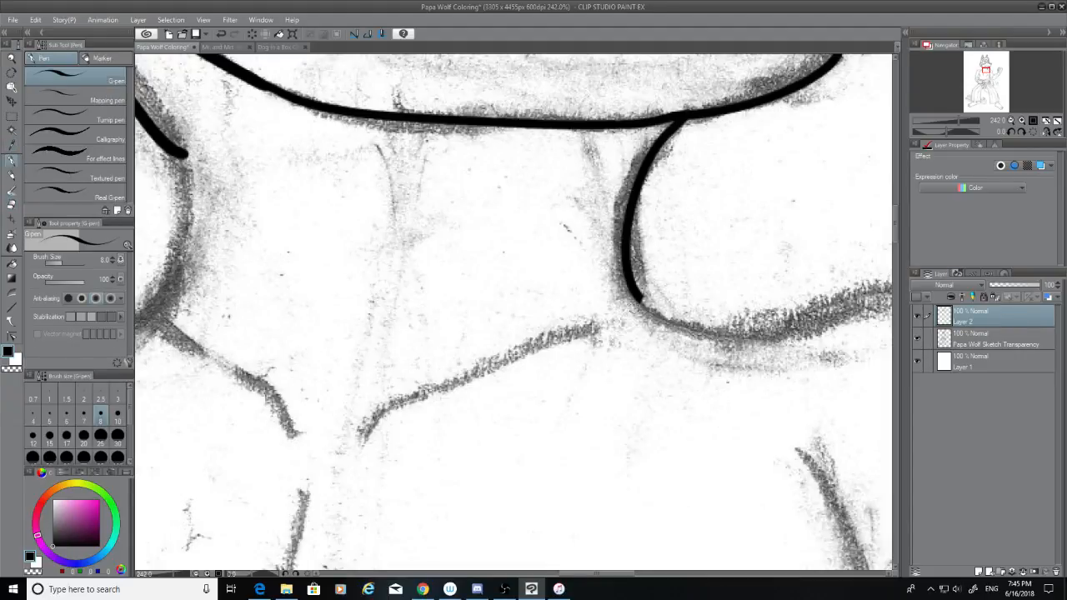
pyautogui.moveTo(639, 296)
pyautogui.mouseDown()
pyautogui.moveTo(781, 341)
pyautogui.moveTo(833, 345)
pyautogui.mouseUp()
pyautogui.hotkey('ctrl', 'z')
pyautogui.moveTo(640, 298); pyautogui.dragTo(850, 330)
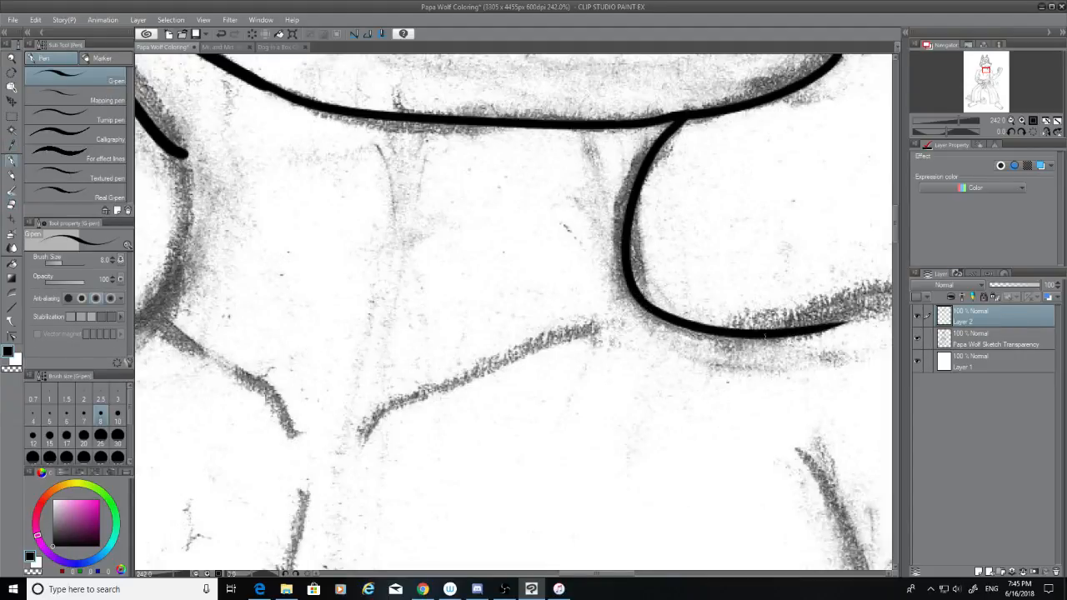
pyautogui.hotkey('ctrl', 'z')
pyautogui.moveTo(637, 297); pyautogui.dragTo(850, 330)
pyautogui.hotkey('ctrl', 'z')
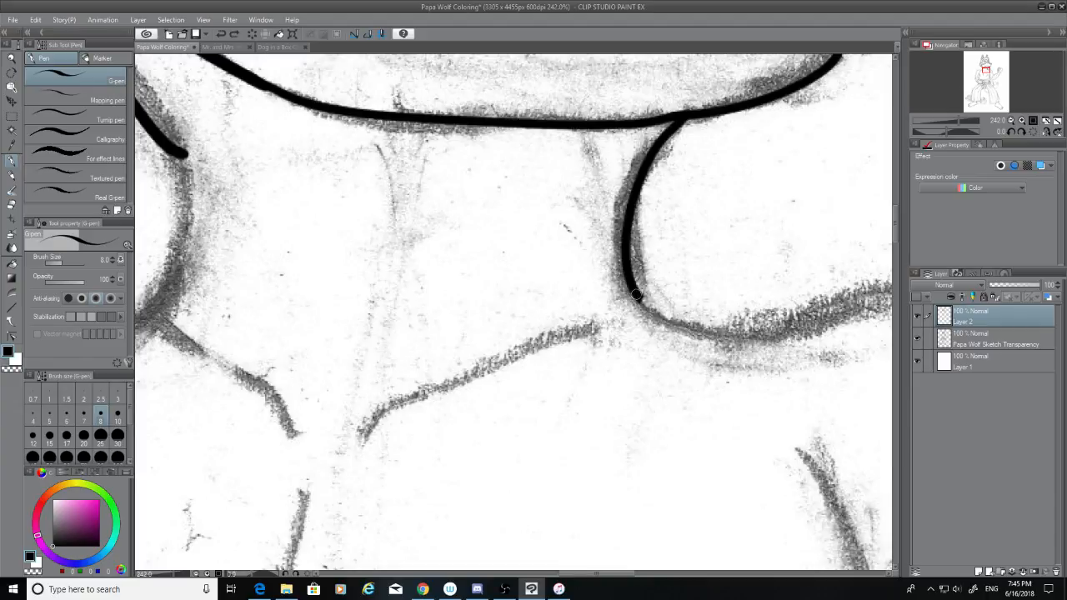
pyautogui.moveTo(636, 296); pyautogui.dragTo(830, 340)
pyautogui.hotkey('ctrl', 'z')
pyautogui.moveTo(637, 298); pyautogui.dragTo(870, 288)
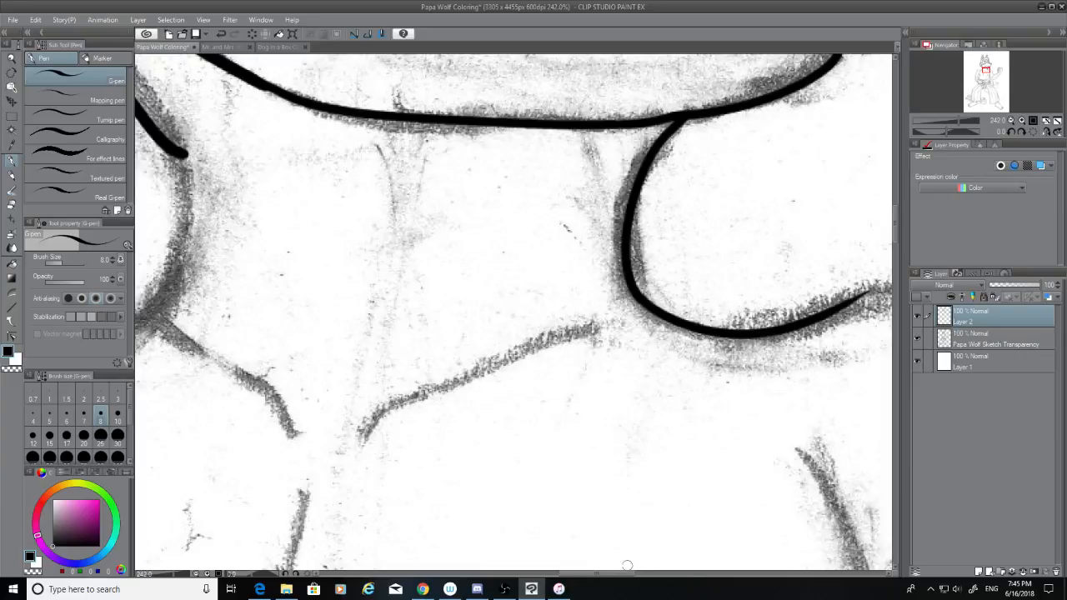
# Step: Ink the rounded top of the shoulder from the end of the neck curve and trim the stroke's tapered end
pyautogui.moveTo(623, 573); pyautogui.dragTo(658, 573)
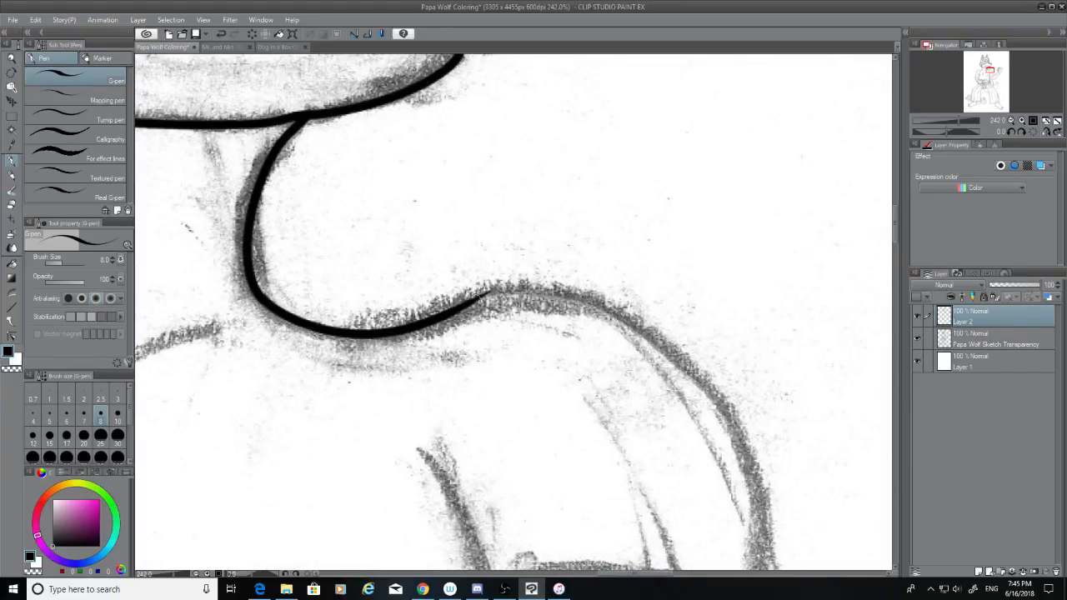
pyautogui.moveTo(475, 296)
pyautogui.mouseDown()
pyautogui.moveTo(495, 288)
pyautogui.moveTo(638, 320)
pyautogui.mouseUp()
pyautogui.hotkey('ctrl', 'z')
pyautogui.moveTo(479, 296)
pyautogui.mouseDown()
pyautogui.moveTo(696, 342)
pyautogui.moveTo(665, 329)
pyautogui.mouseUp()
pyautogui.click(12, 204)
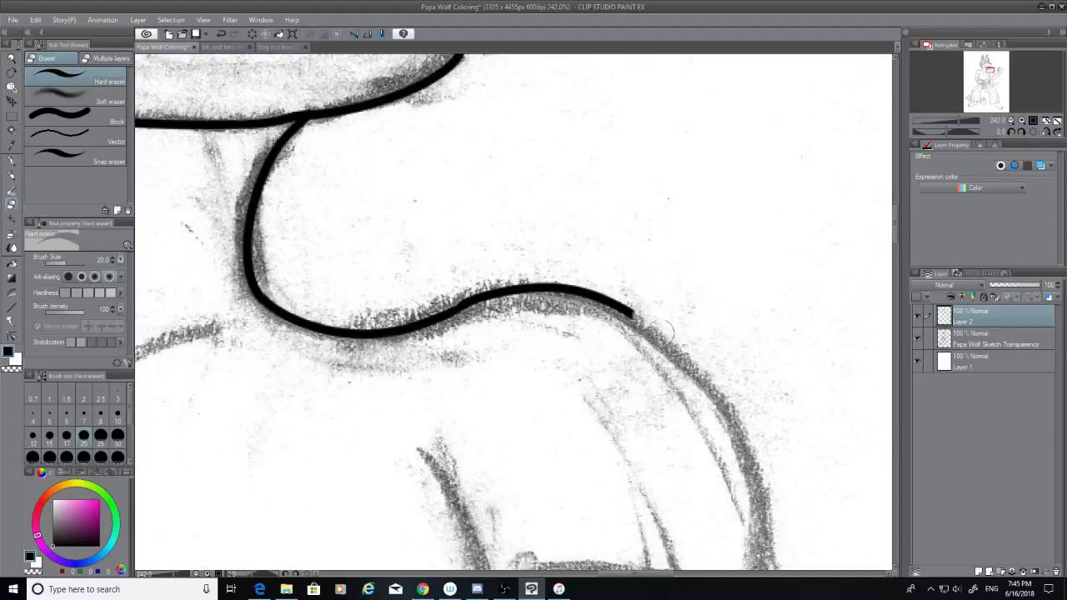
# Step: Try to ink the outer shoulder contour from the top of the shoulder down to the arm line
pyautogui.press('p')
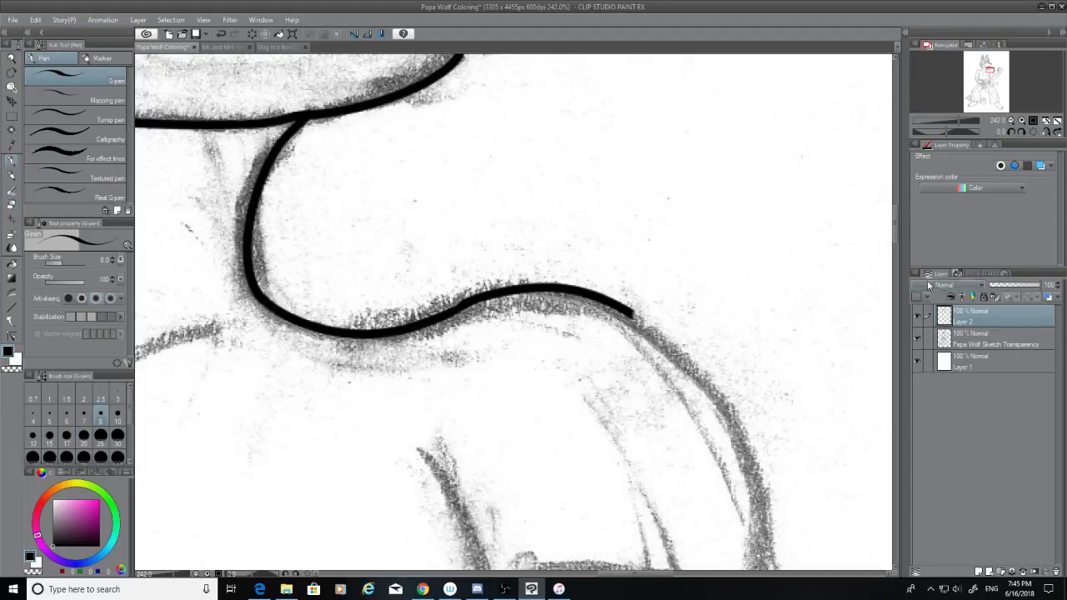
pyautogui.scroll(-3, 896, 225)
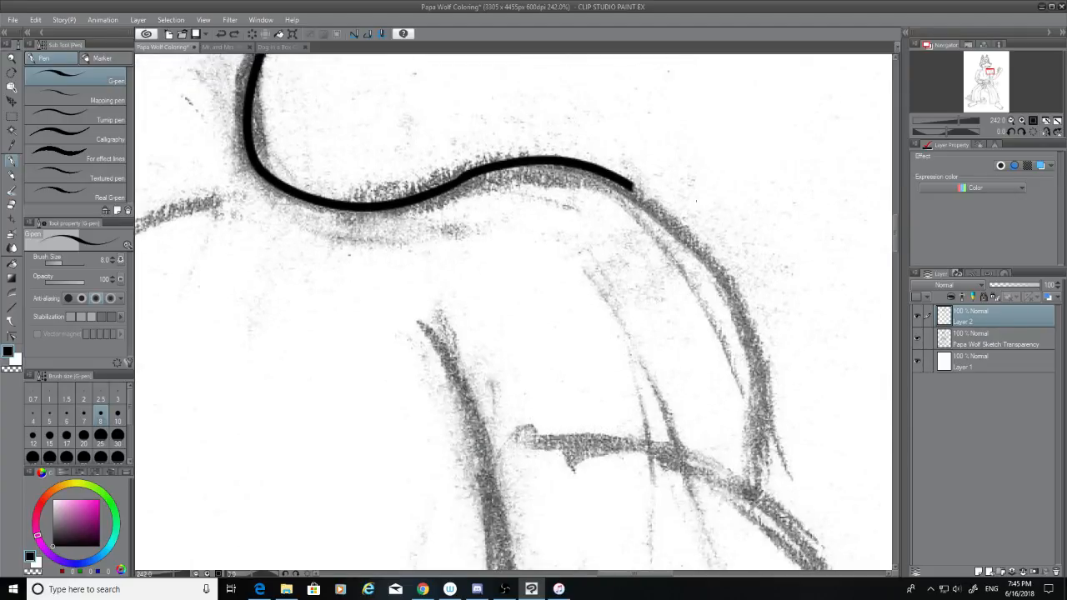
pyautogui.moveTo(623, 182)
pyautogui.mouseDown()
pyautogui.moveTo(748, 321)
pyautogui.moveTo(783, 459)
pyautogui.mouseUp()
pyautogui.hotkey('ctrl', 'z')
pyautogui.moveTo(621, 181)
pyautogui.mouseDown()
pyautogui.moveTo(740, 342)
pyautogui.moveTo(744, 489)
pyautogui.mouseUp()
pyautogui.hotkey('ctrl', 'z')
pyautogui.hotkey('ctrl', 'y')
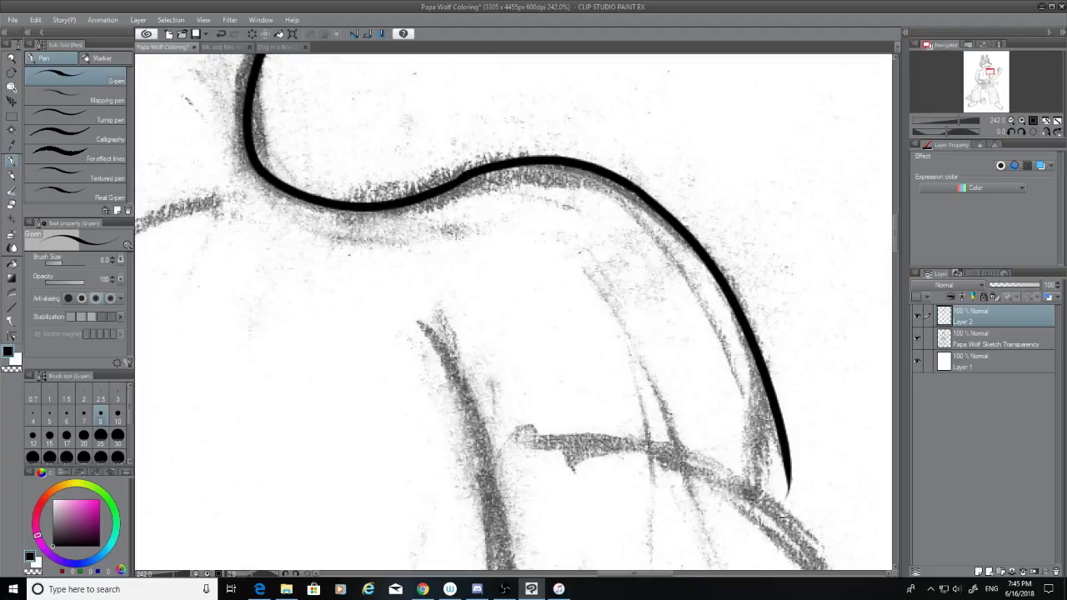
pyautogui.hotkey('ctrl', 'z')
pyautogui.moveTo(623, 182)
pyautogui.mouseDown()
pyautogui.moveTo(748, 359)
pyautogui.moveTo(742, 490)
pyautogui.mouseUp()
pyautogui.hotkey('ctrl', 'z')
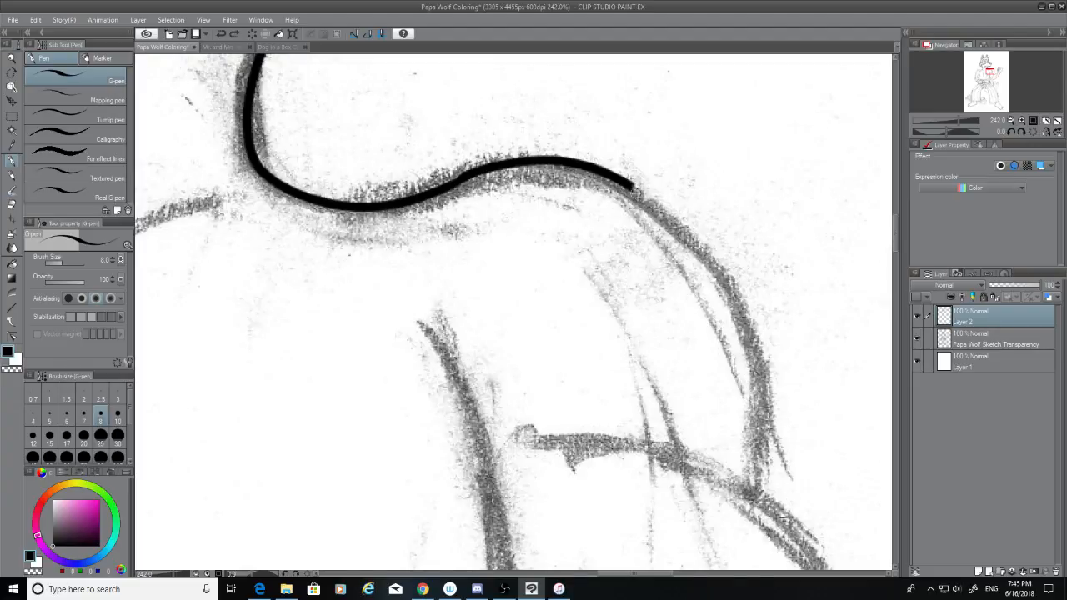
pyautogui.hotkey('ctrl', 'y')
pyautogui.hotkey('ctrl', 'z')
pyautogui.moveTo(629, 180); pyautogui.dragTo(748, 498)
pyautogui.hotkey('ctrl', 'z')
# Step: Ink the outer shoulder contour in one stroke and erase its lower section above the arm line
pyautogui.moveTo(629, 180)
pyautogui.mouseDown()
pyautogui.moveTo(777, 427)
pyautogui.moveTo(760, 499)
pyautogui.mouseUp()
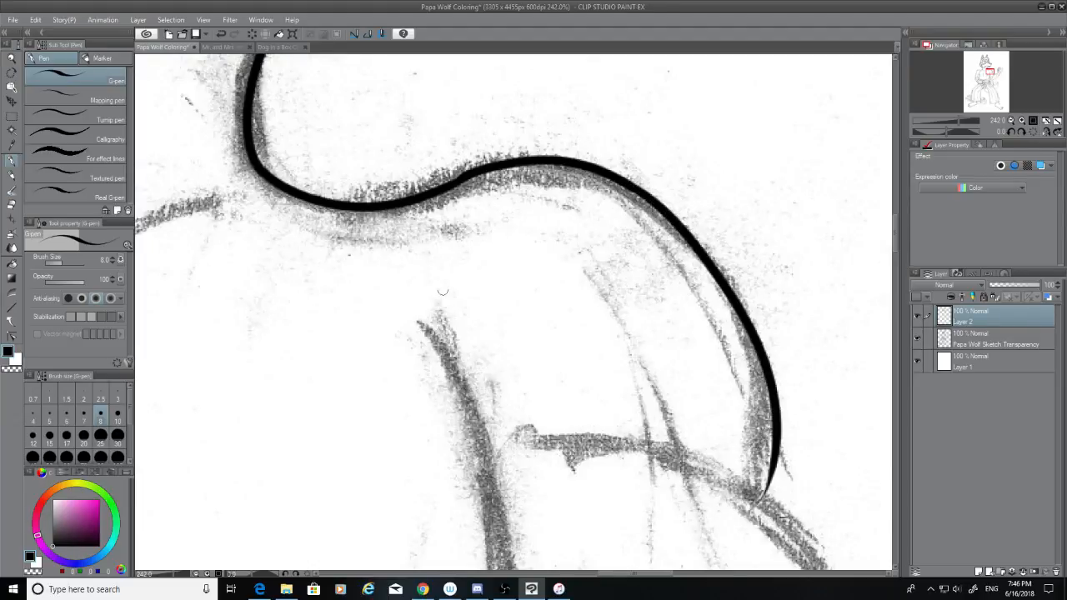
pyautogui.click(12, 205)
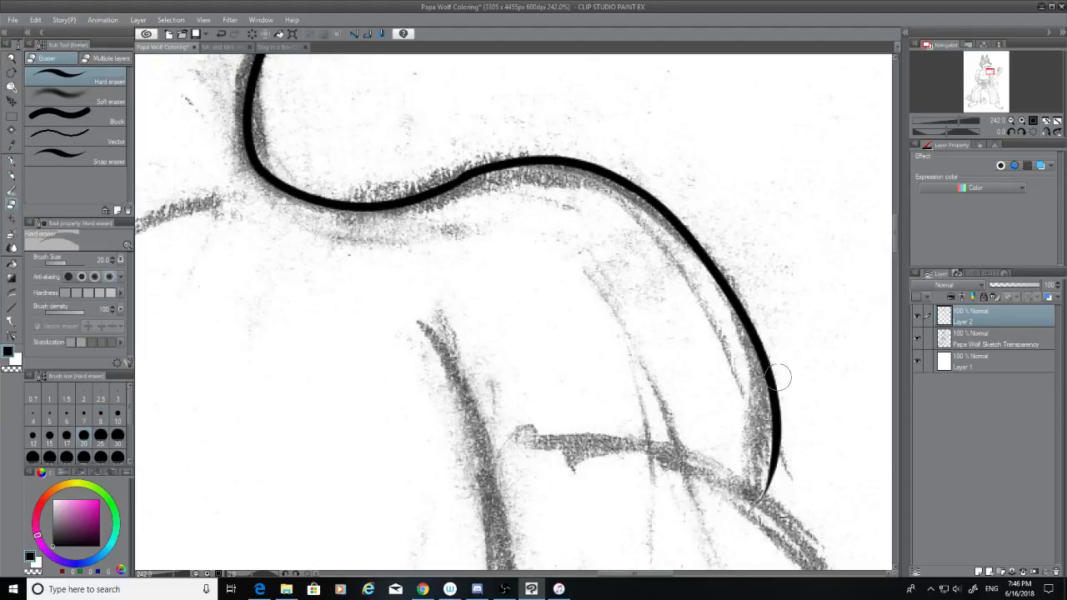
pyautogui.moveTo(773, 383)
pyautogui.mouseDown()
pyautogui.moveTo(772, 374)
pyautogui.moveTo(773, 471)
pyautogui.moveTo(762, 492)
pyautogui.mouseUp()
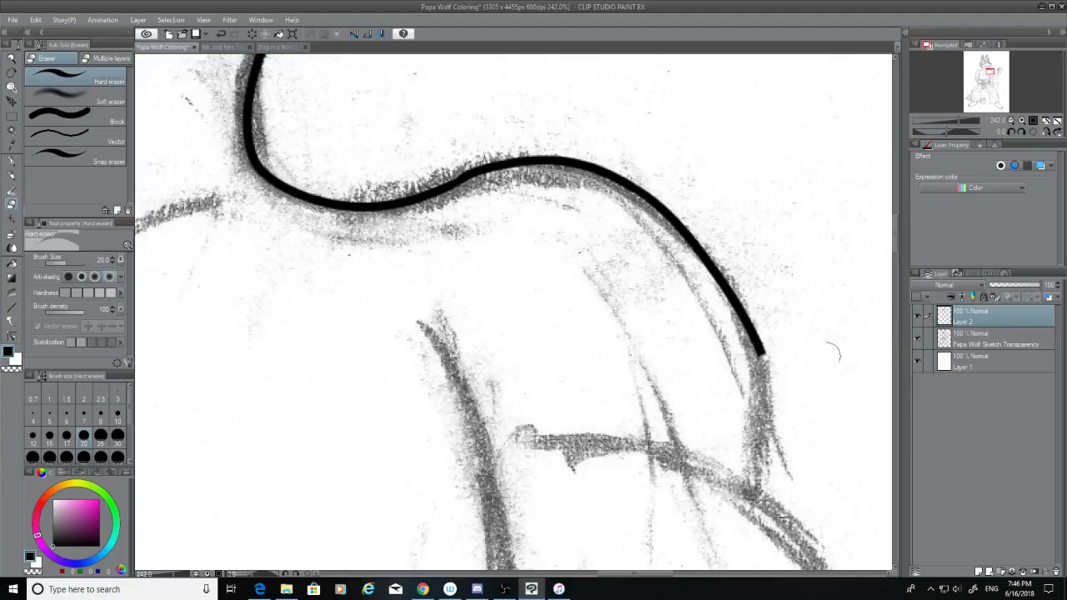
# Step: Redraw the lower section of the shoulder contour down to the arm line and trim the tip of the stroke
pyautogui.scroll(-3, 895, 229)
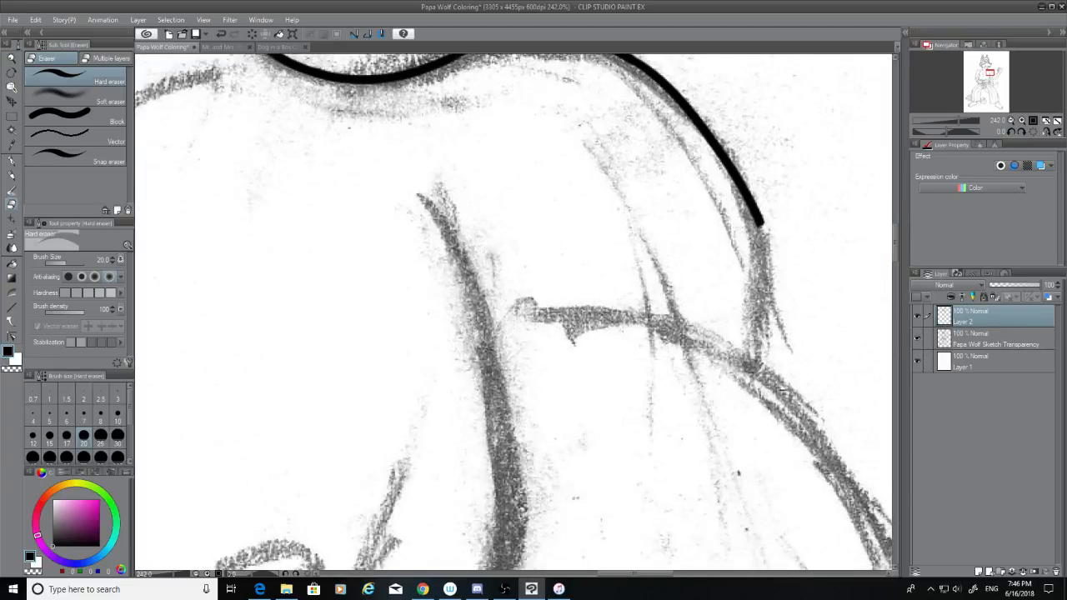
pyautogui.click(12, 160)
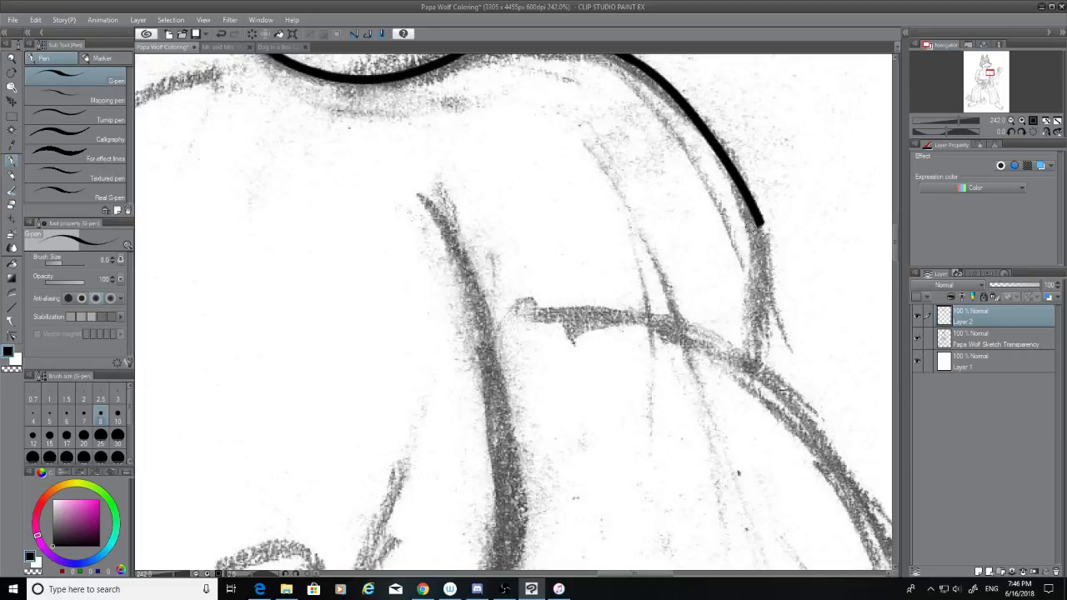
pyautogui.moveTo(759, 222); pyautogui.dragTo(744, 353)
pyautogui.hotkey('ctrl', 'z')
pyautogui.moveTo(758, 220); pyautogui.dragTo(745, 341)
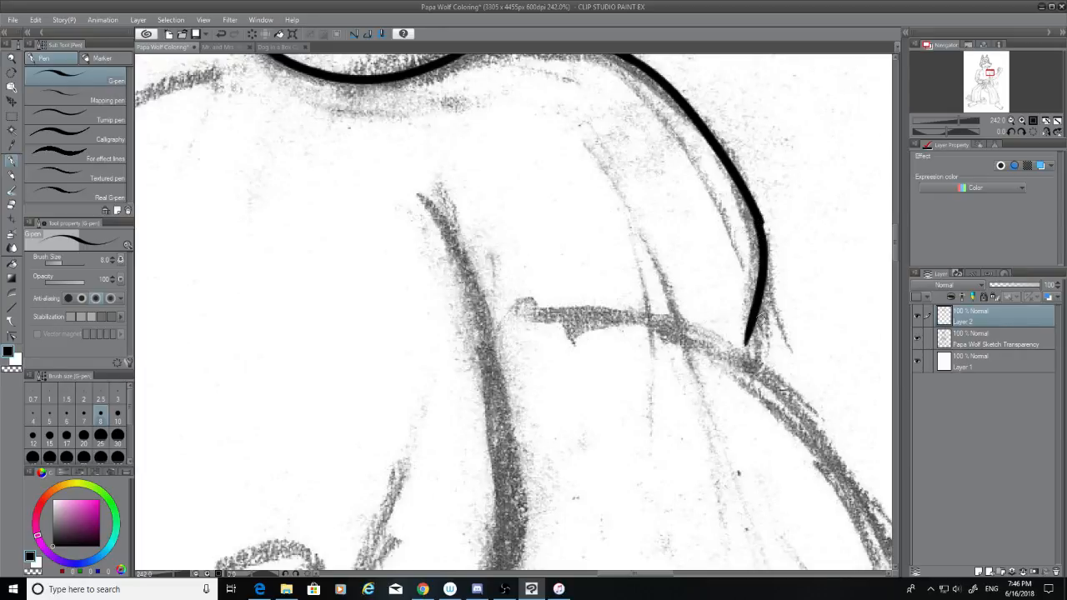
pyautogui.hotkey('ctrl', 'z')
pyautogui.moveTo(760, 218); pyautogui.dragTo(754, 365)
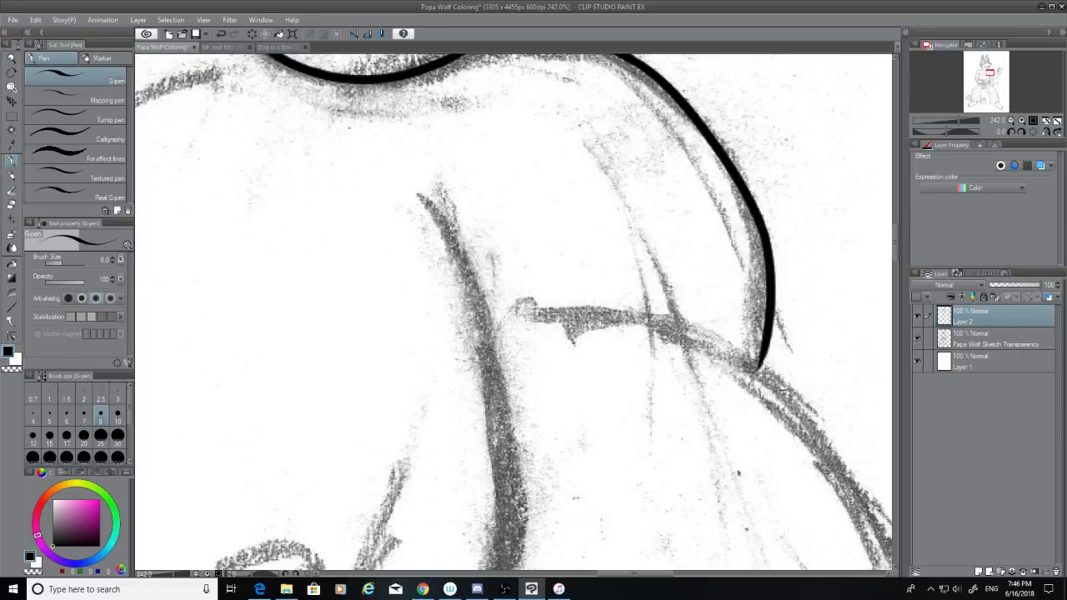
pyautogui.press('e')
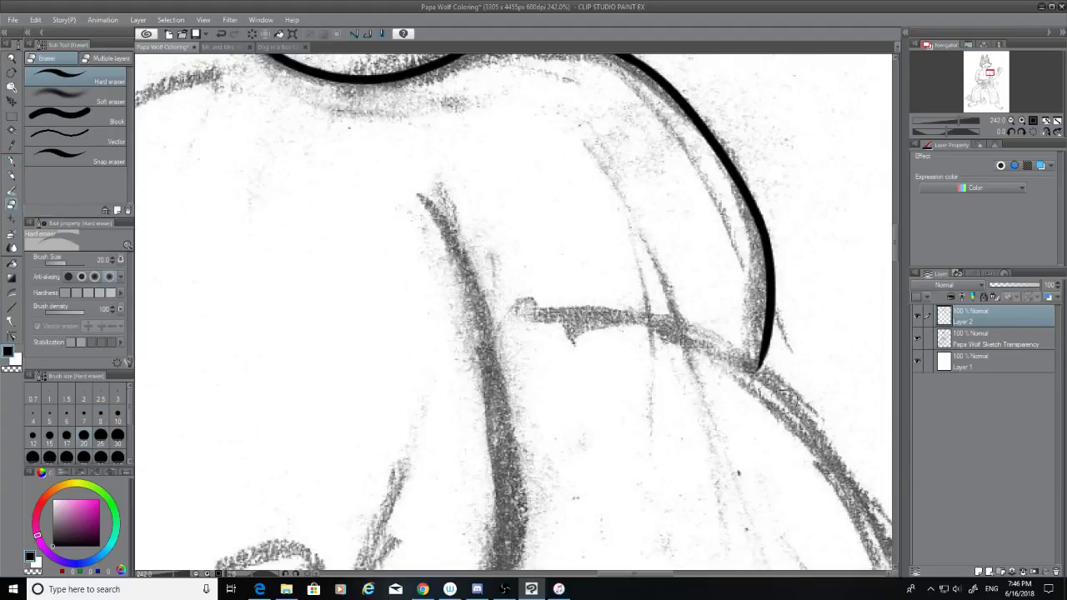
pyautogui.moveTo(762, 375); pyautogui.dragTo(754, 377)
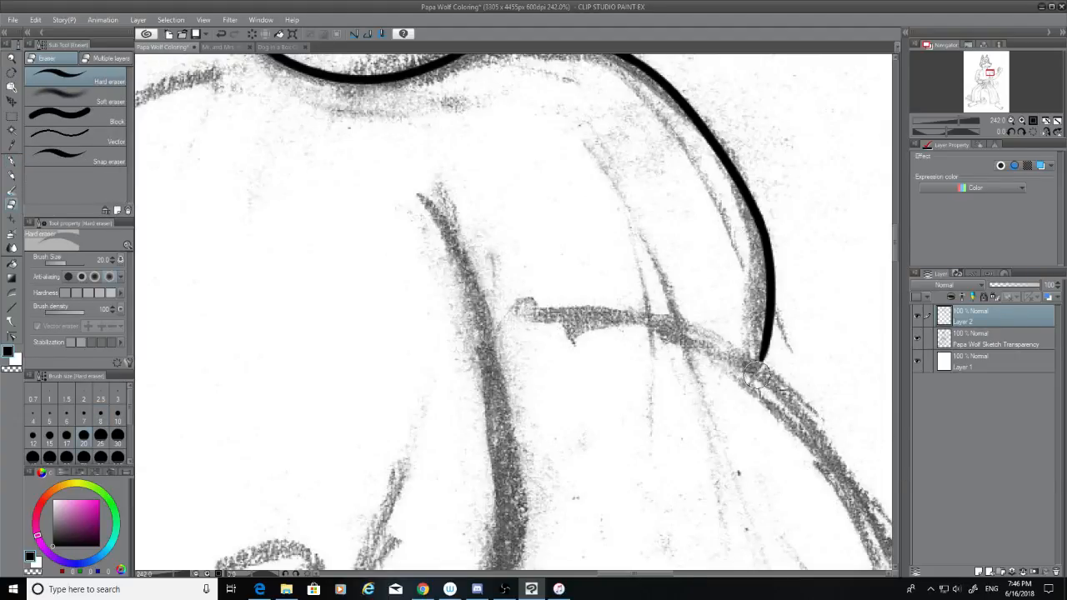
# Step: Try to ink the curved arm line that passes beneath the lower end of the shoulder contour
pyautogui.click(11, 161)
pyautogui.moveTo(567, 308)
pyautogui.mouseDown()
pyautogui.moveTo(814, 433)
pyautogui.moveTo(848, 480)
pyautogui.mouseUp()
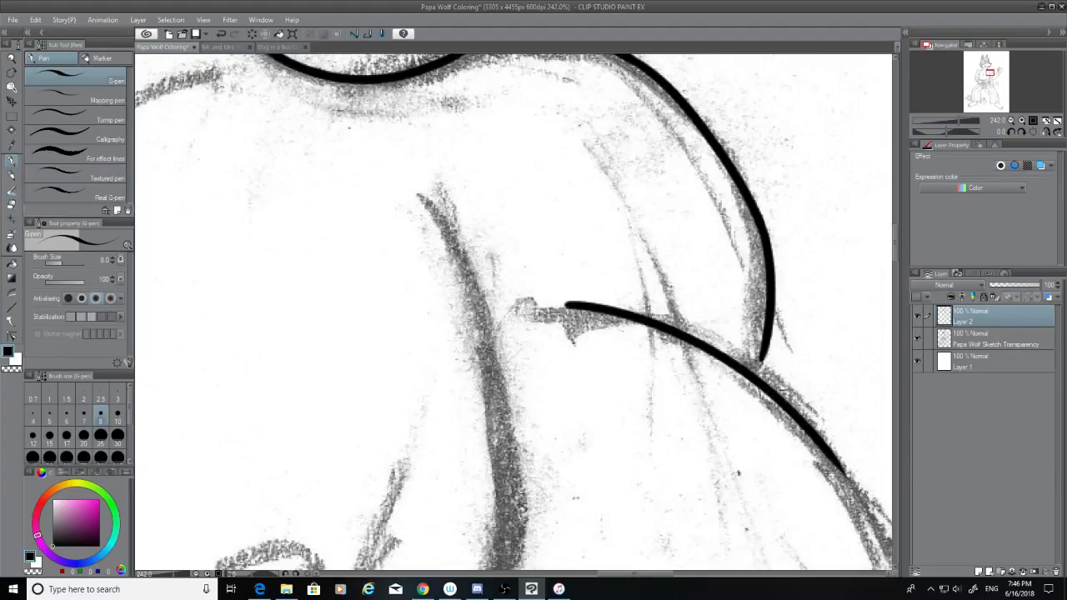
pyautogui.hotkey('ctrl', 'z')
pyautogui.moveTo(569, 310)
pyautogui.mouseDown()
pyautogui.moveTo(838, 450)
pyautogui.moveTo(868, 485)
pyautogui.mouseUp()
pyautogui.hotkey('ctrl', 'z')
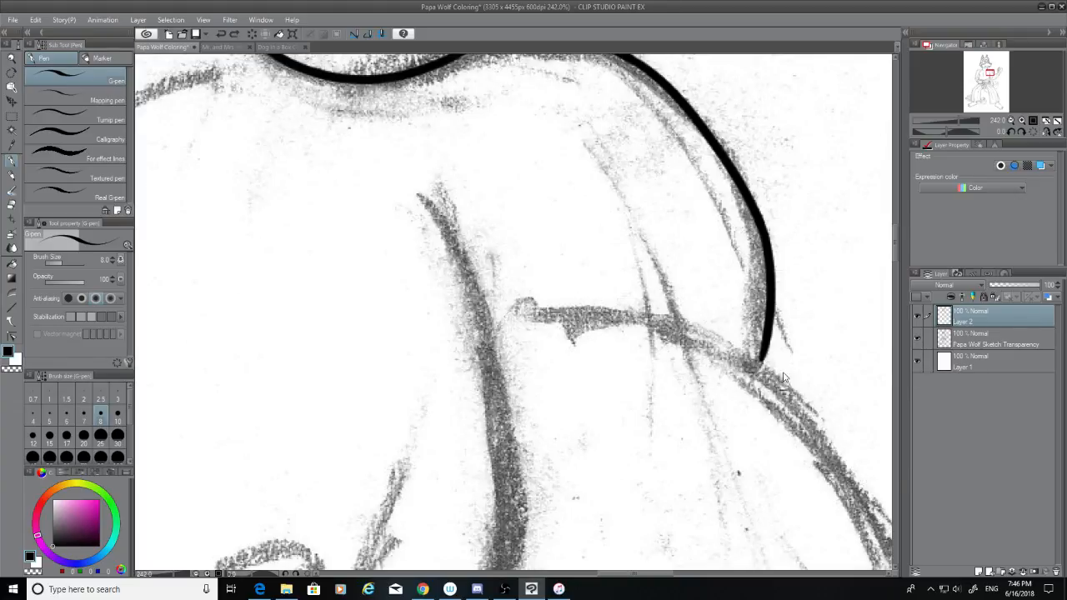
pyautogui.moveTo(738, 348); pyautogui.dragTo(883, 570)
pyautogui.hotkey('ctrl', 'z')
# Step: Try to ink the arm line as one long curve from its inner end past the shoulder contour toward the forearm
pyautogui.scroll(-3, 895, 253)
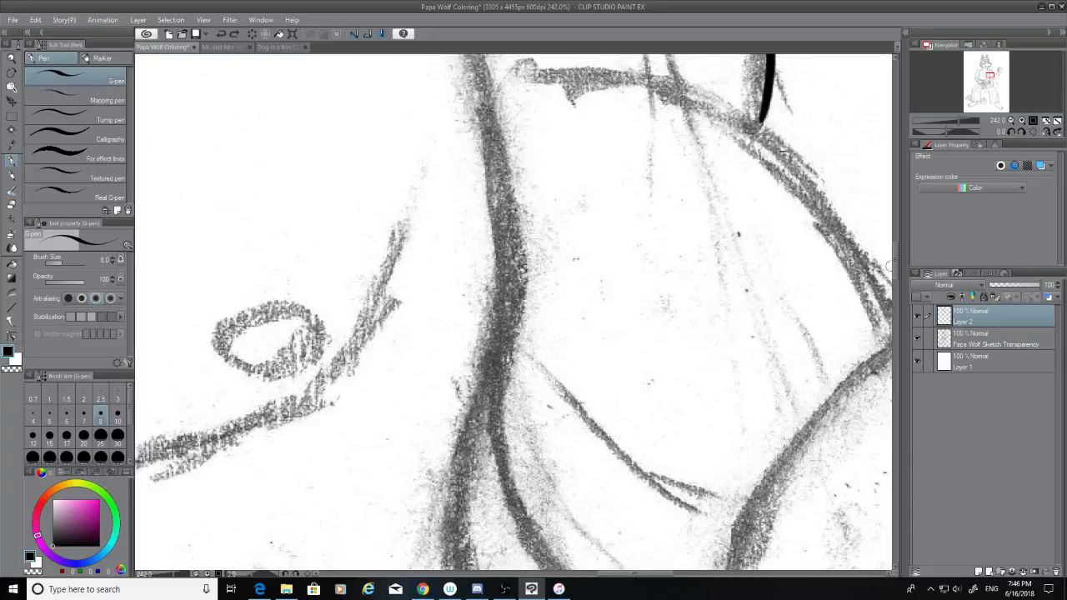
pyautogui.scroll(1, 894, 253)
pyautogui.moveTo(551, 177)
pyautogui.mouseDown()
pyautogui.moveTo(774, 262)
pyautogui.moveTo(884, 392)
pyautogui.mouseUp()
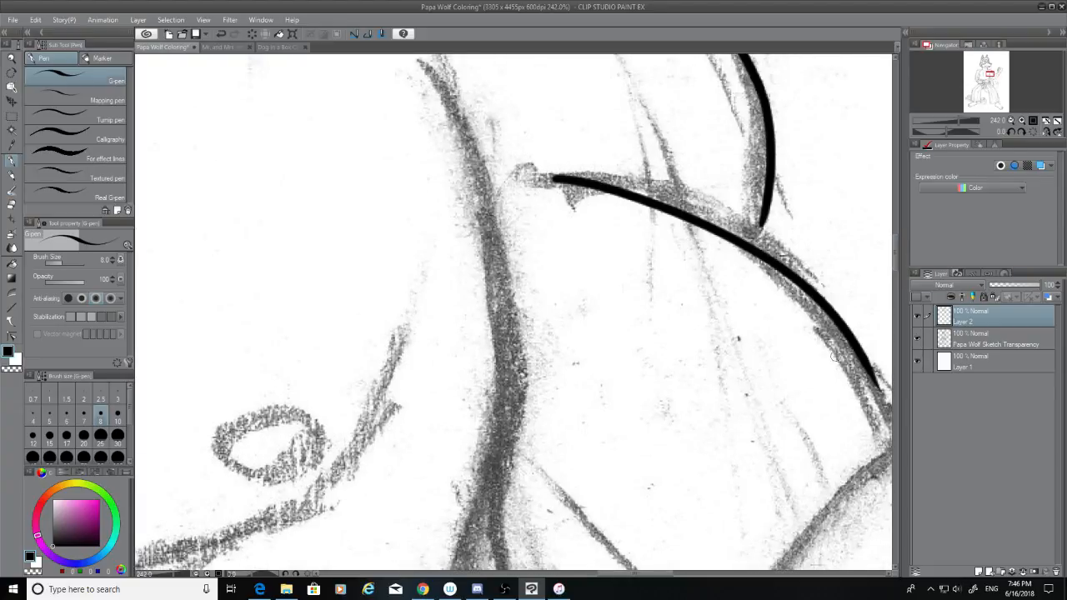
pyautogui.hotkey('ctrl', 'z')
pyautogui.moveTo(550, 178)
pyautogui.mouseDown()
pyautogui.moveTo(862, 383)
pyautogui.moveTo(888, 436)
pyautogui.mouseUp()
pyautogui.hotkey('ctrl', 'z')
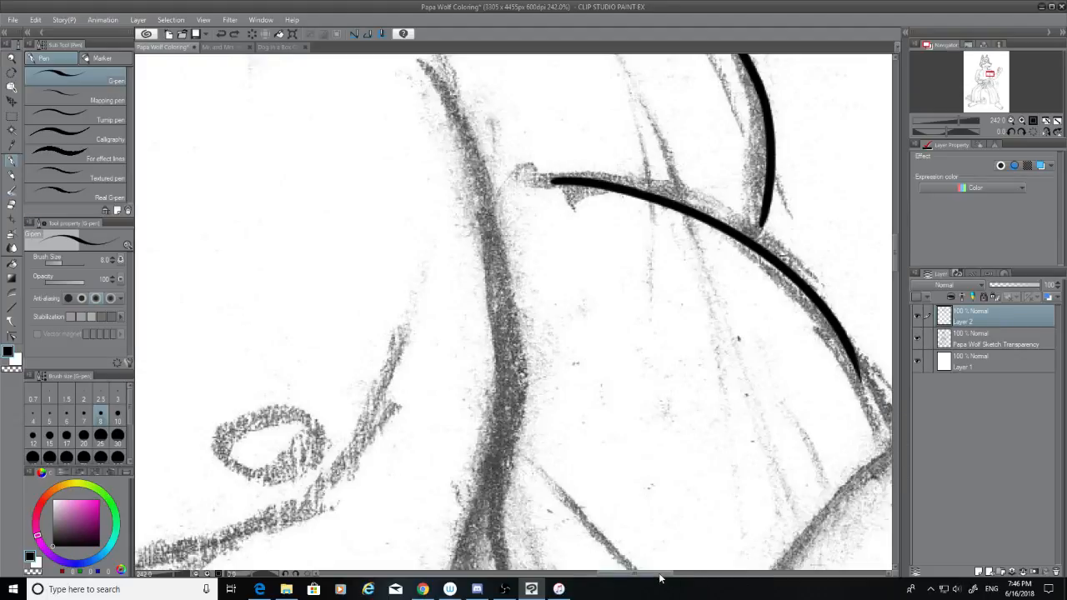
pyautogui.moveTo(659, 573); pyautogui.dragTo(680, 573)
pyautogui.hotkey('ctrl', 'z')
pyautogui.moveTo(325, 181); pyautogui.dragTo(671, 430)
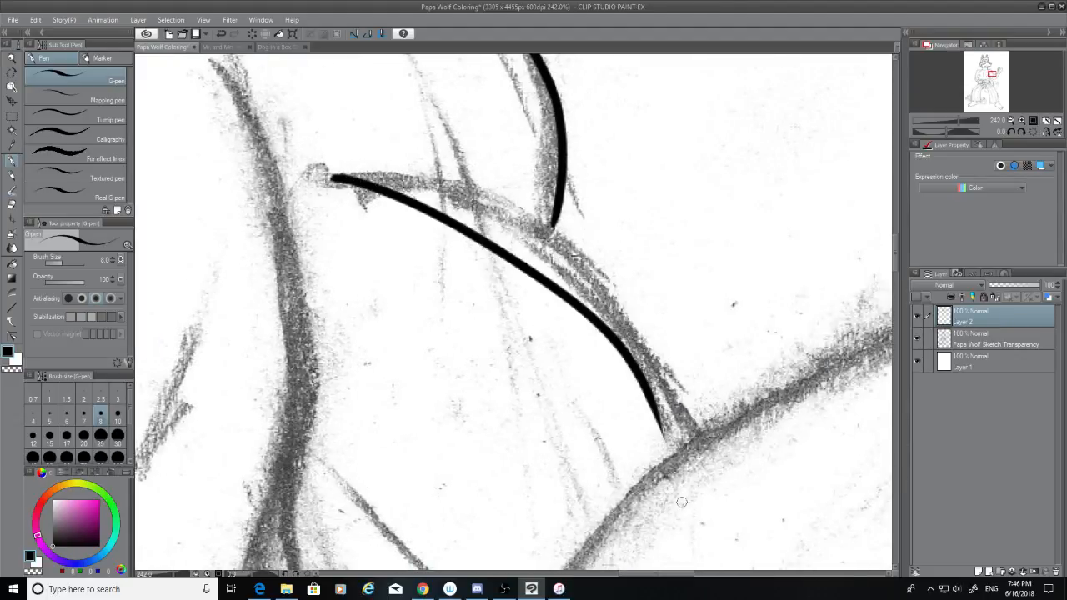
pyautogui.hotkey('ctrl', 'z')
pyautogui.moveTo(330, 175); pyautogui.dragTo(655, 405)
pyautogui.hotkey('ctrl', 'z')
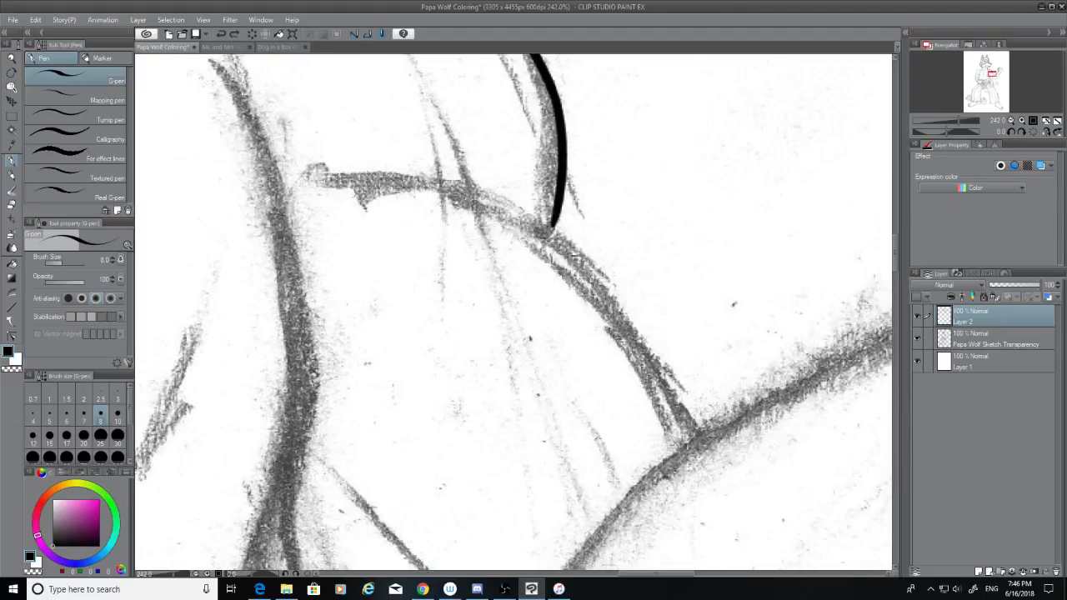
pyautogui.moveTo(325, 173)
pyautogui.mouseDown()
pyautogui.moveTo(401, 185)
pyautogui.moveTo(702, 385)
pyautogui.mouseUp()
pyautogui.hotkey('ctrl', 'z')
pyautogui.moveTo(325, 173)
pyautogui.mouseDown()
pyautogui.moveTo(596, 306)
pyautogui.moveTo(642, 408)
pyautogui.mouseUp()
pyautogui.hotkey('ctrl', 'z')
# Step: Ink the arm line as two strokes from the shoulder contour's lower end, one down the outer arm and one inward along the sketch
pyautogui.moveTo(550, 223)
pyautogui.mouseDown()
pyautogui.moveTo(649, 346)
pyautogui.moveTo(678, 430)
pyautogui.mouseUp()
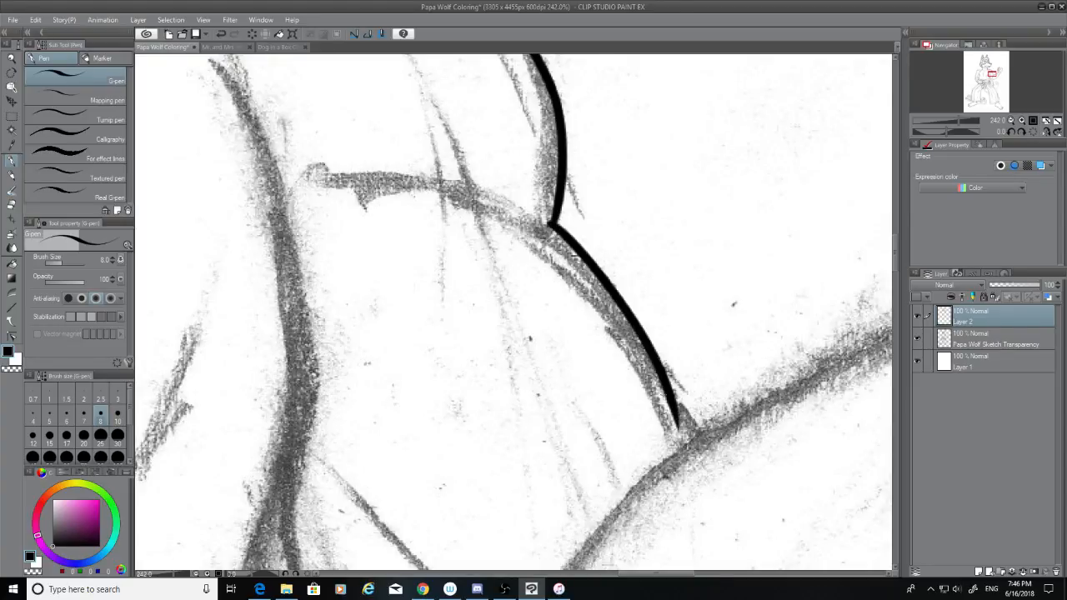
pyautogui.moveTo(330, 179)
pyautogui.mouseDown()
pyautogui.moveTo(552, 236)
pyautogui.moveTo(310, 201)
pyautogui.mouseUp()
pyautogui.hotkey('ctrl', 'z')
pyautogui.hotkey('ctrl', 'z')
pyautogui.moveTo(556, 225); pyautogui.dragTo(330, 179)
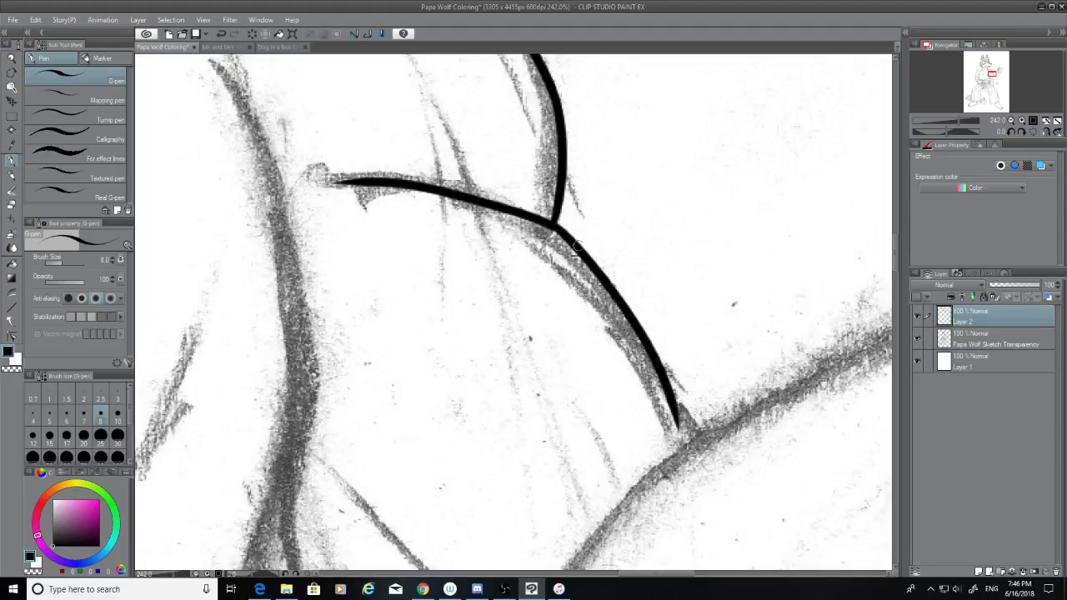
pyautogui.hotkey('ctrl', 'z')
pyautogui.moveTo(556, 225)
pyautogui.mouseDown()
pyautogui.moveTo(425, 190)
pyautogui.moveTo(331, 185)
pyautogui.moveTo(326, 172)
pyautogui.moveTo(588, 263)
pyautogui.moveTo(452, 195)
pyautogui.moveTo(301, 189)
pyautogui.mouseUp()
pyautogui.hotkey('ctrl', 'z')
pyautogui.hotkey('ctrl', 'z')
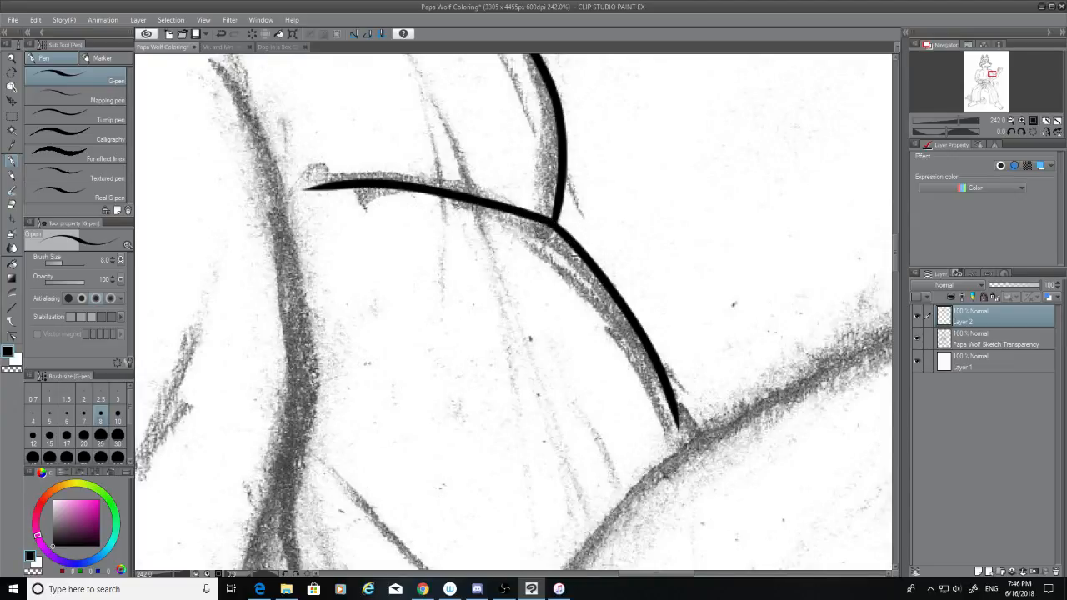
pyautogui.hotkey('ctrl', 'z')
pyautogui.moveTo(555, 225)
pyautogui.mouseDown()
pyautogui.moveTo(503, 195)
pyautogui.moveTo(348, 180)
pyautogui.moveTo(559, 226)
pyautogui.moveTo(574, 243)
pyautogui.moveTo(325, 173)
pyautogui.mouseUp()
pyautogui.hotkey('ctrl', 'z')
pyautogui.hotkey('ctrl', 'z')
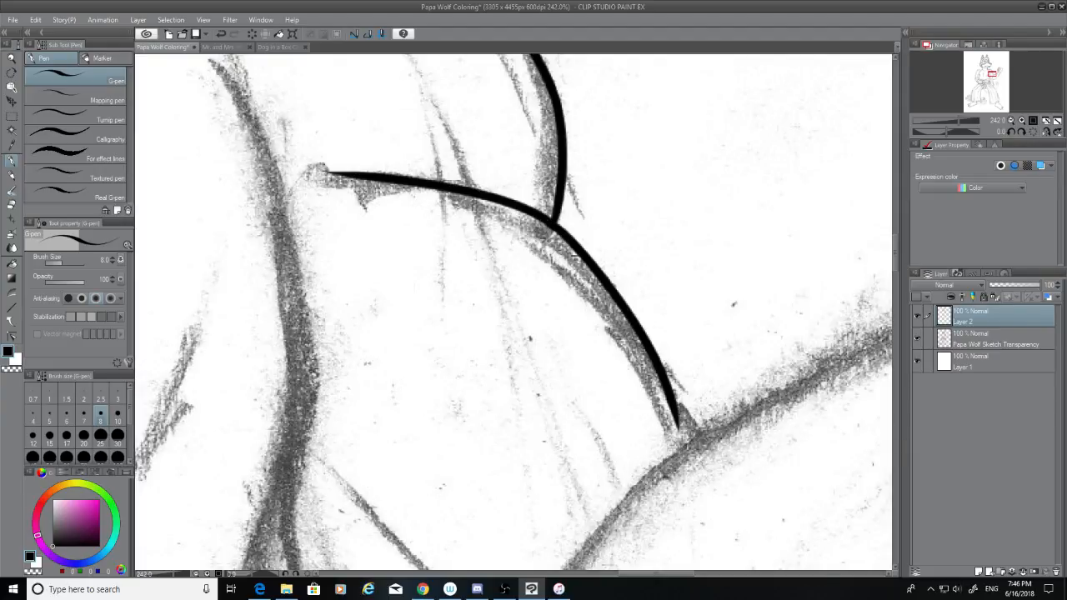
# Step: Erase the lower tip of the outer arm stroke and redraw it down to the forearm's upper sketch line
pyautogui.click(14, 205)
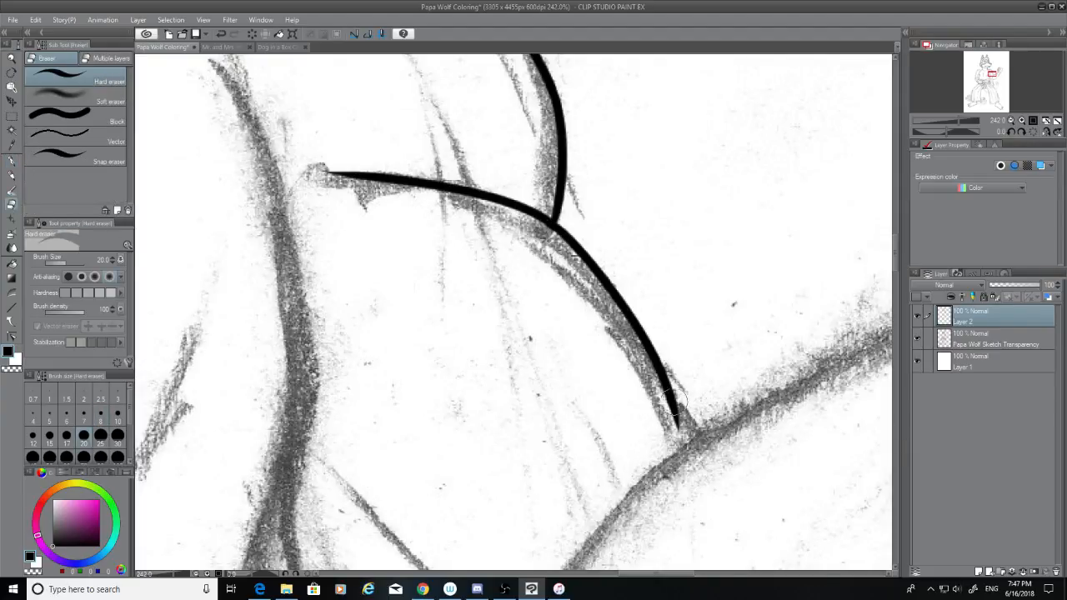
pyautogui.moveTo(676, 404)
pyautogui.mouseDown()
pyautogui.moveTo(680, 418)
pyautogui.moveTo(675, 401)
pyautogui.mouseUp()
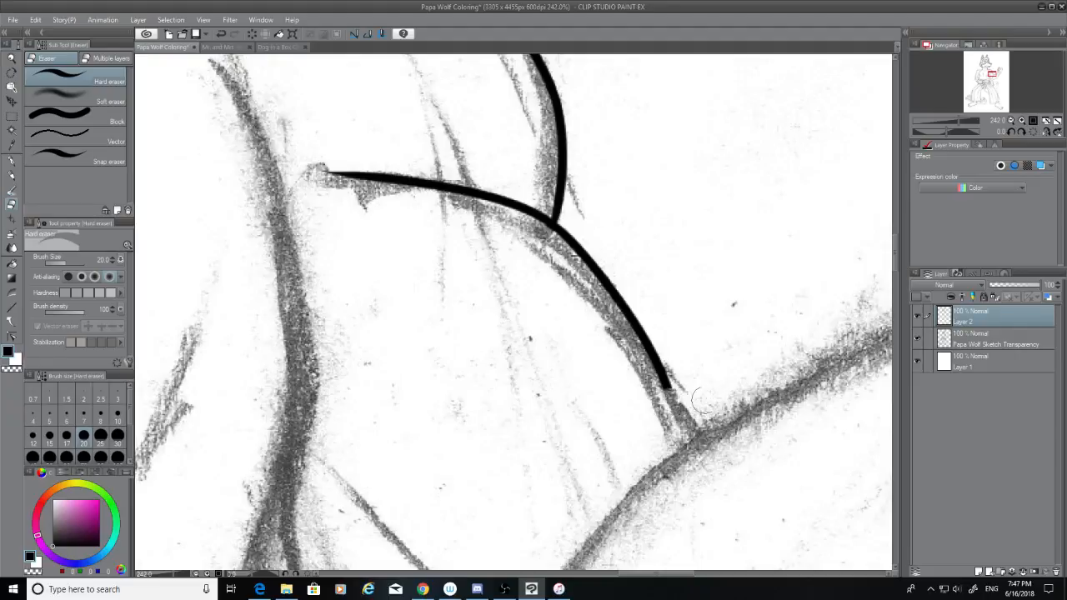
pyautogui.click(12, 161)
pyautogui.scroll(-3, 897, 252)
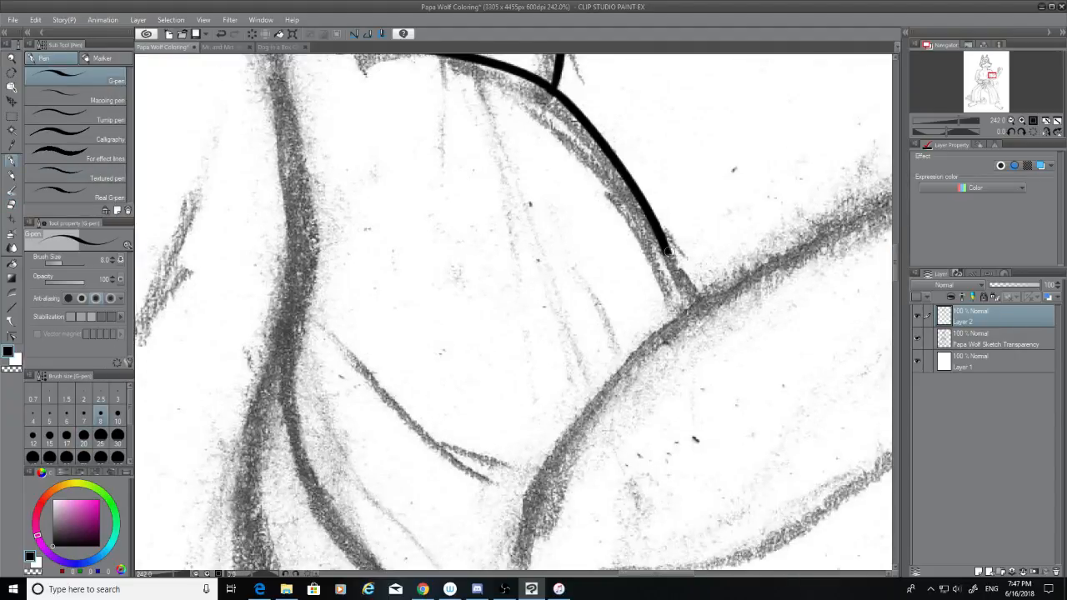
pyautogui.moveTo(667, 249); pyautogui.dragTo(691, 305)
pyautogui.hotkey('ctrl', 'z')
pyautogui.moveTo(662, 247); pyautogui.dragTo(691, 305)
pyautogui.hotkey('ctrl', 'z')
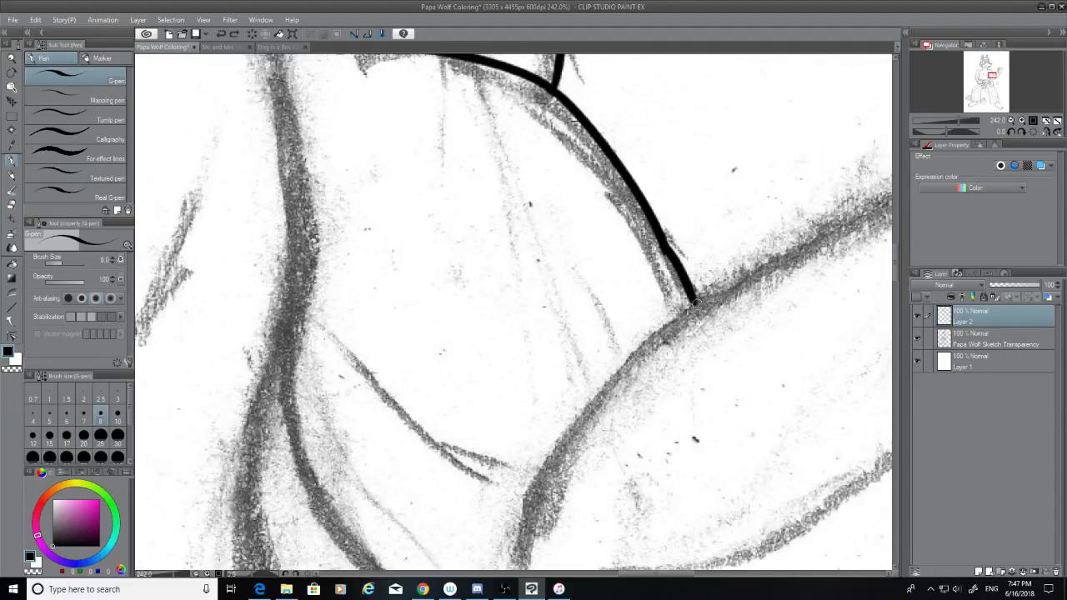
pyautogui.hotkey('ctrl', 'z')
pyautogui.moveTo(662, 245); pyautogui.dragTo(691, 305)
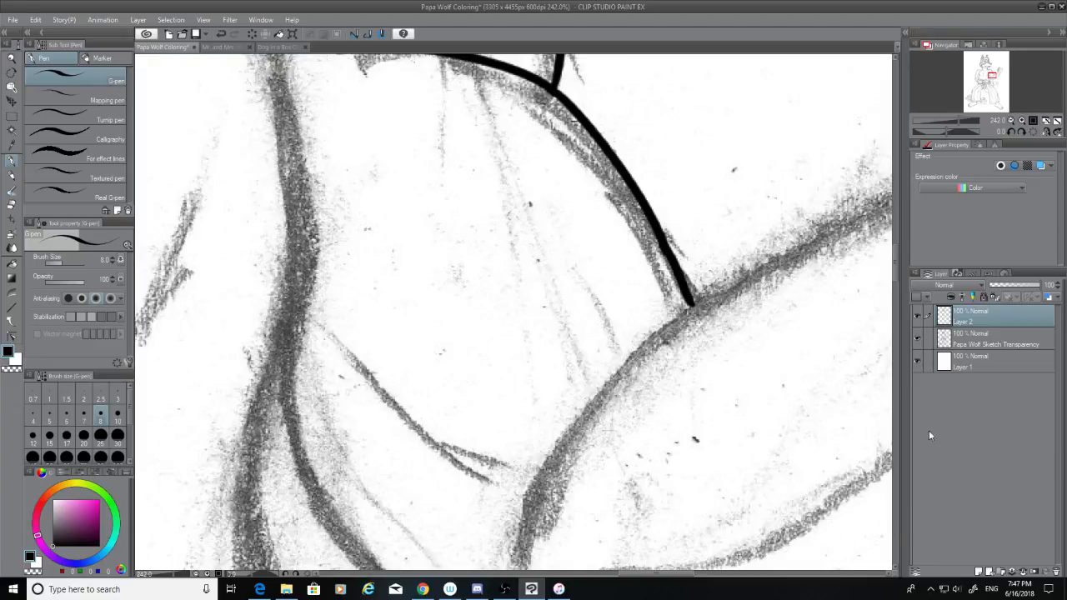
# Step: Ink the upper section of the long line along the side of the chest and erase its tapered lower end
pyautogui.moveTo(898, 265); pyautogui.dragTo(893, 249)
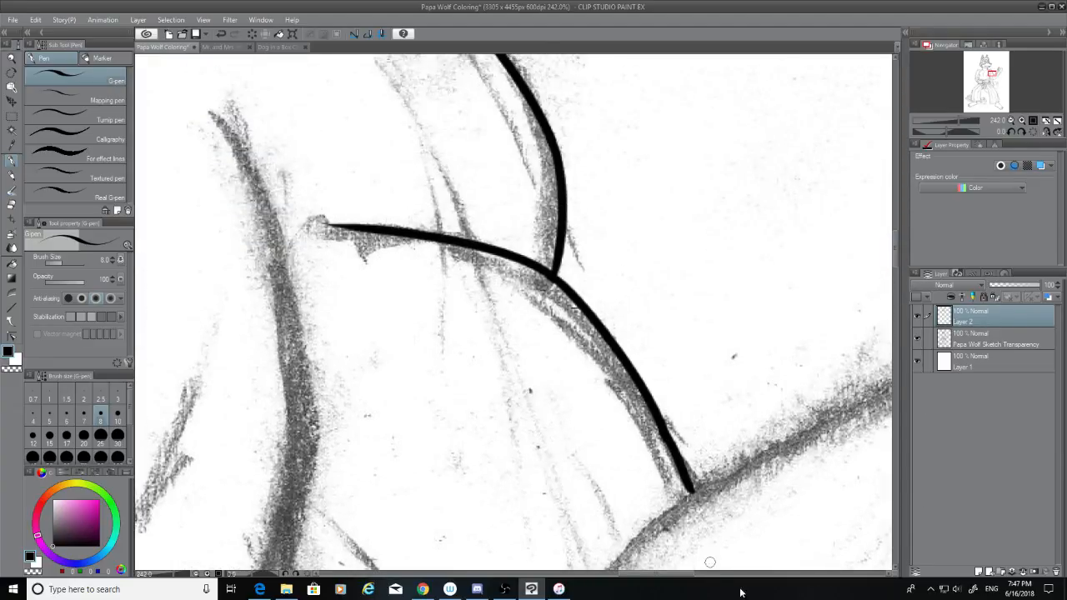
pyautogui.moveTo(671, 575); pyautogui.dragTo(633, 577)
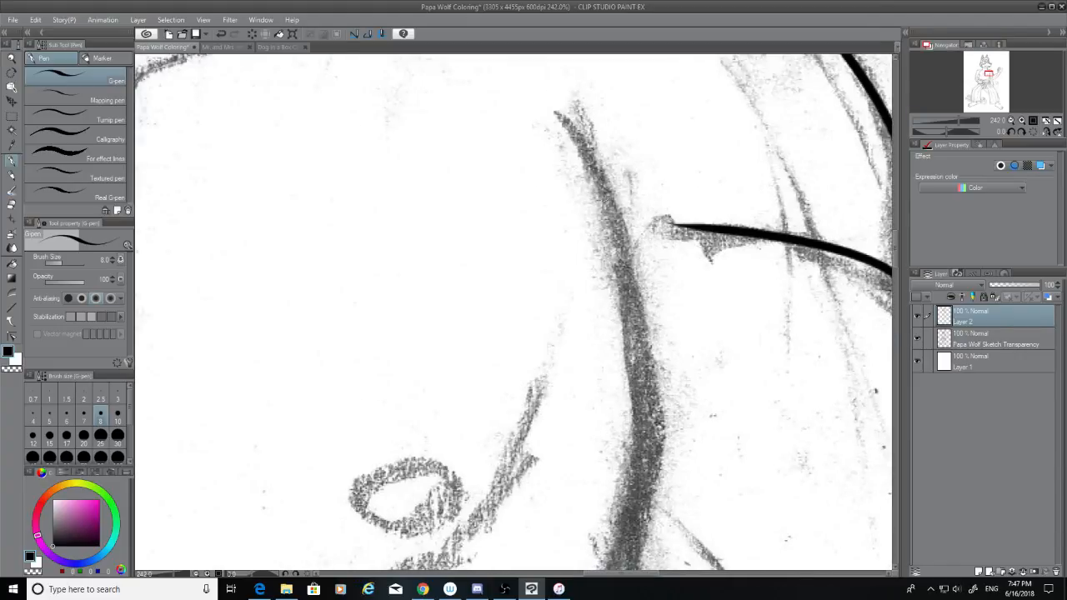
pyautogui.moveTo(572, 120)
pyautogui.mouseDown()
pyautogui.moveTo(626, 241)
pyautogui.moveTo(627, 553)
pyautogui.mouseUp()
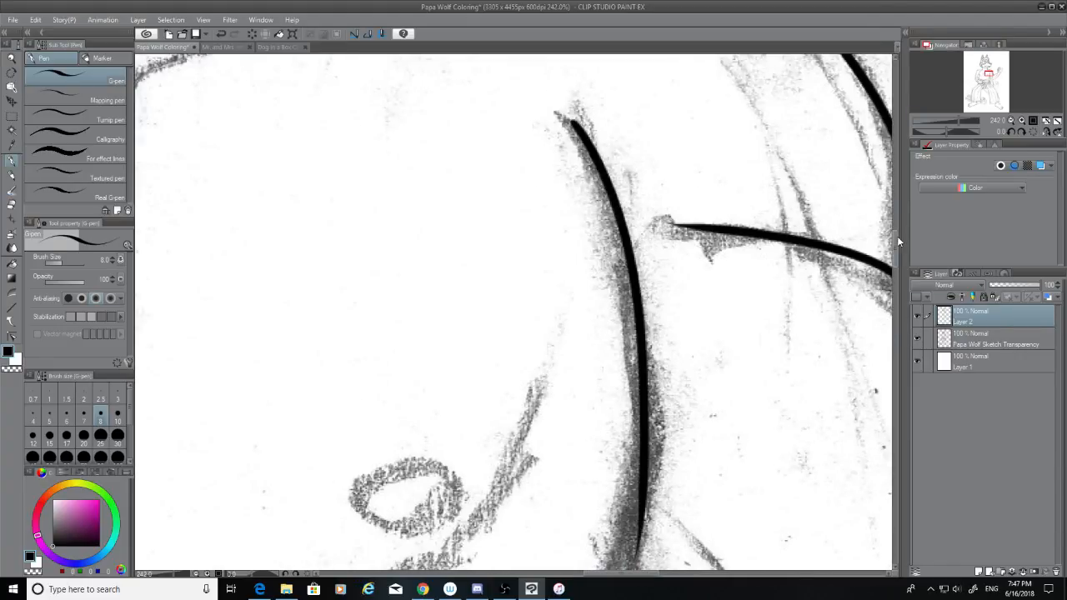
pyautogui.moveTo(897, 235); pyautogui.dragTo(895, 259)
pyautogui.press('e')
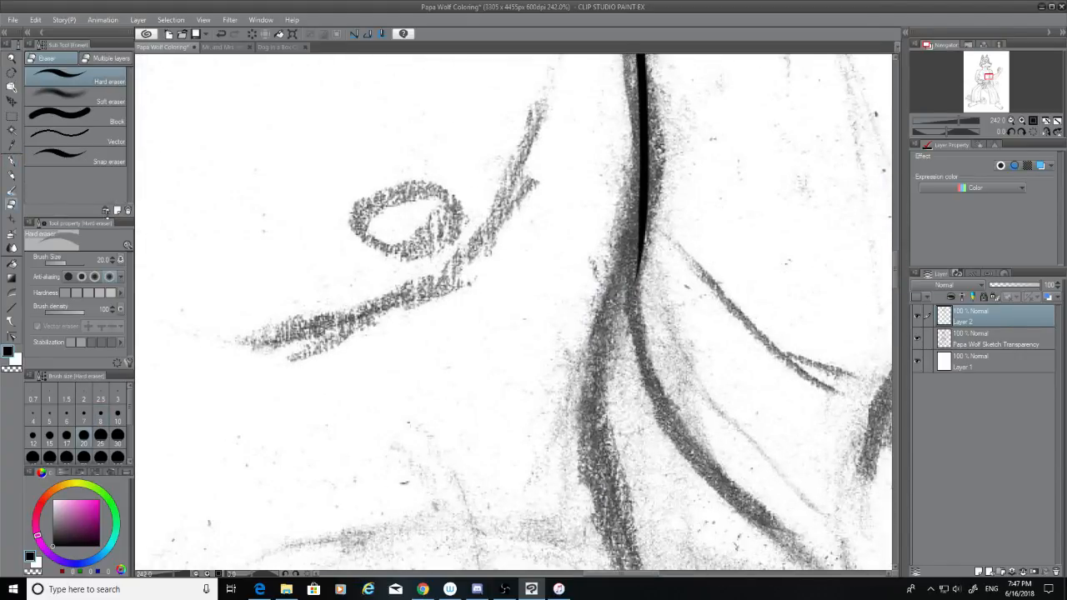
pyautogui.moveTo(675, 221)
pyautogui.mouseDown()
pyautogui.moveTo(641, 222)
pyautogui.moveTo(645, 214)
pyautogui.moveTo(624, 309)
pyautogui.mouseUp()
pyautogui.click(12, 161)
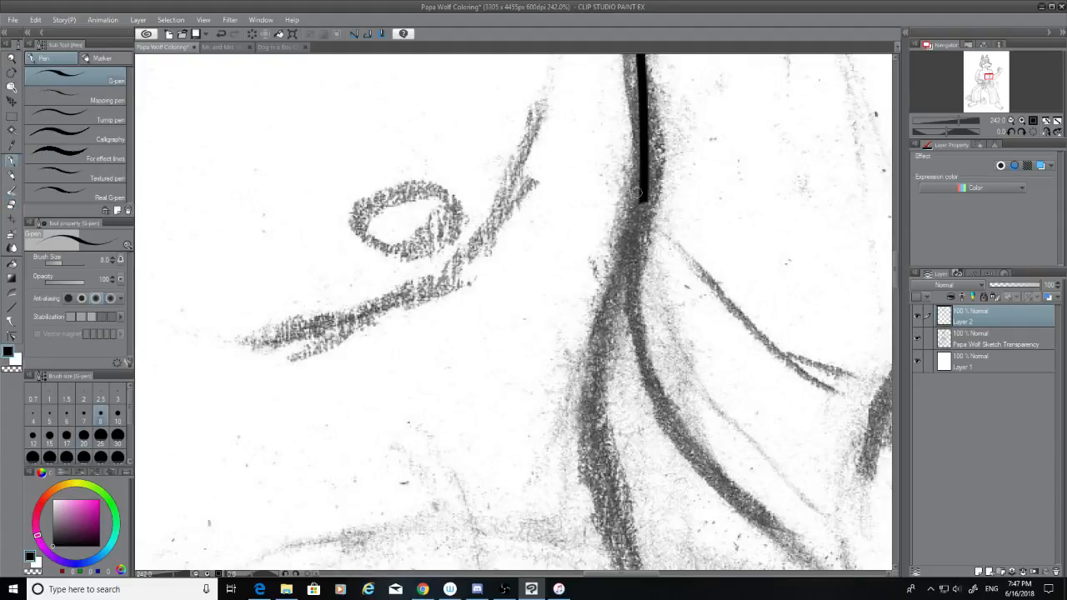
# Step: Continue the chest side line downward, curving inward at the fork and following the torso sketch toward the waist
pyautogui.moveTo(637, 191); pyautogui.dragTo(601, 343)
pyautogui.hotkey('ctrl', 'z')
pyautogui.moveTo(640, 193); pyautogui.dragTo(581, 391)
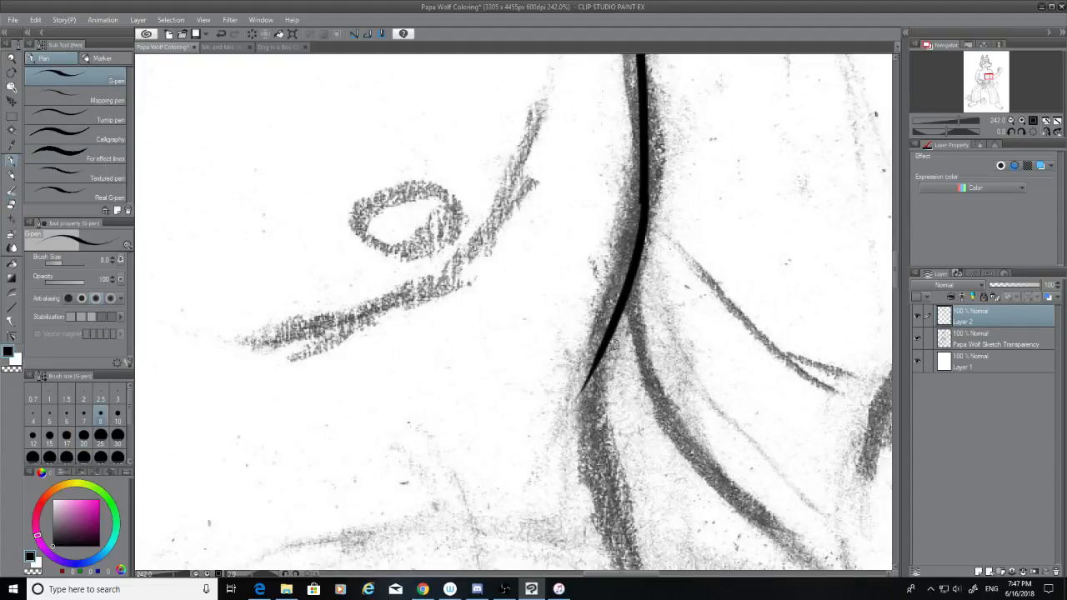
pyautogui.hotkey('ctrl', 'z')
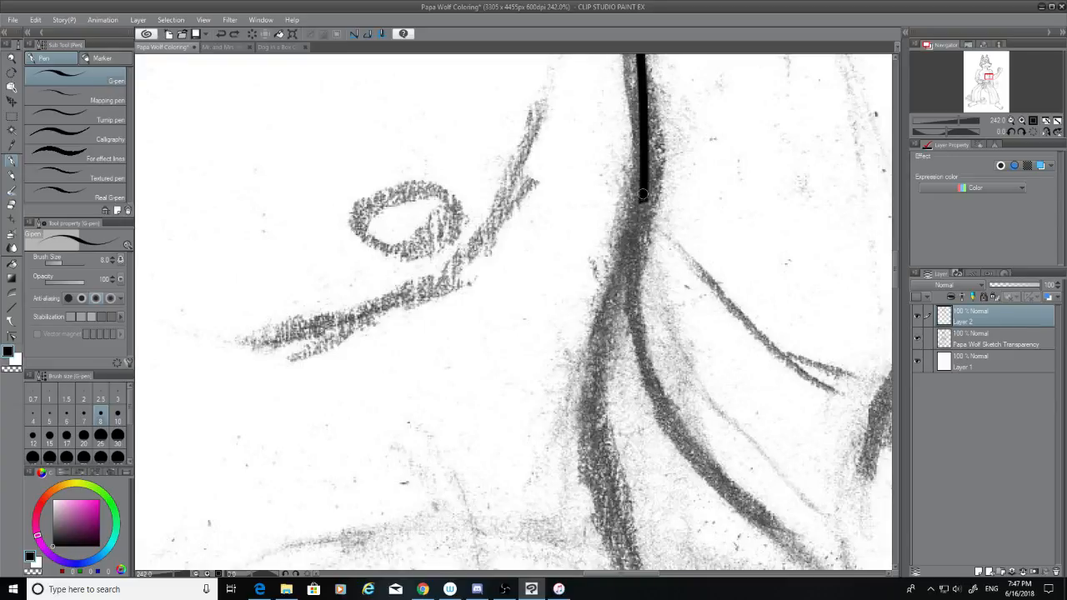
pyautogui.moveTo(641, 194); pyautogui.dragTo(614, 461)
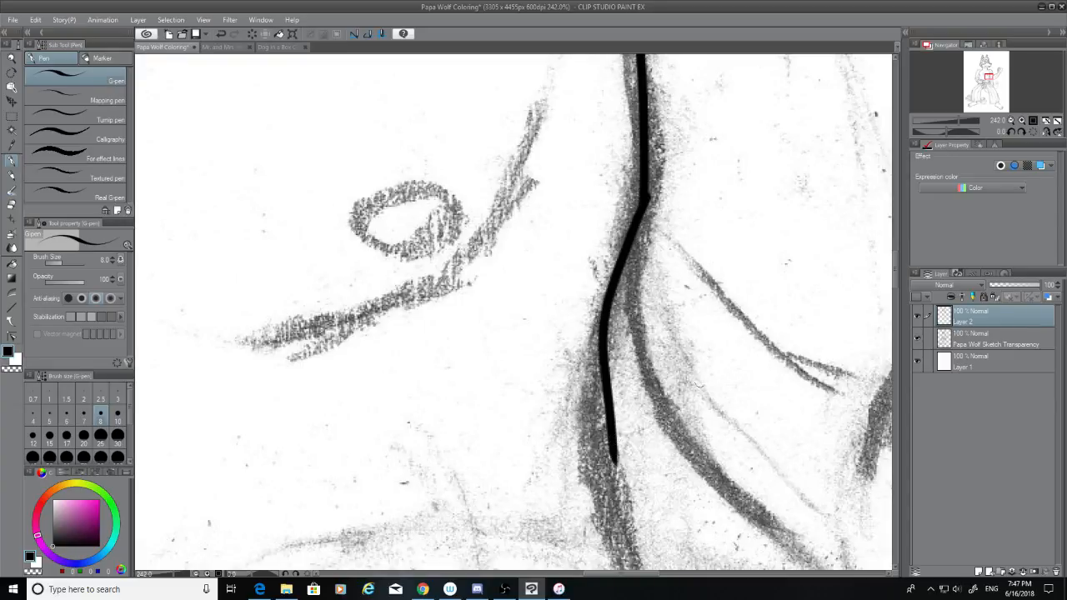
pyautogui.hotkey('ctrl', 'z')
pyautogui.moveTo(643, 198); pyautogui.dragTo(668, 560)
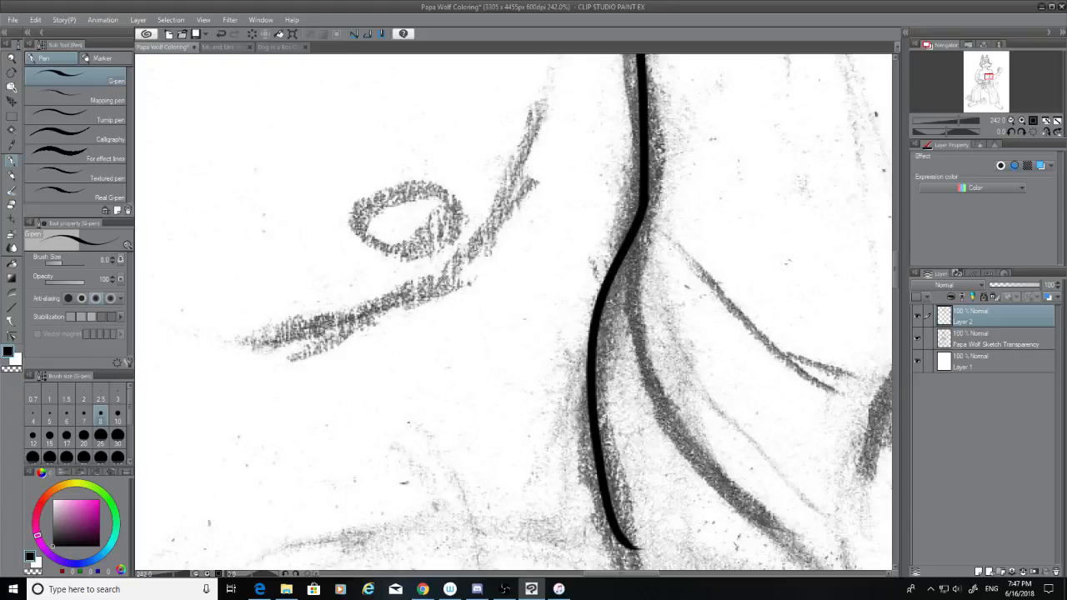
# Step: Erase the hooked end of the torso side line, redraw it down to the curved waist line and trim its tip
pyautogui.moveTo(896, 268); pyautogui.dragTo(898, 290)
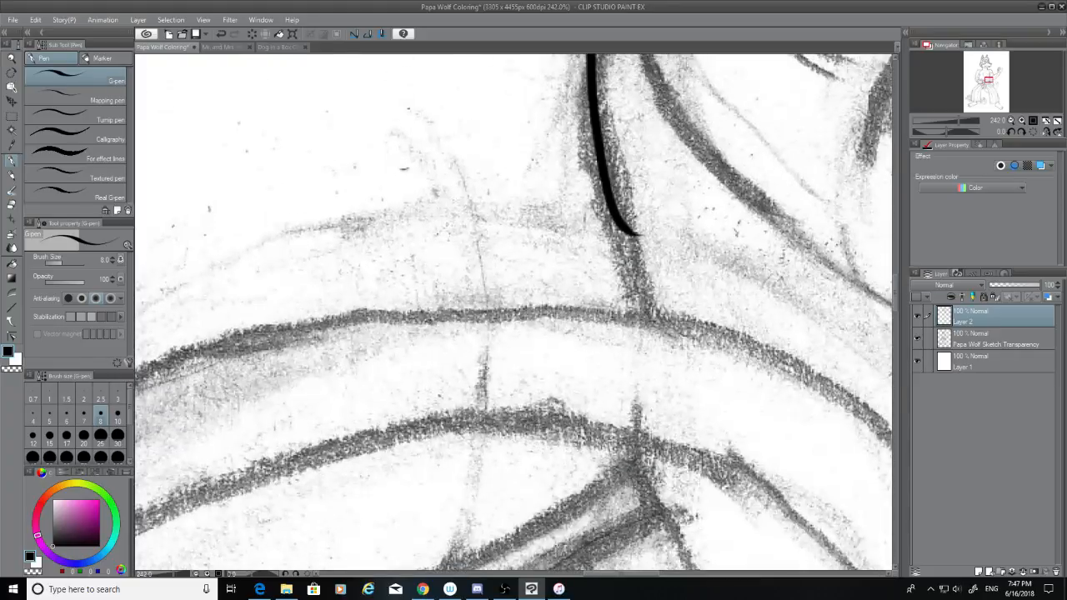
pyautogui.click(13, 203)
pyautogui.moveTo(646, 232)
pyautogui.mouseDown()
pyautogui.moveTo(620, 228)
pyautogui.moveTo(641, 315)
pyautogui.mouseUp()
pyautogui.press('p')
pyautogui.hotkey('ctrl', 'z')
pyautogui.moveTo(615, 213); pyautogui.dragTo(648, 324)
pyautogui.hotkey('ctrl', 'z')
pyautogui.moveTo(615, 214); pyautogui.dragTo(645, 320)
pyautogui.hotkey('ctrl', 'z')
pyautogui.moveTo(615, 213); pyautogui.dragTo(642, 320)
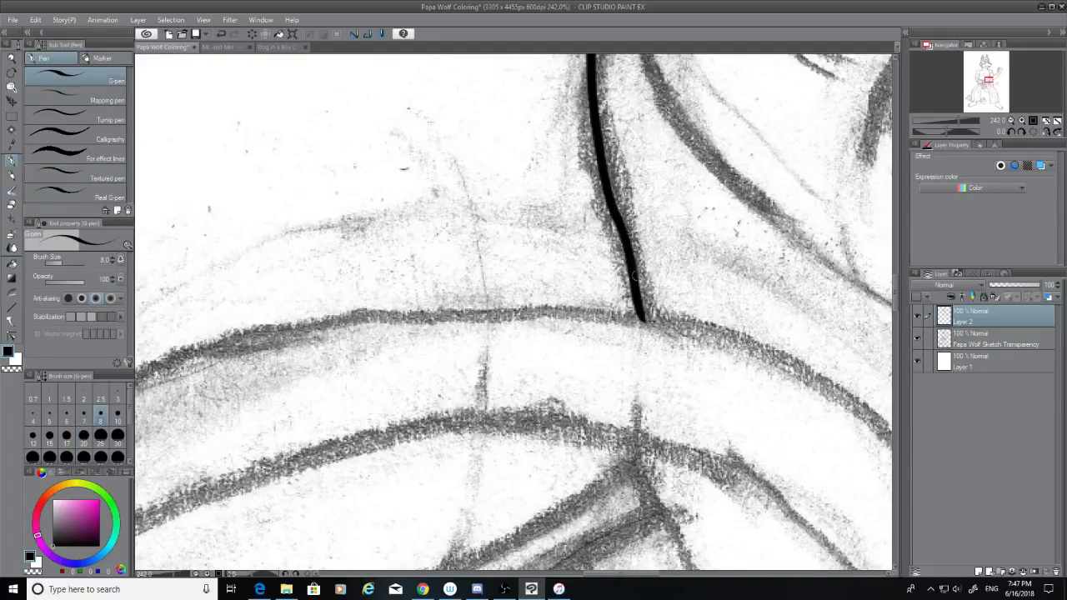
pyautogui.hotkey('ctrl', 'z')
pyautogui.moveTo(615, 213); pyautogui.dragTo(647, 319)
pyautogui.hotkey('ctrl', 'z')
pyautogui.moveTo(618, 218); pyautogui.dragTo(648, 317)
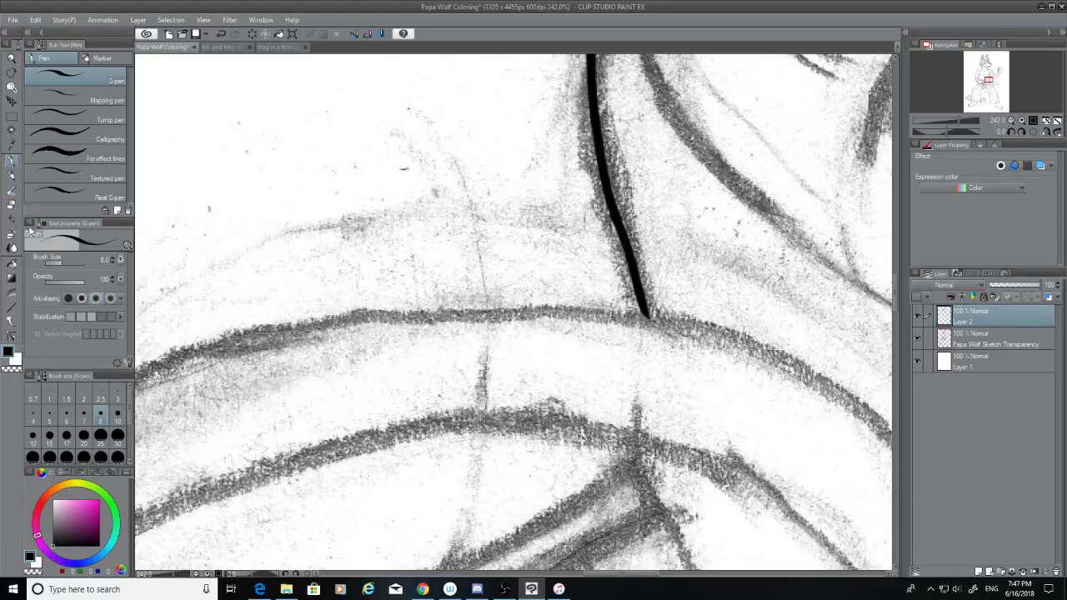
pyautogui.click(11, 204)
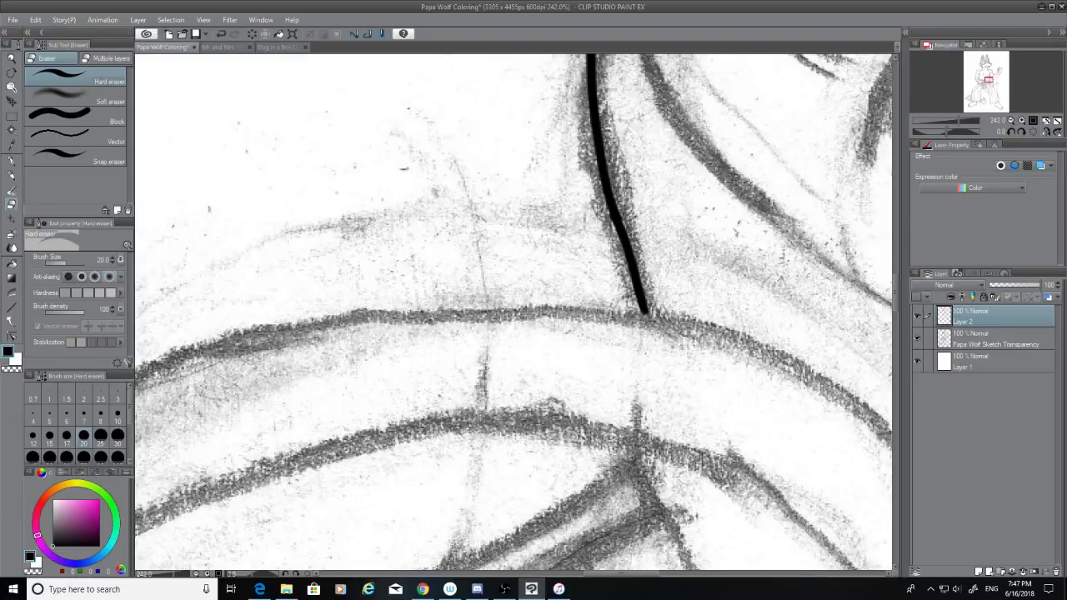
pyautogui.click(12, 160)
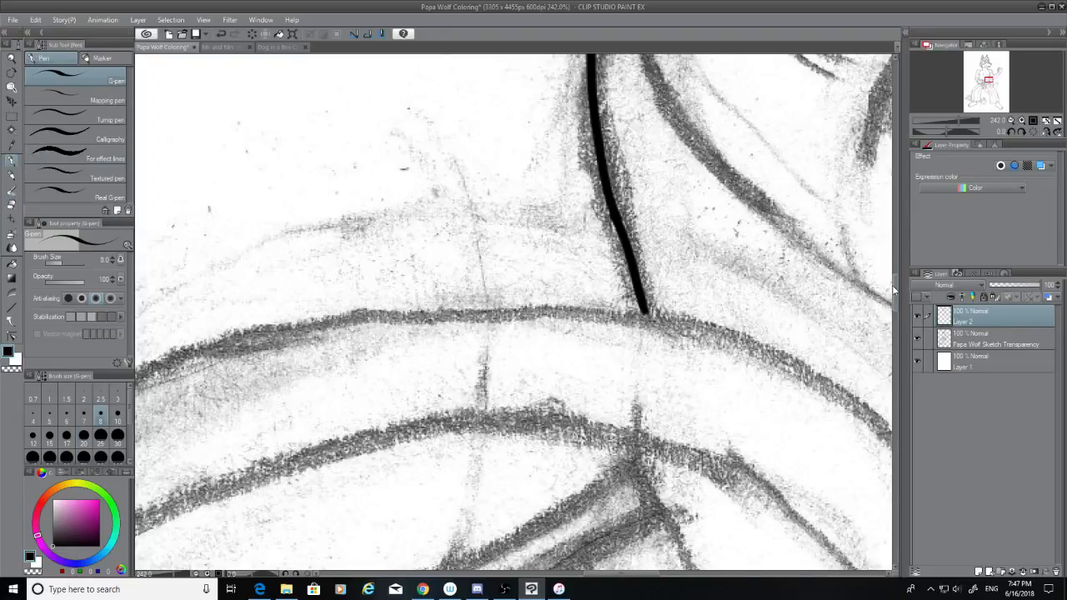
# Step: Ink the curve that branches outward from the fork in the torso side line and erase its tapered tip
pyautogui.scroll(5, 626, 167)
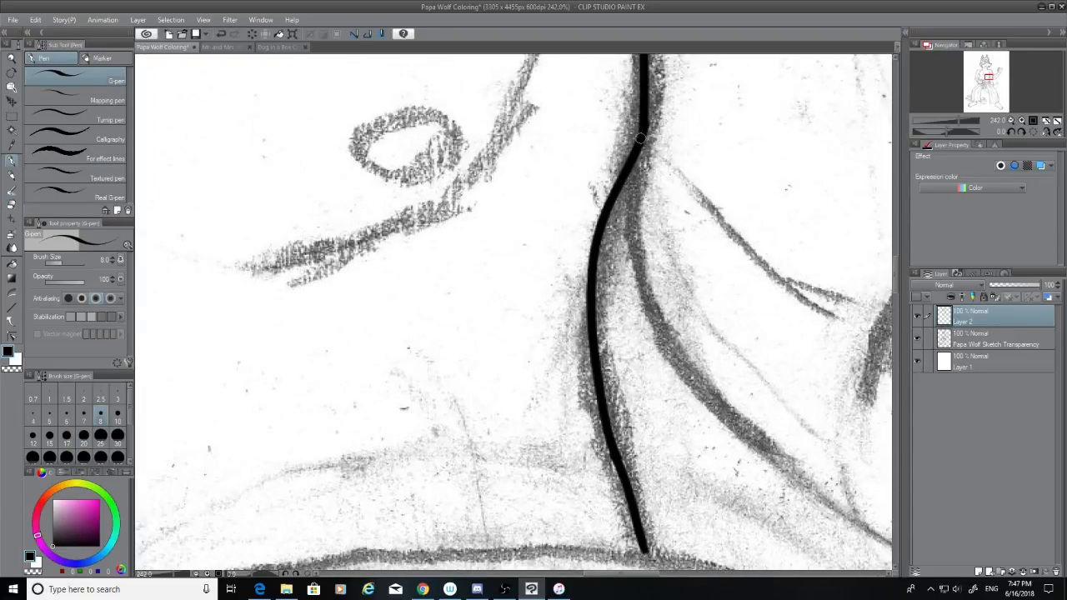
pyautogui.moveTo(640, 135); pyautogui.dragTo(788, 427)
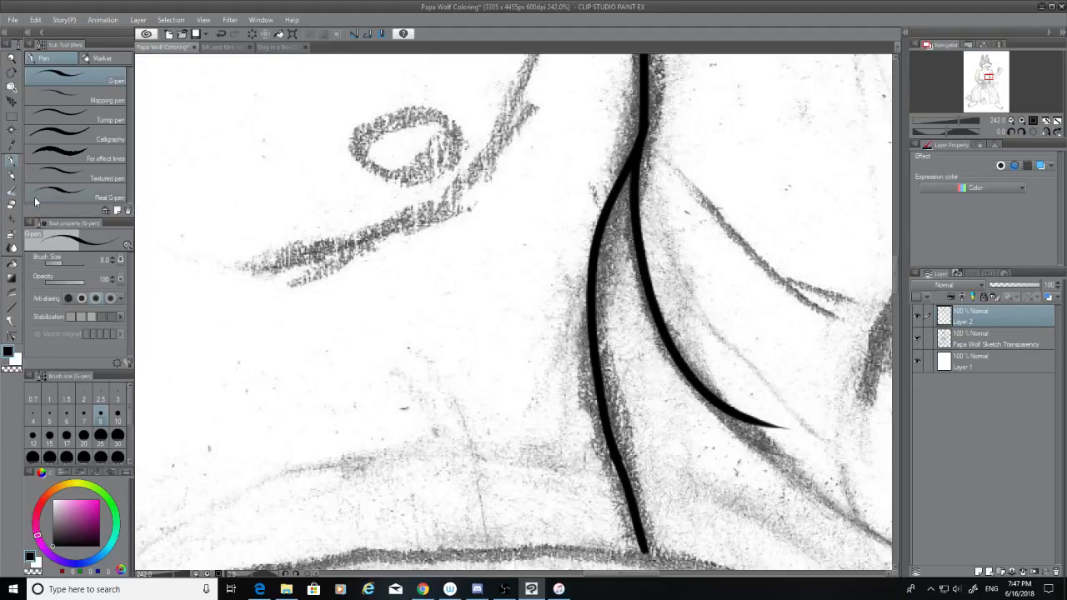
pyautogui.press('e')
pyautogui.moveTo(763, 415)
pyautogui.mouseDown()
pyautogui.moveTo(725, 407)
pyautogui.moveTo(775, 426)
pyautogui.mouseUp()
# Step: Extend the branching curve along the sketch down to the lower edge of the bent arm
pyautogui.moveTo(643, 577); pyautogui.dragTo(683, 576)
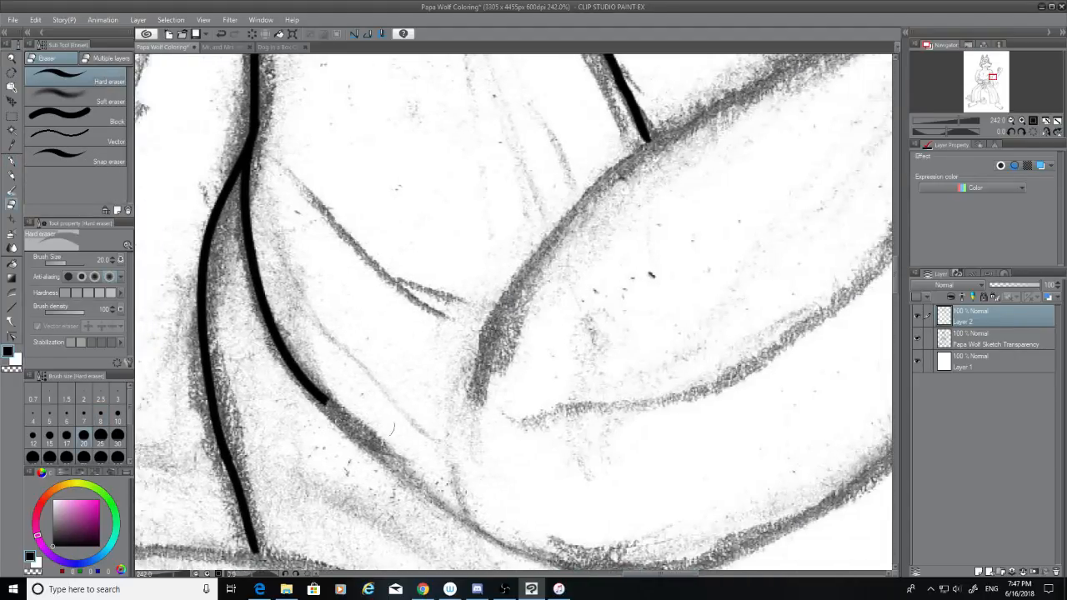
pyautogui.click(11, 161)
pyautogui.moveTo(327, 402)
pyautogui.mouseDown()
pyautogui.moveTo(403, 474)
pyautogui.moveTo(595, 570)
pyautogui.mouseUp()
pyautogui.hotkey('ctrl', 'z')
pyautogui.moveTo(327, 404)
pyautogui.mouseDown()
pyautogui.moveTo(440, 492)
pyautogui.moveTo(648, 570)
pyautogui.mouseUp()
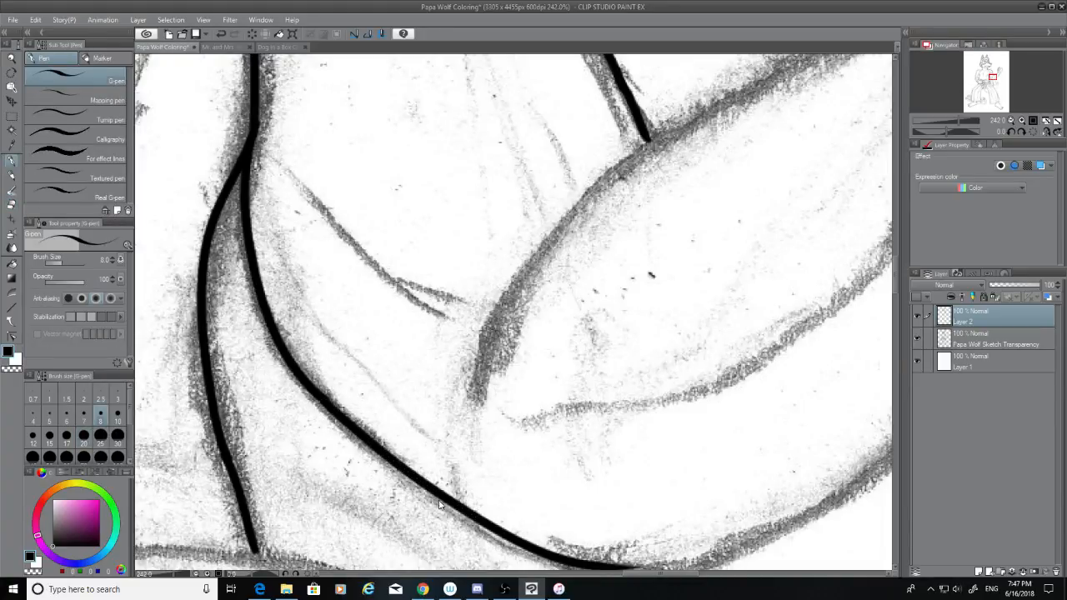
pyautogui.hotkey('ctrl', 'z')
pyautogui.moveTo(321, 402); pyautogui.dragTo(744, 585)
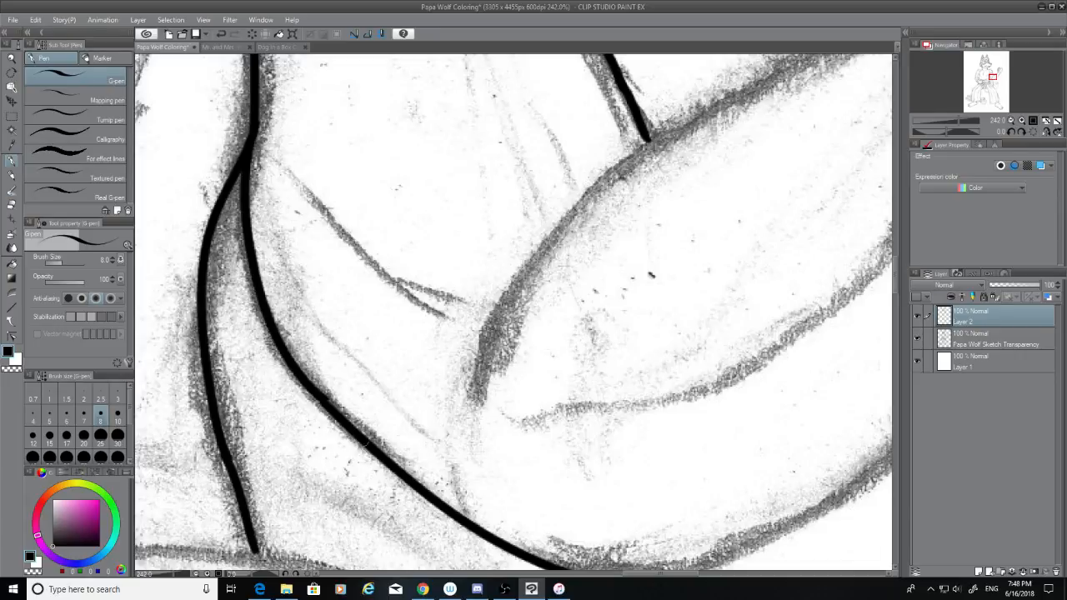
# Step: Try to erase a small gap in the curve branching from the torso fork and redraw it with the G-pen
pyautogui.click(11, 204)
pyautogui.click(325, 401)
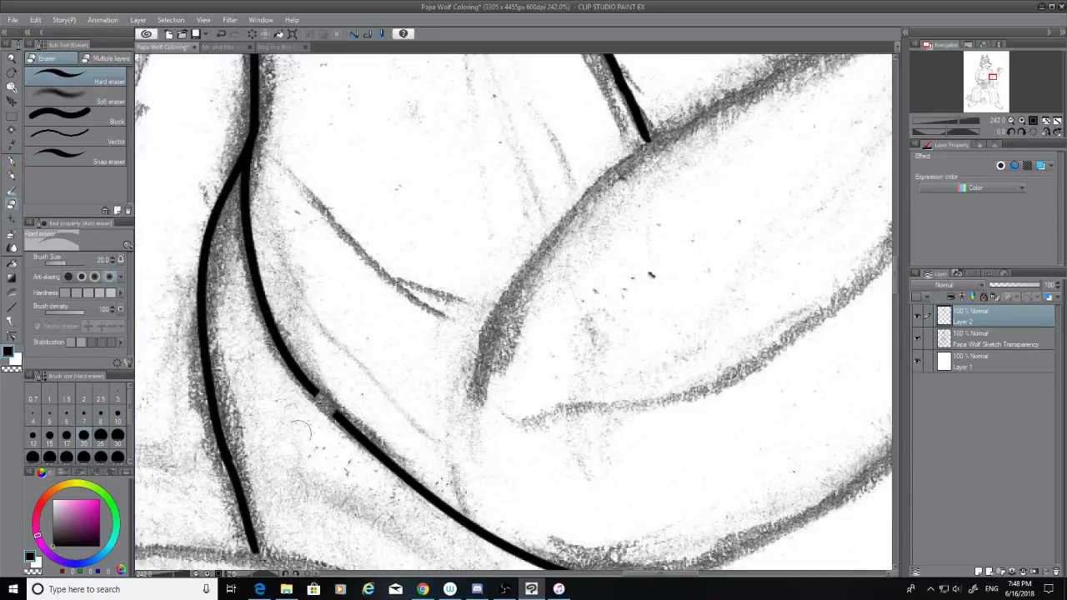
pyautogui.click(12, 163)
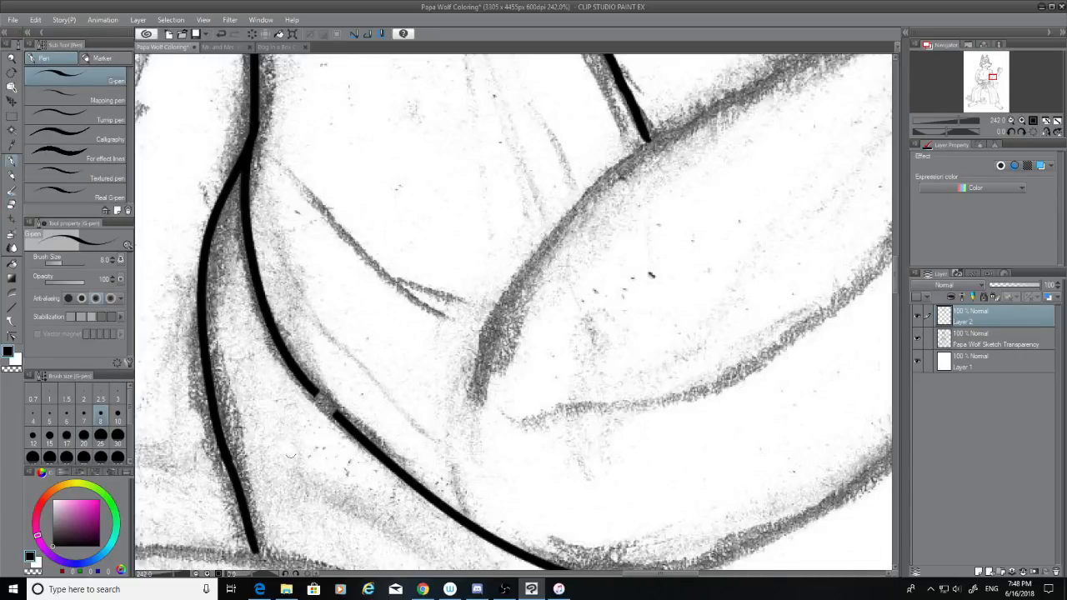
pyautogui.moveTo(314, 389); pyautogui.dragTo(354, 423)
pyautogui.hotkey('ctrl', 'z')
pyautogui.moveTo(313, 390); pyautogui.dragTo(345, 424)
pyautogui.hotkey('ctrl', 'z')
pyautogui.moveTo(312, 390)
pyautogui.mouseDown()
pyautogui.moveTo(356, 432)
pyautogui.moveTo(333, 410)
pyautogui.moveTo(343, 418)
pyautogui.mouseUp()
pyautogui.hotkey('ctrl', 'z')
pyautogui.hotkey('ctrl', 'z')
# Step: Erase the tapered tip of the branching curve at the lower edge of the bent arm with the hard eraser
pyautogui.scroll(-5, 893, 270)
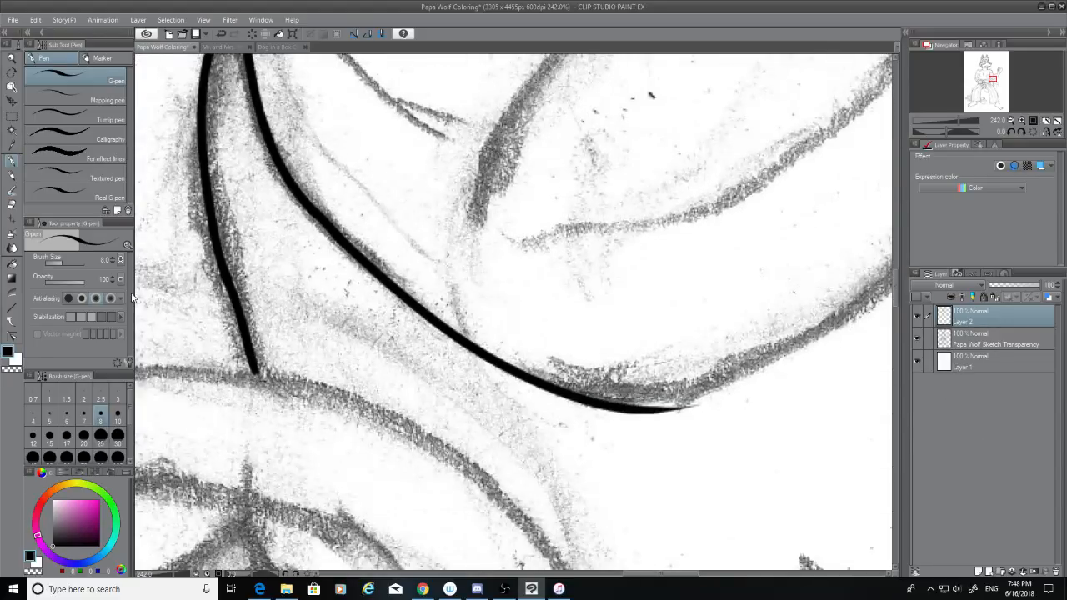
pyautogui.click(12, 208)
pyautogui.moveTo(675, 408); pyautogui.dragTo(616, 401)
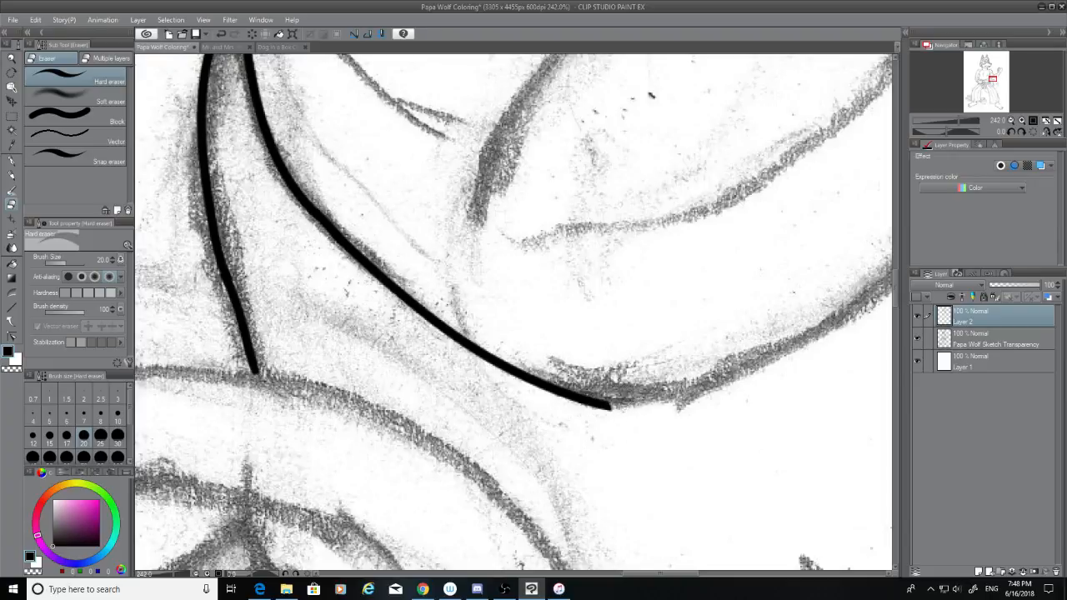
# Step: Ink the underside of the forearm with the G-pen, following the sketch down toward the trimmed end of the branching curve
pyautogui.click(11, 164)
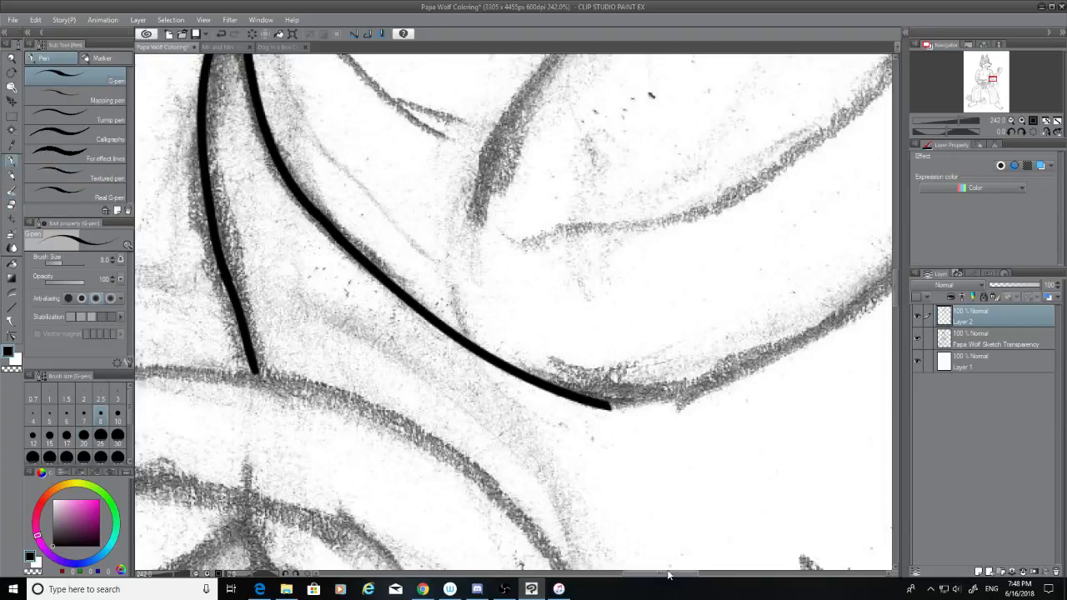
pyautogui.moveTo(670, 574); pyautogui.dragTo(693, 574)
pyautogui.moveTo(822, 83)
pyautogui.mouseDown()
pyautogui.moveTo(621, 280)
pyautogui.moveTo(463, 373)
pyautogui.moveTo(826, 85)
pyautogui.moveTo(521, 343)
pyautogui.mouseUp()
pyautogui.hotkey('ctrl', 'z')
pyautogui.hotkey('ctrl', 'z')
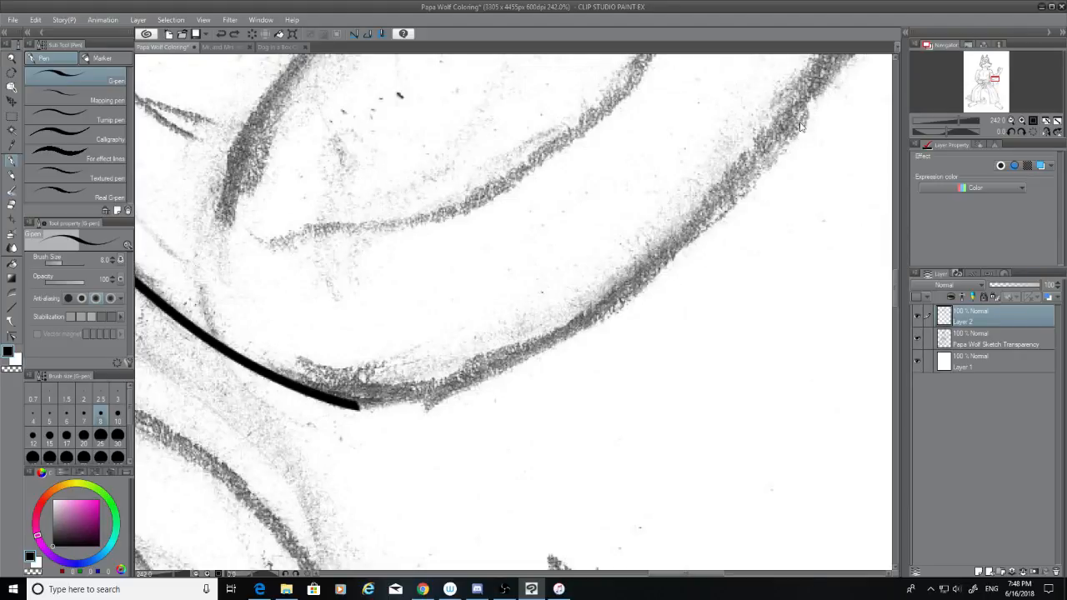
pyautogui.moveTo(806, 96)
pyautogui.mouseDown()
pyautogui.moveTo(690, 231)
pyautogui.moveTo(523, 353)
pyautogui.mouseUp()
pyautogui.moveTo(583, 321); pyautogui.dragTo(431, 395)
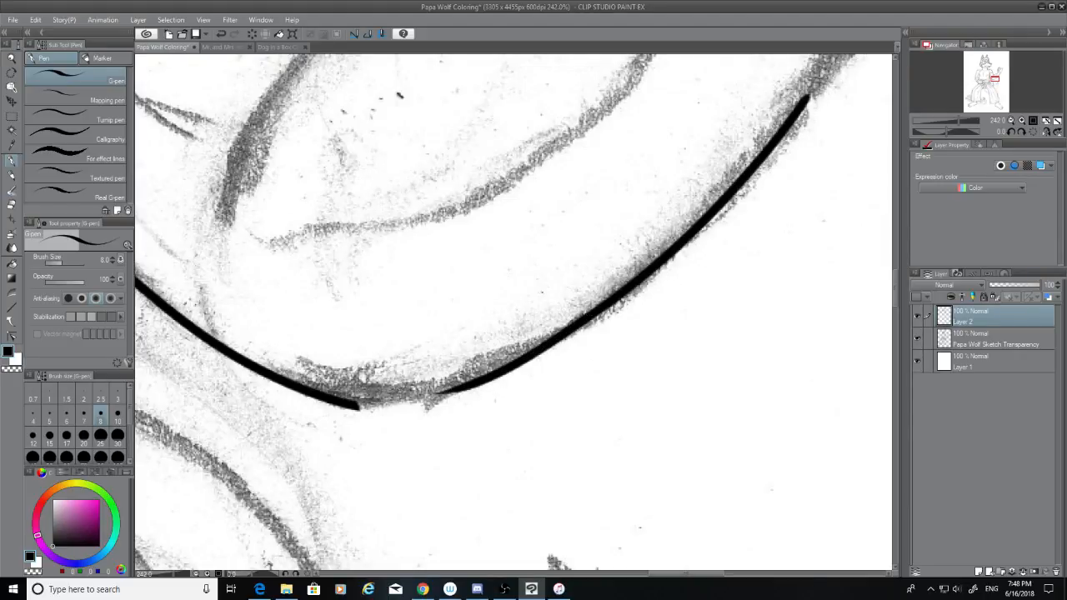
# Step: Bridge the gap between the branching curve and the forearm underside with a short curved stroke at the elbow
pyautogui.hotkey('ctrl', 'z')
pyautogui.moveTo(353, 406); pyautogui.dragTo(538, 349)
pyautogui.hotkey('ctrl', 'z')
pyautogui.moveTo(354, 407)
pyautogui.mouseDown()
pyautogui.moveTo(601, 315)
pyautogui.moveTo(383, 402)
pyautogui.moveTo(423, 401)
pyautogui.mouseUp()
pyautogui.hotkey('ctrl', 'z')
pyautogui.hotkey('ctrl', 'z')
pyautogui.moveTo(341, 406); pyautogui.dragTo(448, 398)
pyautogui.hotkey('ctrl', 'z')
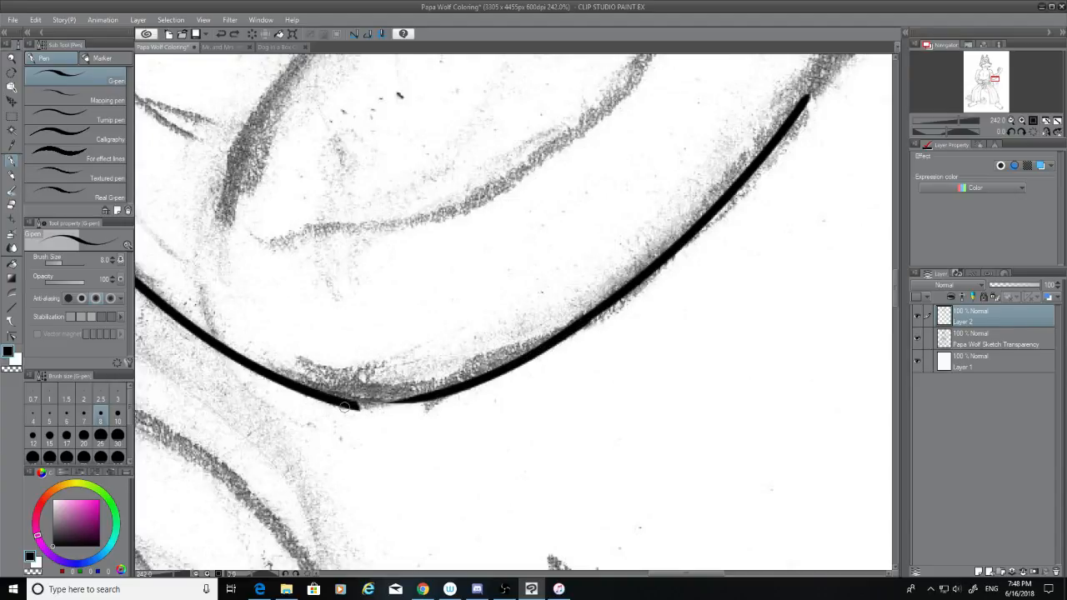
pyautogui.moveTo(345, 407)
pyautogui.mouseDown()
pyautogui.moveTo(450, 396)
pyautogui.moveTo(352, 409)
pyautogui.mouseUp()
pyautogui.hotkey('ctrl', 'z')
pyautogui.hotkey('ctrl', 'z')
pyautogui.moveTo(439, 398)
pyautogui.mouseDown()
pyautogui.moveTo(358, 411)
pyautogui.moveTo(448, 398)
pyautogui.mouseUp()
pyautogui.hotkey('ctrl', 'z')
pyautogui.hotkey('ctrl', 'z')
pyautogui.moveTo(350, 409); pyautogui.dragTo(439, 393)
pyautogui.hotkey('ctrl', 'z')
pyautogui.moveTo(354, 405); pyautogui.dragTo(444, 396)
pyautogui.hotkey('ctrl', 'z')
pyautogui.hotkey('ctrl', 'z')
pyautogui.hotkey('ctrl', 'z')
pyautogui.moveTo(350, 407); pyautogui.dragTo(443, 393)
pyautogui.hotkey('ctrl', 'z')
pyautogui.moveTo(350, 407); pyautogui.dragTo(450, 396)
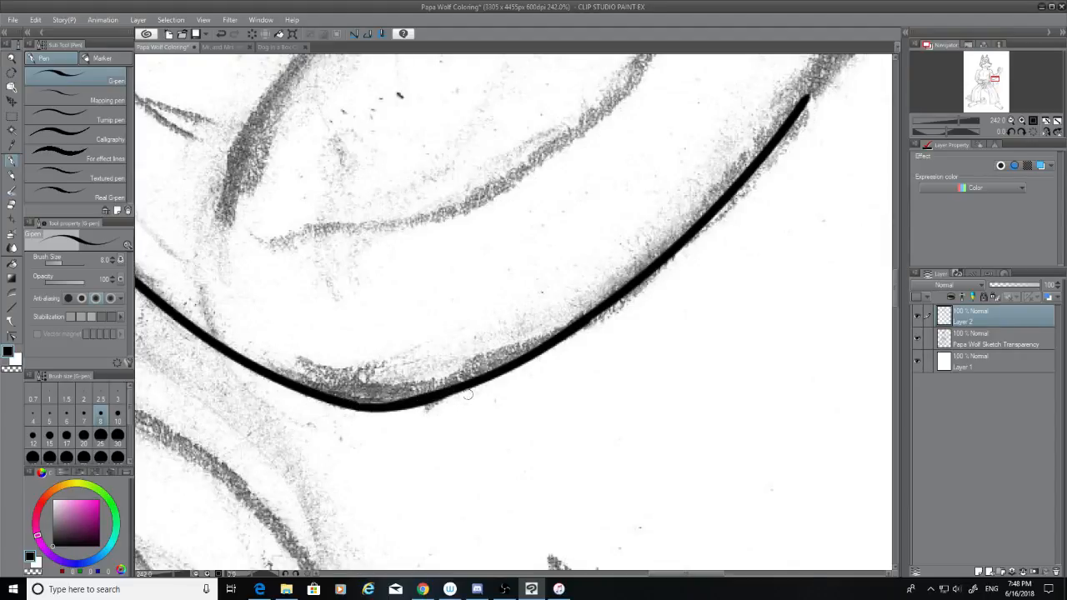
pyautogui.hotkey('ctrl', 'z')
pyautogui.moveTo(345, 409); pyautogui.dragTo(450, 396)
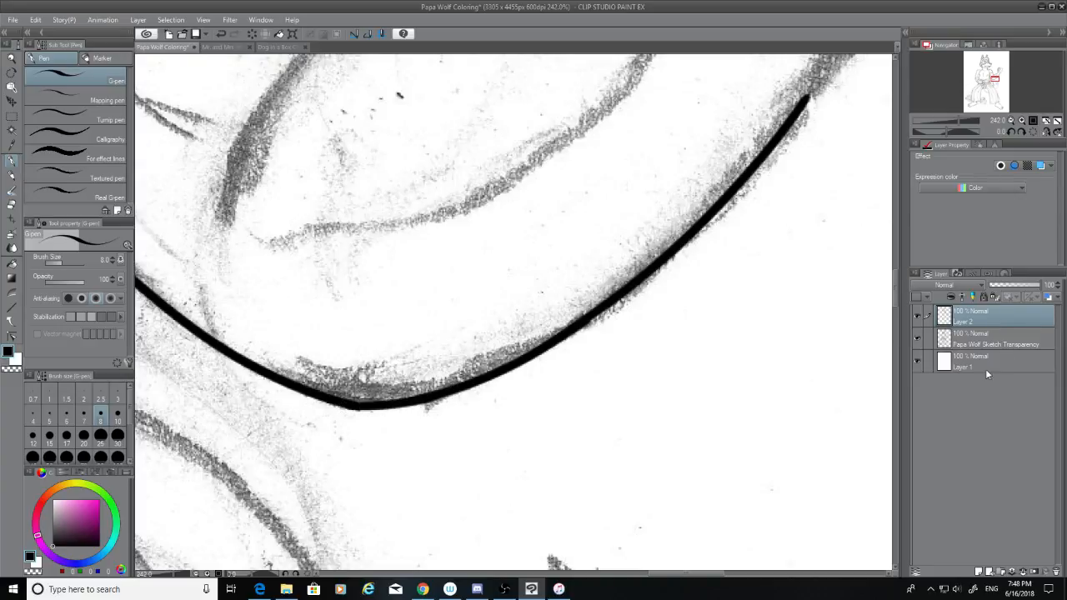
# Step: Ink the upper edge of the forearm from the inner elbow crease past the end of the upper-arm line, following the sketch
pyautogui.moveTo(895, 281); pyautogui.dragTo(897, 260)
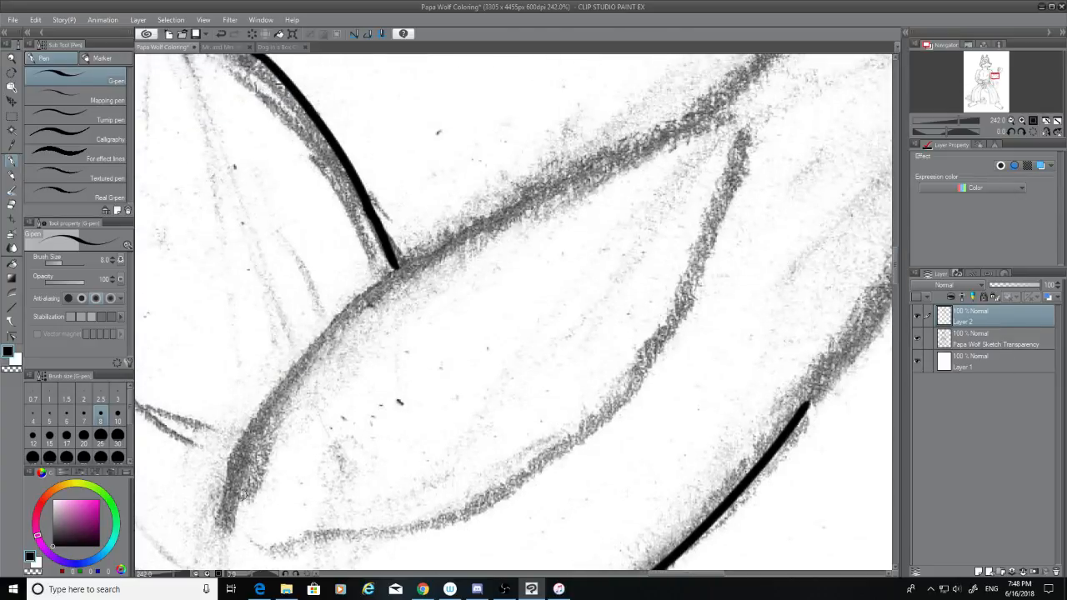
pyautogui.moveTo(224, 510); pyautogui.dragTo(560, 190)
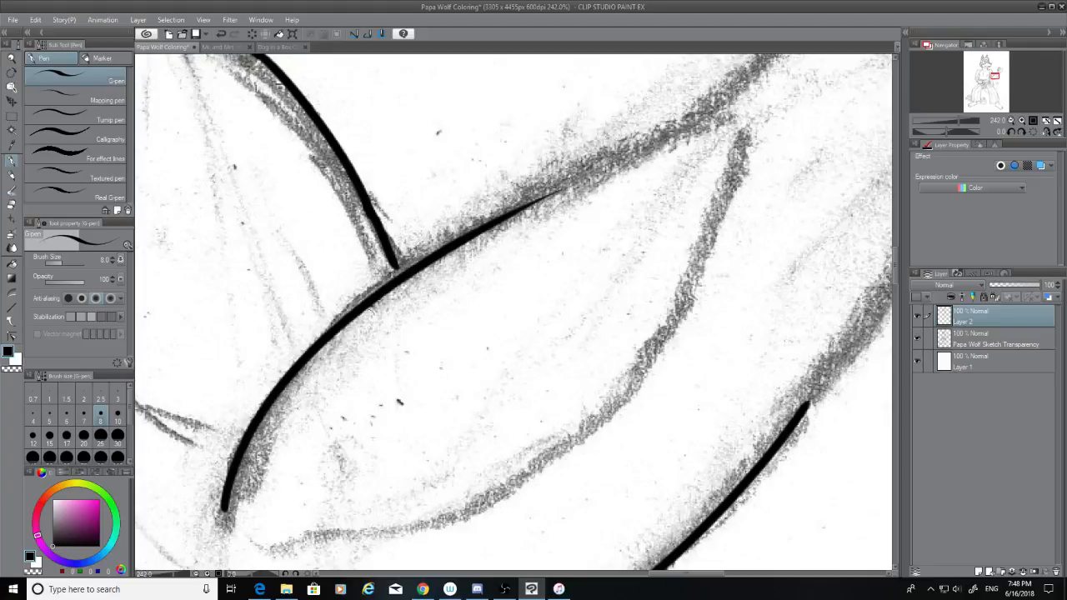
pyautogui.hotkey('ctrl', 'z')
pyautogui.moveTo(223, 515); pyautogui.dragTo(520, 216)
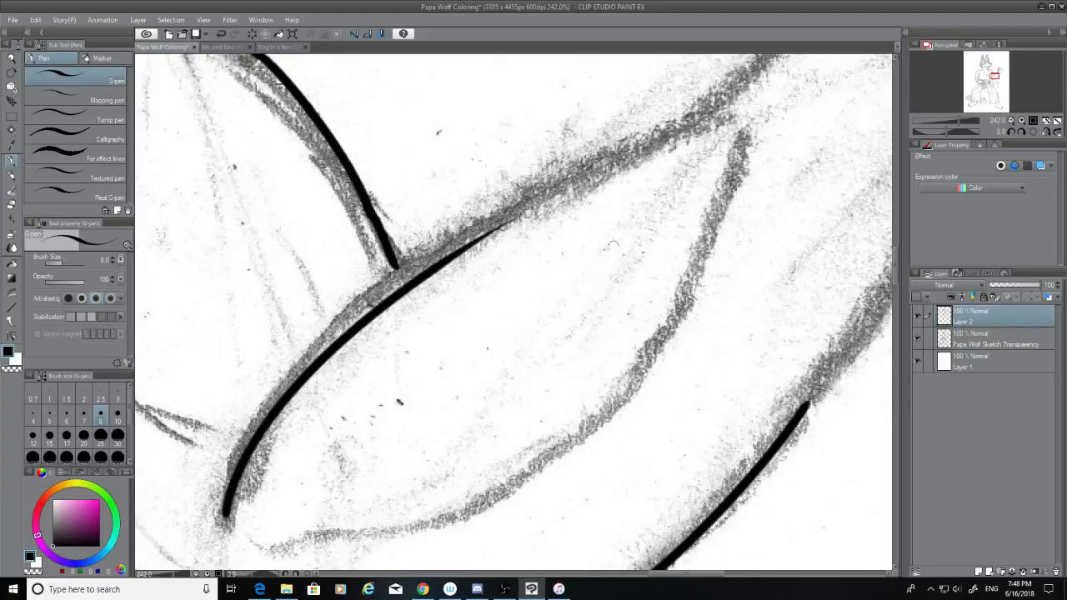
pyautogui.hotkey('ctrl', 'z')
pyautogui.moveTo(222, 511); pyautogui.dragTo(524, 200)
pyautogui.hotkey('ctrl', 'z')
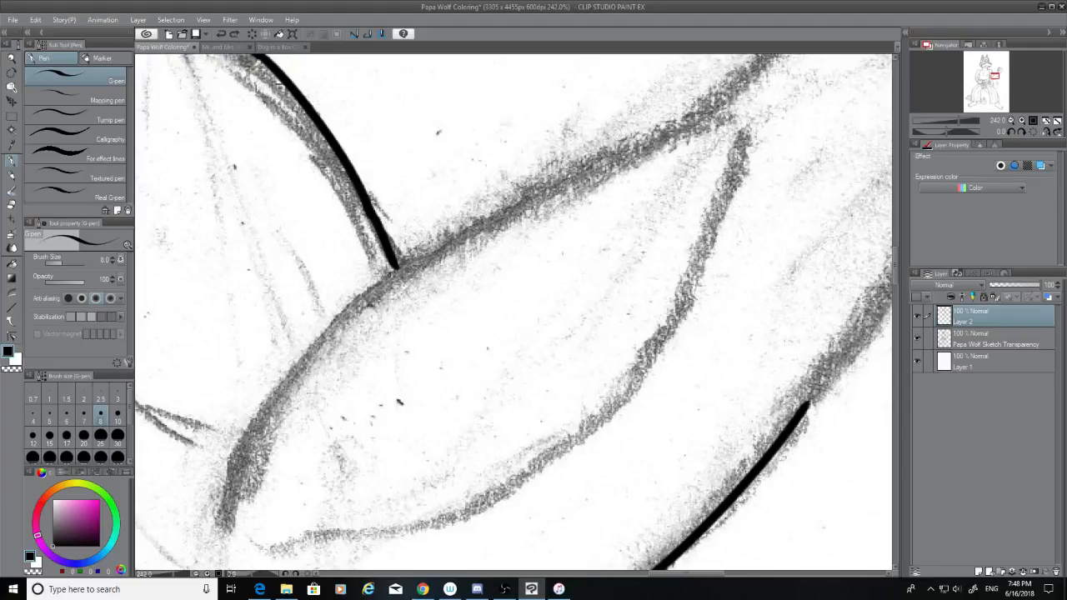
pyautogui.moveTo(225, 518); pyautogui.dragTo(534, 199)
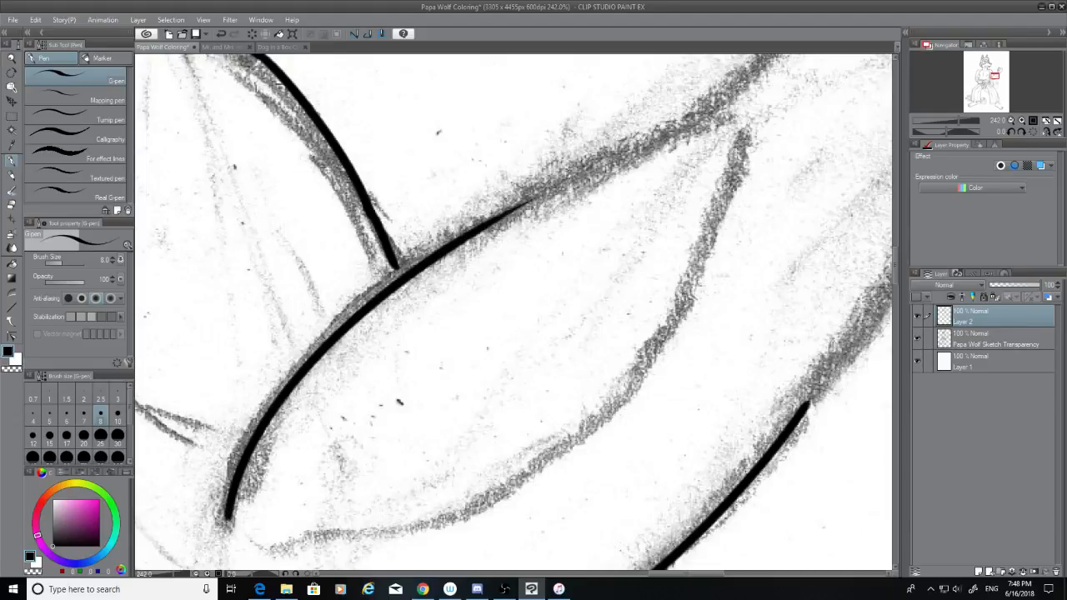
pyautogui.hotkey('ctrl', 'z')
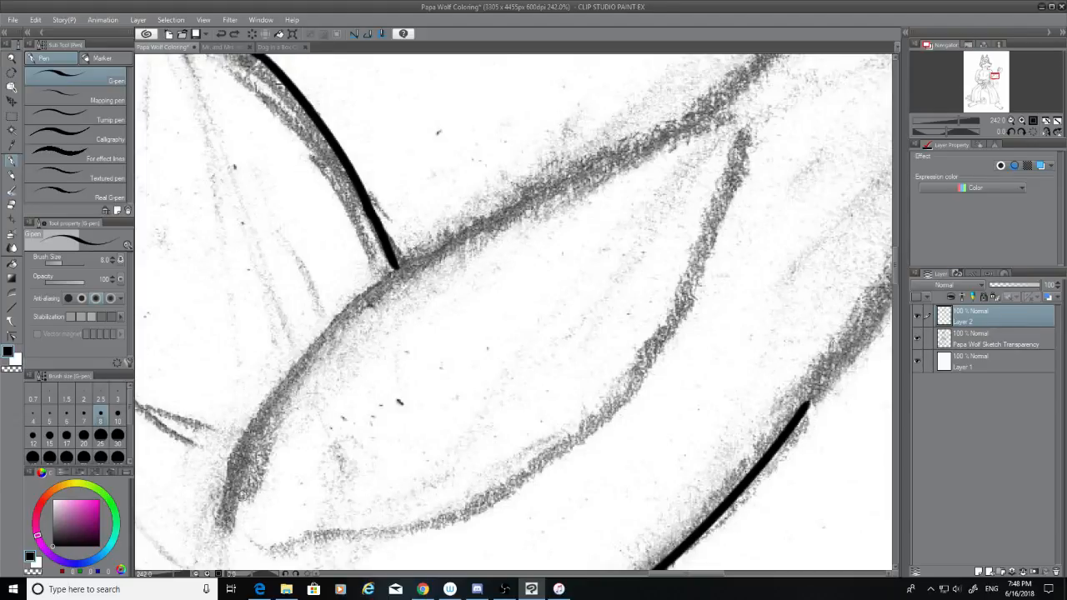
pyautogui.moveTo(225, 511); pyautogui.dragTo(609, 182)
pyautogui.hotkey('ctrl', 'z')
pyautogui.moveTo(224, 506); pyautogui.dragTo(560, 203)
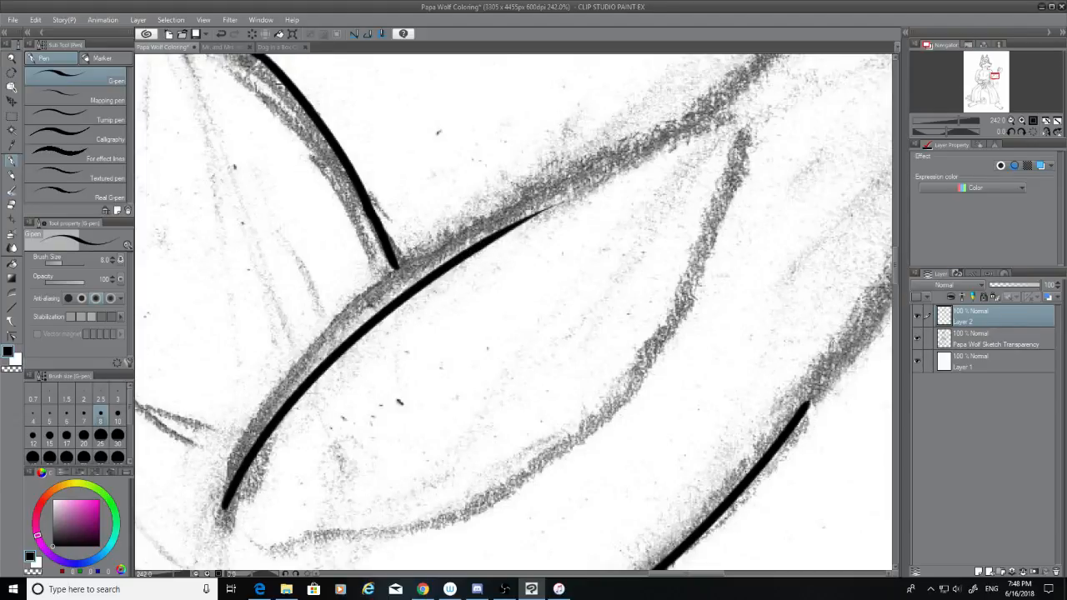
pyautogui.hotkey('ctrl', 'z')
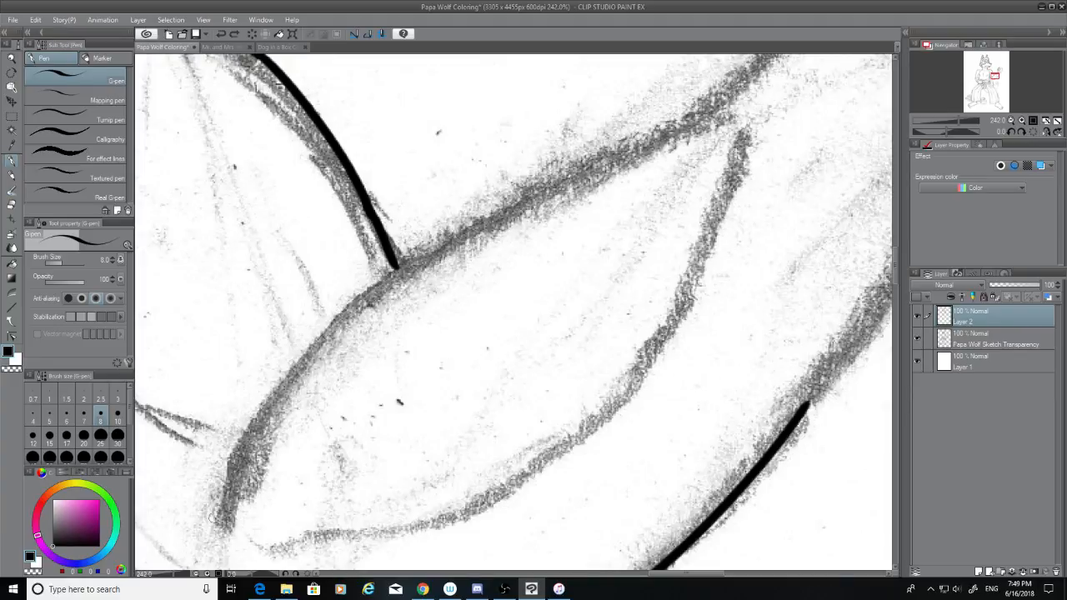
pyautogui.moveTo(215, 515)
pyautogui.mouseDown()
pyautogui.moveTo(405, 262)
pyautogui.moveTo(525, 208)
pyautogui.mouseUp()
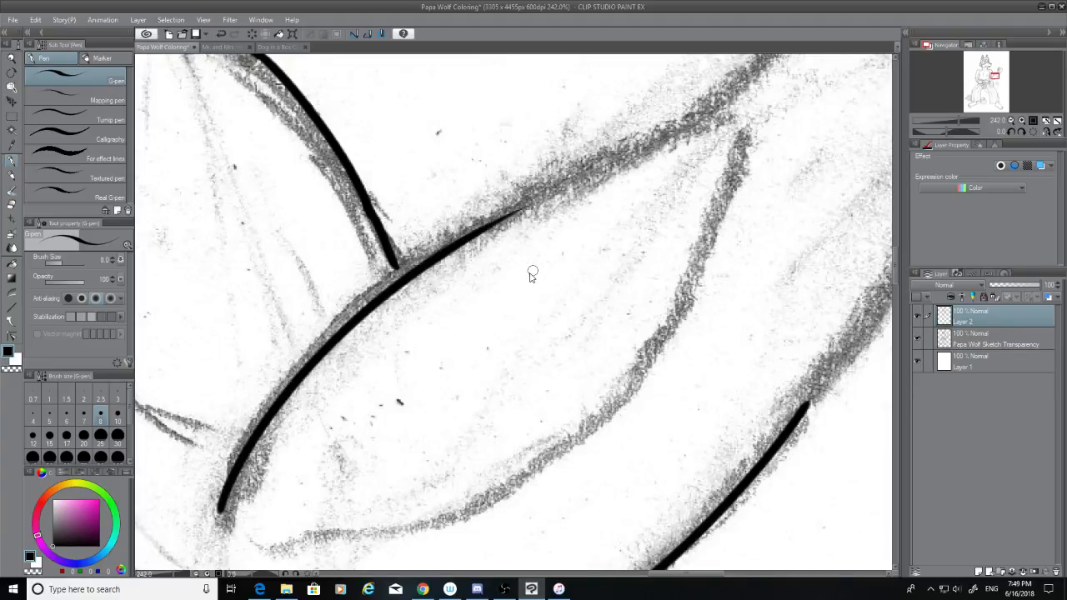
pyautogui.hotkey('ctrl', 'z')
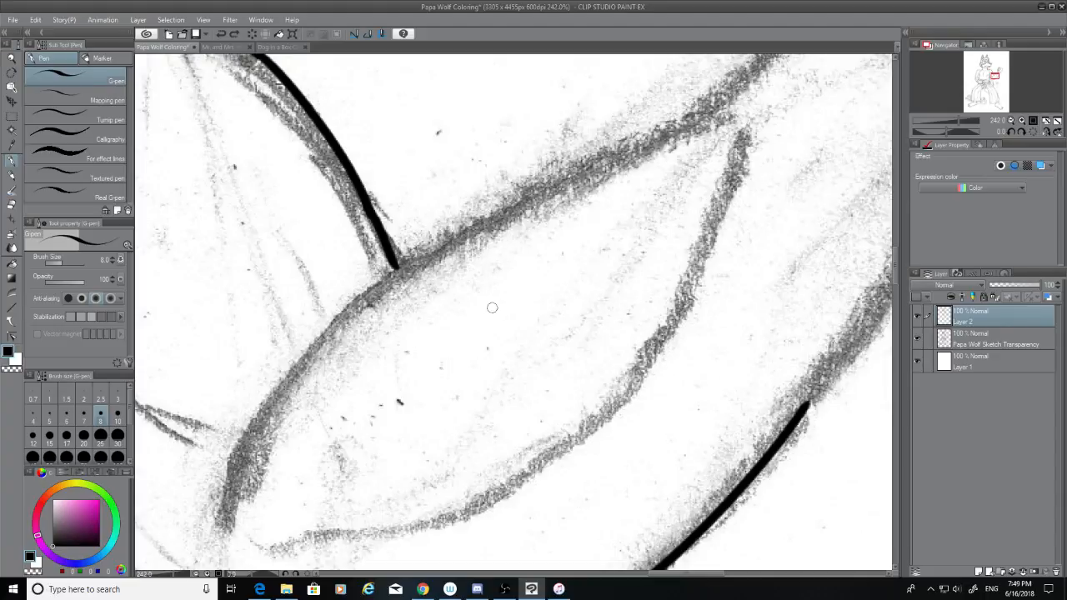
pyautogui.moveTo(218, 505); pyautogui.dragTo(600, 125)
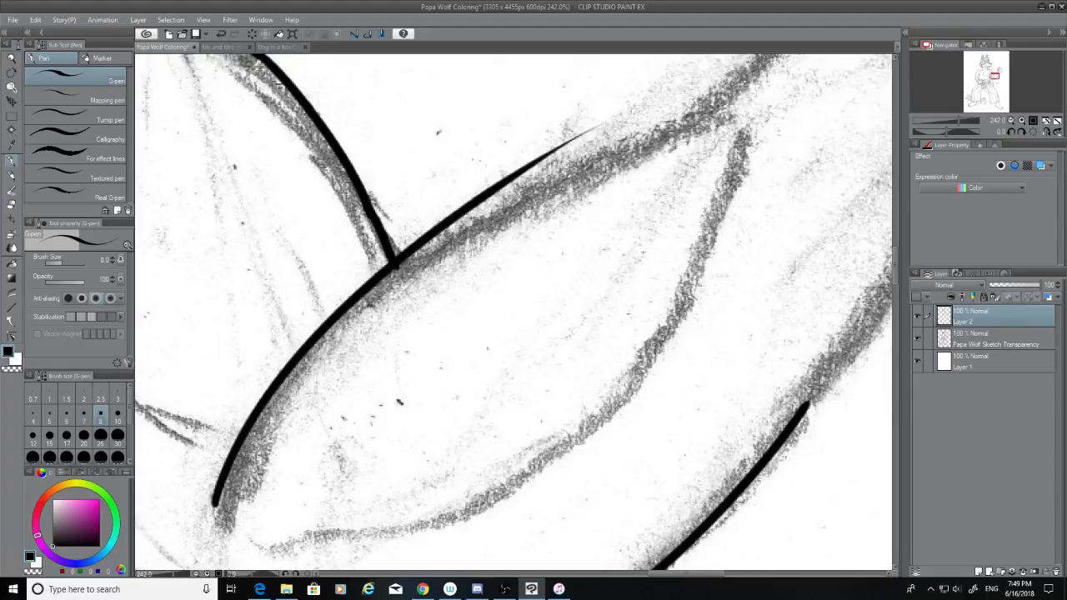
pyautogui.hotkey('ctrl', 'z')
pyautogui.moveTo(222, 502)
pyautogui.mouseDown()
pyautogui.moveTo(596, 162)
pyautogui.moveTo(625, 154)
pyautogui.mouseUp()
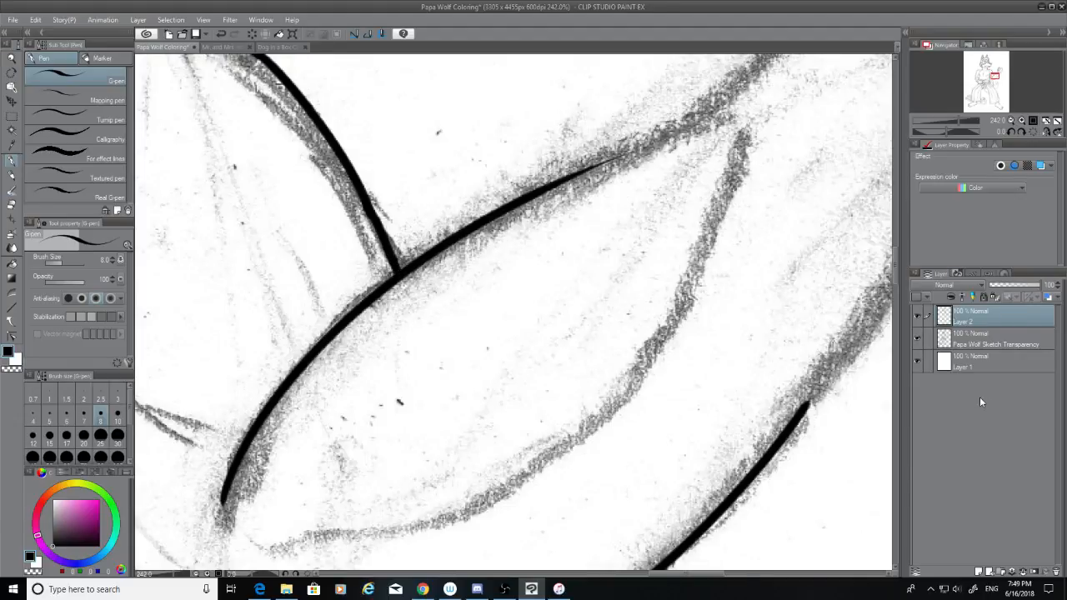
# Step: Extend the forearm's upper edge to the base of the hand and blend the new stroke into the existing line
pyautogui.scroll(3, 896, 252)
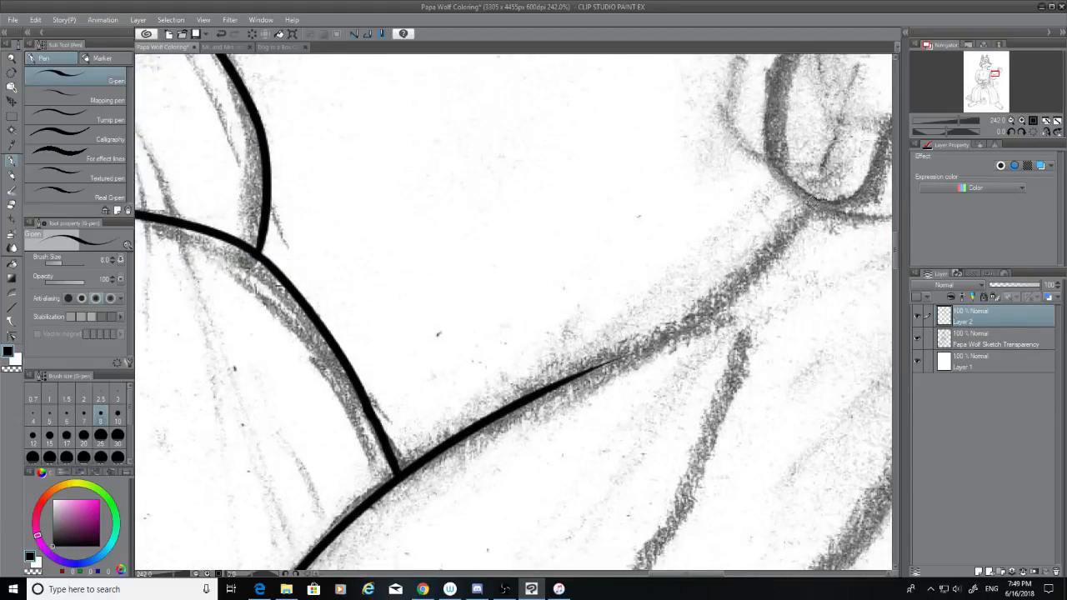
pyautogui.moveTo(813, 200)
pyautogui.mouseDown()
pyautogui.moveTo(664, 317)
pyautogui.moveTo(604, 346)
pyautogui.moveTo(792, 233)
pyautogui.moveTo(583, 375)
pyautogui.mouseUp()
pyautogui.hotkey('ctrl', 'z')
pyautogui.hotkey('ctrl', 'z')
pyautogui.moveTo(813, 198)
pyautogui.mouseDown()
pyautogui.moveTo(694, 315)
pyautogui.moveTo(575, 383)
pyautogui.mouseUp()
pyautogui.hotkey('ctrl', 'z')
pyautogui.moveTo(812, 196); pyautogui.dragTo(540, 402)
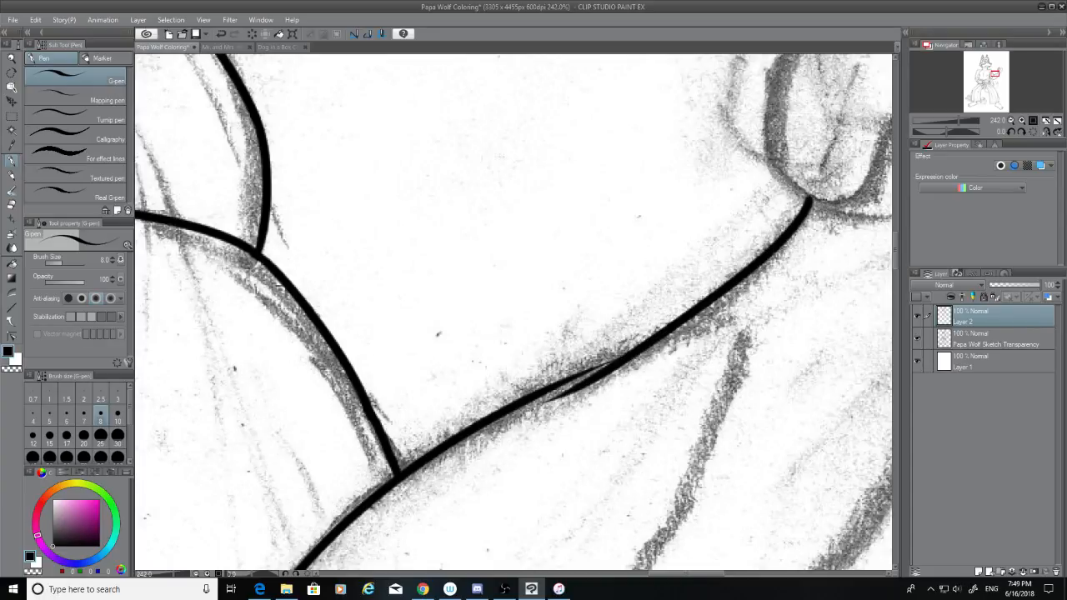
pyautogui.hotkey('ctrl', 'z')
pyautogui.moveTo(812, 197)
pyautogui.mouseDown()
pyautogui.moveTo(544, 393)
pyautogui.moveTo(825, 226)
pyautogui.mouseUp()
pyautogui.hotkey('ctrl', 'z')
pyautogui.hotkey('ctrl', 'z')
pyautogui.moveTo(540, 395); pyautogui.dragTo(565, 384)
pyautogui.moveTo(621, 358)
pyautogui.mouseDown()
pyautogui.moveTo(827, 210)
pyautogui.moveTo(655, 334)
pyautogui.moveTo(587, 366)
pyautogui.mouseUp()
pyautogui.hotkey('ctrl', 'z')
pyautogui.hotkey('ctrl', 'z')
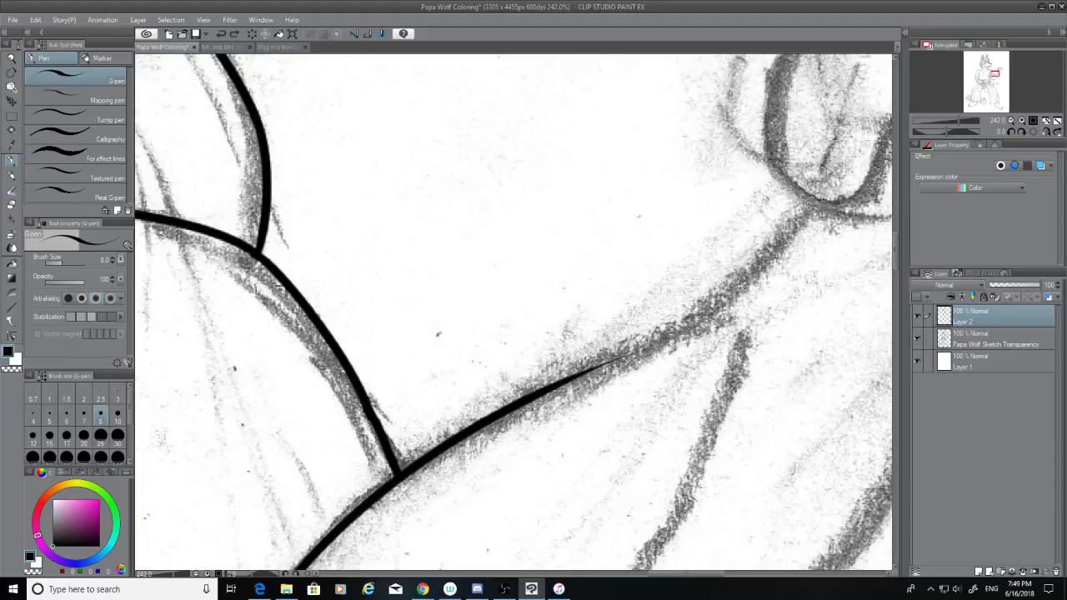
pyautogui.moveTo(810, 202); pyautogui.dragTo(505, 418)
pyautogui.hotkey('ctrl', 'z')
pyautogui.moveTo(620, 350); pyautogui.dragTo(533, 391)
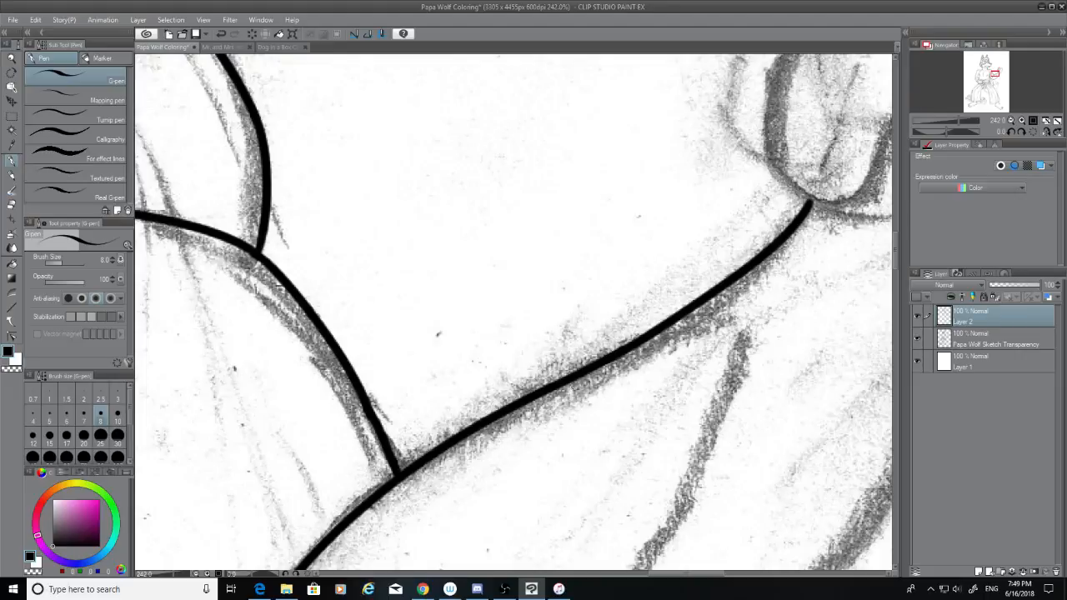
# Step: Hide the Papa Wolf Sketch Transparency layer and try to touch up the joint in the forearm's upper line
pyautogui.click(917, 338)
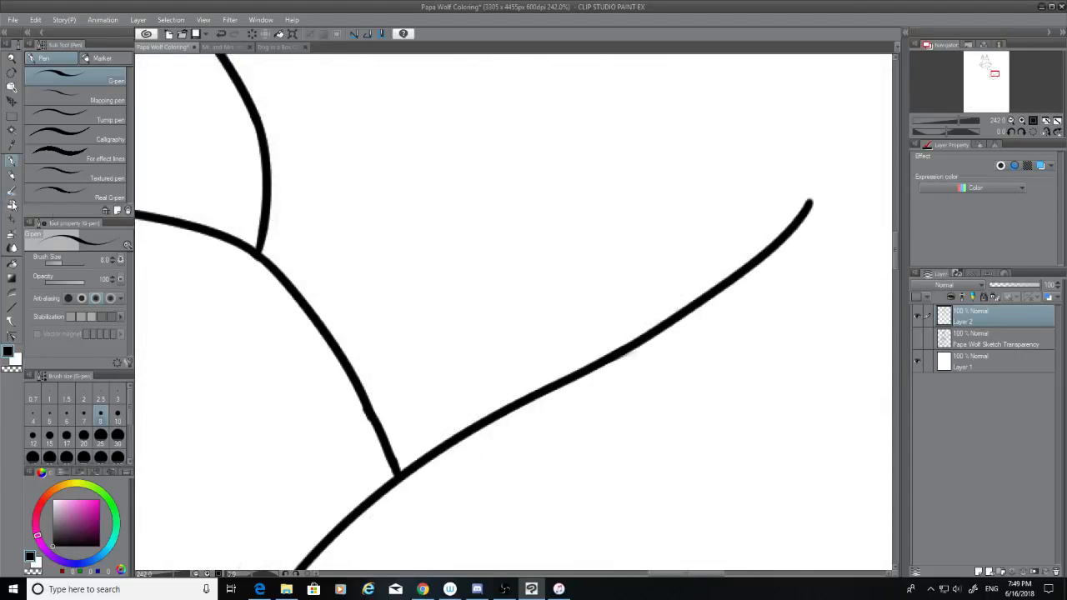
pyautogui.moveTo(641, 355); pyautogui.dragTo(624, 360)
pyautogui.hotkey('ctrl', 'z')
pyautogui.click(12, 203)
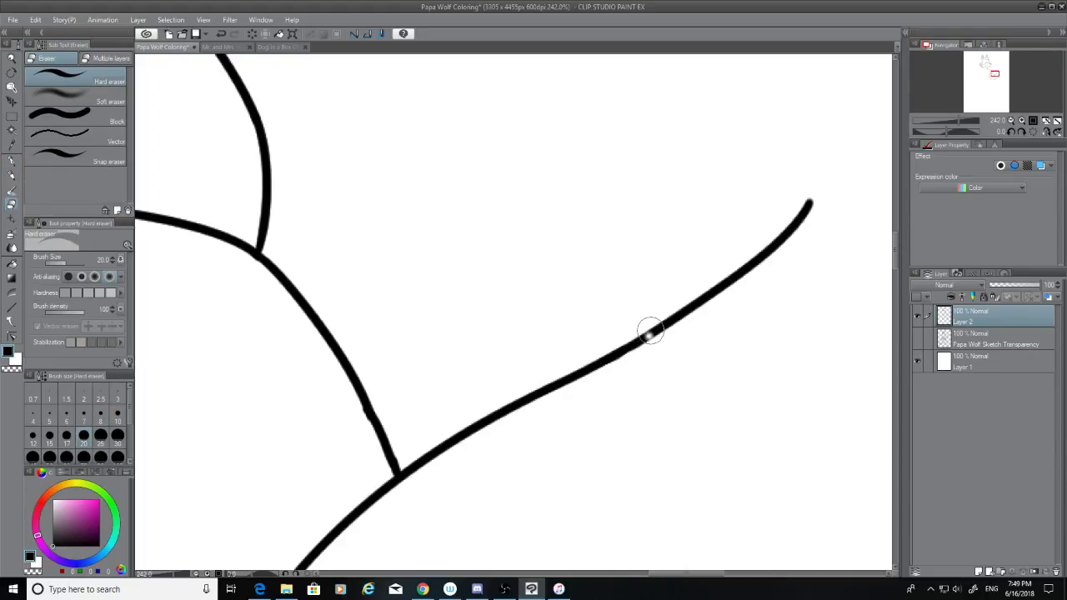
pyautogui.click(692, 303)
pyautogui.moveTo(692, 303); pyautogui.dragTo(693, 305)
pyautogui.hotkey('ctrl', 'z')
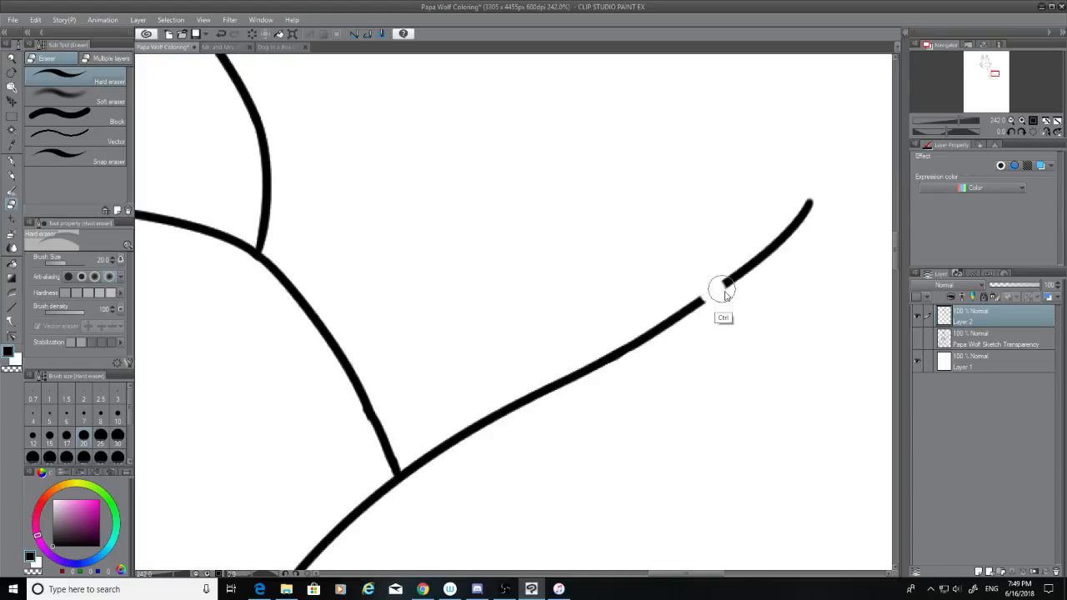
pyautogui.hotkey('ctrl', 'z')
pyautogui.moveTo(723, 285); pyautogui.dragTo(661, 333)
pyautogui.hotkey('ctrl', 'z')
pyautogui.hotkey('ctrl', 'z')
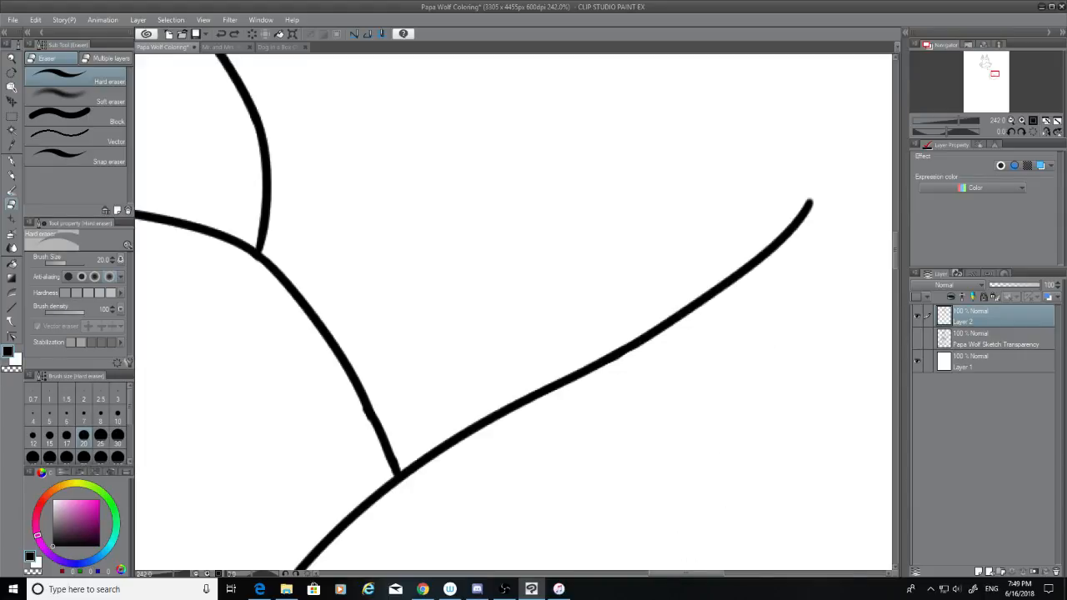
pyautogui.click(450, 590)
pyautogui.click(450, 590)
pyautogui.moveTo(558, 589)
pyautogui.click(475, 590)
pyautogui.click(475, 590)
pyautogui.click(475, 590)
pyautogui.click(475, 590)
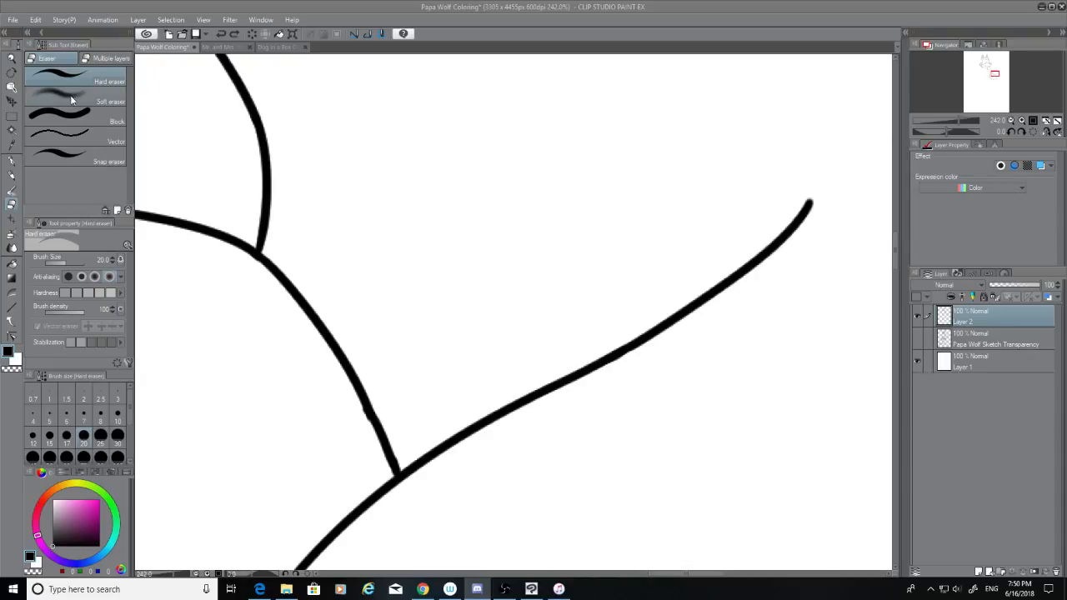
# Step: Try to erase the rough bump on the upper-arm line, and show the Papa Wolf Sketch Transparency layer again
pyautogui.scroll(3, 367, 443)
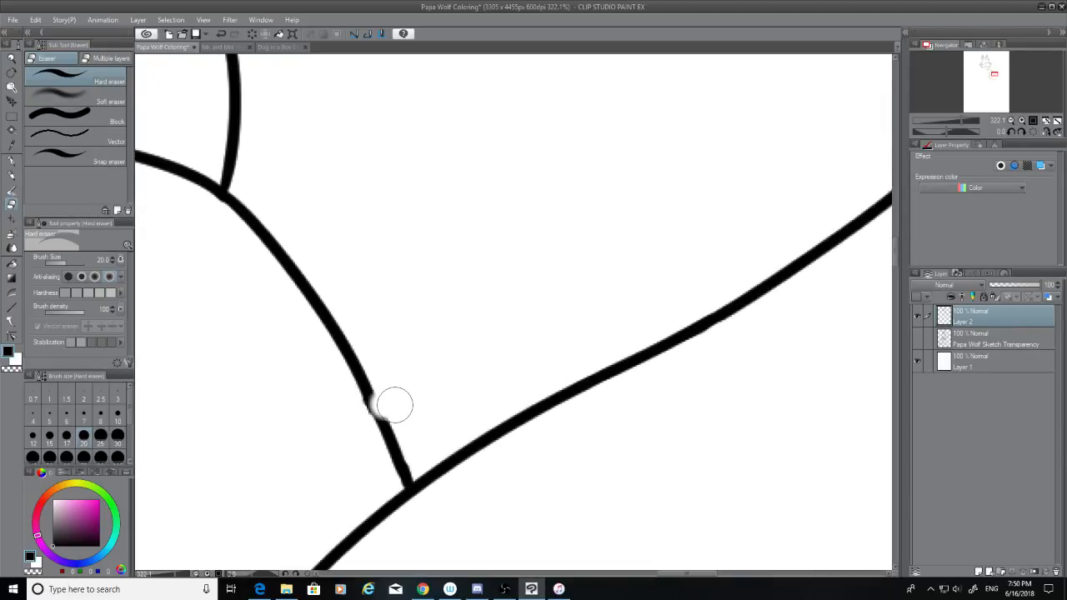
pyautogui.moveTo(382, 408)
pyautogui.mouseDown()
pyautogui.moveTo(364, 359)
pyautogui.moveTo(333, 354)
pyautogui.moveTo(332, 314)
pyautogui.moveTo(174, 328)
pyautogui.moveTo(286, 248)
pyautogui.mouseUp()
pyautogui.hotkey('ctrl', 'z')
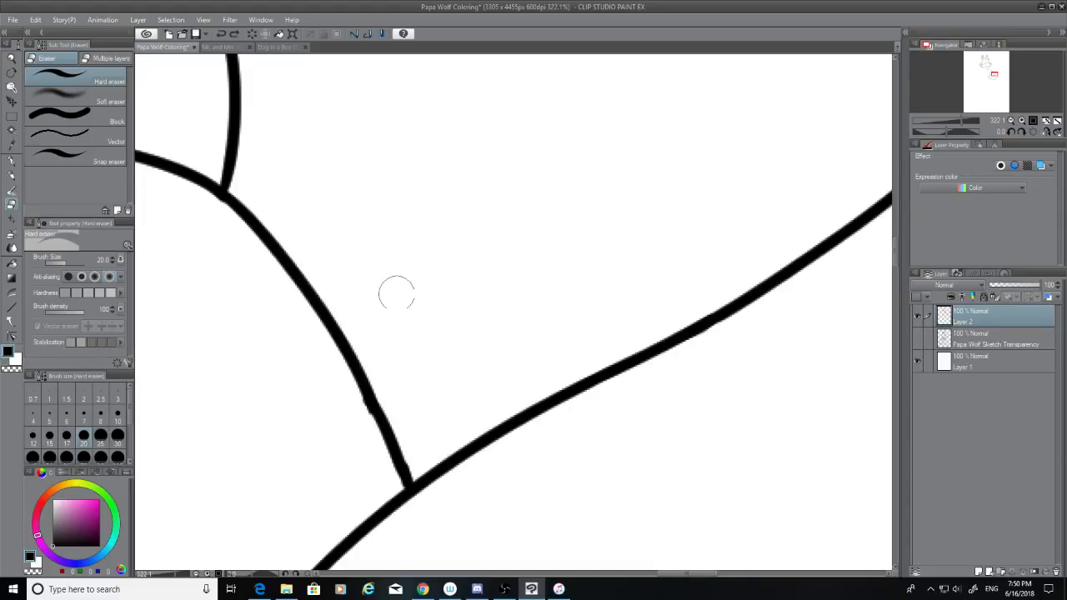
pyautogui.scroll(-5, 463, 341)
pyautogui.scroll(-1, 464, 342)
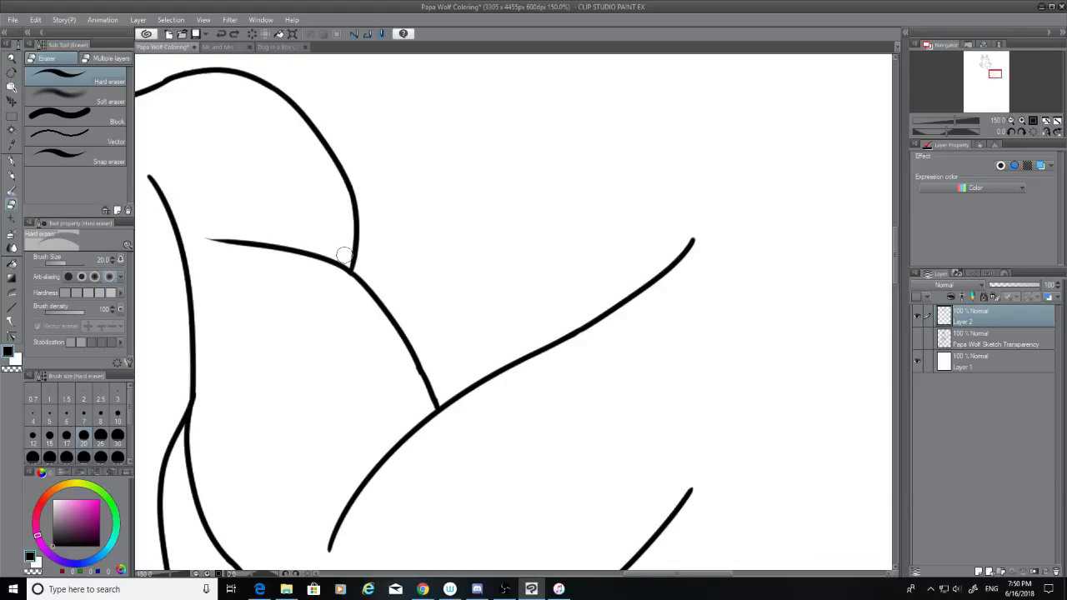
pyautogui.click(916, 338)
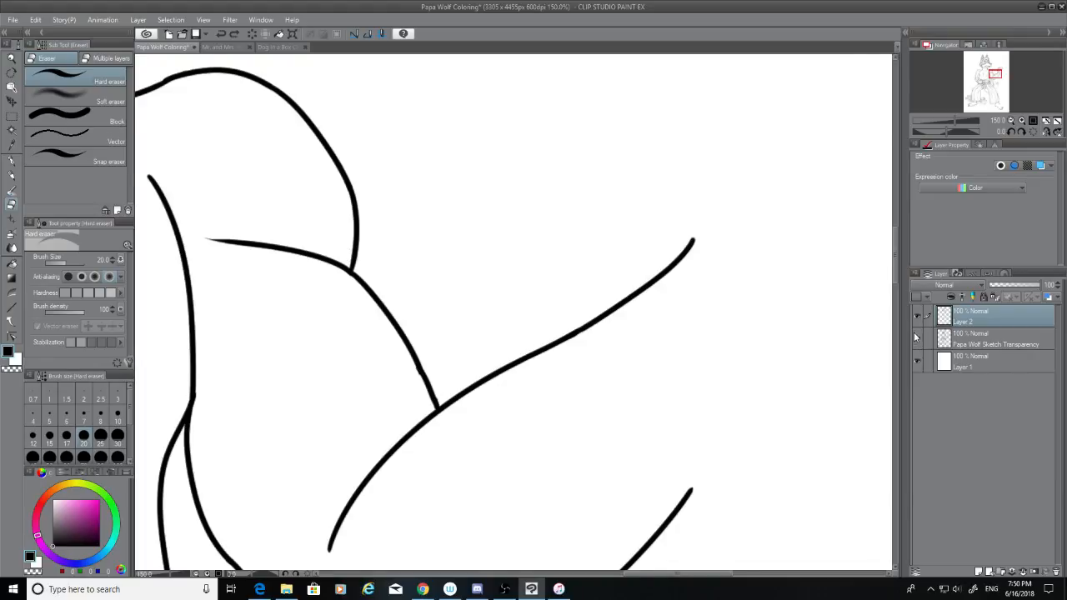
# Step: Ink the forearm's lower edge onward from the end of the existing line toward the wrist, following the sketch
pyautogui.scroll(-3, 896, 250)
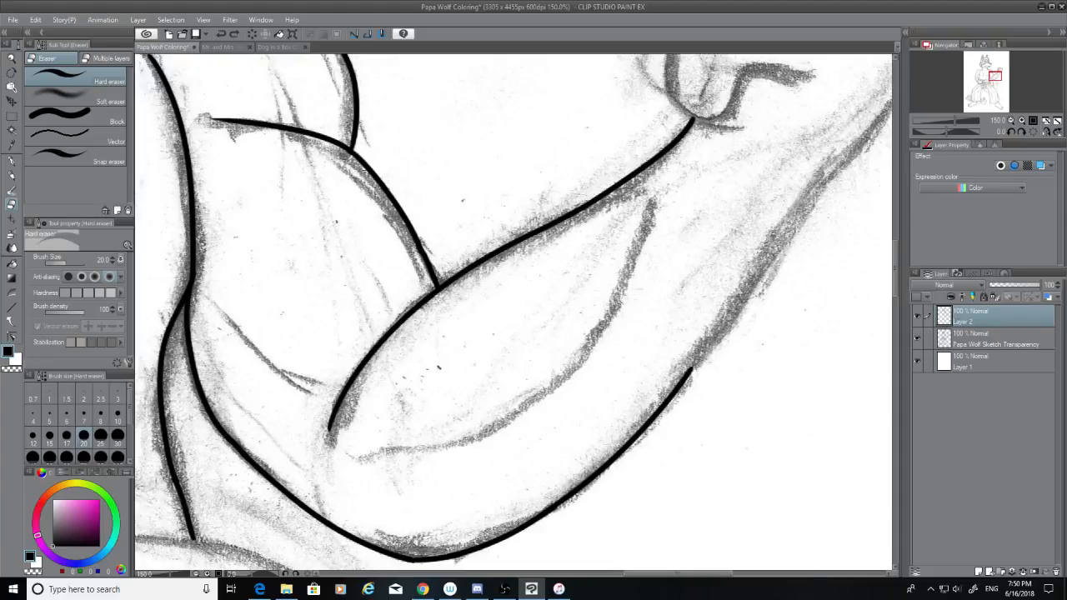
pyautogui.click(12, 160)
pyautogui.moveTo(827, 171); pyautogui.dragTo(654, 427)
pyautogui.hotkey('ctrl', 'z')
pyautogui.moveTo(691, 368); pyautogui.dragTo(850, 131)
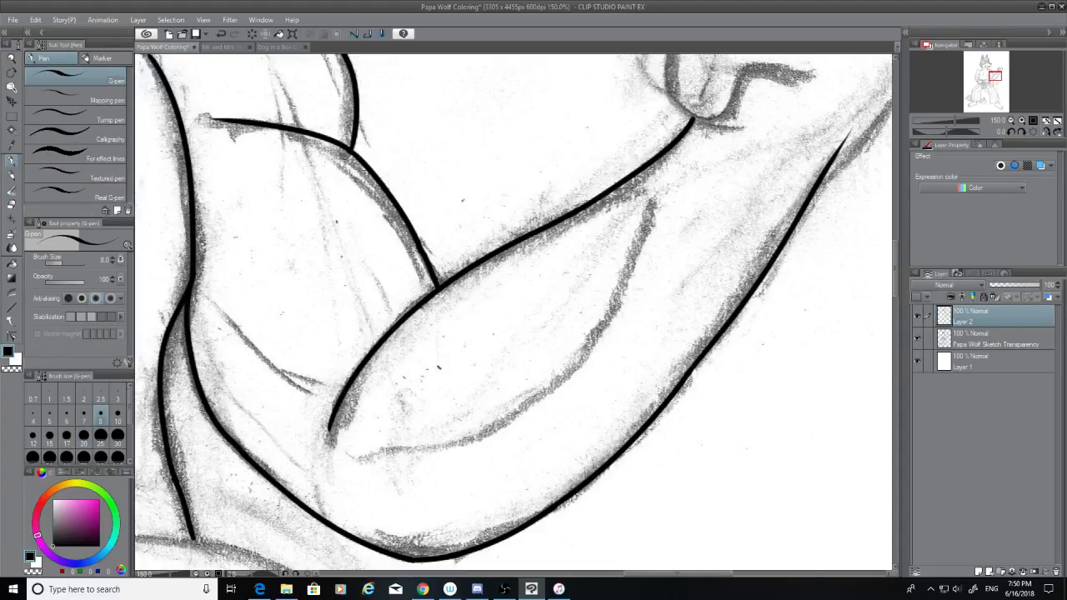
# Step: Erase the thin tapered tip of the forearm's lower line where it strays from the sketch near the wrist
pyautogui.moveTo(686, 574); pyautogui.dragTo(708, 575)
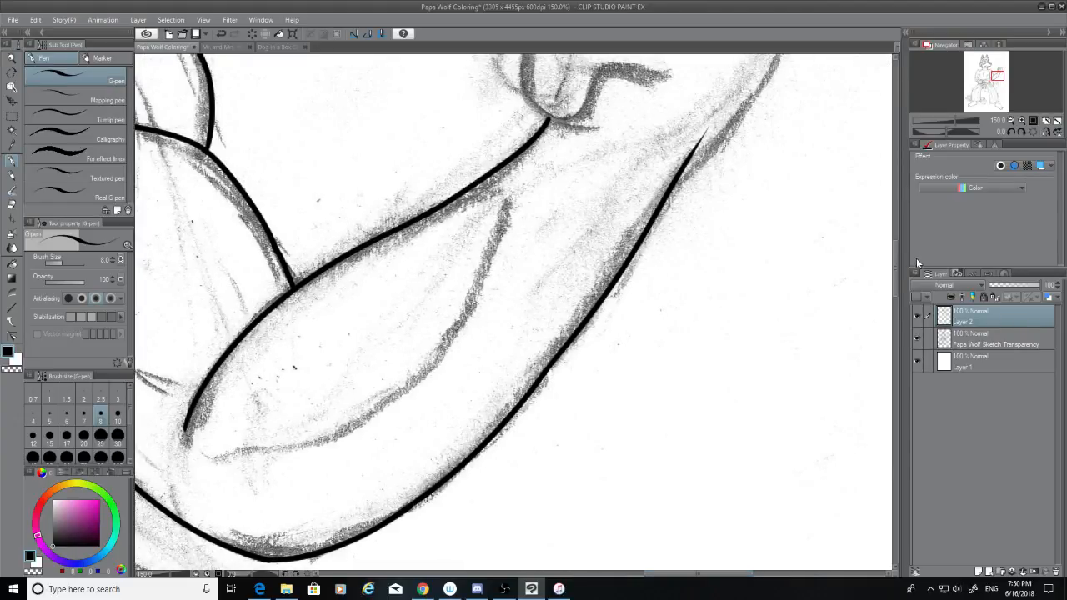
pyautogui.moveTo(894, 274); pyautogui.dragTo(898, 252)
pyautogui.scroll(2, 780, 301)
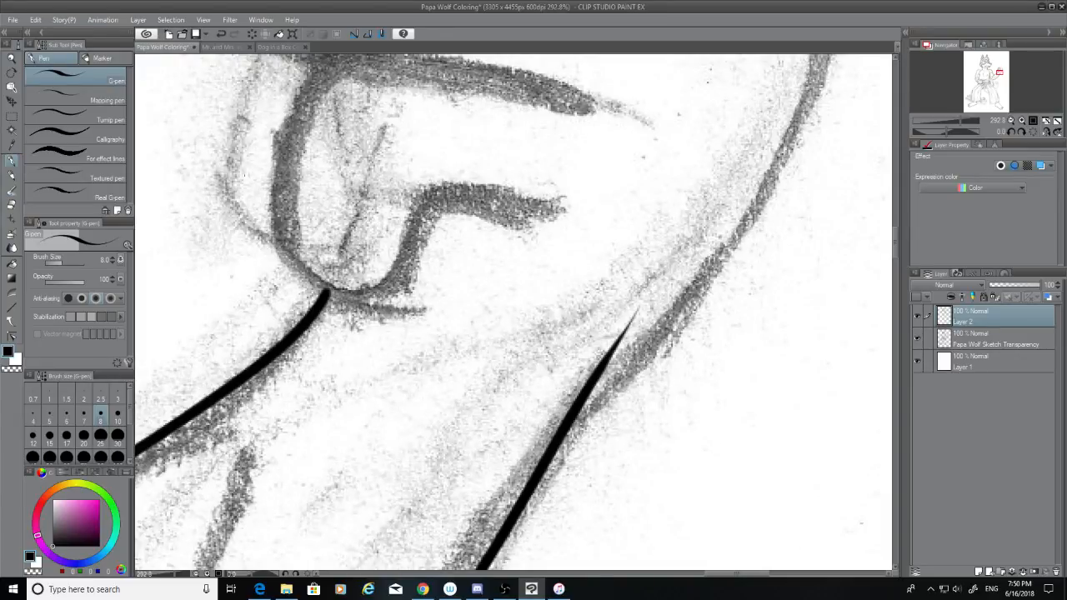
pyautogui.click(12, 205)
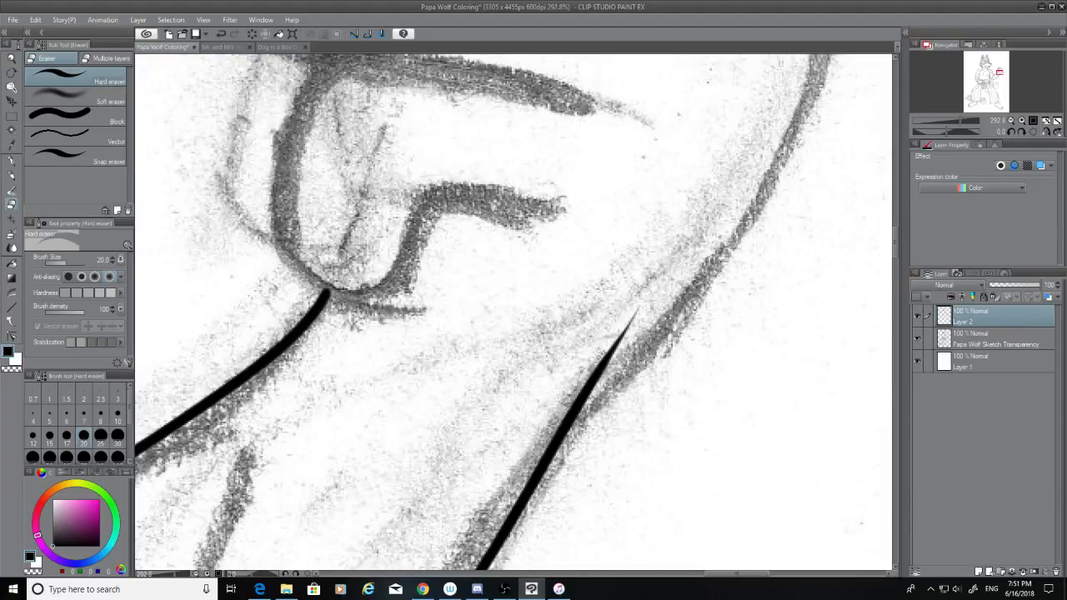
pyautogui.moveTo(629, 310); pyautogui.dragTo(561, 436)
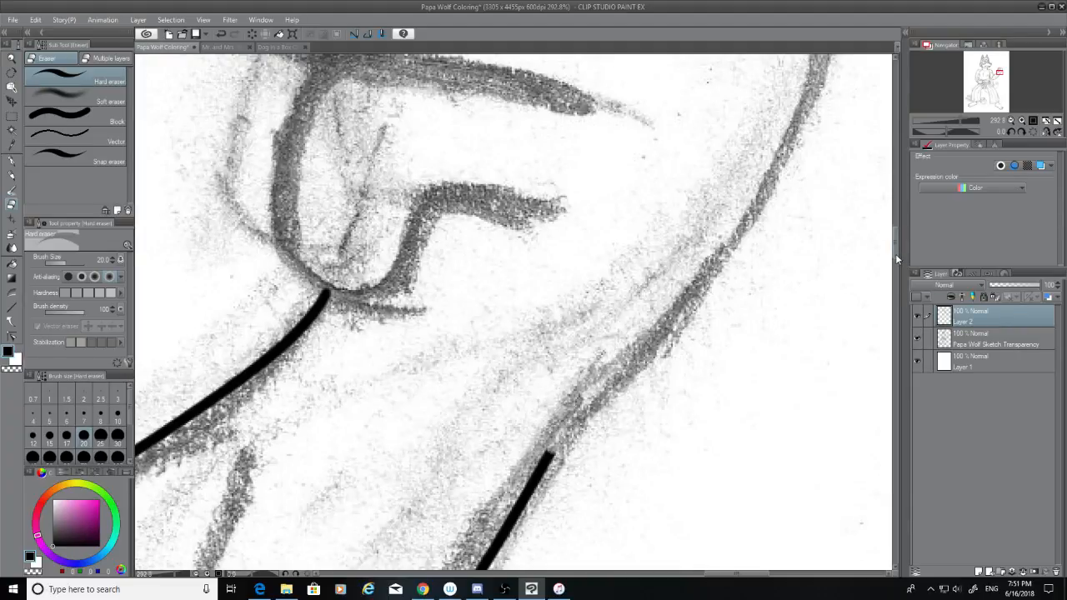
# Step: Ink the wrist section from the trimmed forearm line up to the heel of the hand and smooth its joint
pyautogui.moveTo(895, 254); pyautogui.dragTo(899, 254)
pyautogui.click(15, 163)
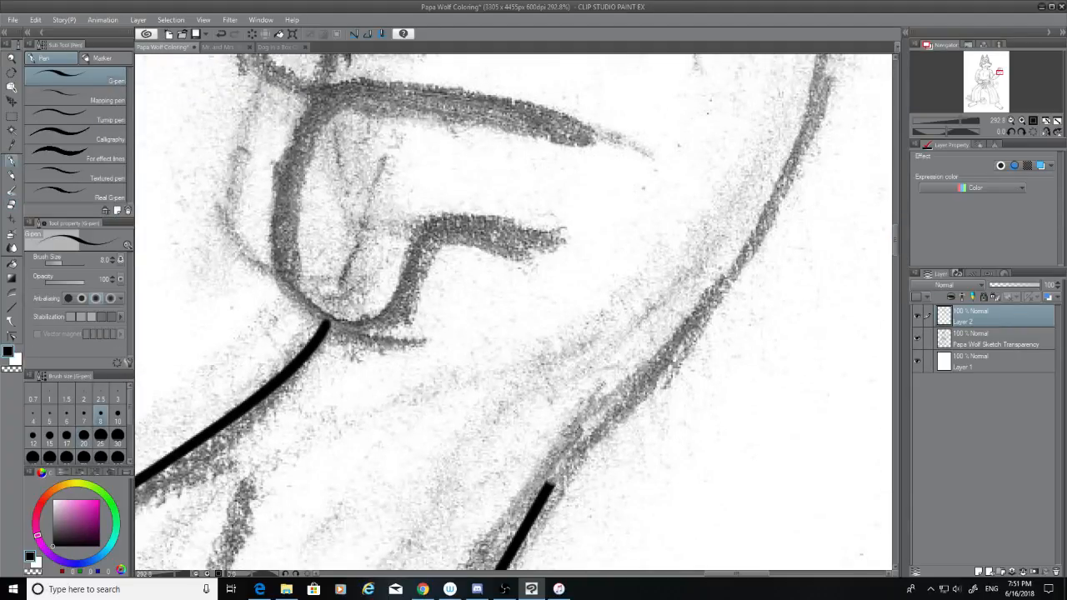
pyautogui.moveTo(551, 486)
pyautogui.mouseDown()
pyautogui.moveTo(738, 293)
pyautogui.moveTo(769, 280)
pyautogui.mouseUp()
pyautogui.hotkey('ctrl', 'z')
pyautogui.moveTo(785, 188); pyautogui.dragTo(605, 423)
pyautogui.moveTo(644, 376); pyautogui.dragTo(537, 510)
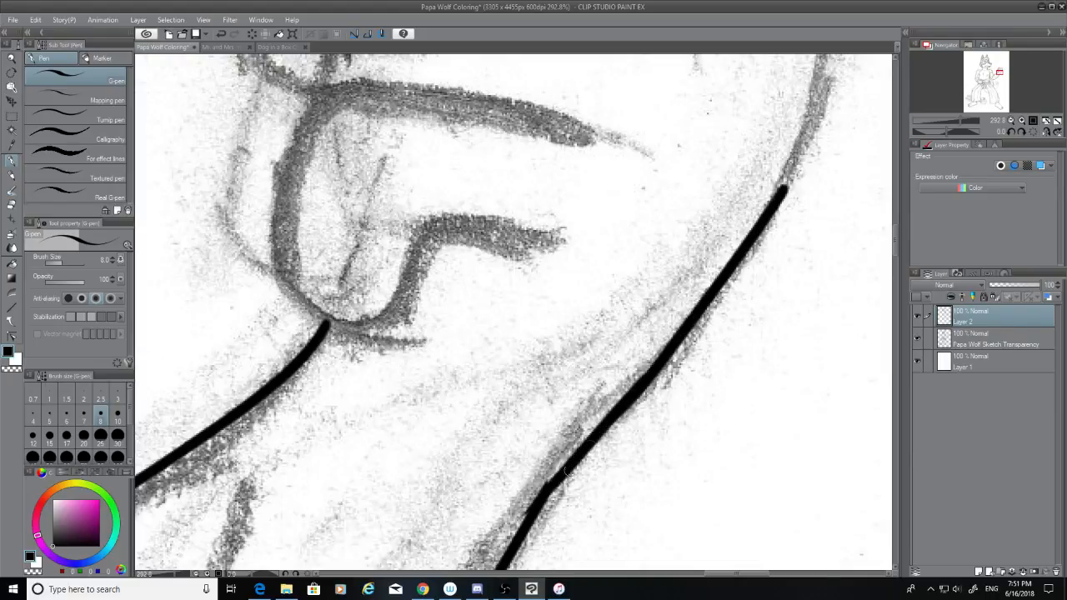
pyautogui.hotkey('ctrl', 'z')
pyautogui.hotkey('ctrl', 'z')
pyautogui.moveTo(646, 379)
pyautogui.mouseDown()
pyautogui.moveTo(534, 504)
pyautogui.moveTo(542, 509)
pyautogui.moveTo(654, 383)
pyautogui.mouseUp()
pyautogui.hotkey('ctrl', 'z')
pyautogui.hotkey('ctrl', 'z')
pyautogui.moveTo(546, 496)
pyautogui.mouseDown()
pyautogui.moveTo(644, 393)
pyautogui.moveTo(576, 455)
pyautogui.mouseUp()
# Step: Ink the outer side of the fist from the wrist up to the knuckle corner and blend it into the wrist line
pyautogui.moveTo(895, 242); pyautogui.dragTo(895, 220)
pyautogui.moveTo(829, 169); pyautogui.dragTo(762, 523)
pyautogui.hotkey('ctrl', 'z')
pyautogui.moveTo(836, 188); pyautogui.dragTo(788, 510)
pyautogui.hotkey('ctrl', 'z')
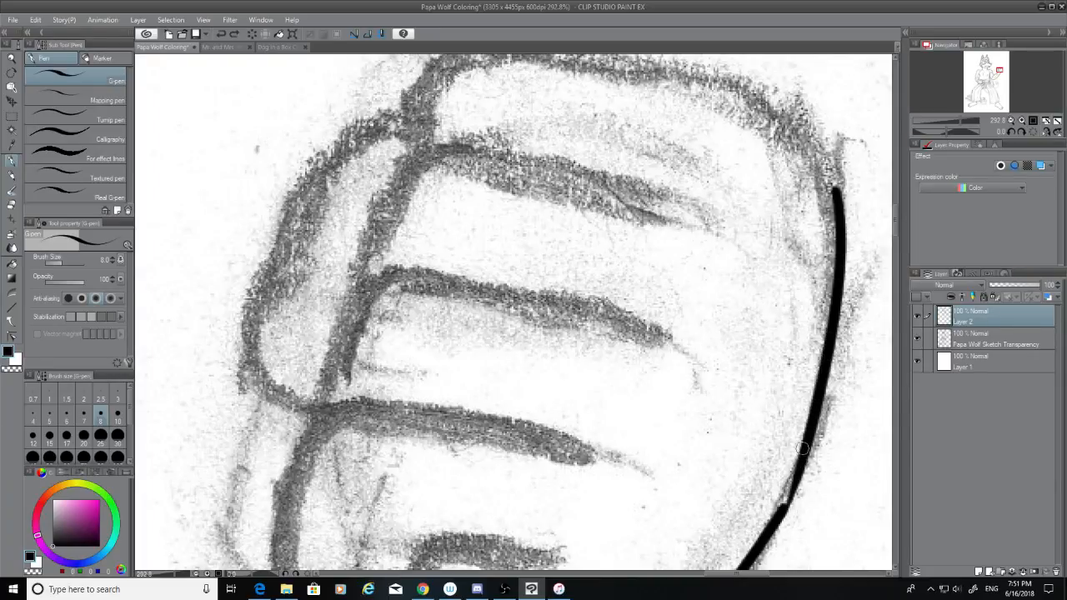
pyautogui.moveTo(805, 450); pyautogui.dragTo(773, 520)
pyautogui.hotkey('ctrl', 'z')
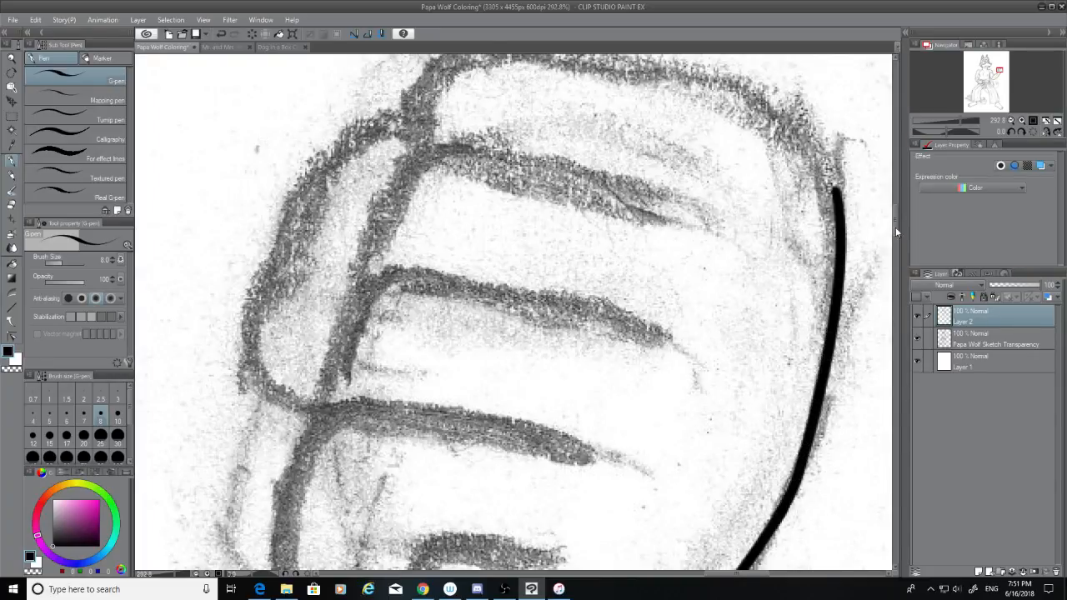
# Step: Ink the fist's top edge along the sketch, from the first finger's bend toward the knuckle corner
pyautogui.moveTo(895, 232); pyautogui.dragTo(895, 221)
pyautogui.moveTo(463, 265)
pyautogui.mouseDown()
pyautogui.moveTo(490, 255)
pyautogui.moveTo(758, 282)
pyautogui.mouseUp()
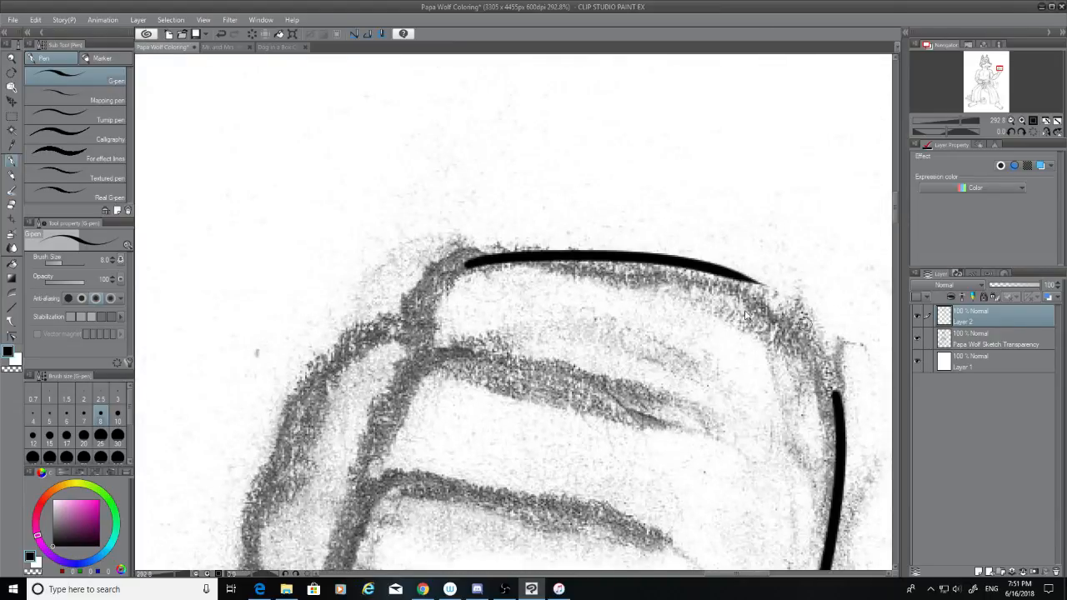
pyautogui.hotkey('ctrl', 'z')
pyautogui.moveTo(479, 256)
pyautogui.mouseDown()
pyautogui.moveTo(569, 263)
pyautogui.moveTo(858, 359)
pyautogui.moveTo(732, 274)
pyautogui.moveTo(731, 294)
pyautogui.moveTo(812, 354)
pyautogui.mouseUp()
pyautogui.hotkey('ctrl', 'z')
pyautogui.moveTo(734, 291); pyautogui.dragTo(813, 354)
pyautogui.hotkey('ctrl', 'z')
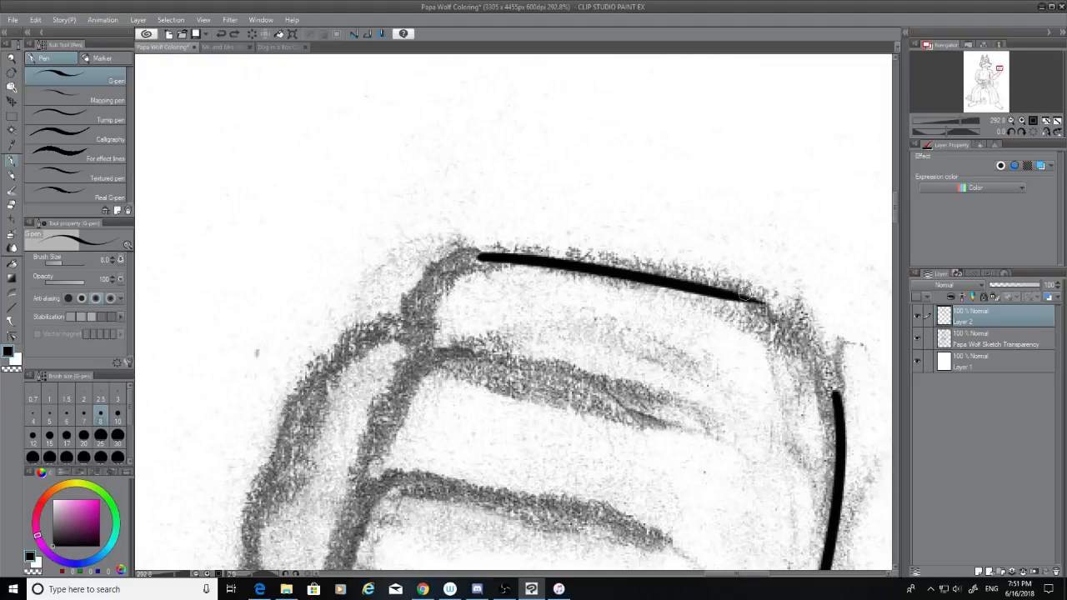
# Step: Ink the rounded knuckle corner joining the fist's top edge to its outer side
pyautogui.moveTo(738, 294); pyautogui.dragTo(821, 371)
pyautogui.hotkey('ctrl', 'z')
pyautogui.moveTo(737, 293)
pyautogui.mouseDown()
pyautogui.moveTo(791, 322)
pyautogui.moveTo(845, 405)
pyautogui.mouseUp()
pyautogui.hotkey('ctrl', 'z')
pyautogui.moveTo(733, 294)
pyautogui.mouseDown()
pyautogui.moveTo(757, 304)
pyautogui.moveTo(836, 398)
pyautogui.mouseUp()
pyautogui.hotkey('ctrl', 'z')
pyautogui.moveTo(733, 296); pyautogui.dragTo(837, 398)
# Step: Ink the first finger's curved front edge down to the first finger crease and erase the stray hook at its end
pyautogui.moveTo(480, 257)
pyautogui.mouseDown()
pyautogui.moveTo(415, 305)
pyautogui.moveTo(413, 345)
pyautogui.mouseUp()
pyautogui.hotkey('ctrl', 'z')
pyautogui.moveTo(482, 256); pyautogui.dragTo(414, 356)
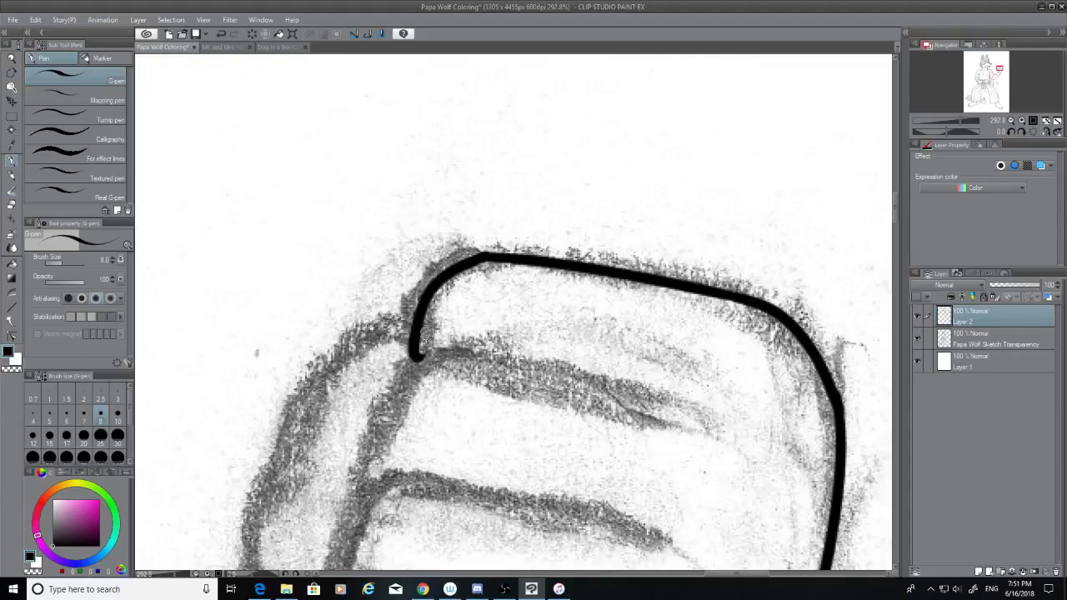
pyautogui.click(10, 233)
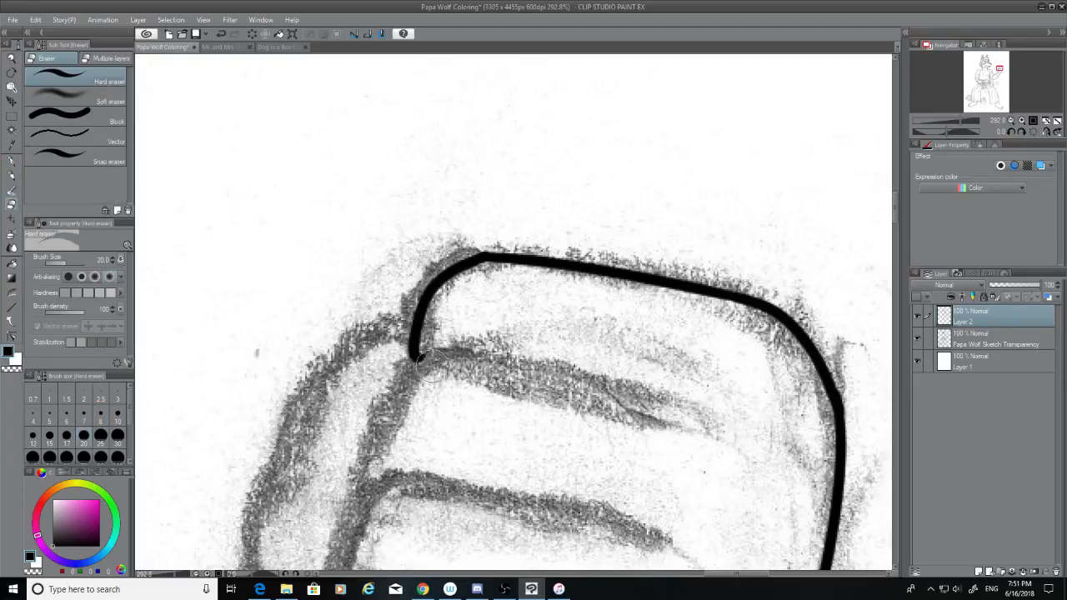
pyautogui.scroll(-4, 882, 207)
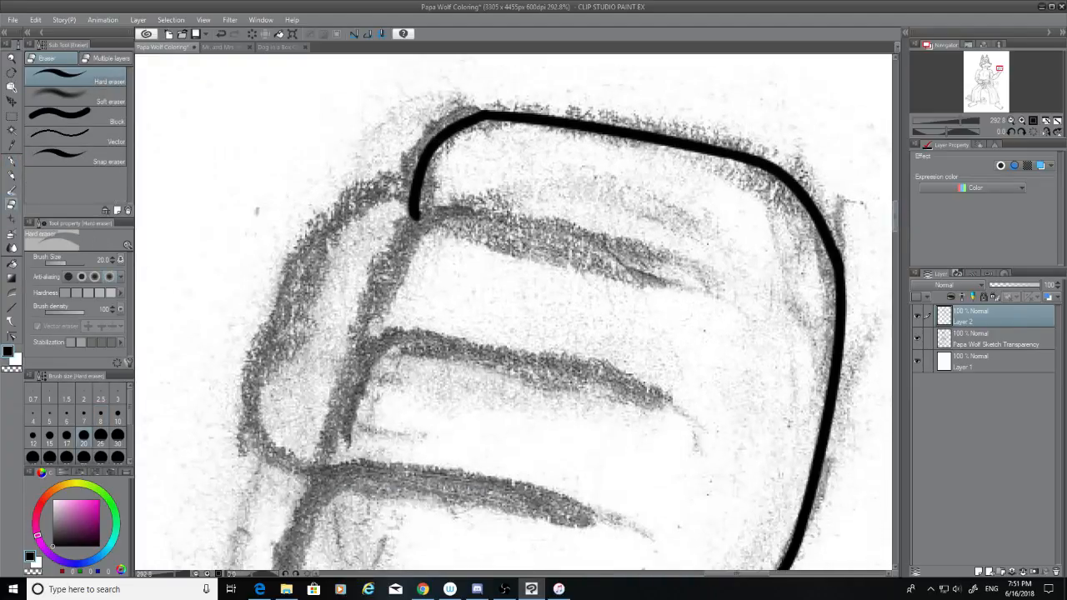
# Step: Ink the crease between the first and second fingers, from the front edge into the fist
pyautogui.click(11, 160)
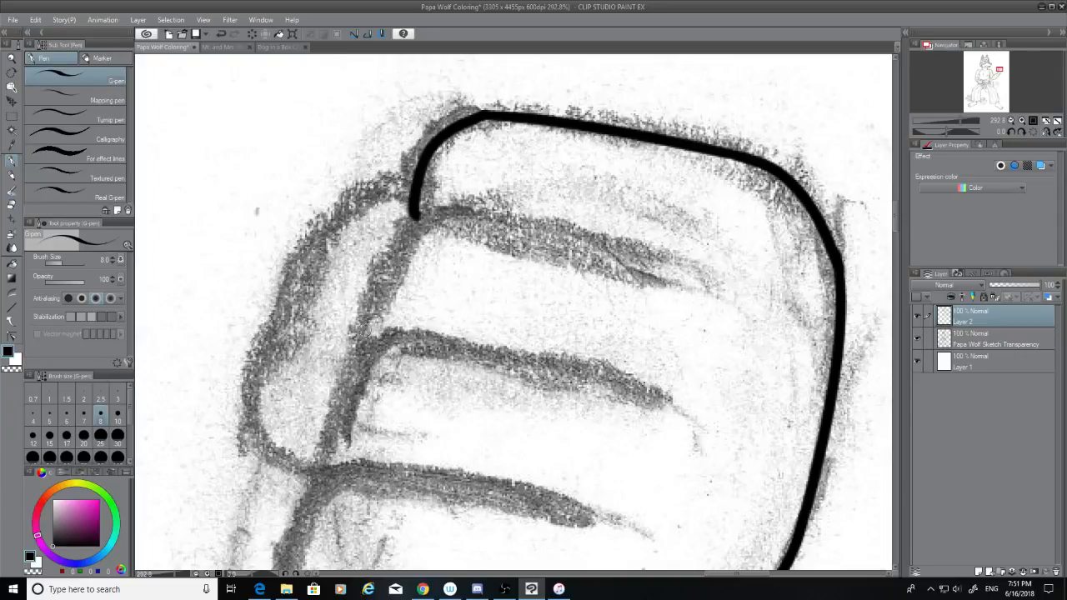
pyautogui.moveTo(415, 215); pyautogui.dragTo(358, 325)
pyautogui.hotkey('ctrl', 'z')
pyautogui.moveTo(415, 217); pyautogui.dragTo(638, 283)
pyautogui.hotkey('ctrl', 'z')
pyautogui.moveTo(414, 215)
pyautogui.mouseDown()
pyautogui.moveTo(488, 216)
pyautogui.moveTo(638, 282)
pyautogui.mouseUp()
# Step: Ink the second finger's curved front edge and the crease separating it from the third finger
pyautogui.moveTo(414, 217)
pyautogui.mouseDown()
pyautogui.moveTo(346, 348)
pyautogui.moveTo(390, 243)
pyautogui.moveTo(354, 346)
pyautogui.mouseUp()
pyautogui.hotkey('ctrl', 'z')
pyautogui.hotkey('ctrl', 'z')
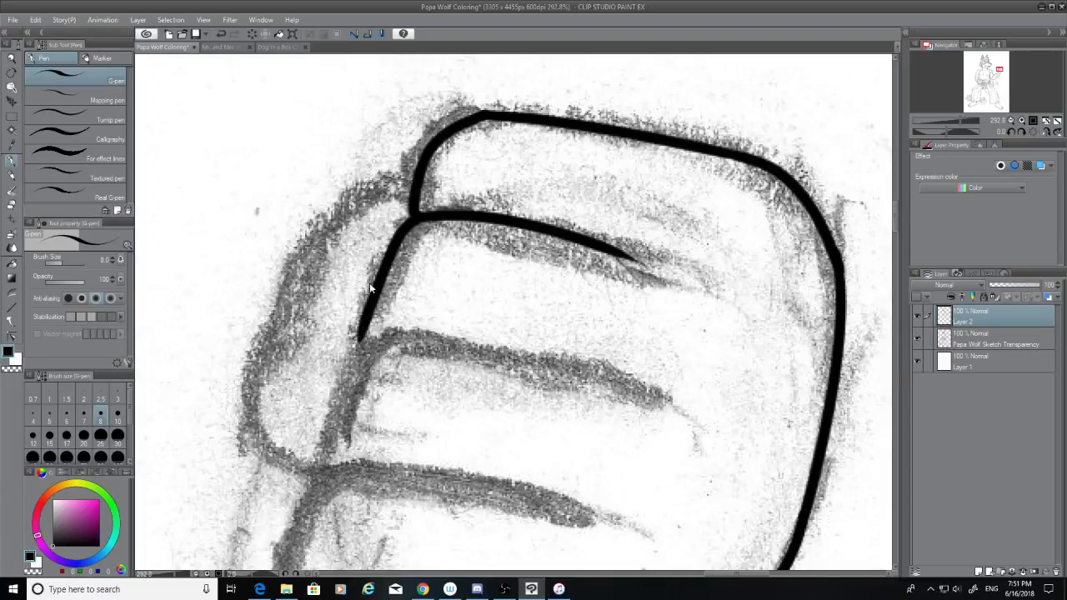
pyautogui.hotkey('ctrl', 'z')
pyautogui.moveTo(415, 215)
pyautogui.mouseDown()
pyautogui.moveTo(388, 250)
pyautogui.moveTo(369, 310)
pyautogui.mouseUp()
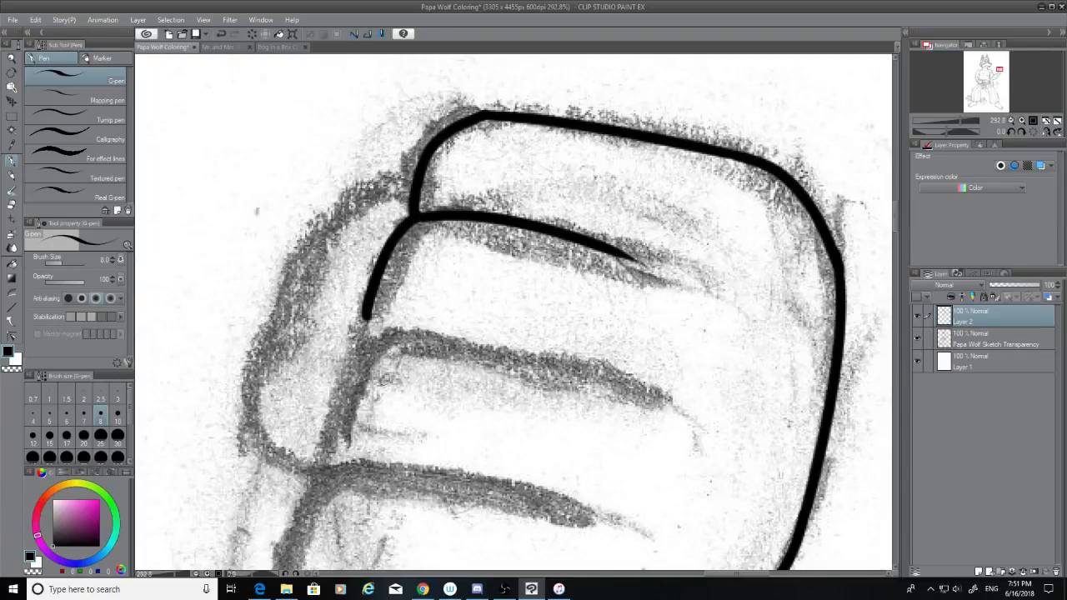
pyautogui.moveTo(367, 312)
pyautogui.mouseDown()
pyautogui.moveTo(361, 336)
pyautogui.moveTo(573, 366)
pyautogui.moveTo(651, 397)
pyautogui.mouseUp()
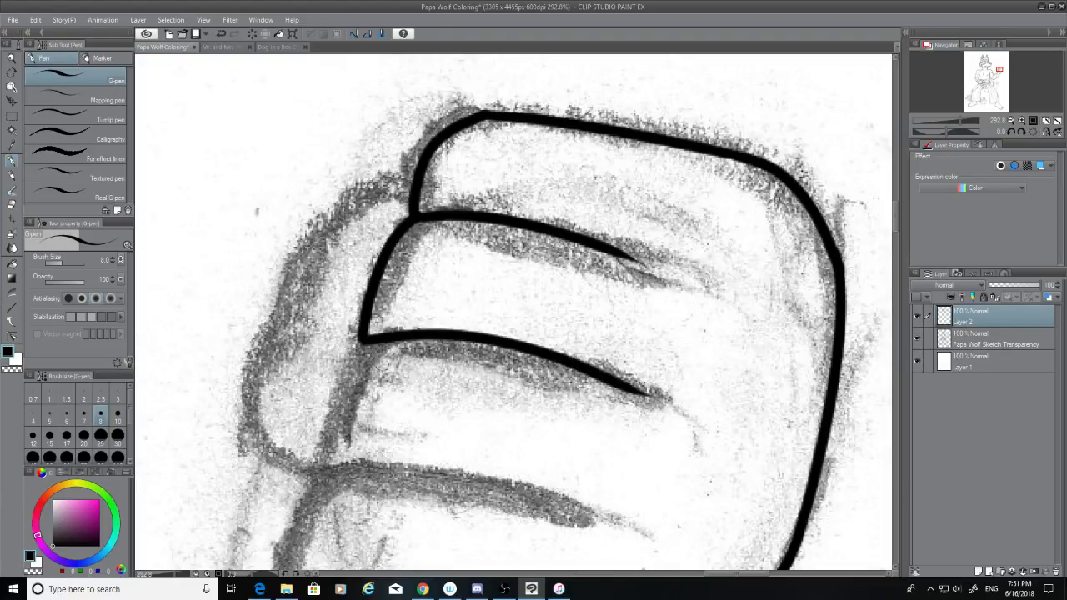
pyautogui.moveTo(363, 340); pyautogui.dragTo(322, 451)
pyautogui.hotkey('ctrl', 'z')
pyautogui.moveTo(361, 337); pyautogui.dragTo(305, 472)
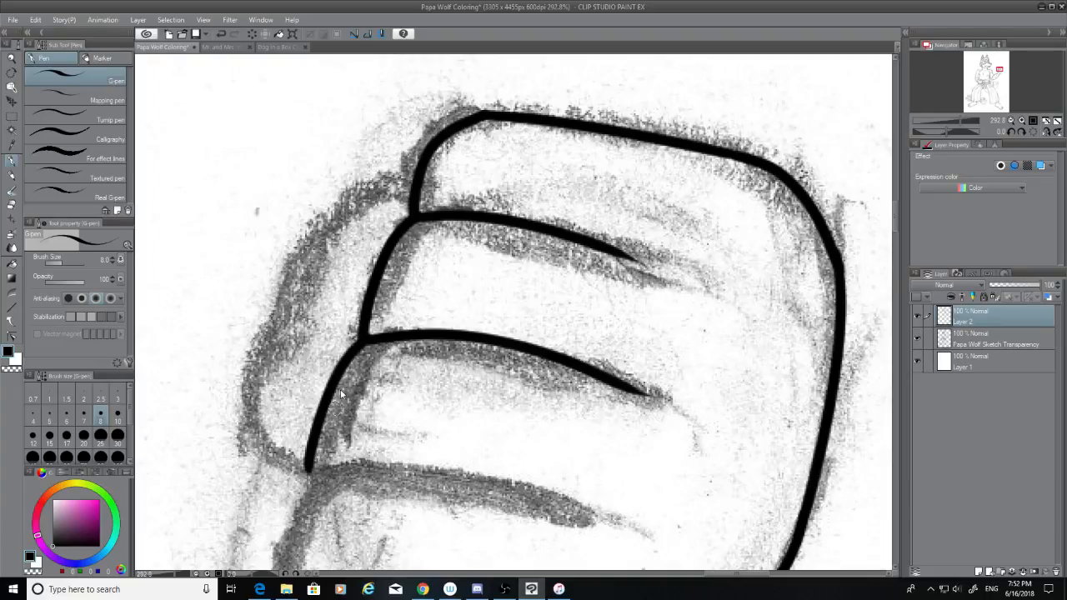
pyautogui.hotkey('ctrl', 'z')
pyautogui.moveTo(361, 338); pyautogui.dragTo(315, 480)
pyautogui.hotkey('ctrl', 'z')
pyautogui.moveTo(363, 339)
pyautogui.mouseDown()
pyautogui.moveTo(334, 390)
pyautogui.moveTo(328, 454)
pyautogui.mouseUp()
pyautogui.scroll(-3, 896, 221)
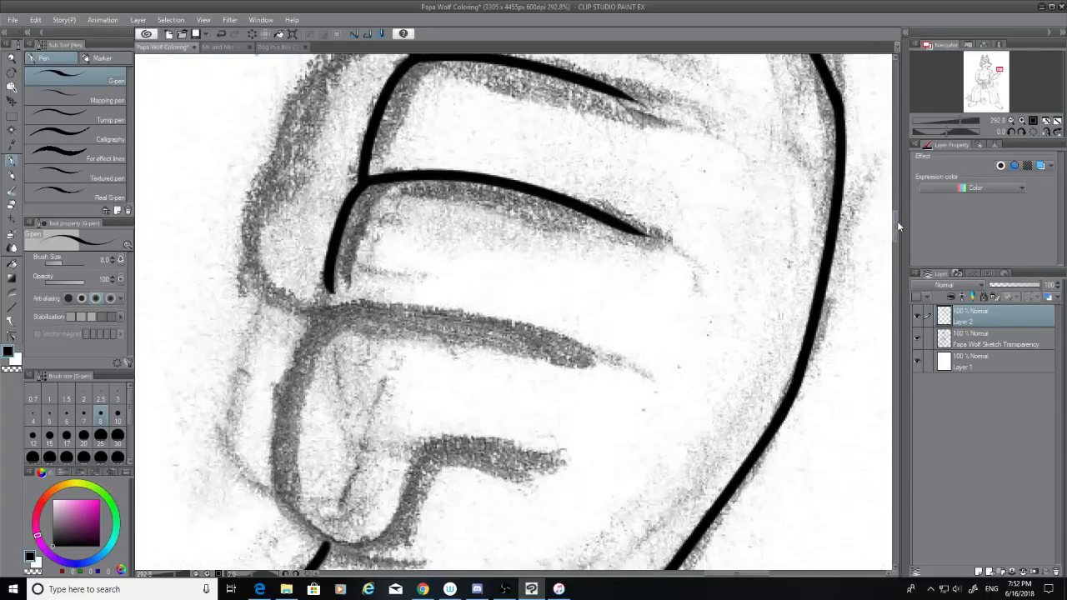
pyautogui.hotkey('ctrl', 'z')
# Step: Ink the third finger's curved front edge and the crease separating it from the little finger
pyautogui.moveTo(365, 175); pyautogui.dragTo(332, 283)
pyautogui.hotkey('ctrl', 'z')
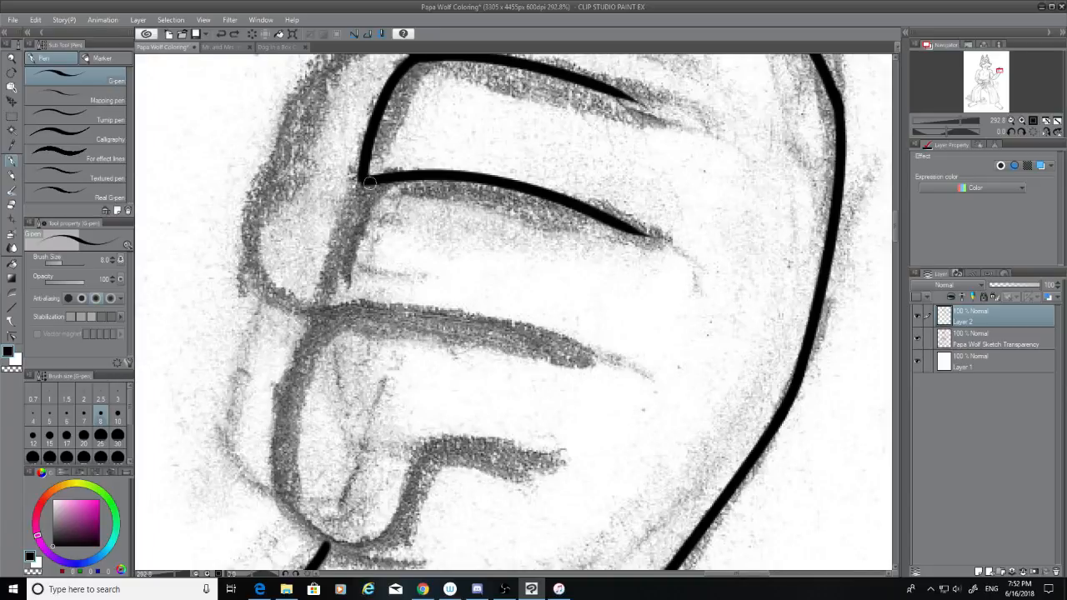
pyautogui.moveTo(365, 176); pyautogui.dragTo(330, 285)
pyautogui.hotkey('ctrl', 'z')
pyautogui.moveTo(365, 176); pyautogui.dragTo(323, 308)
pyautogui.hotkey('ctrl', 'z')
pyautogui.moveTo(364, 176)
pyautogui.mouseDown()
pyautogui.moveTo(326, 308)
pyautogui.moveTo(595, 358)
pyautogui.mouseUp()
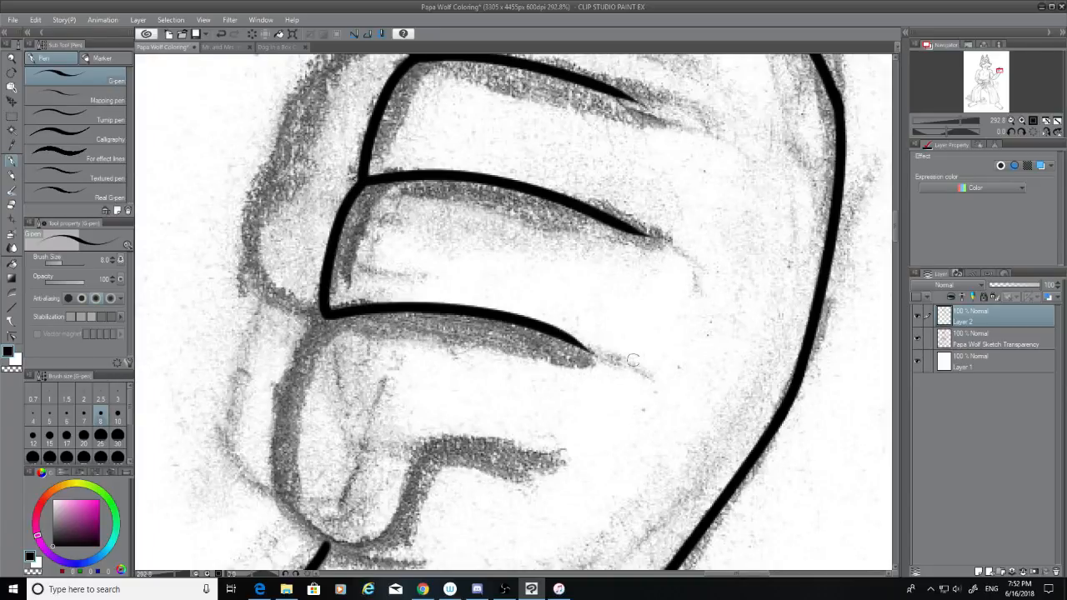
# Step: Ink the little finger's rounded front edge down toward the wrist and erase the excess at its lower end
pyautogui.moveTo(318, 315)
pyautogui.mouseDown()
pyautogui.moveTo(287, 375)
pyautogui.moveTo(312, 517)
pyautogui.mouseUp()
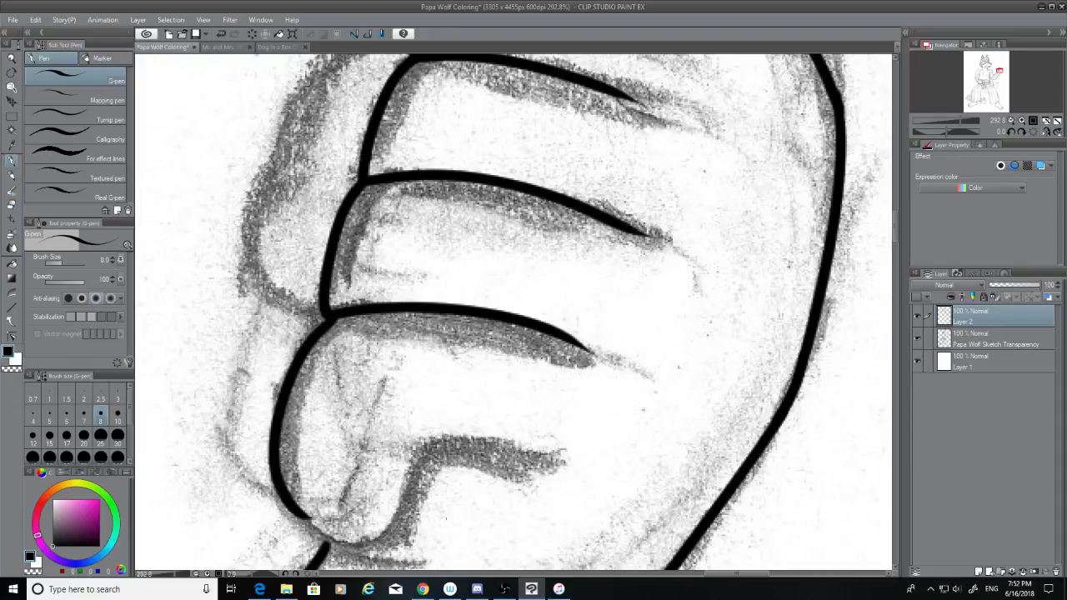
pyautogui.scroll(-3, 894, 230)
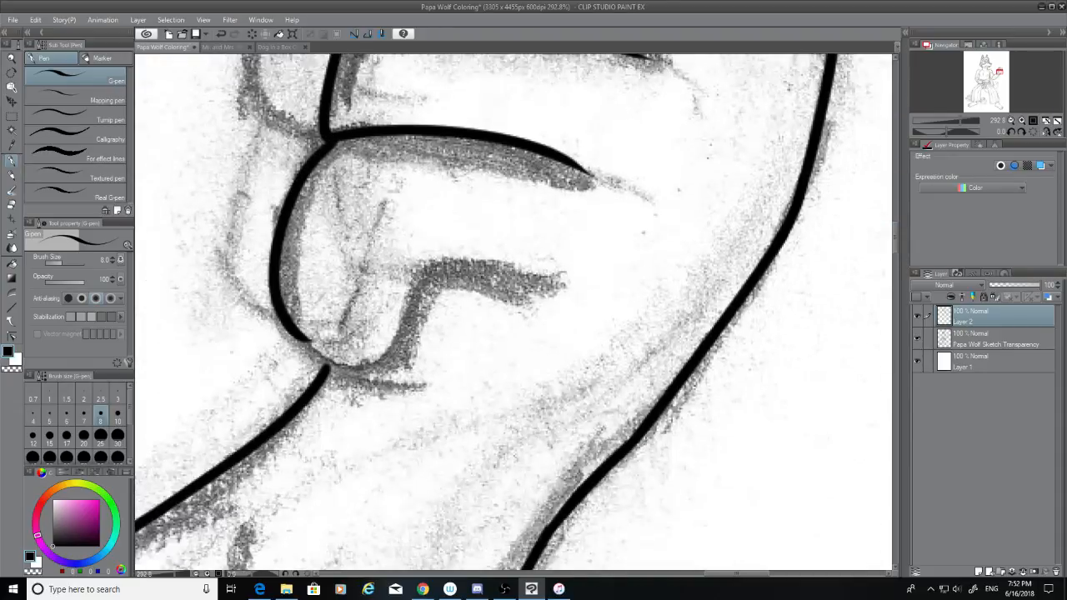
pyautogui.click(11, 205)
pyautogui.moveTo(331, 340); pyautogui.dragTo(247, 344)
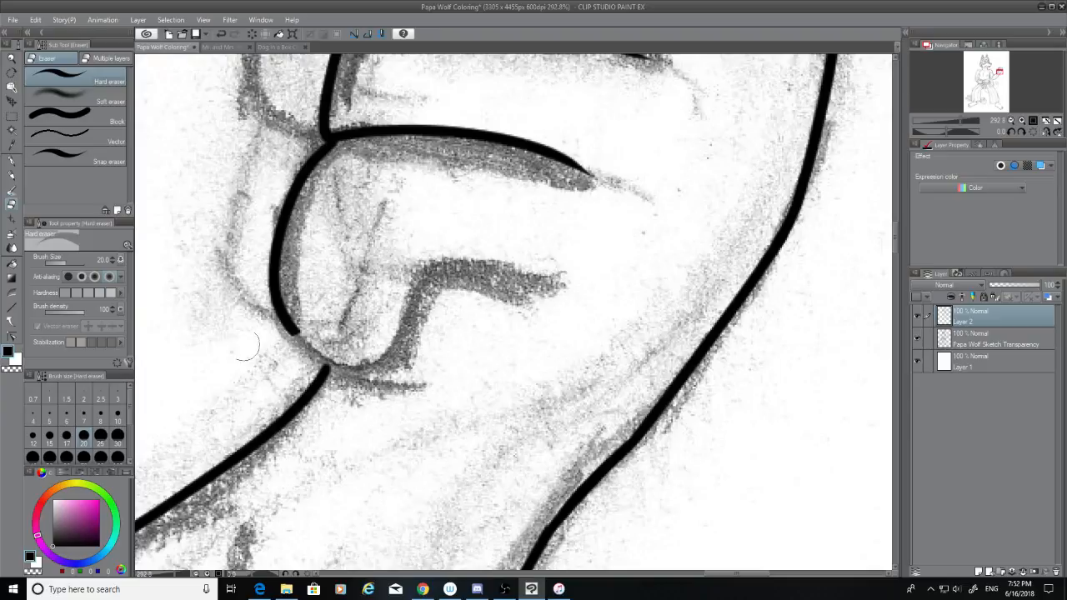
# Step: Close the little finger's underside to meet the forearm line and continue the stroke up along the palm crease
pyautogui.click(11, 160)
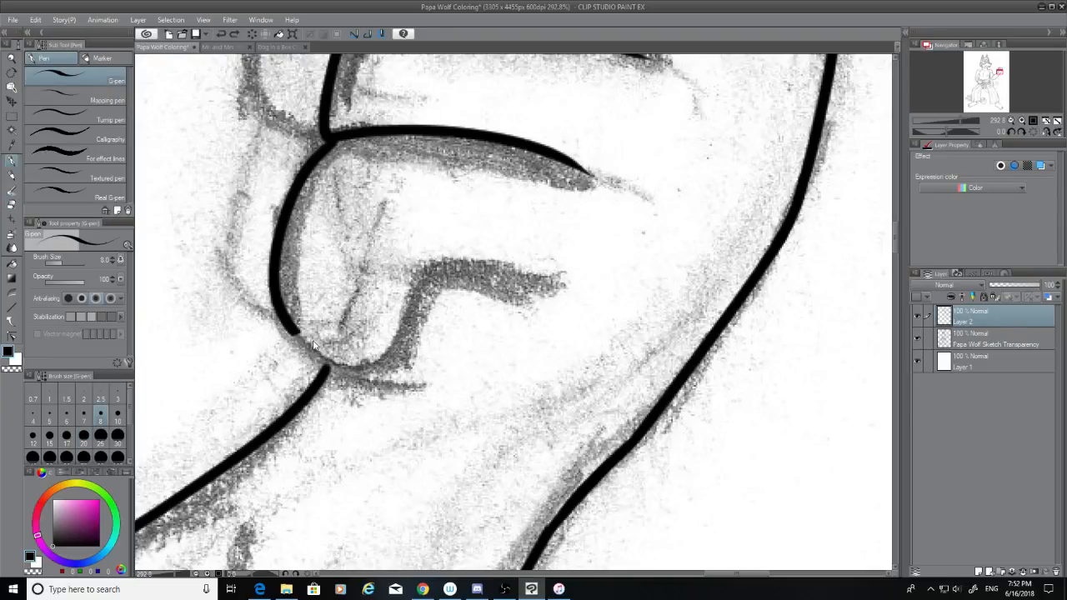
pyautogui.moveTo(323, 363)
pyautogui.mouseDown()
pyautogui.moveTo(407, 342)
pyautogui.moveTo(435, 272)
pyautogui.mouseUp()
pyautogui.hotkey('ctrl', 'z')
pyautogui.moveTo(390, 360)
pyautogui.mouseDown()
pyautogui.moveTo(438, 274)
pyautogui.moveTo(525, 282)
pyautogui.mouseUp()
pyautogui.moveTo(894, 229); pyautogui.dragTo(897, 215)
pyautogui.moveTo(411, 62)
pyautogui.mouseDown()
pyautogui.moveTo(291, 204)
pyautogui.moveTo(297, 312)
pyautogui.mouseUp()
pyautogui.hotkey('ctrl', 'z')
pyautogui.moveTo(896, 227); pyautogui.dragTo(896, 219)
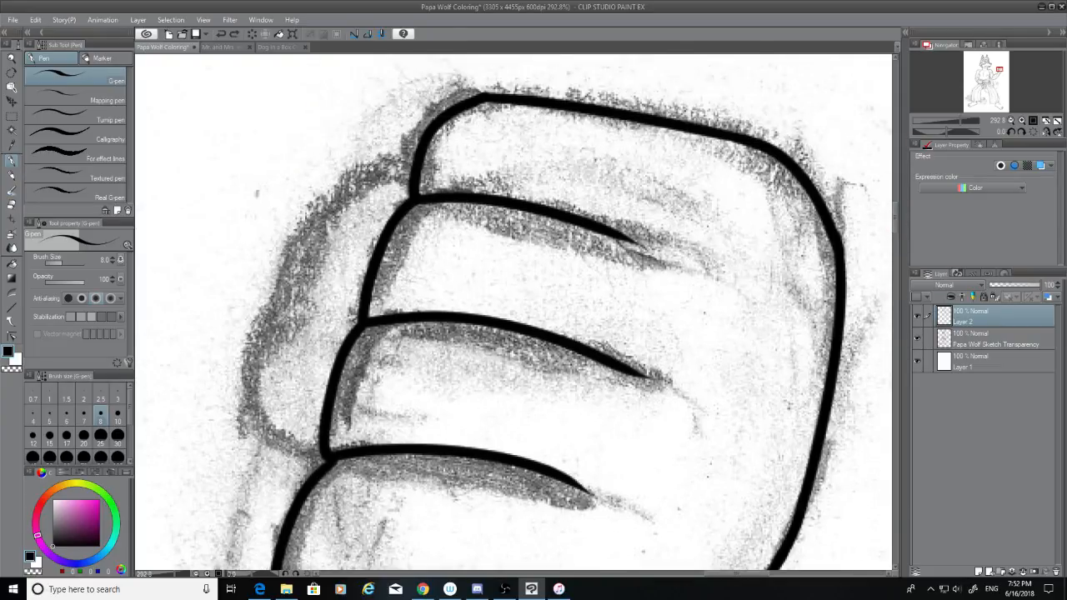
pyautogui.moveTo(411, 171)
pyautogui.mouseDown()
pyautogui.moveTo(258, 377)
pyautogui.moveTo(288, 425)
pyautogui.mouseUp()
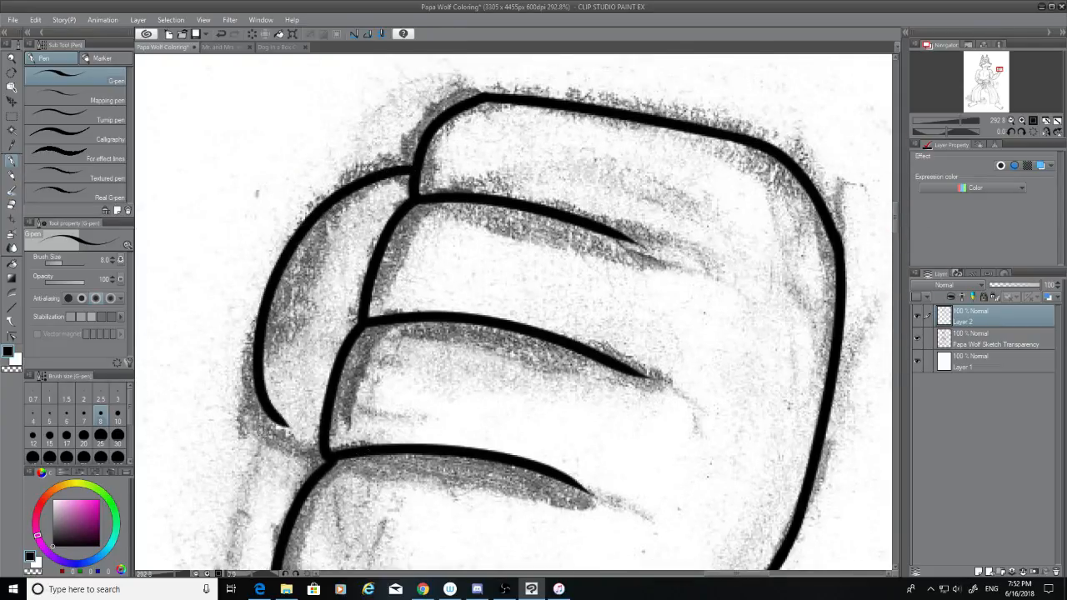
pyautogui.hotkey('ctrl', 'z')
pyautogui.moveTo(411, 165)
pyautogui.mouseDown()
pyautogui.moveTo(285, 273)
pyautogui.moveTo(308, 435)
pyautogui.moveTo(321, 454)
pyautogui.moveTo(241, 302)
pyautogui.mouseUp()
pyautogui.hotkey('ctrl', 'z')
pyautogui.hotkey('ctrl', 'z')
pyautogui.moveTo(329, 455); pyautogui.dragTo(240, 283)
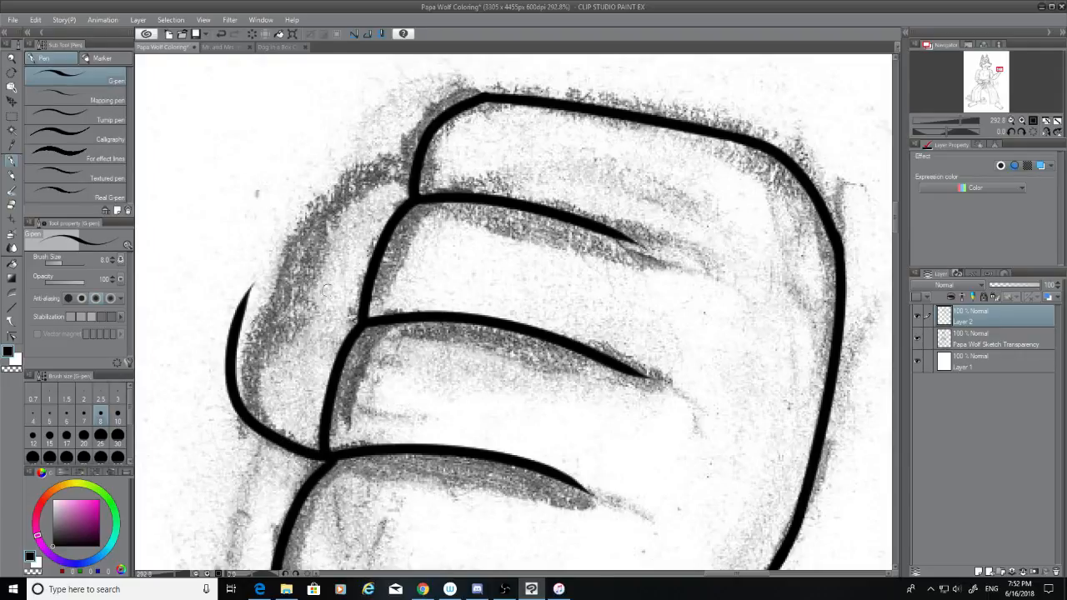
pyautogui.hotkey('ctrl', 'z')
# Step: Ink the rounded thumb shape beside the fingers, from the first finger's edge down to the little finger's crease
pyautogui.moveTo(411, 165)
pyautogui.mouseDown()
pyautogui.moveTo(280, 274)
pyautogui.moveTo(244, 427)
pyautogui.moveTo(249, 405)
pyautogui.mouseUp()
pyautogui.click(12, 205)
pyautogui.click(11, 162)
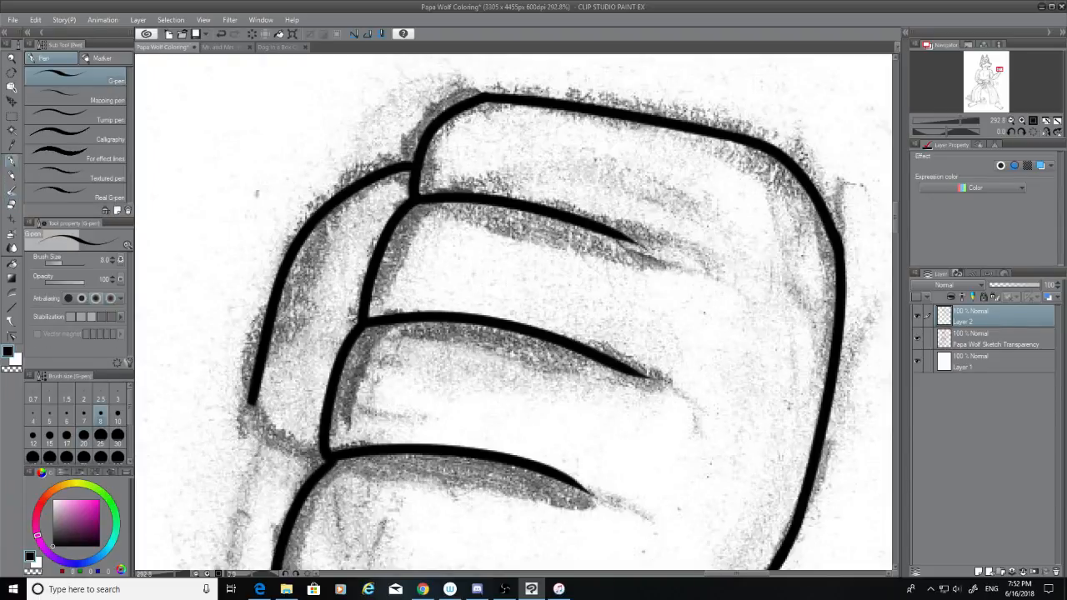
pyautogui.moveTo(254, 392)
pyautogui.mouseDown()
pyautogui.moveTo(262, 422)
pyautogui.moveTo(321, 454)
pyautogui.mouseUp()
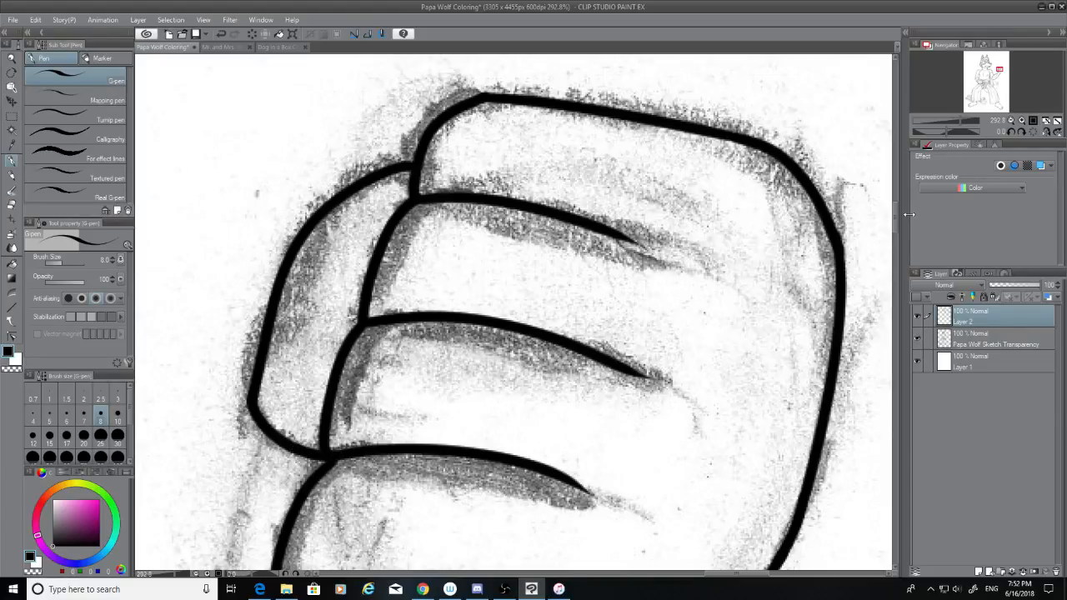
# Step: Erase the lower end of the opposite neck line and re-ink it as a curve sweeping down toward the shoulder
pyautogui.moveTo(896, 220)
pyautogui.mouseDown()
pyautogui.moveTo(897, 207)
pyautogui.moveTo(898, 261)
pyautogui.moveTo(901, 225)
pyautogui.moveTo(904, 238)
pyautogui.mouseUp()
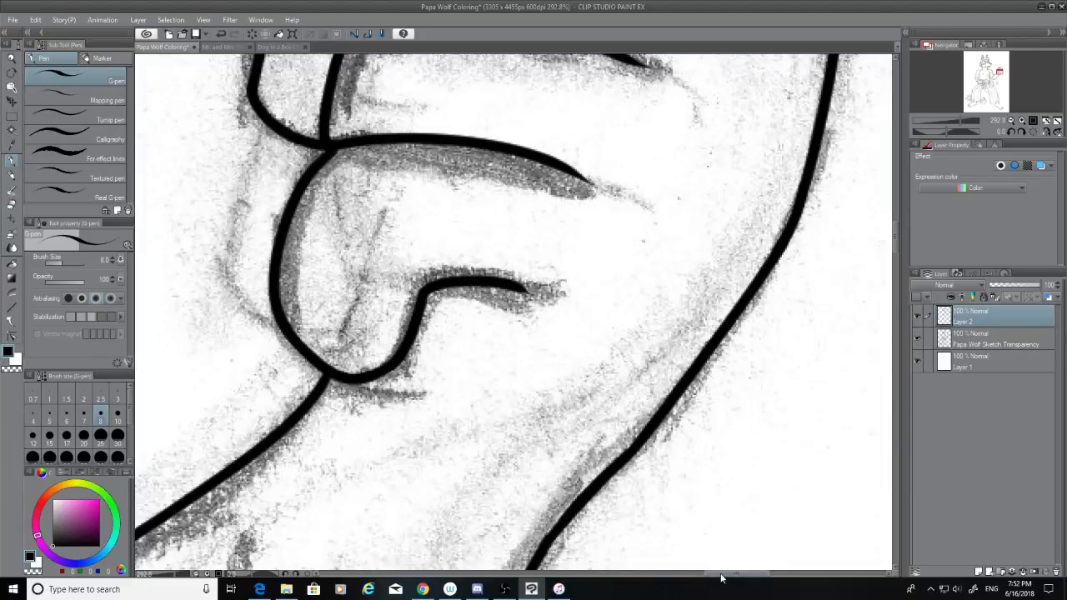
pyautogui.moveTo(722, 575); pyautogui.dragTo(520, 583)
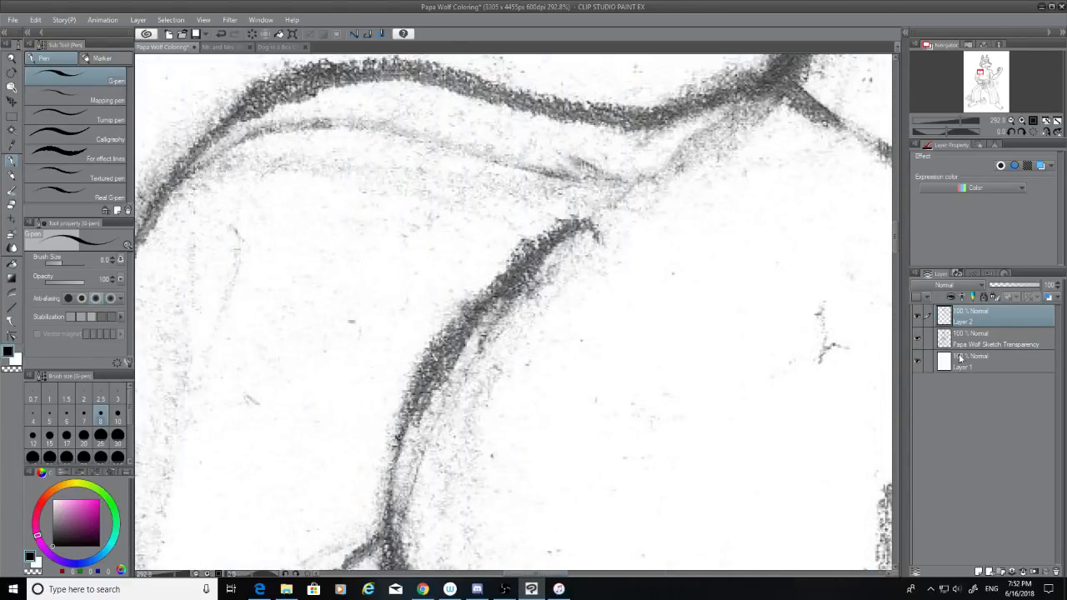
pyautogui.moveTo(898, 256); pyautogui.dragTo(894, 208)
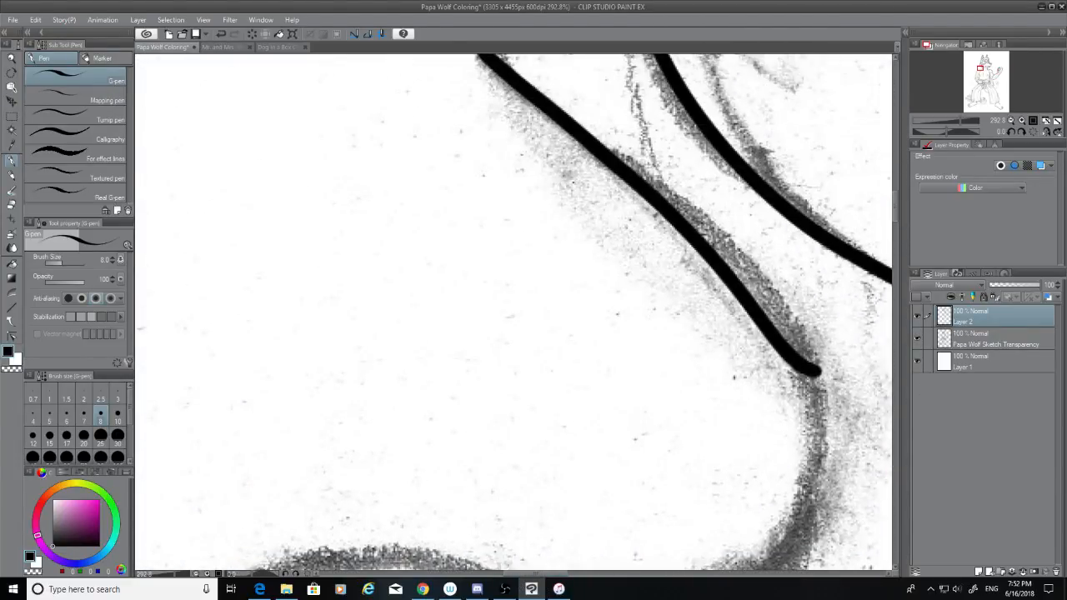
pyautogui.click(12, 205)
pyautogui.moveTo(603, 150)
pyautogui.mouseDown()
pyautogui.moveTo(618, 182)
pyautogui.moveTo(692, 233)
pyautogui.moveTo(815, 375)
pyautogui.mouseUp()
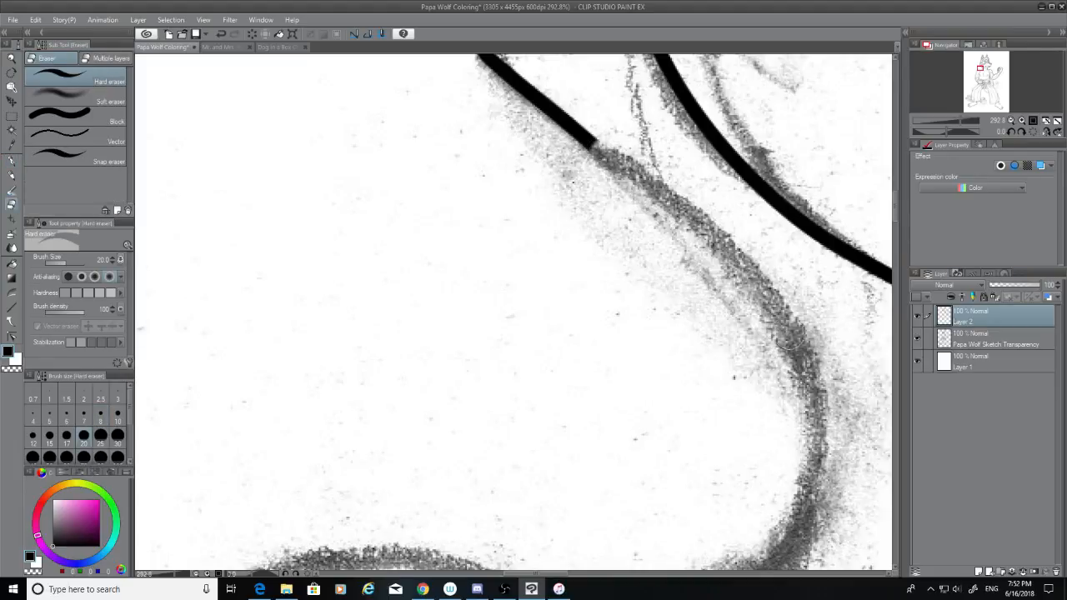
pyautogui.click(11, 160)
pyautogui.moveTo(595, 147)
pyautogui.mouseDown()
pyautogui.moveTo(667, 209)
pyautogui.moveTo(831, 505)
pyautogui.mouseUp()
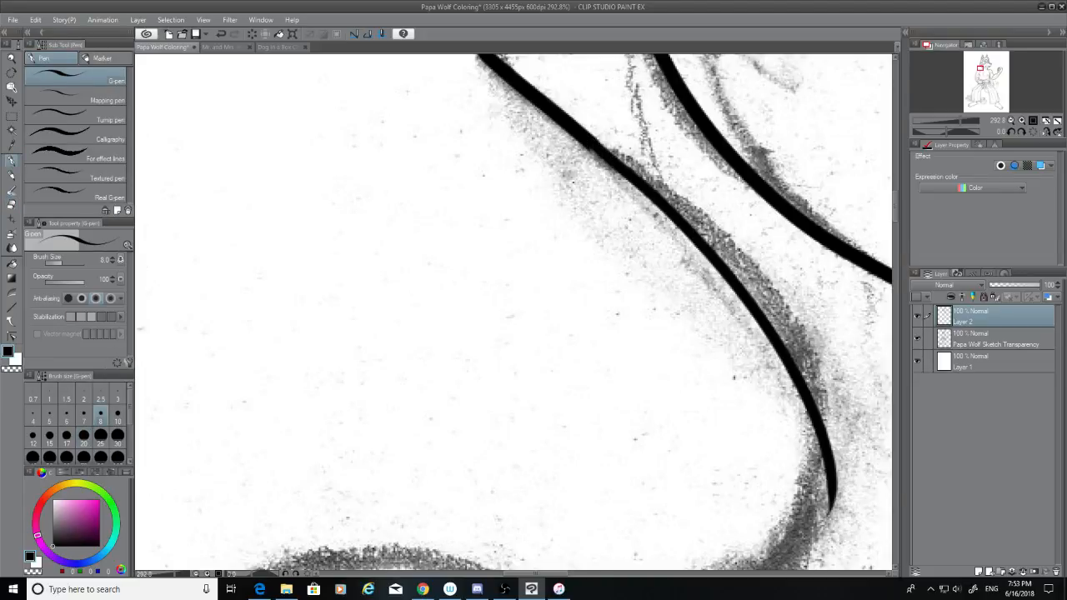
pyautogui.hotkey('ctrl', 'z')
pyautogui.moveTo(593, 143)
pyautogui.mouseDown()
pyautogui.moveTo(670, 211)
pyautogui.moveTo(768, 558)
pyautogui.mouseUp()
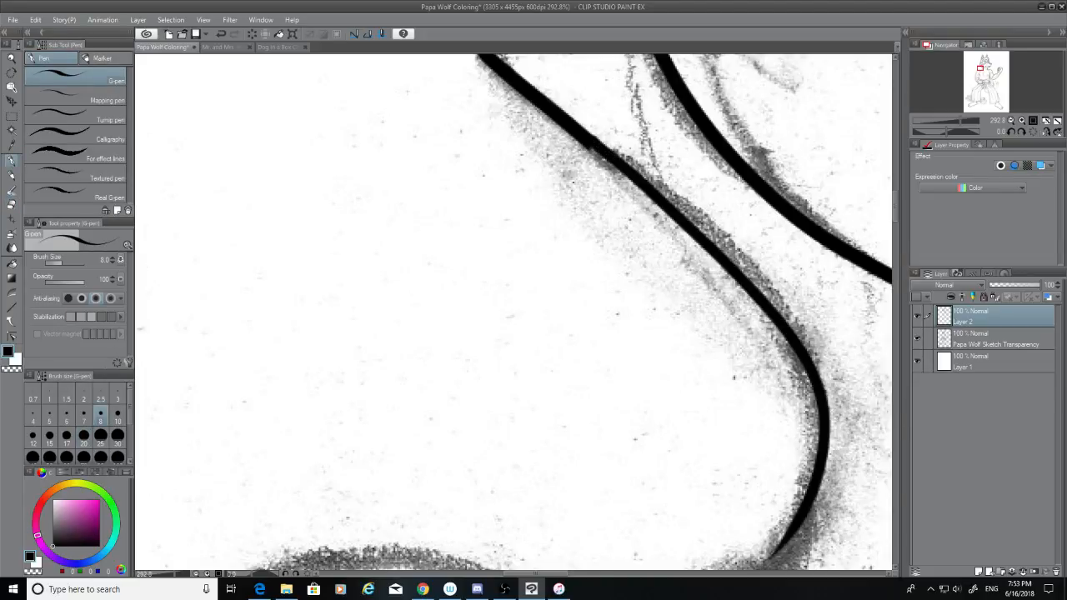
# Step: Smooth the rough join in the neck line with the sketch layer hidden, and show the sketch again
pyautogui.click(13, 203)
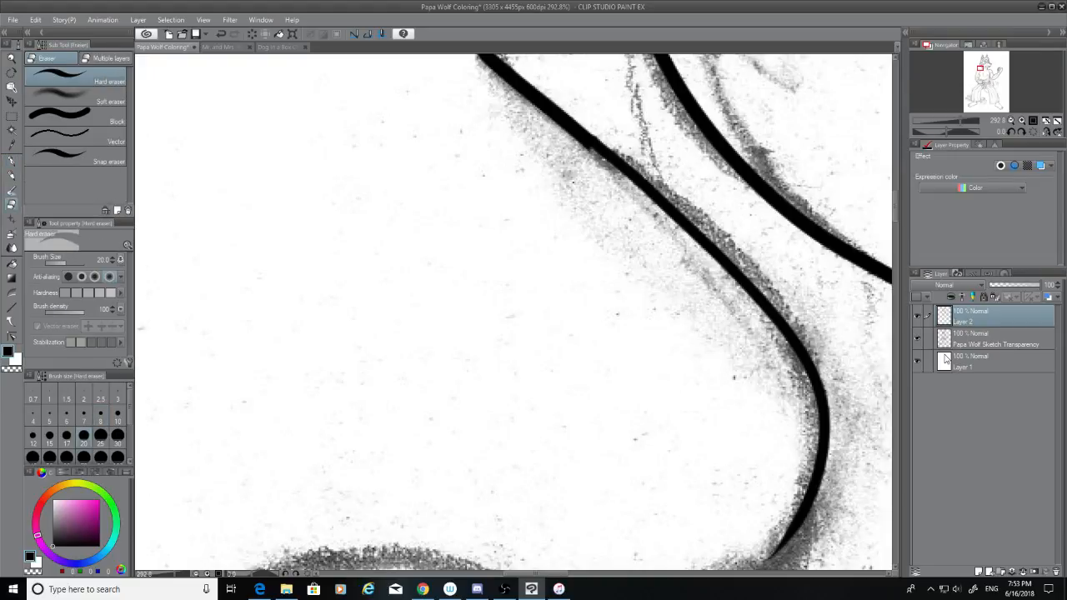
pyautogui.click(917, 337)
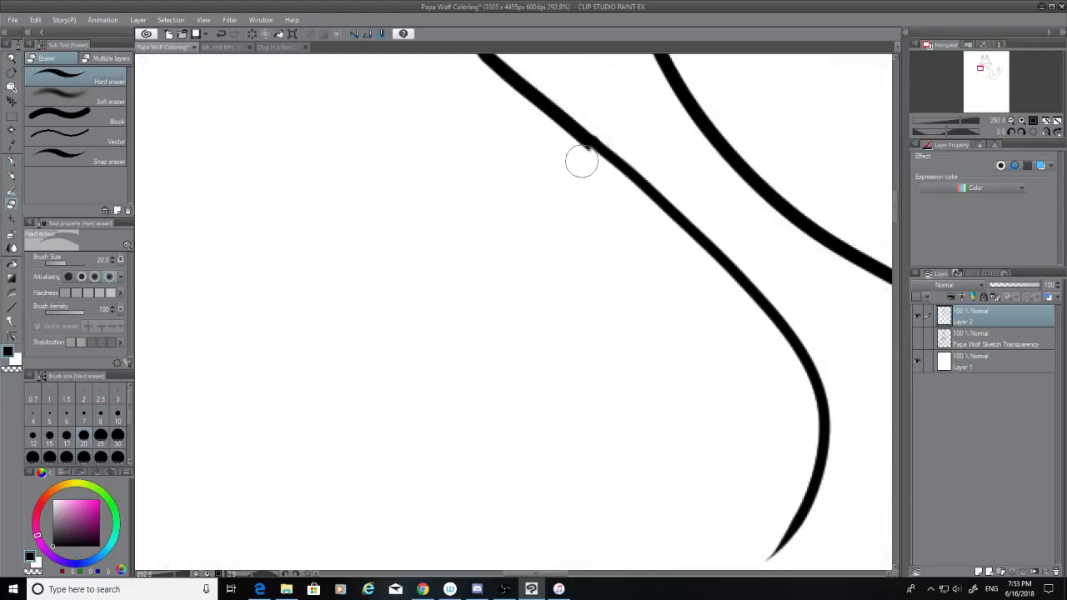
pyautogui.moveTo(576, 156); pyautogui.dragTo(542, 137)
pyautogui.moveTo(603, 124); pyautogui.dragTo(603, 124)
pyautogui.click(13, 158)
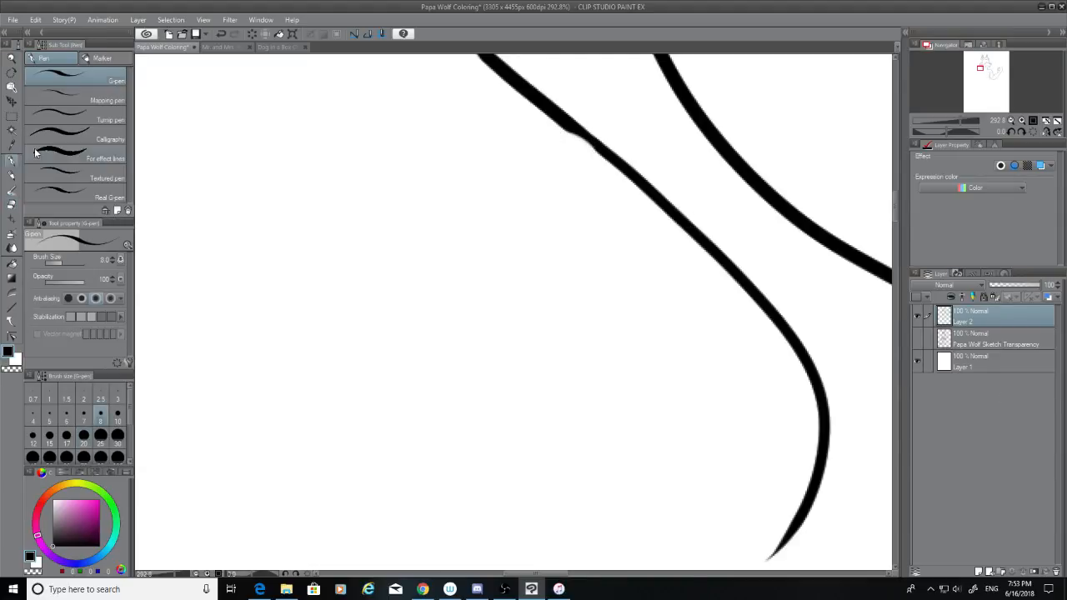
pyautogui.moveTo(574, 125); pyautogui.dragTo(610, 158)
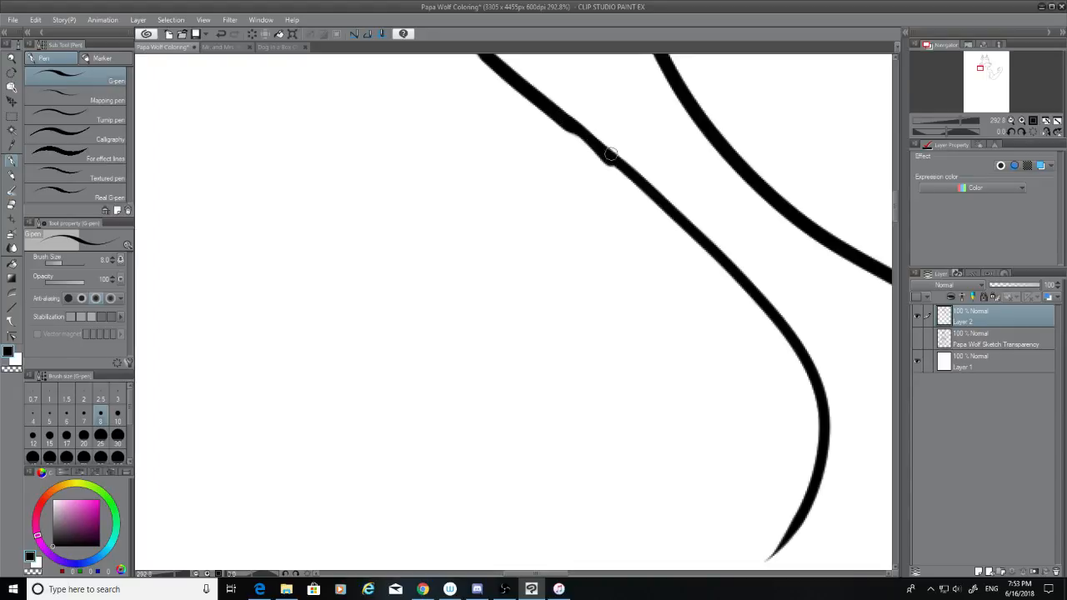
pyautogui.hotkey('ctrl', 'z')
pyautogui.moveTo(573, 126); pyautogui.dragTo(600, 148)
pyautogui.hotkey('ctrl', 'z')
pyautogui.hotkey('ctrl', 'z')
pyautogui.hotkey('ctrl', 'z')
pyautogui.hotkey('ctrl', 'z')
pyautogui.hotkey('ctrl', 'z')
pyautogui.hotkey('ctrl', 'z')
pyautogui.hotkey('ctrl', 'z')
pyautogui.hotkey('ctrl', 'z')
pyautogui.hotkey('ctrl', 'z')
pyautogui.hotkey('ctrl', 'z')
pyautogui.scroll(-5, 898, 213)
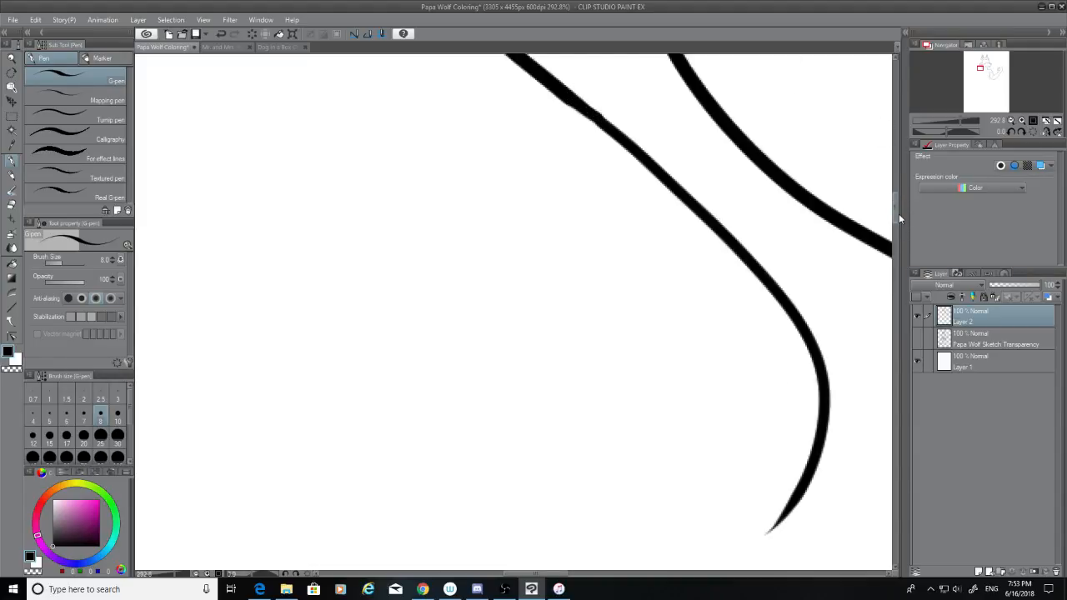
pyautogui.click(917, 338)
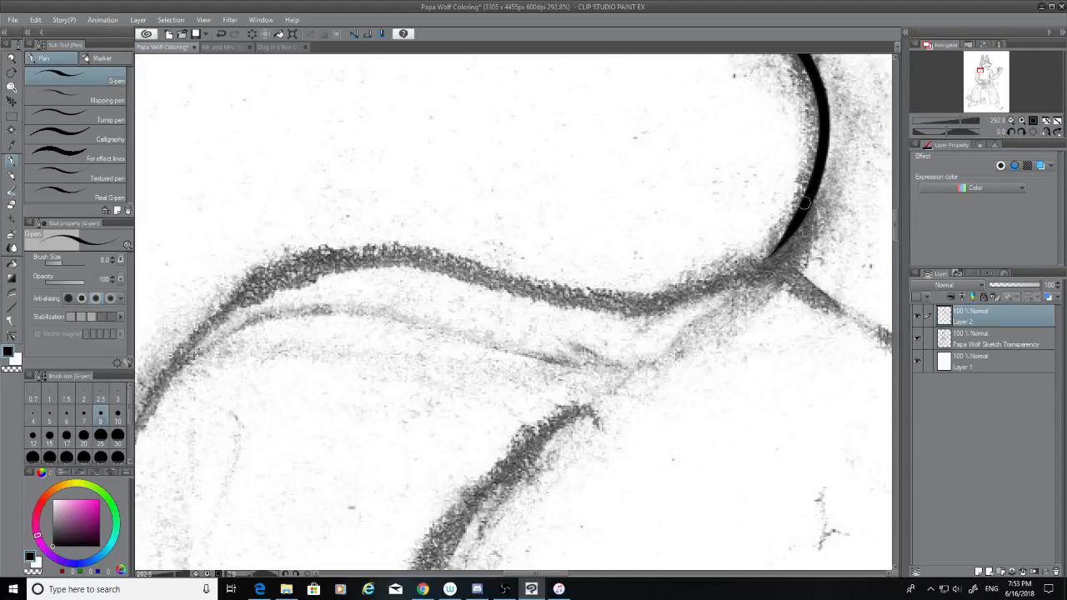
# Step: Ink the wavy top of the shoulder from the neck curve to the outer arm, erasing and redrawing the middle to join both strokes
pyautogui.moveTo(804, 203); pyautogui.dragTo(467, 253)
pyautogui.moveTo(230, 307)
pyautogui.mouseDown()
pyautogui.moveTo(307, 266)
pyautogui.moveTo(520, 288)
pyautogui.mouseUp()
pyautogui.hotkey('ctrl', 'z')
pyautogui.hotkey('ctrl', 'z')
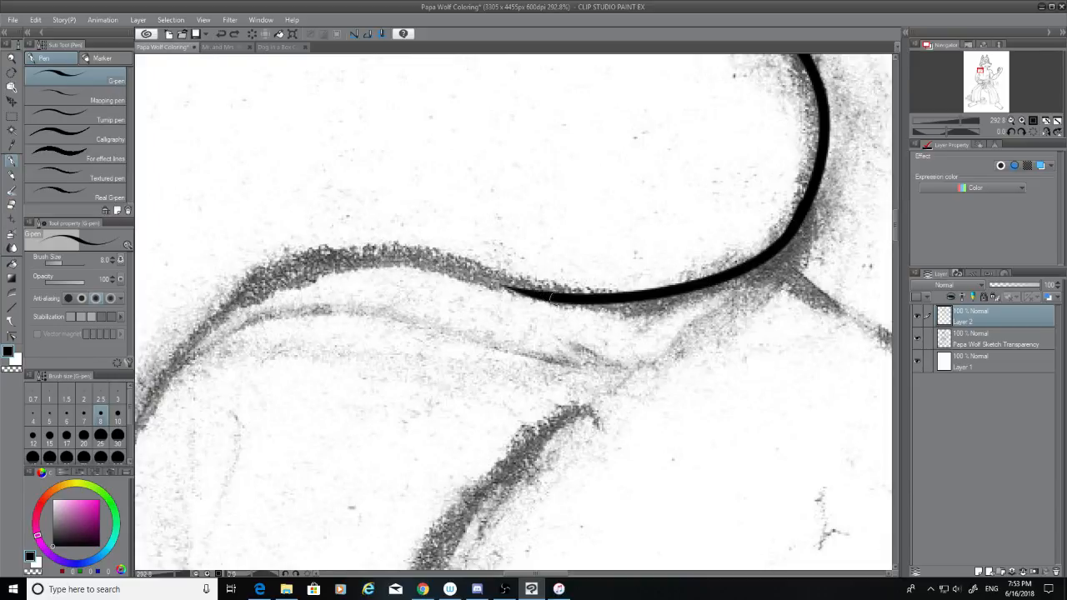
pyautogui.hotkey('ctrl', 'y')
pyautogui.hotkey('ctrl', 'z')
pyautogui.moveTo(567, 298)
pyautogui.mouseDown()
pyautogui.moveTo(437, 272)
pyautogui.moveTo(264, 312)
pyautogui.mouseUp()
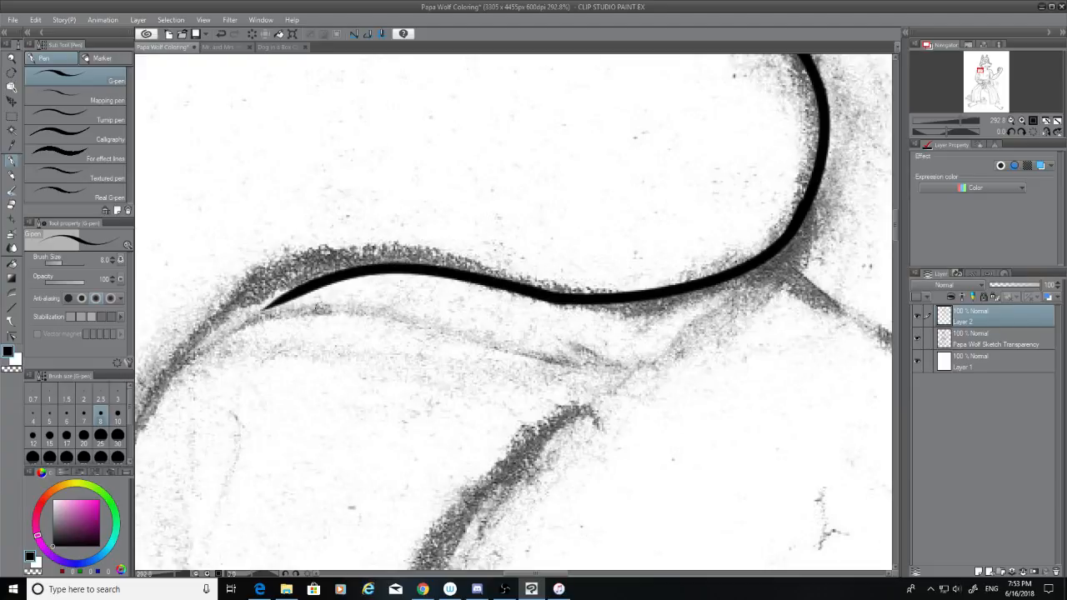
pyautogui.hotkey('ctrl', 'z')
pyautogui.moveTo(177, 361)
pyautogui.mouseDown()
pyautogui.moveTo(300, 264)
pyautogui.moveTo(519, 295)
pyautogui.mouseUp()
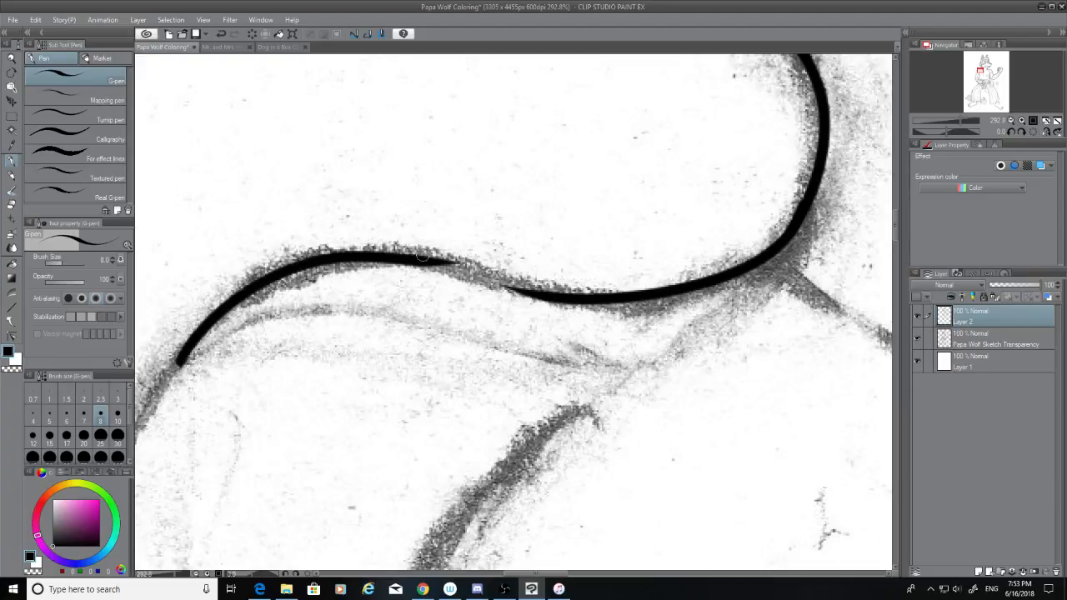
pyautogui.click(10, 205)
pyautogui.moveTo(455, 259)
pyautogui.mouseDown()
pyautogui.moveTo(435, 265)
pyautogui.moveTo(450, 287)
pyautogui.mouseUp()
pyautogui.click(10, 160)
pyautogui.moveTo(417, 260); pyautogui.dragTo(554, 294)
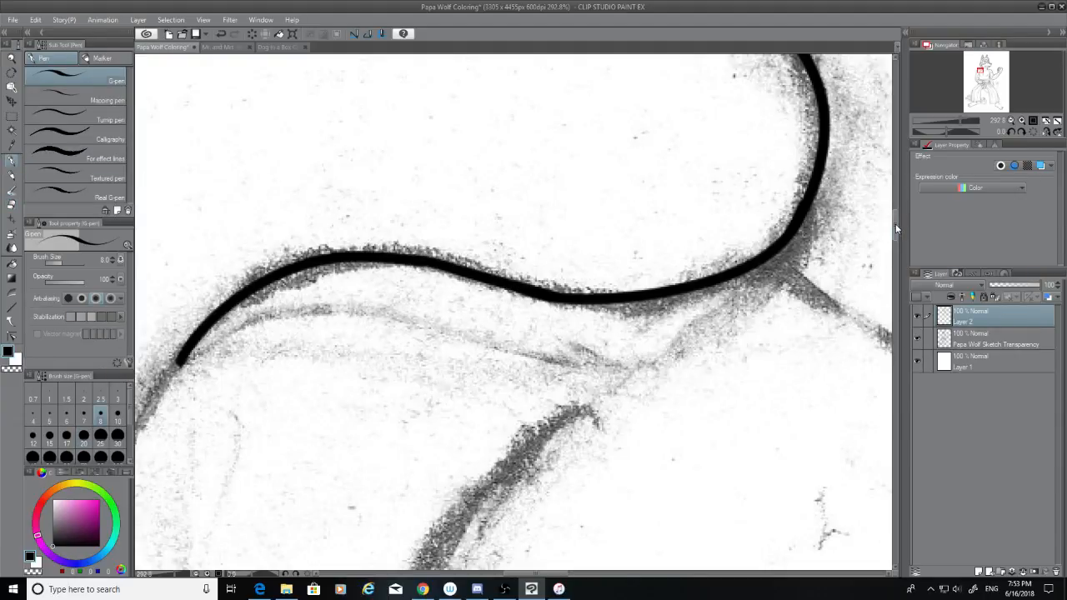
# Step: Ink the outer contour of the upper arm from the shoulder down to the notch in the sketch
pyautogui.moveTo(894, 225); pyautogui.dragTo(894, 240)
pyautogui.click(571, 573)
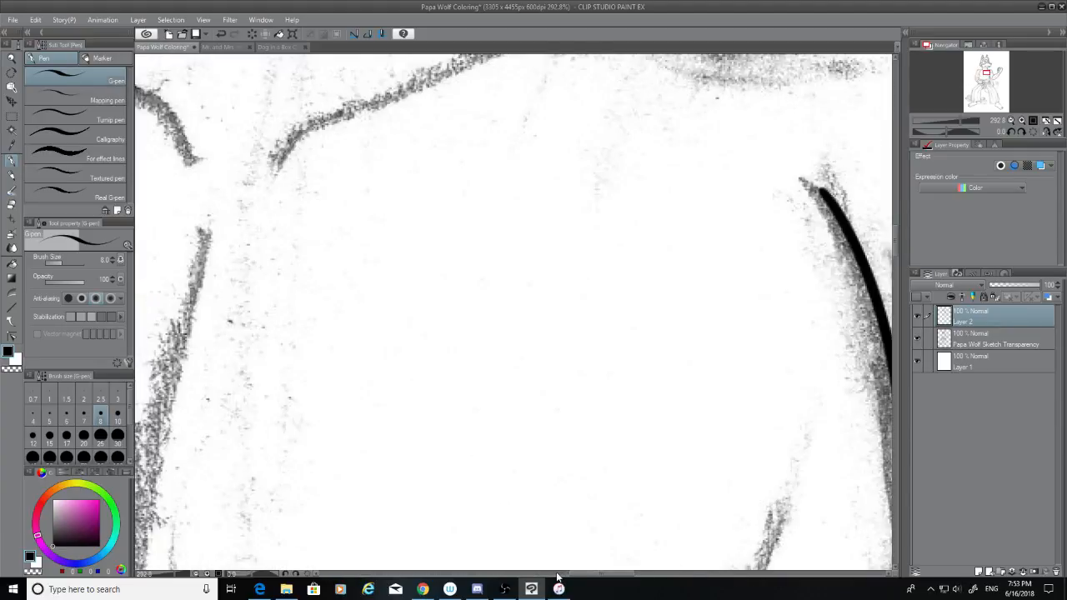
pyautogui.click(556, 574)
pyautogui.moveTo(530, 573); pyautogui.dragTo(488, 574)
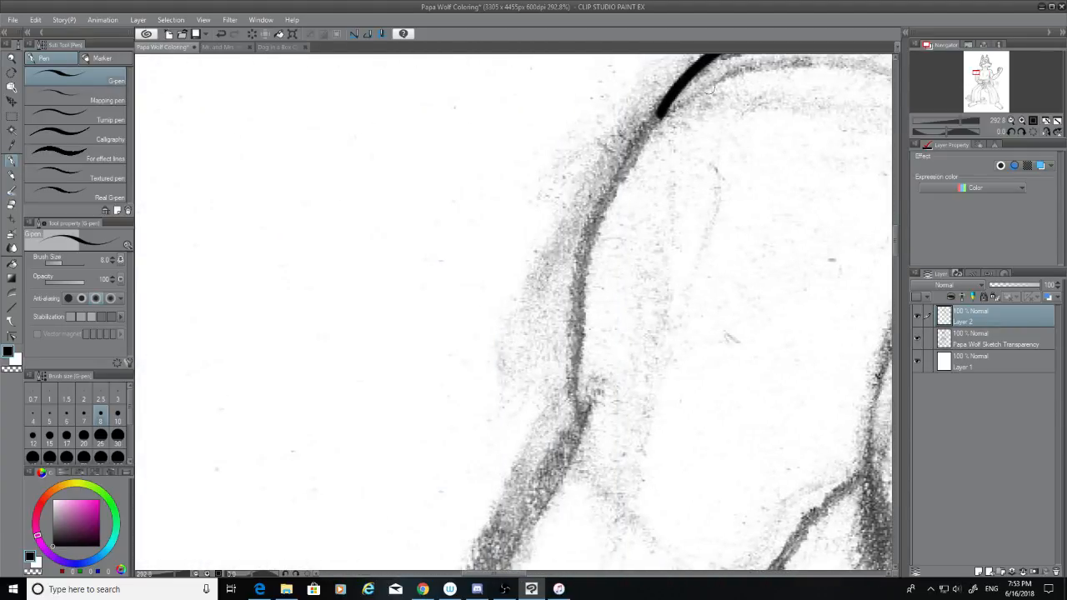
pyautogui.moveTo(672, 100)
pyautogui.mouseDown()
pyautogui.moveTo(620, 171)
pyautogui.moveTo(583, 379)
pyautogui.mouseUp()
pyautogui.hotkey('ctrl', 'z')
pyautogui.moveTo(671, 98); pyautogui.dragTo(595, 400)
pyautogui.hotkey('ctrl', 'z')
pyautogui.moveTo(677, 92)
pyautogui.mouseDown()
pyautogui.moveTo(607, 227)
pyautogui.moveTo(604, 413)
pyautogui.mouseUp()
pyautogui.hotkey('ctrl', 'z')
pyautogui.moveTo(667, 106); pyautogui.dragTo(581, 414)
pyautogui.hotkey('ctrl', 'z')
pyautogui.moveTo(672, 102); pyautogui.dragTo(577, 435)
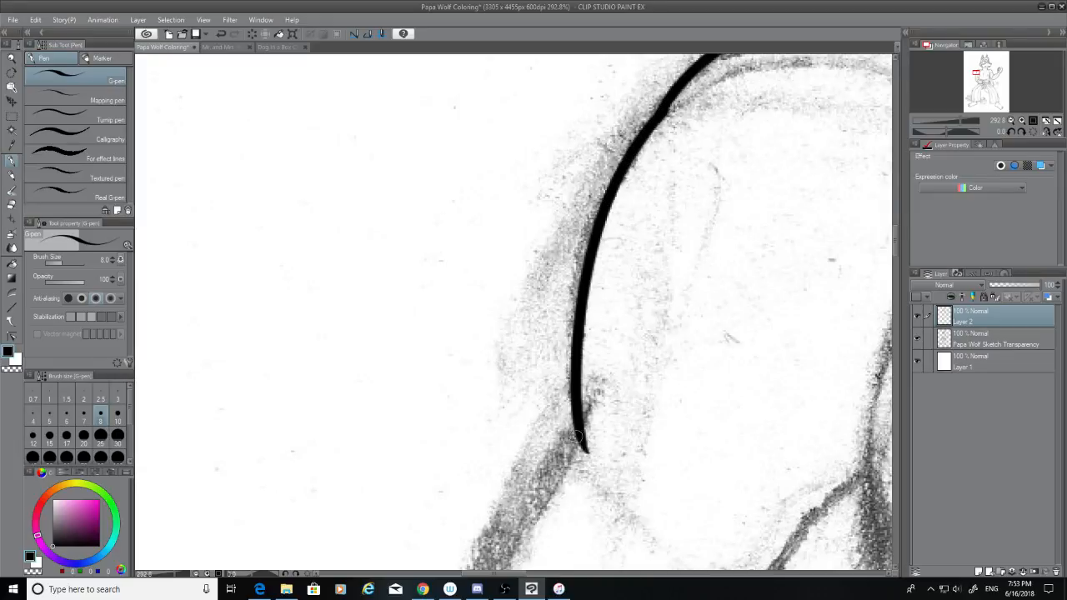
# Step: Smooth the join between the shoulder and upper arm lines with the sketch layer hidden, and show the sketch again
pyautogui.click(917, 340)
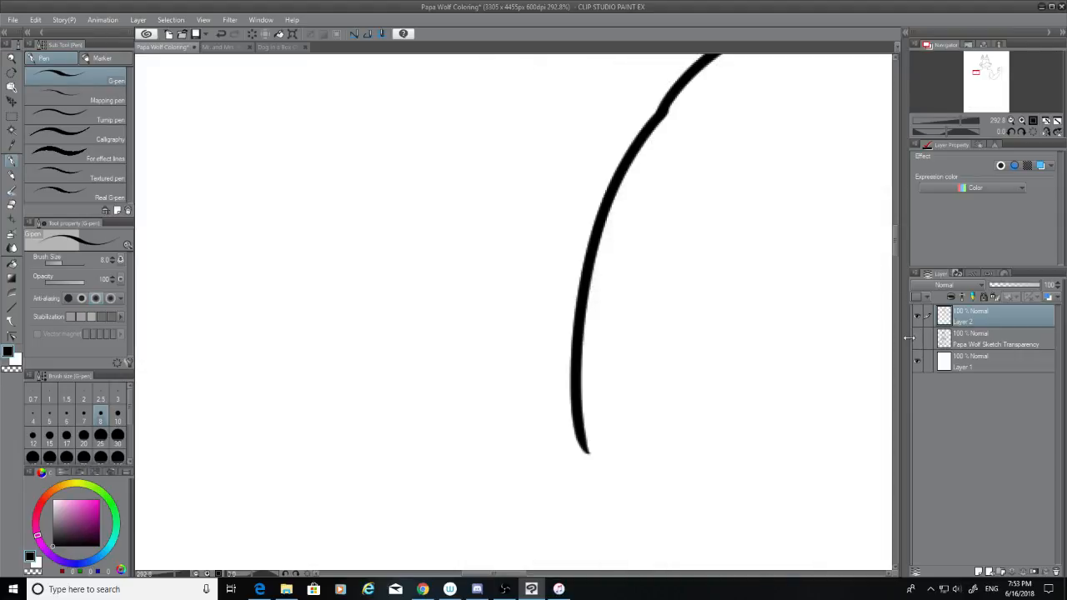
pyautogui.click(12, 205)
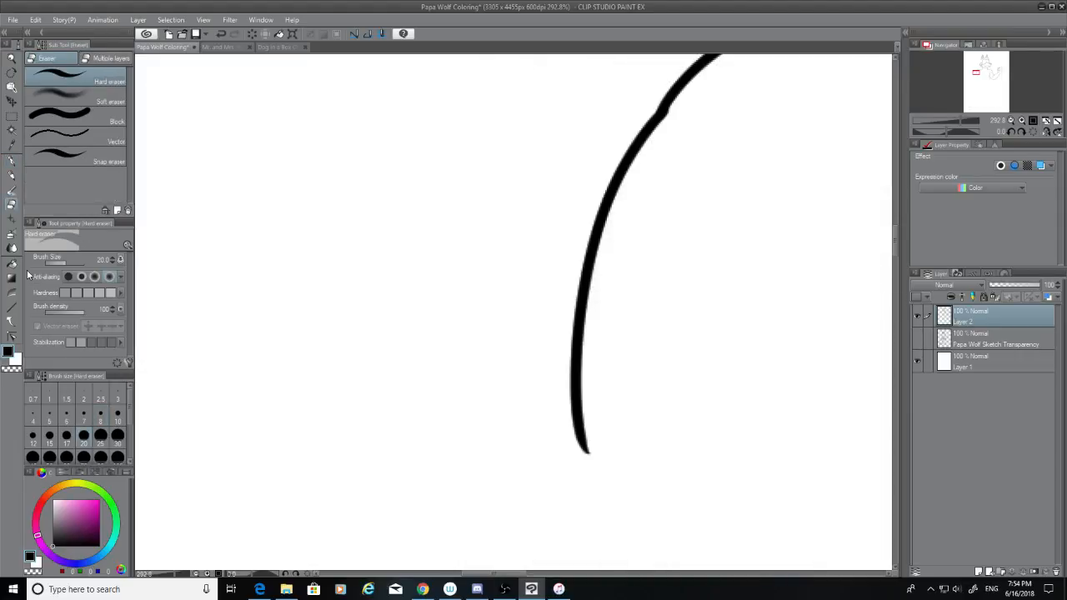
pyautogui.moveTo(685, 118)
pyautogui.mouseDown()
pyautogui.moveTo(676, 124)
pyautogui.moveTo(681, 112)
pyautogui.mouseUp()
pyautogui.click(11, 160)
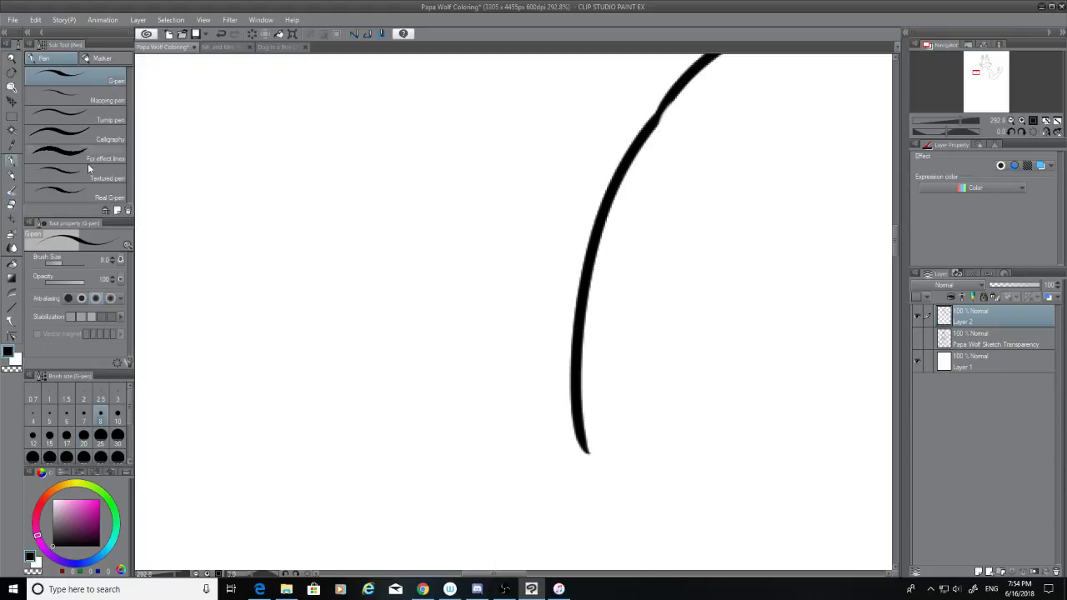
pyautogui.moveTo(673, 90); pyautogui.dragTo(635, 145)
pyautogui.hotkey('ctrl', 'z')
pyautogui.moveTo(674, 93); pyautogui.dragTo(639, 140)
pyautogui.hotkey('ctrl', 'z')
pyautogui.moveTo(672, 94); pyautogui.dragTo(633, 145)
pyautogui.hotkey('ctrl', 'z')
pyautogui.moveTo(678, 86); pyautogui.dragTo(628, 145)
pyautogui.hotkey('ctrl', 'z')
pyautogui.moveTo(673, 97); pyautogui.dragTo(634, 144)
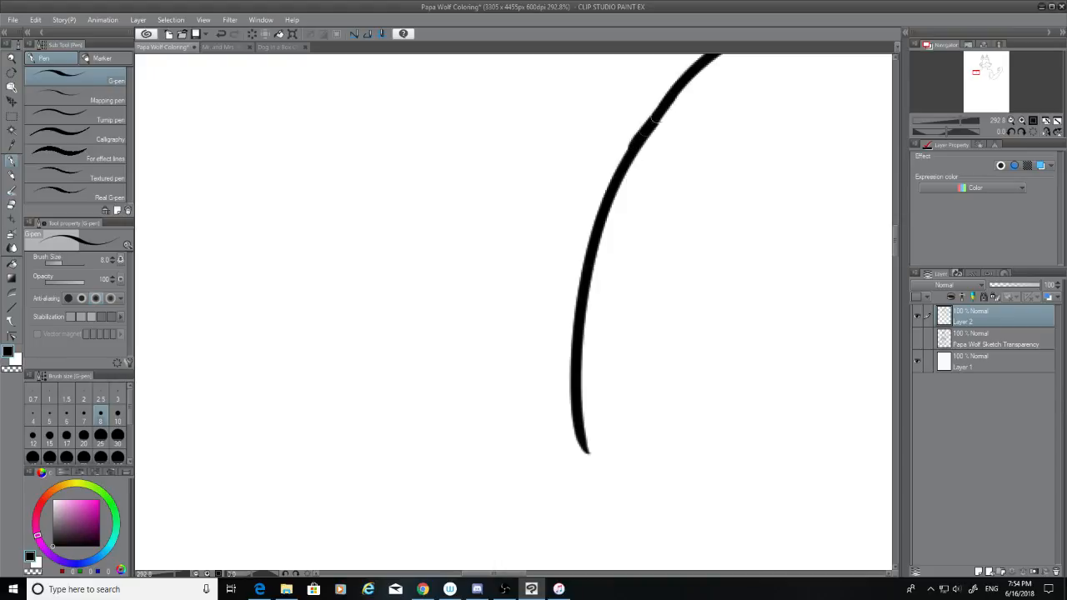
pyautogui.hotkey('ctrl', 'z')
pyautogui.moveTo(673, 91); pyautogui.dragTo(637, 140)
pyautogui.click(917, 337)
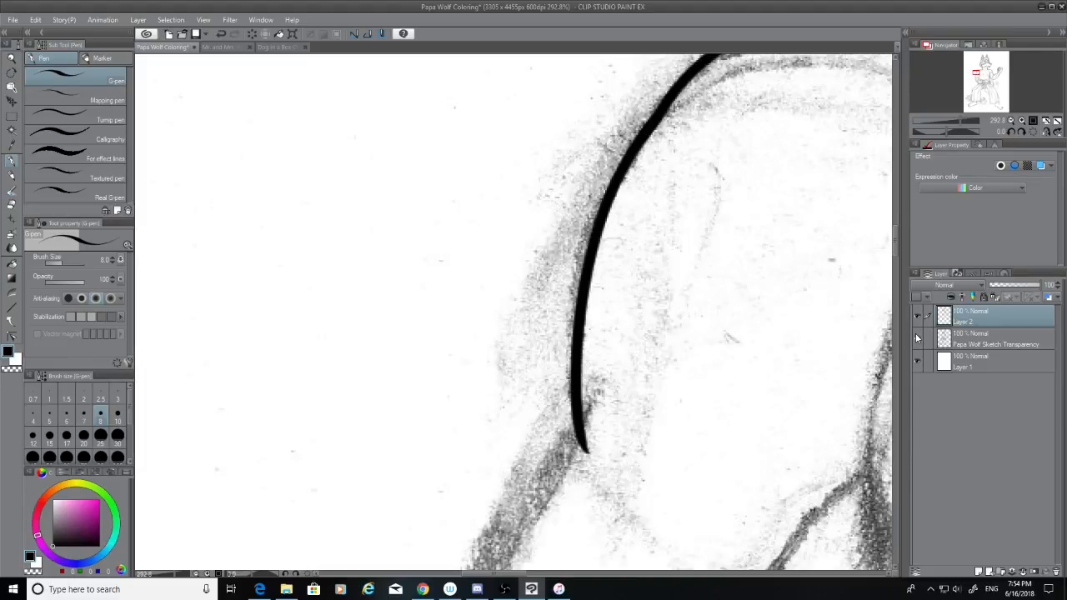
# Step: Trim the upper arm line's lower tip at the notch and ink the outer contour of the lower arm from there
pyautogui.click(12, 205)
pyautogui.moveTo(605, 457); pyautogui.dragTo(596, 425)
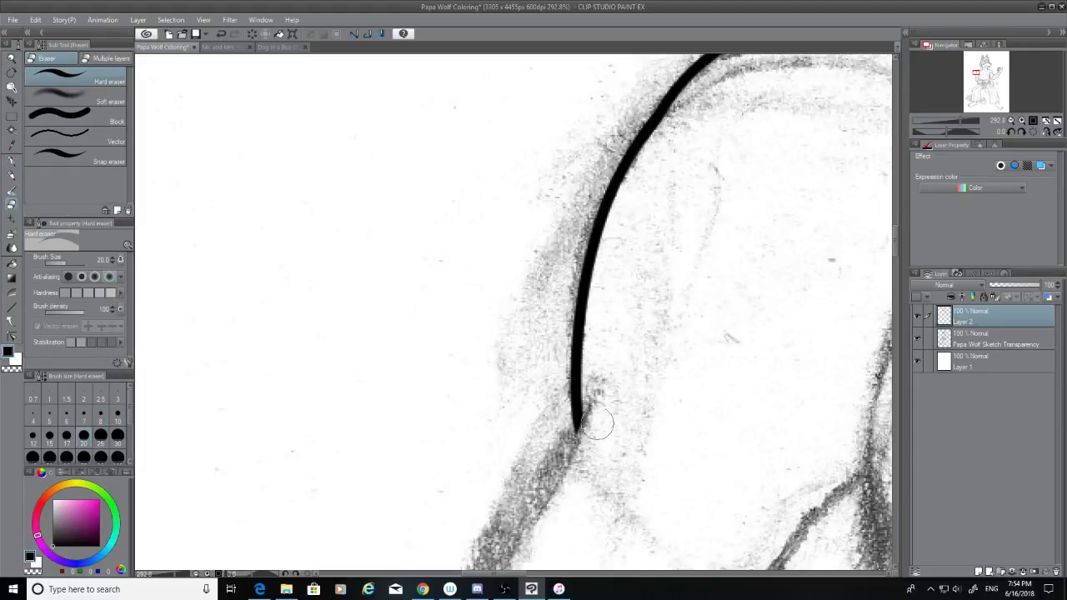
pyautogui.moveTo(896, 240); pyautogui.dragTo(896, 257)
pyautogui.press('p')
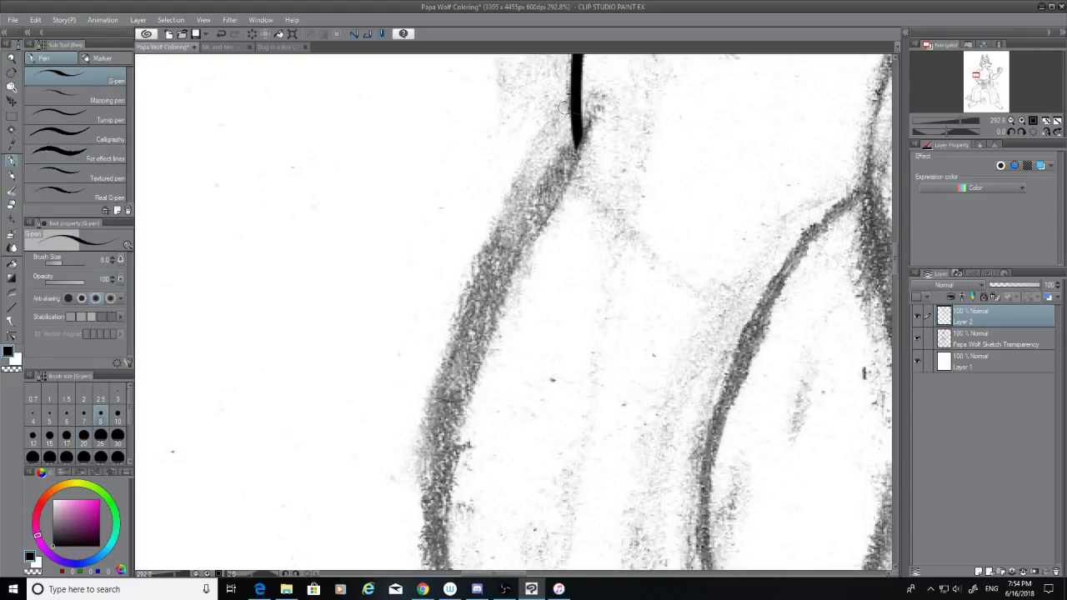
pyautogui.moveTo(578, 133); pyautogui.dragTo(416, 570)
pyautogui.hotkey('ctrl', 'z')
pyautogui.moveTo(579, 135)
pyautogui.mouseDown()
pyautogui.moveTo(489, 327)
pyautogui.moveTo(466, 570)
pyautogui.mouseUp()
pyautogui.hotkey('ctrl', 'z')
pyautogui.moveTo(581, 138)
pyautogui.mouseDown()
pyautogui.moveTo(454, 428)
pyautogui.moveTo(438, 565)
pyautogui.mouseUp()
pyautogui.hotkey('ctrl', 'z')
pyautogui.moveTo(580, 139)
pyautogui.mouseDown()
pyautogui.moveTo(546, 188)
pyautogui.moveTo(435, 569)
pyautogui.mouseUp()
pyautogui.hotkey('ctrl', 'z')
pyautogui.moveTo(581, 138); pyautogui.dragTo(425, 542)
# Step: Extend the lower arm's outer line down to the corner where it meets the curved cross line
pyautogui.moveTo(897, 260); pyautogui.dragTo(898, 274)
pyautogui.moveTo(433, 140); pyautogui.dragTo(445, 286)
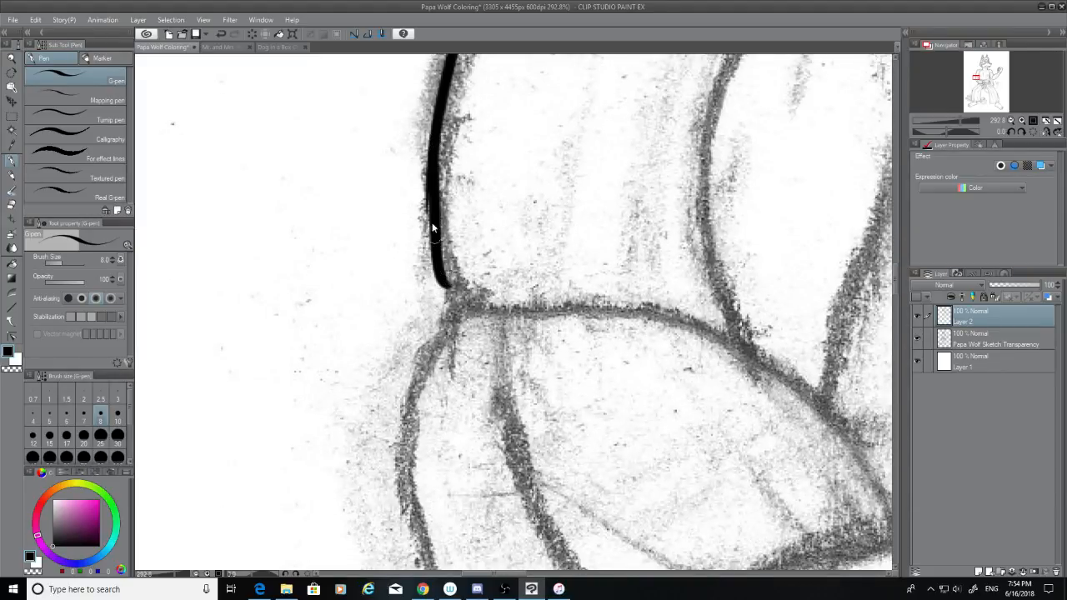
pyautogui.hotkey('ctrl', 'z')
pyautogui.moveTo(433, 152); pyautogui.dragTo(452, 295)
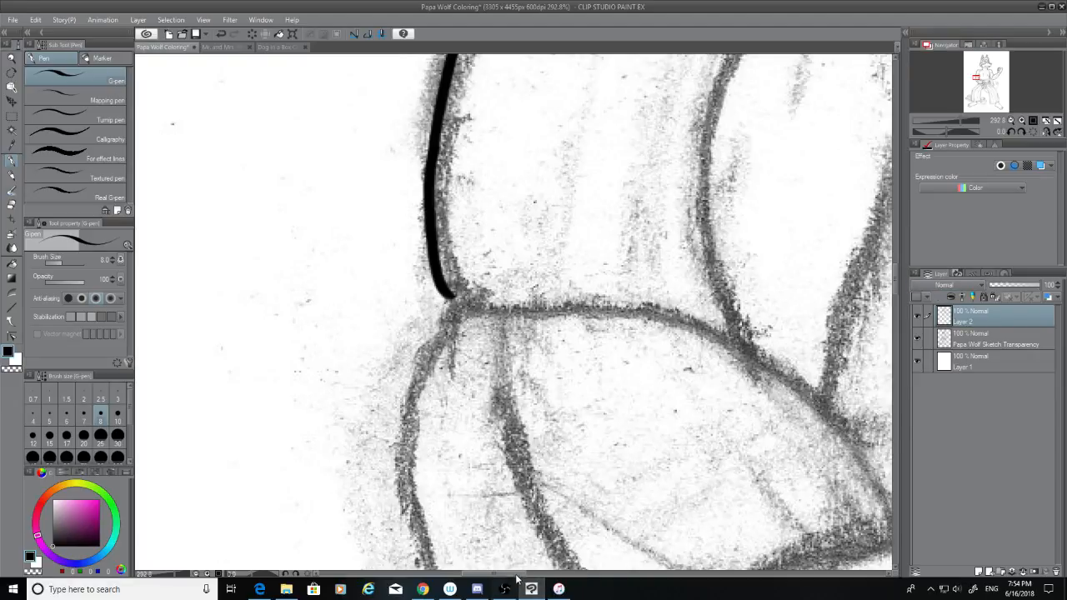
# Step: Ink the curved line on the arm's inner side down past the fork in the sketch and erase its excess lower end
pyautogui.moveTo(518, 573); pyautogui.dragTo(551, 573)
pyautogui.moveTo(893, 273); pyautogui.dragTo(895, 241)
pyautogui.moveTo(677, 123); pyautogui.dragTo(494, 500)
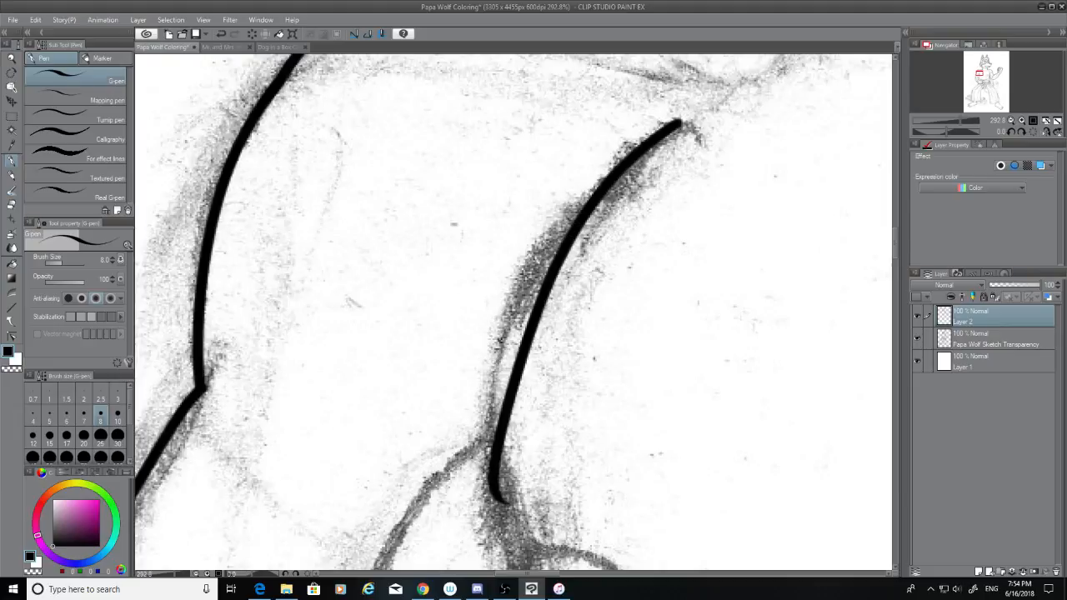
pyautogui.hotkey('ctrl', 'z')
pyautogui.moveTo(680, 125); pyautogui.dragTo(486, 485)
pyautogui.hotkey('ctrl', 'z')
pyautogui.moveTo(670, 125)
pyautogui.mouseDown()
pyautogui.moveTo(542, 257)
pyautogui.moveTo(510, 504)
pyautogui.mouseUp()
pyautogui.moveTo(896, 241); pyautogui.dragTo(893, 254)
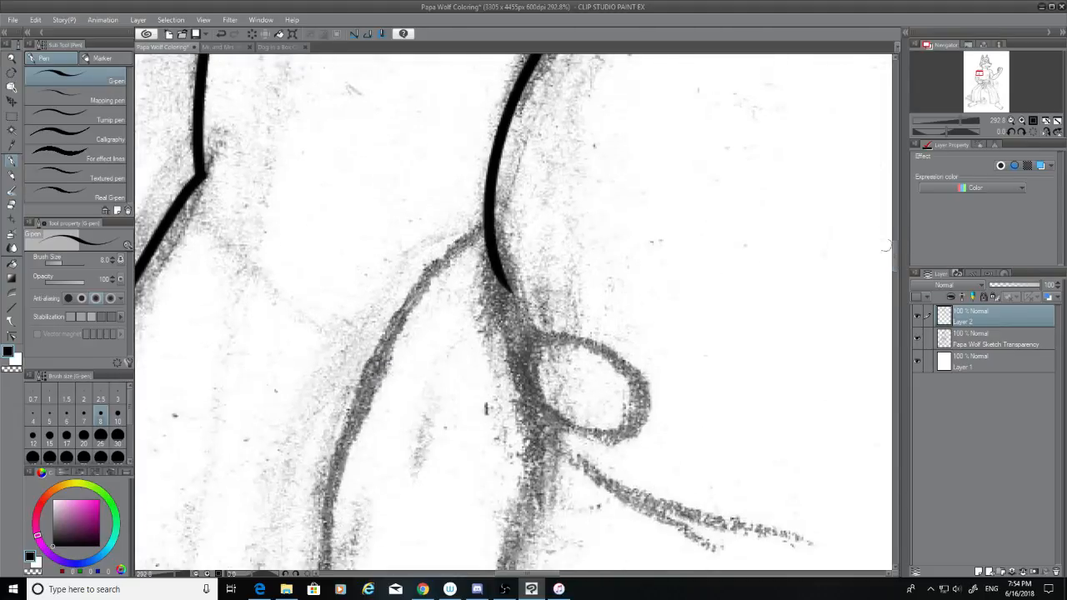
pyautogui.click(12, 204)
pyautogui.moveTo(511, 293)
pyautogui.mouseDown()
pyautogui.moveTo(503, 275)
pyautogui.moveTo(499, 283)
pyautogui.moveTo(521, 265)
pyautogui.mouseUp()
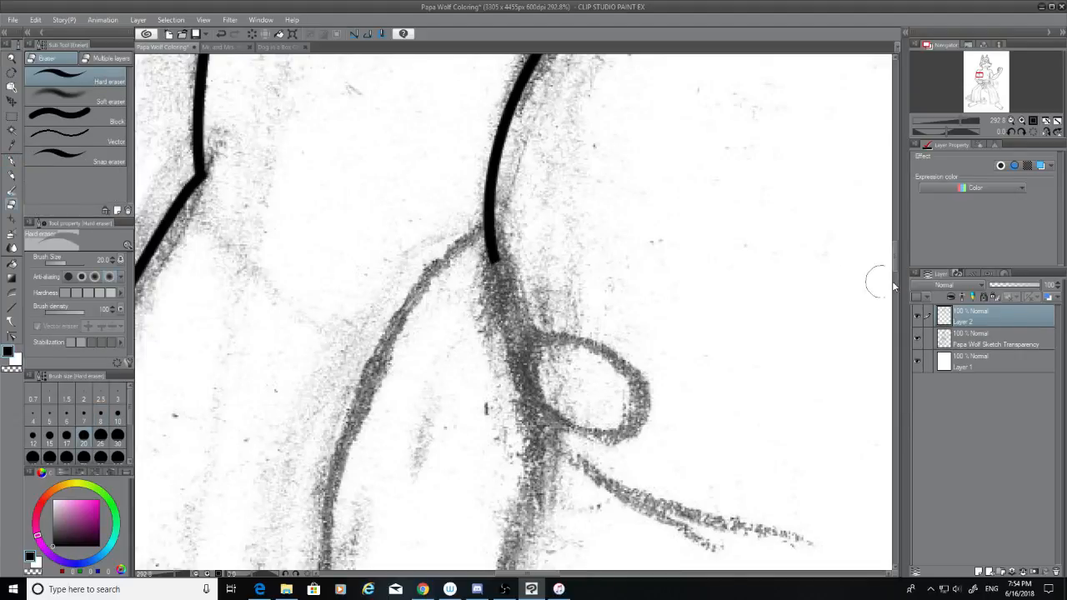
# Step: Continue the inner line from its trimmed end down along the small loop to the loop's lower edge
pyautogui.moveTo(895, 247); pyautogui.dragTo(880, 257)
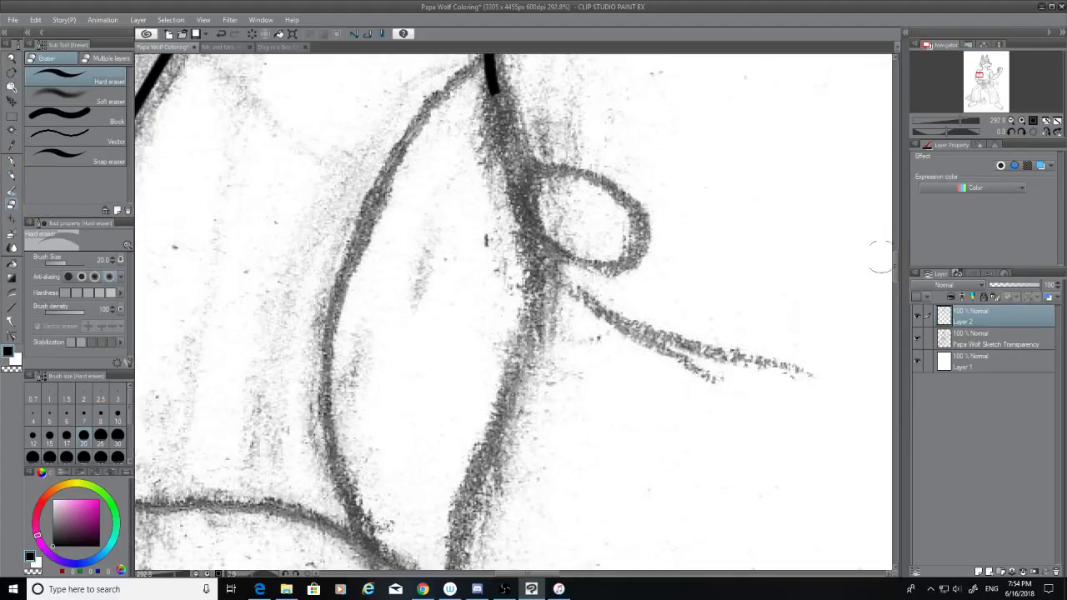
pyautogui.click(10, 160)
pyautogui.moveTo(490, 83); pyautogui.dragTo(542, 273)
pyautogui.hotkey('ctrl', 'z')
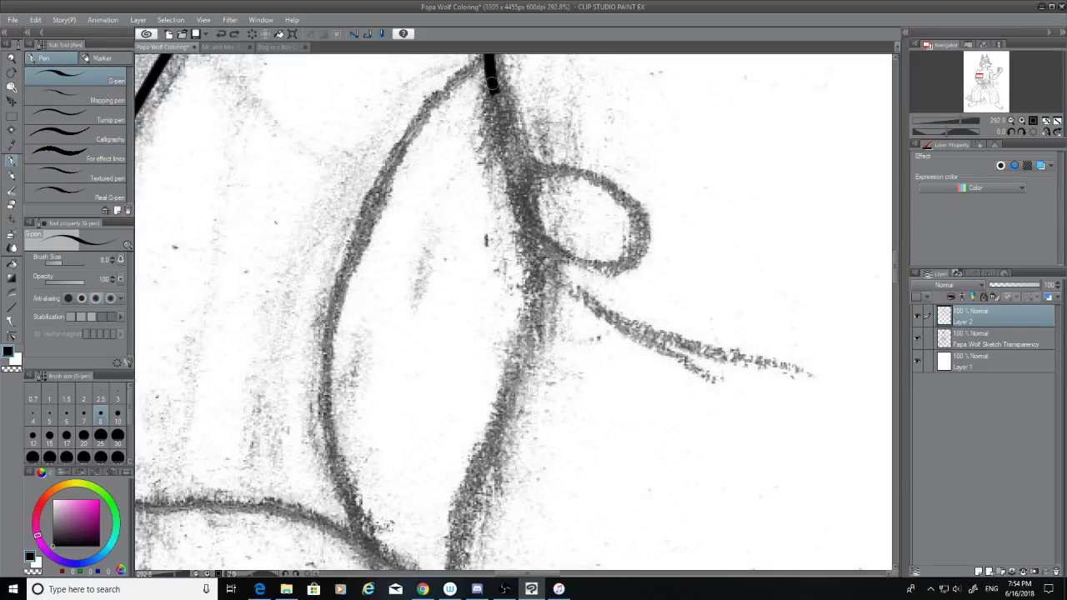
pyautogui.moveTo(490, 84); pyautogui.dragTo(548, 309)
pyautogui.hotkey('ctrl', 'z')
pyautogui.moveTo(490, 84); pyautogui.dragTo(546, 313)
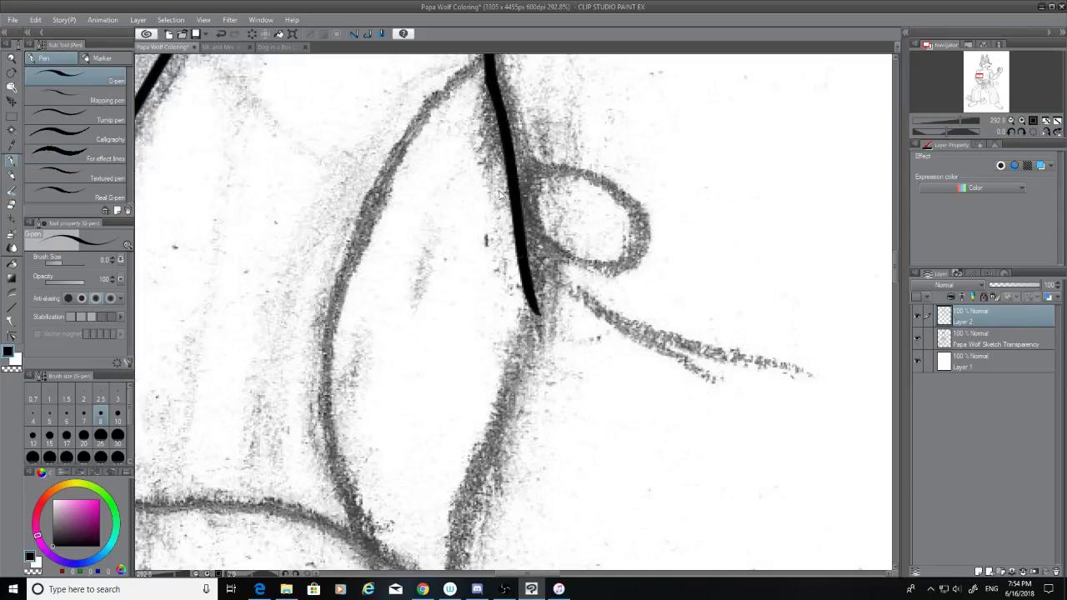
pyautogui.hotkey('ctrl', 'z')
pyautogui.moveTo(490, 83); pyautogui.dragTo(546, 258)
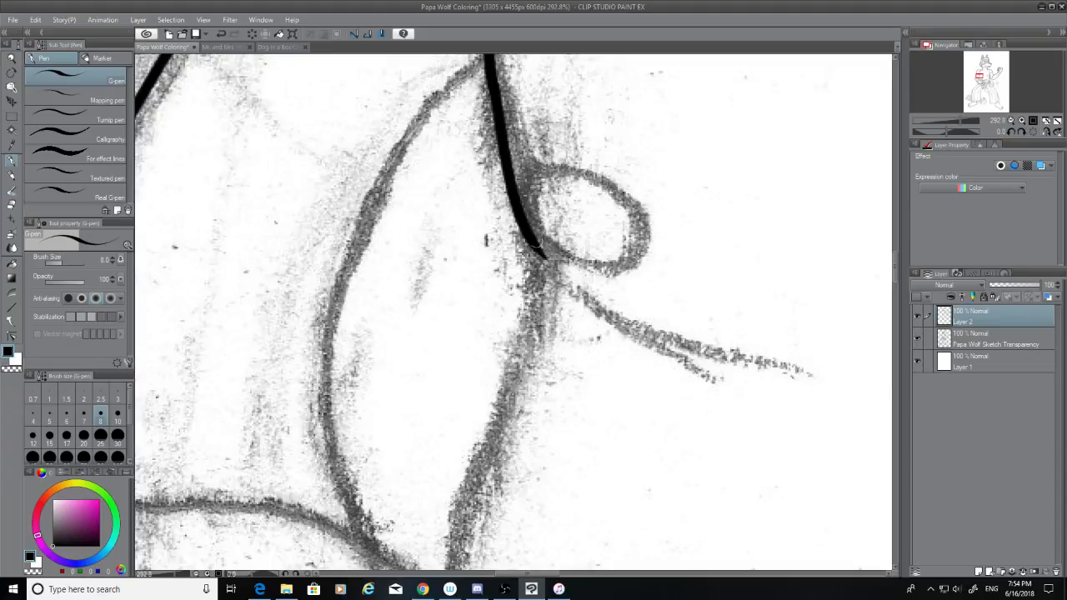
# Step: Redraw the end of the arm's inner line so it reaches just past the small loop's lower edge
pyautogui.hotkey('ctrl', 'z')
pyautogui.moveTo(490, 83); pyautogui.dragTo(557, 282)
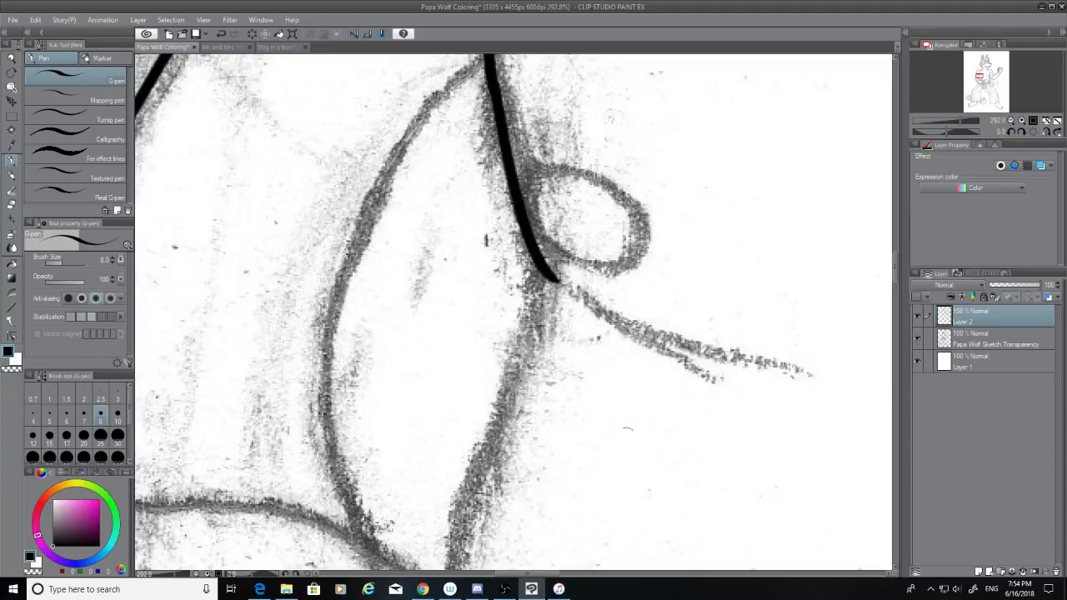
# Step: Try to ink the loose sketch line that branches outward from the inner line's end below the small loop
pyautogui.scroll(-5, 897, 266)
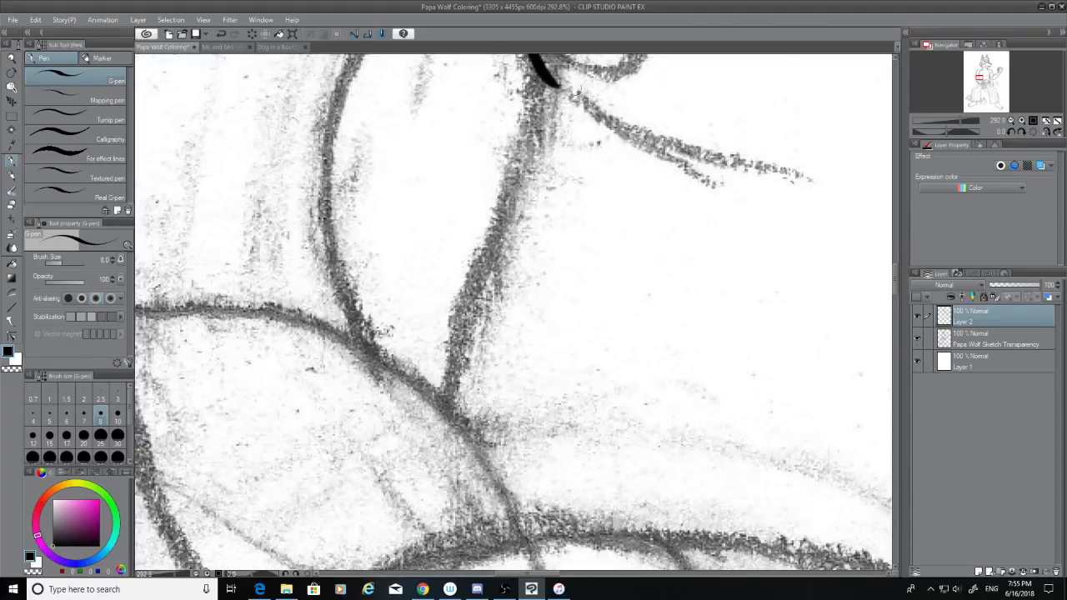
pyautogui.moveTo(543, 75); pyautogui.dragTo(774, 166)
pyautogui.hotkey('ctrl', 'z')
pyautogui.moveTo(541, 73); pyautogui.dragTo(775, 149)
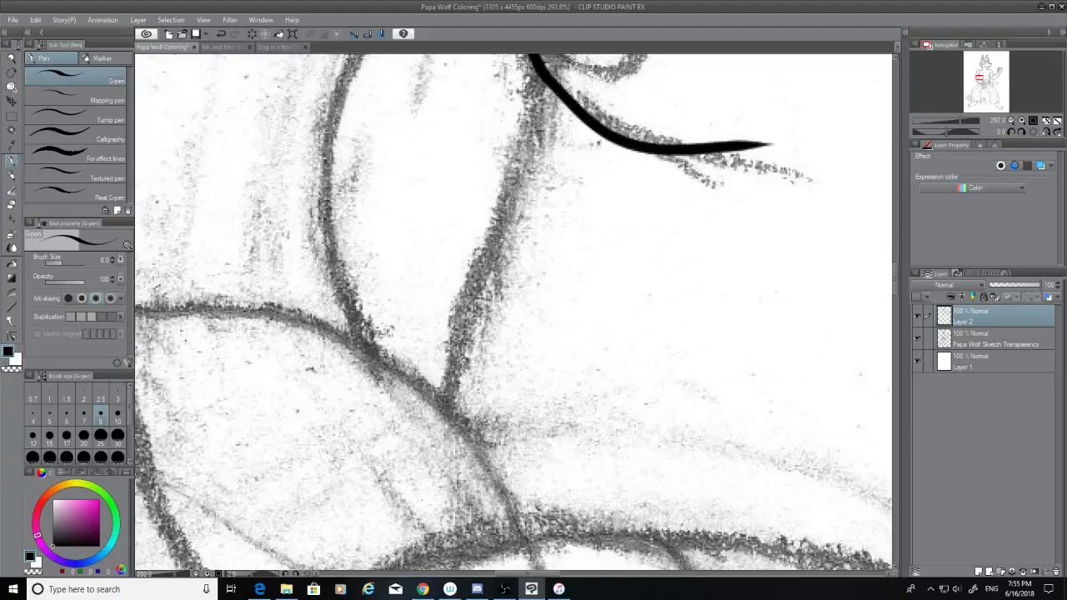
pyautogui.hotkey('ctrl', 'z')
pyautogui.moveTo(542, 72); pyautogui.dragTo(787, 179)
pyautogui.hotkey('ctrl', 'z')
pyautogui.moveTo(538, 63); pyautogui.dragTo(741, 155)
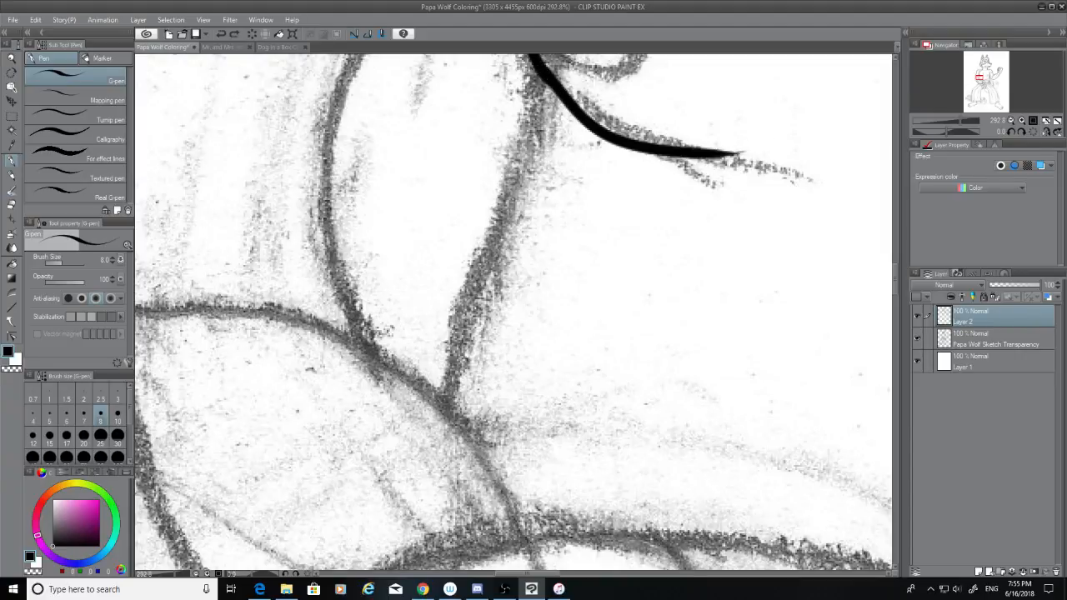
pyautogui.hotkey('ctrl', 'z')
pyautogui.moveTo(546, 79); pyautogui.dragTo(796, 175)
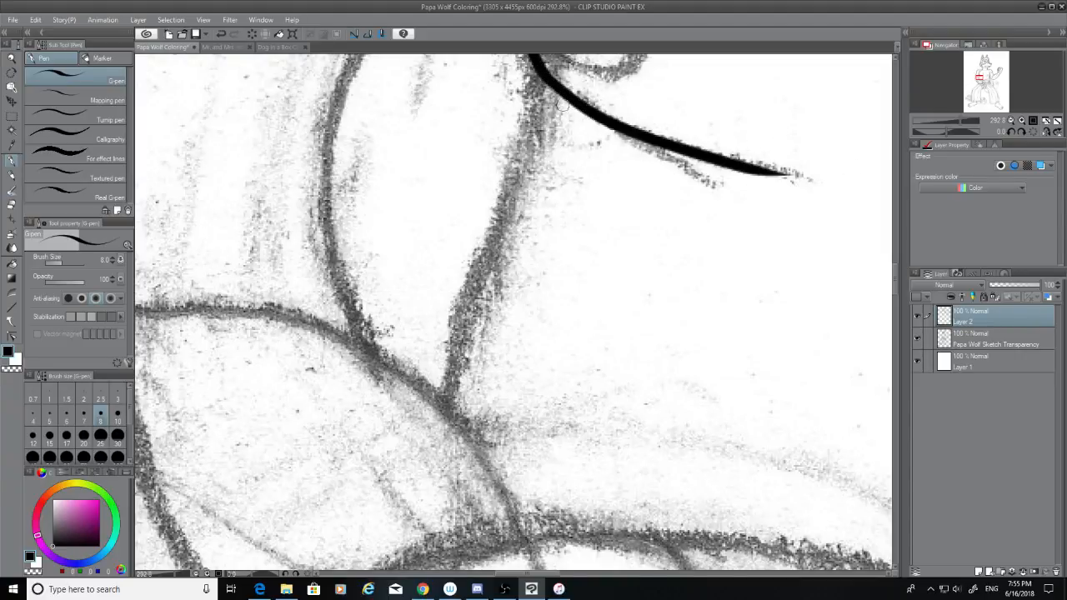
pyautogui.hotkey('ctrl', 'z')
# Step: Ink the forearm's inner line from the small loop down to the curved cross line at the wrist
pyautogui.moveTo(545, 73); pyautogui.dragTo(446, 383)
pyautogui.hotkey('ctrl', 'z')
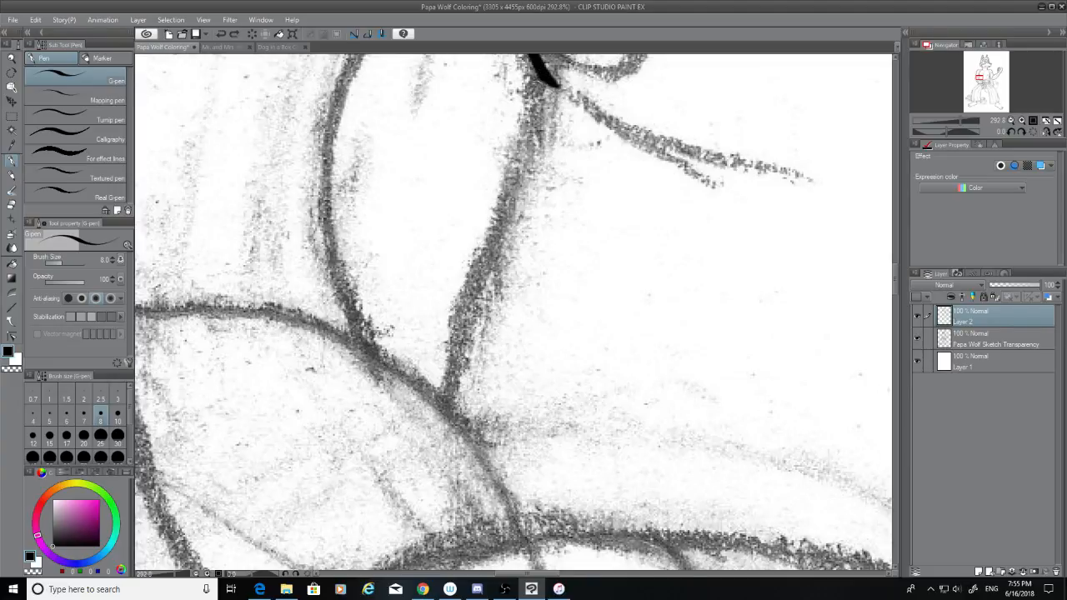
pyautogui.moveTo(546, 73); pyautogui.dragTo(453, 382)
pyautogui.hotkey('ctrl', 'z')
pyautogui.moveTo(545, 80); pyautogui.dragTo(431, 443)
pyautogui.hotkey('ctrl', 'z')
pyautogui.moveTo(546, 77); pyautogui.dragTo(454, 385)
pyautogui.hotkey('ctrl', 'z')
pyautogui.moveTo(546, 77); pyautogui.dragTo(442, 405)
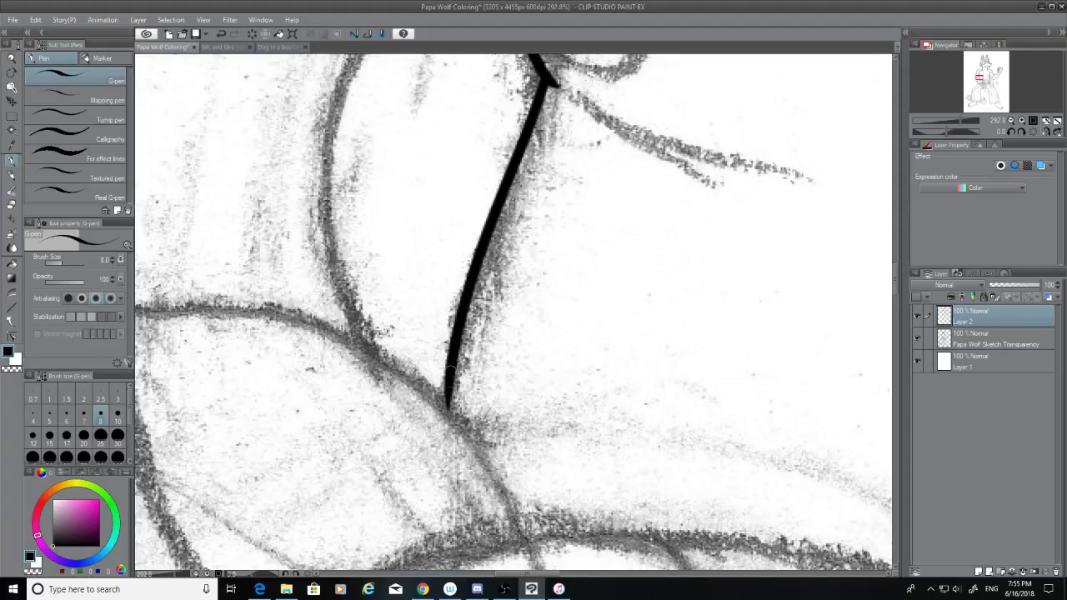
pyautogui.moveTo(450, 369); pyautogui.dragTo(450, 394)
# Step: Ink the lower part of the curved wrist line from the sketch fork down to the top edge of the thumb
pyautogui.moveTo(327, 320); pyautogui.dragTo(510, 530)
pyautogui.hotkey('ctrl', 'z')
pyautogui.moveTo(322, 316); pyautogui.dragTo(526, 549)
pyautogui.hotkey('ctrl', 'z')
pyautogui.moveTo(374, 348); pyautogui.dragTo(533, 542)
pyautogui.hotkey('ctrl', 'z')
pyautogui.hotkey('ctrl', 'z')
pyautogui.hotkey('ctrl', 'z')
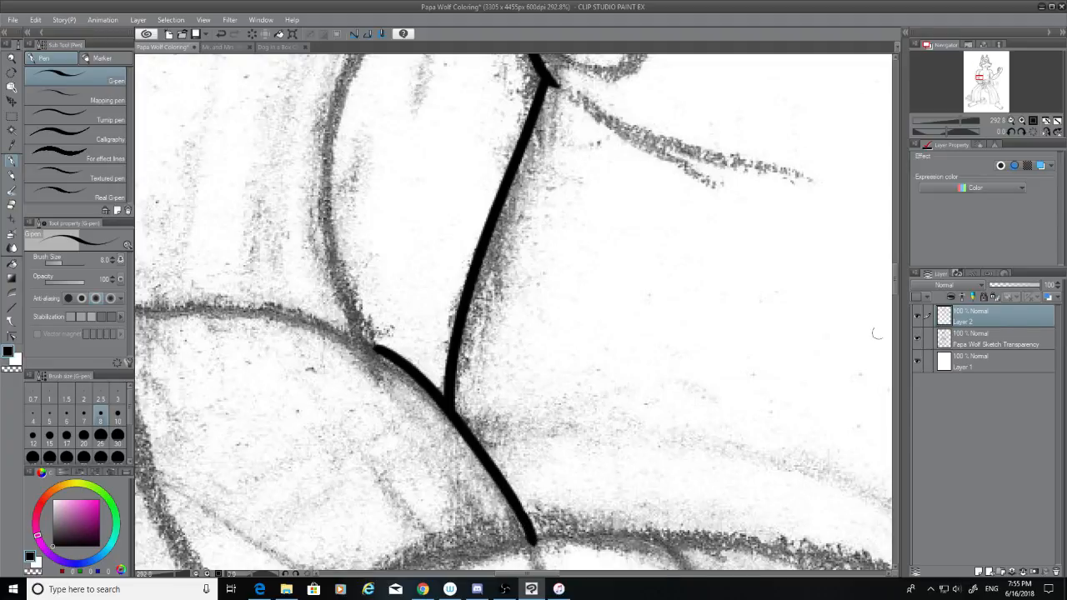
# Step: Ink the hand's outer contour from the wrist notch down along the sketch
pyautogui.moveTo(894, 288)
pyautogui.mouseDown()
pyautogui.moveTo(895, 253)
pyautogui.moveTo(899, 276)
pyautogui.mouseUp()
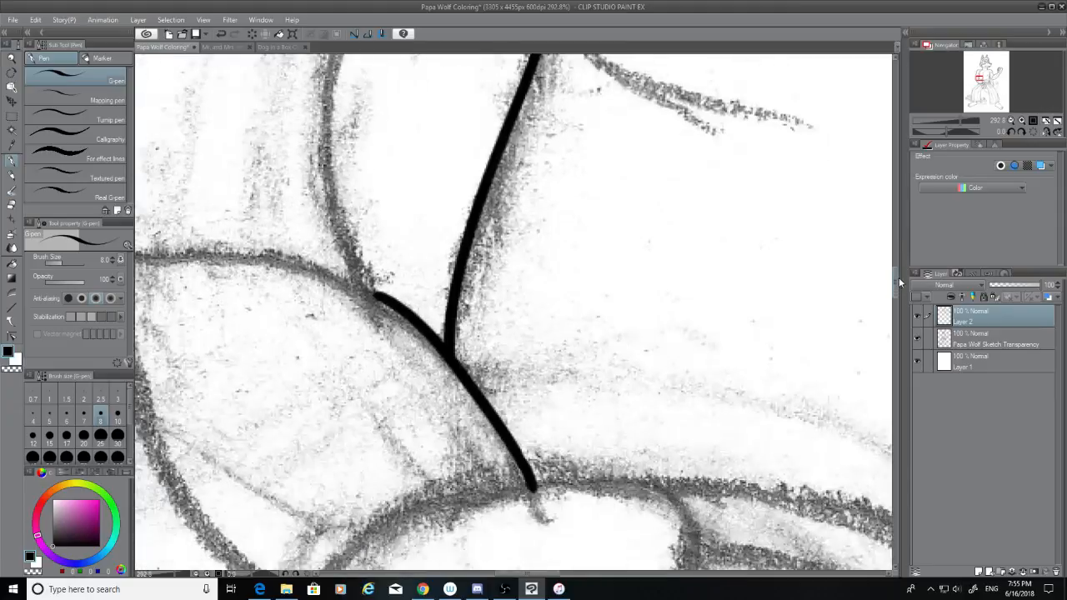
pyautogui.moveTo(530, 573); pyautogui.dragTo(497, 573)
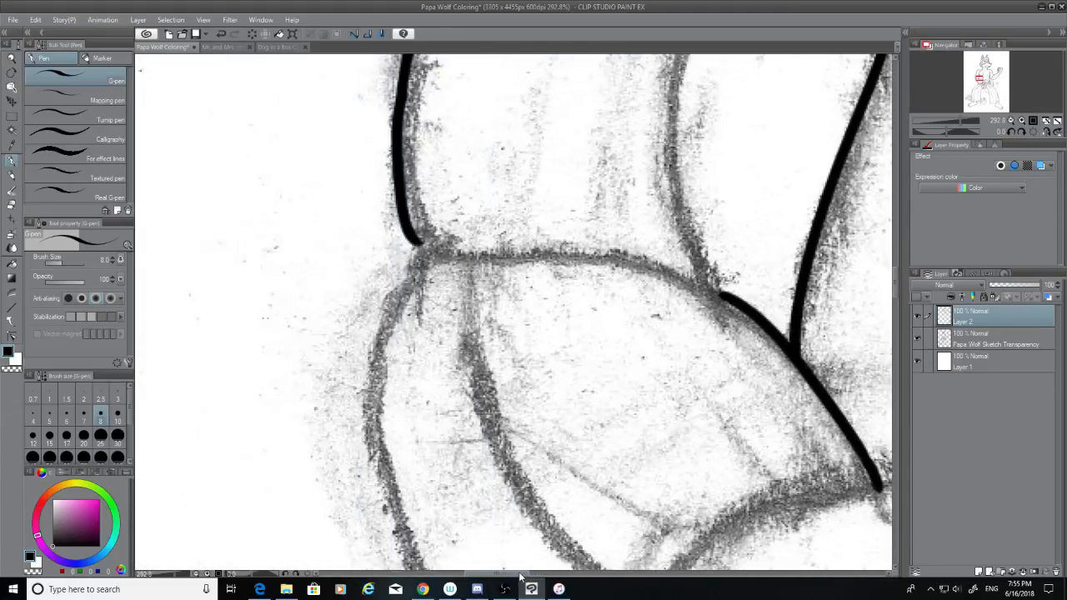
pyautogui.moveTo(418, 242); pyautogui.dragTo(396, 573)
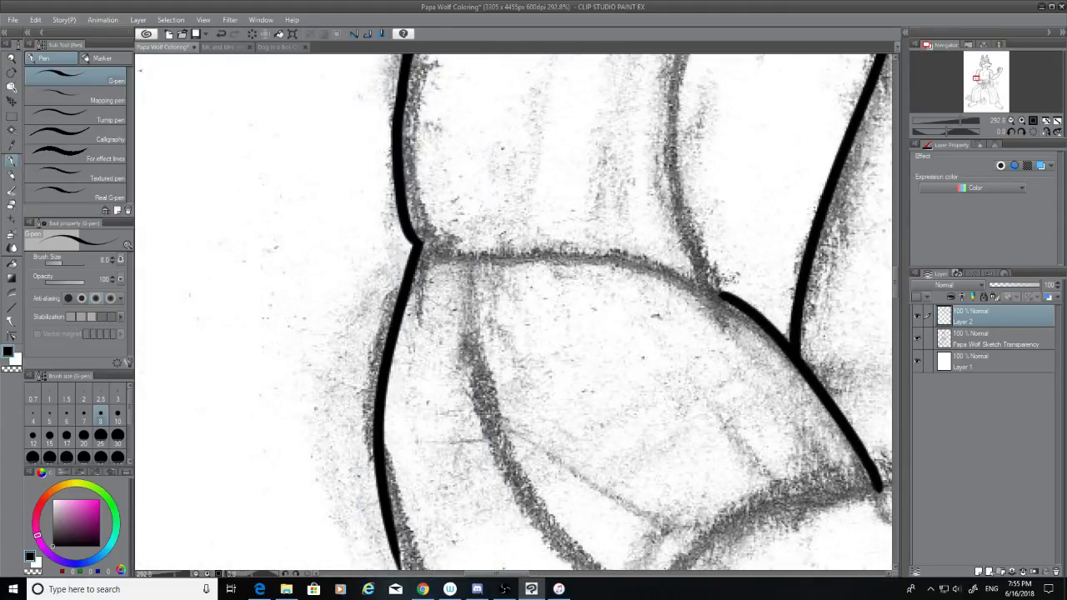
# Step: Extend the curved wrist line from its upper end back toward the outer wrist notch
pyautogui.moveTo(475, 252)
pyautogui.mouseDown()
pyautogui.moveTo(766, 329)
pyautogui.moveTo(531, 246)
pyautogui.moveTo(488, 250)
pyautogui.mouseUp()
pyautogui.hotkey('ctrl', 'z')
pyautogui.hotkey('ctrl', 'z')
pyautogui.moveTo(731, 305)
pyautogui.mouseDown()
pyautogui.moveTo(565, 247)
pyautogui.moveTo(490, 253)
pyautogui.mouseUp()
pyautogui.hotkey('ctrl', 'z')
pyautogui.moveTo(744, 305); pyautogui.dragTo(490, 253)
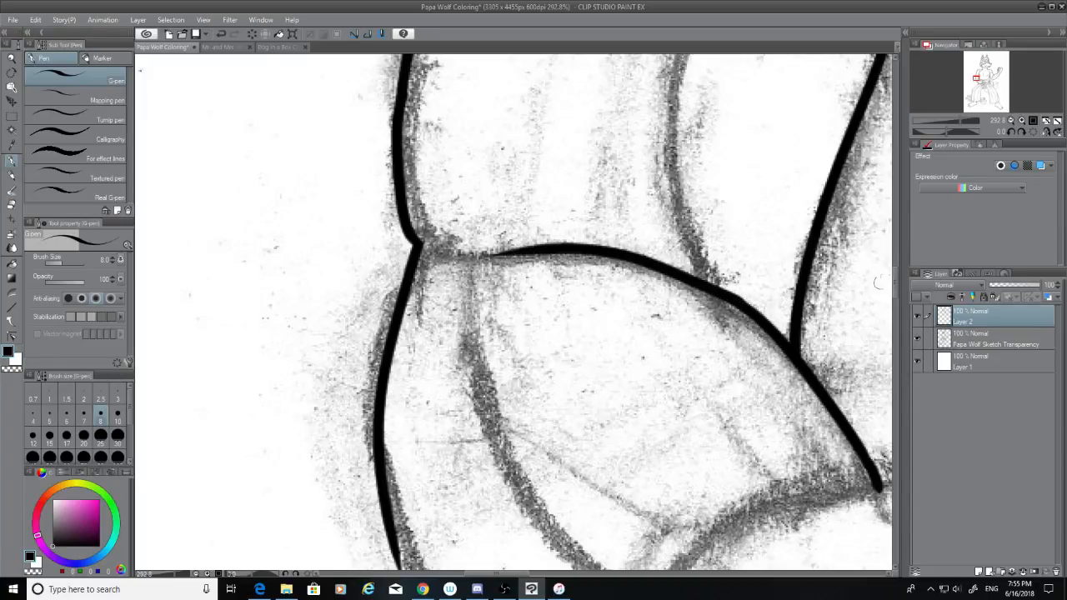
# Step: Trim the outer contour's thin lower tip and continue the contour down to the base of the thumb curve
pyautogui.scroll(-5, 888, 283)
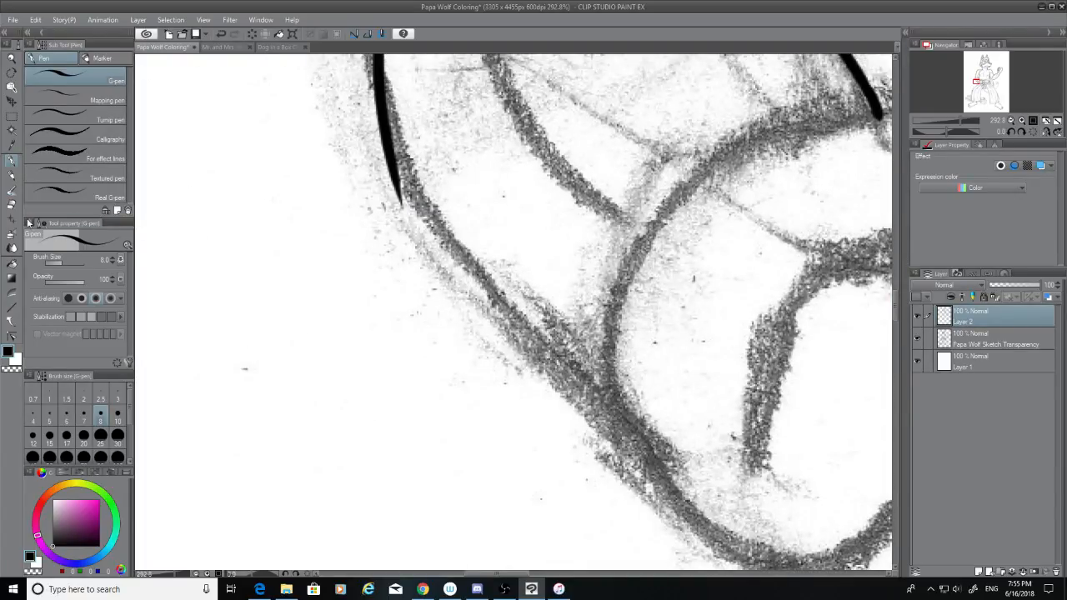
pyautogui.press('e')
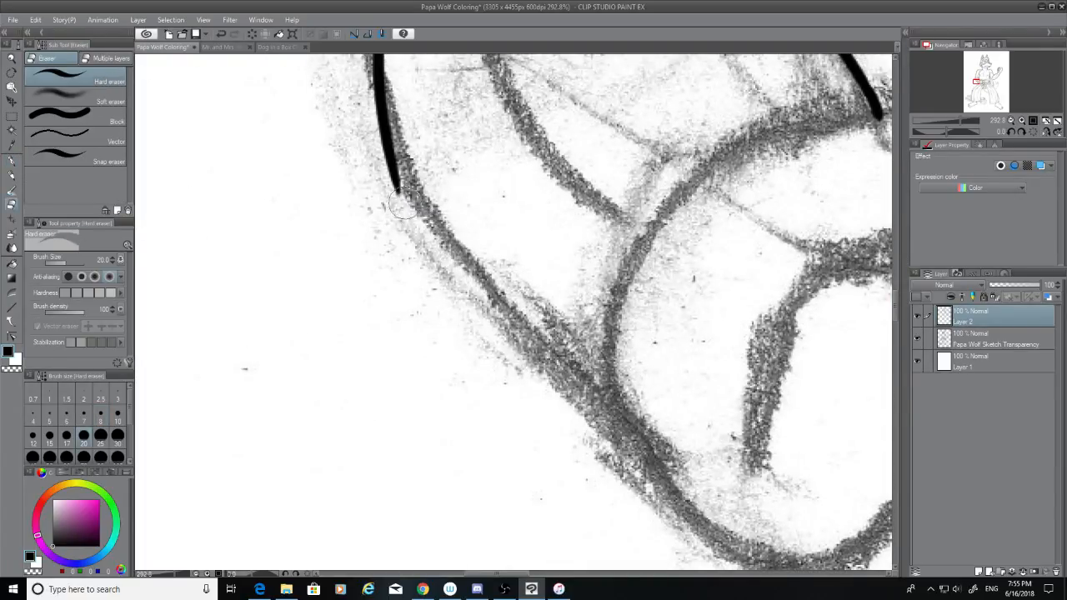
pyautogui.moveTo(403, 204); pyautogui.dragTo(379, 134)
pyautogui.press('p')
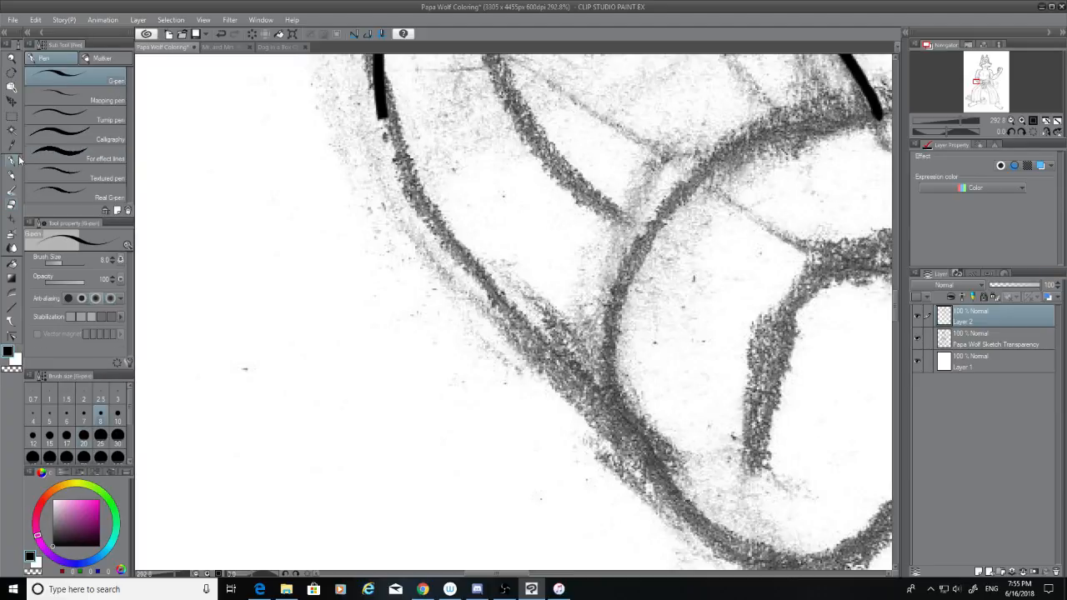
pyautogui.moveTo(382, 109); pyautogui.dragTo(623, 413)
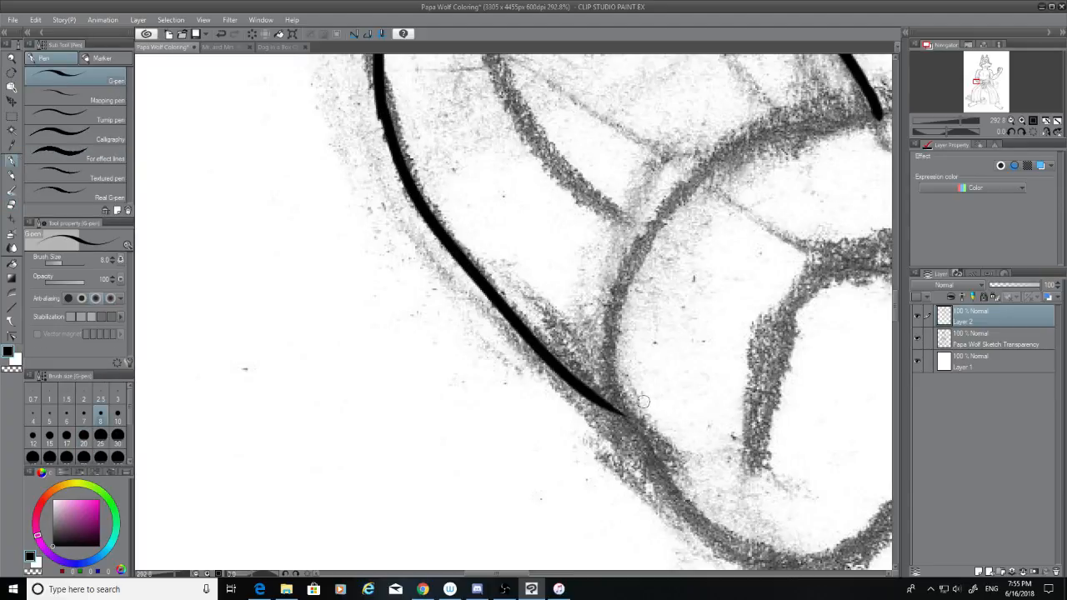
# Step: Hide the sketch layer to smooth the join in the outer contour, show it again, and trim the contour's pointed end
pyautogui.press('e')
pyautogui.click(917, 338)
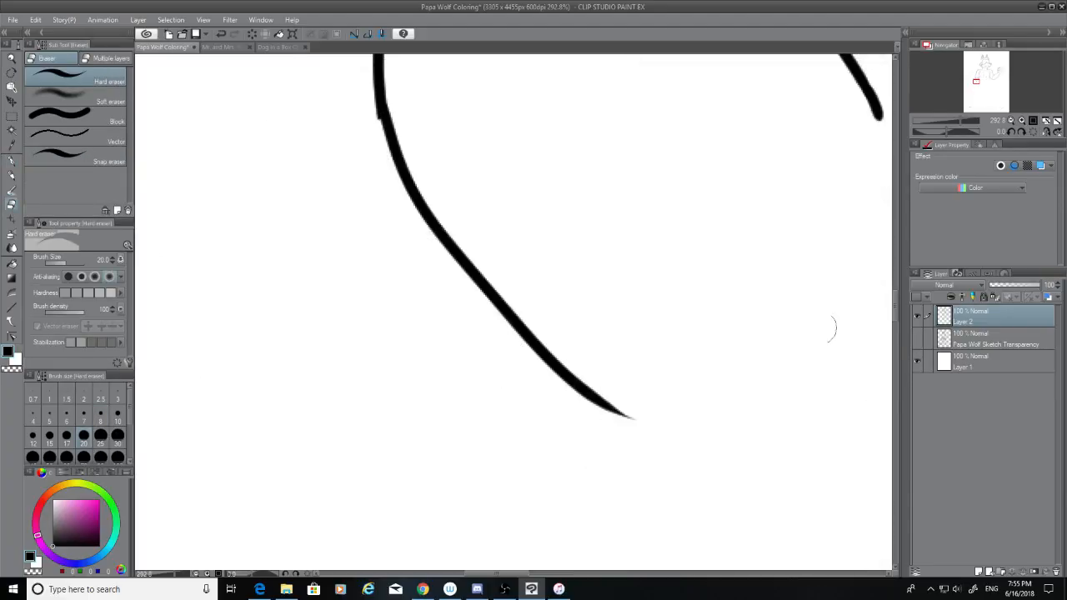
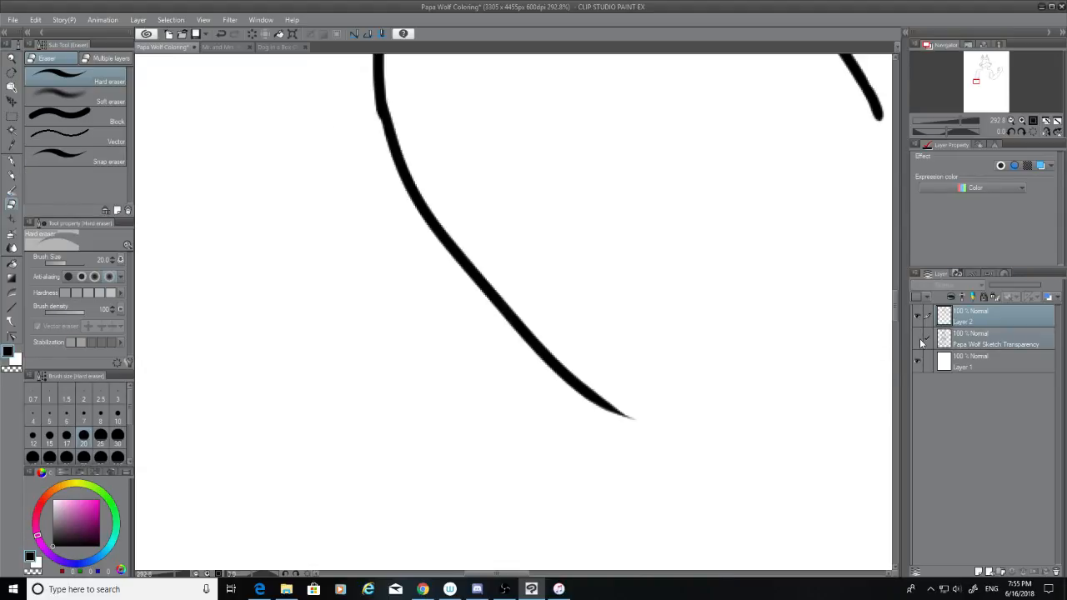
pyautogui.click(918, 338)
pyautogui.moveTo(621, 413); pyautogui.dragTo(625, 425)
pyautogui.click(12, 163)
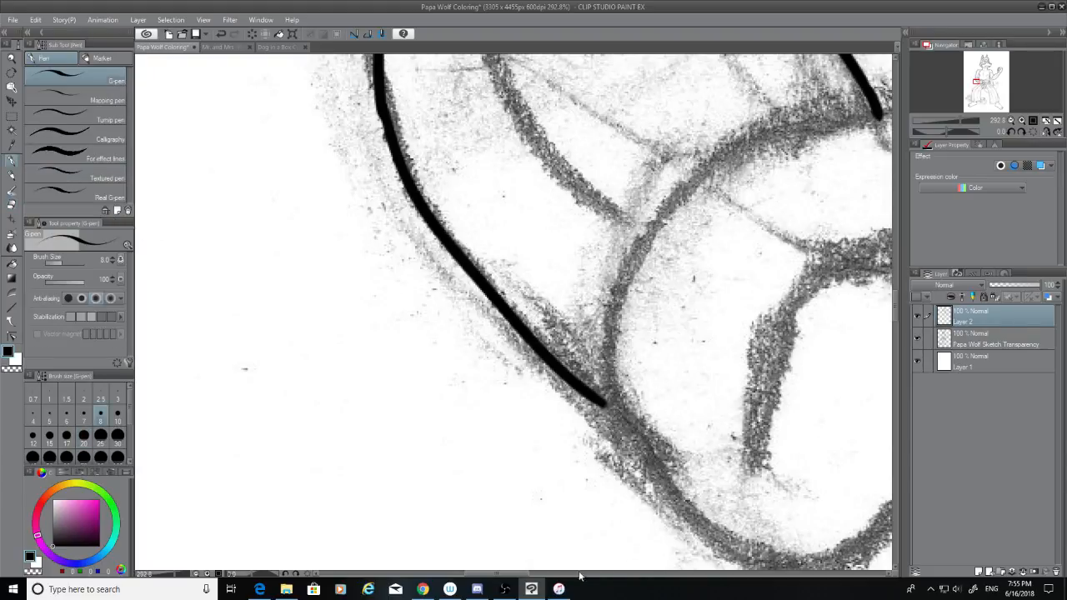
# Step: Ink the thumb's outer arc from the end of the hand's outer contour up toward the wrist line
pyautogui.moveTo(506, 573); pyautogui.dragTo(533, 573)
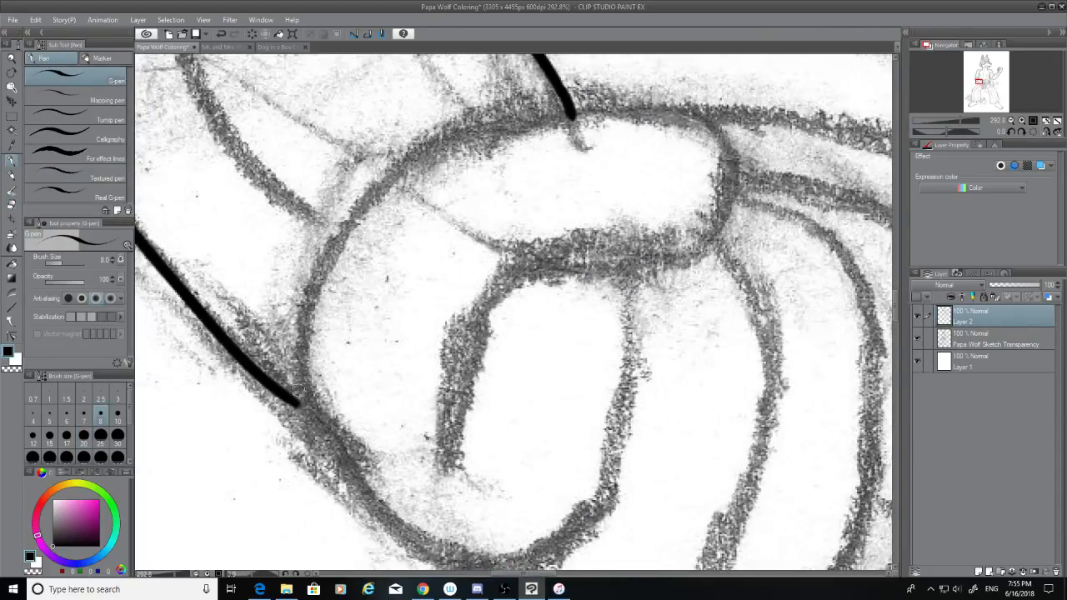
pyautogui.moveTo(299, 402); pyautogui.dragTo(454, 114)
pyautogui.hotkey('ctrl', 'z')
pyautogui.moveTo(298, 402); pyautogui.dragTo(520, 108)
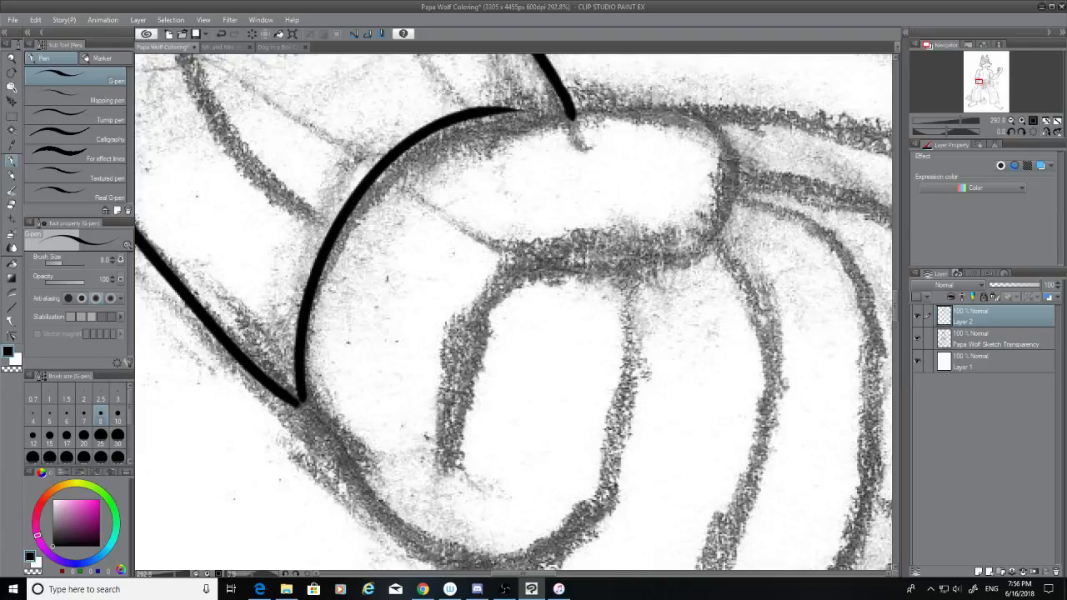
pyautogui.hotkey('ctrl', 'z')
pyautogui.moveTo(299, 402)
pyautogui.mouseDown()
pyautogui.moveTo(295, 340)
pyautogui.moveTo(508, 105)
pyautogui.mouseUp()
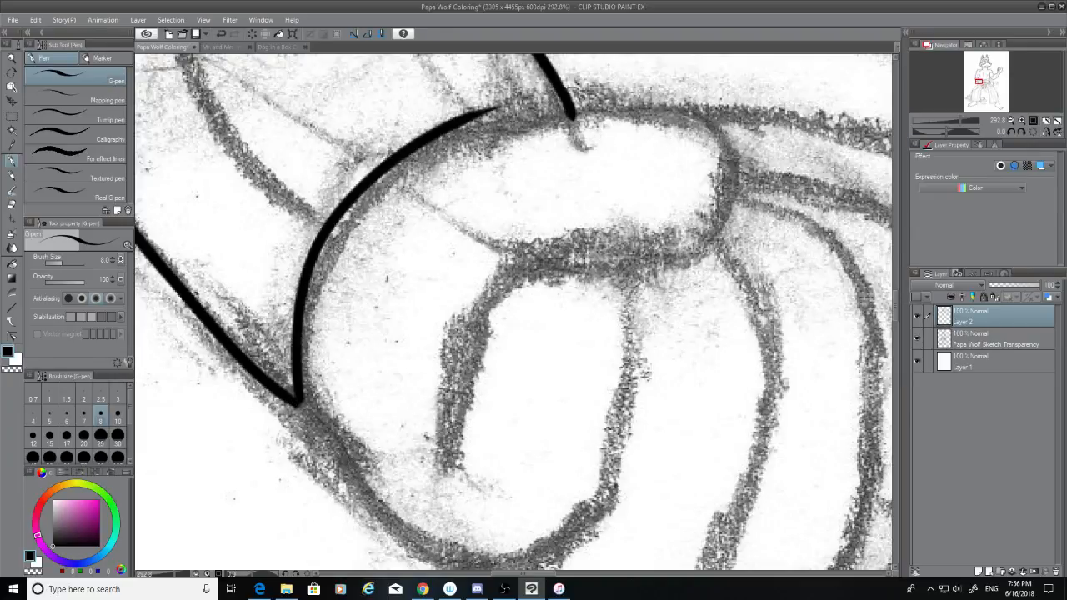
pyautogui.hotkey('ctrl', 'z')
pyautogui.moveTo(298, 402)
pyautogui.mouseDown()
pyautogui.moveTo(301, 371)
pyautogui.moveTo(523, 108)
pyautogui.moveTo(461, 125)
pyautogui.mouseUp()
# Step: Erase the wrist line's excess lower end and extend the thumb's top edge past it to the thumb tip
pyautogui.click(11, 204)
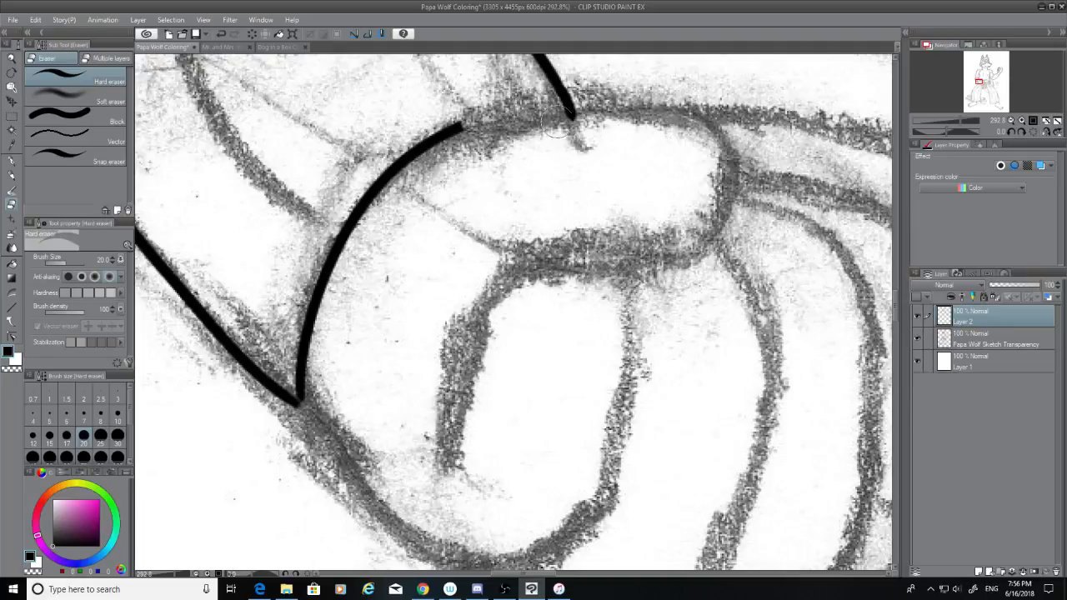
pyautogui.moveTo(558, 123); pyautogui.dragTo(583, 121)
pyautogui.click(11, 160)
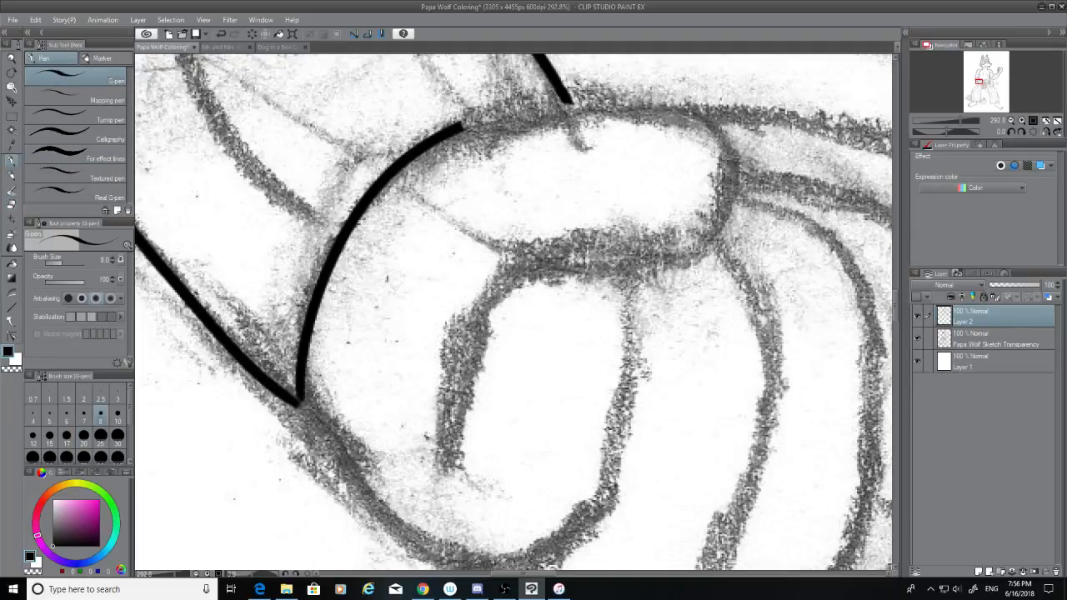
pyautogui.moveTo(460, 125); pyautogui.dragTo(650, 115)
pyautogui.hotkey('ctrl', 'z')
pyautogui.moveTo(461, 127)
pyautogui.mouseDown()
pyautogui.moveTo(640, 119)
pyautogui.moveTo(715, 126)
pyautogui.mouseUp()
pyautogui.hotkey('ctrl', 'z')
pyautogui.moveTo(455, 125)
pyautogui.mouseDown()
pyautogui.moveTo(532, 110)
pyautogui.moveTo(720, 121)
pyautogui.mouseUp()
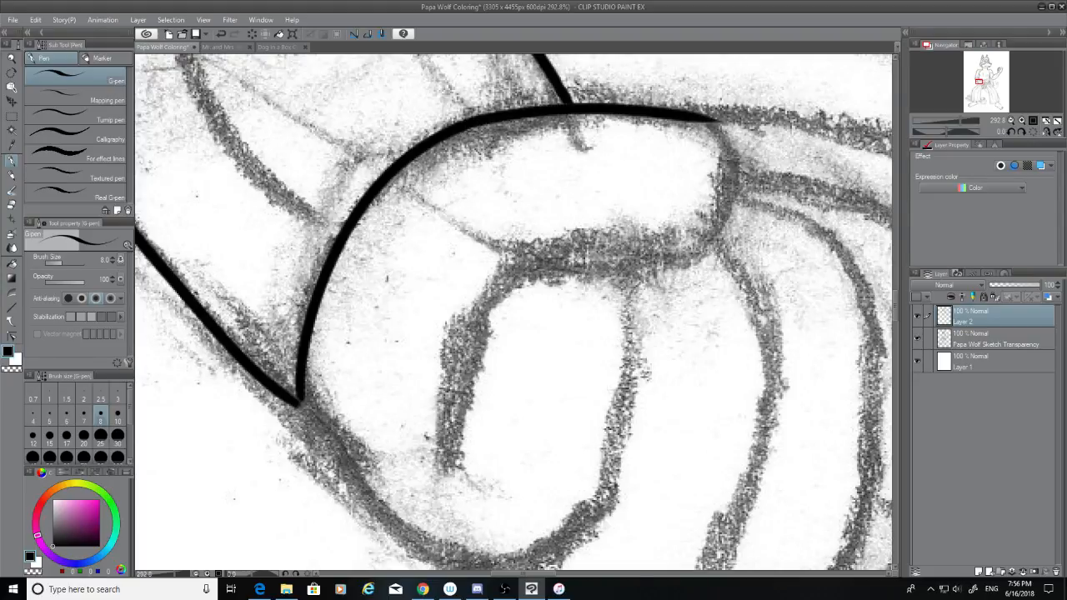
pyautogui.moveTo(563, 101); pyautogui.dragTo(573, 107)
pyautogui.hotkey('ctrl', 'z')
# Step: Trim the end of the thumb's top edge and ink the rounded thumb tip from there
pyautogui.click(13, 205)
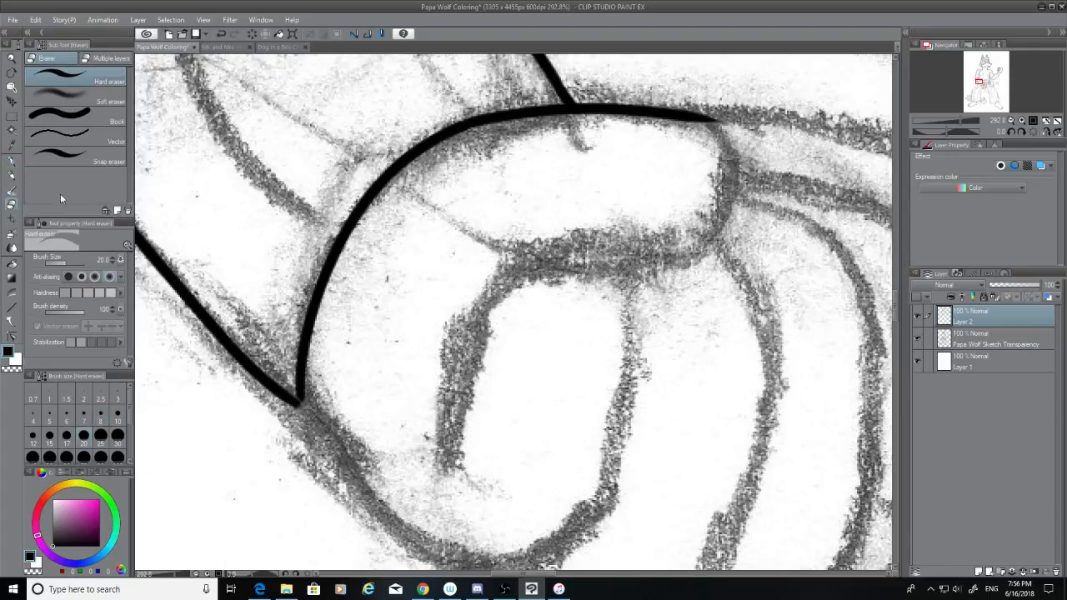
pyautogui.moveTo(737, 140); pyautogui.dragTo(703, 118)
pyautogui.click(12, 161)
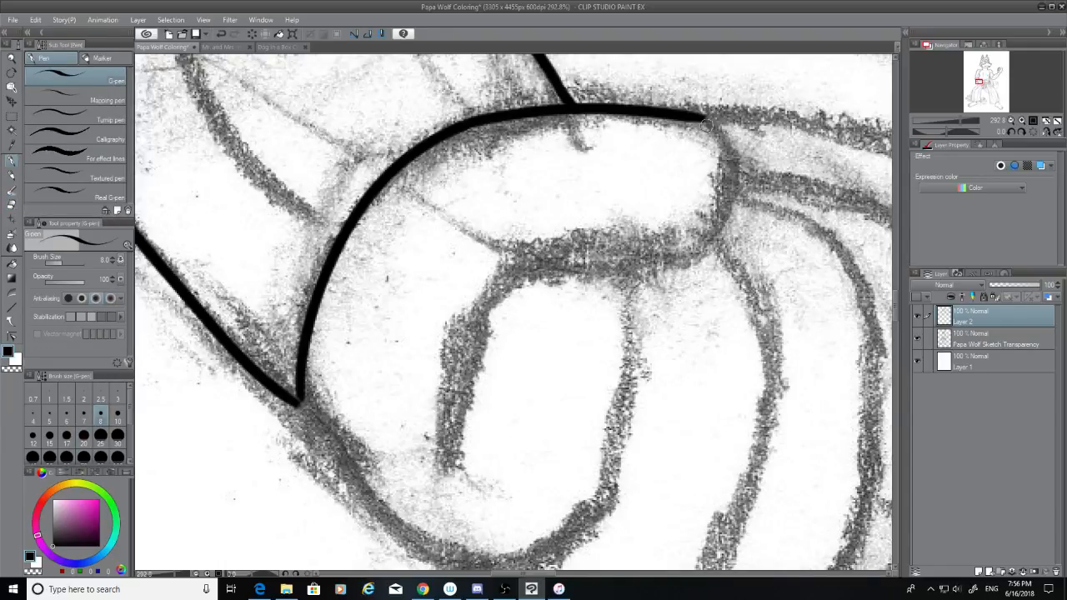
pyautogui.moveTo(705, 121); pyautogui.dragTo(692, 232)
pyautogui.hotkey('ctrl', 'z')
pyautogui.moveTo(705, 118)
pyautogui.mouseDown()
pyautogui.moveTo(735, 157)
pyautogui.moveTo(681, 234)
pyautogui.moveTo(629, 270)
pyautogui.moveTo(544, 277)
pyautogui.mouseUp()
pyautogui.hotkey('ctrl', 'z')
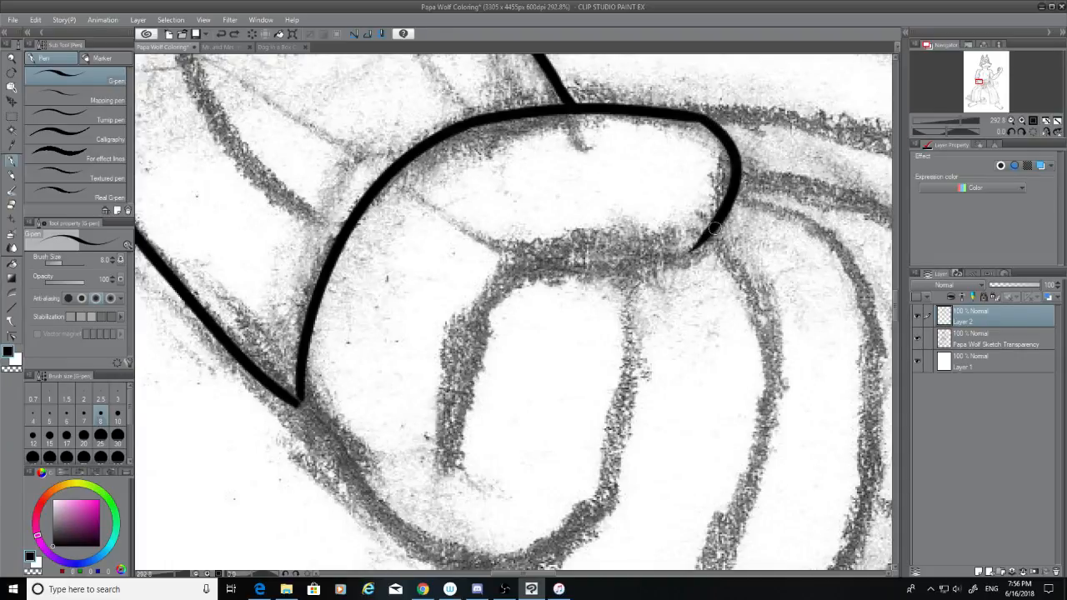
# Step: Ink the thumb's underside from the tip back toward the palm and erase its thin end
pyautogui.moveTo(715, 227)
pyautogui.mouseDown()
pyautogui.moveTo(634, 257)
pyautogui.moveTo(527, 248)
pyautogui.mouseUp()
pyautogui.hotkey('ctrl', 'z')
pyautogui.moveTo(713, 228)
pyautogui.mouseDown()
pyautogui.moveTo(595, 262)
pyautogui.moveTo(528, 246)
pyautogui.mouseUp()
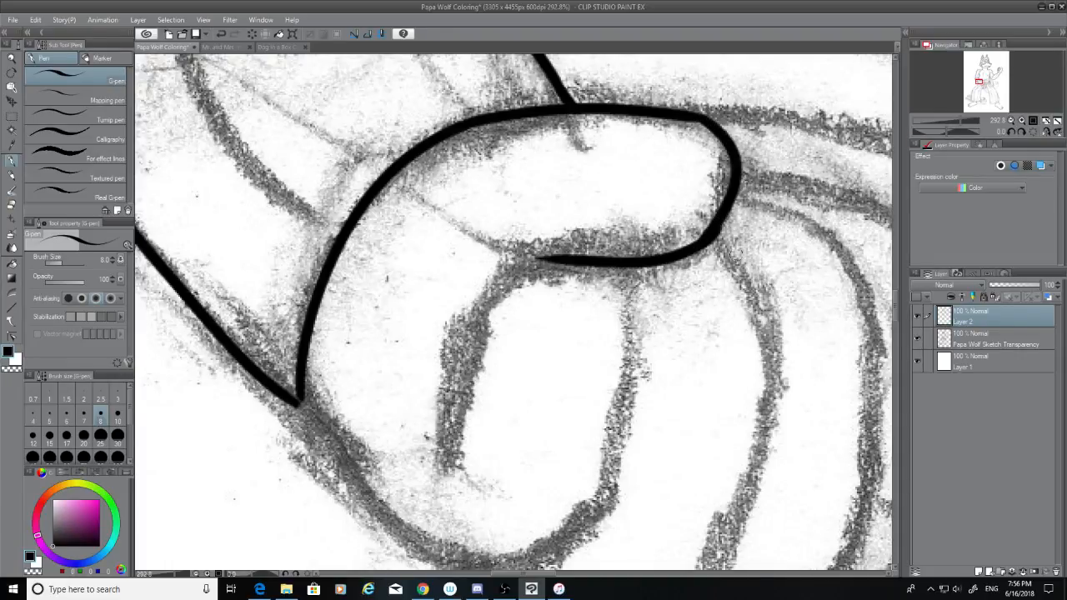
pyautogui.hotkey('ctrl', 'z')
pyautogui.moveTo(715, 223)
pyautogui.mouseDown()
pyautogui.moveTo(668, 252)
pyautogui.moveTo(517, 242)
pyautogui.mouseUp()
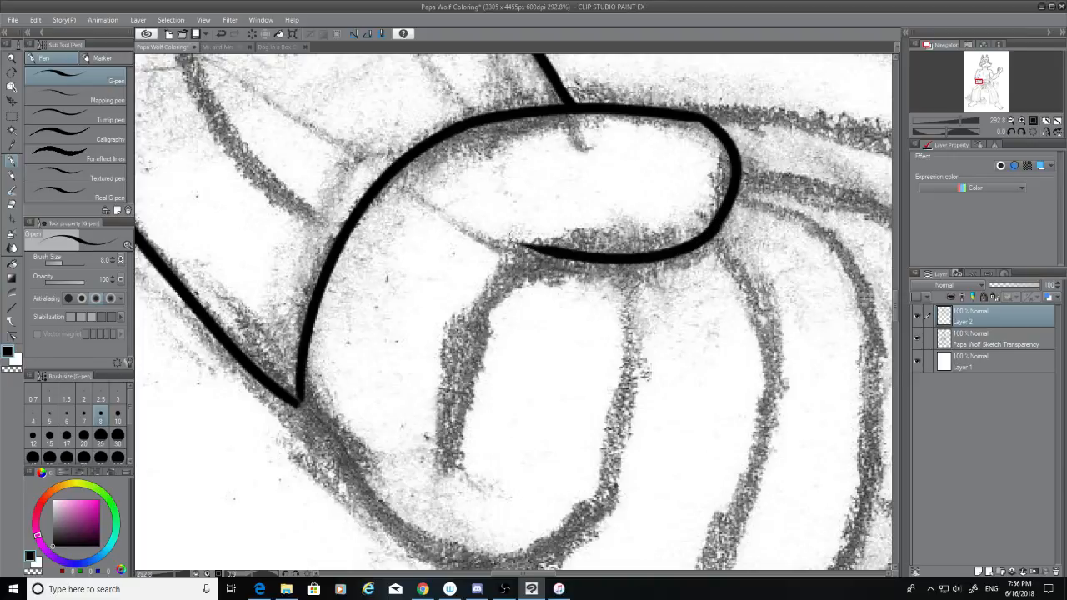
pyautogui.click(10, 205)
pyautogui.moveTo(504, 244); pyautogui.dragTo(537, 258)
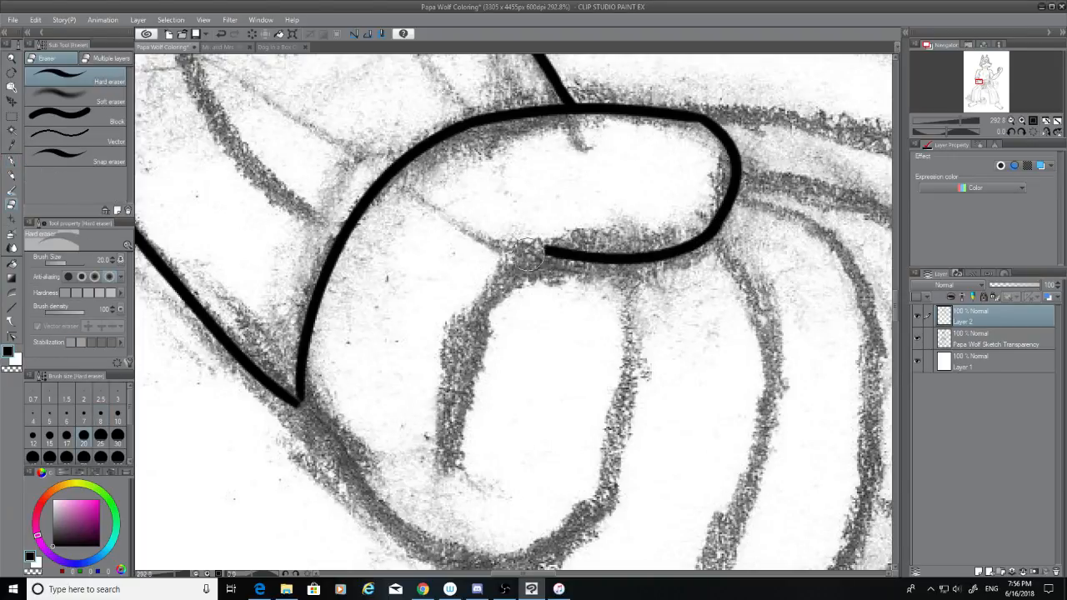
# Step: Ink the curved line inside the palm from its lower end up toward the thumb's underside
pyautogui.click(11, 160)
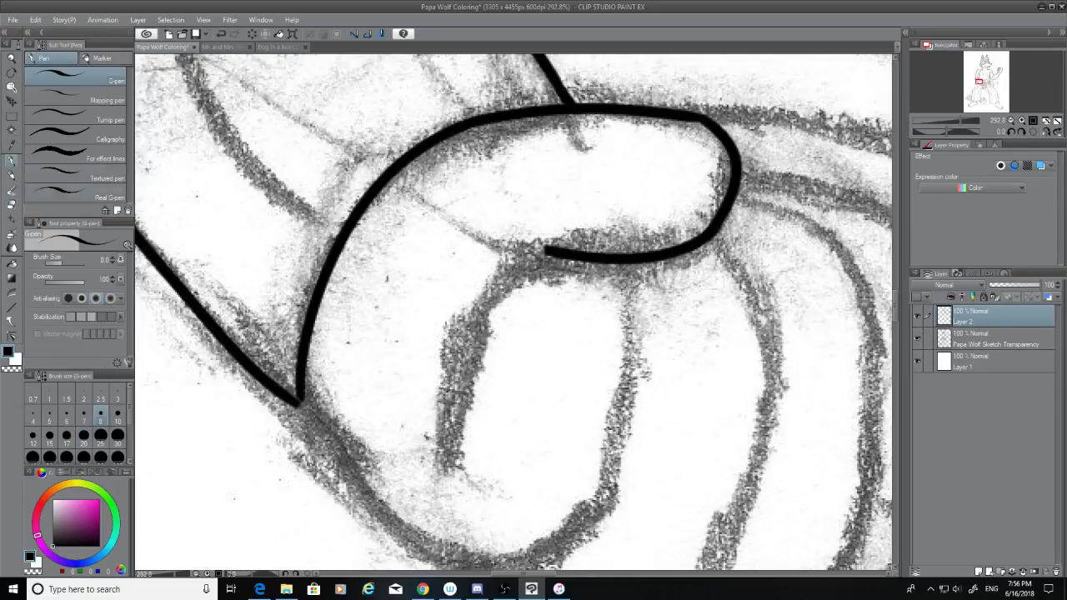
pyautogui.moveTo(545, 250); pyautogui.dragTo(458, 415)
pyautogui.hotkey('ctrl', 'z')
pyautogui.moveTo(546, 250)
pyautogui.mouseDown()
pyautogui.moveTo(469, 456)
pyautogui.moveTo(468, 368)
pyautogui.moveTo(573, 275)
pyautogui.moveTo(424, 413)
pyautogui.moveTo(409, 498)
pyautogui.mouseUp()
pyautogui.hotkey('ctrl', 'z')
pyautogui.hotkey('ctrl', 'z')
pyautogui.hotkey('ctrl', 'z')
pyautogui.moveTo(451, 461)
pyautogui.mouseDown()
pyautogui.moveTo(525, 260)
pyautogui.moveTo(558, 257)
pyautogui.moveTo(518, 283)
pyautogui.mouseUp()
pyautogui.hotkey('ctrl', 'z')
pyautogui.hotkey('ctrl', 'z')
# Step: Join the curved palm line to the thumb's underside with a rounded corner
pyautogui.moveTo(553, 251); pyautogui.dragTo(510, 278)
pyautogui.hotkey('ctrl', 'z')
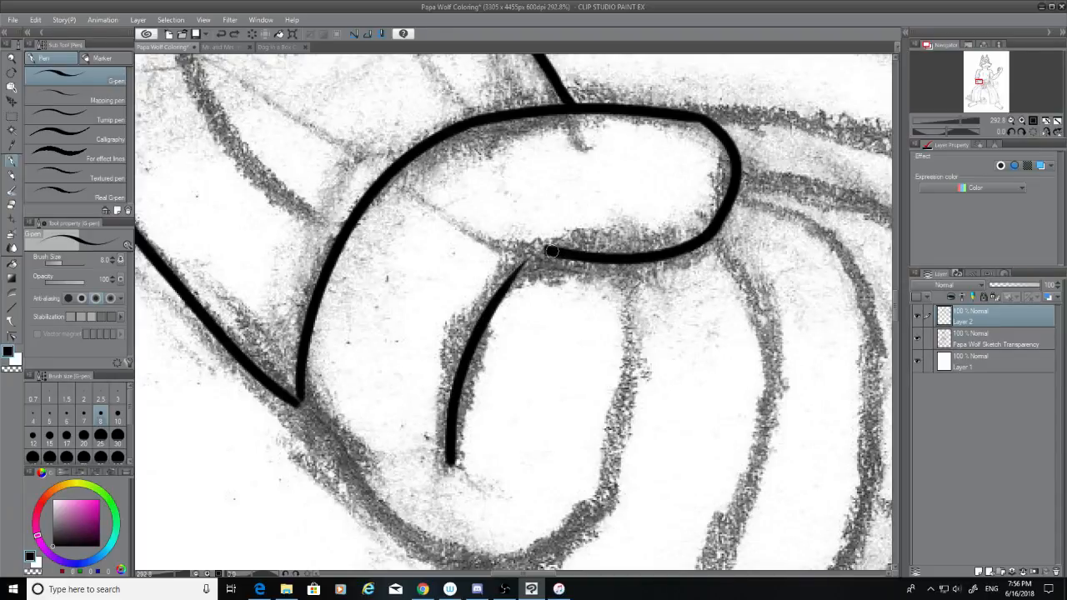
pyautogui.moveTo(554, 250)
pyautogui.mouseDown()
pyautogui.moveTo(530, 257)
pyautogui.moveTo(498, 310)
pyautogui.mouseUp()
pyautogui.hotkey('ctrl', 'z')
pyautogui.moveTo(551, 251); pyautogui.dragTo(509, 294)
# Step: Try to ink the outermost finger curve from the thumb tip downward
pyautogui.moveTo(733, 189); pyautogui.dragTo(864, 409)
pyautogui.hotkey('ctrl', 'z')
pyautogui.moveTo(733, 189)
pyautogui.mouseDown()
pyautogui.moveTo(864, 356)
pyautogui.moveTo(869, 463)
pyautogui.mouseUp()
pyautogui.hotkey('ctrl', 'z')
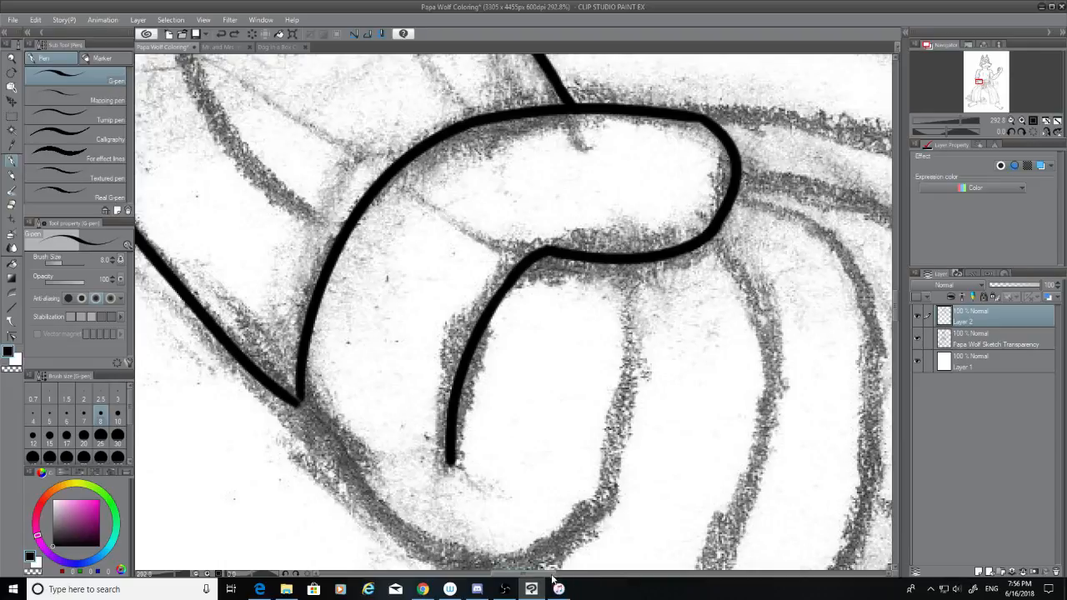
# Step: Try to ink the hand's lower outline from the wrist corner downward
pyautogui.moveTo(298, 399); pyautogui.dragTo(396, 504)
pyautogui.hotkey('ctrl', 'z')
pyautogui.moveTo(300, 393); pyautogui.dragTo(317, 438)
pyautogui.hotkey('ctrl', 'z')
# Step: Ink the hand's lower outline from the wrist corner in one curve to the base of the first finger, closing the corner joint
pyautogui.scroll(-1, 900, 314)
pyautogui.scroll(-3, 900, 313)
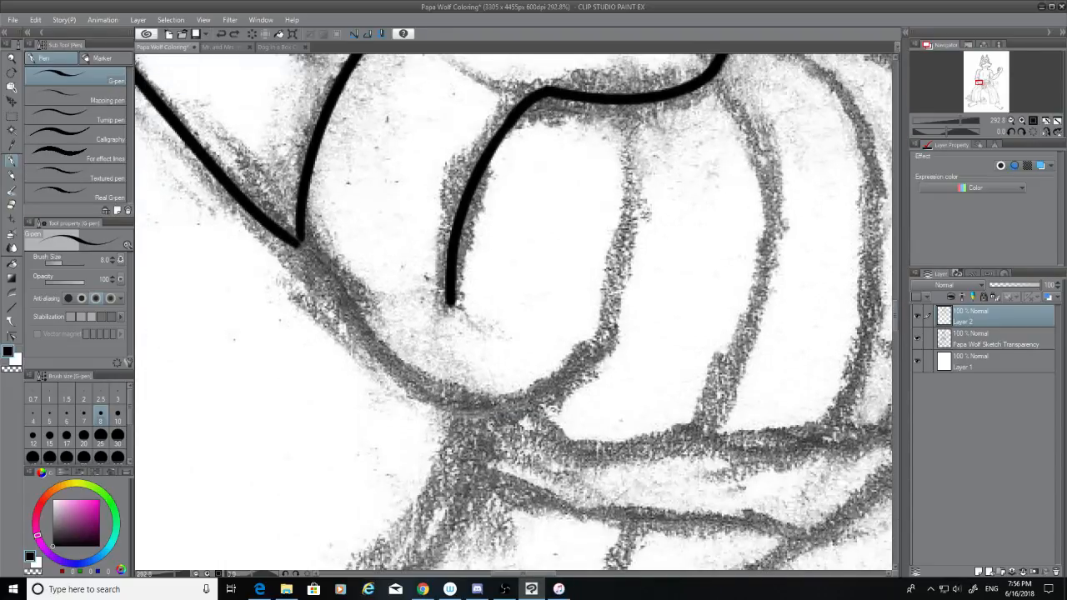
pyautogui.moveTo(301, 233); pyautogui.dragTo(491, 402)
pyautogui.hotkey('ctrl', 'z')
pyautogui.moveTo(301, 233)
pyautogui.mouseDown()
pyautogui.moveTo(331, 327)
pyautogui.moveTo(450, 391)
pyautogui.mouseUp()
pyautogui.hotkey('ctrl', 'z')
pyautogui.moveTo(304, 235)
pyautogui.mouseDown()
pyautogui.moveTo(446, 395)
pyautogui.moveTo(496, 413)
pyautogui.mouseUp()
pyautogui.hotkey('ctrl', 'z')
pyautogui.moveTo(297, 236)
pyautogui.mouseDown()
pyautogui.moveTo(346, 321)
pyautogui.moveTo(533, 423)
pyautogui.mouseUp()
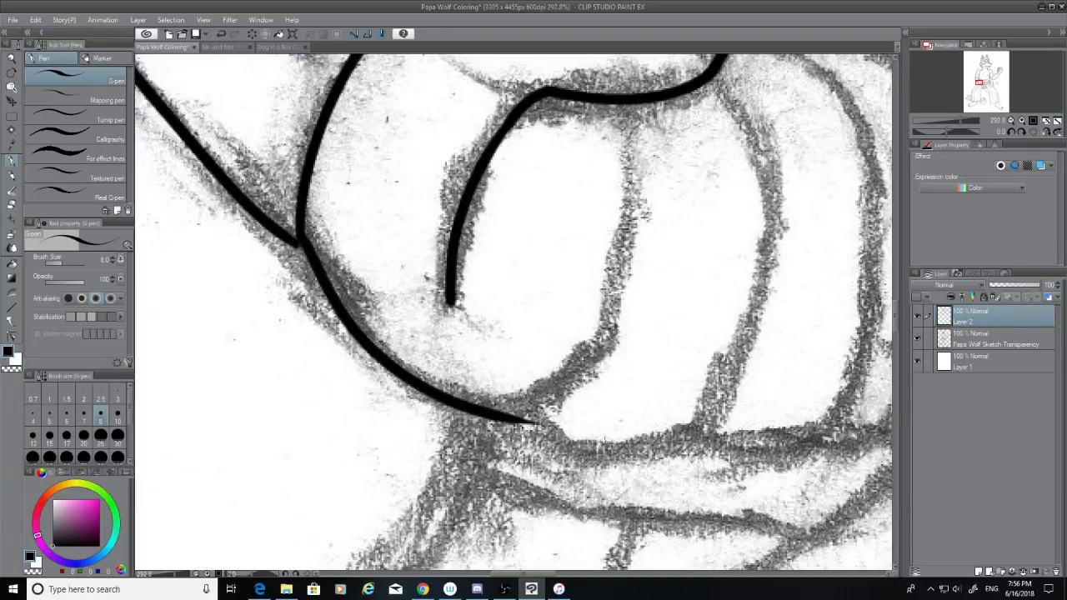
pyautogui.hotkey('ctrl', 'z')
pyautogui.moveTo(298, 237); pyautogui.dragTo(530, 403)
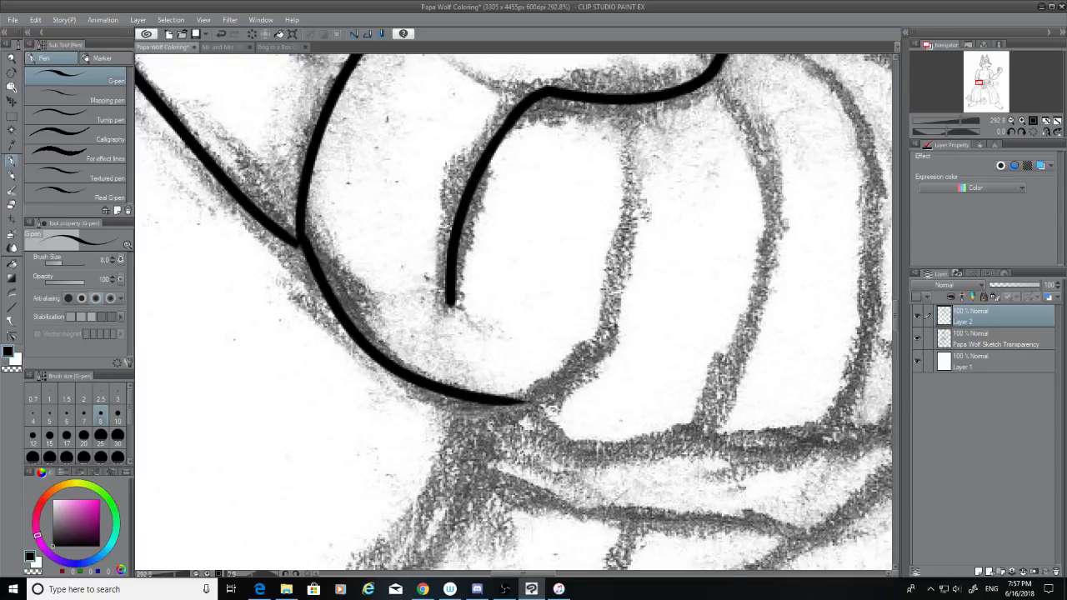
pyautogui.moveTo(297, 239); pyautogui.dragTo(304, 248)
# Step: Ink the first finger's outer side from the thumb's underside downward
pyautogui.moveTo(611, 100)
pyautogui.mouseDown()
pyautogui.moveTo(622, 121)
pyautogui.moveTo(590, 360)
pyautogui.moveTo(527, 398)
pyautogui.mouseUp()
pyautogui.hotkey('ctrl', 'z')
pyautogui.moveTo(604, 339); pyautogui.dragTo(524, 407)
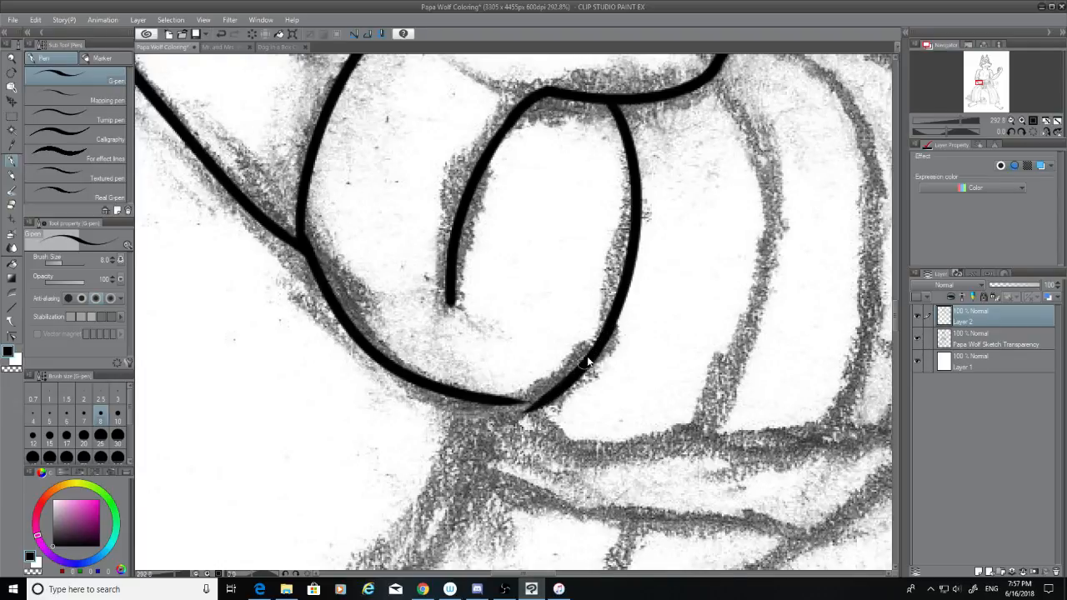
pyautogui.hotkey('ctrl', 'z')
# Step: Join the first finger's outer side to the hand's lower outline with a smooth rounded curve
pyautogui.moveTo(596, 357); pyautogui.dragTo(510, 395)
pyautogui.hotkey('ctrl', 'z')
pyautogui.moveTo(615, 318); pyautogui.dragTo(513, 406)
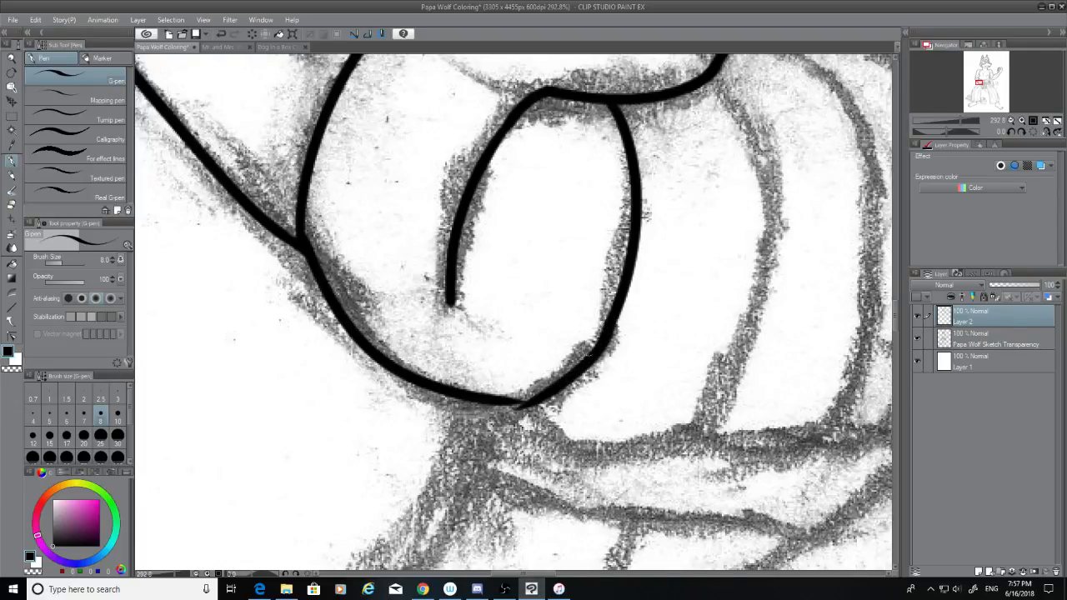
pyautogui.hotkey('ctrl', 'z')
pyautogui.moveTo(618, 317); pyautogui.dragTo(533, 391)
pyautogui.hotkey('ctrl', 'z')
pyautogui.moveTo(616, 331); pyautogui.dragTo(500, 405)
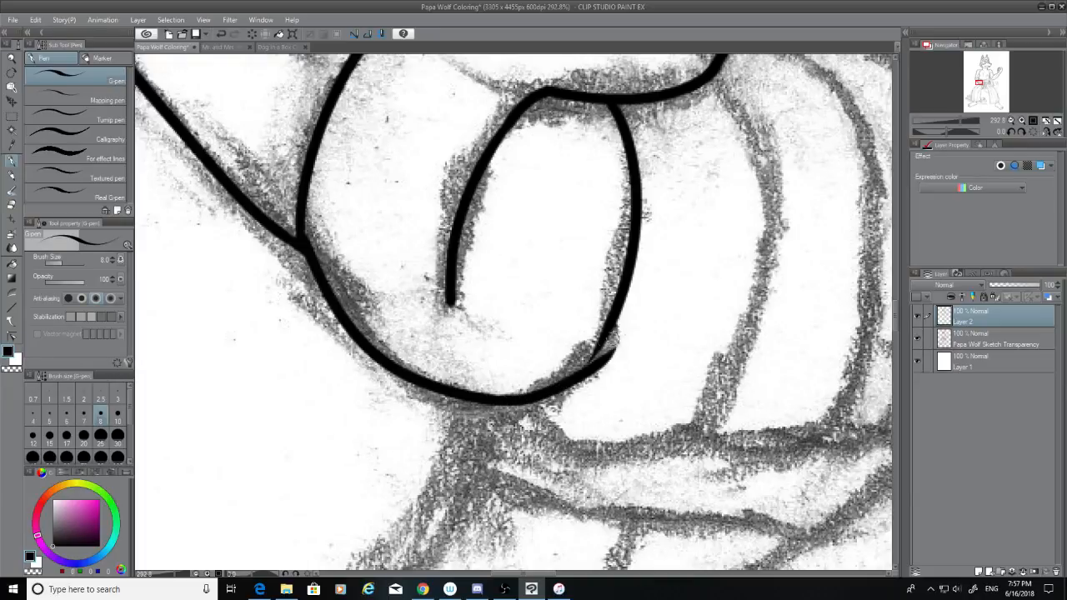
pyautogui.hotkey('ctrl', 'z')
pyautogui.moveTo(615, 324)
pyautogui.mouseDown()
pyautogui.moveTo(588, 365)
pyautogui.moveTo(517, 407)
pyautogui.mouseUp()
pyautogui.hotkey('ctrl', 'z')
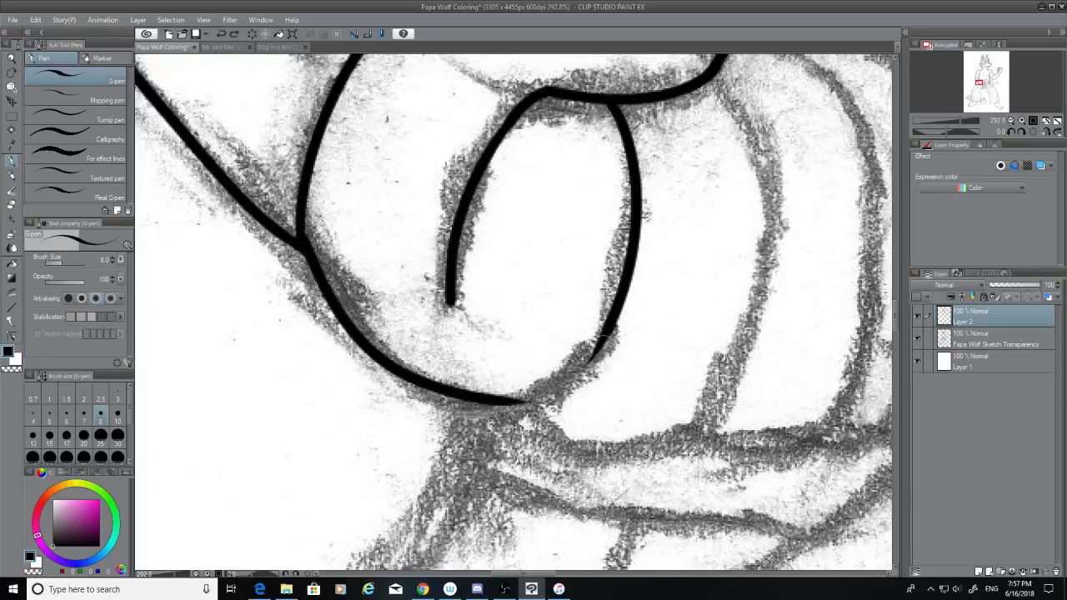
pyautogui.moveTo(613, 328); pyautogui.dragTo(518, 398)
pyautogui.hotkey('ctrl', 'z')
pyautogui.moveTo(615, 322); pyautogui.dragTo(520, 398)
pyautogui.hotkey('ctrl', 'z')
pyautogui.moveTo(613, 326)
pyautogui.mouseDown()
pyautogui.moveTo(524, 398)
pyautogui.moveTo(558, 385)
pyautogui.mouseUp()
pyautogui.hotkey('ctrl', 'z')
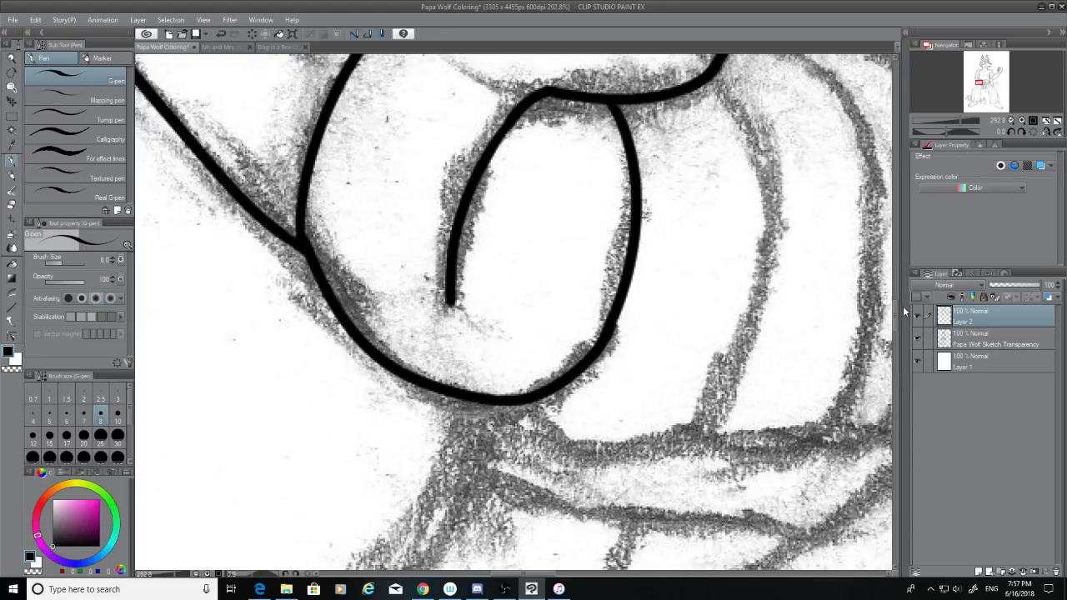
# Step: Ink the second finger's outer side from the thumb's underside near its tip downward
pyautogui.scroll(5, 712, 303)
pyautogui.moveTo(708, 259)
pyautogui.mouseDown()
pyautogui.moveTo(757, 357)
pyautogui.moveTo(721, 569)
pyautogui.mouseUp()
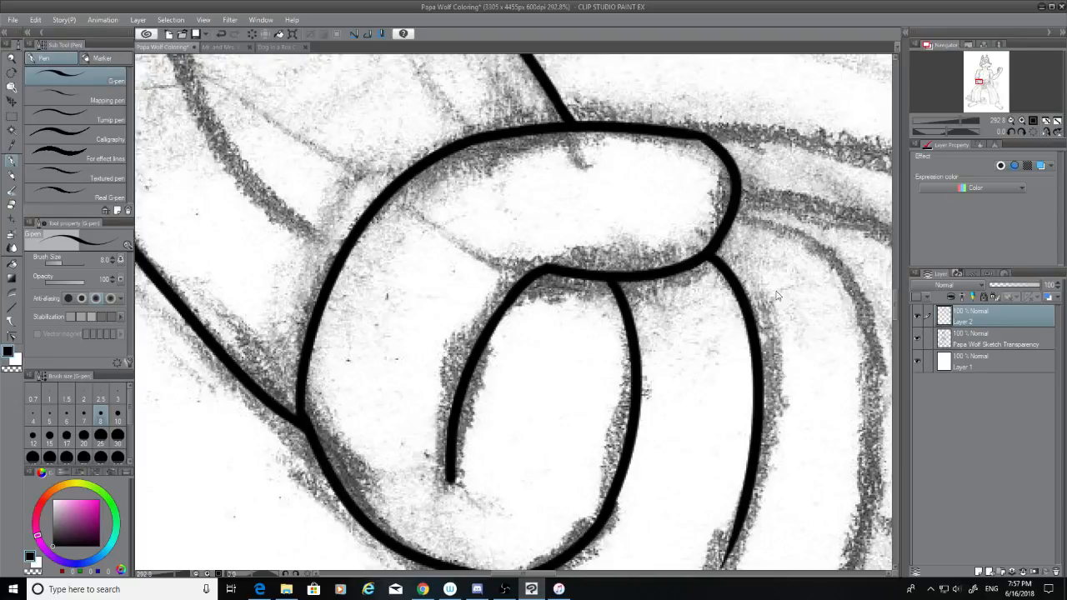
pyautogui.scroll(-7, 899, 312)
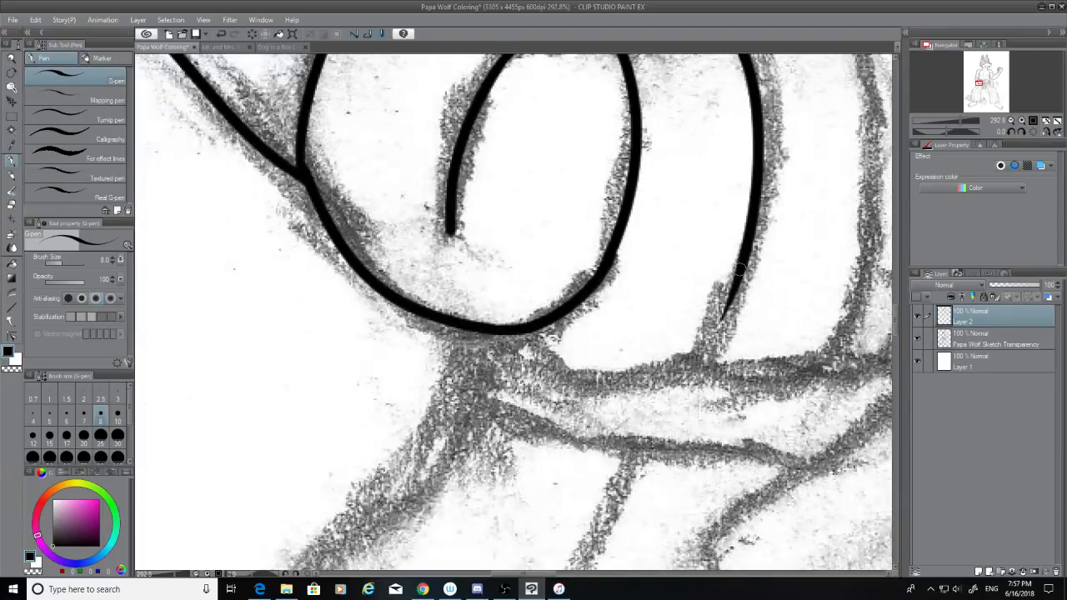
# Step: Try to ink the second finger's bottom from its outer side back toward the first finger
pyautogui.moveTo(738, 268); pyautogui.dragTo(556, 367)
pyautogui.hotkey('ctrl', 'z')
pyautogui.moveTo(739, 265)
pyautogui.mouseDown()
pyautogui.moveTo(728, 302)
pyautogui.moveTo(548, 365)
pyautogui.mouseUp()
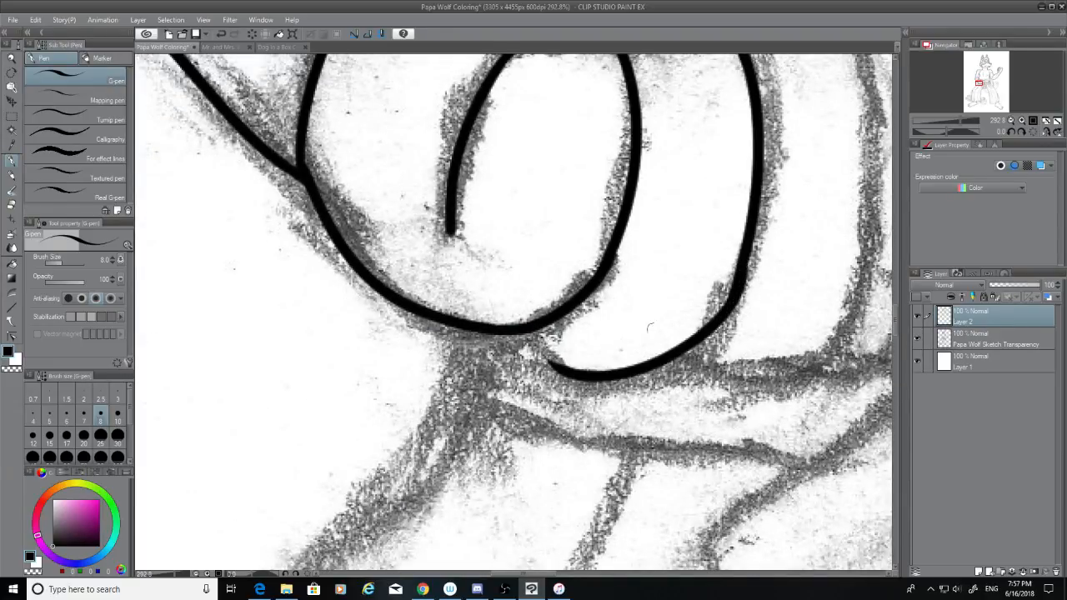
pyautogui.hotkey('ctrl', 'z')
pyautogui.moveTo(741, 265); pyautogui.dragTo(575, 380)
pyautogui.hotkey('ctrl', 'z')
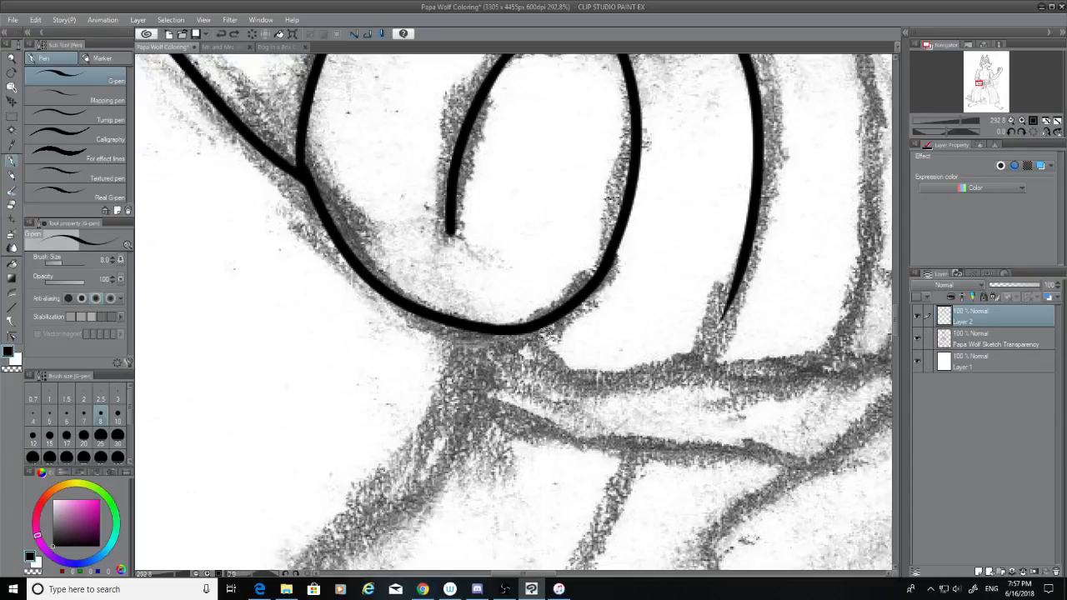
# Step: Ink the second finger's rounded bottom starting from the first finger's lower edge
pyautogui.moveTo(530, 331)
pyautogui.mouseDown()
pyautogui.moveTo(638, 385)
pyautogui.moveTo(707, 334)
pyautogui.mouseUp()
pyautogui.moveTo(741, 280); pyautogui.dragTo(679, 362)
pyautogui.hotkey('ctrl', 'z')
pyautogui.hotkey('ctrl', 'z')
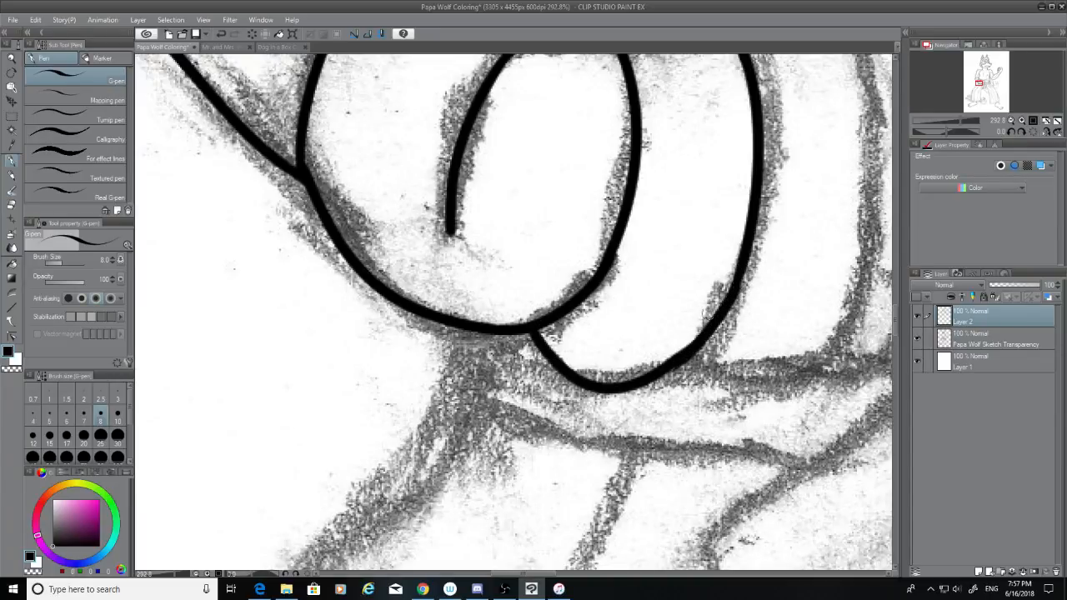
# Step: Join the second finger's bottom curve smoothly to the lower end of its outer side
pyautogui.hotkey('ctrl', 'z')
pyautogui.moveTo(736, 283); pyautogui.dragTo(694, 351)
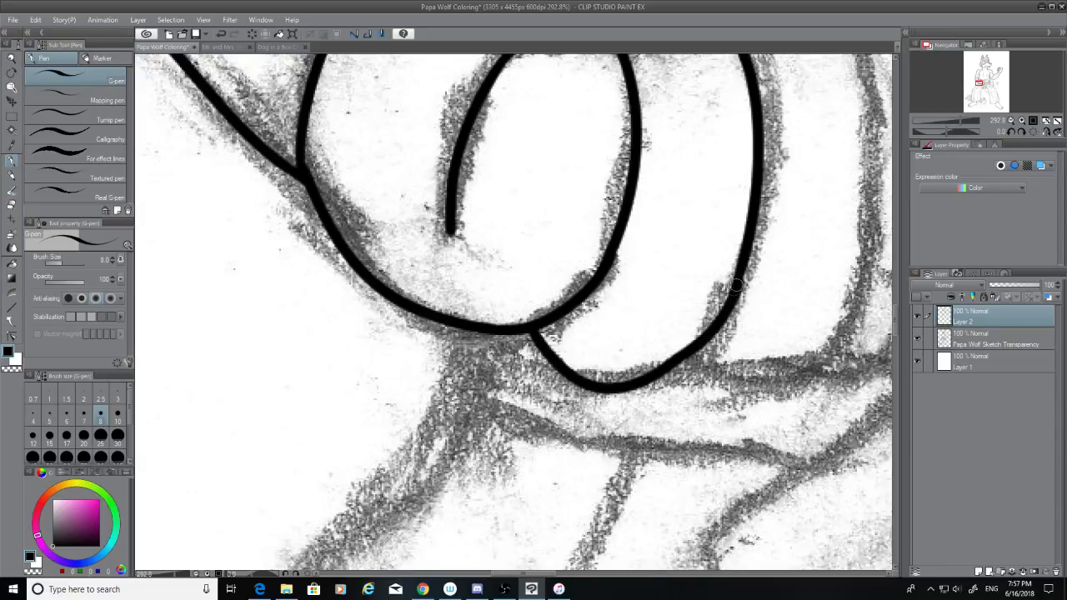
pyautogui.hotkey('ctrl', 'z')
pyautogui.moveTo(740, 275); pyautogui.dragTo(662, 375)
pyautogui.hotkey('ctrl', 'z')
pyautogui.moveTo(742, 273); pyautogui.dragTo(654, 371)
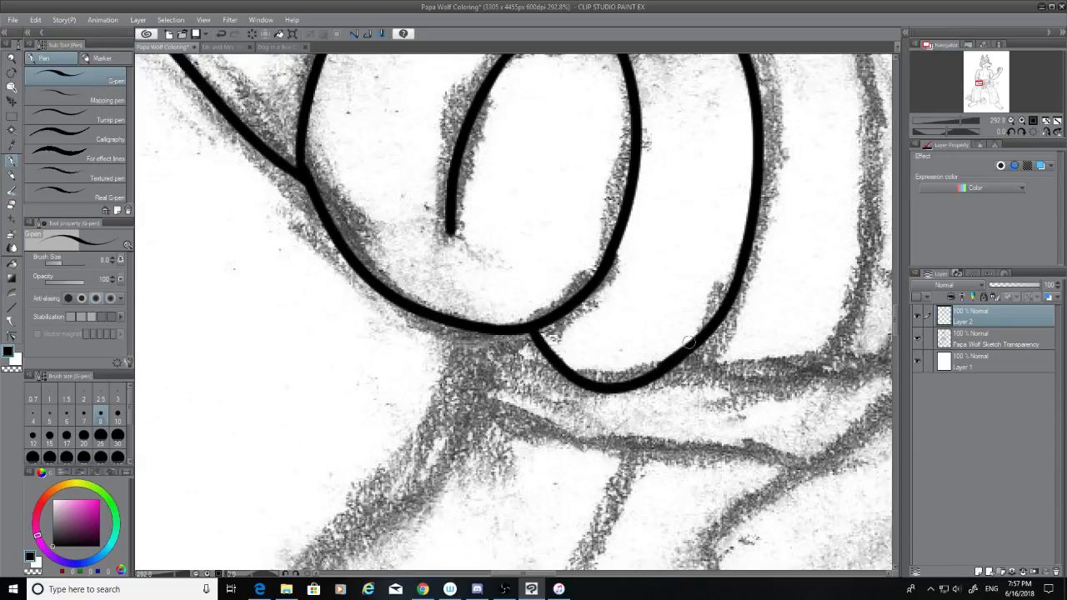
pyautogui.hotkey('ctrl', 'z')
pyautogui.moveTo(735, 289); pyautogui.dragTo(677, 350)
pyautogui.hotkey('ctrl', 'z')
pyautogui.moveTo(738, 280)
pyautogui.mouseDown()
pyautogui.moveTo(719, 322)
pyautogui.moveTo(672, 353)
pyautogui.mouseUp()
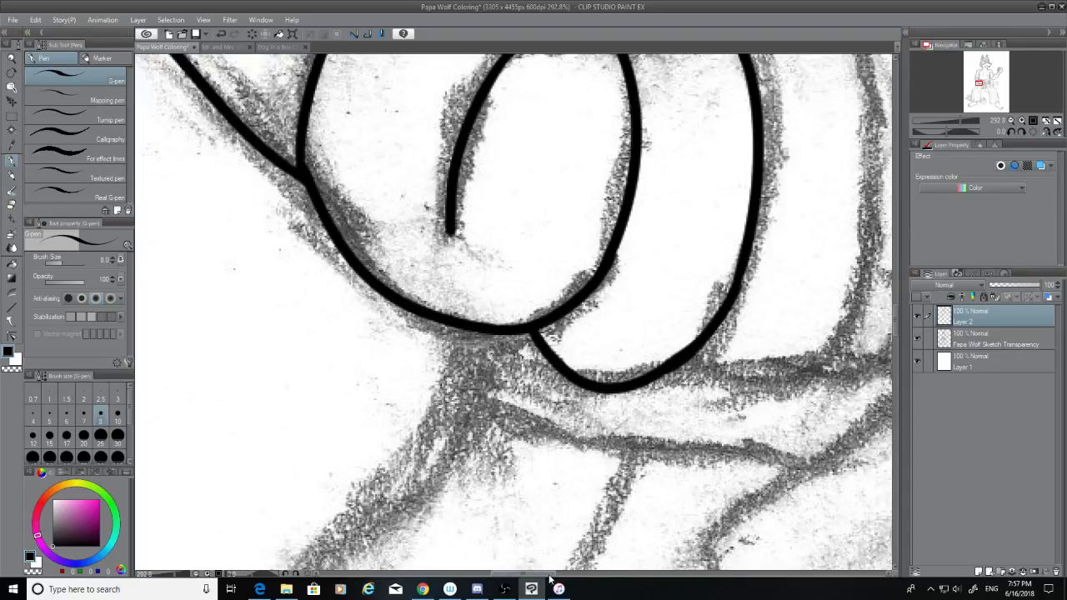
# Step: With the sketch layer temporarily hidden, touch up the second finger's outer line and erase the bump on its lower edge
pyautogui.moveTo(549, 573); pyautogui.dragTo(576, 573)
pyautogui.click(916, 339)
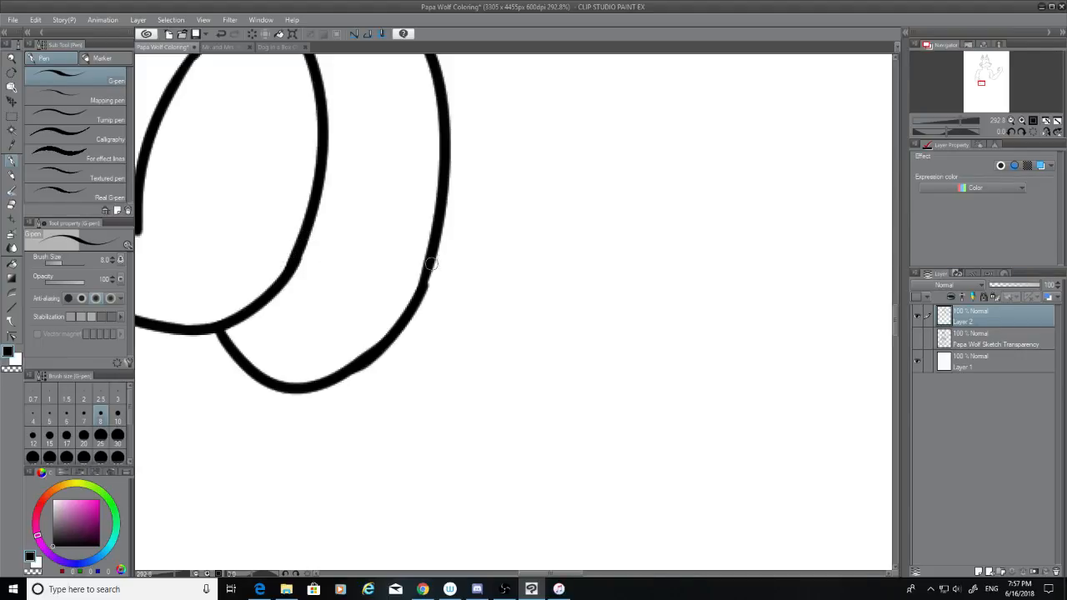
pyautogui.moveTo(431, 265); pyautogui.dragTo(407, 297)
pyautogui.hotkey('ctrl', 'z')
pyautogui.hotkey('ctrl', 'z')
pyautogui.click(11, 204)
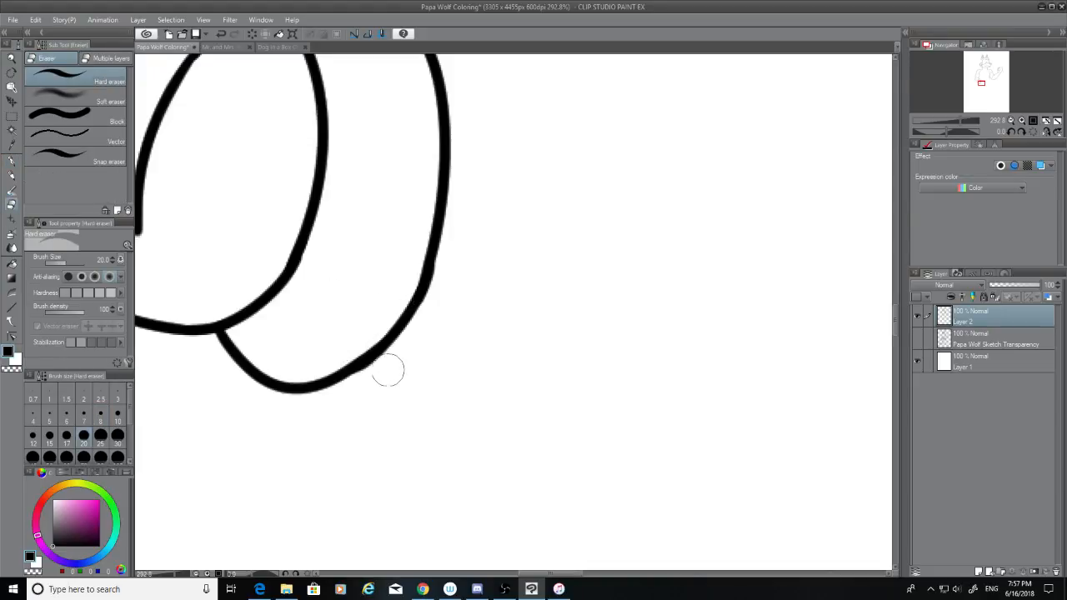
pyautogui.moveTo(386, 369); pyautogui.dragTo(355, 388)
pyautogui.click(11, 158)
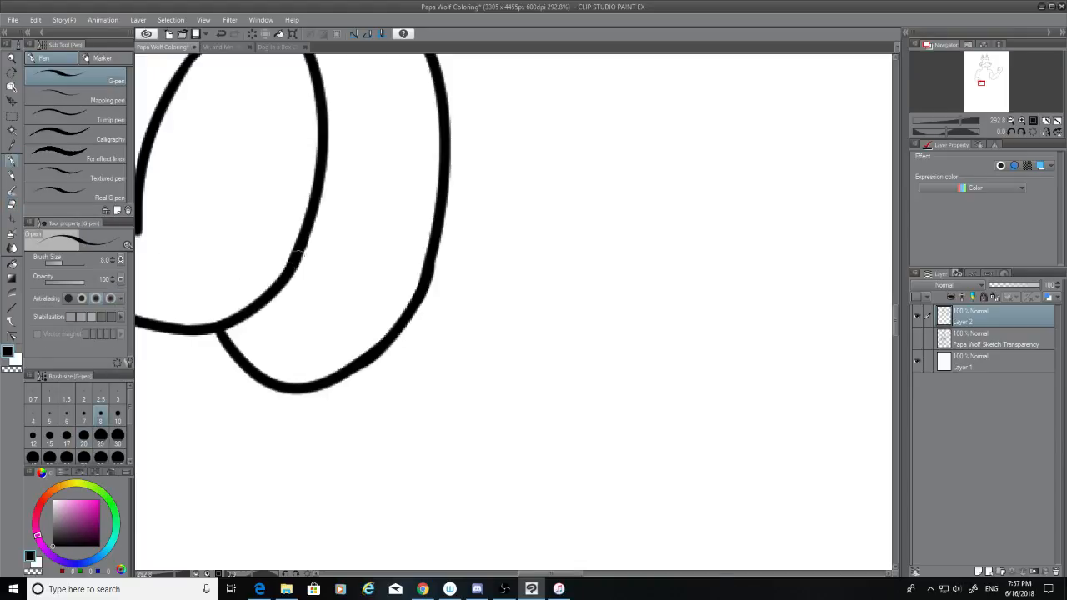
pyautogui.click(916, 338)
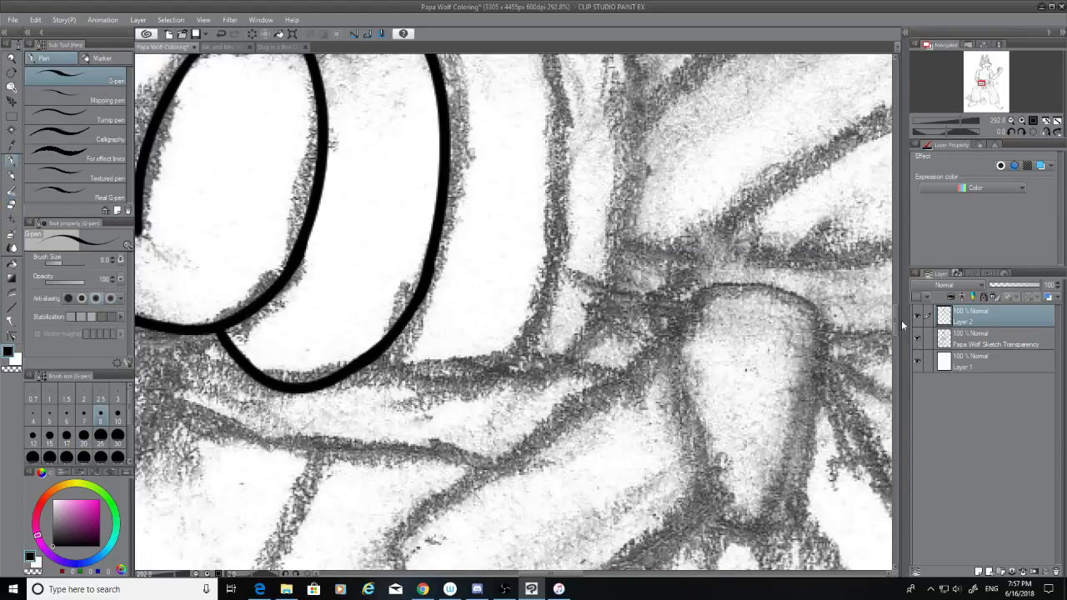
# Step: Try to ink the third finger's outer curve from the thumb tip downward
pyautogui.scroll(3, 901, 325)
pyautogui.moveTo(420, 116); pyautogui.dragTo(538, 458)
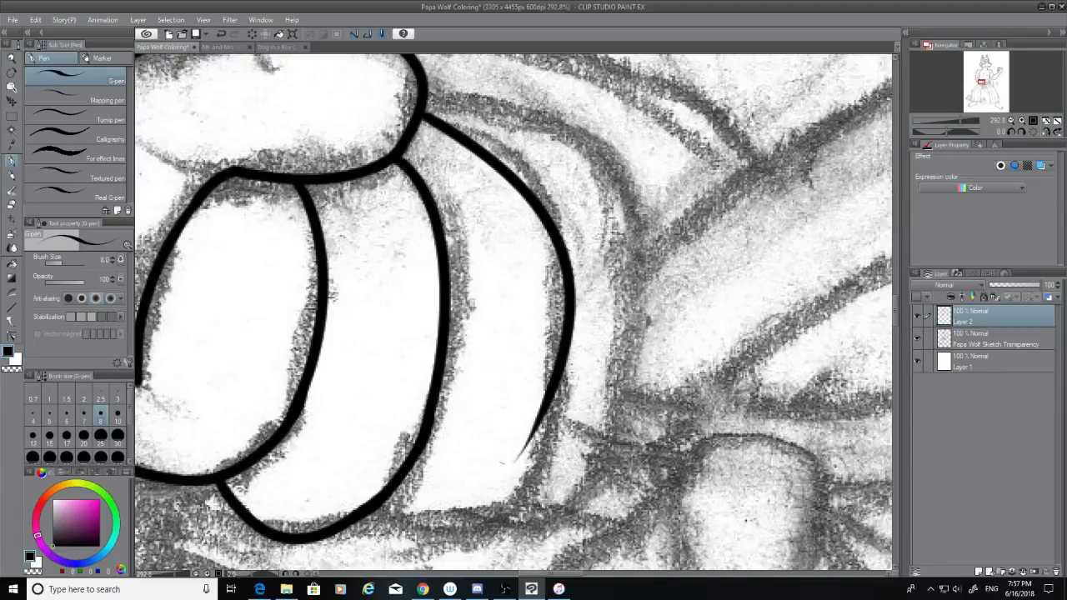
pyautogui.hotkey('ctrl', 'z')
pyautogui.moveTo(420, 118)
pyautogui.mouseDown()
pyautogui.moveTo(519, 172)
pyautogui.moveTo(526, 406)
pyautogui.mouseUp()
pyautogui.hotkey('ctrl', 'z')
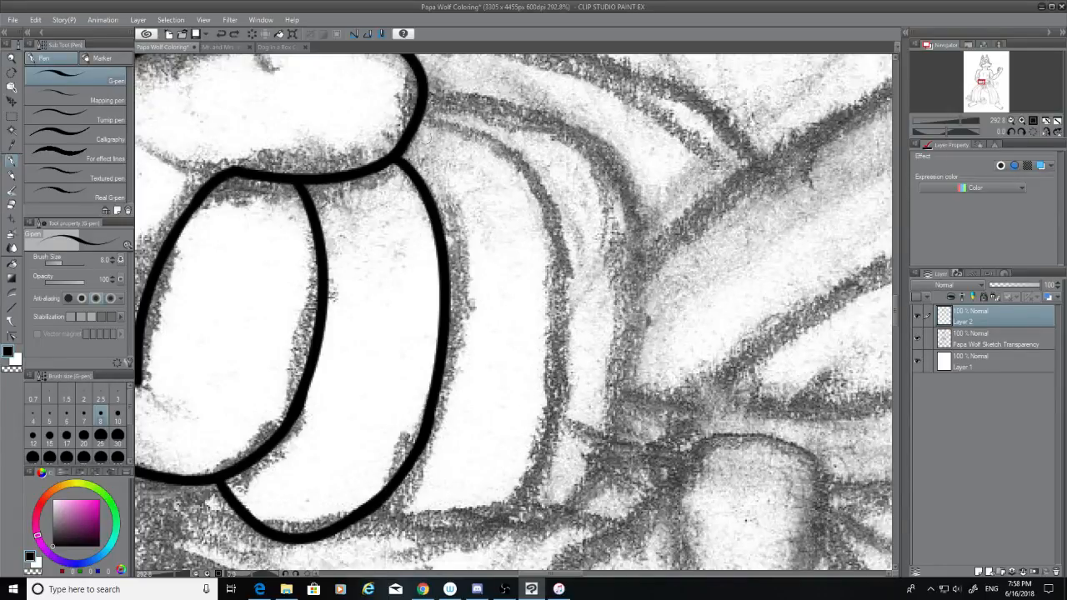
pyautogui.moveTo(421, 119)
pyautogui.mouseDown()
pyautogui.moveTo(528, 190)
pyautogui.moveTo(554, 413)
pyautogui.mouseUp()
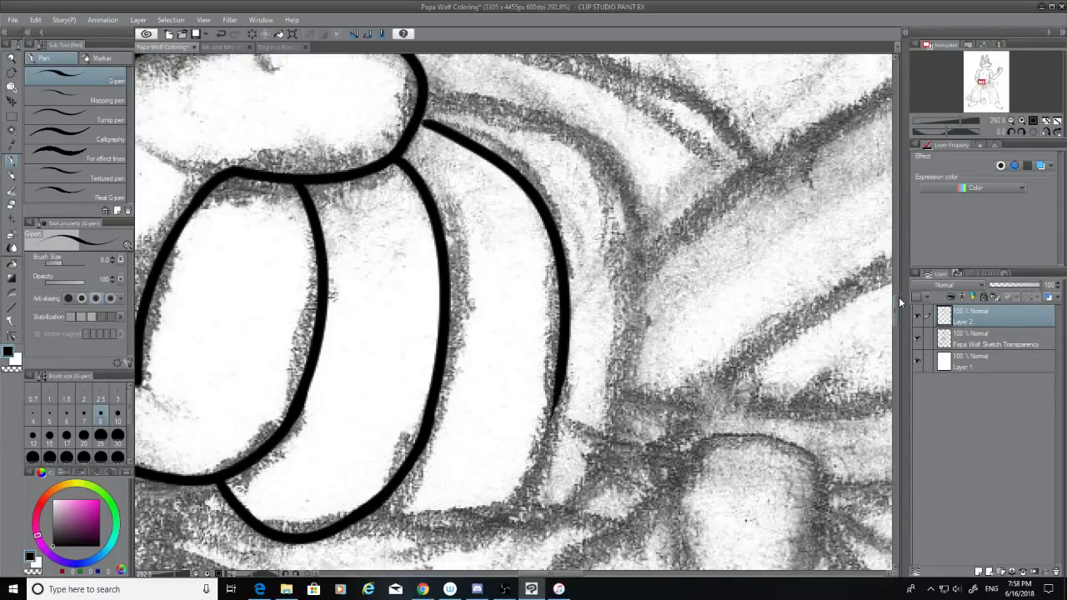
pyautogui.hotkey('ctrl', 'z')
pyautogui.hotkey('ctrl', 'y')
pyautogui.hotkey('ctrl', 'z')
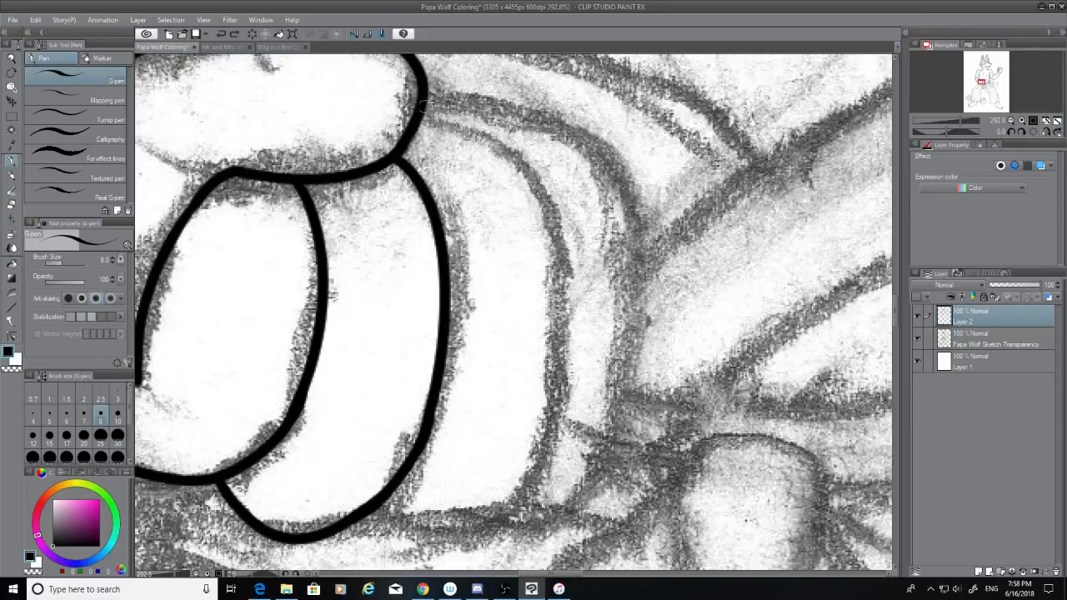
# Step: Ink the third finger's upper curve from the thumb tip and erase its thin lower end with the Hard eraser
pyautogui.moveTo(421, 118); pyautogui.dragTo(542, 326)
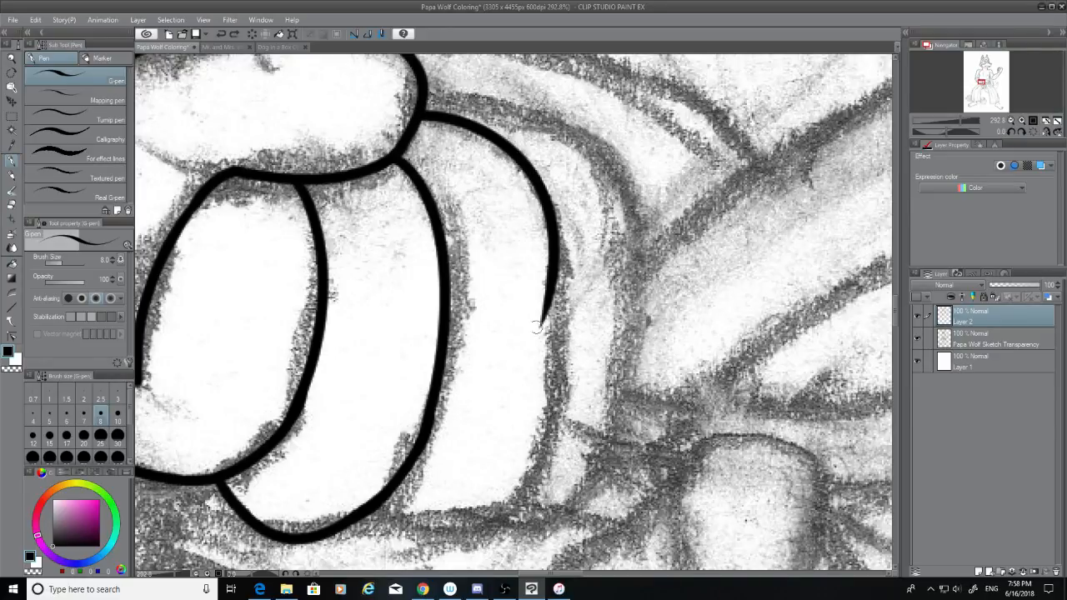
pyautogui.click(11, 209)
pyautogui.moveTo(550, 220); pyautogui.dragTo(542, 387)
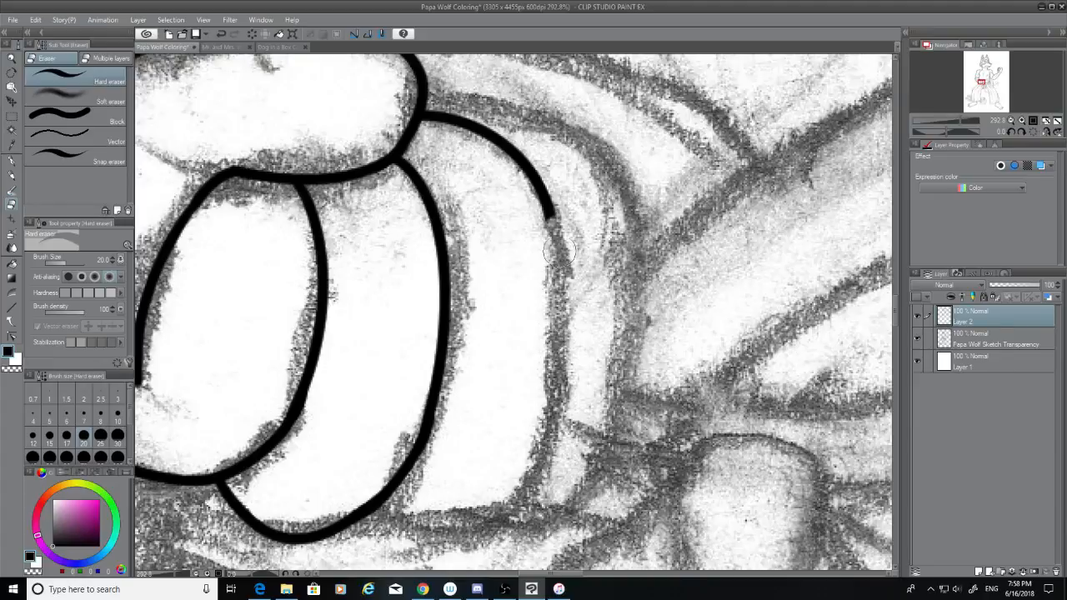
pyautogui.moveTo(558, 250); pyautogui.dragTo(550, 214)
# Step: Extend the third finger's outer line down to the fingertip and trim its thin end
pyautogui.scroll(-4, 883, 315)
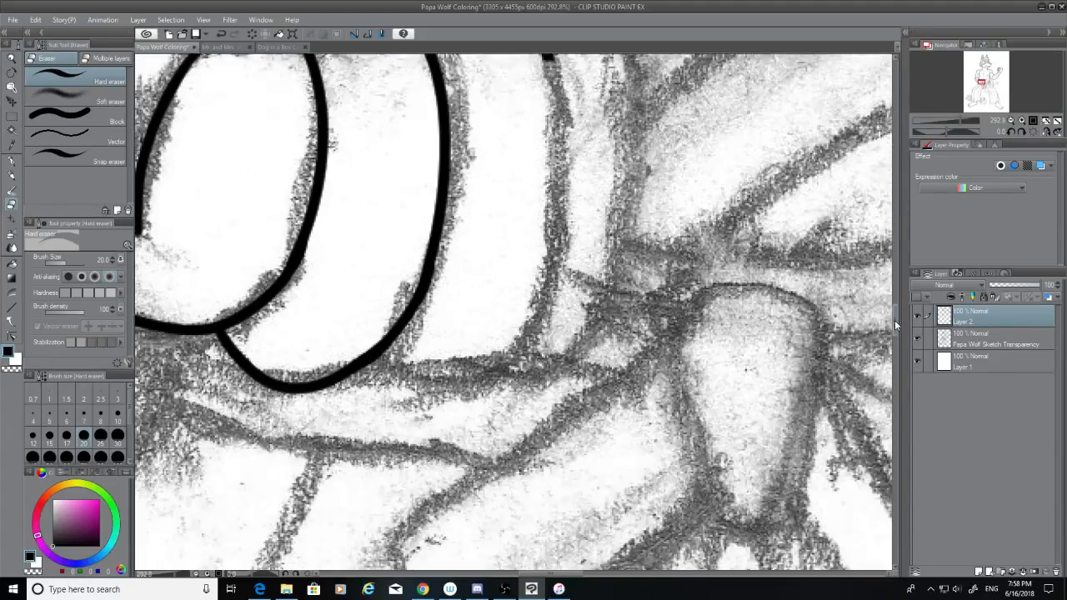
pyautogui.click(12, 160)
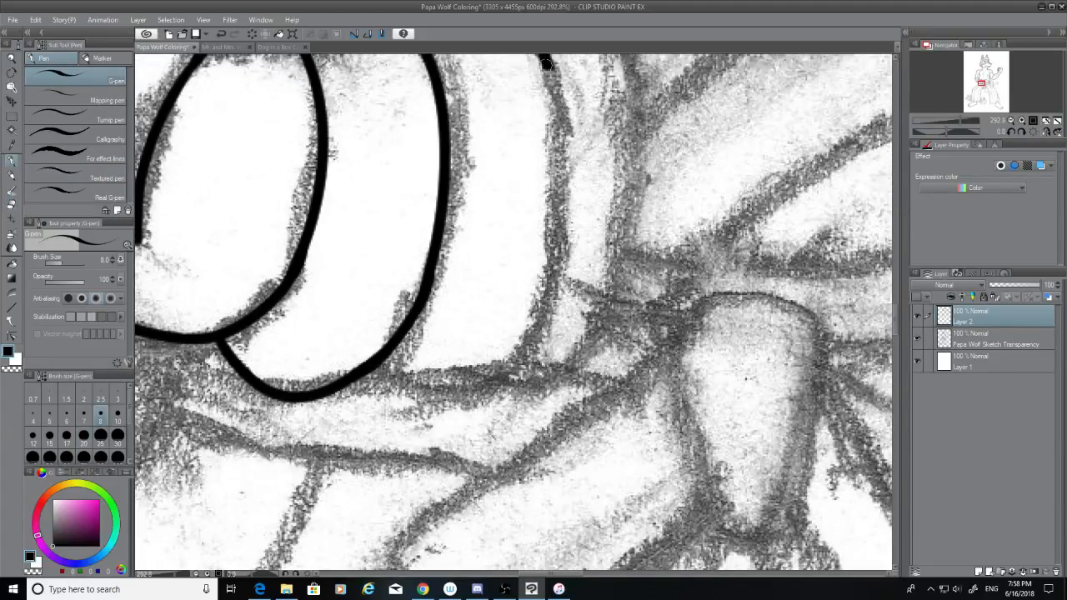
pyautogui.moveTo(545, 63)
pyautogui.mouseDown()
pyautogui.moveTo(520, 330)
pyautogui.moveTo(551, 83)
pyautogui.moveTo(526, 392)
pyautogui.mouseUp()
pyautogui.hotkey('ctrl', 'z')
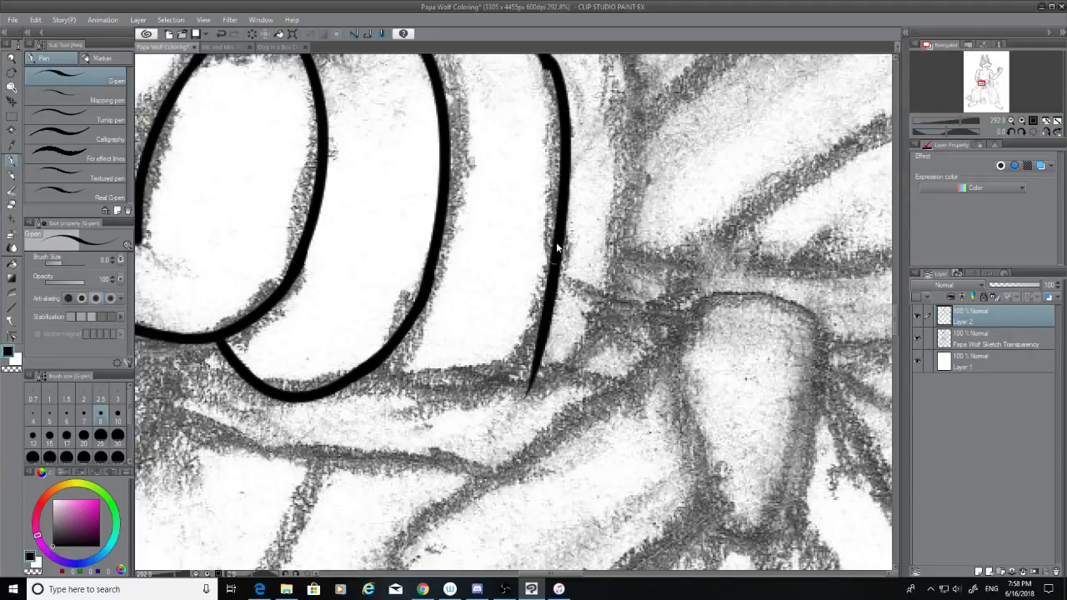
pyautogui.hotkey('ctrl', 'z')
pyautogui.moveTo(544, 69); pyautogui.dragTo(519, 333)
pyautogui.hotkey('ctrl', 'z')
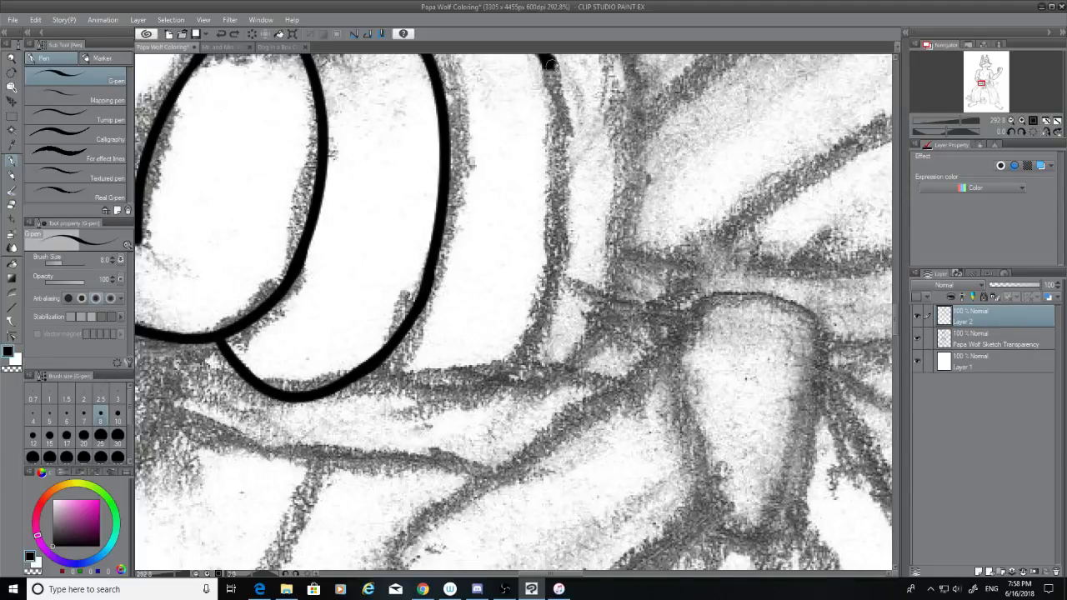
pyautogui.hotkey('ctrl', 'z')
pyautogui.moveTo(550, 65)
pyautogui.mouseDown()
pyautogui.moveTo(570, 167)
pyautogui.moveTo(493, 405)
pyautogui.moveTo(510, 393)
pyautogui.moveTo(496, 392)
pyautogui.mouseUp()
pyautogui.click(13, 204)
pyautogui.click(11, 163)
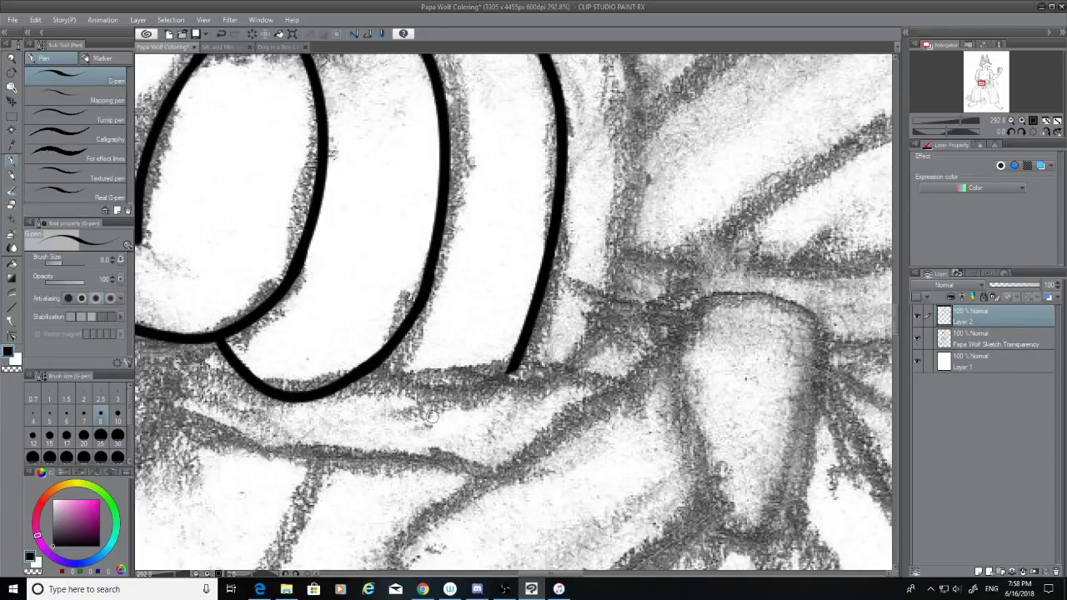
# Step: Ink the third finger's rounded bottom from the second finger's lower edge to its outer line
pyautogui.moveTo(374, 366)
pyautogui.mouseDown()
pyautogui.moveTo(510, 369)
pyautogui.moveTo(358, 385)
pyautogui.moveTo(525, 367)
pyautogui.mouseUp()
pyautogui.hotkey('ctrl', 'z')
pyautogui.hotkey('ctrl', 'z')
pyautogui.hotkey('ctrl', 'z')
pyautogui.moveTo(373, 366)
pyautogui.mouseDown()
pyautogui.moveTo(492, 384)
pyautogui.moveTo(518, 362)
pyautogui.moveTo(490, 385)
pyautogui.mouseUp()
pyautogui.hotkey('ctrl', 'z')
# Step: Ink the outermost finger's curve from the thumb tip around and down past the third finger's side
pyautogui.scroll(3, 883, 313)
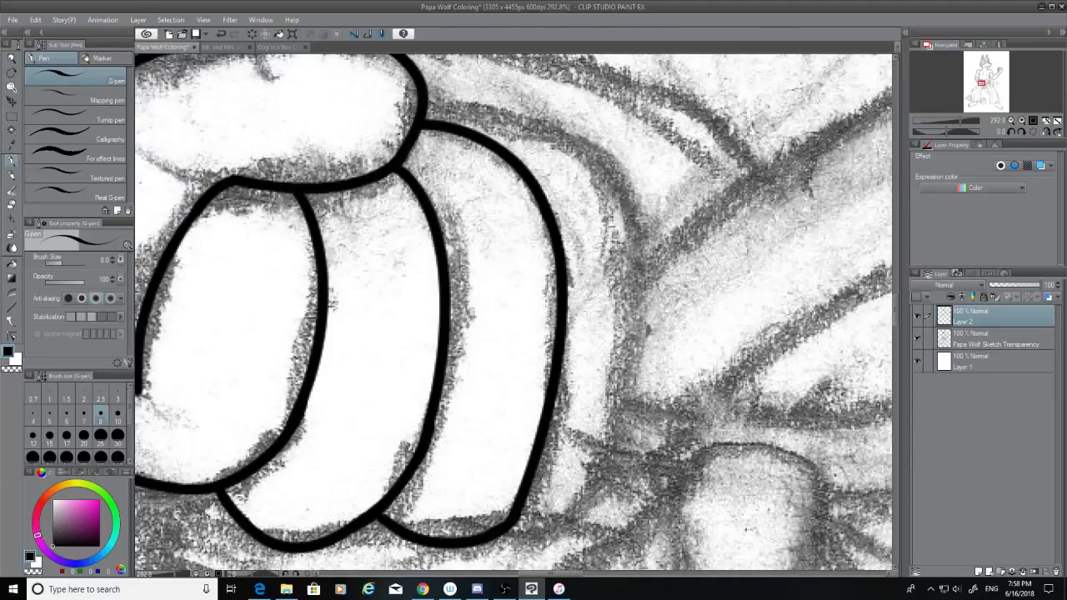
pyautogui.moveTo(420, 106)
pyautogui.mouseDown()
pyautogui.moveTo(550, 127)
pyautogui.moveTo(648, 212)
pyautogui.mouseUp()
pyautogui.hotkey('ctrl', 'z')
pyautogui.moveTo(423, 105); pyautogui.dragTo(633, 160)
pyautogui.hotkey('ctrl', 'z')
pyautogui.moveTo(423, 106)
pyautogui.mouseDown()
pyautogui.moveTo(608, 197)
pyautogui.moveTo(615, 212)
pyautogui.mouseUp()
pyautogui.hotkey('ctrl', 'z')
pyautogui.moveTo(429, 106)
pyautogui.mouseDown()
pyautogui.moveTo(623, 203)
pyautogui.moveTo(613, 412)
pyautogui.mouseUp()
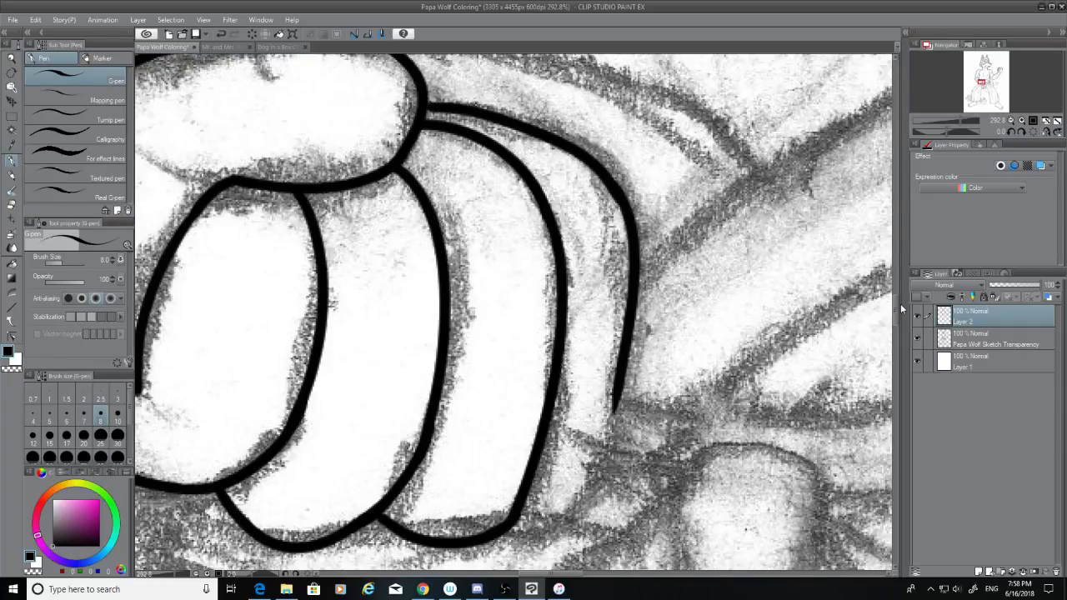
# Step: Continue the outermost finger's outer line down and curve it inward toward the third finger's bottom corner
pyautogui.scroll(-5, 893, 316)
pyautogui.scroll(5, 894, 325)
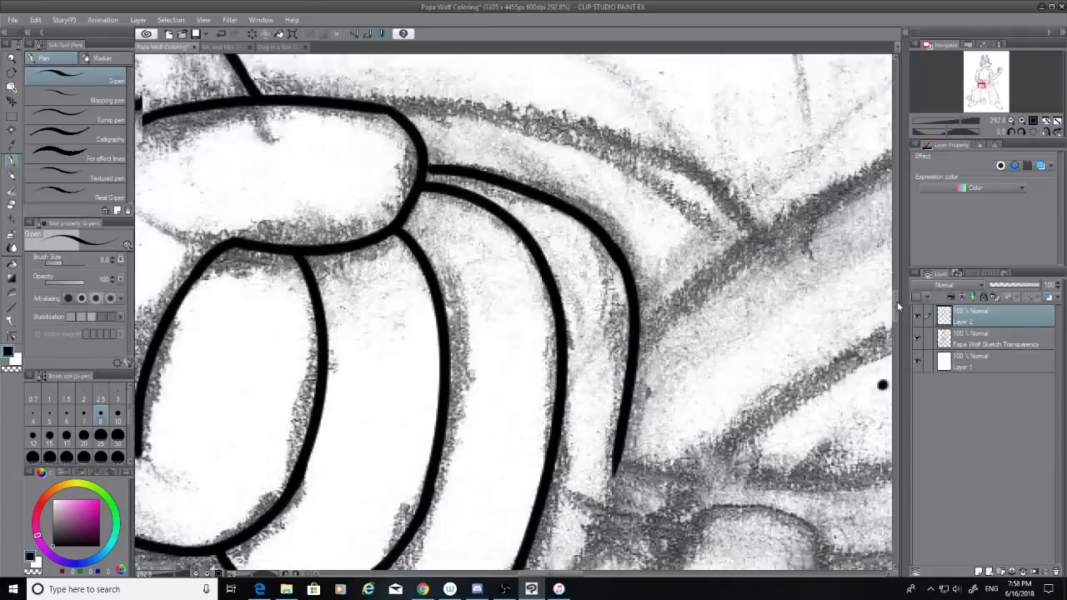
pyautogui.scroll(-1, 896, 301)
pyautogui.moveTo(622, 275)
pyautogui.mouseDown()
pyautogui.moveTo(608, 335)
pyautogui.moveTo(542, 406)
pyautogui.mouseUp()
pyautogui.hotkey('ctrl', 'z')
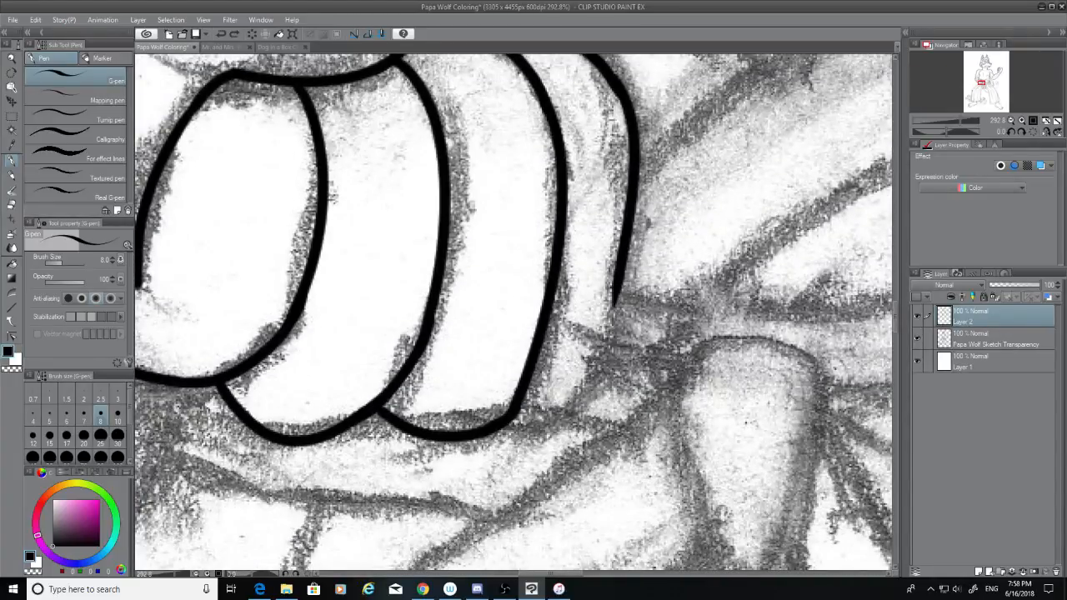
pyautogui.moveTo(618, 276); pyautogui.dragTo(550, 406)
pyautogui.hotkey('ctrl', 'z')
pyautogui.moveTo(619, 283); pyautogui.dragTo(505, 442)
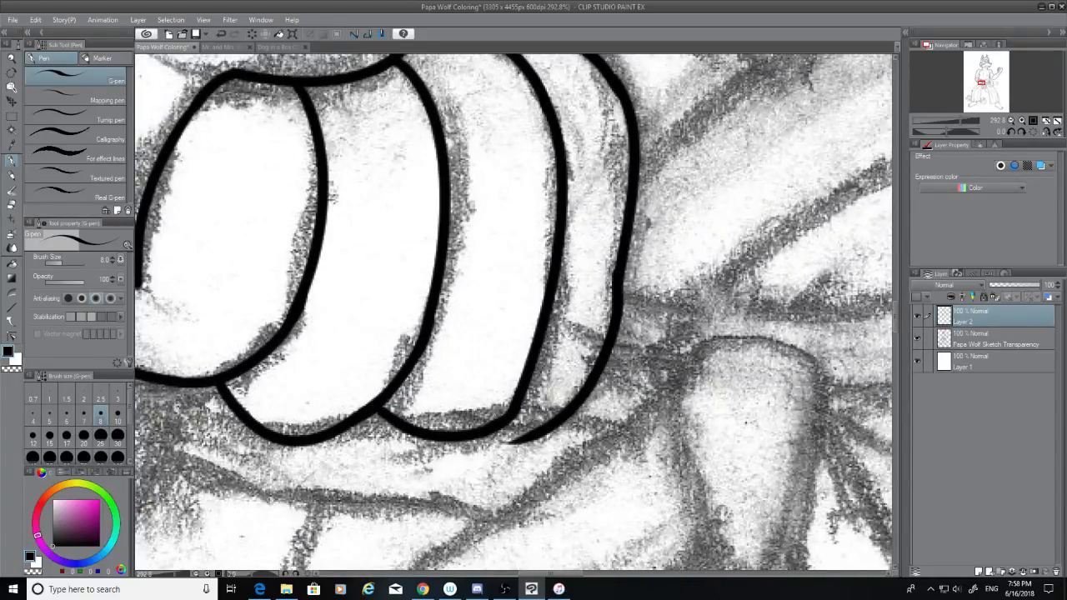
pyautogui.hotkey('ctrl', 'z')
pyautogui.moveTo(617, 283); pyautogui.dragTo(537, 418)
pyautogui.hotkey('ctrl', 'z')
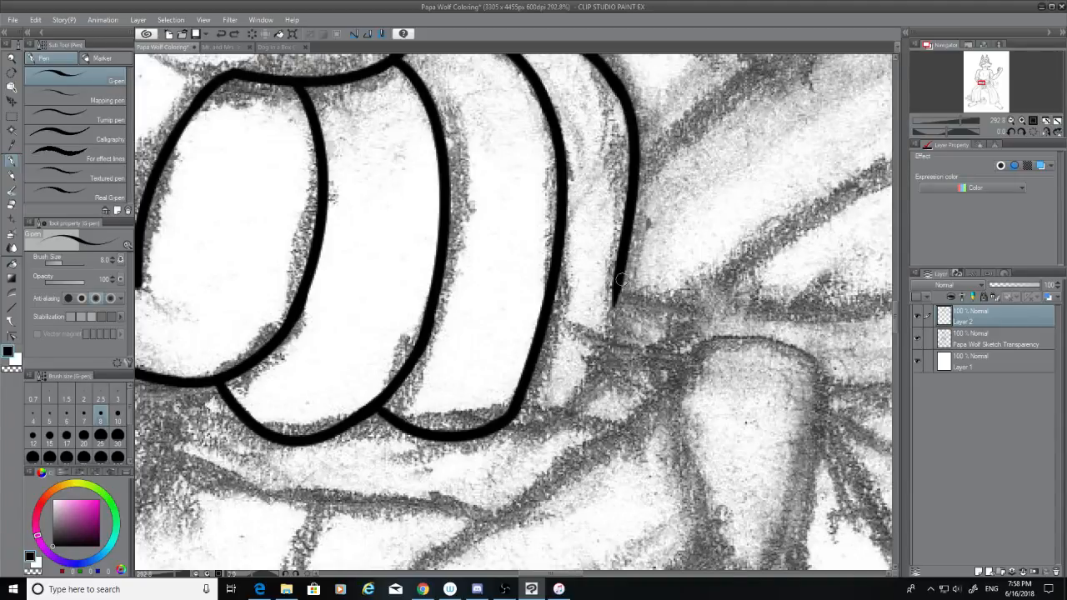
pyautogui.moveTo(618, 281); pyautogui.dragTo(527, 431)
pyautogui.hotkey('ctrl', 'z')
pyautogui.moveTo(617, 281); pyautogui.dragTo(527, 407)
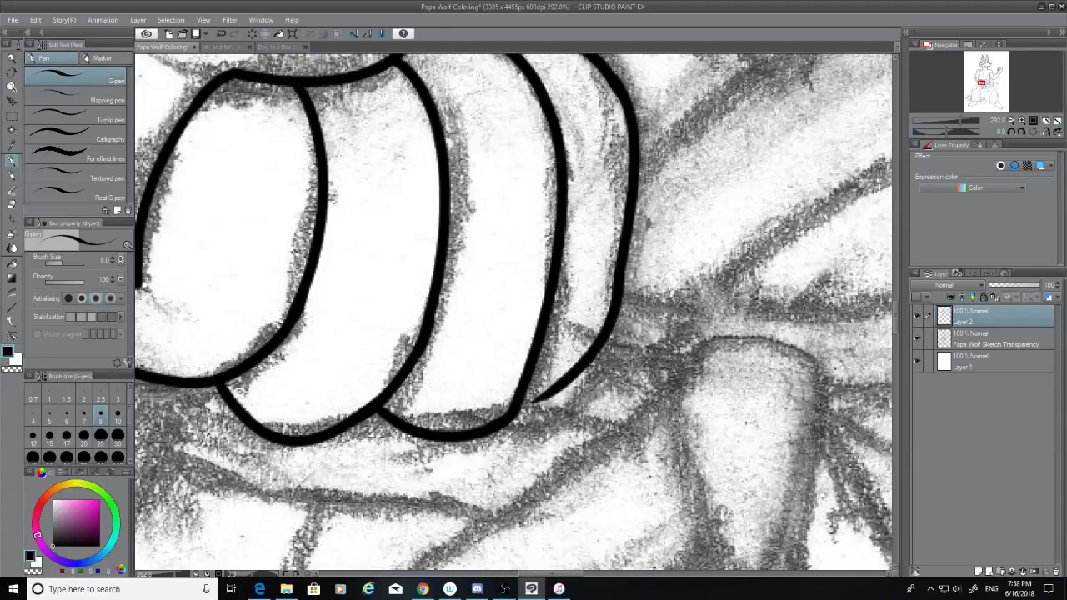
pyautogui.hotkey('ctrl', 'z')
pyautogui.moveTo(617, 279); pyautogui.dragTo(508, 428)
# Step: Close the outermost finger's tip by joining its outer line to the third finger's bottom corner
pyautogui.hotkey('ctrl', 'z')
pyautogui.moveTo(559, 399); pyautogui.dragTo(513, 424)
pyautogui.hotkey('ctrl', 'z')
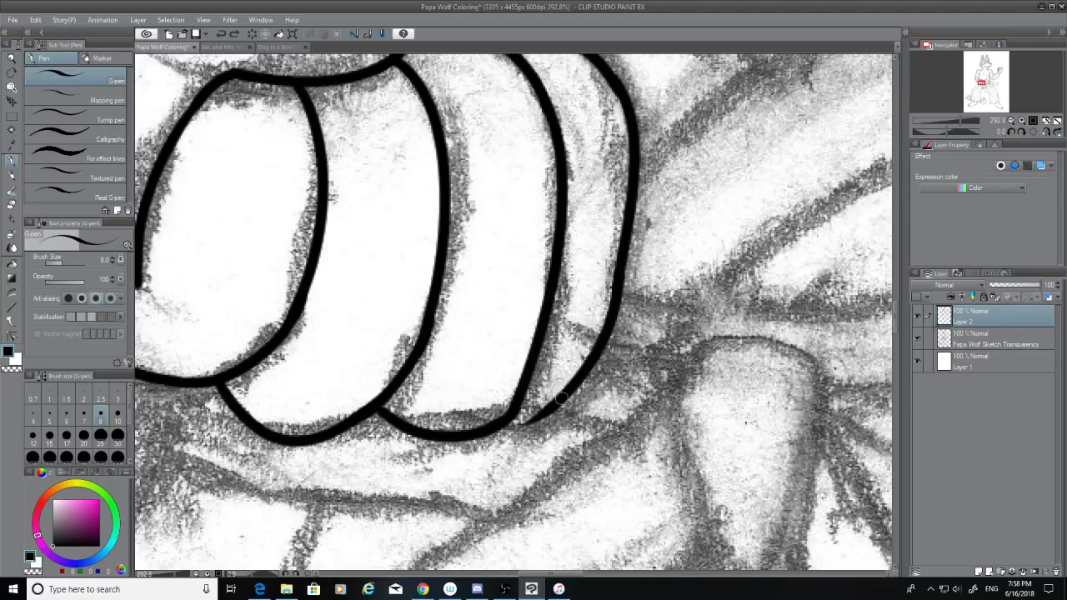
pyautogui.moveTo(561, 399); pyautogui.dragTo(505, 427)
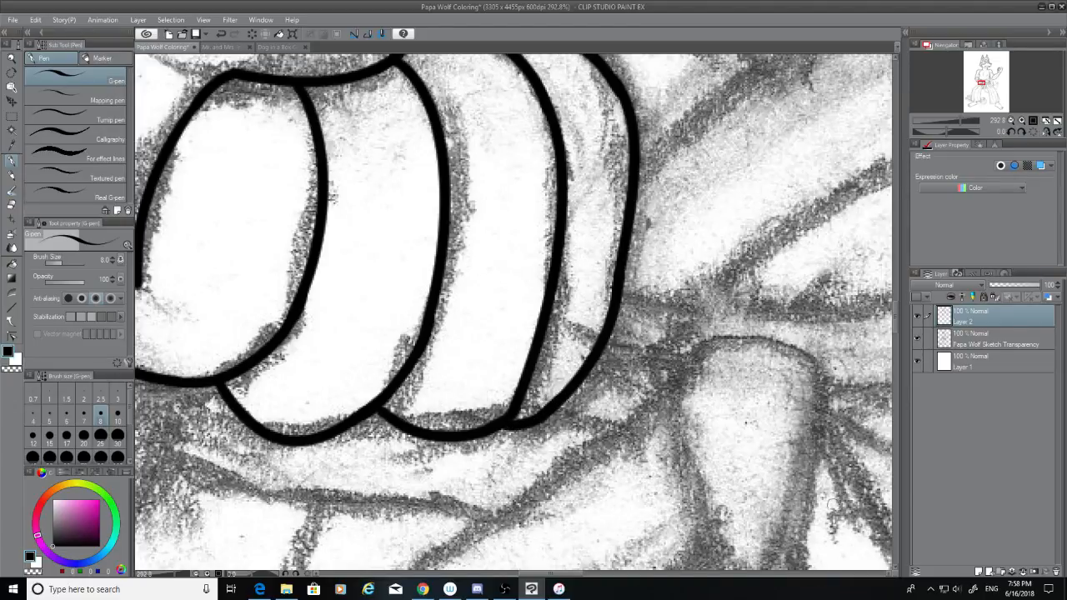
# Step: Ink the waist band's long lower curve outward from the outermost finger's side, following the sketch
pyautogui.moveTo(550, 574); pyautogui.dragTo(564, 574)
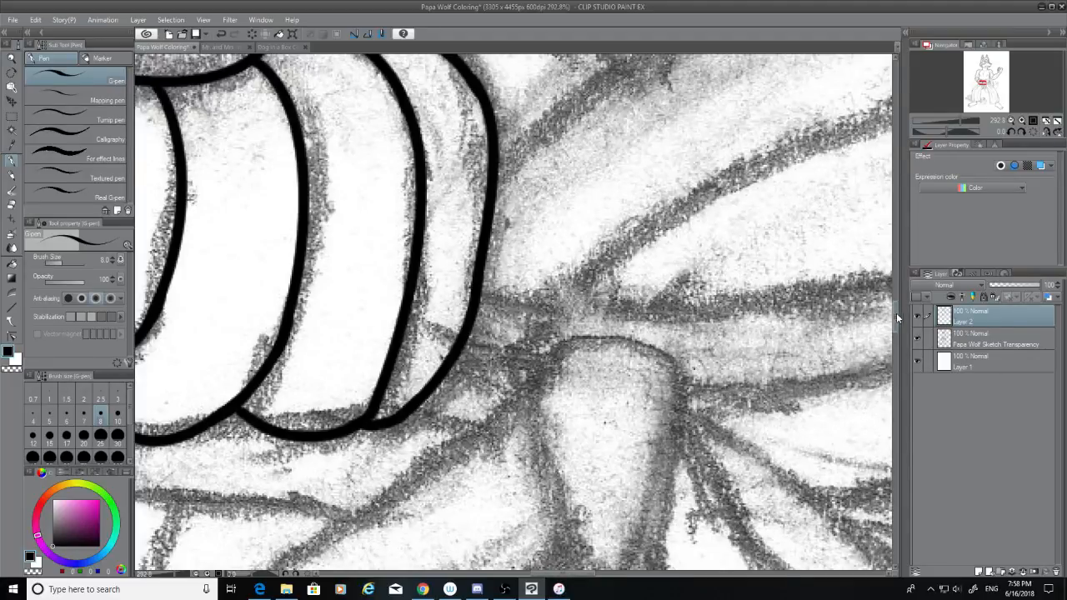
pyautogui.moveTo(896, 313); pyautogui.dragTo(896, 308)
pyautogui.moveTo(567, 573); pyautogui.dragTo(594, 575)
pyautogui.moveTo(203, 357)
pyautogui.mouseDown()
pyautogui.moveTo(260, 371)
pyautogui.moveTo(838, 284)
pyautogui.mouseUp()
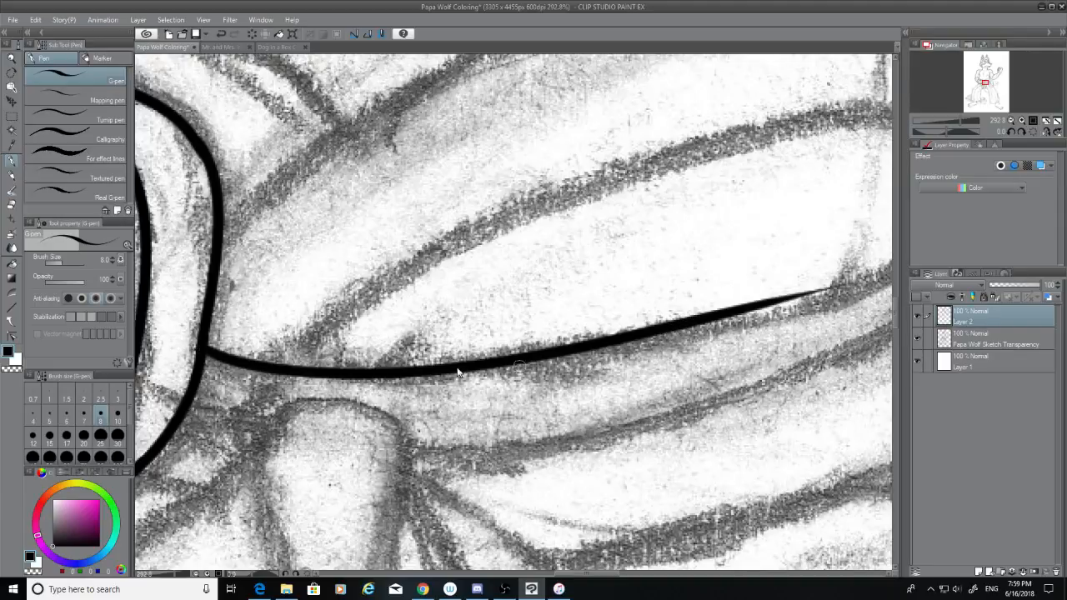
pyautogui.hotkey('ctrl', 'z')
pyautogui.hotkey('ctrl', 'z')
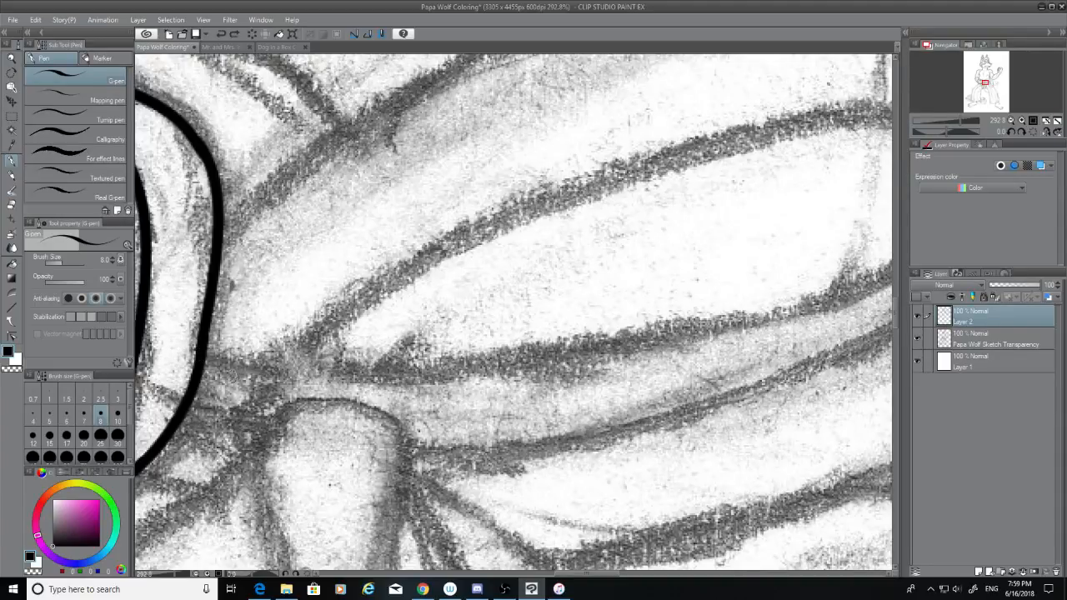
pyautogui.moveTo(207, 359); pyautogui.dragTo(866, 290)
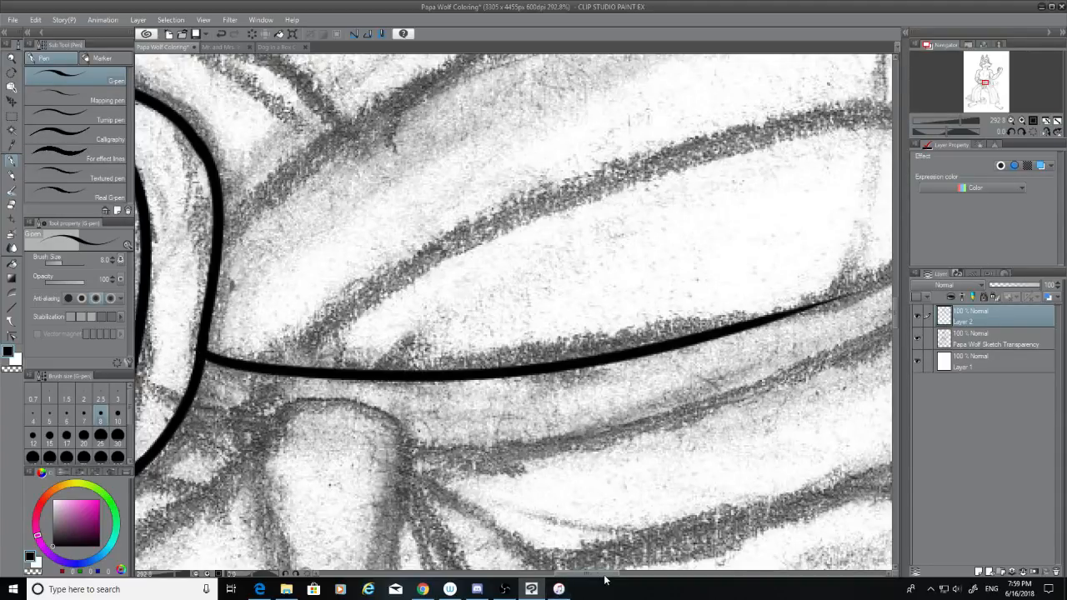
# Step: Complete the lower waist band curve with a stroke from its far sketch corner back into the tapered end
pyautogui.moveTo(606, 574); pyautogui.dragTo(636, 574)
pyautogui.moveTo(712, 163)
pyautogui.mouseDown()
pyautogui.moveTo(391, 321)
pyautogui.moveTo(616, 238)
pyautogui.moveTo(413, 309)
pyautogui.mouseUp()
pyautogui.hotkey('ctrl', 'z')
pyautogui.hotkey('ctrl', 'z')
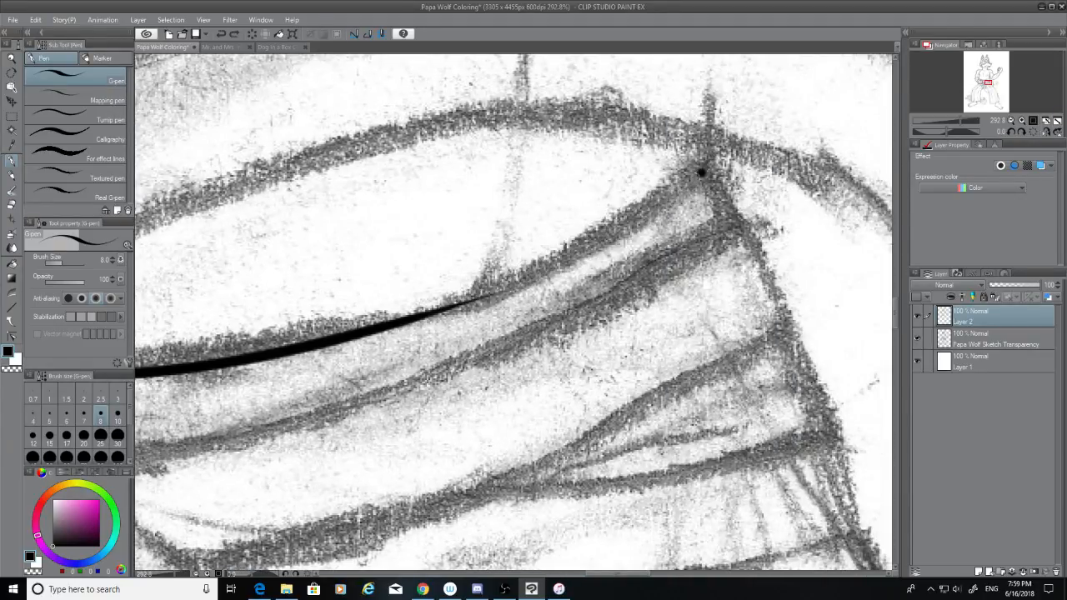
pyautogui.moveTo(702, 171); pyautogui.dragTo(366, 316)
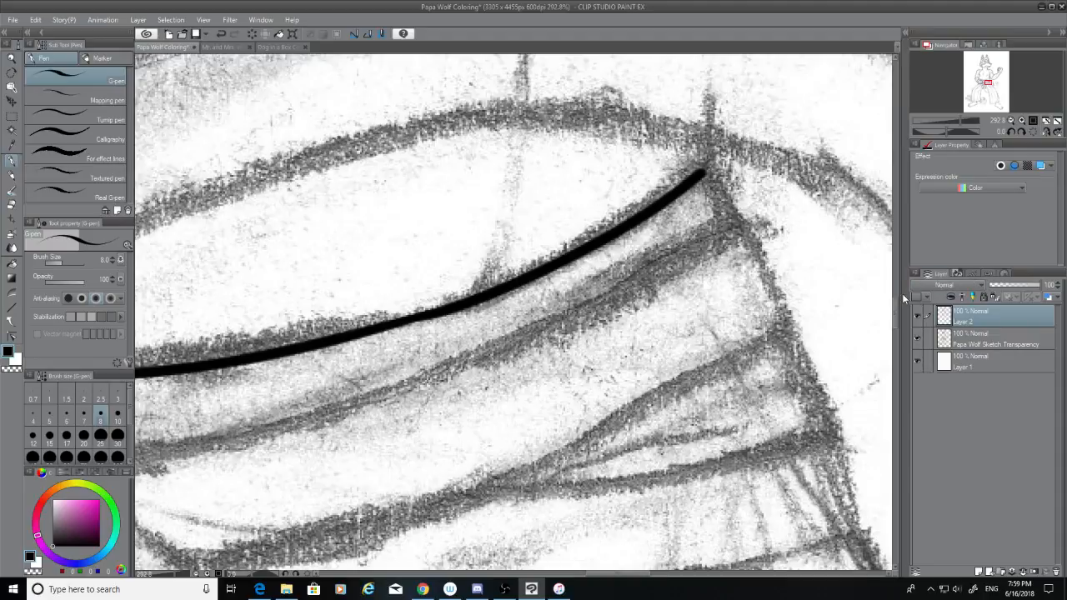
# Step: Ink the start of the upper waist curve from the outermost finger's side diagonally upward along the sketch
pyautogui.moveTo(895, 305)
pyautogui.mouseDown()
pyautogui.moveTo(890, 175)
pyautogui.moveTo(901, 301)
pyautogui.mouseUp()
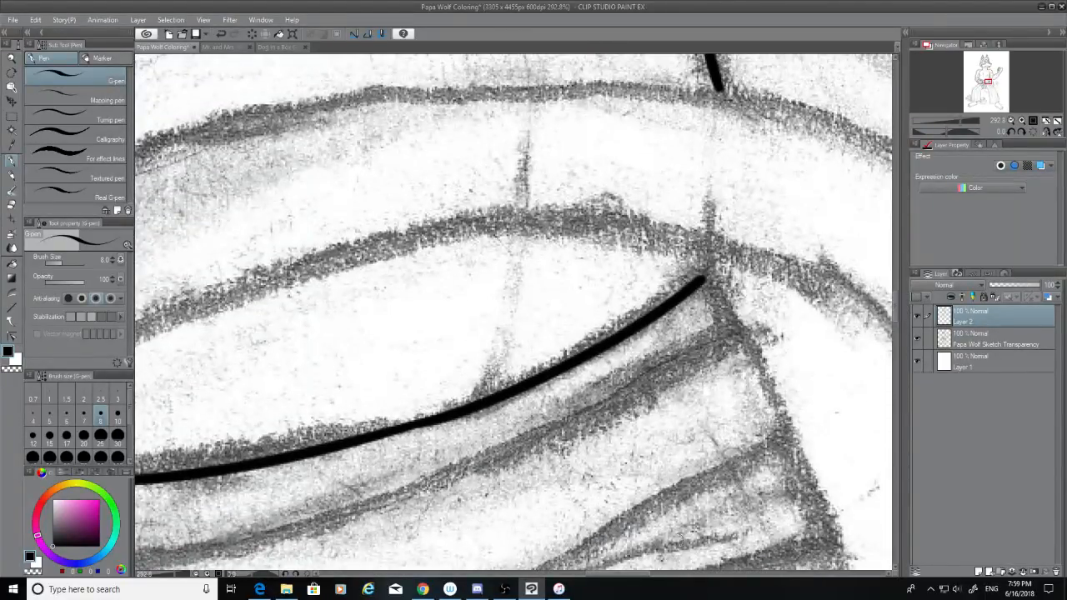
pyautogui.moveTo(622, 583)
pyautogui.mouseDown()
pyautogui.moveTo(631, 578)
pyautogui.moveTo(532, 580)
pyautogui.mouseUp()
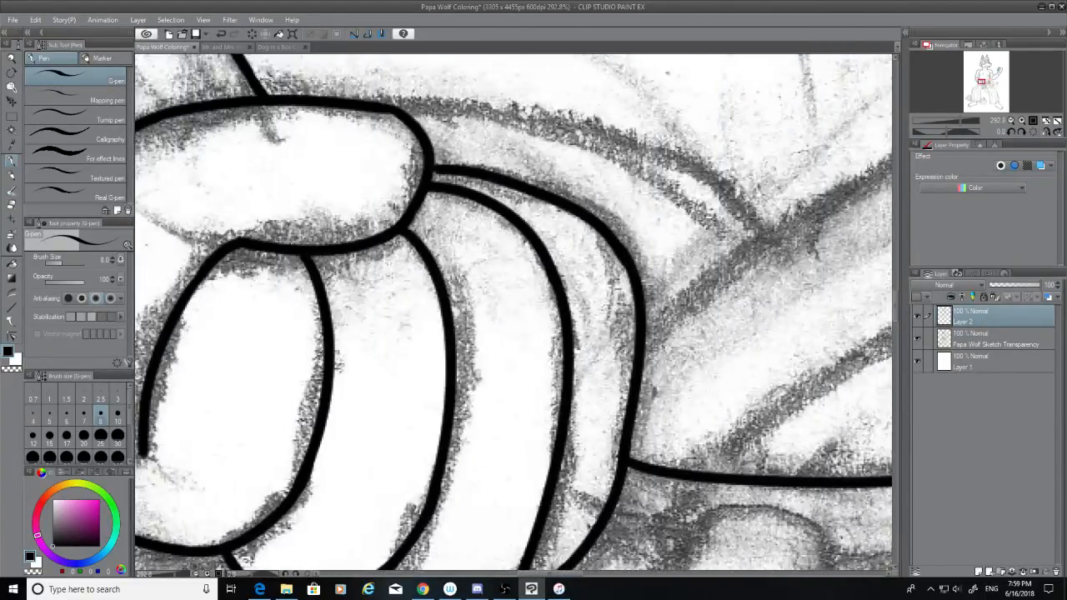
pyautogui.moveTo(641, 320); pyautogui.dragTo(894, 163)
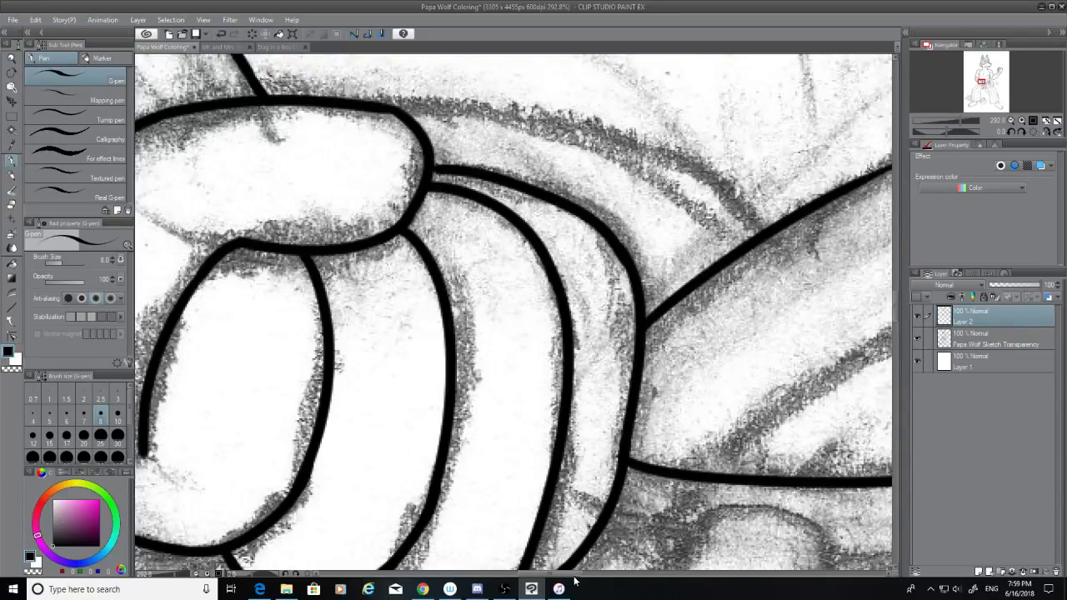
# Step: Extend the upper waist curve from its tapered end along the sketched arc toward the far side of the waist
pyautogui.moveTo(574, 580); pyautogui.dragTo(621, 581)
pyautogui.moveTo(398, 167)
pyautogui.mouseDown()
pyautogui.moveTo(678, 89)
pyautogui.moveTo(863, 72)
pyautogui.mouseUp()
pyautogui.hotkey('ctrl', 'z')
pyautogui.moveTo(349, 177)
pyautogui.mouseDown()
pyautogui.moveTo(751, 105)
pyautogui.moveTo(787, 108)
pyautogui.mouseUp()
pyautogui.hotkey('ctrl', 'z')
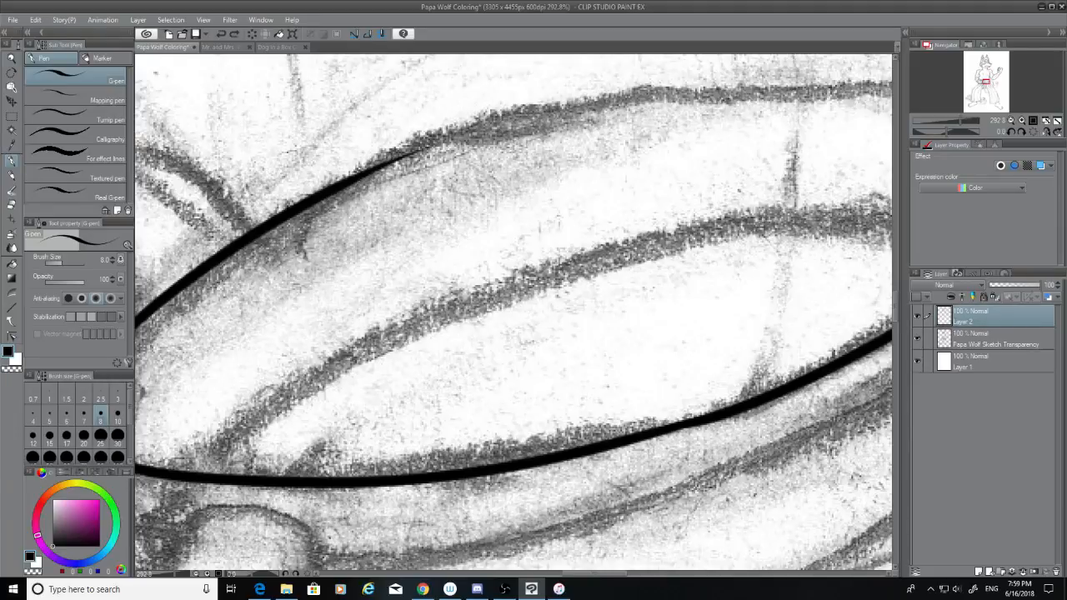
pyautogui.hotkey('ctrl', 'y')
pyautogui.hotkey('ctrl', 'z')
pyautogui.hotkey('ctrl', 'y')
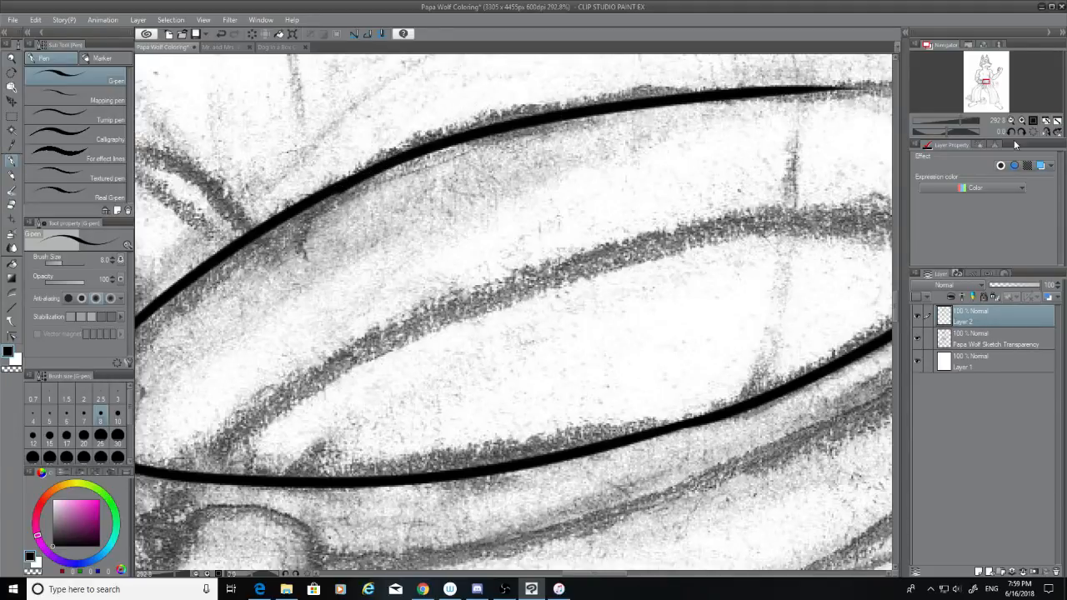
pyautogui.hotkey('ctrl', 'z')
pyautogui.moveTo(354, 179)
pyautogui.mouseDown()
pyautogui.moveTo(421, 155)
pyautogui.moveTo(866, 94)
pyautogui.mouseUp()
pyautogui.hotkey('ctrl', 'z')
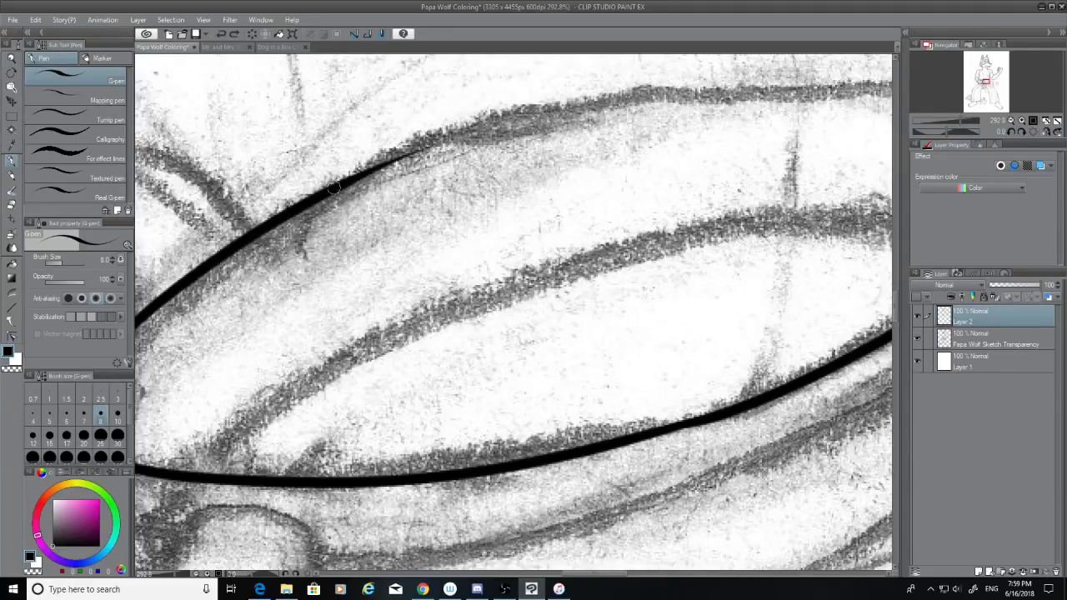
pyautogui.moveTo(338, 184); pyautogui.dragTo(843, 94)
pyautogui.hotkey('ctrl', 'z')
pyautogui.moveTo(351, 181)
pyautogui.mouseDown()
pyautogui.moveTo(499, 123)
pyautogui.moveTo(857, 95)
pyautogui.mouseUp()
pyautogui.hotkey('ctrl', 'z')
pyautogui.moveTo(339, 185); pyautogui.dragTo(890, 84)
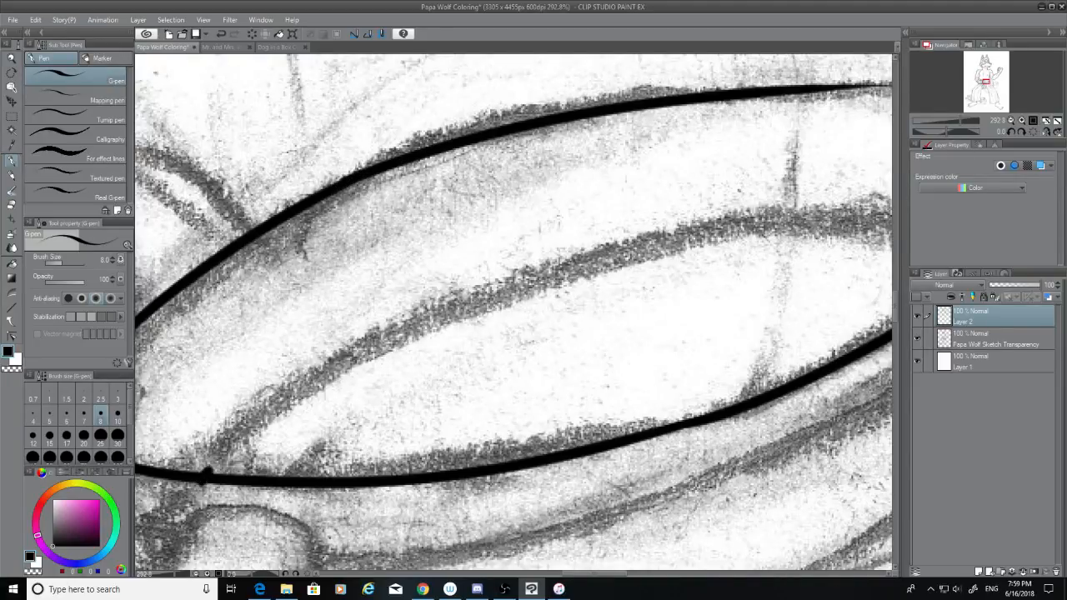
# Step: Ink the middle waist curve from the lower curve near the hand up along the sketched arc
pyautogui.moveTo(203, 473); pyautogui.dragTo(841, 248)
pyautogui.hotkey('ctrl', 'z')
pyautogui.moveTo(196, 479)
pyautogui.mouseDown()
pyautogui.moveTo(537, 277)
pyautogui.moveTo(850, 186)
pyautogui.mouseUp()
pyautogui.hotkey('ctrl', 'z')
pyautogui.moveTo(196, 474); pyautogui.dragTo(883, 197)
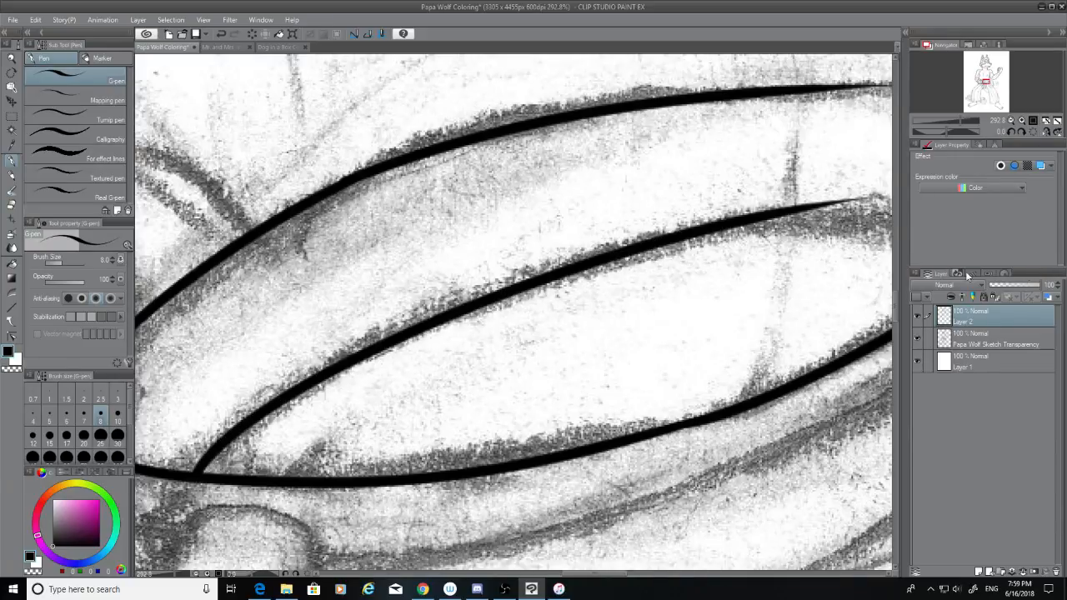
# Step: Erase the middle waist curve's tapered end and extend the line over and past the lower curve's tip
pyautogui.moveTo(602, 572); pyautogui.dragTo(629, 573)
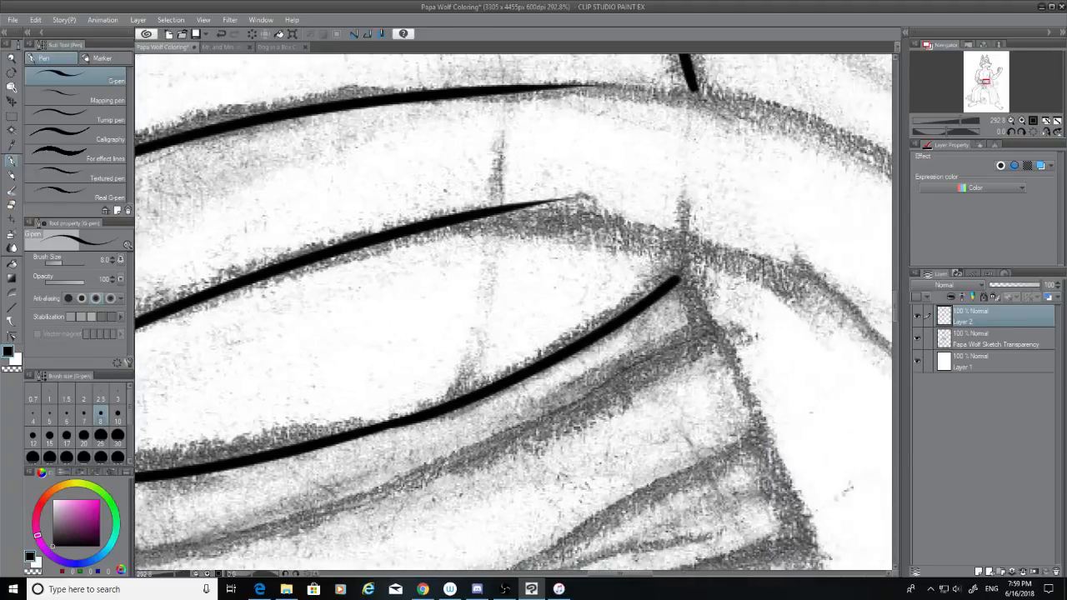
pyautogui.click(12, 190)
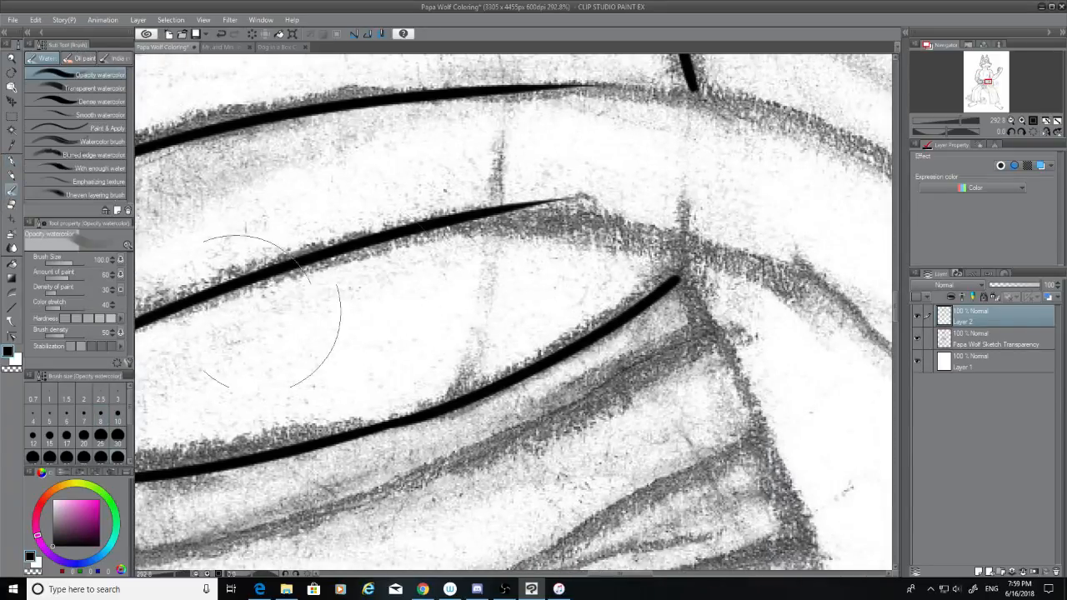
pyautogui.press('e')
pyautogui.moveTo(583, 198)
pyautogui.mouseDown()
pyautogui.moveTo(409, 237)
pyautogui.moveTo(691, 243)
pyautogui.moveTo(890, 330)
pyautogui.mouseUp()
pyautogui.press('p')
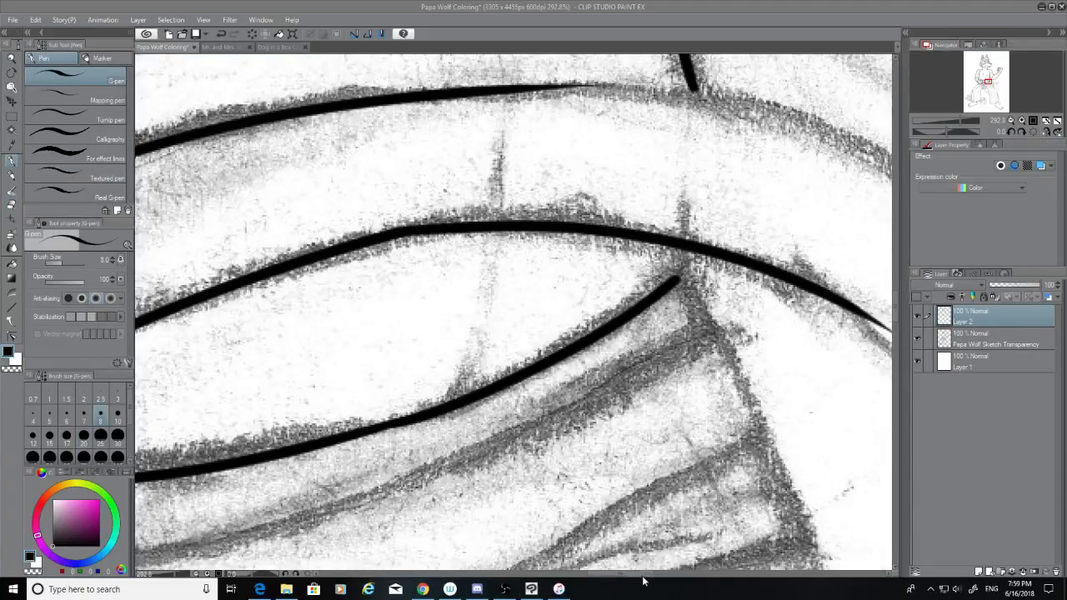
# Step: Ink a short slanted line from the middle waist curve down past the lower curve's tip
pyautogui.moveTo(643, 574); pyautogui.dragTo(660, 574)
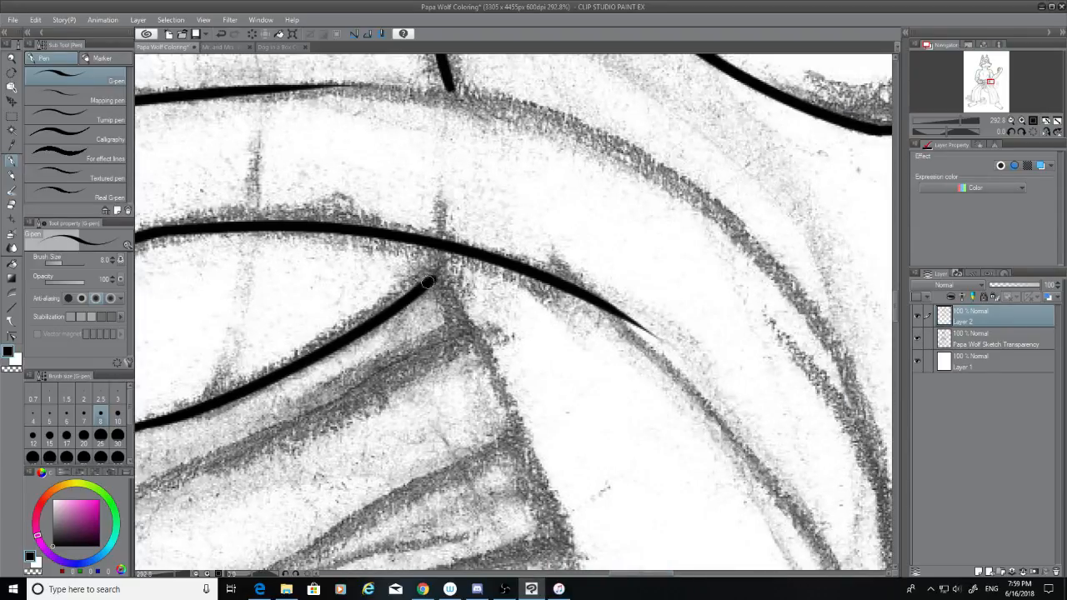
pyautogui.moveTo(432, 280)
pyautogui.mouseDown()
pyautogui.moveTo(446, 241)
pyautogui.moveTo(441, 275)
pyautogui.moveTo(443, 266)
pyautogui.moveTo(464, 321)
pyautogui.mouseUp()
pyautogui.hotkey('ctrl', 'z')
pyautogui.hotkey('ctrl', 'z')
pyautogui.hotkey('ctrl', 'z')
pyautogui.moveTo(441, 266); pyautogui.dragTo(464, 319)
pyautogui.hotkey('ctrl', 'z')
pyautogui.moveTo(441, 266); pyautogui.dragTo(474, 330)
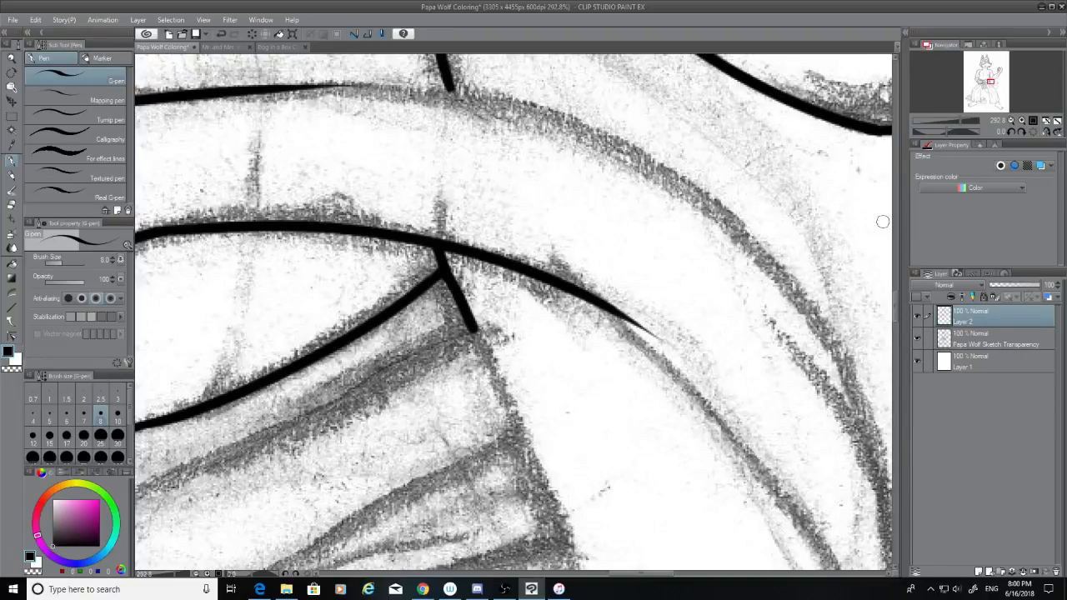
# Step: Trim the tapered ends of the middle and upper waist curves with the Hard eraser, hiding the sketch layer while trimming the first
pyautogui.scroll(-8, 881, 220)
pyautogui.scroll(7, 737, 383)
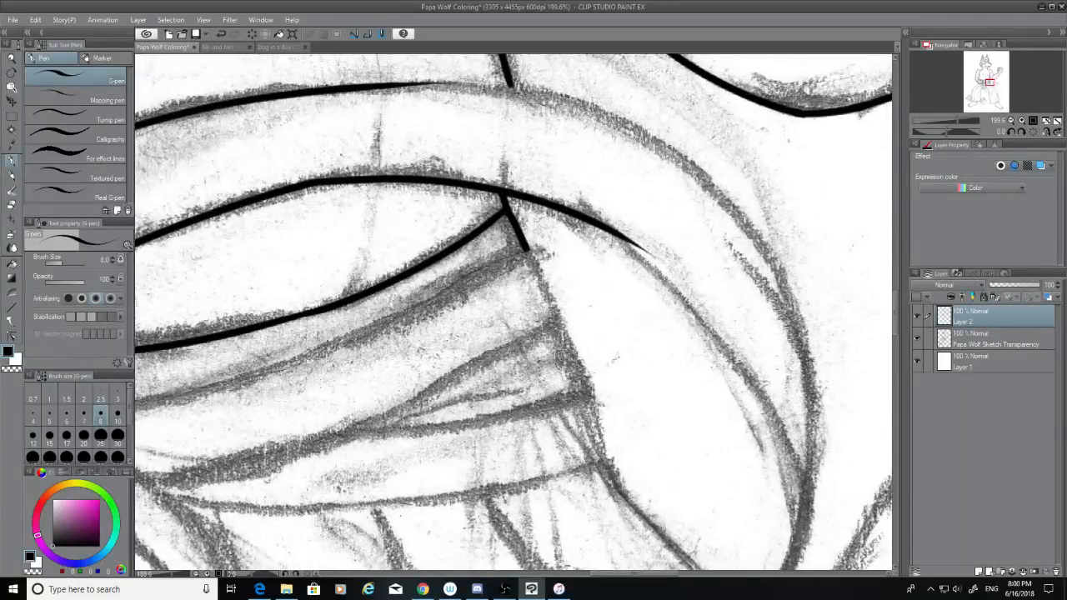
pyautogui.moveTo(647, 245)
pyautogui.mouseDown()
pyautogui.moveTo(609, 226)
pyautogui.moveTo(651, 254)
pyautogui.mouseUp()
pyautogui.click(917, 339)
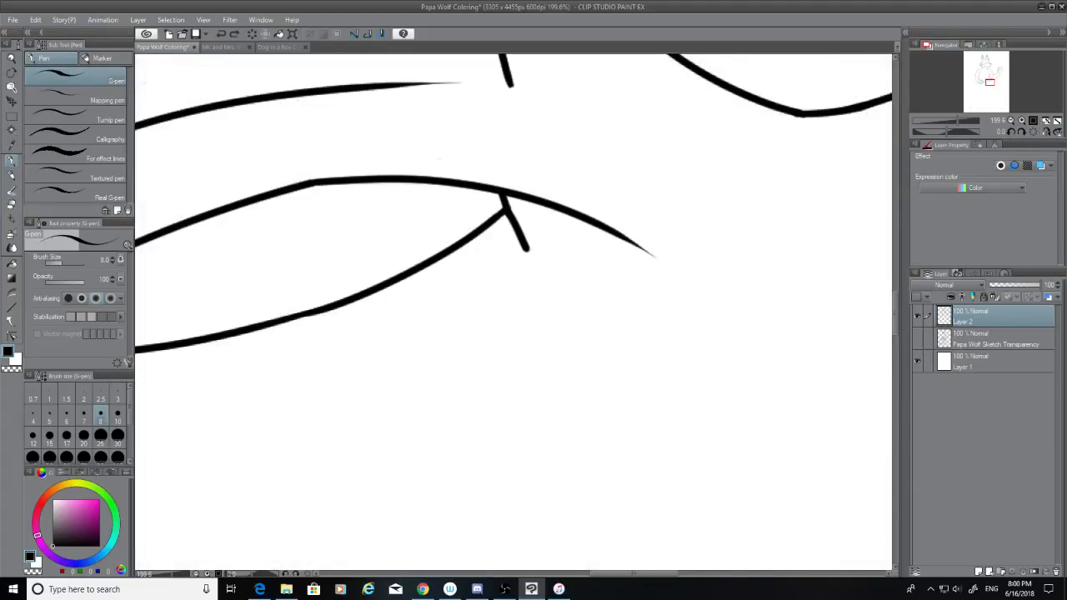
pyautogui.press('e')
pyautogui.moveTo(655, 250)
pyautogui.mouseDown()
pyautogui.moveTo(609, 225)
pyautogui.moveTo(607, 247)
pyautogui.mouseUp()
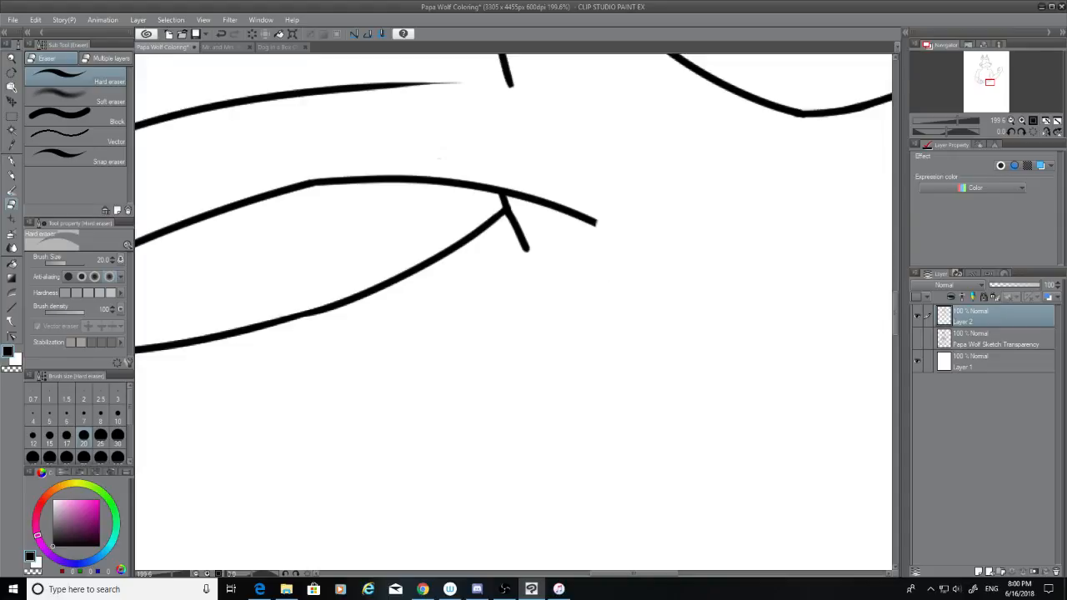
pyautogui.click(917, 338)
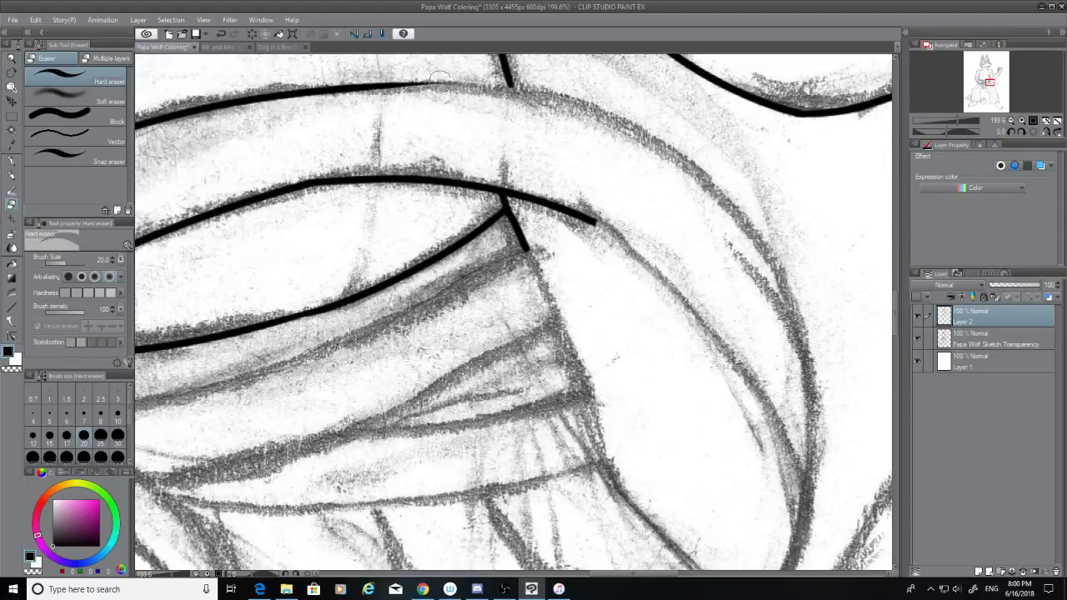
pyautogui.moveTo(442, 81); pyautogui.dragTo(393, 92)
# Step: Extend the middle waist curve with the G-pen down the outer side along the long sketched arc
pyautogui.click(11, 161)
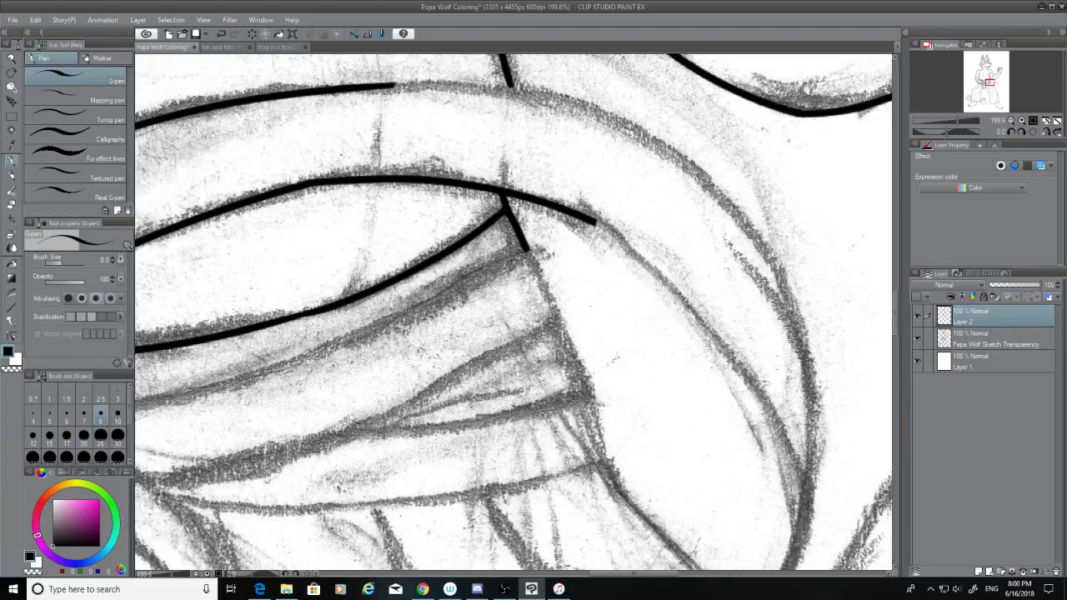
pyautogui.scroll(-3, 892, 317)
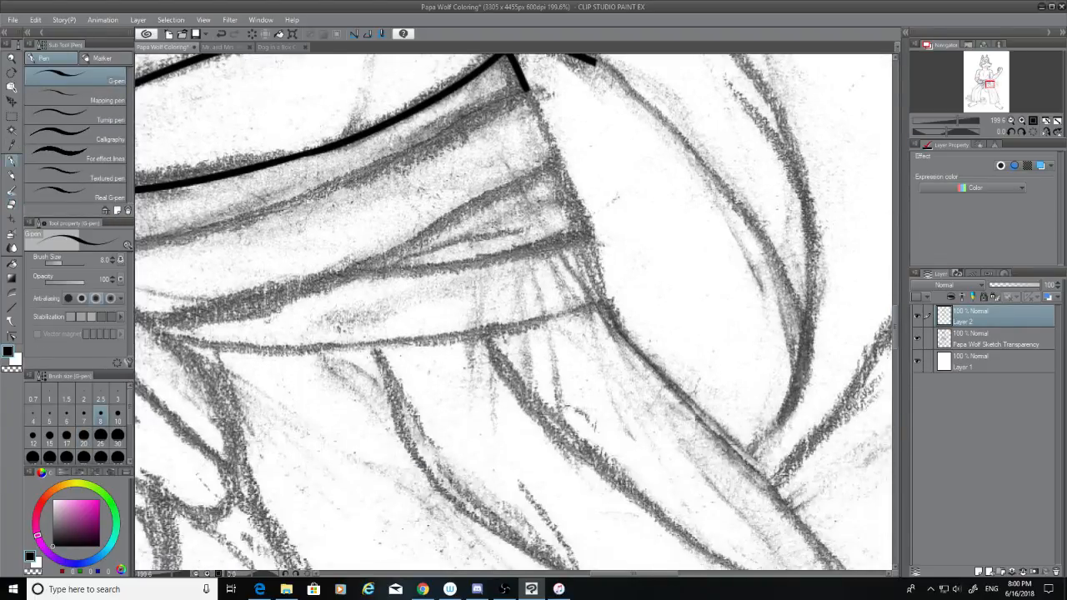
pyautogui.moveTo(588, 67); pyautogui.dragTo(779, 355)
pyautogui.hotkey('ctrl', 'z')
pyautogui.moveTo(591, 62)
pyautogui.mouseDown()
pyautogui.moveTo(659, 105)
pyautogui.moveTo(833, 383)
pyautogui.mouseUp()
pyautogui.hotkey('ctrl', 'z')
pyautogui.moveTo(590, 59)
pyautogui.mouseDown()
pyautogui.moveTo(716, 172)
pyautogui.moveTo(797, 390)
pyautogui.mouseUp()
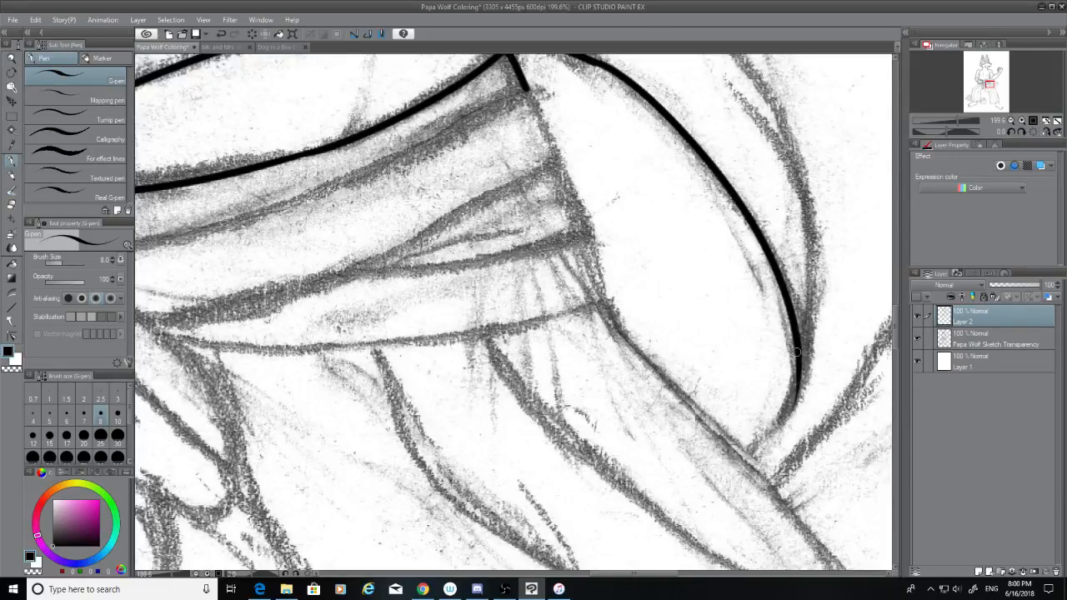
# Step: Finish the long side arc by hooking its lower end inward to meet the diagonal sketch line
pyautogui.moveTo(796, 351)
pyautogui.mouseDown()
pyautogui.moveTo(785, 427)
pyautogui.moveTo(755, 458)
pyautogui.mouseUp()
pyautogui.hotkey('ctrl', 'z')
pyautogui.hotkey('ctrl', 'z')
pyautogui.moveTo(797, 352); pyautogui.dragTo(741, 457)
pyautogui.hotkey('ctrl', 'z')
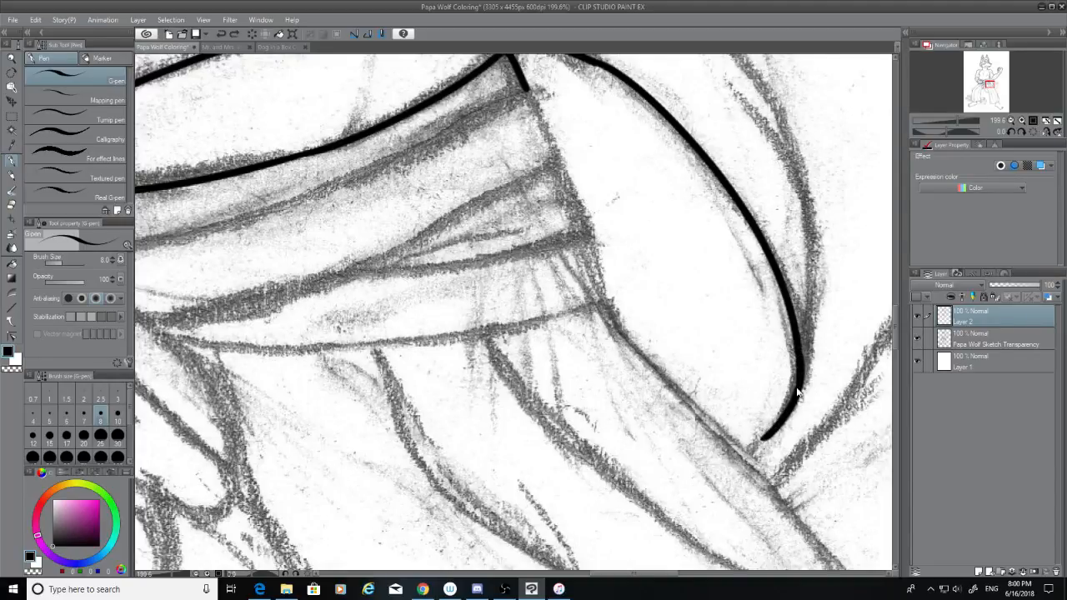
pyautogui.hotkey('ctrl', 'z')
pyautogui.moveTo(797, 355); pyautogui.dragTo(751, 452)
pyautogui.hotkey('ctrl', 'z')
pyautogui.moveTo(798, 358)
pyautogui.mouseDown()
pyautogui.moveTo(797, 383)
pyautogui.moveTo(755, 457)
pyautogui.mouseUp()
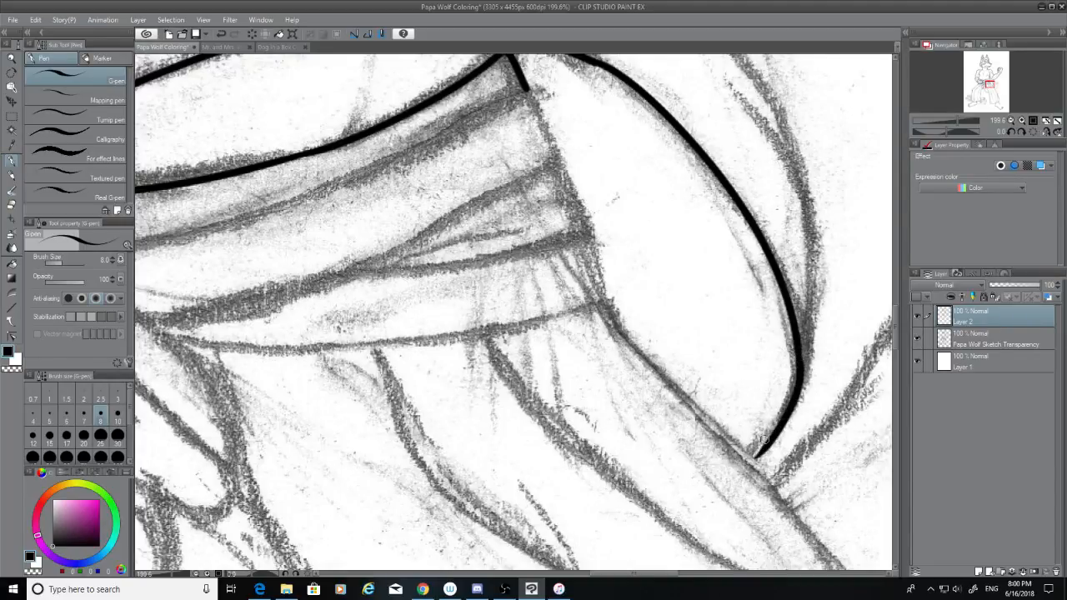
# Step: Re-ink the inward hook at the long side arc's lower tip where it meets the diagonal sketch line
pyautogui.hotkey('ctrl', 'z')
pyautogui.moveTo(797, 363)
pyautogui.mouseDown()
pyautogui.moveTo(792, 391)
pyautogui.moveTo(749, 455)
pyautogui.mouseUp()
pyautogui.hotkey('ctrl', 'z')
pyautogui.moveTo(778, 420); pyautogui.dragTo(748, 455)
pyautogui.hotkey('ctrl', 'z')
# Step: Extend the upper waist curve with the G-pen past the vertical body line along the start of the sketched outer arc
pyautogui.moveTo(895, 327); pyautogui.dragTo(895, 306)
pyautogui.moveTo(415, 209); pyautogui.dragTo(788, 404)
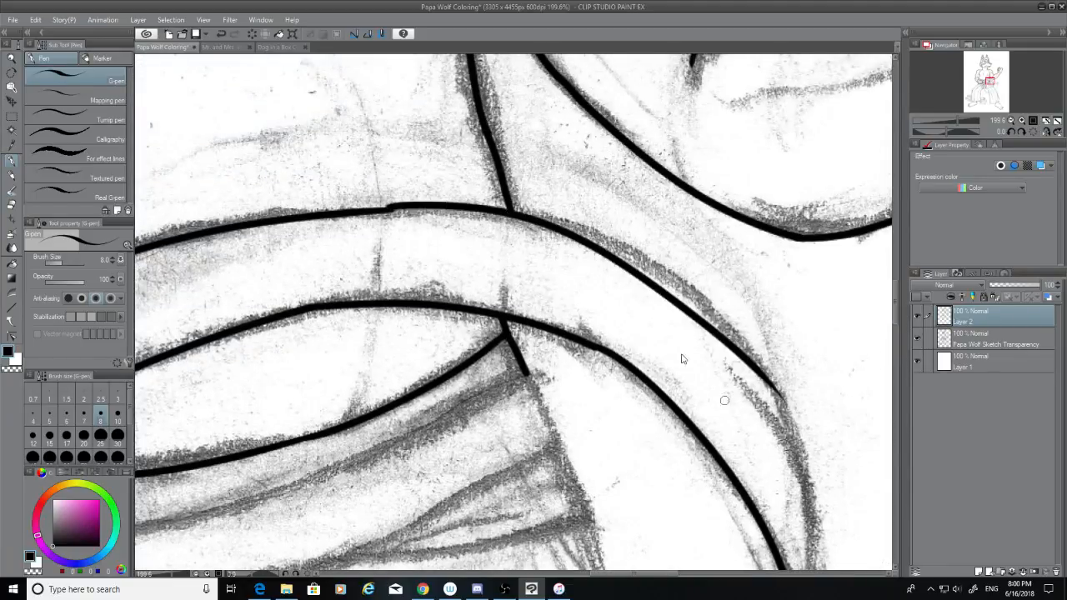
pyautogui.hotkey('ctrl', 'z')
pyautogui.moveTo(389, 208)
pyautogui.mouseDown()
pyautogui.moveTo(546, 222)
pyautogui.moveTo(799, 392)
pyautogui.mouseUp()
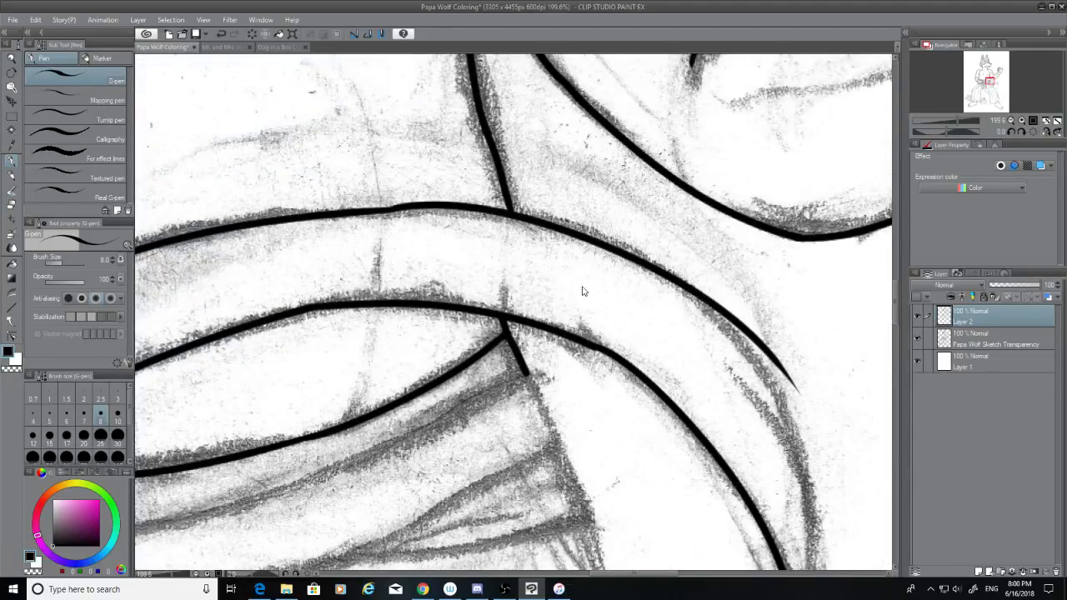
pyautogui.hotkey('ctrl', 'z')
pyautogui.hotkey('ctrl', 'z')
pyautogui.moveTo(390, 208)
pyautogui.mouseDown()
pyautogui.moveTo(641, 262)
pyautogui.moveTo(798, 392)
pyautogui.mouseUp()
pyautogui.hotkey('ctrl', 'z')
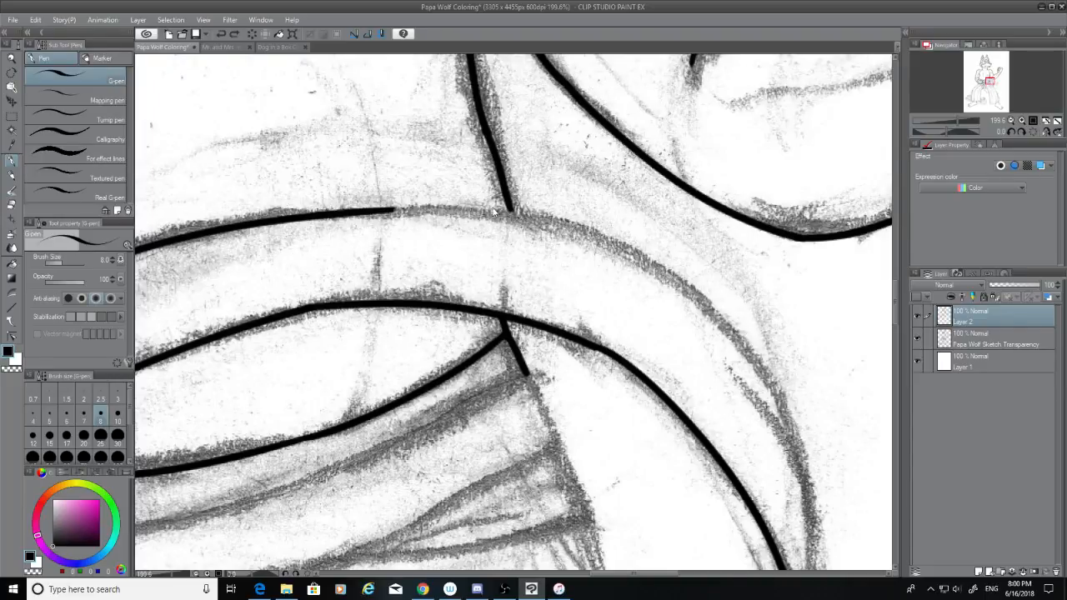
pyautogui.moveTo(390, 209); pyautogui.dragTo(827, 492)
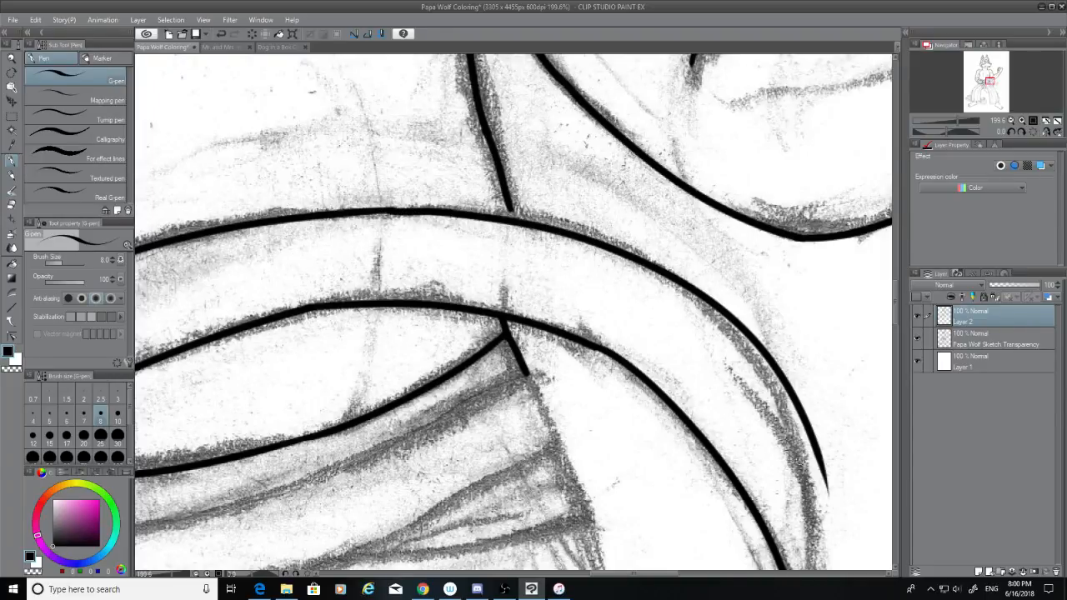
pyautogui.hotkey('ctrl', 'z')
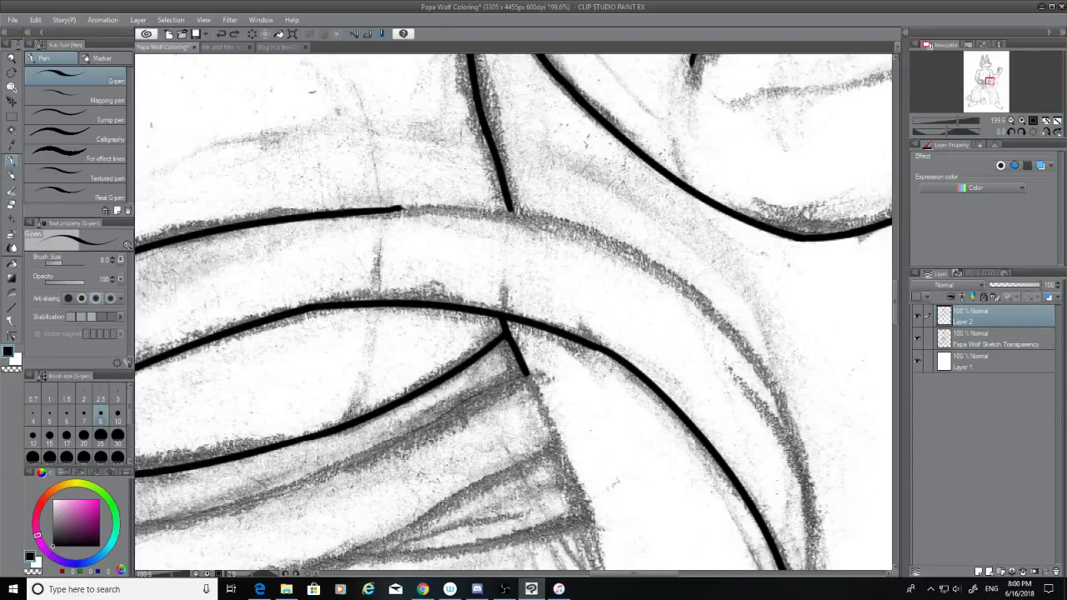
pyautogui.moveTo(395, 209); pyautogui.dragTo(643, 250)
pyautogui.hotkey('ctrl', 'z')
pyautogui.moveTo(390, 208)
pyautogui.mouseDown()
pyautogui.moveTo(513, 215)
pyautogui.moveTo(726, 314)
pyautogui.mouseUp()
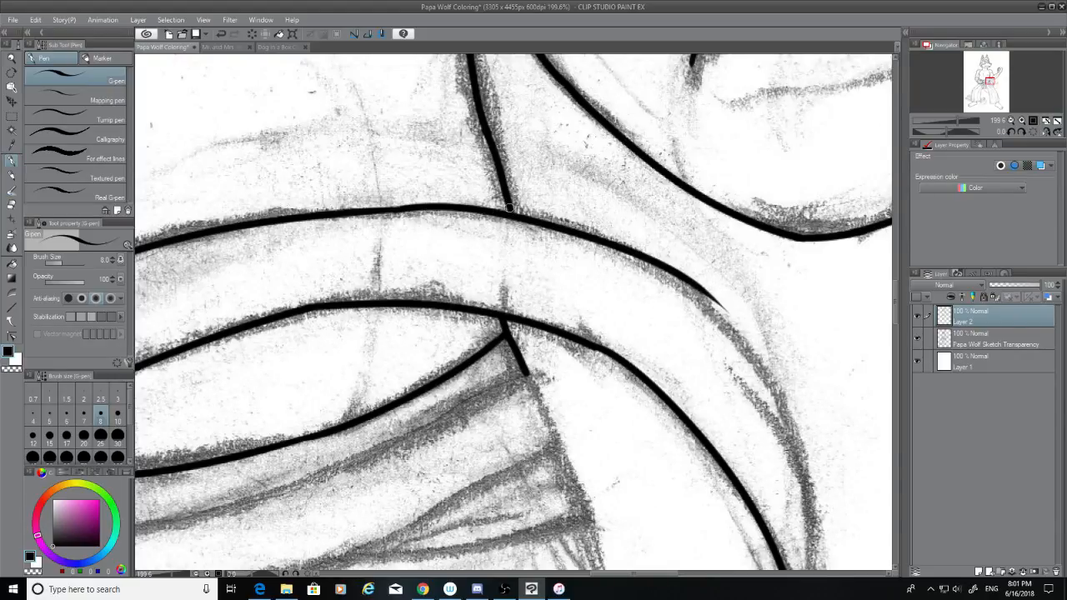
# Step: Join the vertical body line to the upper waist curve and trim the curve's tapered end with the Hard eraser
pyautogui.moveTo(508, 208); pyautogui.dragTo(515, 213)
pyautogui.hotkey('ctrl', 'z')
pyautogui.hotkey('ctrl', 'z')
pyautogui.click(10, 204)
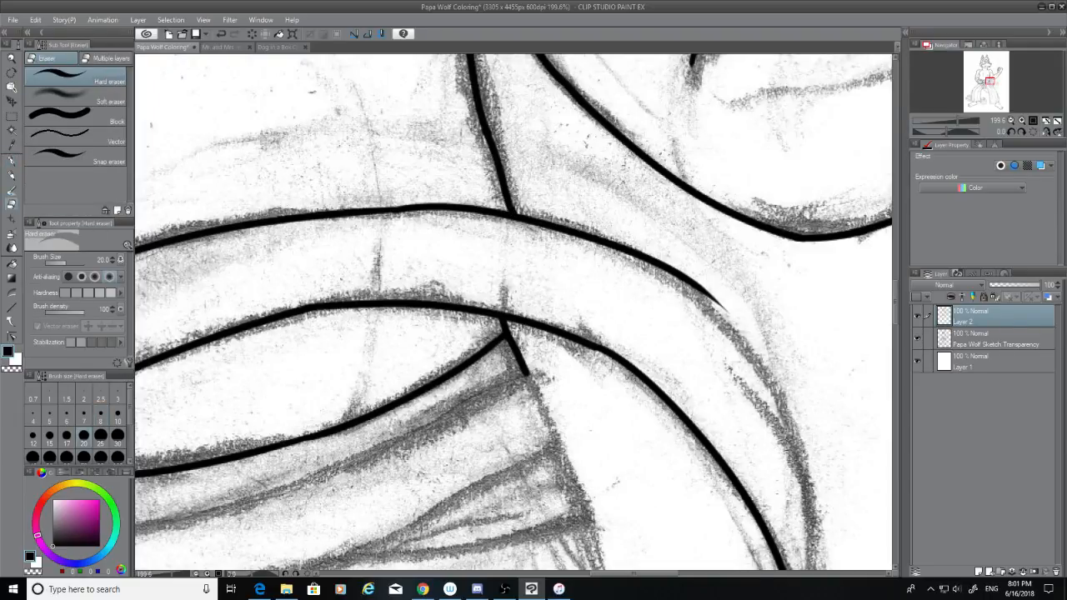
pyautogui.moveTo(744, 301)
pyautogui.mouseDown()
pyautogui.moveTo(660, 259)
pyautogui.moveTo(635, 289)
pyautogui.mouseUp()
# Step: Continue the trimmed upper waist curve with the G-pen down the sketched outer arc, close to the inner side arc
pyautogui.click(12, 164)
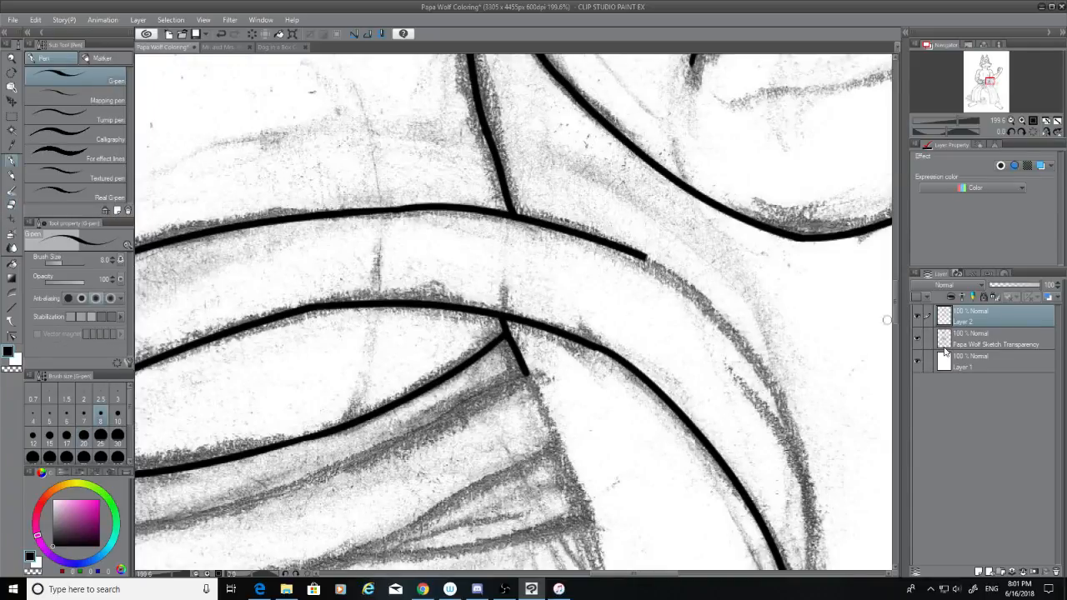
pyautogui.scroll(-3, 896, 300)
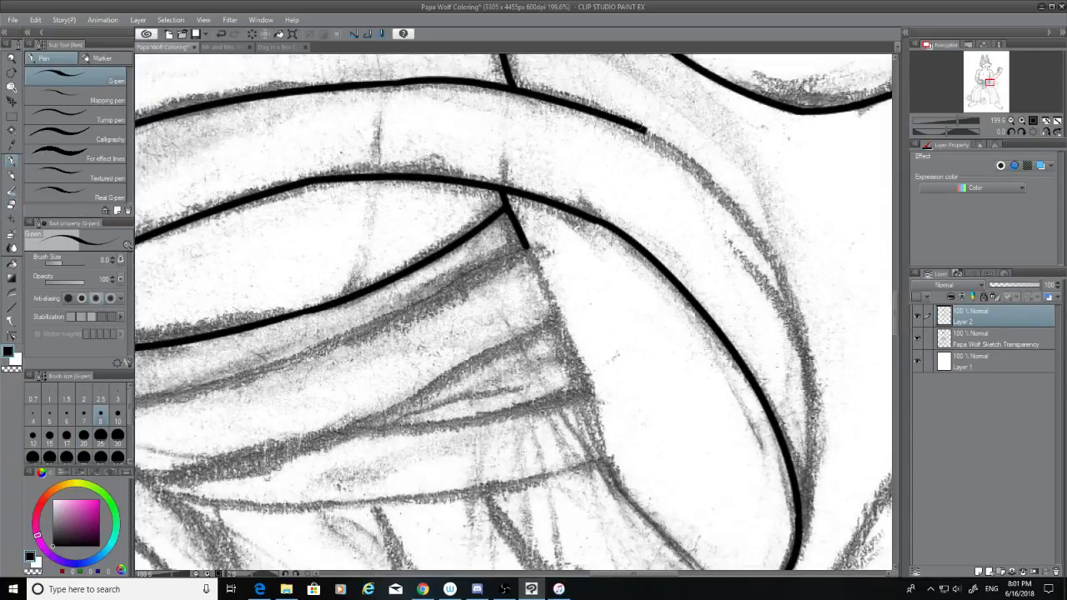
pyautogui.moveTo(643, 130)
pyautogui.mouseDown()
pyautogui.moveTo(788, 335)
pyautogui.moveTo(802, 478)
pyautogui.mouseUp()
pyautogui.hotkey('ctrl', 'z')
pyautogui.moveTo(643, 130); pyautogui.dragTo(802, 477)
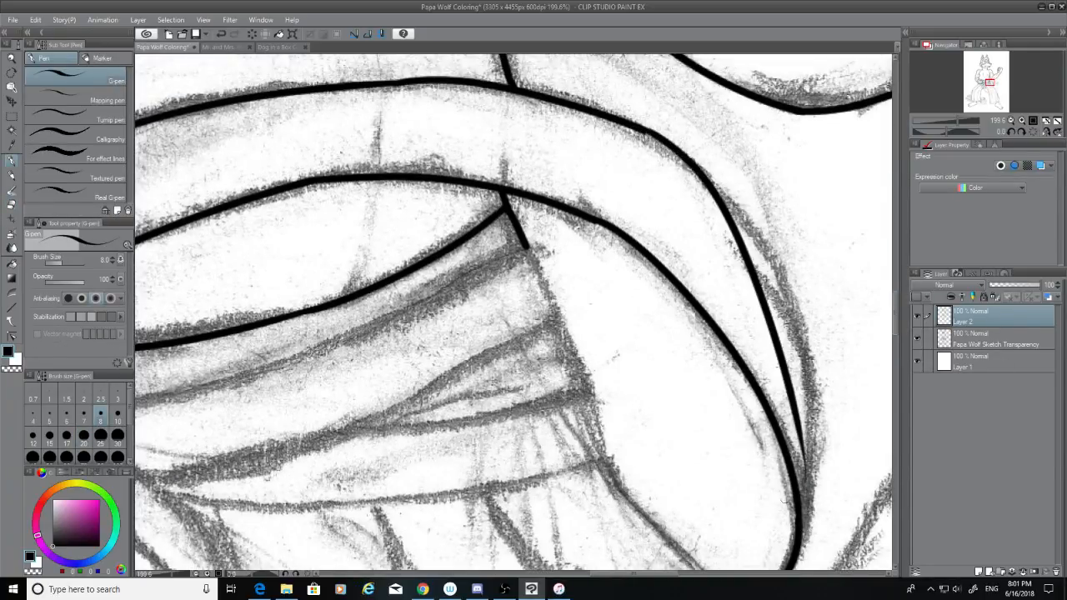
pyautogui.hotkey('ctrl', 'z')
pyautogui.moveTo(643, 130)
pyautogui.mouseDown()
pyautogui.moveTo(676, 152)
pyautogui.moveTo(818, 479)
pyautogui.mouseUp()
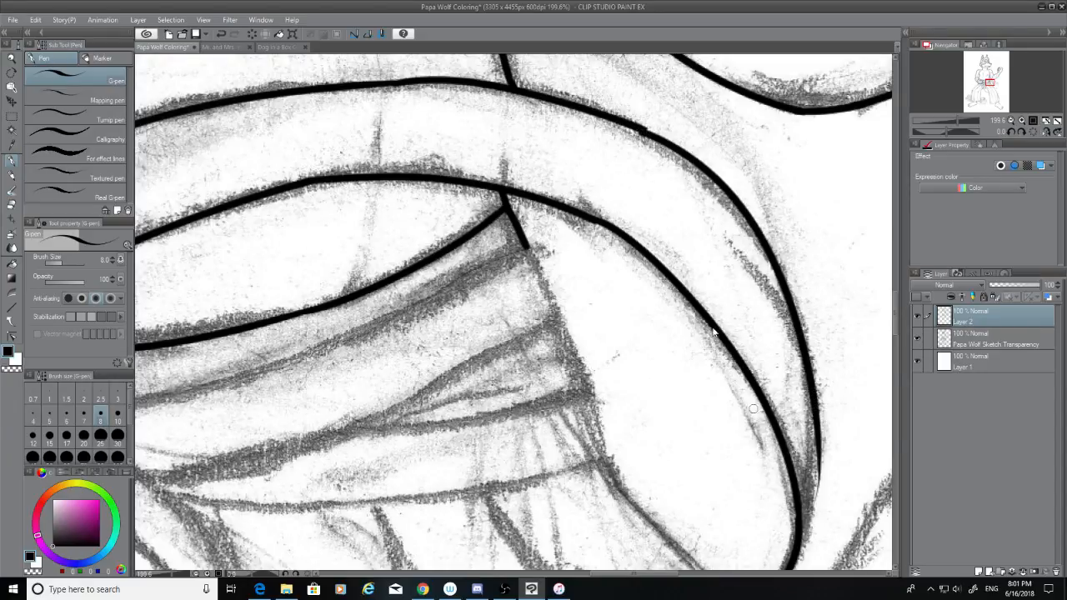
pyautogui.hotkey('ctrl', 'z')
pyautogui.moveTo(643, 130)
pyautogui.mouseDown()
pyautogui.moveTo(695, 156)
pyautogui.moveTo(785, 454)
pyautogui.mouseUp()
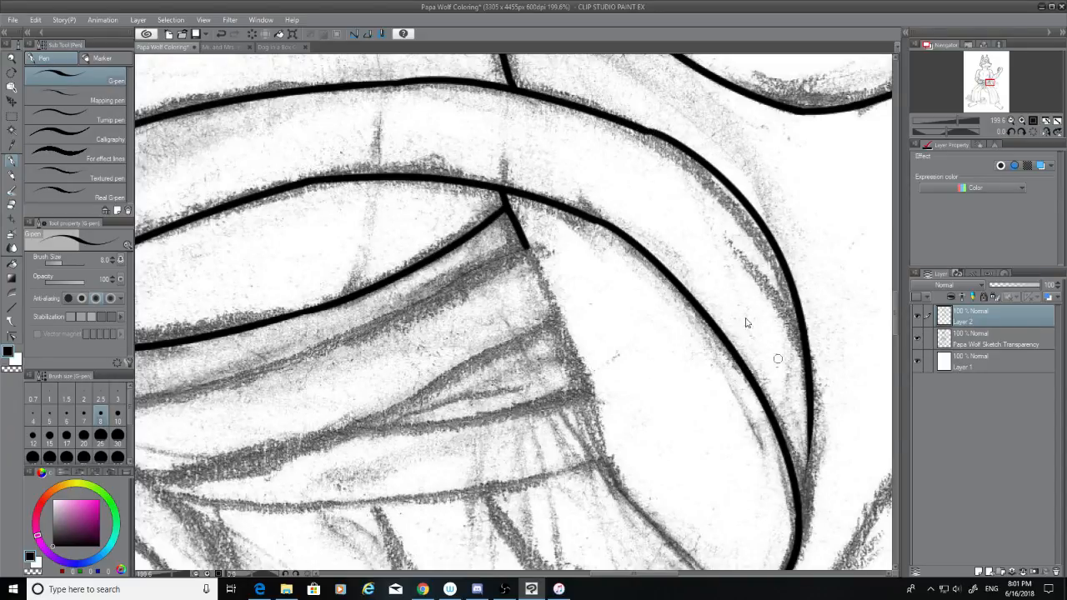
pyautogui.hotkey('ctrl', 'z')
pyautogui.moveTo(643, 130)
pyautogui.mouseDown()
pyautogui.moveTo(752, 247)
pyautogui.moveTo(800, 492)
pyautogui.mouseUp()
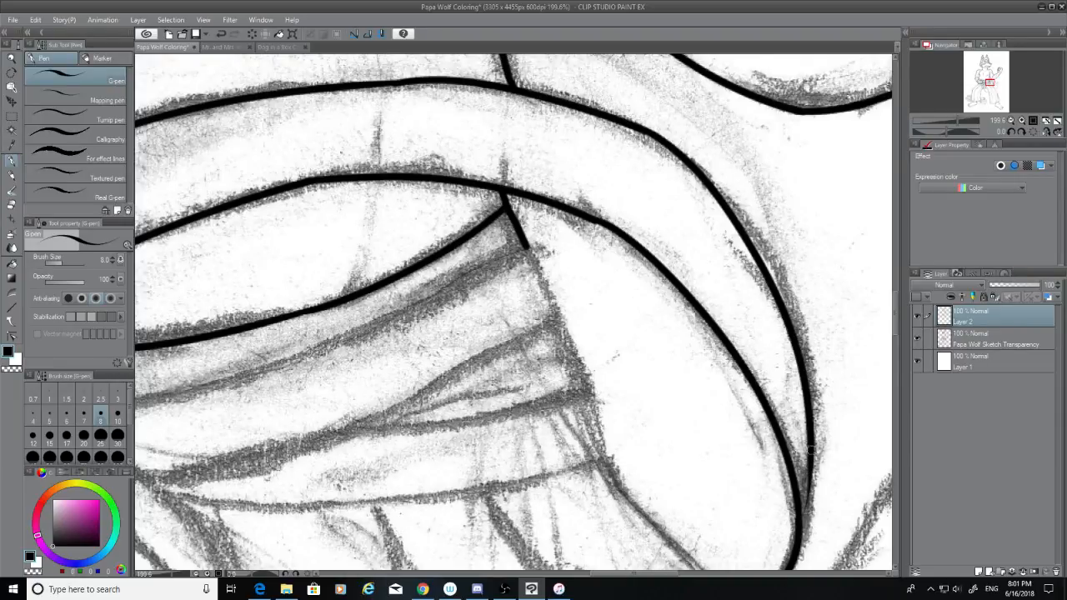
# Step: Close the outer arc's lower end with a short curved stroke that meets the inner side arc
pyautogui.moveTo(810, 450); pyautogui.dragTo(799, 525)
pyautogui.hotkey('ctrl', 'z')
pyautogui.moveTo(810, 451); pyautogui.dragTo(798, 535)
pyautogui.hotkey('ctrl', 'z')
pyautogui.hotkey('ctrl', 'z')
pyautogui.moveTo(810, 451); pyautogui.dragTo(798, 532)
pyautogui.hotkey('ctrl', 'z')
pyautogui.moveTo(811, 451); pyautogui.dragTo(796, 523)
# Step: Hide the sketch layer and smooth the stroke joints on the upper and middle waist curves
pyautogui.click(917, 339)
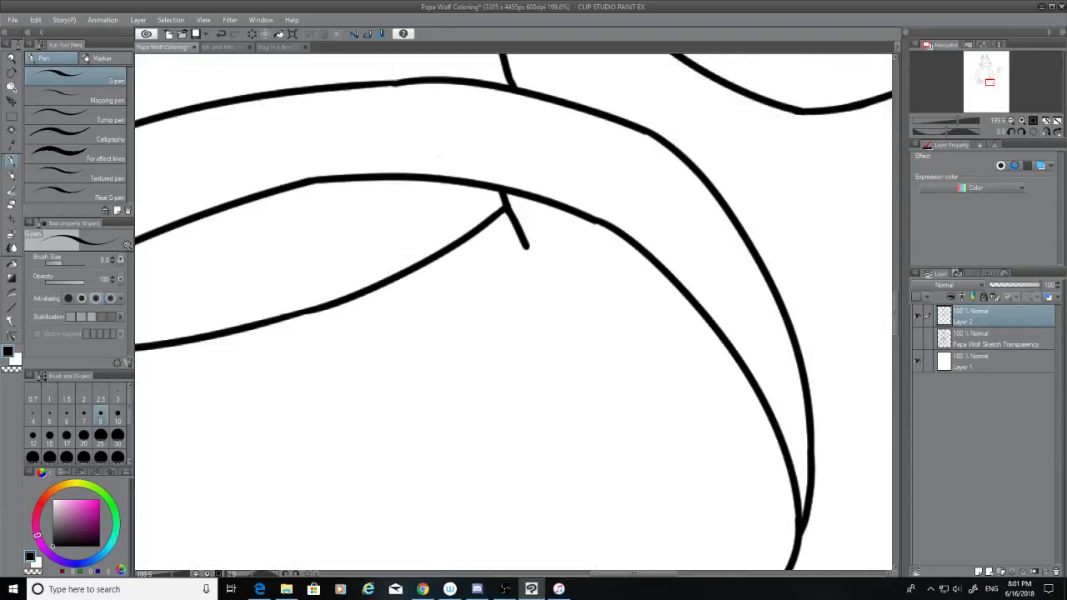
pyautogui.moveTo(413, 83)
pyautogui.mouseDown()
pyautogui.moveTo(368, 88)
pyautogui.moveTo(428, 85)
pyautogui.moveTo(364, 85)
pyautogui.mouseUp()
pyautogui.hotkey('ctrl', 'z')
pyautogui.hotkey('ctrl', 'z')
pyautogui.hotkey('ctrl', 'z')
pyautogui.hotkey('ctrl', 'z')
pyautogui.hotkey('ctrl', 'z')
pyautogui.moveTo(592, 220); pyautogui.dragTo(614, 226)
pyautogui.hotkey('ctrl', 'z')
pyautogui.click(11, 202)
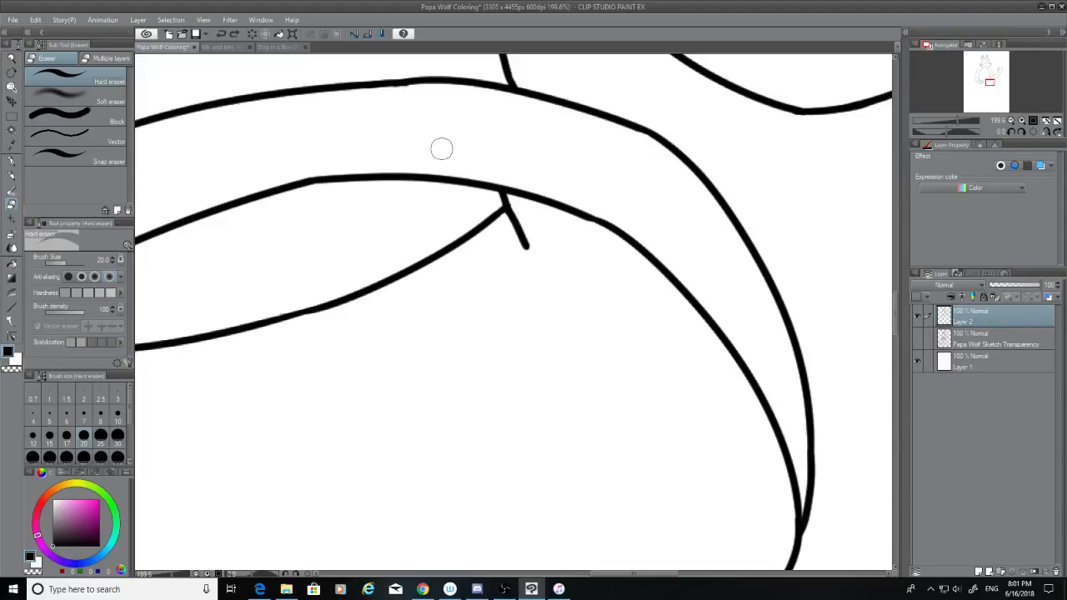
pyautogui.click(11, 160)
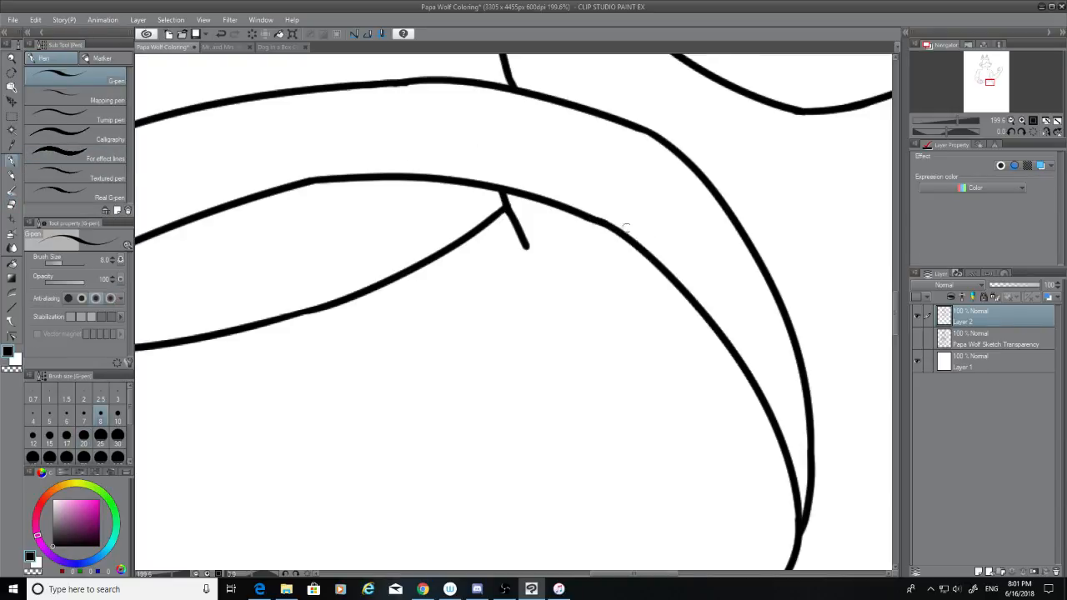
# Step: Show the sketch layer and ink the second sash line from the short slanted line's end back along the sketched fold
pyautogui.scroll(-3, 893, 317)
pyautogui.click(917, 337)
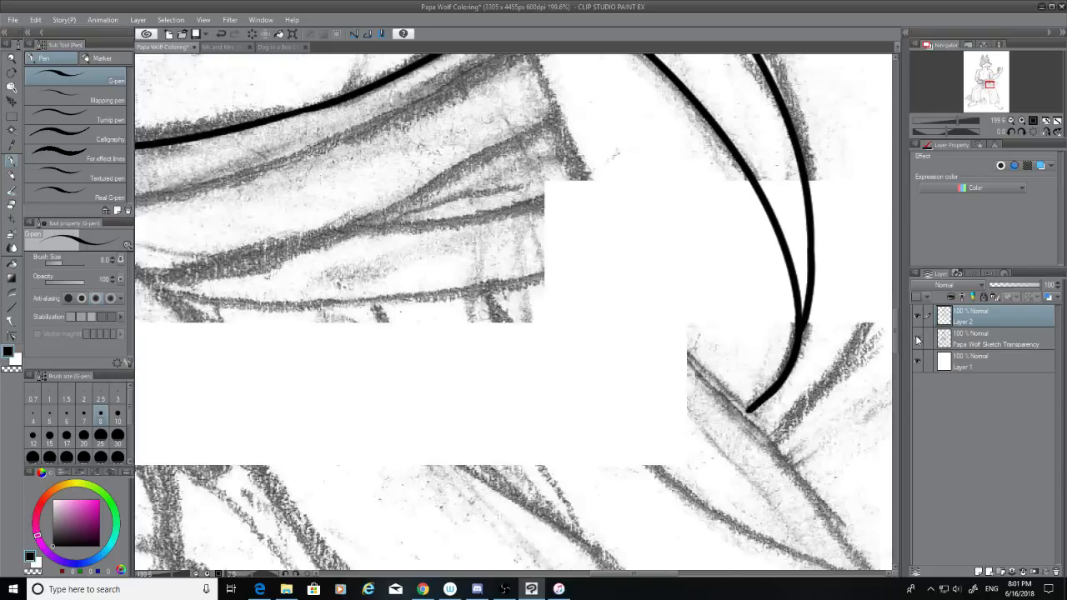
pyautogui.scroll(4, 893, 312)
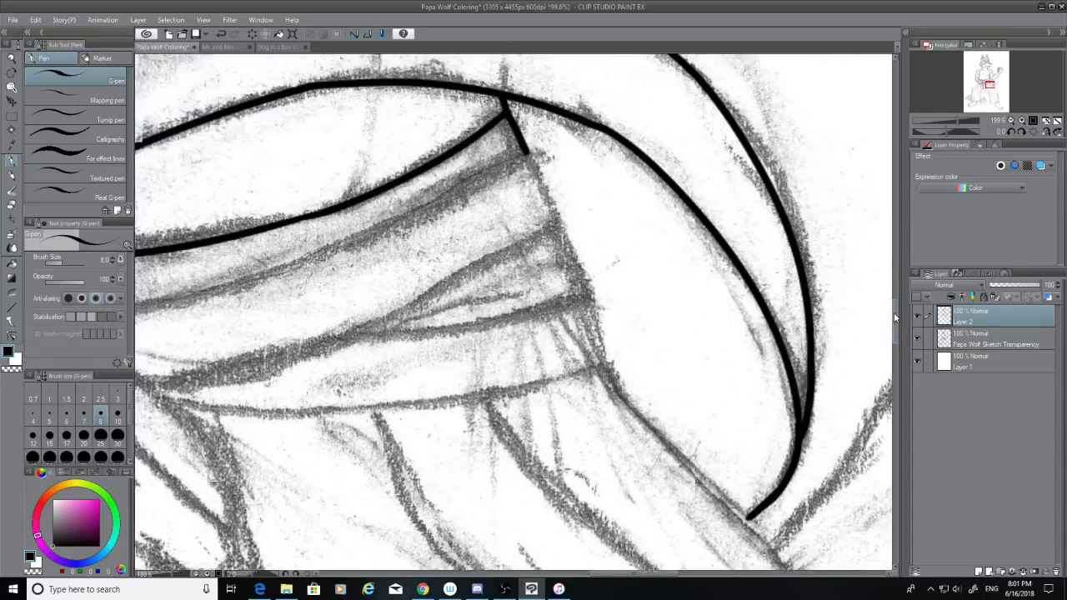
pyautogui.moveTo(523, 211); pyautogui.dragTo(337, 288)
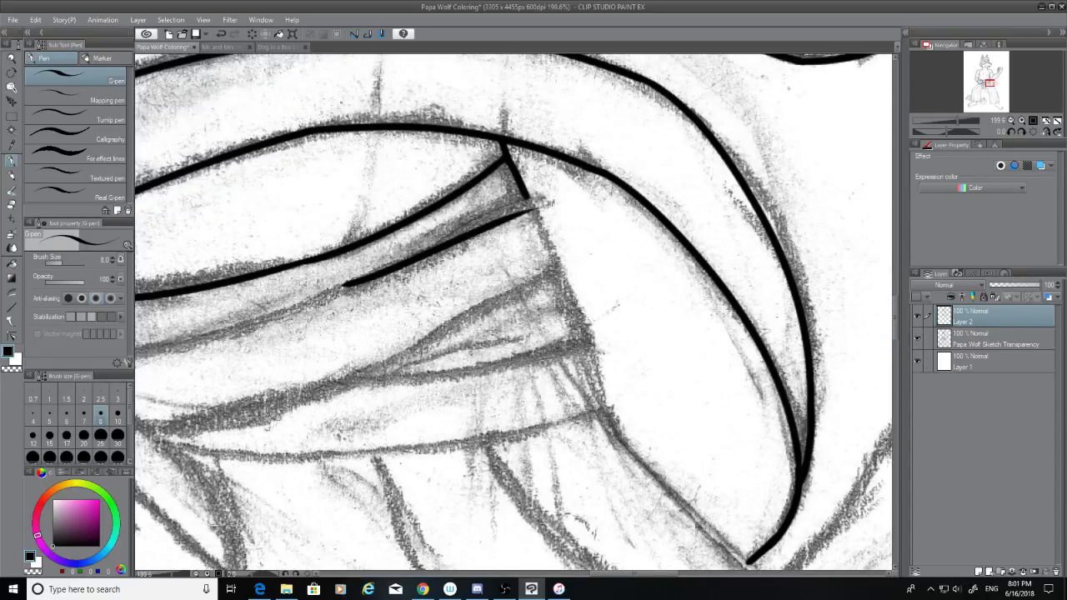
pyautogui.hotkey('ctrl', 'z')
pyautogui.moveTo(518, 200); pyautogui.dragTo(268, 305)
pyautogui.hotkey('ctrl', 'z')
pyautogui.moveTo(525, 198); pyautogui.dragTo(233, 325)
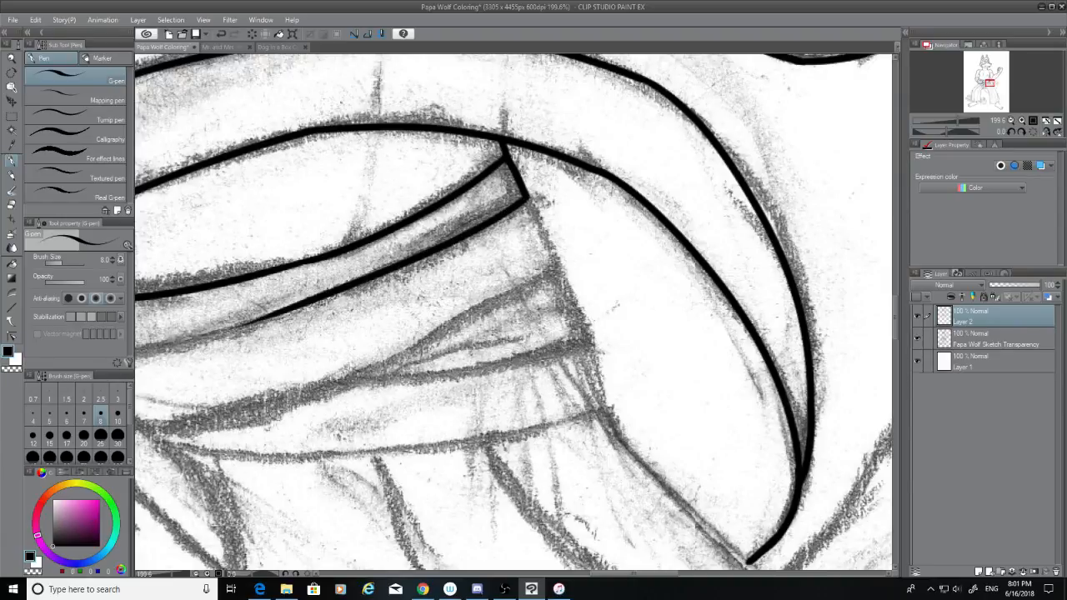
# Step: Ink the sash's outer edge from the second line's corner down to the next sketched fold and tidy its end
pyautogui.moveTo(524, 197)
pyautogui.mouseDown()
pyautogui.moveTo(566, 272)
pyautogui.moveTo(248, 430)
pyautogui.mouseUp()
pyautogui.hotkey('ctrl', 'z')
pyautogui.hotkey('ctrl', 'z')
pyautogui.hotkey('ctrl', 'z')
pyautogui.hotkey('ctrl', 'z')
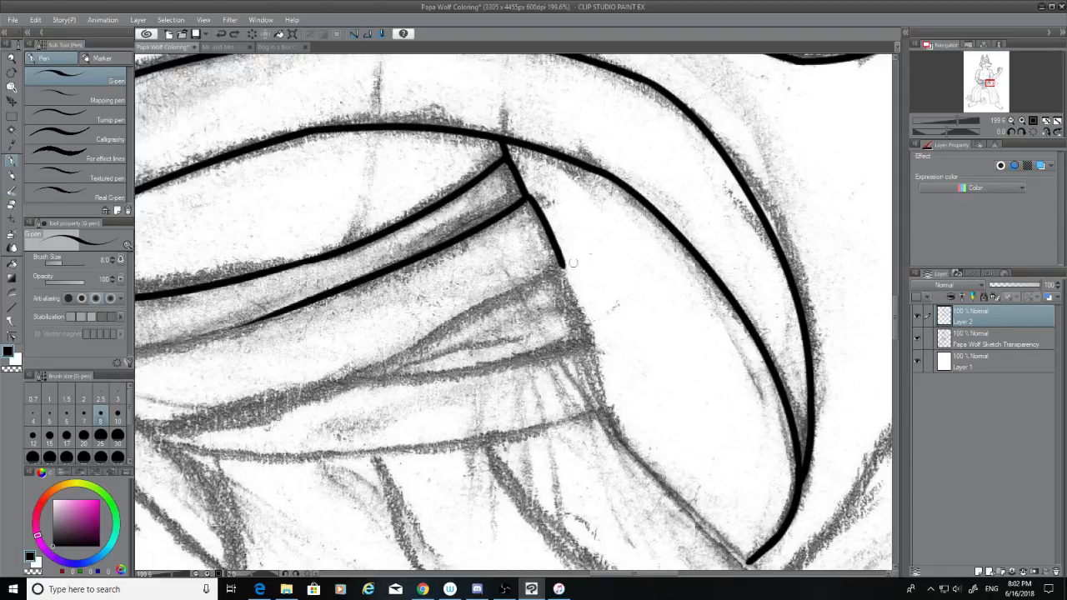
pyautogui.moveTo(559, 265); pyautogui.dragTo(204, 444)
pyautogui.hotkey('ctrl', 'z')
pyautogui.click(11, 204)
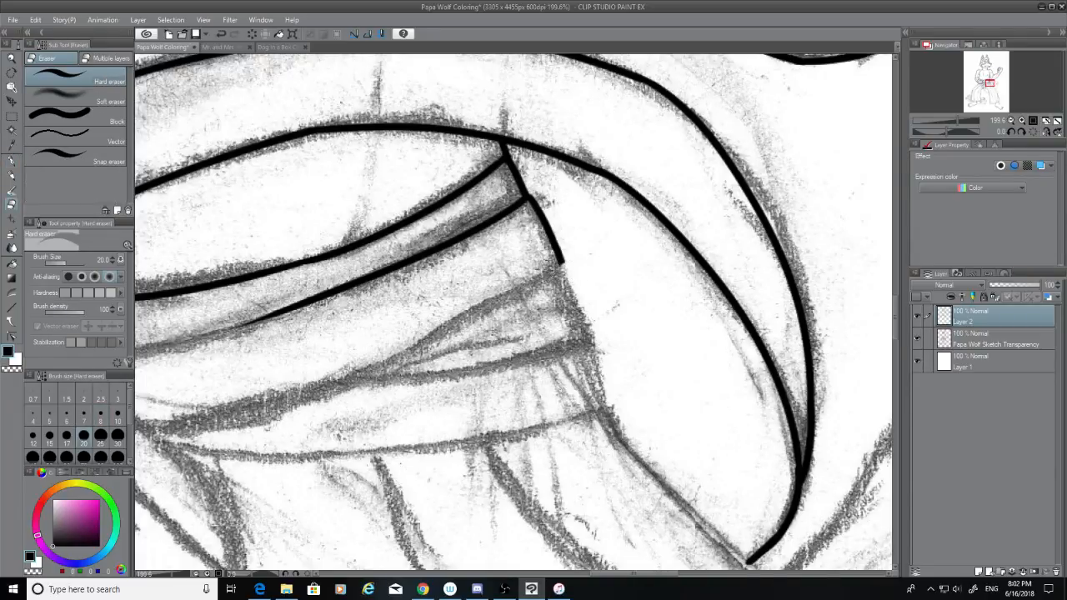
pyautogui.click(11, 162)
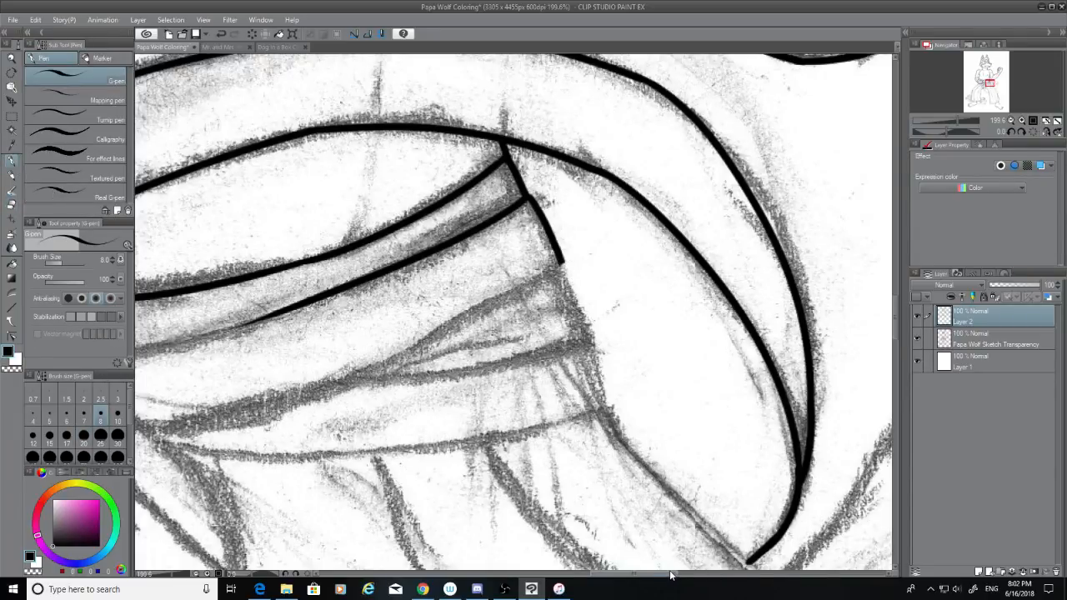
# Step: Ink the third sash line from the outer edge's end in a long curve back toward the knot
pyautogui.moveTo(671, 573); pyautogui.dragTo(650, 573)
pyautogui.moveTo(739, 263); pyautogui.dragTo(432, 430)
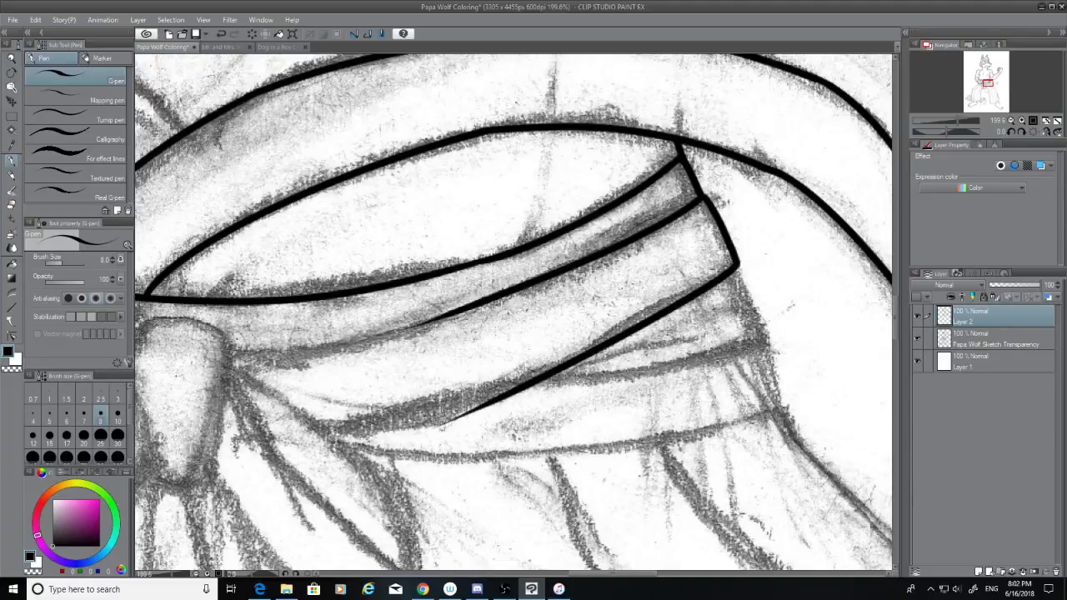
pyautogui.hotkey('ctrl', 'z')
pyautogui.moveTo(714, 285)
pyautogui.mouseDown()
pyautogui.moveTo(501, 390)
pyautogui.moveTo(302, 452)
pyautogui.mouseUp()
pyautogui.hotkey('ctrl', 'z')
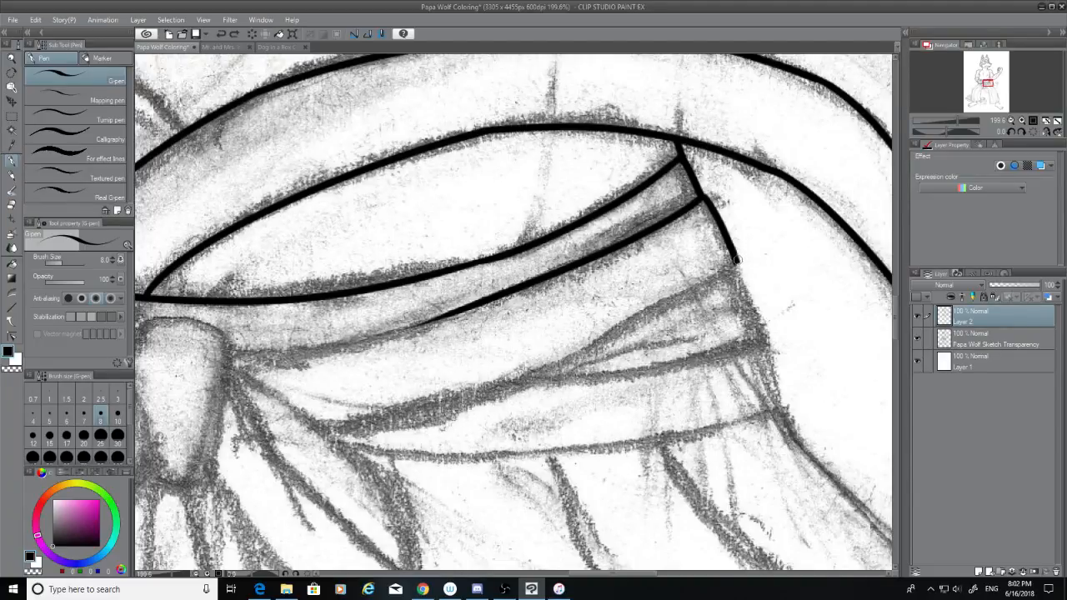
pyautogui.moveTo(740, 258); pyautogui.dragTo(357, 421)
pyautogui.hotkey('ctrl', 'z')
pyautogui.moveTo(738, 265)
pyautogui.mouseDown()
pyautogui.moveTo(704, 292)
pyautogui.moveTo(360, 430)
pyautogui.moveTo(435, 405)
pyautogui.mouseUp()
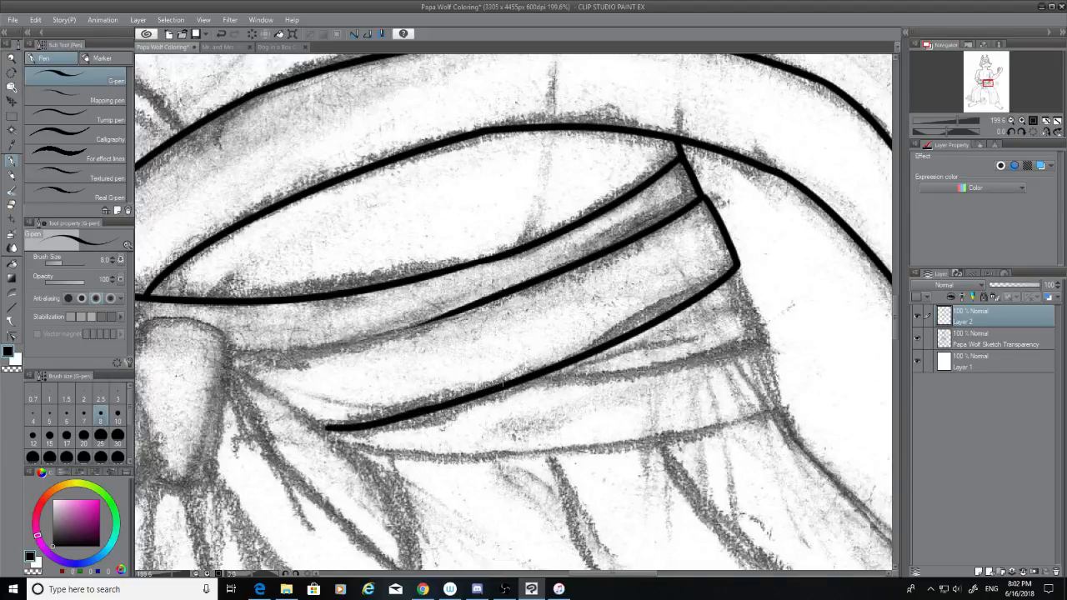
# Step: Ink the next outer edge segment of the sash and a fold line running from its end back to the third line
pyautogui.moveTo(733, 268); pyautogui.dragTo(757, 339)
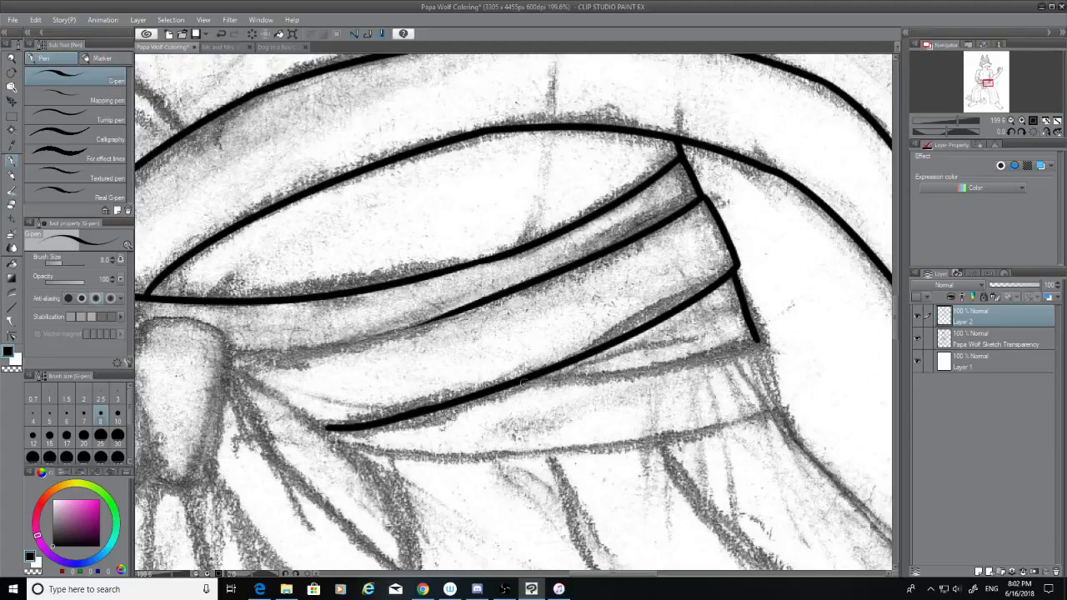
pyautogui.moveTo(521, 383)
pyautogui.mouseDown()
pyautogui.moveTo(800, 341)
pyautogui.moveTo(551, 386)
pyautogui.mouseUp()
pyautogui.hotkey('ctrl', 'z')
pyautogui.hotkey('ctrl', 'z')
pyautogui.moveTo(757, 342)
pyautogui.mouseDown()
pyautogui.moveTo(680, 365)
pyautogui.moveTo(532, 379)
pyautogui.moveTo(604, 374)
pyautogui.mouseUp()
# Step: Ink the lowest outer edge segment of the sash from the fold line's corner down to the bottom sketch line
pyautogui.moveTo(756, 342); pyautogui.dragTo(784, 417)
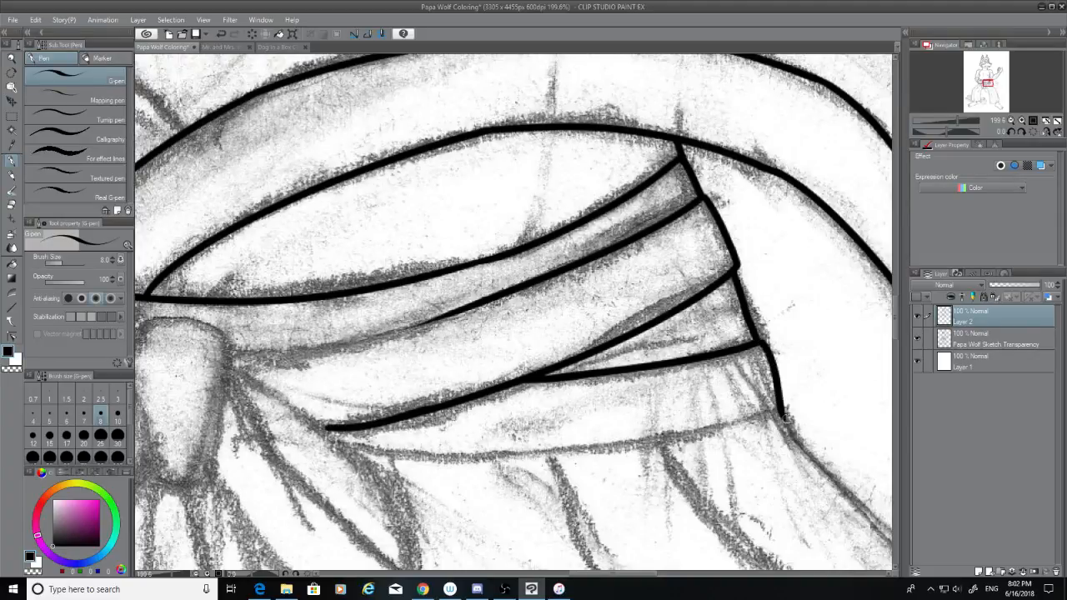
pyautogui.hotkey('ctrl', 'z')
pyautogui.moveTo(756, 342)
pyautogui.mouseDown()
pyautogui.moveTo(784, 412)
pyautogui.moveTo(459, 454)
pyautogui.mouseUp()
pyautogui.hotkey('ctrl', 'z')
pyautogui.hotkey('ctrl', 'z')
pyautogui.hotkey('ctrl', 'z')
pyautogui.hotkey('ctrl', 'z')
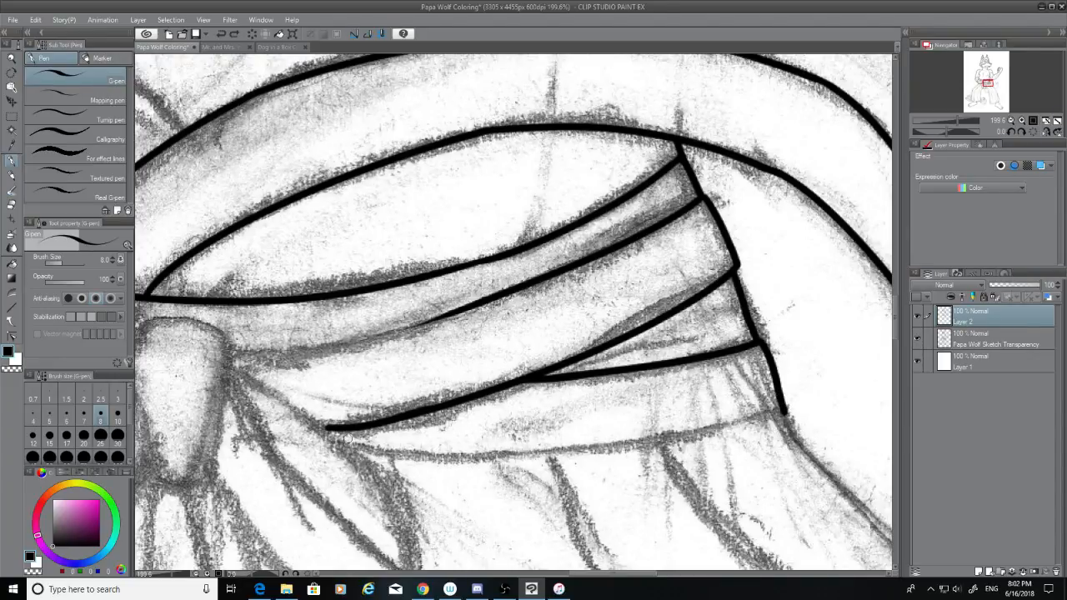
# Step: Ink the sash's bottom curve from near the knot across to the lower end of the outer edge
pyautogui.moveTo(348, 438)
pyautogui.mouseDown()
pyautogui.moveTo(646, 442)
pyautogui.moveTo(390, 455)
pyautogui.mouseUp()
pyautogui.hotkey('ctrl', 'z')
pyautogui.hotkey('ctrl', 'z')
pyautogui.hotkey('ctrl', 'z')
pyautogui.moveTo(325, 440)
pyautogui.mouseDown()
pyautogui.moveTo(779, 410)
pyautogui.moveTo(639, 445)
pyautogui.mouseUp()
pyautogui.hotkey('ctrl', 'z')
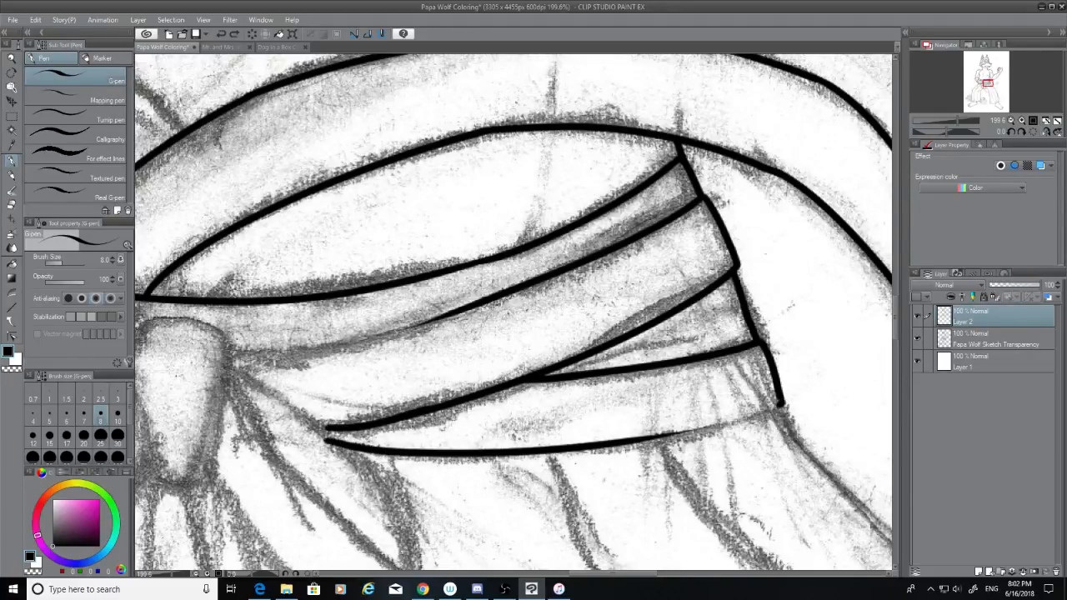
pyautogui.moveTo(784, 404); pyautogui.dragTo(642, 437)
# Step: Clean up the sash's lower corner and the bottom curve's stroke joint with the sketch layer hidden, then show the sketch again
pyautogui.click(917, 337)
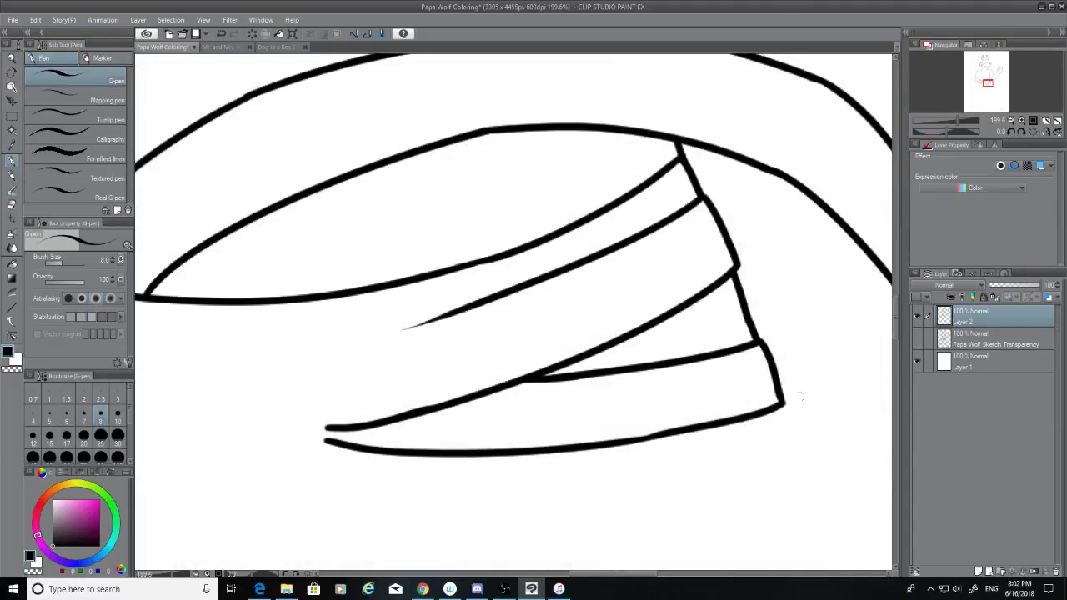
pyautogui.moveTo(780, 394); pyautogui.dragTo(779, 407)
pyautogui.hotkey('ctrl', 'z')
pyautogui.hotkey('ctrl', 'z')
pyautogui.moveTo(680, 430)
pyautogui.mouseDown()
pyautogui.moveTo(598, 439)
pyautogui.moveTo(686, 429)
pyautogui.moveTo(618, 443)
pyautogui.mouseUp()
pyautogui.hotkey('ctrl', 'z')
pyautogui.hotkey('ctrl', 'z')
pyautogui.click(917, 337)
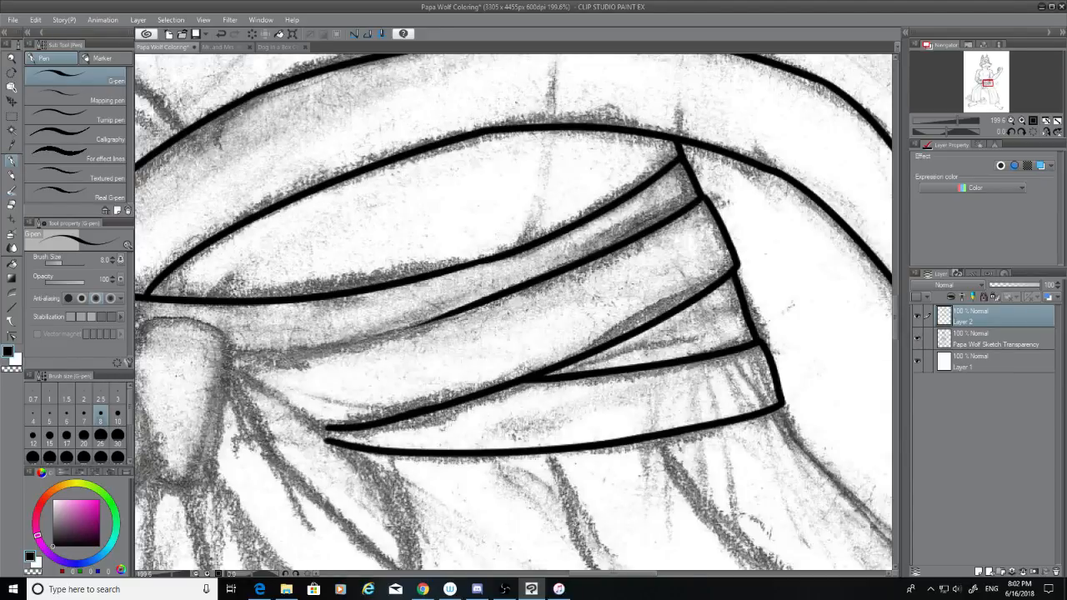
# Step: Extend the second sash line along the sketched fold until it reaches the knot
pyautogui.moveTo(631, 573); pyautogui.dragTo(573, 575)
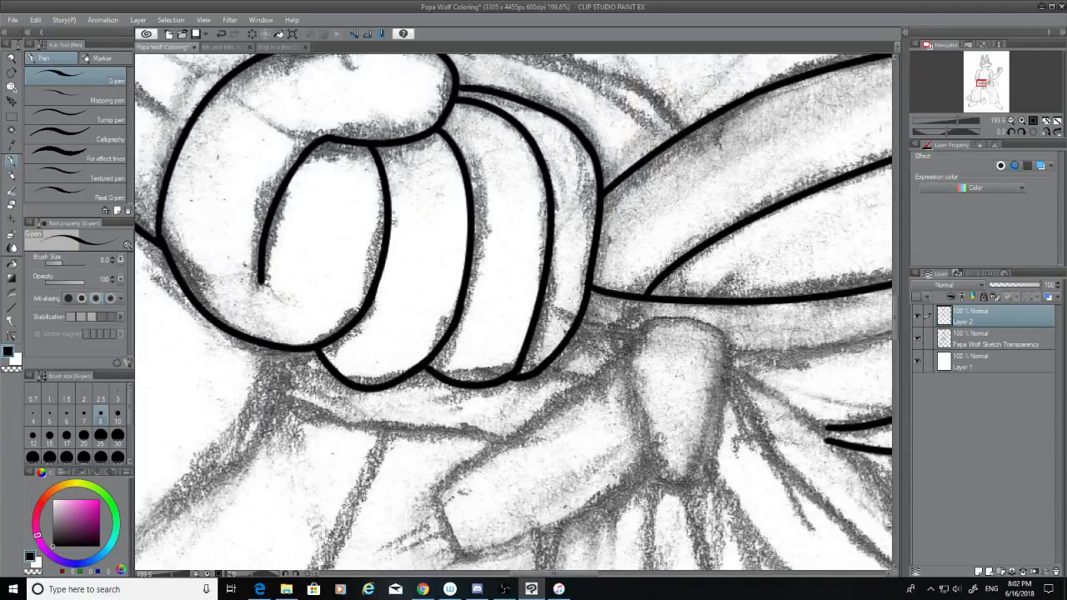
pyautogui.moveTo(582, 574); pyautogui.dragTo(621, 574)
pyautogui.moveTo(666, 300)
pyautogui.mouseDown()
pyautogui.moveTo(439, 353)
pyautogui.moveTo(621, 314)
pyautogui.mouseUp()
pyautogui.hotkey('ctrl', 'z')
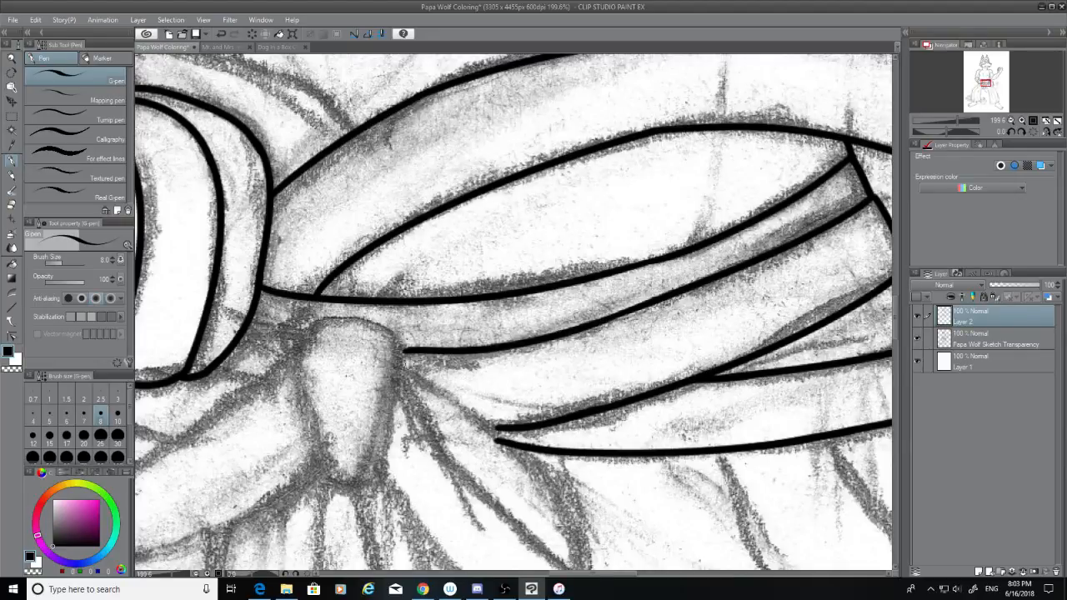
# Step: Ink the knot's side edge from the second sash line's end down to the knot's narrow base
pyautogui.moveTo(403, 338)
pyautogui.mouseDown()
pyautogui.moveTo(393, 428)
pyautogui.moveTo(366, 472)
pyautogui.mouseUp()
pyautogui.hotkey('ctrl', 'z')
pyautogui.moveTo(404, 338); pyautogui.dragTo(367, 493)
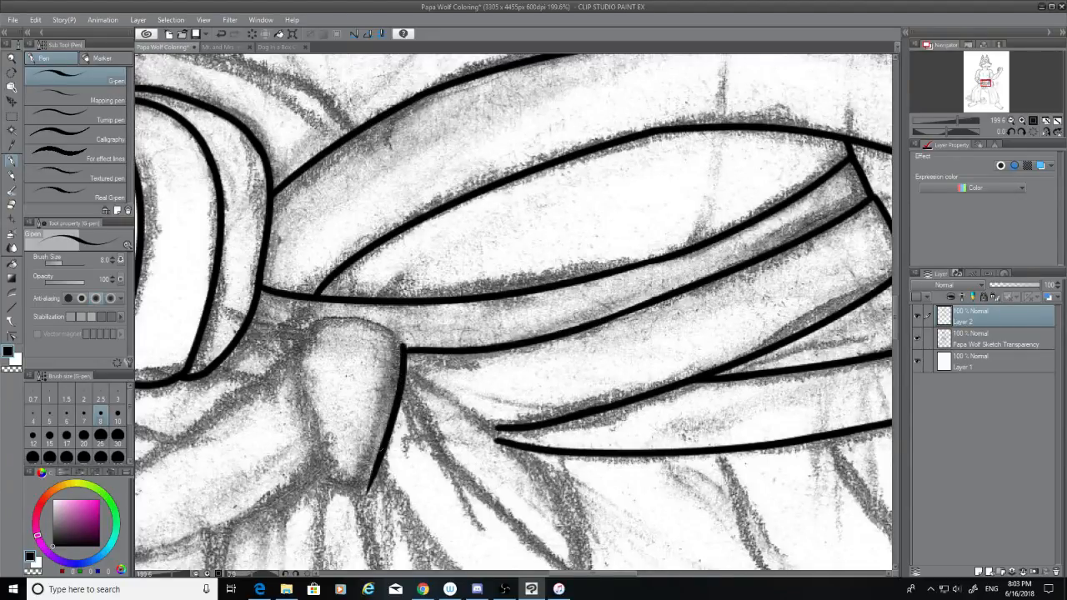
# Step: Ink the knot's rounded top edge from the sketched far corner over to the upper end of the inked side edge
pyautogui.click(407, 347)
pyautogui.hotkey('ctrl', 'z')
pyautogui.click(405, 349)
pyautogui.moveTo(295, 353)
pyautogui.mouseDown()
pyautogui.moveTo(300, 343)
pyautogui.moveTo(407, 345)
pyautogui.moveTo(302, 345)
pyautogui.mouseUp()
pyautogui.hotkey('ctrl', 'z')
pyautogui.hotkey('ctrl', 'z')
pyautogui.moveTo(407, 348)
pyautogui.mouseDown()
pyautogui.moveTo(335, 325)
pyautogui.moveTo(307, 356)
pyautogui.moveTo(409, 344)
pyautogui.mouseUp()
pyautogui.hotkey('ctrl', 'z')
pyautogui.hotkey('ctrl', 'z')
pyautogui.moveTo(303, 335)
pyautogui.mouseDown()
pyautogui.moveTo(408, 345)
pyautogui.moveTo(315, 333)
pyautogui.mouseUp()
pyautogui.hotkey('ctrl', 'z')
pyautogui.hotkey('ctrl', 'z')
pyautogui.moveTo(403, 350)
pyautogui.mouseDown()
pyautogui.moveTo(304, 335)
pyautogui.moveTo(406, 345)
pyautogui.mouseUp()
pyautogui.hotkey('ctrl', 'z')
pyautogui.hotkey('ctrl', 'z')
pyautogui.moveTo(297, 326); pyautogui.dragTo(400, 343)
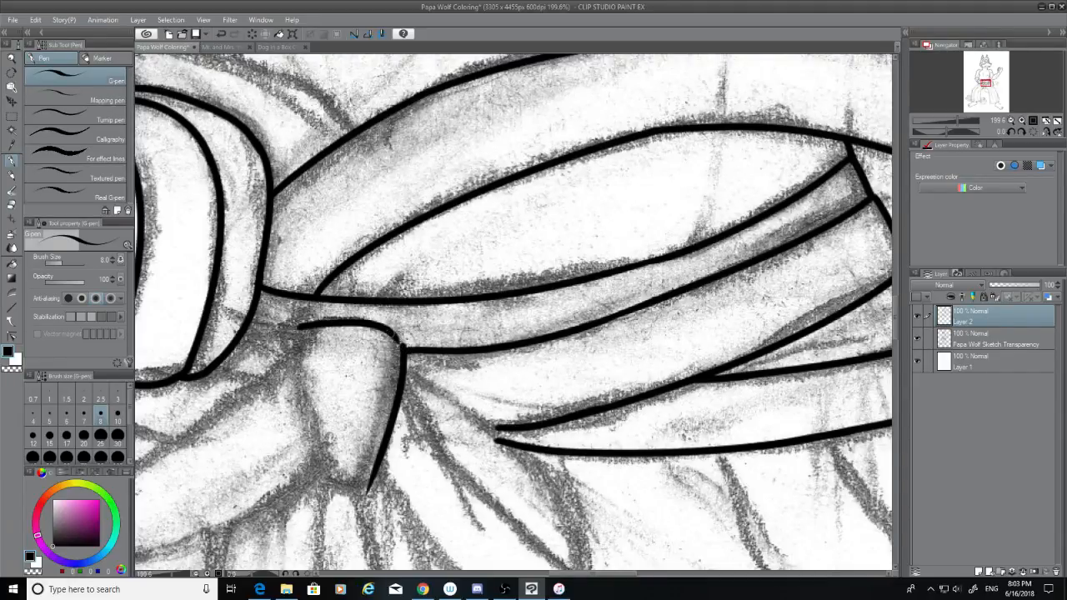
pyautogui.hotkey('ctrl', 'z')
pyautogui.moveTo(312, 325)
pyautogui.mouseDown()
pyautogui.moveTo(412, 355)
pyautogui.moveTo(325, 321)
pyautogui.moveTo(295, 360)
pyautogui.mouseUp()
pyautogui.hotkey('ctrl', 'z')
pyautogui.hotkey('ctrl', 'z')
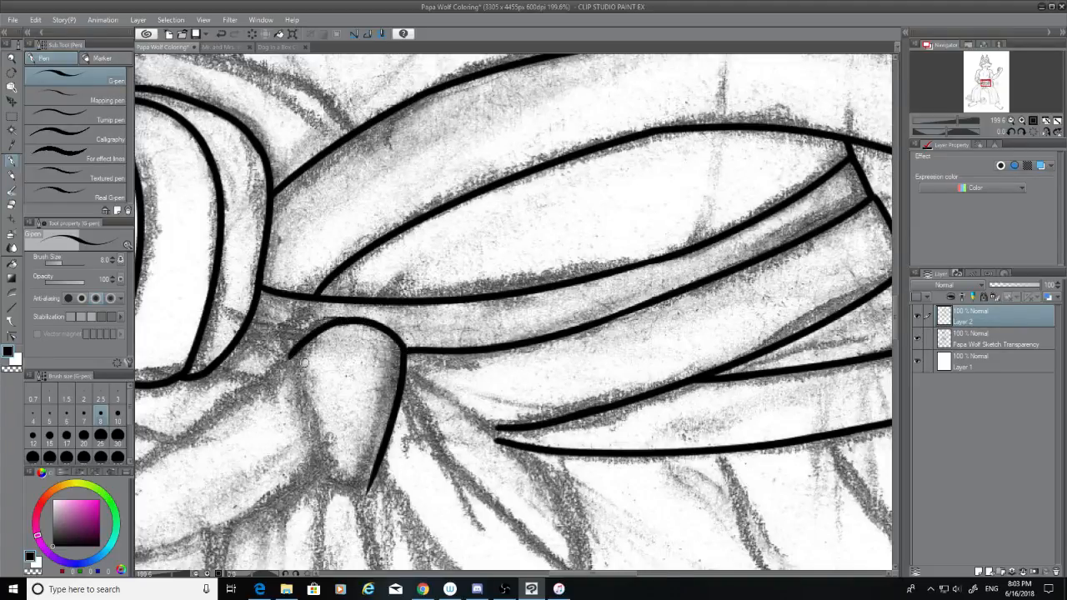
pyautogui.hotkey('ctrl', 'z')
pyautogui.moveTo(344, 320); pyautogui.dragTo(287, 345)
pyautogui.hotkey('ctrl', 'z')
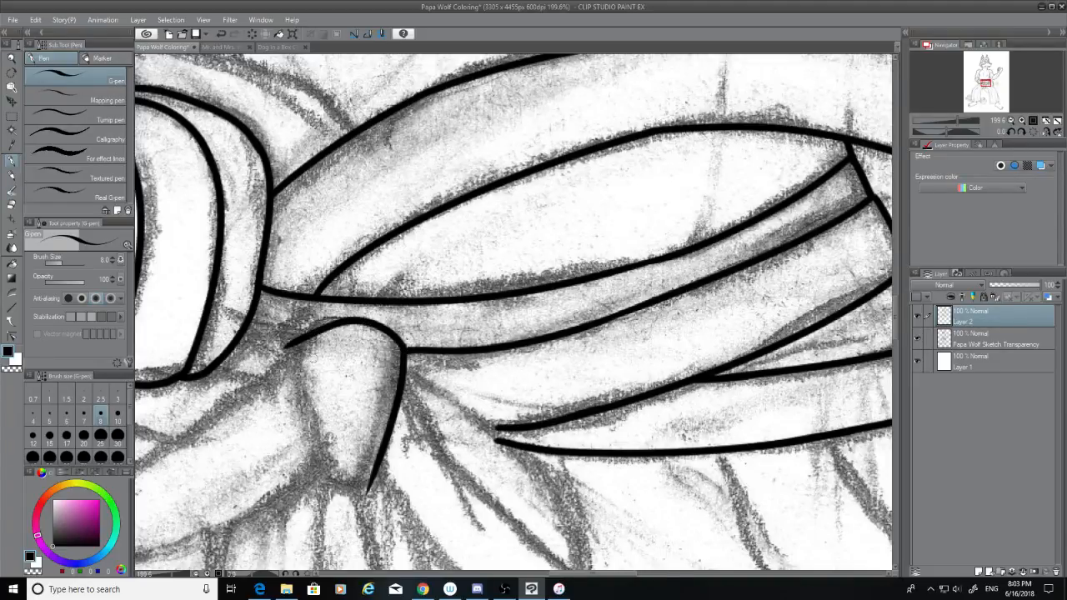
pyautogui.hotkey('ctrl', 'z')
pyautogui.moveTo(351, 320)
pyautogui.mouseDown()
pyautogui.moveTo(295, 338)
pyautogui.moveTo(338, 467)
pyautogui.mouseUp()
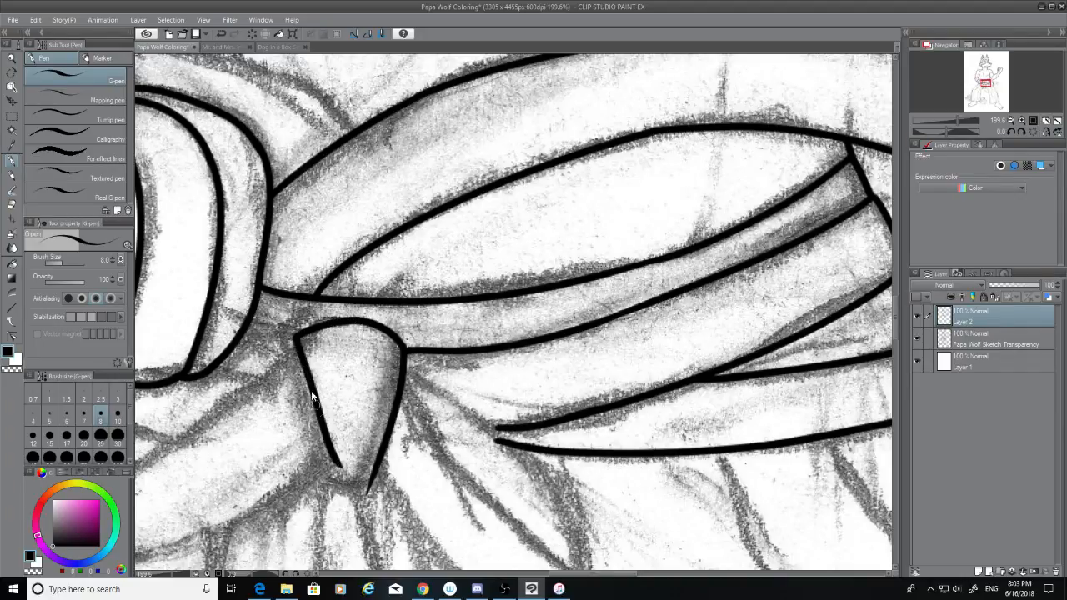
# Step: Ink the knot's opposite side edge, curving from the top edge down to the narrow base
pyautogui.hotkey('ctrl', 'z')
pyautogui.moveTo(294, 345); pyautogui.dragTo(330, 464)
pyautogui.hotkey('ctrl', 'z')
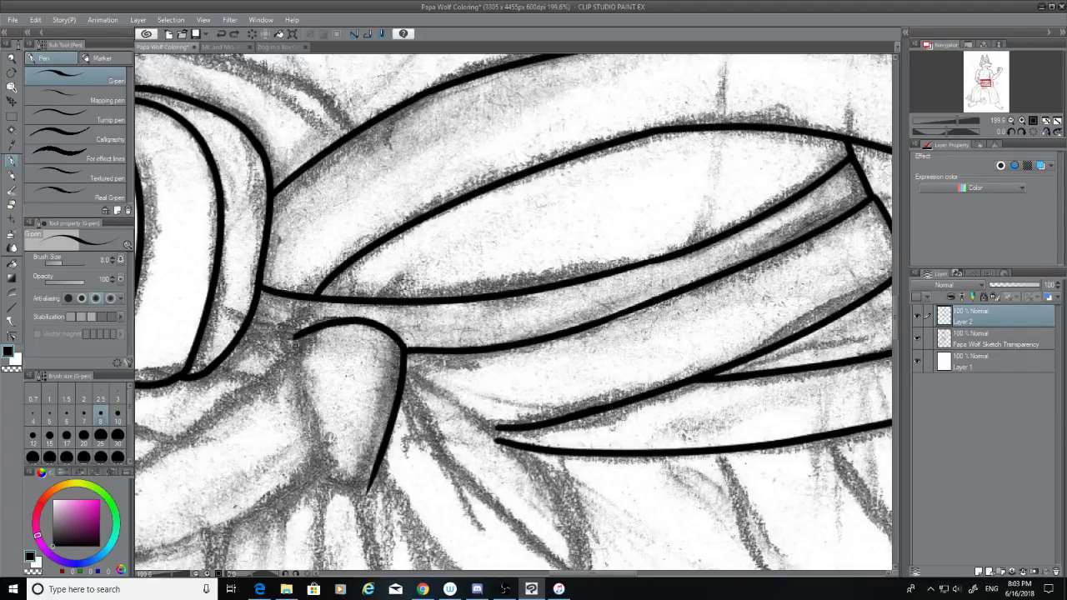
pyautogui.moveTo(295, 346); pyautogui.dragTo(338, 474)
pyautogui.hotkey('ctrl', 'z')
pyautogui.moveTo(295, 343)
pyautogui.mouseDown()
pyautogui.moveTo(328, 473)
pyautogui.moveTo(307, 357)
pyautogui.moveTo(322, 459)
pyautogui.mouseUp()
pyautogui.hotkey('ctrl', 'z')
pyautogui.hotkey('ctrl', 'z')
pyautogui.moveTo(300, 339); pyautogui.dragTo(317, 477)
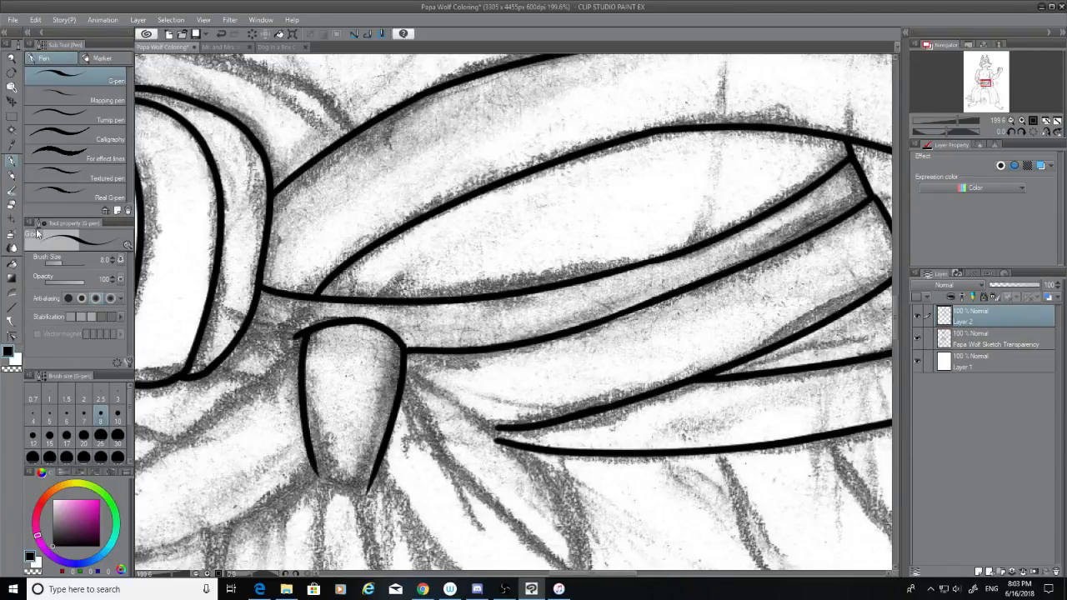
# Step: Erase the stroke overshoot at the knot's upper corner and check the line art against the sketch layer
pyautogui.press('e')
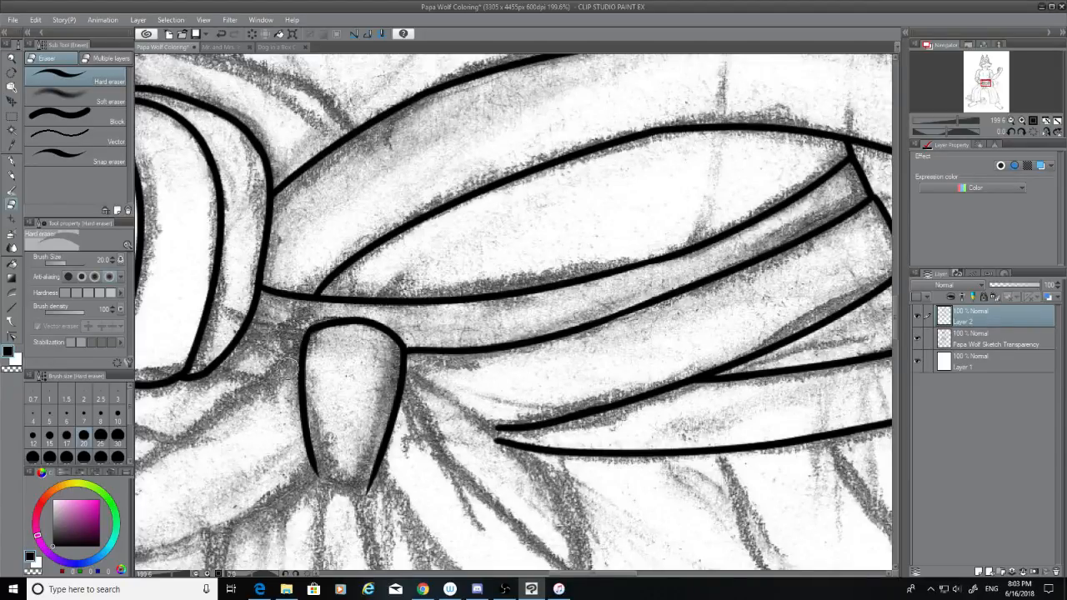
pyautogui.click(917, 337)
pyautogui.click(916, 338)
# Step: Ink the knot's narrow base, joining the lower ends of its two side edges with a rounded line
pyautogui.scroll(-3, 895, 308)
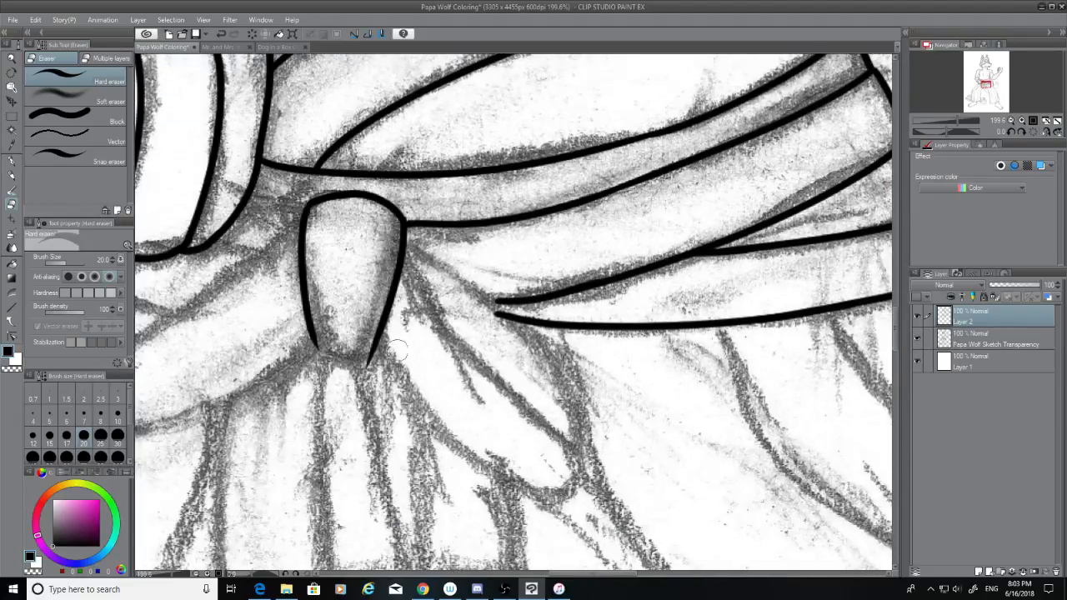
pyautogui.click(12, 161)
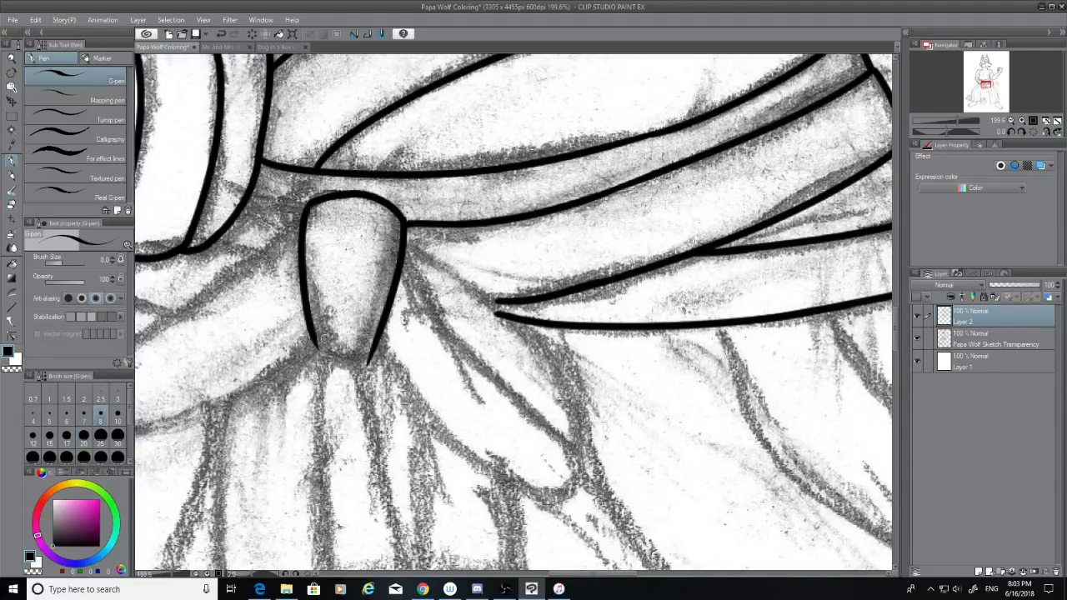
pyautogui.moveTo(313, 335)
pyautogui.mouseDown()
pyautogui.moveTo(335, 364)
pyautogui.moveTo(360, 367)
pyautogui.mouseUp()
pyautogui.hotkey('ctrl', 'z')
pyautogui.hotkey('ctrl', 'z')
pyautogui.hotkey('ctrl', 'z')
pyautogui.moveTo(307, 327)
pyautogui.mouseDown()
pyautogui.moveTo(323, 354)
pyautogui.moveTo(370, 355)
pyautogui.moveTo(343, 366)
pyautogui.moveTo(312, 331)
pyautogui.moveTo(339, 364)
pyautogui.moveTo(365, 364)
pyautogui.moveTo(379, 337)
pyautogui.mouseUp()
pyautogui.hotkey('ctrl', 'z')
pyautogui.hotkey('ctrl', 'z')
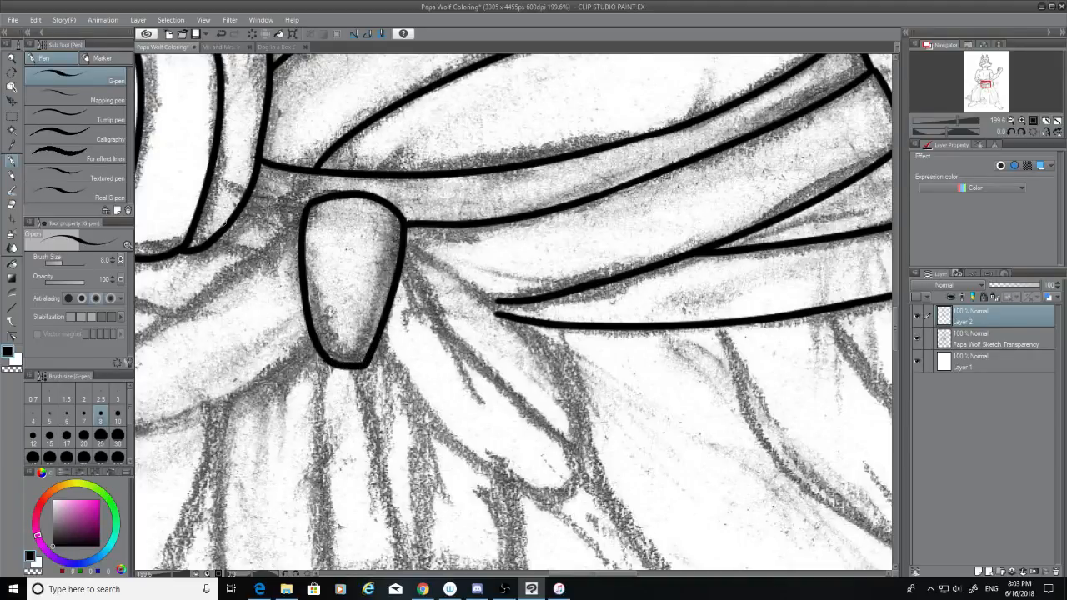
# Step: Ink the short sash line between the wrapped band's edge and the upper part of the knot
pyautogui.moveTo(255, 193); pyautogui.dragTo(305, 213)
pyautogui.hotkey('ctrl', 'z')
pyautogui.moveTo(252, 191)
pyautogui.mouseDown()
pyautogui.moveTo(314, 212)
pyautogui.moveTo(296, 207)
pyautogui.mouseUp()
pyautogui.hotkey('ctrl', 'z')
pyautogui.hotkey('ctrl', 'z')
pyautogui.hotkey('ctrl', 'z')
pyautogui.hotkey('ctrl', 'z')
# Step: Ink the outer edge of the sash loop beside the knot, from the knot past the sash lines to the loop's tip
pyautogui.moveTo(406, 242); pyautogui.dragTo(561, 414)
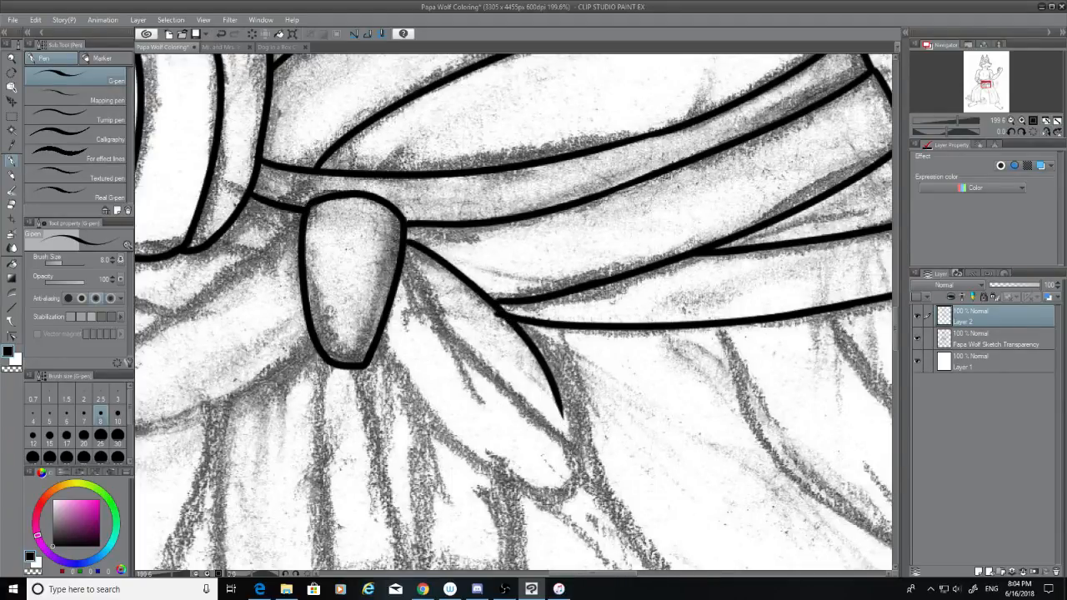
pyautogui.hotkey('ctrl', 'z')
pyautogui.moveTo(407, 241); pyautogui.dragTo(572, 487)
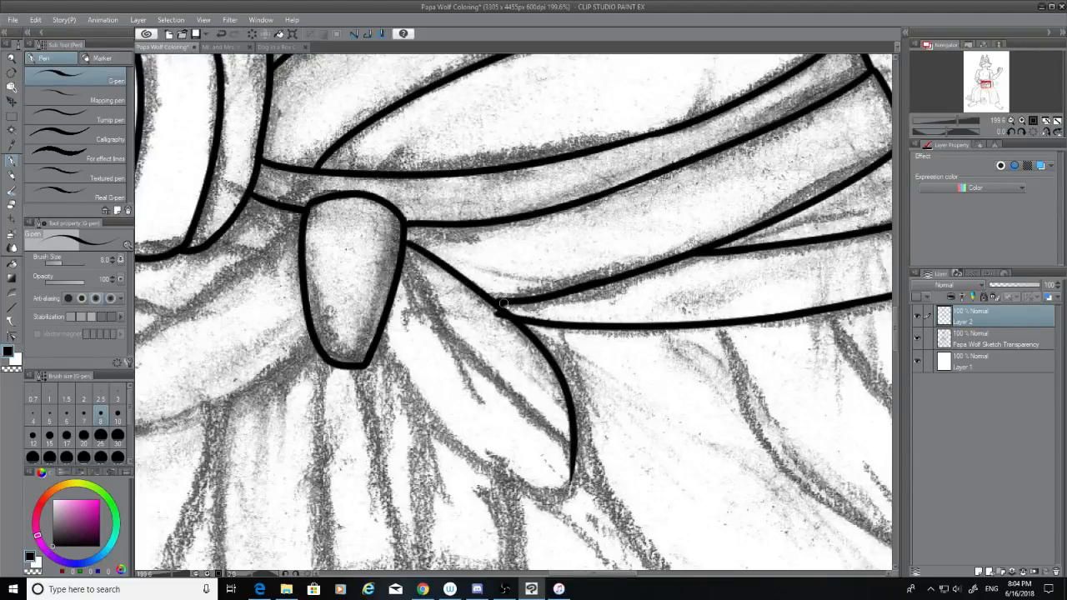
pyautogui.hotkey('ctrl', 'z')
pyautogui.moveTo(499, 300); pyautogui.dragTo(499, 307)
pyautogui.moveTo(572, 452)
pyautogui.mouseDown()
pyautogui.moveTo(572, 485)
pyautogui.moveTo(541, 496)
pyautogui.mouseUp()
pyautogui.hotkey('ctrl', 'z')
pyautogui.hotkey('ctrl', 'z')
pyautogui.moveTo(573, 451); pyautogui.dragTo(547, 500)
pyautogui.hotkey('ctrl', 'z')
# Step: Ink the loop's lower edge from the knot's side and round off the tip to meet the outer edge
pyautogui.moveTo(381, 333)
pyautogui.mouseDown()
pyautogui.moveTo(437, 426)
pyautogui.moveTo(583, 492)
pyautogui.mouseUp()
pyautogui.hotkey('ctrl', 'z')
pyautogui.hotkey('ctrl', 'y')
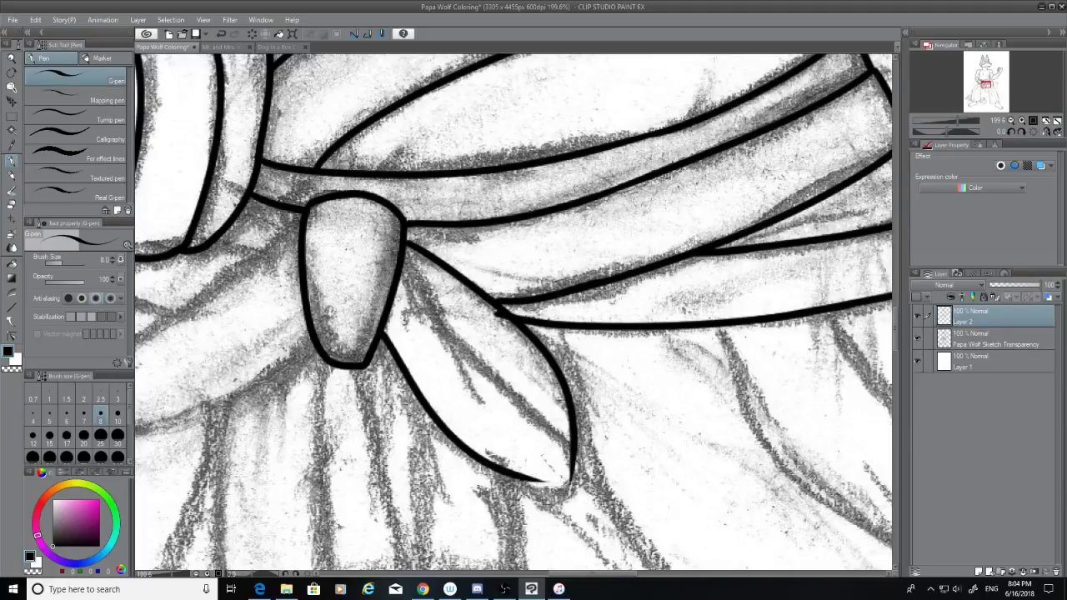
pyautogui.hotkey('ctrl', 'z')
pyautogui.moveTo(379, 329)
pyautogui.mouseDown()
pyautogui.moveTo(441, 429)
pyautogui.moveTo(550, 481)
pyautogui.mouseUp()
pyautogui.hotkey('ctrl', 'z')
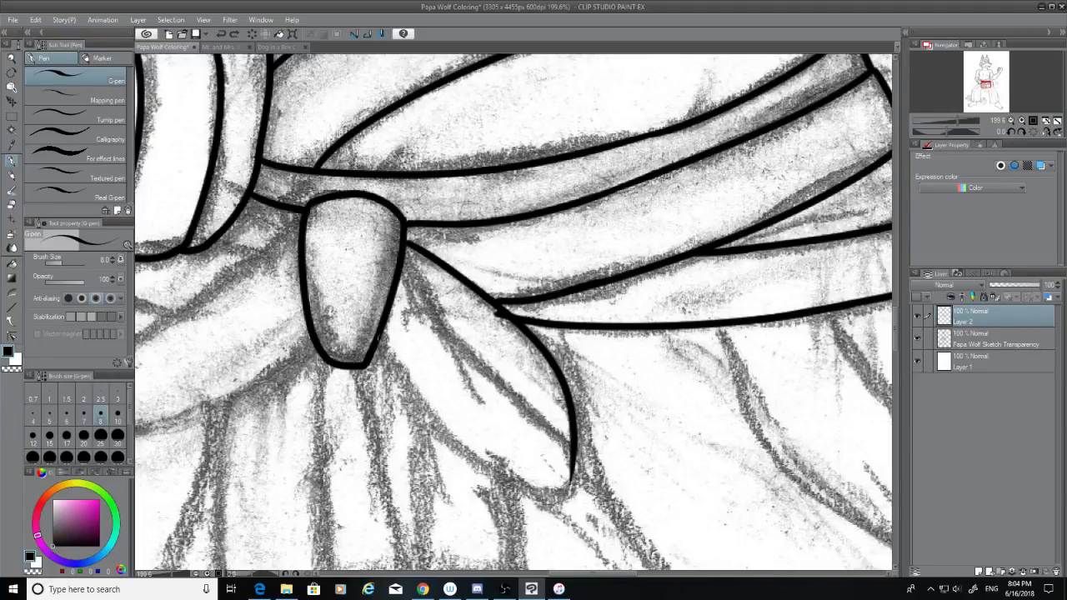
pyautogui.moveTo(380, 329)
pyautogui.mouseDown()
pyautogui.moveTo(409, 400)
pyautogui.moveTo(544, 485)
pyautogui.moveTo(572, 468)
pyautogui.moveTo(573, 447)
pyautogui.moveTo(526, 471)
pyautogui.moveTo(562, 465)
pyautogui.moveTo(566, 457)
pyautogui.moveTo(517, 480)
pyautogui.moveTo(566, 481)
pyautogui.moveTo(516, 479)
pyautogui.moveTo(564, 469)
pyautogui.moveTo(517, 482)
pyautogui.moveTo(567, 471)
pyautogui.moveTo(572, 455)
pyautogui.moveTo(544, 487)
pyautogui.moveTo(570, 475)
pyautogui.moveTo(565, 484)
pyautogui.moveTo(573, 457)
pyautogui.moveTo(573, 477)
pyautogui.moveTo(572, 466)
pyautogui.moveTo(556, 489)
pyautogui.moveTo(571, 462)
pyautogui.moveTo(554, 486)
pyautogui.moveTo(574, 473)
pyautogui.moveTo(573, 458)
pyautogui.moveTo(553, 488)
pyautogui.mouseUp()
pyautogui.hotkey('ctrl', 'z')
pyautogui.hotkey('ctrl', 'z')
pyautogui.hotkey('ctrl', 'y')
pyautogui.hotkey('ctrl', 'z')
pyautogui.hotkey('ctrl', 'y')
pyautogui.hotkey('ctrl', 'z')
pyautogui.hotkey('ctrl', 'z')
pyautogui.hotkey('ctrl', 'z')
pyautogui.hotkey('ctrl', 'z')
pyautogui.hotkey('ctrl', 'z')
pyautogui.hotkey('ctrl', 'z')
pyautogui.hotkey('ctrl', 'z')
pyautogui.hotkey('ctrl', 'z')
pyautogui.hotkey('ctrl', 'z')
pyautogui.hotkey('ctrl', 'z')
pyautogui.hotkey('ctrl', 'z')
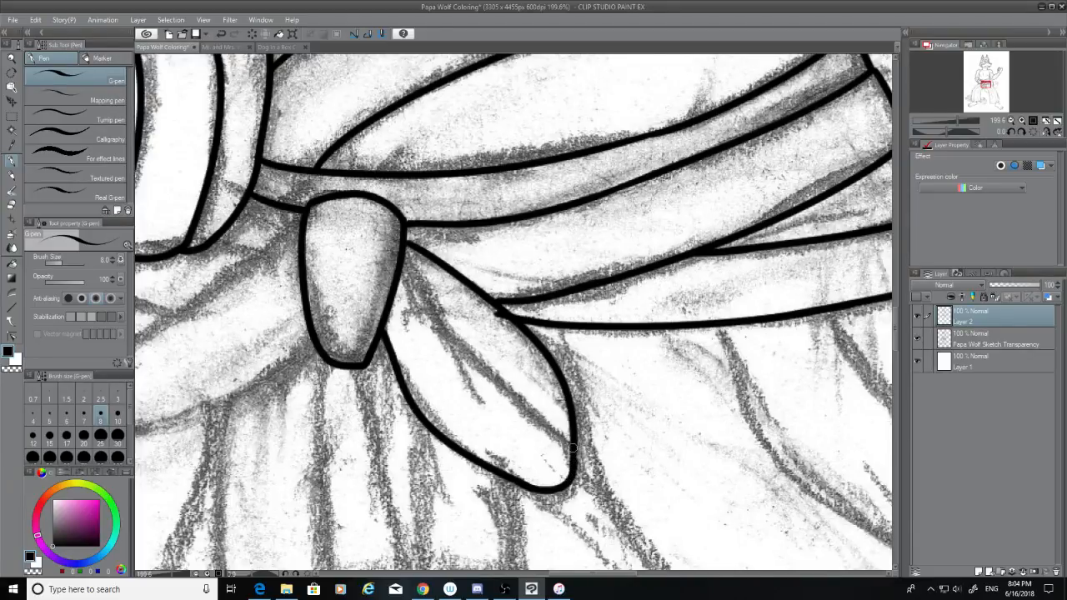
# Step: Ink the fold line inside the loop, from the knot down to the outer edge near the tip
pyautogui.hotkey('ctrl', 'z')
pyautogui.moveTo(409, 248)
pyautogui.mouseDown()
pyautogui.moveTo(429, 317)
pyautogui.moveTo(568, 437)
pyautogui.mouseUp()
pyautogui.hotkey('ctrl', 'z')
pyautogui.moveTo(402, 250); pyautogui.dragTo(568, 437)
pyautogui.hotkey('ctrl', 'z')
pyautogui.moveTo(401, 250)
pyautogui.mouseDown()
pyautogui.moveTo(428, 293)
pyautogui.moveTo(568, 430)
pyautogui.mouseUp()
pyautogui.hotkey('ctrl', 'z')
pyautogui.moveTo(403, 250); pyautogui.dragTo(538, 420)
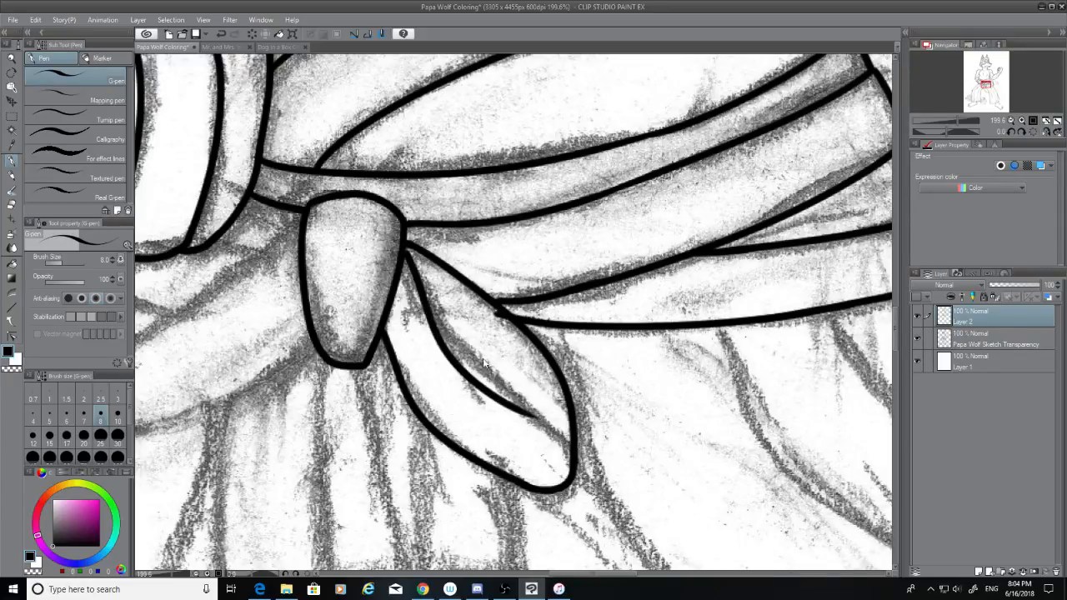
pyautogui.hotkey('ctrl', 'z')
pyautogui.moveTo(404, 254); pyautogui.dragTo(570, 435)
pyautogui.hotkey('ctrl', 'z')
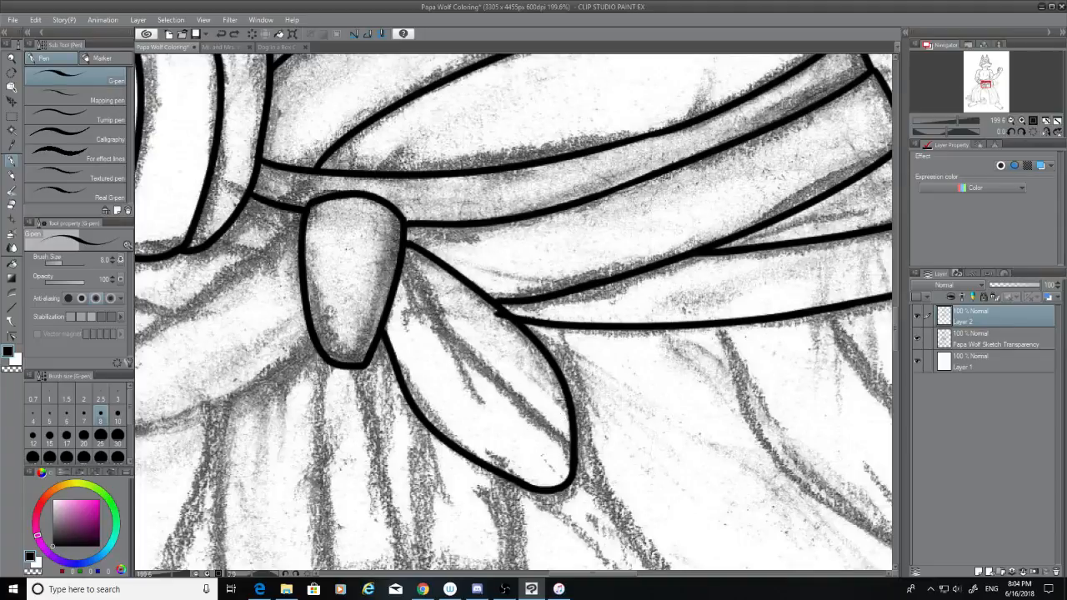
pyautogui.moveTo(403, 253); pyautogui.dragTo(559, 458)
pyautogui.hotkey('ctrl', 'z')
pyautogui.moveTo(397, 256)
pyautogui.mouseDown()
pyautogui.moveTo(492, 381)
pyautogui.moveTo(575, 442)
pyautogui.mouseUp()
pyautogui.hotkey('ctrl', 'z')
pyautogui.hotkey('ctrl', 'z')
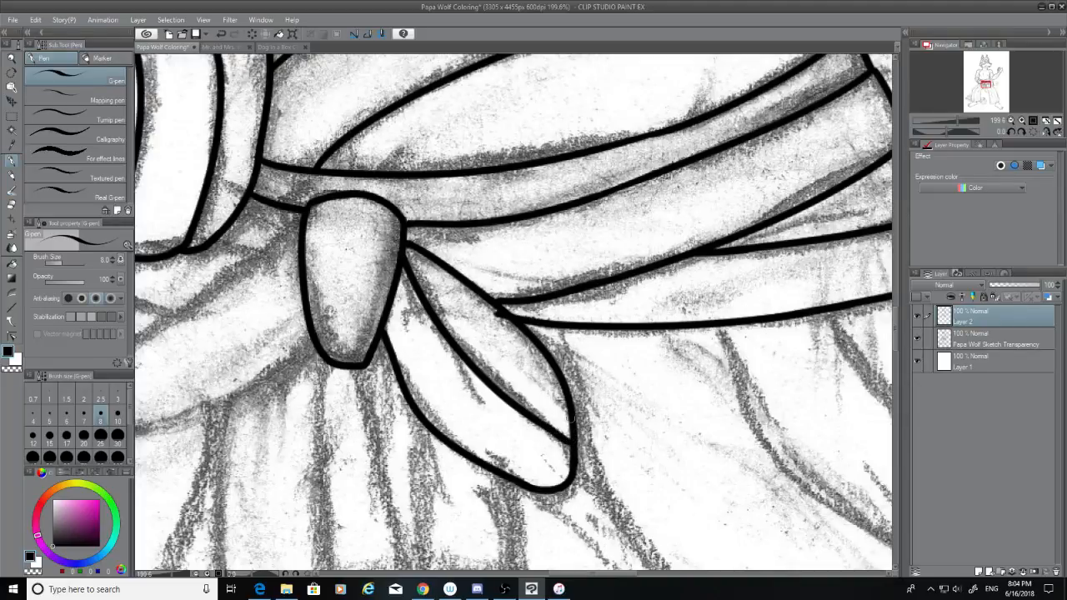
# Step: Hide the sketch layer, erase the stray stroke end where the sash meets the loop, and touch up the loop's line joints
pyautogui.click(11, 205)
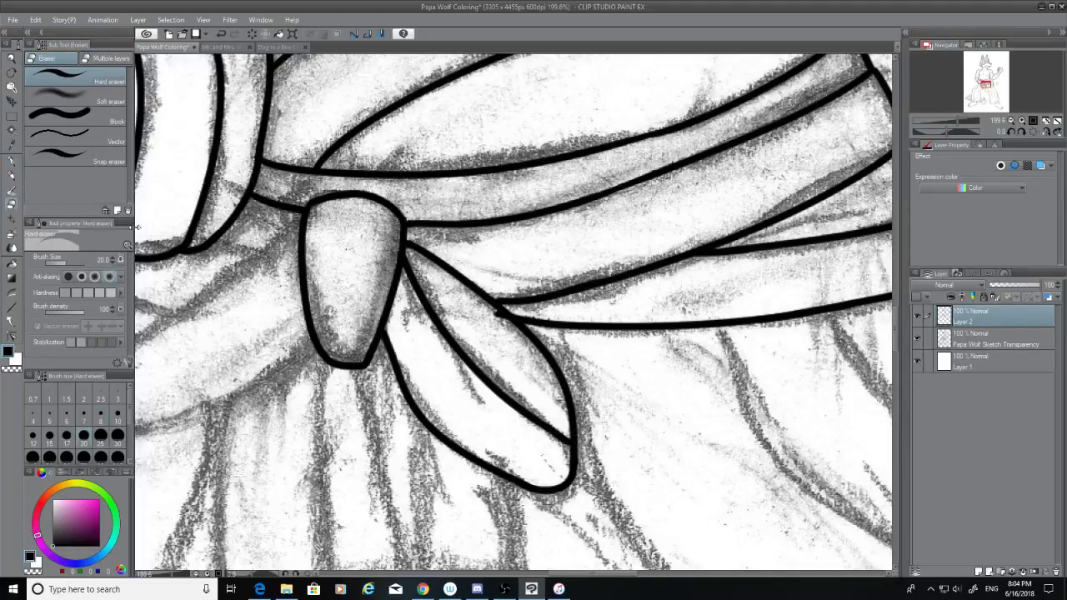
pyautogui.click(917, 338)
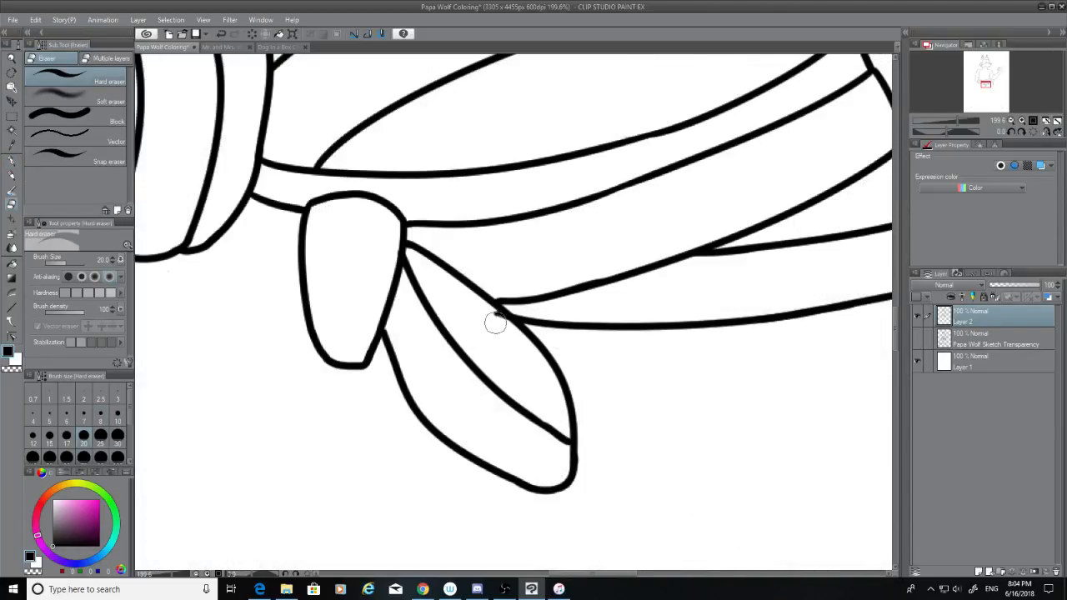
pyautogui.moveTo(496, 322); pyautogui.dragTo(487, 314)
pyautogui.moveTo(494, 360); pyautogui.dragTo(489, 357)
pyautogui.click(11, 160)
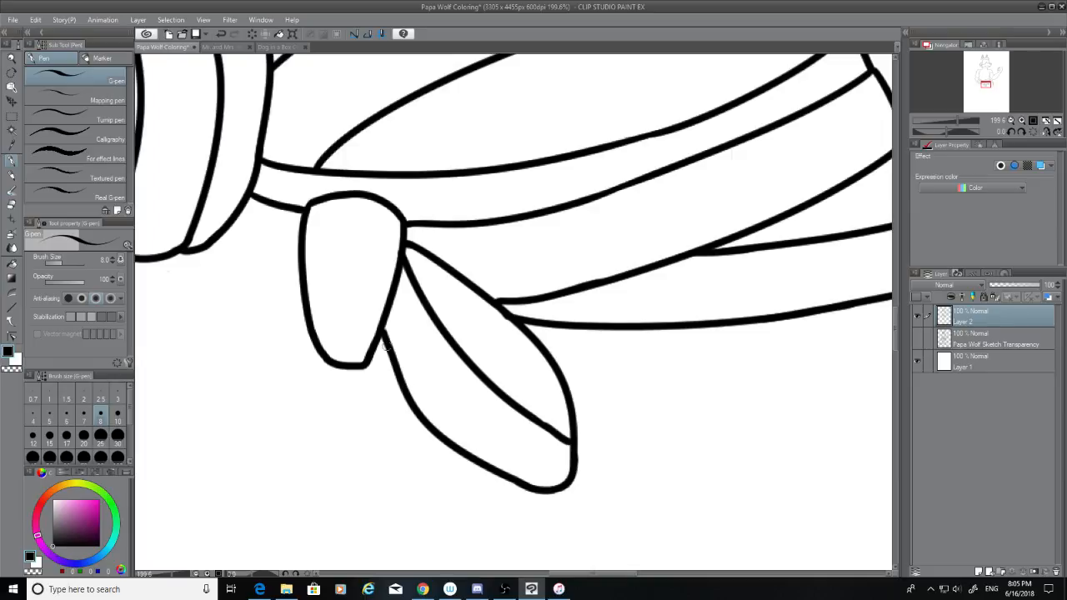
pyautogui.moveTo(382, 323); pyautogui.dragTo(385, 335)
pyautogui.moveTo(555, 438); pyautogui.dragTo(574, 442)
# Step: Show the sketch layer again and try to ink the upper edge of the sketched loop on the knot's other side
pyautogui.moveTo(621, 573); pyautogui.dragTo(600, 573)
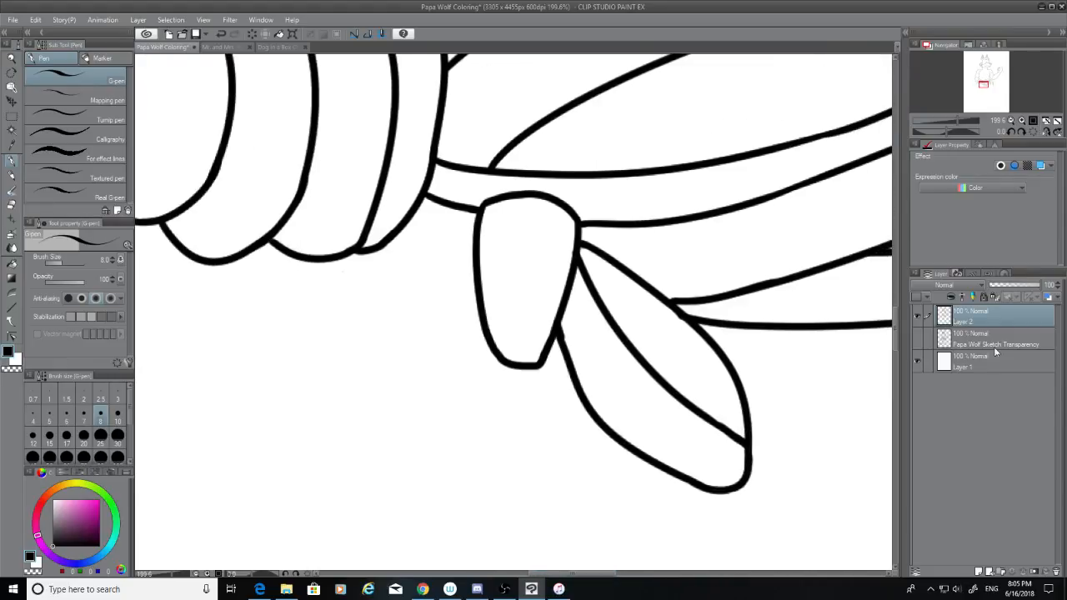
pyautogui.click(918, 339)
pyautogui.moveTo(477, 228); pyautogui.dragTo(277, 384)
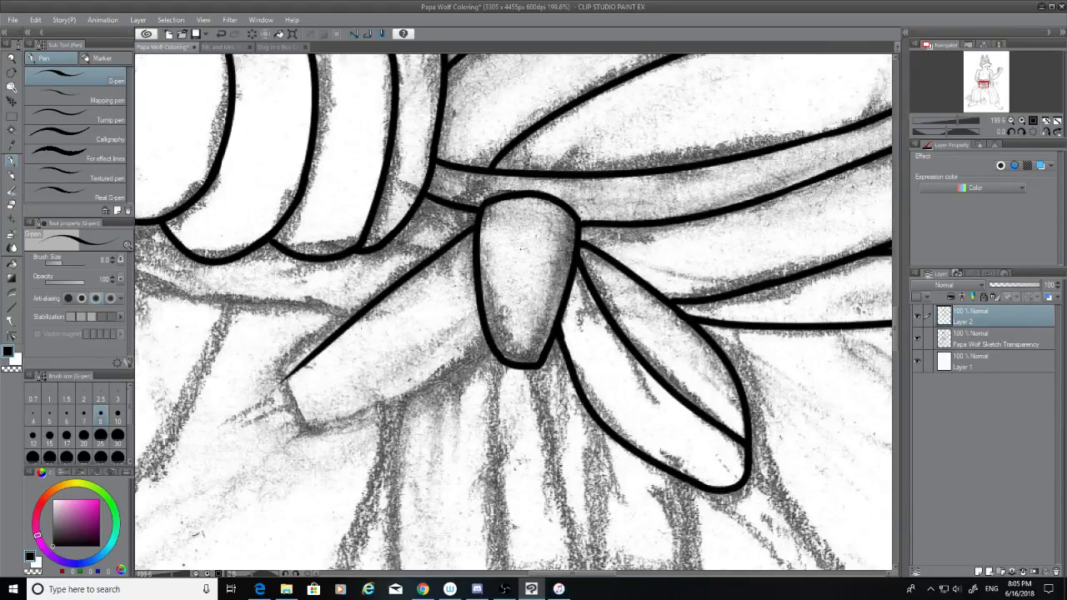
pyautogui.hotkey('ctrl', 'z')
pyautogui.moveTo(478, 226); pyautogui.dragTo(275, 370)
pyautogui.hotkey('ctrl', 'z')
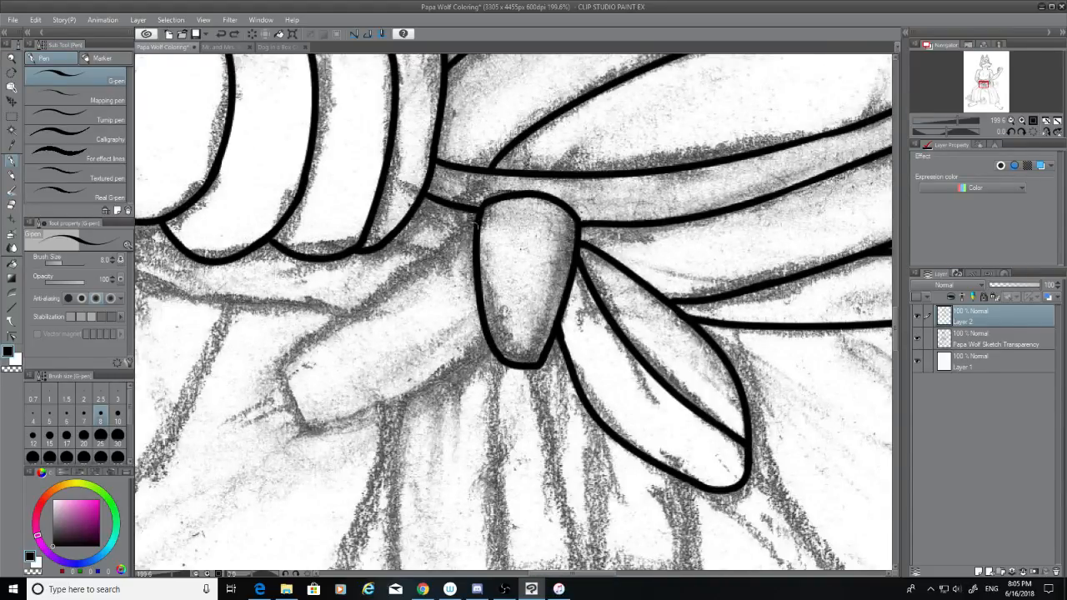
# Step: Ink the upper edge of the sash knot's unfinished hanging tail with the G-pen and trim its outer tip with the Hard eraser
pyautogui.moveTo(476, 223)
pyautogui.mouseDown()
pyautogui.moveTo(278, 357)
pyautogui.moveTo(280, 374)
pyautogui.mouseUp()
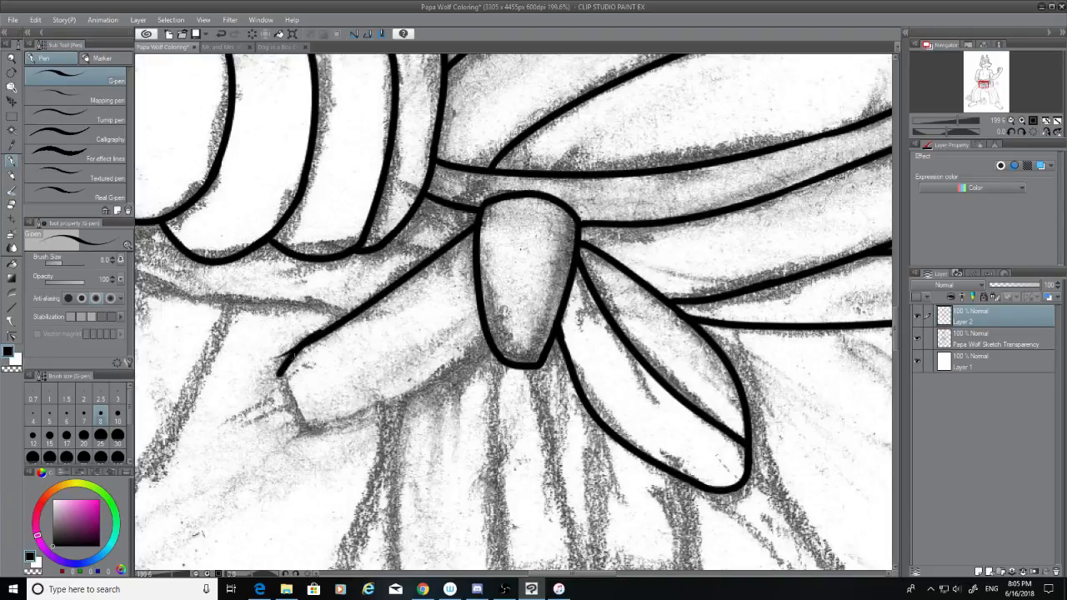
pyautogui.hotkey('ctrl', 'z')
pyautogui.moveTo(322, 333)
pyautogui.mouseDown()
pyautogui.moveTo(306, 345)
pyautogui.moveTo(320, 439)
pyautogui.mouseUp()
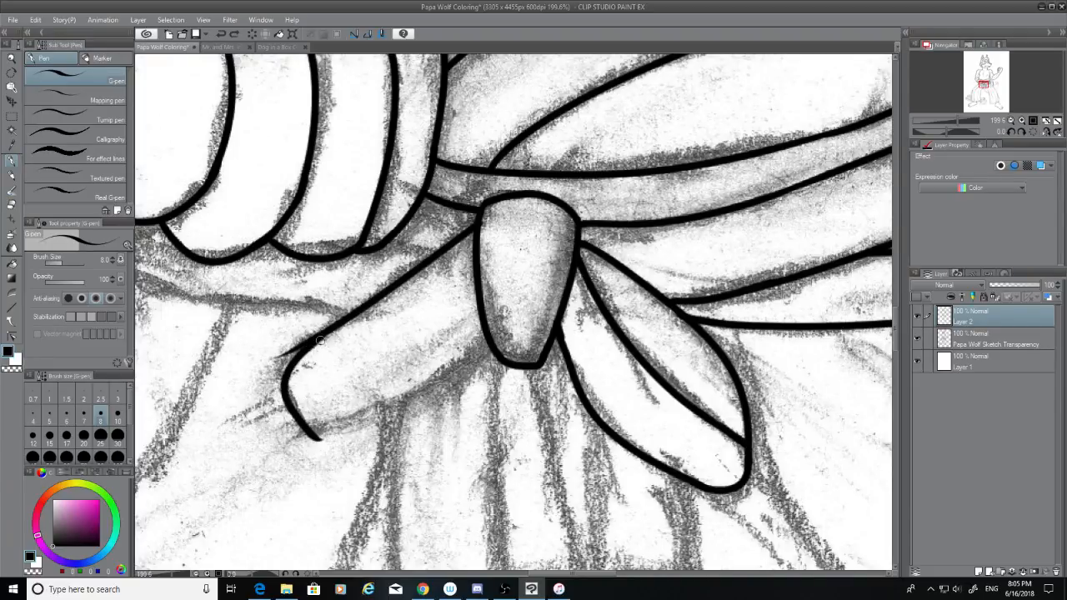
pyautogui.hotkey('ctrl', 'z')
pyautogui.moveTo(325, 330); pyautogui.dragTo(265, 385)
pyautogui.hotkey('ctrl', 'z')
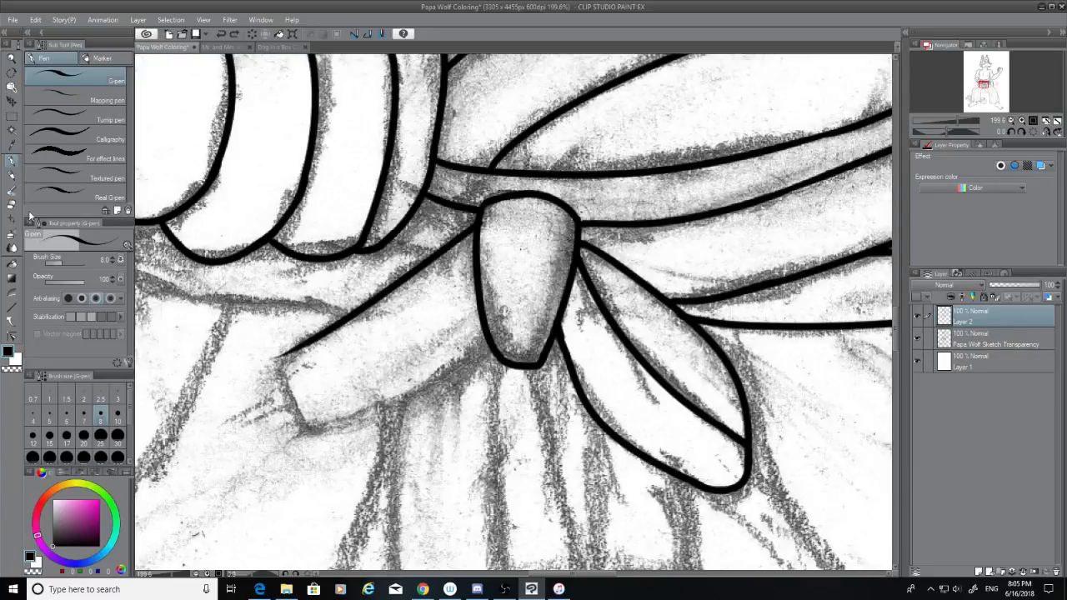
pyautogui.click(12, 205)
pyautogui.click(276, 355)
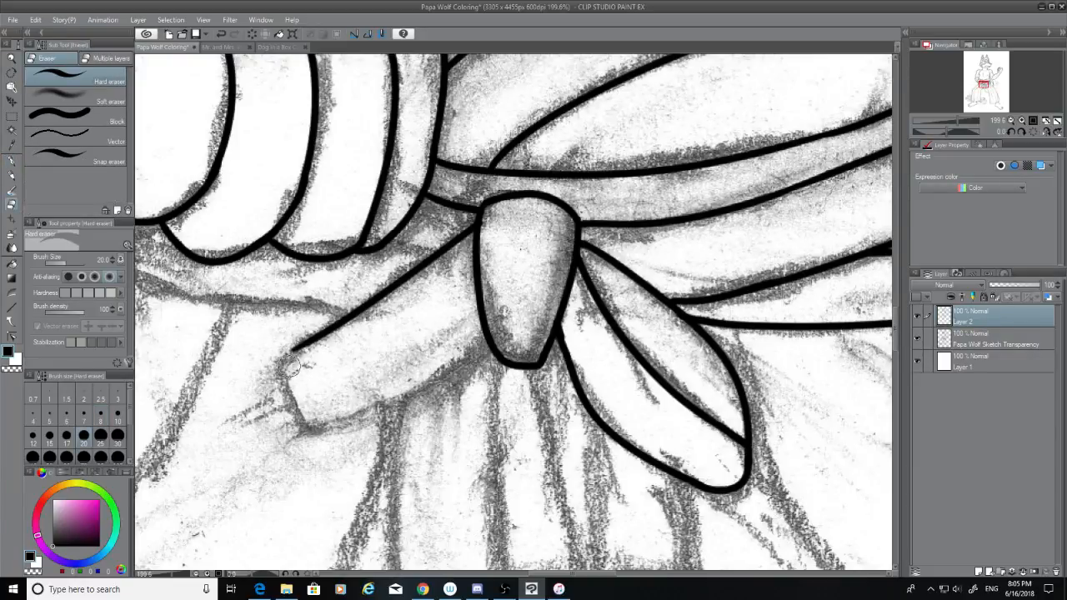
# Step: Ink the short blunt end of the sash tail with the G-pen, continuing from the trimmed upper edge
pyautogui.click(12, 160)
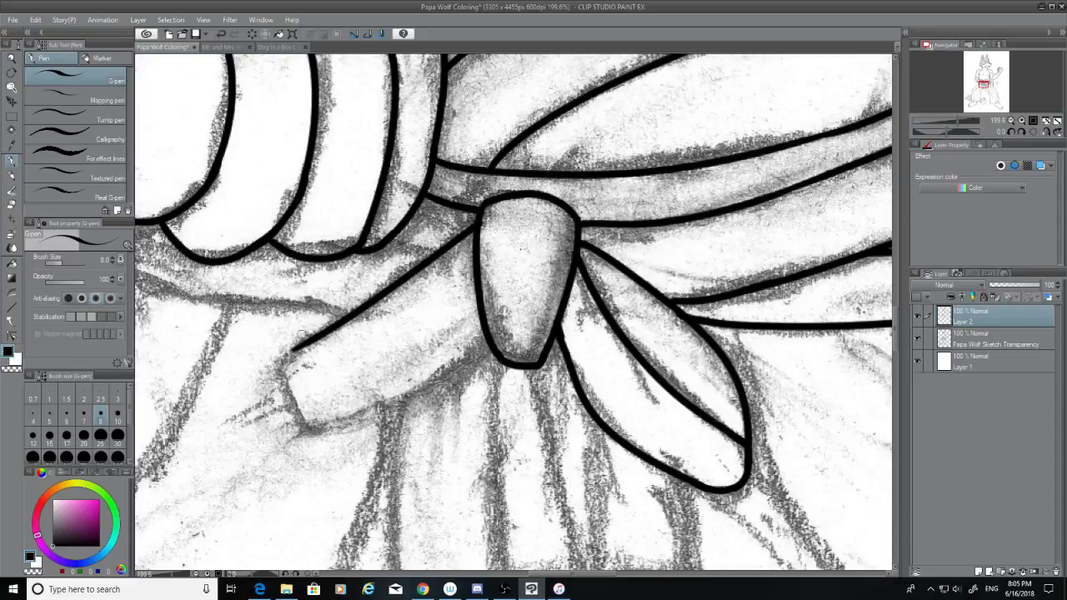
pyautogui.moveTo(309, 342)
pyautogui.mouseDown()
pyautogui.moveTo(286, 367)
pyautogui.moveTo(324, 427)
pyautogui.mouseUp()
pyautogui.hotkey('ctrl', 'z')
pyautogui.hotkey('ctrl', 'z')
pyautogui.moveTo(292, 353); pyautogui.dragTo(317, 426)
pyautogui.moveTo(490, 344)
pyautogui.mouseDown()
pyautogui.moveTo(389, 417)
pyautogui.moveTo(313, 450)
pyautogui.mouseUp()
pyautogui.hotkey('ctrl', 'z')
pyautogui.moveTo(315, 425)
pyautogui.mouseDown()
pyautogui.moveTo(437, 380)
pyautogui.moveTo(320, 433)
pyautogui.mouseUp()
pyautogui.hotkey('ctrl', 'z')
pyautogui.hotkey('ctrl', 'z')
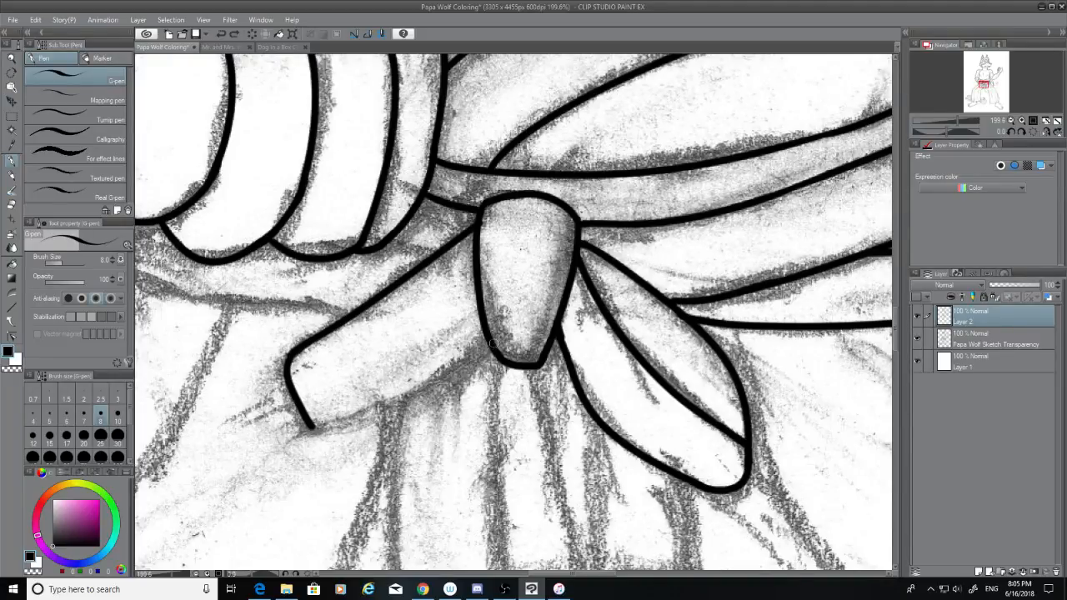
# Step: Ink the lower edge of the sash tail from the knot outward and close the outline at its end corner
pyautogui.moveTo(493, 343)
pyautogui.mouseDown()
pyautogui.moveTo(346, 422)
pyautogui.moveTo(382, 410)
pyautogui.mouseUp()
pyautogui.hotkey('ctrl', 'z')
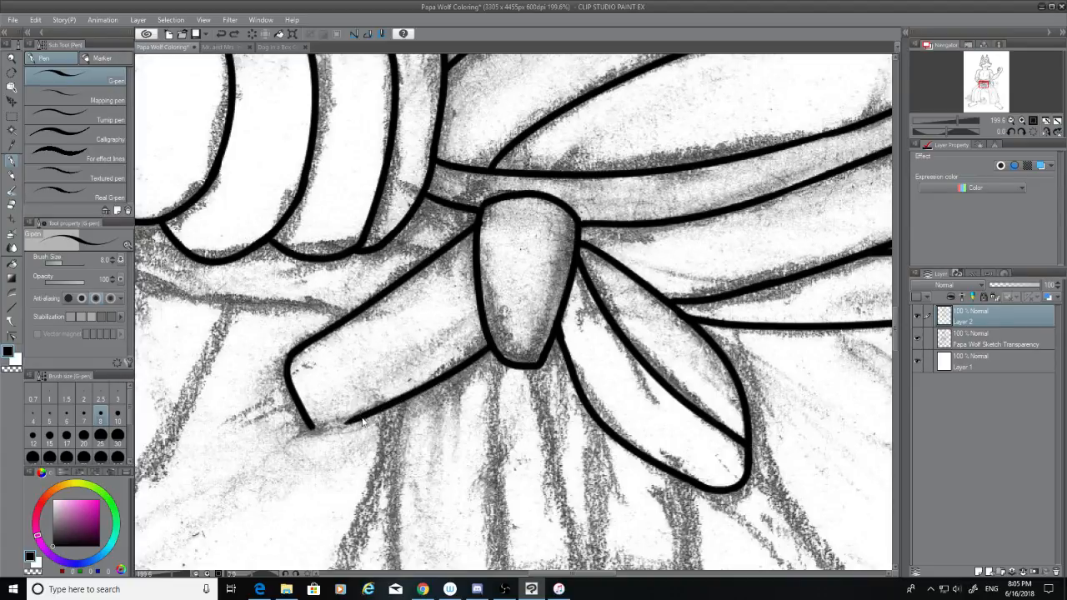
pyautogui.moveTo(310, 429)
pyautogui.mouseDown()
pyautogui.moveTo(365, 417)
pyautogui.moveTo(350, 421)
pyautogui.mouseUp()
pyautogui.hotkey('ctrl', 'z')
pyautogui.hotkey('ctrl', 'z')
pyautogui.hotkey('ctrl', 'z')
pyautogui.hotkey('ctrl', 'z')
pyautogui.hotkey('ctrl', 'z')
pyautogui.hotkey('ctrl', 'z')
pyautogui.hotkey('ctrl', 'z')
# Step: Ink the short sash line between the fingers and the tail, and the sash's lower edge from below the fist to the tail
pyautogui.moveTo(609, 574); pyautogui.dragTo(576, 568)
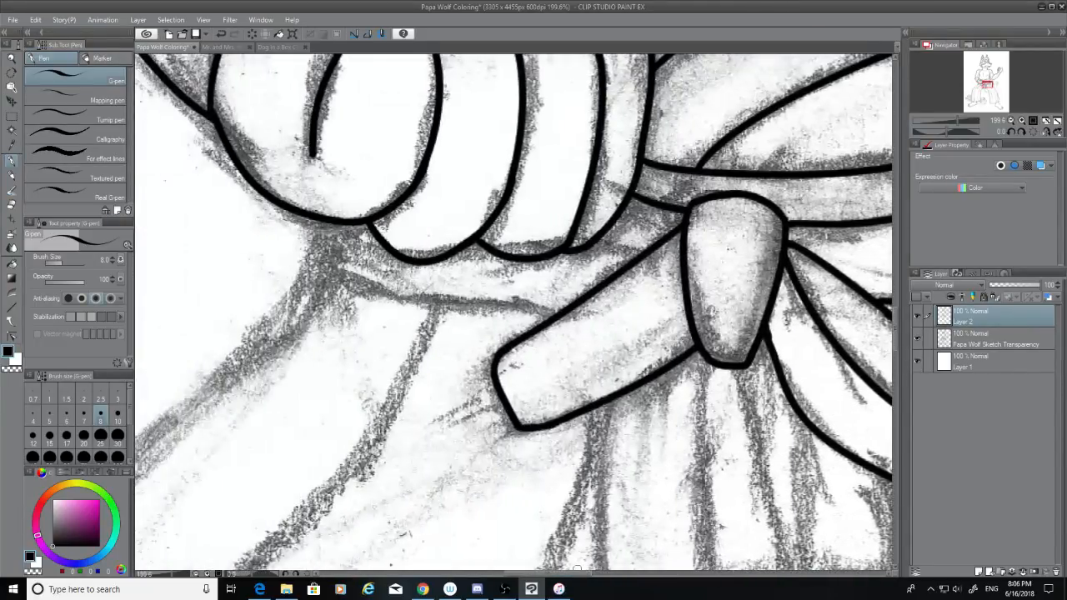
pyautogui.moveTo(600, 237); pyautogui.dragTo(648, 248)
pyautogui.moveTo(322, 264); pyautogui.dragTo(559, 307)
pyautogui.hotkey('ctrl', 'z')
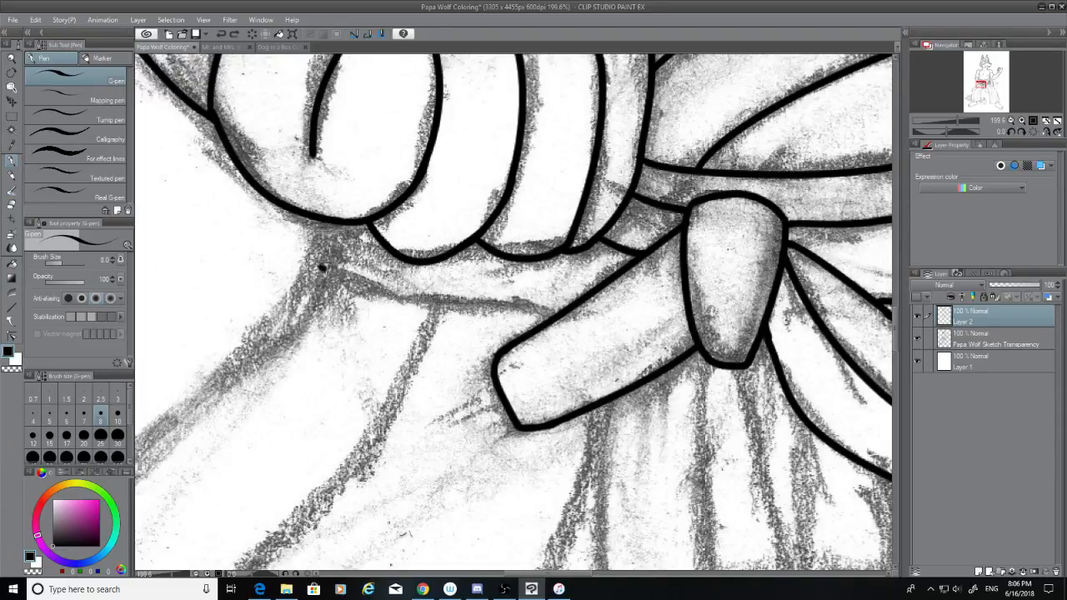
pyautogui.moveTo(322, 267); pyautogui.dragTo(566, 310)
pyautogui.hotkey('ctrl', 'z')
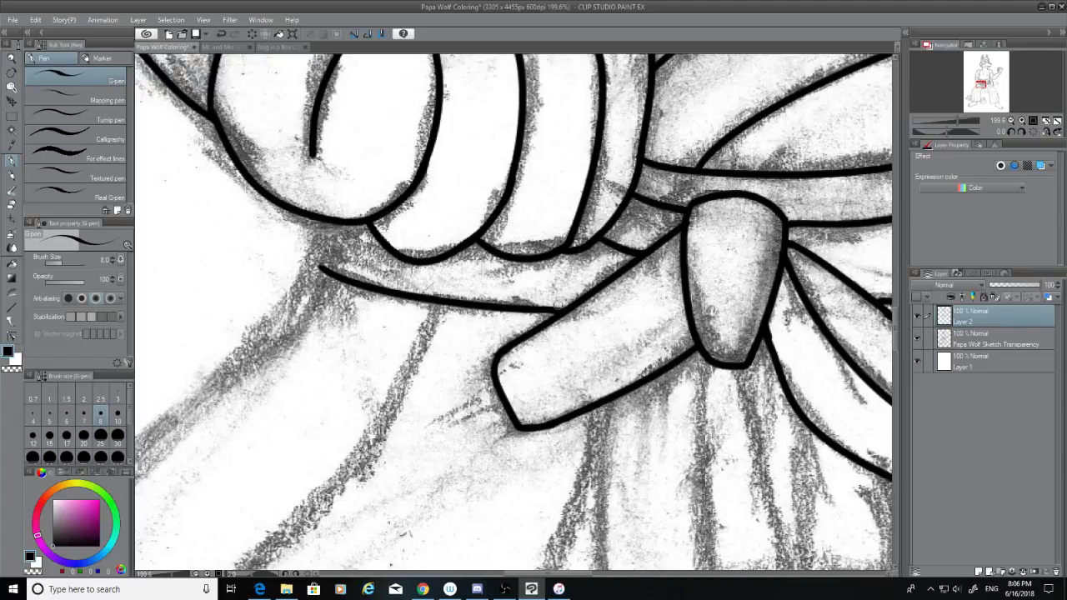
# Step: Try to ink the sash's short side edge below the fist and the trouser leg's outer contour beneath it
pyautogui.moveTo(325, 221)
pyautogui.mouseDown()
pyautogui.moveTo(303, 261)
pyautogui.moveTo(340, 275)
pyautogui.moveTo(329, 272)
pyautogui.moveTo(338, 276)
pyautogui.moveTo(164, 449)
pyautogui.mouseUp()
pyautogui.hotkey('ctrl', 'z')
pyautogui.hotkey('ctrl', 'z')
pyautogui.hotkey('ctrl', 'z')
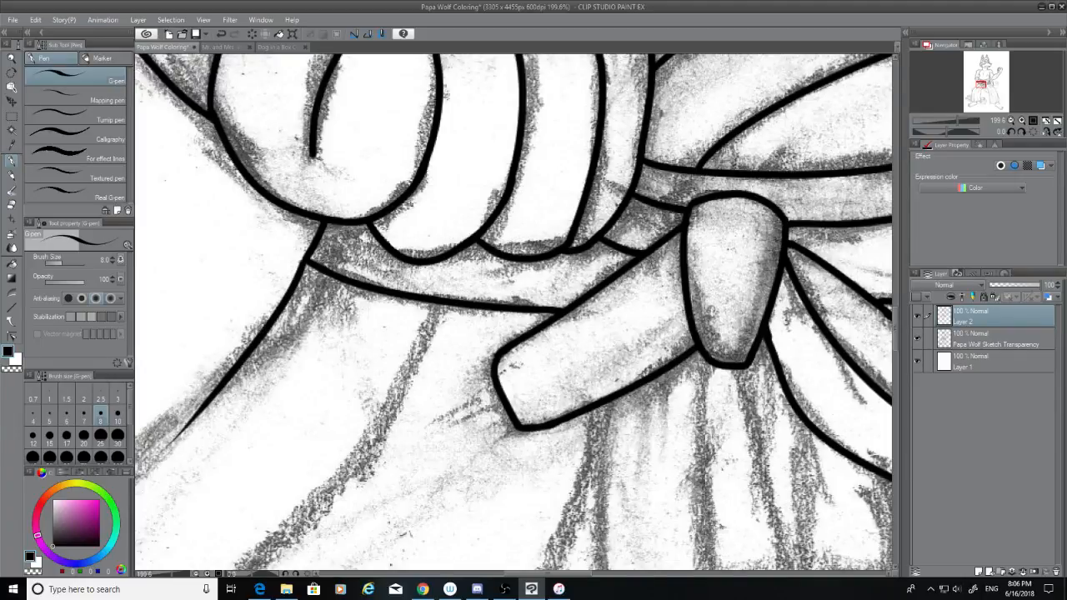
pyautogui.hotkey('ctrl', 'z')
pyautogui.moveTo(574, 575); pyautogui.dragTo(540, 575)
pyautogui.moveTo(698, 256)
pyautogui.mouseDown()
pyautogui.moveTo(550, 422)
pyautogui.moveTo(362, 567)
pyautogui.mouseUp()
pyautogui.hotkey('ctrl', 'z')
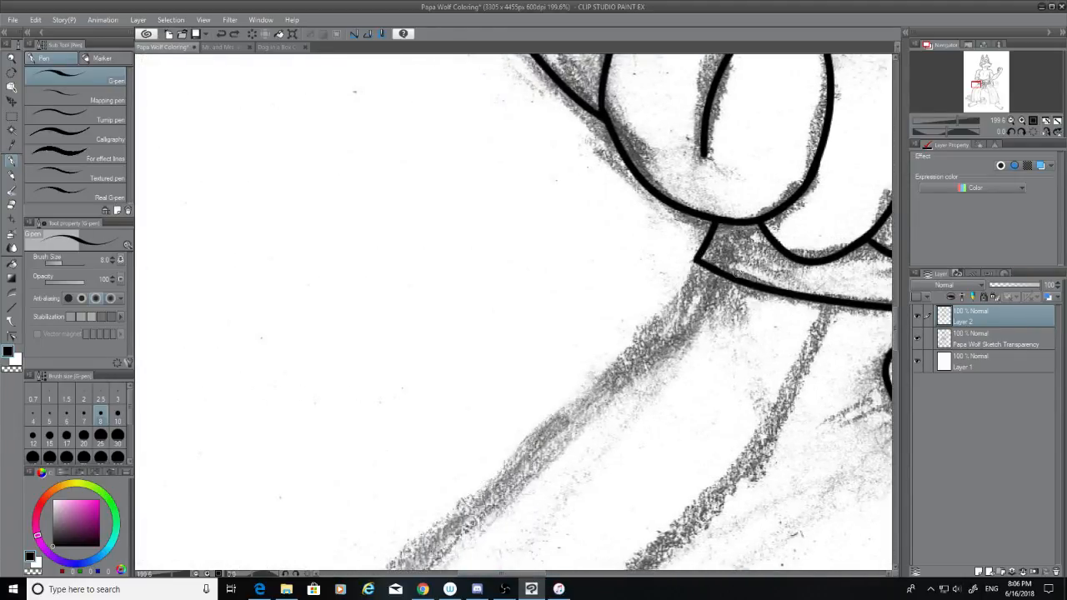
pyautogui.moveTo(699, 259)
pyautogui.mouseDown()
pyautogui.moveTo(596, 400)
pyautogui.moveTo(429, 568)
pyautogui.mouseUp()
pyautogui.hotkey('ctrl', 'z')
pyautogui.moveTo(697, 265); pyautogui.dragTo(366, 570)
pyautogui.hotkey('ctrl', 'z')
pyautogui.hotkey('ctrl', 'z')
pyautogui.hotkey('ctrl', 'z')
# Step: Ink the outer contour from below the fist down the trouser leg in one long stroke and join the sash's lower edge to it
pyautogui.moveTo(713, 225); pyautogui.dragTo(475, 516)
pyautogui.hotkey('ctrl', 'z')
pyautogui.moveTo(718, 221); pyautogui.dragTo(430, 570)
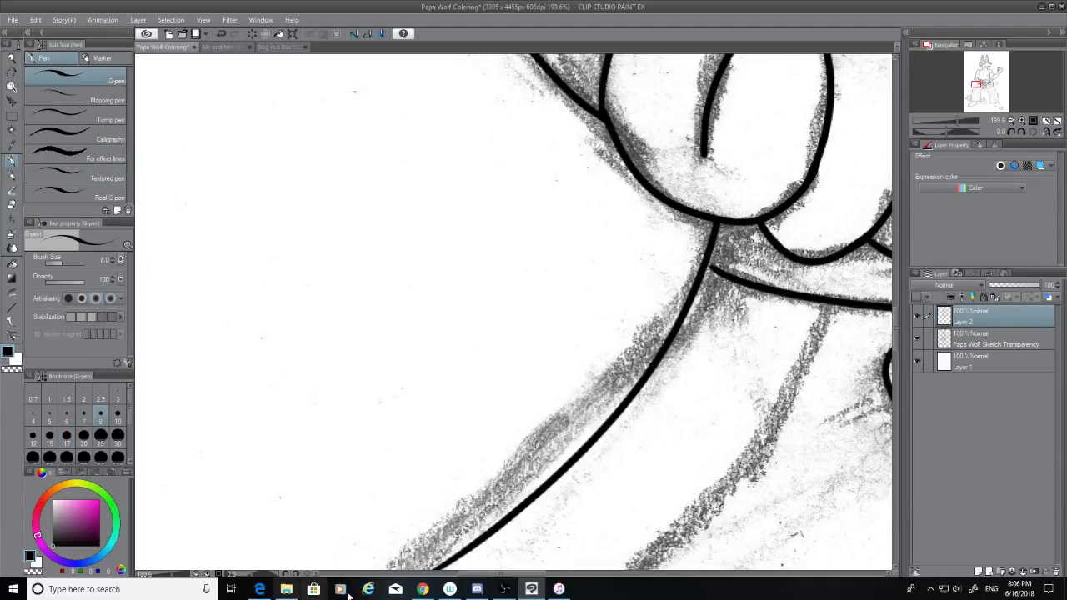
pyautogui.hotkey('ctrl', 'z')
pyautogui.moveTo(713, 221)
pyautogui.mouseDown()
pyautogui.moveTo(476, 493)
pyautogui.moveTo(371, 570)
pyautogui.mouseUp()
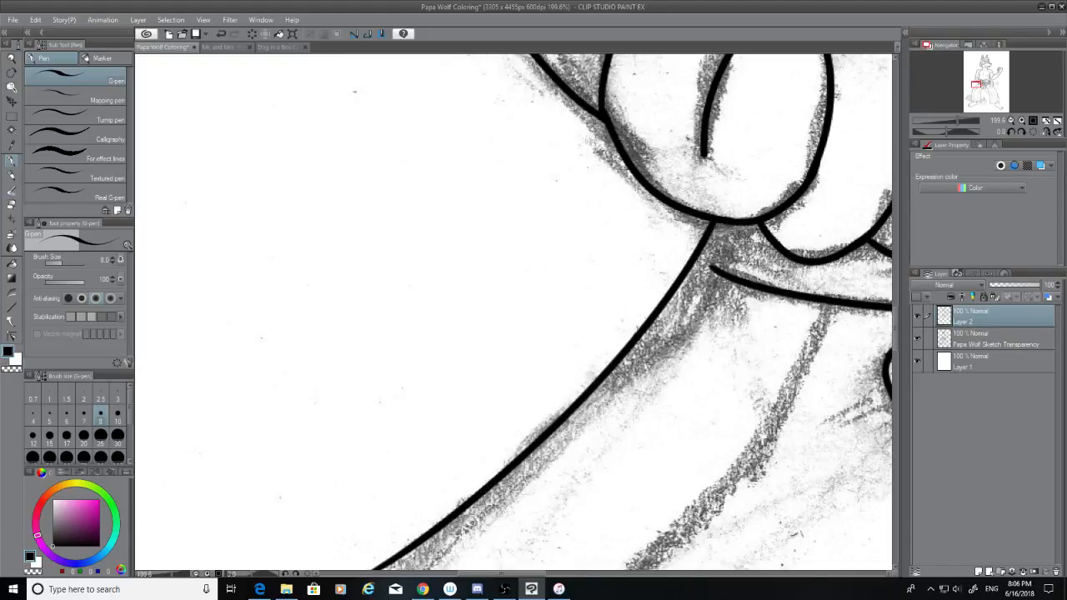
pyautogui.moveTo(698, 257); pyautogui.dragTo(717, 272)
pyautogui.hotkey('ctrl', 'z')
pyautogui.hotkey('ctrl', 'z')
pyautogui.hotkey('ctrl', 'z')
pyautogui.hotkey('ctrl', 'z')
# Step: Erase the tapered end of the leg's outer contour and extend the line down along the sketched curve with the G-pen
pyautogui.scroll(-5, 886, 318)
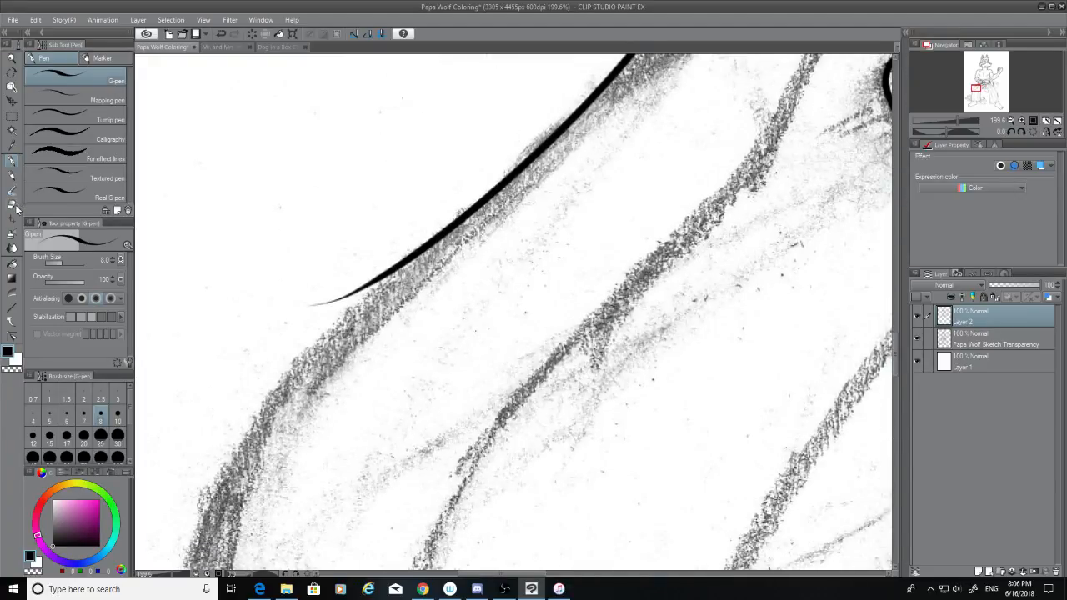
pyautogui.click(12, 205)
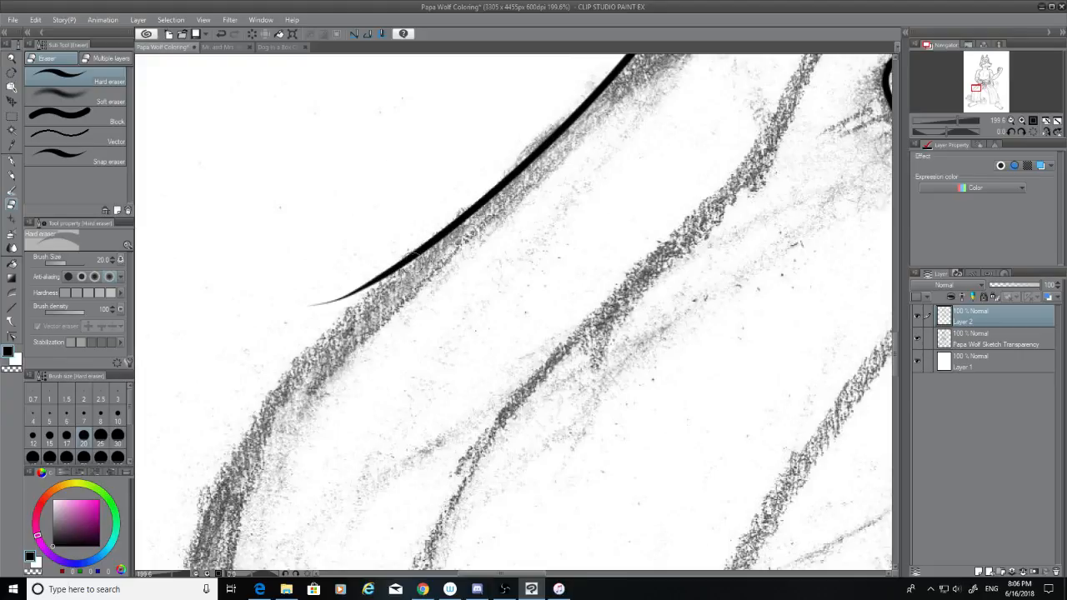
pyautogui.moveTo(413, 251)
pyautogui.mouseDown()
pyautogui.moveTo(446, 233)
pyautogui.moveTo(326, 297)
pyautogui.mouseUp()
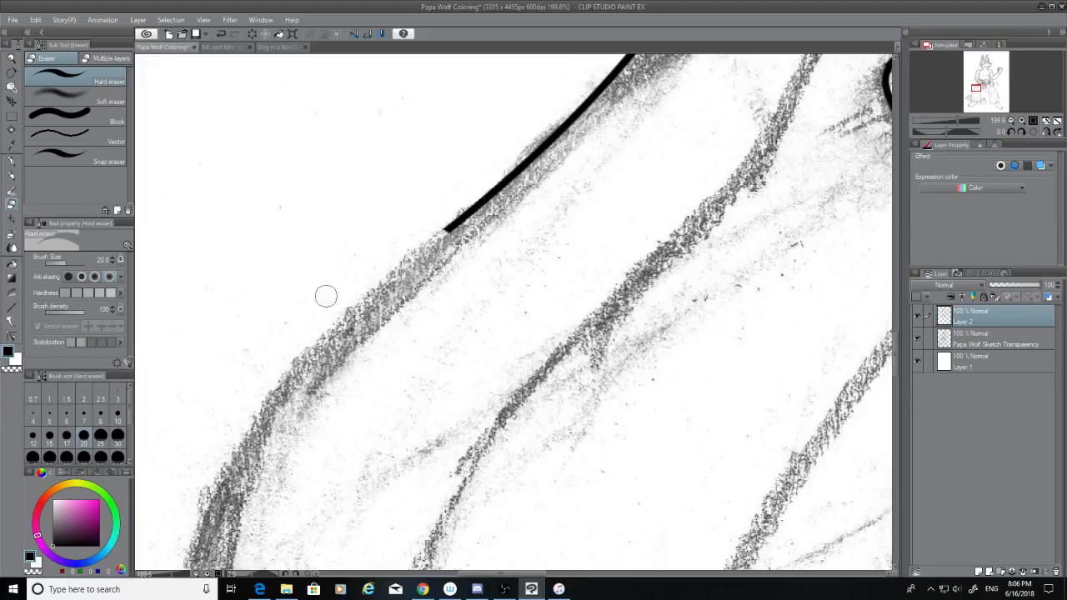
pyautogui.click(11, 160)
pyautogui.moveTo(450, 227)
pyautogui.mouseDown()
pyautogui.moveTo(207, 500)
pyautogui.moveTo(175, 552)
pyautogui.mouseUp()
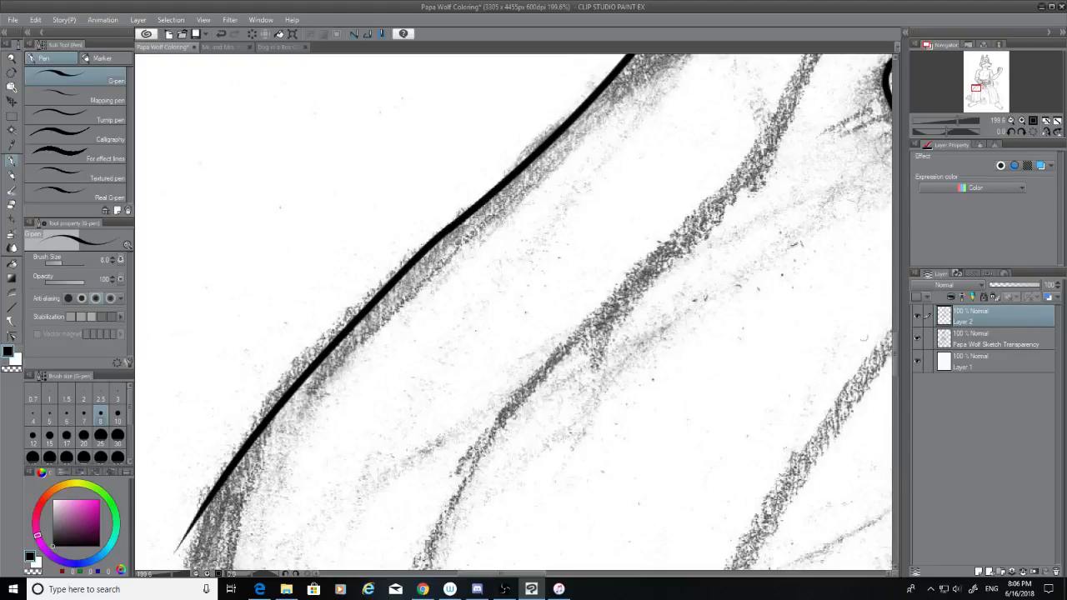
# Step: Trim the thin tapered tip of the extended outer leg contour with the Hard eraser
pyautogui.moveTo(895, 353); pyautogui.dragTo(894, 371)
pyautogui.click(10, 207)
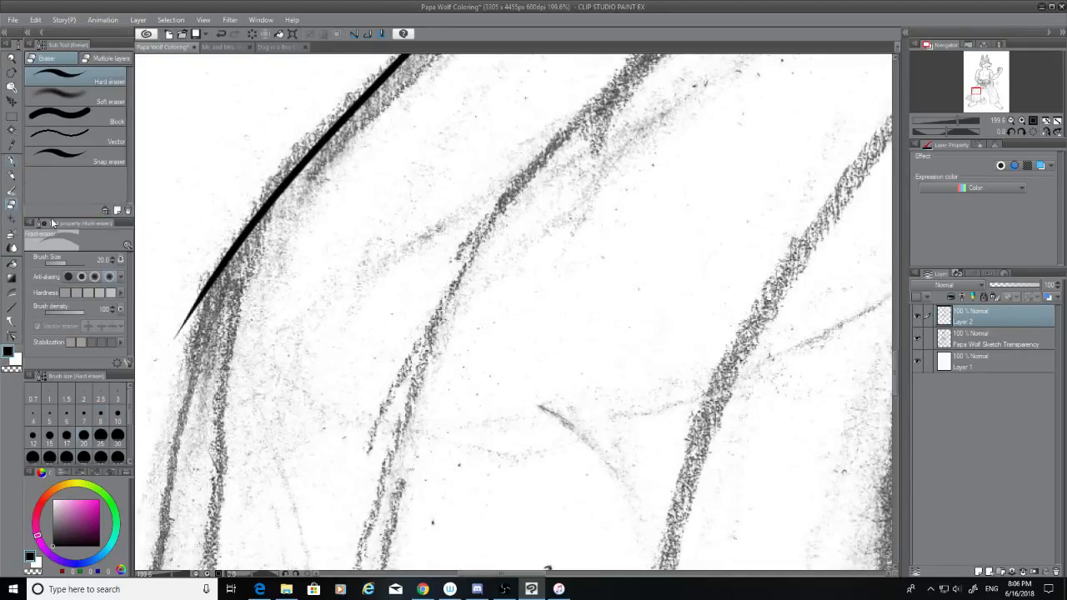
pyautogui.moveTo(215, 285)
pyautogui.mouseDown()
pyautogui.moveTo(223, 265)
pyautogui.moveTo(185, 334)
pyautogui.mouseUp()
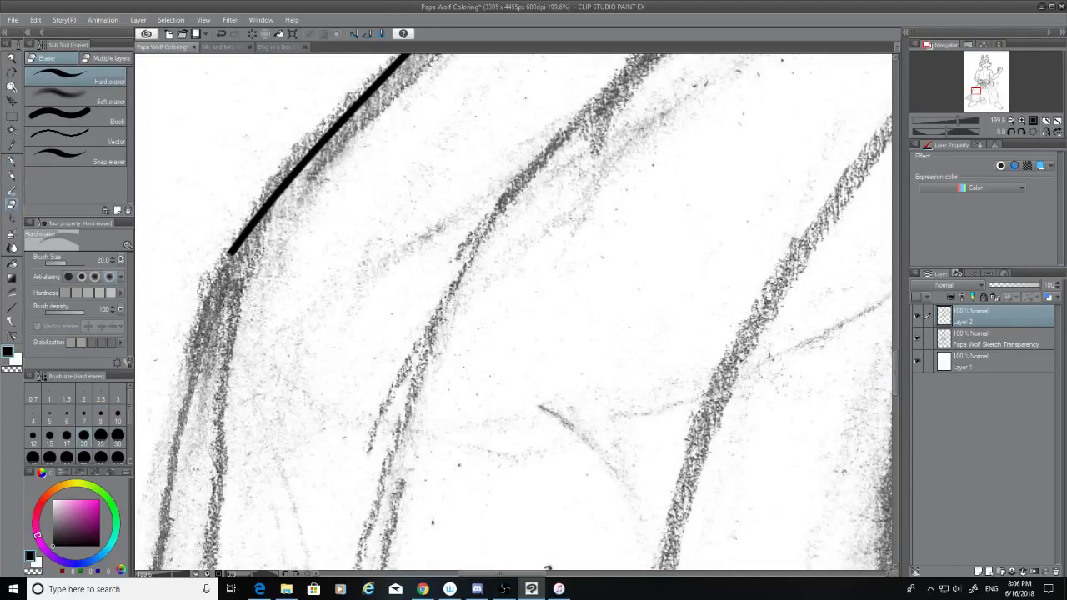
pyautogui.moveTo(523, 573); pyautogui.dragTo(490, 573)
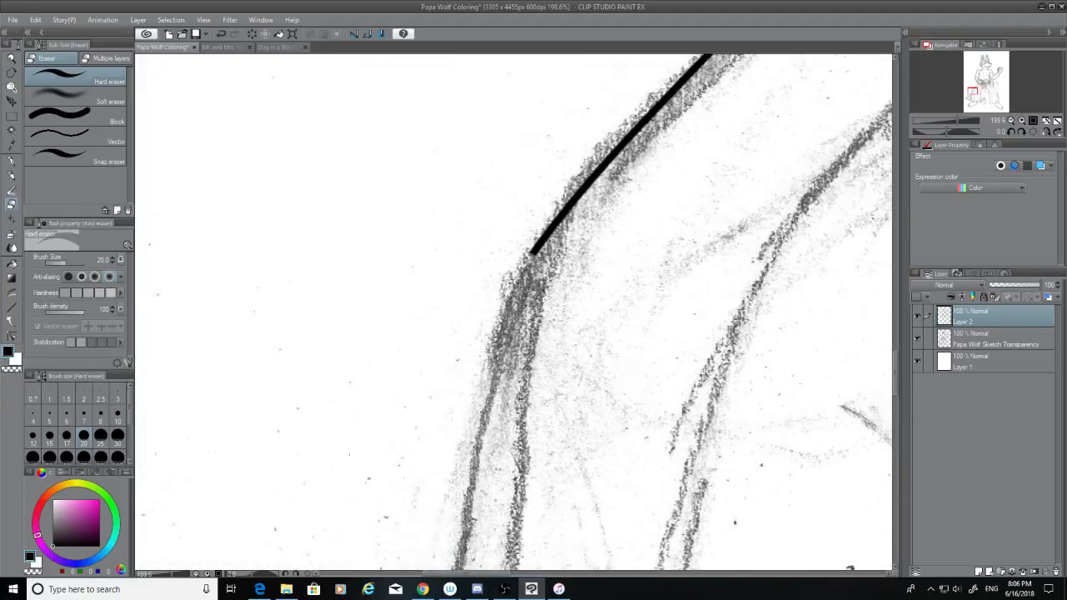
# Step: Ink the steep next segment of the outer leg contour with the G-pen, redoing the stroke until it follows the sketch
pyautogui.click(11, 160)
pyautogui.scroll(-3, 515, 96)
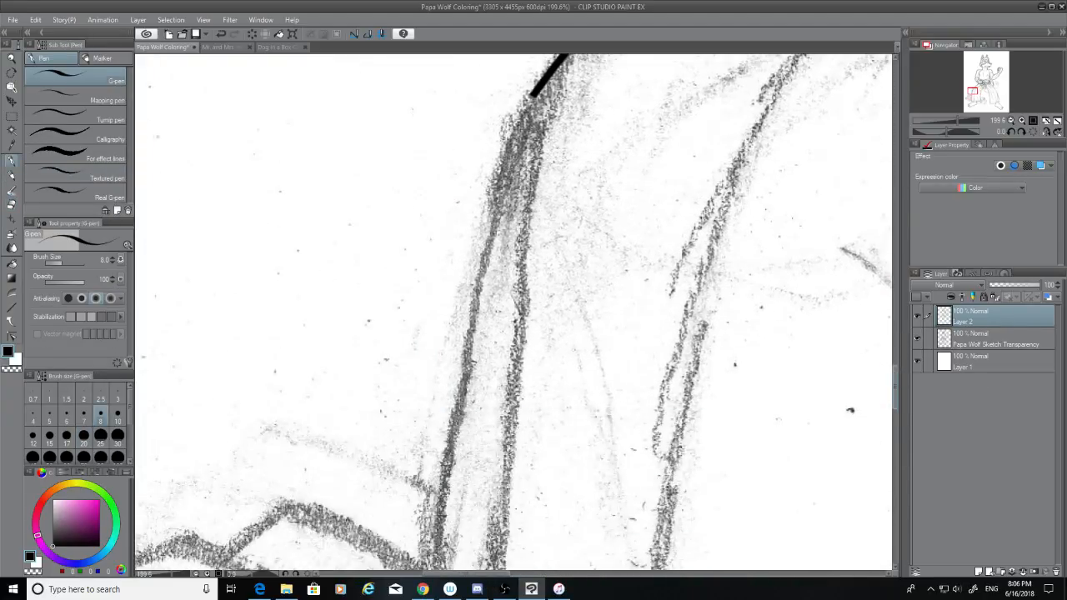
pyautogui.moveTo(532, 95); pyautogui.dragTo(451, 507)
pyautogui.hotkey('ctrl', 'z')
pyautogui.moveTo(536, 86); pyautogui.dragTo(429, 520)
pyautogui.hotkey('ctrl', 'z')
pyautogui.moveTo(537, 95); pyautogui.dragTo(448, 524)
pyautogui.hotkey('ctrl', 'z')
pyautogui.moveTo(538, 92); pyautogui.dragTo(443, 541)
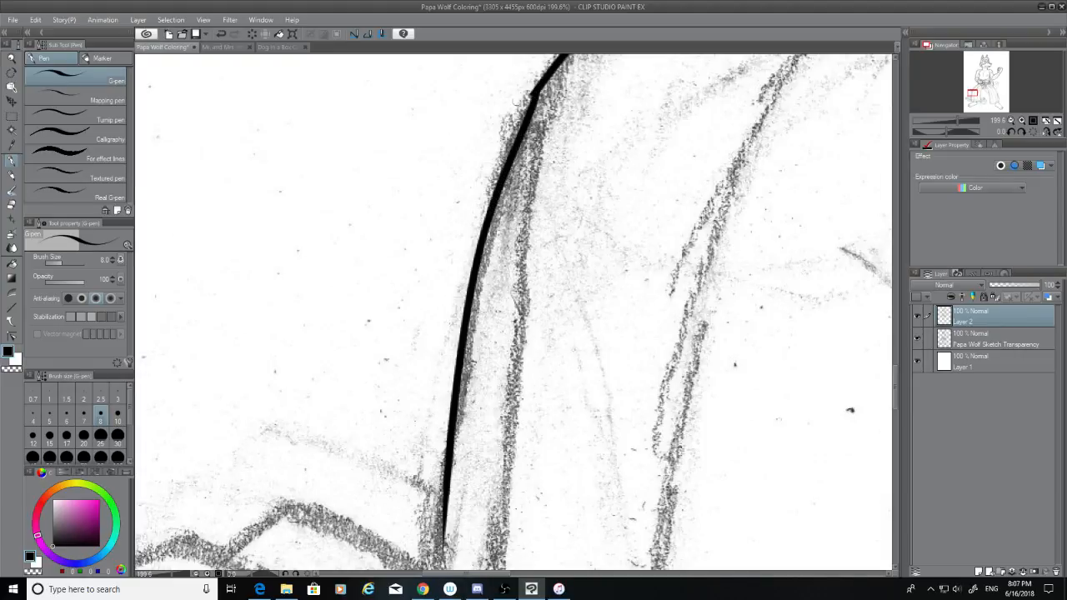
pyautogui.hotkey('ctrl', 'z')
pyautogui.moveTo(541, 87); pyautogui.dragTo(442, 570)
pyautogui.hotkey('ctrl', 'z')
pyautogui.moveTo(540, 92)
pyautogui.mouseDown()
pyautogui.moveTo(526, 110)
pyautogui.moveTo(442, 545)
pyautogui.mouseUp()
pyautogui.hotkey('ctrl', 'z')
pyautogui.moveTo(532, 95)
pyautogui.mouseDown()
pyautogui.moveTo(474, 275)
pyautogui.moveTo(428, 483)
pyautogui.mouseUp()
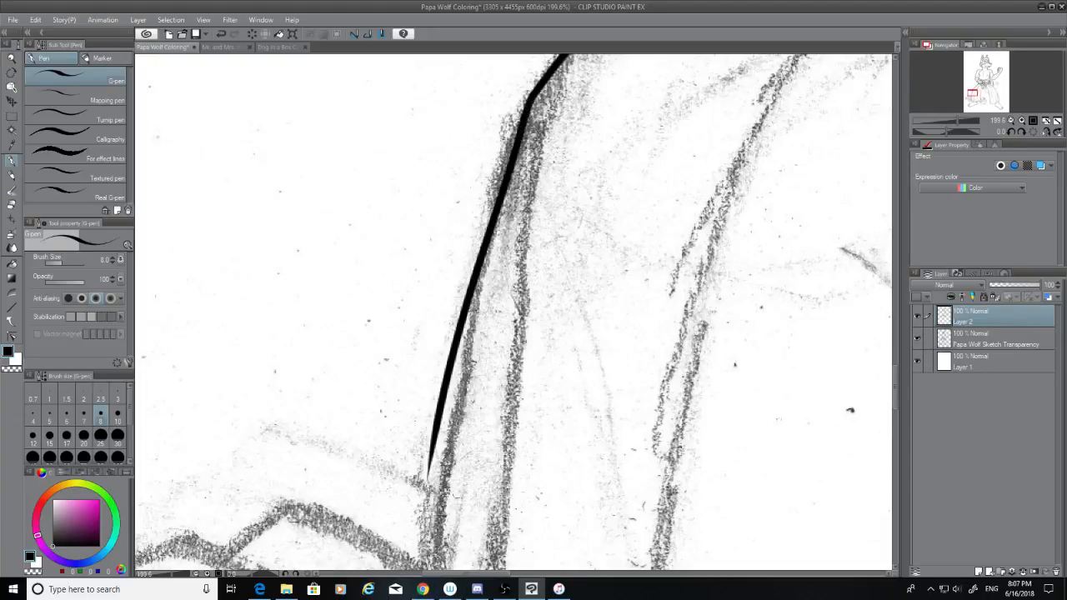
pyautogui.hotkey('ctrl', 'z')
pyautogui.moveTo(528, 99)
pyautogui.mouseDown()
pyautogui.moveTo(513, 127)
pyautogui.moveTo(454, 498)
pyautogui.mouseUp()
pyautogui.hotkey('ctrl', 'z')
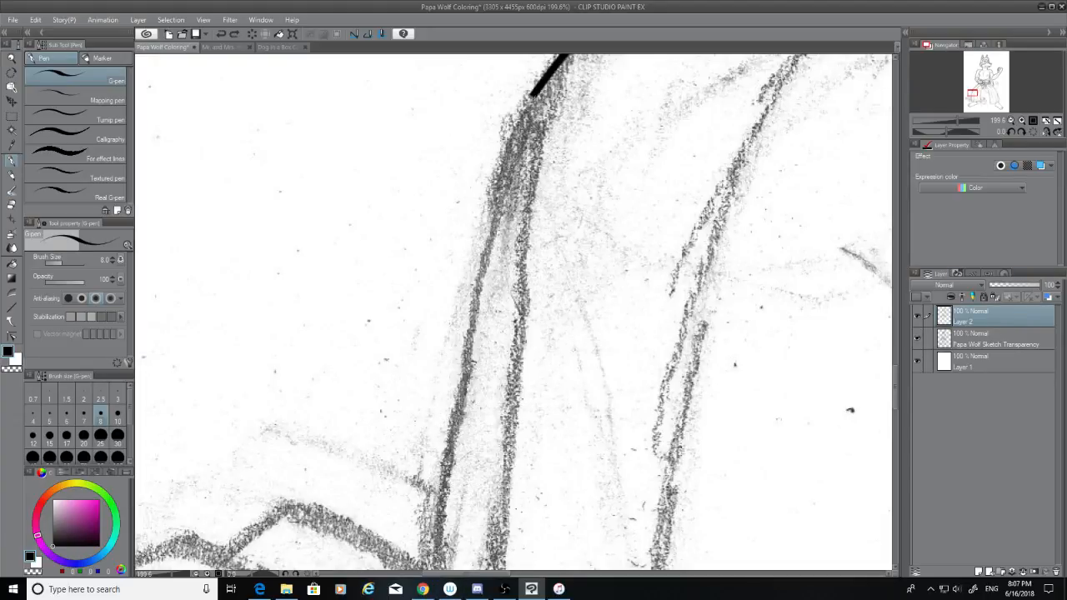
pyautogui.moveTo(533, 97)
pyautogui.mouseDown()
pyautogui.moveTo(459, 324)
pyautogui.moveTo(445, 505)
pyautogui.mouseUp()
pyautogui.hotkey('ctrl', 'z')
pyautogui.moveTo(530, 98); pyautogui.dragTo(433, 495)
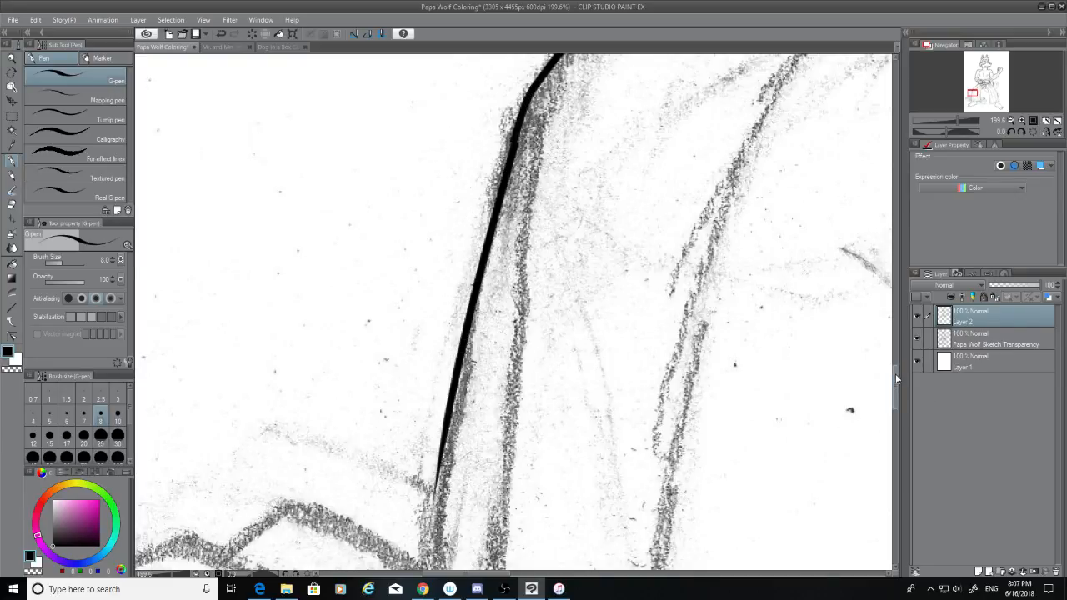
# Step: Erase the tapered lower part of the steep leg contour segment back to a full-width end
pyautogui.scroll(-3, 895, 373)
pyautogui.moveTo(468, 171); pyautogui.dragTo(440, 534)
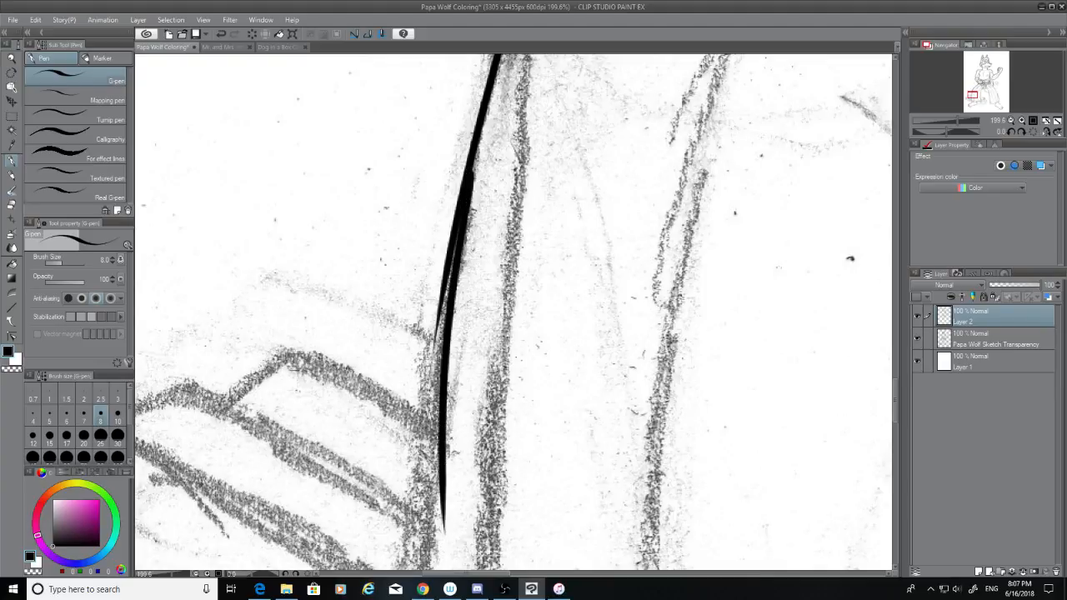
pyautogui.hotkey('ctrl', 'z')
pyautogui.press('e')
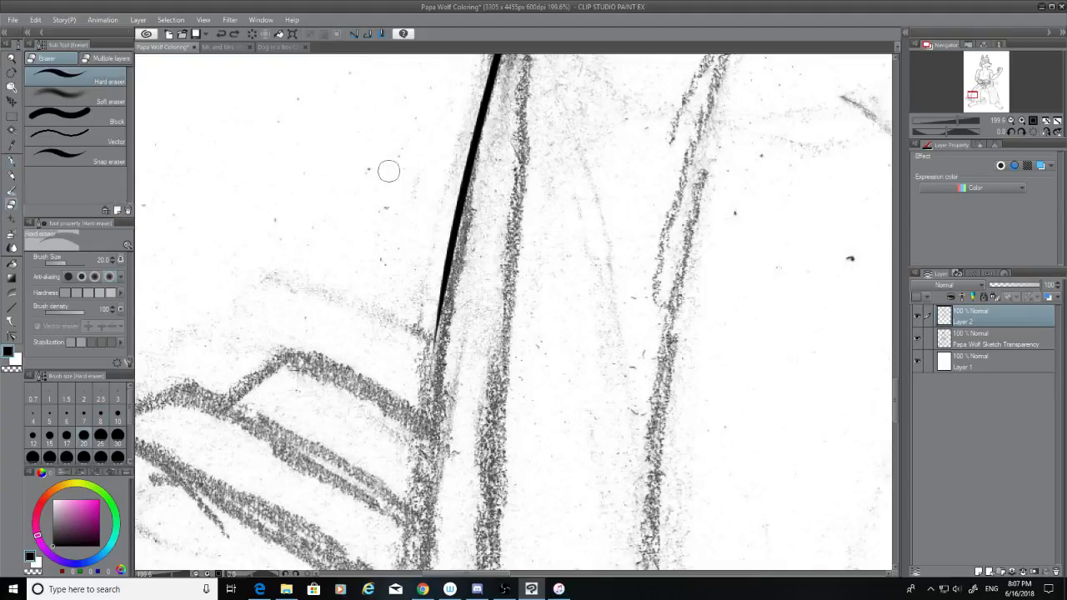
pyautogui.moveTo(471, 165); pyautogui.dragTo(431, 375)
# Step: Continue the outer leg contour with the G-pen from the trimmed end down past the sketched shapes beside the leg
pyautogui.click(13, 161)
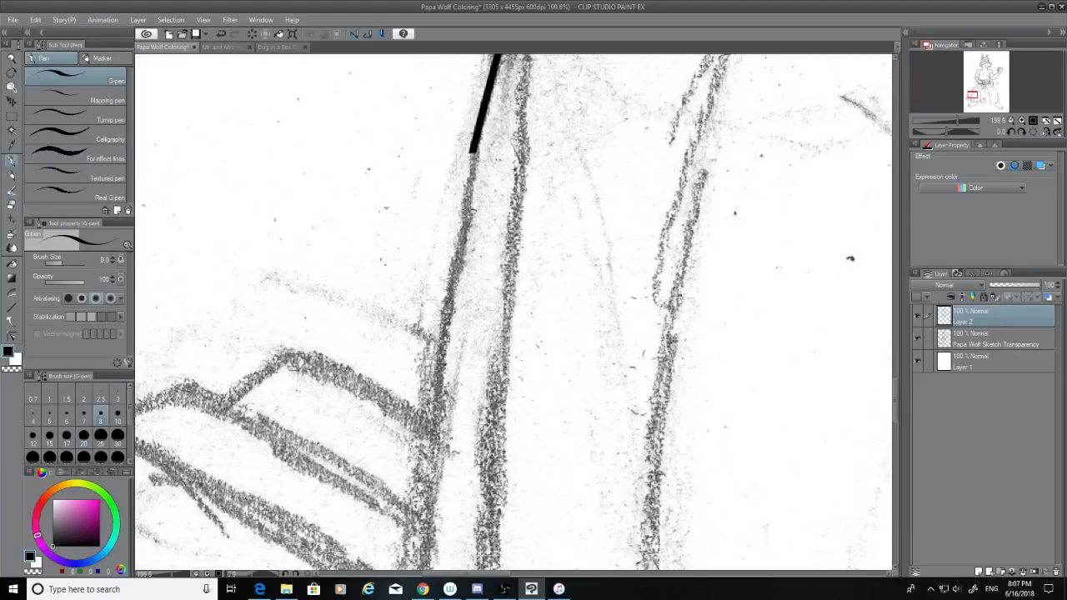
pyautogui.moveTo(472, 152); pyautogui.dragTo(427, 568)
pyautogui.hotkey('ctrl', 'z')
pyautogui.moveTo(471, 146); pyautogui.dragTo(433, 567)
pyautogui.hotkey('ctrl', 'z')
pyautogui.moveTo(472, 153); pyautogui.dragTo(420, 569)
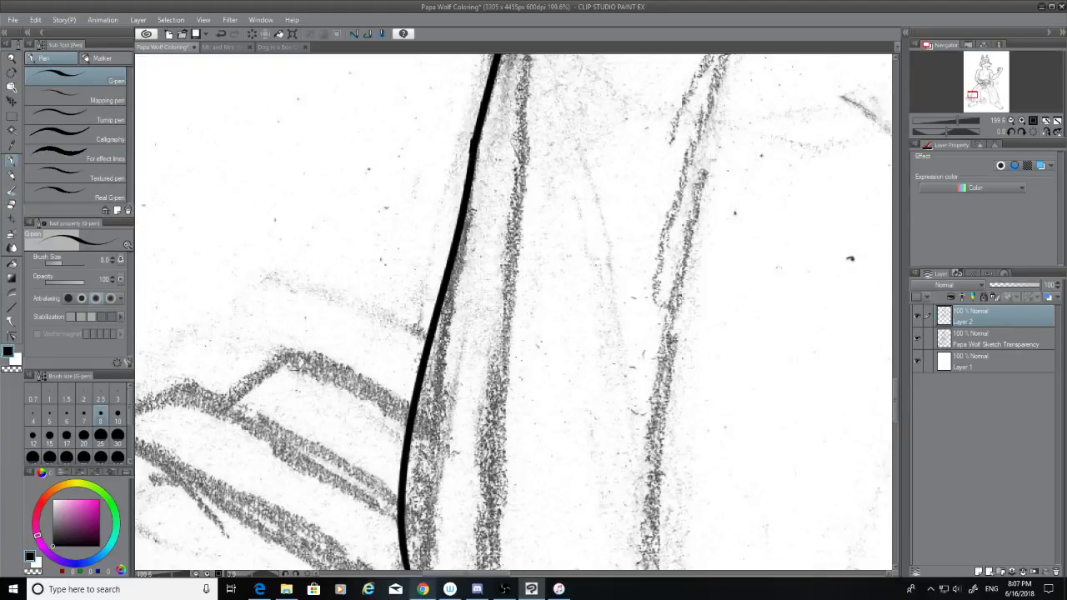
pyautogui.hotkey('ctrl', 'z')
pyautogui.moveTo(471, 153); pyautogui.dragTo(419, 565)
pyautogui.hotkey('ctrl', 'z')
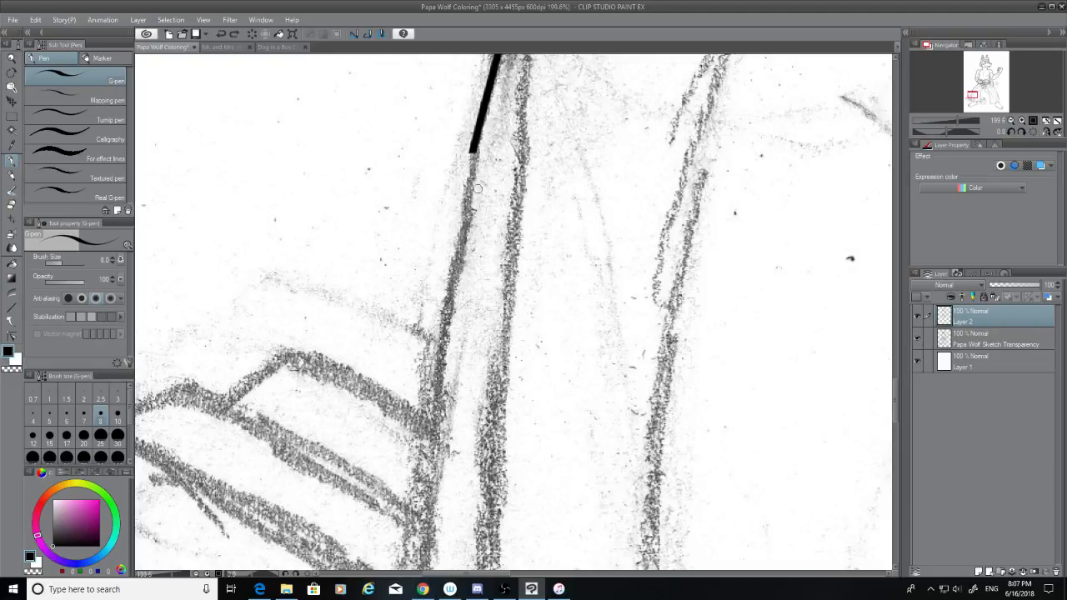
pyautogui.moveTo(471, 147); pyautogui.dragTo(408, 568)
pyautogui.hotkey('ctrl', 'z')
pyautogui.moveTo(471, 145); pyautogui.dragTo(406, 568)
pyautogui.hotkey('ctrl', 'z')
pyautogui.moveTo(472, 143); pyautogui.dragTo(428, 566)
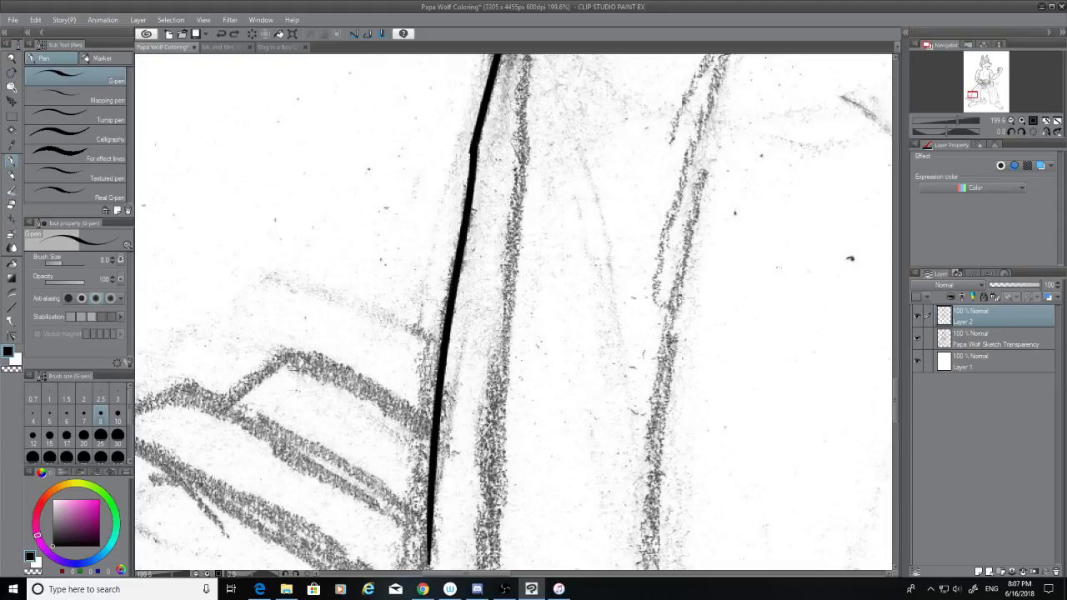
pyautogui.hotkey('ctrl', 'z')
pyautogui.moveTo(472, 158); pyautogui.dragTo(417, 569)
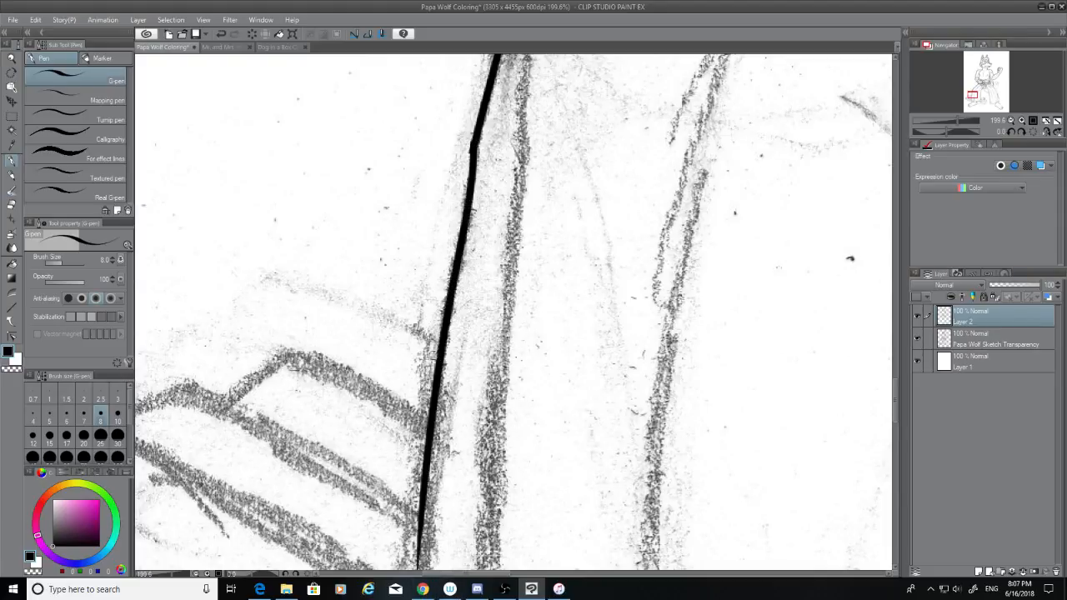
# Step: Erase the kink where two outer leg contour segments meet, redraw the join with the G-pen, and check it with the sketch layer hidden
pyautogui.click(11, 191)
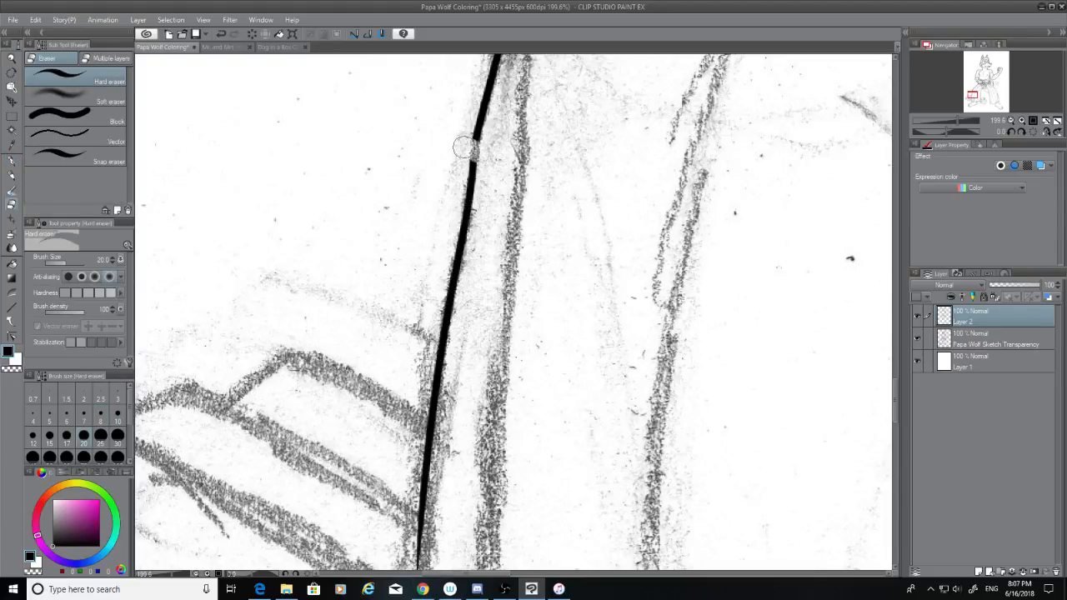
pyautogui.moveTo(464, 150); pyautogui.dragTo(469, 201)
pyautogui.click(12, 160)
pyautogui.hotkey('ctrl', 'z')
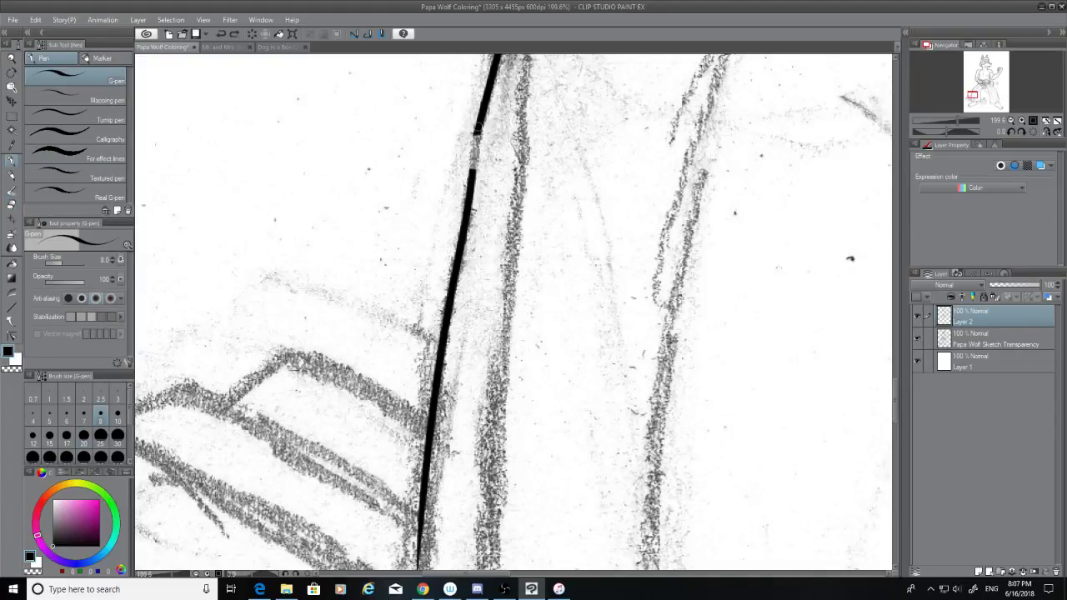
pyautogui.moveTo(477, 129); pyautogui.dragTo(469, 199)
pyautogui.click(917, 338)
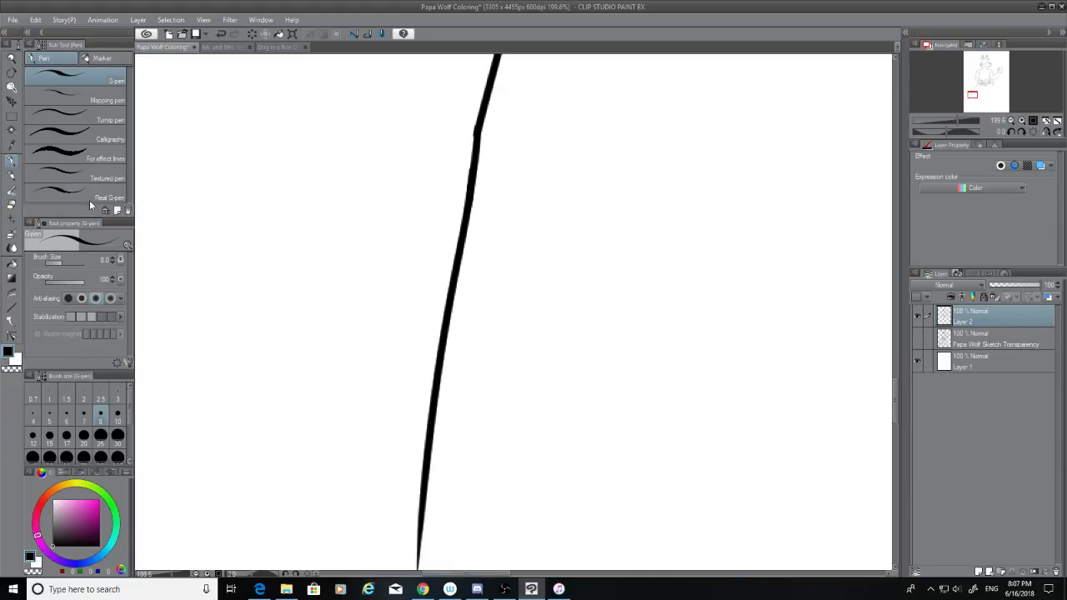
pyautogui.click(12, 204)
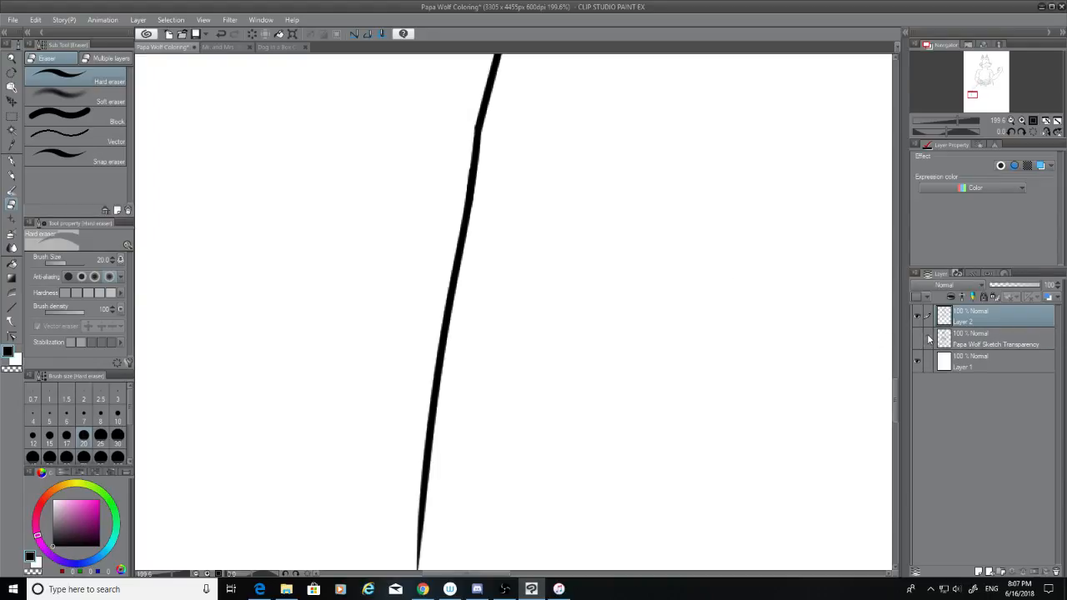
pyautogui.click(917, 337)
# Step: Try to continue the outer leg contour with the G-pen down past the sketched stacked blocks toward the trouser hem
pyautogui.moveTo(894, 387); pyautogui.dragTo(895, 417)
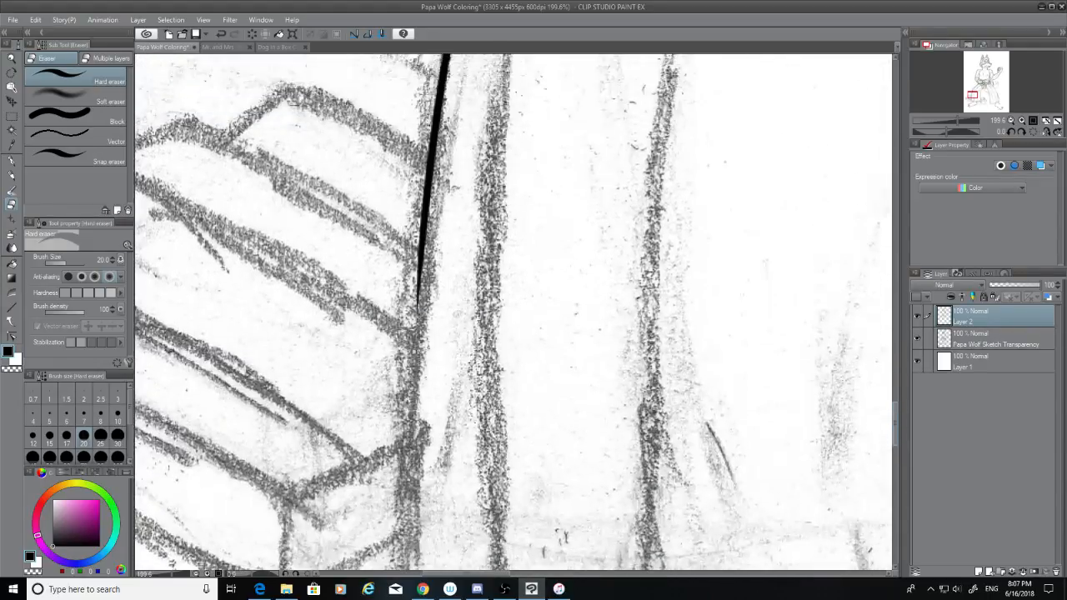
pyautogui.click(11, 161)
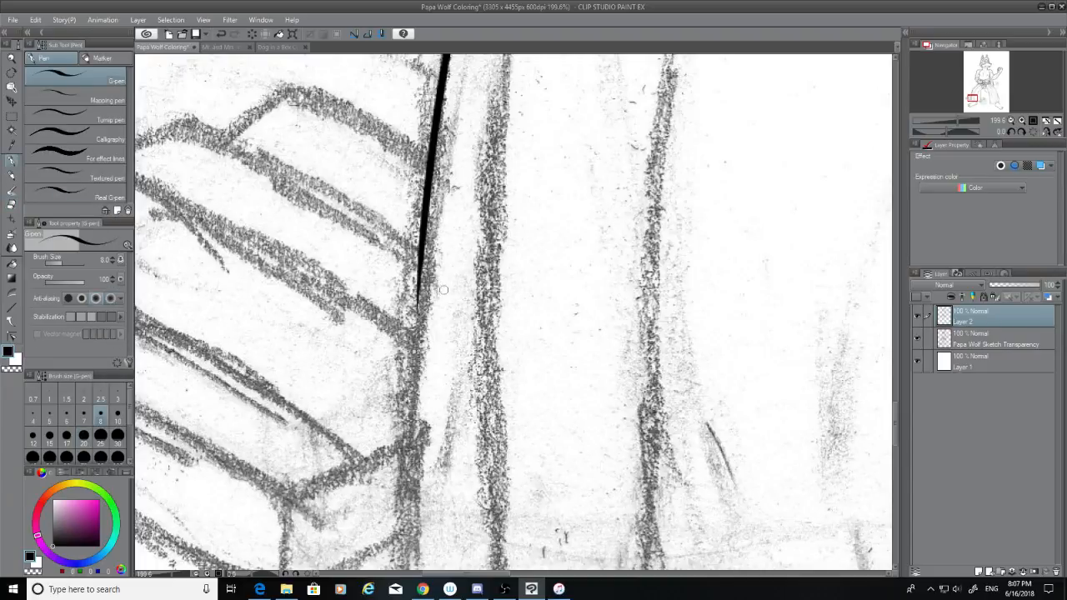
pyautogui.moveTo(423, 224); pyautogui.dragTo(409, 500)
pyautogui.hotkey('ctrl', 'z')
pyautogui.moveTo(423, 239); pyautogui.dragTo(389, 570)
pyautogui.hotkey('ctrl', 'z')
pyautogui.moveTo(425, 198); pyautogui.dragTo(397, 570)
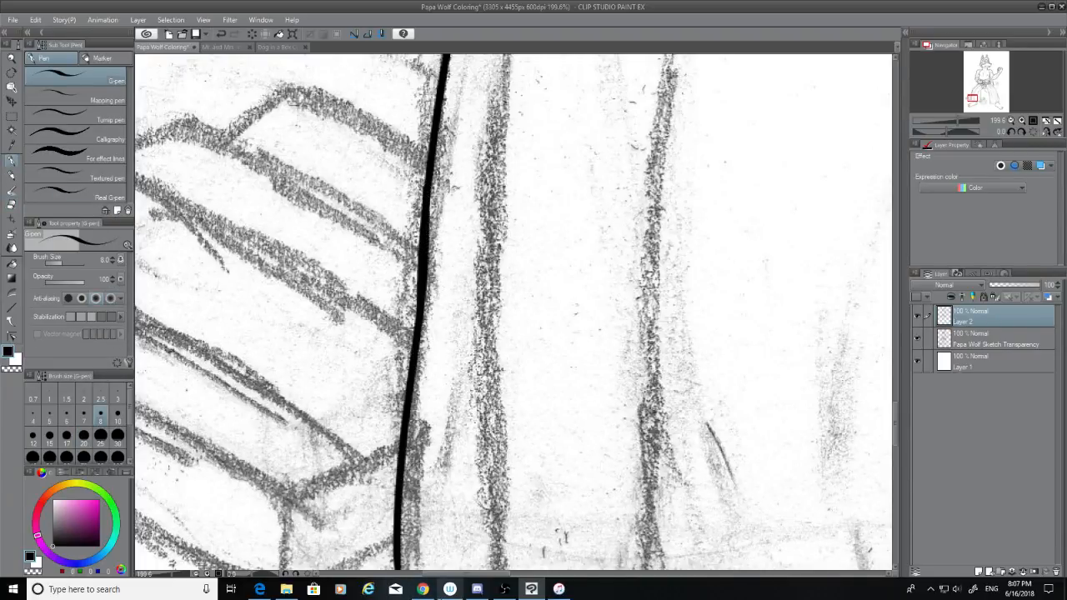
pyautogui.hotkey('ctrl', 'z')
pyautogui.moveTo(423, 213); pyautogui.dragTo(414, 575)
pyautogui.hotkey('ctrl', 'z')
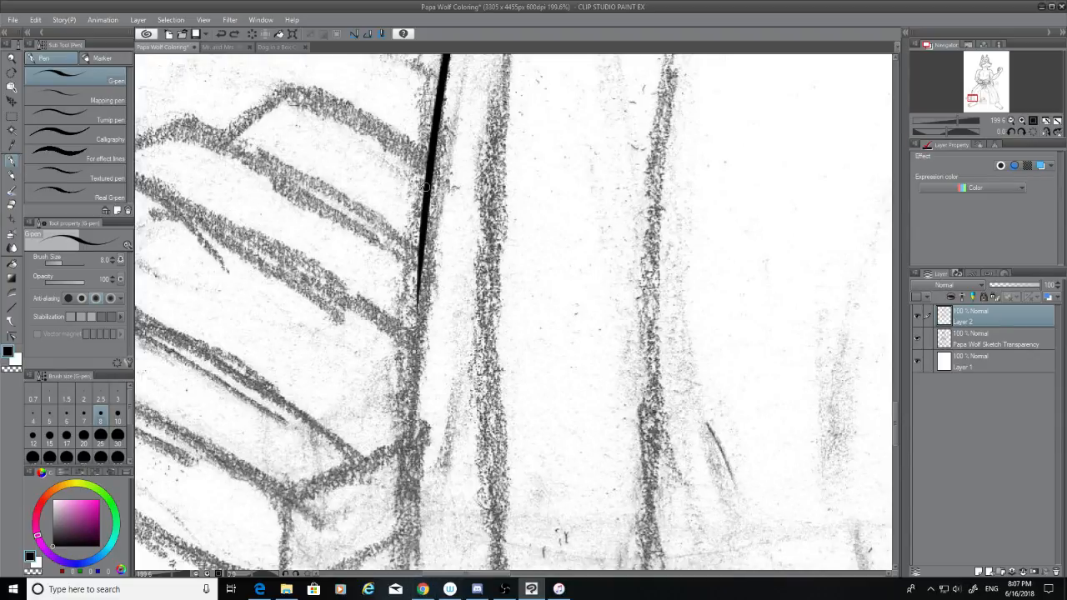
pyautogui.moveTo(427, 208); pyautogui.dragTo(433, 515)
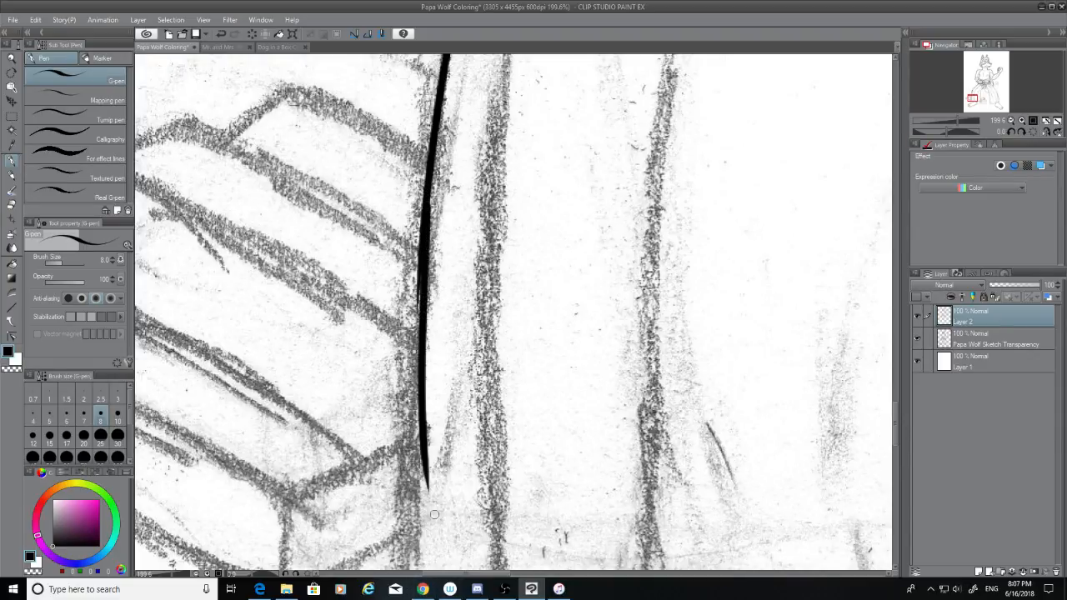
pyautogui.hotkey('ctrl', 'z')
pyautogui.moveTo(427, 229); pyautogui.dragTo(406, 567)
pyautogui.hotkey('ctrl', 'z')
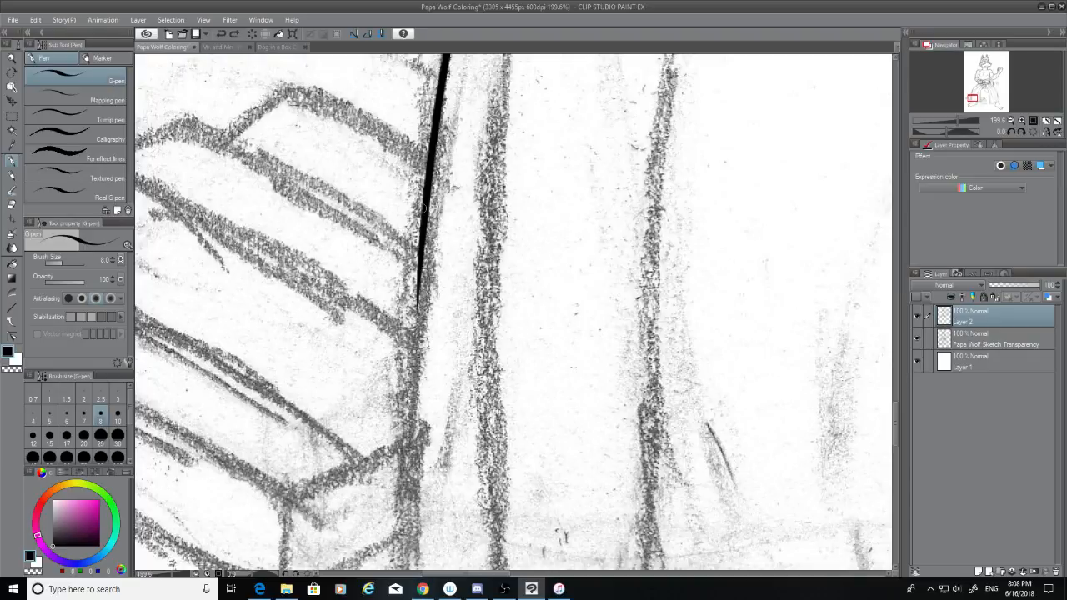
pyautogui.moveTo(425, 203); pyautogui.dragTo(390, 568)
pyautogui.hotkey('ctrl', 'z')
# Step: Ink the curved trouser hem with the G-pen from the outer corner across to the inner corner, redoing strokes until they follow the sketch
pyautogui.moveTo(896, 411); pyautogui.dragTo(898, 437)
pyautogui.moveTo(405, 290); pyautogui.dragTo(892, 365)
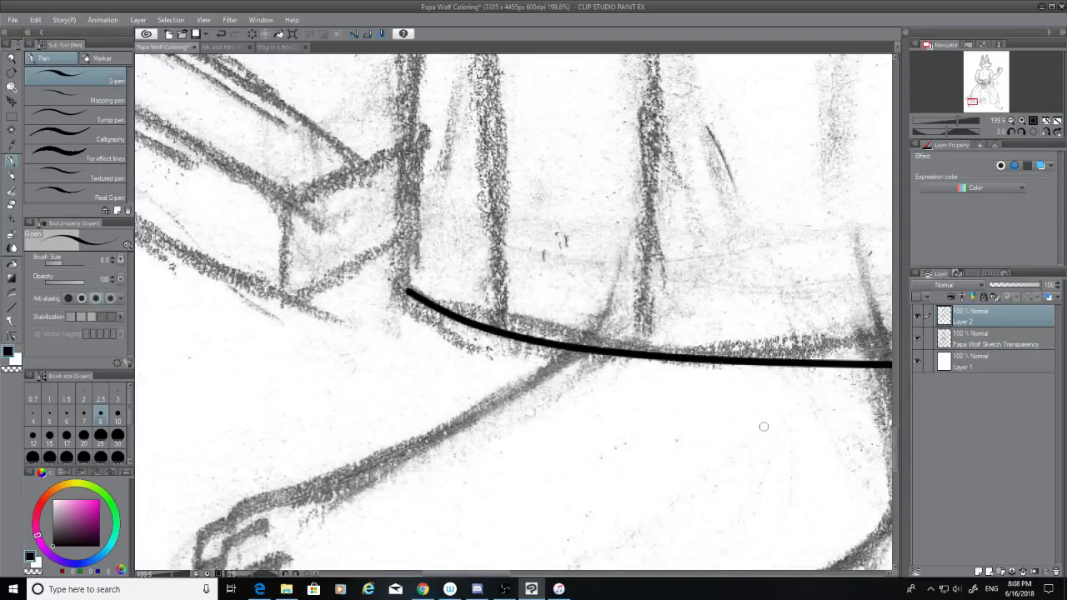
pyautogui.hotkey('ctrl', 'z')
pyautogui.moveTo(405, 288)
pyautogui.mouseDown()
pyautogui.moveTo(543, 341)
pyautogui.moveTo(892, 338)
pyautogui.mouseUp()
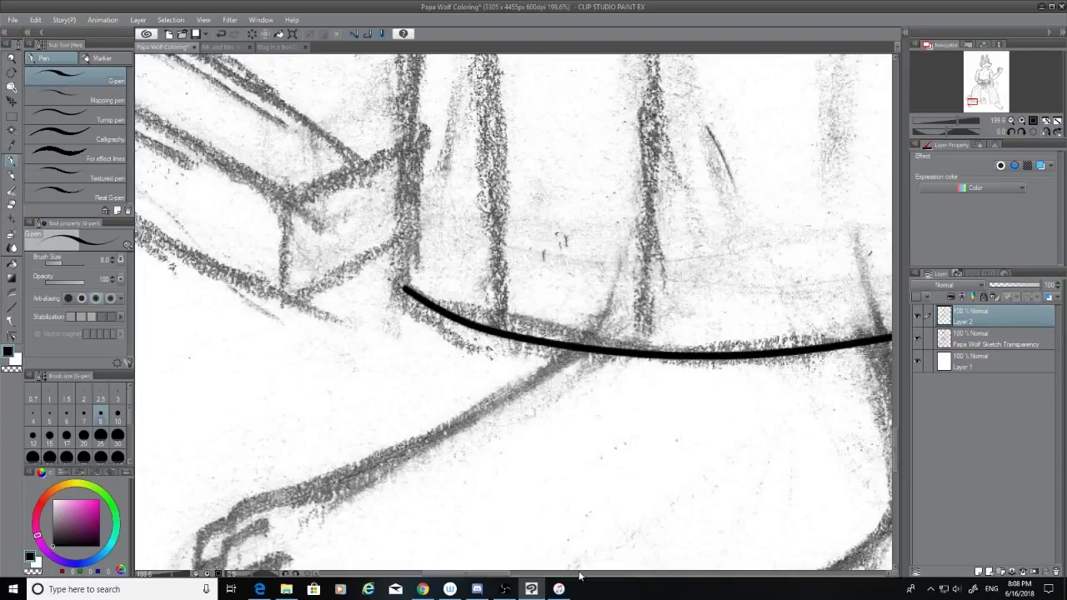
pyautogui.moveTo(500, 569); pyautogui.dragTo(545, 570)
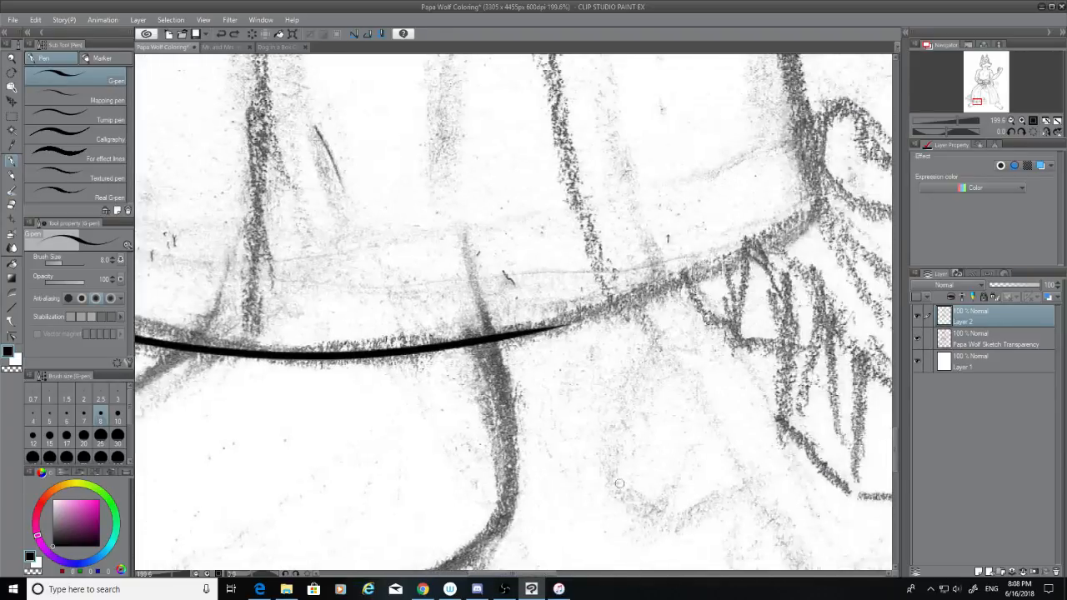
pyautogui.moveTo(818, 203); pyautogui.dragTo(516, 359)
pyautogui.hotkey('ctrl', 'z')
pyautogui.moveTo(817, 201); pyautogui.dragTo(530, 333)
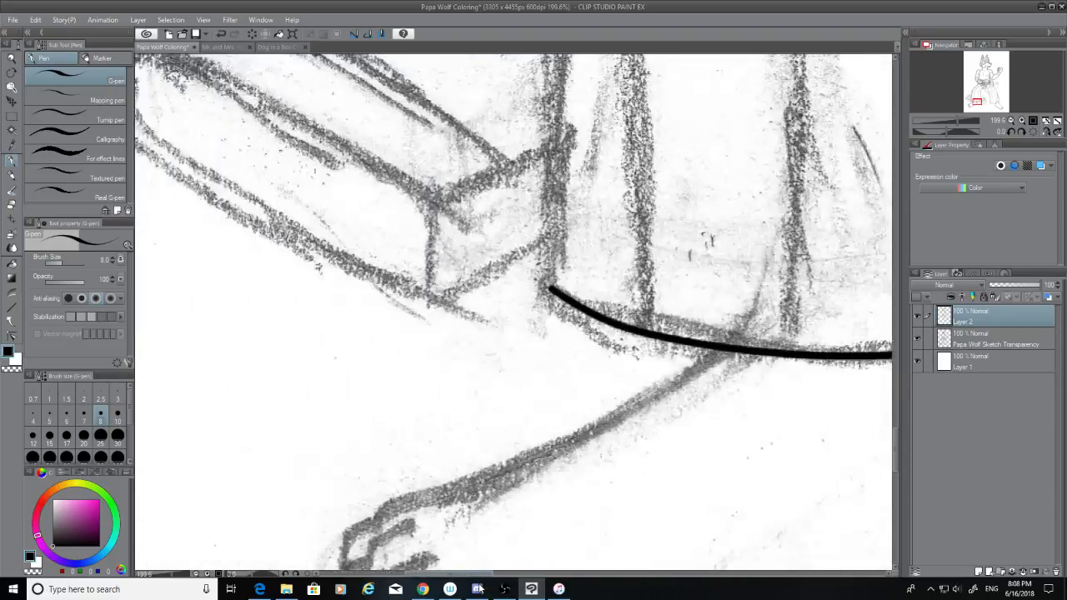
# Step: Ink the last segment of the outer leg contour down to the hem's outer corner, redoing the stroke until it follows the sketch
pyautogui.moveTo(545, 577); pyautogui.dragTo(479, 575)
pyautogui.moveTo(896, 444)
pyautogui.mouseDown()
pyautogui.moveTo(894, 415)
pyautogui.moveTo(895, 425)
pyautogui.mouseUp()
pyautogui.moveTo(563, 204); pyautogui.dragTo(522, 527)
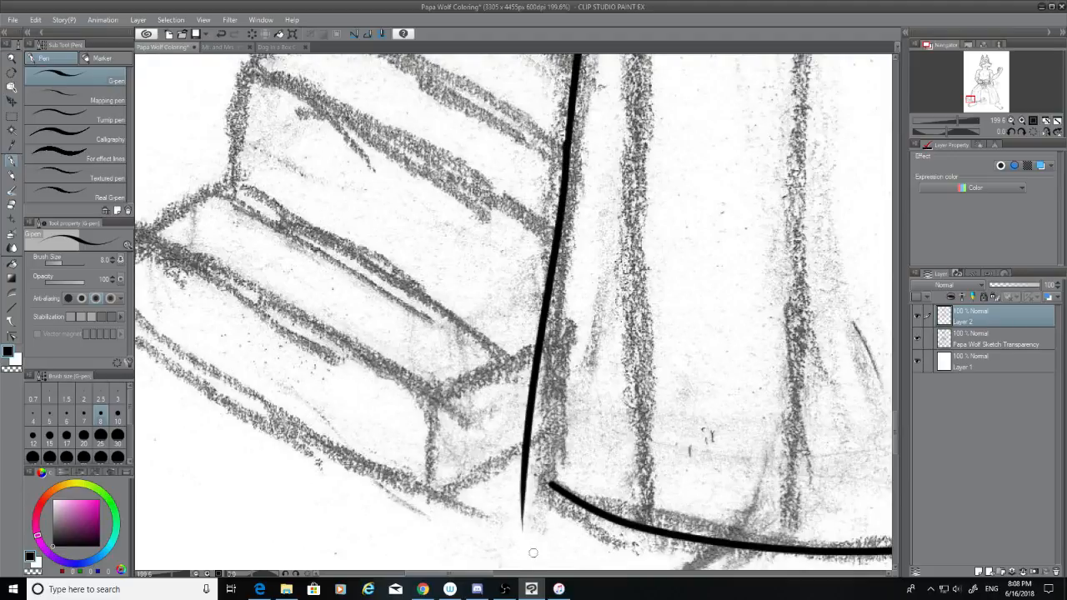
pyautogui.hotkey('ctrl', 'z')
pyautogui.moveTo(570, 150); pyautogui.dragTo(543, 570)
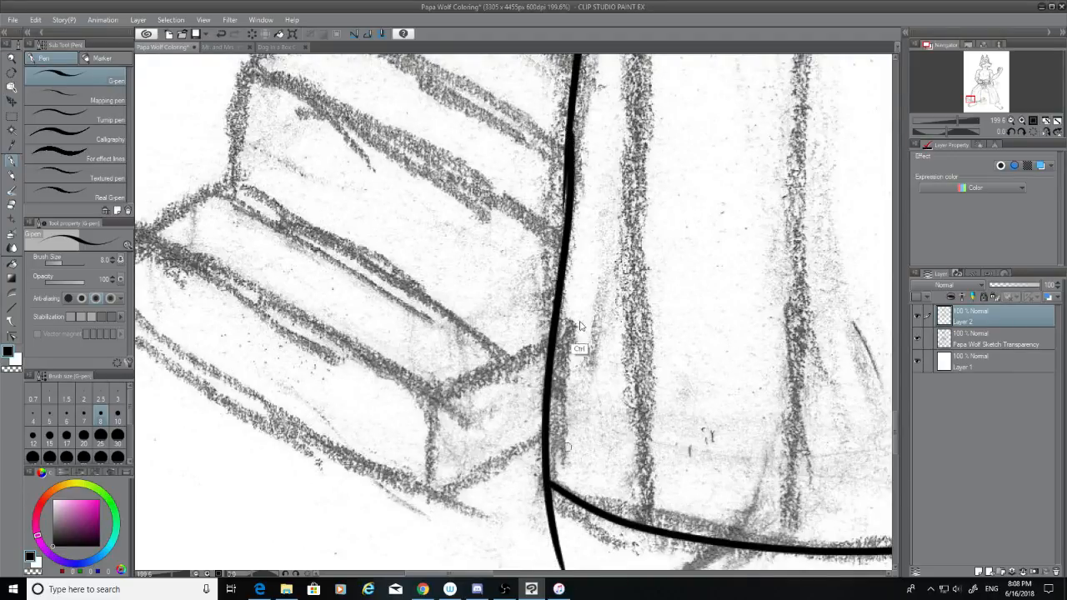
pyautogui.hotkey('ctrl', 'z')
pyautogui.moveTo(567, 142); pyautogui.dragTo(546, 570)
pyautogui.hotkey('ctrl', 'z')
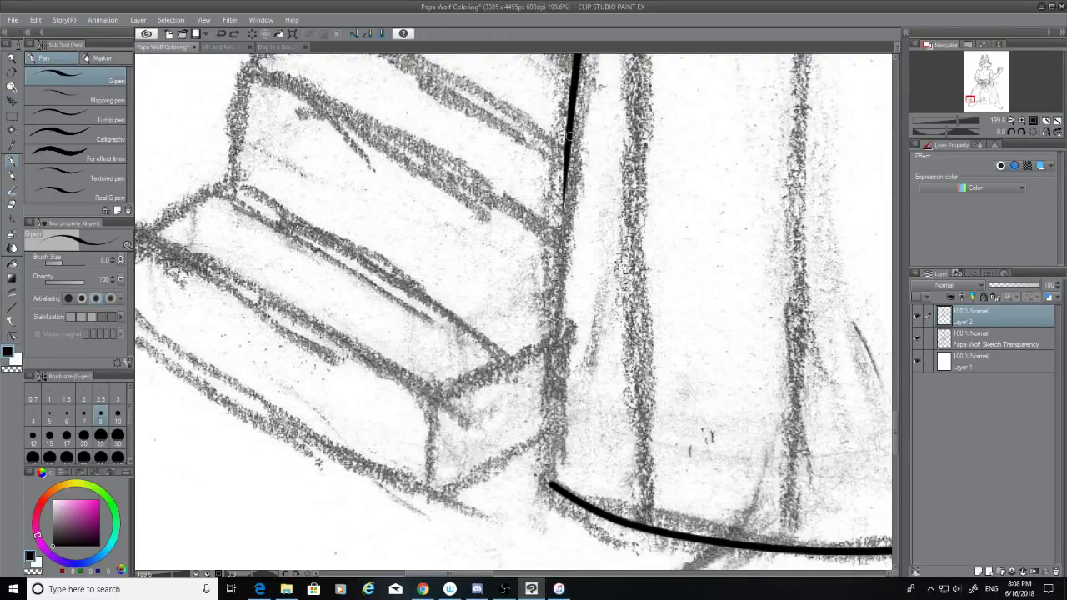
pyautogui.moveTo(570, 137); pyautogui.dragTo(543, 493)
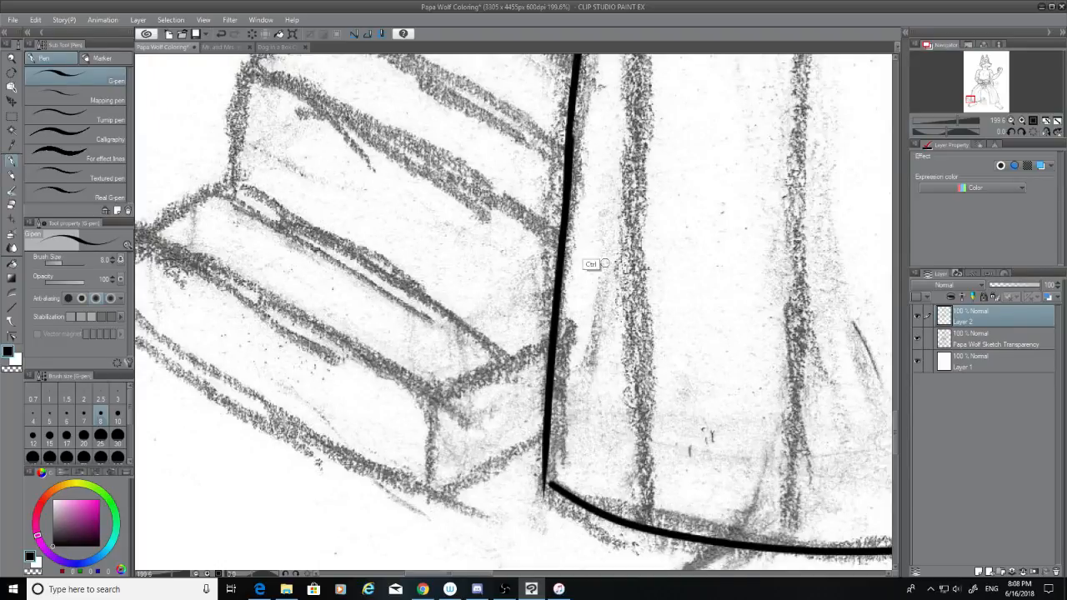
pyautogui.hotkey('ctrl', 'z')
pyautogui.moveTo(570, 138); pyautogui.dragTo(551, 483)
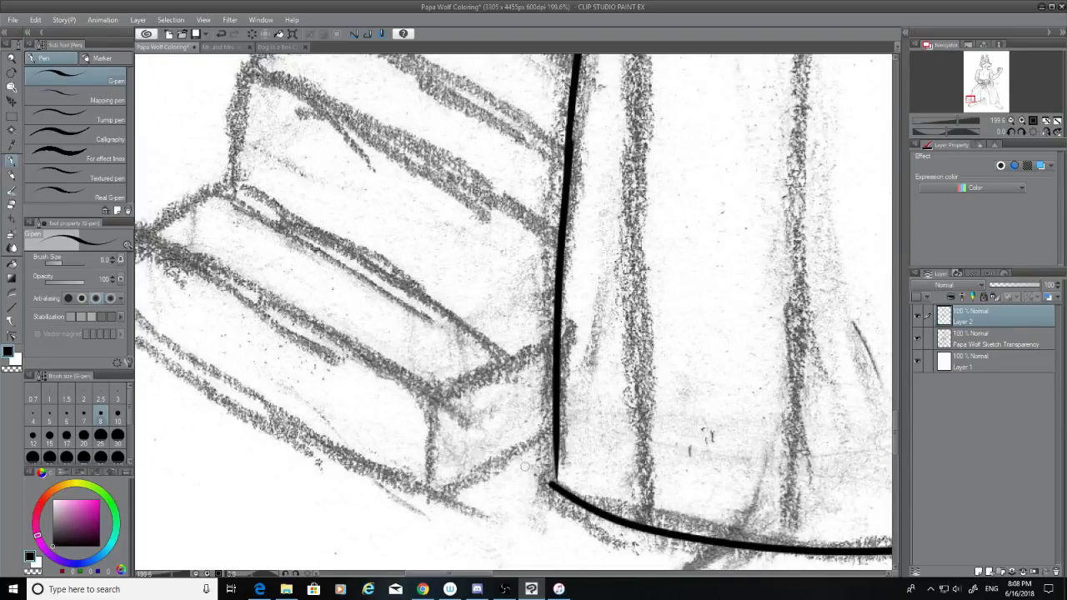
pyautogui.hotkey('ctrl', 'z')
pyautogui.moveTo(570, 137); pyautogui.dragTo(540, 473)
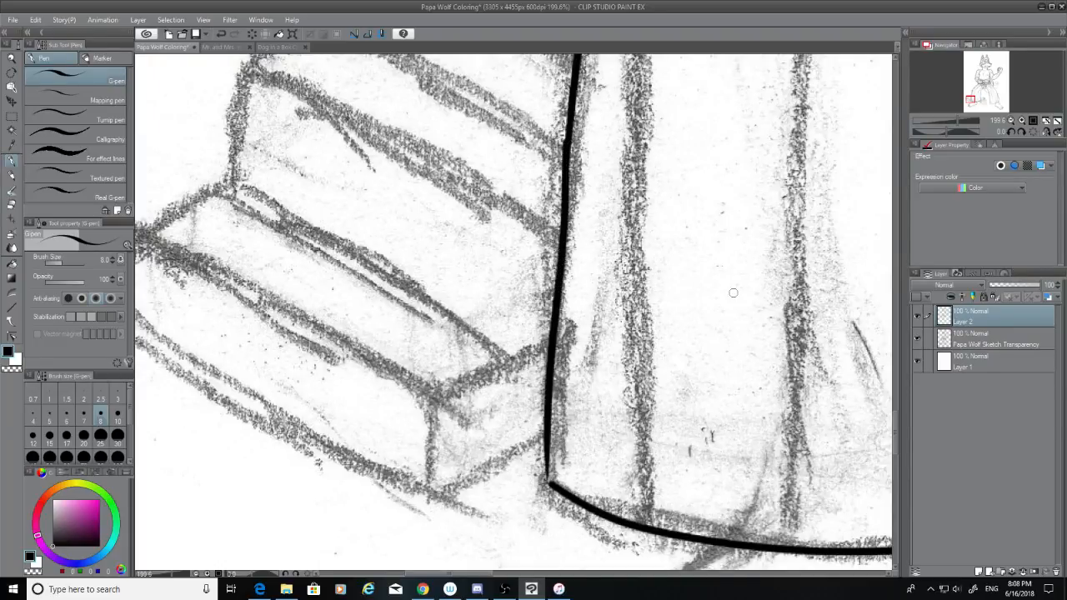
# Step: Hide the Papa Wolf sketch layer and erase the bump at the upper join of the new leg contour segment with the Hard eraser
pyautogui.click(917, 340)
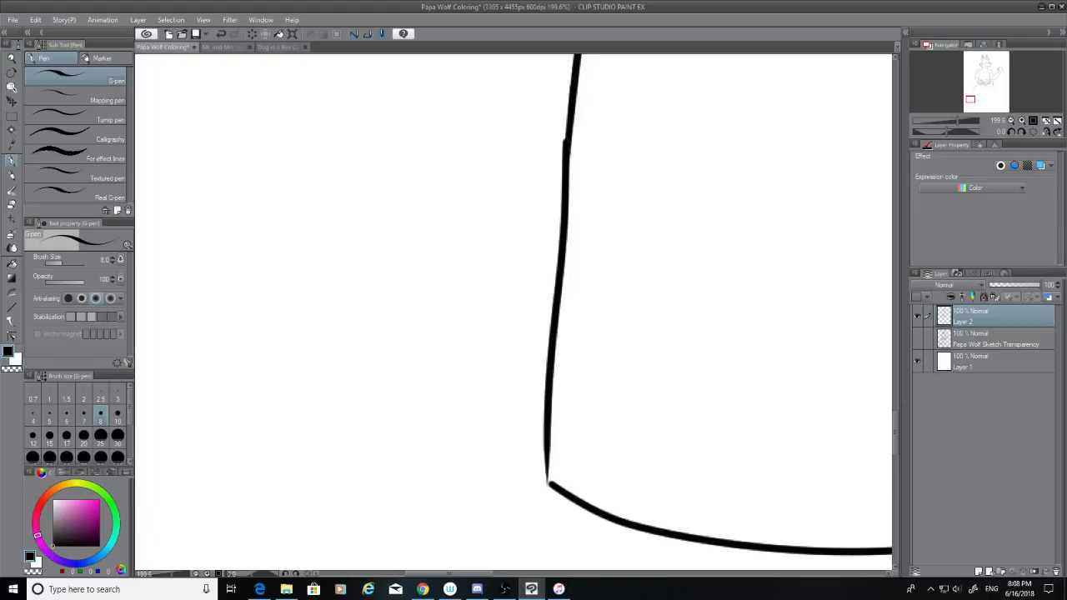
pyautogui.click(11, 205)
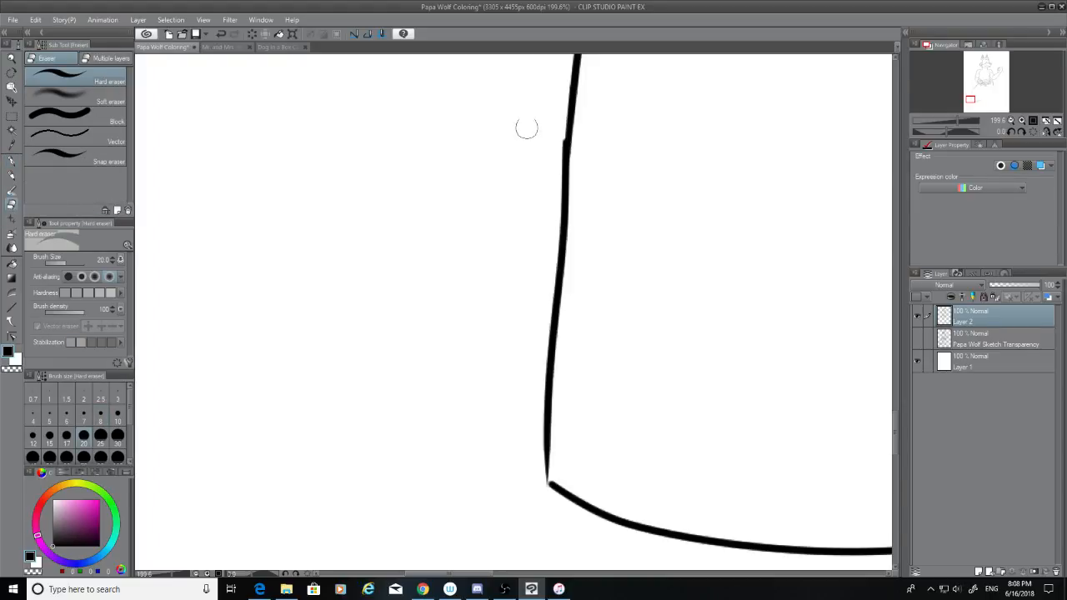
pyautogui.moveTo(555, 143)
pyautogui.mouseDown()
pyautogui.moveTo(553, 171)
pyautogui.moveTo(586, 173)
pyautogui.mouseUp()
pyautogui.scroll(2, 586, 173)
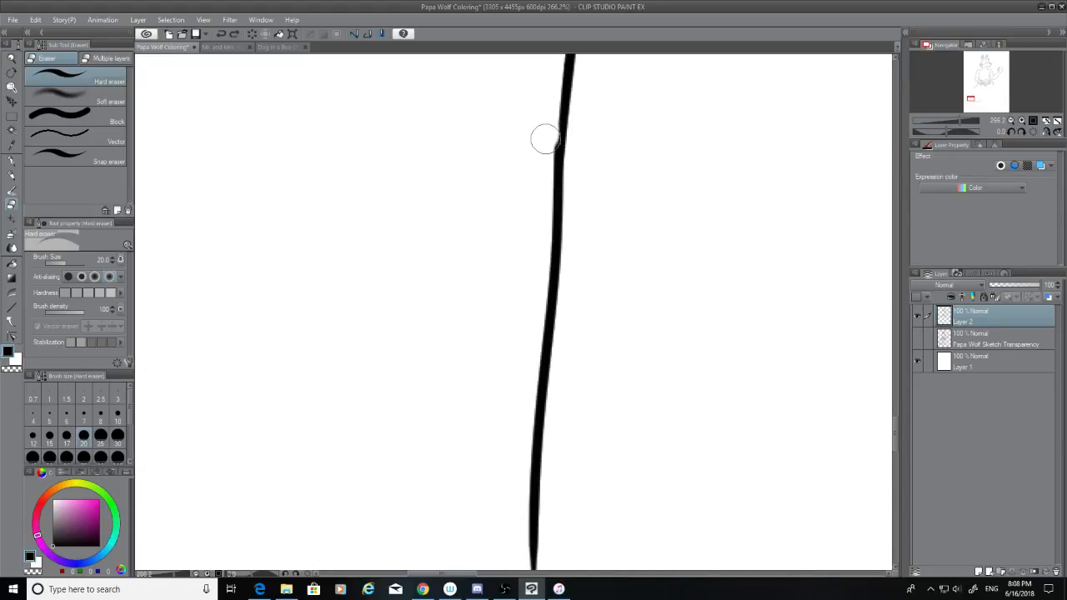
pyautogui.moveTo(546, 136); pyautogui.dragTo(532, 232)
# Step: Redraw the trimmed join of the outer leg contour with short G-pen strokes until the line runs smoothly at even width
pyautogui.click(11, 162)
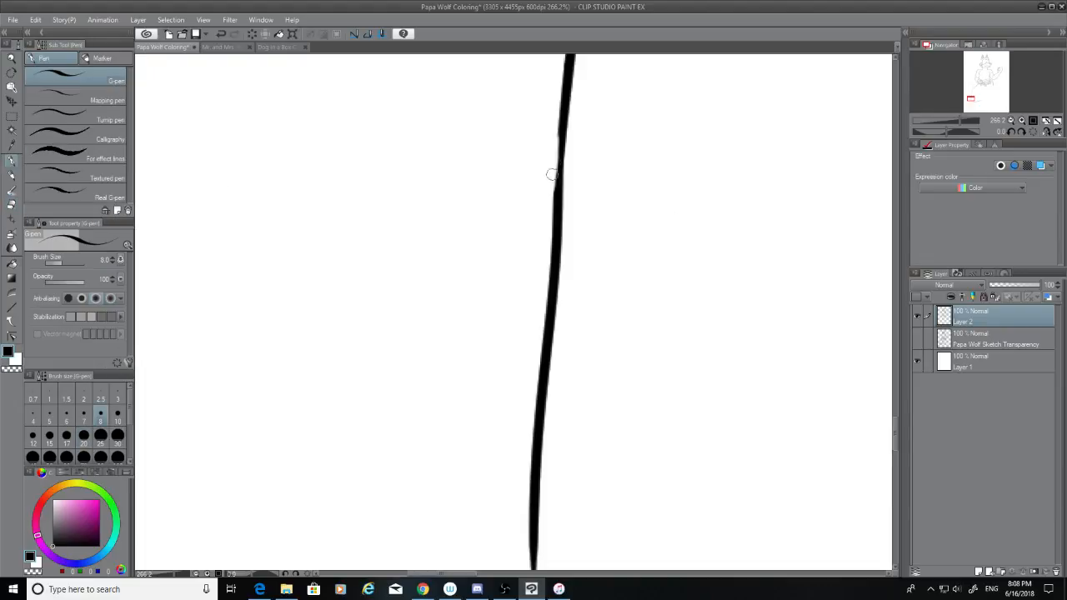
pyautogui.moveTo(562, 140); pyautogui.dragTo(551, 220)
pyautogui.hotkey('ctrl', 'z')
pyautogui.hotkey('ctrl', 'z')
pyautogui.moveTo(561, 121); pyautogui.dragTo(549, 225)
pyautogui.hotkey('ctrl', 'z')
pyautogui.moveTo(562, 115); pyautogui.dragTo(551, 209)
pyautogui.hotkey('ctrl', 'z')
pyautogui.moveTo(562, 122); pyautogui.dragTo(551, 196)
pyautogui.hotkey('ctrl', 'z')
pyautogui.moveTo(562, 115); pyautogui.dragTo(550, 218)
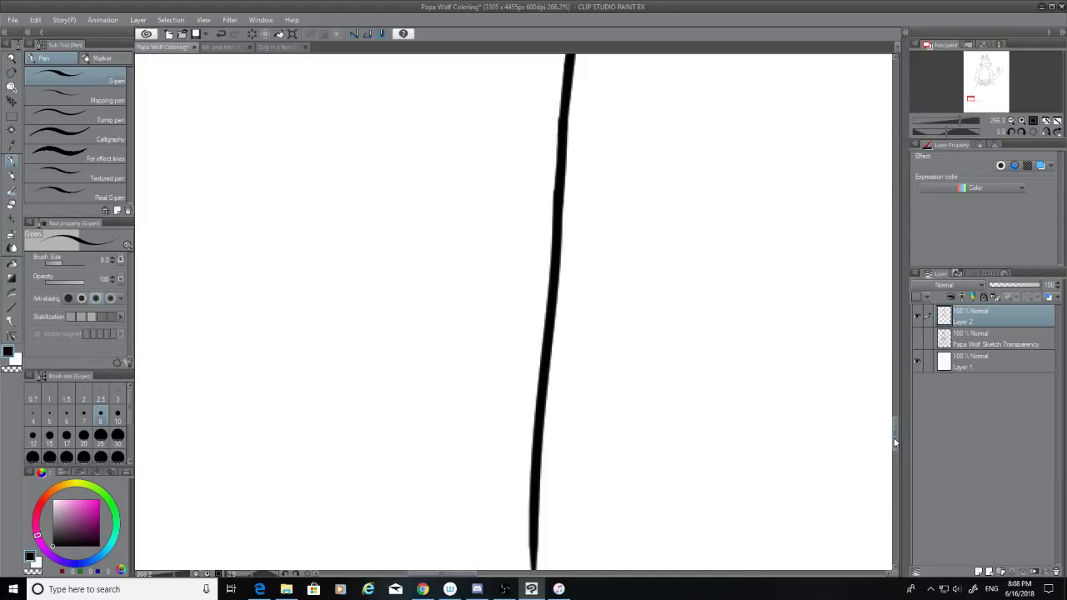
# Step: Show the sketch layer again, erase the contour's tapered lower end, and redraw it with the G-pen to close the hem's outer corner
pyautogui.scroll(-5, 893, 438)
pyautogui.click(917, 337)
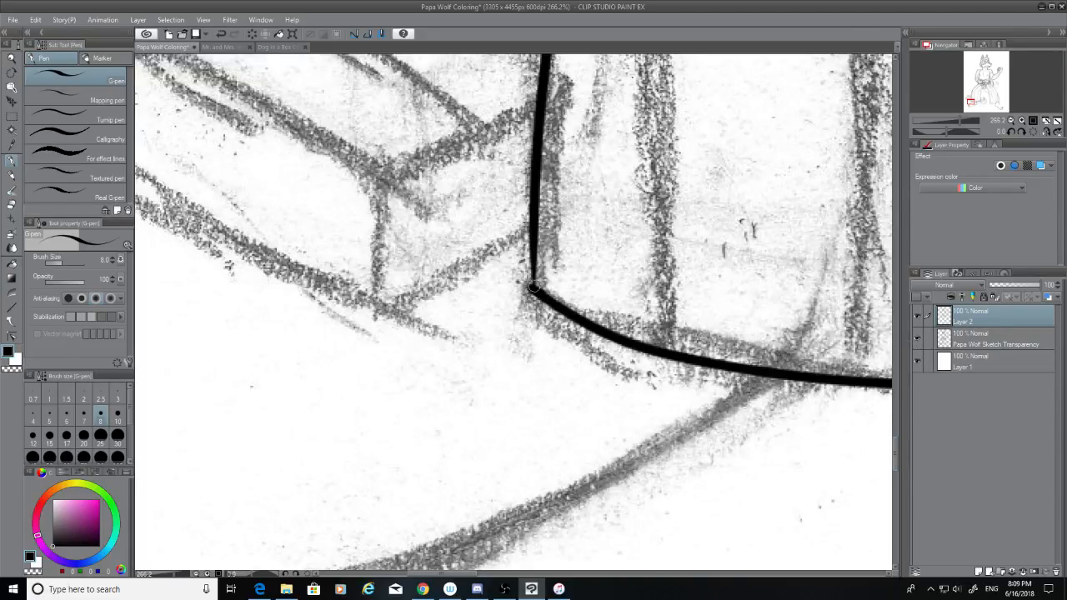
pyautogui.click(11, 204)
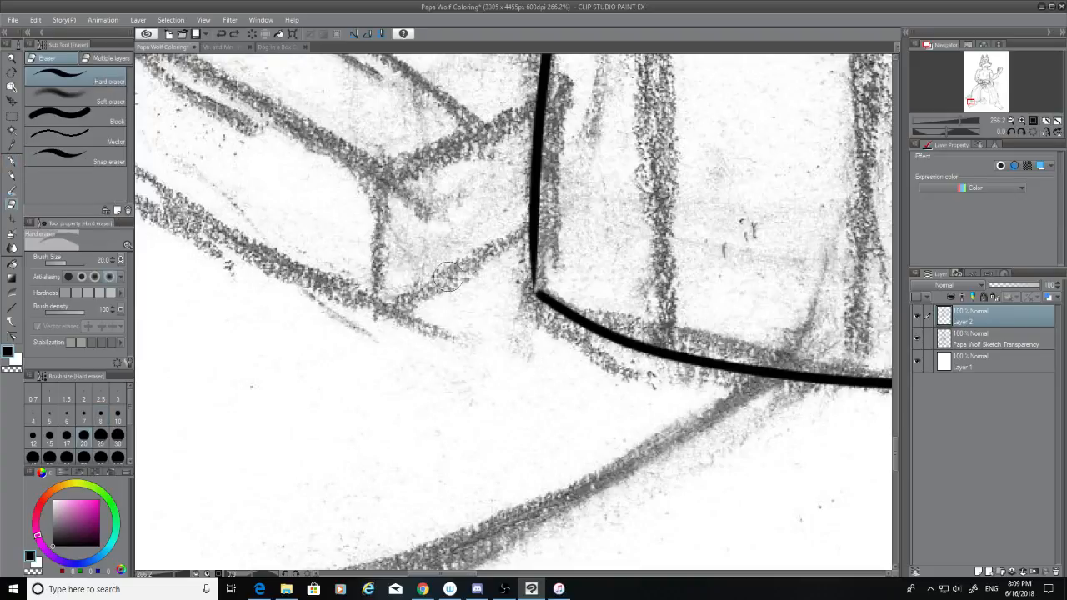
pyautogui.moveTo(543, 261)
pyautogui.mouseDown()
pyautogui.moveTo(523, 287)
pyautogui.moveTo(535, 243)
pyautogui.mouseUp()
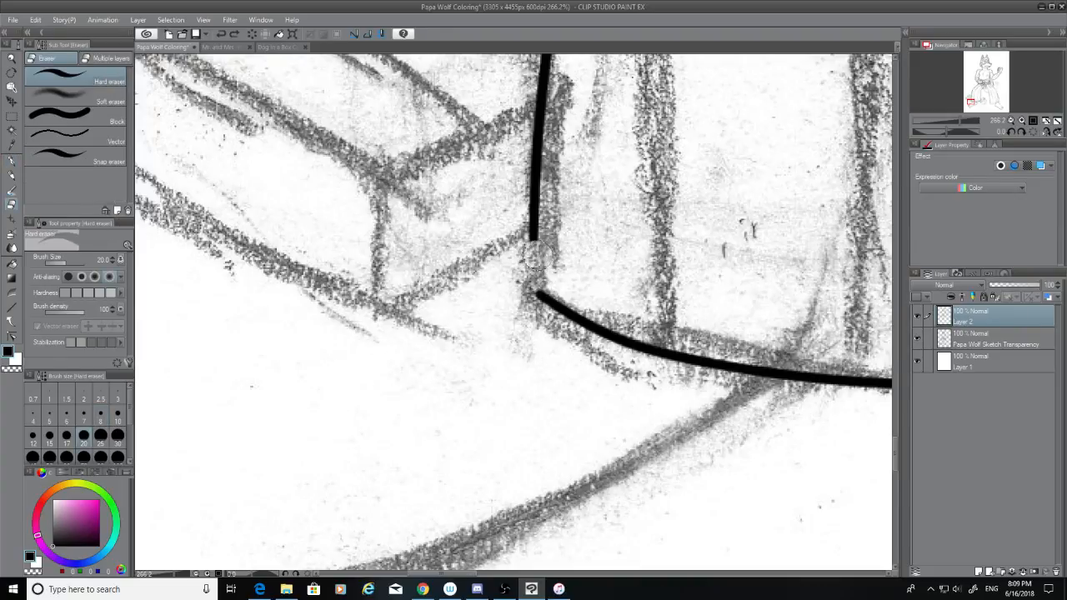
pyautogui.click(12, 161)
pyautogui.moveTo(535, 235); pyautogui.dragTo(530, 285)
pyautogui.hotkey('ctrl', 'z')
pyautogui.moveTo(533, 220); pyautogui.dragTo(527, 286)
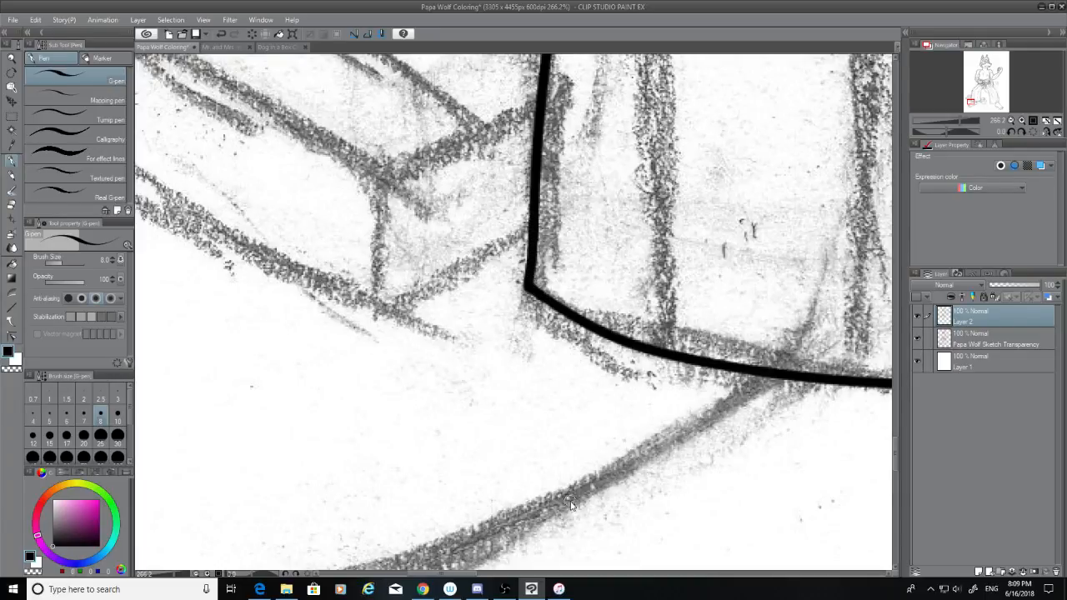
# Step: Ink the outer edge of the sash strip hanging below the knot's shorter bow loop with the G-pen, redoing it until it follows the sketch
pyautogui.scroll(-6, 850, 540)
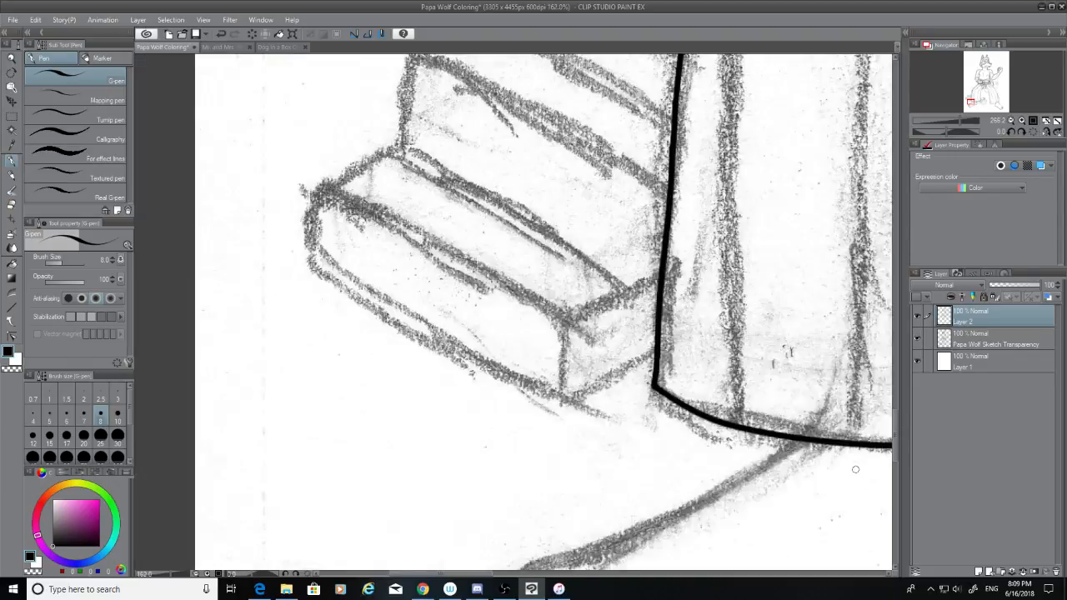
pyautogui.moveTo(498, 575); pyautogui.dragTo(644, 571)
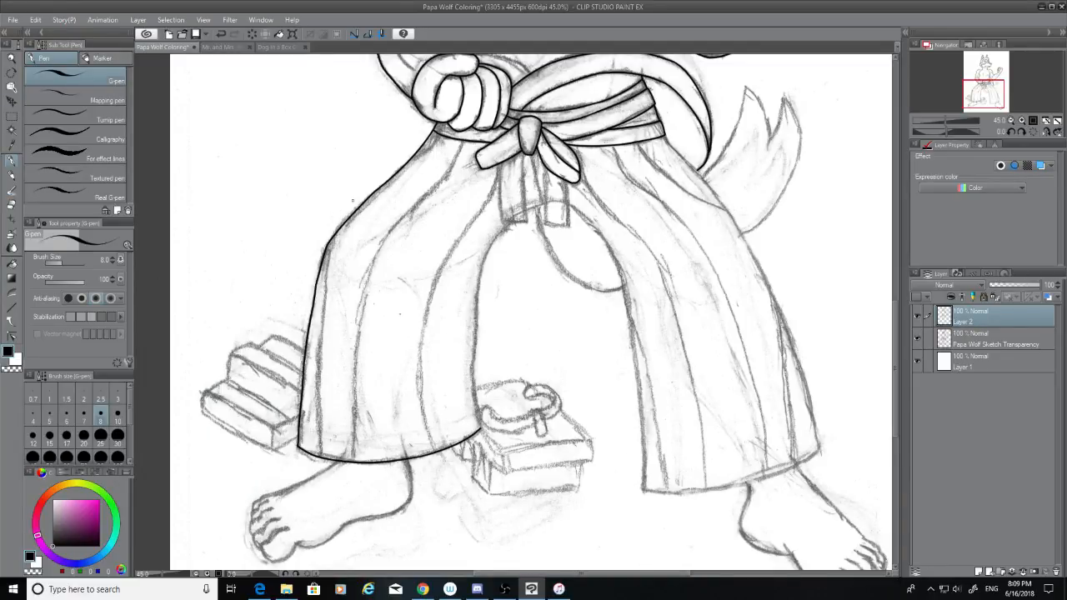
pyautogui.scroll(4, 352, 200)
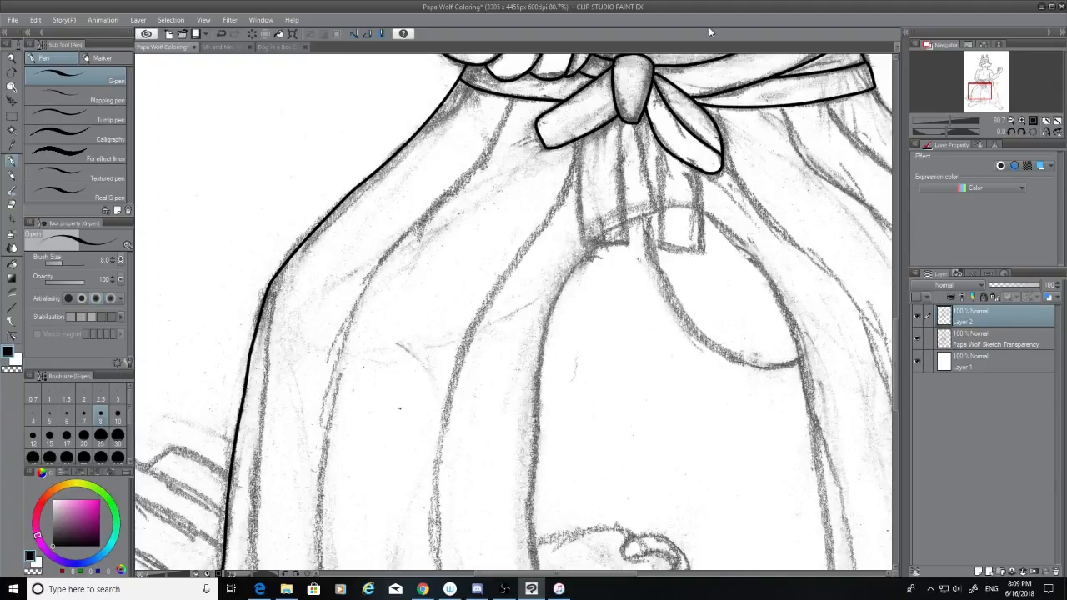
pyautogui.scroll(3, 660, 125)
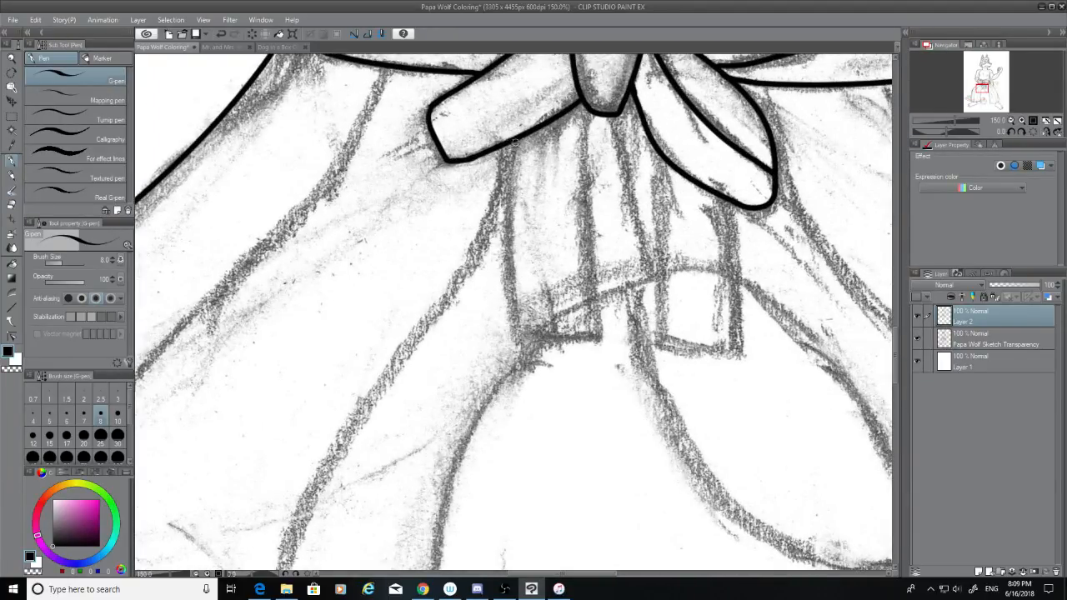
pyautogui.moveTo(514, 138); pyautogui.dragTo(512, 315)
pyautogui.hotkey('ctrl', 'z')
pyautogui.moveTo(510, 135); pyautogui.dragTo(534, 344)
pyautogui.hotkey('ctrl', 'z')
pyautogui.moveTo(512, 137); pyautogui.dragTo(533, 315)
pyautogui.hotkey('ctrl', 'z')
pyautogui.moveTo(514, 140); pyautogui.dragTo(515, 318)
pyautogui.click(13, 204)
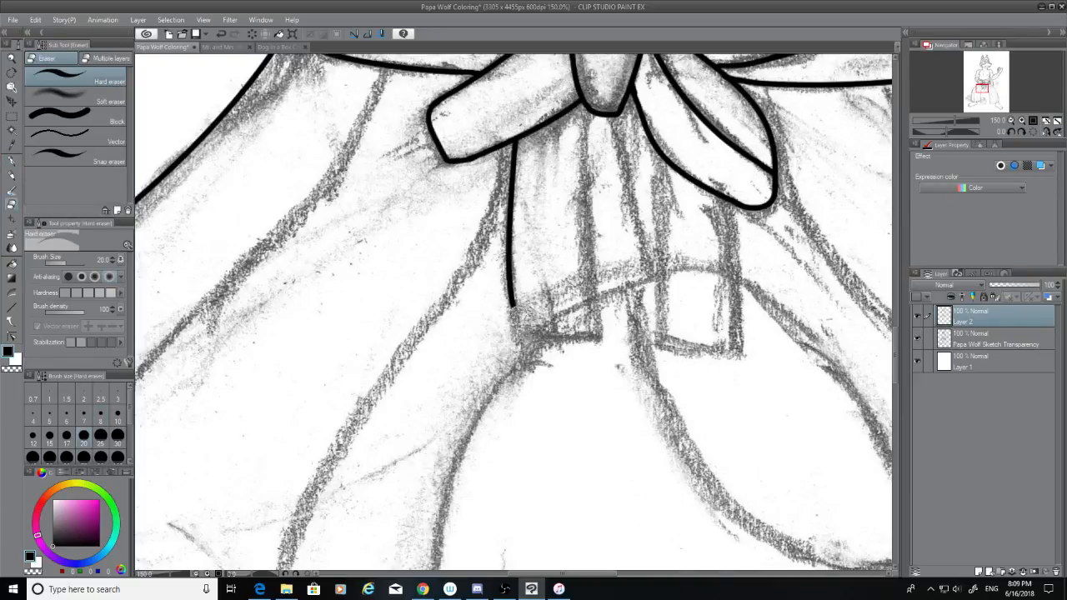
# Step: Ink the inner edge of the first hanging sash strip with the G-pen, from the knot down to the sketched lower corner
pyautogui.click(11, 160)
pyautogui.moveTo(586, 110); pyautogui.dragTo(594, 323)
pyautogui.hotkey('ctrl', 'z')
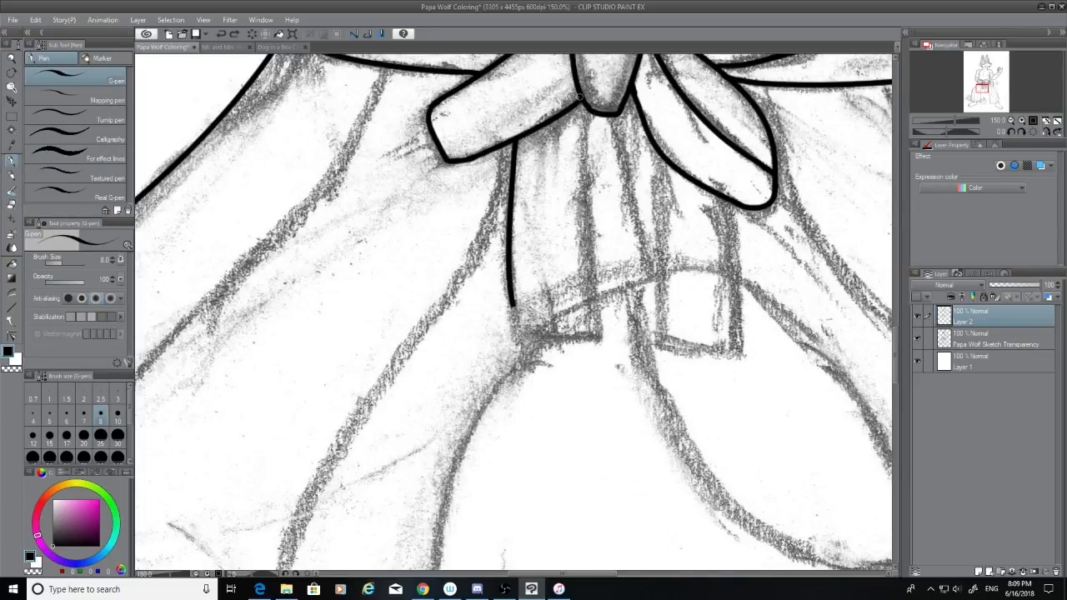
pyautogui.moveTo(589, 111); pyautogui.dragTo(601, 342)
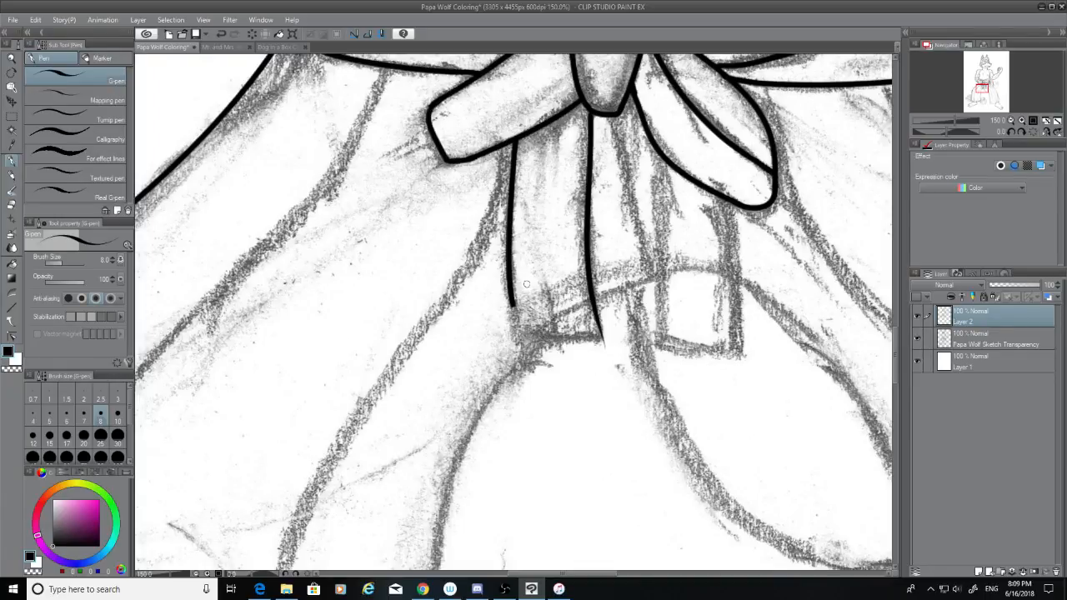
# Step: Extend the first strip's outer edge around the corner and across its bottom, redoing the G-pen stroke until the end is closed
pyautogui.moveTo(510, 297)
pyautogui.mouseDown()
pyautogui.moveTo(529, 356)
pyautogui.moveTo(520, 335)
pyautogui.mouseUp()
pyautogui.hotkey('ctrl', 'z')
pyautogui.hotkey('ctrl', 'z')
pyautogui.hotkey('ctrl', 'z')
pyautogui.moveTo(509, 294); pyautogui.dragTo(525, 344)
pyautogui.hotkey('ctrl', 'z')
pyautogui.moveTo(510, 295); pyautogui.dragTo(524, 344)
pyautogui.hotkey('ctrl', 'z')
pyautogui.hotkey('ctrl', 'z')
pyautogui.hotkey('ctrl', 'z')
pyautogui.moveTo(510, 298)
pyautogui.mouseDown()
pyautogui.moveTo(520, 341)
pyautogui.moveTo(616, 337)
pyautogui.mouseUp()
pyautogui.hotkey('ctrl', 'z')
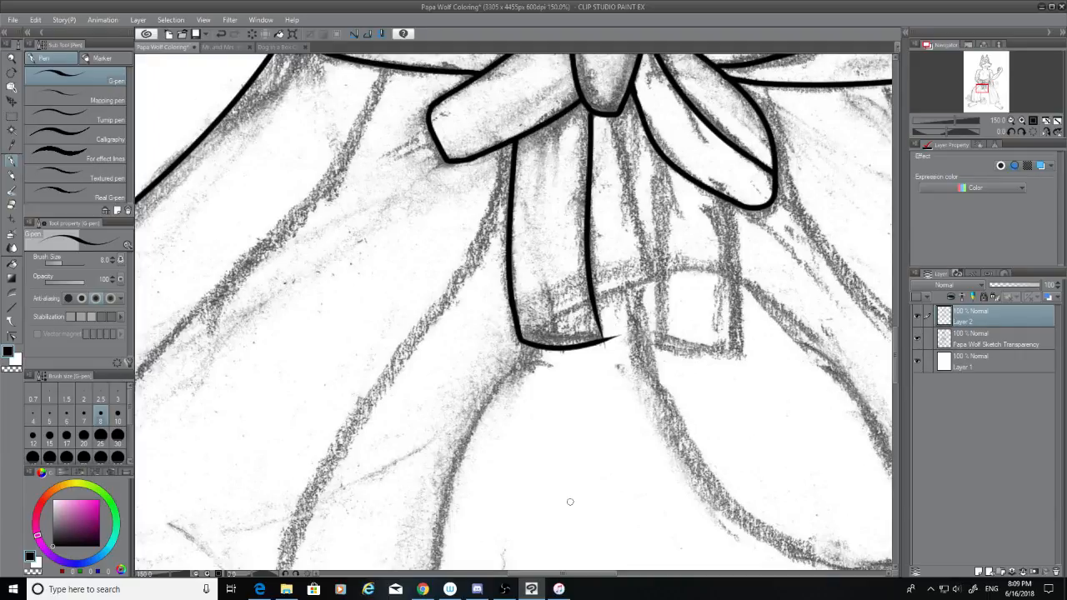
# Step: Erase the overshoot at the first strip's inner bottom corner and thicken the tapered end of its inner edge with the G-pen
pyautogui.scroll(5, 608, 417)
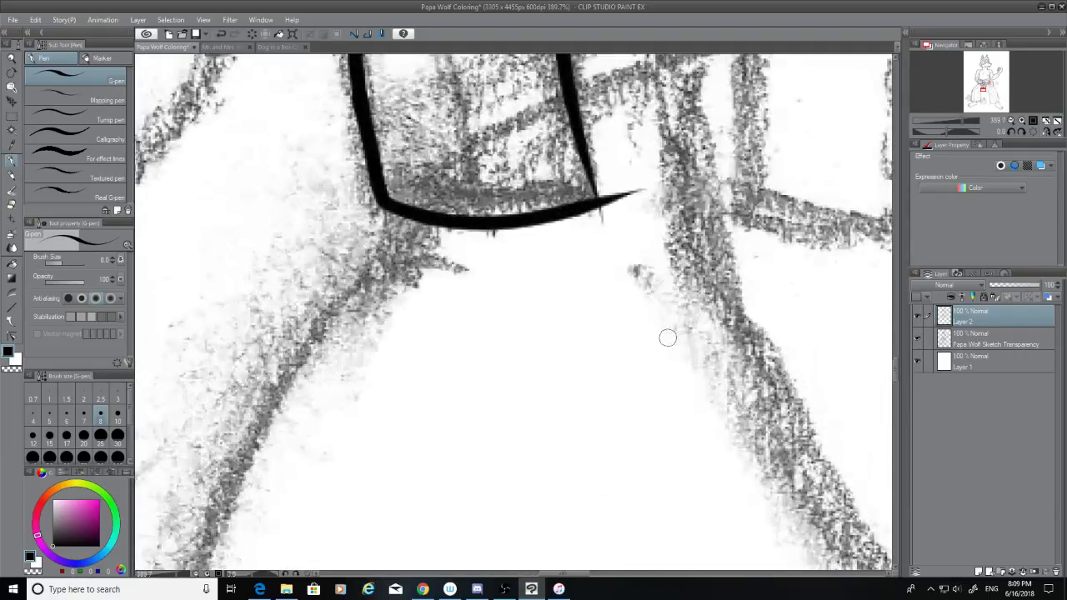
pyautogui.click(11, 203)
pyautogui.moveTo(638, 193); pyautogui.dragTo(614, 220)
pyautogui.click(12, 160)
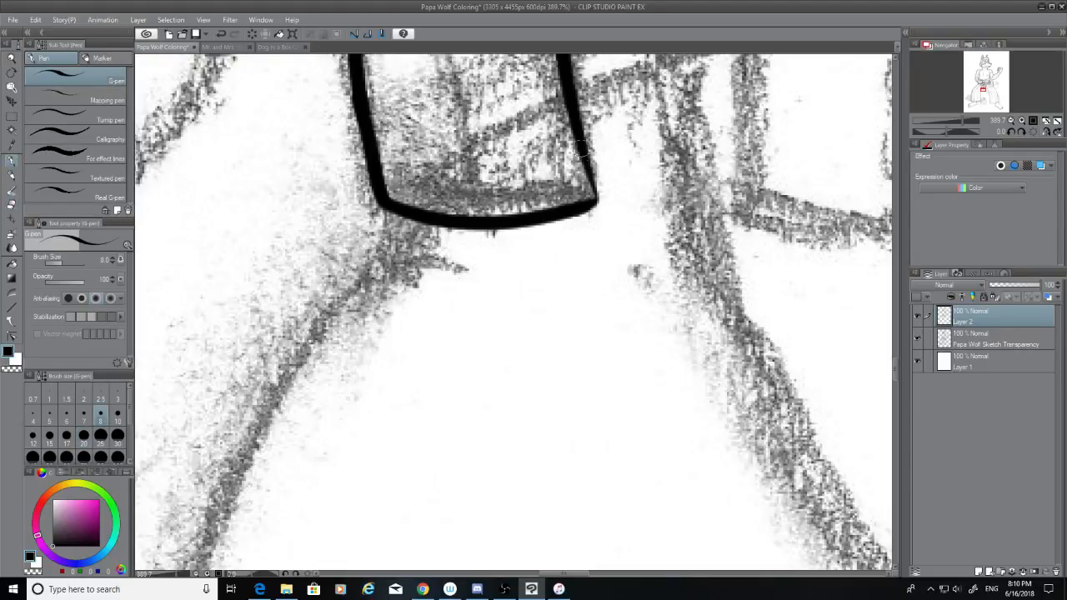
pyautogui.moveTo(581, 140)
pyautogui.mouseDown()
pyautogui.moveTo(596, 198)
pyautogui.moveTo(579, 136)
pyautogui.moveTo(592, 199)
pyautogui.mouseUp()
pyautogui.hotkey('ctrl', 'z')
pyautogui.hotkey('ctrl', 'z')
pyautogui.hotkey('ctrl', 'z')
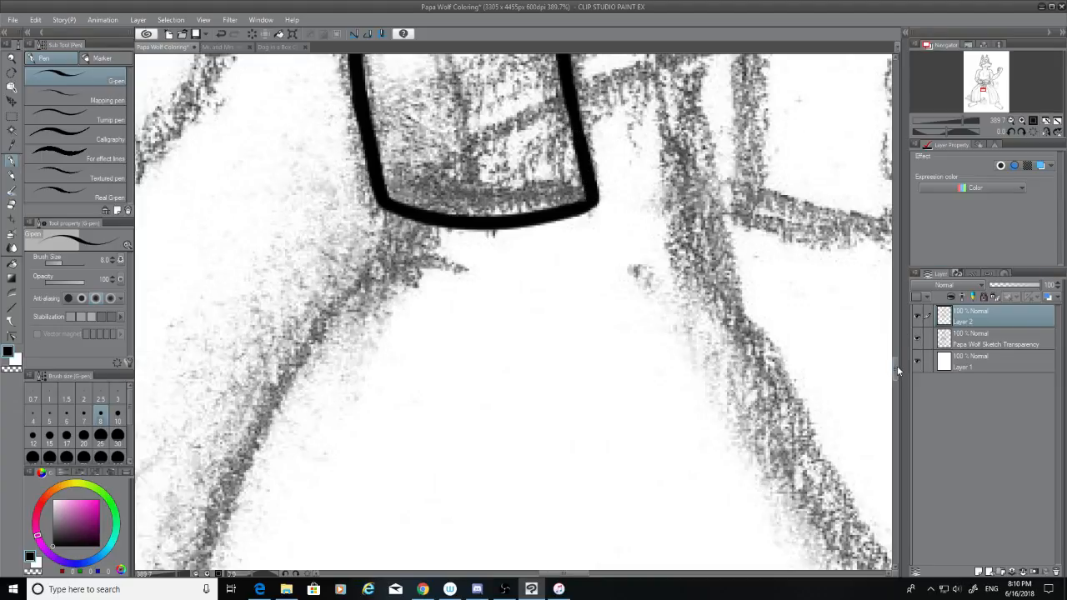
# Step: Ink the short rising curve from the first strip's inner edge toward the second strip, redoing it until it follows the sketch
pyautogui.scroll(3, 885, 360)
pyautogui.moveTo(579, 327)
pyautogui.mouseDown()
pyautogui.moveTo(726, 275)
pyautogui.moveTo(595, 335)
pyautogui.moveTo(727, 277)
pyautogui.mouseUp()
pyautogui.hotkey('ctrl', 'z')
pyautogui.hotkey('ctrl', 'z')
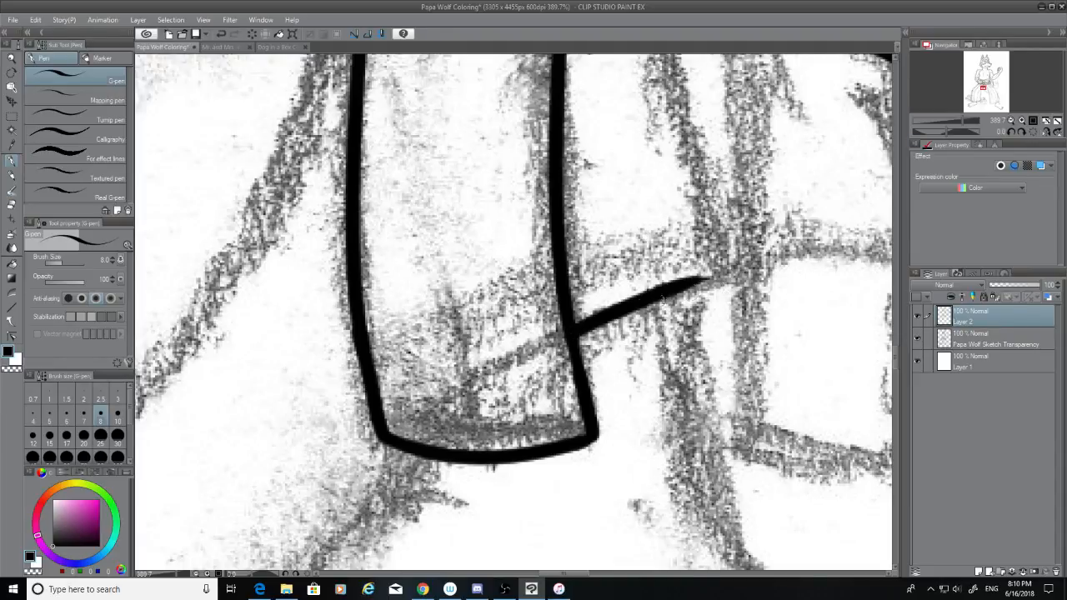
pyautogui.hotkey('ctrl', 'z')
pyautogui.moveTo(580, 333); pyautogui.dragTo(725, 278)
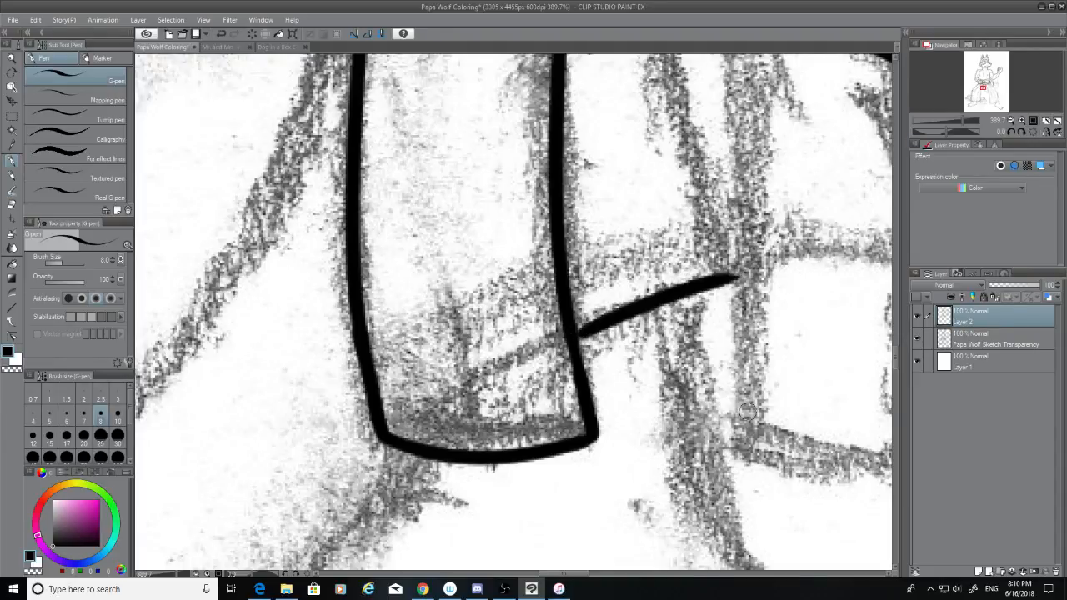
# Step: Ink both long edges of the second sash strip below the longer bow loop, redoing the outer edge until it fits the sketch
pyautogui.scroll(-5, 624, 383)
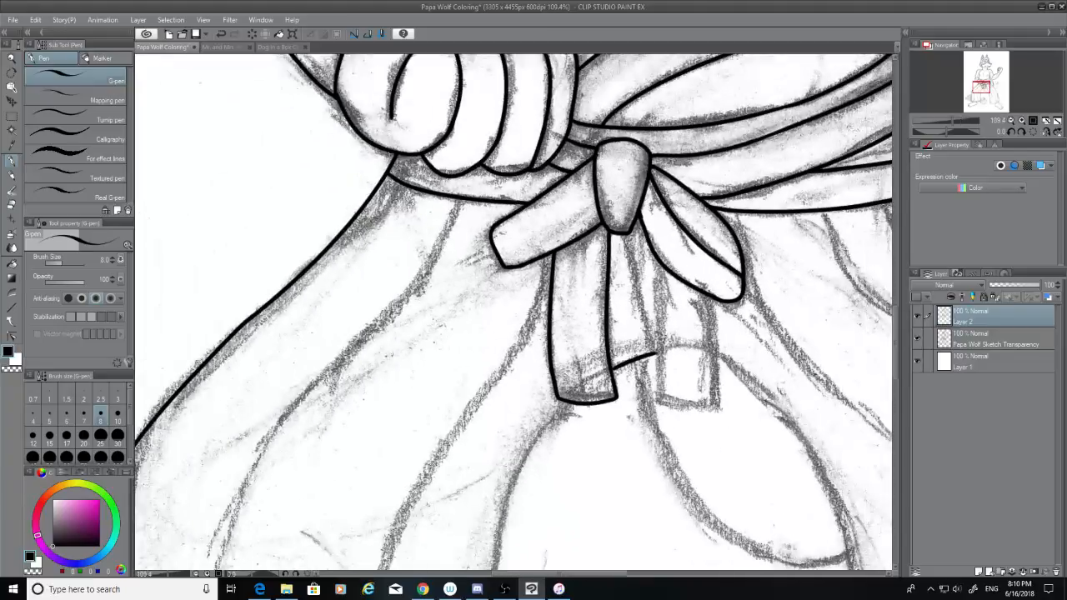
pyautogui.scroll(3, 808, 376)
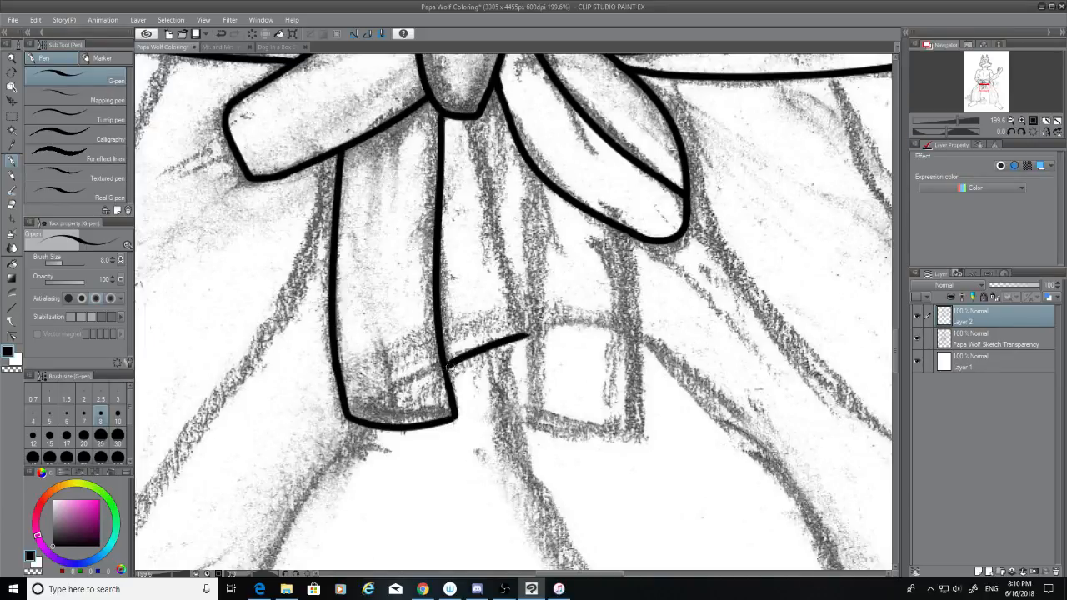
pyautogui.moveTo(521, 160); pyautogui.dragTo(533, 412)
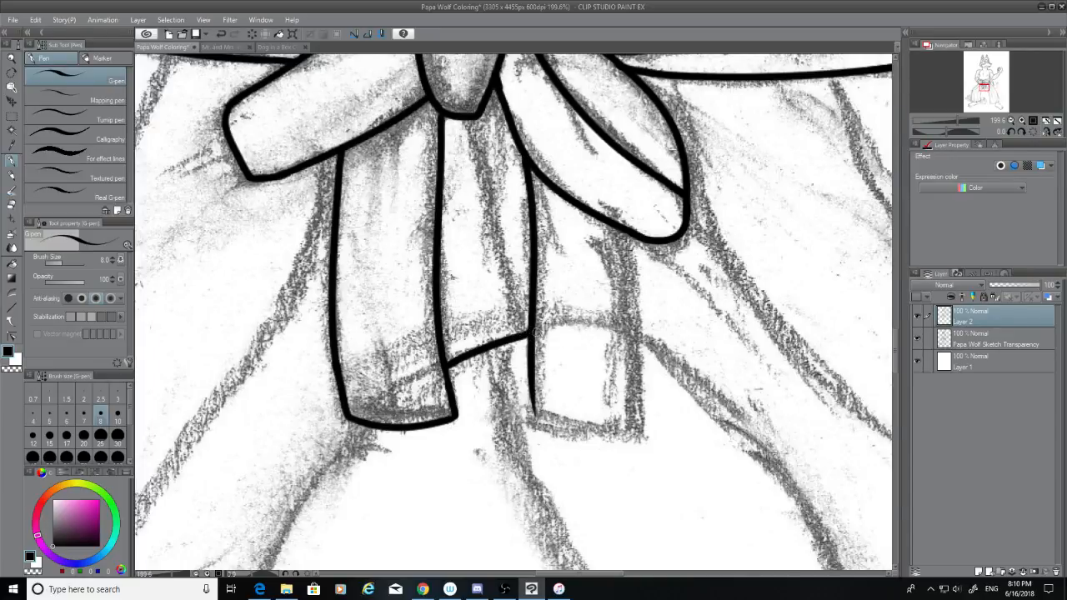
pyautogui.moveTo(619, 220); pyautogui.dragTo(631, 421)
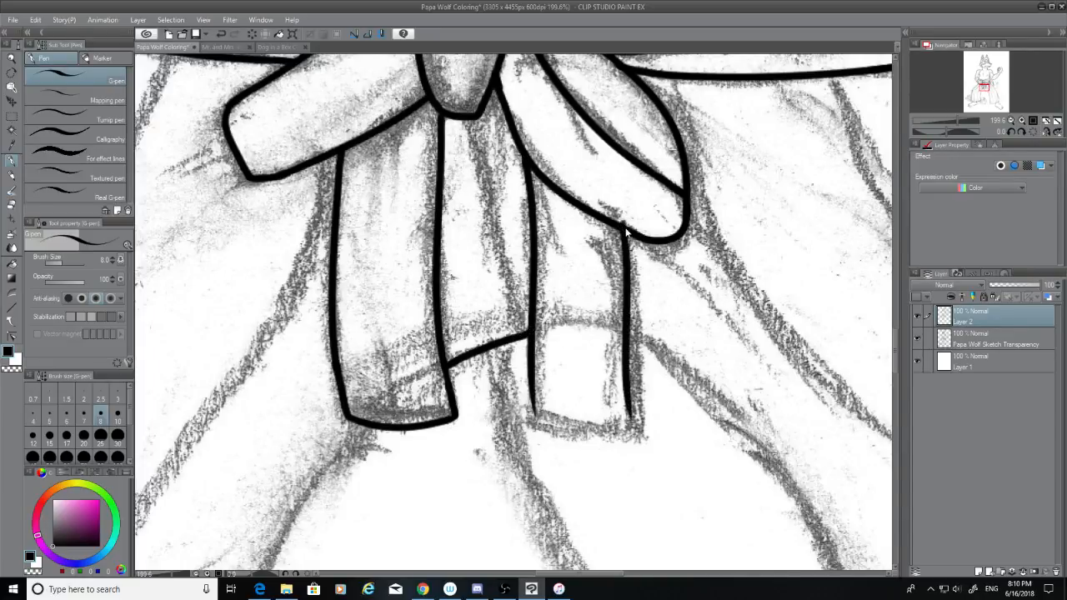
pyautogui.hotkey('ctrl', 'z')
pyautogui.moveTo(622, 228)
pyautogui.mouseDown()
pyautogui.moveTo(636, 339)
pyautogui.moveTo(637, 421)
pyautogui.mouseUp()
pyautogui.hotkey('ctrl', 'z')
pyautogui.moveTo(621, 235); pyautogui.dragTo(637, 424)
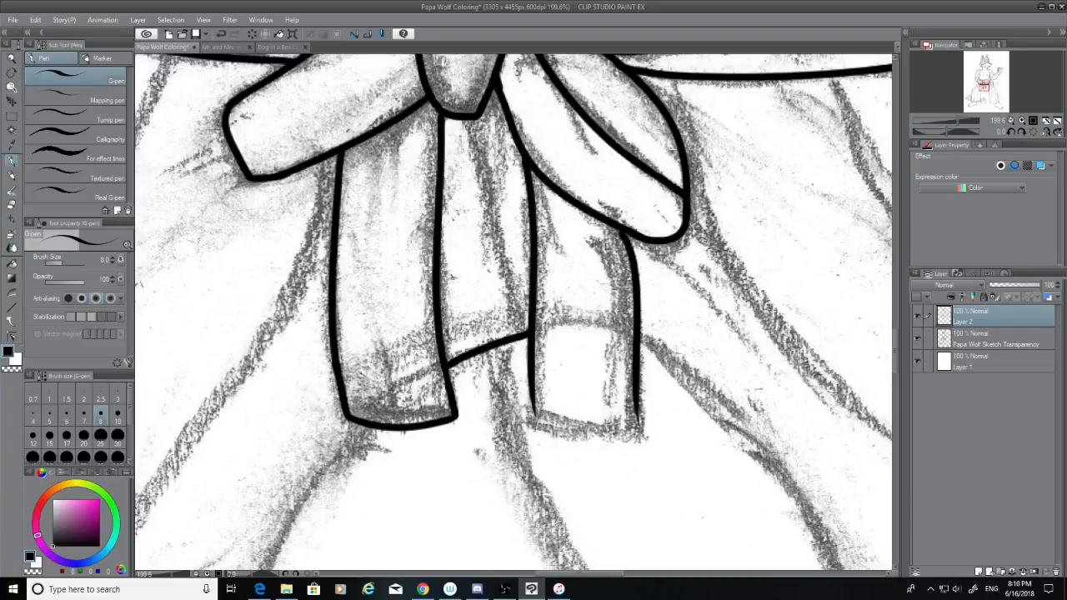
pyautogui.hotkey('ctrl', 'z')
pyautogui.moveTo(622, 230); pyautogui.dragTo(640, 421)
pyautogui.hotkey('ctrl', 'z')
pyautogui.moveTo(622, 227); pyautogui.dragTo(634, 436)
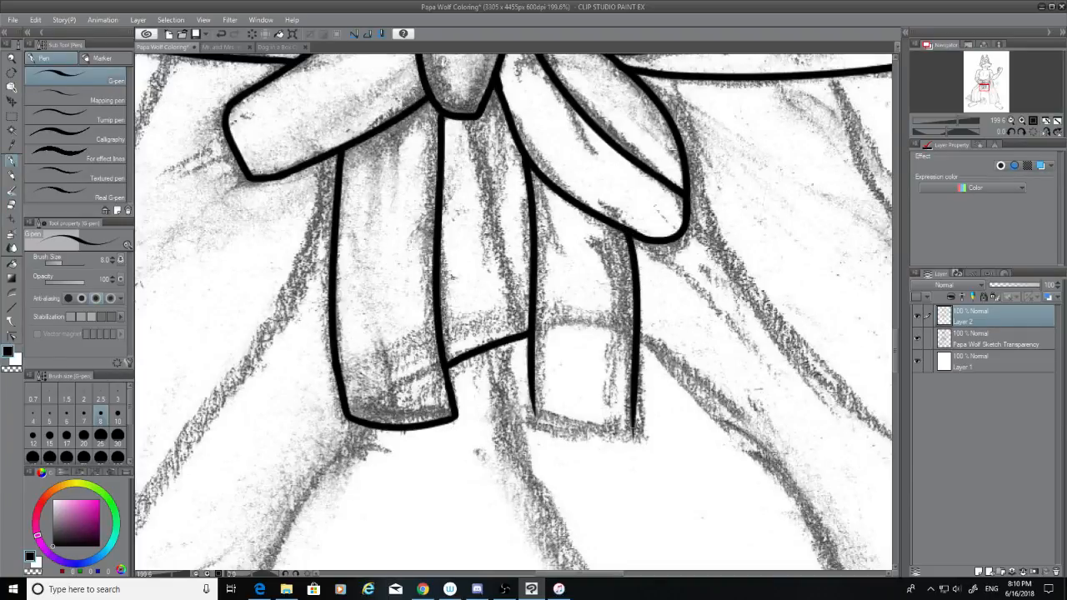
# Step: Erase the tapered lower ends of the second strip's two edges and redraw them at full width with the G-pen
pyautogui.press('e')
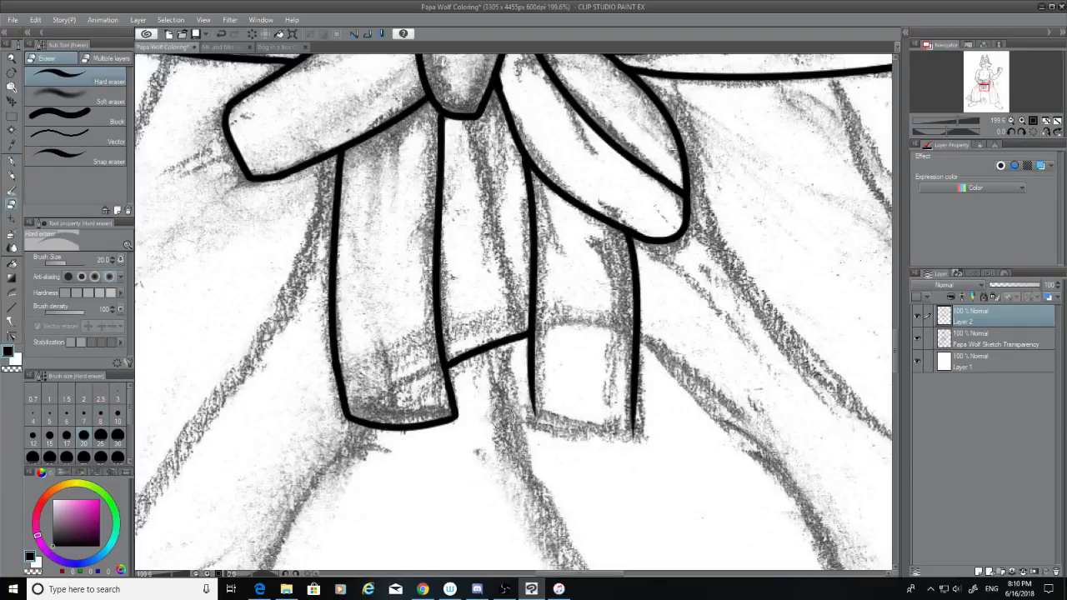
pyautogui.moveTo(533, 416); pyautogui.dragTo(533, 402)
pyautogui.moveTo(636, 440); pyautogui.dragTo(633, 422)
pyautogui.scroll(-2, 895, 367)
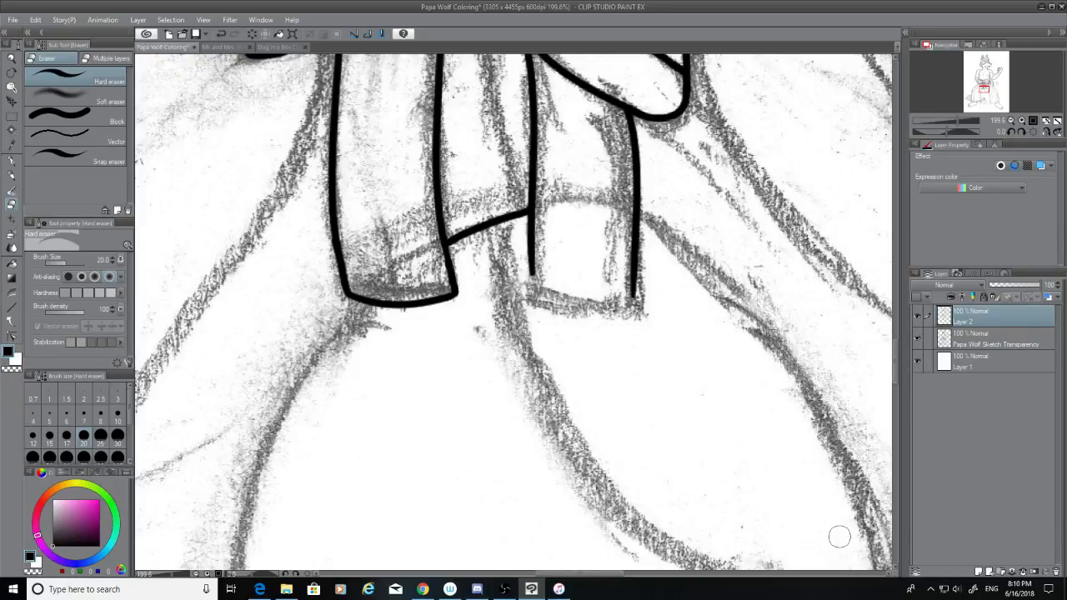
pyautogui.scroll(1, 733, 167)
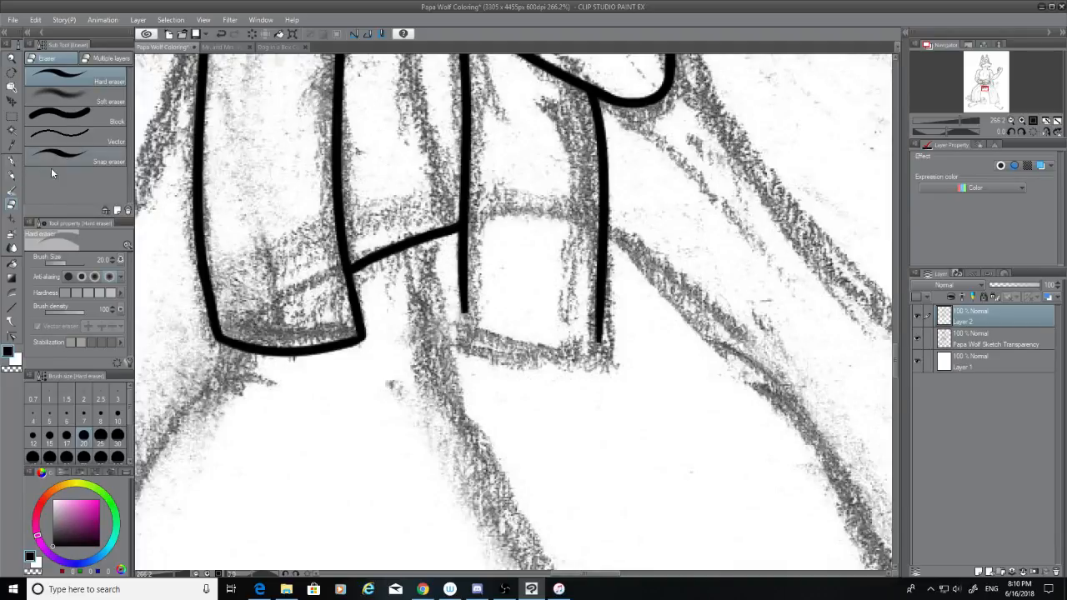
pyautogui.click(13, 162)
pyautogui.moveTo(464, 308); pyautogui.dragTo(463, 345)
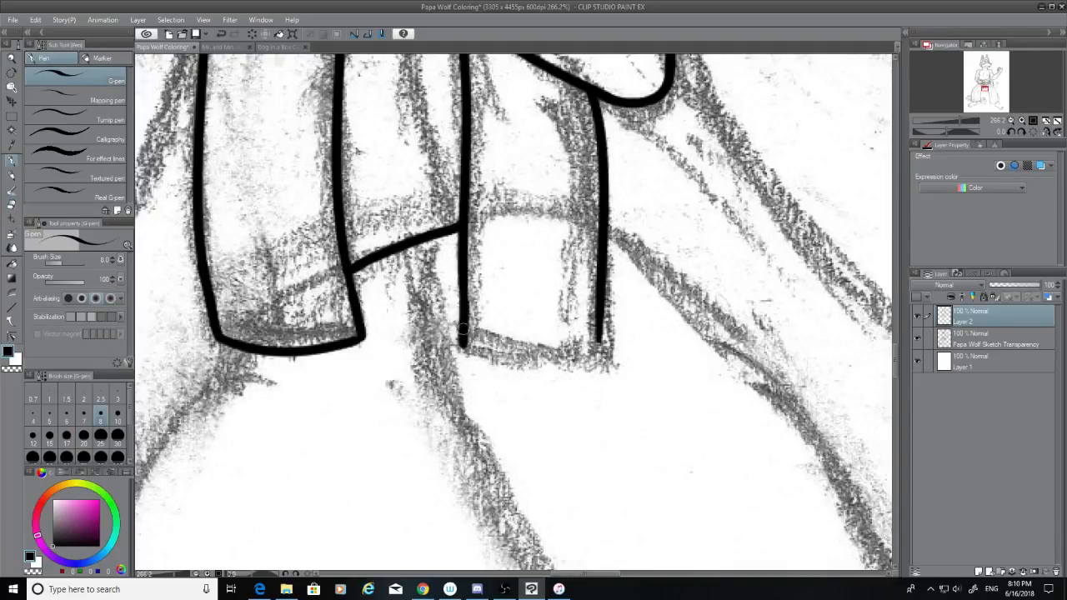
pyautogui.moveTo(600, 328); pyautogui.dragTo(598, 353)
# Step: Close the second sash strip by inking its slightly curved bottom edge between the two side lines
pyautogui.moveTo(465, 343); pyautogui.dragTo(617, 345)
pyautogui.hotkey('ctrl', 'z')
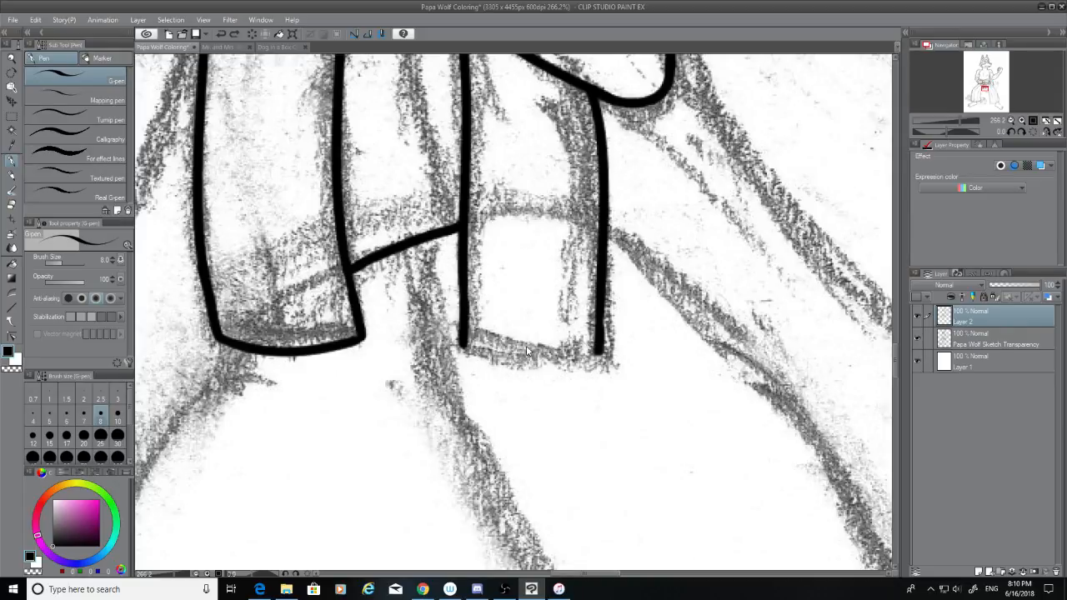
pyautogui.moveTo(461, 346)
pyautogui.mouseDown()
pyautogui.moveTo(613, 347)
pyautogui.moveTo(624, 361)
pyautogui.moveTo(614, 364)
pyautogui.mouseUp()
pyautogui.click(8, 204)
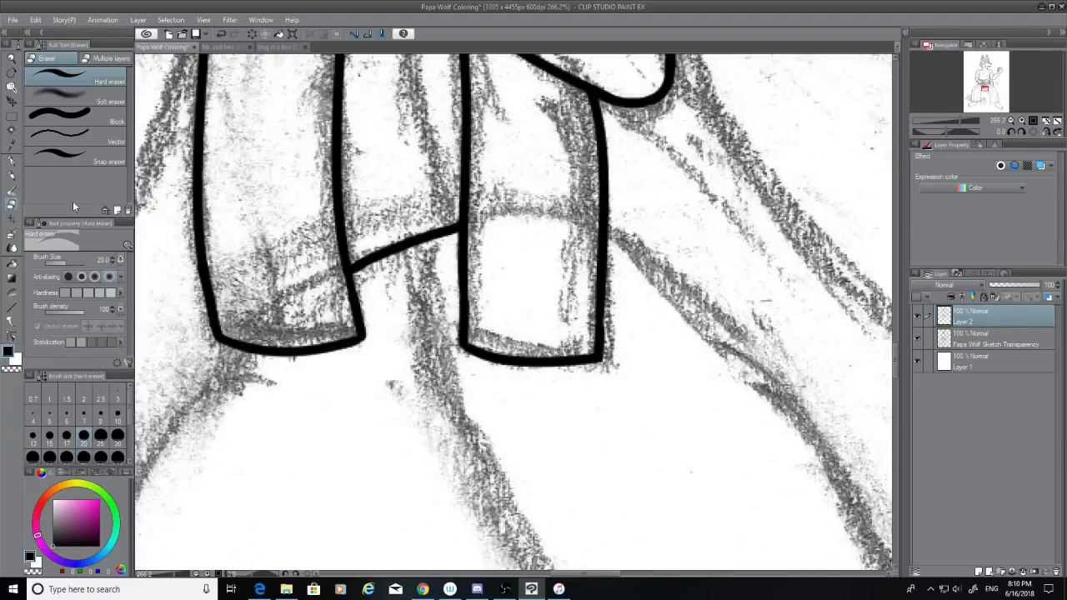
pyautogui.click(11, 162)
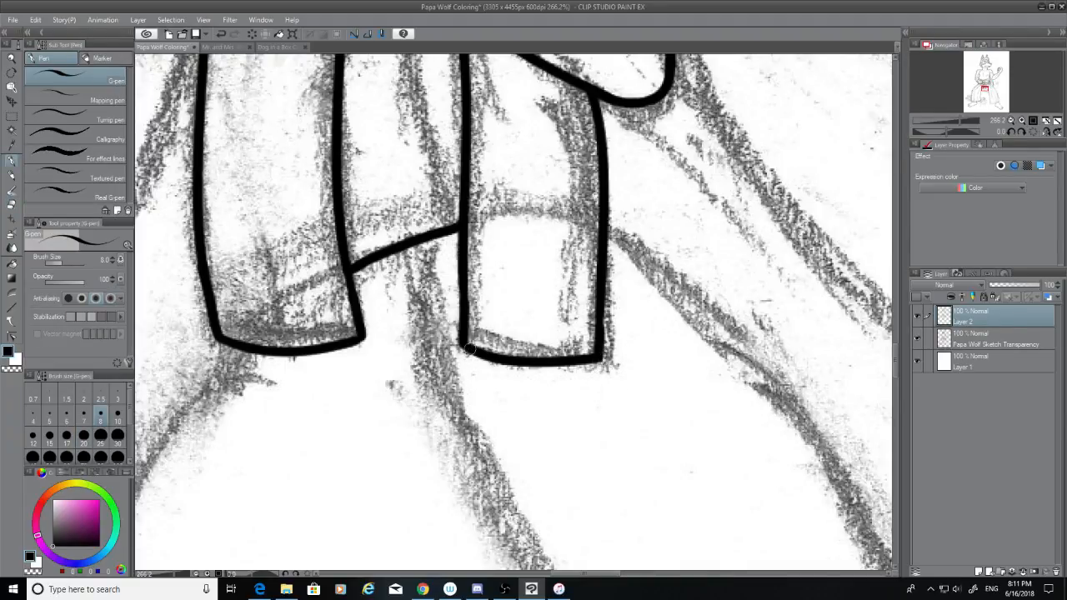
# Step: Ink the inner trouser leg curve from the second strip's outer edge down along the sketch, redoing the G-pen stroke until it fits
pyautogui.scroll(-5, 896, 358)
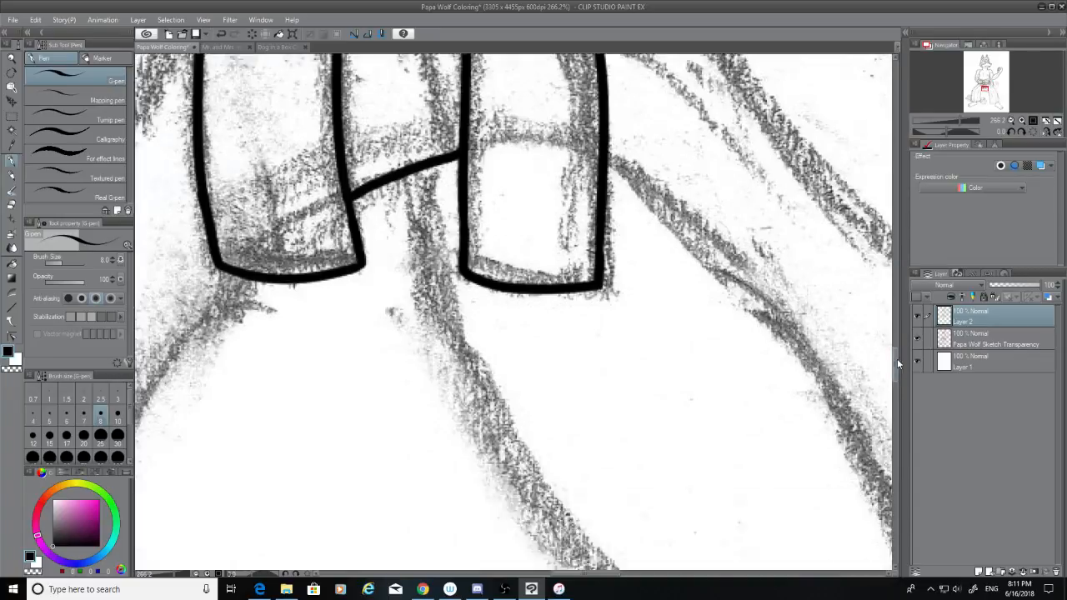
pyautogui.moveTo(894, 365); pyautogui.dragTo(894, 360)
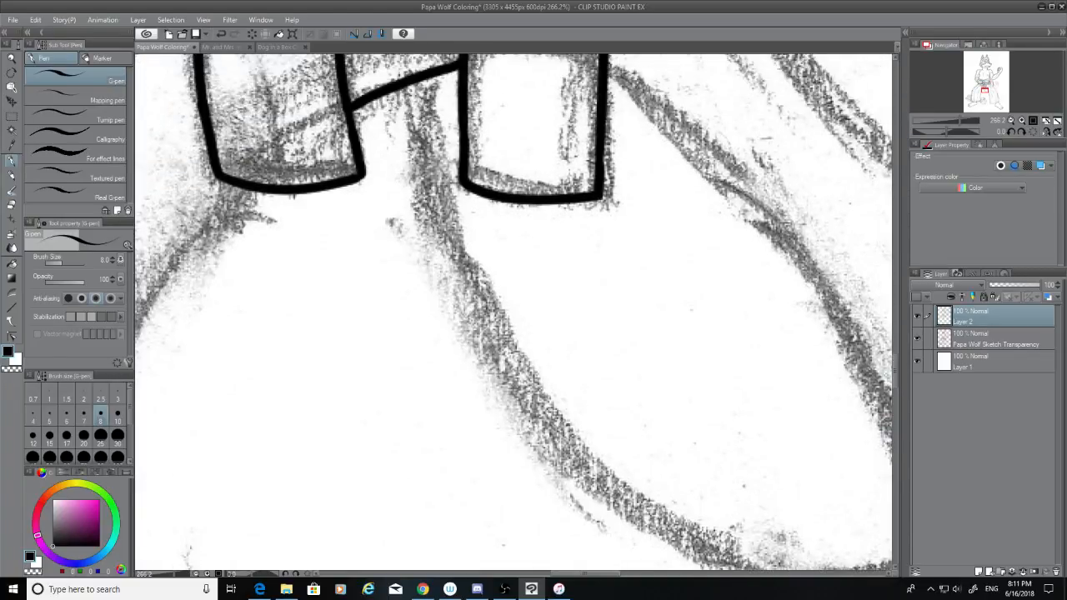
pyautogui.moveTo(601, 573); pyautogui.dragTo(621, 573)
pyautogui.scroll(3, 895, 359)
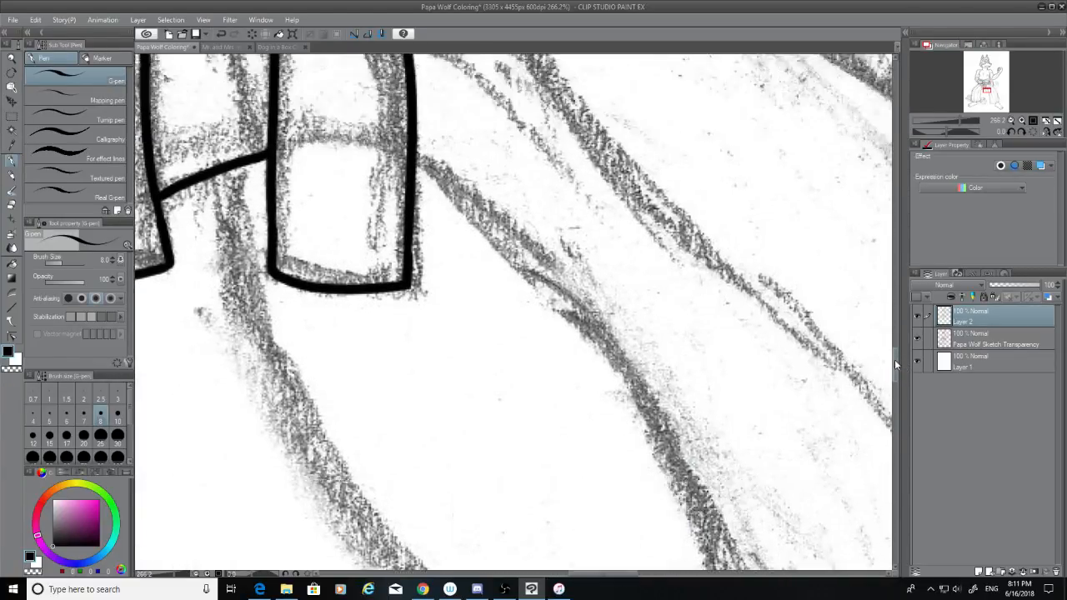
pyautogui.moveTo(417, 177)
pyautogui.mouseDown()
pyautogui.moveTo(608, 411)
pyautogui.moveTo(650, 570)
pyautogui.mouseUp()
pyautogui.hotkey('ctrl', 'z')
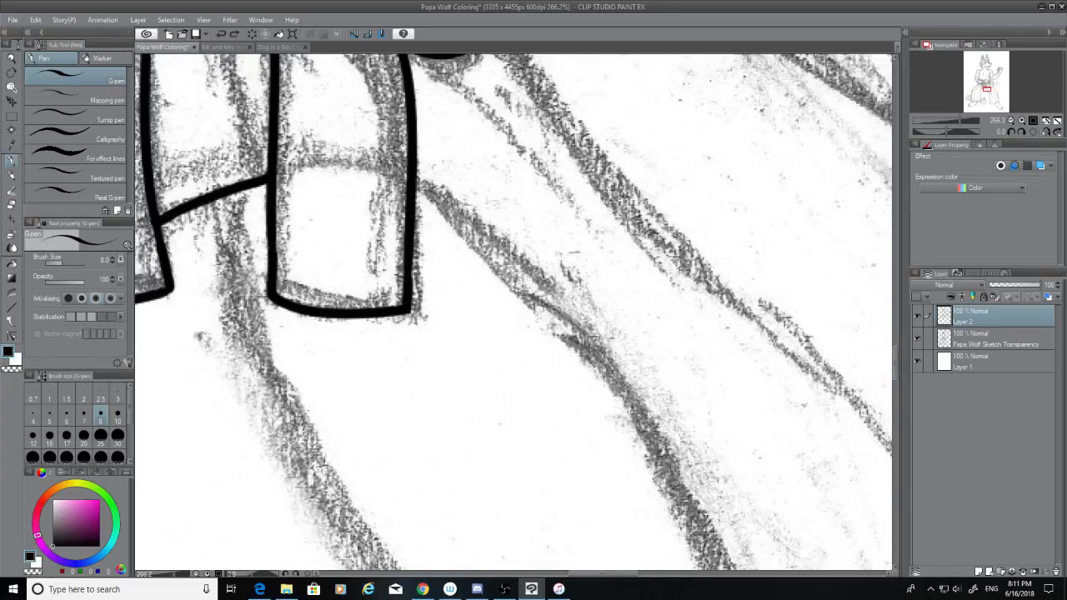
pyautogui.moveTo(417, 178); pyautogui.dragTo(638, 570)
pyautogui.hotkey('ctrl', 'z')
pyautogui.moveTo(411, 180)
pyautogui.mouseDown()
pyautogui.moveTo(640, 430)
pyautogui.moveTo(682, 535)
pyautogui.mouseUp()
pyautogui.hotkey('ctrl', 'z')
pyautogui.moveTo(417, 177); pyautogui.dragTo(762, 570)
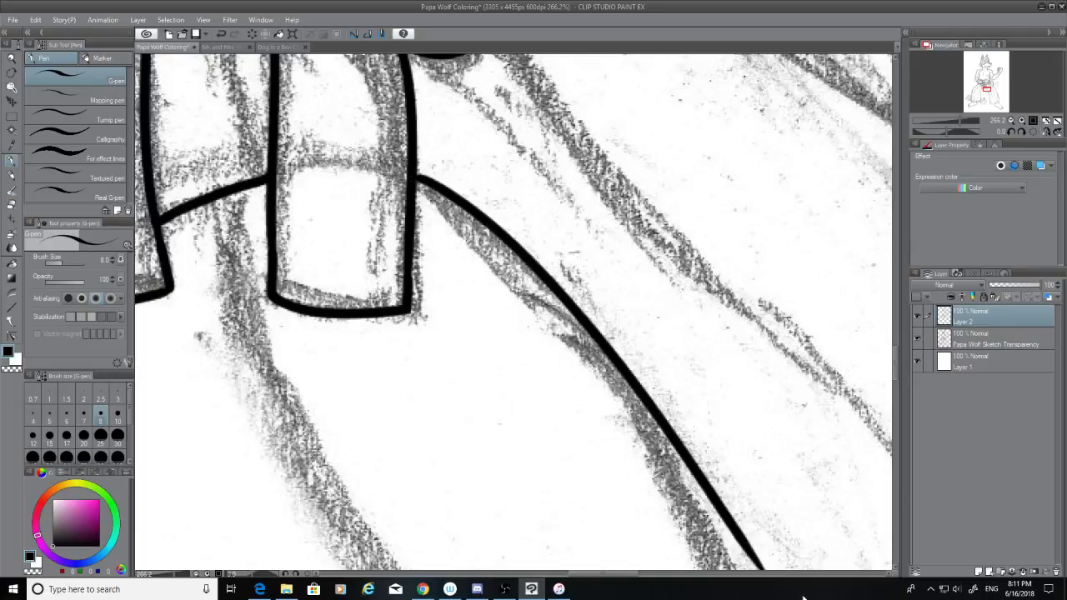
pyautogui.hotkey('ctrl', 'z')
pyautogui.moveTo(412, 177); pyautogui.dragTo(729, 570)
pyautogui.hotkey('ctrl', 'z')
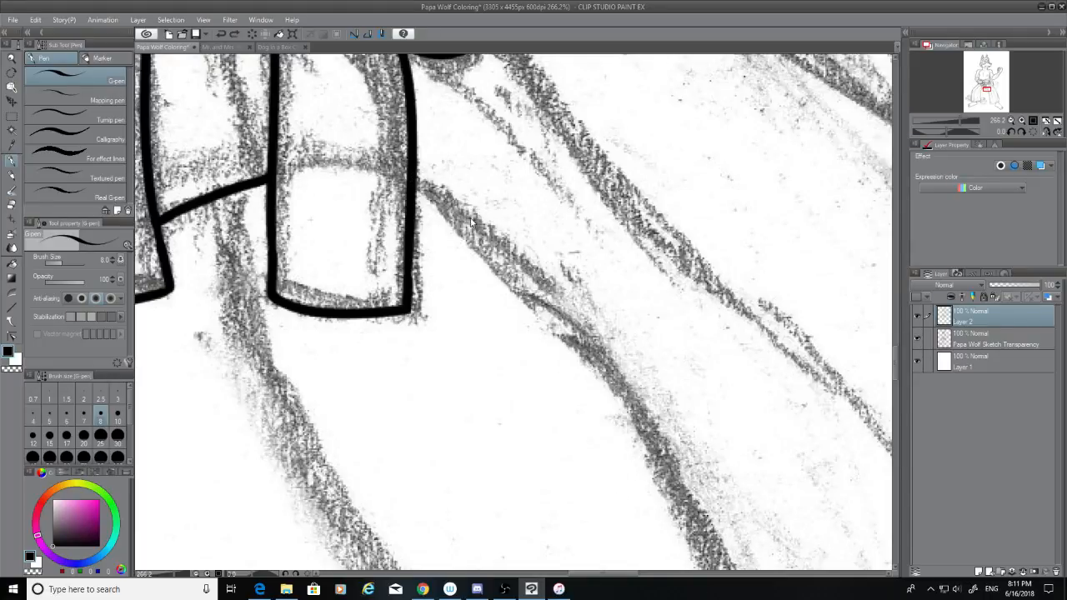
pyautogui.moveTo(415, 176)
pyautogui.mouseDown()
pyautogui.moveTo(491, 234)
pyautogui.moveTo(727, 570)
pyautogui.mouseUp()
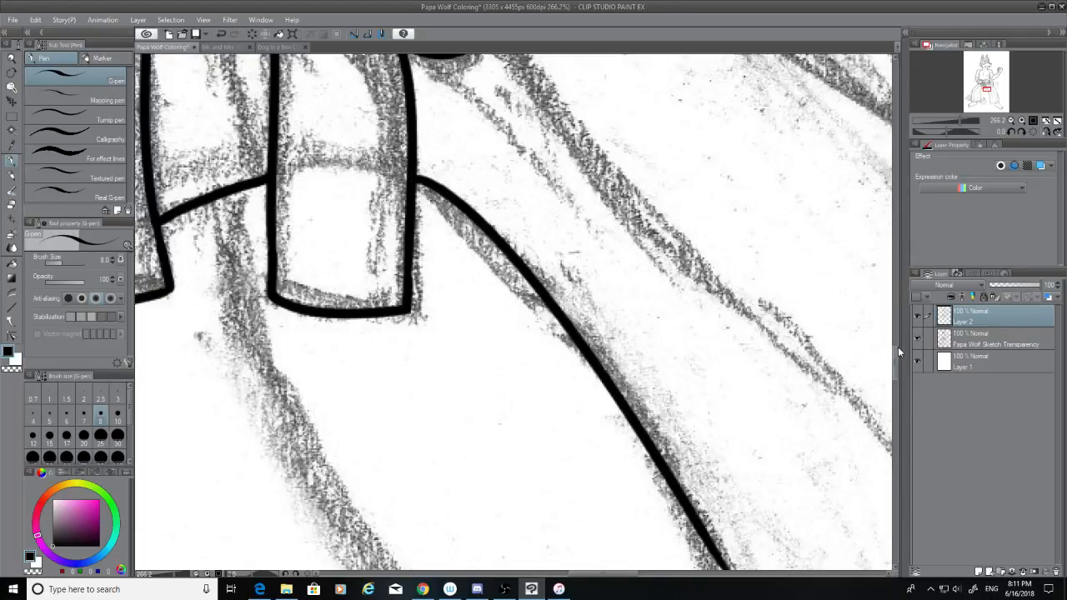
# Step: Trim the tapered lower end of the inner leg line with the Hard eraser and continue the line downward with the G-pen
pyautogui.moveTo(898, 349); pyautogui.dragTo(898, 367)
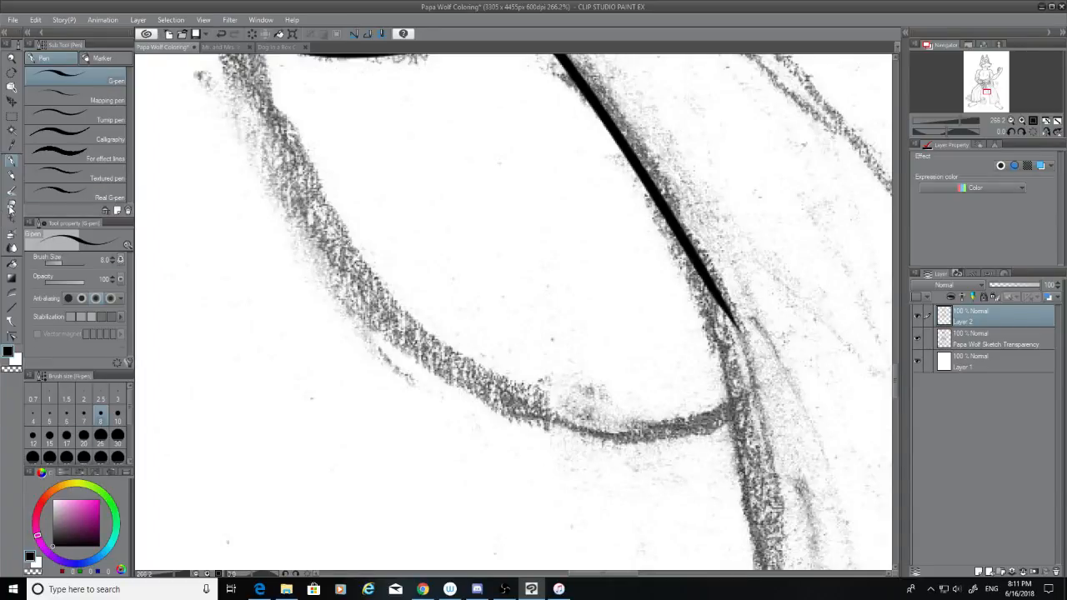
pyautogui.click(11, 209)
pyautogui.moveTo(743, 311)
pyautogui.mouseDown()
pyautogui.moveTo(733, 285)
pyautogui.moveTo(744, 323)
pyautogui.moveTo(705, 274)
pyautogui.mouseUp()
pyautogui.moveTo(893, 367); pyautogui.dragTo(893, 376)
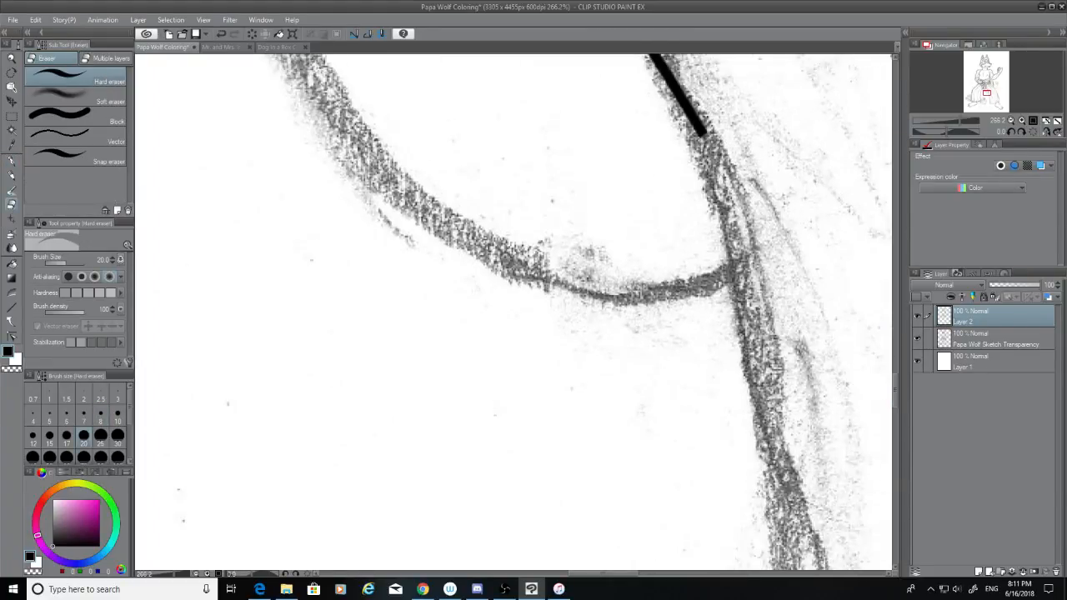
pyautogui.click(11, 161)
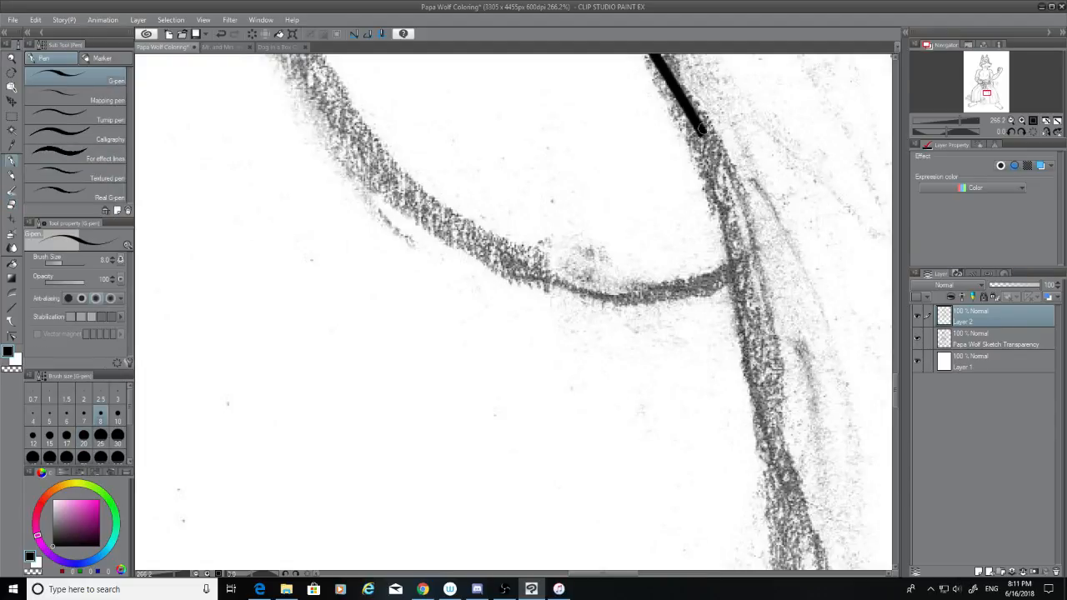
pyautogui.moveTo(700, 129)
pyautogui.mouseDown()
pyautogui.moveTo(724, 169)
pyautogui.moveTo(775, 484)
pyautogui.mouseUp()
pyautogui.hotkey('ctrl', 'z')
pyautogui.moveTo(700, 129); pyautogui.dragTo(804, 566)
pyautogui.hotkey('ctrl', 'z')
pyautogui.moveTo(704, 134); pyautogui.dragTo(785, 569)
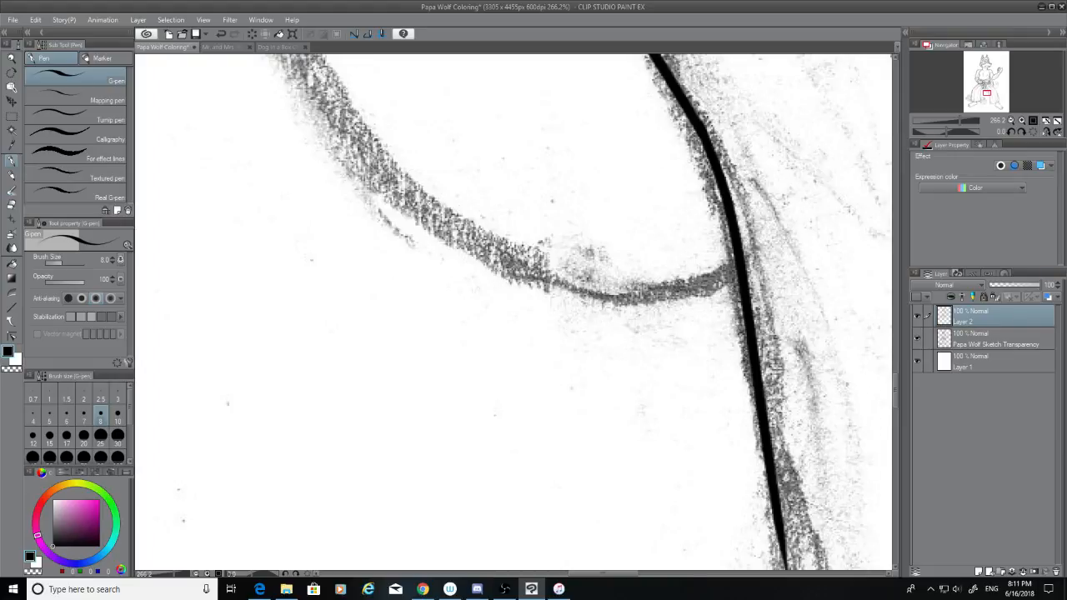
pyautogui.moveTo(895, 390); pyautogui.dragTo(897, 369)
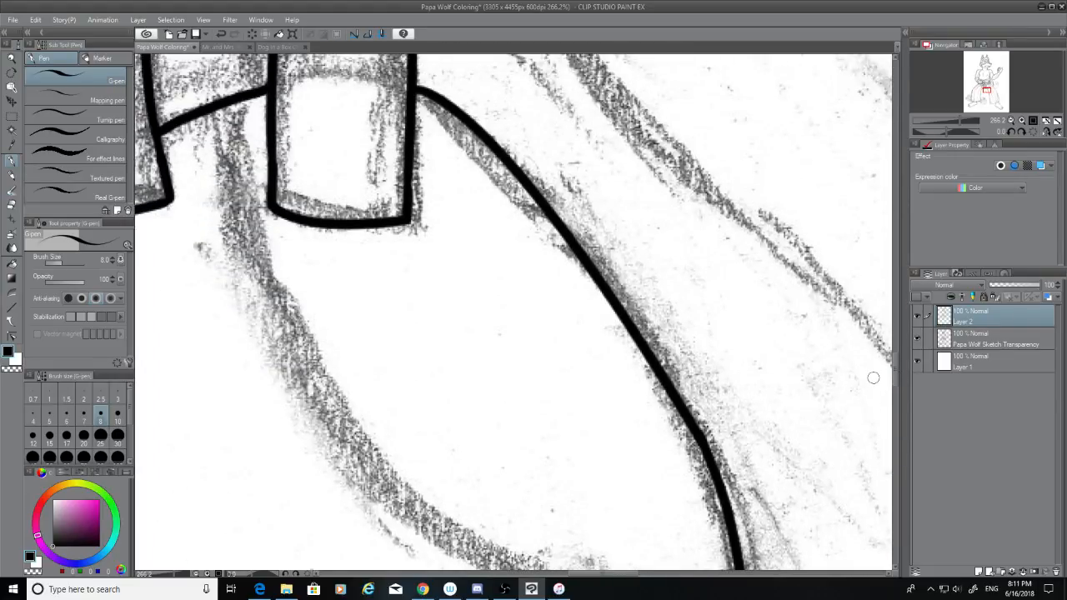
pyautogui.scroll(-2, 466, 477)
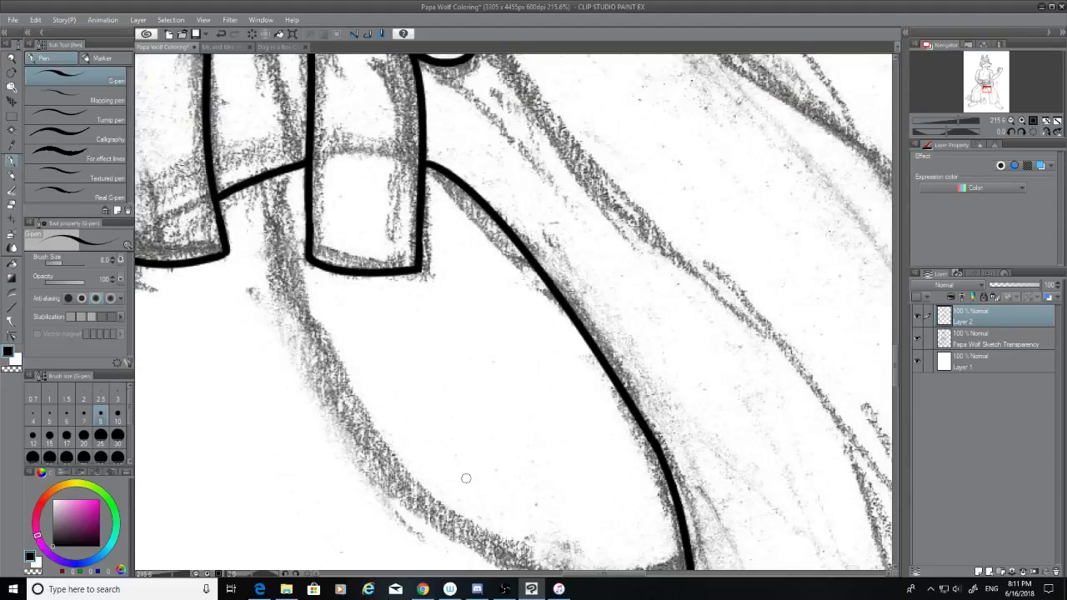
pyautogui.moveTo(624, 575); pyautogui.dragTo(617, 577)
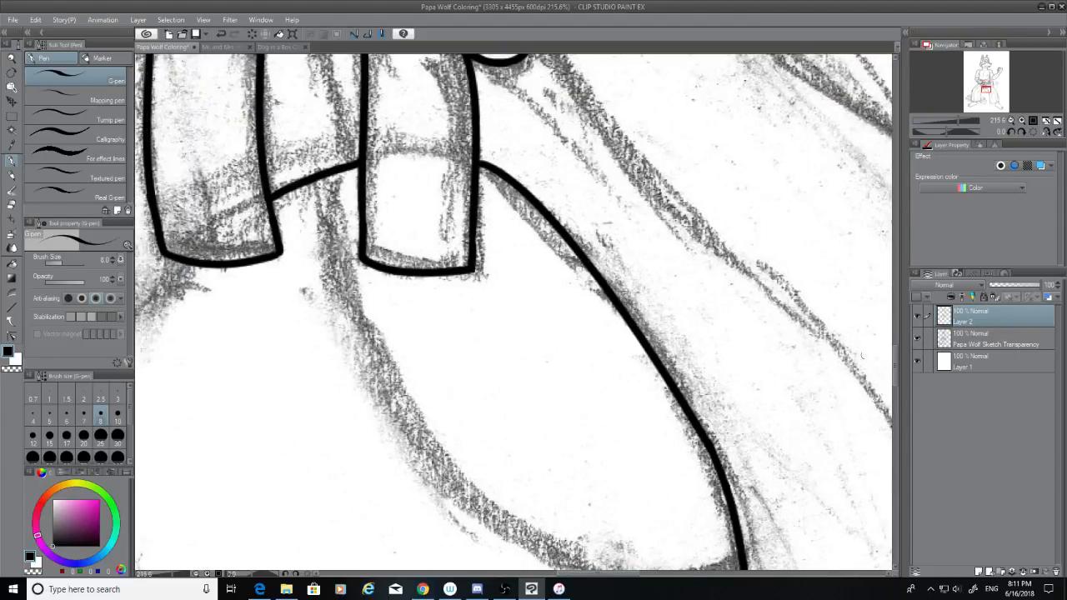
# Step: Ink the left side of the rounded shape between the legs, from the line joining the sash strips down along the sketch
pyautogui.moveTo(896, 363)
pyautogui.mouseDown()
pyautogui.moveTo(896, 382)
pyautogui.moveTo(894, 368)
pyautogui.mouseUp()
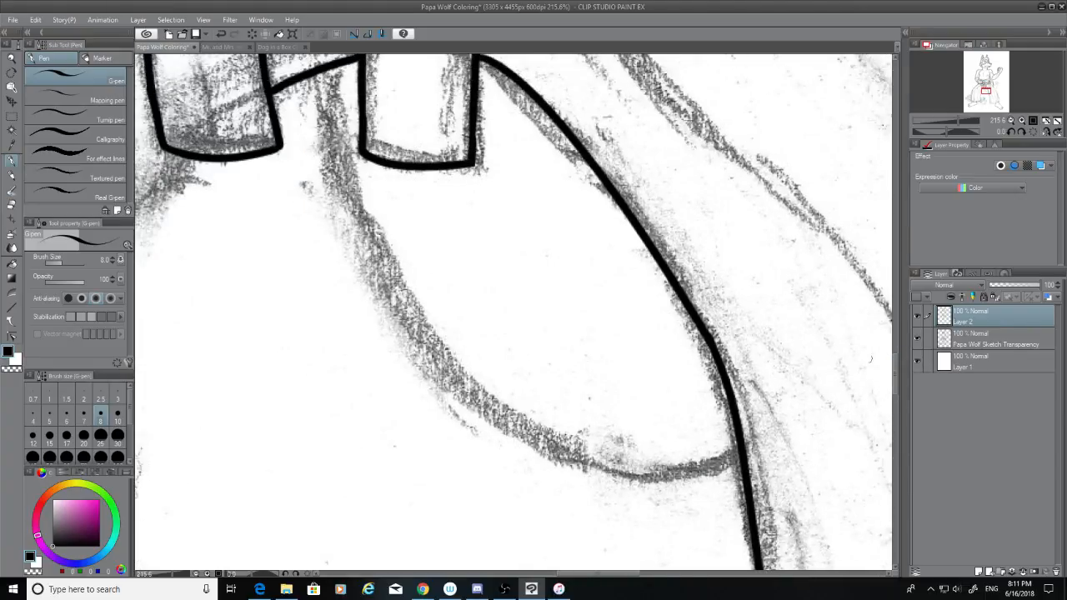
pyautogui.moveTo(323, 110); pyautogui.dragTo(488, 454)
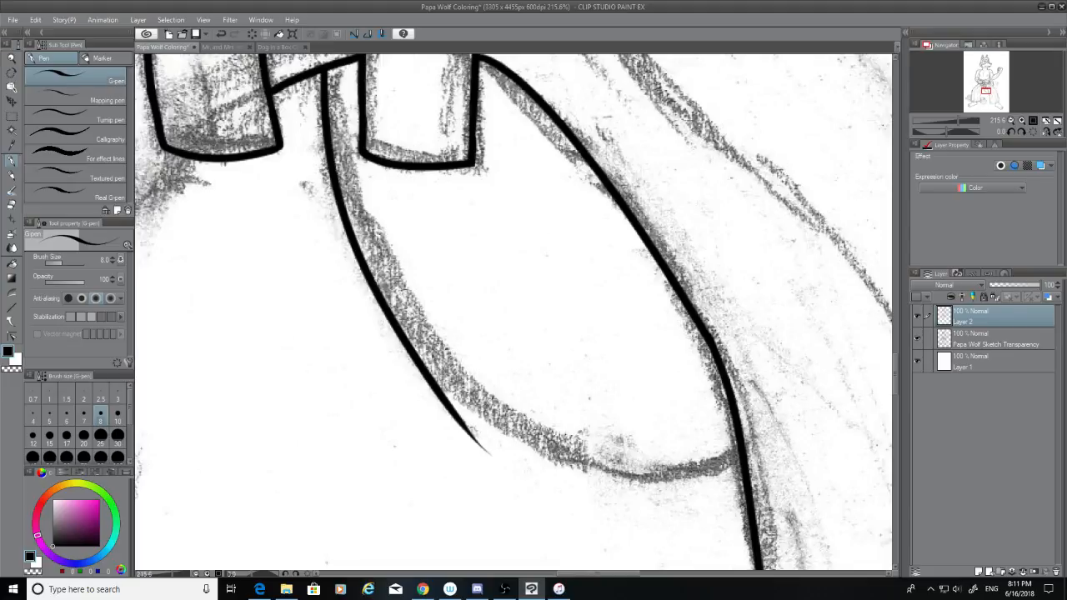
pyautogui.hotkey('ctrl', 'z')
pyautogui.moveTo(328, 66); pyautogui.dragTo(675, 492)
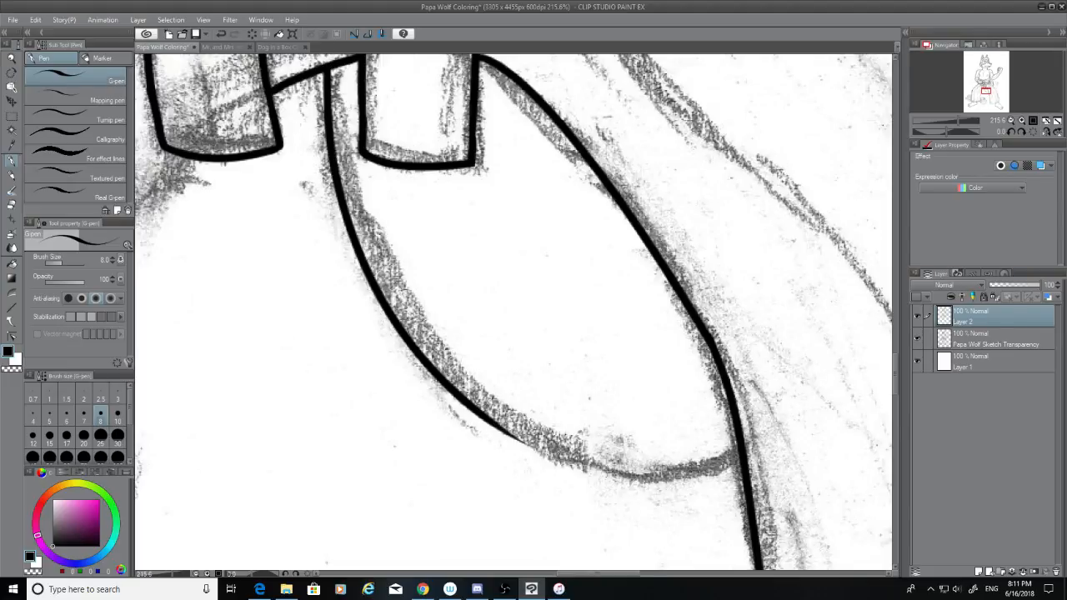
# Step: Continue the rounded shape's outline along its lower edge toward the inner leg line, redoing the G-pen stroke until it follows the sketch
pyautogui.moveTo(482, 411)
pyautogui.mouseDown()
pyautogui.moveTo(505, 428)
pyautogui.moveTo(670, 466)
pyautogui.mouseUp()
pyautogui.hotkey('ctrl', 'z')
pyautogui.moveTo(482, 412)
pyautogui.mouseDown()
pyautogui.moveTo(596, 466)
pyautogui.moveTo(661, 472)
pyautogui.mouseUp()
pyautogui.hotkey('ctrl', 'z')
pyautogui.moveTo(481, 412); pyautogui.dragTo(730, 456)
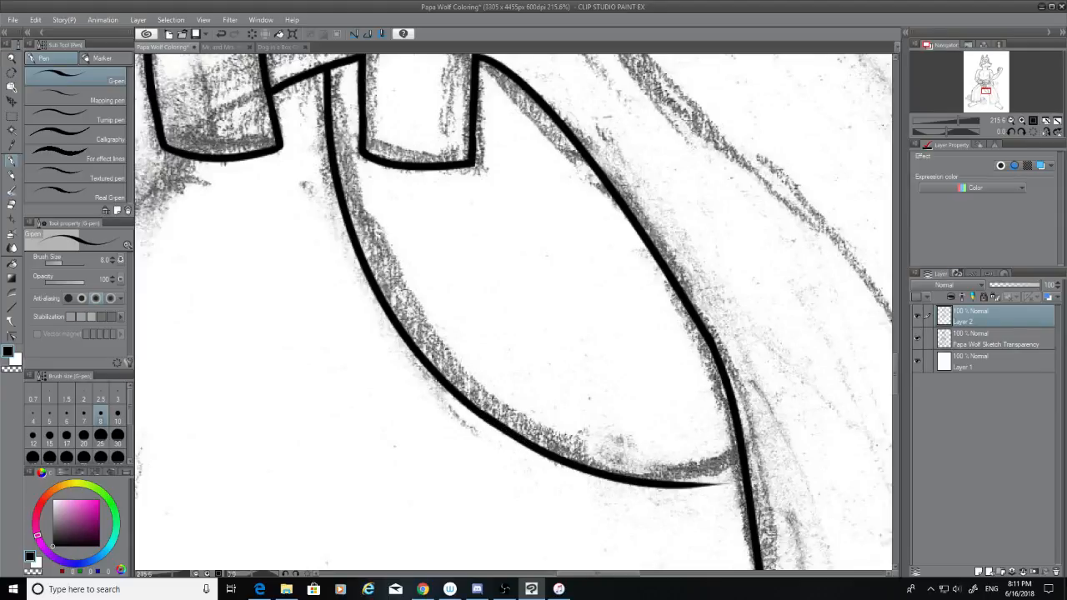
pyautogui.hotkey('ctrl', 'z')
pyautogui.moveTo(482, 413); pyautogui.dragTo(680, 471)
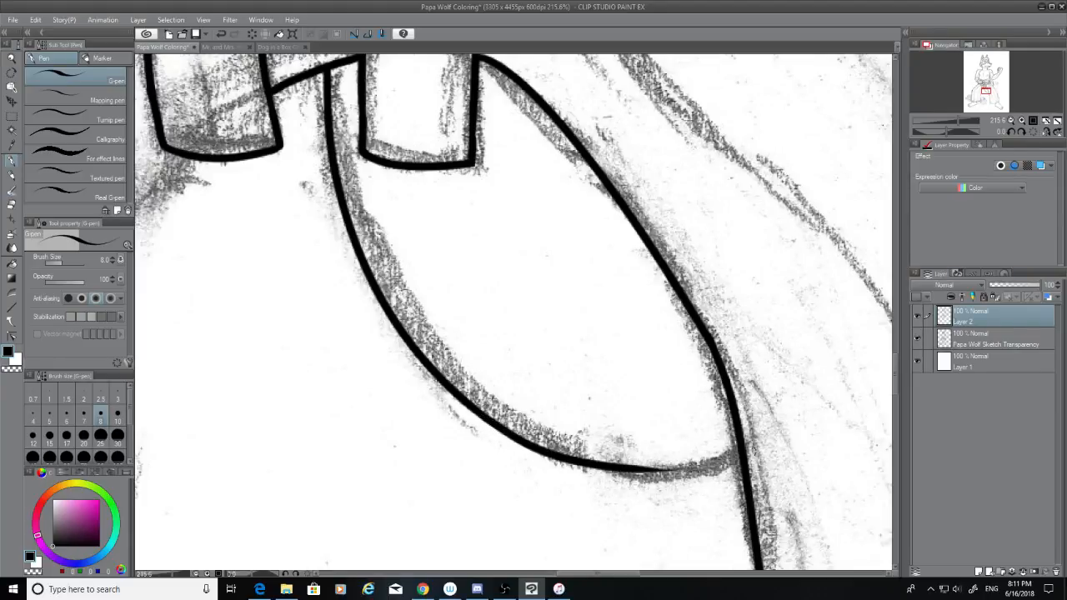
# Step: Close the rounded shape with a full-width curved stroke joining its lower edge to the inner leg line, redoing it until the join is smooth
pyautogui.moveTo(739, 452); pyautogui.dragTo(636, 470)
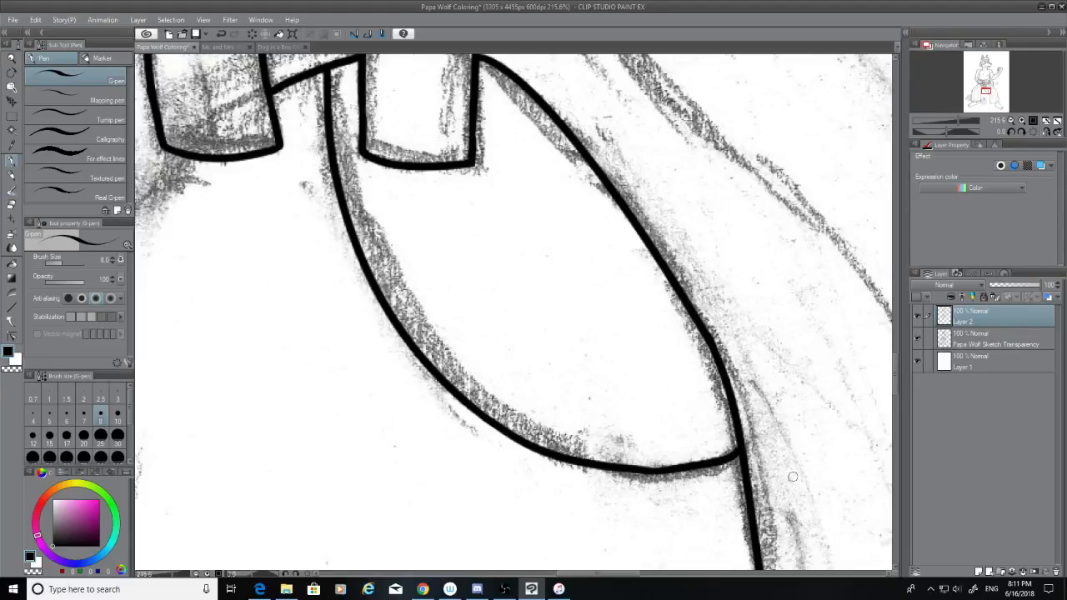
pyautogui.scroll(4, 761, 480)
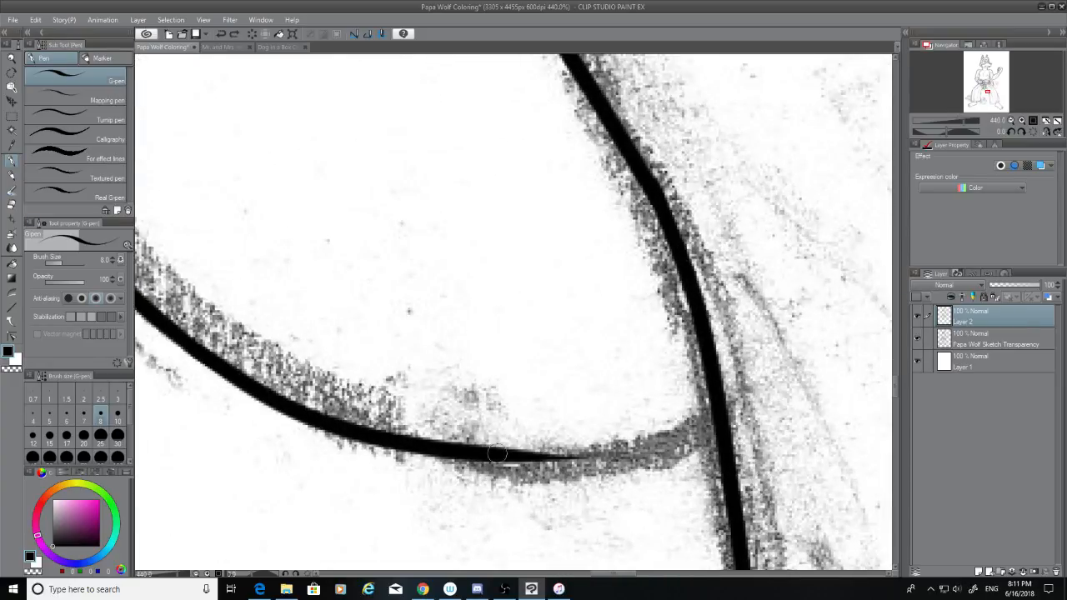
pyautogui.moveTo(498, 453)
pyautogui.mouseDown()
pyautogui.moveTo(699, 422)
pyautogui.moveTo(523, 458)
pyautogui.mouseUp()
pyautogui.hotkey('ctrl', 'z')
pyautogui.hotkey('ctrl', 'z')
pyautogui.moveTo(718, 417); pyautogui.dragTo(500, 455)
pyautogui.hotkey('ctrl', 'z')
pyautogui.moveTo(690, 427); pyautogui.dragTo(483, 457)
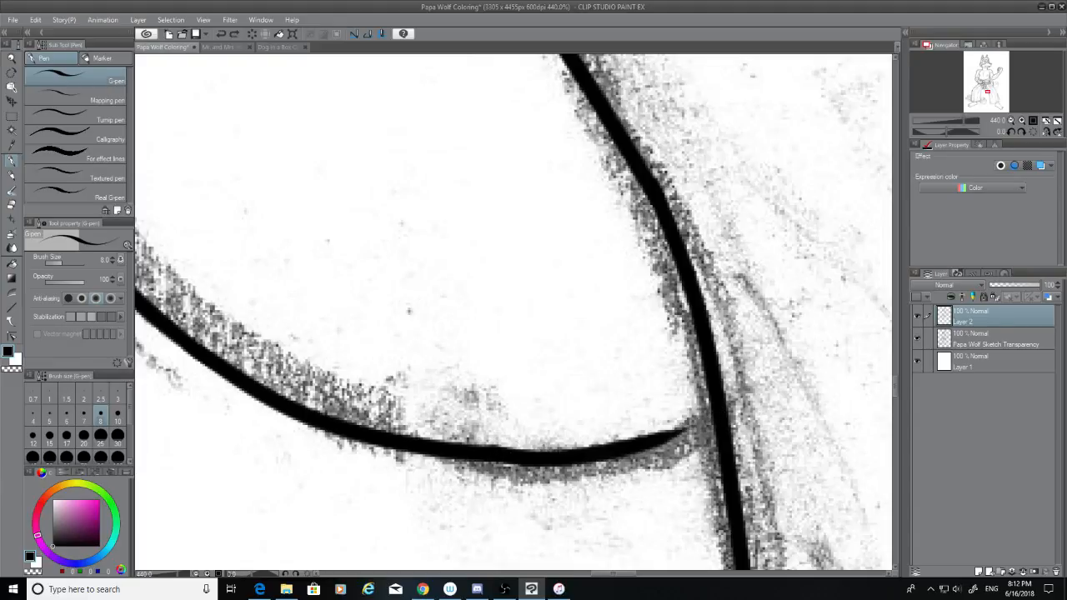
pyautogui.hotkey('ctrl', 'z')
pyautogui.moveTo(719, 408); pyautogui.dragTo(508, 455)
pyautogui.hotkey('ctrl', 'z')
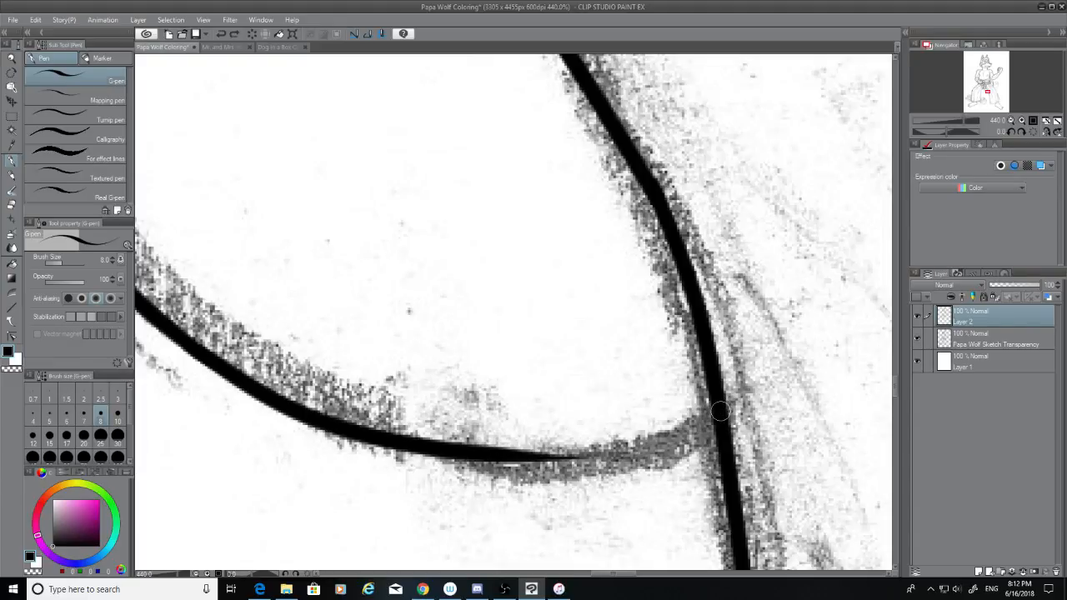
pyautogui.moveTo(715, 413); pyautogui.dragTo(504, 458)
pyautogui.hotkey('ctrl', 'z')
pyautogui.moveTo(715, 411); pyautogui.dragTo(512, 455)
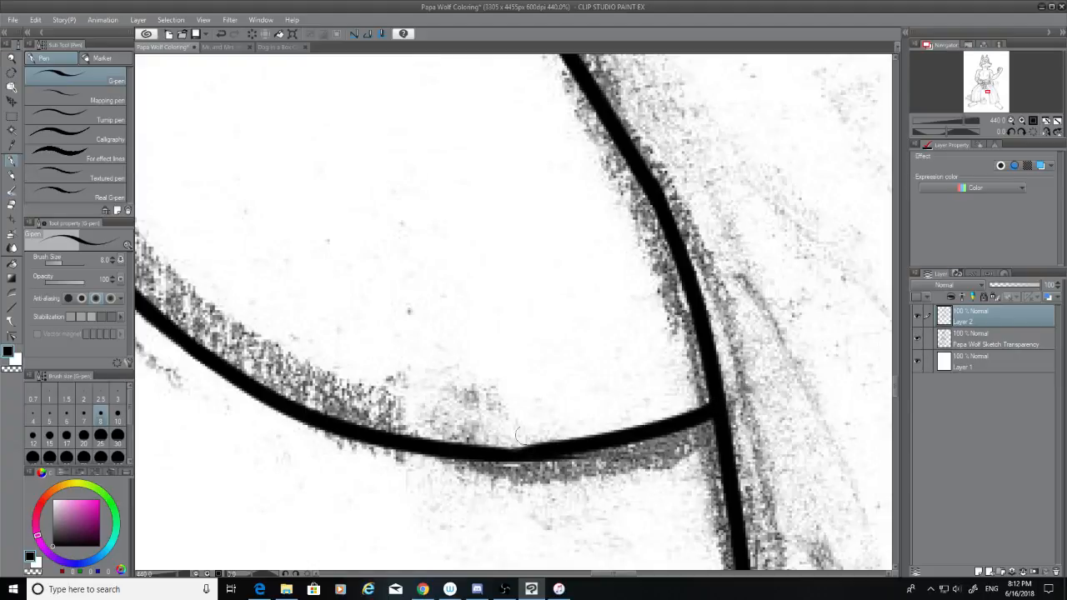
pyautogui.hotkey('ctrl', 'z')
pyautogui.moveTo(716, 410)
pyautogui.mouseDown()
pyautogui.moveTo(475, 451)
pyautogui.moveTo(606, 450)
pyautogui.mouseUp()
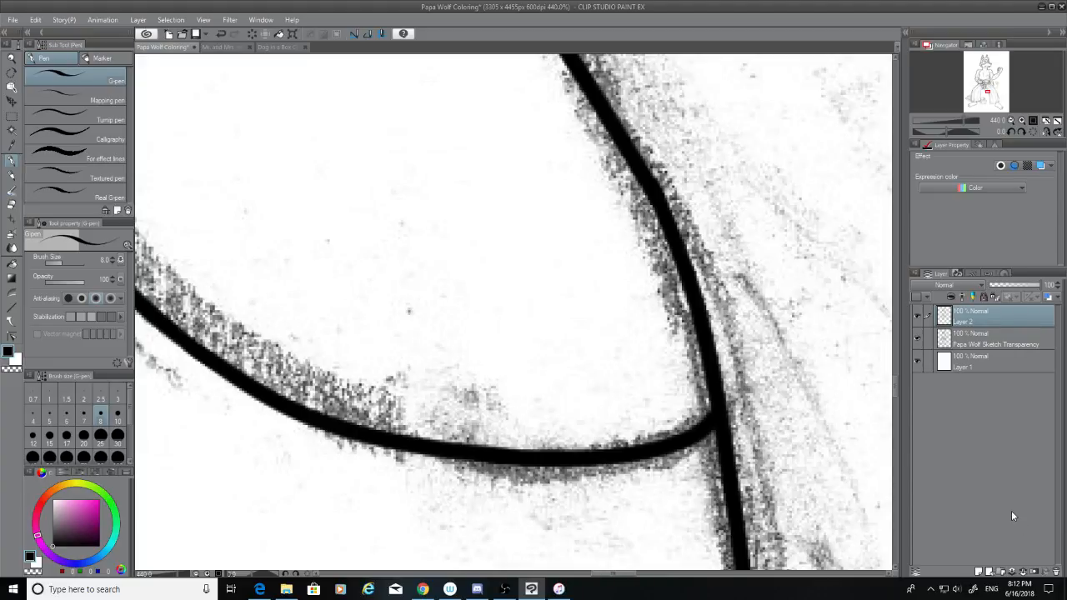
# Step: Ink the upper inner curve of the left trouser leg from the first sash strip's bottom edge down, redoing the G-pen stroke until it fits
pyautogui.scroll(4, 706, 422)
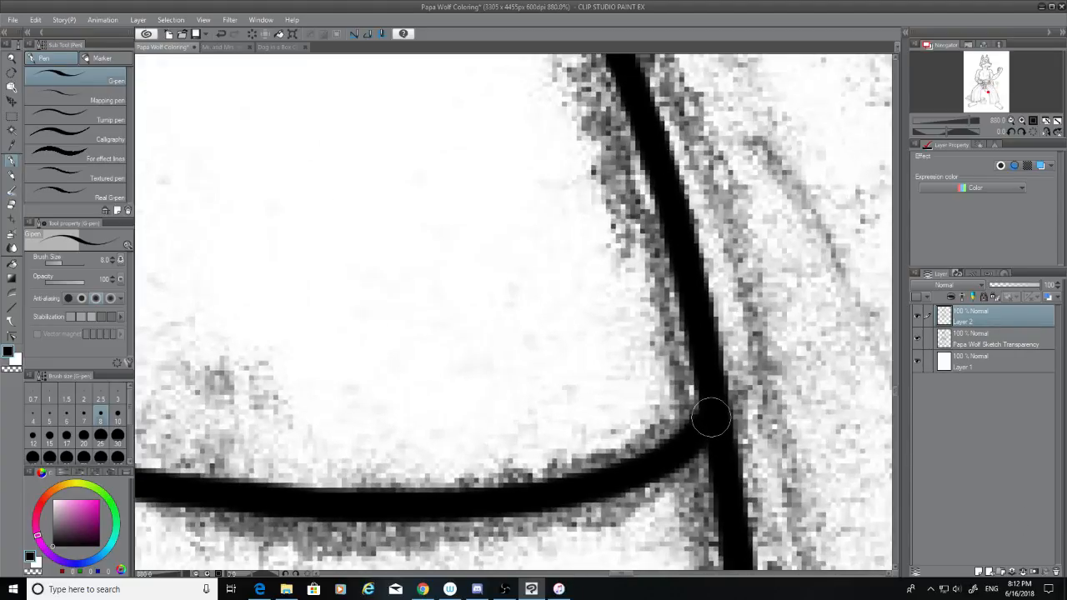
pyautogui.scroll(-6, 710, 417)
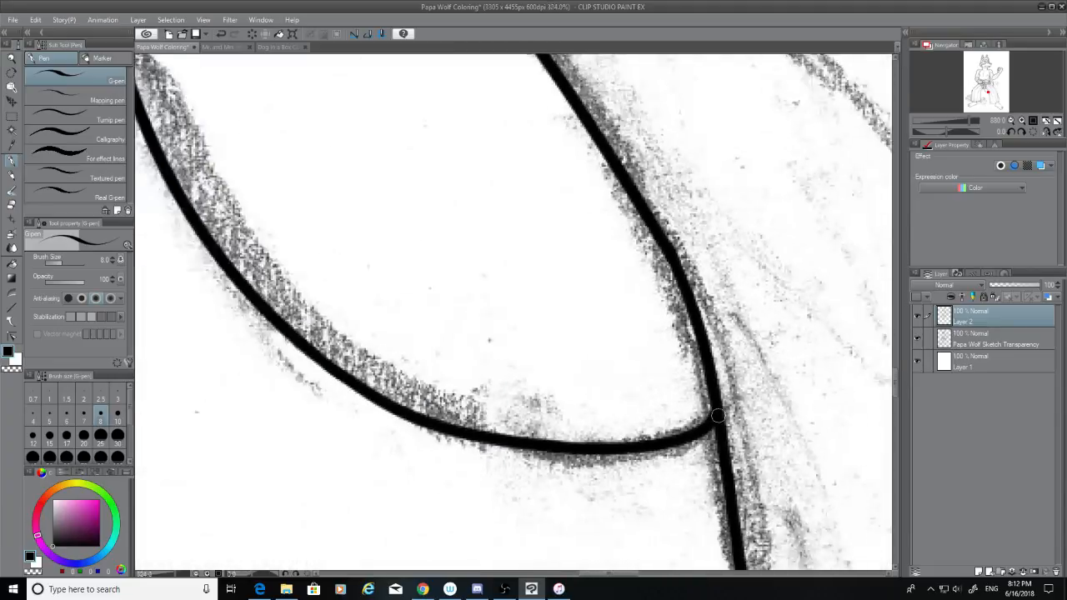
pyautogui.scroll(-3, 716, 415)
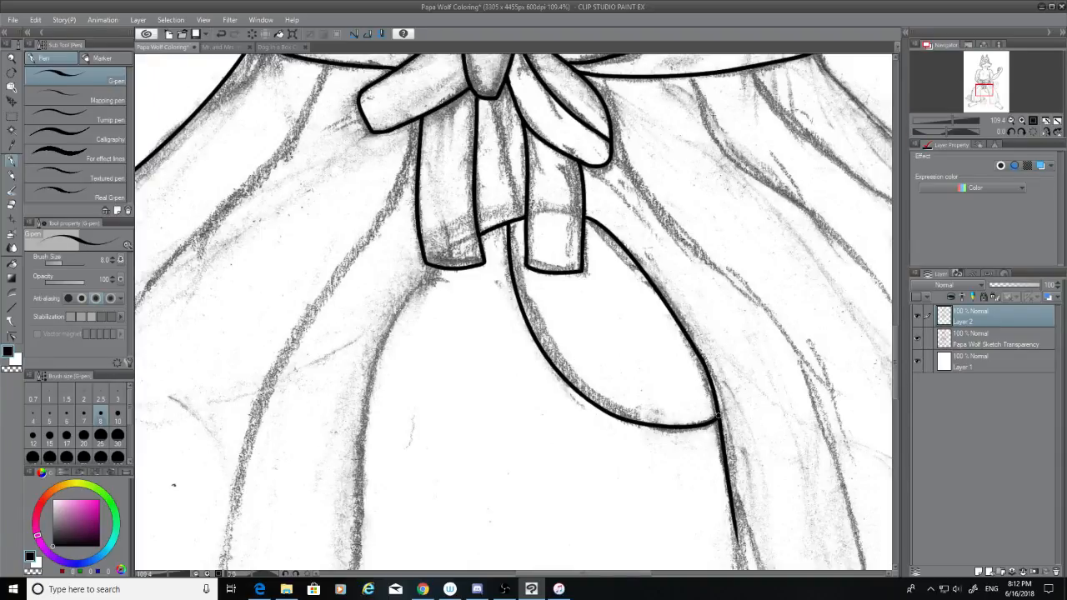
pyautogui.scroll(-5, 739, 364)
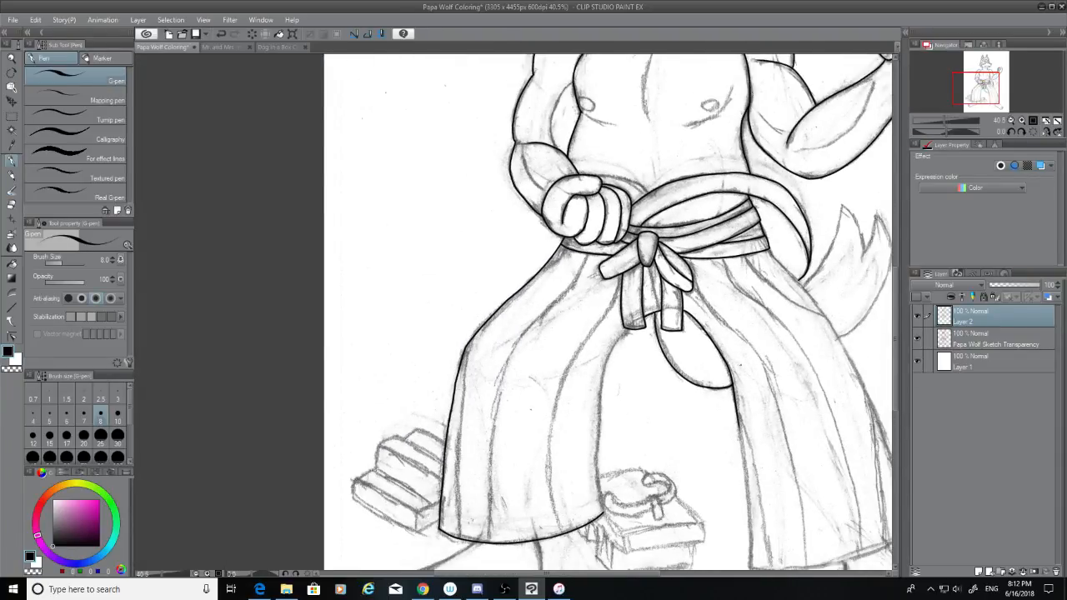
pyautogui.scroll(4, 708, 234)
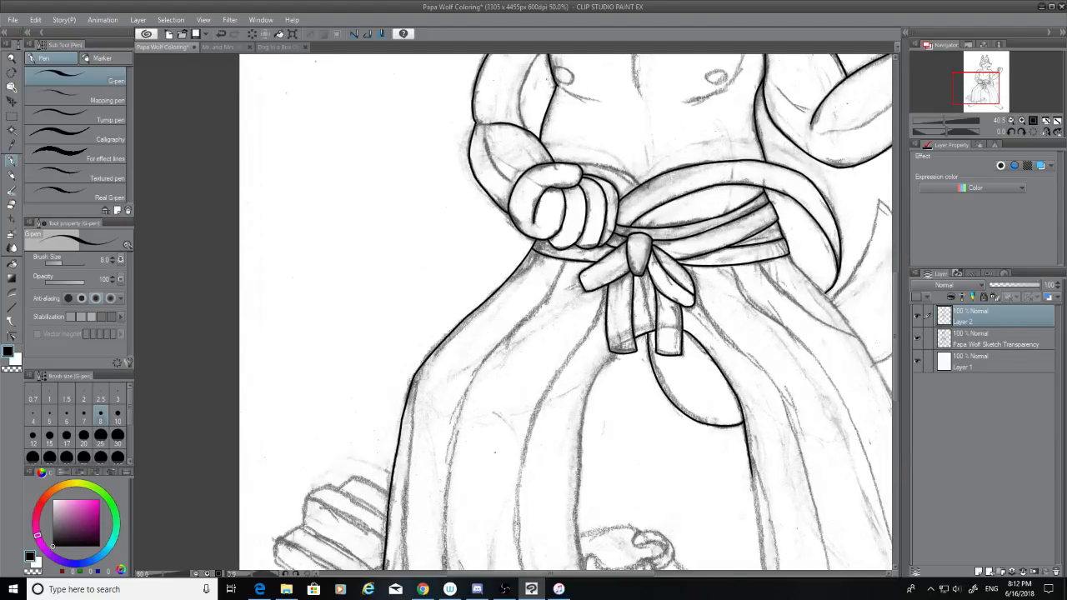
pyautogui.moveTo(640, 575); pyautogui.dragTo(631, 572)
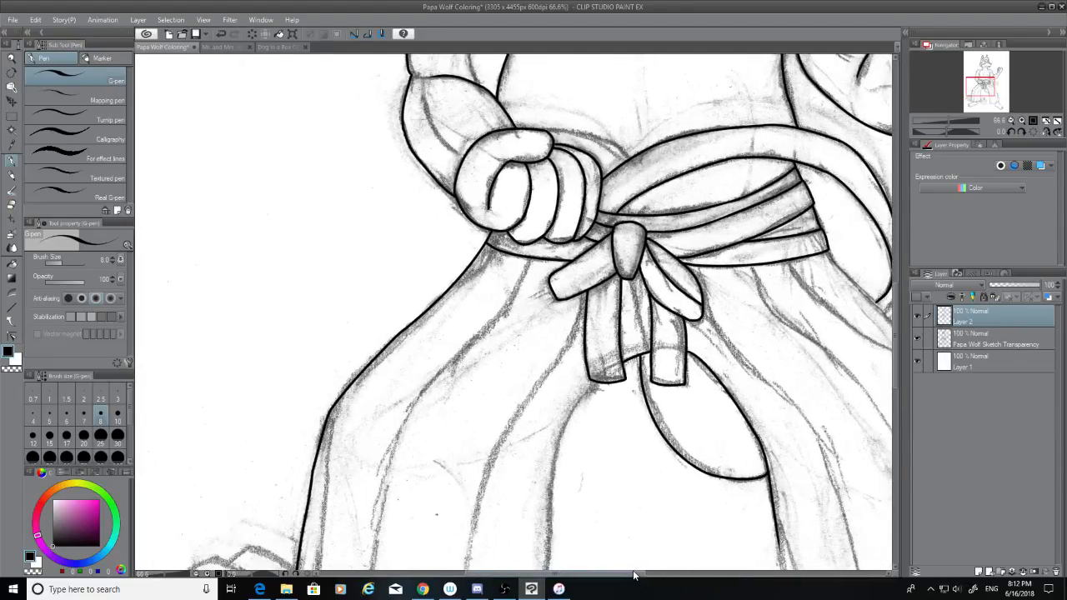
pyautogui.moveTo(892, 344); pyautogui.dragTo(892, 397)
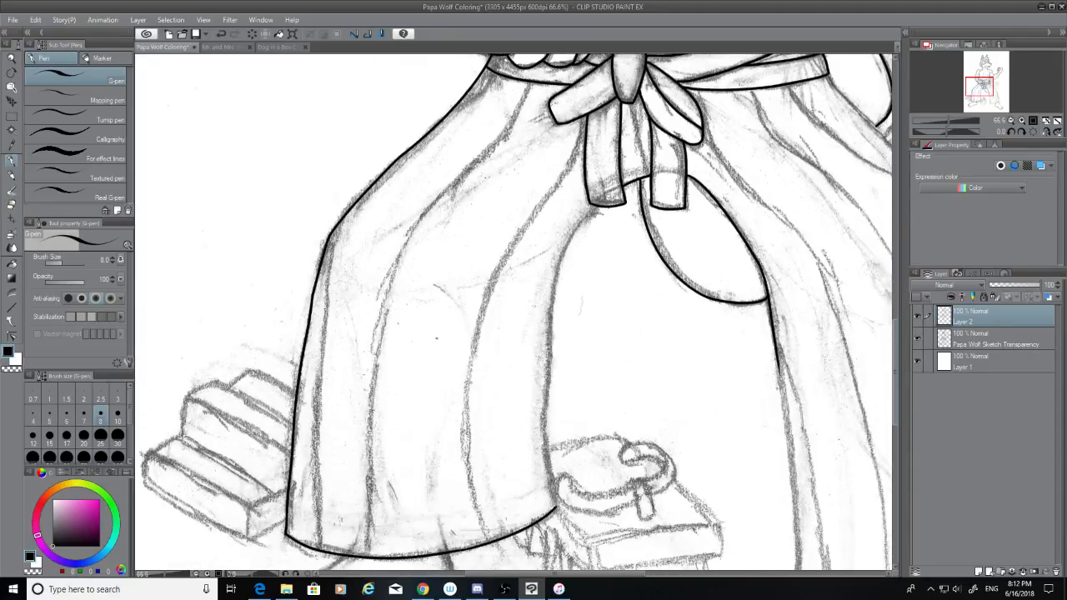
pyautogui.scroll(2, 628, 391)
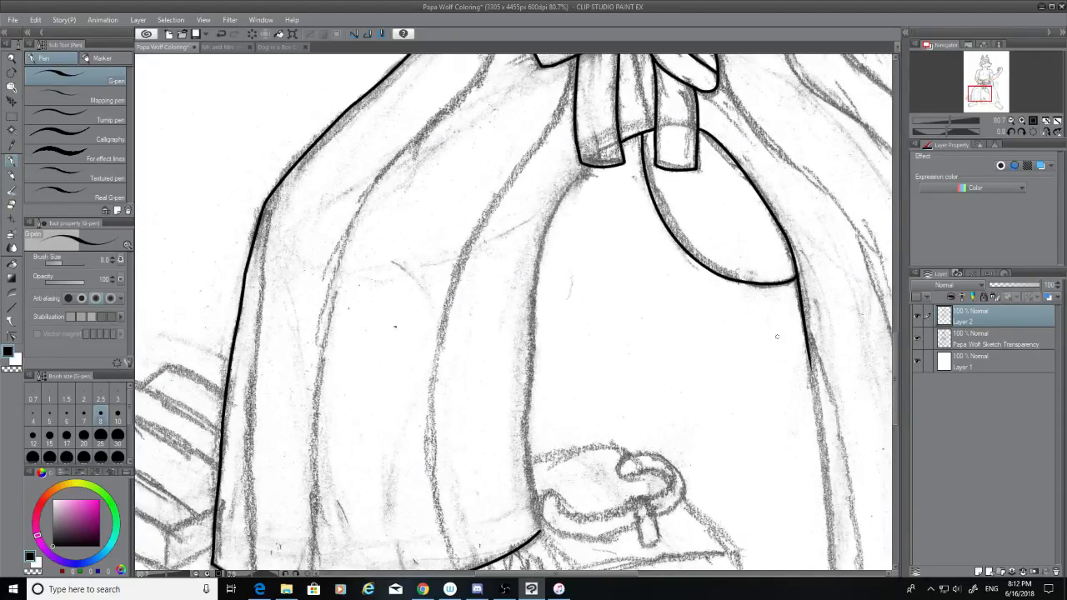
pyautogui.scroll(3, 649, 230)
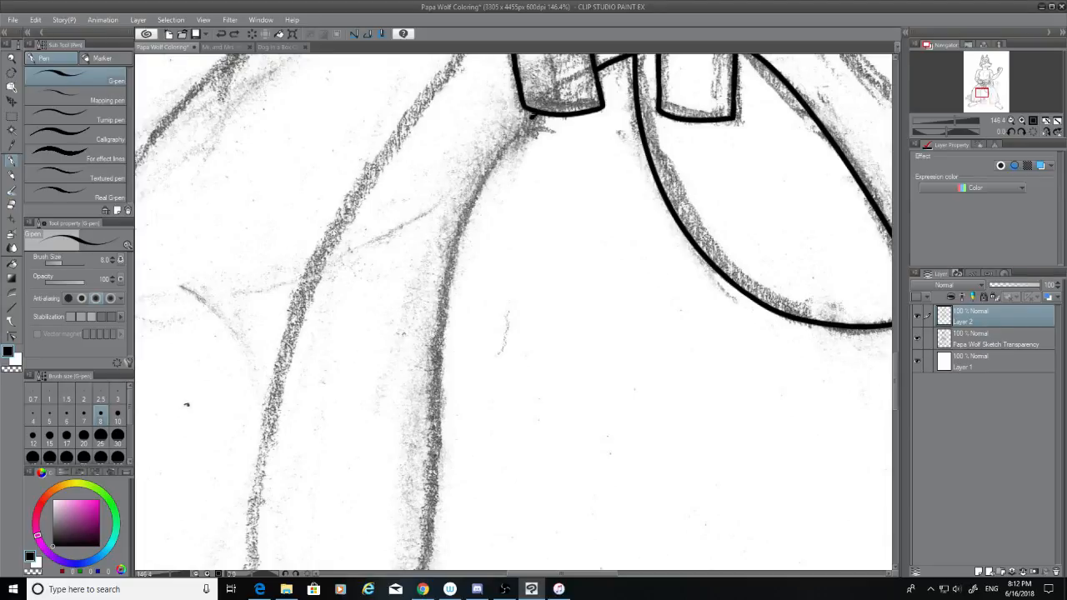
pyautogui.moveTo(538, 120)
pyautogui.mouseDown()
pyautogui.moveTo(468, 236)
pyautogui.moveTo(423, 365)
pyautogui.mouseUp()
pyautogui.hotkey('ctrl', 'z')
pyautogui.moveTo(538, 112); pyautogui.dragTo(450, 366)
pyautogui.hotkey('ctrl', 'z')
pyautogui.moveTo(538, 112); pyautogui.dragTo(463, 380)
pyautogui.hotkey('ctrl', 'z')
pyautogui.moveTo(539, 110); pyautogui.dragTo(445, 379)
pyautogui.hotkey('ctrl', 'z')
pyautogui.moveTo(542, 111)
pyautogui.mouseDown()
pyautogui.moveTo(496, 165)
pyautogui.moveTo(433, 341)
pyautogui.mouseUp()
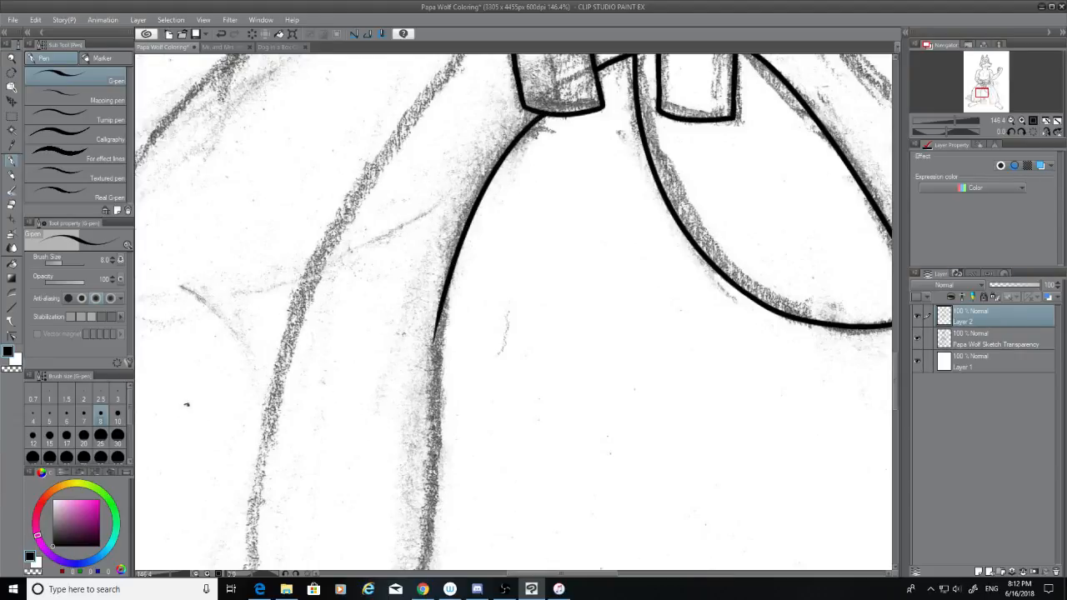
# Step: Trim the tapered lower end of the left leg's inner line with the Hard eraser and return to the G-pen
pyautogui.click(12, 205)
pyautogui.moveTo(448, 296); pyautogui.dragTo(435, 333)
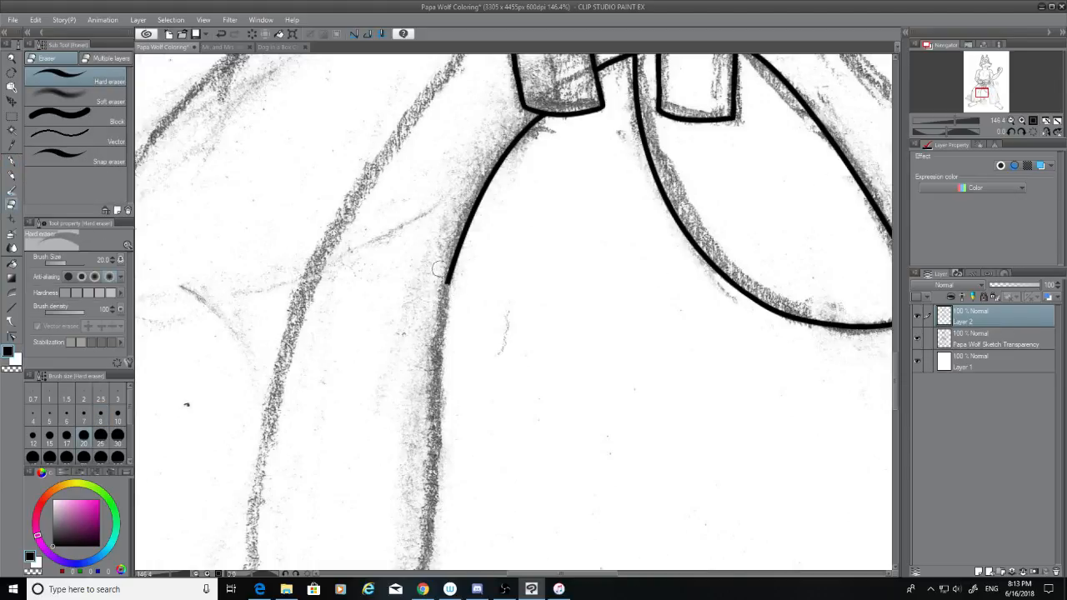
pyautogui.click(12, 161)
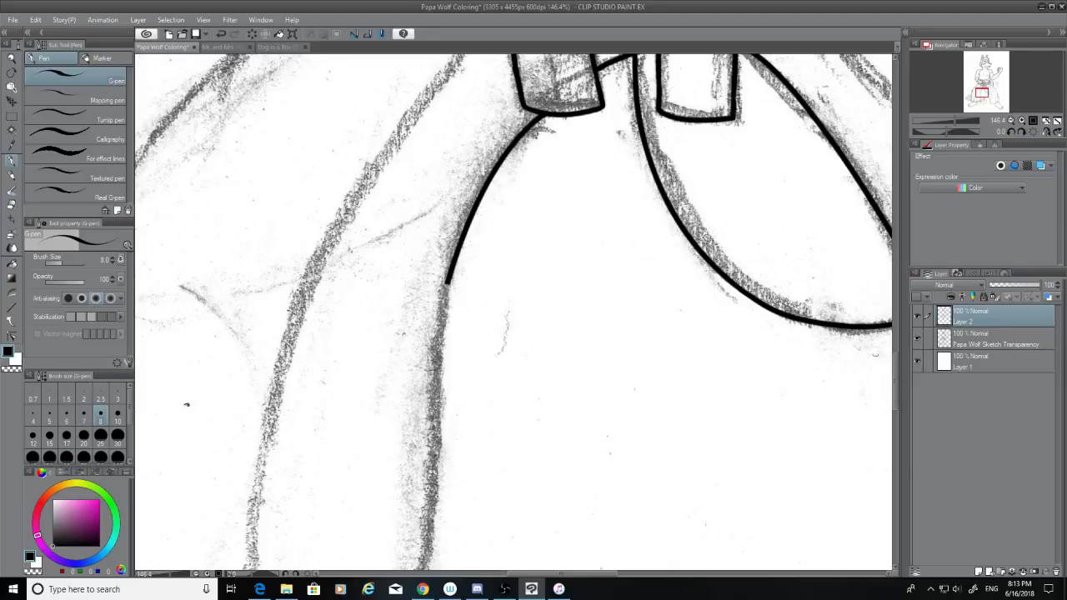
pyautogui.moveTo(895, 362); pyautogui.dragTo(895, 383)
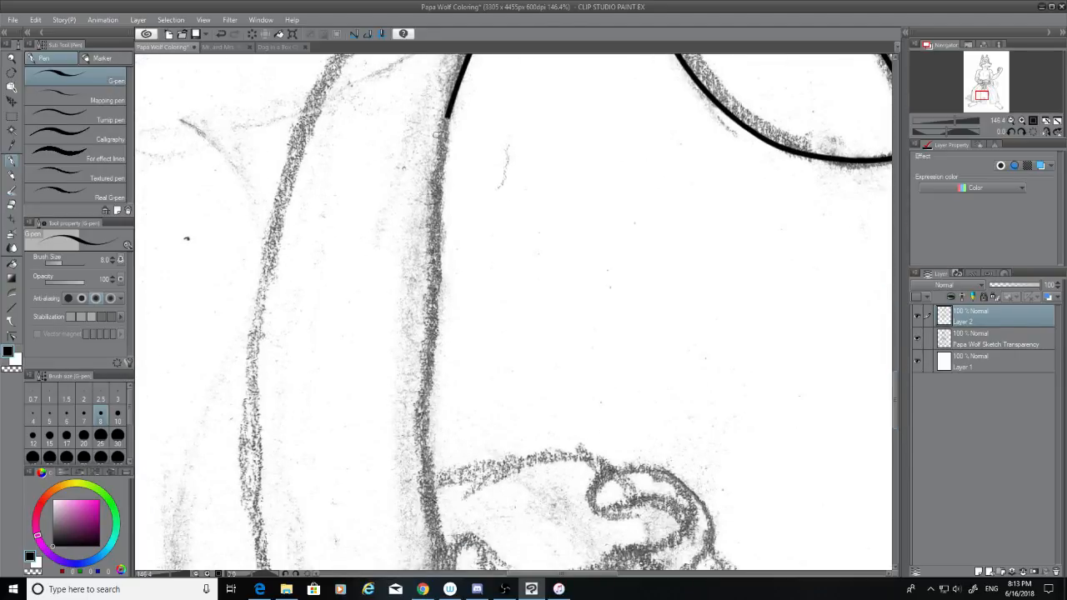
pyautogui.hotkey('ctrl', 'z')
pyautogui.moveTo(450, 114); pyautogui.dragTo(436, 420)
pyautogui.hotkey('ctrl', 'z')
pyautogui.moveTo(450, 114); pyautogui.dragTo(435, 421)
pyautogui.hotkey('ctrl', 'z')
pyautogui.moveTo(446, 118); pyautogui.dragTo(426, 417)
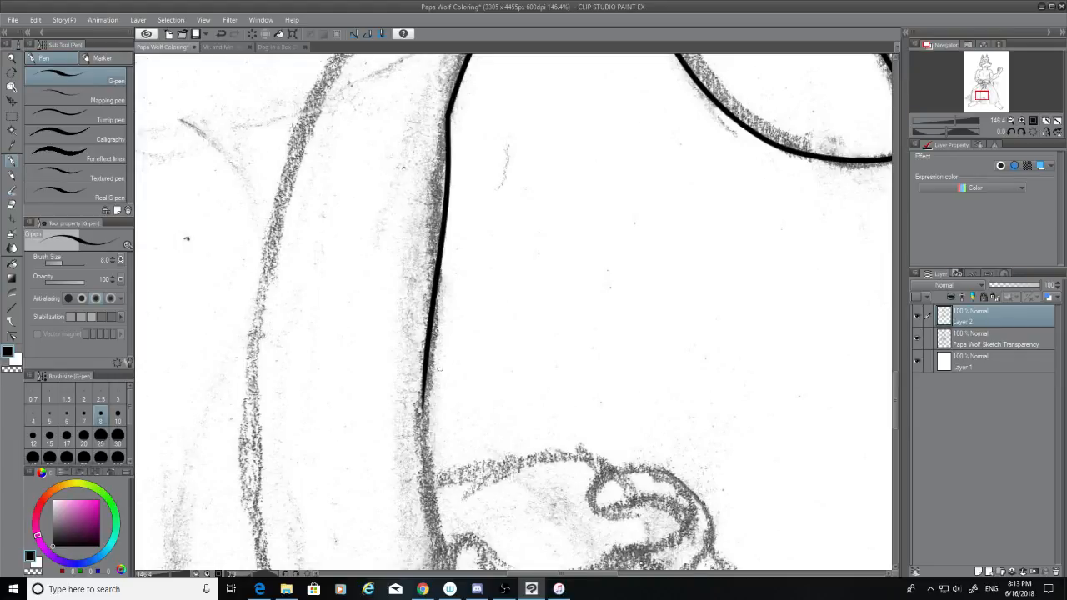
pyautogui.hotkey('ctrl', 'z')
pyautogui.moveTo(450, 114); pyautogui.dragTo(457, 510)
pyautogui.hotkey('ctrl', 'z')
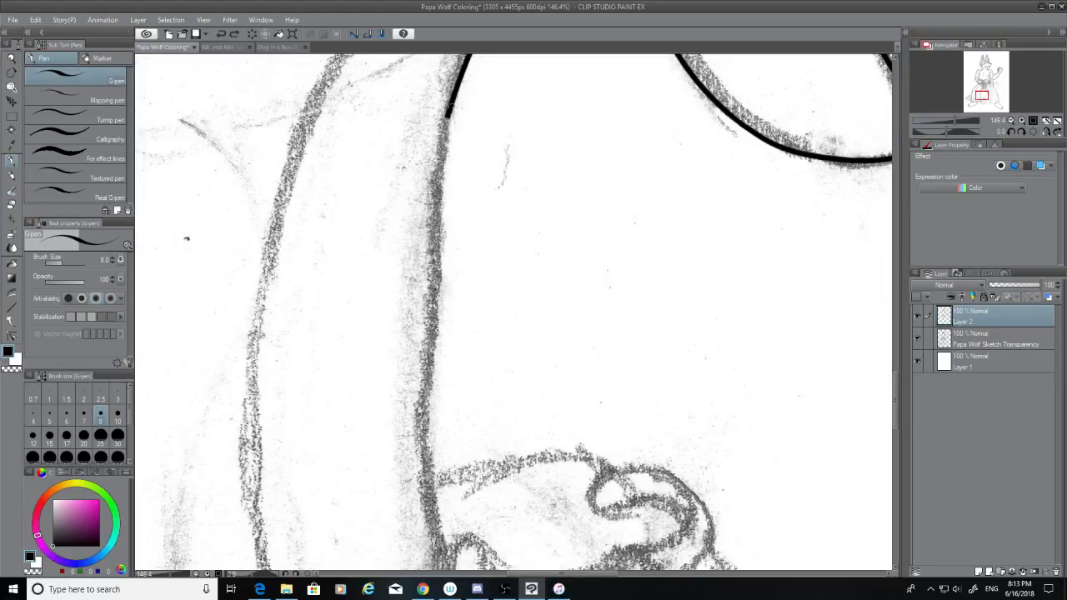
pyautogui.moveTo(450, 103); pyautogui.dragTo(444, 495)
pyautogui.hotkey('ctrl', 'z')
pyautogui.moveTo(449, 118); pyautogui.dragTo(429, 504)
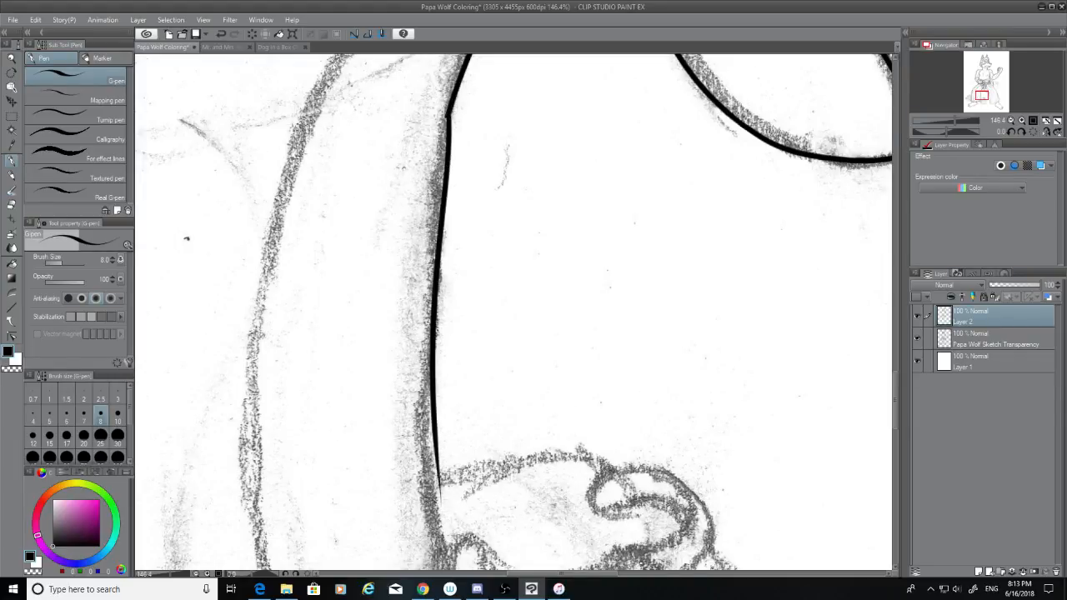
pyautogui.hotkey('ctrl', 'z')
pyautogui.moveTo(451, 110); pyautogui.dragTo(406, 448)
pyautogui.hotkey('ctrl', 'z')
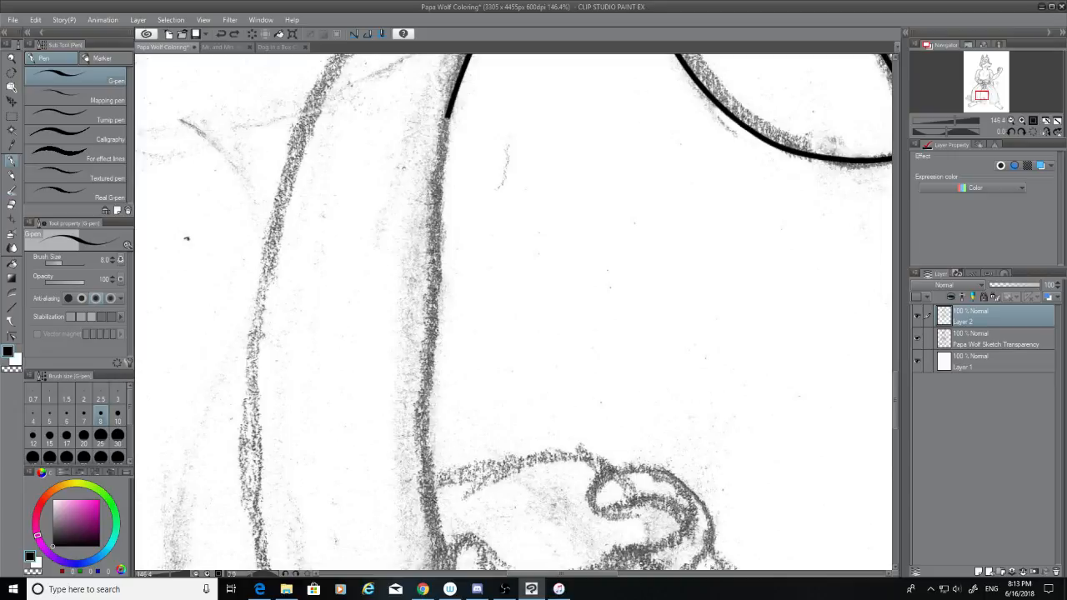
# Step: Continue the left leg's inner line from its trimmed end down the sketch past the sandal's top, redoing the G-pen stroke until it fits
pyautogui.moveTo(896, 377)
pyautogui.mouseDown()
pyautogui.moveTo(898, 404)
pyautogui.moveTo(899, 373)
pyautogui.mouseUp()
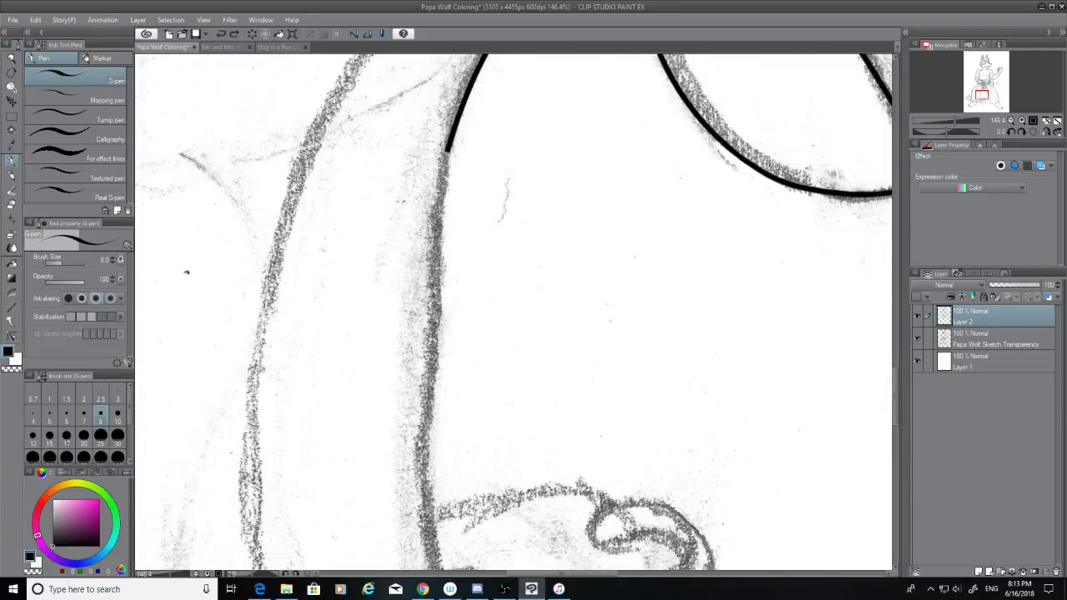
pyautogui.moveTo(448, 148)
pyautogui.mouseDown()
pyautogui.moveTo(436, 325)
pyautogui.moveTo(454, 570)
pyautogui.mouseUp()
pyautogui.hotkey('ctrl', 'z')
pyautogui.moveTo(448, 148); pyautogui.dragTo(455, 567)
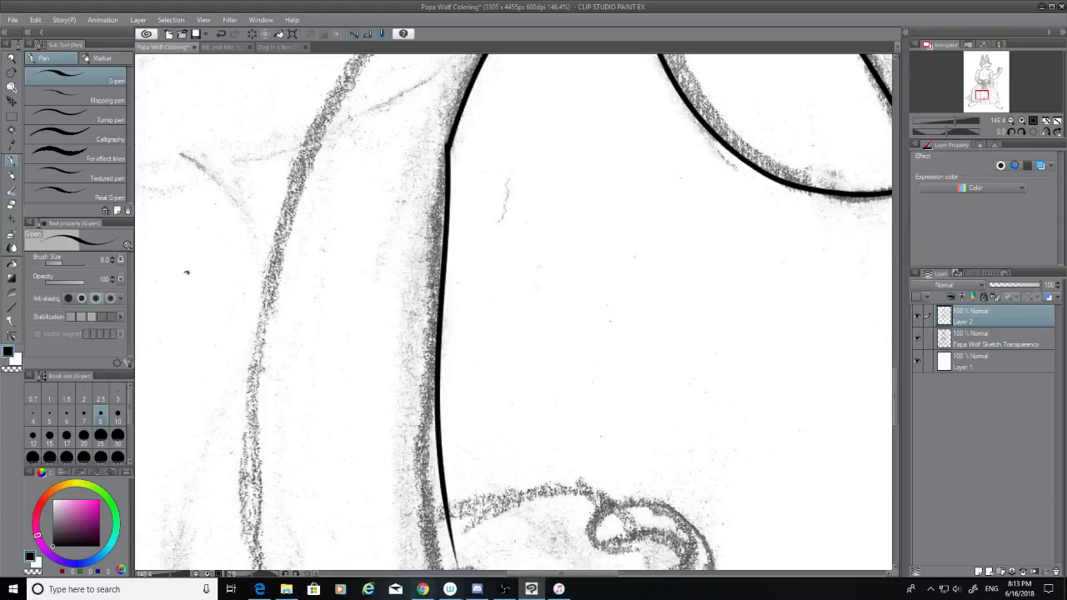
pyautogui.hotkey('ctrl', 'z')
pyautogui.moveTo(447, 149); pyautogui.dragTo(429, 566)
pyautogui.hotkey('ctrl', 'z')
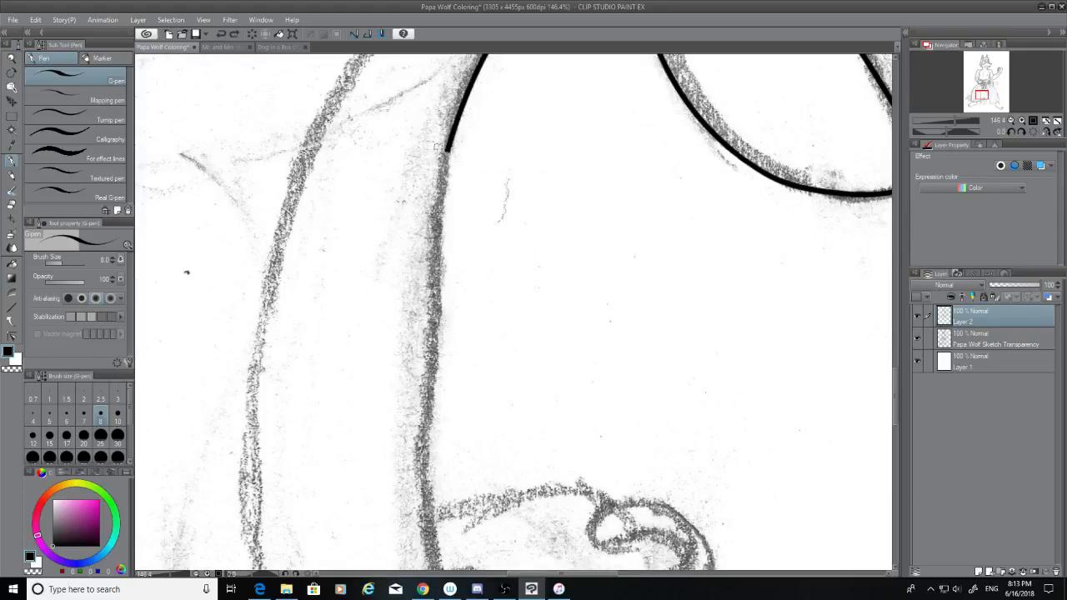
pyautogui.moveTo(447, 149)
pyautogui.mouseDown()
pyautogui.moveTo(446, 185)
pyautogui.moveTo(425, 497)
pyautogui.mouseUp()
pyautogui.hotkey('ctrl', 'z')
pyautogui.moveTo(447, 149); pyautogui.dragTo(433, 504)
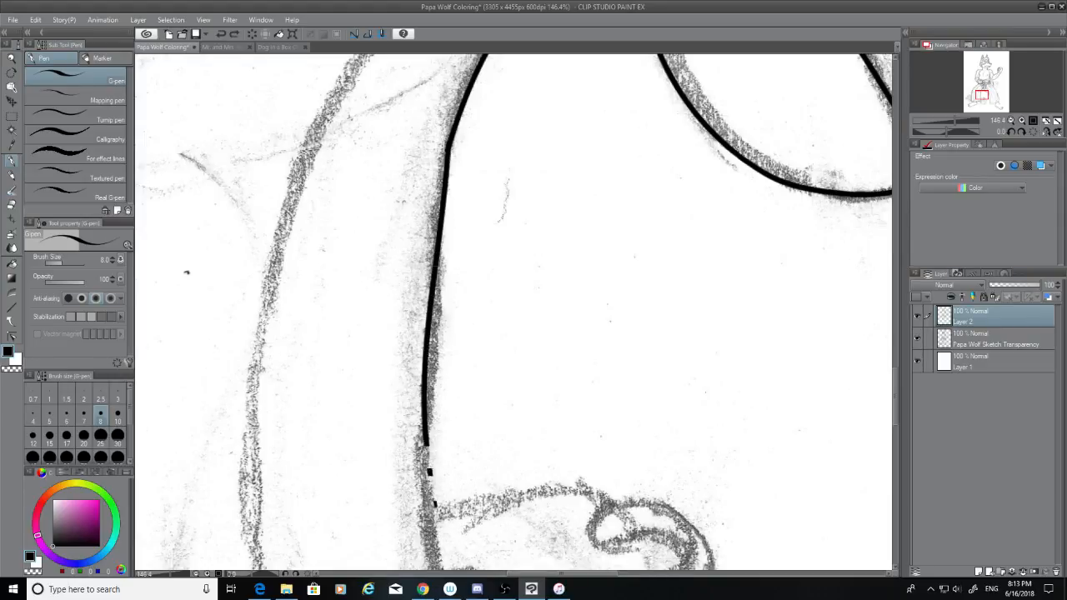
pyautogui.hotkey('ctrl', 'z')
pyautogui.moveTo(448, 148); pyautogui.dragTo(420, 570)
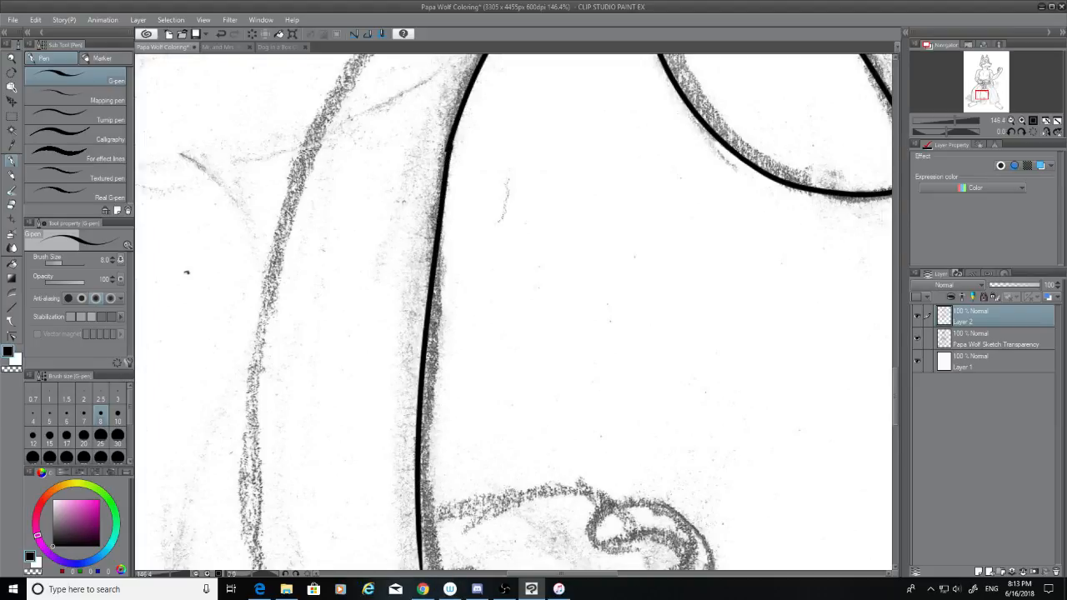
pyautogui.hotkey('ctrl', 'z')
pyautogui.moveTo(447, 148); pyautogui.dragTo(429, 570)
pyautogui.hotkey('ctrl', 'z')
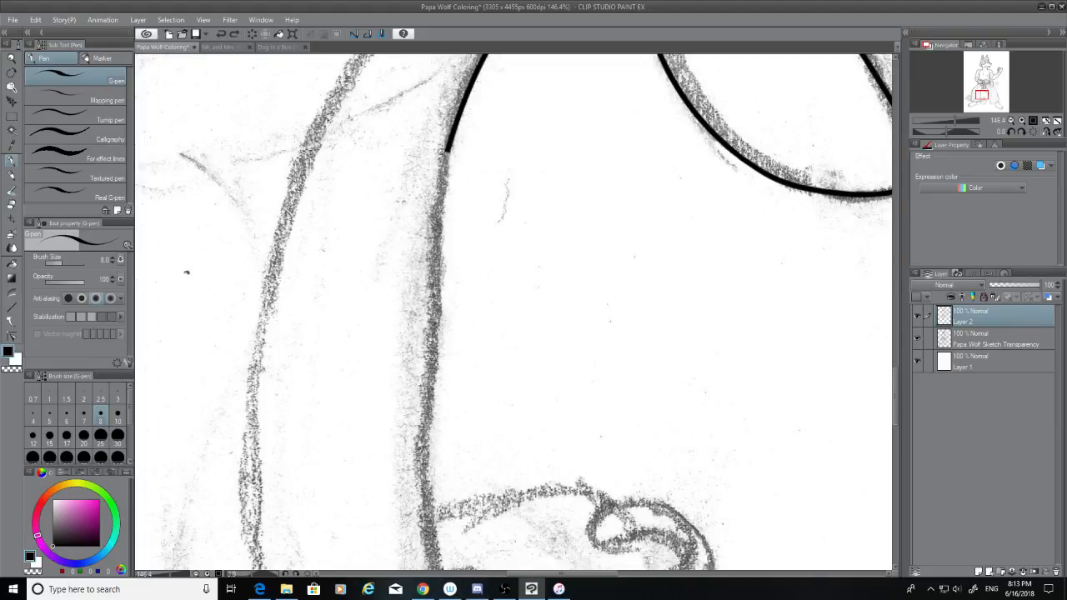
pyautogui.moveTo(448, 149); pyautogui.dragTo(435, 570)
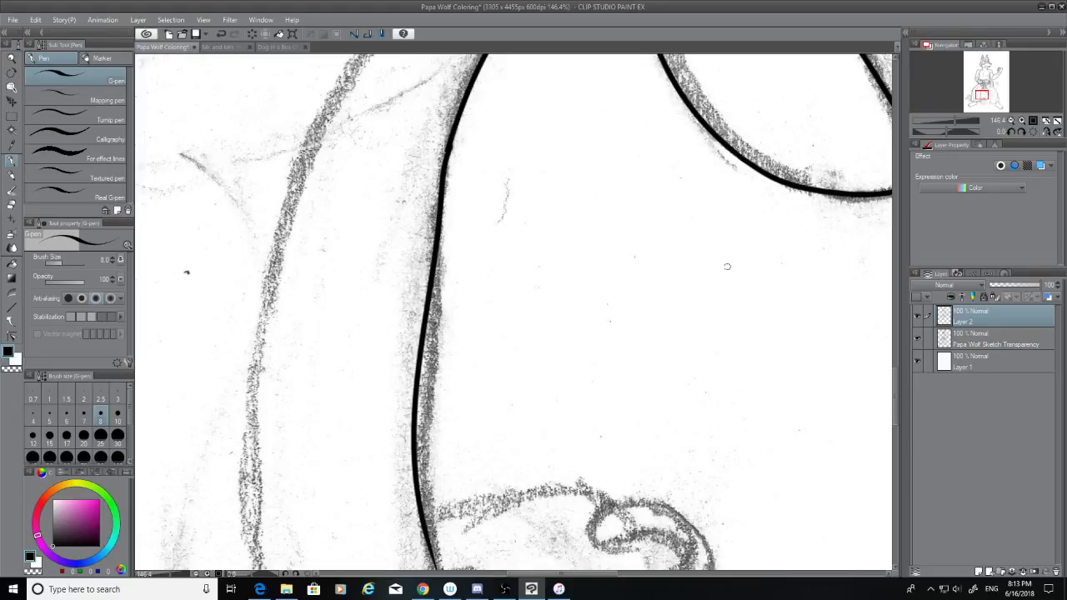
# Step: Redraw the middle stretch of the left leg's inner line from its trimmed end, repeating the G-pen stroke until it follows the sketch
pyautogui.hotkey('ctrl', 'z')
pyautogui.moveTo(447, 148); pyautogui.dragTo(431, 570)
pyautogui.hotkey('ctrl', 'z')
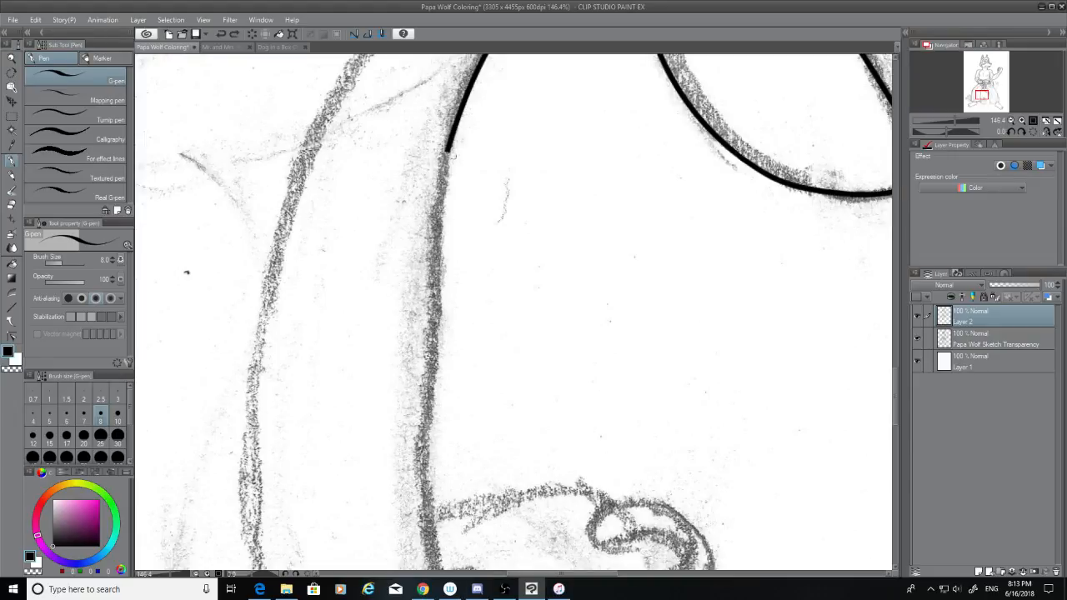
pyautogui.moveTo(447, 148)
pyautogui.mouseDown()
pyautogui.moveTo(421, 408)
pyautogui.moveTo(432, 570)
pyautogui.mouseUp()
pyautogui.hotkey('ctrl', 'z')
pyautogui.moveTo(447, 149); pyautogui.dragTo(420, 540)
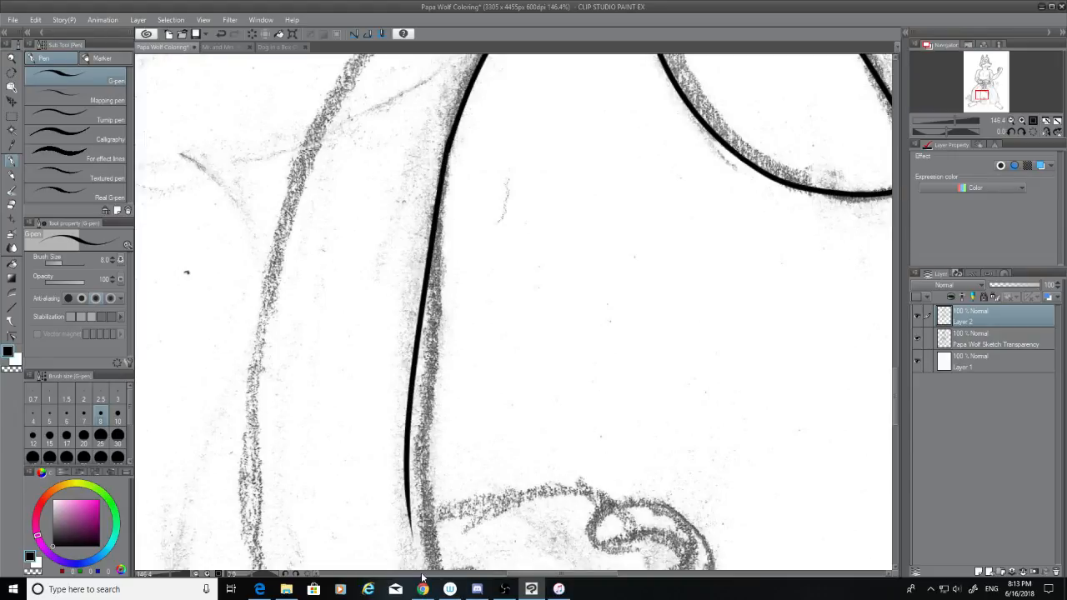
pyautogui.hotkey('ctrl', 'z')
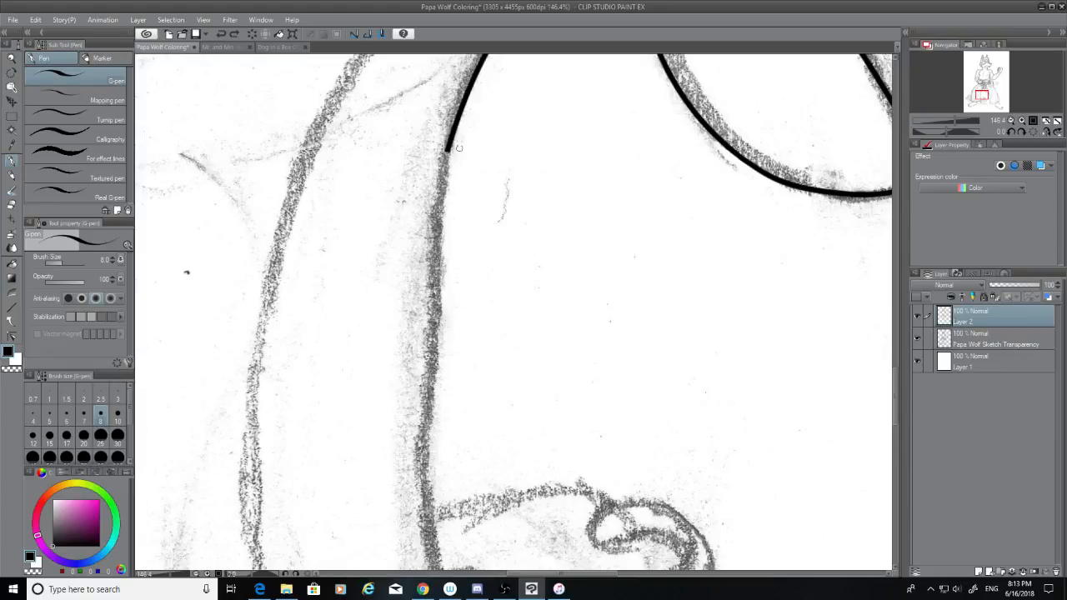
pyautogui.moveTo(447, 148); pyautogui.dragTo(432, 570)
pyautogui.hotkey('ctrl', 'z')
pyautogui.moveTo(447, 150); pyautogui.dragTo(432, 570)
# Step: Extend the left leg's inner line down to the hem corner, redoing the G-pen stroke until they join, and switch to the Hard eraser
pyautogui.moveTo(897, 418); pyautogui.dragTo(895, 442)
pyautogui.moveTo(432, 328); pyautogui.dragTo(448, 432)
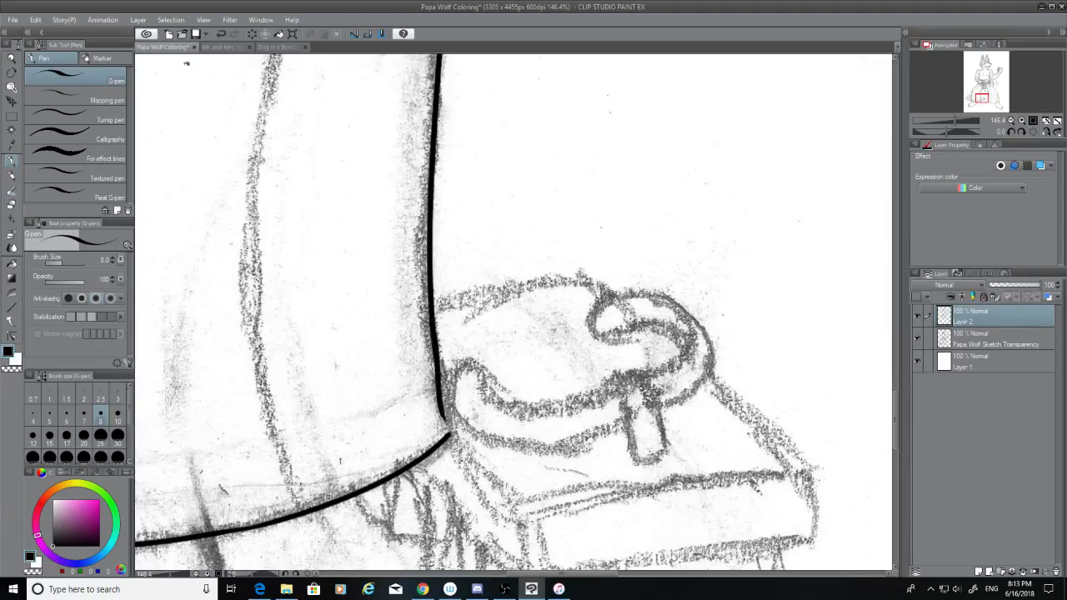
pyautogui.hotkey('ctrl', 'z')
pyautogui.moveTo(432, 330); pyautogui.dragTo(448, 432)
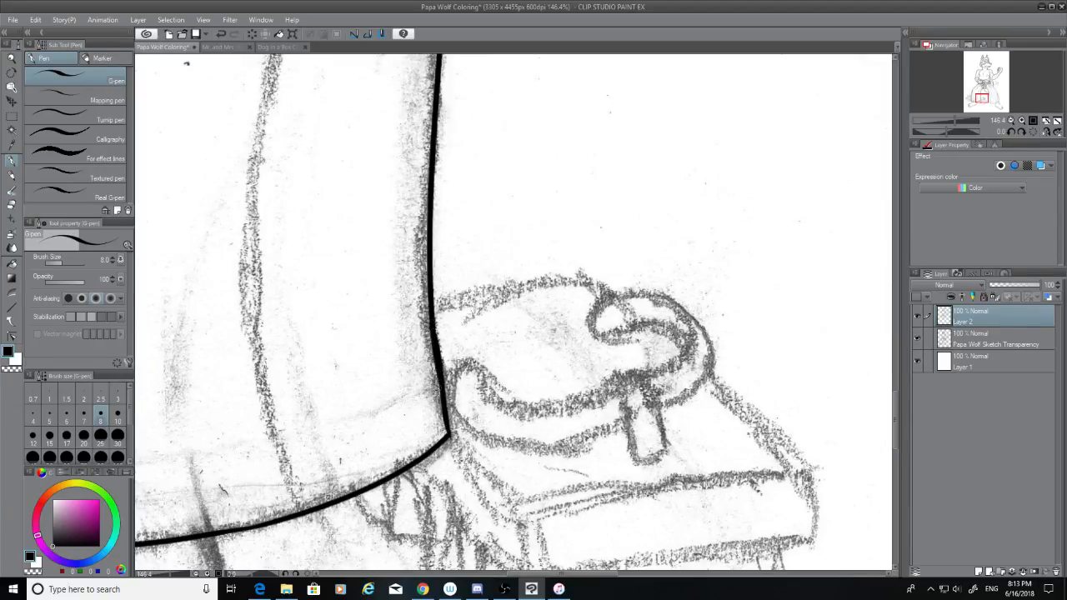
pyautogui.hotkey('ctrl', 'z')
pyautogui.scroll(2, 498, 491)
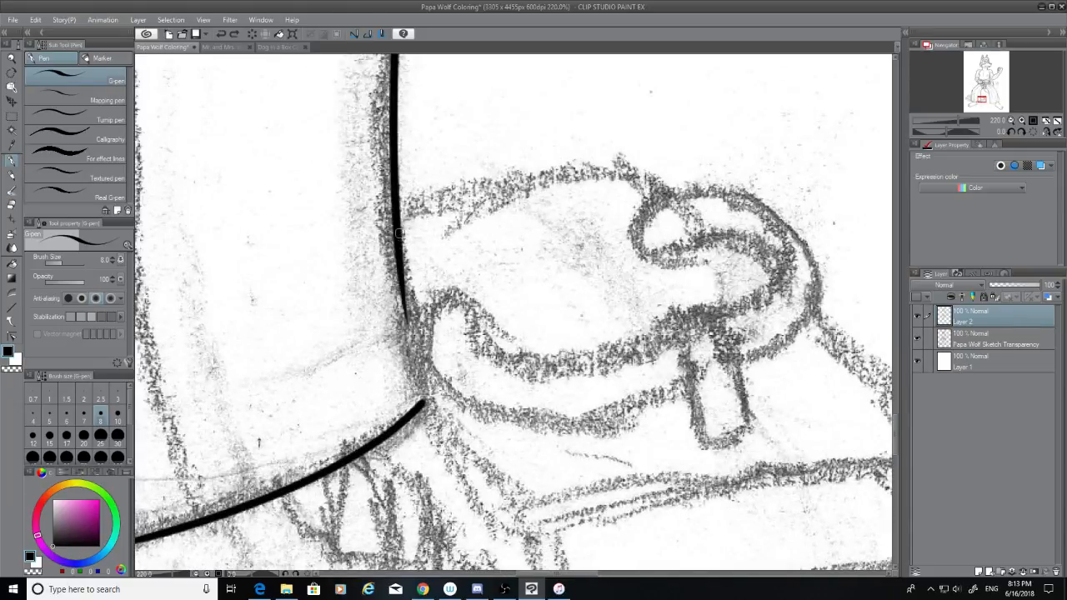
pyautogui.moveTo(398, 242)
pyautogui.mouseDown()
pyautogui.moveTo(447, 448)
pyautogui.moveTo(430, 413)
pyautogui.moveTo(441, 435)
pyautogui.moveTo(448, 408)
pyautogui.mouseUp()
pyautogui.click(11, 204)
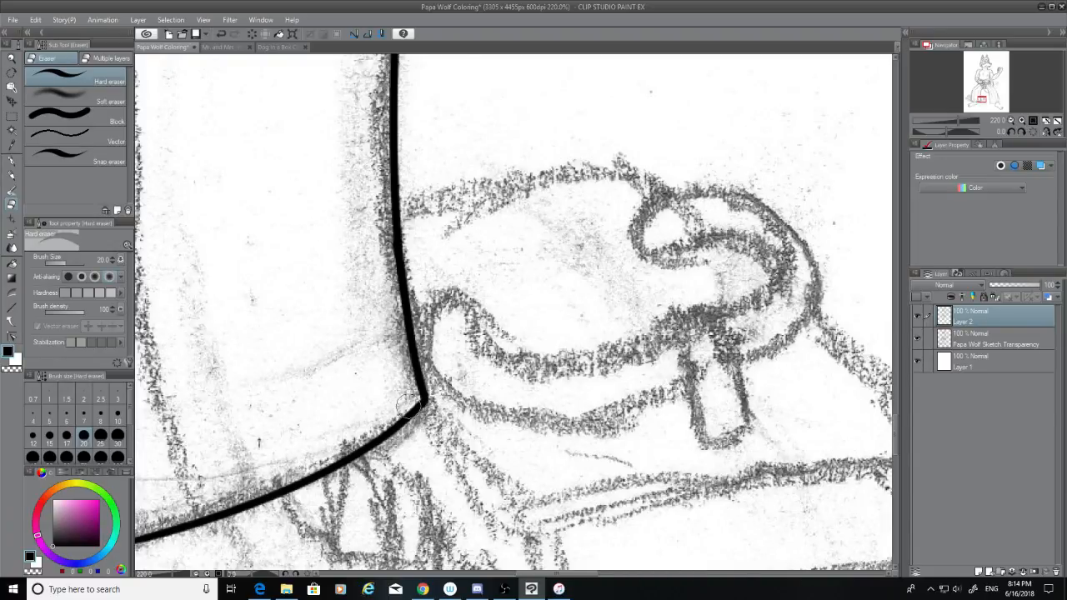
# Step: Ink the tail's inner edge with the G-pen from its first pointed tip down to the right trouser leg's outer contour
pyautogui.scroll(-10, 408, 406)
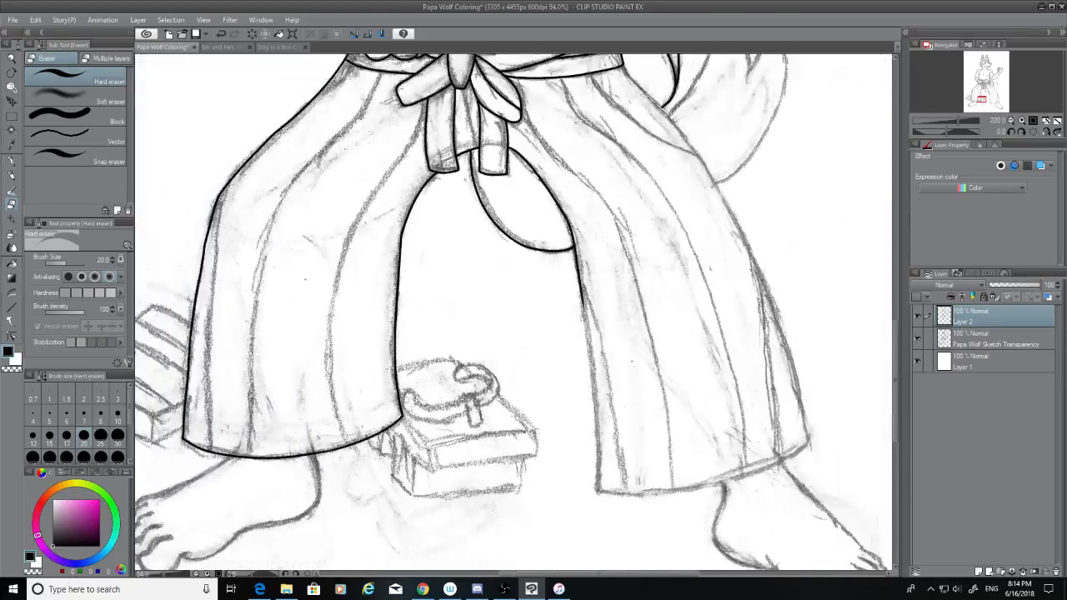
pyautogui.scroll(1, 700, 350)
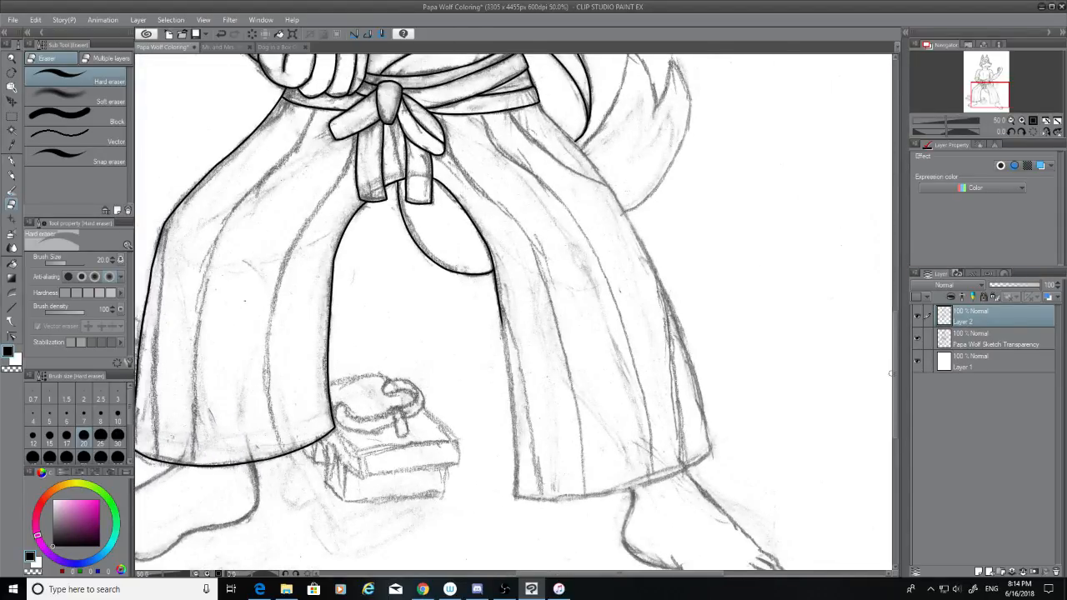
pyautogui.moveTo(896, 378); pyautogui.dragTo(893, 324)
pyautogui.scroll(3, 817, 324)
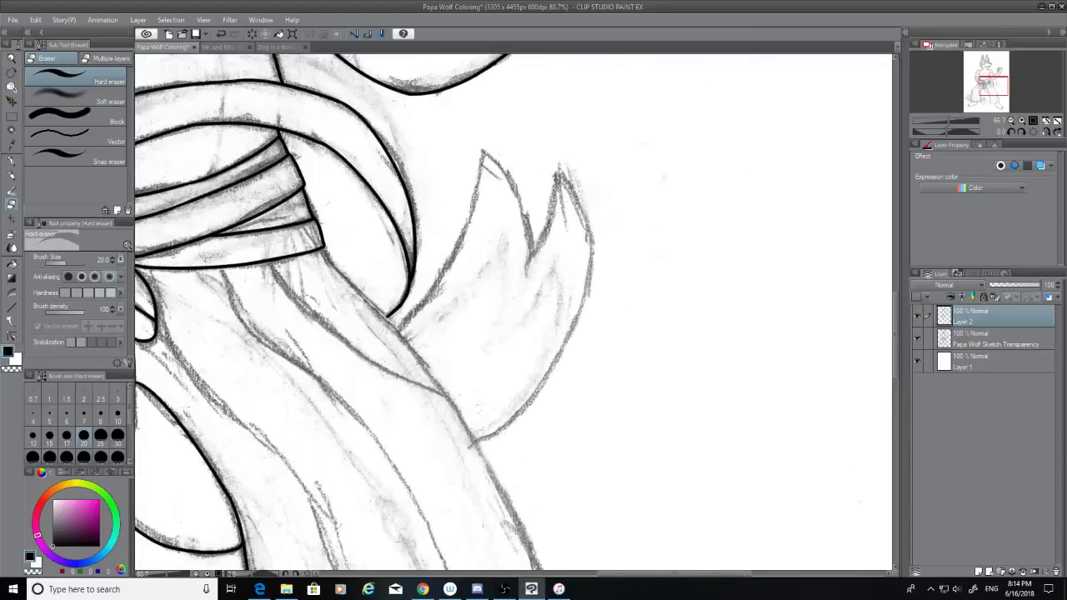
pyautogui.scroll(3, 481, 214)
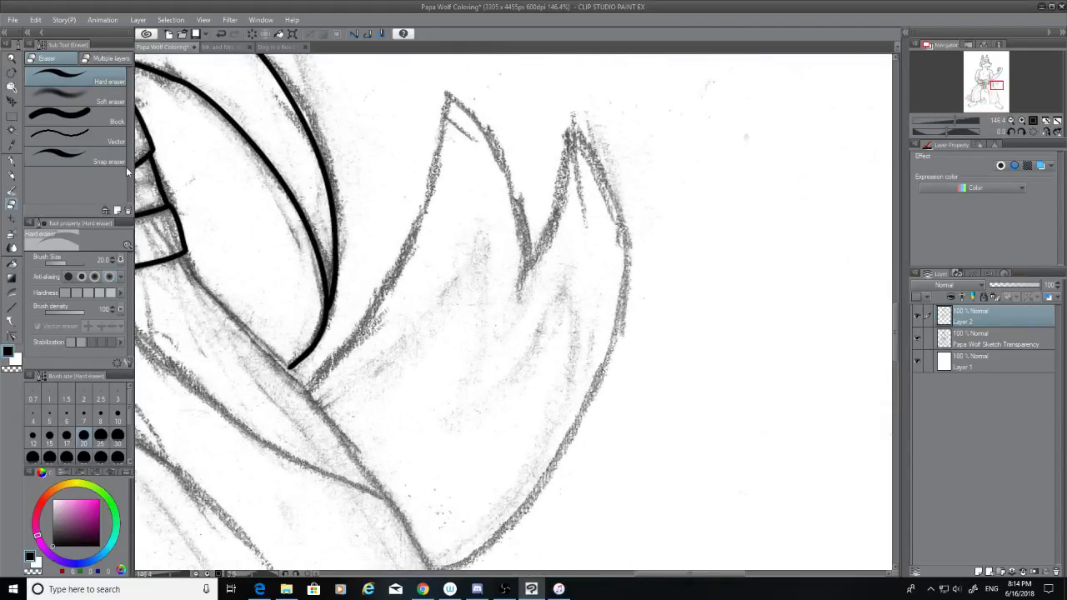
pyautogui.click(12, 160)
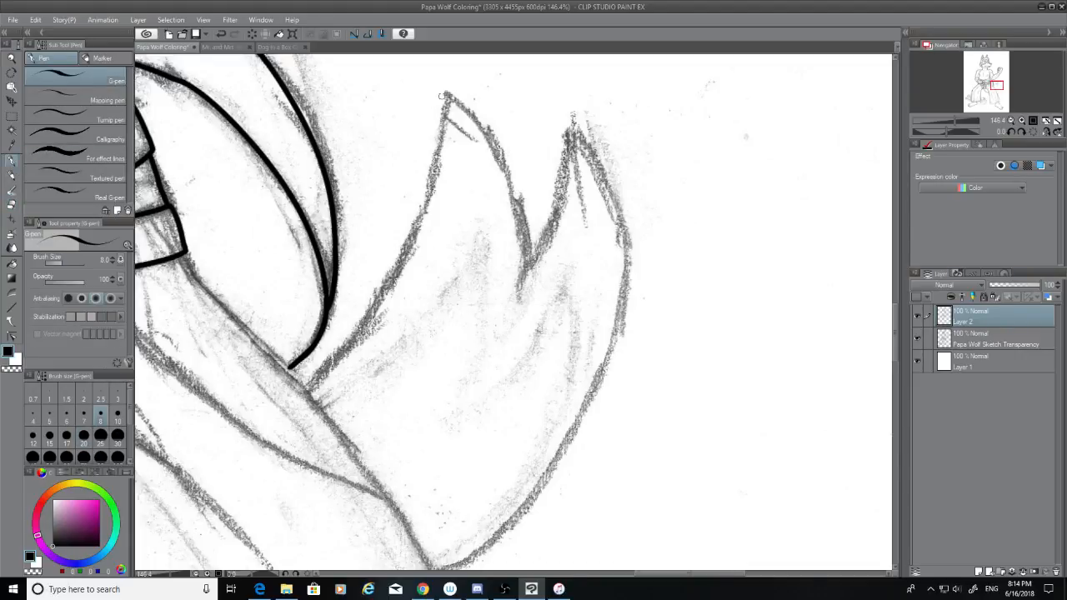
pyautogui.moveTo(441, 96); pyautogui.dragTo(332, 364)
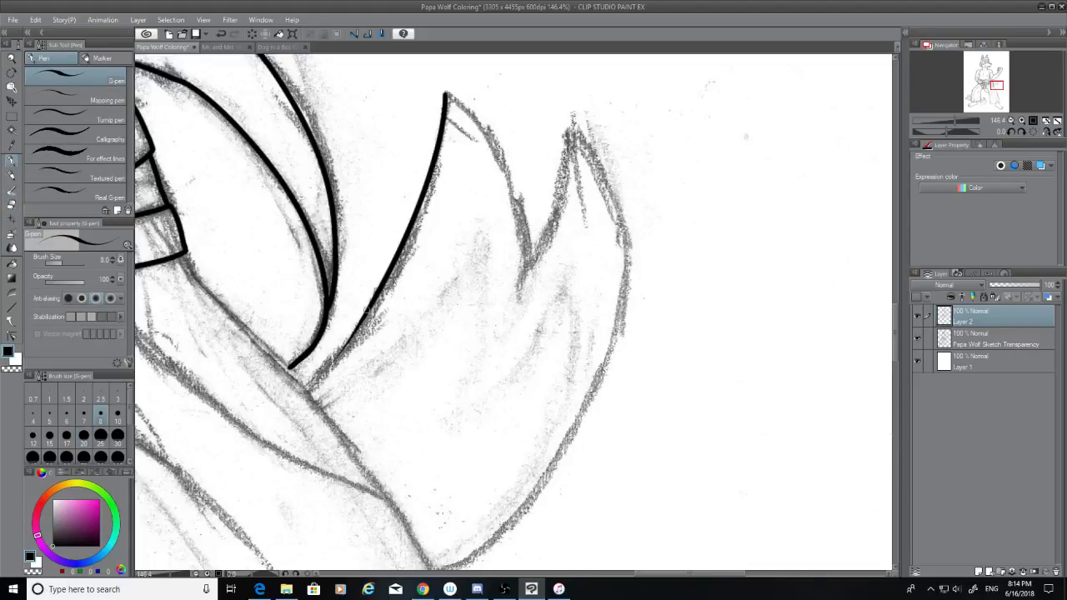
pyautogui.moveTo(366, 310); pyautogui.dragTo(312, 378)
pyautogui.hotkey('ctrl', 'z')
pyautogui.moveTo(373, 303); pyautogui.dragTo(308, 387)
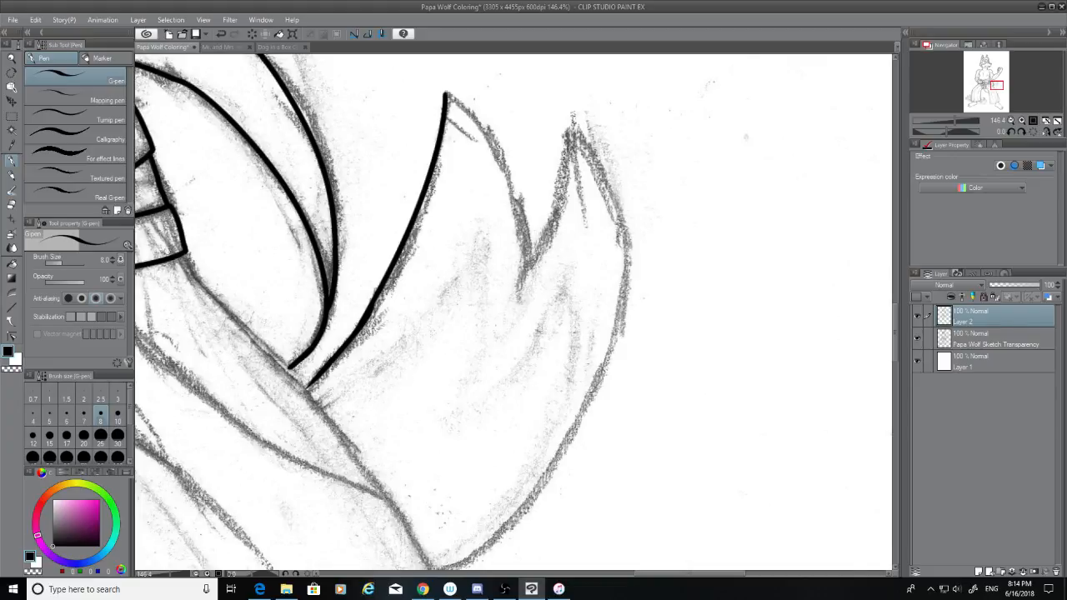
# Step: Ink the right trouser leg's outer edge from the sash corner down behind the tail, and touch up its join with the curve above
pyautogui.moveTo(184, 252); pyautogui.dragTo(421, 530)
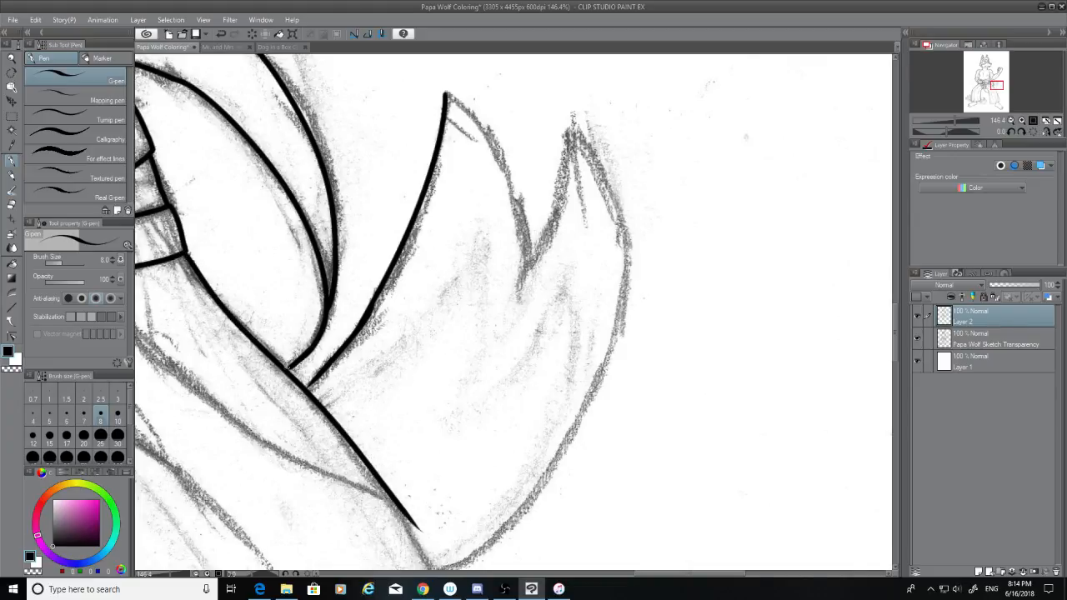
pyautogui.hotkey('ctrl', 'z')
pyautogui.moveTo(299, 360); pyautogui.dragTo(287, 369)
# Step: Ink the outer side of the tail's first tip down to the notch, redoing the curved stroke until it fits the sketch
pyautogui.moveTo(441, 92)
pyautogui.mouseDown()
pyautogui.moveTo(531, 248)
pyautogui.moveTo(530, 336)
pyautogui.mouseUp()
pyautogui.hotkey('ctrl', 'z')
pyautogui.moveTo(444, 92)
pyautogui.mouseDown()
pyautogui.moveTo(508, 282)
pyautogui.moveTo(510, 330)
pyautogui.mouseUp()
pyautogui.hotkey('ctrl', 'z')
pyautogui.moveTo(447, 92)
pyautogui.mouseDown()
pyautogui.moveTo(475, 116)
pyautogui.moveTo(510, 276)
pyautogui.mouseUp()
pyautogui.hotkey('ctrl', 'z')
pyautogui.moveTo(447, 94); pyautogui.dragTo(515, 290)
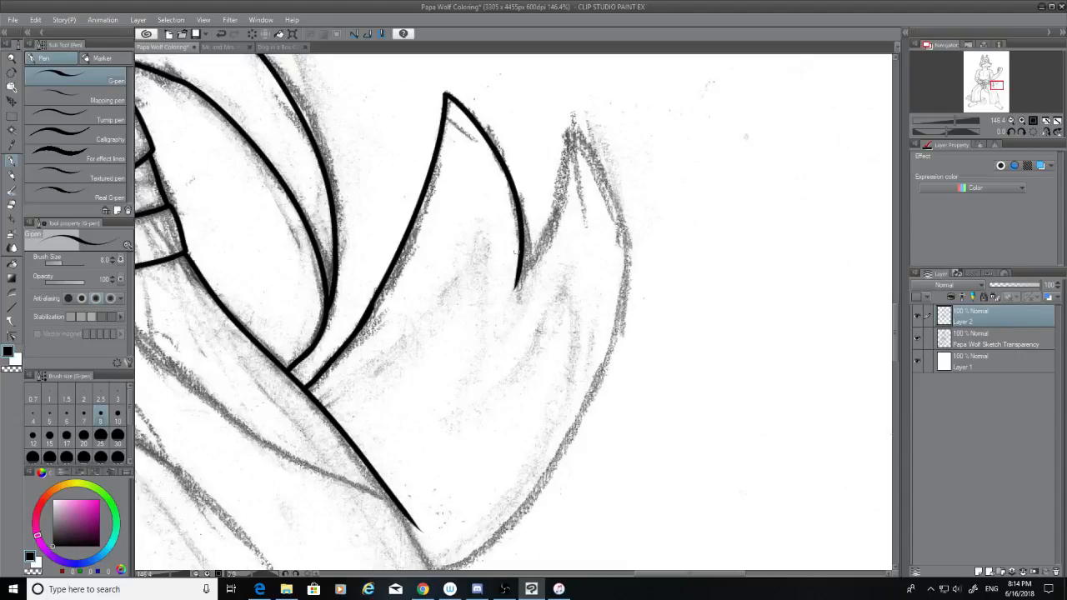
# Step: Ink the inner side of the tail's second tip down into the notch, redoing the stroke until both lines meet
pyautogui.moveTo(572, 132); pyautogui.dragTo(514, 275)
pyautogui.hotkey('ctrl', 'z')
pyautogui.moveTo(572, 133)
pyautogui.mouseDown()
pyautogui.moveTo(513, 273)
pyautogui.moveTo(574, 134)
pyautogui.mouseUp()
pyautogui.hotkey('ctrl', 'z')
pyautogui.hotkey('ctrl', 'z')
pyautogui.moveTo(517, 278)
pyautogui.mouseDown()
pyautogui.moveTo(572, 133)
pyautogui.moveTo(517, 280)
pyautogui.mouseUp()
pyautogui.hotkey('ctrl', 'z')
pyautogui.hotkey('ctrl', 'z')
pyautogui.moveTo(570, 129); pyautogui.dragTo(516, 291)
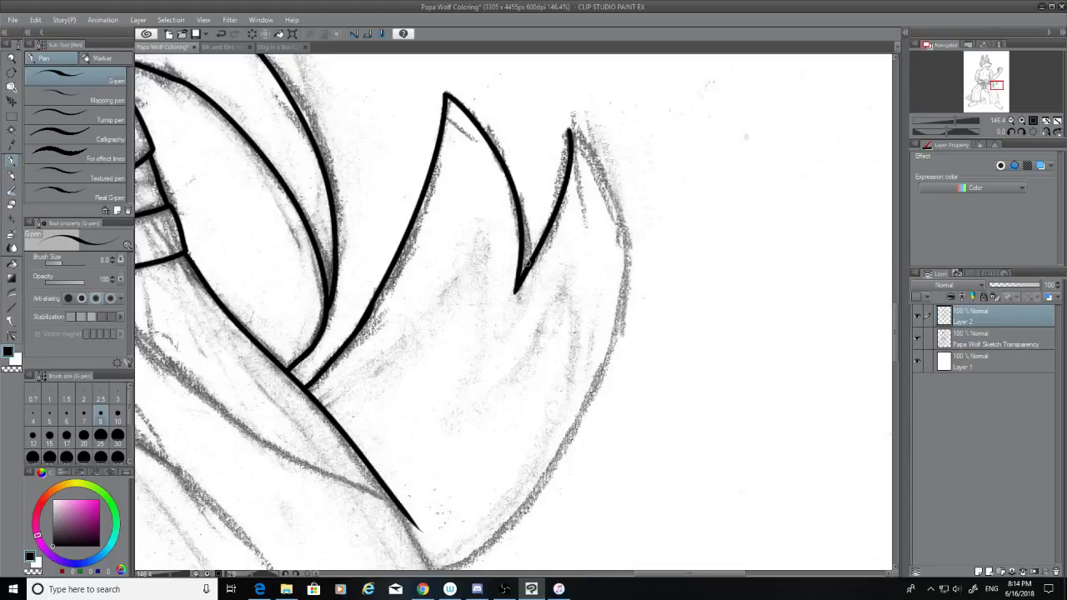
# Step: Ink the tail's long outer curve from the second tip downward, redoing the G-pen stroke until its upper part follows the sketch
pyautogui.moveTo(572, 131)
pyautogui.mouseDown()
pyautogui.moveTo(609, 205)
pyautogui.moveTo(614, 423)
pyautogui.mouseUp()
pyautogui.hotkey('ctrl', 'z')
pyautogui.moveTo(571, 130)
pyautogui.mouseDown()
pyautogui.moveTo(642, 240)
pyautogui.moveTo(616, 448)
pyautogui.mouseUp()
pyautogui.hotkey('ctrl', 'z')
pyautogui.moveTo(572, 130); pyautogui.dragTo(625, 367)
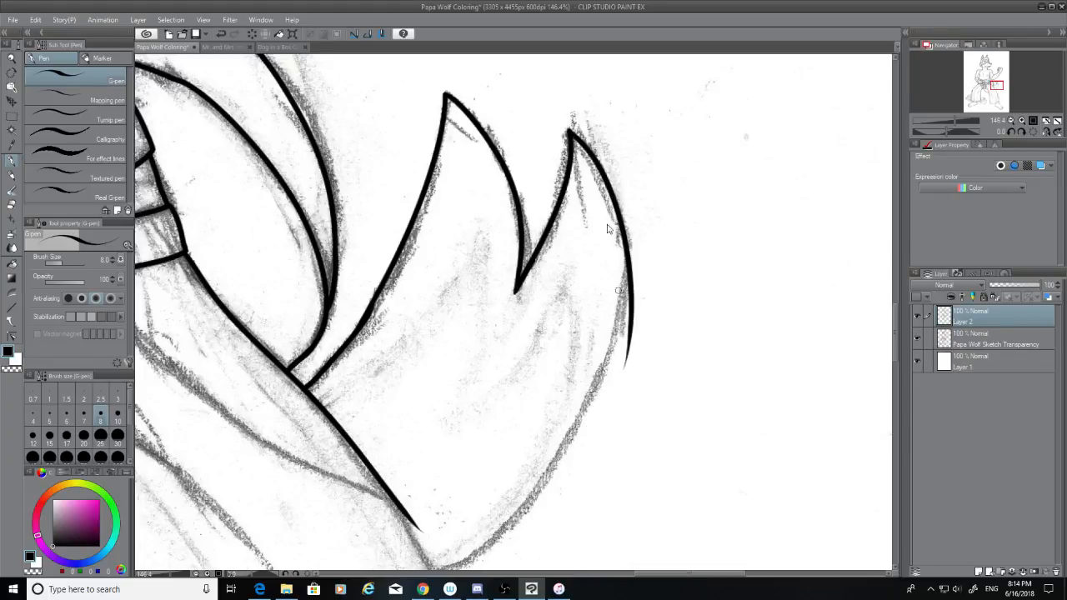
pyautogui.hotkey('ctrl', 'z')
pyautogui.moveTo(570, 131)
pyautogui.mouseDown()
pyautogui.moveTo(601, 160)
pyautogui.moveTo(623, 443)
pyautogui.mouseUp()
pyautogui.hotkey('ctrl', 'z')
pyautogui.hotkey('ctrl', 'z')
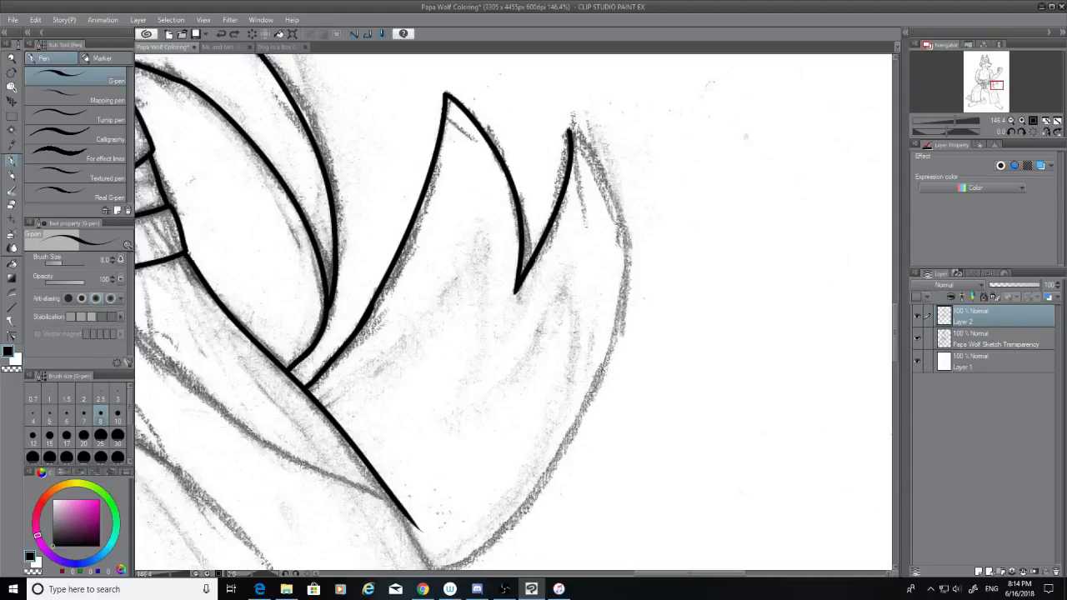
pyautogui.moveTo(572, 130); pyautogui.dragTo(572, 497)
pyautogui.hotkey('ctrl', 'z')
pyautogui.moveTo(570, 131); pyautogui.dragTo(581, 468)
pyautogui.hotkey('ctrl', 'z')
pyautogui.moveTo(570, 130); pyautogui.dragTo(553, 483)
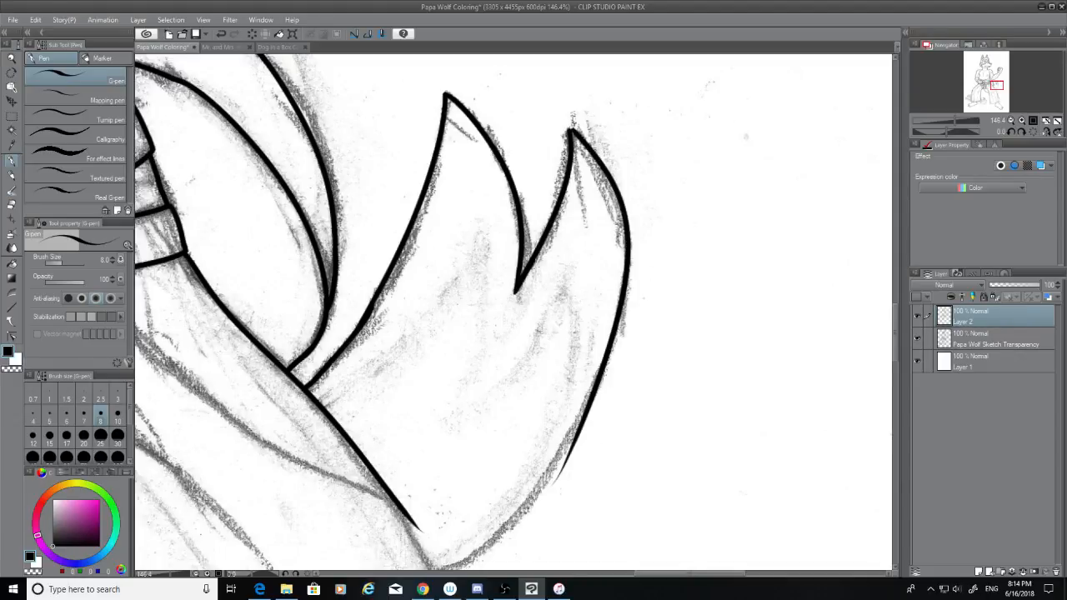
pyautogui.hotkey('ctrl', 'z')
pyautogui.moveTo(570, 131)
pyautogui.mouseDown()
pyautogui.moveTo(602, 155)
pyautogui.moveTo(573, 446)
pyautogui.moveTo(573, 135)
pyautogui.moveTo(543, 520)
pyautogui.moveTo(557, 502)
pyautogui.mouseUp()
pyautogui.hotkey('ctrl', 'z')
pyautogui.hotkey('ctrl', 'z')
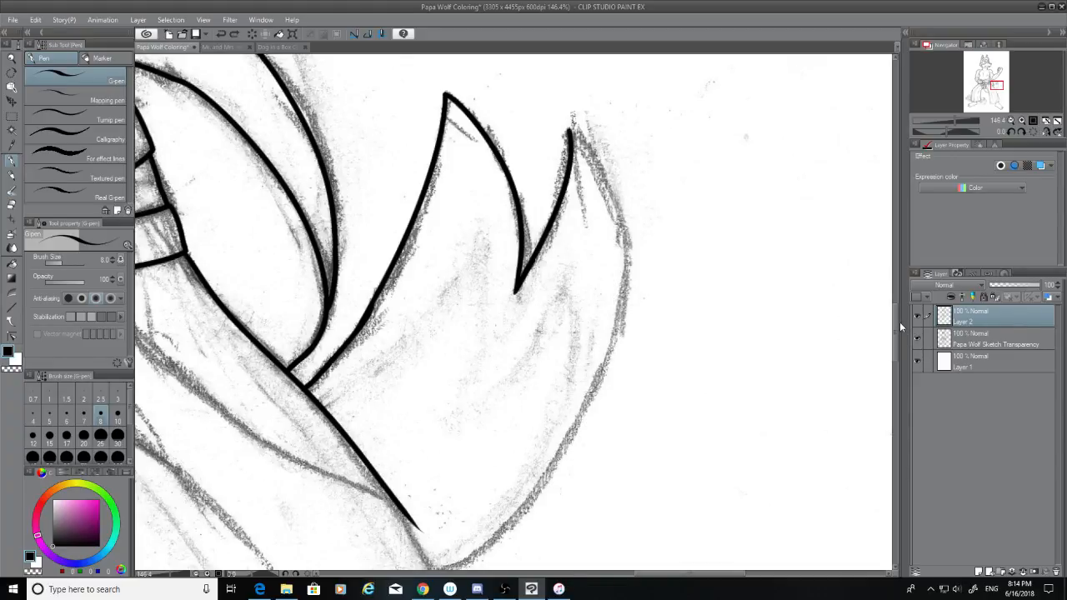
pyautogui.moveTo(899, 322); pyautogui.dragTo(895, 318)
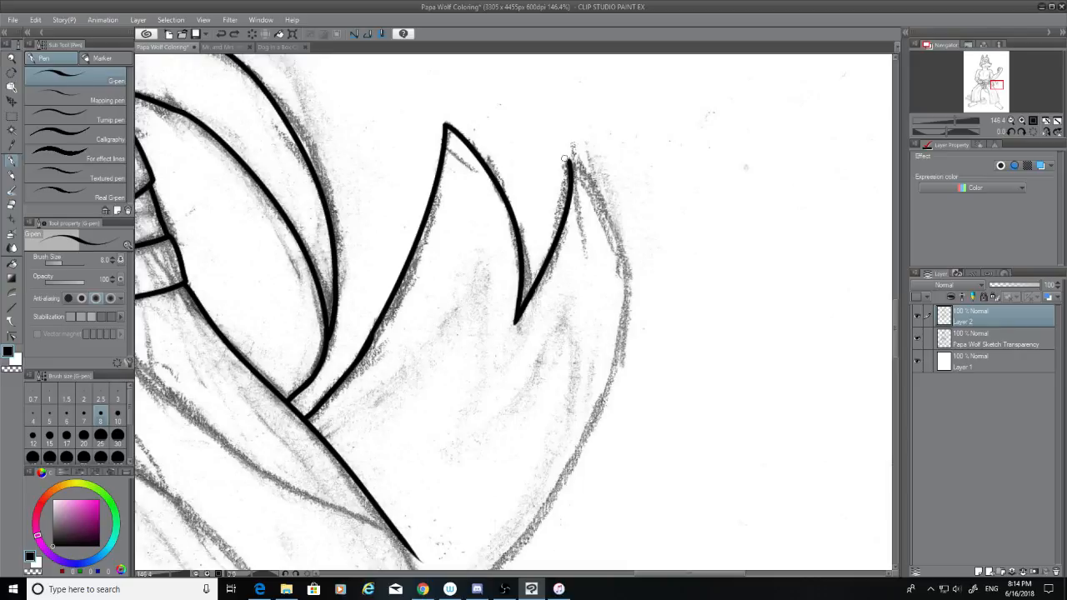
pyautogui.moveTo(570, 158)
pyautogui.mouseDown()
pyautogui.moveTo(594, 190)
pyautogui.moveTo(543, 565)
pyautogui.mouseUp()
pyautogui.hotkey('ctrl', 'z')
pyautogui.moveTo(569, 161); pyautogui.dragTo(533, 523)
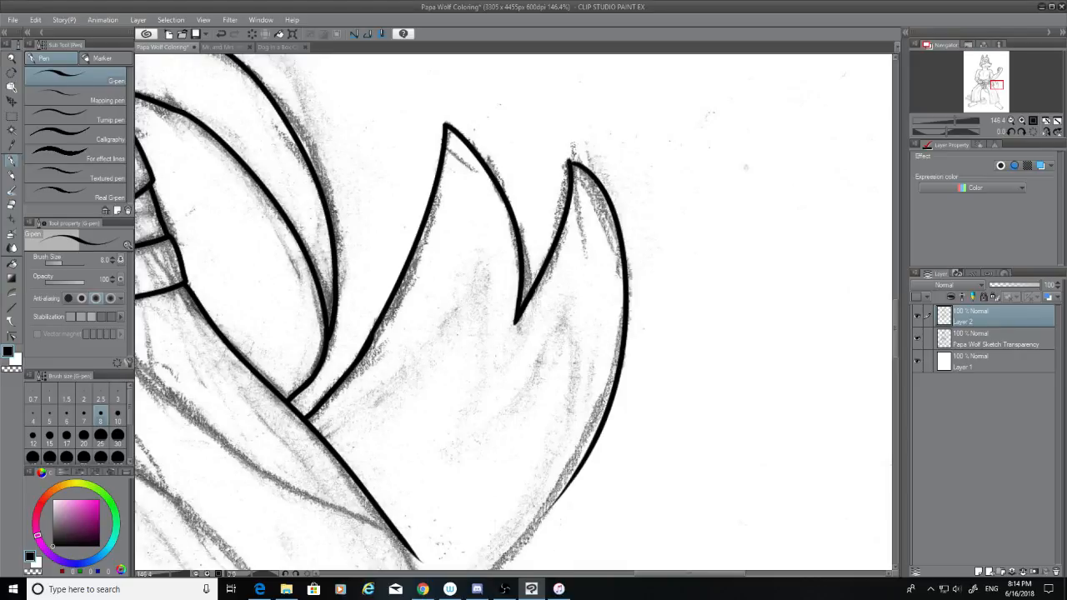
pyautogui.hotkey('ctrl', 'z')
pyautogui.moveTo(570, 161)
pyautogui.mouseDown()
pyautogui.moveTo(536, 552)
pyautogui.moveTo(516, 568)
pyautogui.mouseUp()
pyautogui.hotkey('ctrl', 'z')
pyautogui.moveTo(567, 164)
pyautogui.mouseDown()
pyautogui.moveTo(609, 291)
pyautogui.moveTo(534, 566)
pyautogui.mouseUp()
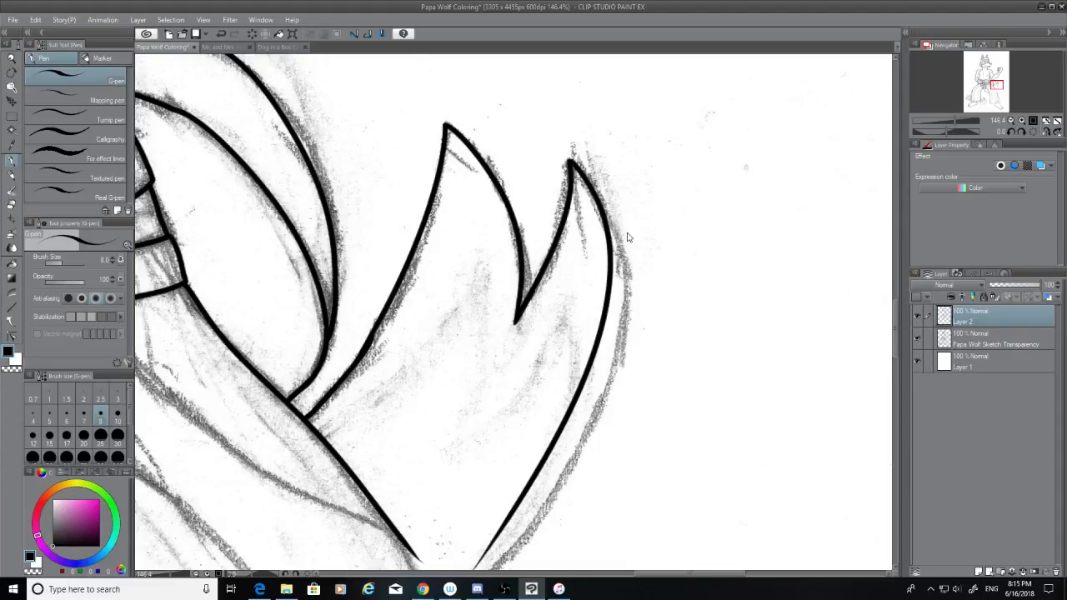
pyautogui.hotkey('ctrl', 'z')
pyautogui.moveTo(570, 158)
pyautogui.mouseDown()
pyautogui.moveTo(620, 233)
pyautogui.moveTo(560, 555)
pyautogui.mouseUp()
pyautogui.hotkey('ctrl', 'z')
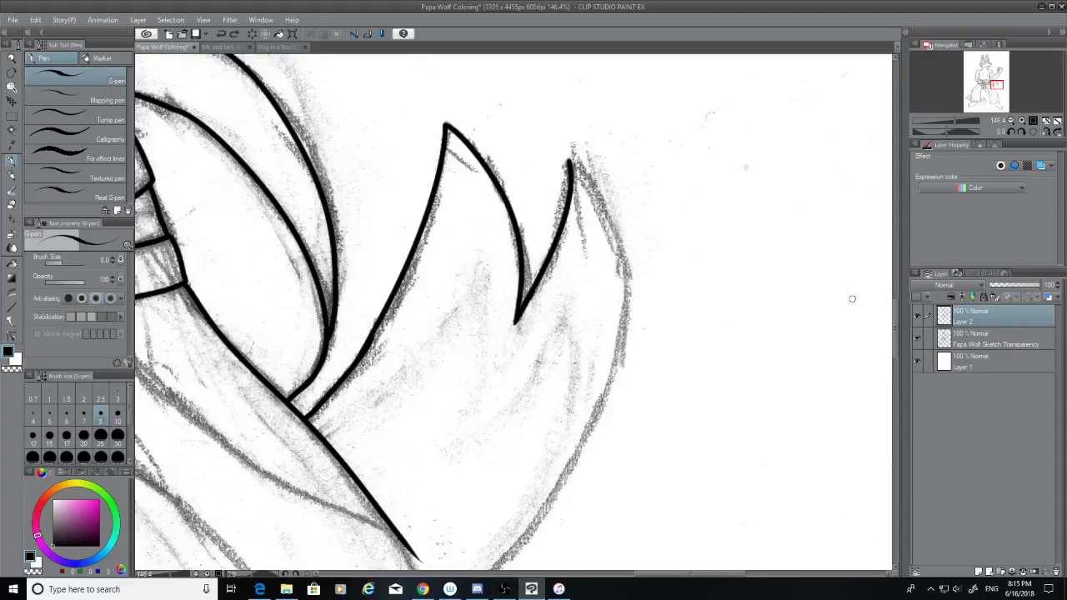
pyautogui.moveTo(571, 160); pyautogui.dragTo(539, 559)
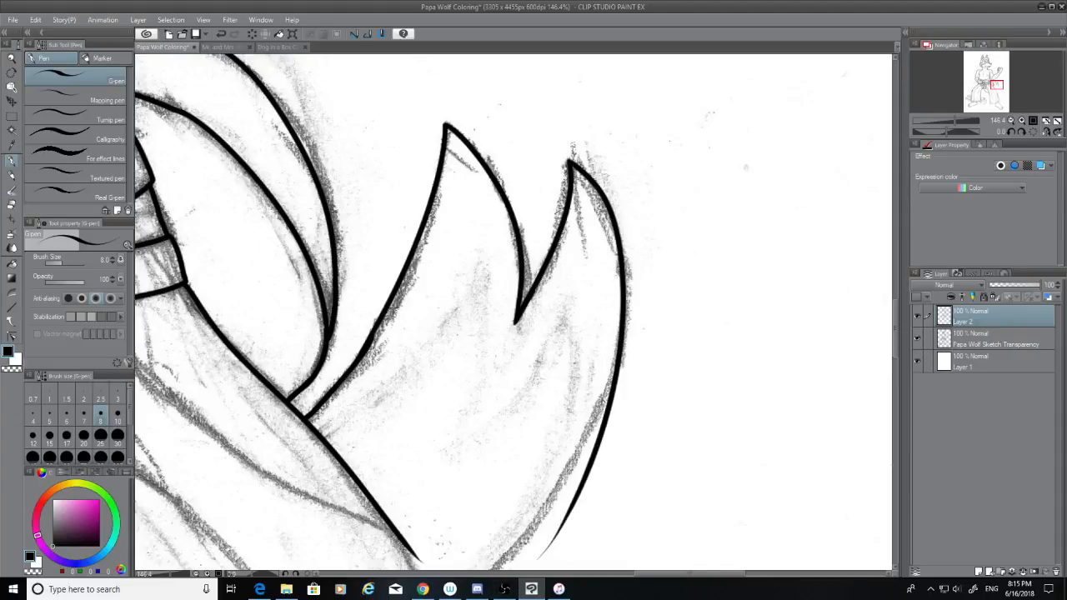
# Step: Erase the stray lower part of the tail's outer curve and the trouser edge below the tail's inner line, then return to the G-pen
pyautogui.moveTo(895, 342); pyautogui.dragTo(895, 387)
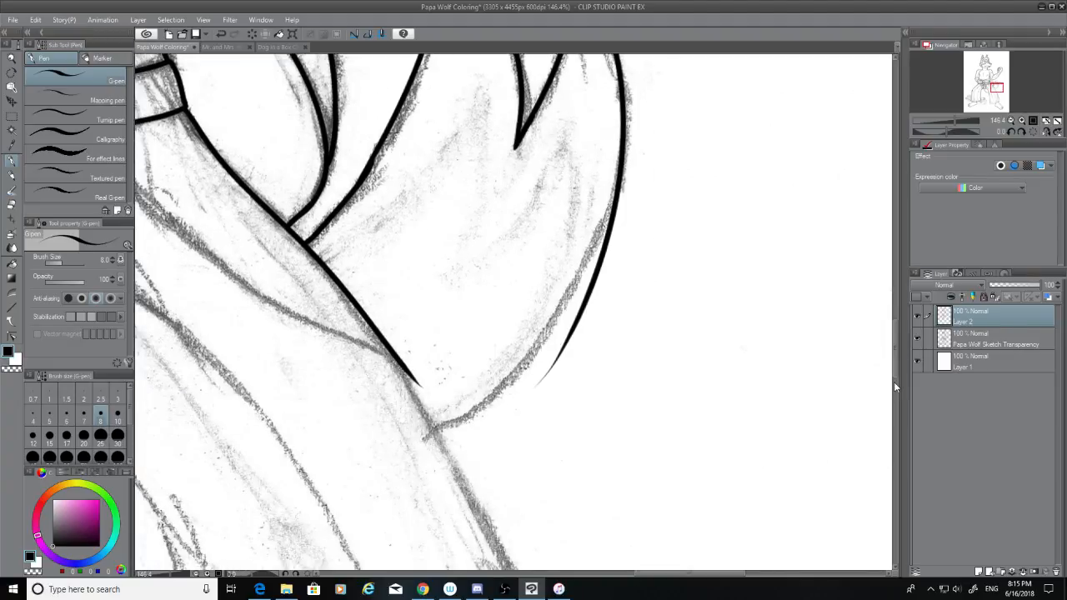
pyautogui.scroll(2, 627, 208)
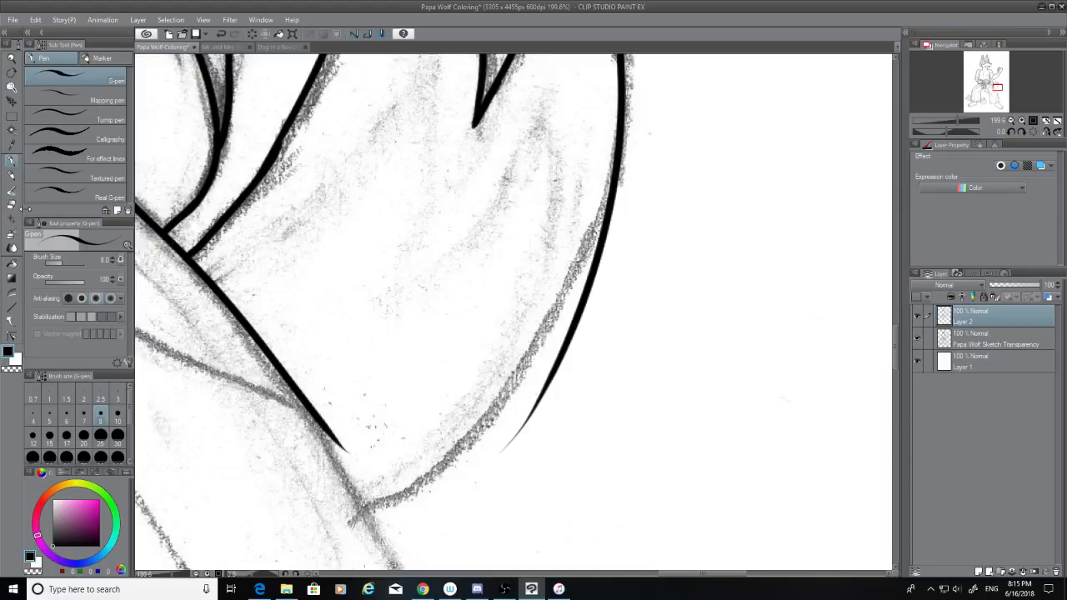
pyautogui.click(11, 204)
pyautogui.moveTo(617, 181)
pyautogui.mouseDown()
pyautogui.moveTo(587, 237)
pyautogui.moveTo(553, 379)
pyautogui.moveTo(500, 454)
pyautogui.mouseUp()
pyautogui.moveTo(340, 426)
pyautogui.mouseDown()
pyautogui.moveTo(291, 389)
pyautogui.moveTo(334, 450)
pyautogui.mouseUp()
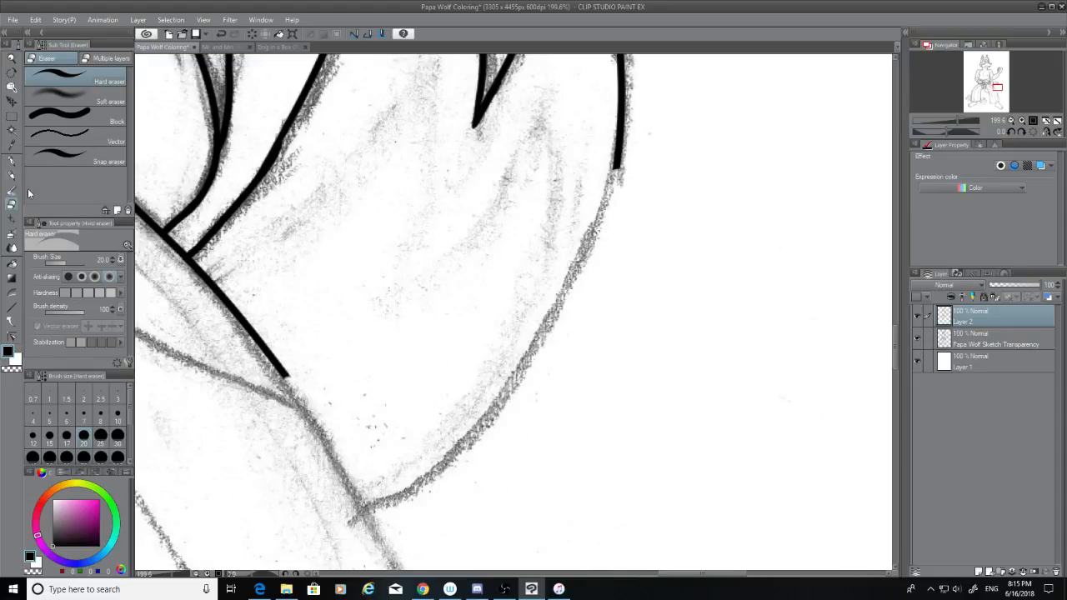
pyautogui.moveTo(205, 277); pyautogui.dragTo(298, 389)
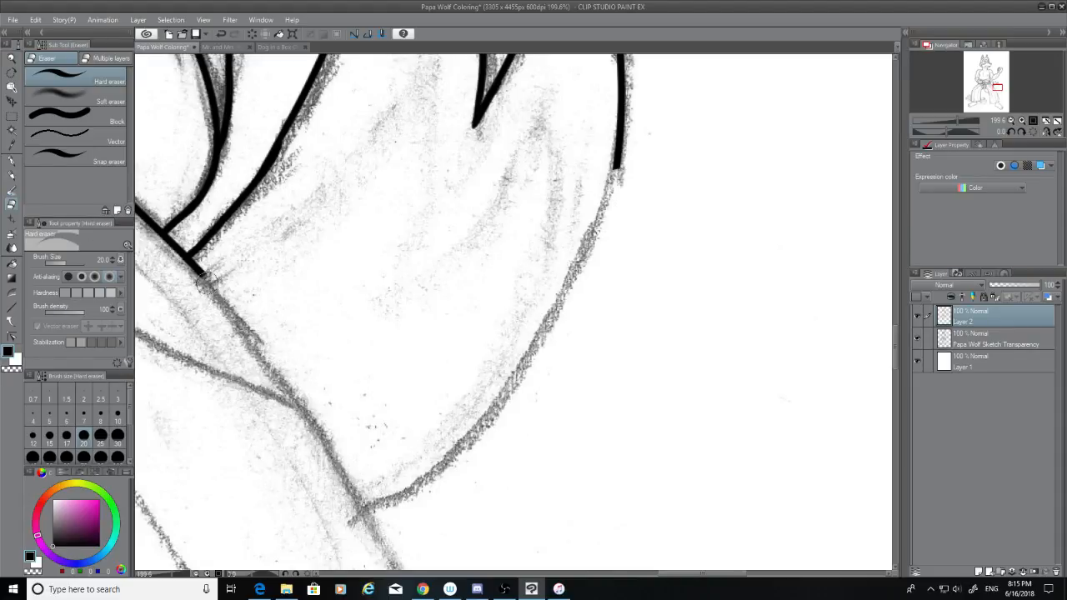
pyautogui.click(12, 160)
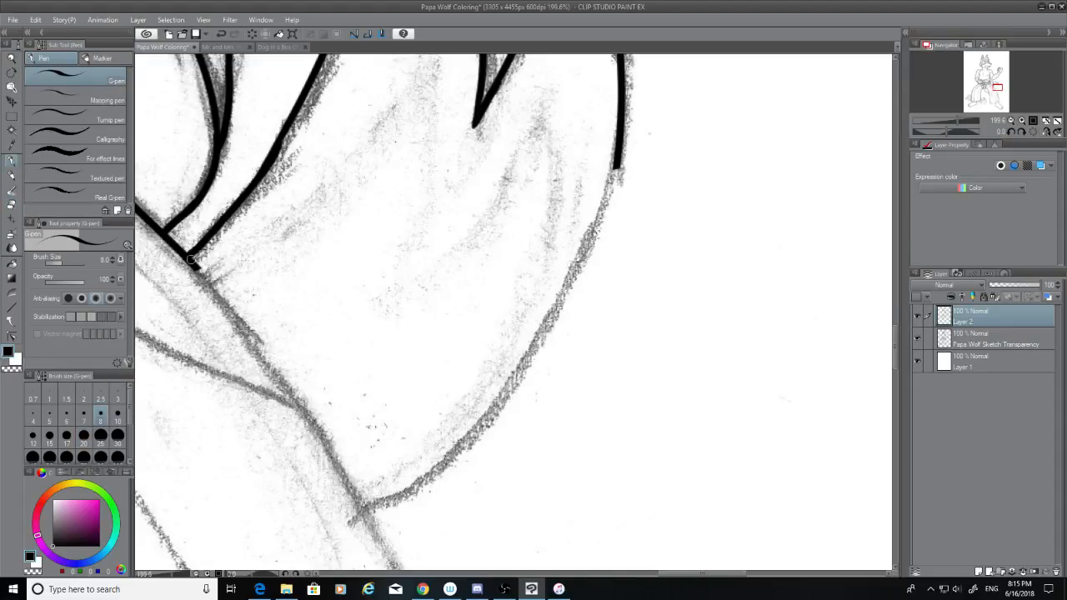
# Step: Redraw the right trouser leg's outer edge from its trimmed end down past the tail's base, redoing the stroke until it fits
pyautogui.moveTo(192, 260); pyautogui.dragTo(368, 587)
pyautogui.hotkey('ctrl', 'z')
pyautogui.moveTo(191, 261); pyautogui.dragTo(423, 588)
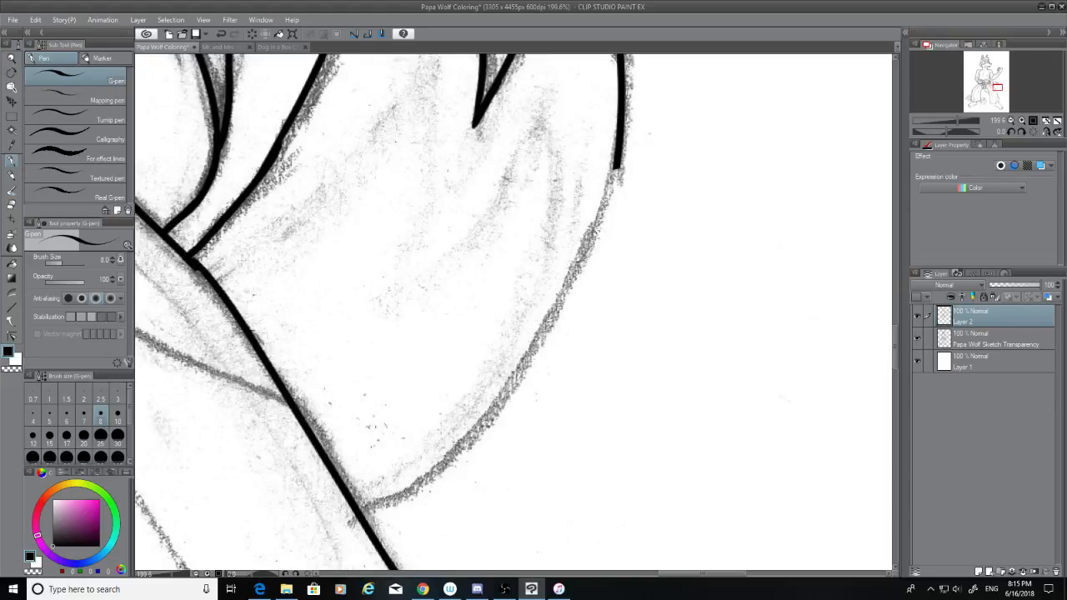
pyautogui.hotkey('ctrl', 'z')
pyautogui.moveTo(190, 261); pyautogui.dragTo(381, 570)
pyautogui.hotkey('ctrl', 'z')
pyautogui.moveTo(193, 262)
pyautogui.mouseDown()
pyautogui.moveTo(225, 289)
pyautogui.moveTo(392, 583)
pyautogui.mouseUp()
pyautogui.hotkey('ctrl', 'z')
pyautogui.moveTo(192, 261)
pyautogui.mouseDown()
pyautogui.moveTo(238, 309)
pyautogui.moveTo(421, 587)
pyautogui.mouseUp()
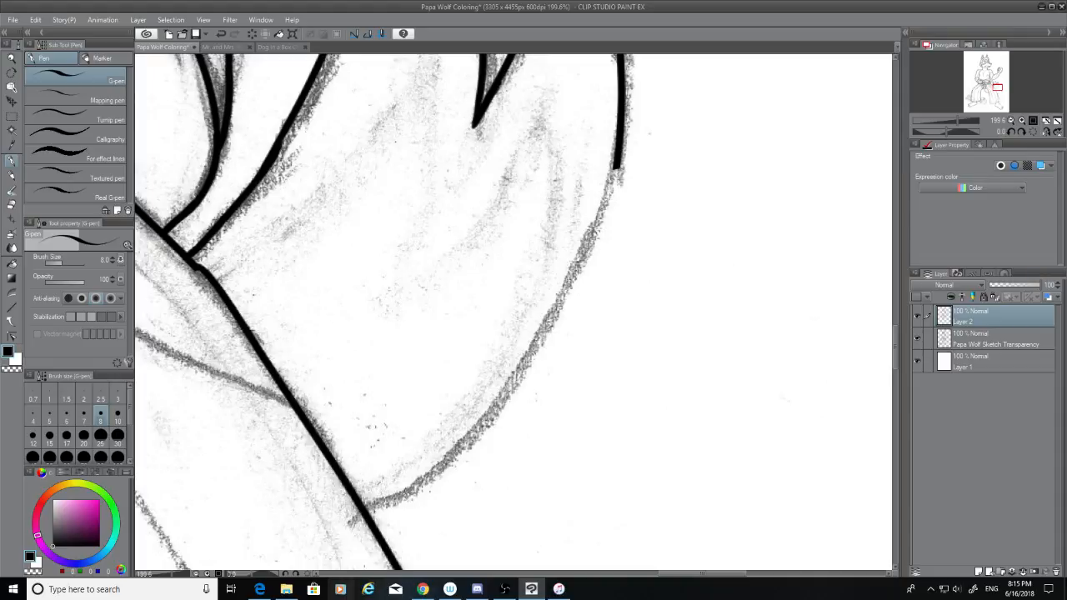
pyautogui.hotkey('ctrl', 'z')
pyautogui.moveTo(193, 261); pyautogui.dragTo(357, 573)
pyautogui.hotkey('ctrl', 'z')
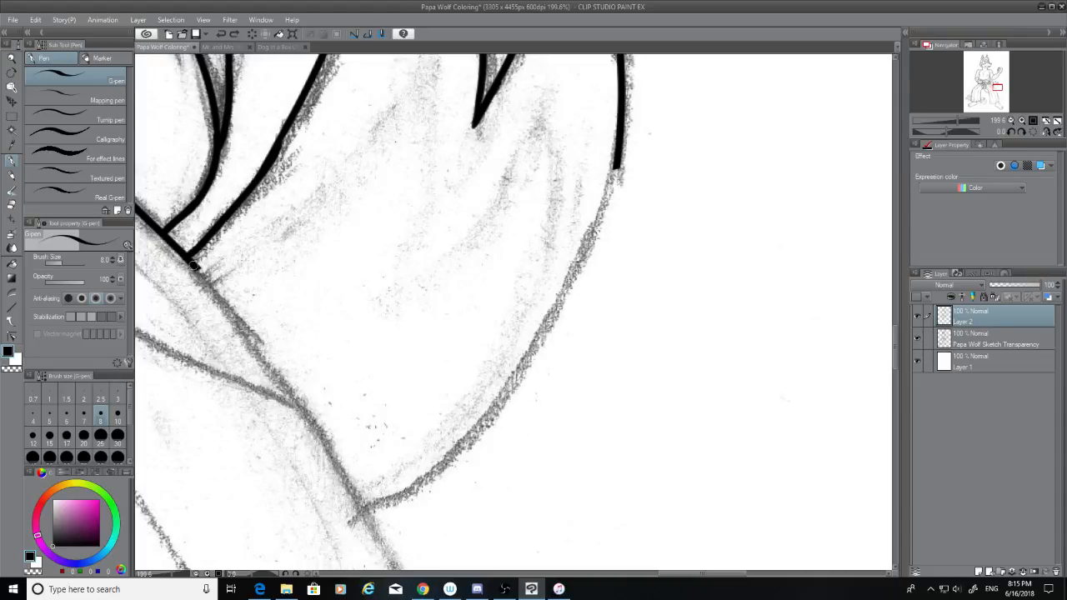
pyautogui.moveTo(193, 265); pyautogui.dragTo(396, 570)
pyautogui.hotkey('ctrl', 'z')
pyautogui.moveTo(196, 266); pyautogui.dragTo(399, 570)
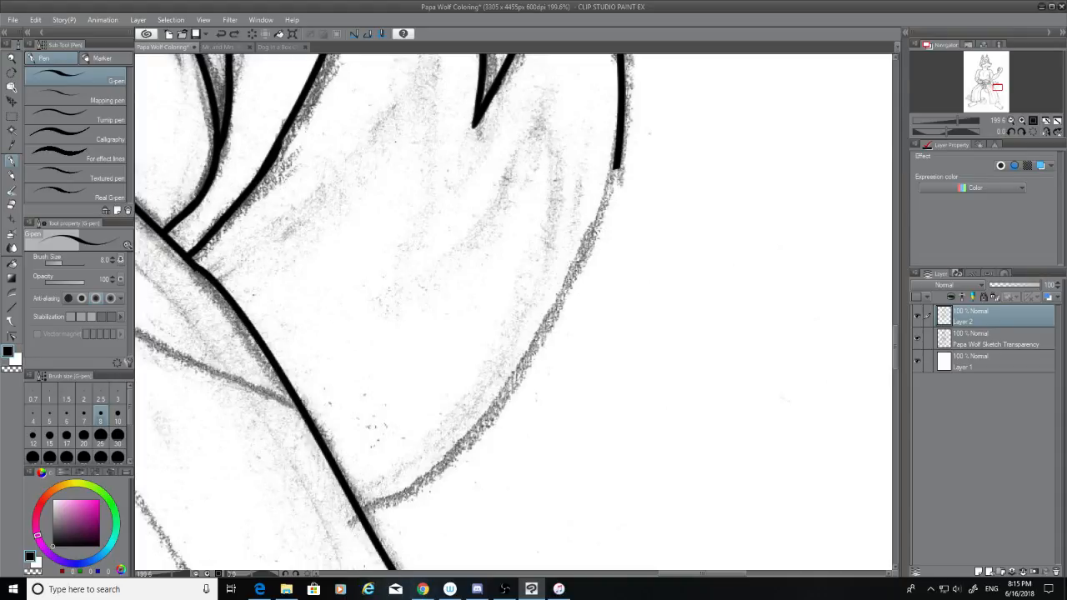
# Step: Undo the right trouser leg's outer edge stroke and try to redraw it from its trimmed end down past the tail's base
pyautogui.hotkey('ctrl', 'z')
pyautogui.moveTo(190, 263); pyautogui.dragTo(336, 513)
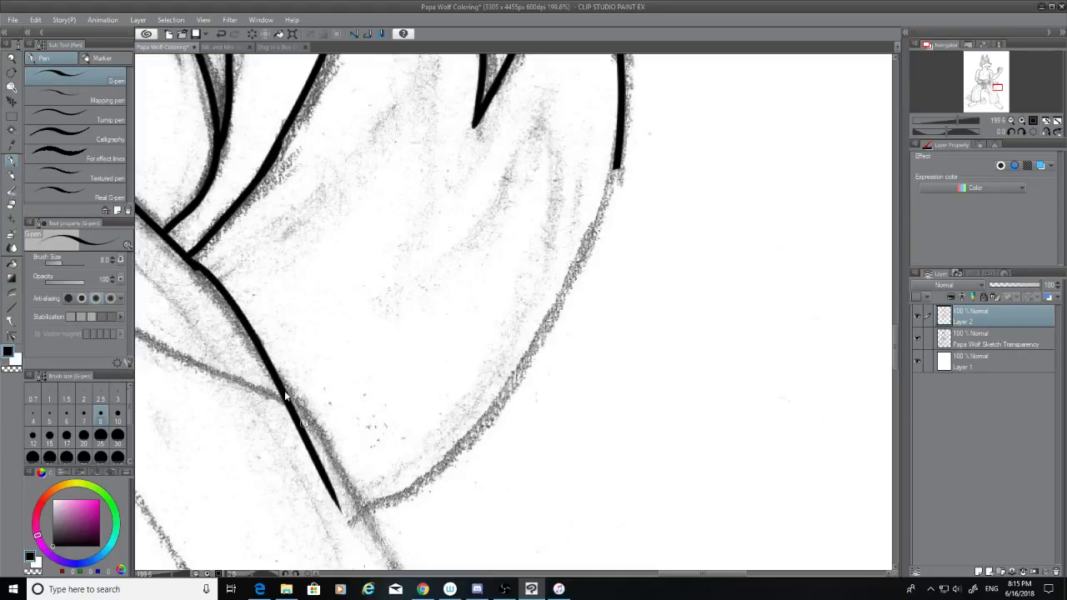
pyautogui.hotkey('ctrl', 'z')
pyautogui.moveTo(193, 264); pyautogui.dragTo(407, 570)
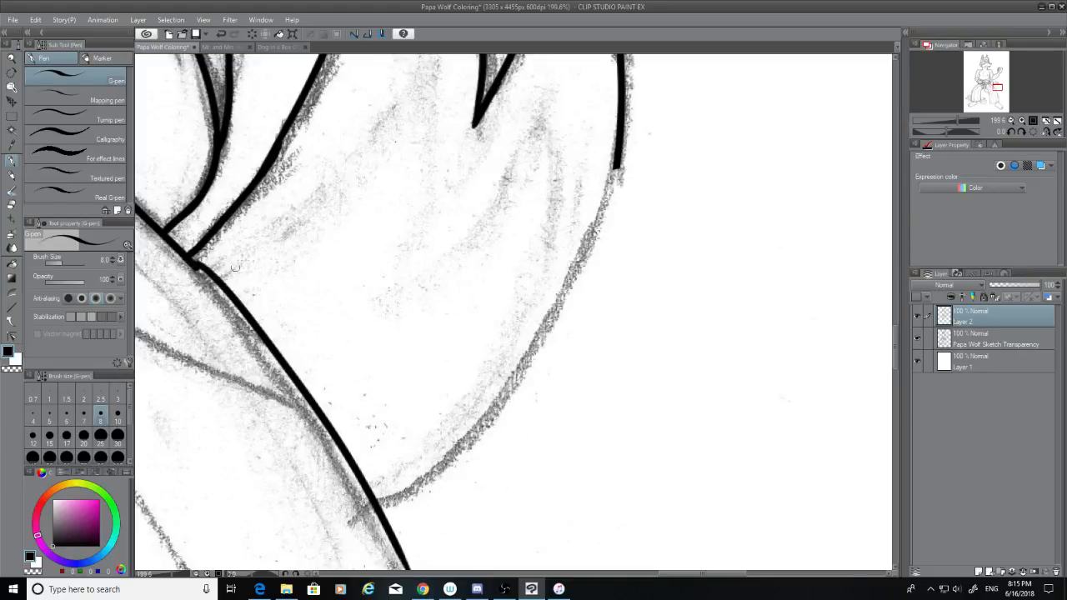
pyautogui.hotkey('ctrl', 'z')
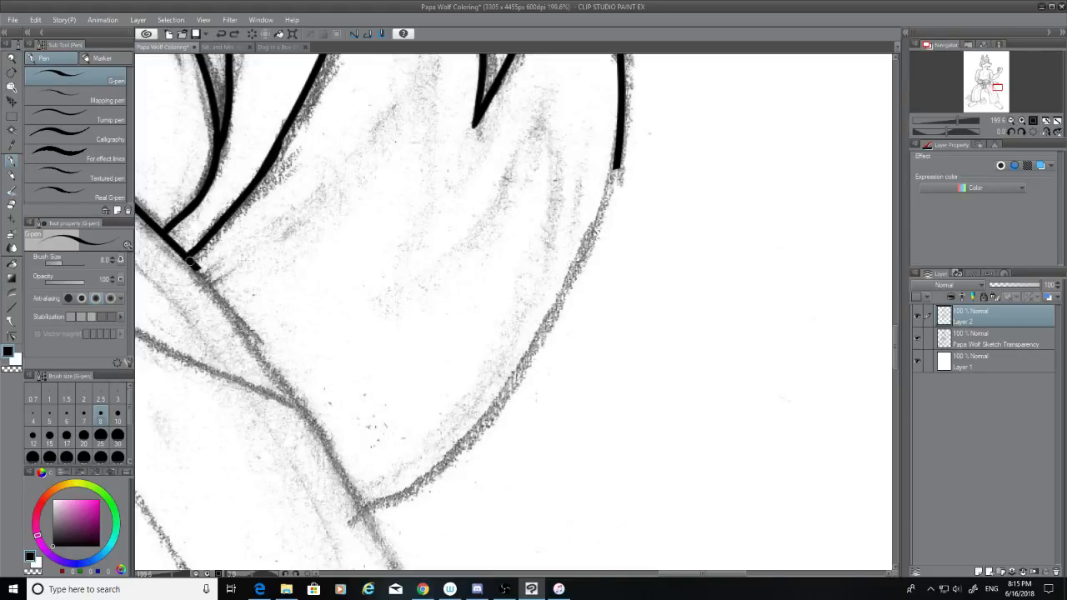
pyautogui.moveTo(191, 263); pyautogui.dragTo(367, 556)
pyautogui.hotkey('ctrl', 'z')
pyautogui.moveTo(193, 265); pyautogui.dragTo(404, 545)
pyautogui.hotkey('ctrl', 'z')
pyautogui.moveTo(194, 265); pyautogui.dragTo(417, 570)
pyautogui.hotkey('ctrl', 'z')
pyautogui.moveTo(195, 266); pyautogui.dragTo(408, 570)
pyautogui.hotkey('ctrl', 'z')
pyautogui.moveTo(197, 265); pyautogui.dragTo(390, 567)
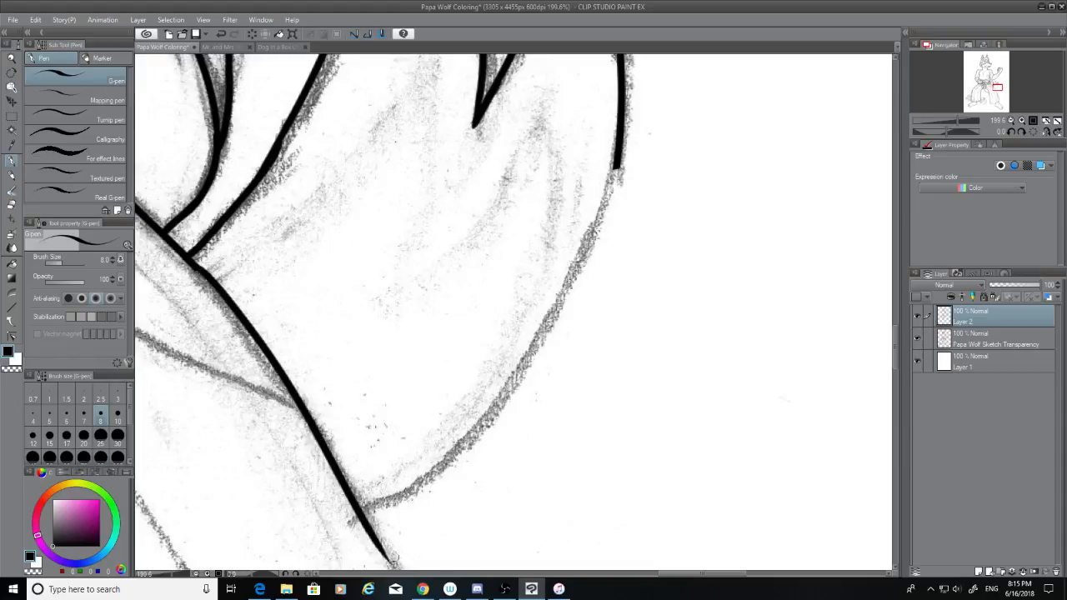
pyautogui.hotkey('ctrl', 'z')
pyautogui.moveTo(196, 267)
pyautogui.mouseDown()
pyautogui.moveTo(241, 310)
pyautogui.moveTo(383, 542)
pyautogui.mouseUp()
pyautogui.hotkey('ctrl', 'z')
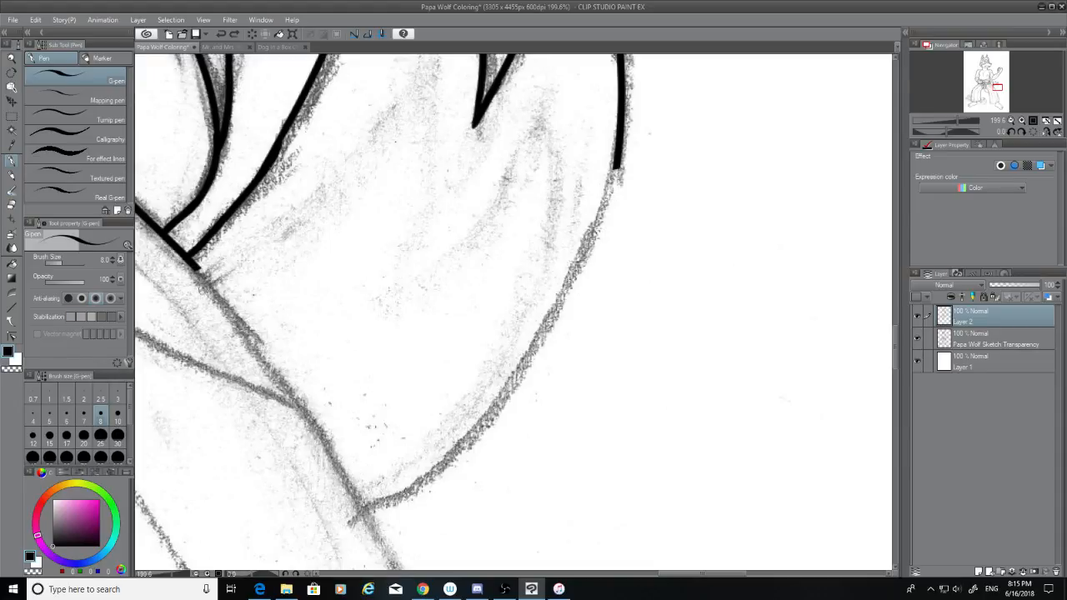
pyautogui.moveTo(193, 265); pyautogui.dragTo(344, 433)
pyautogui.hotkey('ctrl', 'z')
pyautogui.moveTo(192, 262); pyautogui.dragTo(289, 377)
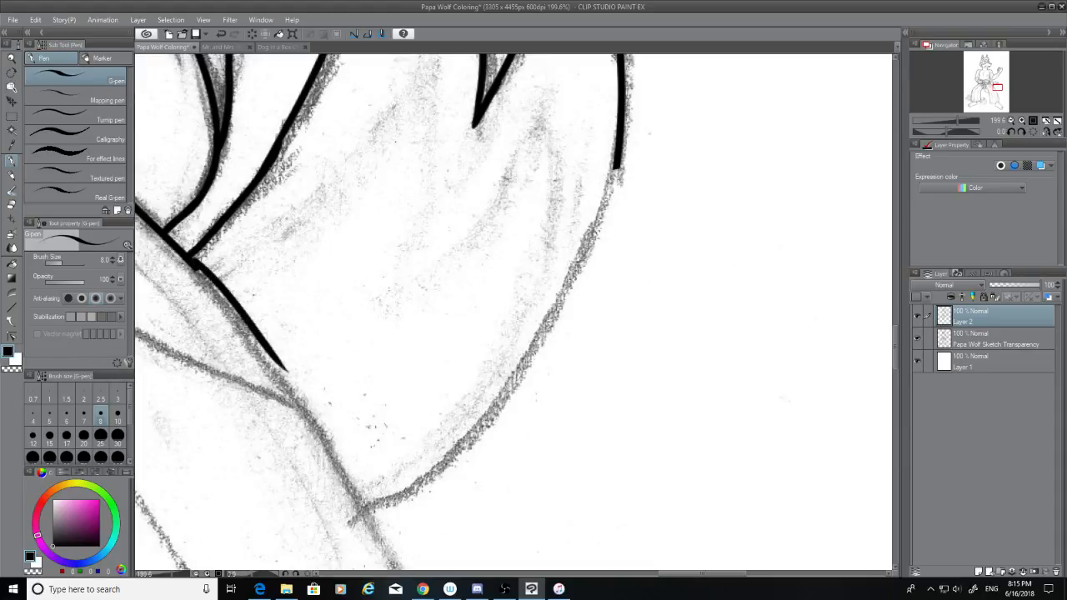
pyautogui.hotkey('ctrl', 'z')
pyautogui.moveTo(194, 271); pyautogui.dragTo(269, 358)
pyautogui.hotkey('ctrl', 'z')
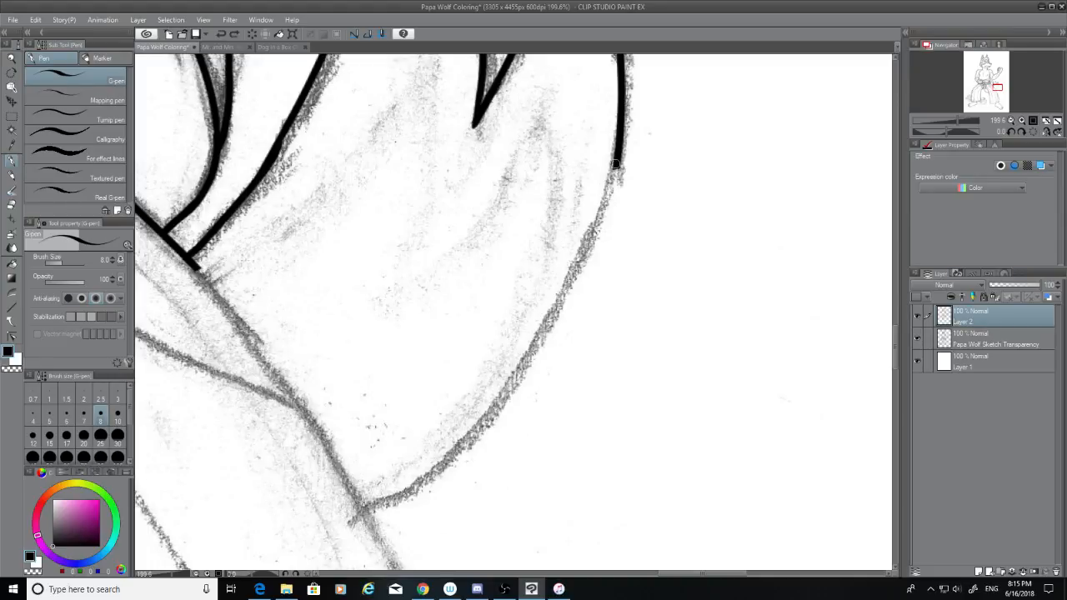
# Step: Ink the tail's lower outer curve from its cut end down towards the trouser leg, redoing the stroke until it follows the sketch
pyautogui.moveTo(615, 165)
pyautogui.mouseDown()
pyautogui.moveTo(599, 245)
pyautogui.moveTo(468, 445)
pyautogui.mouseUp()
pyautogui.hotkey('ctrl', 'z')
pyautogui.moveTo(615, 165); pyautogui.dragTo(425, 473)
pyautogui.hotkey('ctrl', 'z')
pyautogui.moveTo(615, 165); pyautogui.dragTo(446, 508)
pyautogui.hotkey('ctrl', 'z')
pyautogui.moveTo(615, 165); pyautogui.dragTo(406, 490)
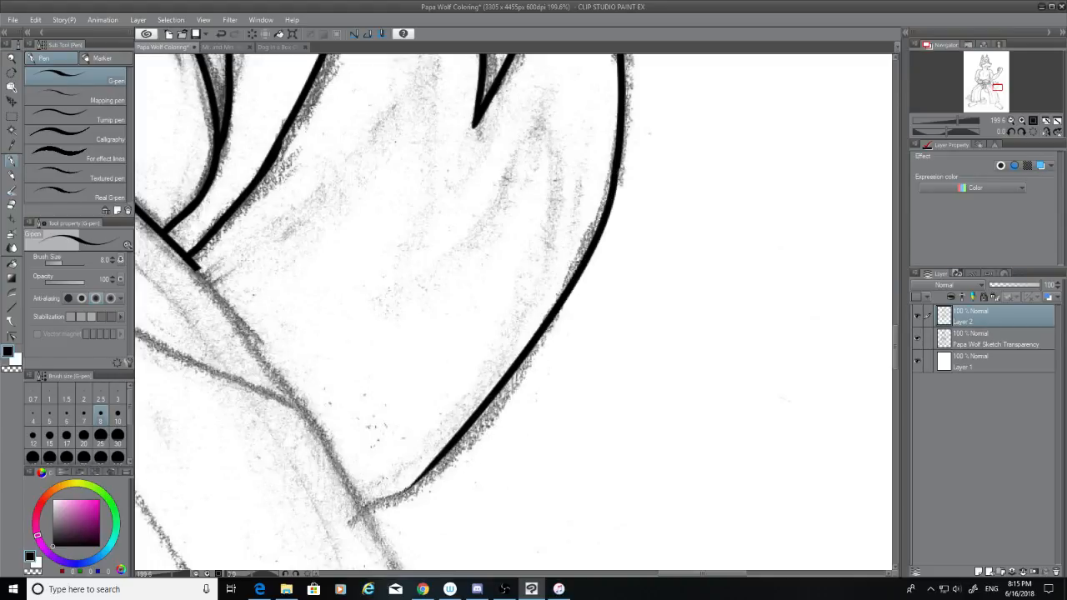
# Step: Extend the tail's outer curve to the sketched trouser edge at the tail's base, redoing the end stroke until it joins smoothly
pyautogui.moveTo(458, 435); pyautogui.dragTo(374, 495)
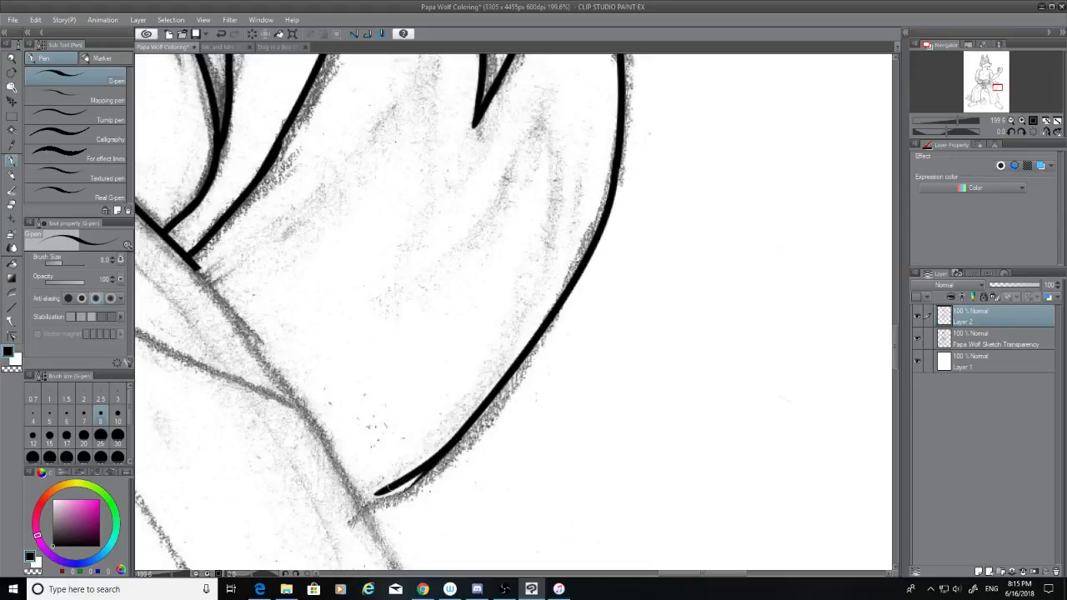
pyautogui.hotkey('ctrl', 'z')
pyautogui.moveTo(450, 455); pyautogui.dragTo(346, 527)
pyautogui.hotkey('ctrl', 'z')
pyautogui.moveTo(442, 454); pyautogui.dragTo(344, 514)
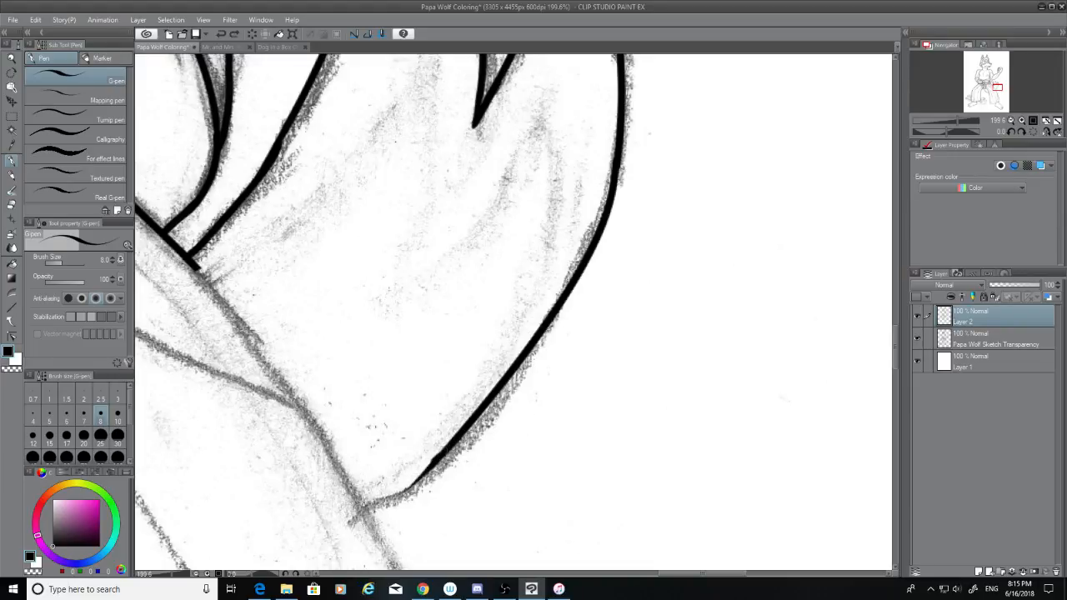
pyautogui.hotkey('ctrl', 'z')
pyautogui.moveTo(441, 455); pyautogui.dragTo(363, 510)
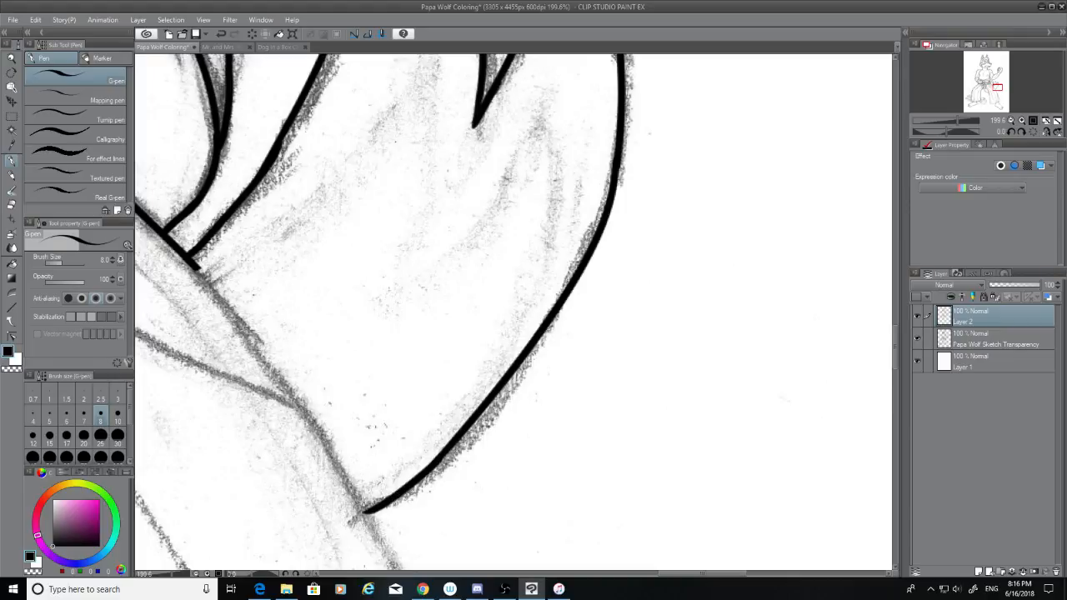
# Step: Try to ink the right trouser leg's outer edge in one long stroke from its trimmed end to well below the tail's base
pyautogui.moveTo(897, 339); pyautogui.dragTo(896, 344)
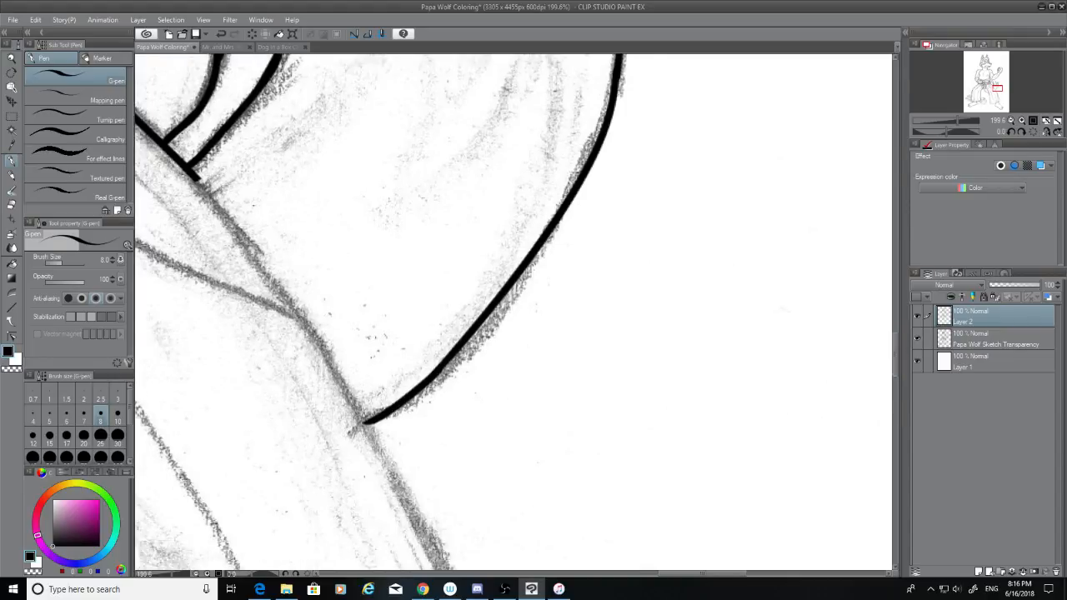
pyautogui.moveTo(195, 175)
pyautogui.mouseDown()
pyautogui.moveTo(306, 310)
pyautogui.moveTo(485, 569)
pyautogui.mouseUp()
pyautogui.hotkey('ctrl', 'z')
pyautogui.moveTo(190, 164); pyautogui.dragTo(454, 570)
pyautogui.hotkey('ctrl', 'z')
pyautogui.moveTo(190, 177); pyautogui.dragTo(446, 570)
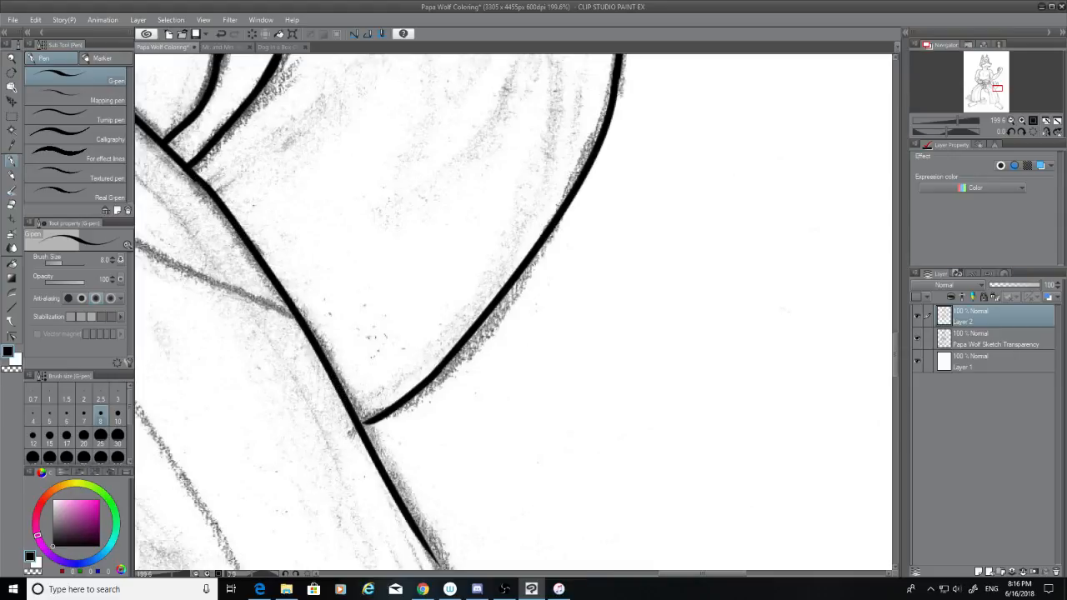
pyautogui.hotkey('ctrl', 'z')
pyautogui.moveTo(193, 176); pyautogui.dragTo(427, 502)
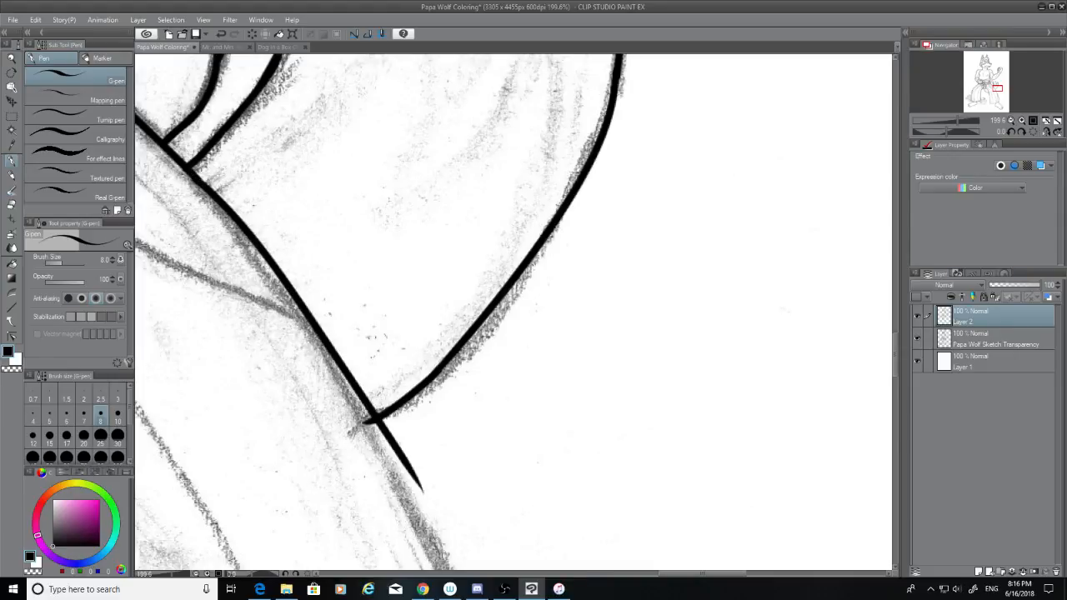
pyautogui.hotkey('ctrl', 'z')
pyautogui.moveTo(190, 170); pyautogui.dragTo(417, 570)
pyautogui.hotkey('ctrl', 'z')
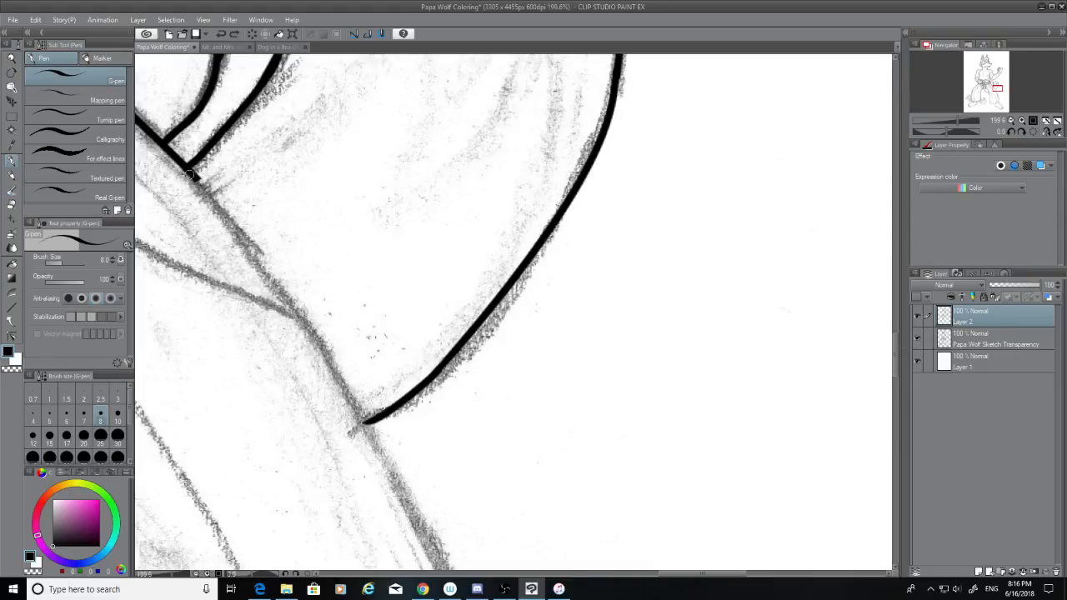
pyautogui.moveTo(191, 174); pyautogui.dragTo(440, 567)
pyautogui.hotkey('ctrl', 'z')
pyautogui.moveTo(193, 175)
pyautogui.mouseDown()
pyautogui.moveTo(310, 337)
pyautogui.moveTo(412, 513)
pyautogui.mouseUp()
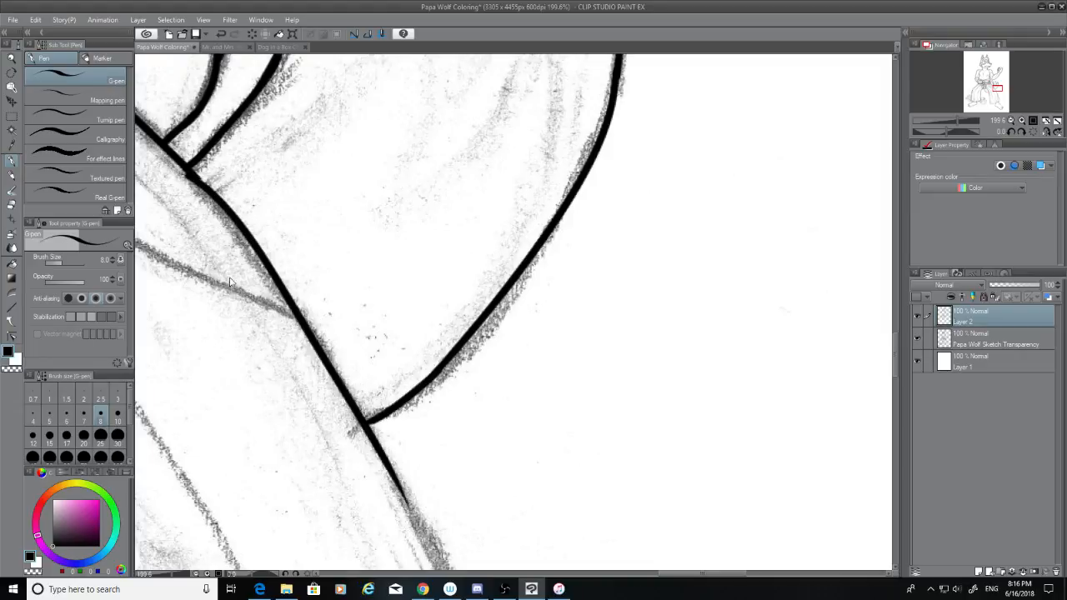
pyautogui.hotkey('ctrl', 'z')
pyautogui.moveTo(193, 177)
pyautogui.mouseDown()
pyautogui.moveTo(243, 230)
pyautogui.moveTo(438, 537)
pyautogui.mouseUp()
pyautogui.hotkey('ctrl', 'z')
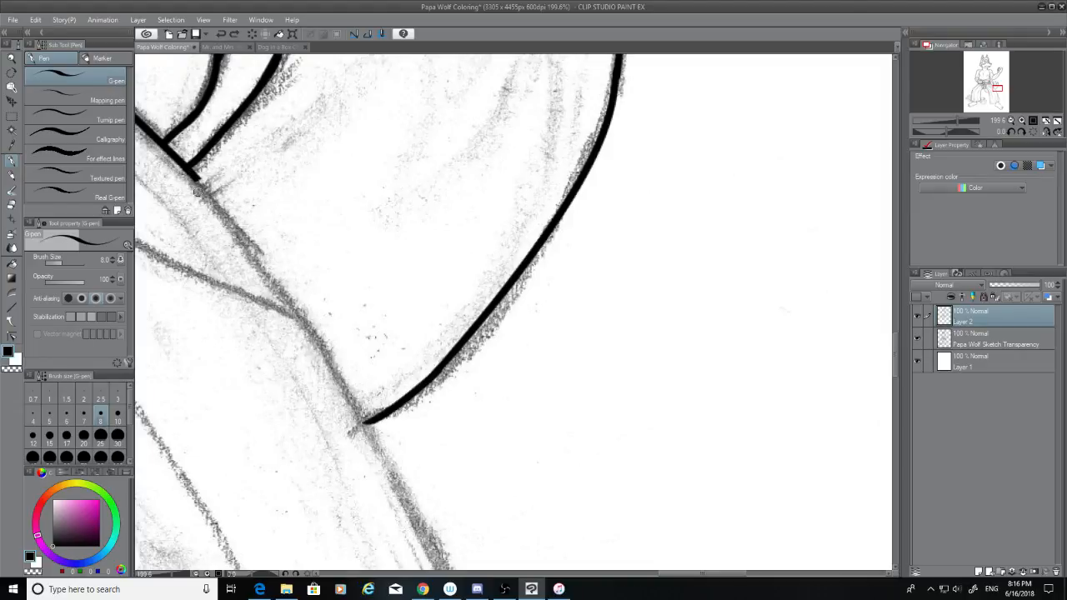
pyautogui.moveTo(193, 177); pyautogui.dragTo(421, 533)
pyautogui.hotkey('ctrl', 'z')
pyautogui.moveTo(193, 175); pyautogui.dragTo(441, 550)
pyautogui.hotkey('ctrl', 'z')
pyautogui.moveTo(193, 175)
pyautogui.mouseDown()
pyautogui.moveTo(279, 281)
pyautogui.moveTo(440, 542)
pyautogui.mouseUp()
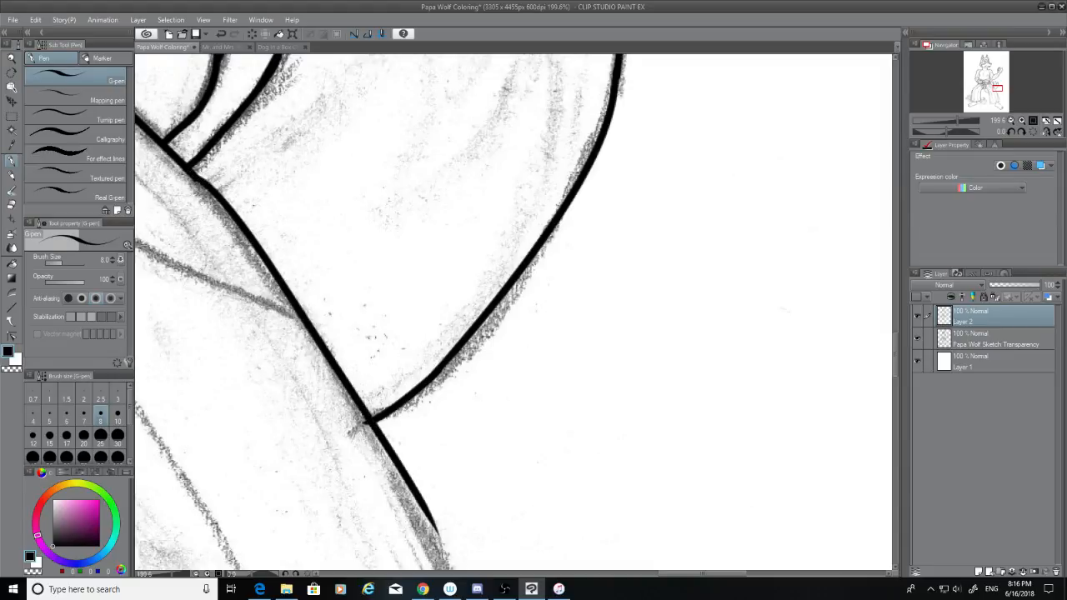
pyautogui.hotkey('ctrl', 'z')
pyautogui.moveTo(194, 176); pyautogui.dragTo(440, 544)
pyautogui.hotkey('ctrl', 'z')
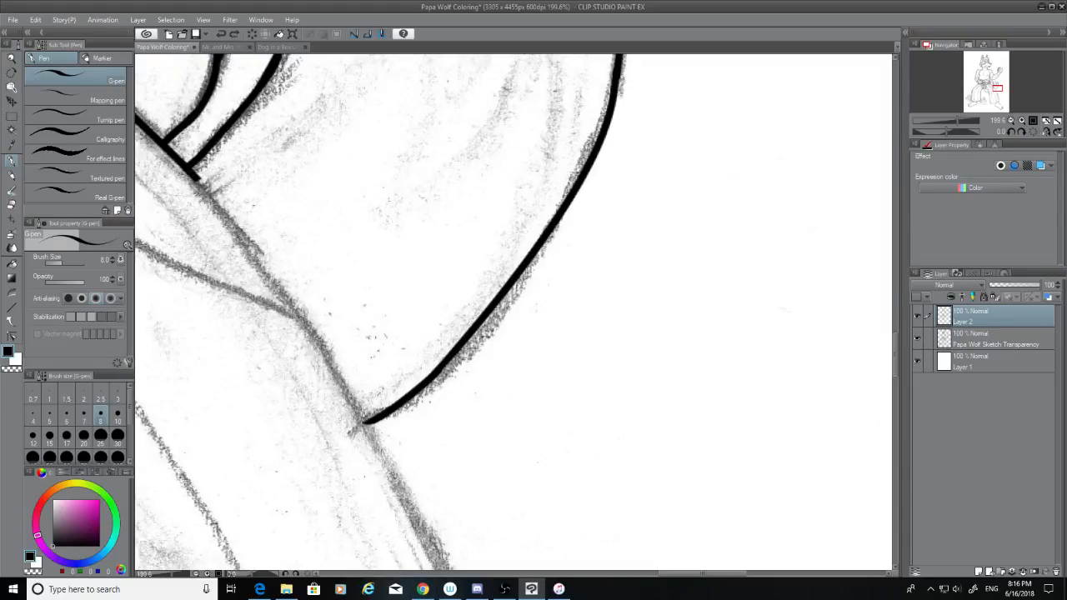
pyautogui.hotkey('ctrl', 'y')
pyautogui.hotkey('ctrl', 'z')
pyautogui.moveTo(188, 170)
pyautogui.mouseDown()
pyautogui.moveTo(358, 408)
pyautogui.moveTo(419, 531)
pyautogui.mouseUp()
pyautogui.hotkey('ctrl', 'z')
pyautogui.hotkey('ctrl', 'y')
pyautogui.hotkey('ctrl', 'z')
pyautogui.moveTo(188, 170)
pyautogui.mouseDown()
pyautogui.moveTo(251, 232)
pyautogui.moveTo(459, 567)
pyautogui.mouseUp()
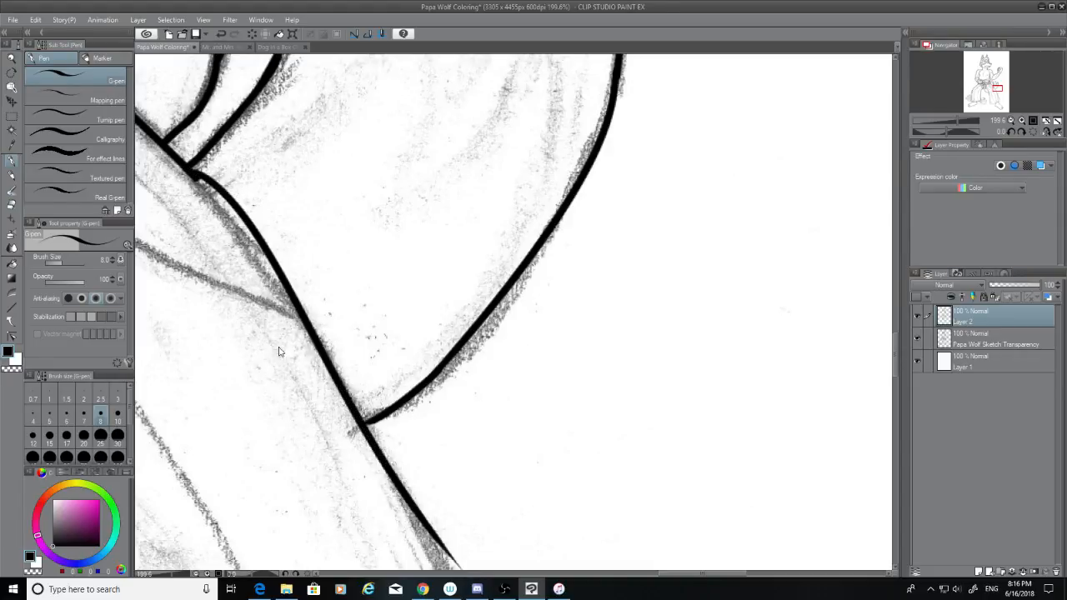
pyautogui.hotkey('ctrl', 'z')
pyautogui.moveTo(190, 171); pyautogui.dragTo(443, 570)
pyautogui.hotkey('ctrl', 'z')
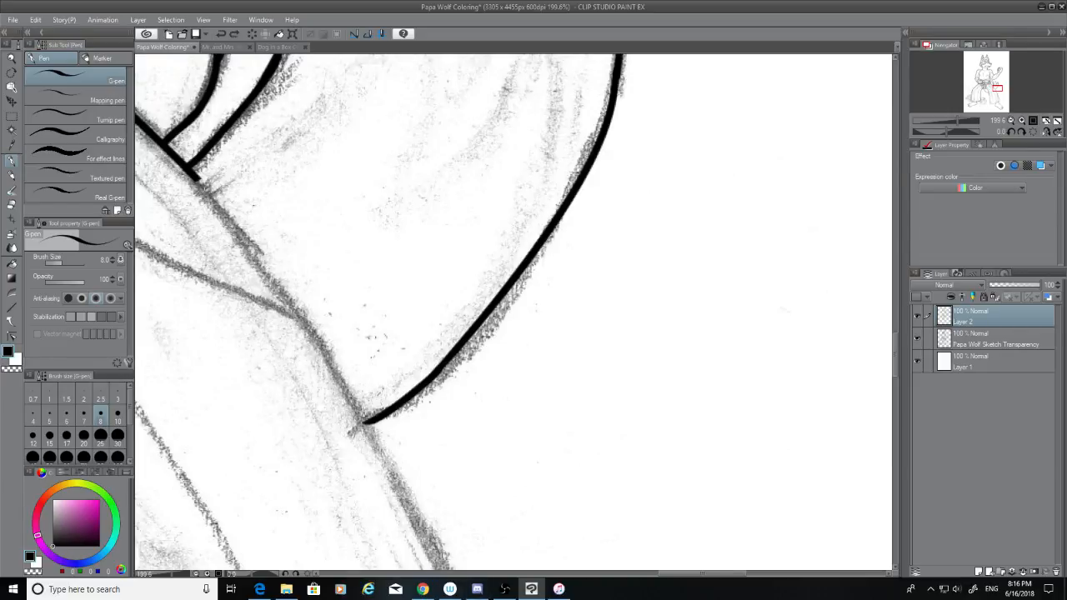
pyautogui.moveTo(189, 171); pyautogui.dragTo(477, 571)
pyautogui.hotkey('ctrl', 'z')
# Step: Ink the right trouser leg's outer edge from its trimmed end to just below the tail's base, redoing the stroke until it meets the tail curve
pyautogui.moveTo(895, 351)
pyautogui.mouseDown()
pyautogui.moveTo(898, 369)
pyautogui.moveTo(897, 352)
pyautogui.mouseUp()
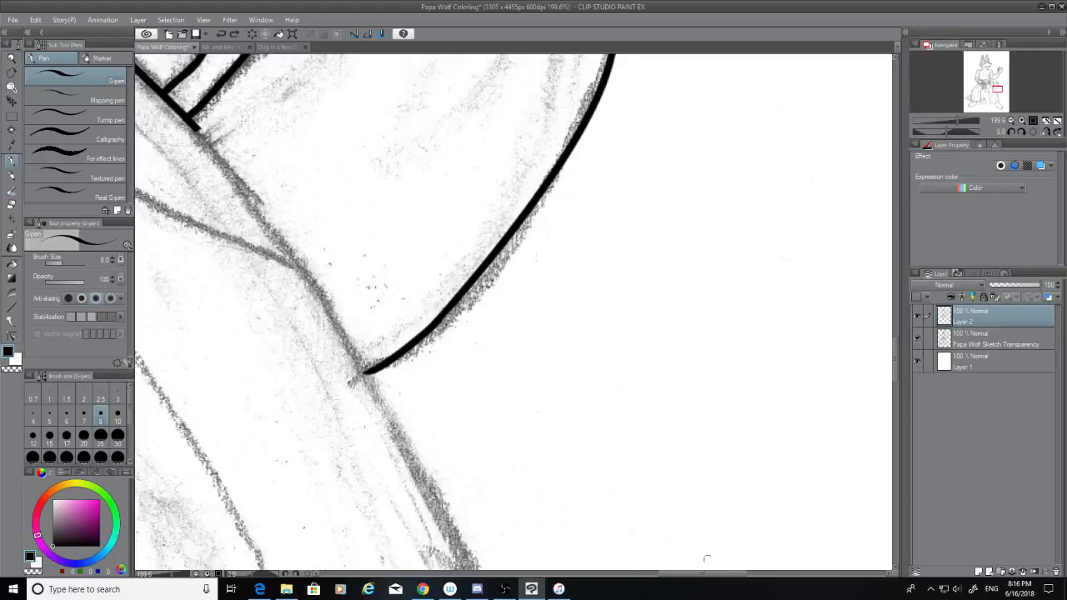
pyautogui.moveTo(709, 573); pyautogui.dragTo(671, 574)
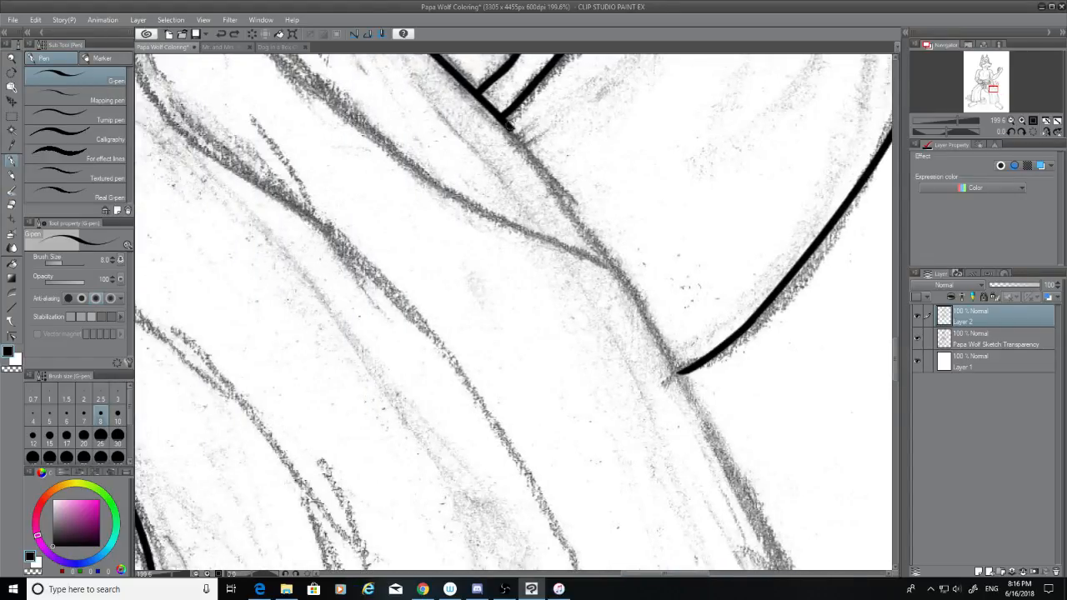
pyautogui.moveTo(510, 125); pyautogui.dragTo(775, 570)
pyautogui.hotkey('ctrl', 'z')
pyautogui.moveTo(510, 124); pyautogui.dragTo(758, 569)
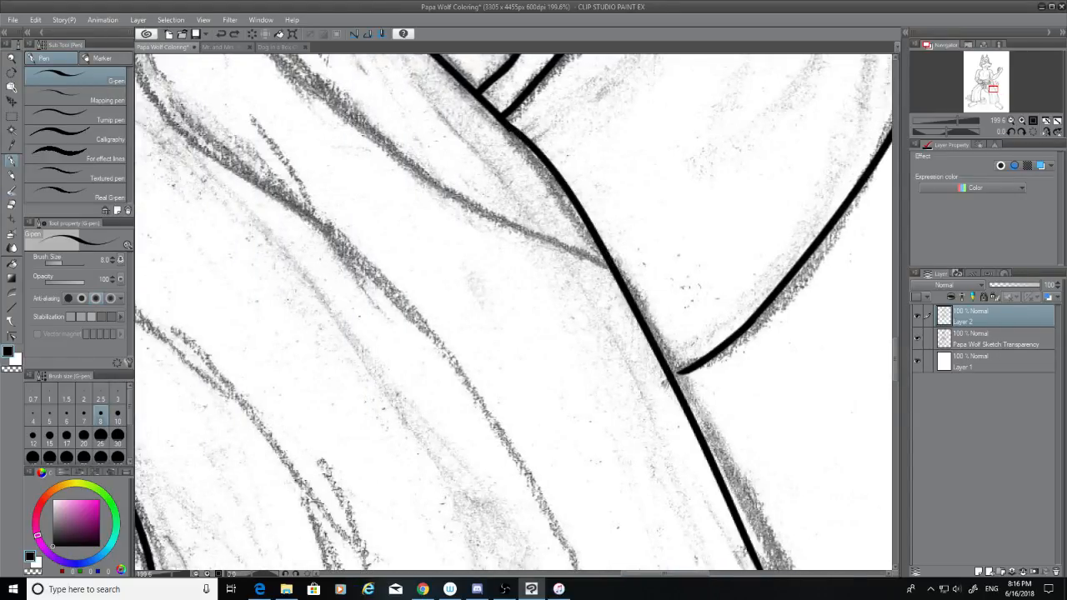
pyautogui.hotkey('ctrl', 'z')
pyautogui.moveTo(510, 124); pyautogui.dragTo(775, 570)
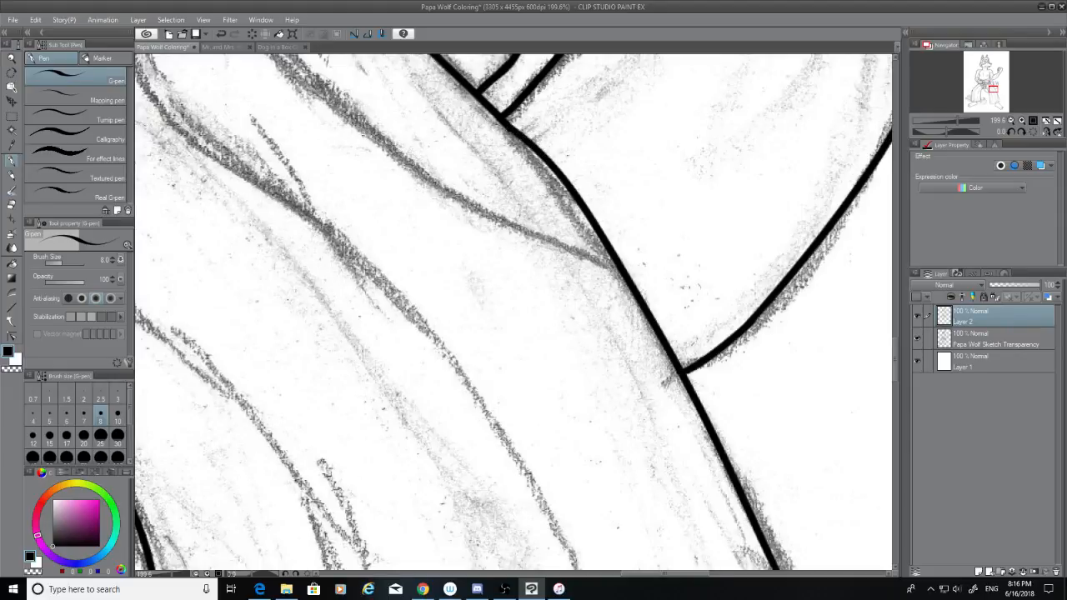
pyautogui.hotkey('ctrl', 'z')
pyautogui.moveTo(510, 123); pyautogui.dragTo(758, 570)
pyautogui.hotkey('ctrl', 'z')
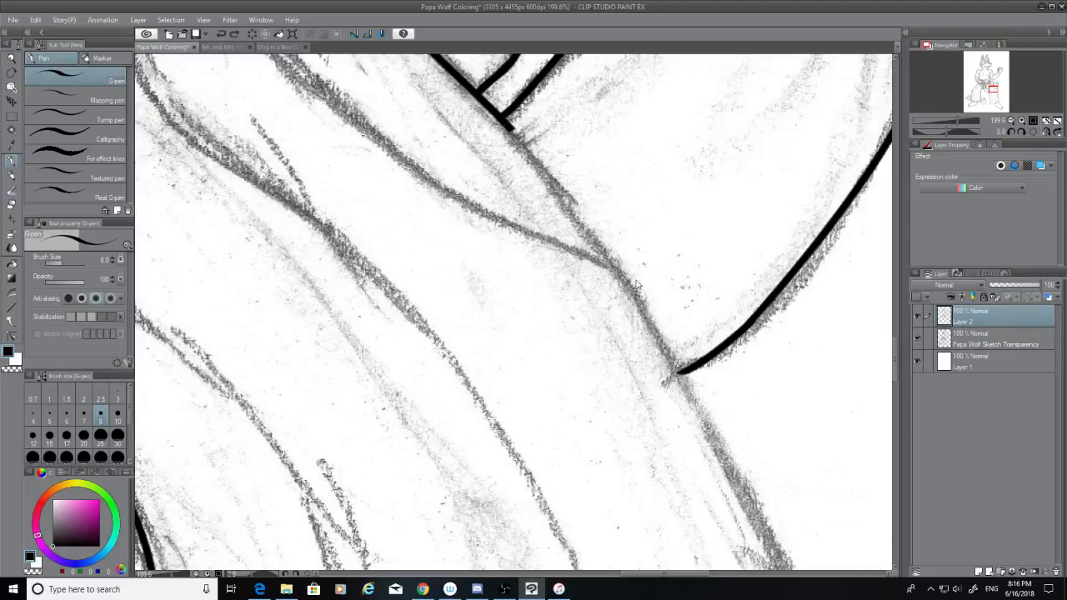
pyautogui.moveTo(508, 125); pyautogui.dragTo(800, 570)
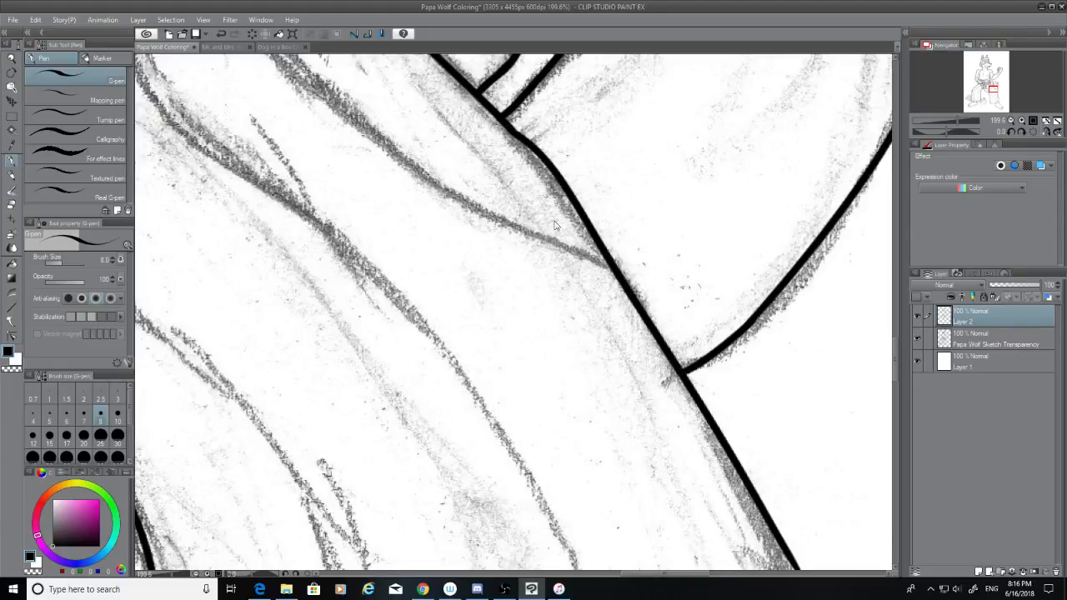
pyautogui.hotkey('ctrl', 'z')
pyautogui.moveTo(510, 125); pyautogui.dragTo(796, 570)
pyautogui.hotkey('ctrl', 'z')
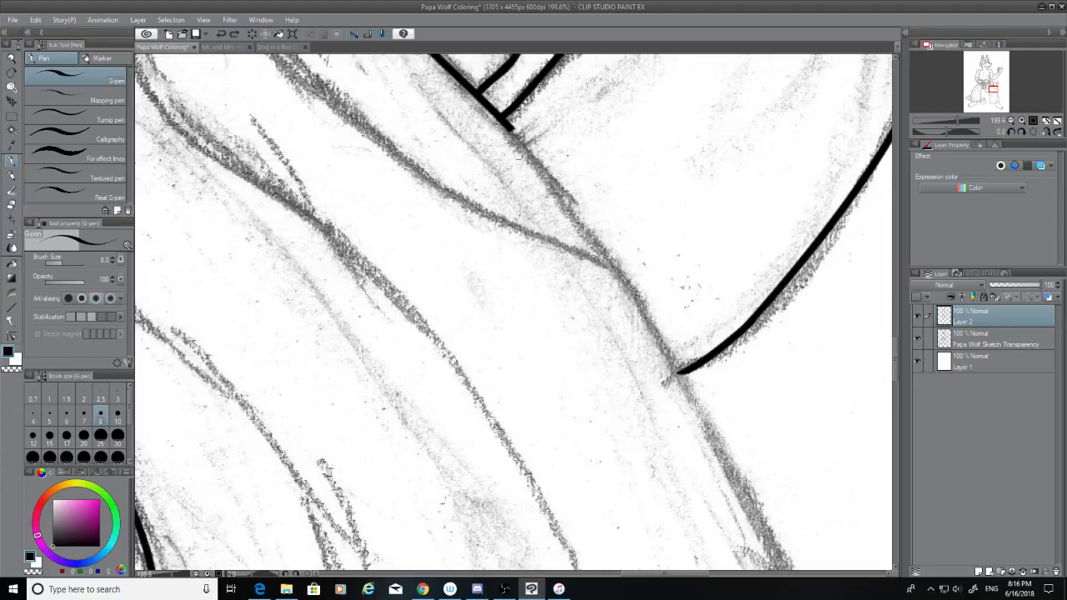
pyautogui.moveTo(510, 125); pyautogui.dragTo(758, 570)
pyautogui.hotkey('ctrl', 'z')
pyautogui.moveTo(508, 125); pyautogui.dragTo(796, 570)
pyautogui.hotkey('ctrl', 'z')
pyautogui.moveTo(503, 123); pyautogui.dragTo(763, 569)
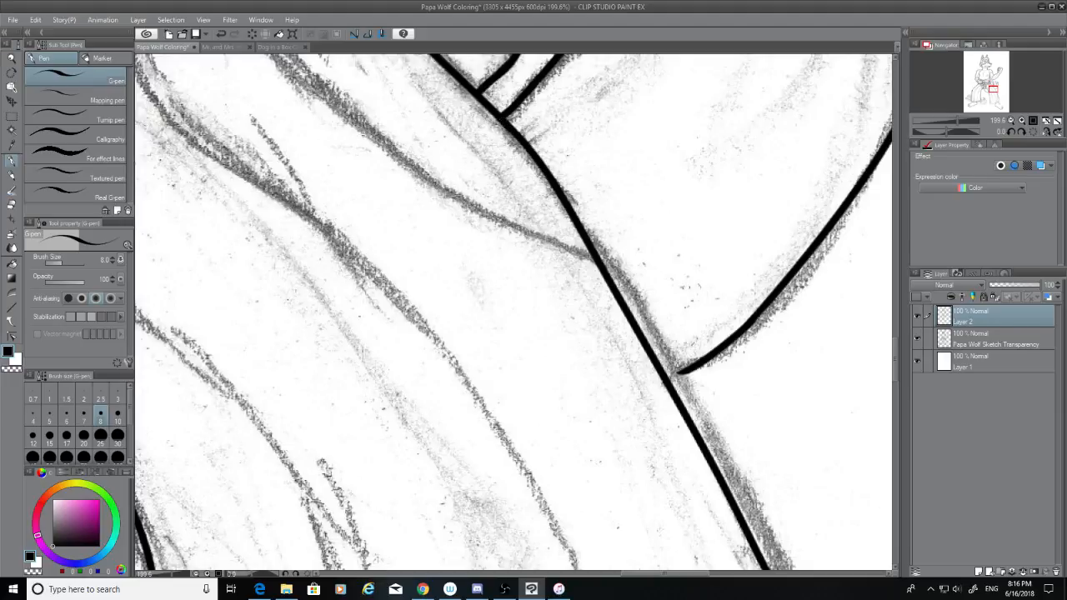
pyautogui.hotkey('ctrl', 'z')
pyautogui.moveTo(522, 137); pyautogui.dragTo(679, 373)
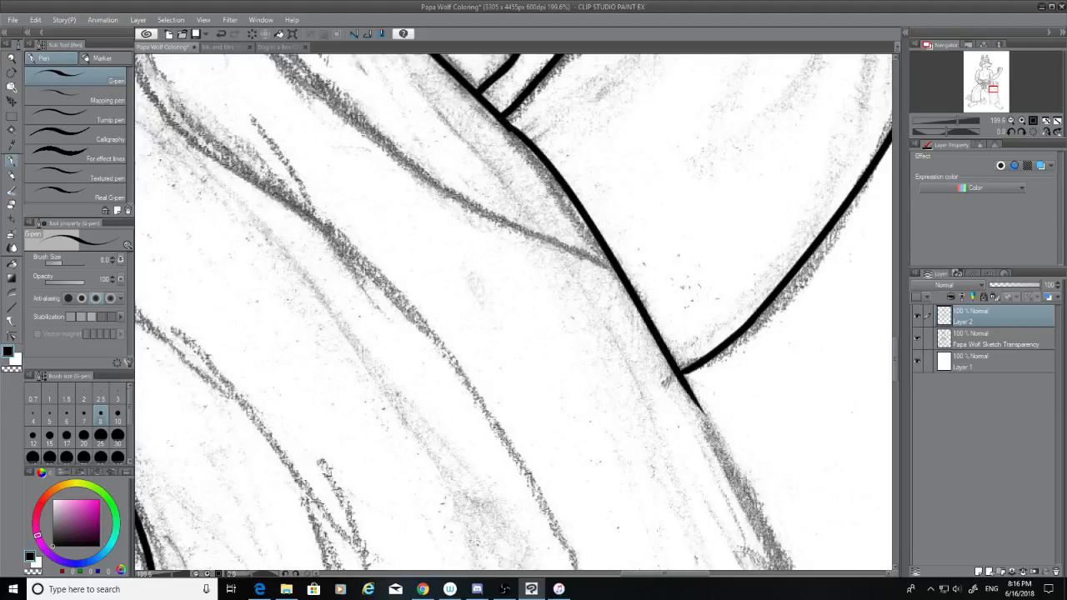
pyautogui.hotkey('ctrl', 'z')
pyautogui.moveTo(512, 127); pyautogui.dragTo(709, 463)
pyautogui.hotkey('ctrl', 'z')
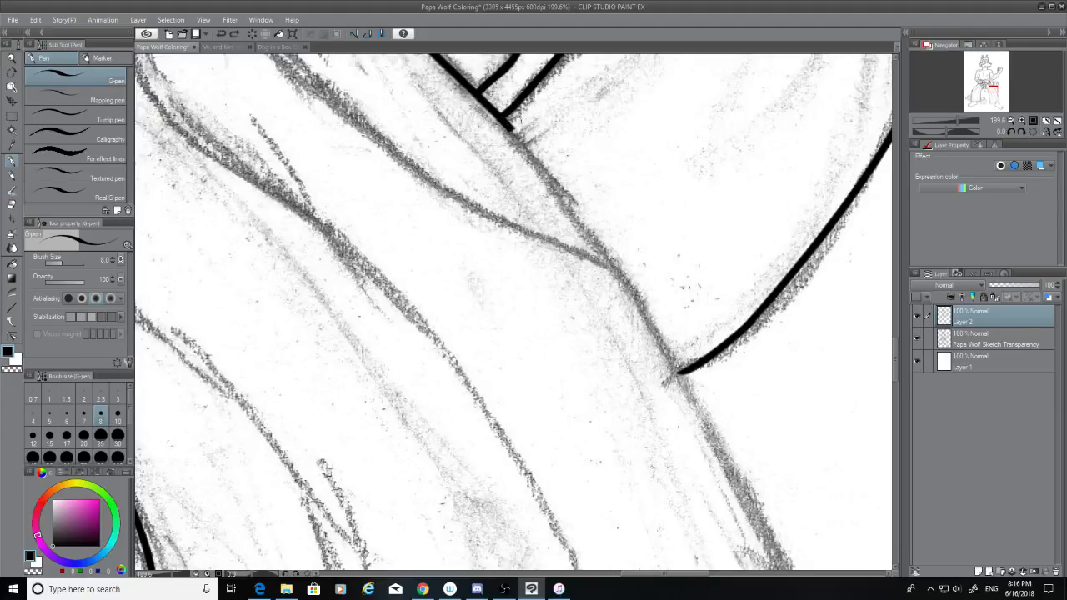
pyautogui.moveTo(509, 125)
pyautogui.mouseDown()
pyautogui.moveTo(559, 173)
pyautogui.moveTo(726, 457)
pyautogui.mouseUp()
pyautogui.hotkey('ctrl', 'z')
pyautogui.moveTo(512, 126); pyautogui.dragTo(710, 491)
pyautogui.hotkey('ctrl', 'z')
pyautogui.moveTo(511, 127); pyautogui.dragTo(730, 476)
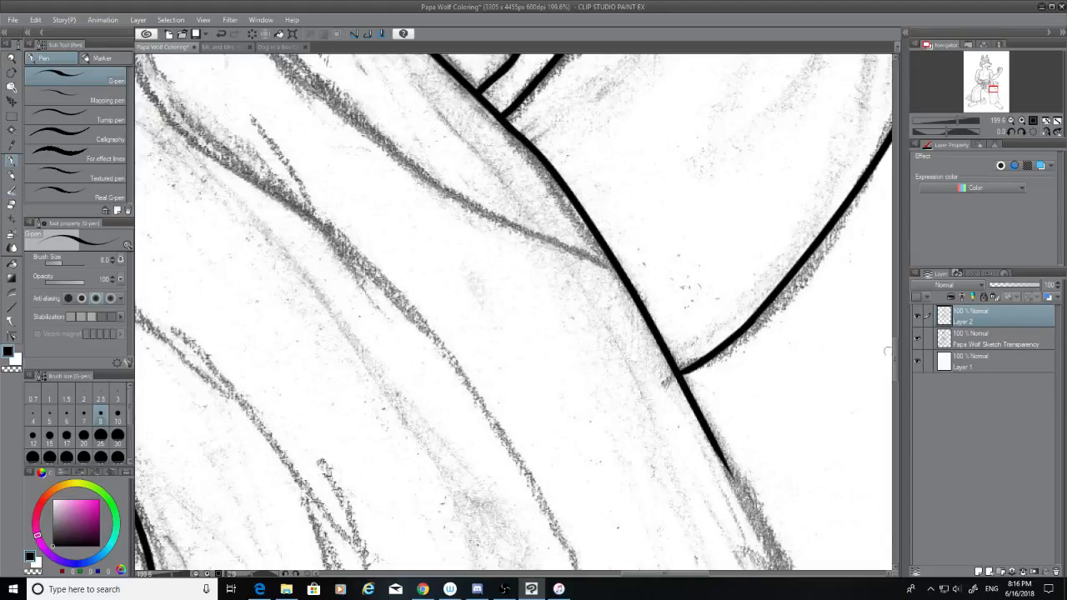
# Step: Ink the right trouser leg's outer edge from below the tail's base down along the lower leg, redoing the stroke until it joins smoothly
pyautogui.scroll(-5, 901, 376)
pyautogui.moveTo(700, 573); pyautogui.dragTo(726, 575)
pyautogui.moveTo(512, 113); pyautogui.dragTo(710, 540)
pyautogui.hotkey('ctrl', 'z')
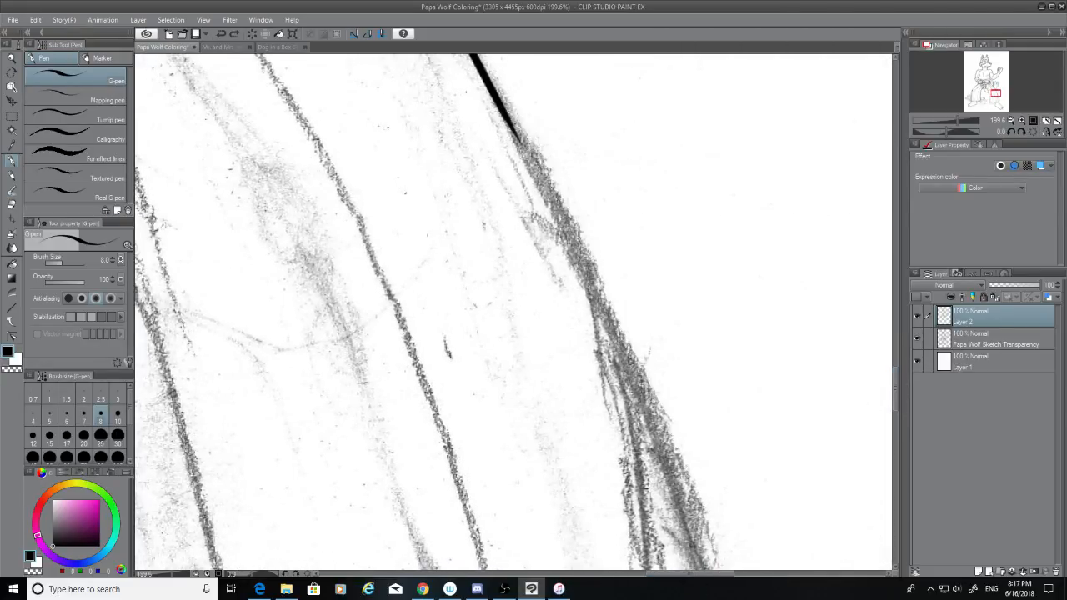
pyautogui.moveTo(495, 87)
pyautogui.mouseDown()
pyautogui.moveTo(599, 277)
pyautogui.moveTo(705, 514)
pyautogui.mouseUp()
pyautogui.hotkey('ctrl', 'z')
pyautogui.moveTo(495, 87); pyautogui.dragTo(699, 558)
pyautogui.hotkey('ctrl', 'z')
pyautogui.moveTo(494, 85); pyautogui.dragTo(719, 570)
pyautogui.hotkey('ctrl', 'z')
pyautogui.moveTo(495, 86); pyautogui.dragTo(695, 551)
pyautogui.hotkey('ctrl', 'z')
pyautogui.moveTo(495, 86); pyautogui.dragTo(714, 568)
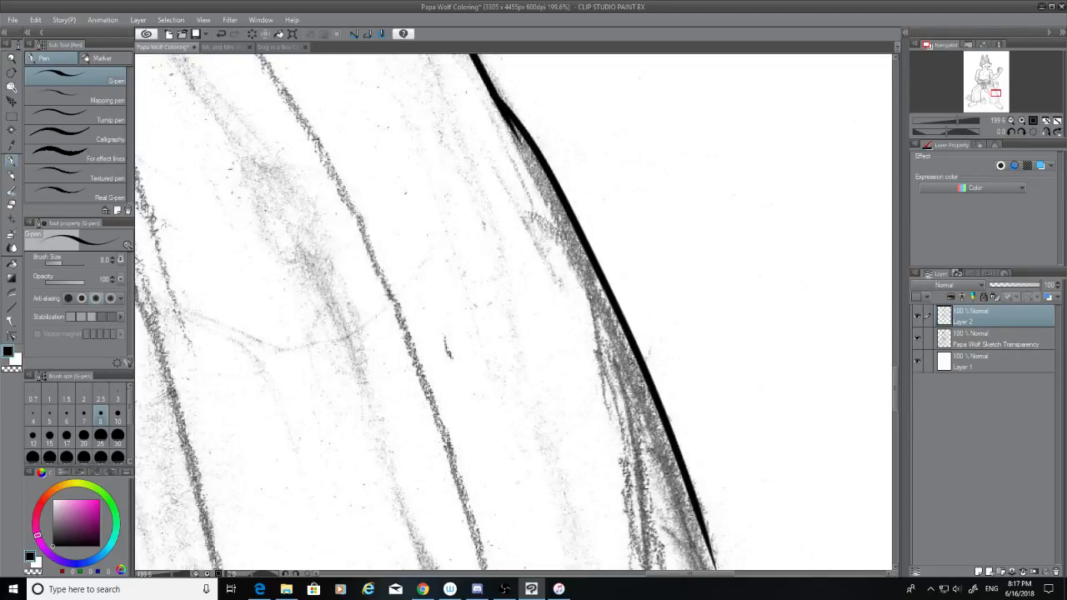
pyautogui.hotkey('ctrl', 'z')
pyautogui.moveTo(492, 90); pyautogui.dragTo(695, 483)
pyautogui.hotkey('ctrl', 'z')
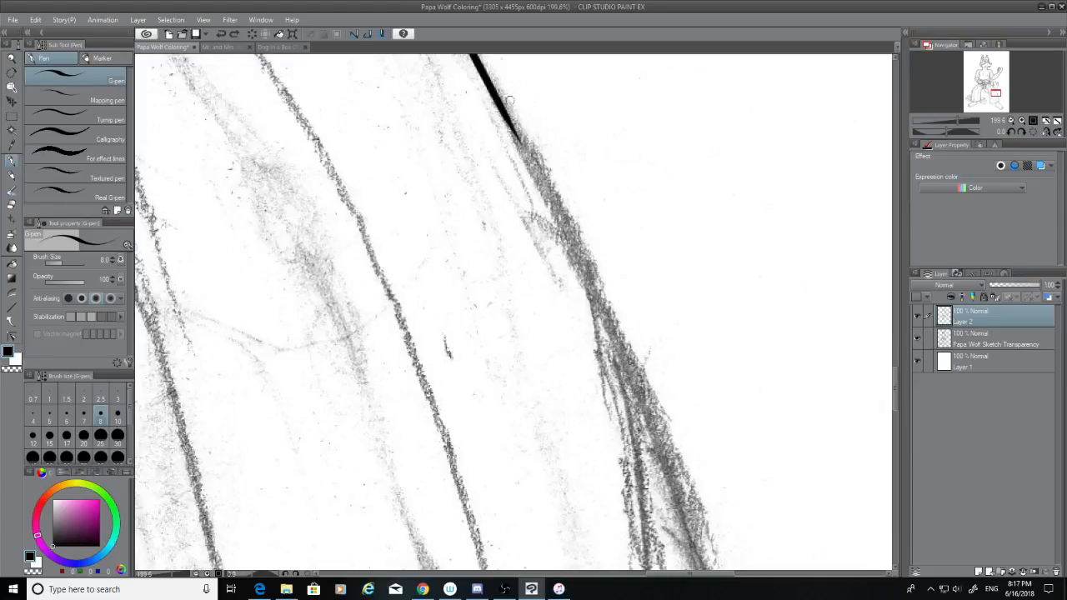
pyautogui.moveTo(493, 92); pyautogui.dragTo(683, 542)
pyautogui.hotkey('ctrl', 'z')
pyautogui.moveTo(494, 92); pyautogui.dragTo(695, 525)
pyautogui.hotkey('ctrl', 'z')
pyautogui.moveTo(494, 92); pyautogui.dragTo(695, 500)
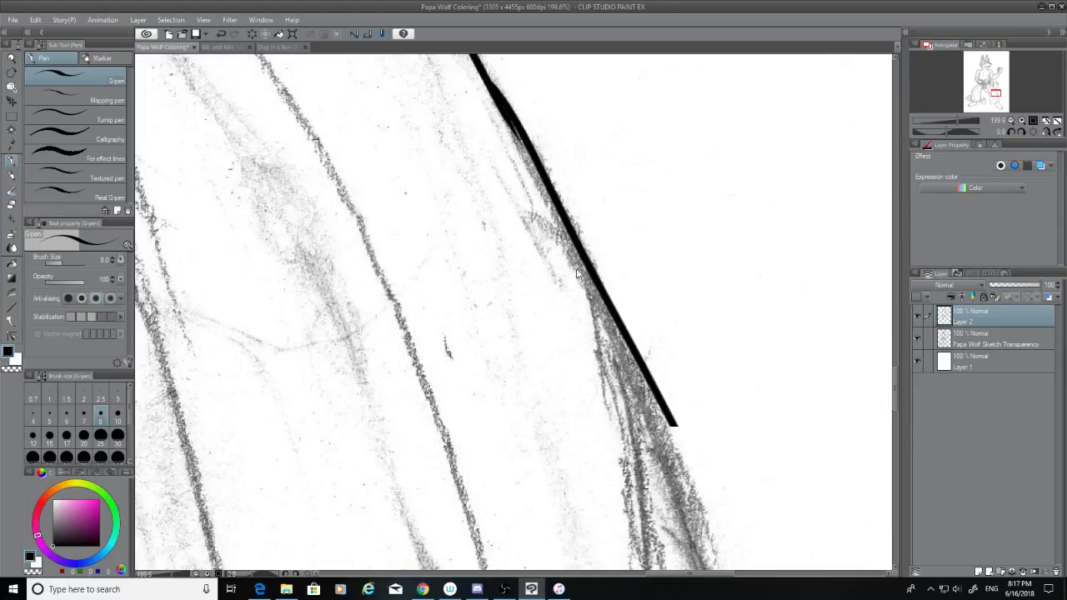
pyautogui.hotkey('ctrl', 'z')
pyautogui.moveTo(494, 92); pyautogui.dragTo(741, 542)
pyautogui.hotkey('ctrl', 'z')
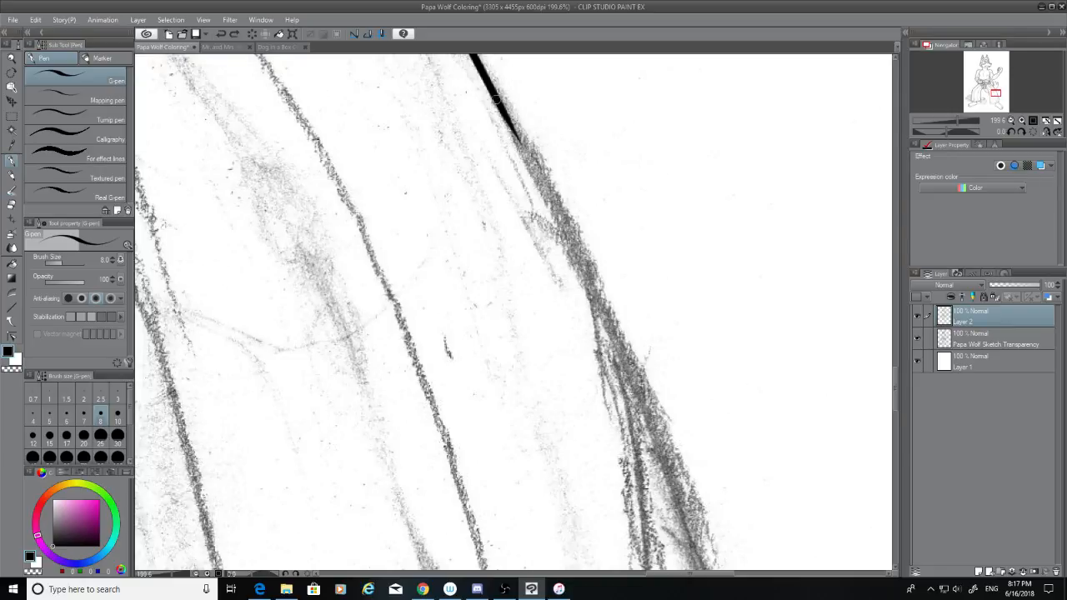
pyautogui.moveTo(496, 98); pyautogui.dragTo(690, 543)
pyautogui.hotkey('ctrl', 'z')
pyautogui.moveTo(504, 107); pyautogui.dragTo(725, 566)
pyautogui.hotkey('ctrl', 'z')
pyautogui.moveTo(500, 103); pyautogui.dragTo(685, 570)
pyautogui.hotkey('ctrl', 'z')
pyautogui.moveTo(504, 106); pyautogui.dragTo(725, 570)
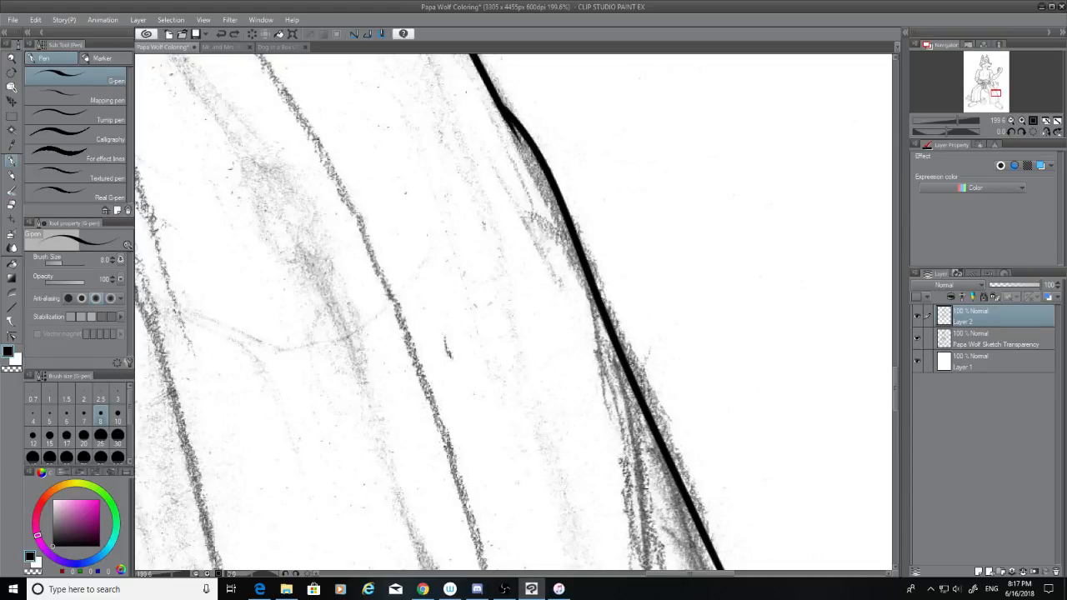
pyautogui.hotkey('ctrl', 'z')
pyautogui.moveTo(504, 107)
pyautogui.mouseDown()
pyautogui.moveTo(642, 457)
pyautogui.moveTo(705, 570)
pyautogui.mouseUp()
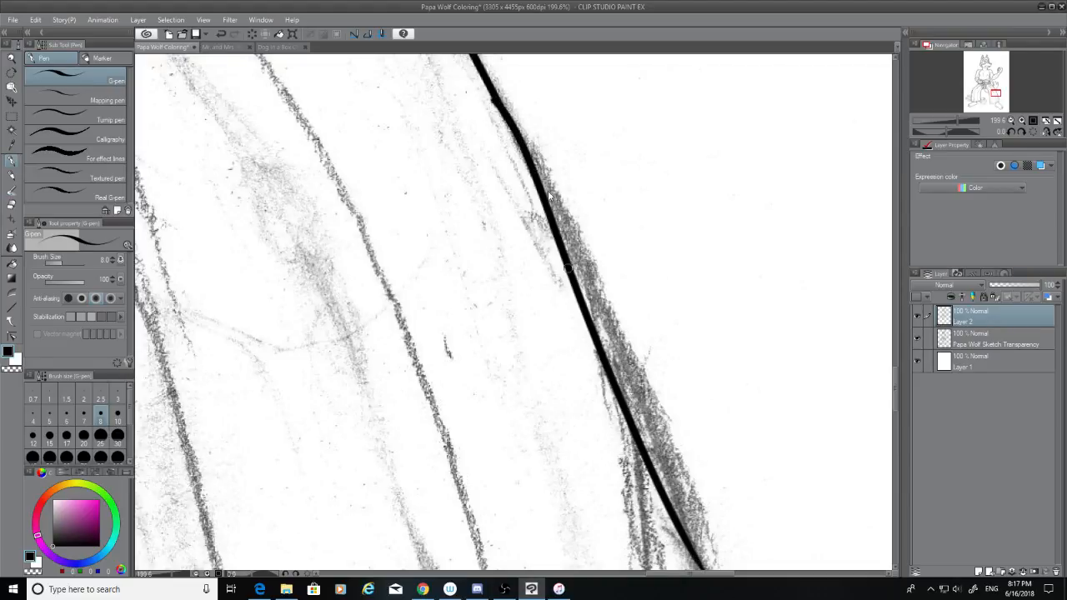
pyautogui.hotkey('ctrl', 'z')
pyautogui.moveTo(504, 107); pyautogui.dragTo(725, 570)
pyautogui.hotkey('ctrl', 'z')
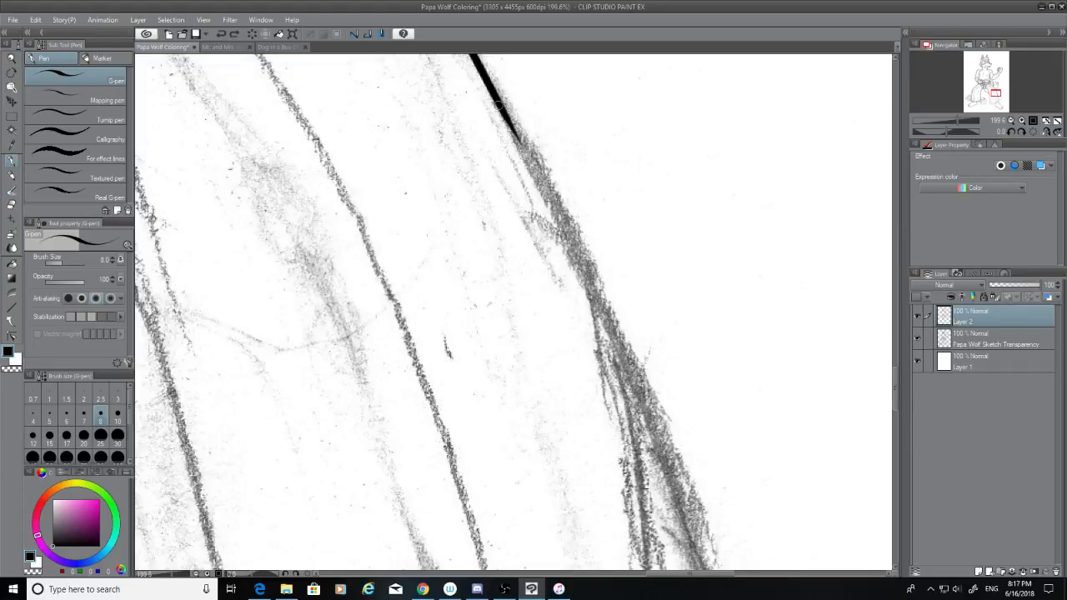
pyautogui.moveTo(497, 104); pyautogui.dragTo(705, 570)
pyautogui.hotkey('ctrl', 'z')
pyautogui.moveTo(500, 105); pyautogui.dragTo(708, 570)
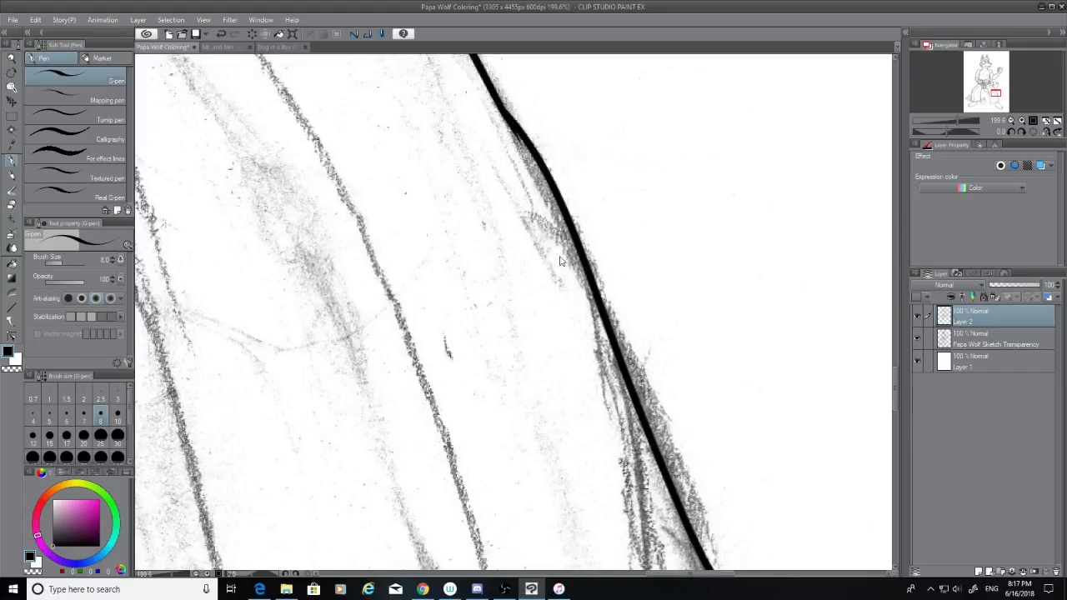
pyautogui.hotkey('ctrl', 'z')
pyautogui.moveTo(500, 105)
pyautogui.mouseDown()
pyautogui.moveTo(688, 557)
pyautogui.moveTo(705, 570)
pyautogui.mouseUp()
pyautogui.hotkey('ctrl', 'z')
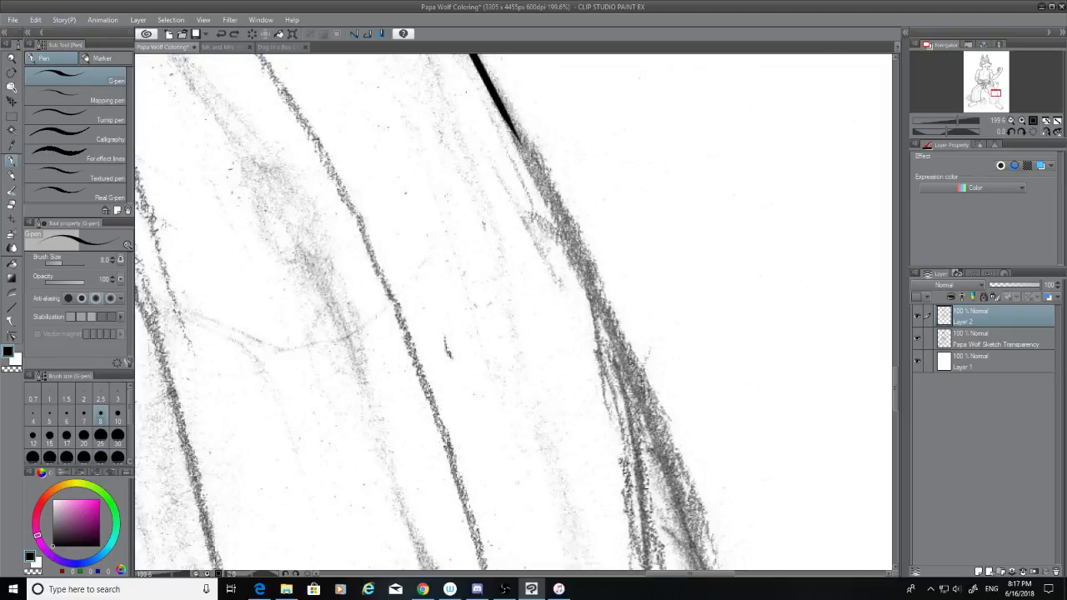
pyautogui.moveTo(497, 104)
pyautogui.mouseDown()
pyautogui.moveTo(672, 440)
pyautogui.moveTo(708, 570)
pyautogui.mouseUp()
pyautogui.hotkey('ctrl', 'z')
pyautogui.moveTo(495, 109); pyautogui.dragTo(710, 570)
pyautogui.hotkey('ctrl', 'z')
pyautogui.moveTo(496, 103)
pyautogui.mouseDown()
pyautogui.moveTo(572, 238)
pyautogui.moveTo(710, 570)
pyautogui.mouseUp()
pyautogui.hotkey('ctrl', 'z')
pyautogui.moveTo(497, 100); pyautogui.dragTo(714, 570)
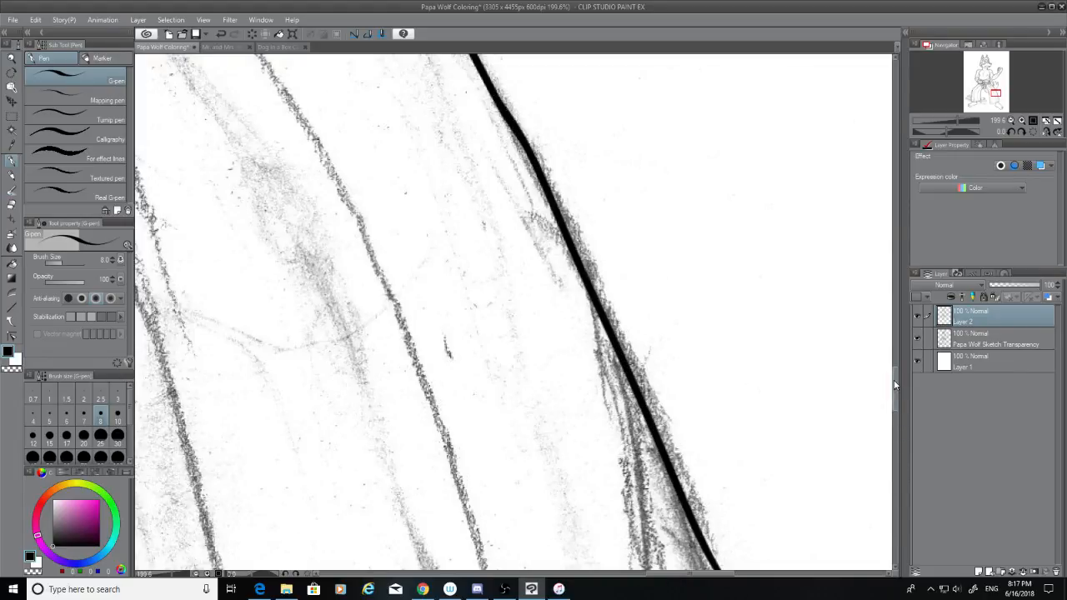
# Step: Erase the tapered lower end of the right trouser leg's outer line with the Hard eraser
pyautogui.moveTo(894, 382); pyautogui.dragTo(896, 421)
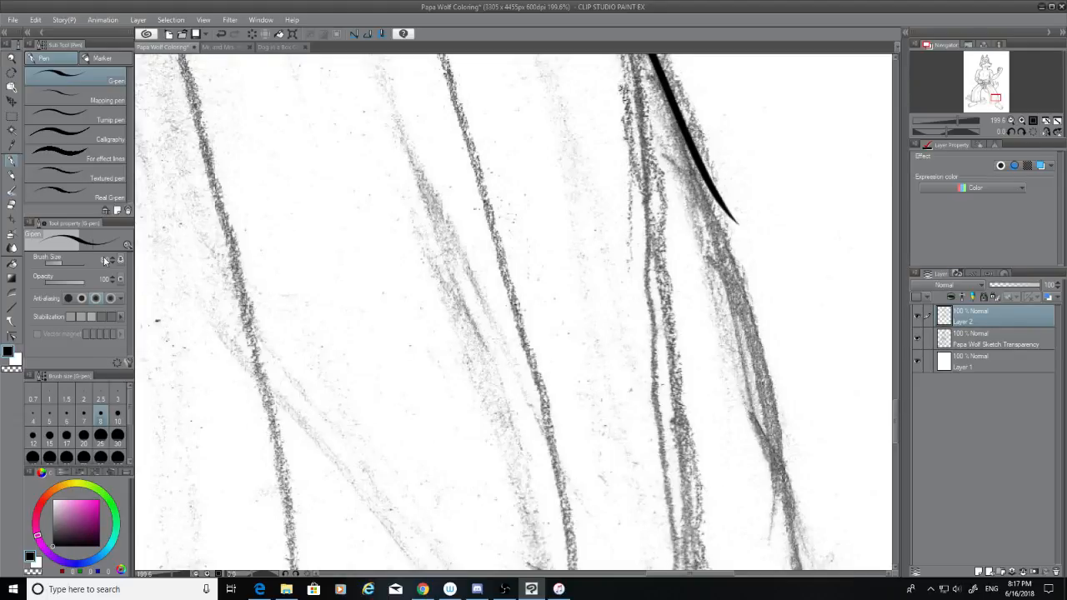
pyautogui.click(12, 205)
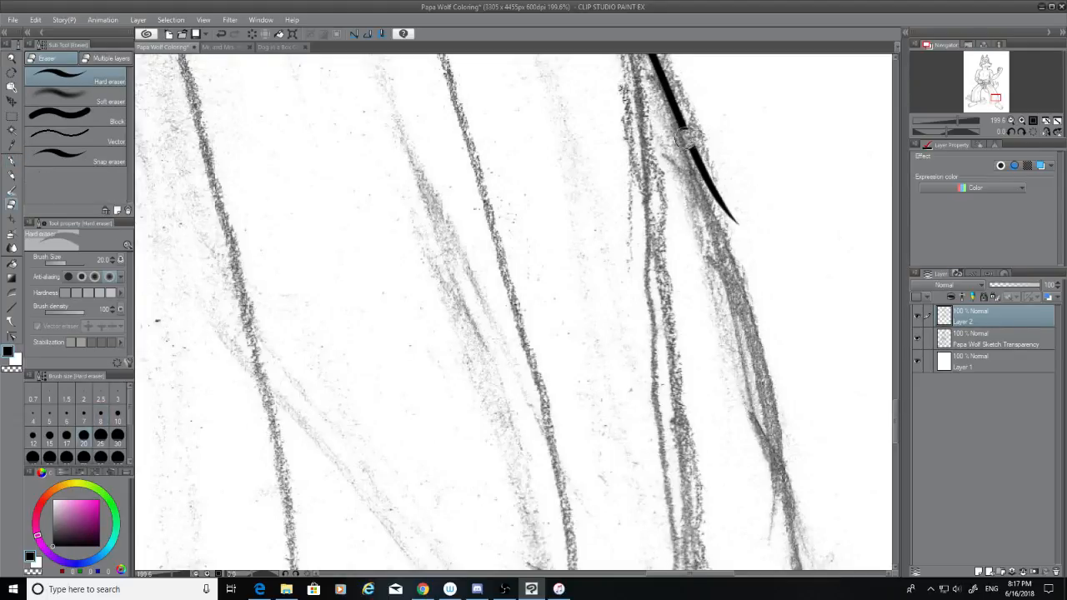
pyautogui.moveTo(685, 140)
pyautogui.mouseDown()
pyautogui.moveTo(679, 117)
pyautogui.moveTo(733, 221)
pyautogui.mouseUp()
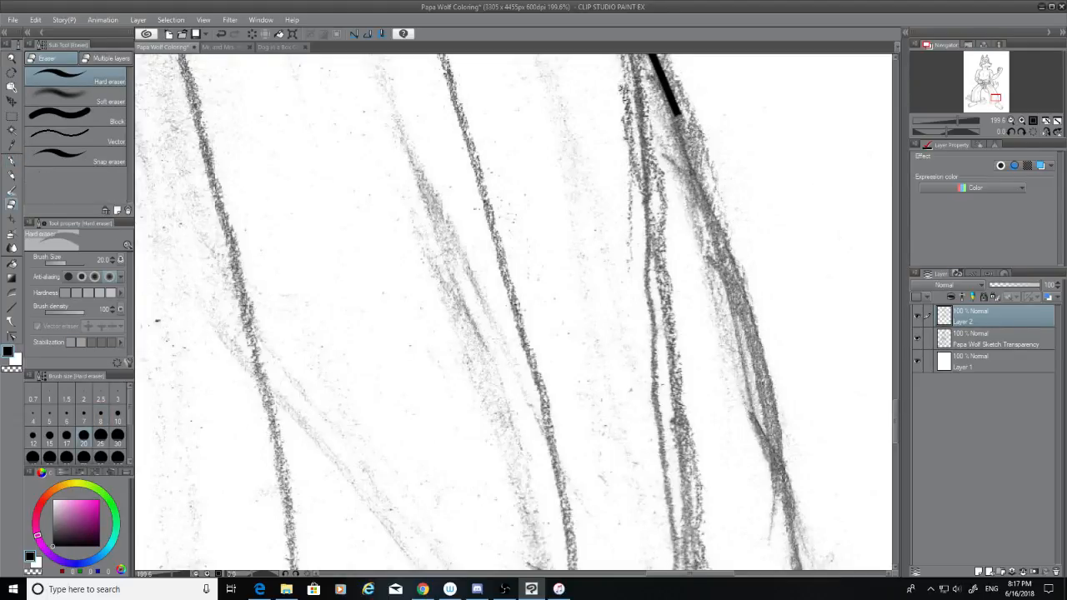
# Step: Ink the right trouser leg's outer edge with the G-pen from the trimmed end to just above the hem, redoing the stroke until it follows the sketch
pyautogui.click(13, 160)
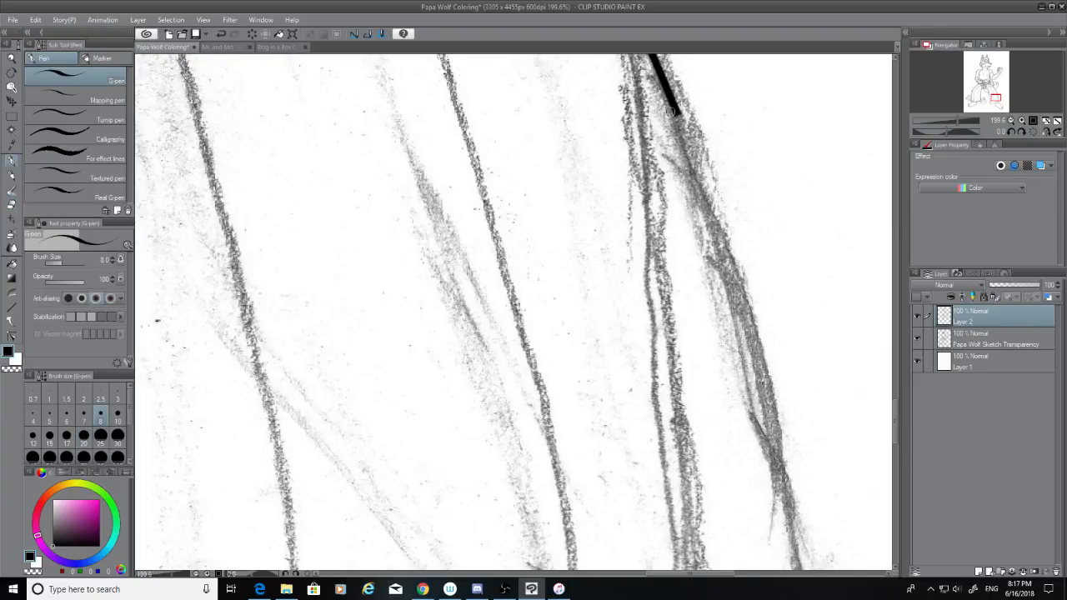
pyautogui.moveTo(671, 110); pyautogui.dragTo(833, 570)
pyautogui.hotkey('ctrl', 'z')
pyautogui.moveTo(680, 115); pyautogui.dragTo(814, 570)
pyautogui.hotkey('ctrl', 'z')
pyautogui.moveTo(675, 107); pyautogui.dragTo(813, 570)
pyautogui.hotkey('ctrl', 'z')
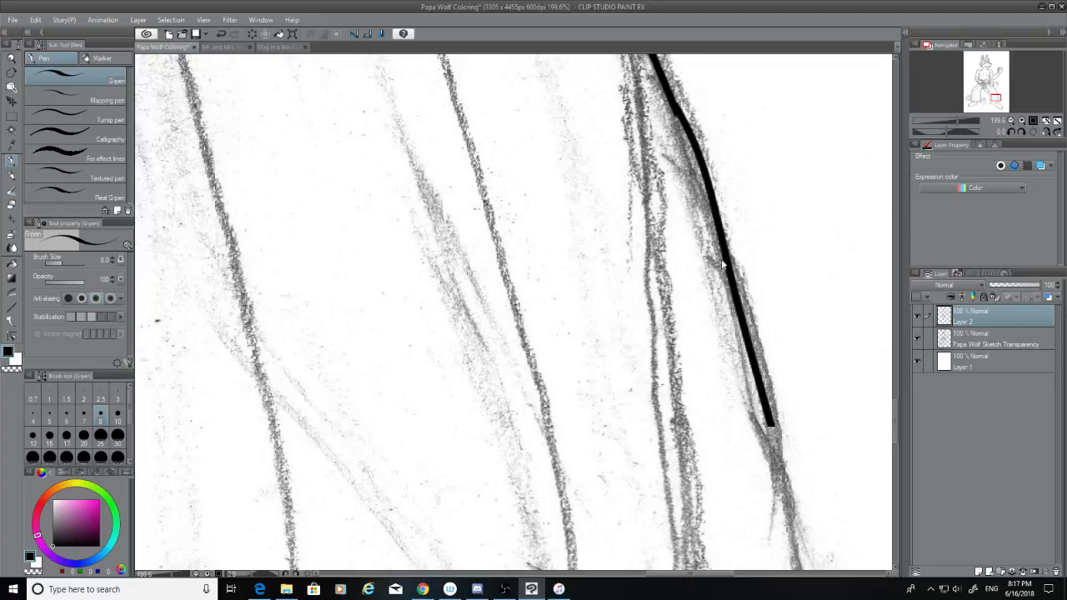
pyautogui.hotkey('ctrl', 'z')
pyautogui.moveTo(677, 108); pyautogui.dragTo(799, 570)
pyautogui.hotkey('ctrl', 'z')
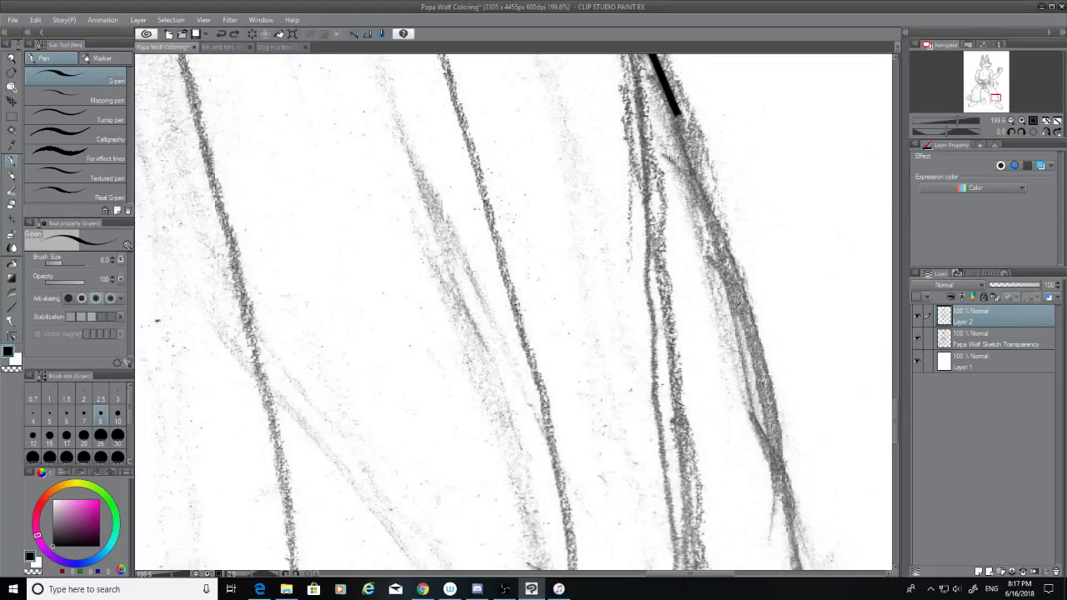
pyautogui.moveTo(674, 111); pyautogui.dragTo(790, 569)
pyautogui.hotkey('ctrl', 'z')
pyautogui.moveTo(667, 102)
pyautogui.mouseDown()
pyautogui.moveTo(692, 137)
pyautogui.moveTo(807, 570)
pyautogui.mouseUp()
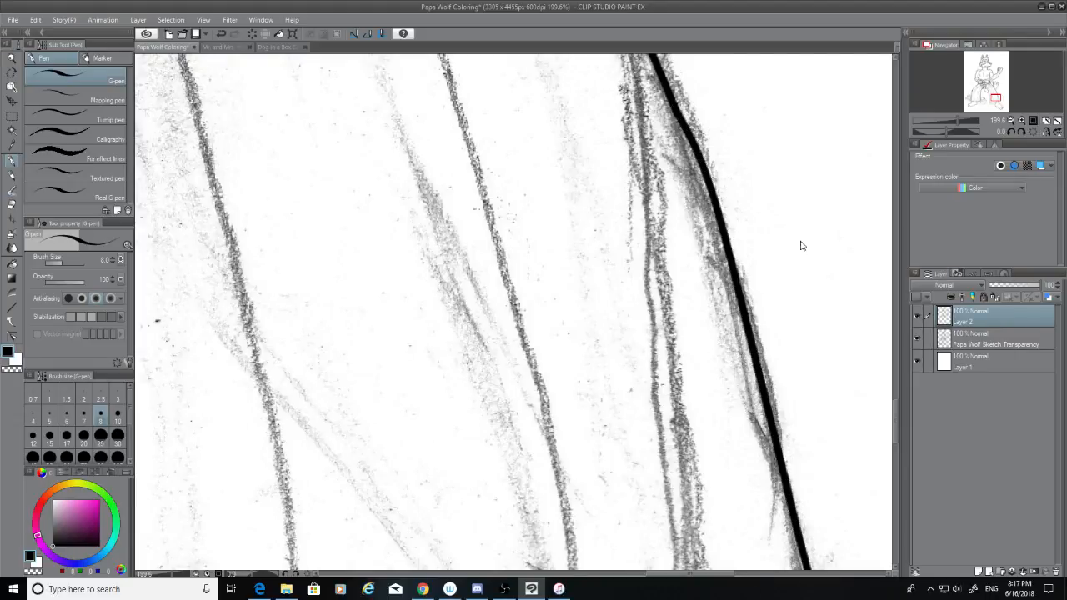
pyautogui.hotkey('ctrl', 'z')
pyautogui.moveTo(678, 109)
pyautogui.mouseDown()
pyautogui.moveTo(714, 190)
pyautogui.moveTo(791, 570)
pyautogui.mouseUp()
pyautogui.hotkey('ctrl', 'z')
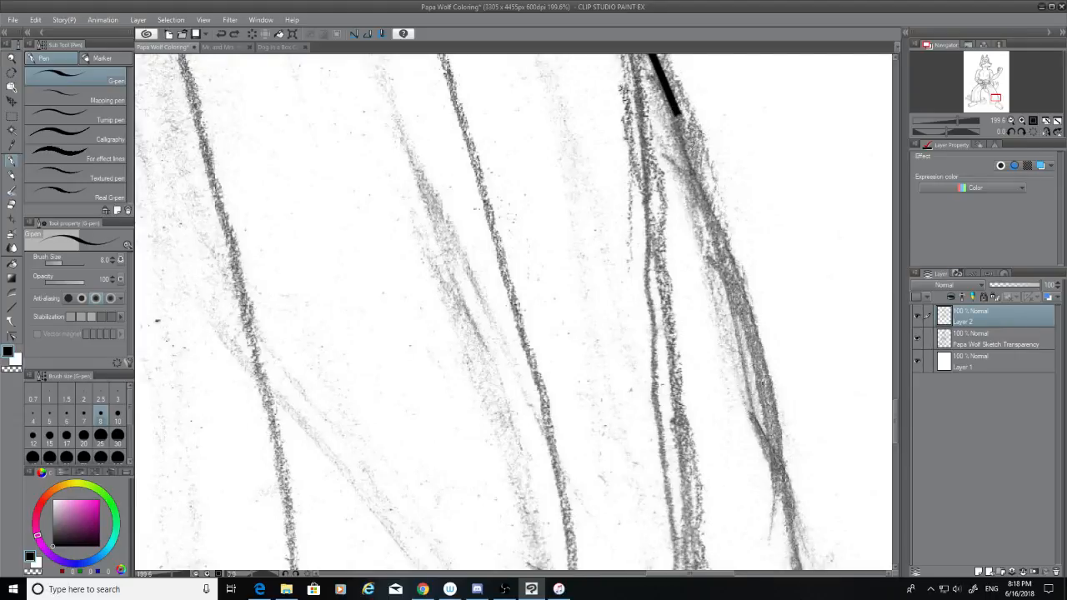
pyautogui.moveTo(676, 111)
pyautogui.mouseDown()
pyautogui.moveTo(714, 209)
pyautogui.moveTo(798, 566)
pyautogui.mouseUp()
pyautogui.hotkey('ctrl', 'z')
pyautogui.moveTo(676, 111); pyautogui.dragTo(825, 570)
pyautogui.hotkey('ctrl', 'z')
pyautogui.moveTo(677, 110); pyautogui.dragTo(781, 570)
pyautogui.hotkey('ctrl', 'z')
pyautogui.moveTo(676, 111); pyautogui.dragTo(809, 570)
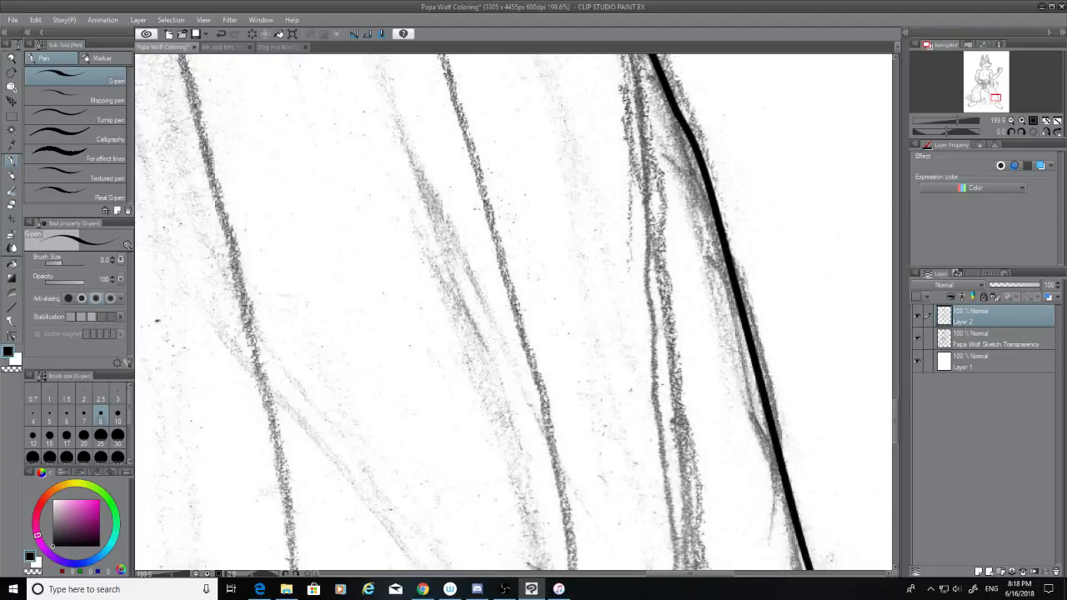
# Step: Extend the right trouser leg's outer line to the hem's outer corner, redoing the short end stroke
pyautogui.moveTo(894, 403); pyautogui.dragTo(897, 429)
pyautogui.moveTo(802, 345); pyautogui.dragTo(825, 423)
pyautogui.hotkey('ctrl', 'z')
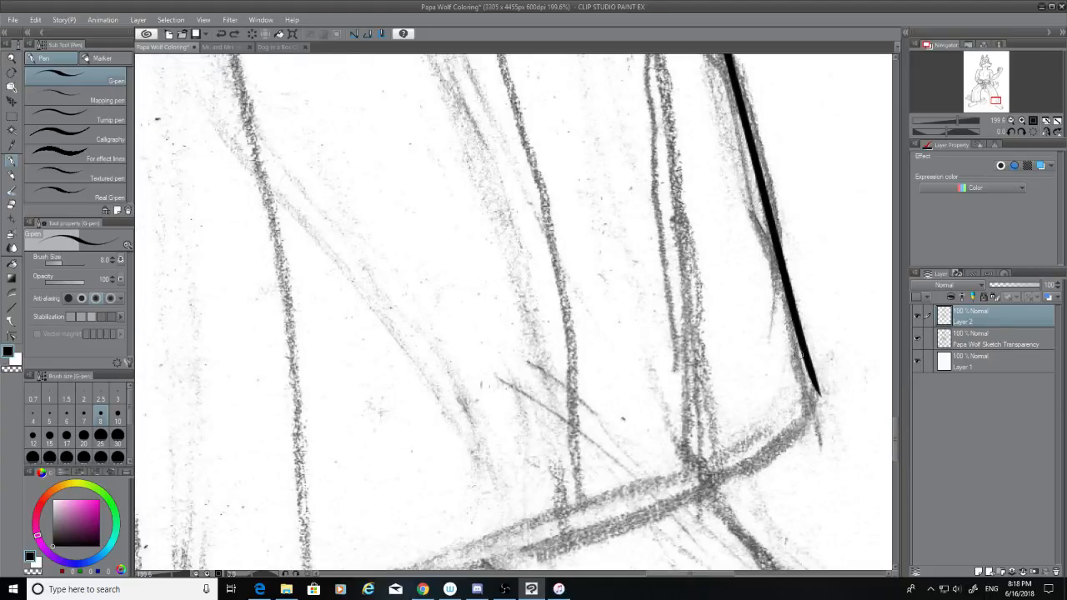
pyautogui.moveTo(802, 347)
pyautogui.mouseDown()
pyautogui.moveTo(833, 417)
pyautogui.moveTo(821, 397)
pyautogui.moveTo(825, 406)
pyautogui.moveTo(725, 467)
pyautogui.moveTo(566, 552)
pyautogui.mouseUp()
pyautogui.hotkey('ctrl', 'z')
pyautogui.hotkey('ctrl', 'z')
pyautogui.hotkey('ctrl', 'z')
pyautogui.moveTo(810, 374)
pyautogui.mouseDown()
pyautogui.moveTo(829, 410)
pyautogui.moveTo(824, 403)
pyautogui.mouseUp()
pyautogui.hotkey('ctrl', 'z')
pyautogui.hotkey('ctrl', 'z')
pyautogui.moveTo(805, 360)
pyautogui.mouseDown()
pyautogui.moveTo(825, 402)
pyautogui.moveTo(566, 569)
pyautogui.mouseUp()
pyautogui.hotkey('ctrl', 'z')
# Step: Ink the right trouser hem from its outer corner to about the middle of the hem, redoing the curve until it follows the sketch
pyautogui.scroll(-3, 893, 430)
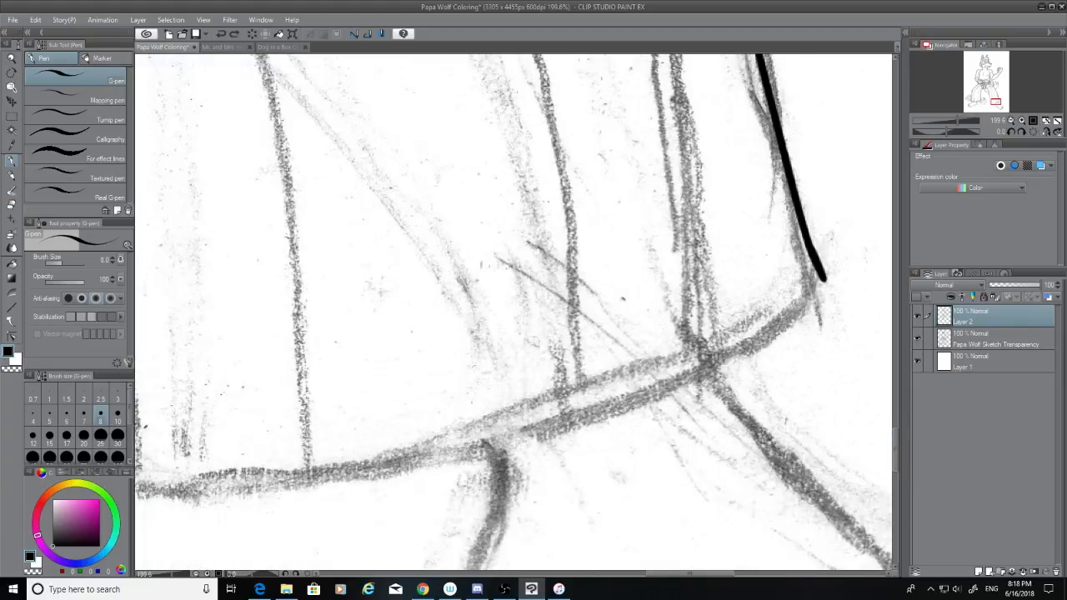
pyautogui.moveTo(831, 278); pyautogui.dragTo(441, 445)
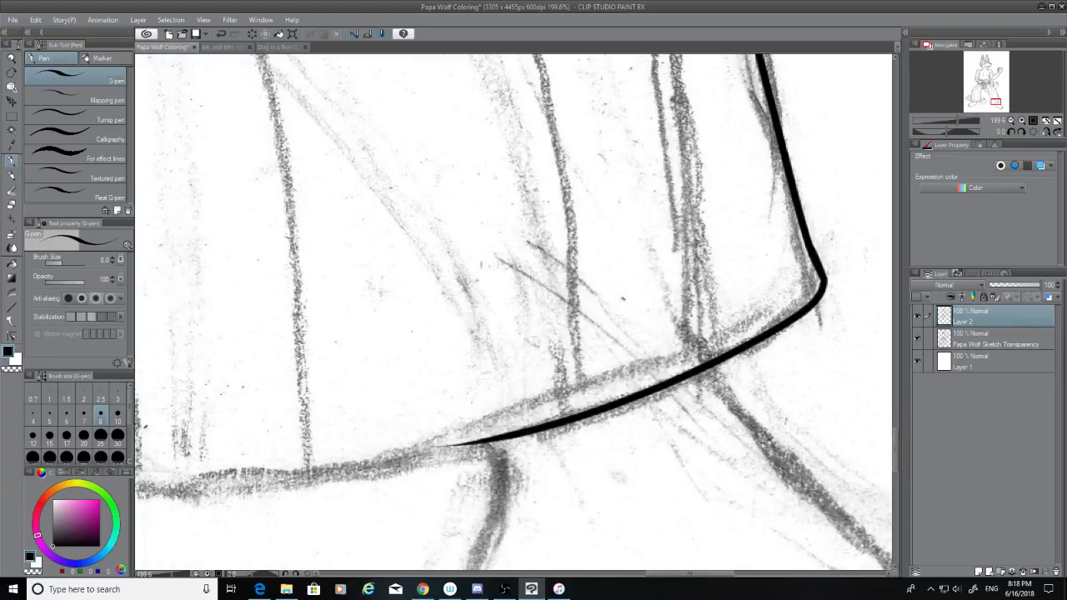
pyautogui.hotkey('ctrl', 'z')
pyautogui.moveTo(822, 280); pyautogui.dragTo(356, 487)
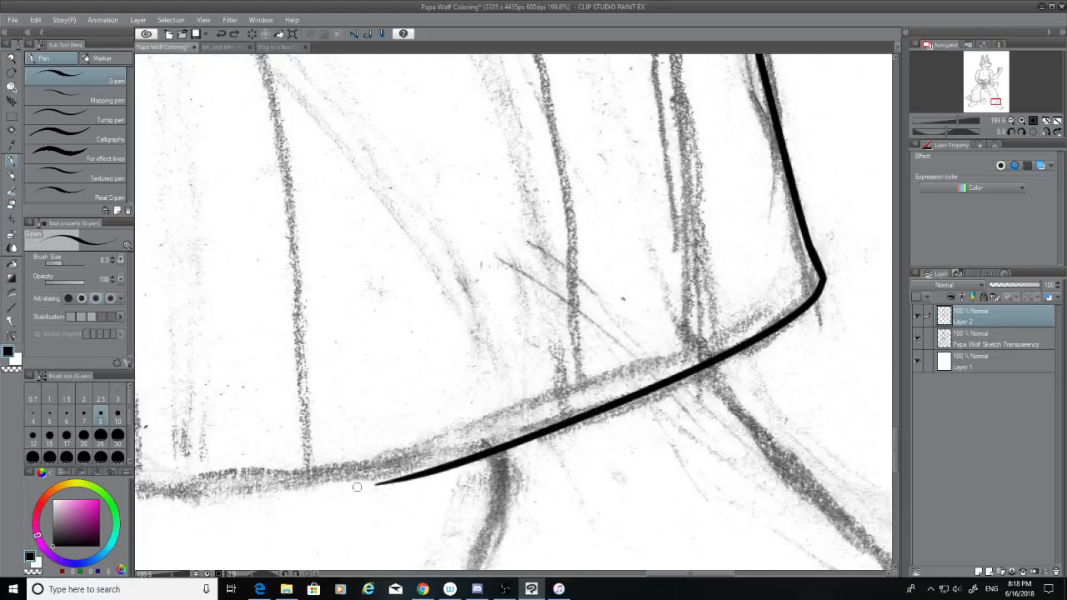
pyautogui.hotkey('ctrl', 'z')
pyautogui.moveTo(823, 280)
pyautogui.mouseDown()
pyautogui.moveTo(352, 459)
pyautogui.moveTo(270, 464)
pyautogui.mouseUp()
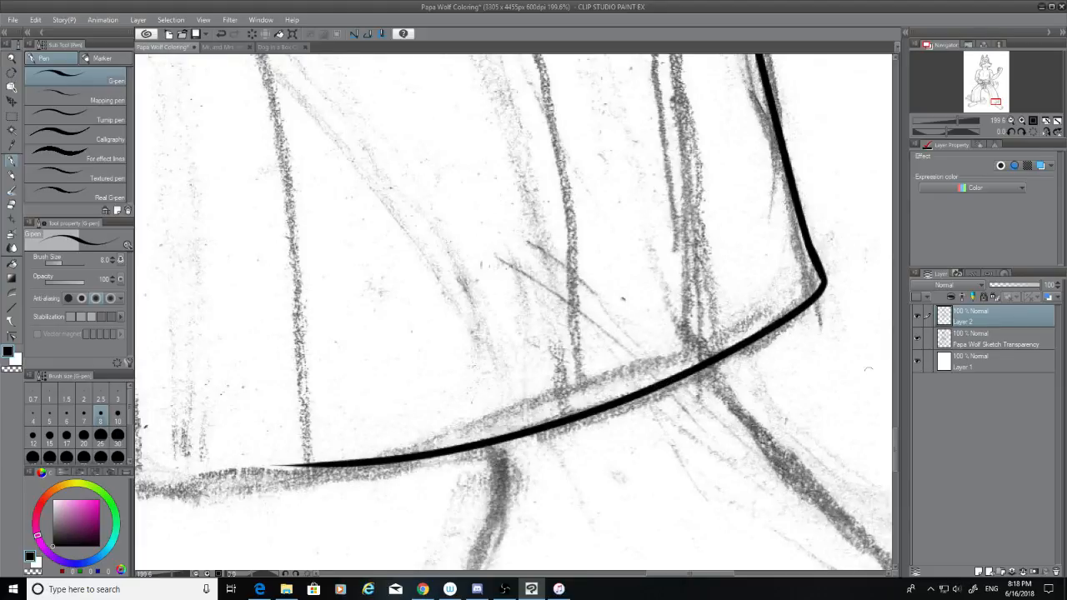
pyautogui.hotkey('ctrl', 'z')
pyautogui.moveTo(823, 280); pyautogui.dragTo(237, 500)
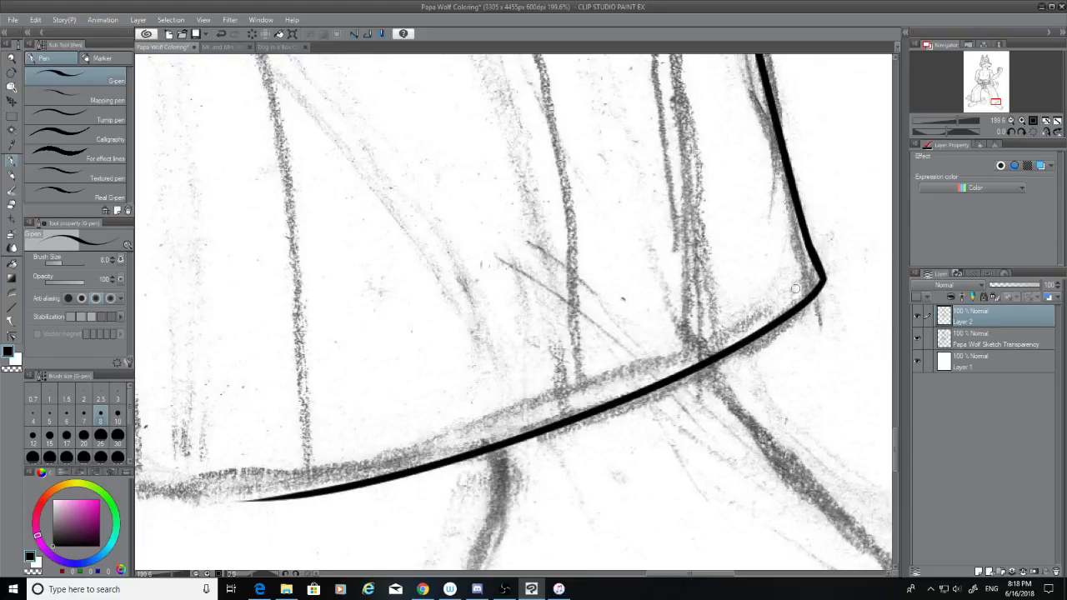
pyautogui.hotkey('ctrl', 'z')
pyautogui.moveTo(823, 280)
pyautogui.mouseDown()
pyautogui.moveTo(374, 486)
pyautogui.moveTo(237, 500)
pyautogui.mouseUp()
pyautogui.hotkey('ctrl', 'z')
pyautogui.moveTo(691, 575)
pyautogui.mouseDown()
pyautogui.moveTo(683, 573)
pyautogui.moveTo(731, 574)
pyautogui.mouseUp()
pyautogui.moveTo(802, 271)
pyautogui.mouseDown()
pyautogui.moveTo(791, 290)
pyautogui.moveTo(321, 492)
pyautogui.mouseUp()
pyautogui.hotkey('ctrl', 'z')
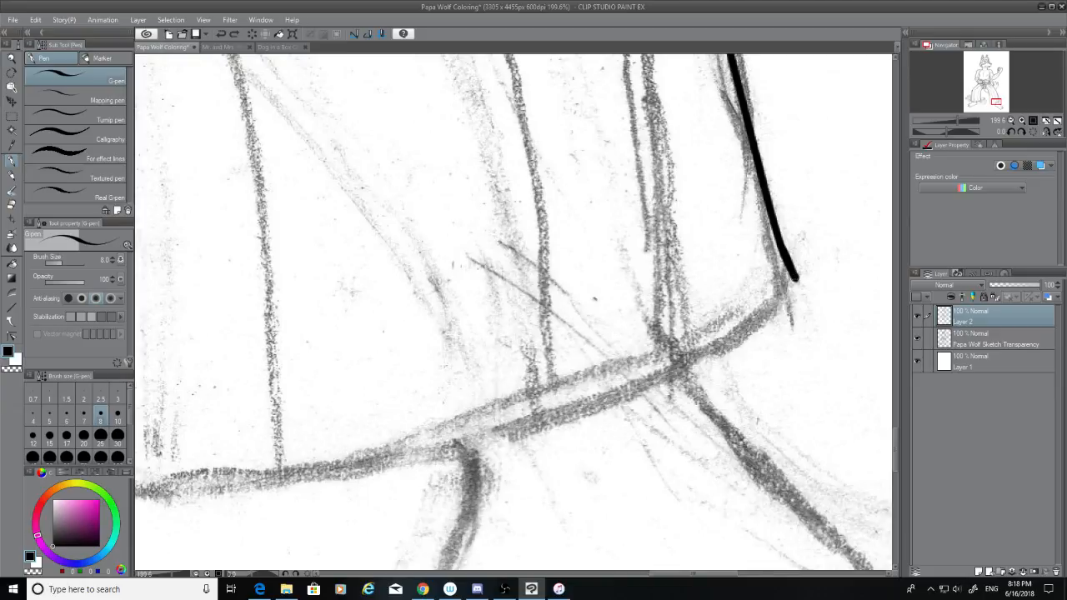
pyautogui.moveTo(796, 279); pyautogui.dragTo(375, 463)
# Step: Ink the rest of the right trouser hem from its inner corner to the inked outer part
pyautogui.moveTo(697, 574); pyautogui.dragTo(643, 561)
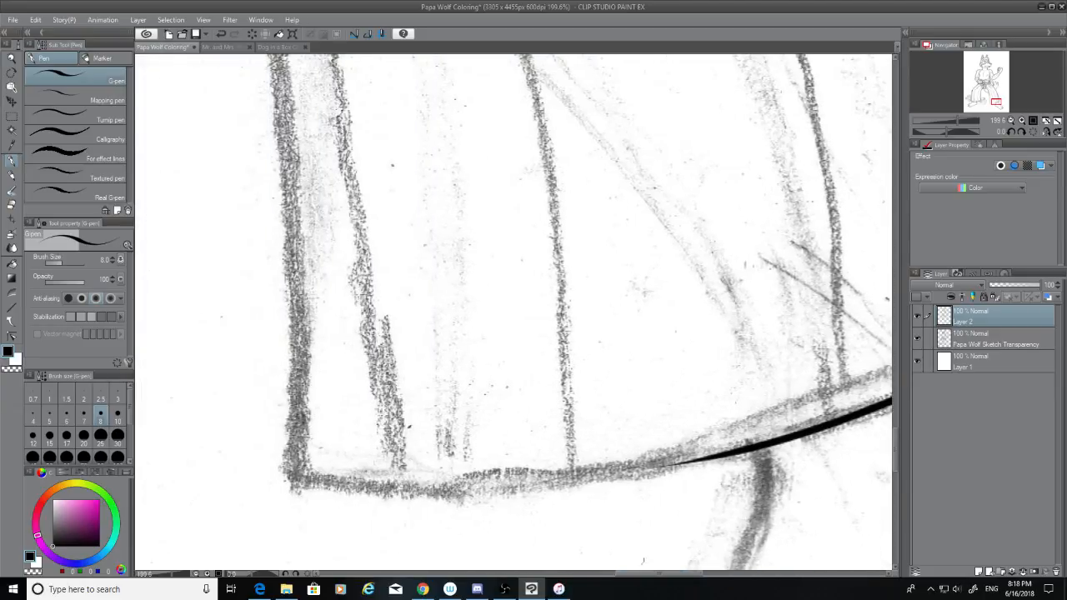
pyautogui.moveTo(290, 465)
pyautogui.mouseDown()
pyautogui.moveTo(380, 488)
pyautogui.moveTo(858, 396)
pyautogui.mouseUp()
pyautogui.hotkey('ctrl', 'z')
pyautogui.moveTo(295, 465)
pyautogui.mouseDown()
pyautogui.moveTo(434, 486)
pyautogui.moveTo(853, 410)
pyautogui.moveTo(689, 470)
pyautogui.moveTo(306, 499)
pyautogui.mouseUp()
pyautogui.hotkey('ctrl', 'z')
pyautogui.hotkey('ctrl', 'z')
pyautogui.moveTo(829, 423)
pyautogui.mouseDown()
pyautogui.moveTo(707, 461)
pyautogui.moveTo(307, 495)
pyautogui.moveTo(783, 439)
pyautogui.mouseUp()
pyautogui.hotkey('ctrl', 'z')
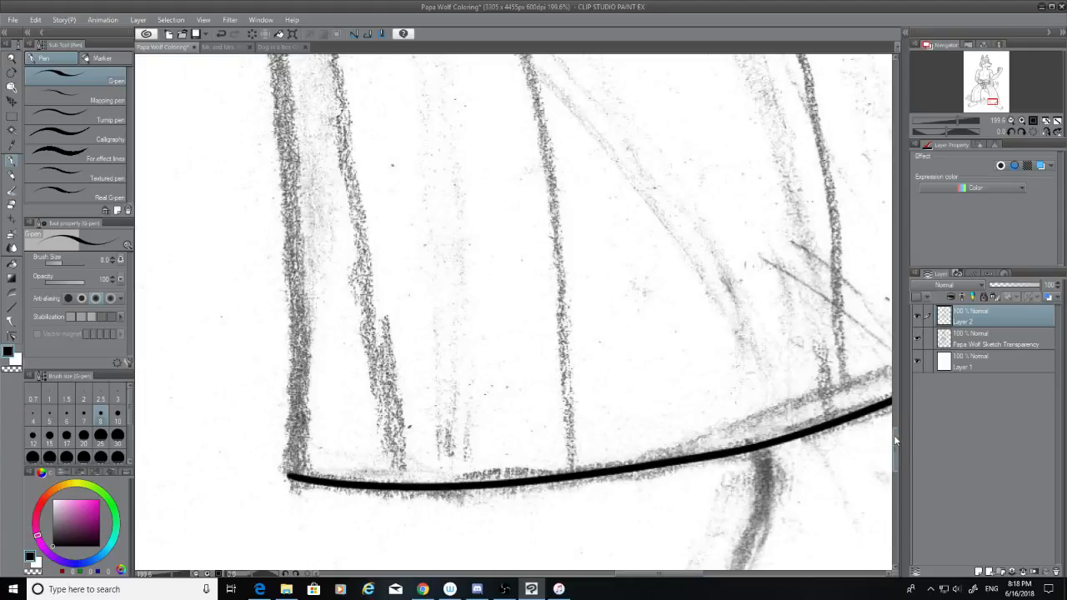
# Step: Ink the right trouser leg's inner edge from the tapered line end below the knee to partway down, redoing the stroke until it follows the sketch
pyautogui.scroll(10, 875, 417)
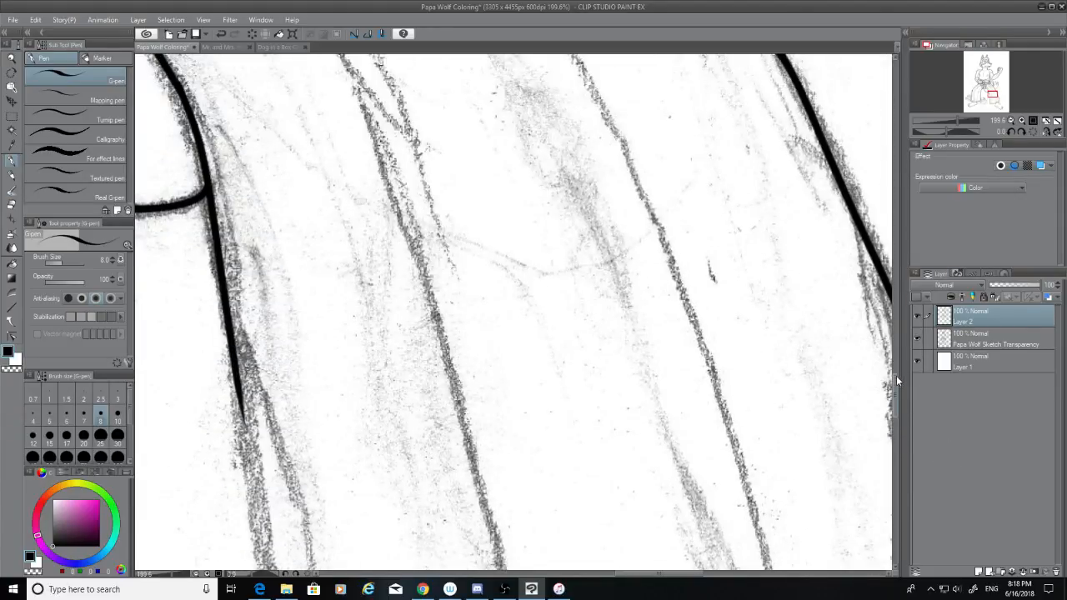
pyautogui.moveTo(896, 380); pyautogui.dragTo(899, 409)
pyautogui.moveTo(668, 575); pyautogui.dragTo(626, 580)
pyautogui.scroll(3, 896, 405)
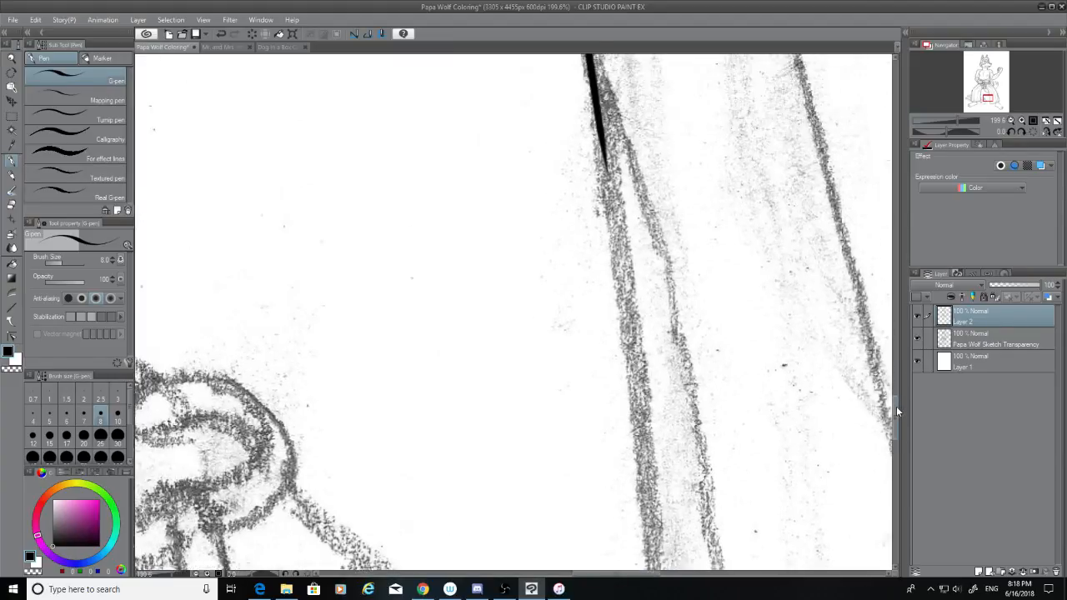
pyautogui.moveTo(595, 151); pyautogui.dragTo(659, 521)
pyautogui.hotkey('ctrl', 'z')
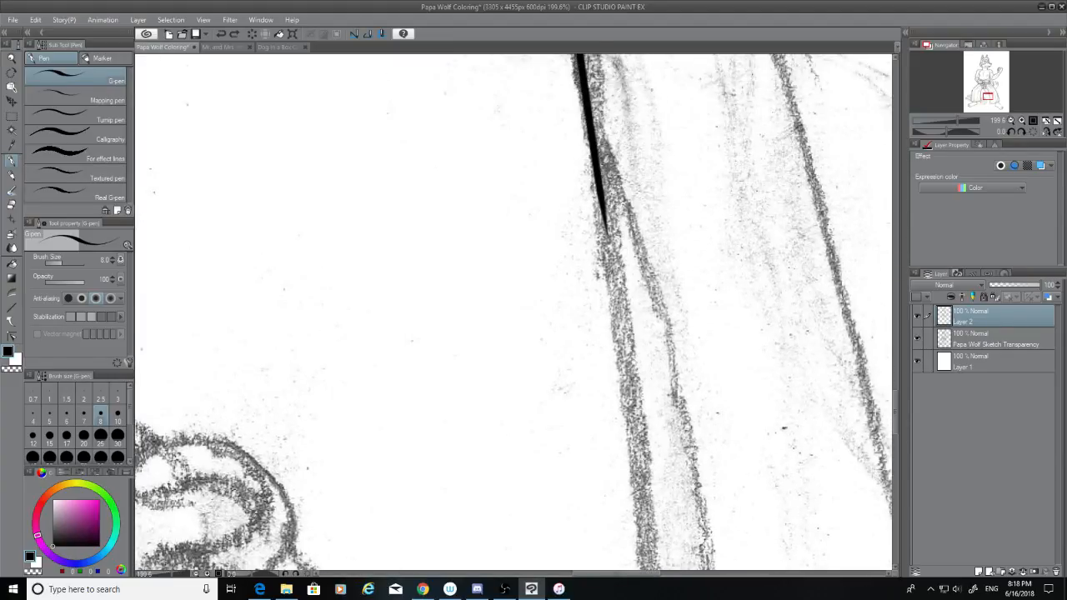
pyautogui.moveTo(589, 143); pyautogui.dragTo(642, 570)
pyautogui.hotkey('ctrl', 'z')
pyautogui.moveTo(593, 158); pyautogui.dragTo(643, 570)
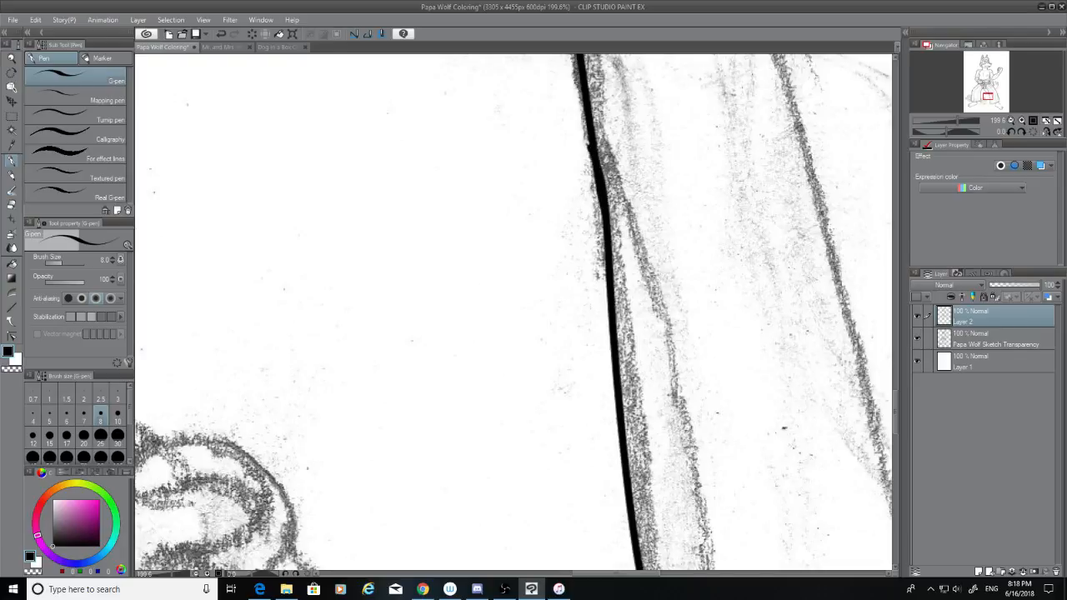
pyautogui.hotkey('ctrl', 'z')
pyautogui.moveTo(590, 152); pyautogui.dragTo(648, 570)
pyautogui.hotkey('ctrl', 'z')
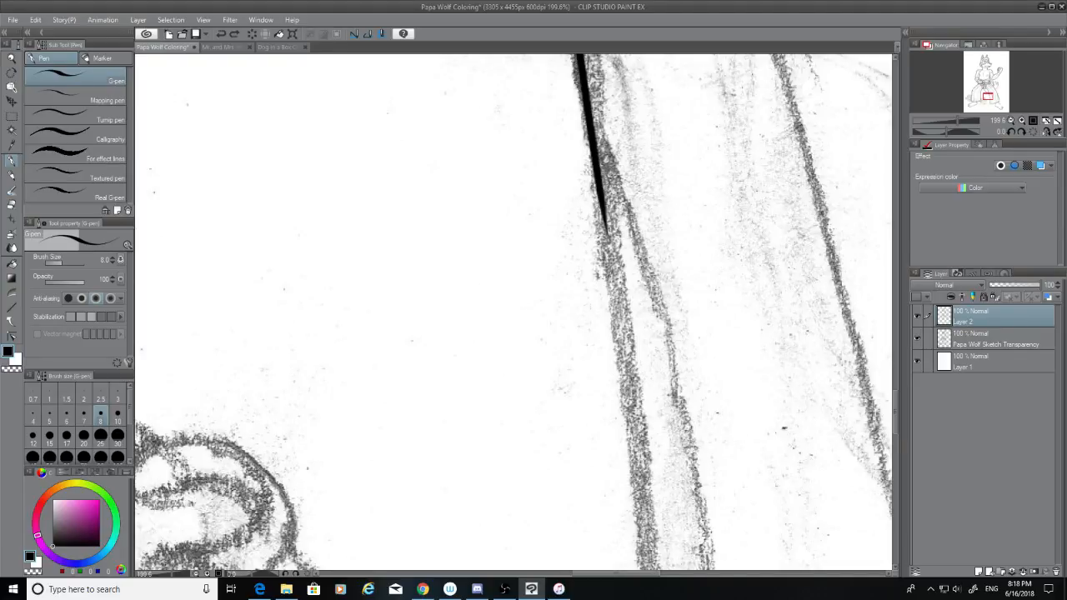
pyautogui.moveTo(595, 150); pyautogui.dragTo(659, 570)
pyautogui.hotkey('ctrl', 'z')
pyautogui.moveTo(590, 150)
pyautogui.mouseDown()
pyautogui.moveTo(607, 202)
pyautogui.moveTo(646, 570)
pyautogui.mouseUp()
pyautogui.hotkey('ctrl', 'z')
pyautogui.moveTo(595, 162); pyautogui.dragTo(641, 570)
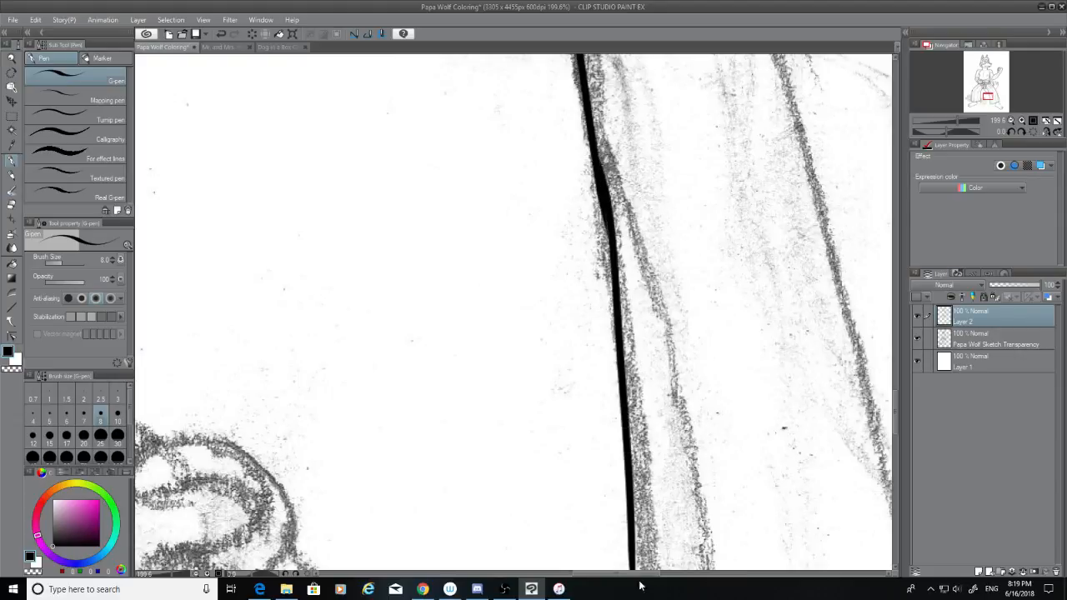
pyautogui.hotkey('ctrl', 'z')
pyautogui.moveTo(599, 162); pyautogui.dragTo(604, 180)
pyautogui.hotkey('ctrl', 'z')
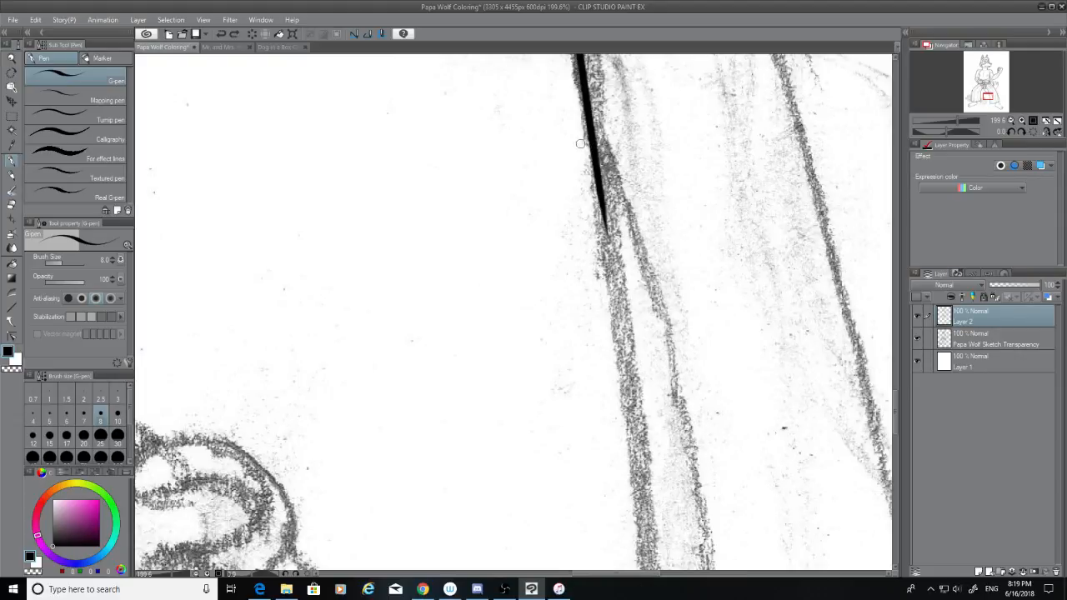
pyautogui.moveTo(591, 135); pyautogui.dragTo(635, 570)
pyautogui.hotkey('ctrl', 'z')
pyautogui.moveTo(589, 136); pyautogui.dragTo(637, 569)
pyautogui.hotkey('ctrl', 'z')
pyautogui.moveTo(593, 143); pyautogui.dragTo(640, 570)
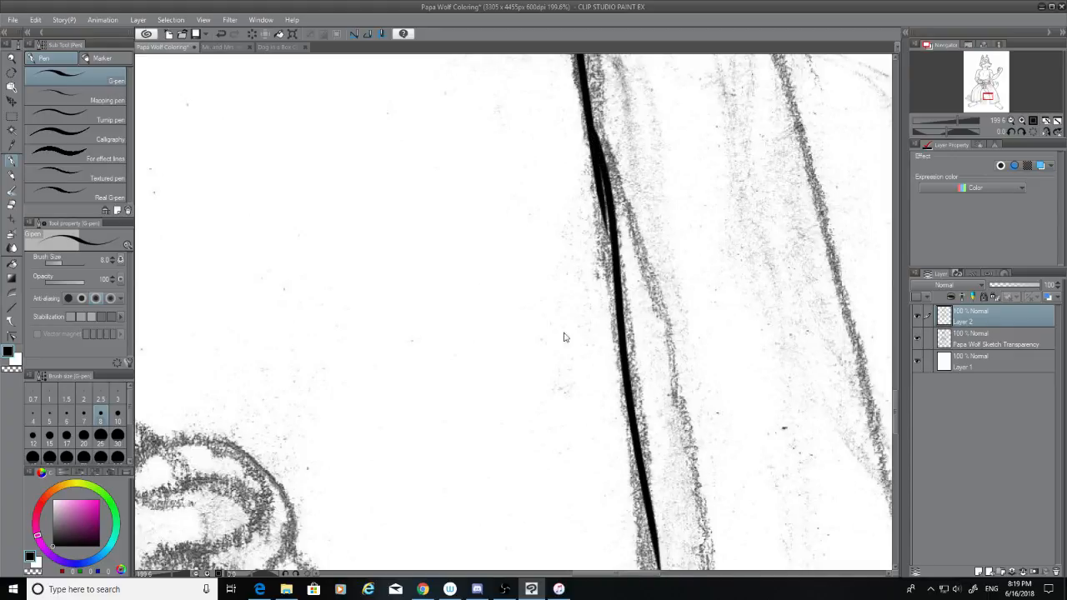
pyautogui.hotkey('ctrl', 'z')
pyautogui.moveTo(605, 226); pyautogui.dragTo(630, 560)
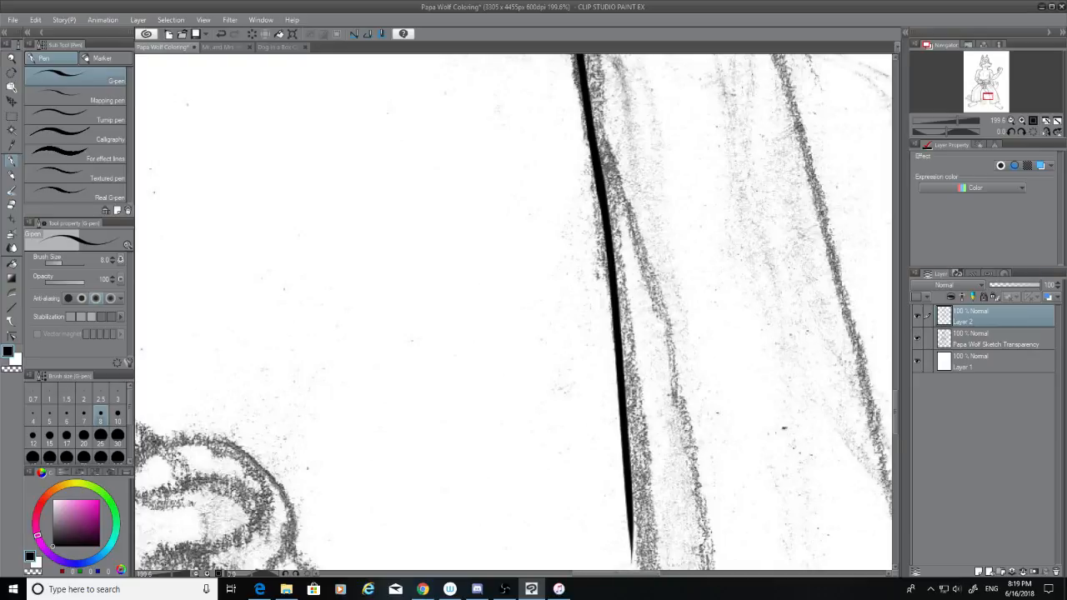
pyautogui.moveTo(892, 396)
pyautogui.mouseDown()
pyautogui.moveTo(900, 428)
pyautogui.moveTo(893, 405)
pyautogui.mouseUp()
pyautogui.hotkey('ctrl', 'z')
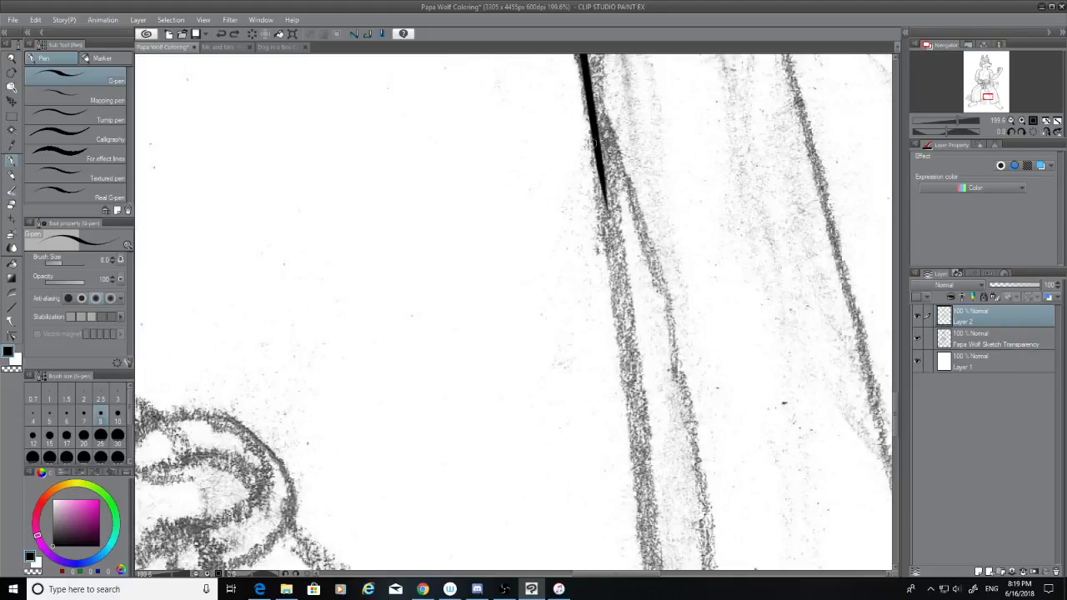
pyautogui.moveTo(604, 163); pyautogui.dragTo(675, 567)
pyautogui.hotkey('ctrl', 'z')
pyautogui.moveTo(603, 163); pyautogui.dragTo(653, 570)
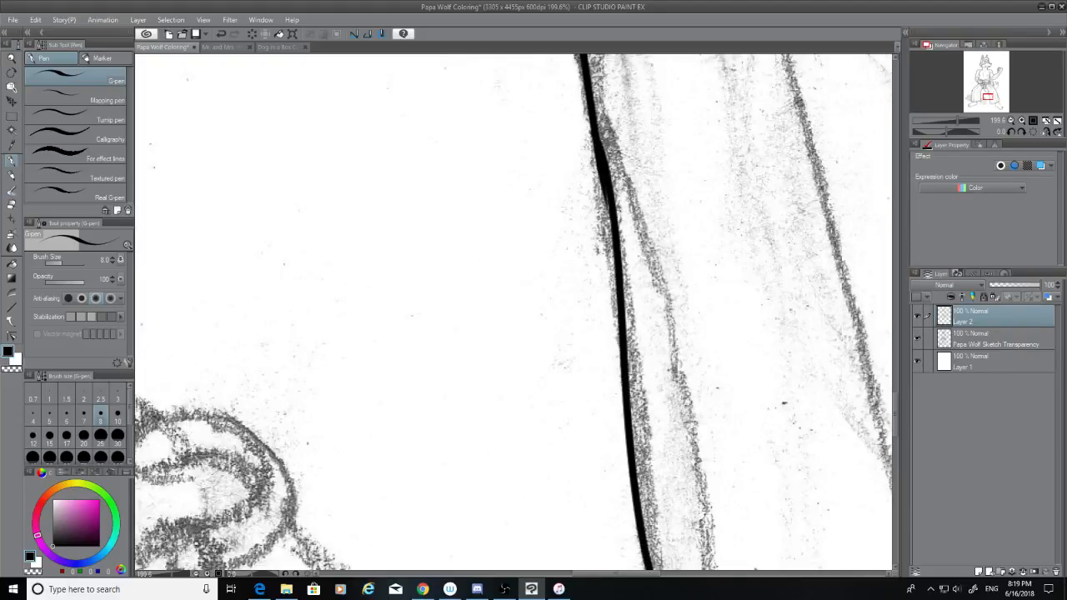
pyautogui.hotkey('ctrl', 'z')
pyautogui.moveTo(601, 160); pyautogui.dragTo(663, 570)
pyautogui.hotkey('ctrl', 'z')
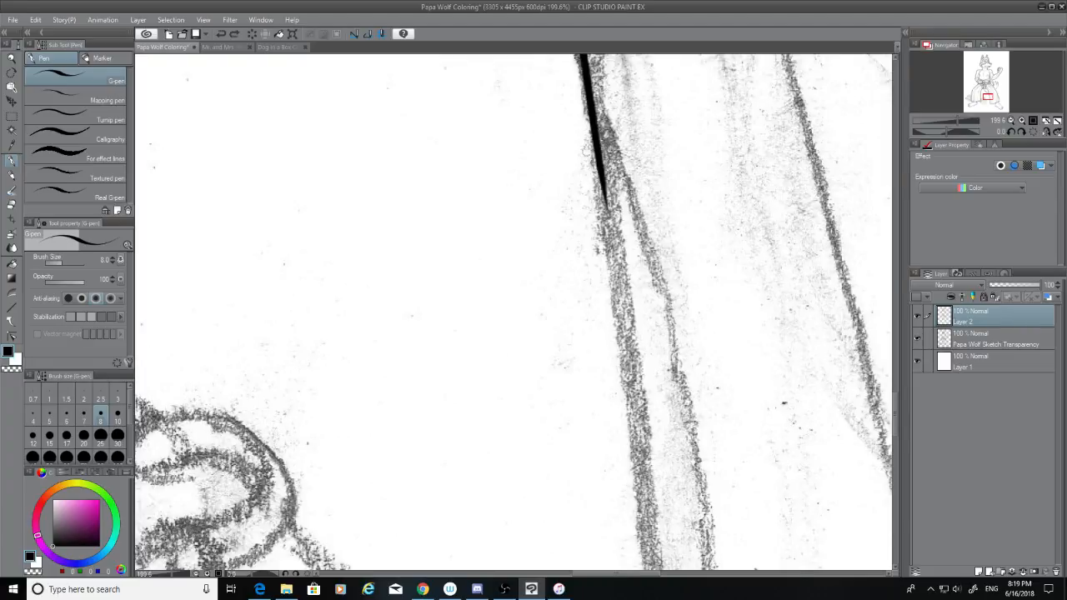
pyautogui.moveTo(601, 160); pyautogui.dragTo(635, 570)
pyautogui.hotkey('ctrl', 'z')
pyautogui.moveTo(602, 160); pyautogui.dragTo(665, 572)
pyautogui.hotkey('ctrl', 'z')
pyautogui.moveTo(601, 160); pyautogui.dragTo(635, 570)
pyautogui.hotkey('ctrl', 'z')
pyautogui.hotkey('ctrl', 'z')
pyautogui.moveTo(596, 146)
pyautogui.mouseDown()
pyautogui.moveTo(619, 287)
pyautogui.moveTo(592, 155)
pyautogui.moveTo(615, 351)
pyautogui.mouseUp()
pyautogui.hotkey('ctrl', 'z')
pyautogui.moveTo(596, 140); pyautogui.dragTo(651, 570)
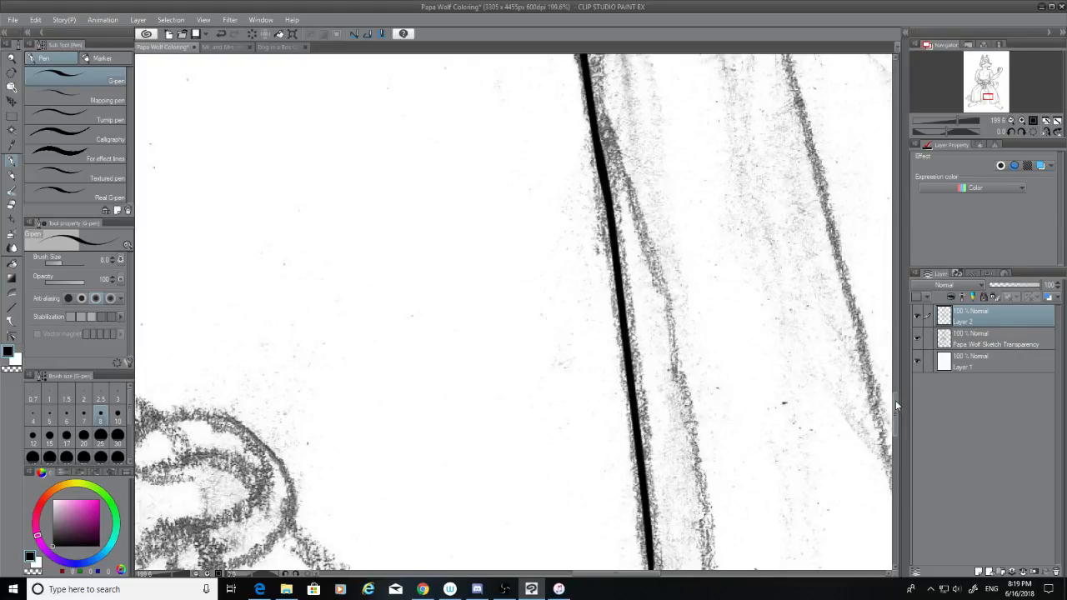
# Step: Extend the right trouser leg's inner line to just above the hem's inner corner, redoing the stroke once
pyautogui.moveTo(895, 400); pyautogui.dragTo(899, 434)
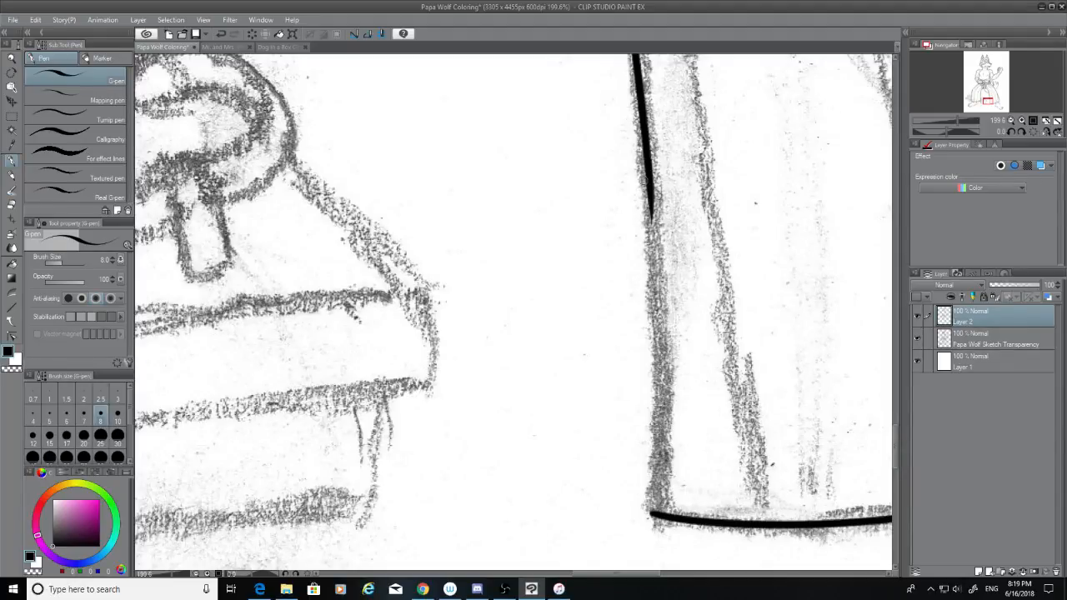
pyautogui.moveTo(643, 175)
pyautogui.mouseDown()
pyautogui.moveTo(658, 234)
pyautogui.moveTo(658, 481)
pyautogui.mouseUp()
pyautogui.hotkey('ctrl', 'z')
pyautogui.moveTo(653, 189); pyautogui.dragTo(652, 495)
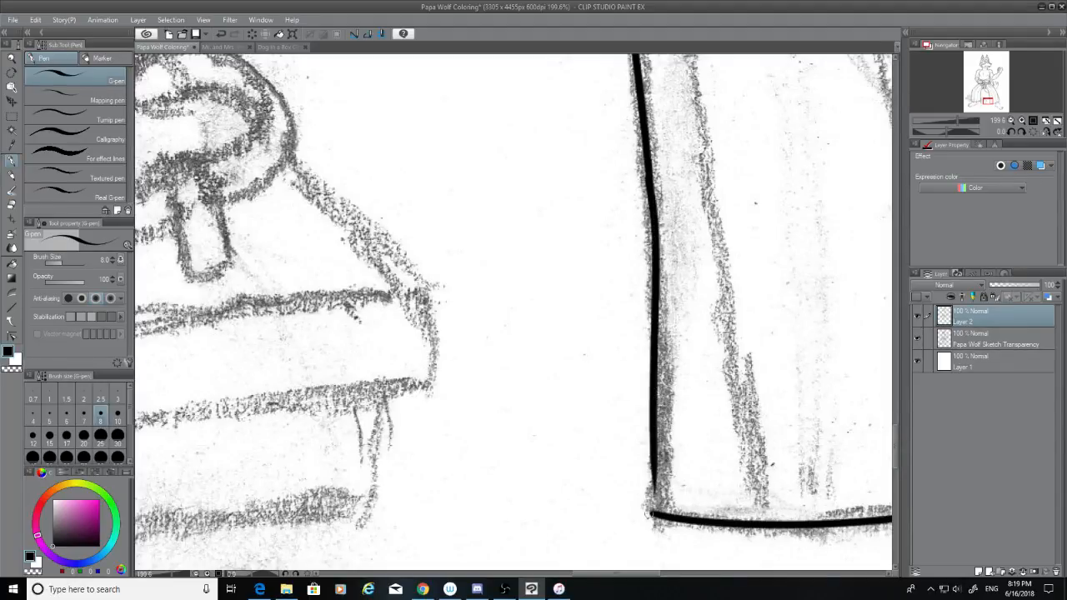
# Step: Join the right trouser leg's inner line to the hem's inner corner, redoing the short end stroke until it fits
pyautogui.moveTo(652, 455); pyautogui.dragTo(656, 511)
pyautogui.hotkey('ctrl', 'z')
pyautogui.hotkey('ctrl', 'z')
pyautogui.moveTo(651, 458); pyautogui.dragTo(654, 505)
pyautogui.hotkey('ctrl', 'z')
pyautogui.moveTo(652, 452); pyautogui.dragTo(655, 503)
pyautogui.hotkey('ctrl', 'z')
pyautogui.moveTo(652, 450); pyautogui.dragTo(655, 505)
# Step: Try to ink the back of the head from the base of the ear toward the cheek fur with the size 8 G-pen
pyautogui.scroll(-6, 443, 356)
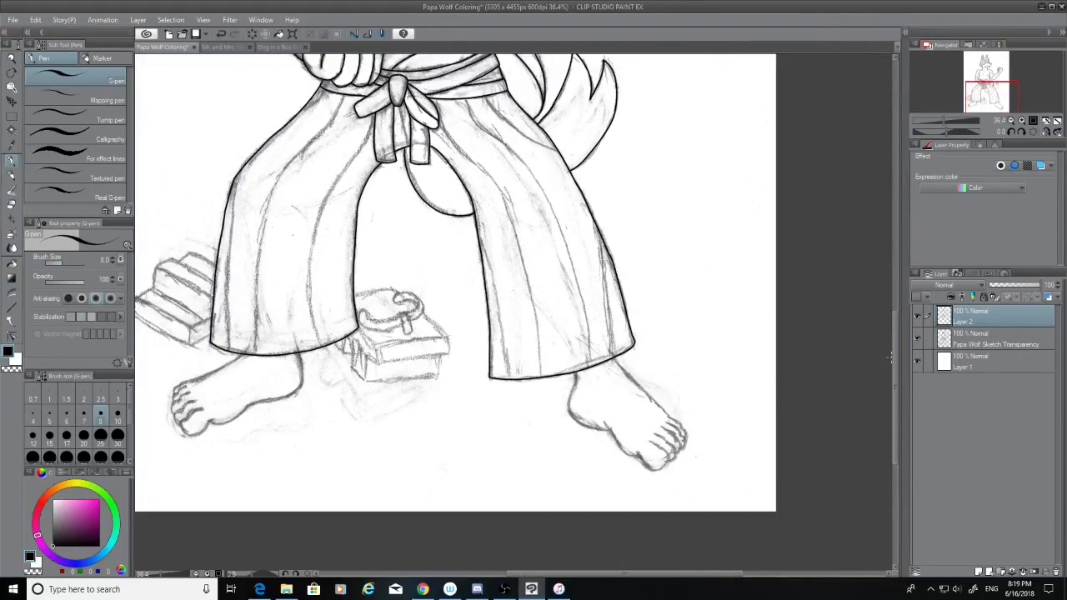
pyautogui.moveTo(890, 357); pyautogui.dragTo(916, 243)
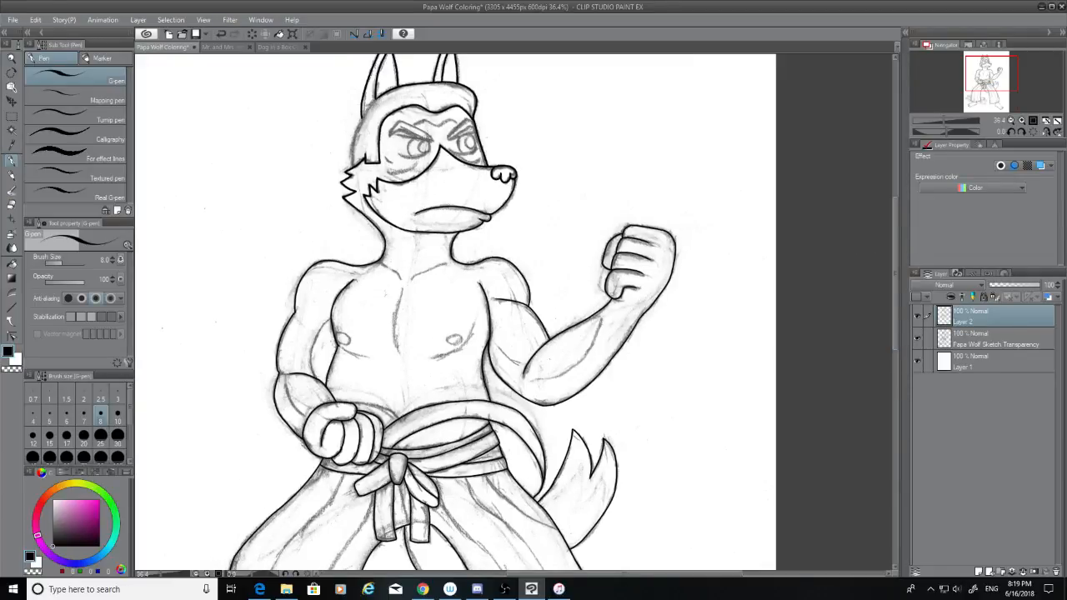
pyautogui.scroll(6, 348, 92)
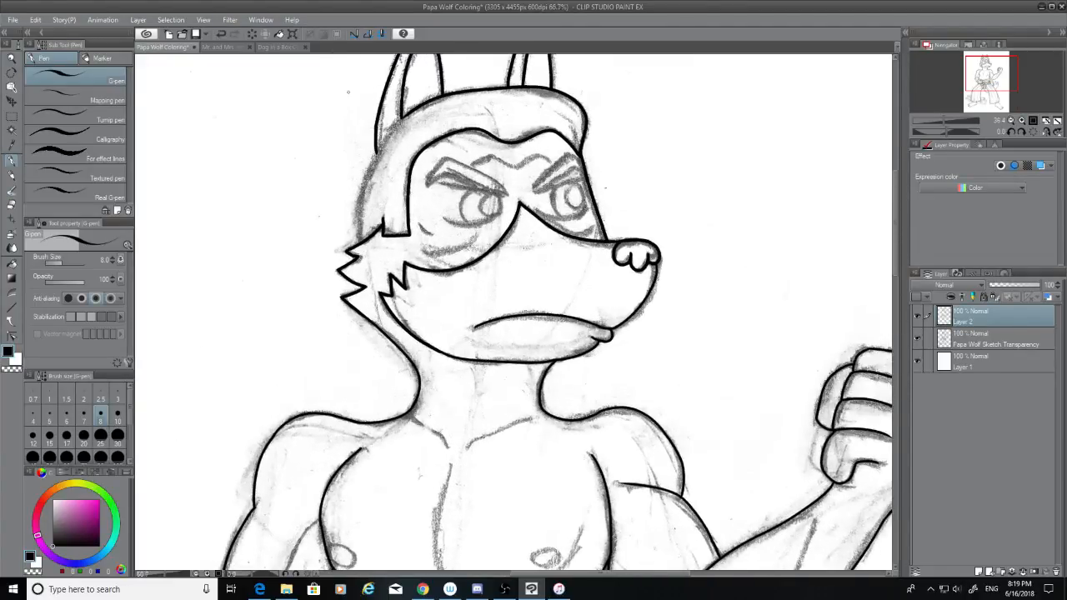
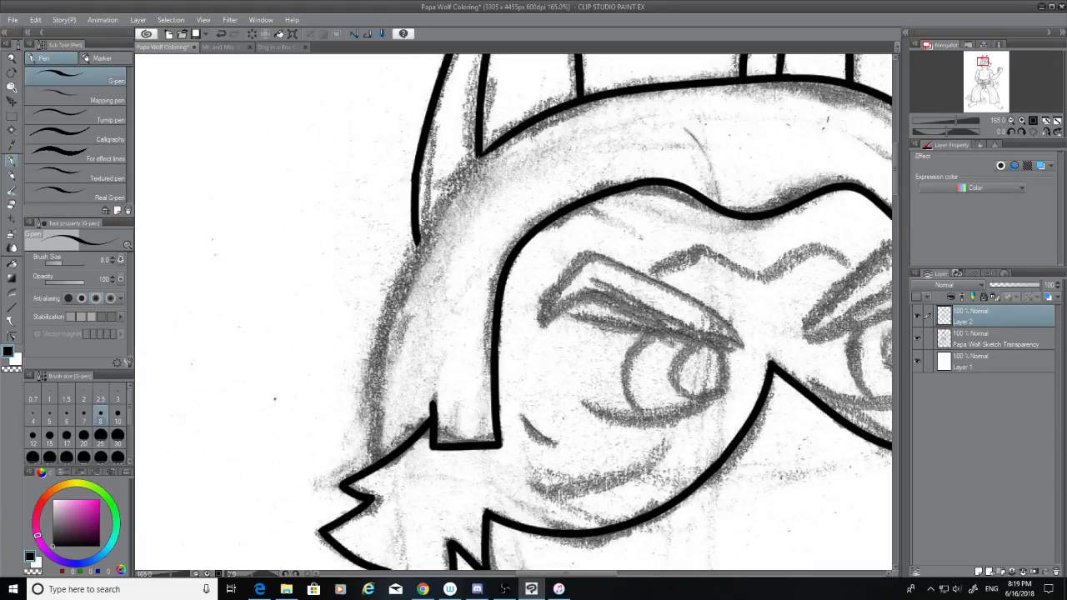
pyautogui.moveTo(499, 145); pyautogui.dragTo(390, 302)
pyautogui.hotkey('ctrl', 'z')
pyautogui.moveTo(493, 145); pyautogui.dragTo(388, 318)
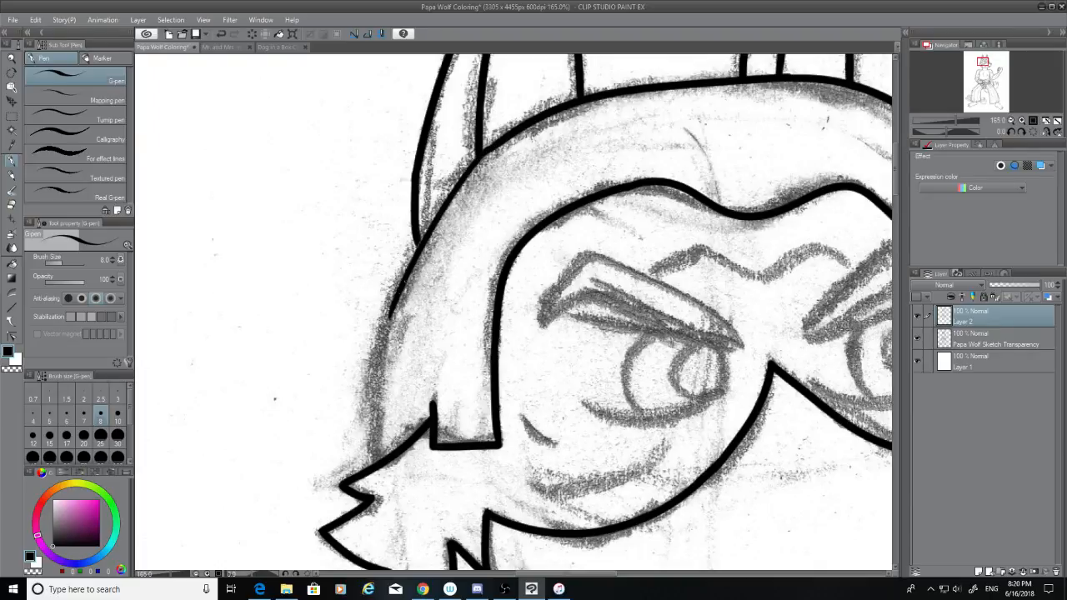
pyautogui.hotkey('ctrl', 'z')
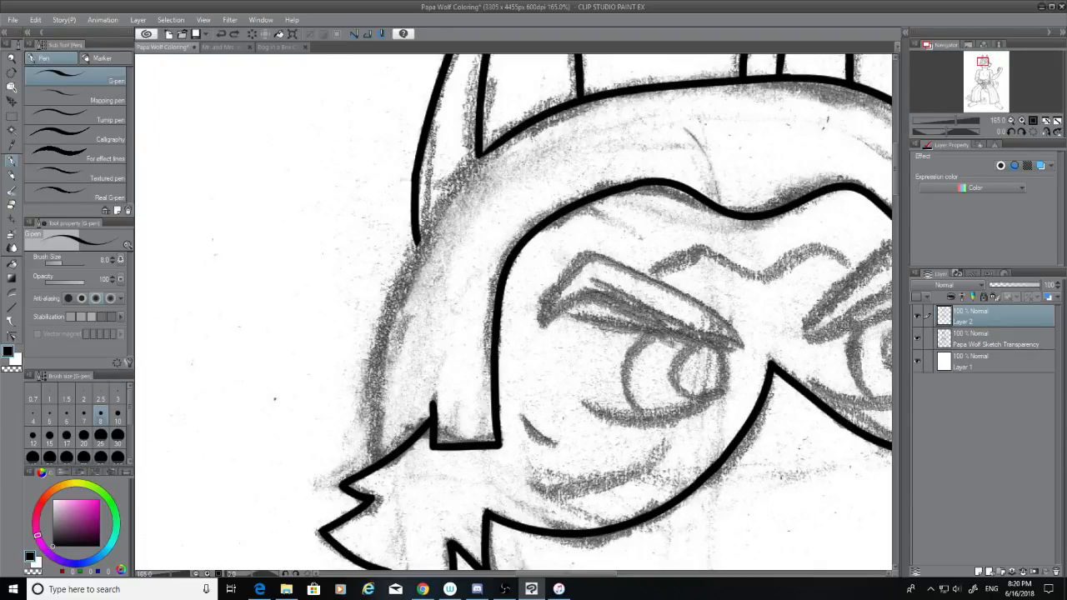
pyautogui.moveTo(480, 155); pyautogui.dragTo(375, 345)
pyautogui.hotkey('ctrl', 'z')
pyautogui.moveTo(495, 147); pyautogui.dragTo(405, 271)
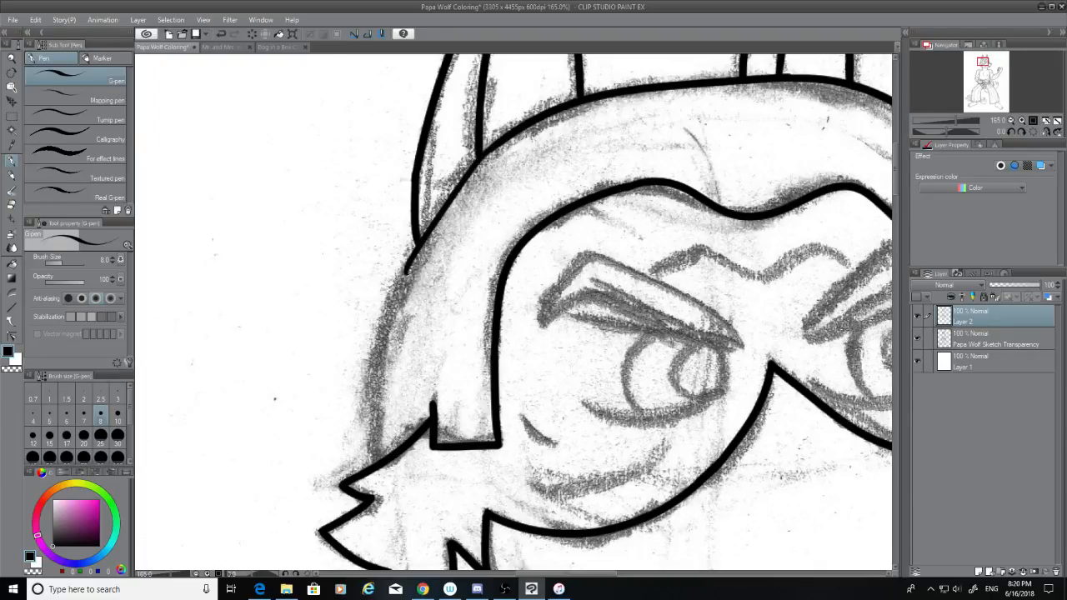
pyautogui.hotkey('ctrl', 'z')
pyautogui.moveTo(491, 149); pyautogui.dragTo(412, 326)
pyautogui.hotkey('ctrl', 'z')
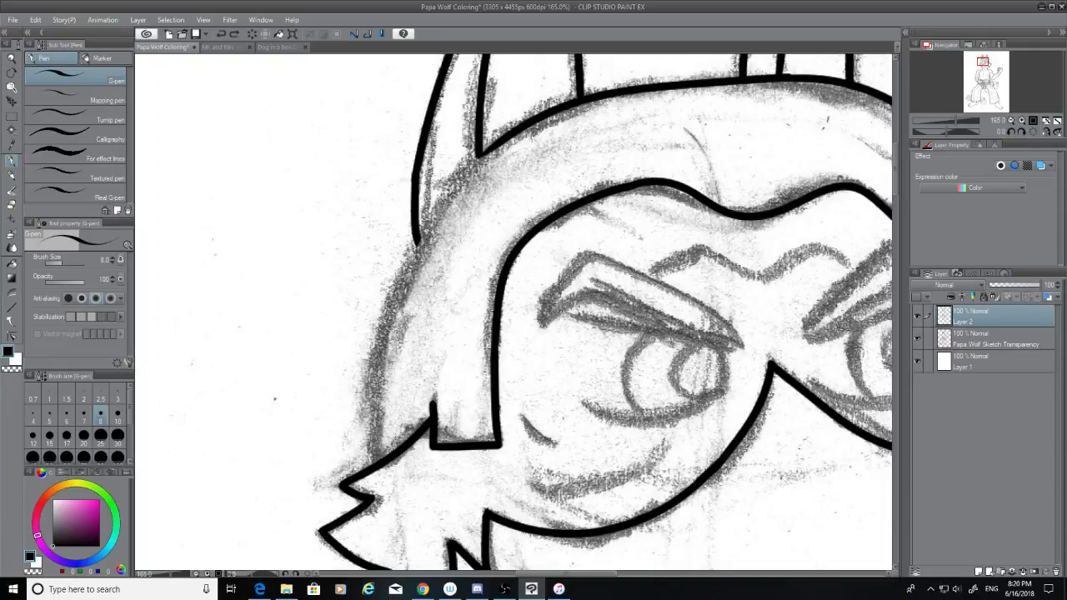
pyautogui.click(444, 203)
pyautogui.moveTo(490, 147)
pyautogui.mouseDown()
pyautogui.moveTo(455, 185)
pyautogui.moveTo(378, 327)
pyautogui.mouseUp()
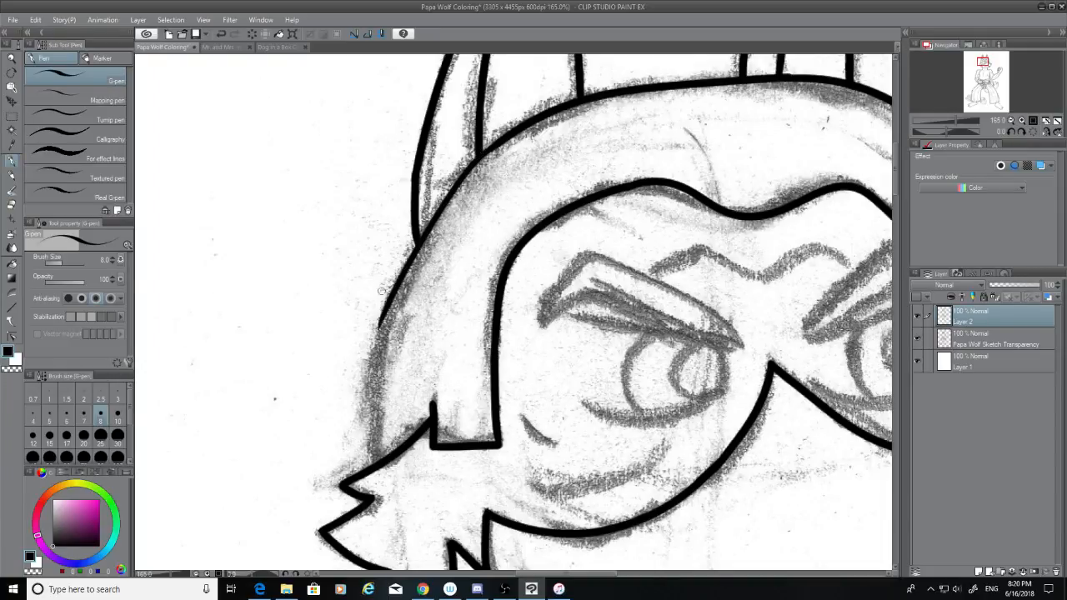
pyautogui.hotkey('ctrl', 'z')
pyautogui.moveTo(471, 167); pyautogui.dragTo(417, 275)
pyautogui.hotkey('ctrl', 'z')
pyautogui.moveTo(484, 150); pyautogui.dragTo(400, 310)
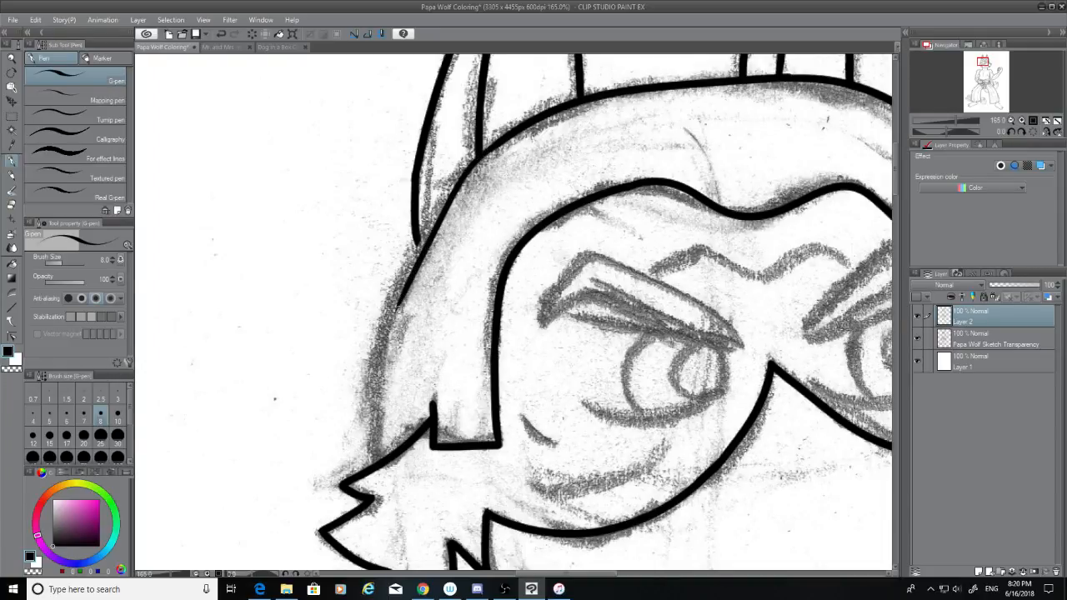
pyautogui.hotkey('ctrl', 'z')
# Step: Set the brush size to 10 and ink the back of the head across the ear's base, redoing the curve until it follows the sketch
pyautogui.click(121, 416)
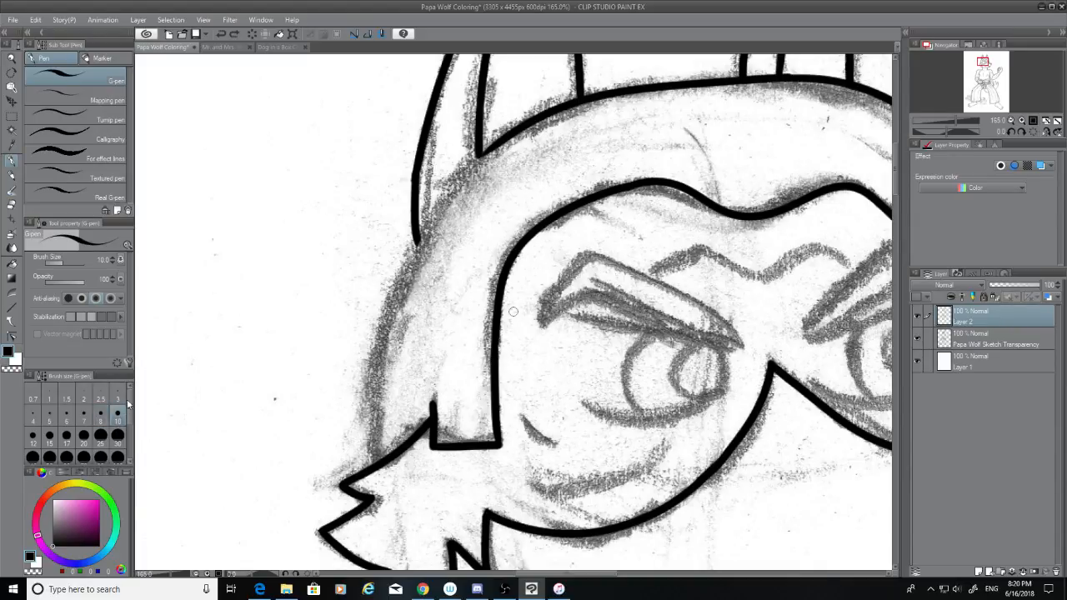
pyautogui.moveTo(490, 148); pyautogui.dragTo(417, 275)
pyautogui.hotkey('ctrl', 'z')
pyautogui.hotkey('ctrl', 'z')
pyautogui.moveTo(484, 153)
pyautogui.mouseDown()
pyautogui.moveTo(432, 215)
pyautogui.moveTo(396, 309)
pyautogui.mouseUp()
pyautogui.hotkey('ctrl', 'z')
pyautogui.hotkey('ctrl', 'z')
pyautogui.moveTo(489, 148)
pyautogui.mouseDown()
pyautogui.moveTo(404, 306)
pyautogui.moveTo(388, 393)
pyautogui.mouseUp()
pyautogui.hotkey('ctrl', 'z')
pyautogui.moveTo(437, 223); pyautogui.dragTo(384, 364)
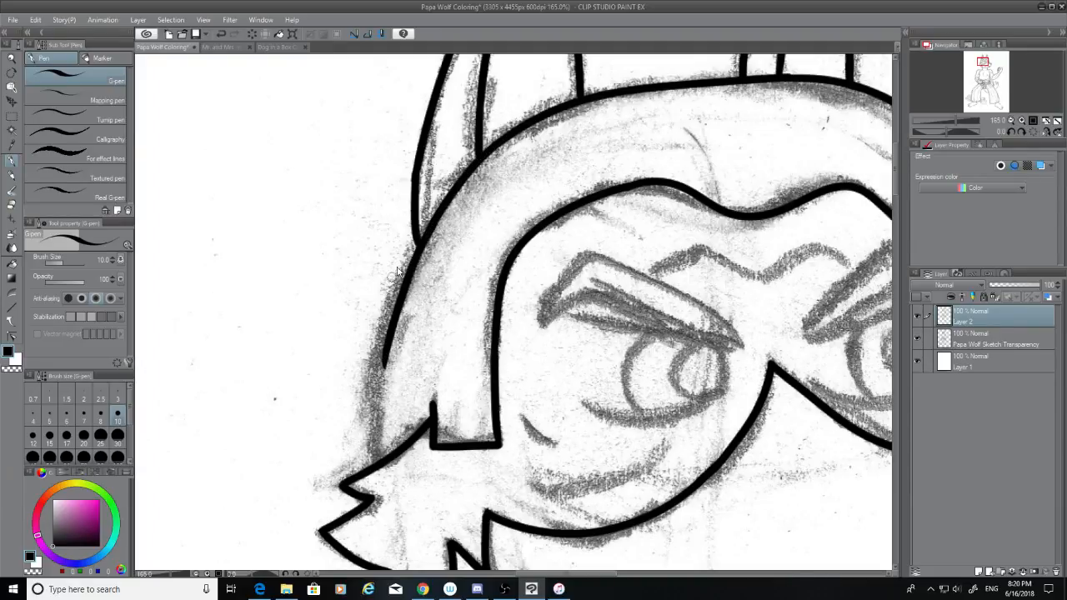
pyautogui.hotkey('ctrl', 'z')
pyautogui.moveTo(432, 228); pyautogui.dragTo(369, 377)
pyautogui.hotkey('ctrl', 'z')
pyautogui.moveTo(430, 231); pyautogui.dragTo(379, 412)
pyautogui.hotkey('ctrl', 'z')
pyautogui.moveTo(434, 227); pyautogui.dragTo(368, 390)
pyautogui.hotkey('ctrl', 'z')
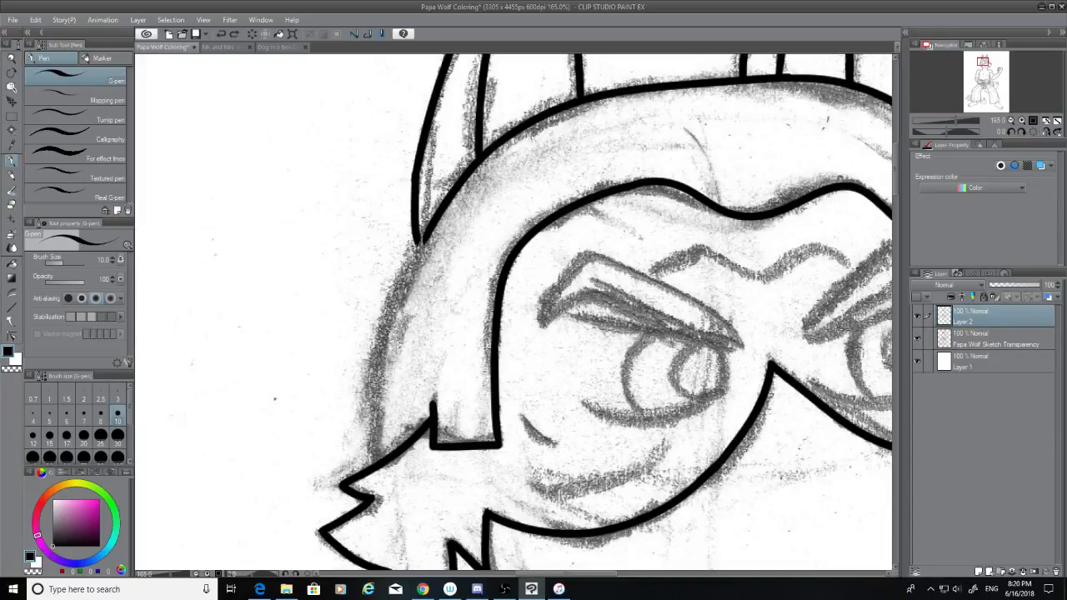
pyautogui.hotkey('ctrl', 'z')
pyautogui.moveTo(492, 146); pyautogui.dragTo(396, 286)
pyautogui.hotkey('ctrl', 'z')
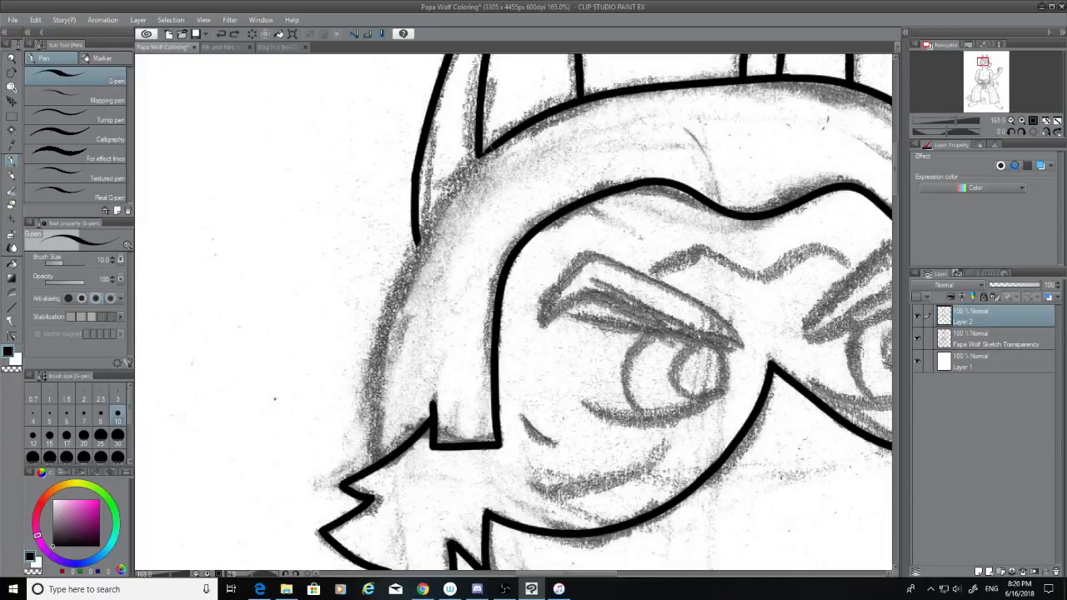
pyautogui.moveTo(491, 144); pyautogui.dragTo(408, 288)
pyautogui.hotkey('ctrl', 'z')
pyautogui.moveTo(493, 140); pyautogui.dragTo(433, 236)
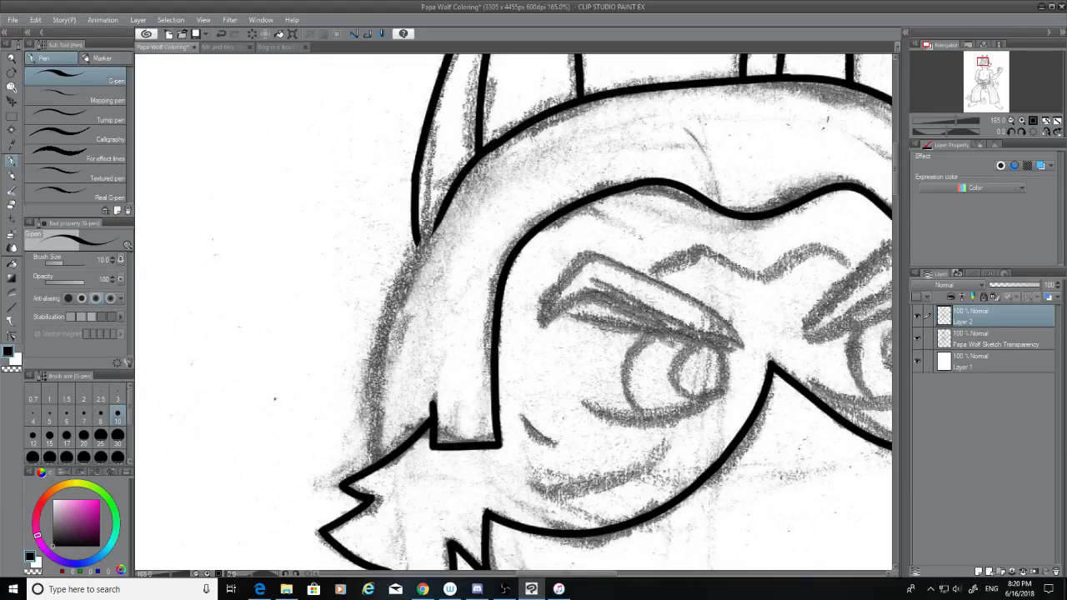
pyautogui.hotkey('ctrl', 'z')
pyautogui.moveTo(490, 155); pyautogui.dragTo(419, 237)
pyautogui.hotkey('ctrl', 'z')
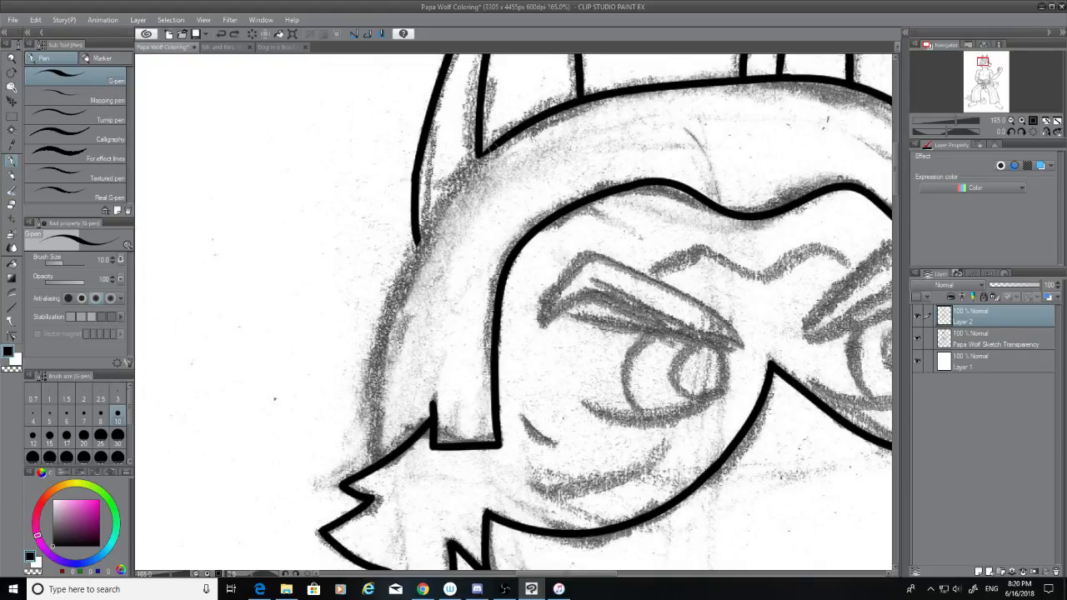
pyautogui.moveTo(491, 147); pyautogui.dragTo(409, 301)
pyautogui.hotkey('ctrl', 'z')
pyautogui.moveTo(495, 142); pyautogui.dragTo(419, 266)
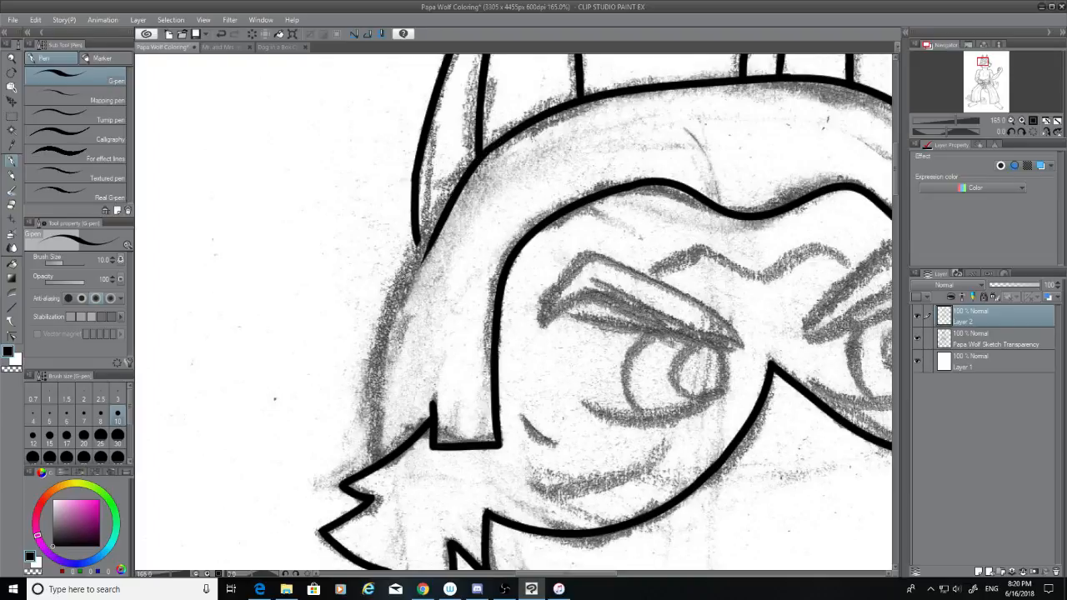
pyautogui.hotkey('ctrl', 'z')
pyautogui.moveTo(492, 147); pyautogui.dragTo(429, 235)
pyautogui.hotkey('ctrl', 'z')
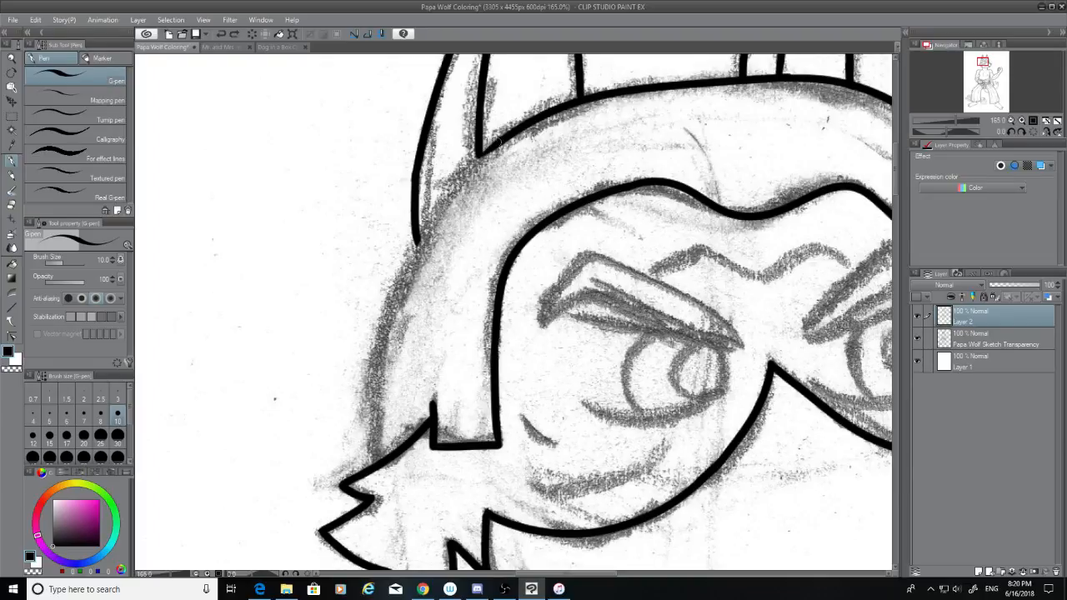
pyautogui.moveTo(497, 140); pyautogui.dragTo(413, 270)
pyautogui.hotkey('ctrl', 'z')
pyautogui.moveTo(498, 136); pyautogui.dragTo(442, 226)
pyautogui.hotkey('ctrl', 'z')
pyautogui.moveTo(489, 152)
pyautogui.mouseDown()
pyautogui.moveTo(433, 215)
pyautogui.moveTo(403, 275)
pyautogui.mouseUp()
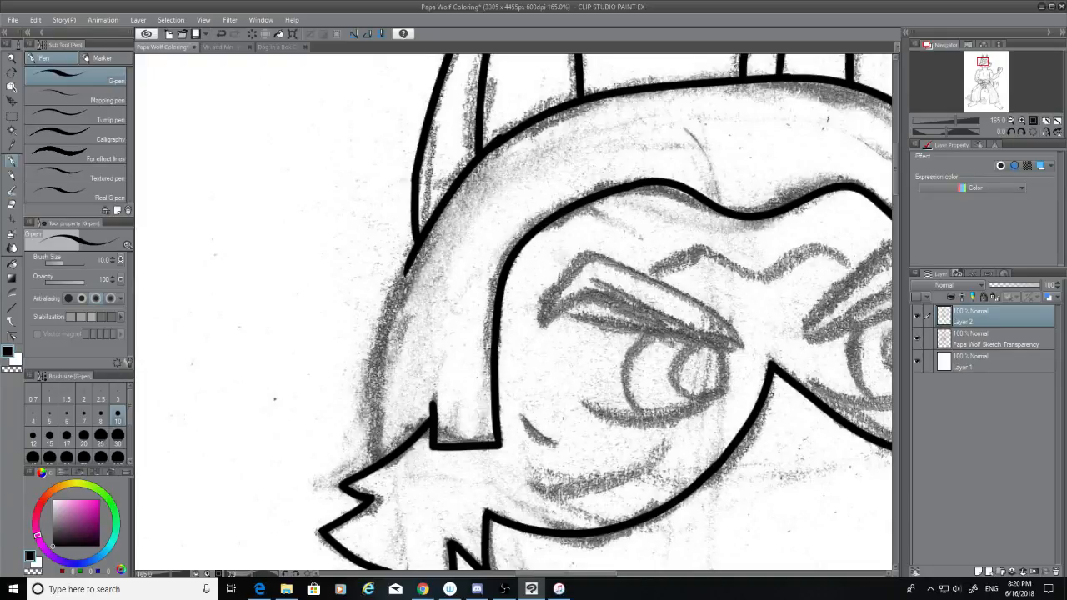
# Step: Ink the back of the head from the ear's base down toward the cheek fur, redoing the curve until it follows the sketch
pyautogui.moveTo(420, 241); pyautogui.dragTo(350, 455)
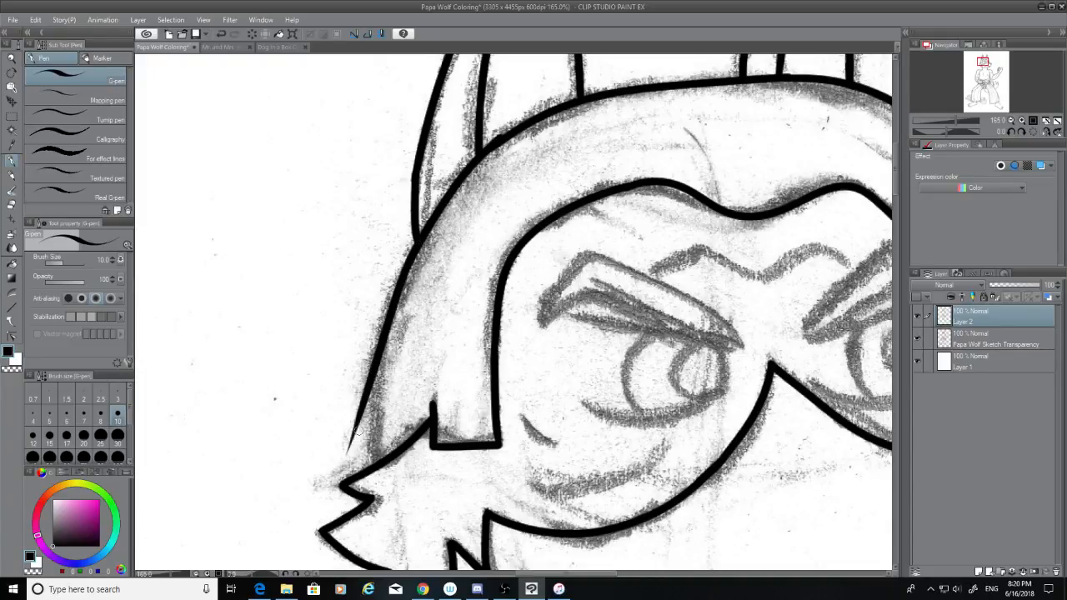
pyautogui.hotkey('ctrl', 'z')
pyautogui.moveTo(417, 250)
pyautogui.mouseDown()
pyautogui.moveTo(367, 398)
pyautogui.moveTo(364, 458)
pyautogui.mouseUp()
pyautogui.hotkey('ctrl', 'z')
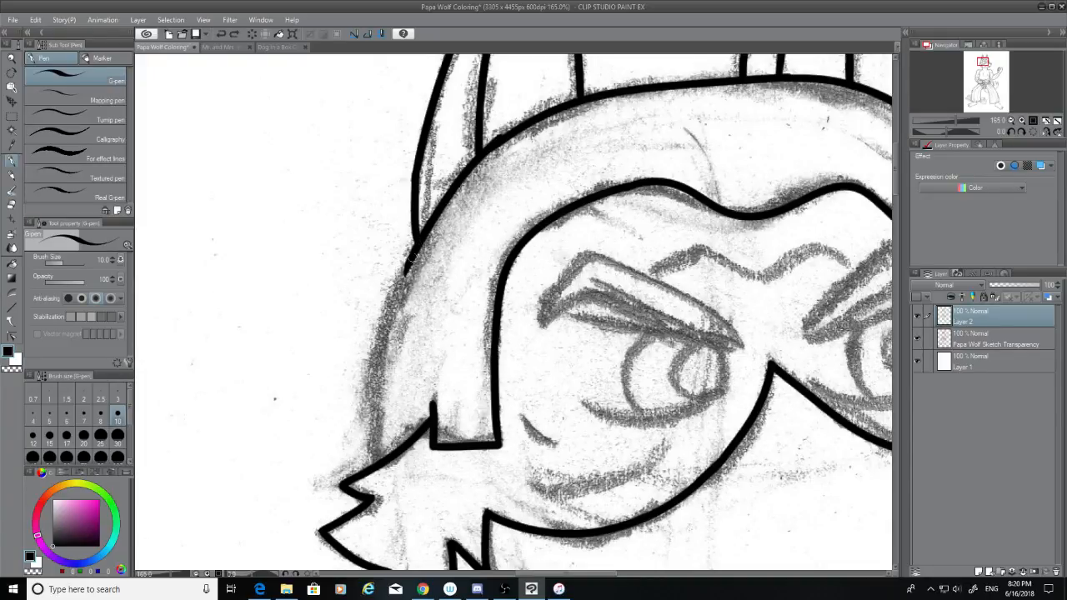
pyautogui.moveTo(416, 250); pyautogui.dragTo(371, 413)
pyautogui.hotkey('ctrl', 'z')
pyautogui.moveTo(417, 252)
pyautogui.mouseDown()
pyautogui.moveTo(369, 427)
pyautogui.moveTo(371, 462)
pyautogui.mouseUp()
pyautogui.hotkey('ctrl', 'z')
# Step: Extend the back-of-head line down to meet the cheek fur, redoing the short end stroke until it joins smoothly
pyautogui.moveTo(372, 390); pyautogui.dragTo(375, 465)
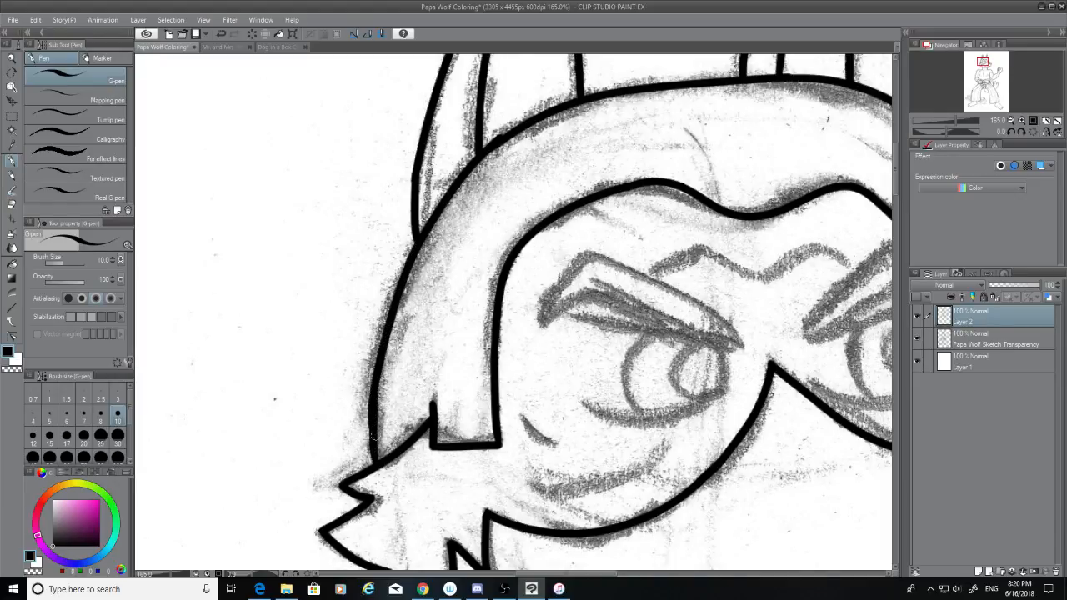
pyautogui.hotkey('ctrl', 'z')
pyautogui.moveTo(371, 389); pyautogui.dragTo(375, 463)
pyautogui.hotkey('ctrl', 'z')
pyautogui.moveTo(371, 383); pyautogui.dragTo(377, 460)
pyautogui.hotkey('ctrl', 'z')
pyautogui.moveTo(371, 382); pyautogui.dragTo(377, 460)
pyautogui.hotkey('ctrl', 'z')
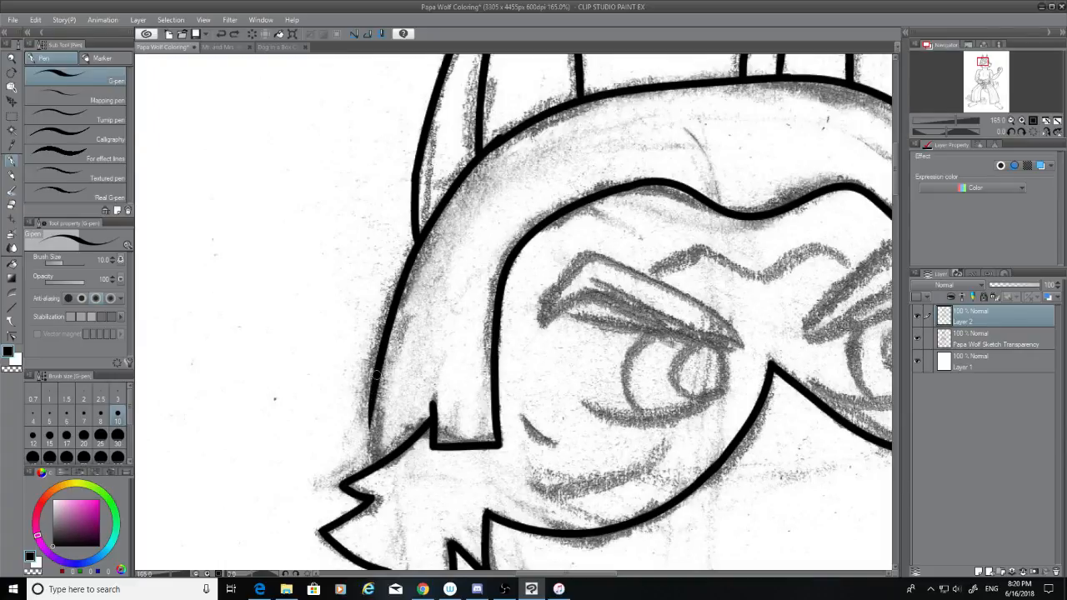
pyautogui.moveTo(370, 373); pyautogui.dragTo(375, 455)
pyautogui.hotkey('ctrl', 'z')
pyautogui.moveTo(369, 378); pyautogui.dragTo(375, 460)
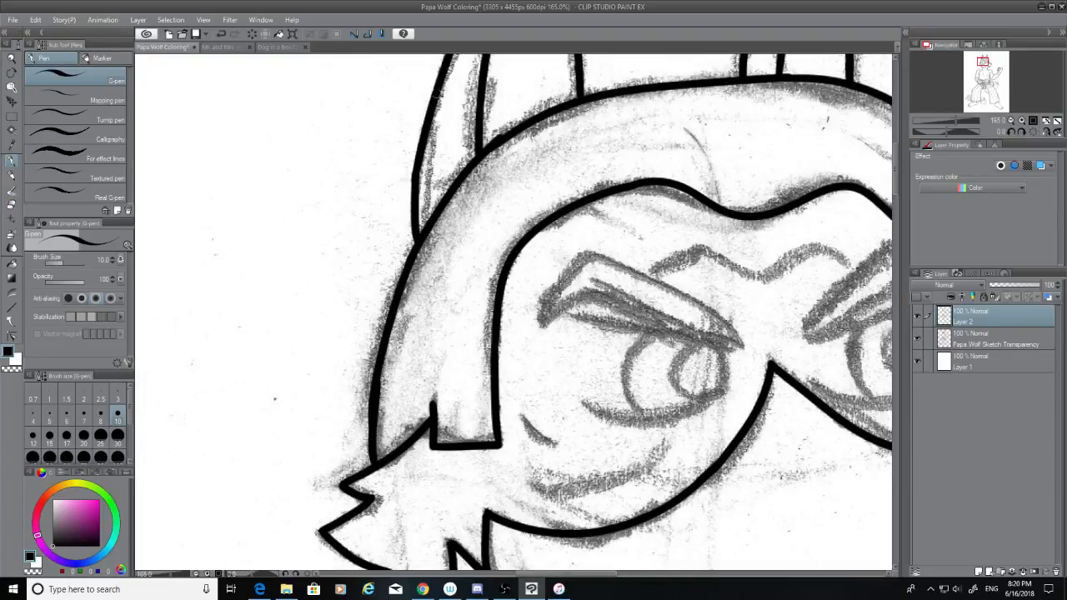
# Step: Erase the uneven piece of the head outline beside the base of the left ear's inner line with the size 20 hard eraser
pyautogui.scroll(4, 571, 101)
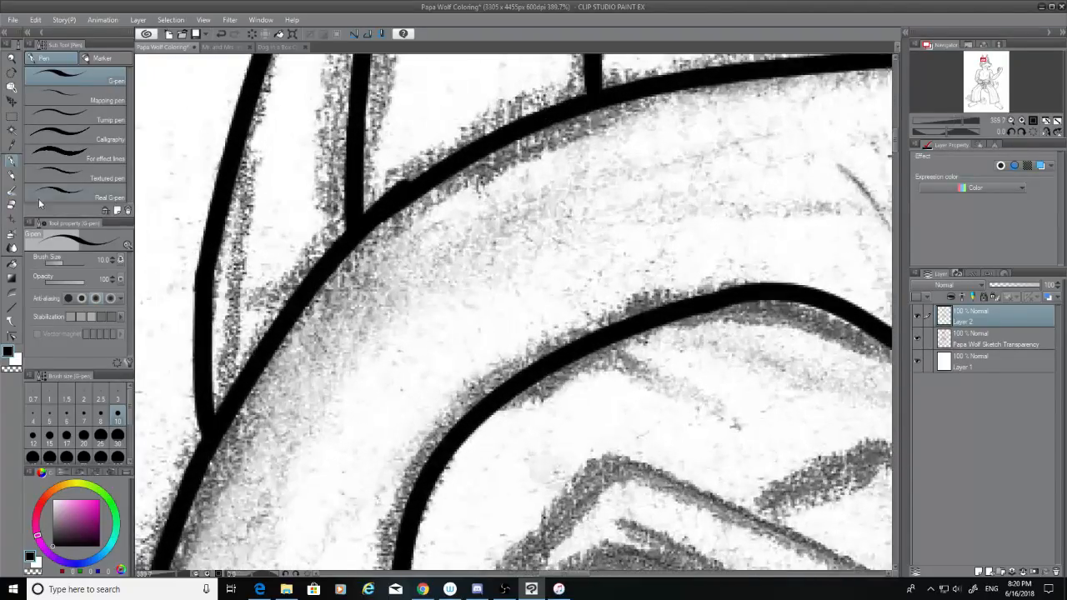
pyautogui.click(12, 204)
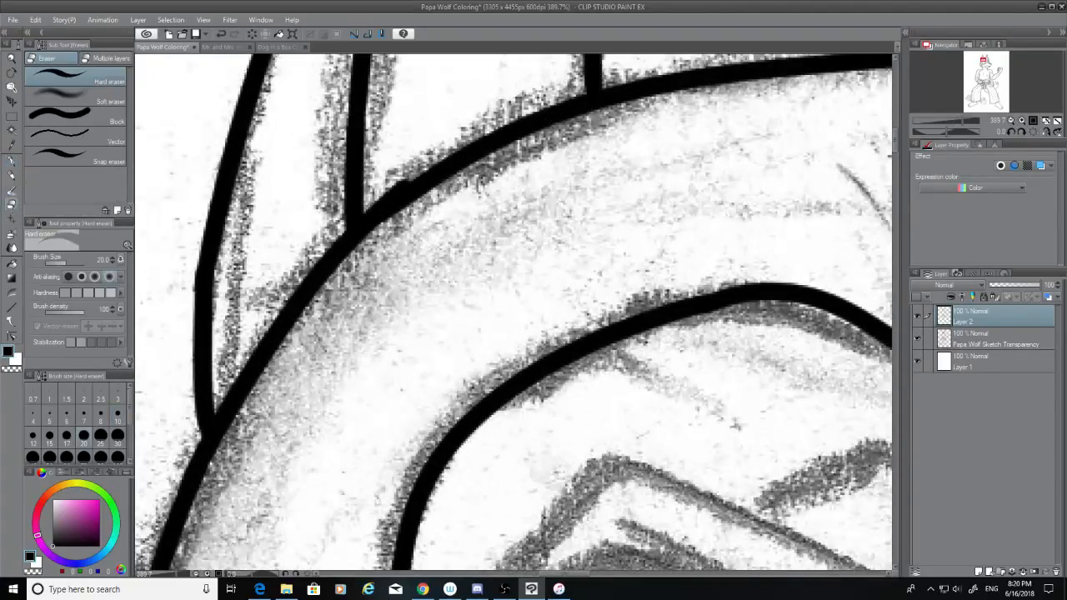
pyautogui.scroll(2, 442, 260)
pyautogui.moveTo(385, 156)
pyautogui.mouseDown()
pyautogui.moveTo(409, 211)
pyautogui.moveTo(372, 177)
pyautogui.moveTo(359, 194)
pyautogui.moveTo(377, 306)
pyautogui.mouseUp()
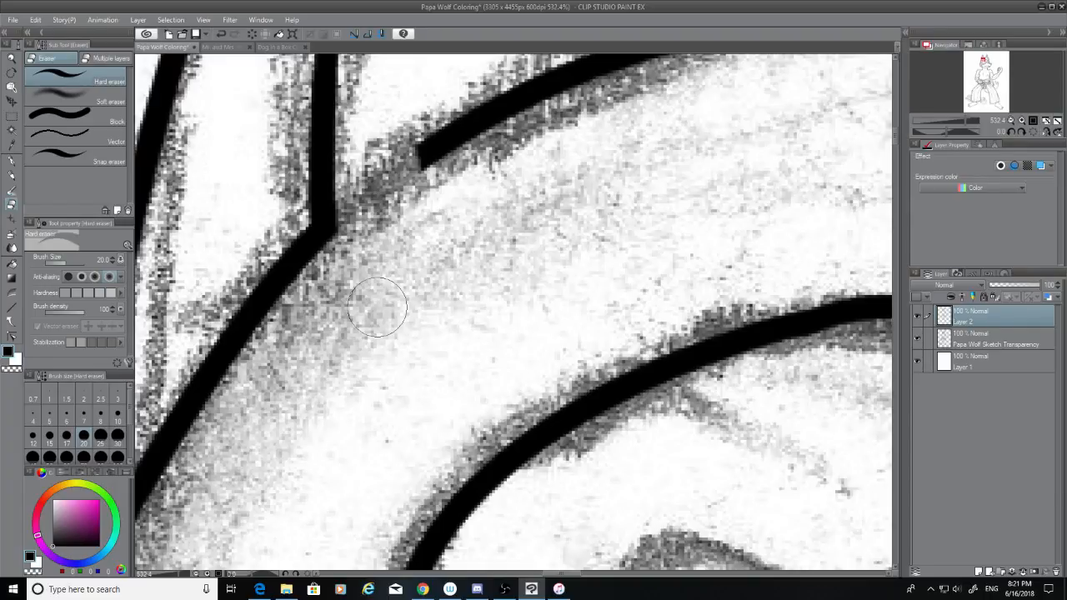
# Step: Re-ink the erased head outline beside the left ear's base with the size 10 G-pen, redoing the stroke until it bridges the gap
pyautogui.press('p')
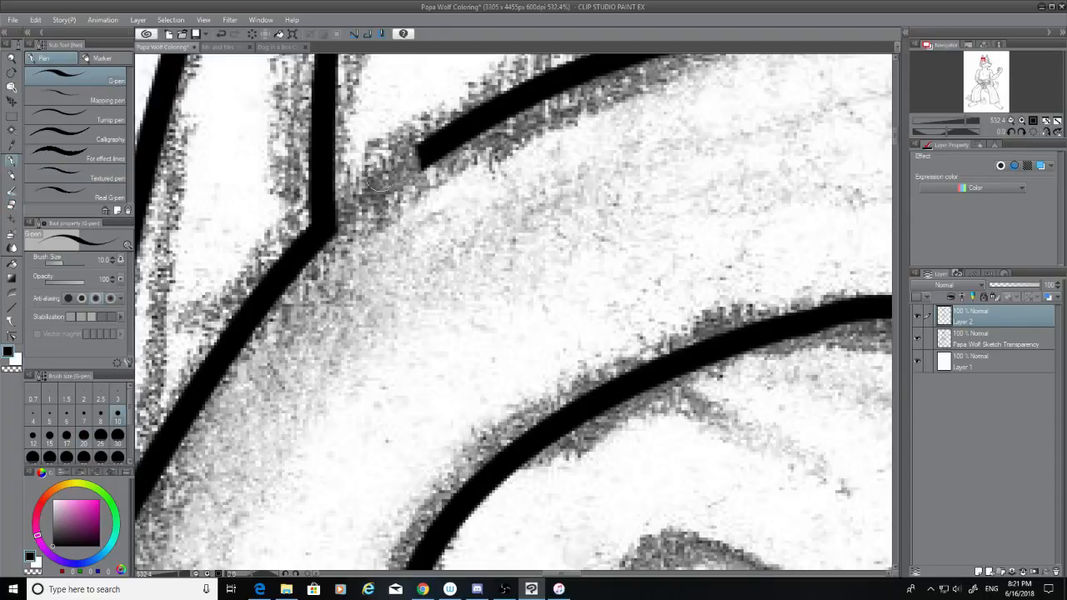
pyautogui.moveTo(427, 153)
pyautogui.mouseDown()
pyautogui.moveTo(366, 195)
pyautogui.moveTo(286, 297)
pyautogui.mouseUp()
pyautogui.hotkey('ctrl', 'z')
pyautogui.hotkey('ctrl', 'z')
pyautogui.moveTo(427, 154); pyautogui.dragTo(308, 264)
pyautogui.hotkey('ctrl', 'z')
pyautogui.moveTo(433, 157); pyautogui.dragTo(331, 241)
pyautogui.hotkey('ctrl', 'z')
pyautogui.hotkey('ctrl', 'y')
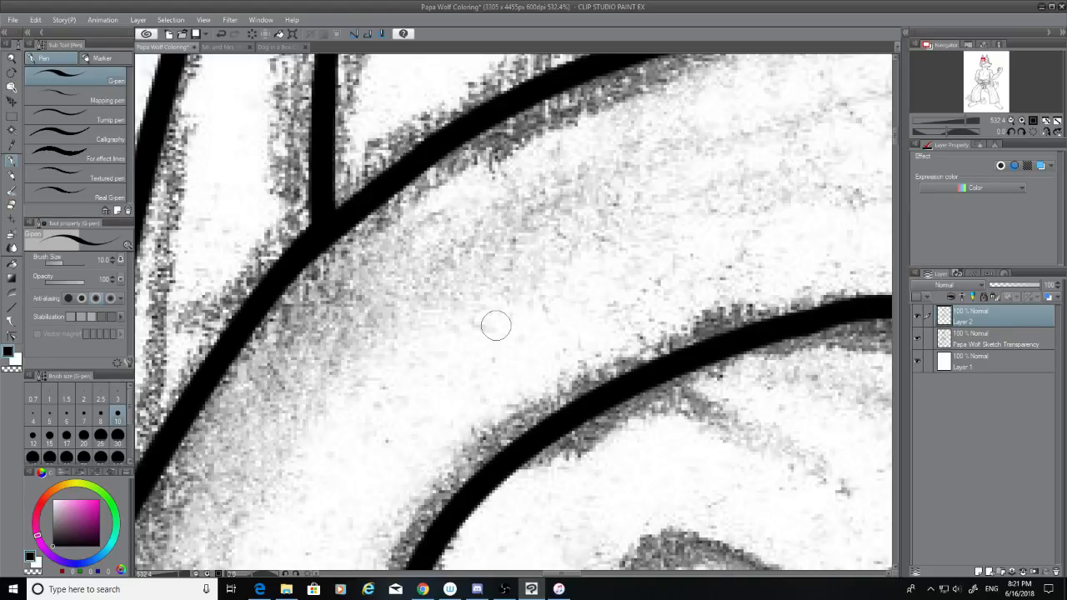
pyautogui.scroll(-5, 674, 256)
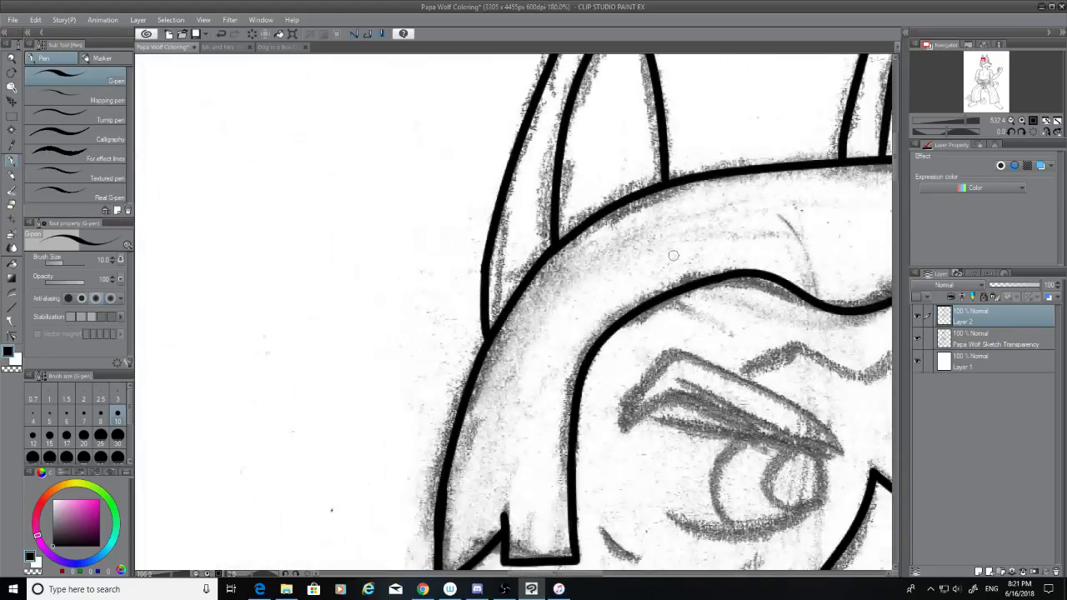
pyautogui.scroll(-4, 673, 255)
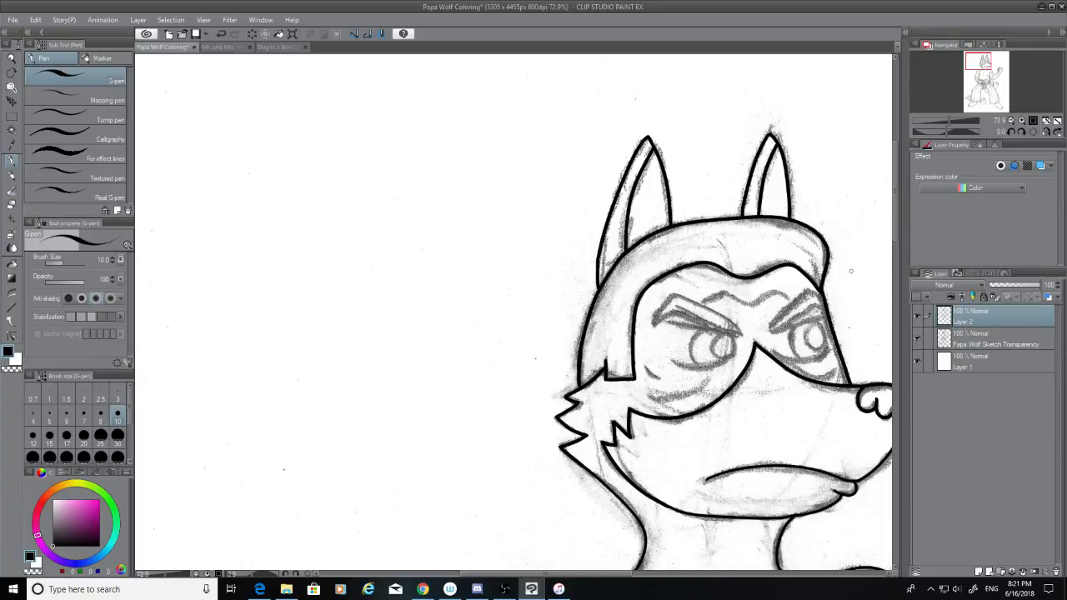
# Step: Erase the right hump of the wavy hairline above the eyes, back to the slope rising from the central dip
pyautogui.scroll(5, 850, 270)
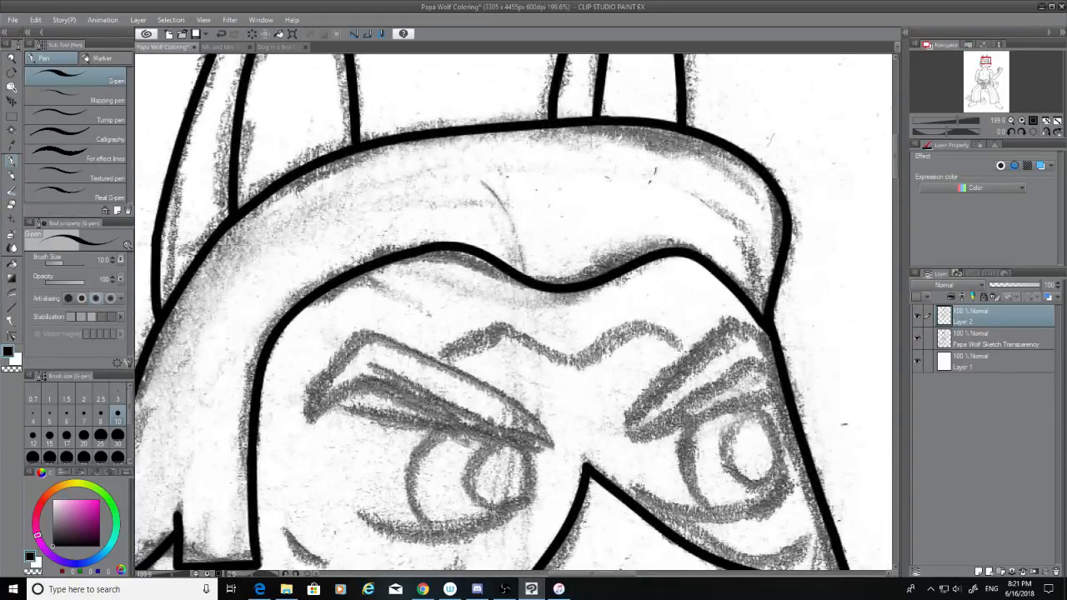
pyautogui.scroll(3, 754, 282)
pyautogui.scroll(-3, 762, 281)
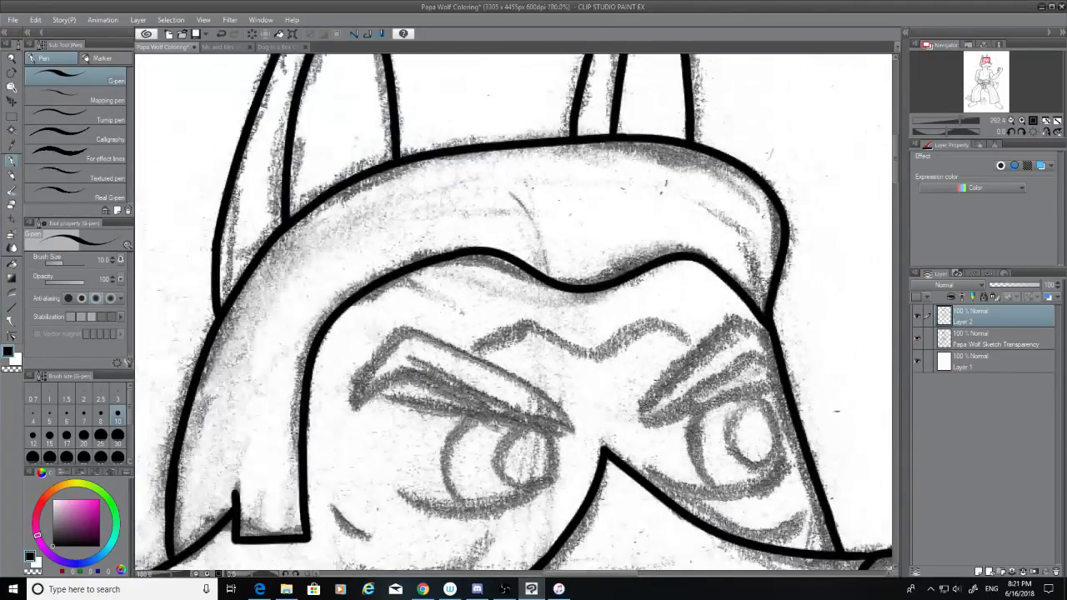
pyautogui.scroll(3, 775, 290)
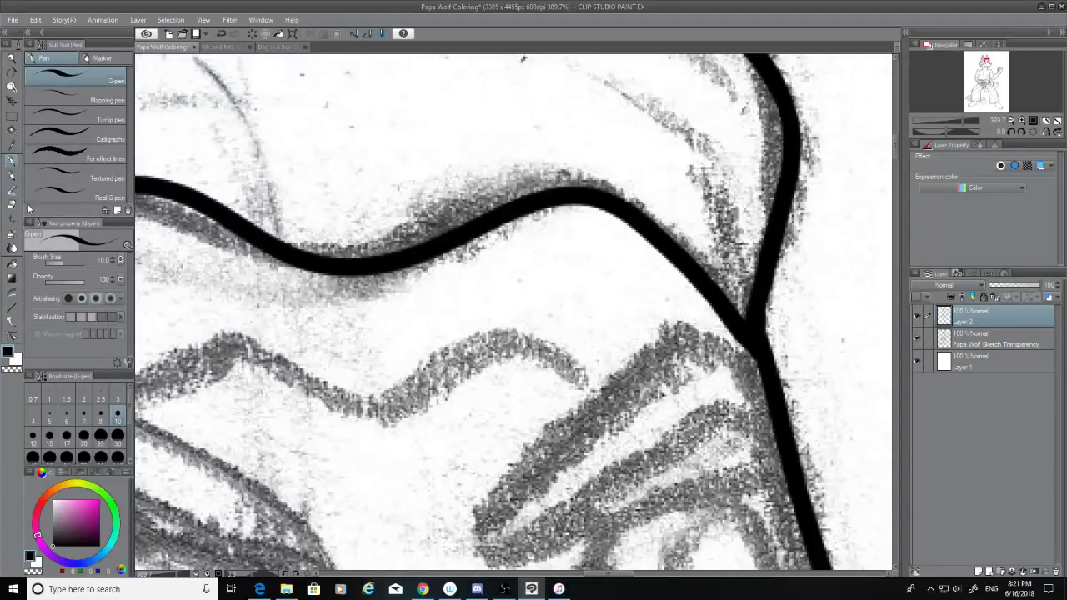
pyautogui.click(18, 204)
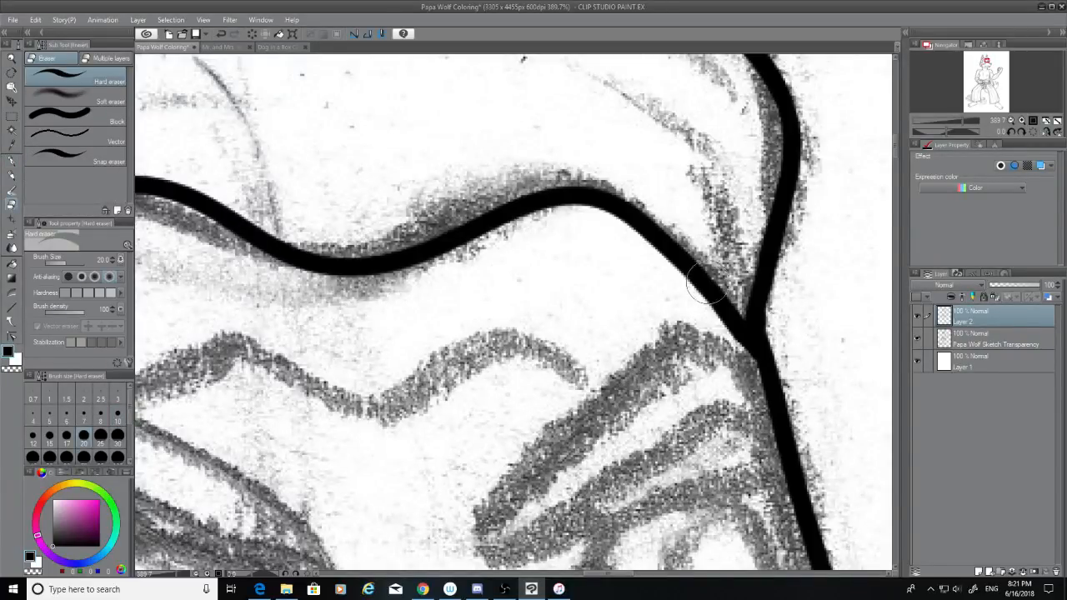
pyautogui.moveTo(696, 275)
pyautogui.mouseDown()
pyautogui.moveTo(721, 301)
pyautogui.moveTo(728, 332)
pyautogui.mouseUp()
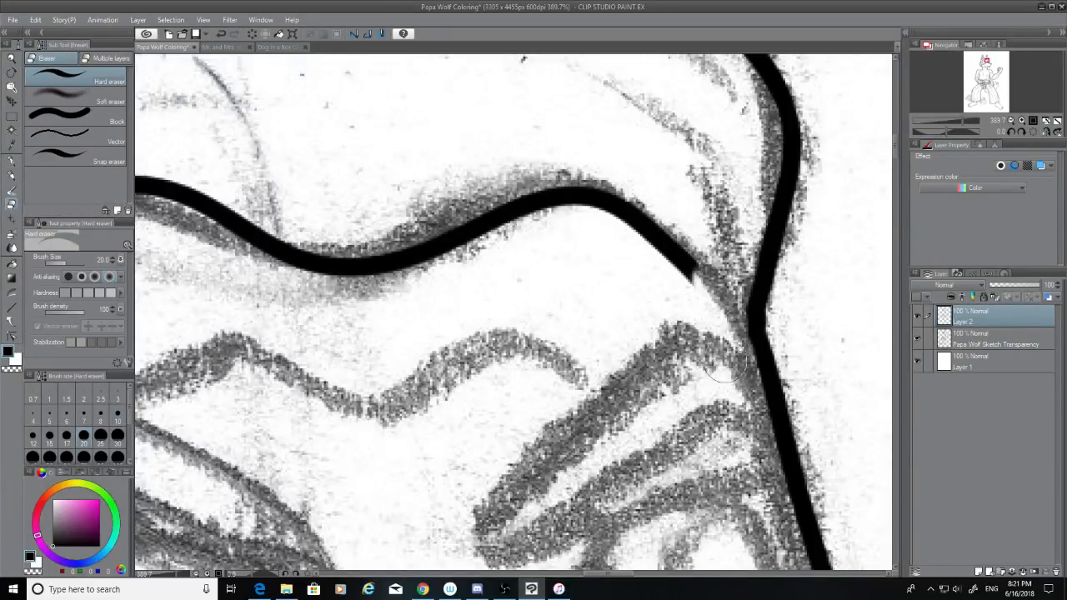
pyautogui.moveTo(690, 277)
pyautogui.mouseDown()
pyautogui.moveTo(625, 218)
pyautogui.moveTo(549, 189)
pyautogui.moveTo(553, 209)
pyautogui.mouseUp()
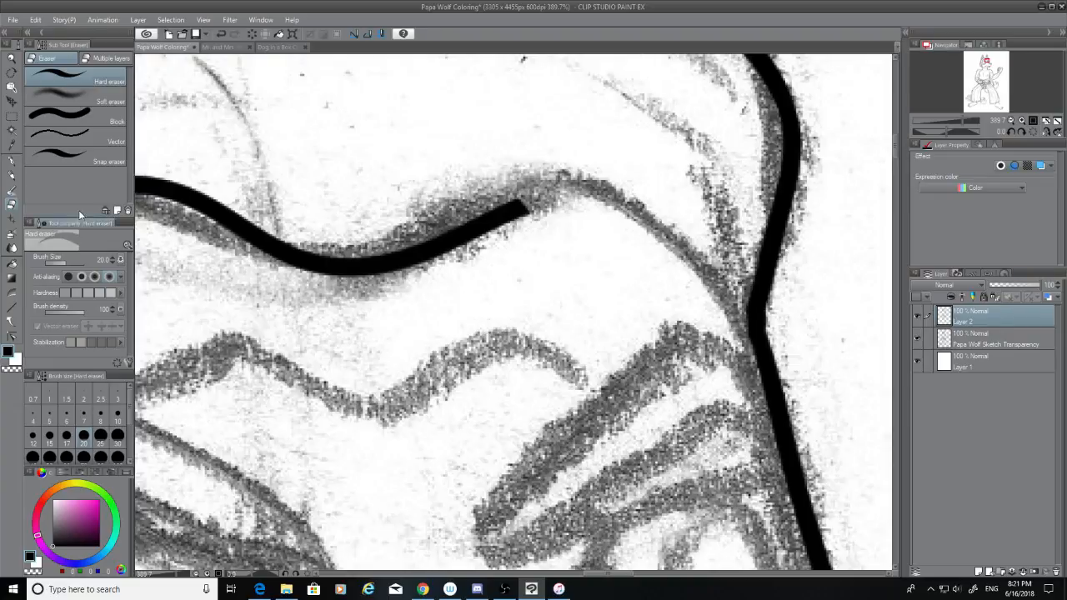
# Step: Re-ink the hairline's right hump down to the corner at the side of the head, redoing the curve and its end join
pyautogui.click(12, 160)
pyautogui.moveTo(521, 205); pyautogui.dragTo(738, 279)
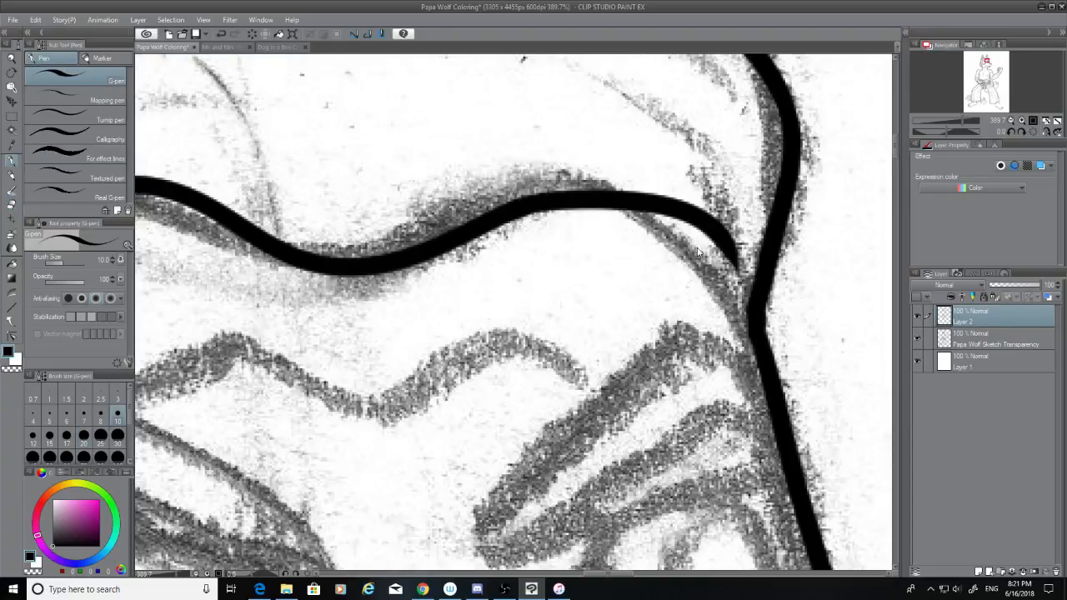
pyautogui.hotkey('ctrl', 'z')
pyautogui.moveTo(521, 204)
pyautogui.mouseDown()
pyautogui.moveTo(737, 302)
pyautogui.moveTo(745, 326)
pyautogui.mouseUp()
pyautogui.hotkey('ctrl', 'z')
pyautogui.hotkey('ctrl', 'z')
pyautogui.hotkey('ctrl', 'z')
pyautogui.moveTo(714, 285); pyautogui.dragTo(748, 340)
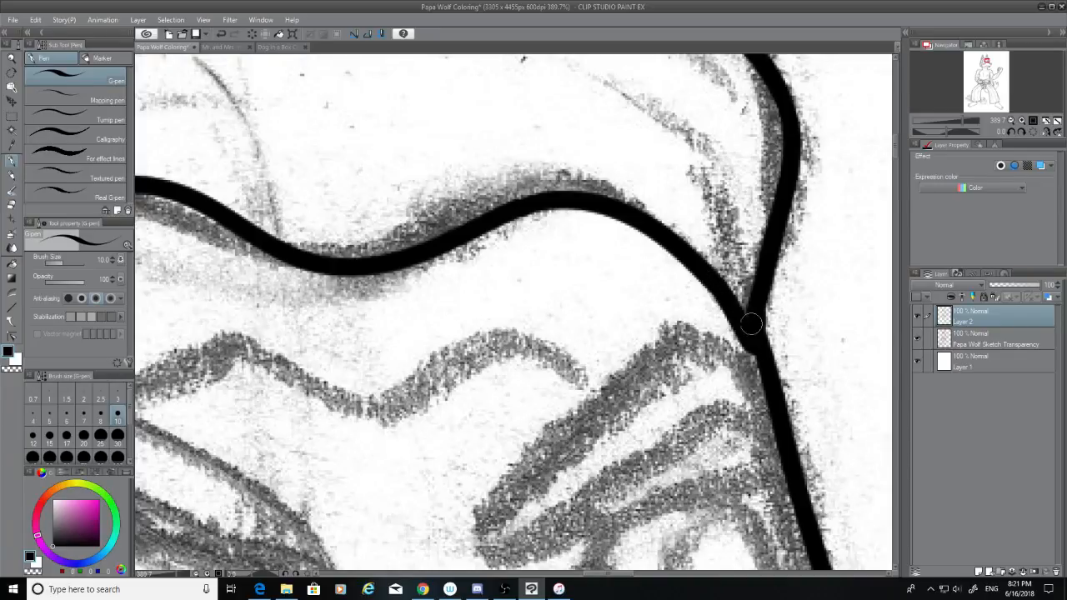
pyautogui.hotkey('ctrl', 'z')
pyautogui.moveTo(714, 285)
pyautogui.mouseDown()
pyautogui.moveTo(749, 342)
pyautogui.moveTo(746, 317)
pyautogui.moveTo(759, 335)
pyautogui.mouseUp()
pyautogui.hotkey('ctrl', 'z')
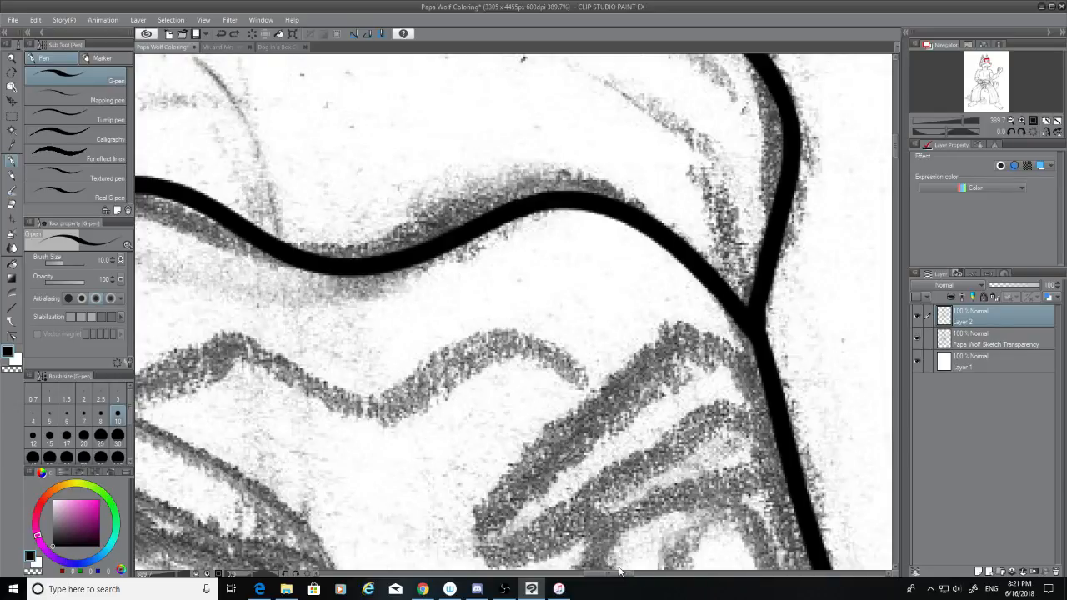
# Step: Erase the left hump of the hairline from the central dip back toward the left curve
pyautogui.moveTo(617, 575); pyautogui.dragTo(591, 577)
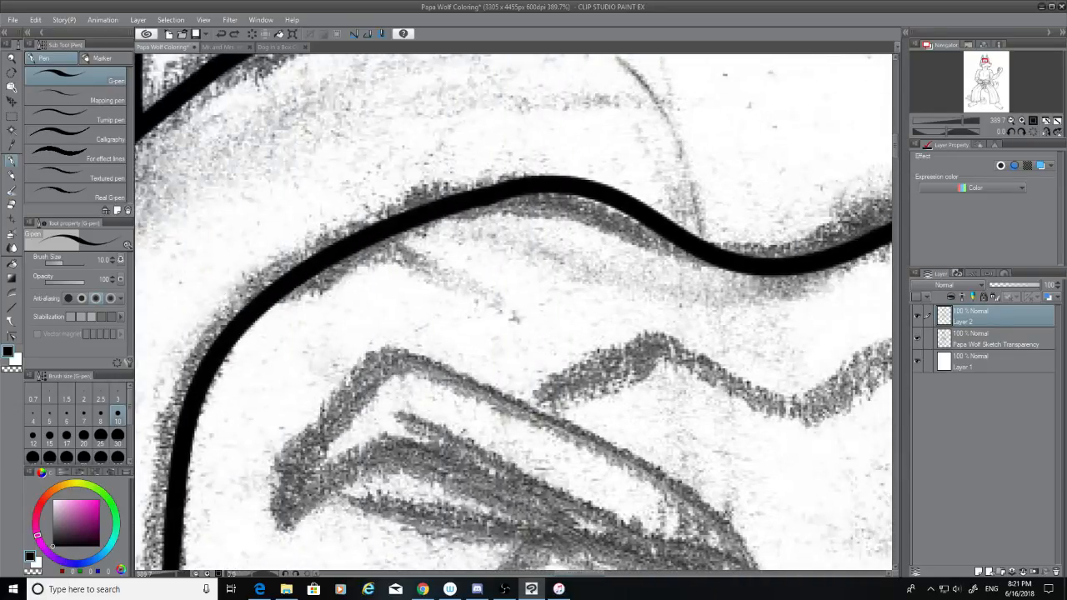
pyautogui.click(12, 205)
pyautogui.moveTo(704, 254)
pyautogui.mouseDown()
pyautogui.moveTo(512, 179)
pyautogui.moveTo(698, 215)
pyautogui.moveTo(458, 190)
pyautogui.moveTo(441, 215)
pyautogui.moveTo(708, 254)
pyautogui.moveTo(433, 213)
pyautogui.mouseUp()
# Step: Re-ink the hairline's left hump as a smoother, flatter arc with the G-pen, undoing the misplaced joining strokes
pyautogui.click(11, 161)
pyautogui.hotkey('ctrl', 'z')
pyautogui.hotkey('ctrl', 'z')
pyautogui.moveTo(708, 254)
pyautogui.mouseDown()
pyautogui.moveTo(533, 185)
pyautogui.moveTo(440, 192)
pyautogui.moveTo(733, 258)
pyautogui.mouseUp()
pyautogui.hotkey('ctrl', 'z')
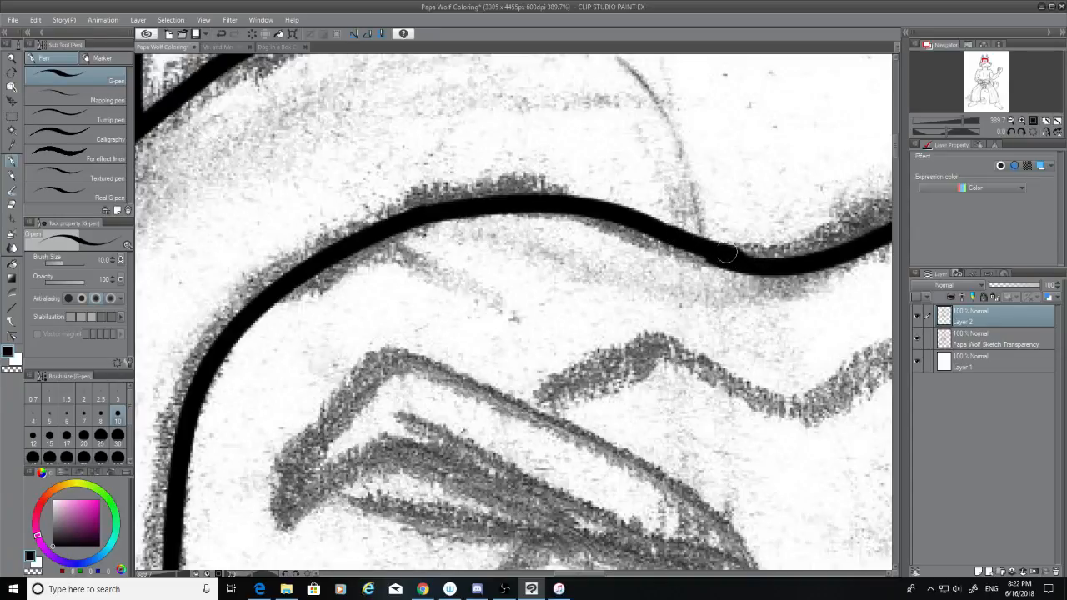
pyautogui.hotkey('ctrl', 'z')
pyautogui.hotkey('ctrl', 'z')
# Step: Join the left hump to the hairline's central dip, redoing the short stroke until the lines blend
pyautogui.moveTo(667, 235); pyautogui.dragTo(737, 260)
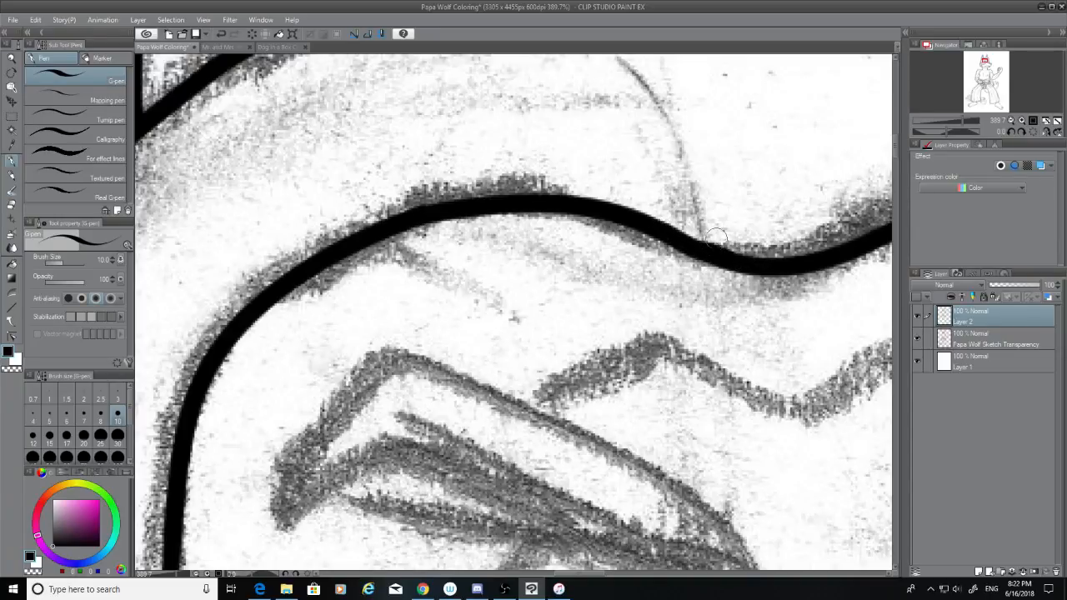
pyautogui.hotkey('ctrl', 'z')
pyautogui.moveTo(663, 234); pyautogui.dragTo(718, 255)
pyautogui.hotkey('ctrl', 'z')
pyautogui.hotkey('ctrl', 'z')
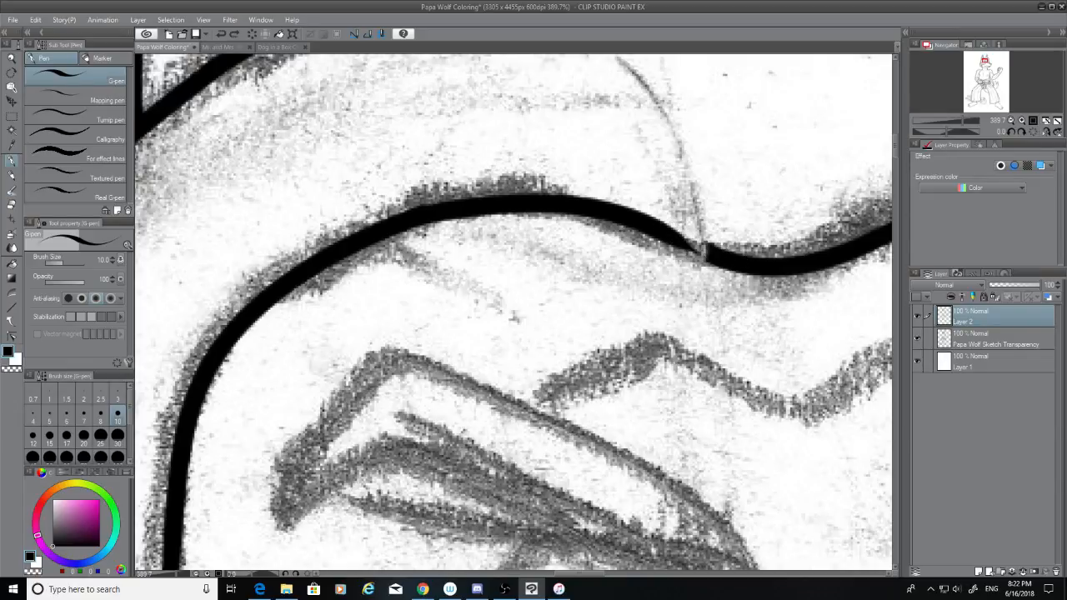
pyautogui.moveTo(648, 234); pyautogui.dragTo(708, 257)
pyautogui.hotkey('ctrl', 'z')
pyautogui.hotkey('ctrl', 'z')
pyautogui.moveTo(659, 232); pyautogui.dragTo(734, 264)
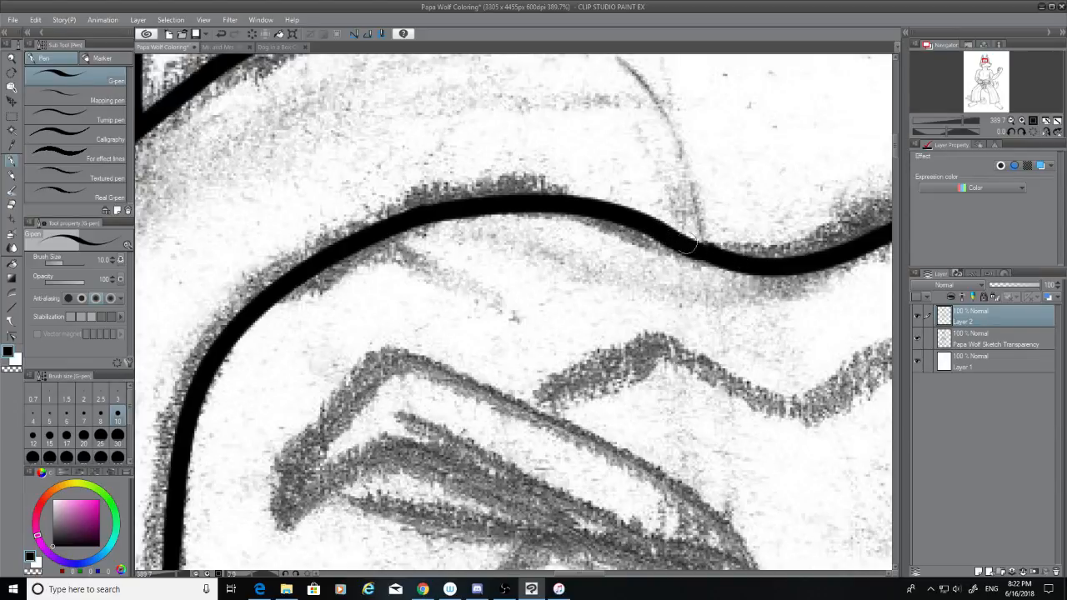
# Step: Hide the Papa Wolf Sketch Transparency layer and try to erase the rough spot where the left hump meets the dip
pyautogui.click(916, 338)
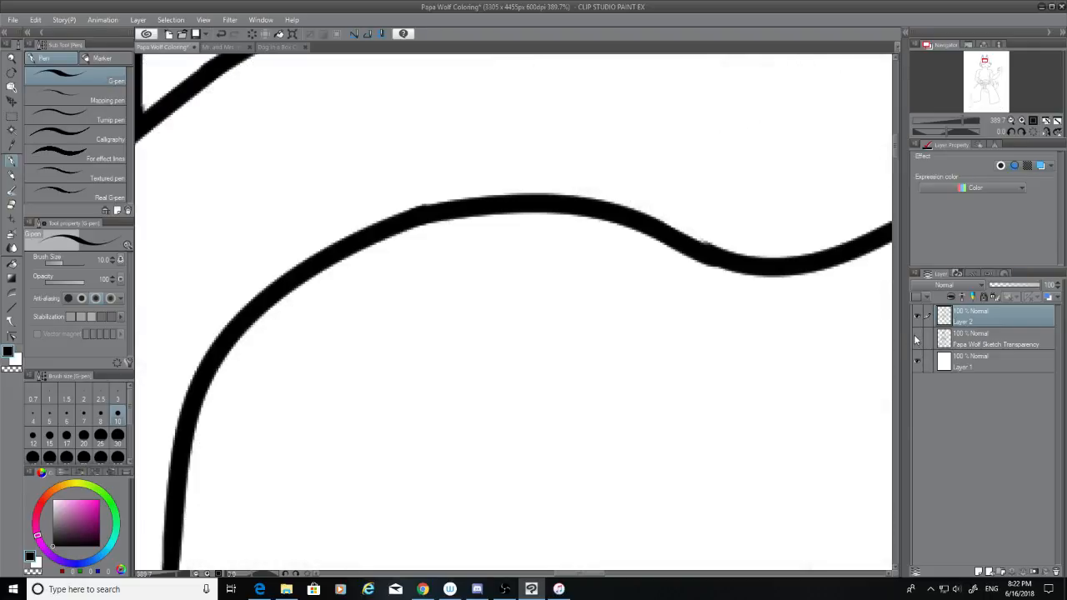
pyautogui.click(13, 203)
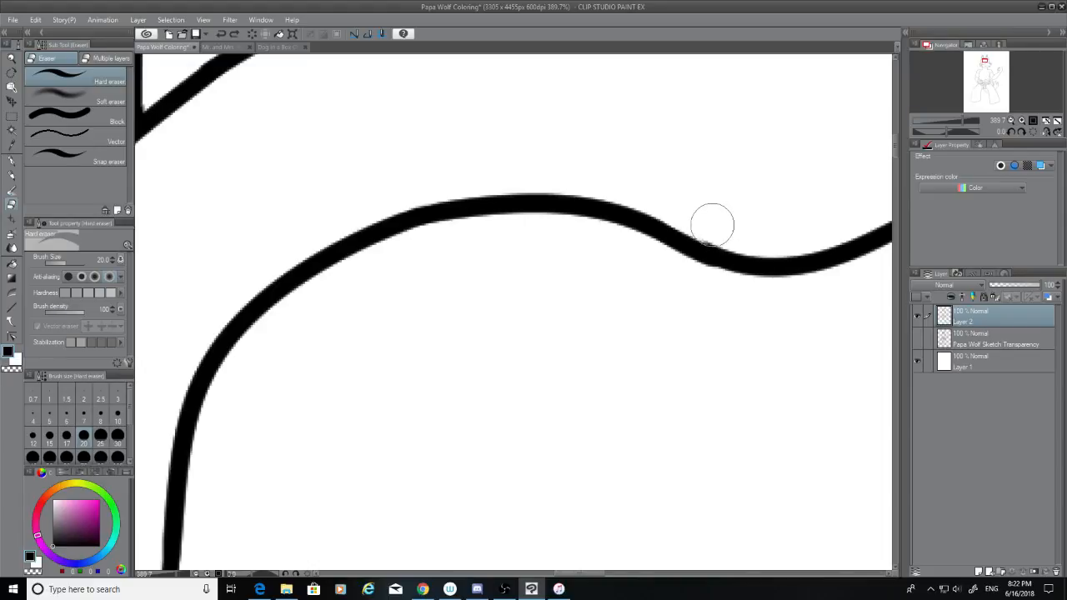
pyautogui.moveTo(715, 225); pyautogui.dragTo(735, 230)
pyautogui.hotkey('ctrl', 'z')
pyautogui.scroll(-4, 652, 289)
pyautogui.scroll(2, 819, 243)
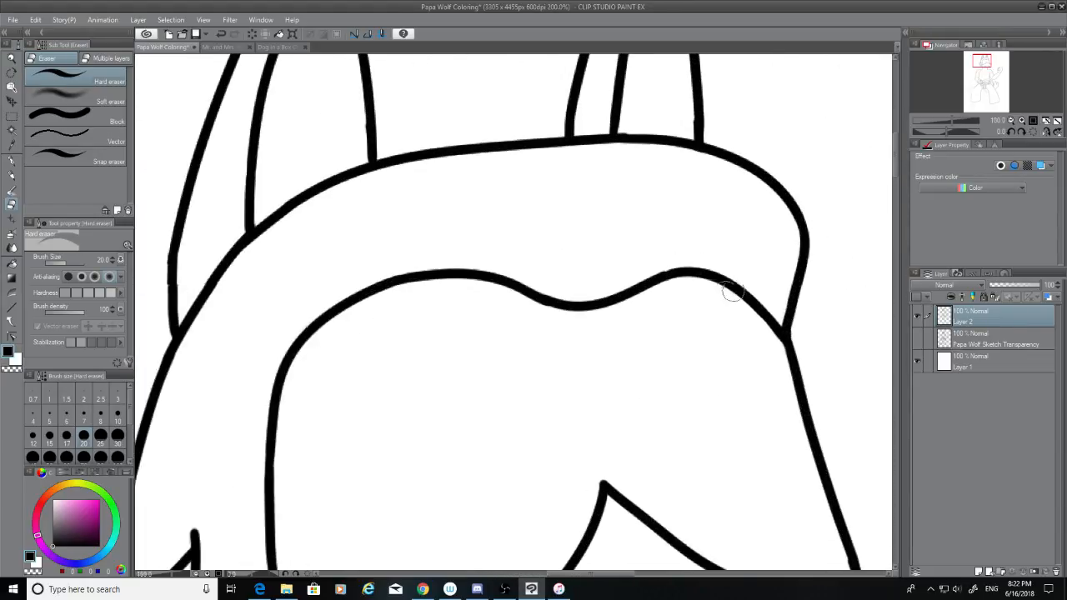
# Step: Smooth the rough join on the hairline's right hump with short G-pen strokes, redoing them until the edge is even
pyautogui.scroll(3, 731, 292)
pyautogui.click(12, 165)
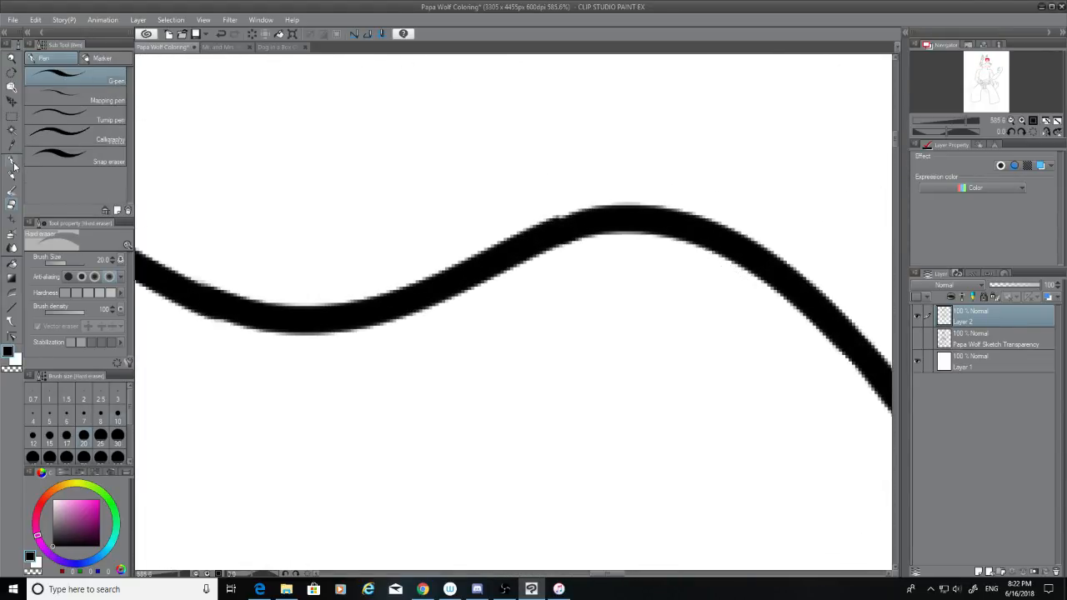
pyautogui.moveTo(582, 224); pyautogui.dragTo(563, 233)
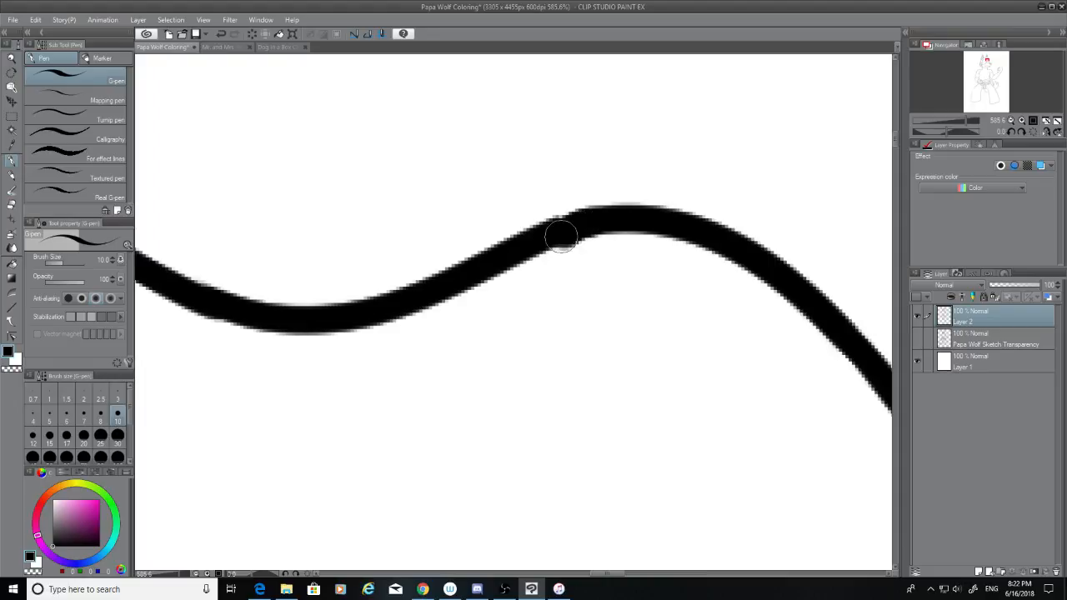
pyautogui.hotkey('ctrl', 'z')
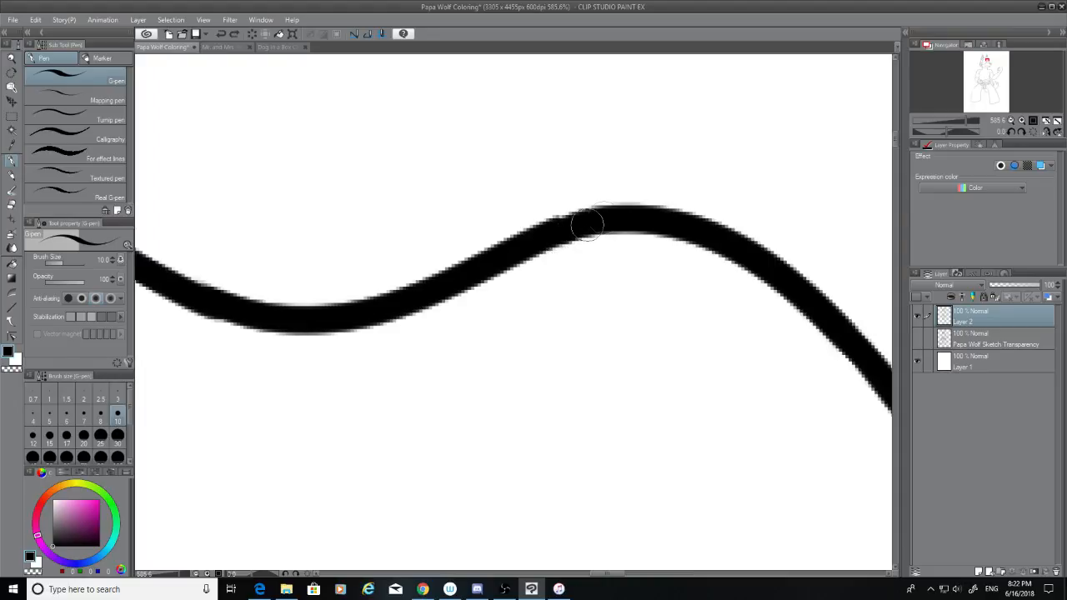
pyautogui.moveTo(593, 222)
pyautogui.mouseDown()
pyautogui.moveTo(549, 232)
pyautogui.moveTo(576, 225)
pyautogui.mouseUp()
pyautogui.hotkey('ctrl', 'z')
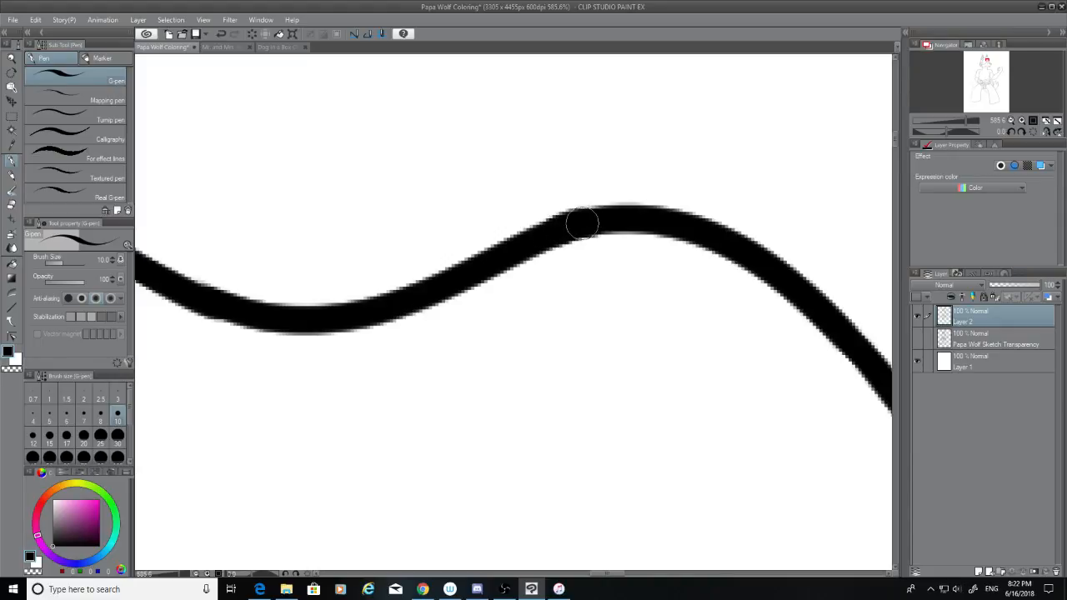
pyautogui.scroll(-6, 581, 223)
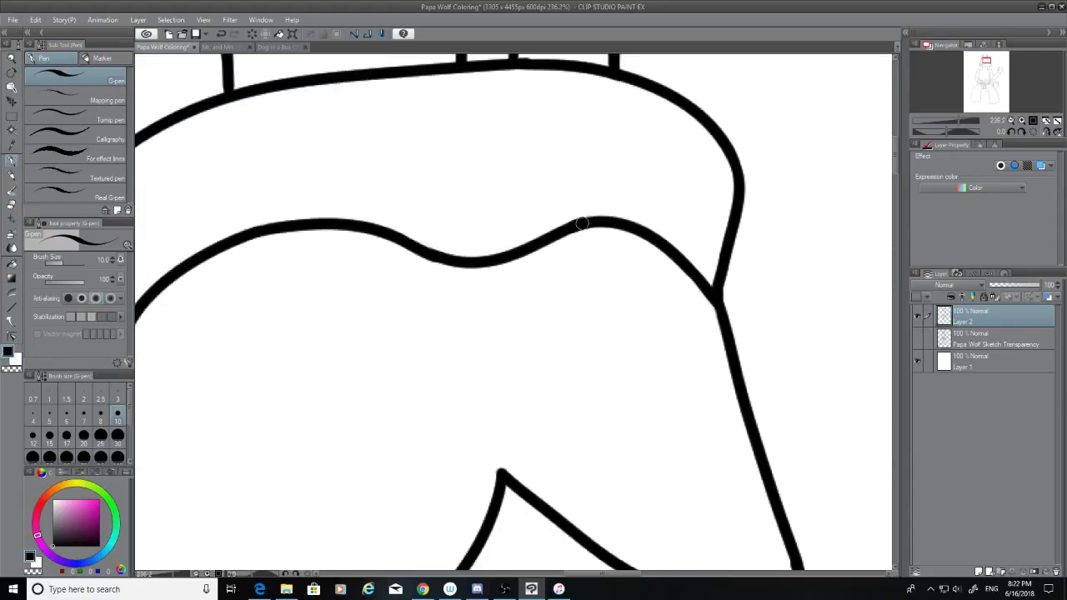
pyautogui.scroll(3, 570, 183)
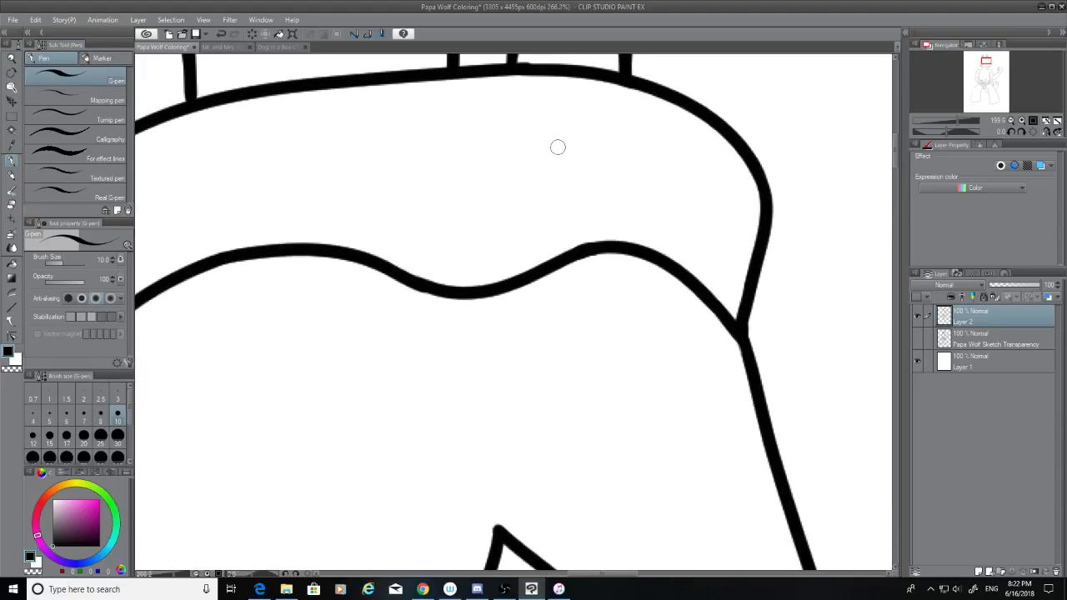
# Step: Check the line joins along the top of the head and touch up the left ear's inner base edge with the Hard eraser
pyautogui.scroll(-2, 556, 145)
pyautogui.scroll(6, 546, 100)
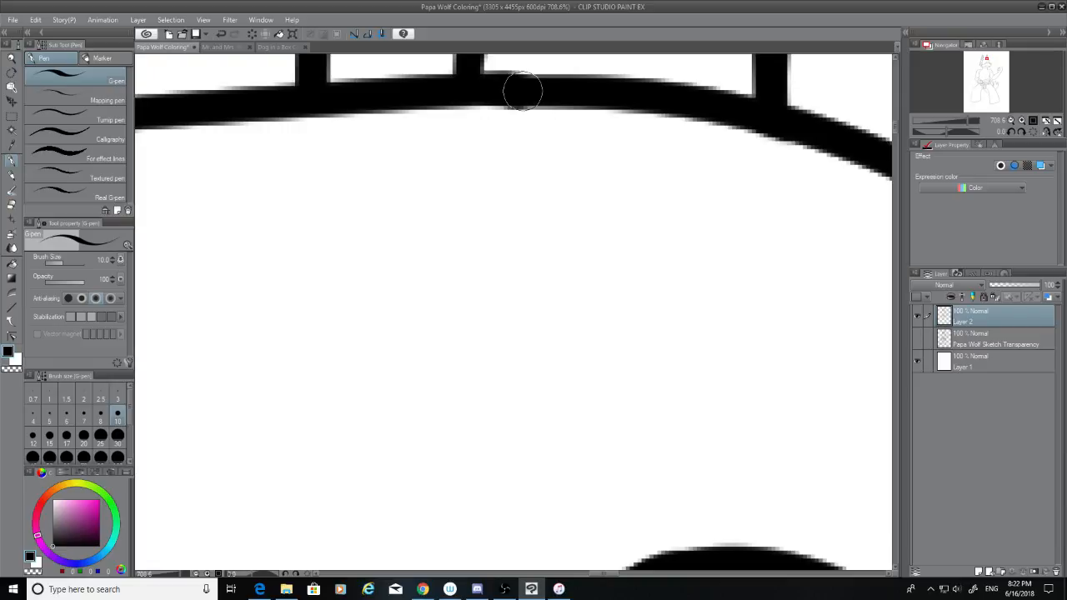
pyautogui.scroll(1, 522, 92)
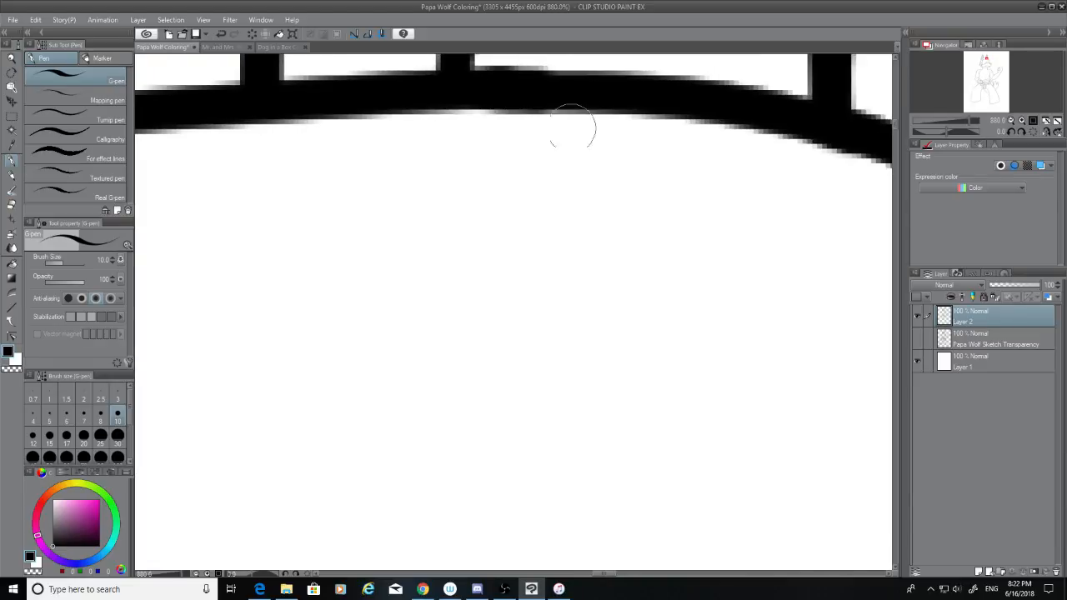
pyautogui.click(13, 205)
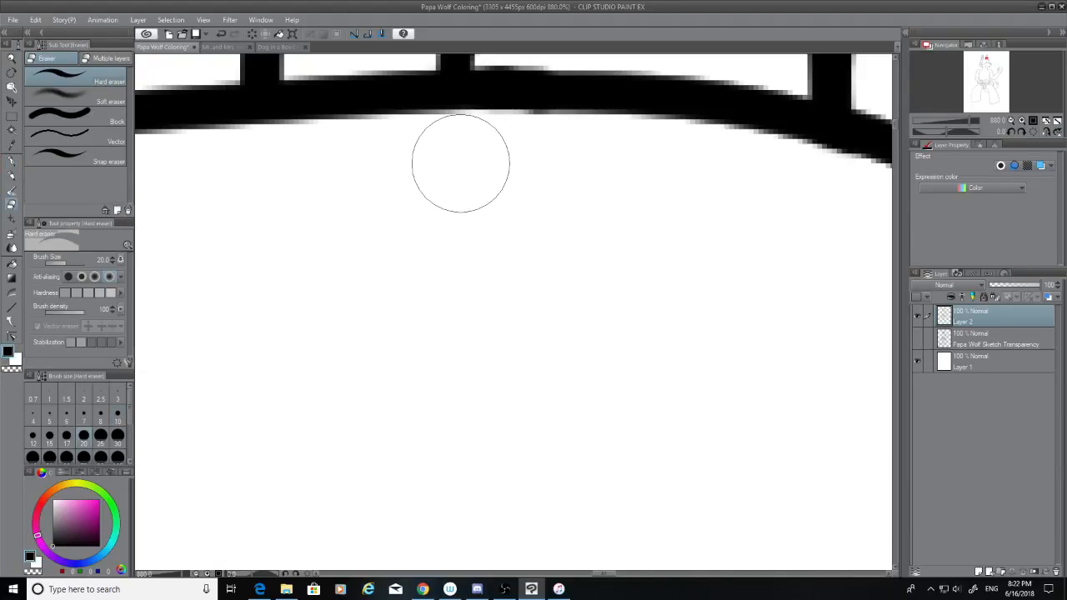
pyautogui.scroll(-5, 534, 190)
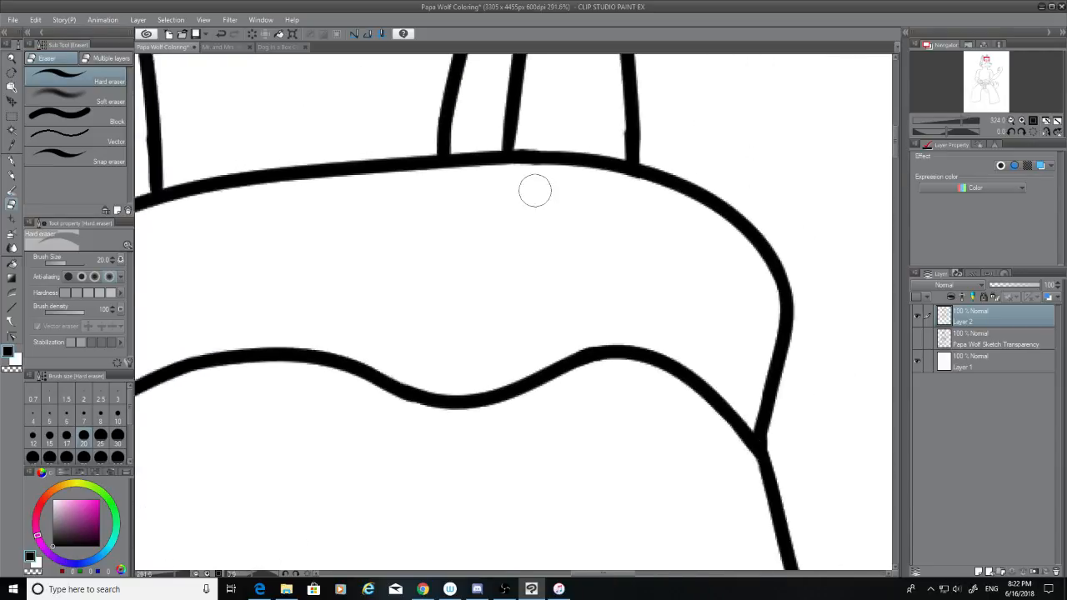
pyautogui.scroll(-2, 534, 190)
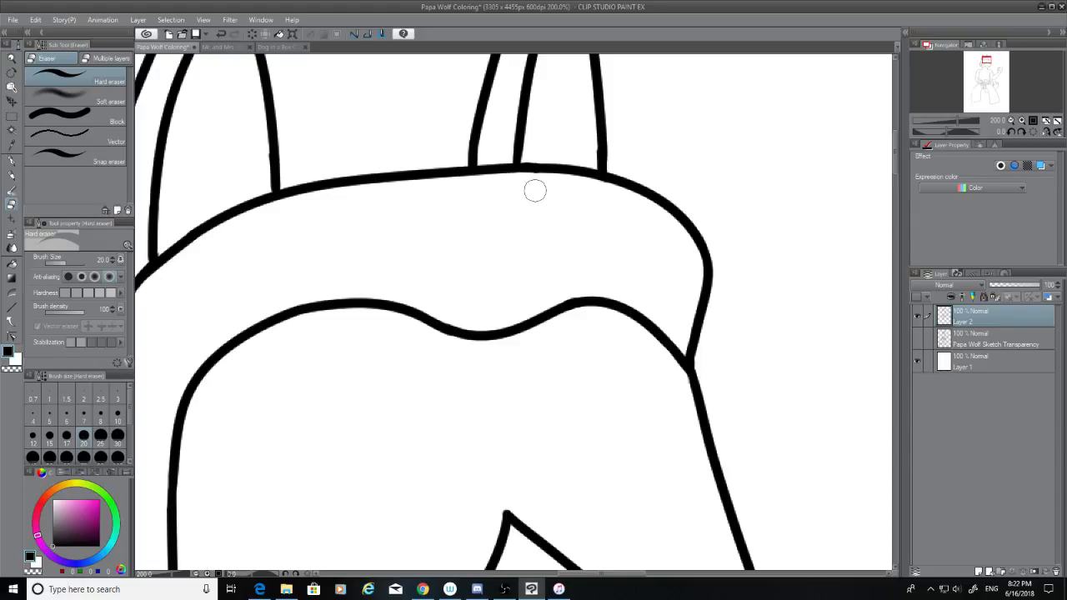
pyautogui.scroll(1, 534, 190)
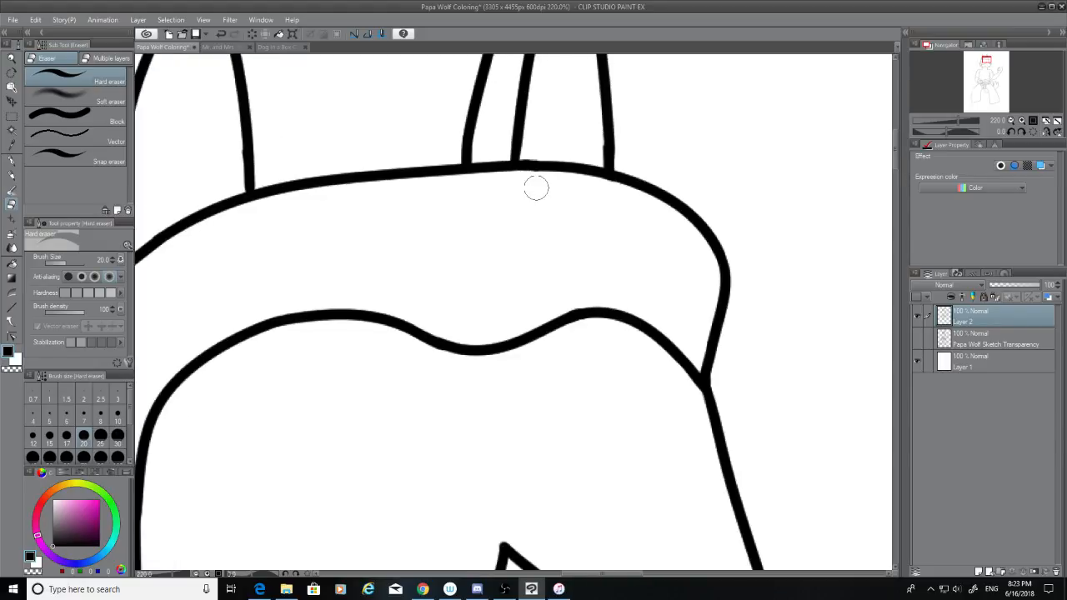
pyautogui.scroll(5, 260, 190)
pyautogui.moveTo(254, 129); pyautogui.dragTo(257, 133)
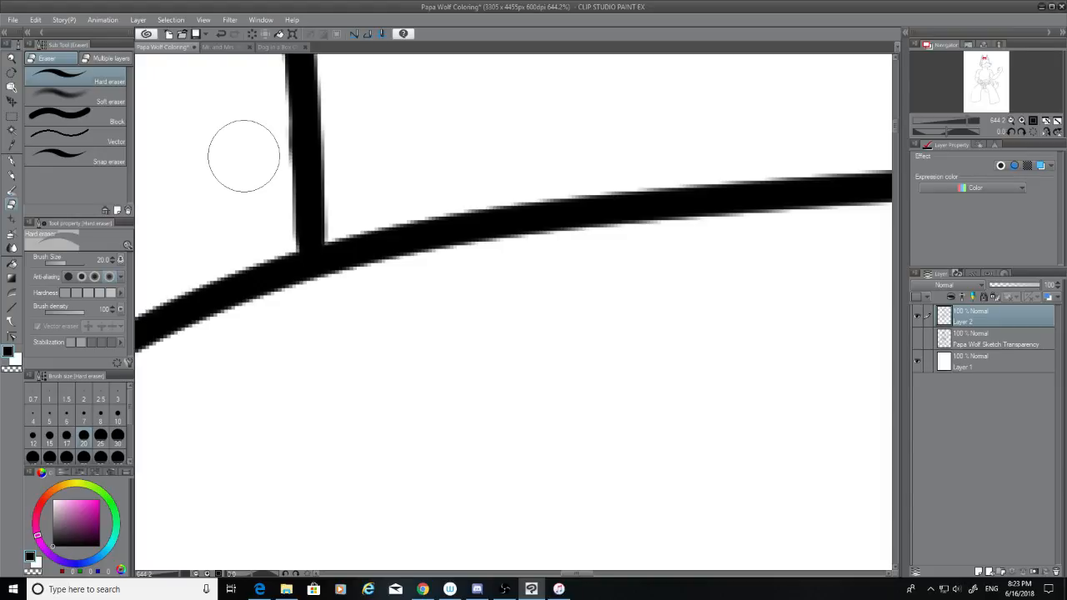
# Step: Examine the right ear's base and the adjoining head outline for rough joins
pyautogui.scroll(-7, 411, 352)
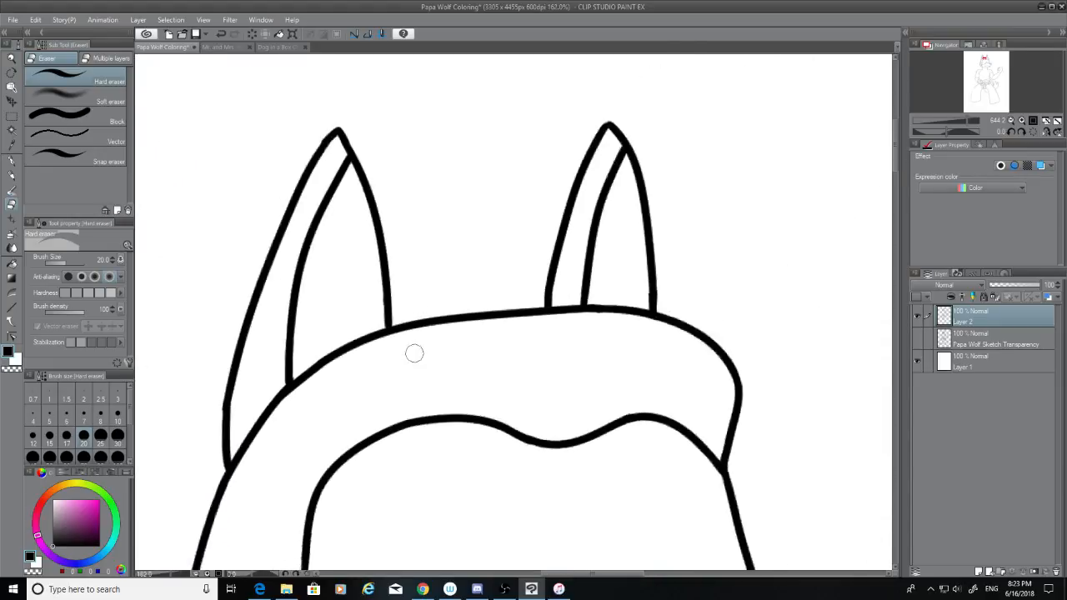
pyautogui.scroll(8, 466, 325)
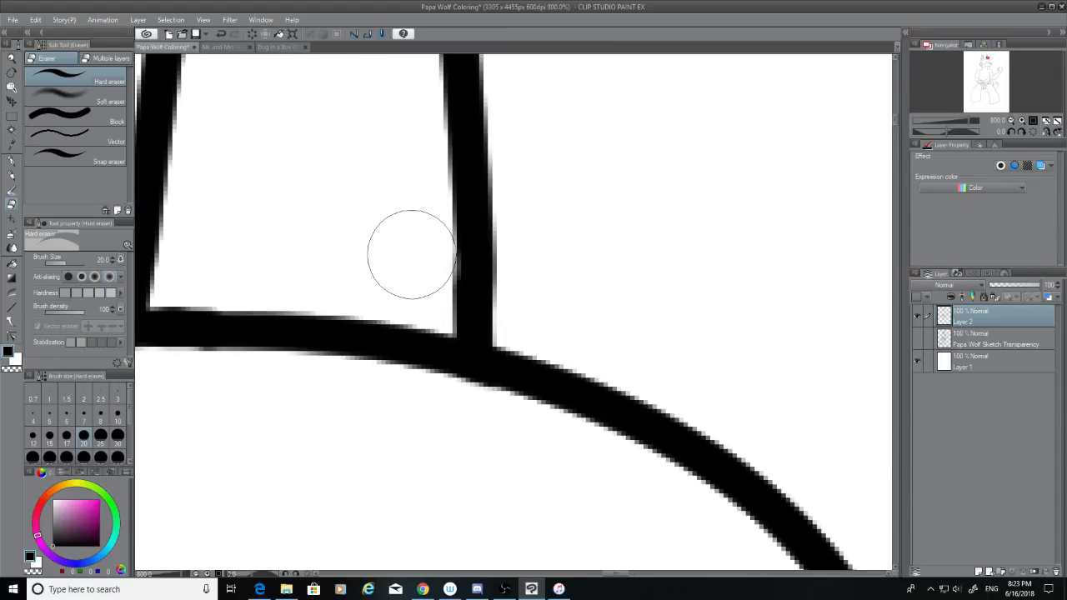
pyautogui.scroll(-4, 381, 230)
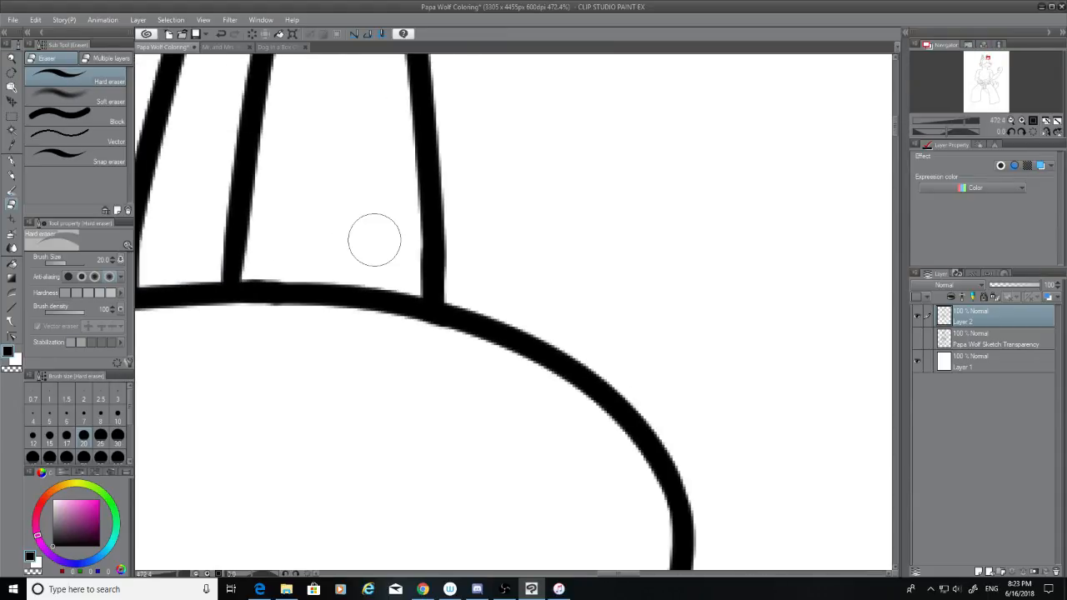
pyautogui.scroll(3, 302, 314)
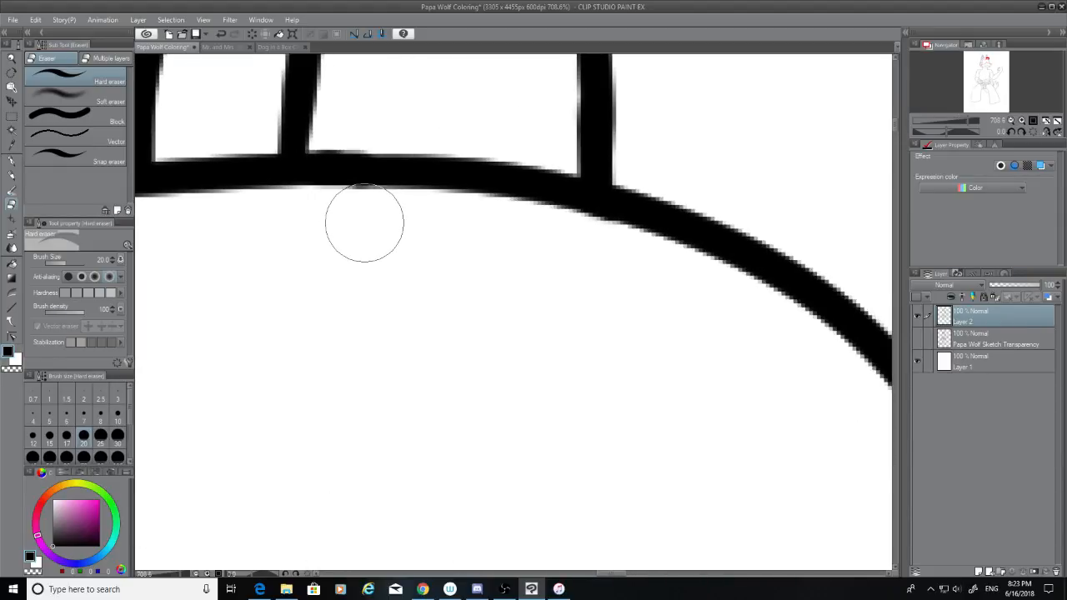
pyautogui.scroll(-2, 383, 383)
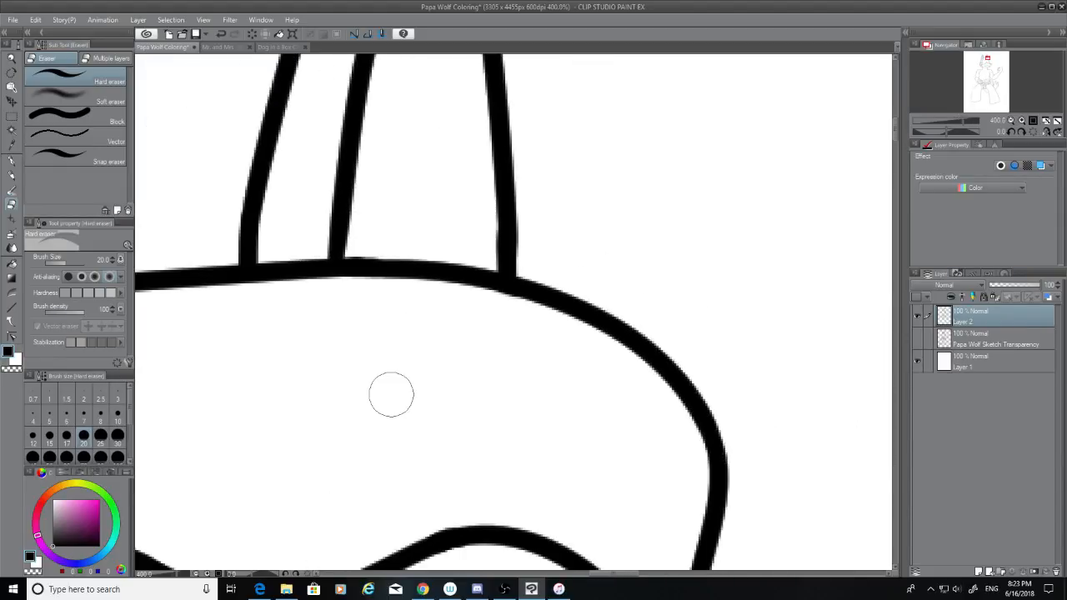
pyautogui.scroll(-2, 391, 394)
pyautogui.scroll(-1, 391, 395)
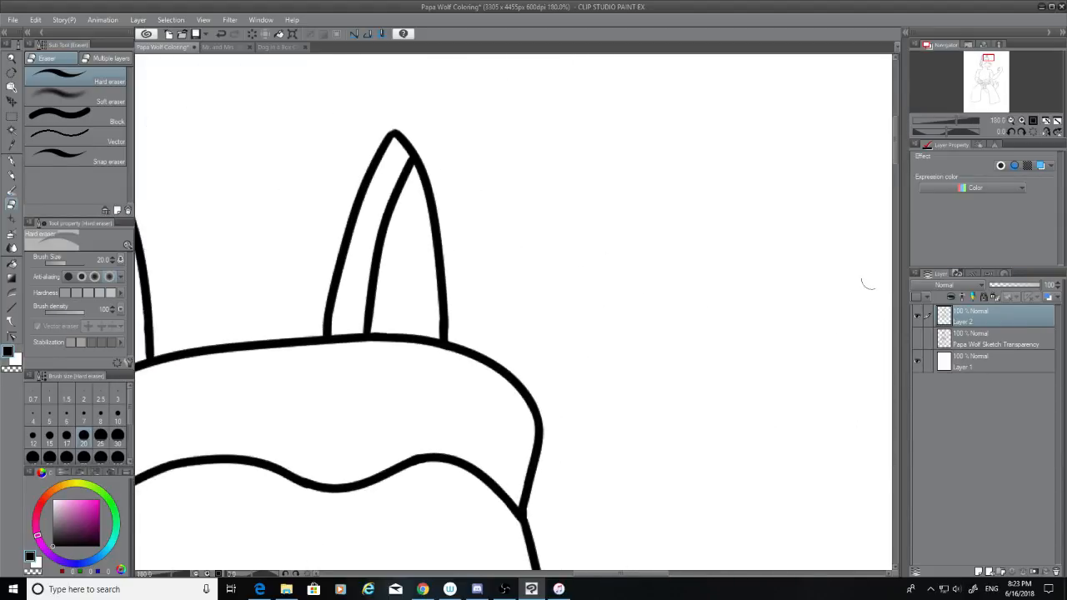
# Step: Smooth the rough spot on the face outline just above the nose with a short G-pen stroke
pyautogui.moveTo(898, 165); pyautogui.dragTo(890, 195)
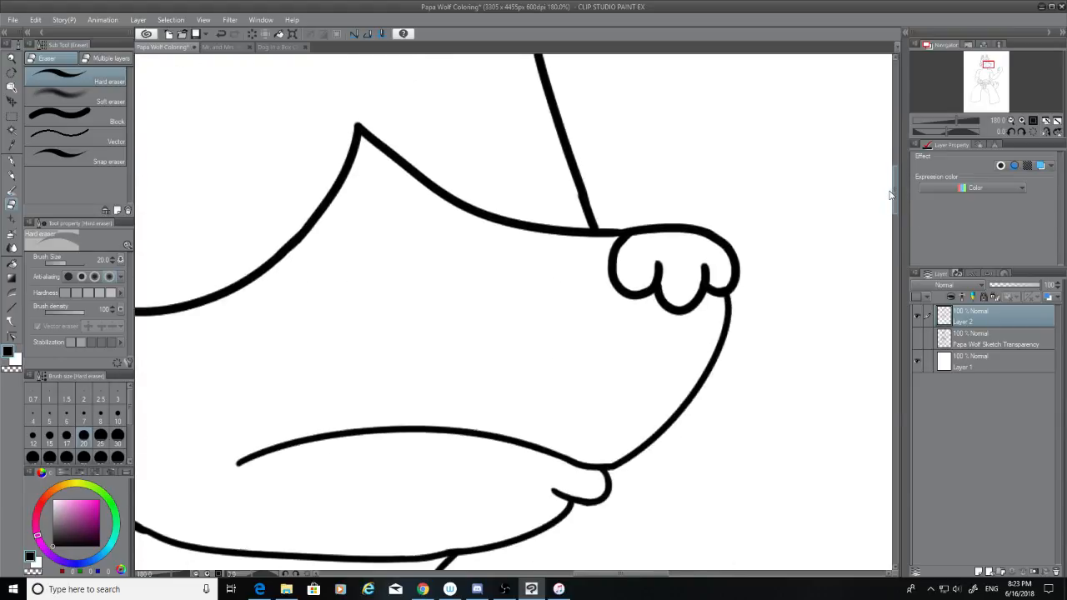
pyautogui.scroll(4, 449, 121)
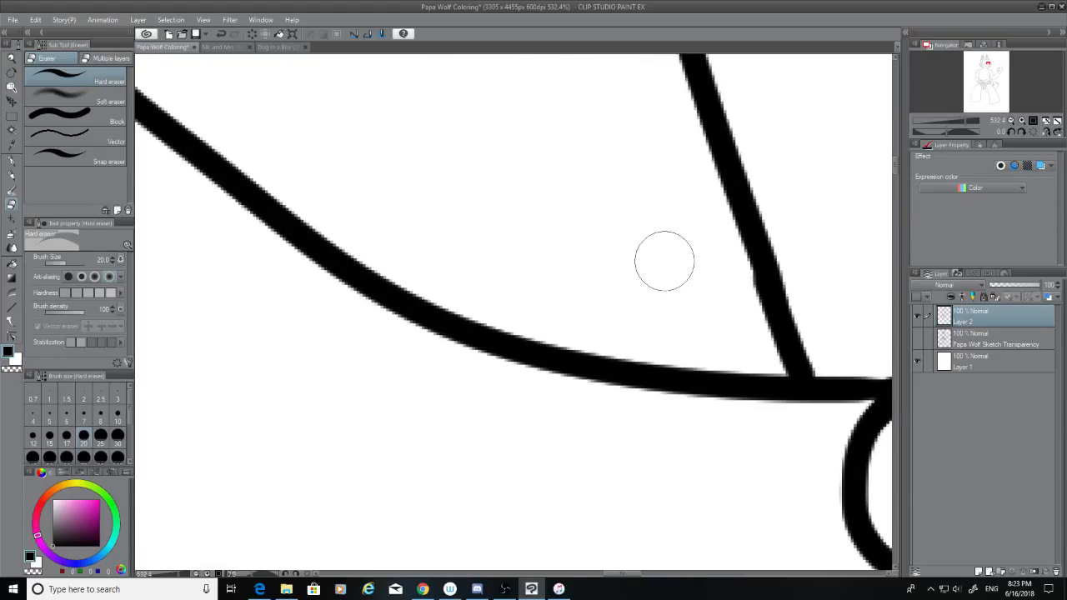
pyautogui.click(9, 159)
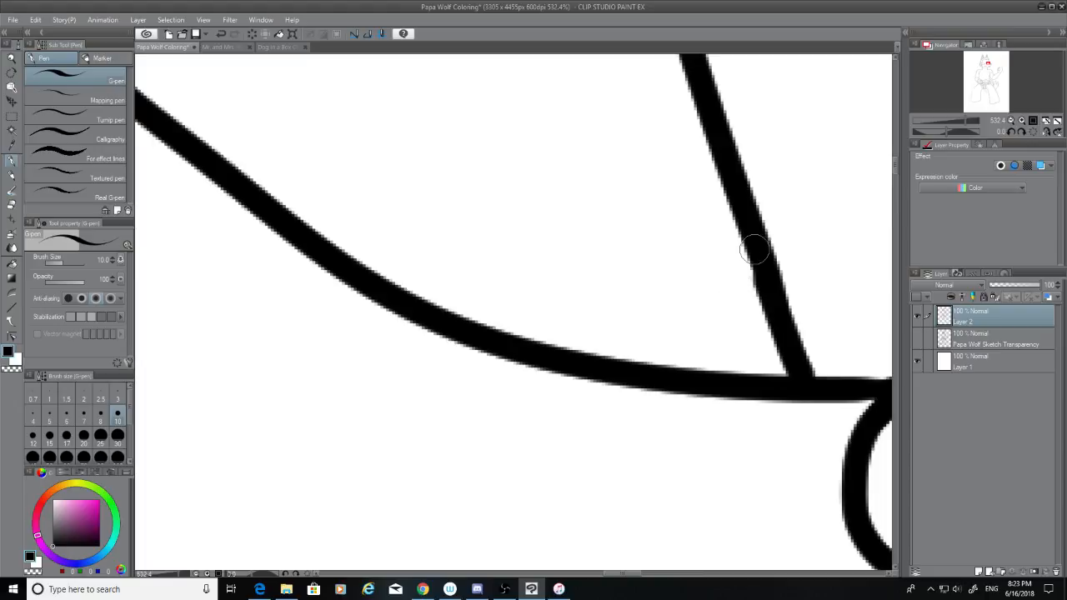
pyautogui.moveTo(762, 262); pyautogui.dragTo(769, 292)
pyautogui.scroll(-2, 665, 316)
pyautogui.scroll(-3, 666, 316)
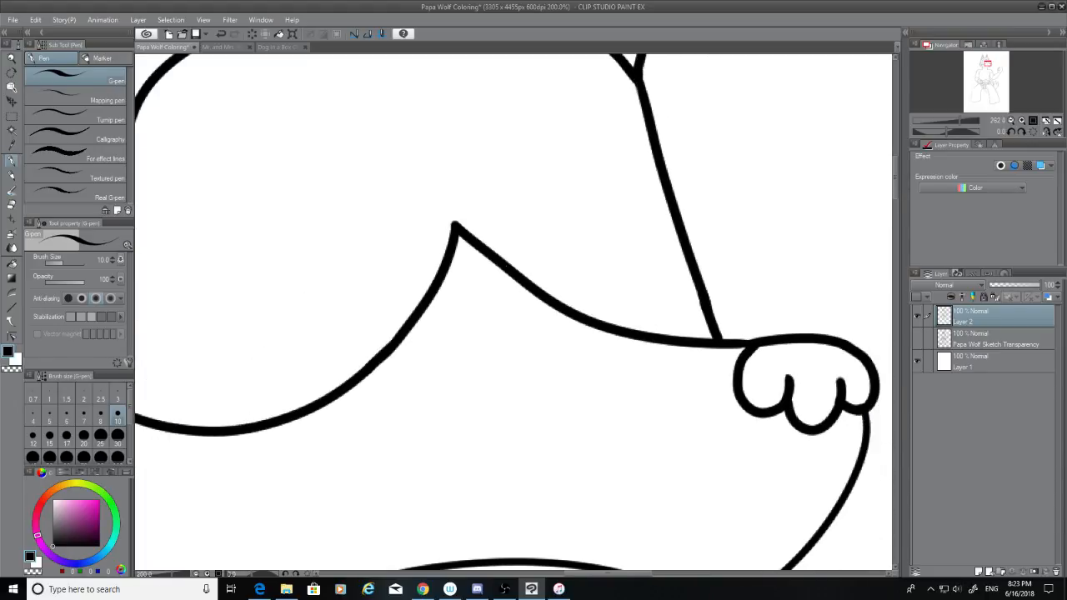
# Step: Switch to the Hard eraser and inspect the face outline above the nose and the muzzle's upper curve for uneven edges
pyautogui.click(10, 202)
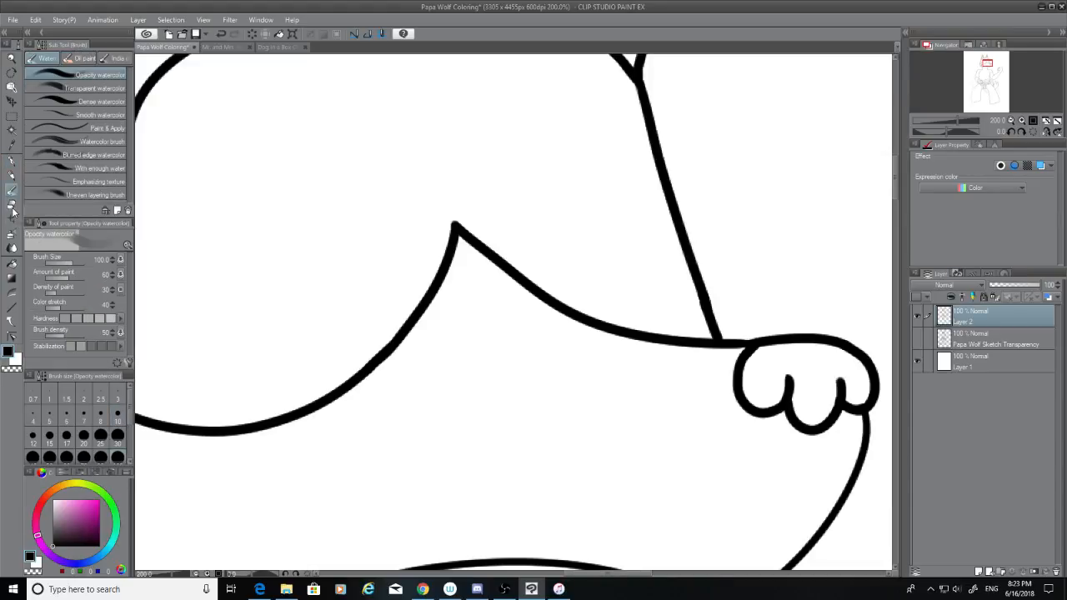
pyautogui.scroll(4, 684, 300)
pyautogui.scroll(1, 693, 316)
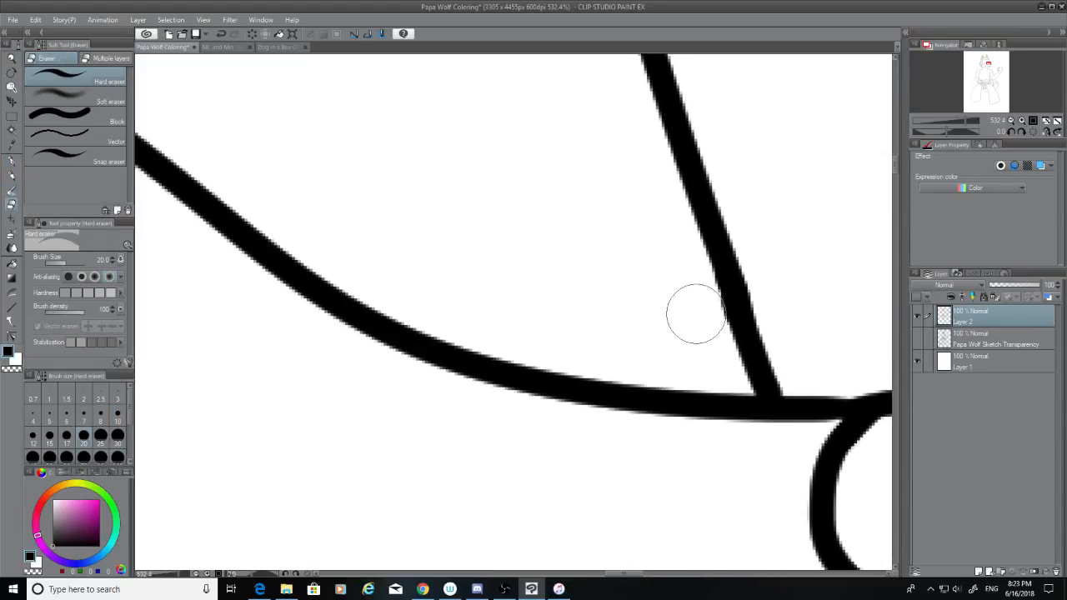
pyautogui.scroll(-4, 676, 288)
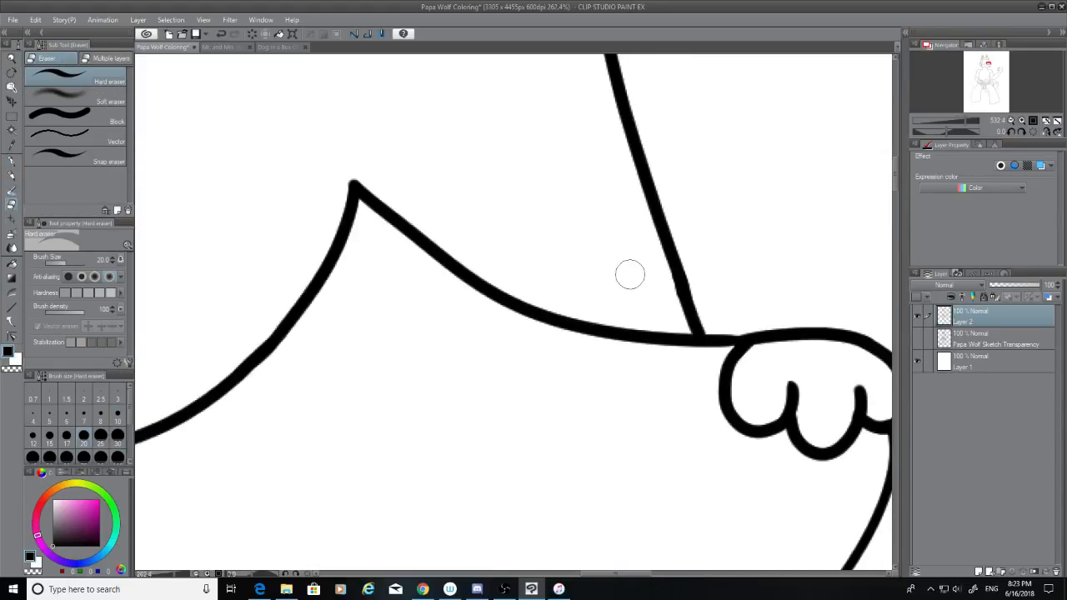
pyautogui.scroll(4, 479, 227)
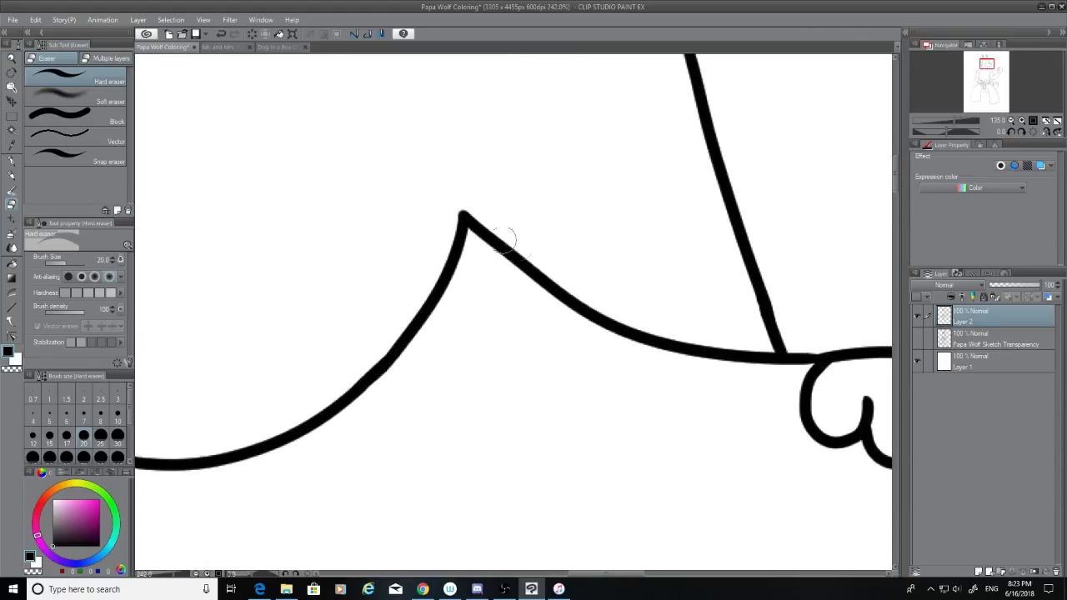
pyautogui.scroll(-5, 435, 210)
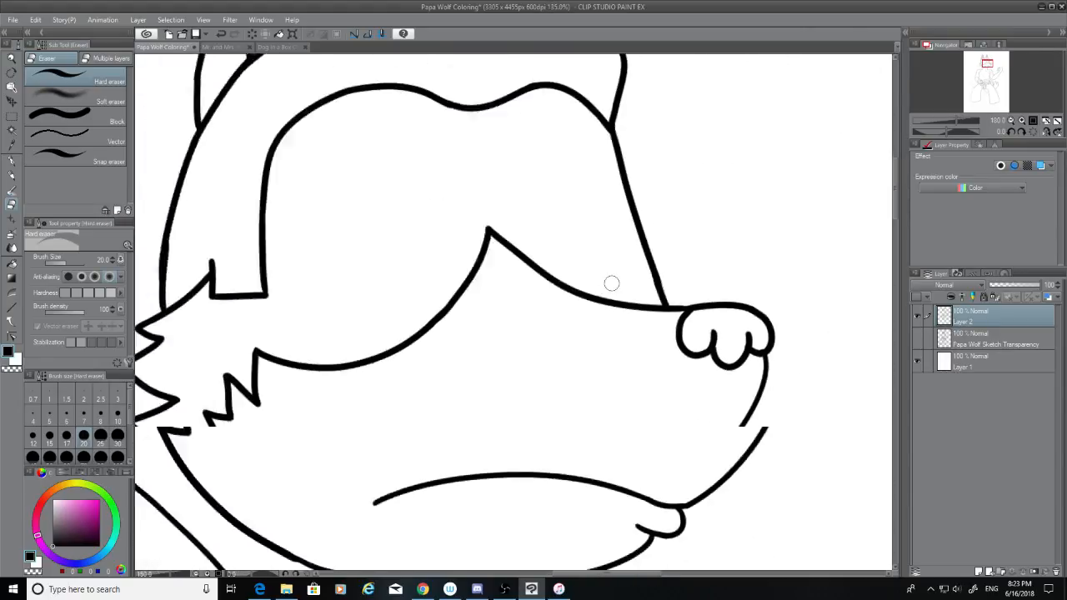
# Step: Smooth the rough join where the jawline meets the thinner chin line with a short G-pen stroke, redoing it until the lines blend
pyautogui.moveTo(893, 215); pyautogui.dragTo(895, 248)
pyautogui.scroll(2, 415, 237)
pyautogui.scroll(5, 476, 257)
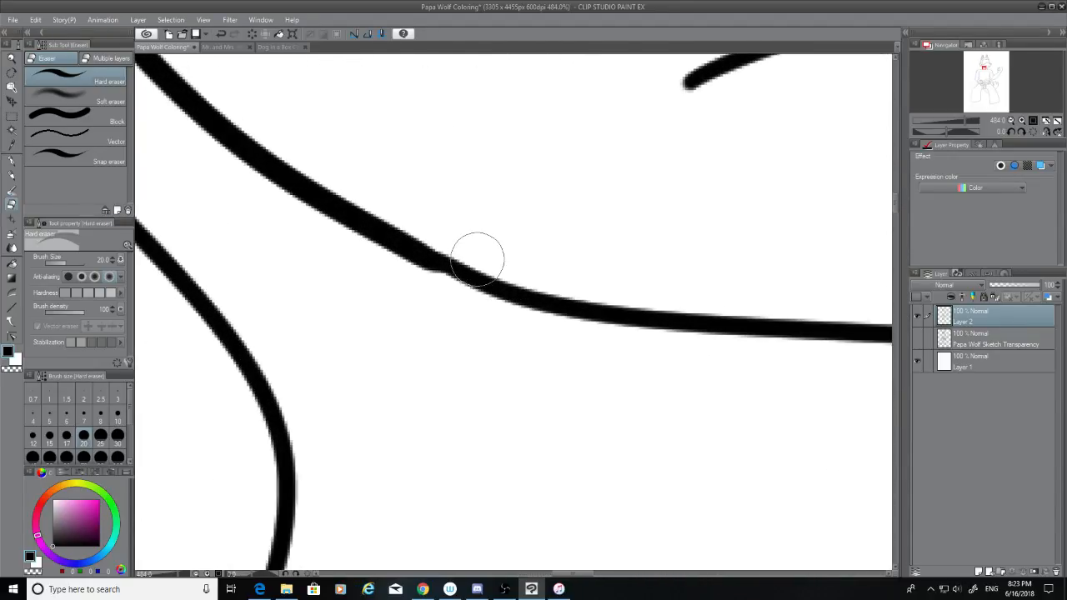
pyautogui.press('p')
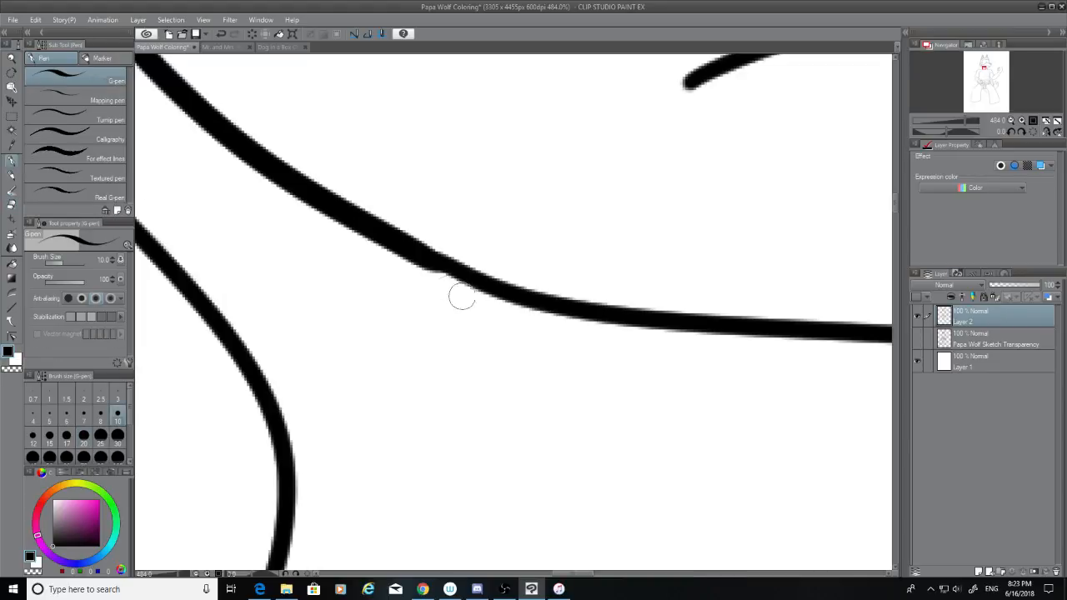
pyautogui.moveTo(420, 257); pyautogui.dragTo(527, 300)
pyautogui.hotkey('ctrl', 'z')
pyautogui.hotkey('ctrl', 'z')
pyautogui.hotkey('ctrl', 'z')
pyautogui.hotkey('ctrl', 'z')
pyautogui.hotkey('ctrl', 'z')
pyautogui.moveTo(418, 255); pyautogui.dragTo(564, 300)
pyautogui.hotkey('ctrl', 'z')
pyautogui.moveTo(425, 257)
pyautogui.mouseDown()
pyautogui.moveTo(513, 313)
pyautogui.moveTo(558, 322)
pyautogui.mouseUp()
pyautogui.hotkey('ctrl', 'z')
pyautogui.moveTo(412, 245); pyautogui.dragTo(544, 294)
pyautogui.hotkey('ctrl', 'z')
pyautogui.moveTo(410, 251); pyautogui.dragTo(570, 307)
pyautogui.hotkey('ctrl', 'z')
pyautogui.moveTo(422, 255); pyautogui.dragTo(555, 315)
pyautogui.hotkey('ctrl', 'z')
pyautogui.moveTo(418, 254); pyautogui.dragTo(565, 307)
pyautogui.hotkey('ctrl', 'z')
pyautogui.moveTo(421, 255); pyautogui.dragTo(548, 293)
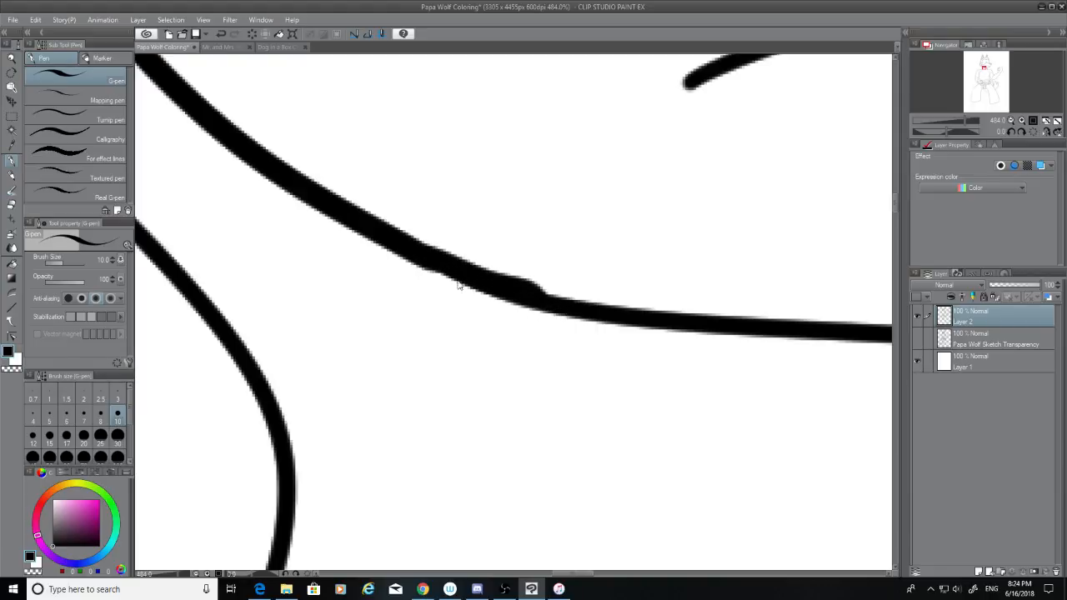
pyautogui.hotkey('ctrl', 'z')
pyautogui.moveTo(423, 255); pyautogui.dragTo(566, 308)
pyautogui.hotkey('ctrl', 'z')
pyautogui.moveTo(425, 253); pyautogui.dragTo(533, 288)
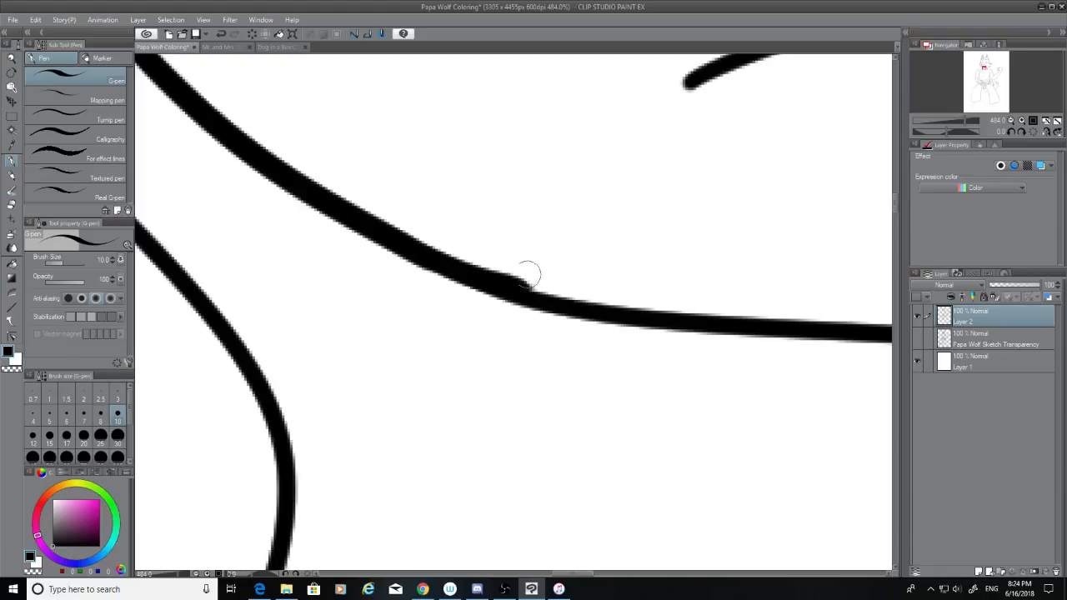
pyautogui.hotkey('ctrl', 'z')
pyautogui.moveTo(421, 253)
pyautogui.mouseDown()
pyautogui.moveTo(480, 293)
pyautogui.moveTo(528, 302)
pyautogui.mouseUp()
pyautogui.hotkey('ctrl', 'z')
pyautogui.moveTo(432, 252); pyautogui.dragTo(522, 314)
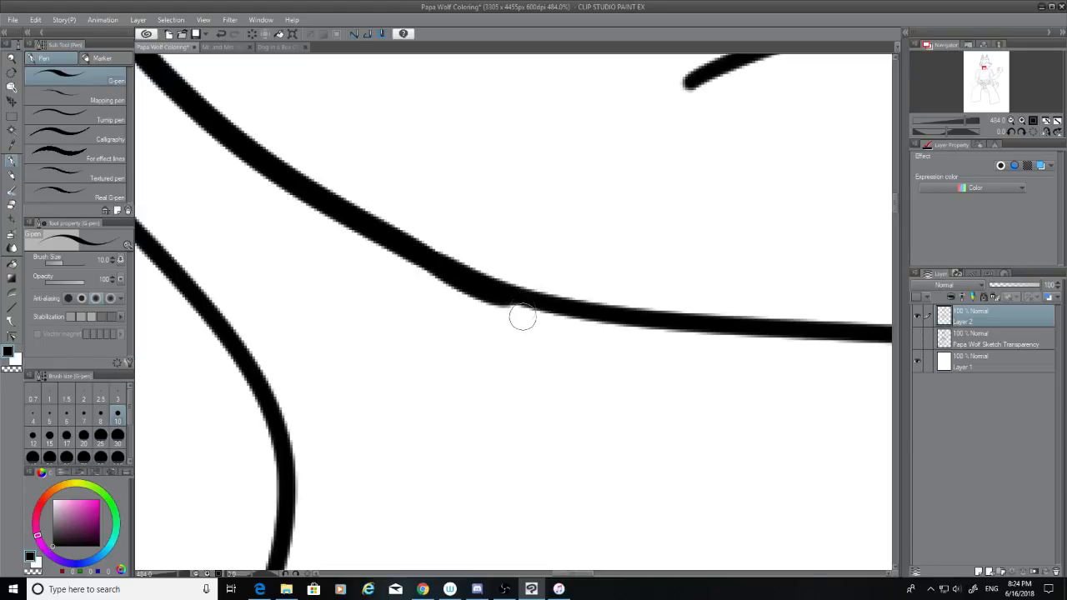
pyautogui.hotkey('ctrl', 'z')
pyautogui.moveTo(429, 262); pyautogui.dragTo(542, 300)
pyautogui.hotkey('ctrl', 'z')
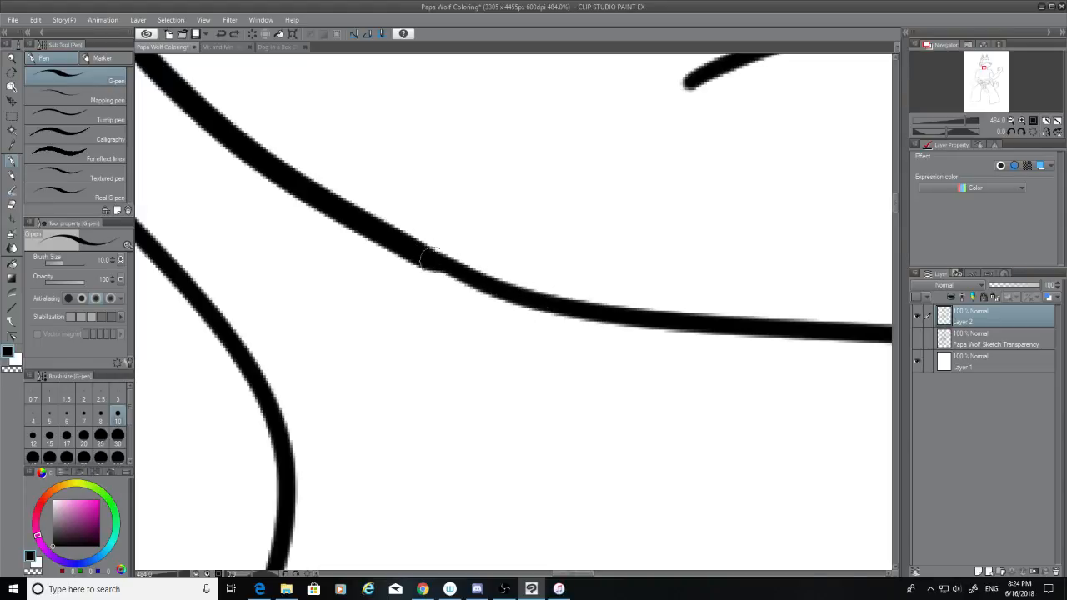
pyautogui.moveTo(426, 259); pyautogui.dragTo(495, 284)
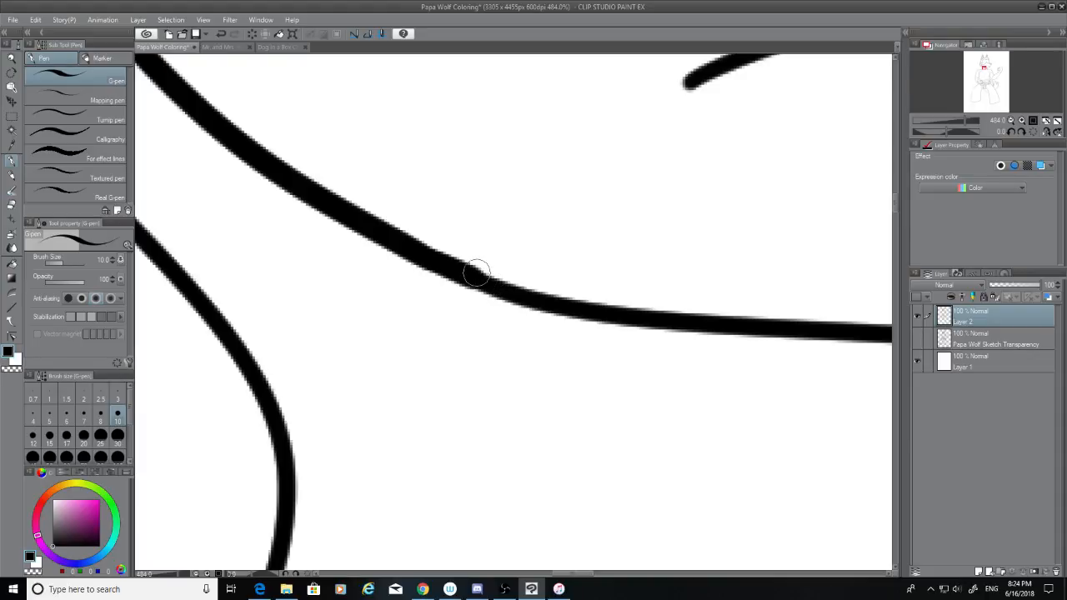
# Step: Show the Papa Wolf Sketch Transparency layer again and bring the sketched foot beneath the left trouser hem into close view
pyautogui.scroll(-10, 476, 272)
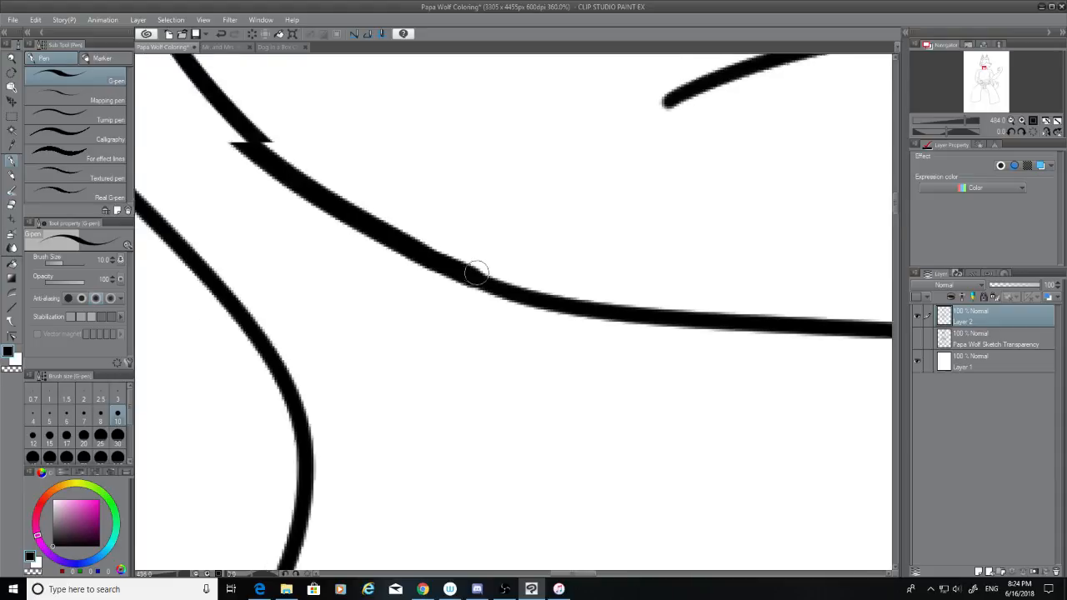
pyautogui.scroll(-2, 475, 273)
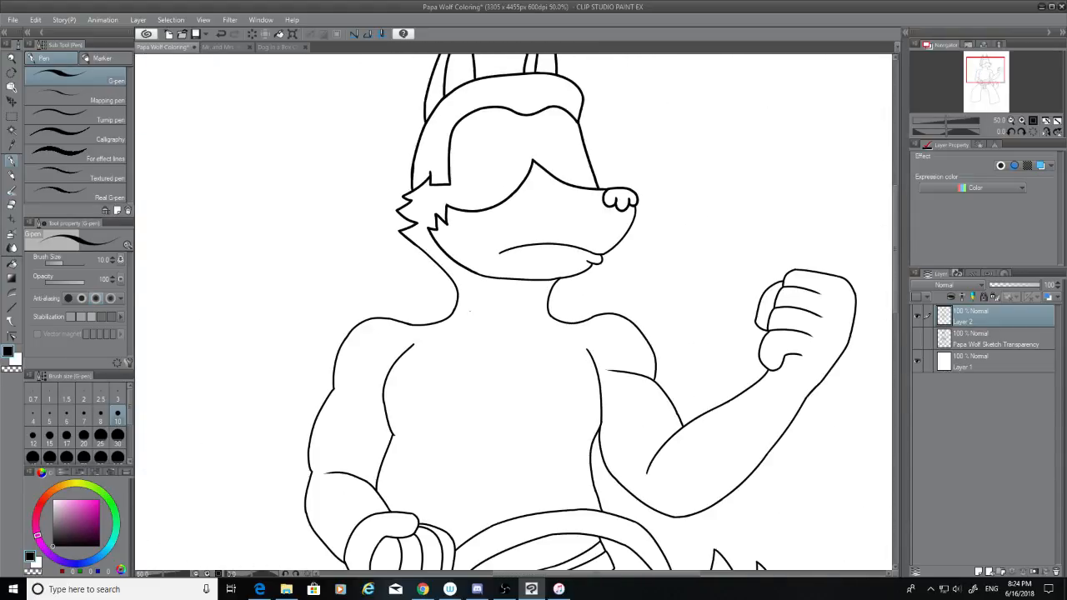
pyautogui.moveTo(895, 288); pyautogui.dragTo(885, 457)
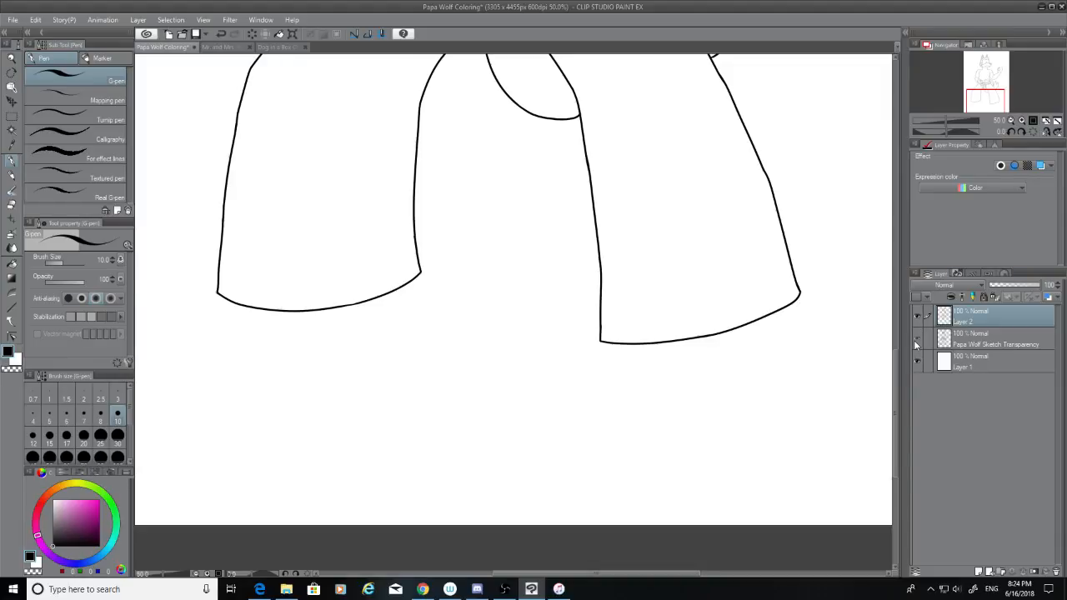
pyautogui.click(917, 338)
pyautogui.scroll(5, 246, 346)
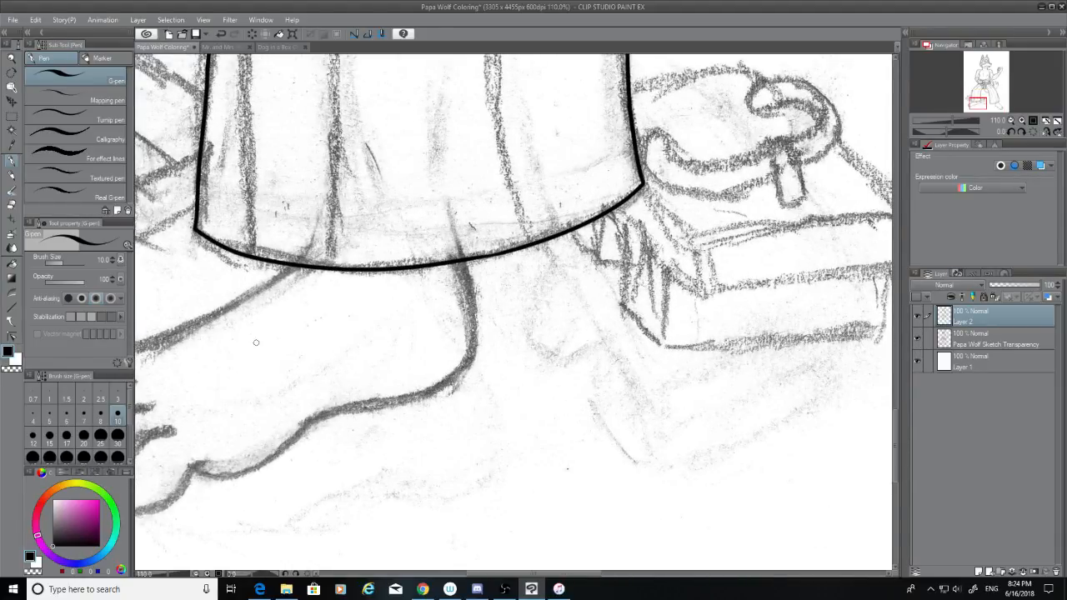
pyautogui.scroll(4, 256, 341)
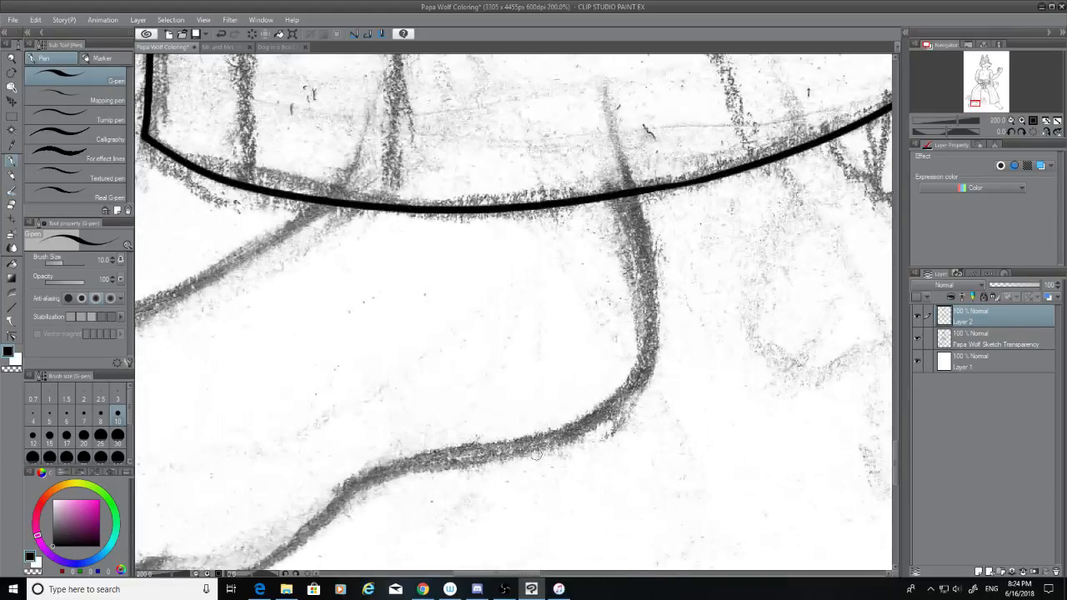
pyautogui.moveTo(523, 573); pyautogui.dragTo(492, 575)
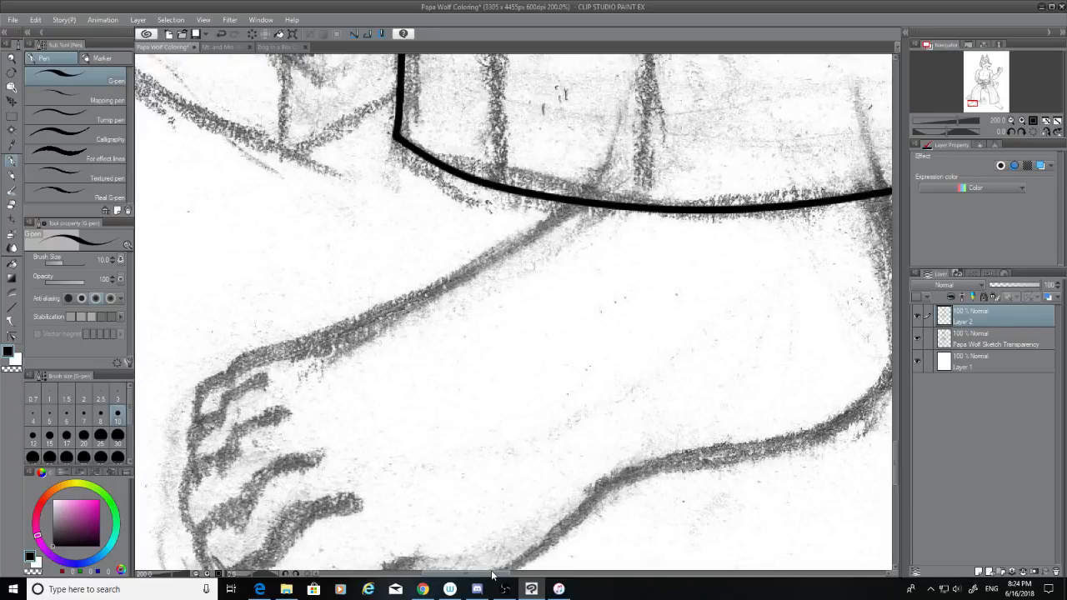
# Step: Ink the top edge of the foot with the G-pen from the trouser hem down to the toes, redoing the stroke until it follows the sketch
pyautogui.moveTo(248, 355)
pyautogui.mouseDown()
pyautogui.moveTo(558, 206)
pyautogui.moveTo(310, 342)
pyautogui.mouseUp()
pyautogui.hotkey('ctrl', 'z')
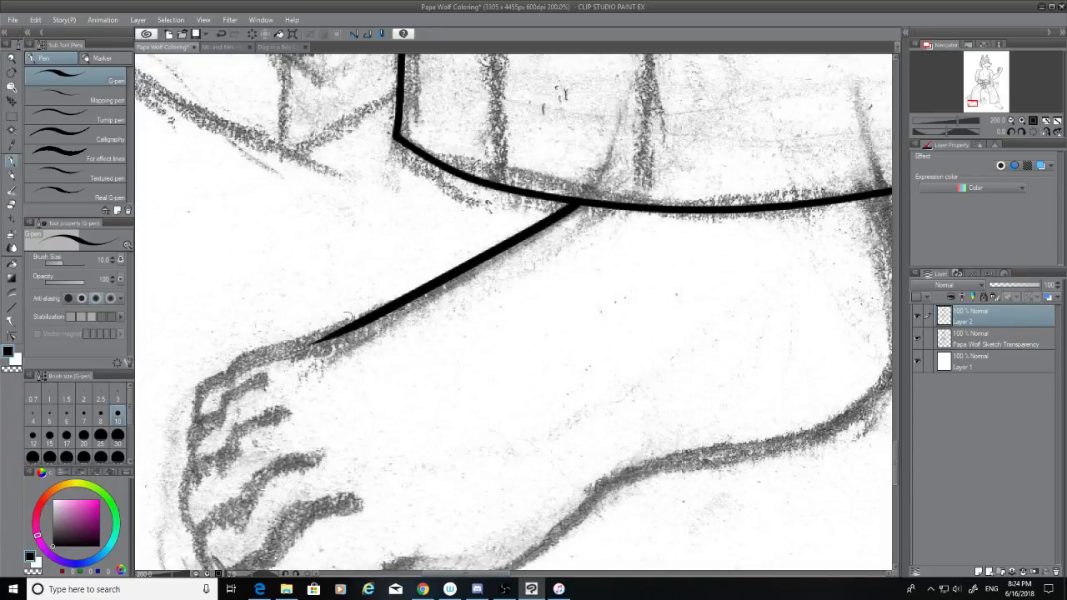
pyautogui.moveTo(385, 309); pyautogui.dragTo(221, 367)
pyautogui.hotkey('ctrl', 'z')
pyautogui.moveTo(377, 311); pyautogui.dragTo(222, 361)
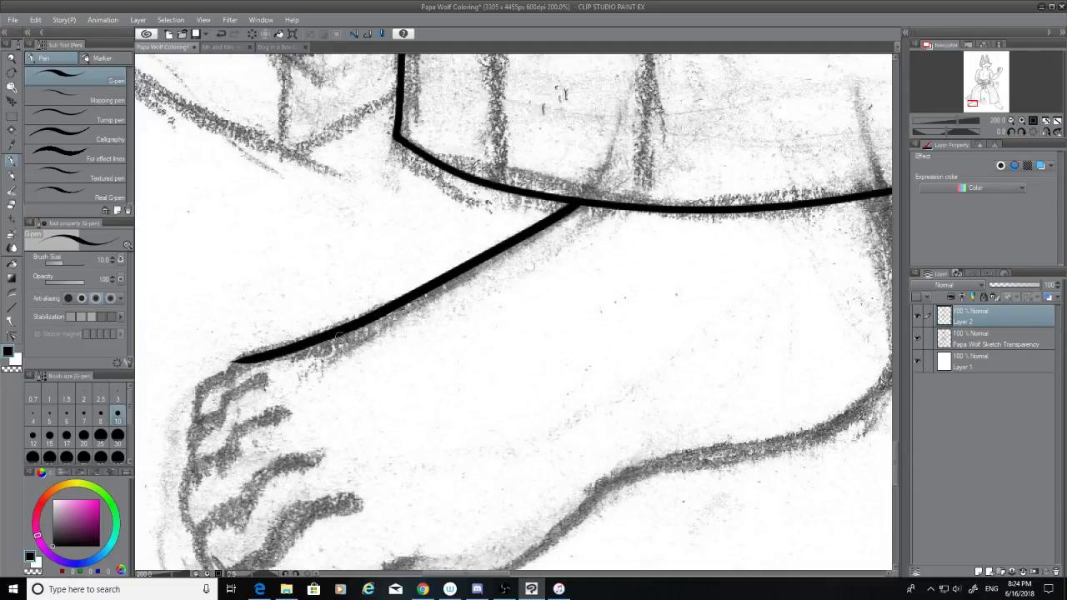
# Step: Ink the outline of the uppermost toe and the line separating it from the next toe, curving on around that toe's front
pyautogui.click(12, 205)
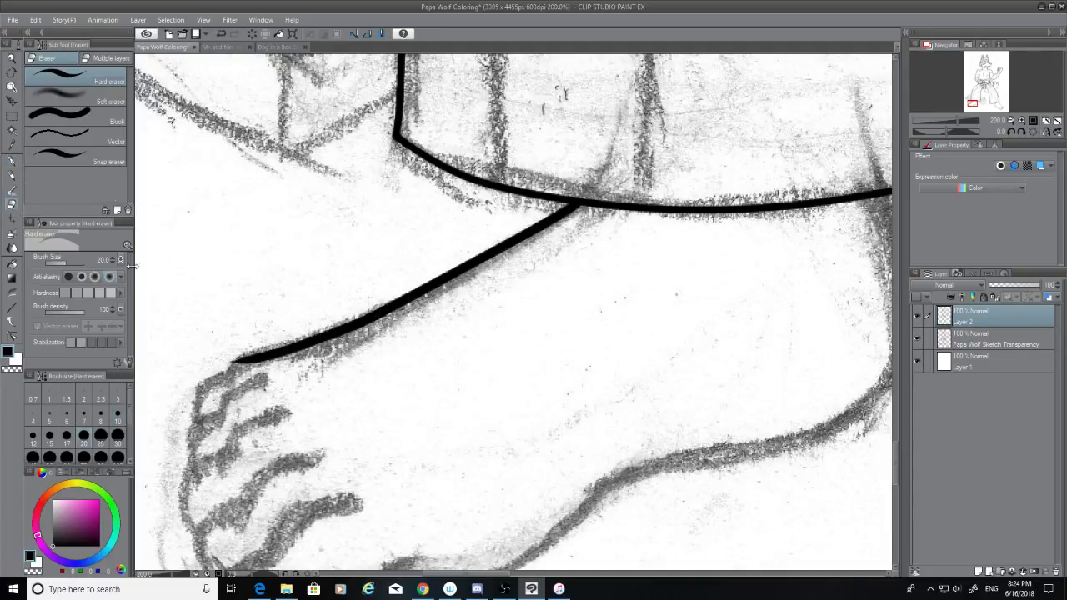
pyautogui.moveTo(230, 364); pyautogui.dragTo(195, 406)
pyautogui.click(11, 162)
pyautogui.hotkey('ctrl', 'z')
pyautogui.hotkey('ctrl', 'z')
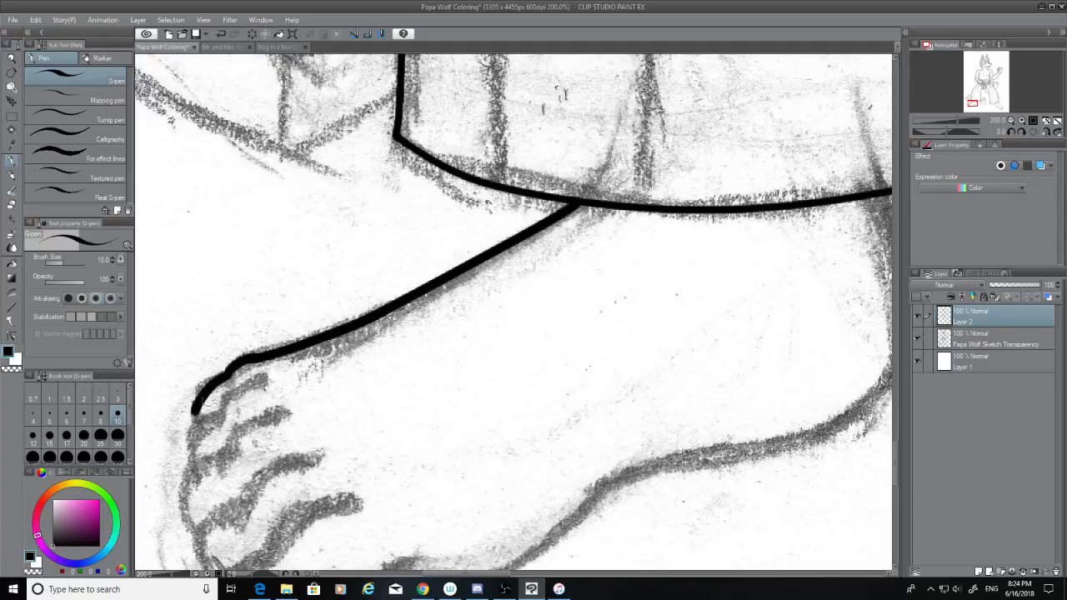
pyautogui.hotkey('ctrl', 'z')
pyautogui.moveTo(230, 369); pyautogui.dragTo(197, 408)
pyautogui.moveTo(267, 376)
pyautogui.mouseDown()
pyautogui.moveTo(201, 411)
pyautogui.moveTo(185, 461)
pyautogui.mouseUp()
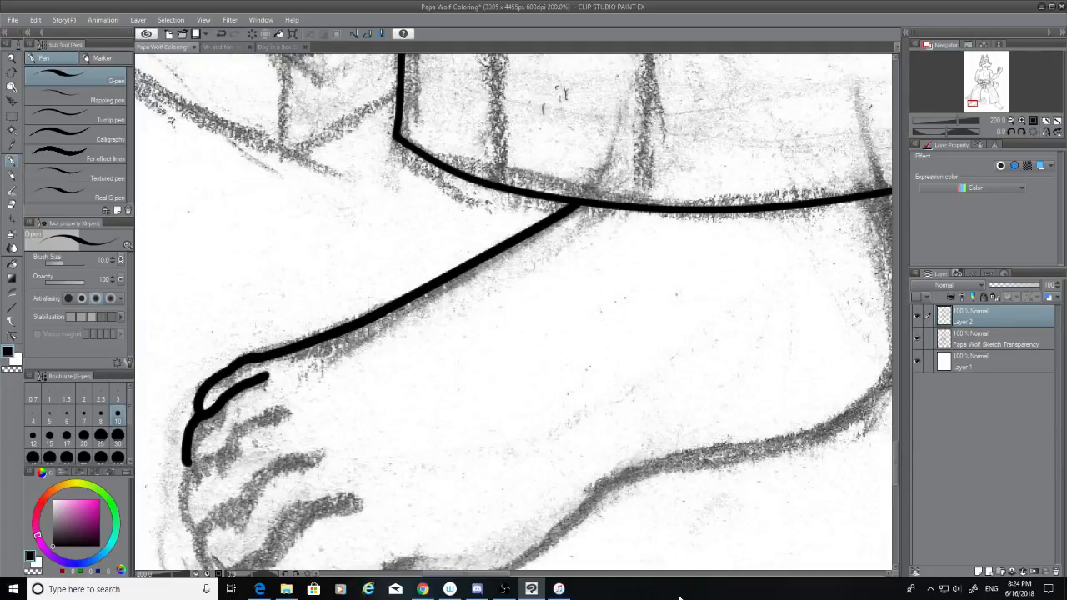
# Step: Ink the back of the ankle from the trouser hem down around the heel to the start of the sole
pyautogui.moveTo(550, 590)
pyautogui.moveTo(493, 574); pyautogui.dragTo(523, 573)
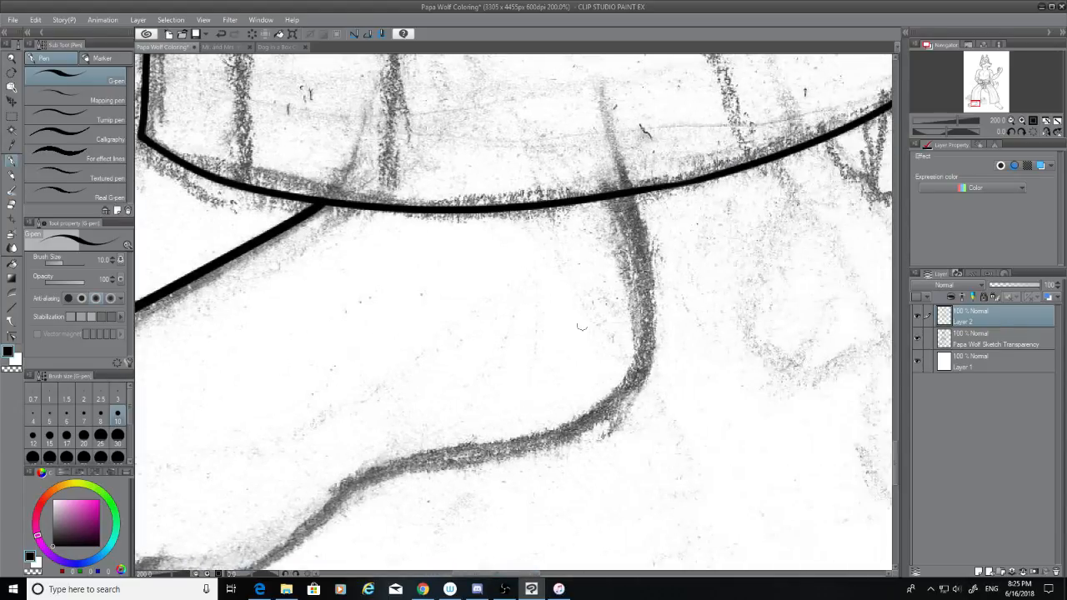
pyautogui.moveTo(623, 196)
pyautogui.mouseDown()
pyautogui.moveTo(639, 280)
pyautogui.moveTo(633, 367)
pyautogui.mouseUp()
pyautogui.hotkey('ctrl', 'z')
pyautogui.moveTo(624, 196)
pyautogui.mouseDown()
pyautogui.moveTo(633, 394)
pyautogui.moveTo(630, 342)
pyautogui.moveTo(640, 377)
pyautogui.moveTo(558, 435)
pyautogui.moveTo(492, 446)
pyautogui.mouseUp()
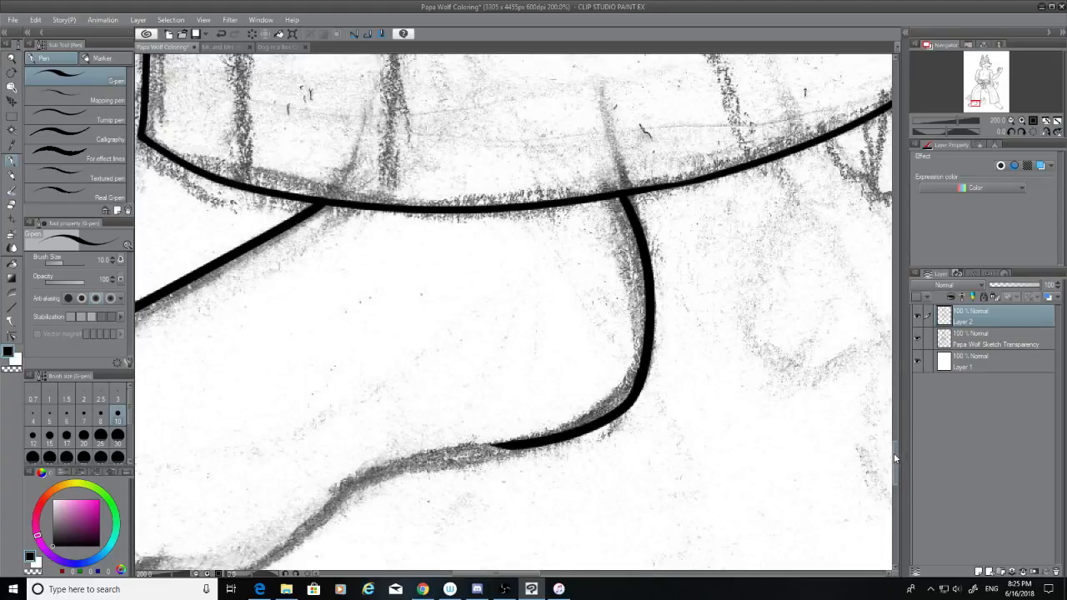
# Step: Try to continue the sole line from the heel along the arch with repeated G-pen strokes
pyautogui.moveTo(893, 454); pyautogui.dragTo(893, 465)
pyautogui.moveTo(361, 367); pyautogui.dragTo(533, 327)
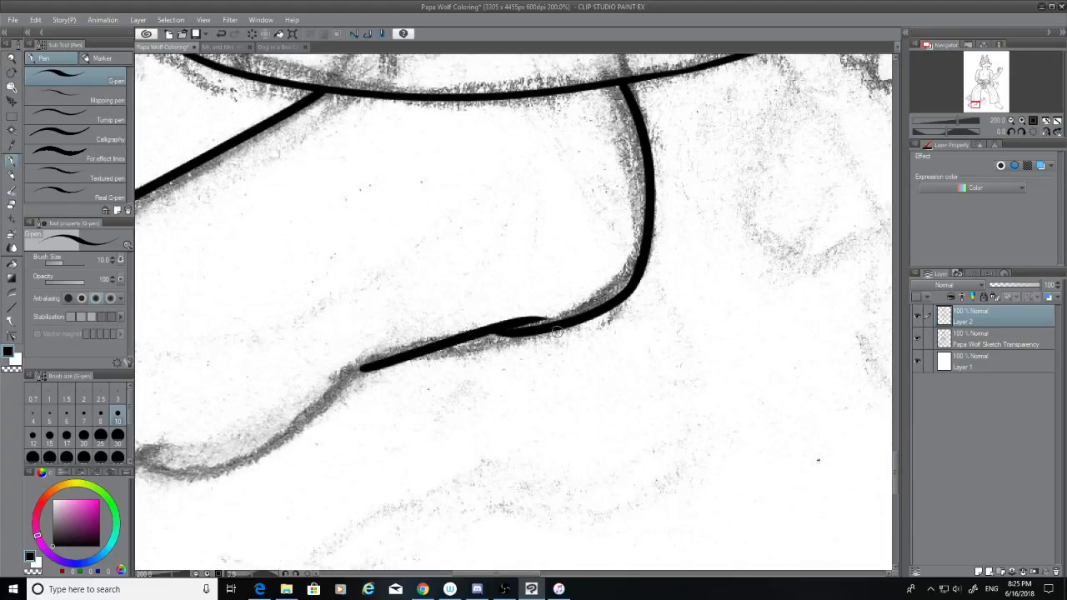
pyautogui.hotkey('ctrl', 'z')
pyautogui.hotkey('ctrl', 'z')
pyautogui.moveTo(395, 370)
pyautogui.mouseDown()
pyautogui.moveTo(515, 331)
pyautogui.moveTo(365, 377)
pyautogui.mouseUp()
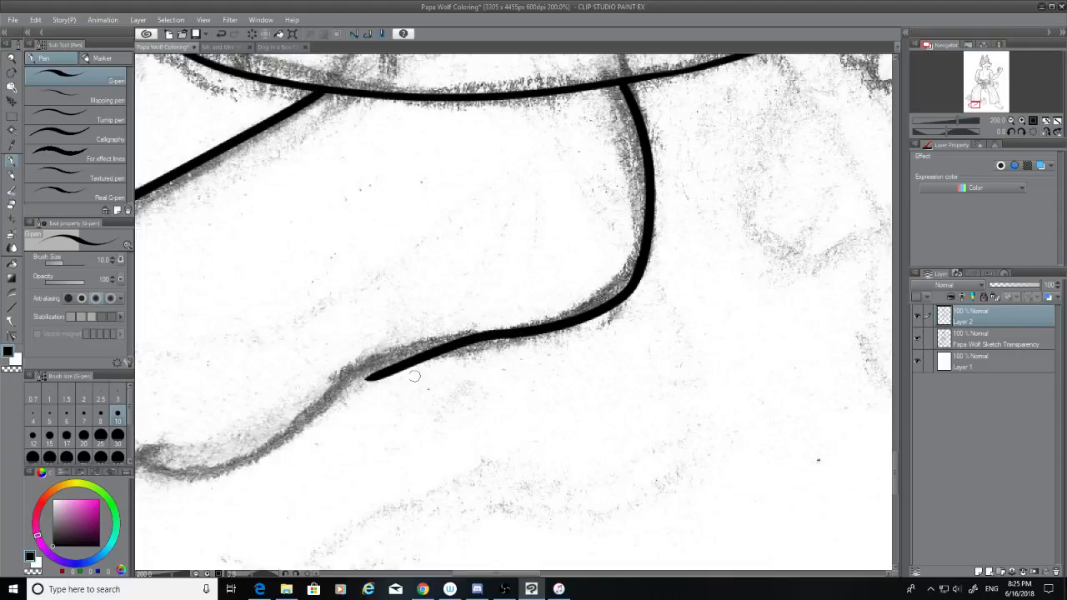
pyautogui.hotkey('ctrl', 'z')
pyautogui.moveTo(510, 331); pyautogui.dragTo(334, 383)
pyautogui.hotkey('ctrl', 'z')
pyautogui.moveTo(525, 325)
pyautogui.mouseDown()
pyautogui.moveTo(358, 380)
pyautogui.moveTo(389, 357)
pyautogui.moveTo(550, 327)
pyautogui.moveTo(358, 387)
pyautogui.mouseUp()
pyautogui.hotkey('ctrl', 'z')
pyautogui.hotkey('ctrl', 'z')
pyautogui.hotkey('ctrl', 'z')
pyautogui.moveTo(516, 330); pyautogui.dragTo(325, 394)
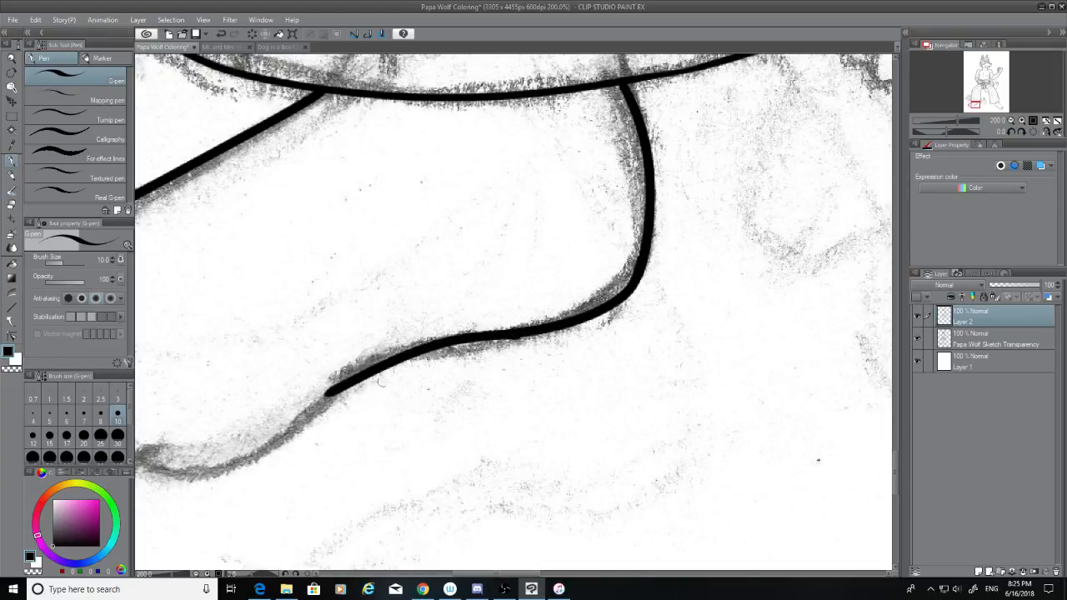
# Step: Trim the end of the heel line with the Hard eraser and redraw the arch of the sole from there with the G-pen
pyautogui.click(12, 205)
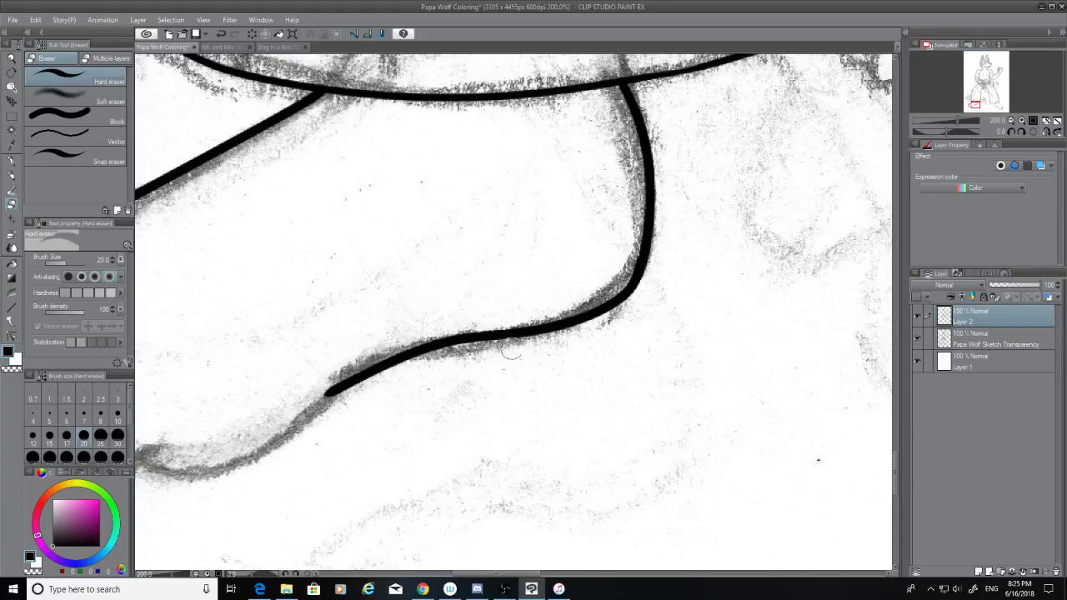
pyautogui.hotkey('ctrl', 'z')
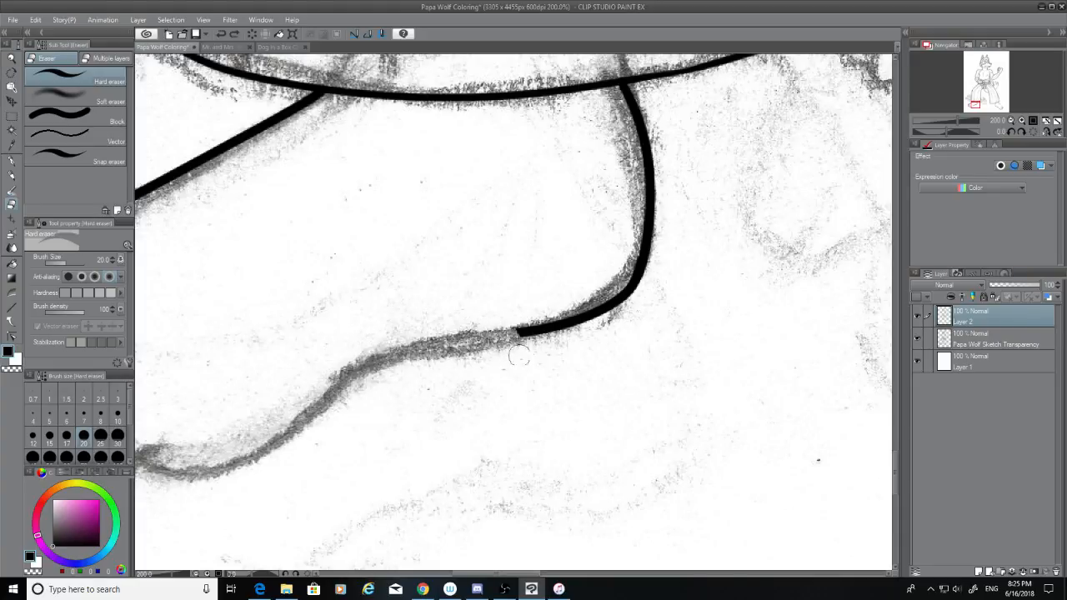
pyautogui.press('p')
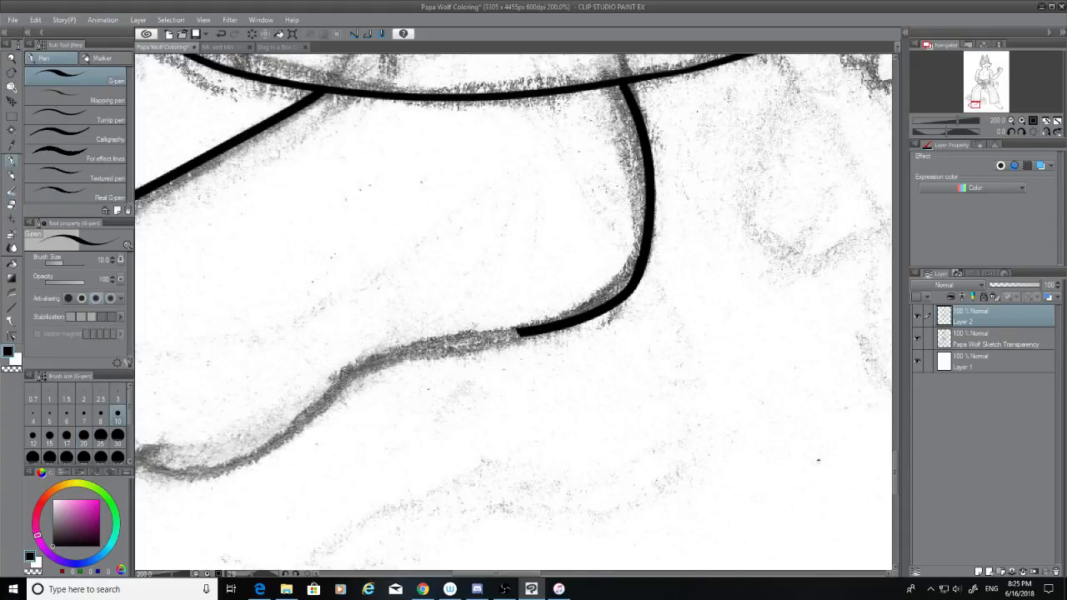
pyautogui.moveTo(327, 392)
pyautogui.mouseDown()
pyautogui.moveTo(363, 361)
pyautogui.moveTo(522, 332)
pyautogui.moveTo(340, 391)
pyautogui.mouseUp()
pyautogui.hotkey('ctrl', 'z')
pyautogui.hotkey('ctrl', 'z')
pyautogui.moveTo(522, 332)
pyautogui.mouseDown()
pyautogui.moveTo(445, 336)
pyautogui.moveTo(300, 383)
pyautogui.moveTo(309, 393)
pyautogui.moveTo(296, 410)
pyautogui.mouseUp()
pyautogui.hotkey('ctrl', 'z')
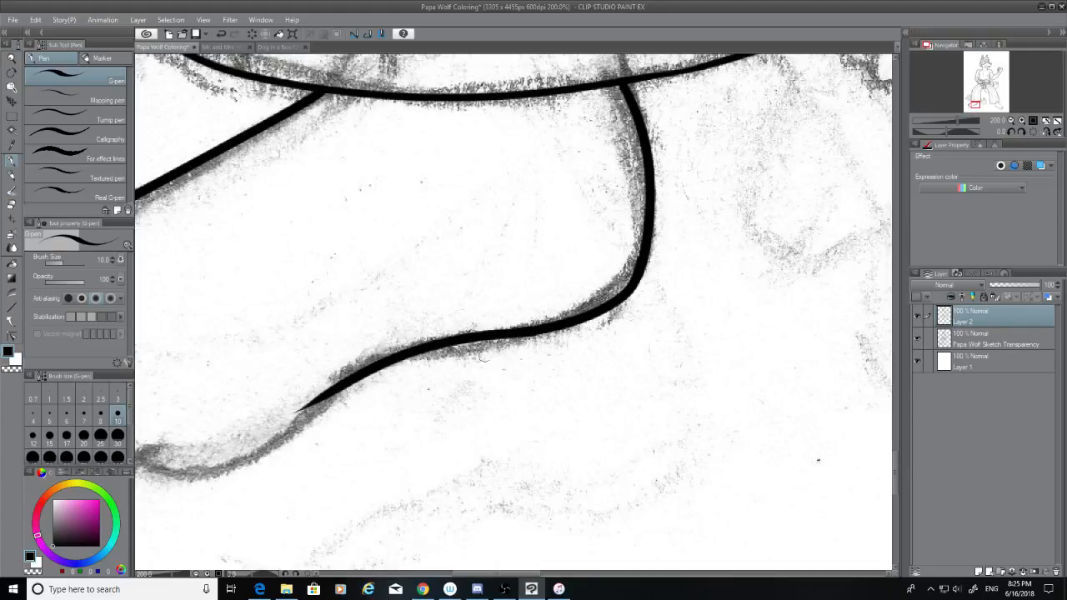
# Step: Erase the tapered tip of the arch line and extend the sole toward the ball of the foot, redrawing the stroke until it blends
pyautogui.moveTo(534, 574); pyautogui.dragTo(500, 573)
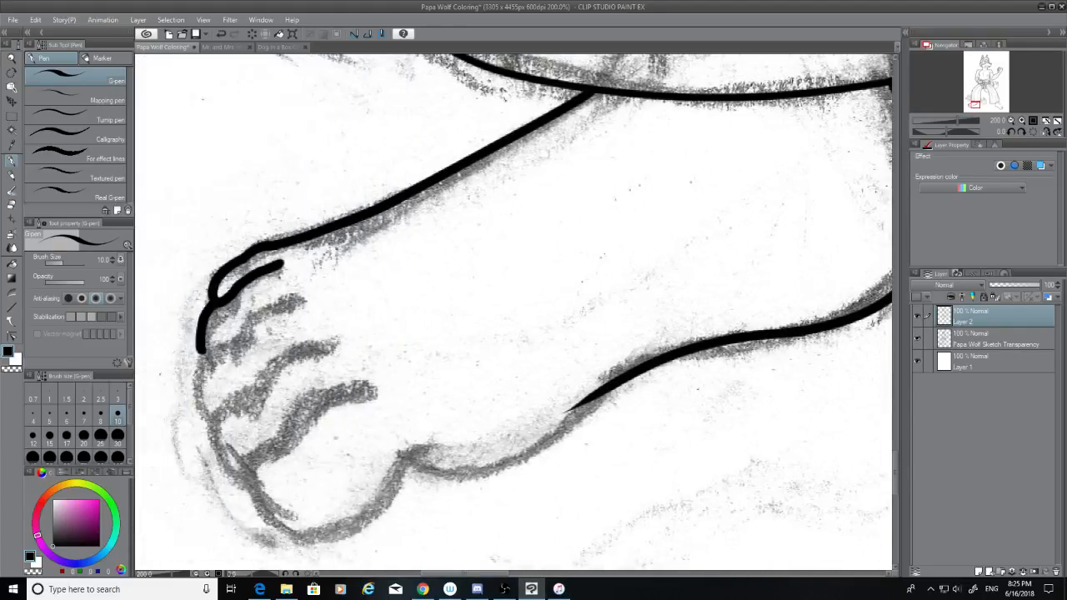
pyautogui.click(11, 221)
pyautogui.moveTo(577, 401)
pyautogui.mouseDown()
pyautogui.moveTo(606, 372)
pyautogui.moveTo(558, 420)
pyautogui.mouseUp()
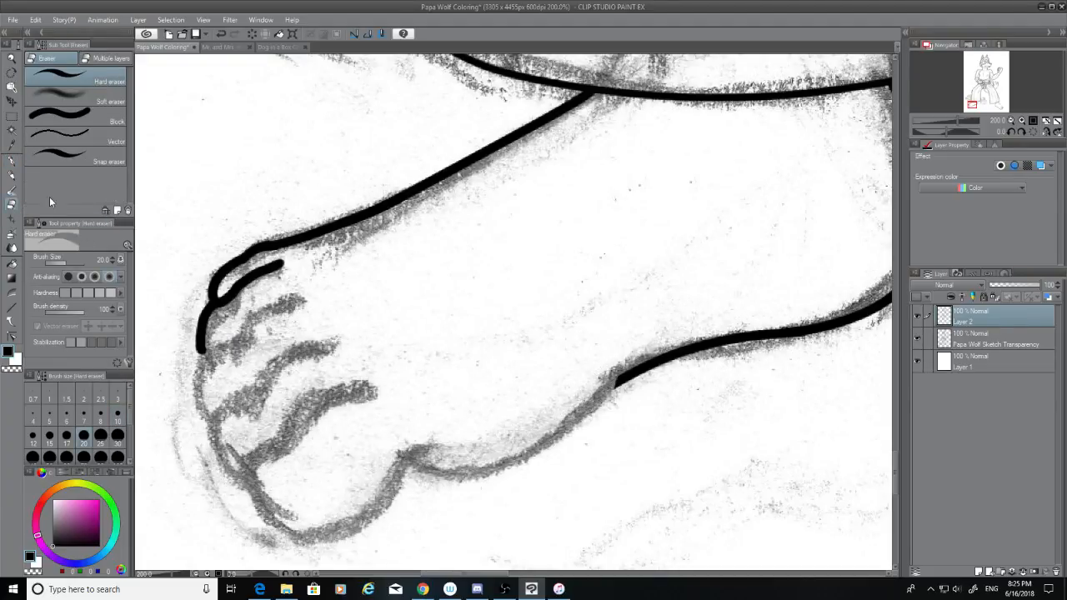
pyautogui.click(11, 160)
pyautogui.moveTo(410, 455)
pyautogui.mouseDown()
pyautogui.moveTo(460, 469)
pyautogui.moveTo(642, 360)
pyautogui.moveTo(611, 398)
pyautogui.moveTo(416, 472)
pyautogui.mouseUp()
pyautogui.hotkey('ctrl', 'z')
pyautogui.hotkey('ctrl', 'z')
pyautogui.moveTo(626, 372)
pyautogui.mouseDown()
pyautogui.moveTo(547, 442)
pyautogui.moveTo(486, 469)
pyautogui.moveTo(603, 394)
pyautogui.moveTo(453, 465)
pyautogui.moveTo(582, 426)
pyautogui.mouseUp()
pyautogui.hotkey('ctrl', 'z')
pyautogui.hotkey('ctrl', 'z')
pyautogui.hotkey('ctrl', 'z')
pyautogui.moveTo(412, 458)
pyautogui.mouseDown()
pyautogui.moveTo(608, 371)
pyautogui.moveTo(601, 398)
pyautogui.moveTo(425, 476)
pyautogui.mouseUp()
pyautogui.hotkey('ctrl', 'z')
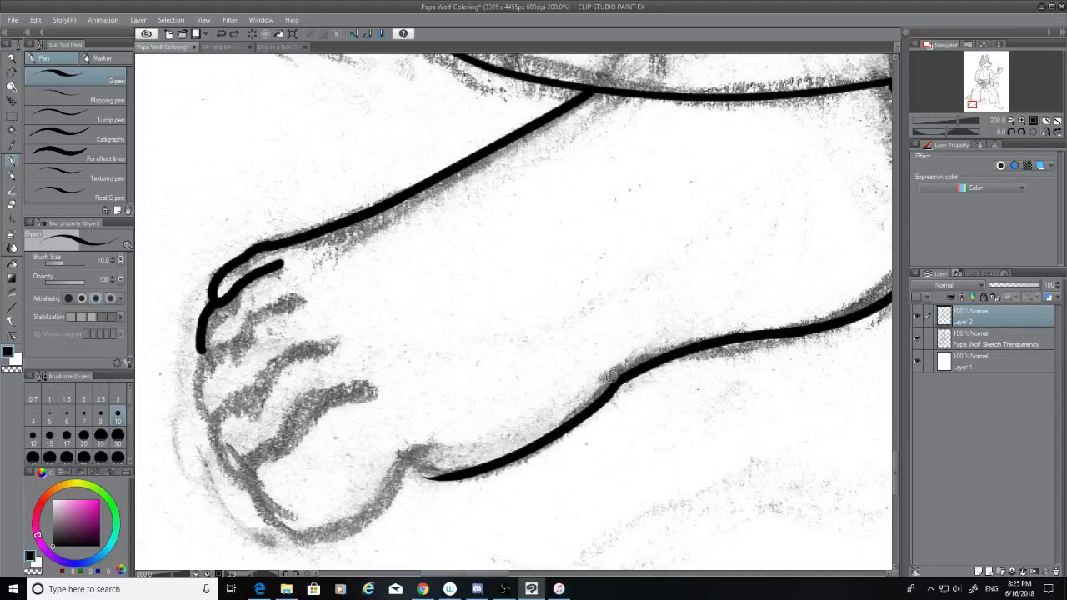
pyautogui.hotkey('ctrl', 'z')
# Step: Erase the sole line's thin tip and join it with a short curved stroke to the notch behind the big toe
pyautogui.click(12, 204)
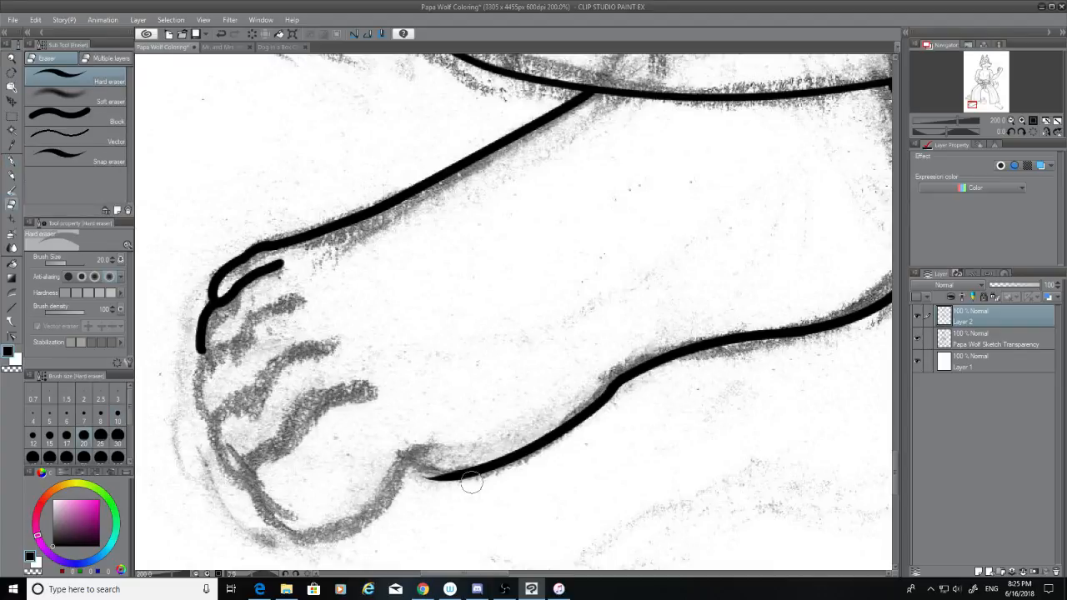
pyautogui.moveTo(466, 482)
pyautogui.mouseDown()
pyautogui.moveTo(425, 480)
pyautogui.moveTo(438, 470)
pyautogui.moveTo(466, 479)
pyautogui.mouseUp()
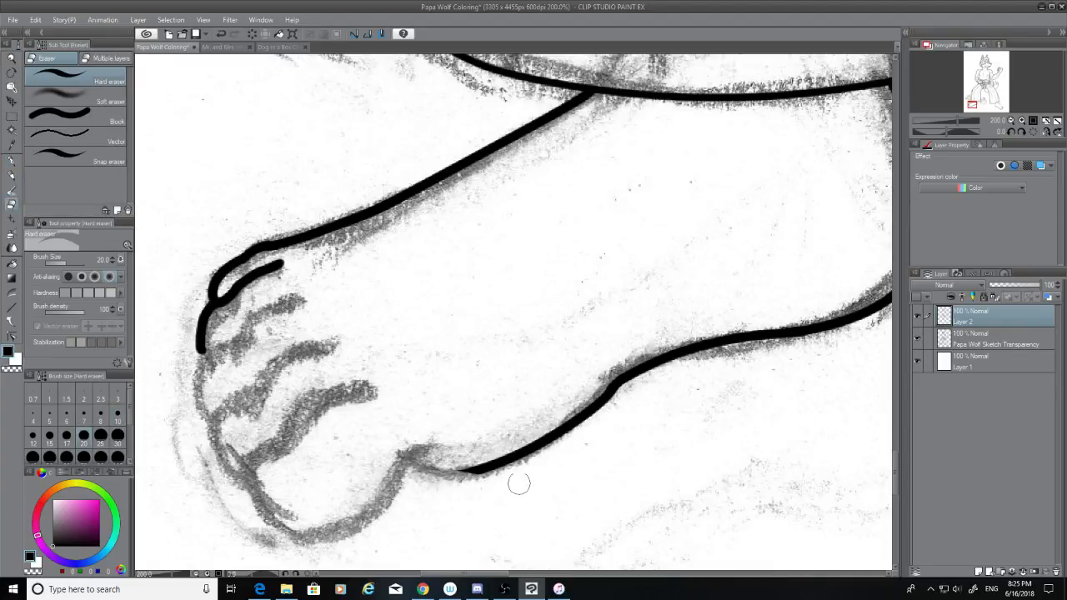
pyautogui.click(11, 161)
pyautogui.moveTo(413, 456); pyautogui.dragTo(492, 465)
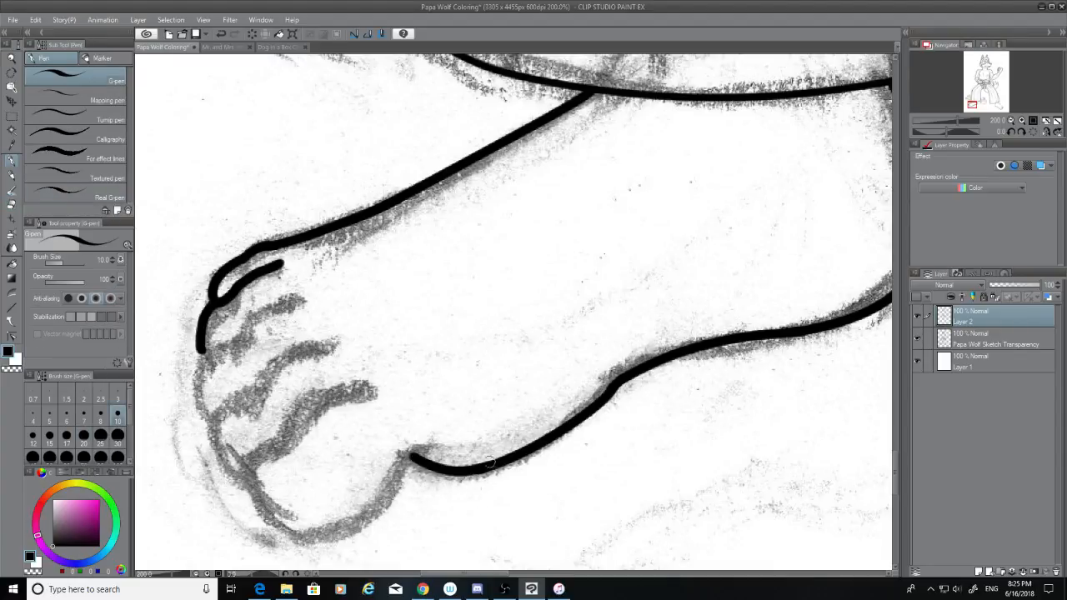
pyautogui.hotkey('ctrl', 'z')
pyautogui.moveTo(414, 457)
pyautogui.mouseDown()
pyautogui.moveTo(447, 473)
pyautogui.moveTo(493, 467)
pyautogui.mouseUp()
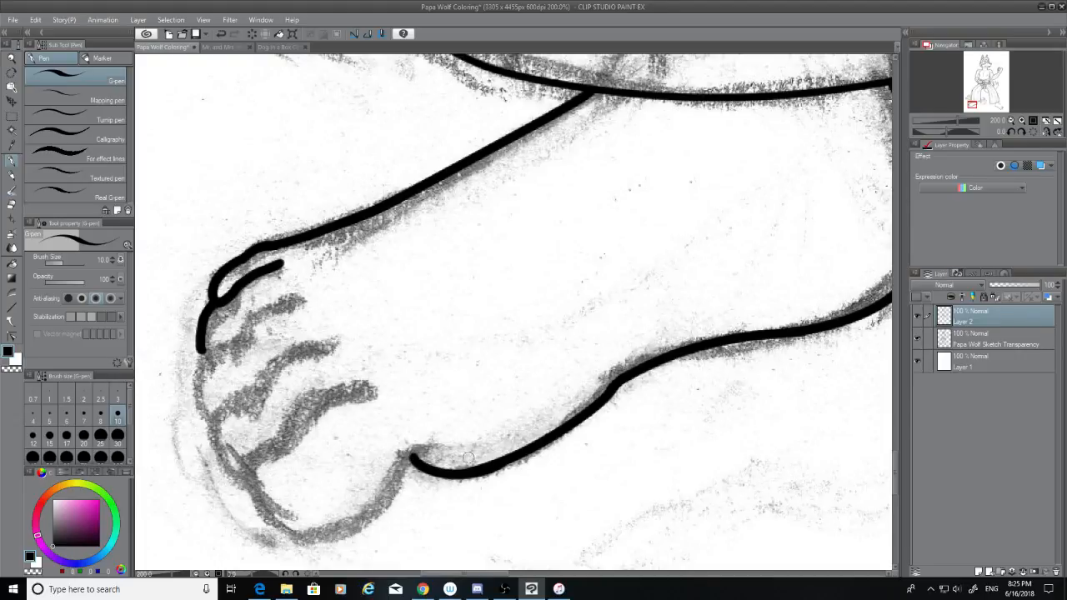
# Step: Undo the recent lower foot outline strokes back to the arch and trim the remaining line's end with the Hard eraser
pyautogui.moveTo(412, 457); pyautogui.dragTo(304, 541)
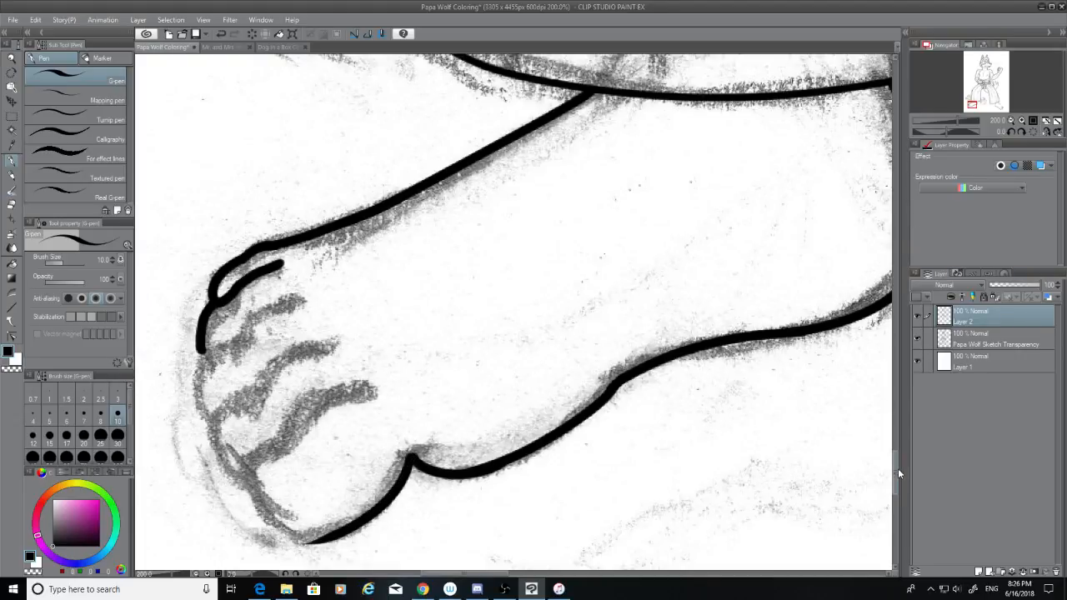
pyautogui.scroll(-3, 896, 467)
pyautogui.hotkey('ctrl', 'z')
pyautogui.hotkey('ctrl', 'z')
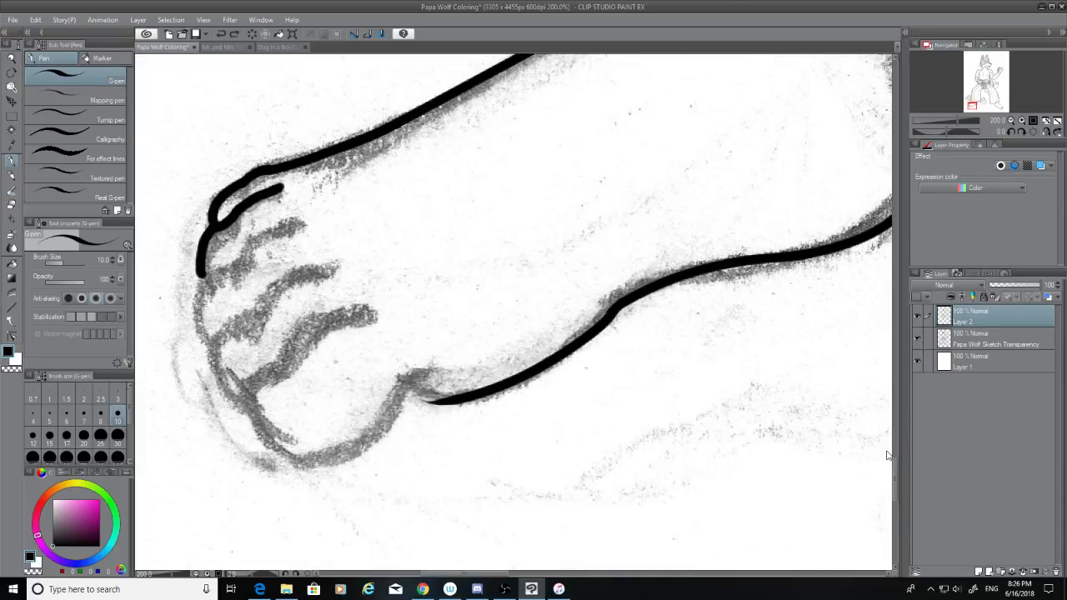
pyautogui.hotkey('ctrl', 'z')
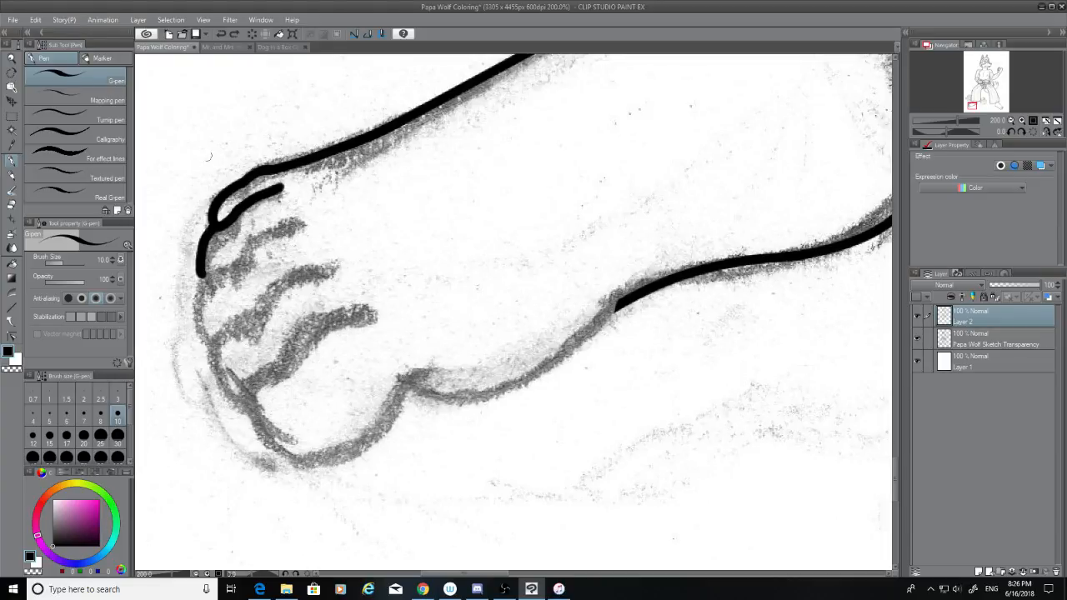
pyautogui.click(11, 209)
pyautogui.moveTo(617, 304); pyautogui.dragTo(680, 275)
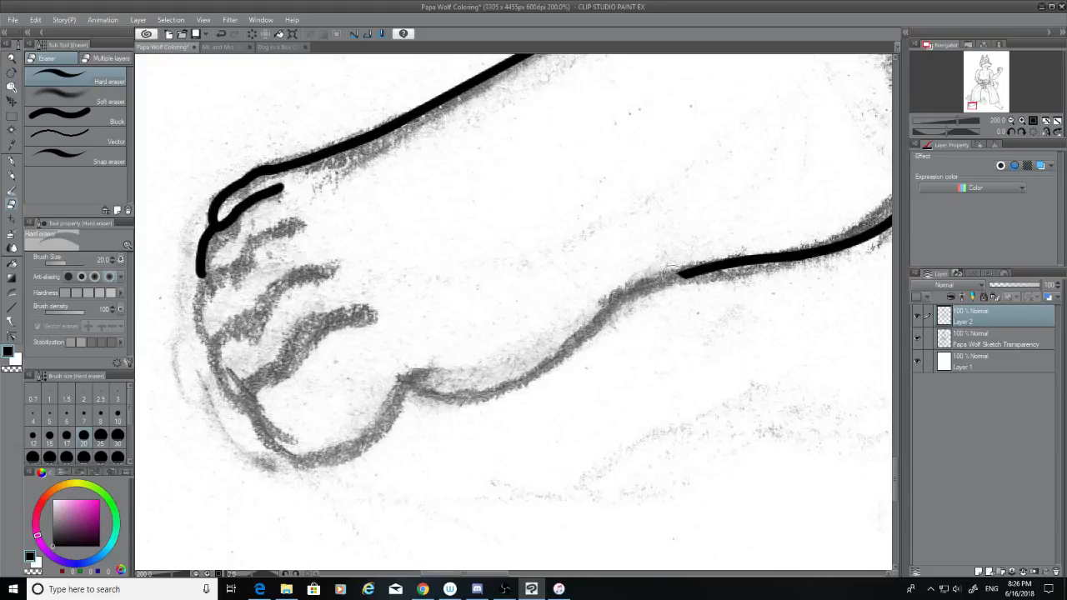
# Step: Redraw the trimmed stretch of the foot's lower outline along the sketch with the G-pen, curving down toward the toes
pyautogui.click(12, 160)
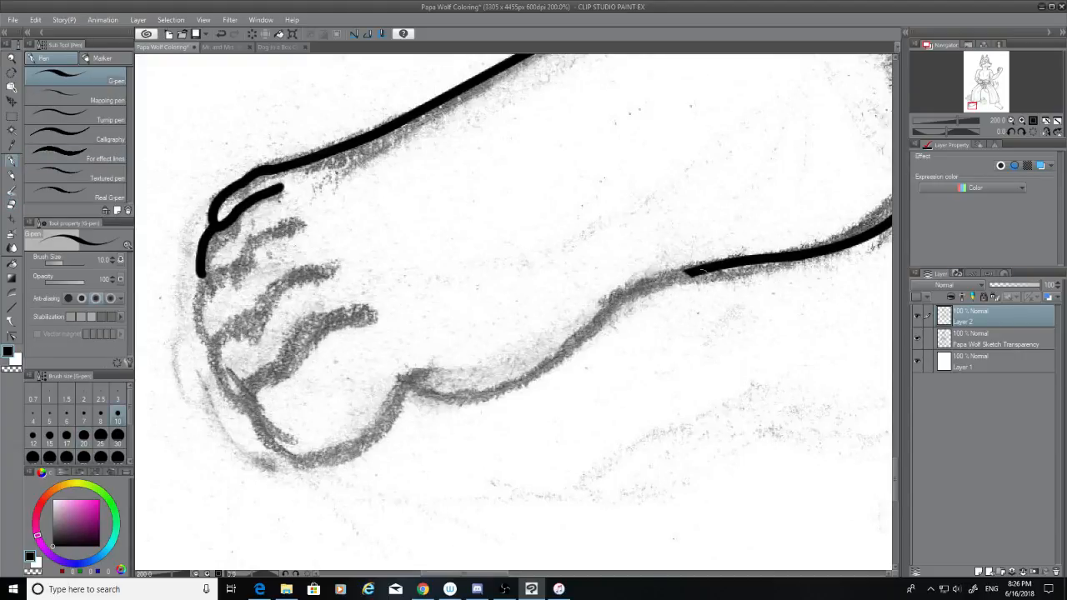
pyautogui.moveTo(690, 271); pyautogui.dragTo(567, 325)
pyautogui.hotkey('ctrl', 'z')
pyautogui.hotkey('ctrl', 'z')
pyautogui.moveTo(691, 269)
pyautogui.mouseDown()
pyautogui.moveTo(556, 359)
pyautogui.moveTo(693, 272)
pyautogui.mouseUp()
pyautogui.click(556, 358)
pyautogui.hotkey('ctrl', 'z')
pyautogui.moveTo(575, 347)
pyautogui.mouseDown()
pyautogui.moveTo(620, 307)
pyautogui.moveTo(695, 273)
pyautogui.moveTo(570, 336)
pyautogui.mouseUp()
pyautogui.hotkey('ctrl', 'z')
pyautogui.hotkey('ctrl', 'z')
pyautogui.moveTo(695, 268); pyautogui.dragTo(580, 328)
pyautogui.hotkey('ctrl', 'z')
pyautogui.moveTo(697, 268); pyautogui.dragTo(581, 335)
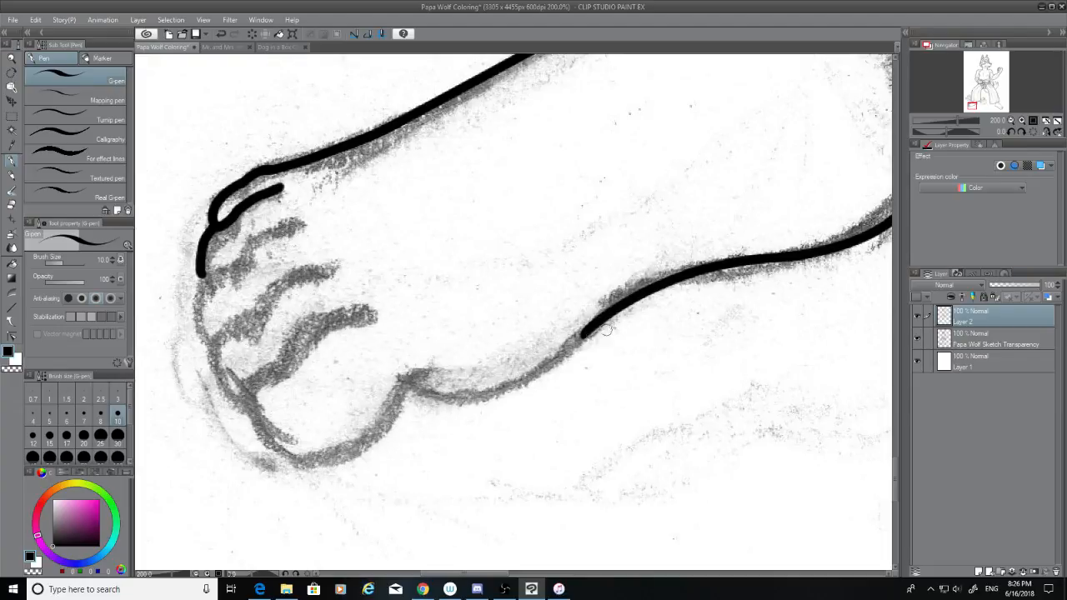
# Step: Ink the sole line from the arch curve to the notch behind the big toe
pyautogui.moveTo(413, 379)
pyautogui.mouseDown()
pyautogui.moveTo(555, 335)
pyautogui.moveTo(409, 384)
pyautogui.mouseUp()
pyautogui.hotkey('ctrl', 'z')
pyautogui.hotkey('ctrl', 'z')
pyautogui.moveTo(584, 333)
pyautogui.mouseDown()
pyautogui.moveTo(519, 369)
pyautogui.moveTo(442, 390)
pyautogui.moveTo(564, 353)
pyautogui.moveTo(422, 385)
pyautogui.moveTo(465, 390)
pyautogui.moveTo(238, 455)
pyautogui.mouseUp()
pyautogui.hotkey('ctrl', 'z')
pyautogui.hotkey('ctrl', 'z')
pyautogui.hotkey('ctrl', 'z')
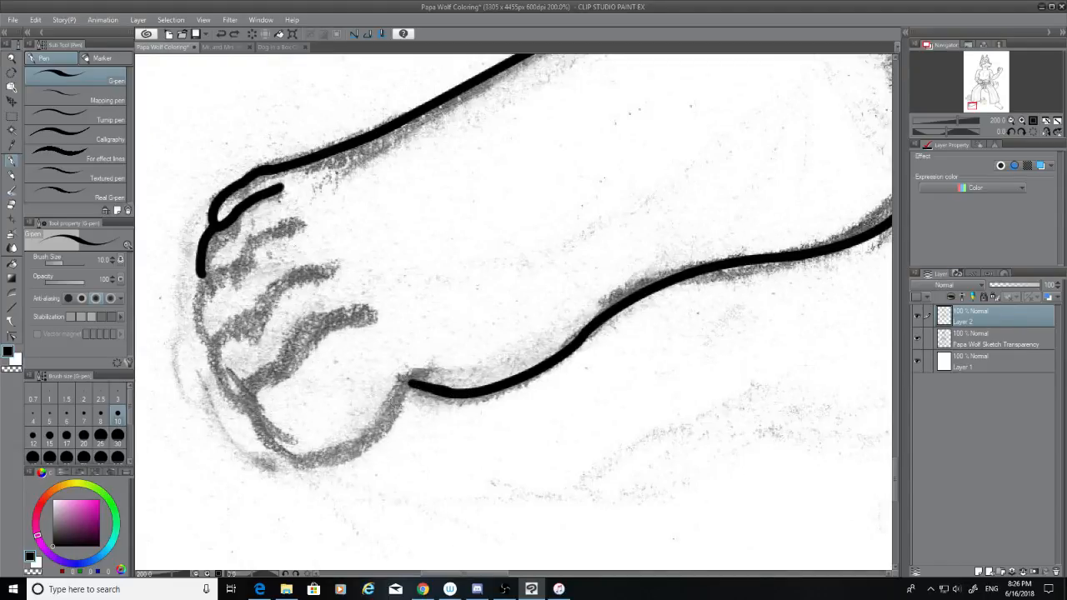
# Step: Ink the front and bottom curve of the big toe over the sketch
pyautogui.moveTo(410, 384); pyautogui.dragTo(279, 453)
pyautogui.hotkey('ctrl', 'z')
pyautogui.moveTo(247, 388); pyautogui.dragTo(359, 452)
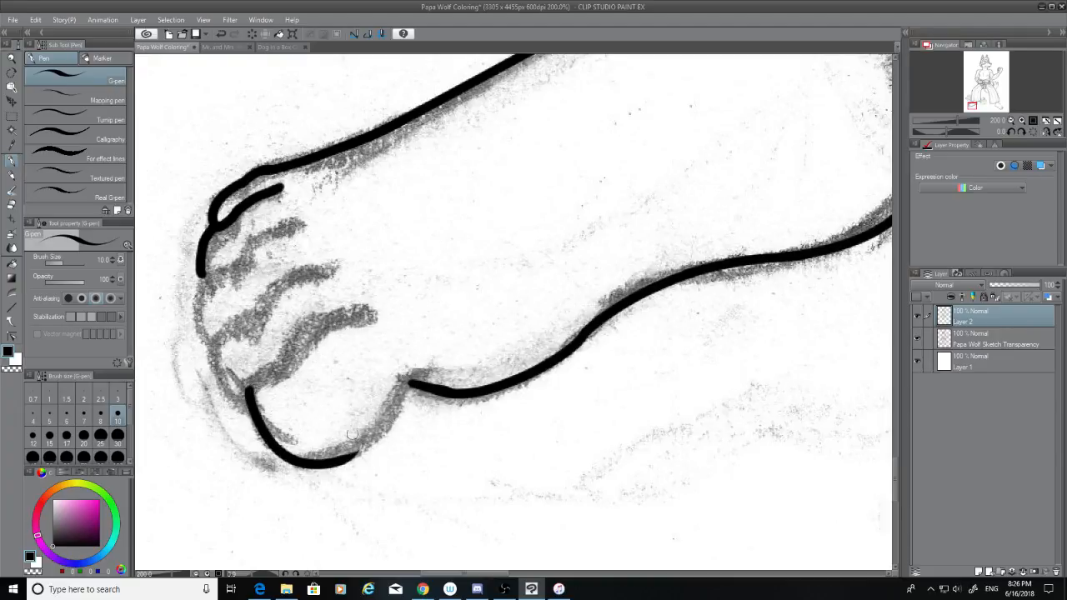
# Step: Try to ink the big toe's rear curve from the sole notch to its bottom curve
pyautogui.moveTo(413, 383); pyautogui.dragTo(320, 471)
pyautogui.hotkey('ctrl', 'z')
pyautogui.moveTo(410, 381); pyautogui.dragTo(322, 459)
pyautogui.hotkey('ctrl', 'z')
pyautogui.moveTo(409, 383); pyautogui.dragTo(358, 457)
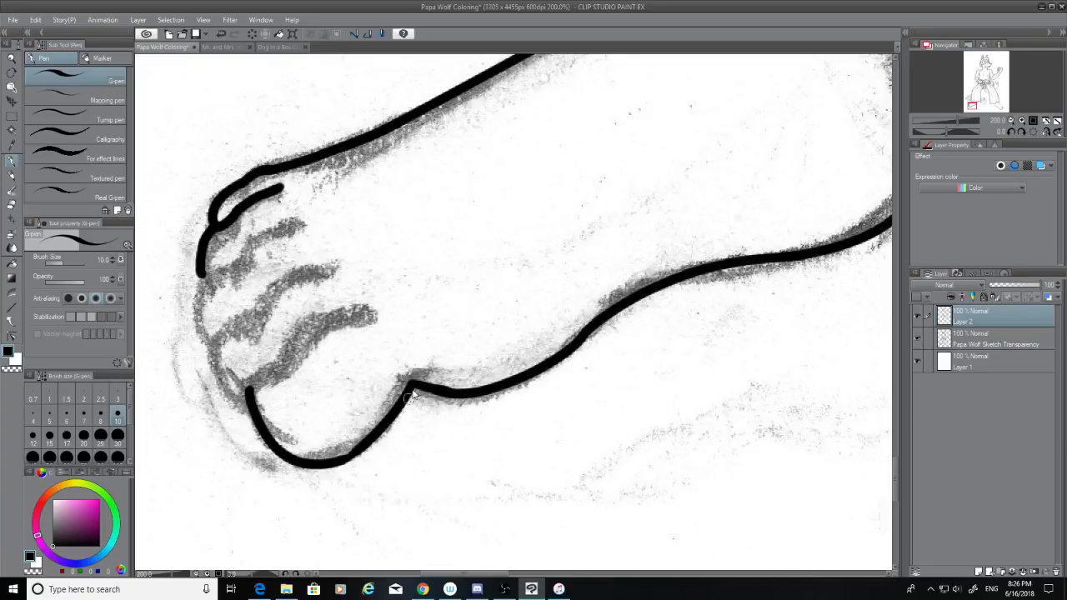
pyautogui.hotkey('ctrl', 'z')
pyautogui.moveTo(410, 381); pyautogui.dragTo(355, 460)
pyautogui.hotkey('ctrl', 'z')
pyautogui.moveTo(411, 382); pyautogui.dragTo(354, 459)
pyautogui.hotkey('ctrl', 'z')
pyautogui.moveTo(410, 381); pyautogui.dragTo(347, 460)
pyautogui.hotkey('ctrl', 'z')
pyautogui.moveTo(410, 382)
pyautogui.mouseDown()
pyautogui.moveTo(405, 404)
pyautogui.moveTo(350, 459)
pyautogui.mouseUp()
pyautogui.hotkey('ctrl', 'z')
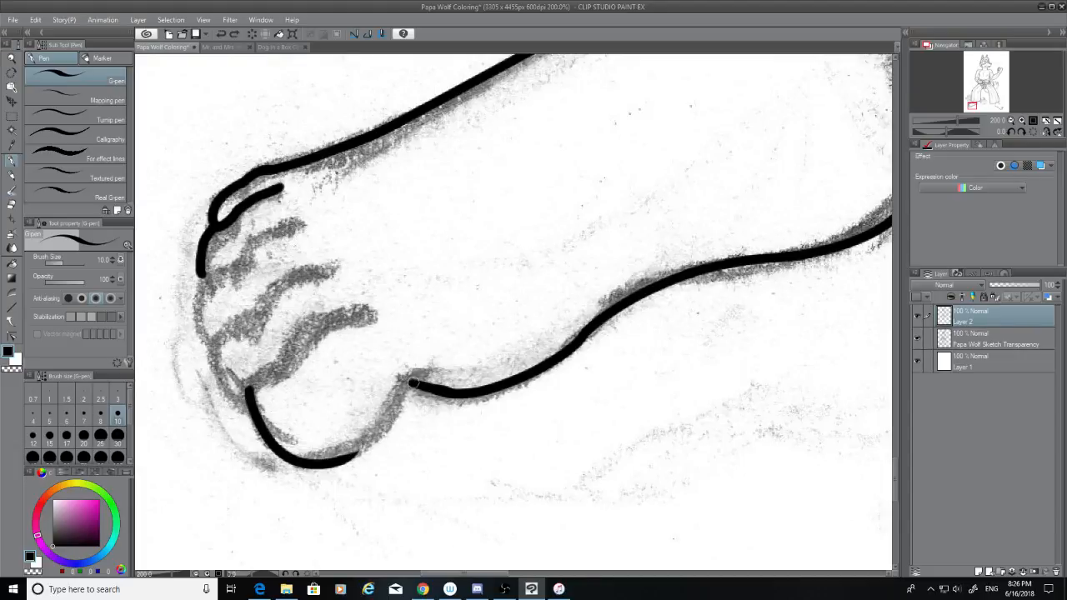
pyautogui.moveTo(410, 382); pyautogui.dragTo(354, 448)
pyautogui.hotkey('ctrl', 'z')
# Step: Ink the line separating the big toe from the second toe and close the big toe's rear curve at the notch
pyautogui.moveTo(249, 386); pyautogui.dragTo(373, 316)
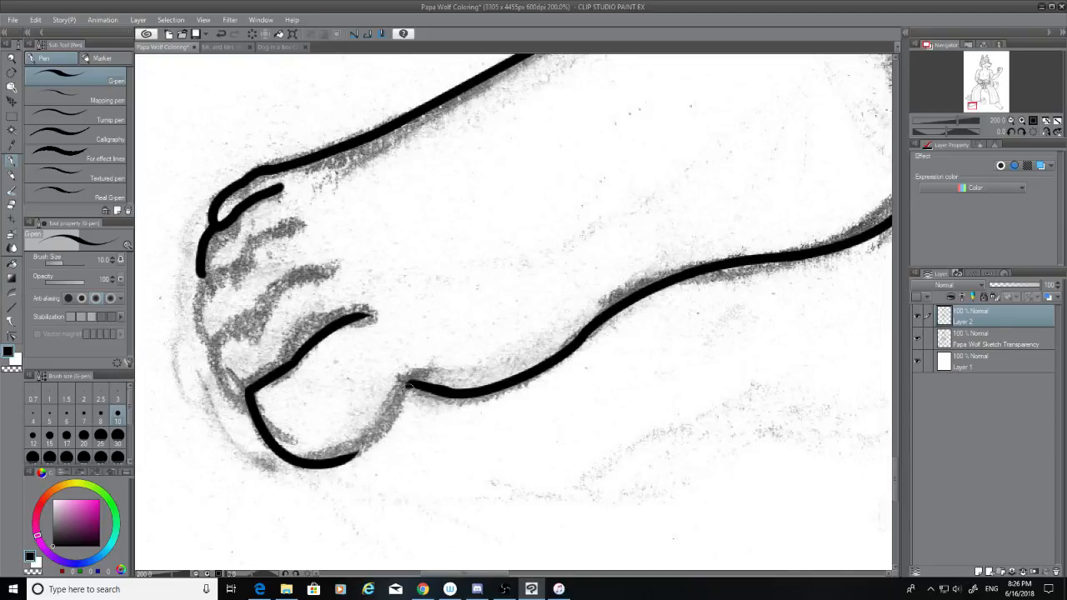
pyautogui.moveTo(408, 385); pyautogui.dragTo(358, 457)
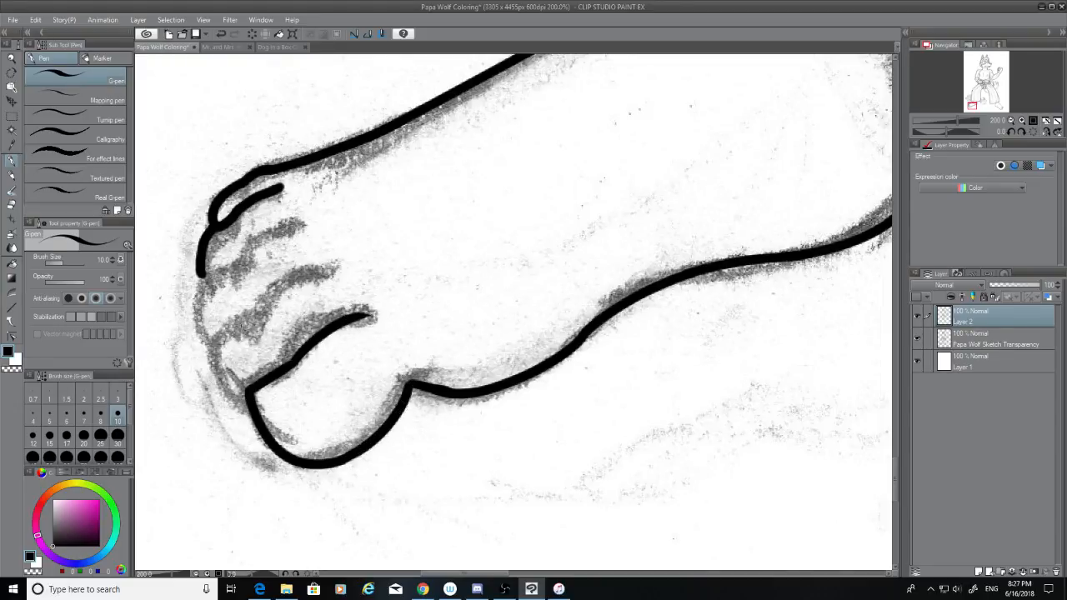
# Step: Ink the rounded tip of the second toe, ending against the big toe
pyautogui.moveTo(247, 320)
pyautogui.mouseDown()
pyautogui.moveTo(216, 353)
pyautogui.moveTo(256, 404)
pyautogui.mouseUp()
pyautogui.hotkey('ctrl', 'z')
pyautogui.moveTo(238, 328)
pyautogui.mouseDown()
pyautogui.moveTo(216, 354)
pyautogui.moveTo(253, 406)
pyautogui.mouseUp()
pyautogui.hotkey('ctrl', 'z')
# Step: Ink the curved line separating the second and third toes, from the second toe's tip back onto the foot
pyautogui.moveTo(232, 336); pyautogui.dragTo(334, 266)
pyautogui.hotkey('ctrl', 'z')
pyautogui.moveTo(229, 332); pyautogui.dragTo(289, 299)
pyautogui.hotkey('ctrl', 'z')
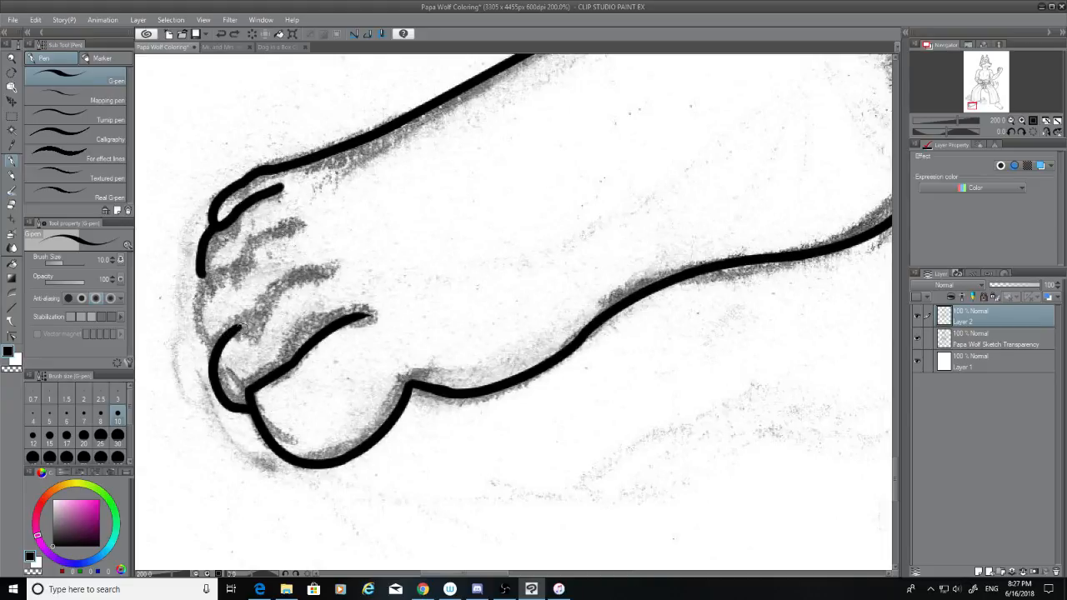
pyautogui.moveTo(231, 334); pyautogui.dragTo(278, 297)
pyautogui.hotkey('ctrl', 'z')
pyautogui.moveTo(232, 330); pyautogui.dragTo(290, 290)
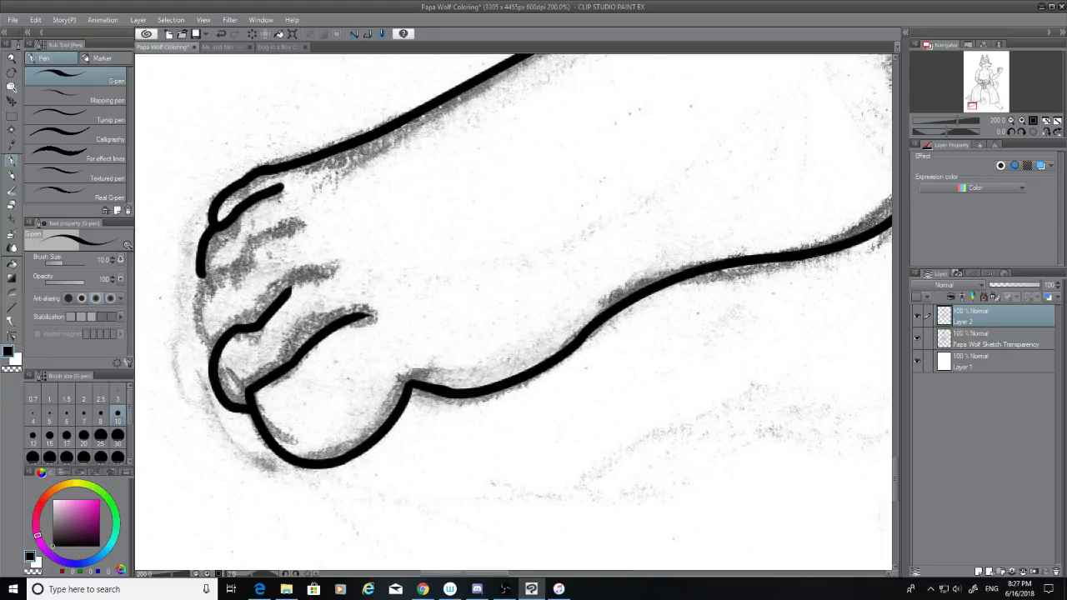
pyautogui.hotkey('ctrl', 'z')
pyautogui.moveTo(236, 332); pyautogui.dragTo(340, 275)
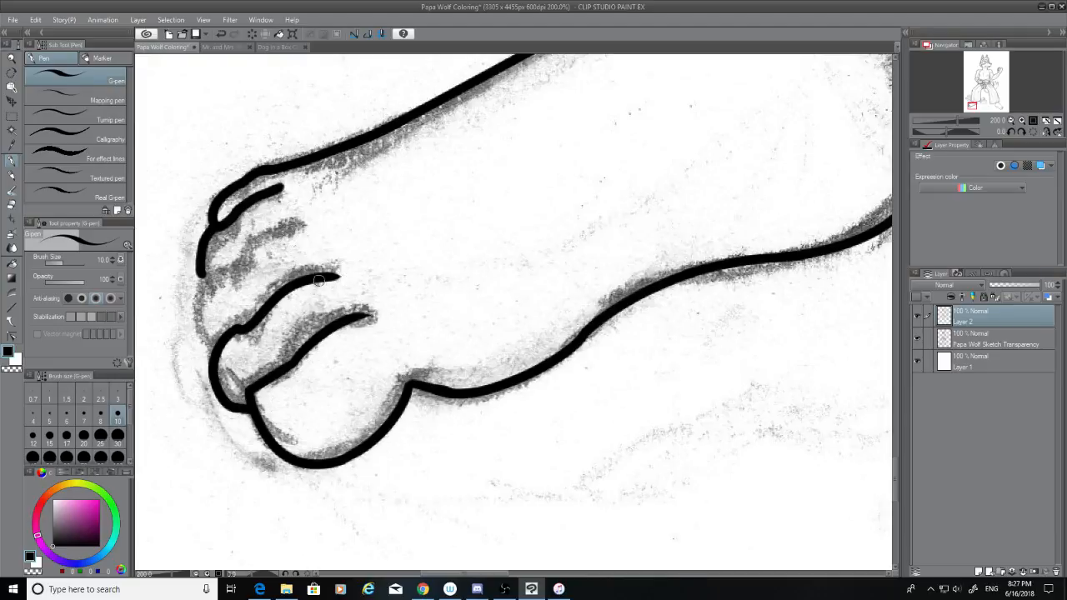
pyautogui.hotkey('ctrl', 'z')
pyautogui.moveTo(234, 333); pyautogui.dragTo(327, 269)
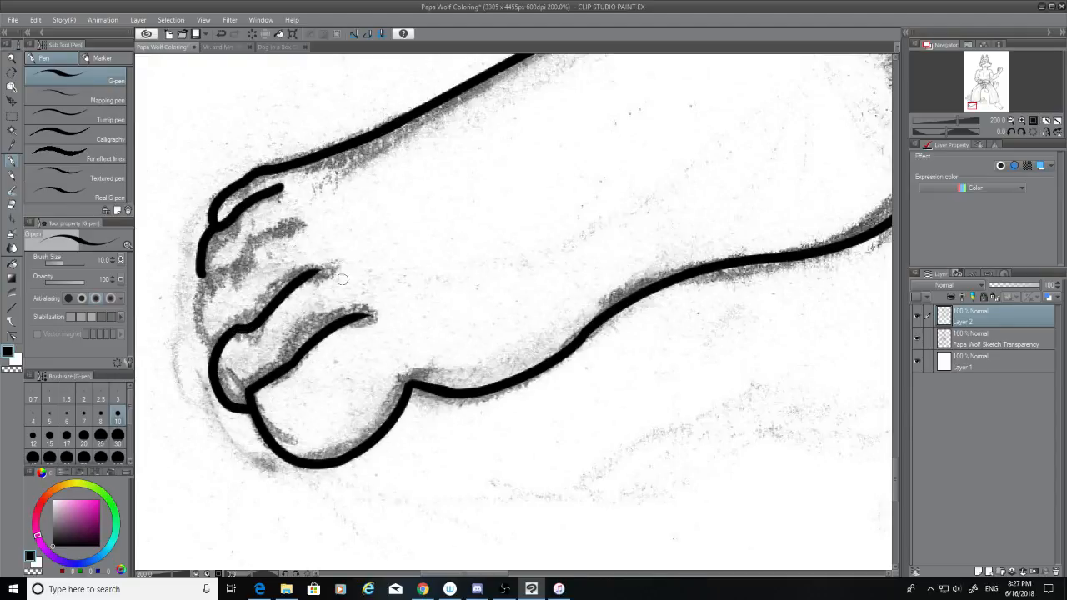
pyautogui.hotkey('ctrl', 'z')
pyautogui.moveTo(233, 333); pyautogui.dragTo(364, 277)
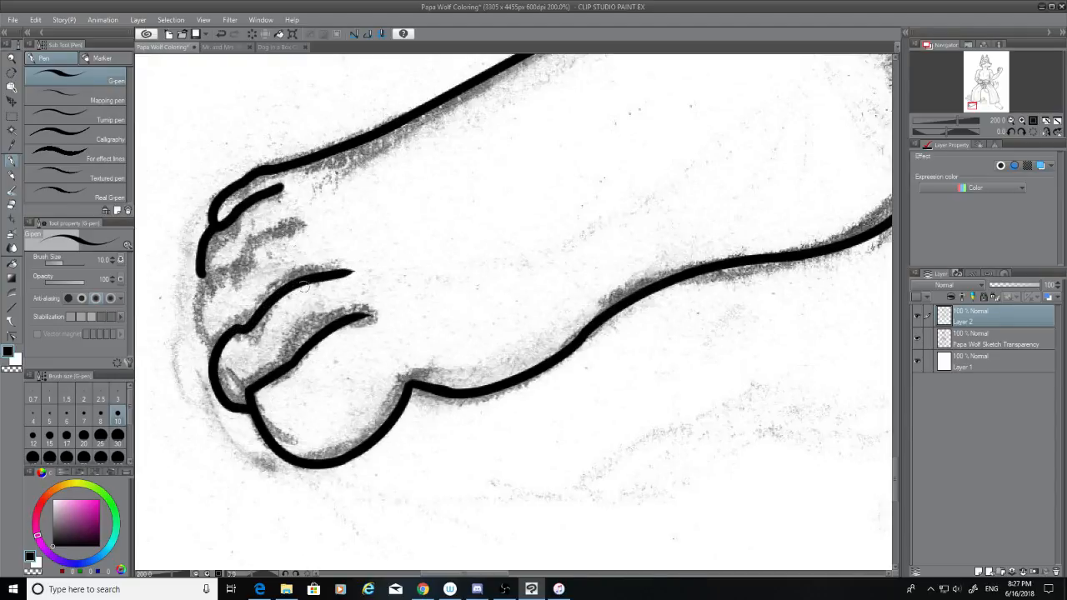
pyautogui.hotkey('ctrl', 'z')
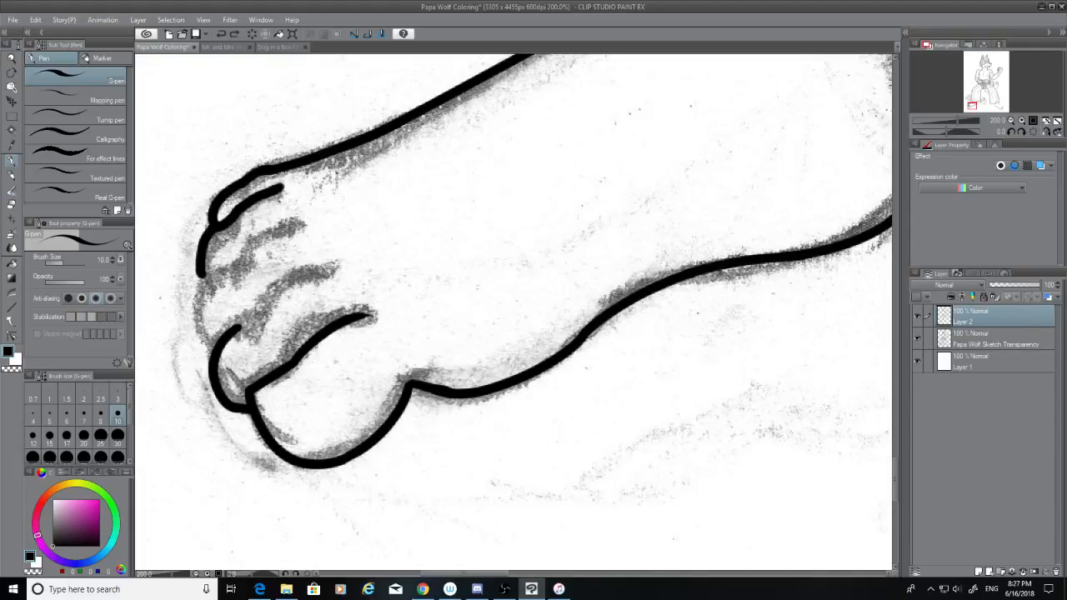
pyautogui.moveTo(333, 264)
pyautogui.mouseDown()
pyautogui.moveTo(227, 345)
pyautogui.moveTo(339, 271)
pyautogui.mouseUp()
pyautogui.hotkey('ctrl', 'z')
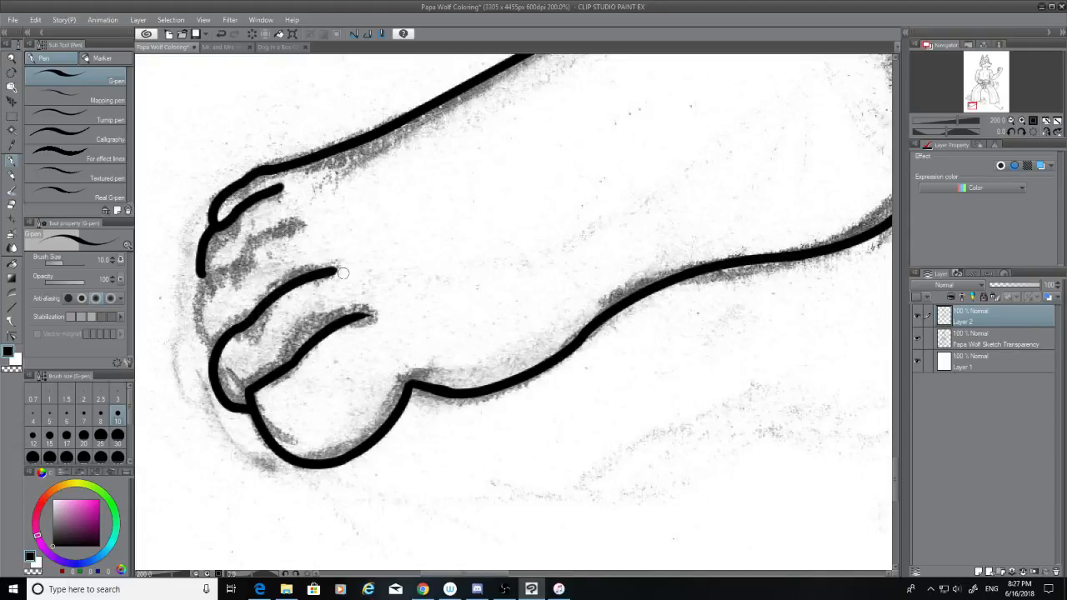
# Step: Try to ink the third toe's tip and the separating line above it
pyautogui.moveTo(206, 275)
pyautogui.mouseDown()
pyautogui.moveTo(193, 307)
pyautogui.moveTo(215, 340)
pyautogui.moveTo(227, 330)
pyautogui.moveTo(204, 276)
pyautogui.moveTo(196, 305)
pyautogui.moveTo(215, 343)
pyautogui.mouseUp()
pyautogui.hotkey('ctrl', 'z')
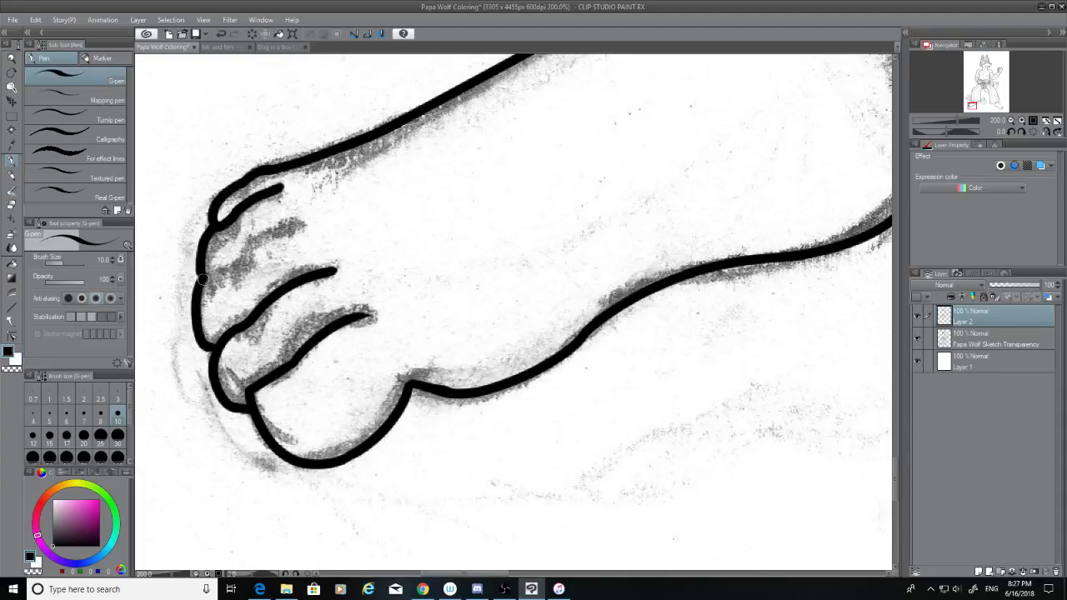
pyautogui.moveTo(203, 280); pyautogui.dragTo(315, 218)
pyautogui.hotkey('ctrl', 'z')
pyautogui.hotkey('ctrl', 'z')
pyautogui.moveTo(203, 275); pyautogui.dragTo(215, 345)
pyautogui.hotkey('ctrl', 'z')
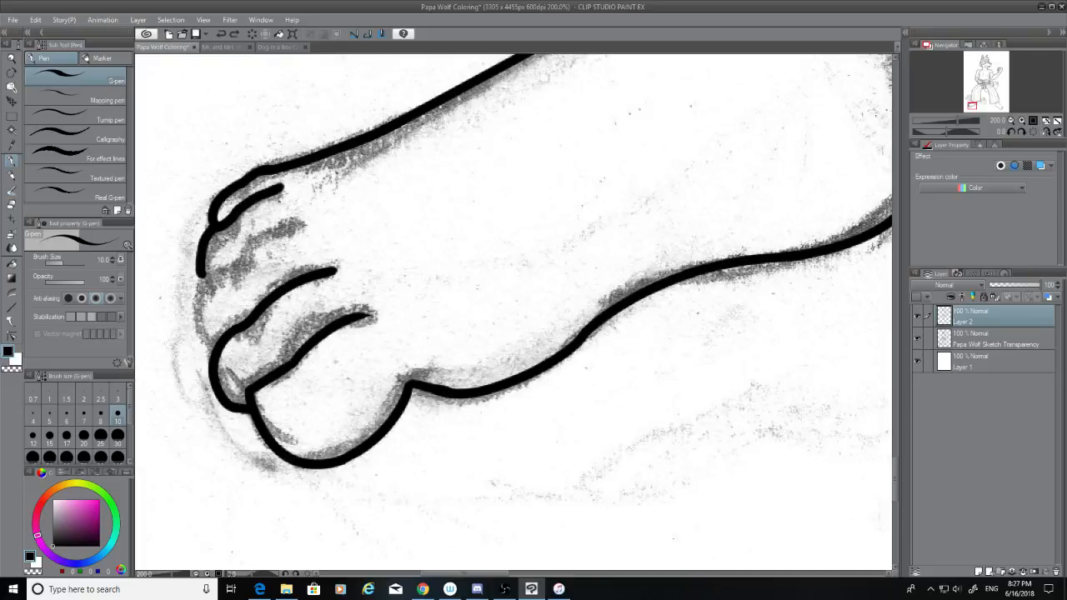
pyautogui.moveTo(203, 276); pyautogui.dragTo(215, 344)
pyautogui.hotkey('ctrl', 'z')
pyautogui.moveTo(202, 276); pyautogui.dragTo(218, 335)
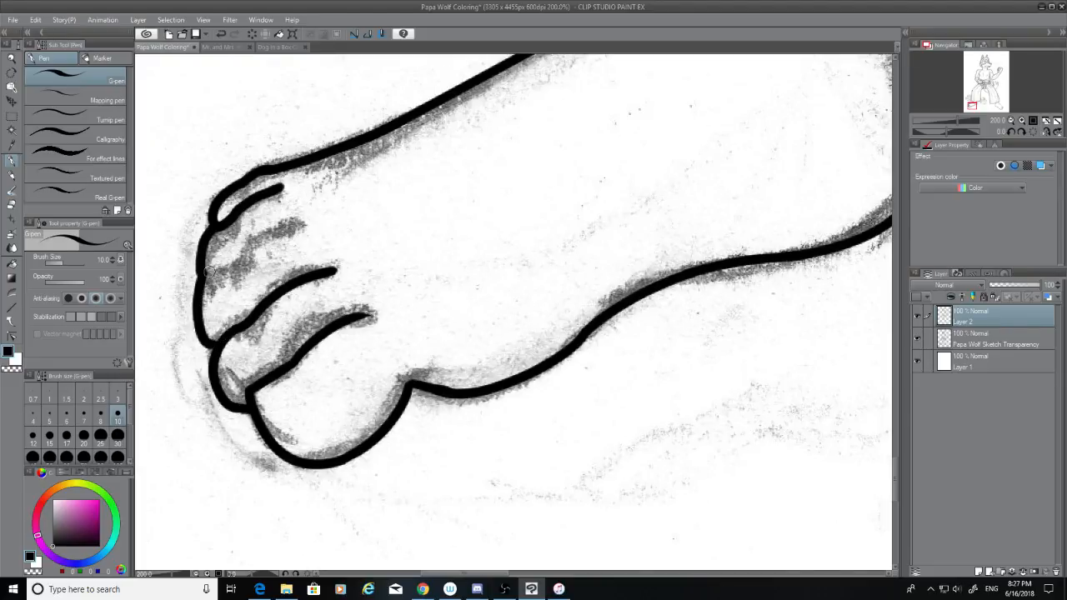
pyautogui.moveTo(202, 273); pyautogui.dragTo(333, 221)
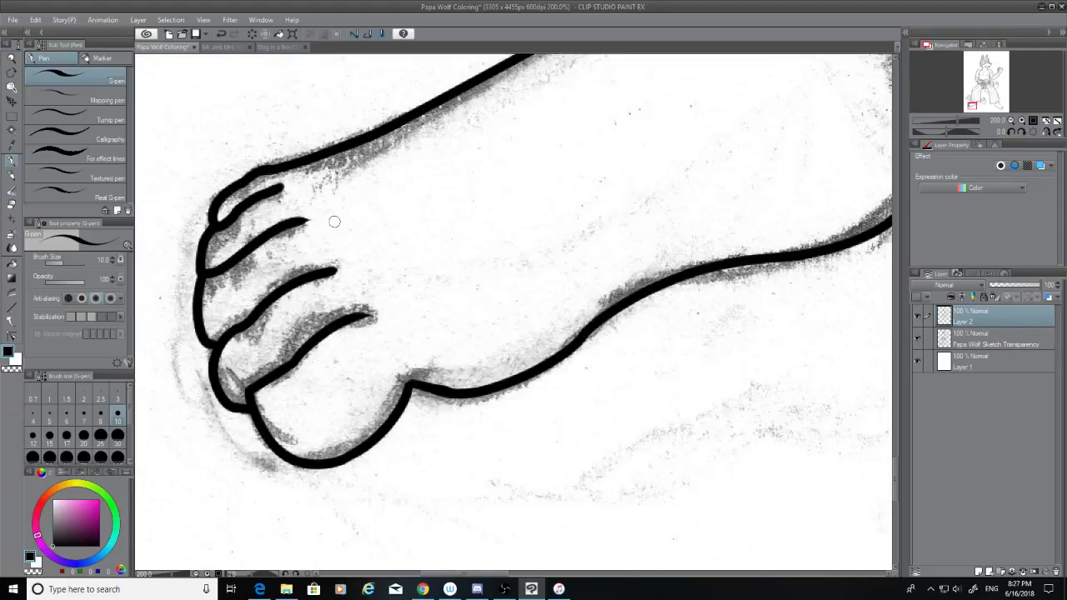
pyautogui.hotkey('ctrl', 'z')
pyautogui.hotkey('ctrl', 'z')
# Step: Redraw the fourth toe's tip with a small inward hook and ink the third toe's tip down to the second toe
pyautogui.moveTo(201, 273)
pyautogui.mouseDown()
pyautogui.moveTo(216, 280)
pyautogui.moveTo(215, 345)
pyautogui.mouseUp()
pyautogui.hotkey('ctrl', 'z')
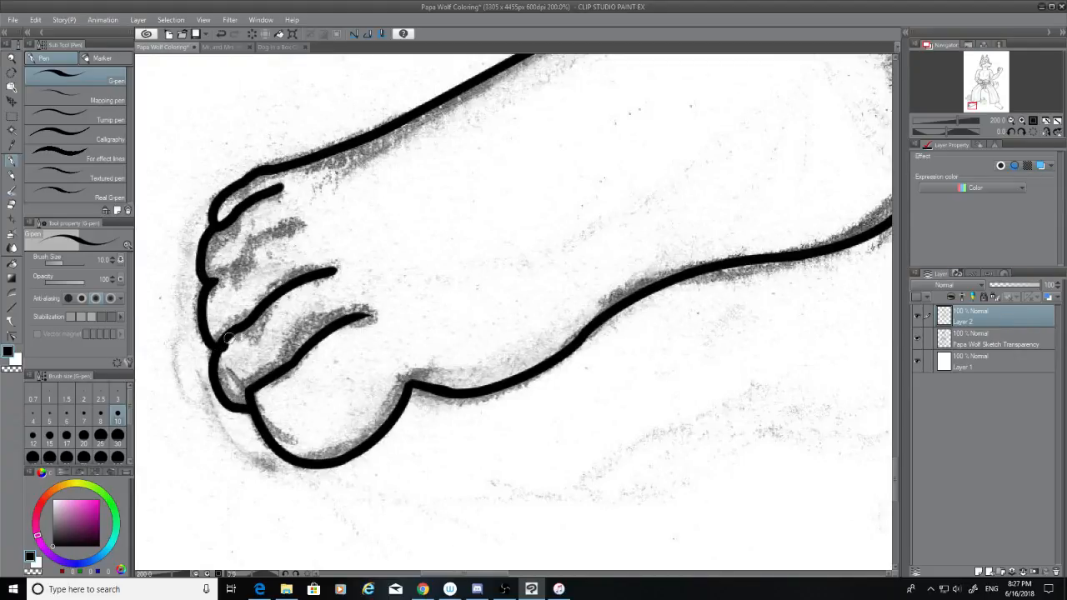
pyautogui.hotkey('ctrl', 'z')
pyautogui.moveTo(213, 280); pyautogui.dragTo(218, 341)
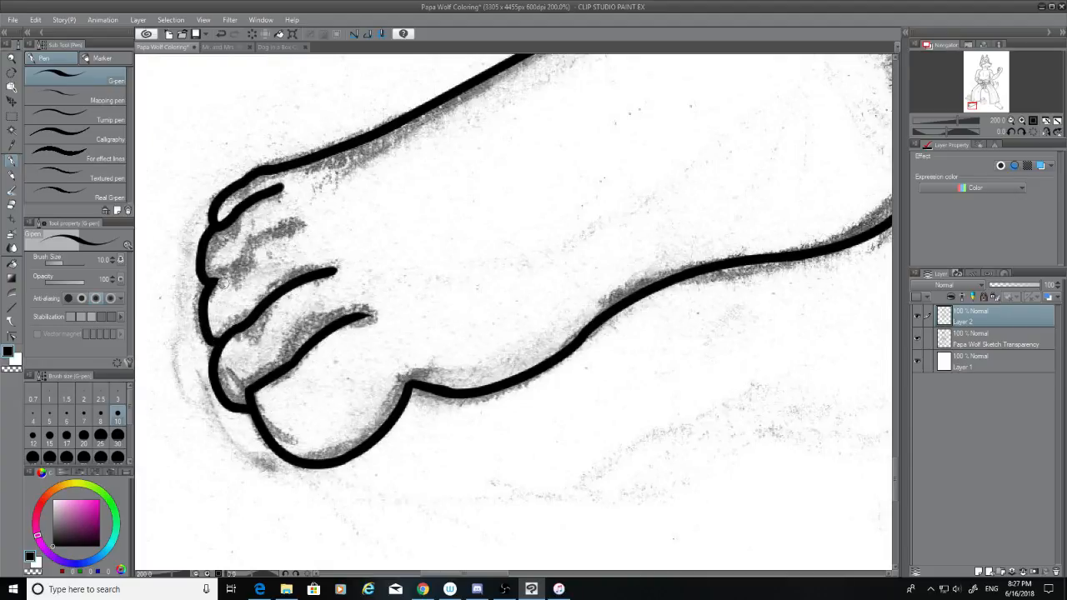
# Step: Ink the curved line separating the third and fourth toes along the sketch
pyautogui.moveTo(213, 284); pyautogui.dragTo(259, 246)
pyautogui.hotkey('ctrl', 'z')
pyautogui.moveTo(210, 283)
pyautogui.mouseDown()
pyautogui.moveTo(283, 226)
pyautogui.moveTo(326, 218)
pyautogui.moveTo(308, 218)
pyautogui.mouseUp()
pyautogui.hotkey('ctrl', 'z')
pyautogui.hotkey('ctrl', 'z')
pyautogui.hotkey('ctrl', 'z')
pyautogui.hotkey('ctrl', 'z')
pyautogui.hotkey('ctrl', 'z')
pyautogui.hotkey('ctrl', 'z')
pyautogui.hotkey('ctrl', 'z')
pyautogui.hotkey('ctrl', 'z')
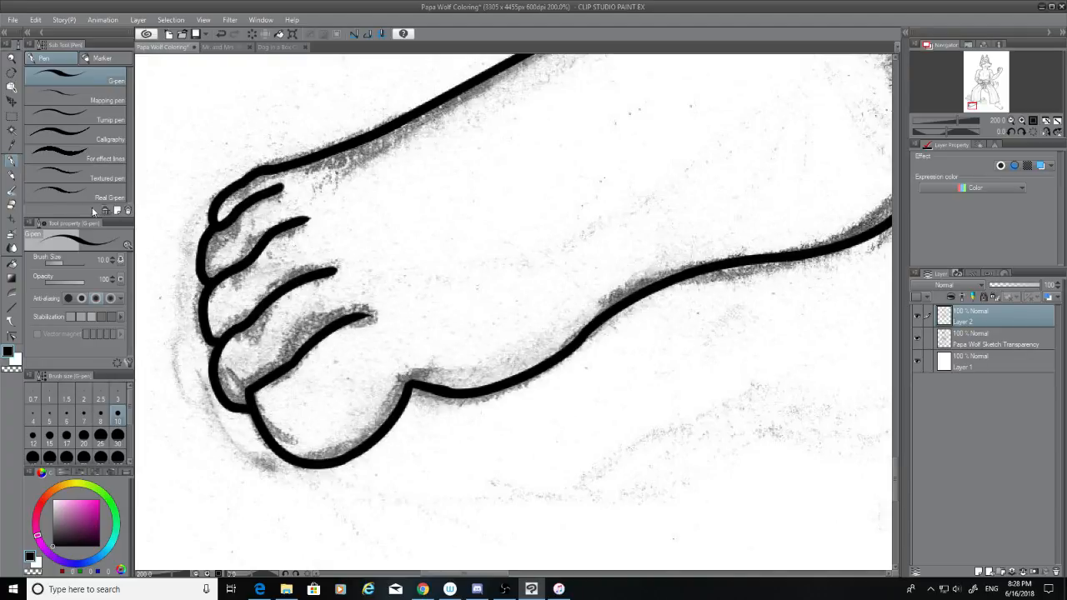
# Step: Erase the lower part of the second toe's tip with the Hard eraser
pyautogui.click(13, 205)
pyautogui.scroll(2, 231, 545)
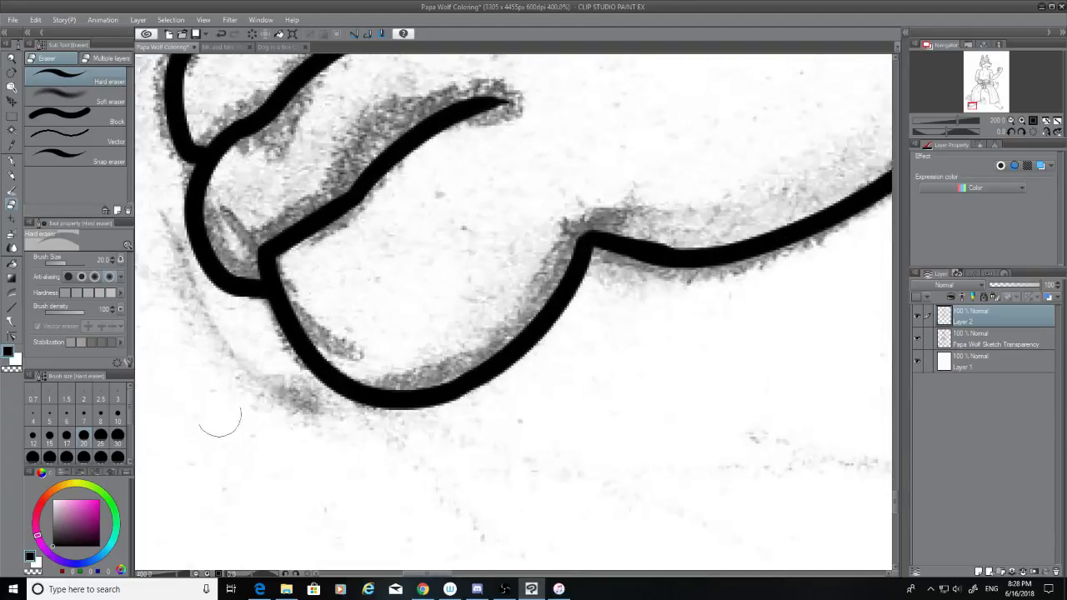
pyautogui.moveTo(237, 278)
pyautogui.mouseDown()
pyautogui.moveTo(250, 309)
pyautogui.moveTo(197, 251)
pyautogui.moveTo(208, 227)
pyautogui.moveTo(225, 229)
pyautogui.moveTo(162, 228)
pyautogui.mouseUp()
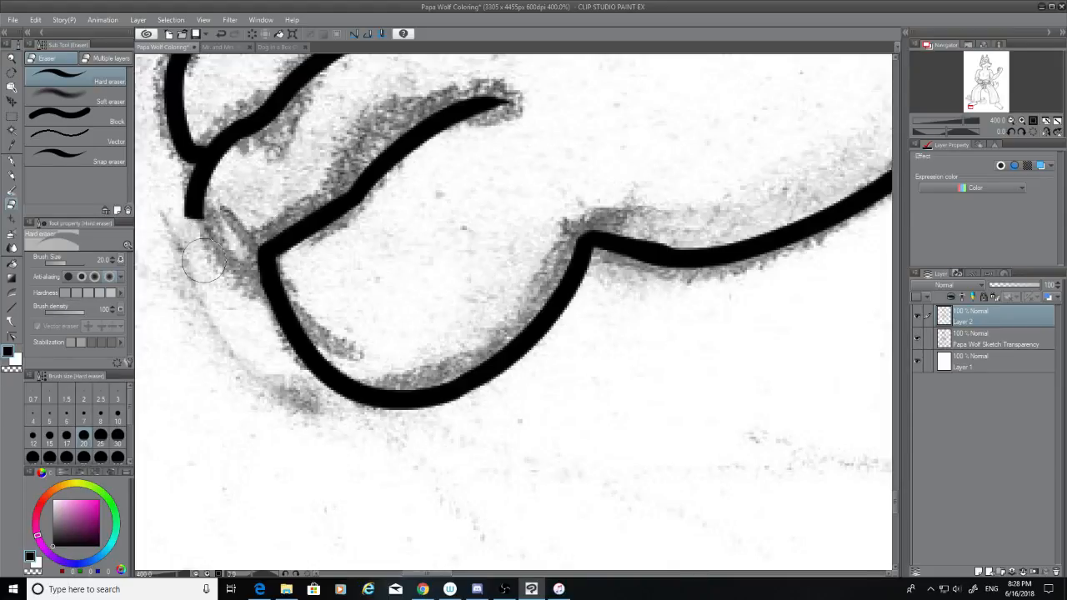
# Step: Redraw the lower curve of the second toe's tip with the G-pen so it meets the big toe
pyautogui.click(12, 164)
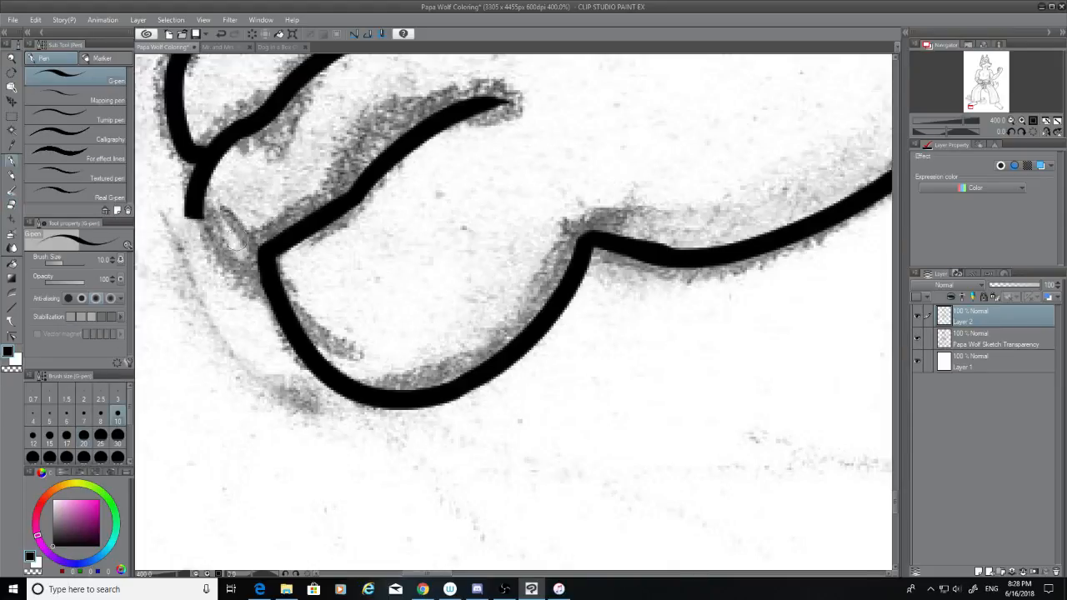
pyautogui.moveTo(195, 211)
pyautogui.mouseDown()
pyautogui.moveTo(206, 239)
pyautogui.moveTo(263, 258)
pyautogui.mouseUp()
pyautogui.hotkey('ctrl', 'z')
pyautogui.moveTo(196, 206)
pyautogui.mouseDown()
pyautogui.moveTo(215, 248)
pyautogui.moveTo(256, 283)
pyautogui.mouseUp()
pyautogui.hotkey('ctrl', 'z')
pyautogui.moveTo(196, 201); pyautogui.dragTo(226, 265)
pyautogui.hotkey('ctrl', 'z')
pyautogui.moveTo(197, 204)
pyautogui.mouseDown()
pyautogui.moveTo(238, 288)
pyautogui.moveTo(258, 300)
pyautogui.mouseUp()
pyautogui.hotkey('ctrl', 'z')
pyautogui.moveTo(196, 200); pyautogui.dragTo(265, 283)
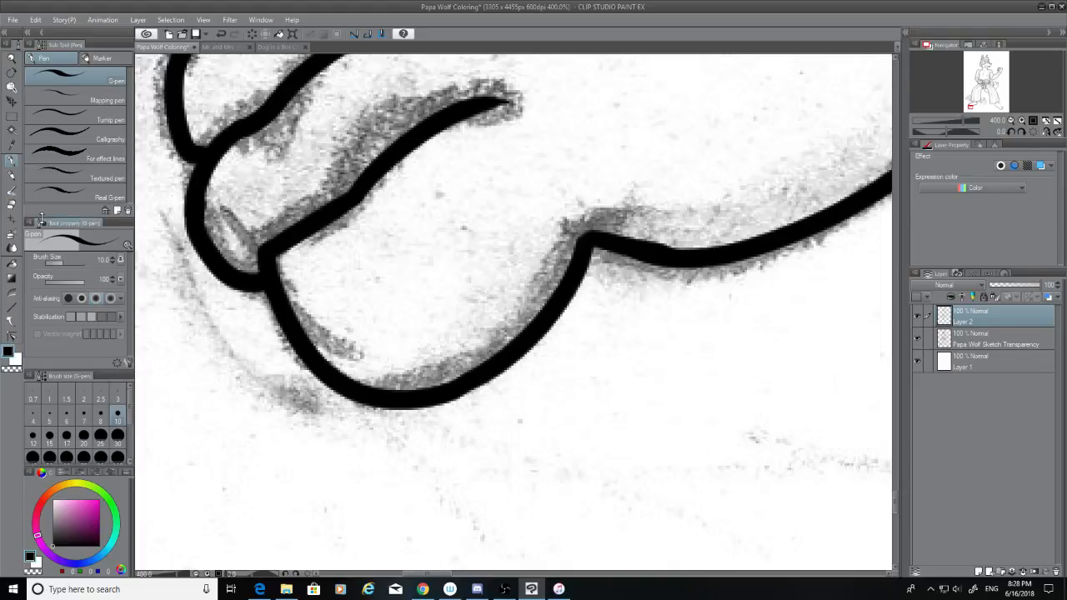
# Step: Erase the sharp upper front corner of the big toe and redraw it as a rounded curve with the G-pen
pyautogui.click(12, 204)
pyautogui.moveTo(257, 246); pyautogui.dragTo(325, 267)
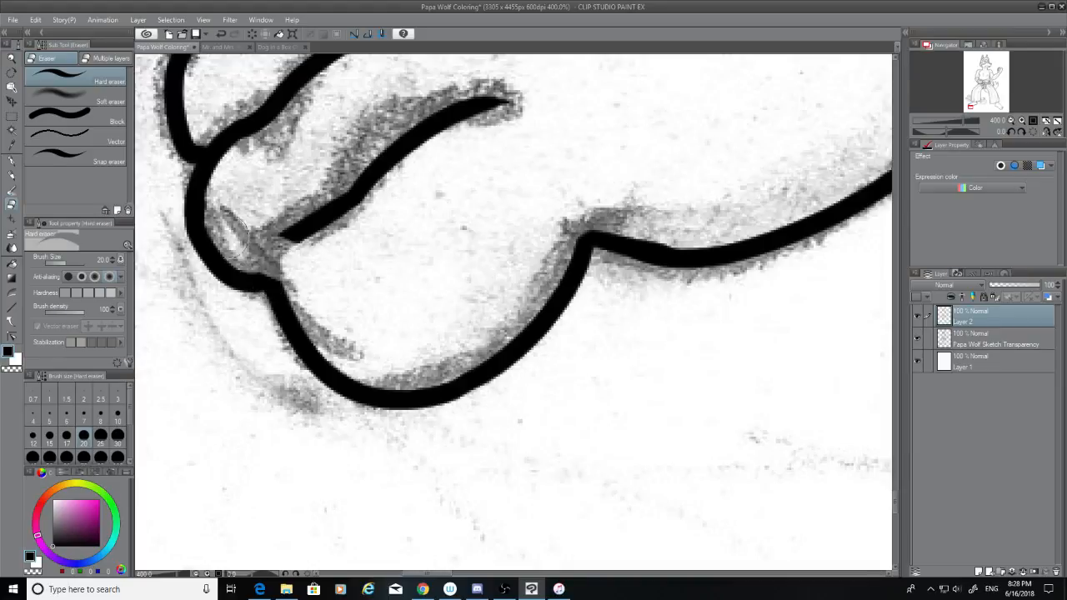
pyautogui.click(12, 160)
pyautogui.moveTo(274, 293)
pyautogui.mouseDown()
pyautogui.moveTo(305, 241)
pyautogui.moveTo(278, 286)
pyautogui.moveTo(293, 233)
pyautogui.mouseUp()
pyautogui.hotkey('ctrl', 'z')
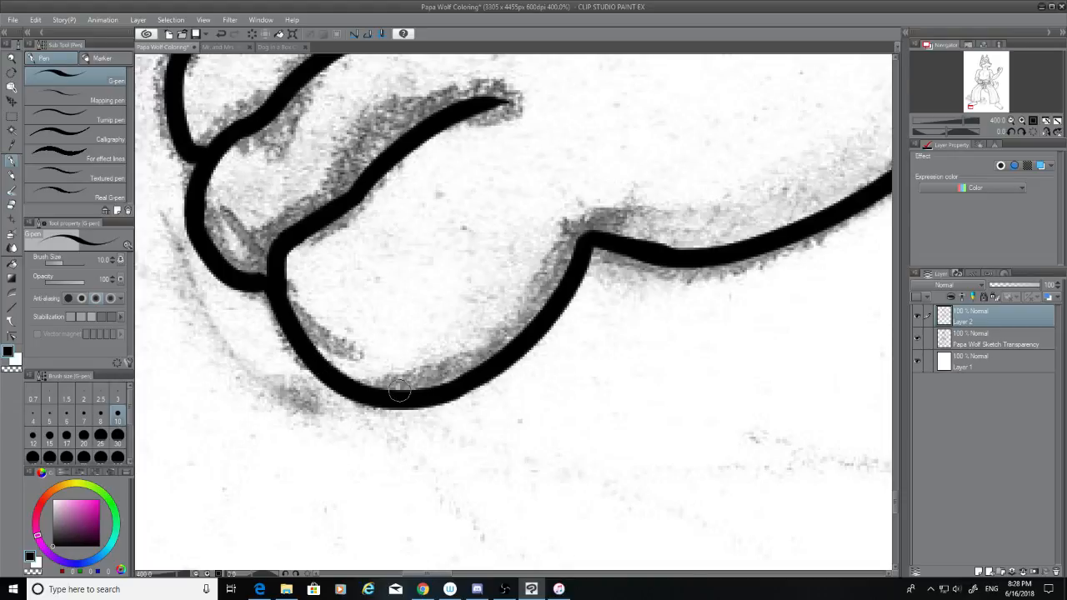
# Step: Examine the inked big toe outline and its junctions with the second toe and the sole up close
pyautogui.scroll(-1, 399, 391)
pyautogui.scroll(1, 790, 308)
pyautogui.scroll(-1, 791, 308)
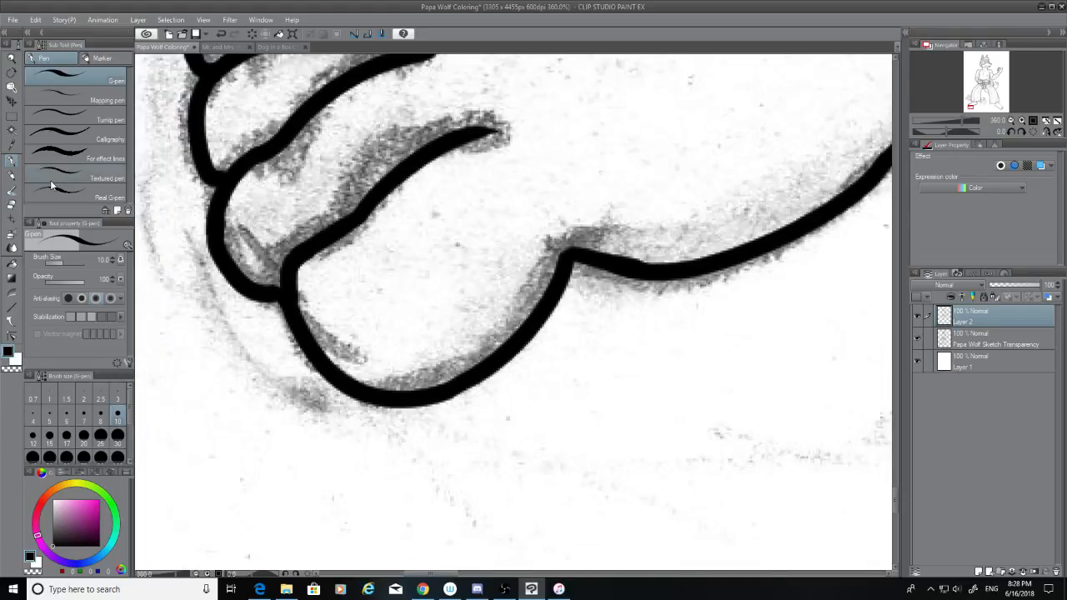
pyautogui.click(12, 204)
pyautogui.scroll(3, 662, 225)
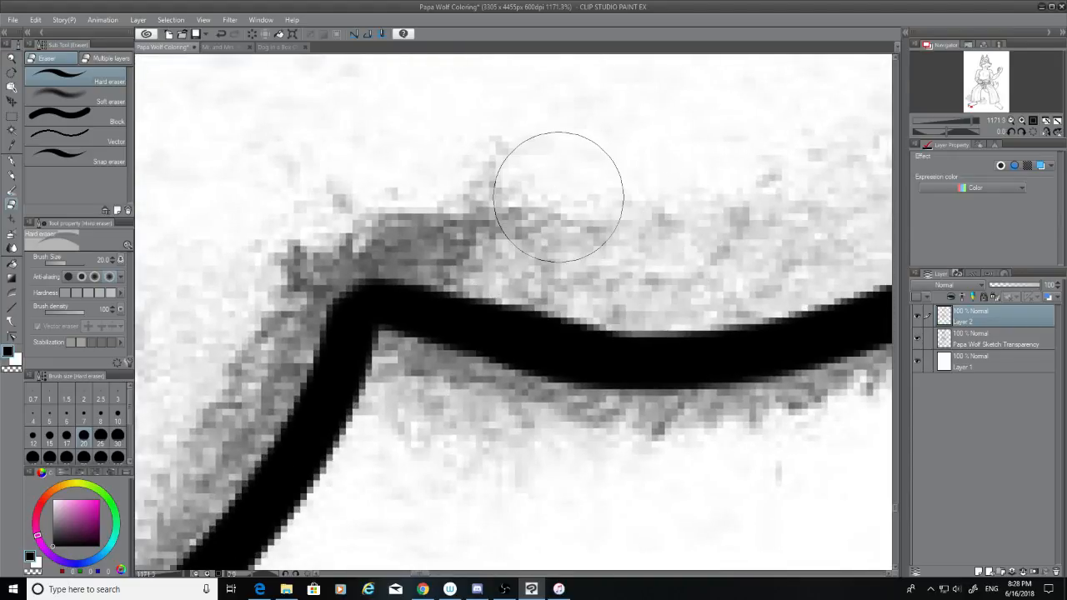
pyautogui.scroll(-3, 558, 197)
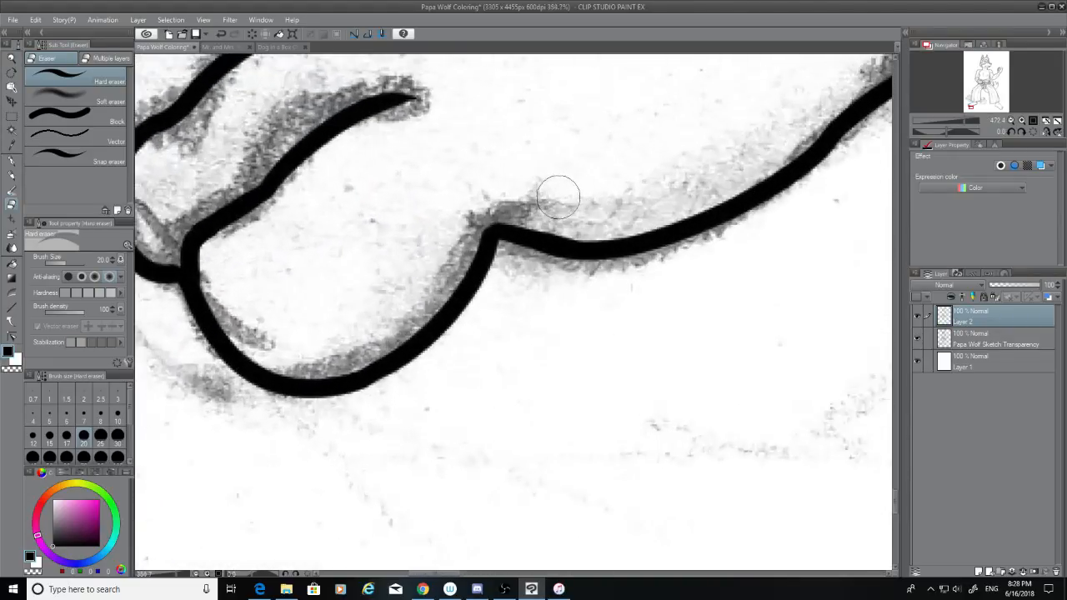
pyautogui.scroll(2, 558, 197)
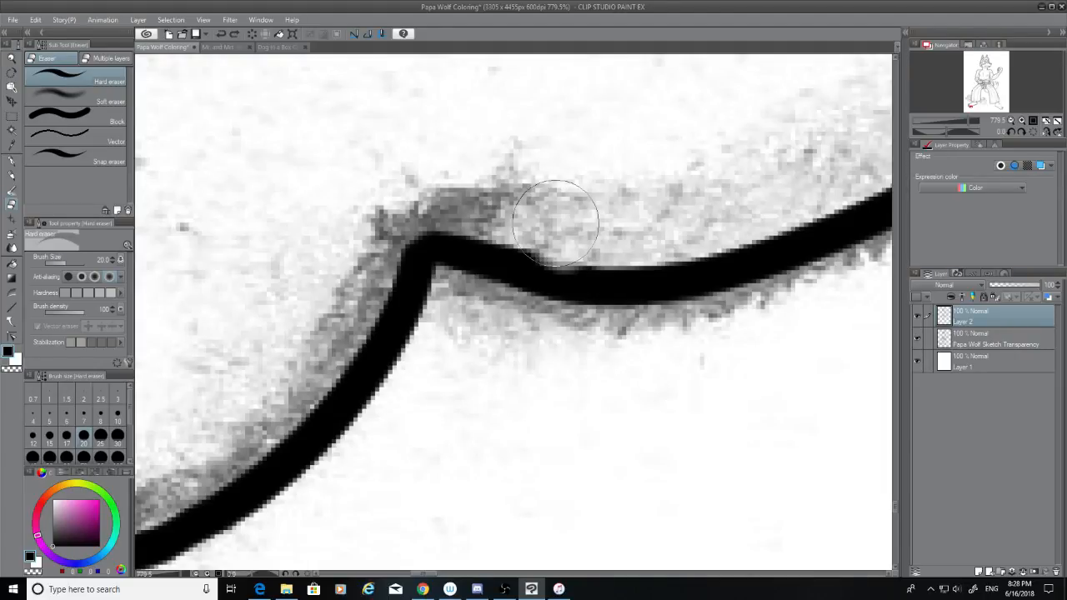
pyautogui.scroll(-7, 588, 215)
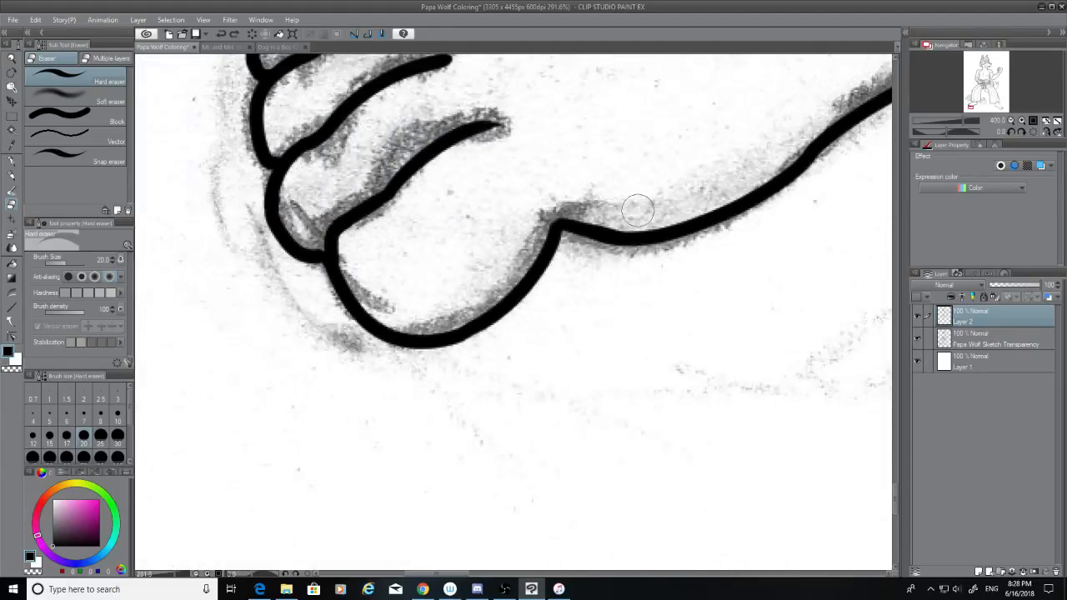
pyautogui.scroll(4, 560, 222)
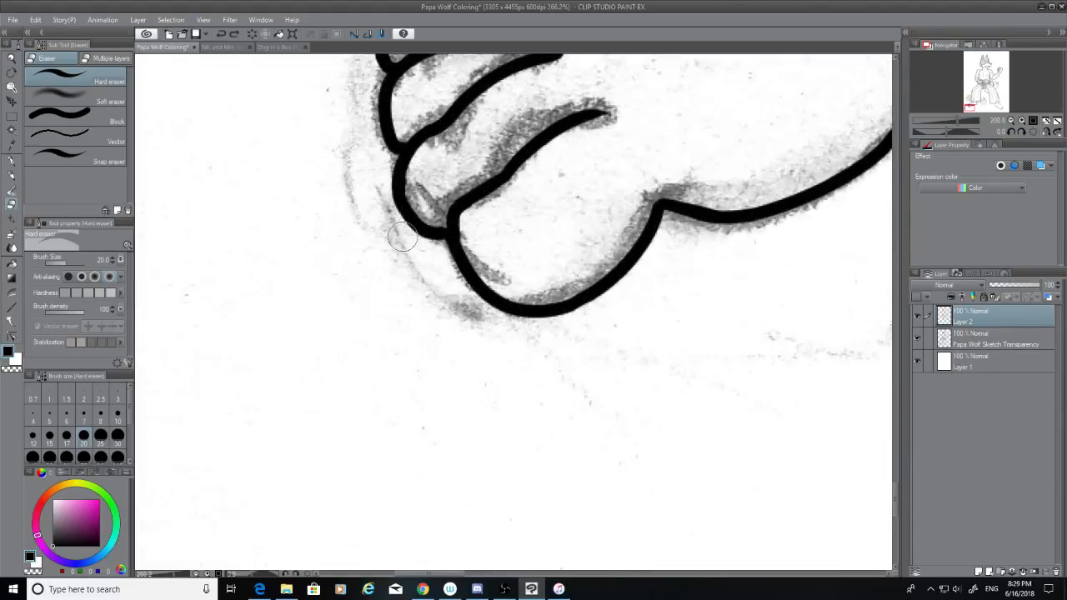
pyautogui.click(12, 159)
pyautogui.scroll(4, 494, 232)
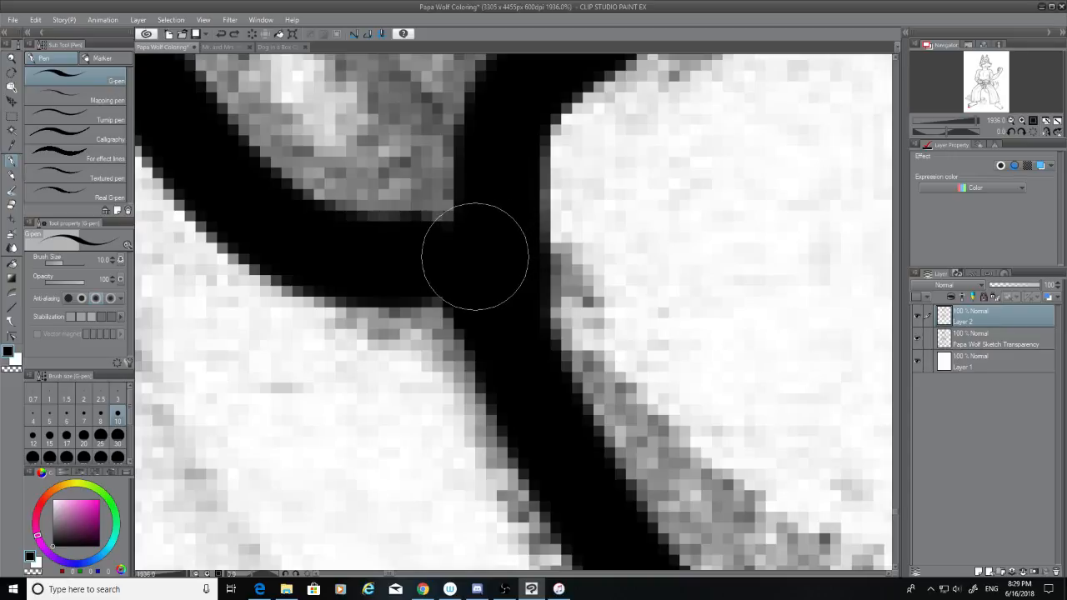
pyautogui.scroll(-4, 517, 250)
pyautogui.scroll(-8, 517, 250)
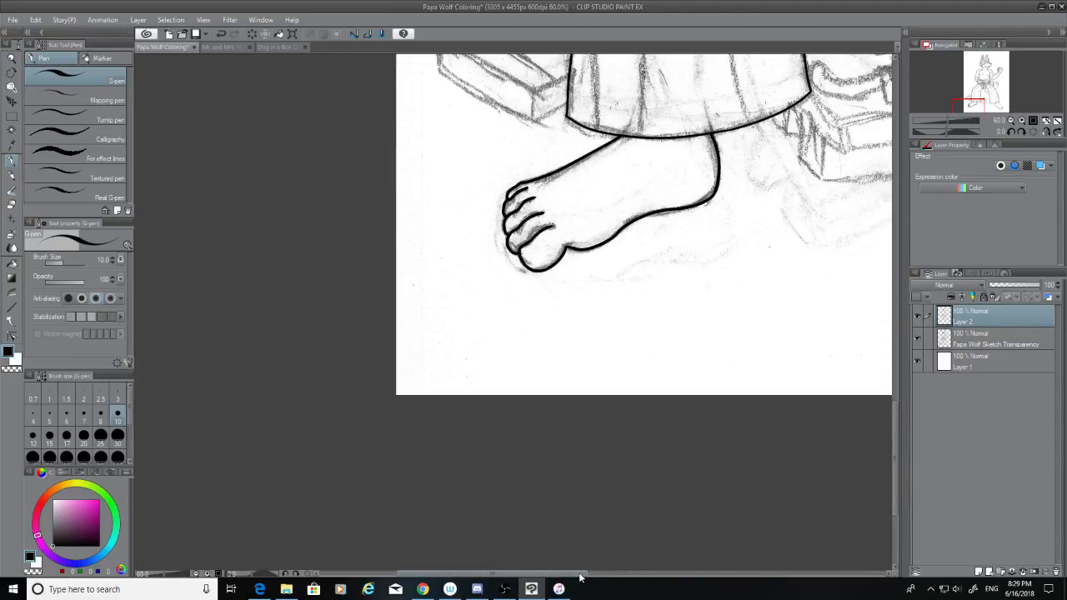
# Step: Ink the back of the other foot's ankle with the G-pen, from the garment hem down to the heel
pyautogui.moveTo(581, 574); pyautogui.dragTo(772, 573)
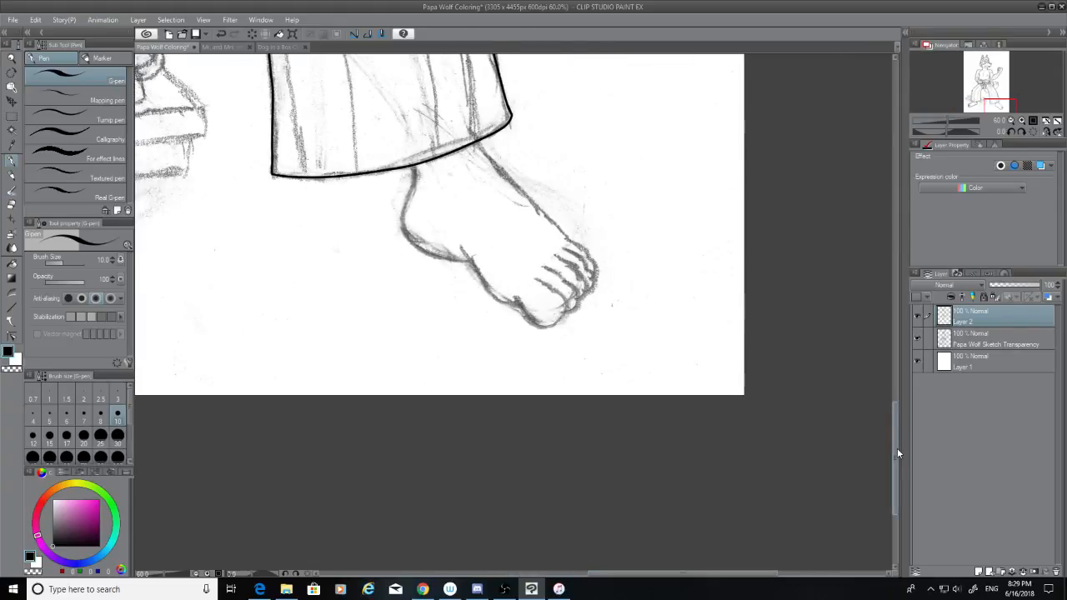
pyautogui.moveTo(895, 445); pyautogui.dragTo(895, 427)
pyautogui.scroll(2, 465, 329)
pyautogui.scroll(3, 410, 307)
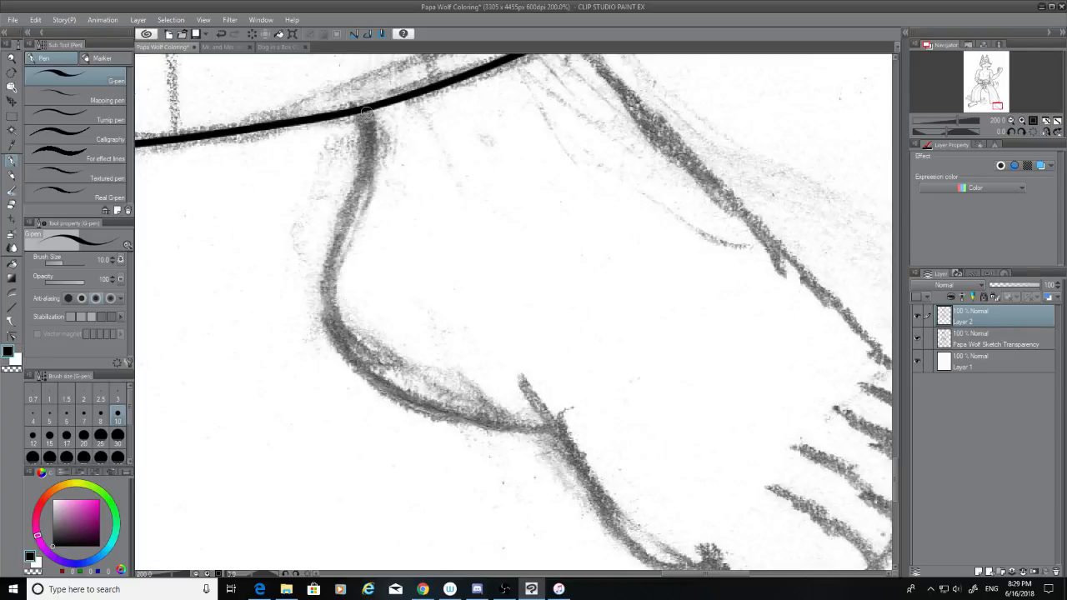
pyautogui.moveTo(365, 111); pyautogui.dragTo(323, 265)
pyautogui.moveTo(338, 229)
pyautogui.mouseDown()
pyautogui.moveTo(393, 361)
pyautogui.moveTo(460, 367)
pyautogui.mouseUp()
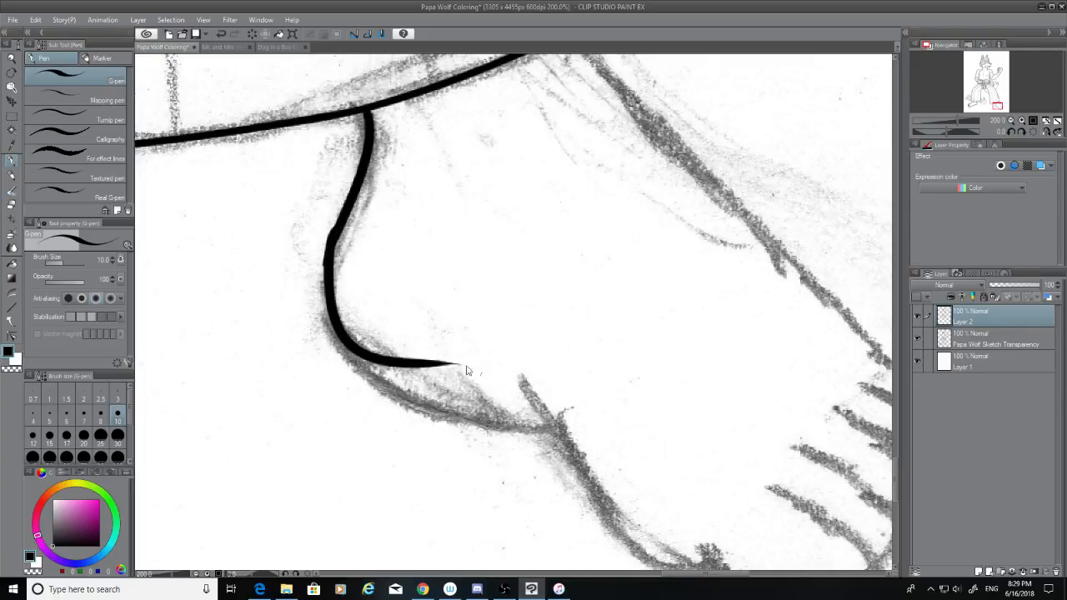
pyautogui.hotkey('ctrl', 'z')
pyautogui.hotkey('ctrl', 'z')
pyautogui.moveTo(366, 113); pyautogui.dragTo(308, 328)
pyautogui.hotkey('ctrl', 'z')
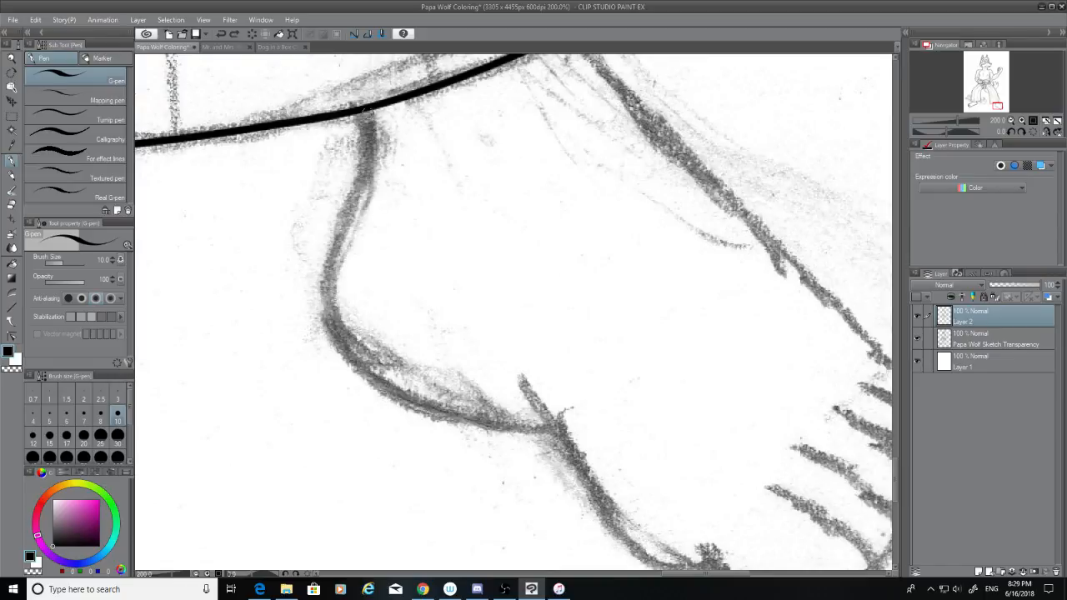
pyautogui.moveTo(364, 108); pyautogui.dragTo(322, 281)
pyautogui.hotkey('ctrl', 'z')
pyautogui.moveTo(364, 109); pyautogui.dragTo(382, 375)
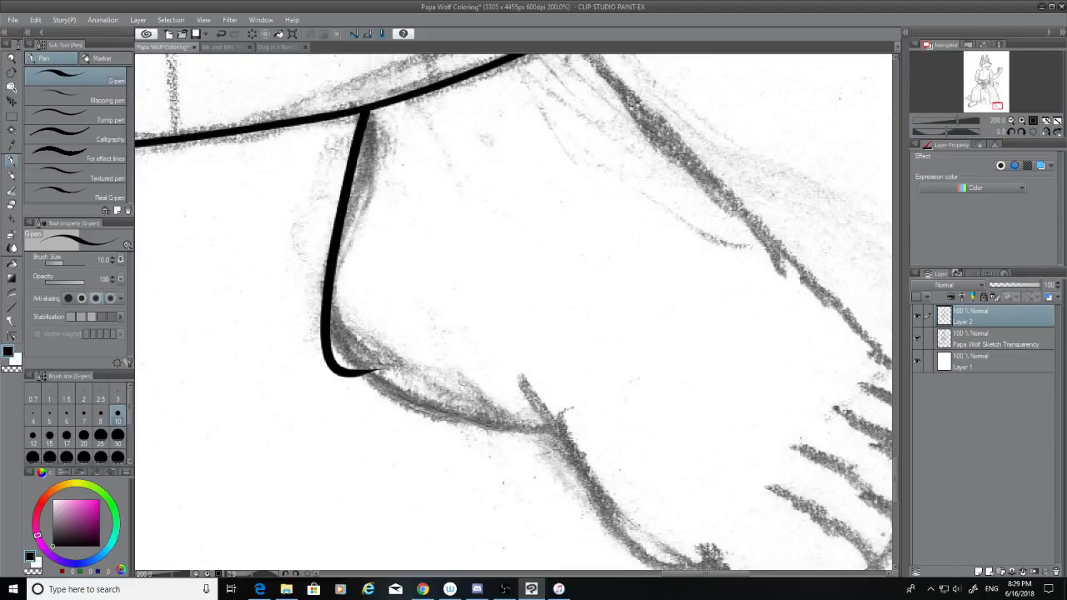
pyautogui.hotkey('ctrl', 'z')
pyautogui.moveTo(367, 109); pyautogui.dragTo(318, 288)
pyautogui.hotkey('ctrl', 'z')
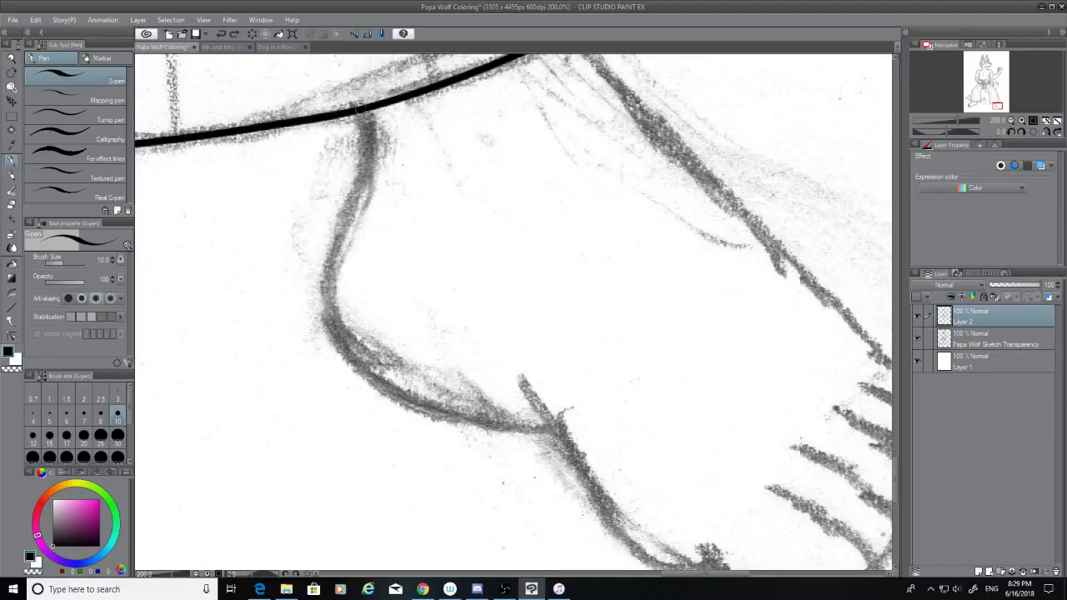
pyautogui.moveTo(366, 110); pyautogui.dragTo(303, 256)
pyautogui.hotkey('ctrl', 'z')
pyautogui.moveTo(363, 106)
pyautogui.mouseDown()
pyautogui.moveTo(332, 259)
pyautogui.moveTo(433, 384)
pyautogui.mouseUp()
pyautogui.hotkey('ctrl', 'z')
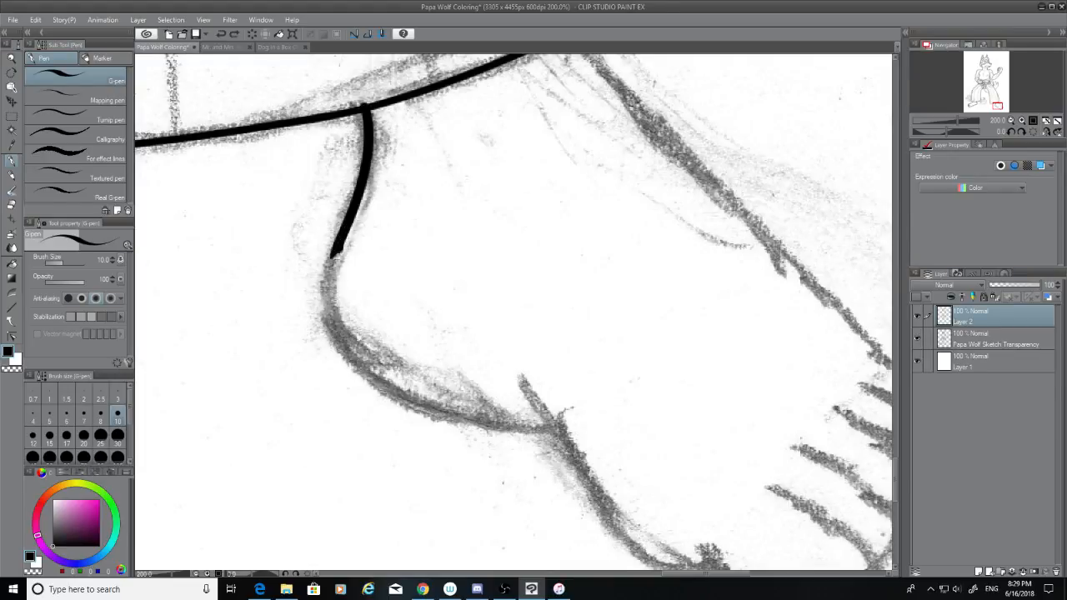
# Step: Ink the rounded heel from the ankle line down and along the underside to the start of the arch
pyautogui.moveTo(333, 258); pyautogui.dragTo(450, 380)
pyautogui.hotkey('ctrl', 'z')
pyautogui.moveTo(333, 255); pyautogui.dragTo(457, 396)
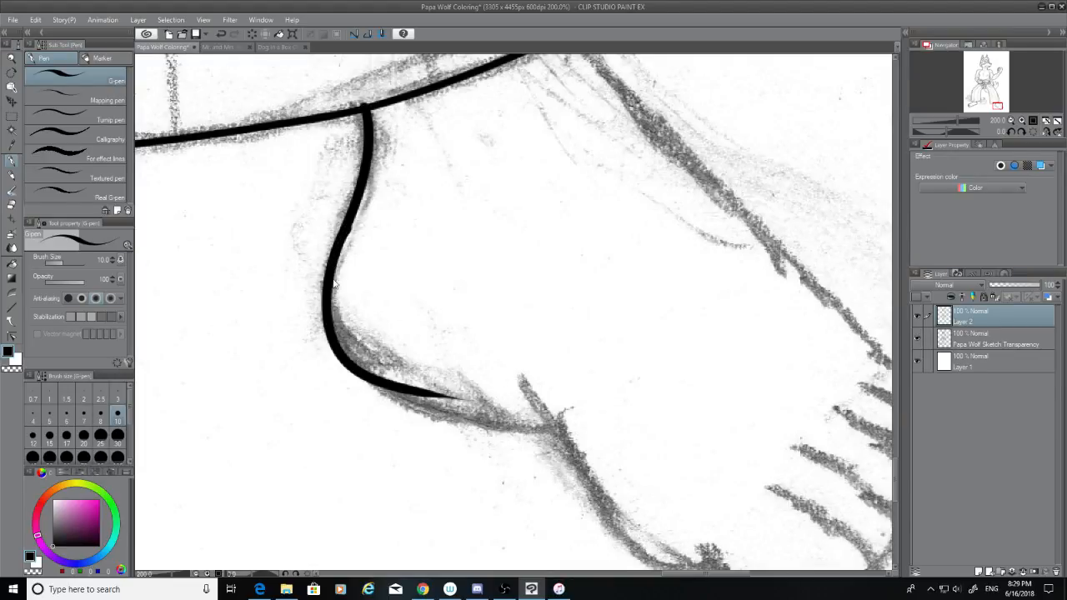
pyautogui.hotkey('ctrl', 'z')
pyautogui.moveTo(332, 260)
pyautogui.mouseDown()
pyautogui.moveTo(324, 298)
pyautogui.moveTo(510, 432)
pyautogui.mouseUp()
pyautogui.hotkey('ctrl', 'z')
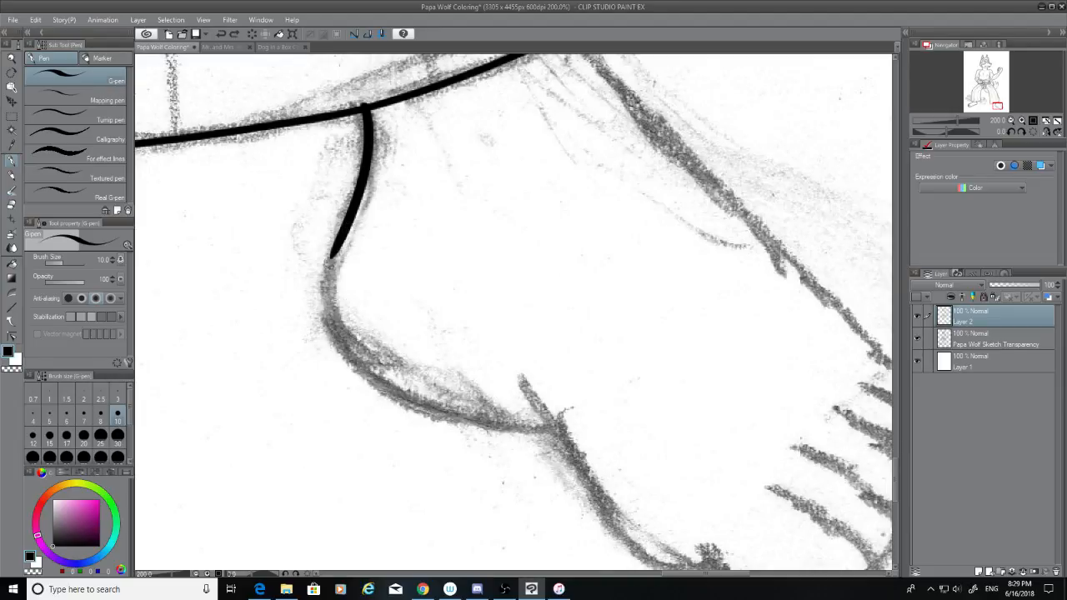
pyautogui.moveTo(331, 261); pyautogui.dragTo(545, 444)
pyautogui.hotkey('ctrl', 'z')
pyautogui.moveTo(331, 262)
pyautogui.mouseDown()
pyautogui.moveTo(358, 357)
pyautogui.moveTo(487, 398)
pyautogui.mouseUp()
pyautogui.hotkey('ctrl', 'z')
pyautogui.moveTo(342, 237); pyautogui.dragTo(466, 393)
pyautogui.hotkey('ctrl', 'z')
pyautogui.moveTo(336, 237)
pyautogui.mouseDown()
pyautogui.moveTo(330, 277)
pyautogui.moveTo(583, 429)
pyautogui.mouseUp()
pyautogui.hotkey('ctrl', 'z')
pyautogui.moveTo(343, 229)
pyautogui.mouseDown()
pyautogui.moveTo(334, 313)
pyautogui.moveTo(533, 422)
pyautogui.mouseUp()
pyautogui.hotkey('ctrl', 'z')
pyautogui.moveTo(338, 233)
pyautogui.mouseDown()
pyautogui.moveTo(358, 358)
pyautogui.moveTo(544, 432)
pyautogui.mouseUp()
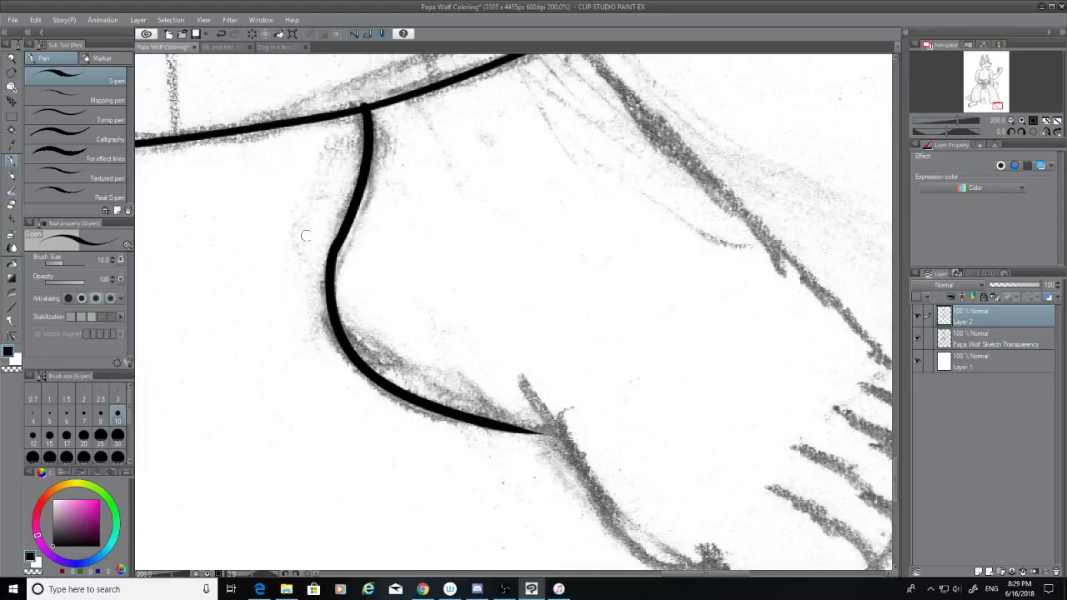
pyautogui.moveTo(501, 425); pyautogui.dragTo(555, 430)
# Step: Ink the sole's edge from the end of the heel line to the notch before the big toe
pyautogui.scroll(-3, 894, 479)
pyautogui.moveTo(541, 232); pyautogui.dragTo(705, 369)
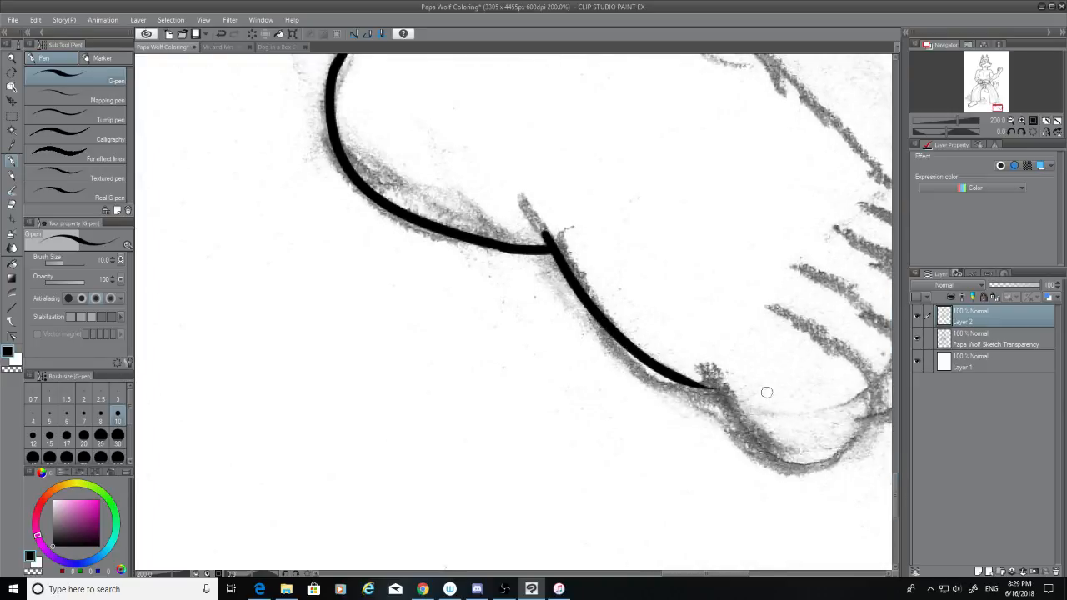
pyautogui.hotkey('ctrl', 'z')
pyautogui.moveTo(552, 238)
pyautogui.mouseDown()
pyautogui.moveTo(630, 356)
pyautogui.moveTo(746, 420)
pyautogui.mouseUp()
pyautogui.hotkey('ctrl', 'z')
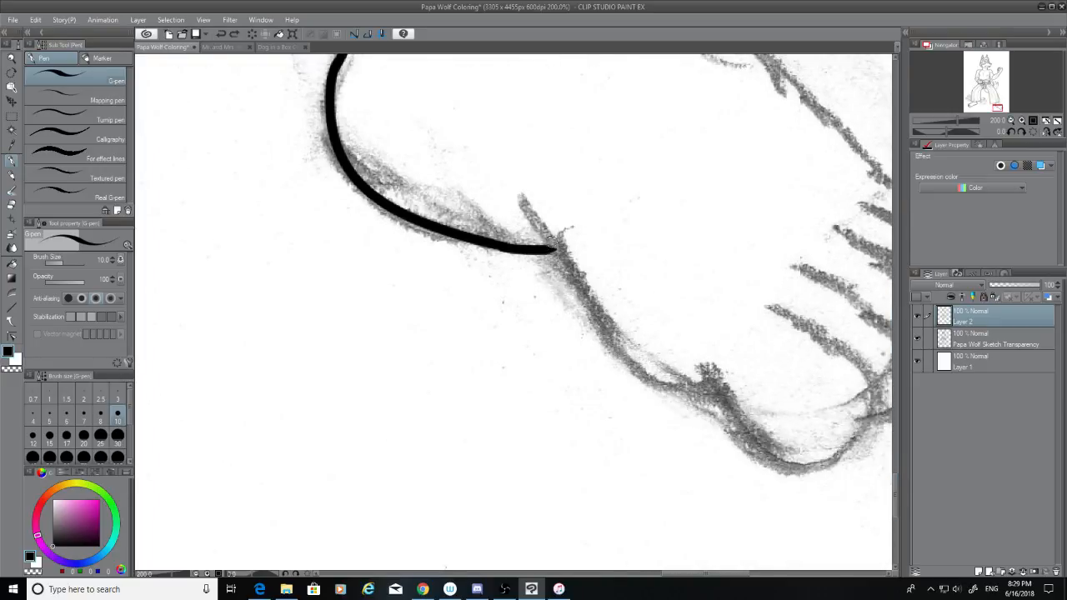
pyautogui.moveTo(551, 242)
pyautogui.mouseDown()
pyautogui.moveTo(733, 377)
pyautogui.moveTo(580, 284)
pyautogui.moveTo(707, 403)
pyautogui.mouseUp()
pyautogui.hotkey('ctrl', 'z')
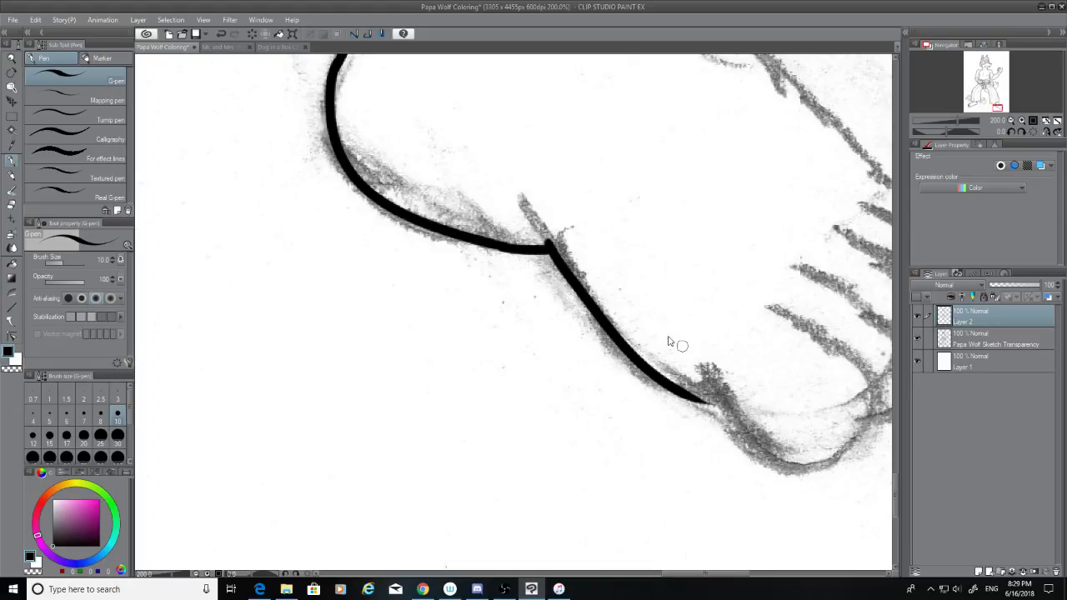
pyautogui.hotkey('ctrl', 'z')
pyautogui.moveTo(555, 249); pyautogui.dragTo(739, 398)
pyautogui.hotkey('ctrl', 'z')
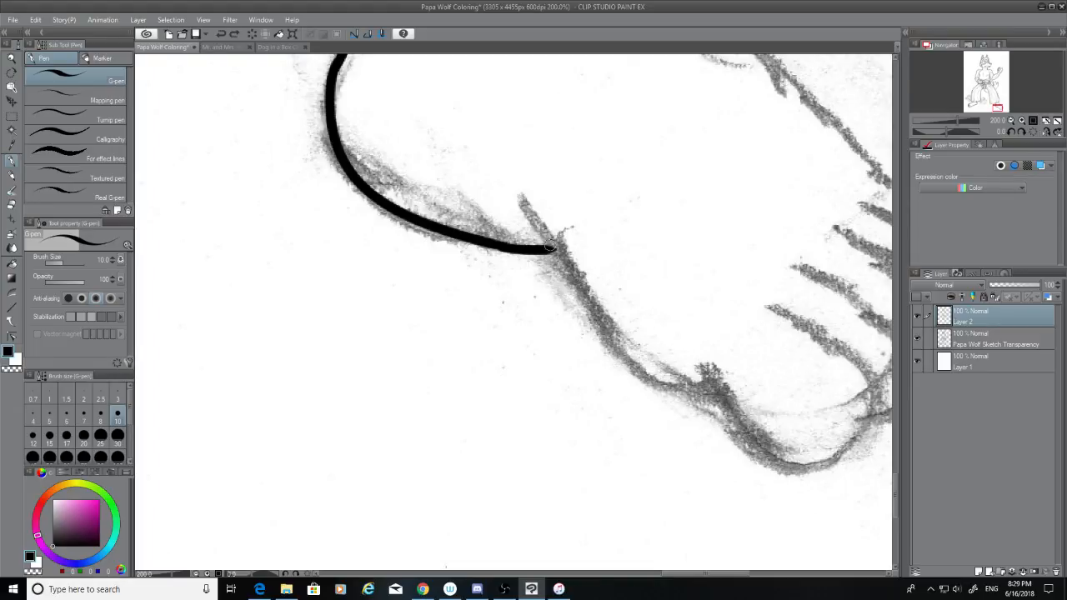
pyautogui.moveTo(549, 242); pyautogui.dragTo(718, 402)
pyautogui.hotkey('ctrl', 'z')
pyautogui.moveTo(552, 246); pyautogui.dragTo(691, 369)
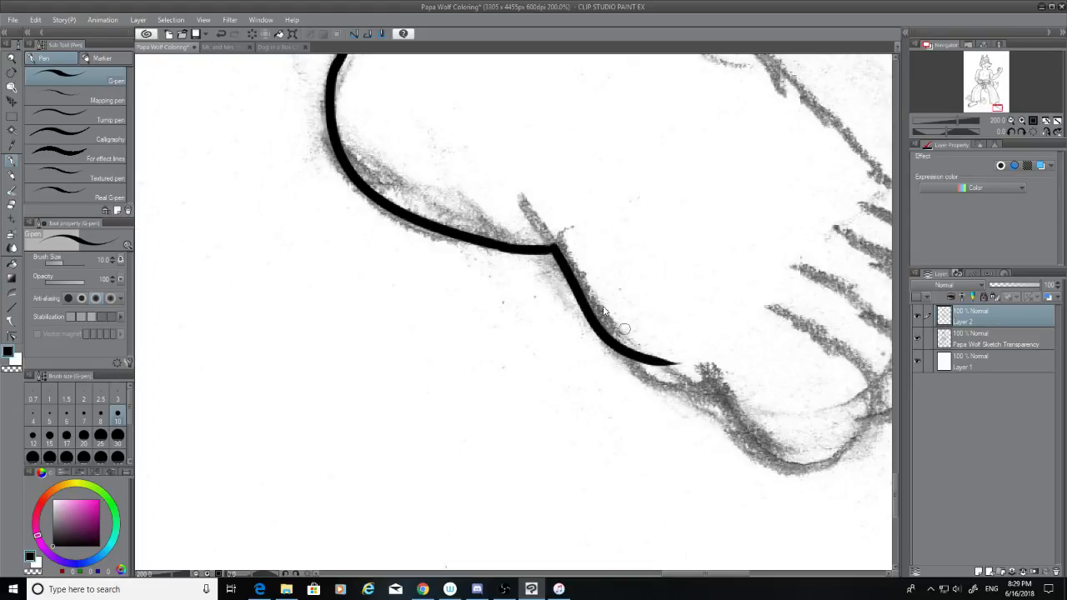
pyautogui.hotkey('ctrl', 'z')
pyautogui.moveTo(549, 242)
pyautogui.mouseDown()
pyautogui.moveTo(622, 353)
pyautogui.moveTo(708, 405)
pyautogui.mouseUp()
pyautogui.hotkey('ctrl', 'z')
pyautogui.moveTo(552, 243)
pyautogui.mouseDown()
pyautogui.moveTo(593, 302)
pyautogui.moveTo(701, 390)
pyautogui.mouseUp()
pyautogui.hotkey('ctrl', 'z')
pyautogui.moveTo(550, 247)
pyautogui.mouseDown()
pyautogui.moveTo(674, 386)
pyautogui.moveTo(712, 373)
pyautogui.moveTo(679, 386)
pyautogui.moveTo(713, 383)
pyautogui.moveTo(735, 418)
pyautogui.moveTo(860, 467)
pyautogui.mouseUp()
pyautogui.hotkey('ctrl', 'z')
pyautogui.hotkey('ctrl', 'z')
pyautogui.hotkey('ctrl', 'z')
pyautogui.hotkey('ctrl', 'z')
pyautogui.hotkey('ctrl', 'z')
pyautogui.hotkey('ctrl', 'z')
# Step: Ink the underside of the big toe from the notch at the sole to the toe's lowest point
pyautogui.moveTo(661, 574); pyautogui.dragTo(688, 574)
pyautogui.hotkey('ctrl', 'z')
pyautogui.moveTo(643, 406); pyautogui.dragTo(538, 464)
pyautogui.hotkey('ctrl', 'z')
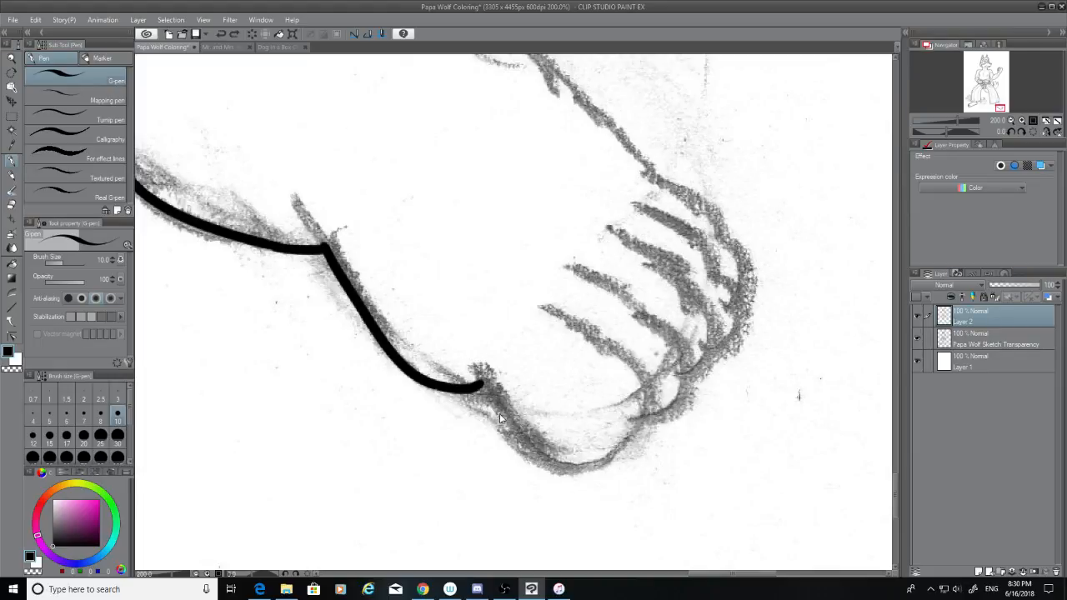
pyautogui.moveTo(480, 384)
pyautogui.mouseDown()
pyautogui.moveTo(531, 443)
pyautogui.moveTo(598, 461)
pyautogui.mouseUp()
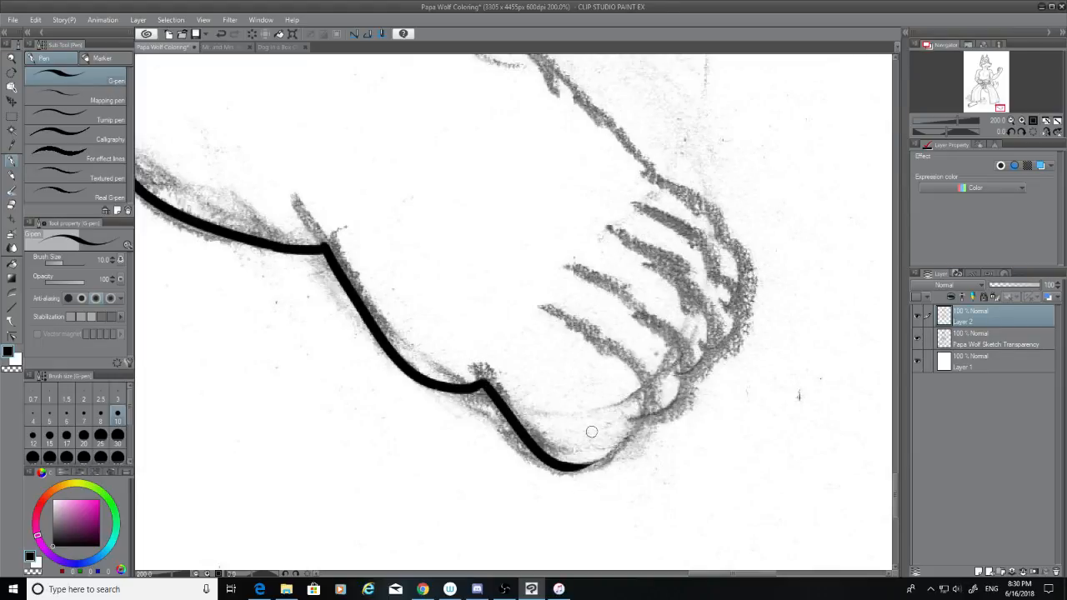
# Step: Ink the big toe's rounded tip, curving from the front of the toe down to meet its underside line
pyautogui.moveTo(646, 406)
pyautogui.mouseDown()
pyautogui.moveTo(597, 463)
pyautogui.moveTo(643, 414)
pyautogui.moveTo(596, 463)
pyautogui.moveTo(615, 450)
pyautogui.moveTo(581, 464)
pyautogui.moveTo(609, 458)
pyautogui.moveTo(646, 417)
pyautogui.mouseUp()
pyautogui.hotkey('ctrl', 'z')
pyautogui.hotkey('ctrl', 'z')
pyautogui.hotkey('ctrl', 'z')
pyautogui.hotkey('ctrl', 'z')
pyautogui.hotkey('ctrl', 'z')
pyautogui.moveTo(577, 465)
pyautogui.mouseDown()
pyautogui.moveTo(654, 410)
pyautogui.moveTo(577, 467)
pyautogui.mouseUp()
pyautogui.hotkey('ctrl', 'z')
pyautogui.hotkey('ctrl', 'z')
pyautogui.moveTo(646, 408); pyautogui.dragTo(580, 466)
pyautogui.hotkey('ctrl', 'z')
pyautogui.moveTo(643, 411); pyautogui.dragTo(579, 465)
pyautogui.hotkey('ctrl', 'z')
pyautogui.moveTo(645, 410); pyautogui.dragTo(579, 465)
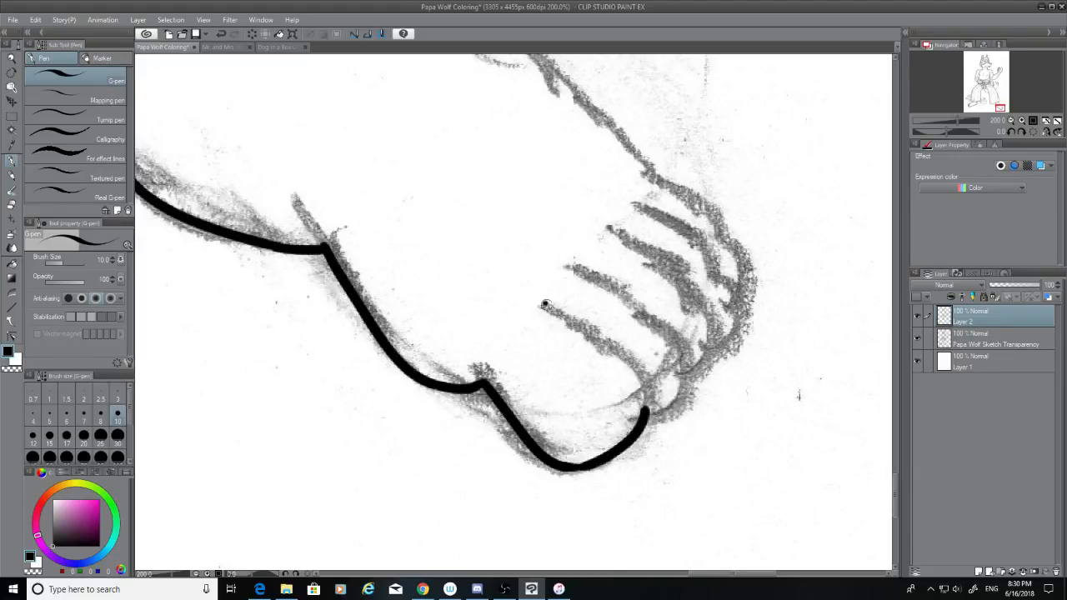
pyautogui.hotkey('ctrl', 'z')
# Step: Ink the line between the big toe and second toe, continuing it around to join the big toe's tip
pyautogui.moveTo(544, 305)
pyautogui.mouseDown()
pyautogui.moveTo(604, 332)
pyautogui.moveTo(561, 312)
pyautogui.moveTo(620, 358)
pyautogui.mouseUp()
pyautogui.hotkey('ctrl', 'z')
pyautogui.moveTo(585, 325); pyautogui.dragTo(651, 362)
pyautogui.hotkey('ctrl', 'z')
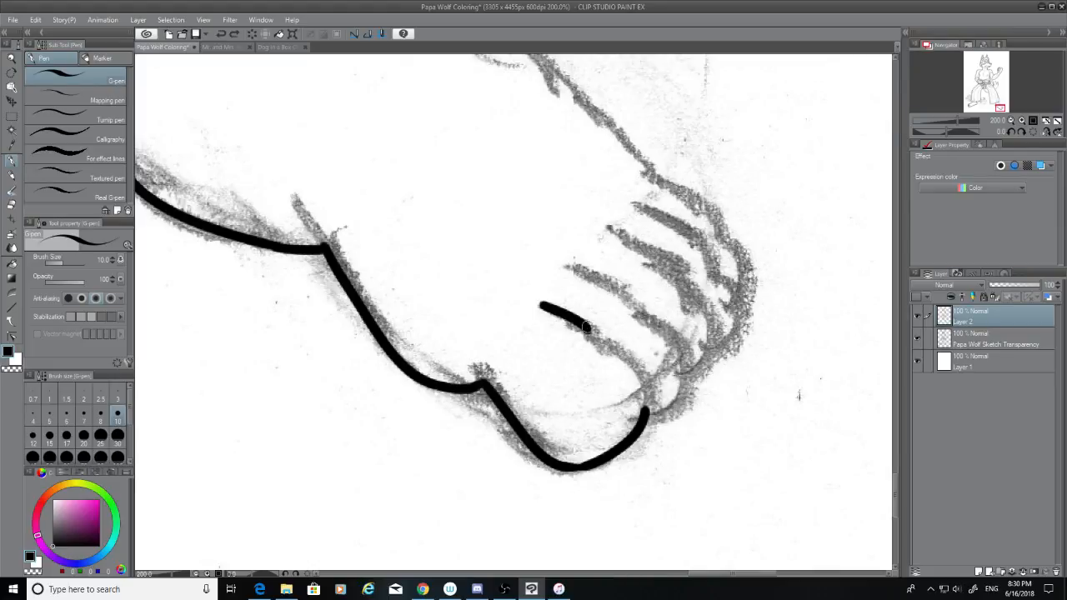
pyautogui.moveTo(585, 328)
pyautogui.mouseDown()
pyautogui.moveTo(613, 367)
pyautogui.moveTo(622, 359)
pyautogui.moveTo(647, 408)
pyautogui.mouseUp()
pyautogui.hotkey('ctrl', 'z')
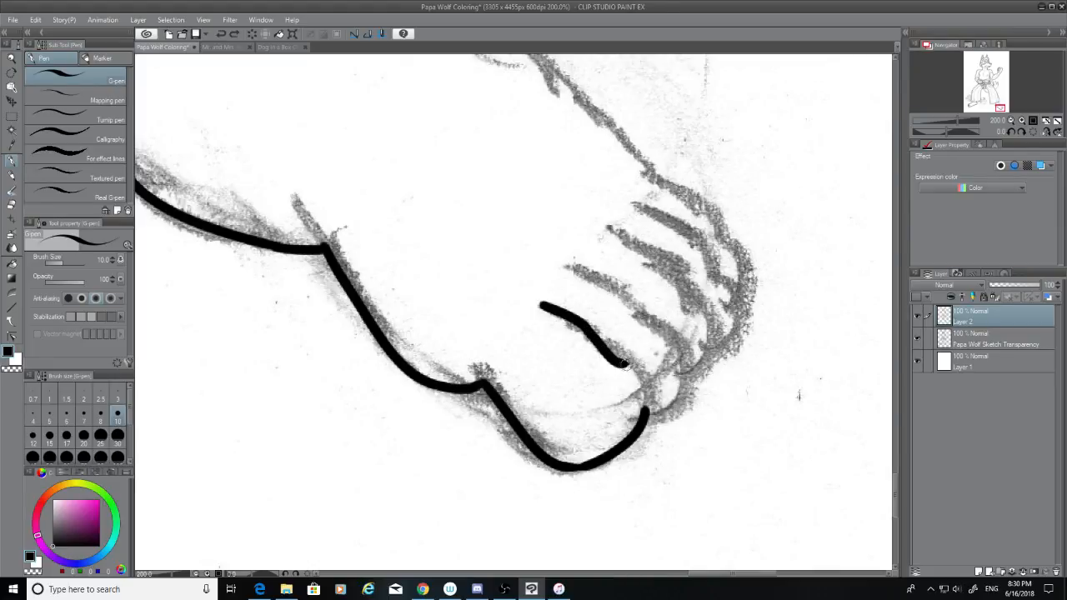
pyautogui.moveTo(619, 360); pyautogui.dragTo(649, 415)
pyautogui.hotkey('ctrl', 'z')
pyautogui.moveTo(618, 360); pyautogui.dragTo(648, 413)
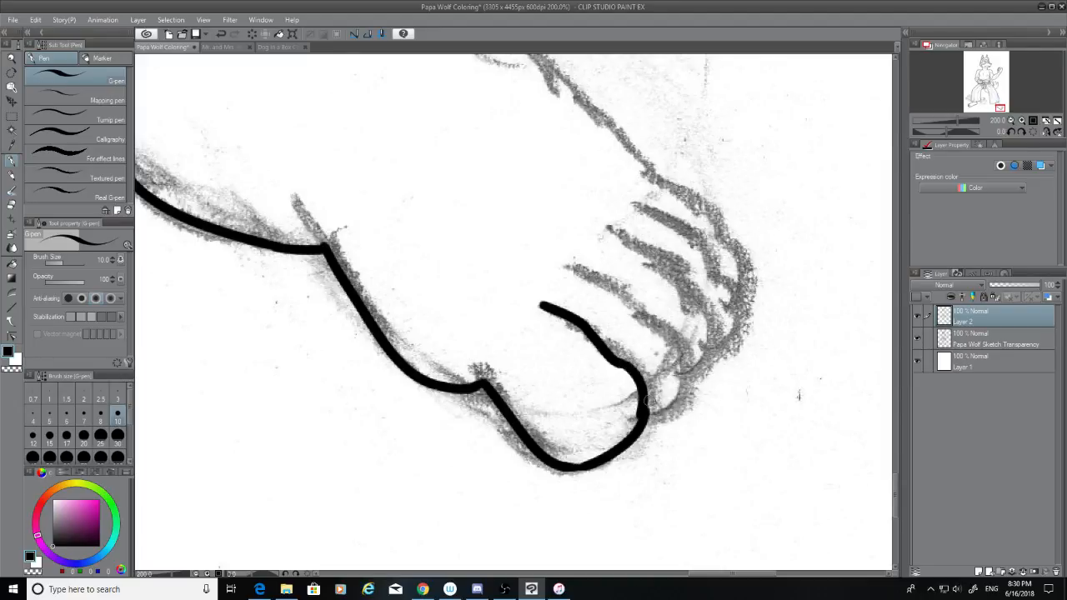
pyautogui.hotkey('ctrl', 'z')
pyautogui.moveTo(619, 360); pyautogui.dragTo(645, 402)
# Step: Ink the curved line separating the second and third toes along the sketch
pyautogui.moveTo(566, 259); pyautogui.dragTo(637, 307)
pyautogui.hotkey('ctrl', 'z')
pyautogui.moveTo(566, 259); pyautogui.dragTo(639, 306)
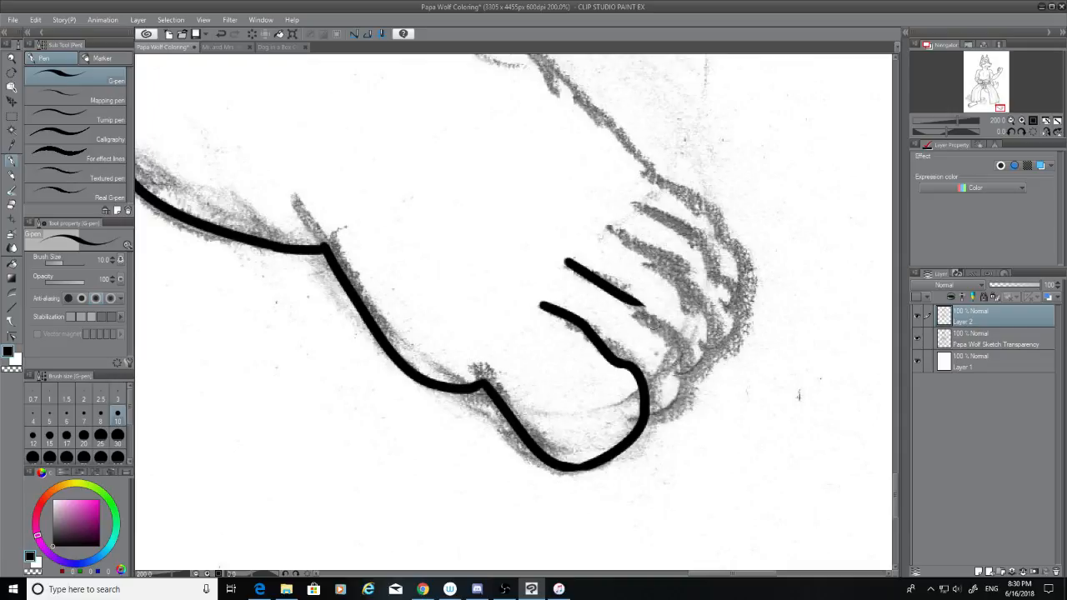
pyautogui.hotkey('ctrl', 'z')
pyautogui.moveTo(571, 261); pyautogui.dragTo(655, 321)
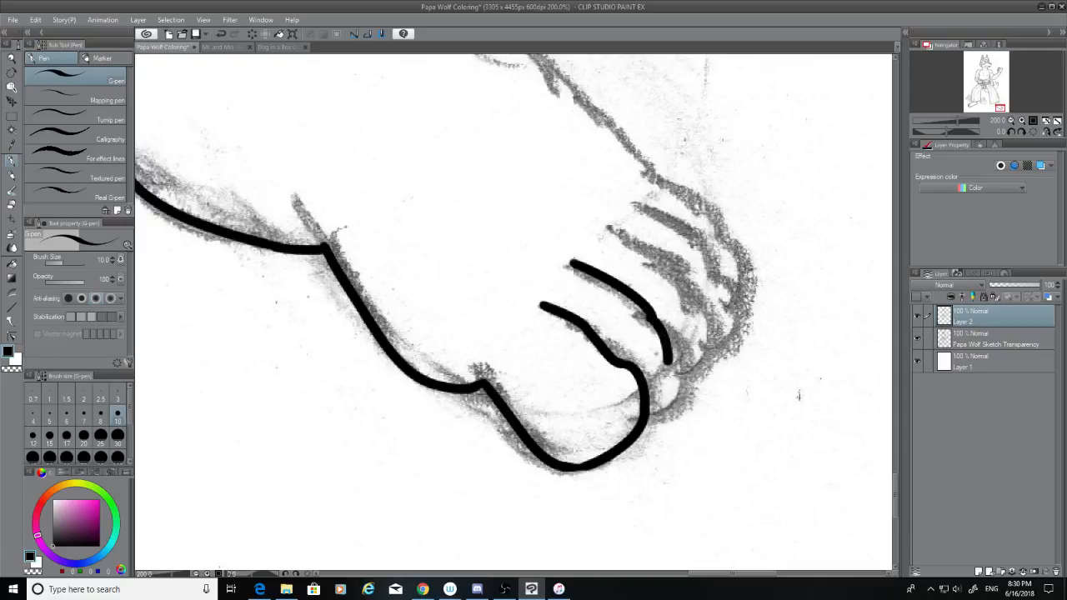
pyautogui.hotkey('ctrl', 'z')
pyautogui.moveTo(572, 262)
pyautogui.mouseDown()
pyautogui.moveTo(627, 292)
pyautogui.moveTo(653, 326)
pyautogui.moveTo(670, 390)
pyautogui.moveTo(659, 409)
pyautogui.mouseUp()
pyautogui.hotkey('ctrl', 'z')
# Step: Ink the second toe's rounded tip from the end of its upper line down to the big toe
pyautogui.moveTo(652, 327)
pyautogui.mouseDown()
pyautogui.moveTo(671, 419)
pyautogui.moveTo(651, 425)
pyautogui.mouseUp()
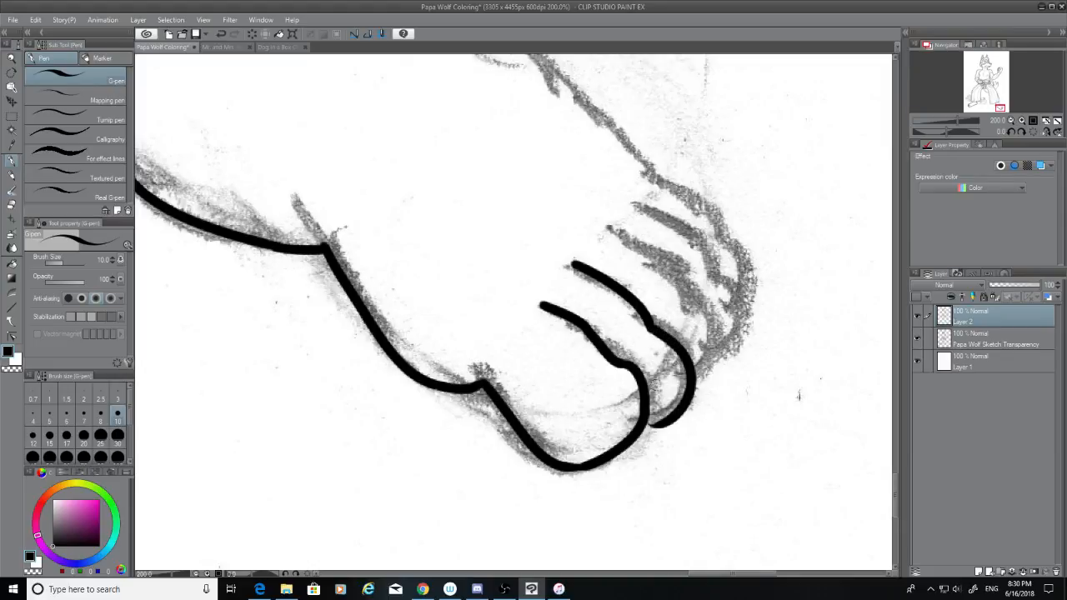
pyautogui.hotkey('ctrl', 'z')
pyautogui.moveTo(651, 328)
pyautogui.mouseDown()
pyautogui.moveTo(689, 357)
pyautogui.moveTo(665, 407)
pyautogui.mouseUp()
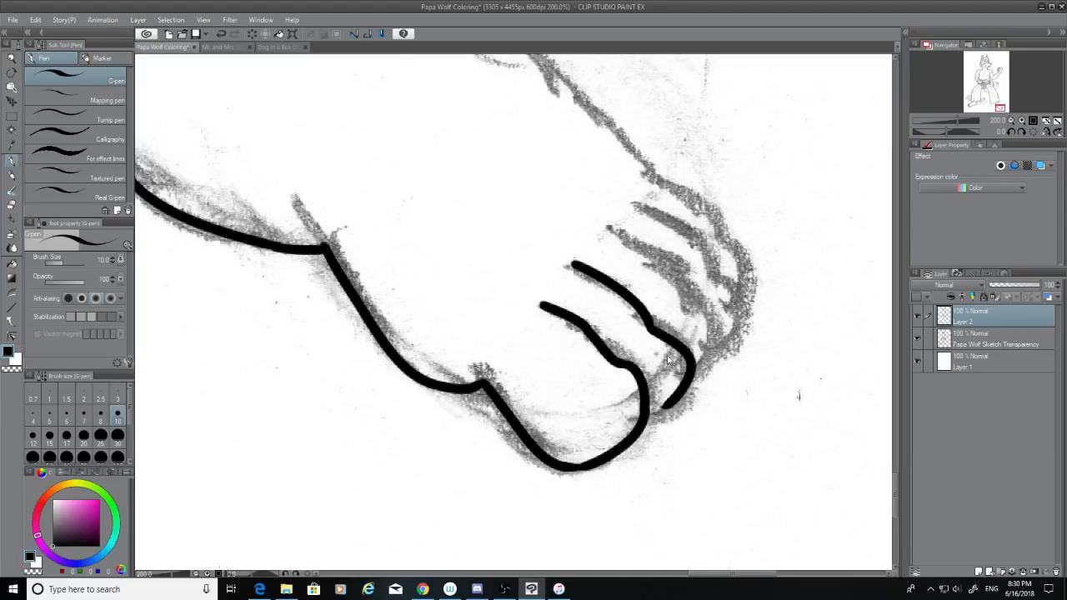
pyautogui.hotkey('ctrl', 'z')
pyautogui.moveTo(652, 327); pyautogui.dragTo(660, 411)
pyautogui.hotkey('ctrl', 'z')
pyautogui.moveTo(652, 327)
pyautogui.mouseDown()
pyautogui.moveTo(667, 410)
pyautogui.moveTo(648, 416)
pyautogui.mouseUp()
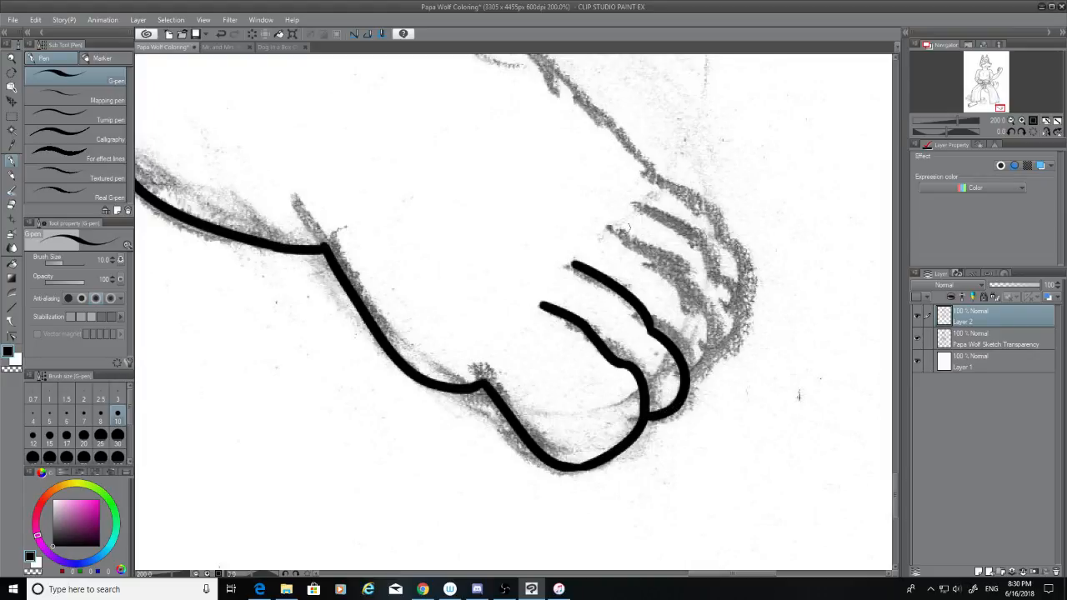
# Step: Ink the curved line separating the third and fourth toes, following the sketch down from the top of the foot
pyautogui.moveTo(604, 220); pyautogui.dragTo(649, 250)
pyautogui.hotkey('ctrl', 'z')
pyautogui.moveTo(602, 222)
pyautogui.mouseDown()
pyautogui.moveTo(657, 261)
pyautogui.moveTo(686, 304)
pyautogui.mouseUp()
pyautogui.hotkey('ctrl', 'z')
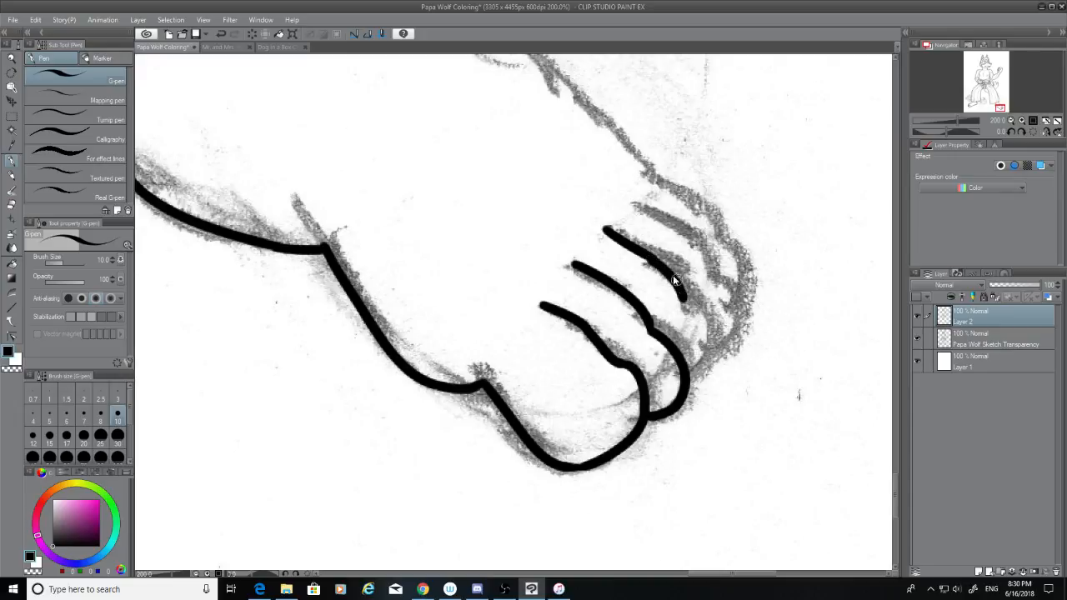
pyautogui.hotkey('ctrl', 'z')
pyautogui.moveTo(654, 259); pyautogui.dragTo(704, 340)
pyautogui.hotkey('ctrl', 'z')
pyautogui.moveTo(654, 259); pyautogui.dragTo(697, 306)
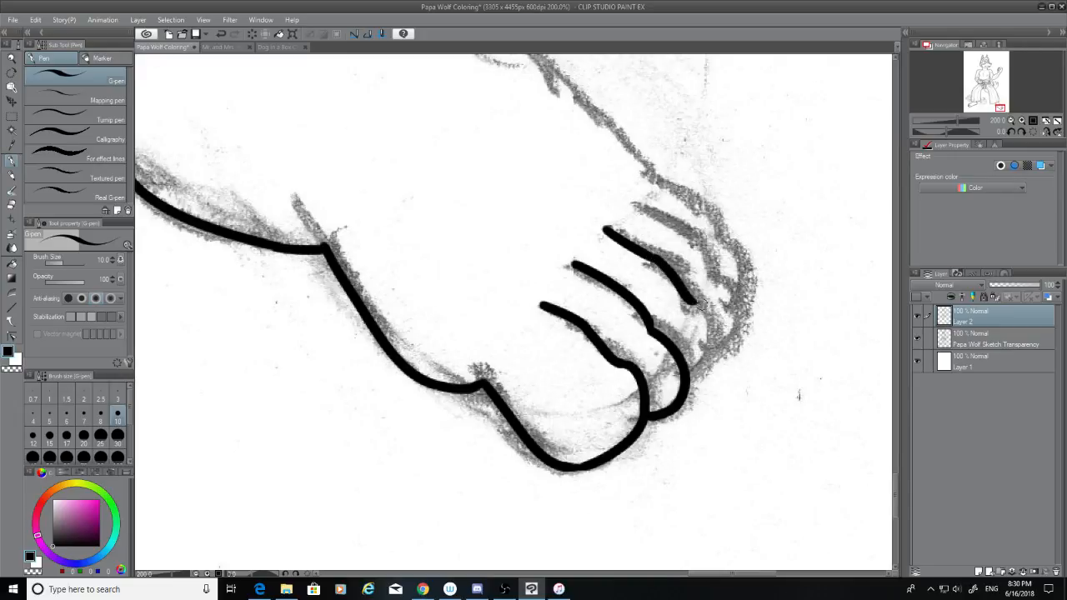
pyautogui.hotkey('ctrl', 'z')
pyautogui.moveTo(653, 260)
pyautogui.mouseDown()
pyautogui.moveTo(688, 298)
pyautogui.moveTo(705, 360)
pyautogui.mouseUp()
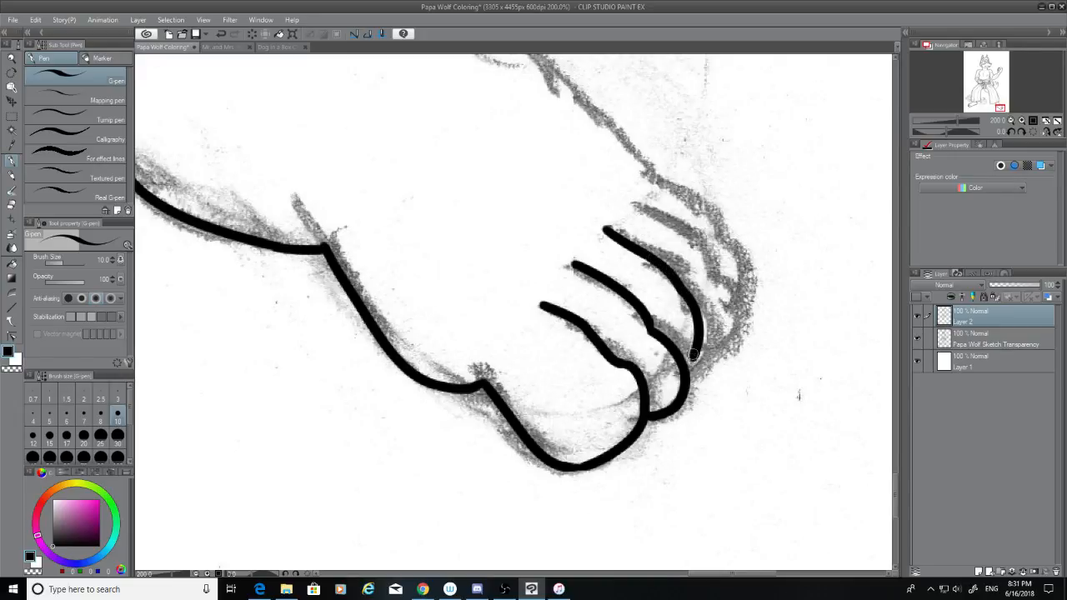
# Step: Try to ink the third toe's rounded tip, continuing its upper line down to the second toe
pyautogui.hotkey('ctrl', 'z')
pyautogui.moveTo(680, 290); pyautogui.dragTo(708, 337)
pyautogui.hotkey('ctrl', 'z')
pyautogui.moveTo(683, 295); pyautogui.dragTo(715, 334)
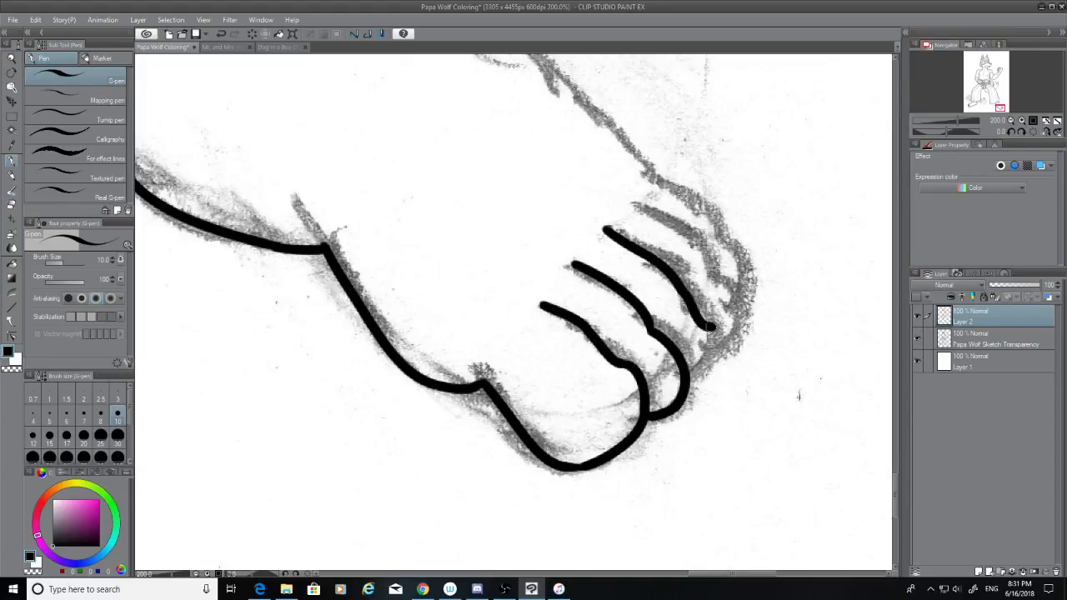
pyautogui.hotkey('ctrl', 'z')
pyautogui.moveTo(680, 289); pyautogui.dragTo(710, 335)
pyautogui.hotkey('ctrl', 'z')
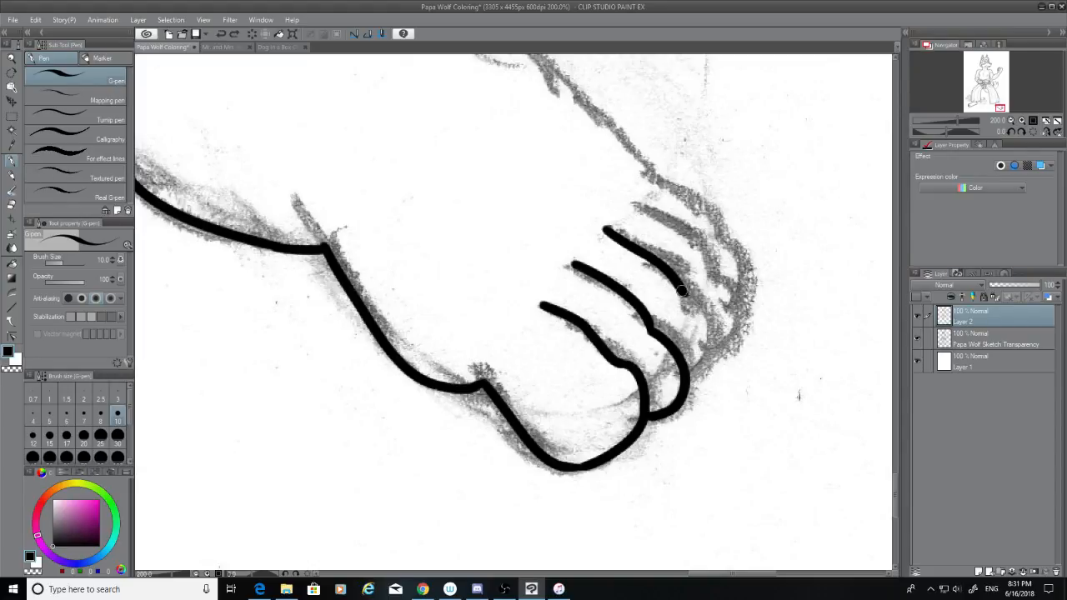
pyautogui.moveTo(681, 291); pyautogui.dragTo(707, 336)
pyautogui.hotkey('ctrl', 'z')
pyautogui.moveTo(681, 291); pyautogui.dragTo(709, 330)
pyautogui.hotkey('ctrl', 'z')
pyautogui.hotkey('ctrl', 'z')
pyautogui.moveTo(681, 291)
pyautogui.mouseDown()
pyautogui.moveTo(708, 327)
pyautogui.moveTo(686, 371)
pyautogui.mouseUp()
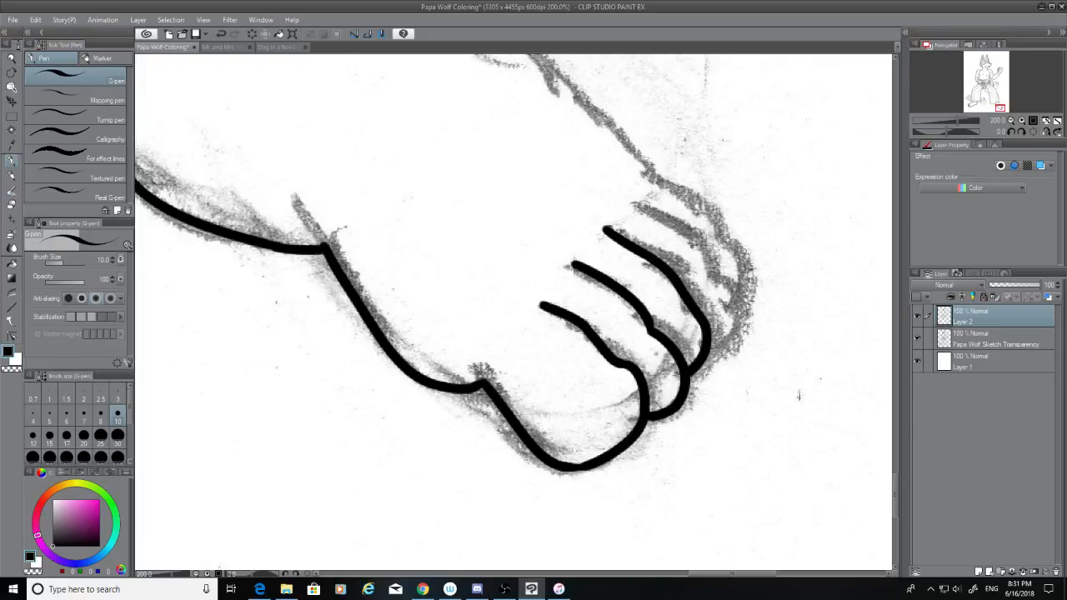
# Step: Try to ink the line between the fourth and little toes and continue it into the fourth toe's tip
pyautogui.moveTo(642, 204); pyautogui.dragTo(707, 280)
pyautogui.hotkey('ctrl', 'z')
pyautogui.moveTo(638, 204); pyautogui.dragTo(715, 260)
pyautogui.hotkey('ctrl', 'z')
pyautogui.moveTo(635, 209)
pyautogui.mouseDown()
pyautogui.moveTo(700, 263)
pyautogui.moveTo(713, 288)
pyautogui.moveTo(702, 336)
pyautogui.mouseUp()
pyautogui.hotkey('ctrl', 'z')
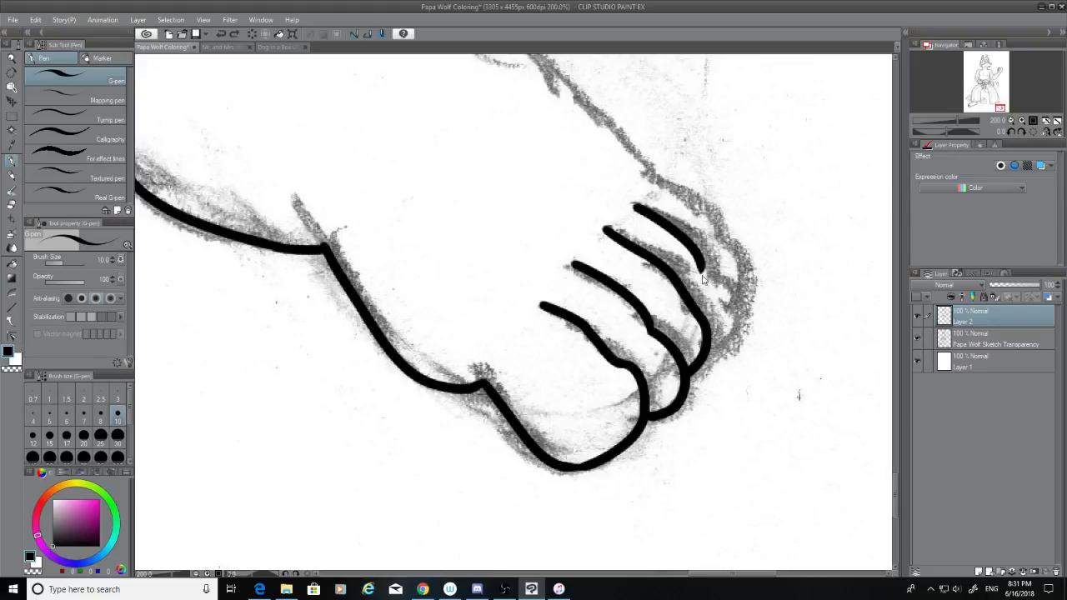
pyautogui.moveTo(700, 267); pyautogui.dragTo(729, 324)
pyautogui.hotkey('ctrl', 'z')
pyautogui.moveTo(700, 265)
pyautogui.mouseDown()
pyautogui.moveTo(718, 310)
pyautogui.moveTo(704, 335)
pyautogui.mouseUp()
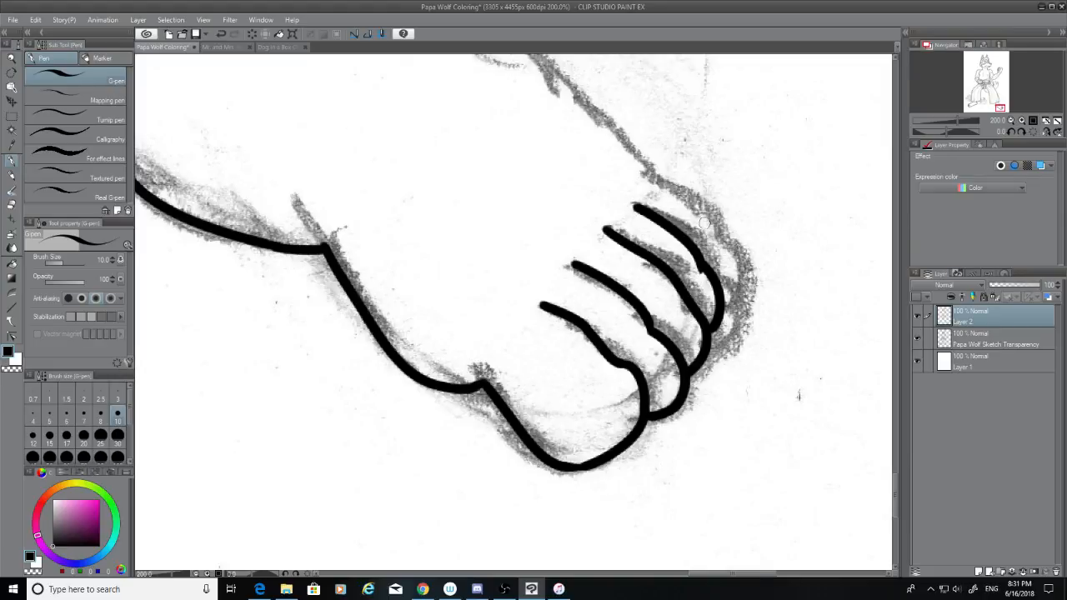
pyautogui.click(12, 207)
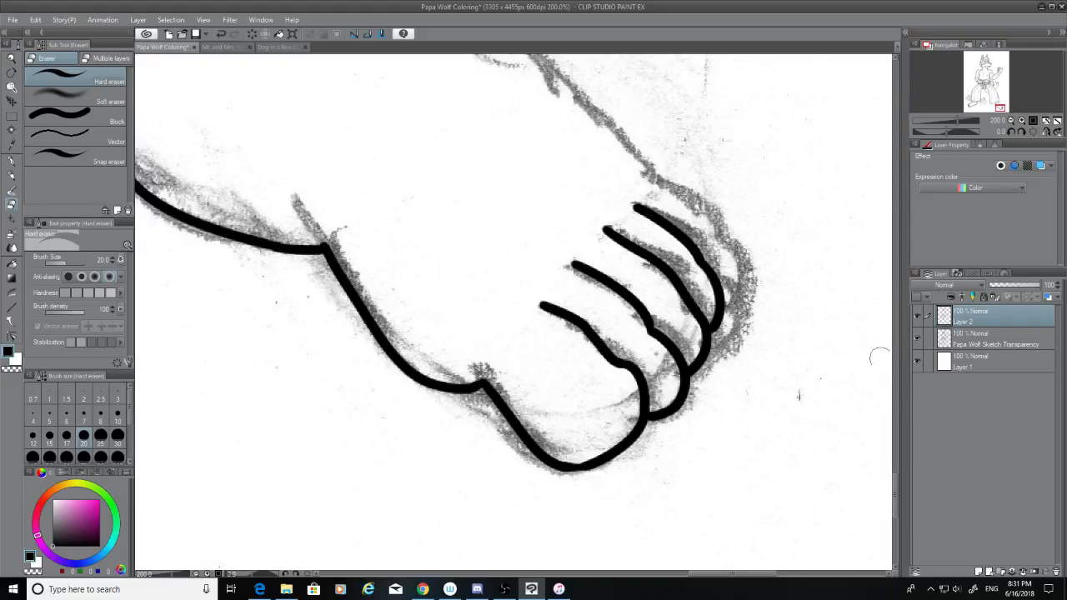
# Step: Try to ink the little toe's outer edge, curving it down to meet the fourth toe
pyautogui.scroll(3, 885, 486)
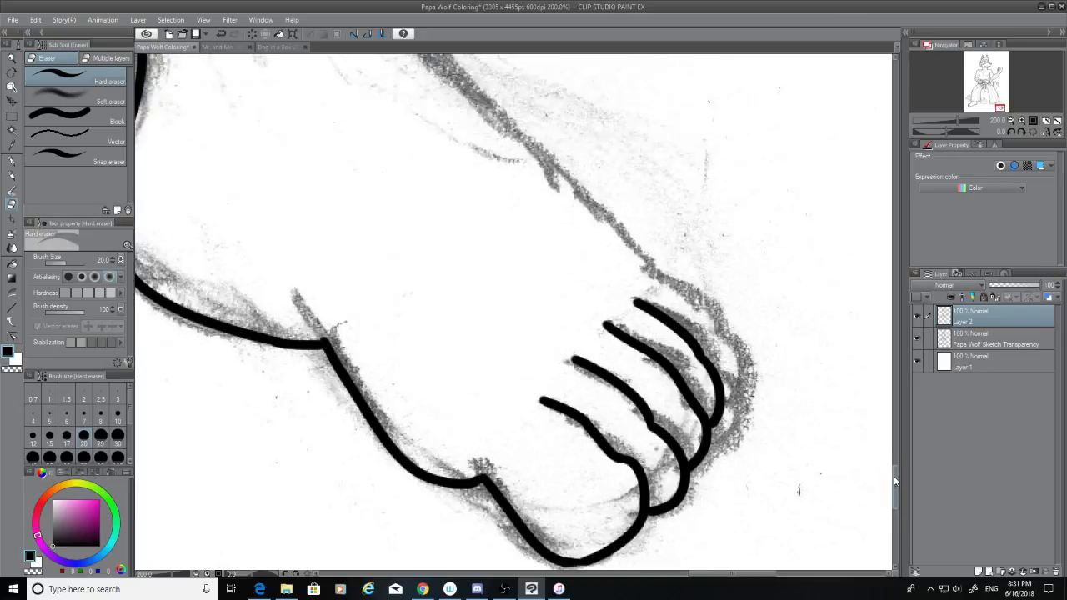
pyautogui.press('p')
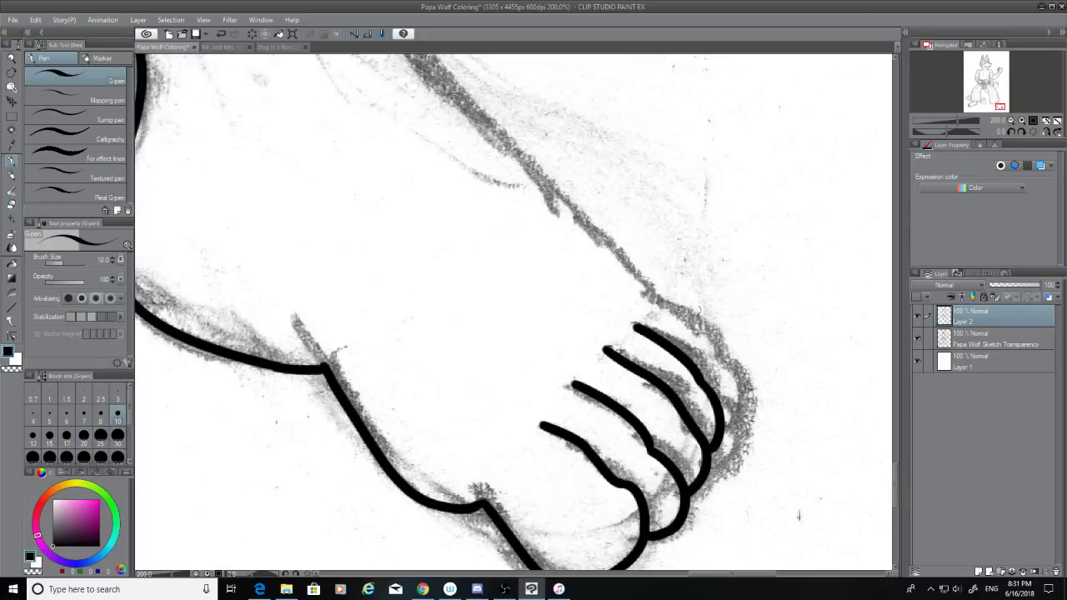
pyautogui.moveTo(658, 296); pyautogui.dragTo(747, 385)
pyautogui.hotkey('ctrl', 'z')
pyautogui.moveTo(653, 296)
pyautogui.mouseDown()
pyautogui.moveTo(712, 331)
pyautogui.moveTo(742, 382)
pyautogui.mouseUp()
pyautogui.hotkey('ctrl', 'z')
pyautogui.moveTo(715, 327)
pyautogui.mouseDown()
pyautogui.moveTo(742, 379)
pyautogui.moveTo(721, 415)
pyautogui.mouseUp()
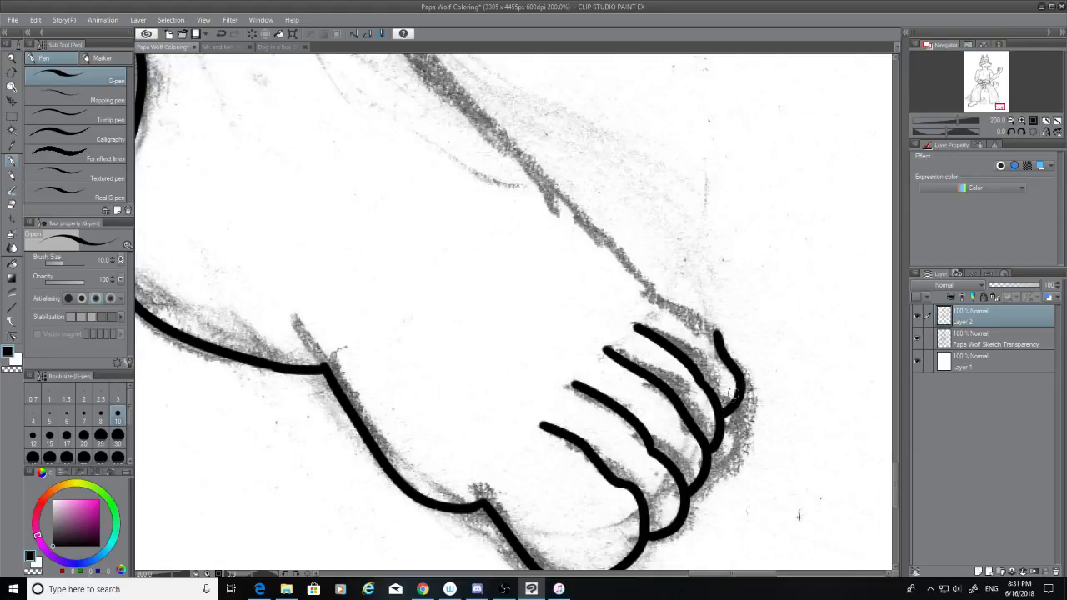
# Step: Undo the little toe, fourth toe and third toe tip strokes, back to the third toe's upper line
pyautogui.hotkey('ctrl', 'z')
pyautogui.hotkey('ctrl', 'z')
pyautogui.hotkey('ctrl', 'z')
pyautogui.hotkey('ctrl', 'z')
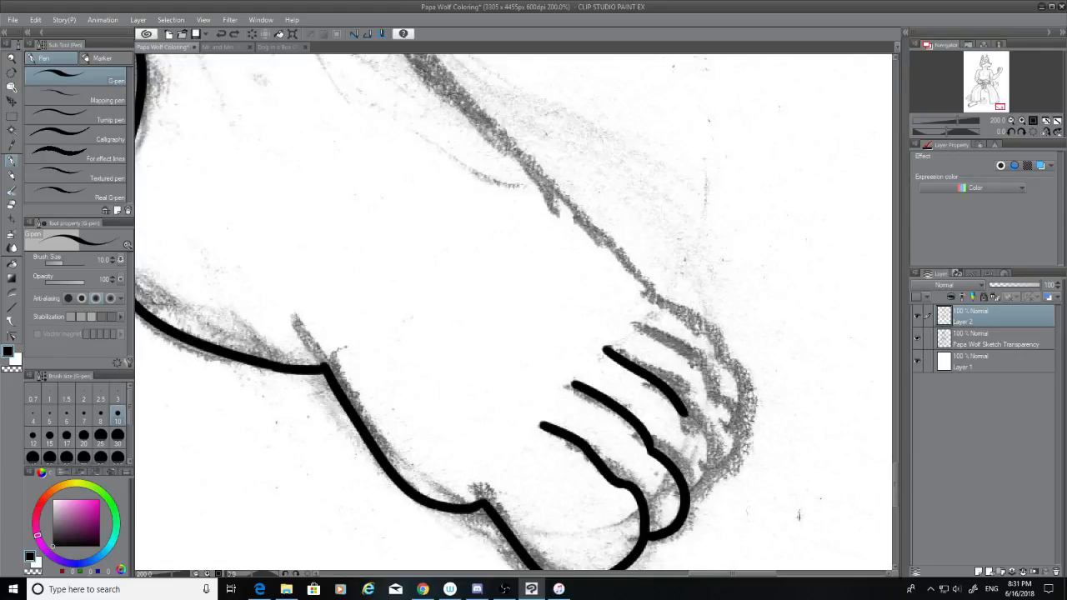
# Step: Try to ink a bulging third toe tip and a longer line for the fourth toe
pyautogui.moveTo(685, 412)
pyautogui.mouseDown()
pyautogui.moveTo(717, 444)
pyautogui.moveTo(682, 497)
pyautogui.mouseUp()
pyautogui.moveTo(625, 316); pyautogui.dragTo(706, 370)
pyautogui.hotkey('ctrl', 'z')
pyautogui.moveTo(624, 315)
pyautogui.mouseDown()
pyautogui.moveTo(708, 372)
pyautogui.moveTo(730, 410)
pyautogui.moveTo(728, 442)
pyautogui.moveTo(714, 440)
pyautogui.mouseUp()
pyautogui.hotkey('ctrl', 'z')
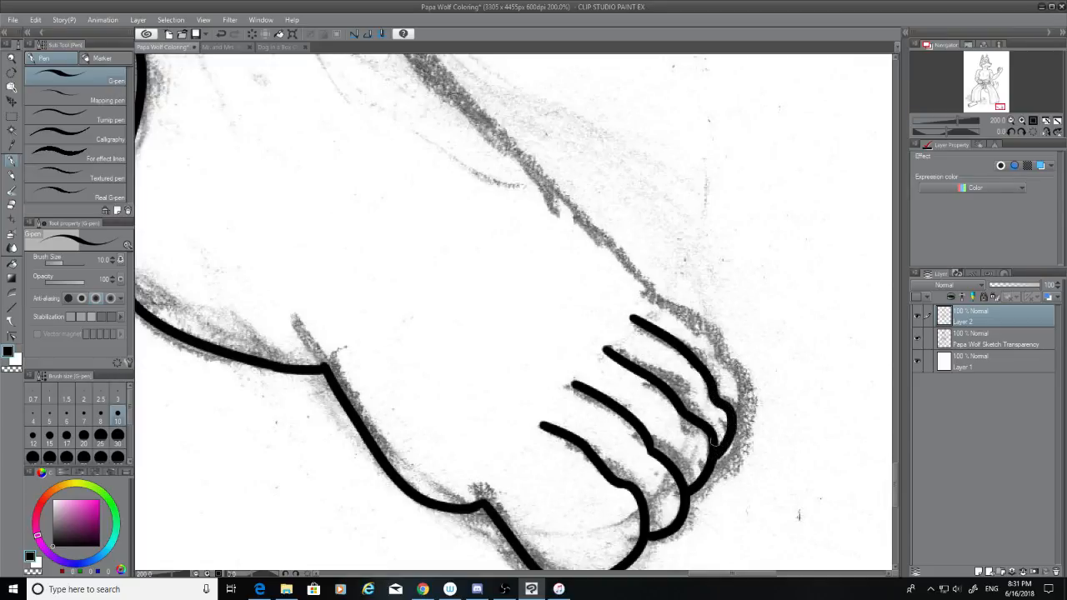
# Step: Try to redraw the fourth toe's rounded tip down to the third toe, and undo the toe's whole line
pyautogui.hotkey('ctrl', 'z')
pyautogui.hotkey('ctrl', 'z')
pyautogui.moveTo(704, 369)
pyautogui.mouseDown()
pyautogui.moveTo(732, 409)
pyautogui.moveTo(729, 454)
pyautogui.moveTo(713, 465)
pyautogui.mouseUp()
pyautogui.hotkey('ctrl', 'z')
pyautogui.moveTo(706, 371)
pyautogui.mouseDown()
pyautogui.moveTo(733, 415)
pyautogui.moveTo(717, 475)
pyautogui.moveTo(702, 480)
pyautogui.mouseUp()
pyautogui.hotkey('ctrl', 'z')
pyautogui.hotkey('ctrl', 'z')
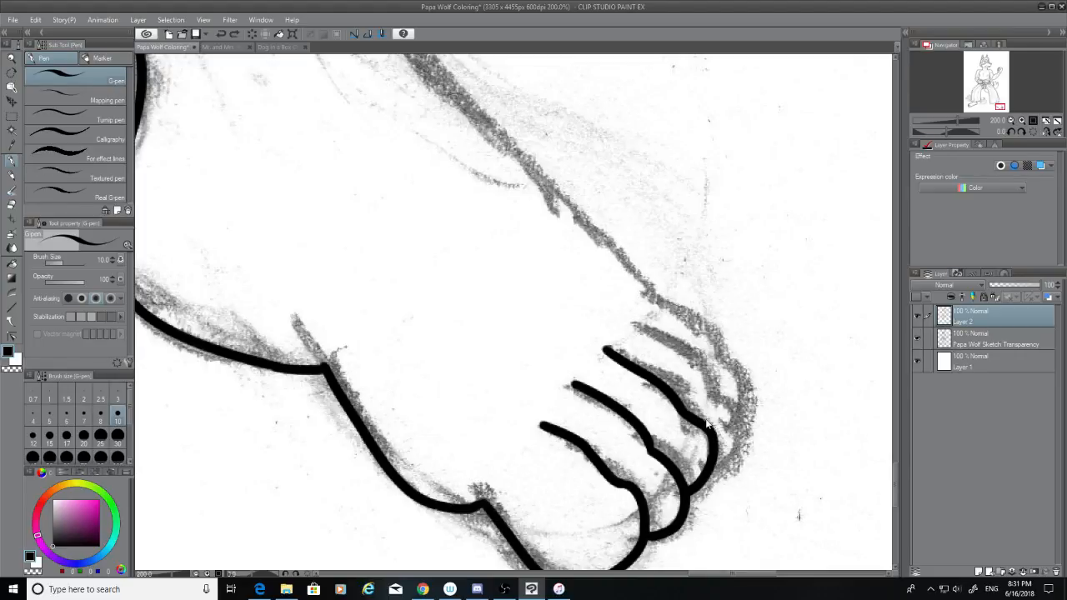
# Step: Replace the third toe's tip with a fuller rounded curve that ends on the second toe
pyautogui.hotkey('ctrl', 'z')
pyautogui.moveTo(683, 410)
pyautogui.mouseDown()
pyautogui.moveTo(716, 471)
pyautogui.moveTo(681, 505)
pyautogui.mouseUp()
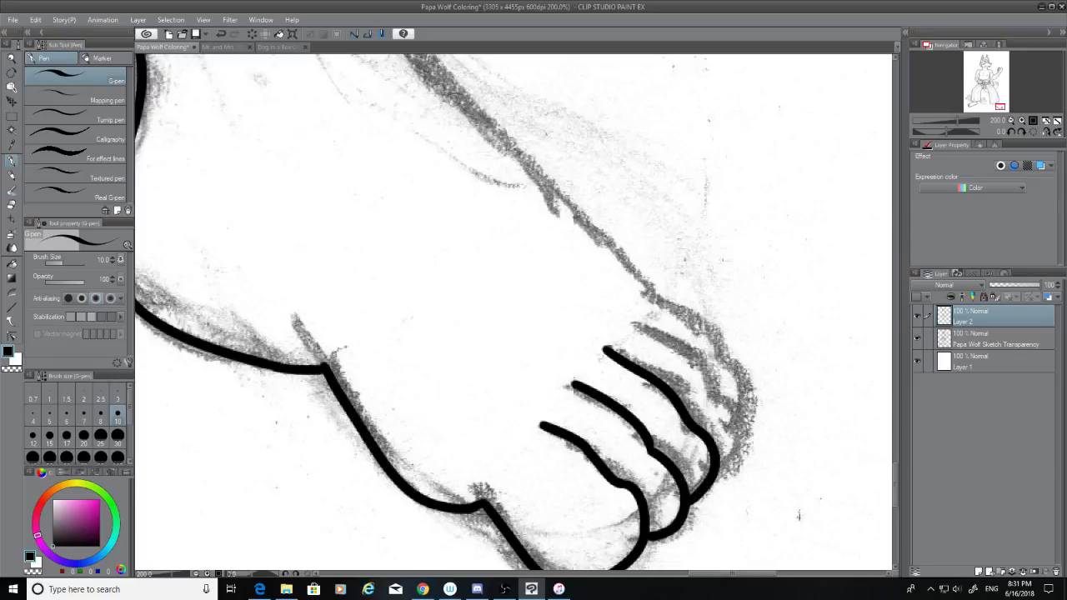
# Step: Ink the fourth toe's upper line and rounded tip, plus the little toe's outer outline ending on the fourth toe
pyautogui.moveTo(635, 321)
pyautogui.mouseDown()
pyautogui.moveTo(708, 371)
pyautogui.moveTo(730, 405)
pyautogui.moveTo(730, 451)
pyautogui.moveTo(714, 469)
pyautogui.mouseUp()
pyautogui.hotkey('ctrl', 'z')
pyautogui.moveTo(627, 317)
pyautogui.mouseDown()
pyautogui.moveTo(698, 360)
pyautogui.moveTo(726, 437)
pyautogui.moveTo(712, 459)
pyautogui.mouseUp()
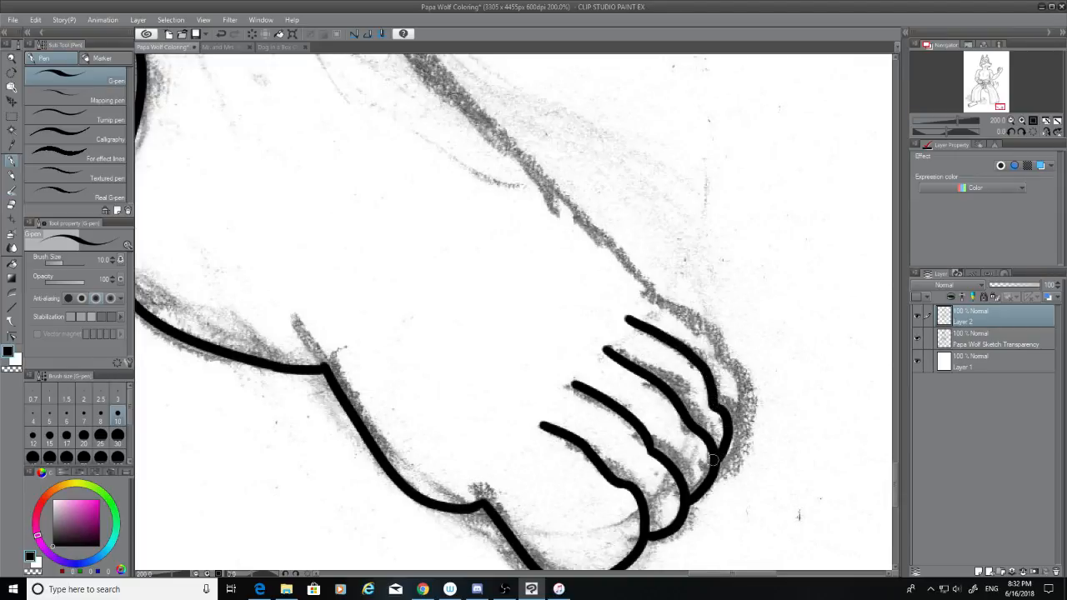
pyautogui.moveTo(644, 289)
pyautogui.mouseDown()
pyautogui.moveTo(721, 342)
pyautogui.moveTo(740, 399)
pyautogui.moveTo(722, 408)
pyautogui.mouseUp()
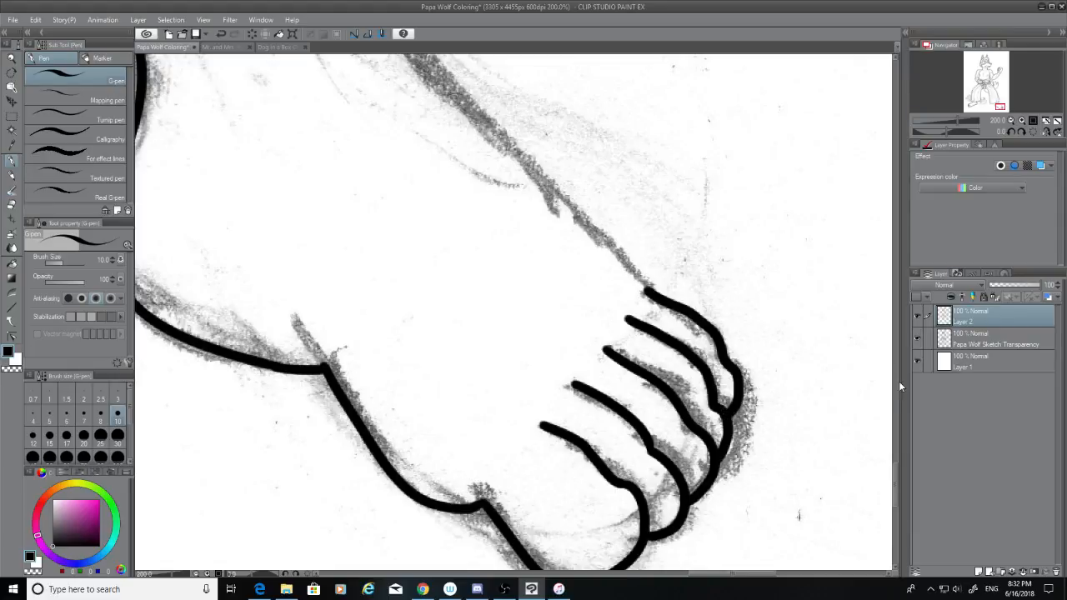
# Step: Ink the top edge of the foot as one long line from the trouser hem toward the little toe
pyautogui.moveTo(895, 473); pyautogui.dragTo(895, 453)
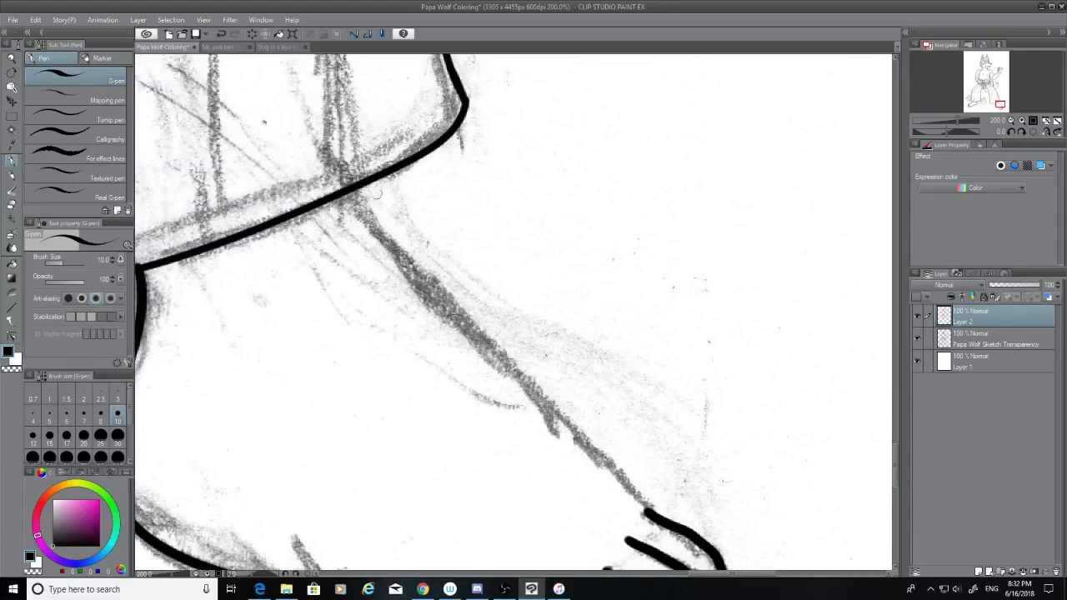
pyautogui.moveTo(358, 187); pyautogui.dragTo(560, 455)
pyautogui.hotkey('ctrl', 'z')
pyautogui.moveTo(350, 188); pyautogui.dragTo(638, 516)
pyautogui.hotkey('ctrl', 'z')
pyautogui.moveTo(350, 185); pyautogui.dragTo(633, 515)
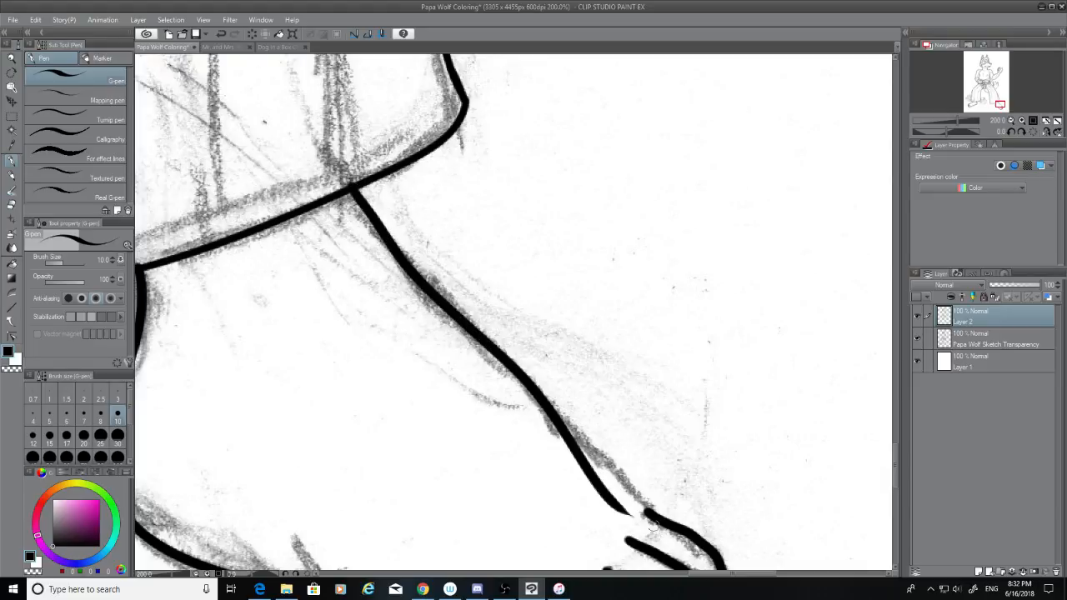
# Step: Erase the lower end of the foot's top line where it strays from the sketch near the toes
pyautogui.press('e')
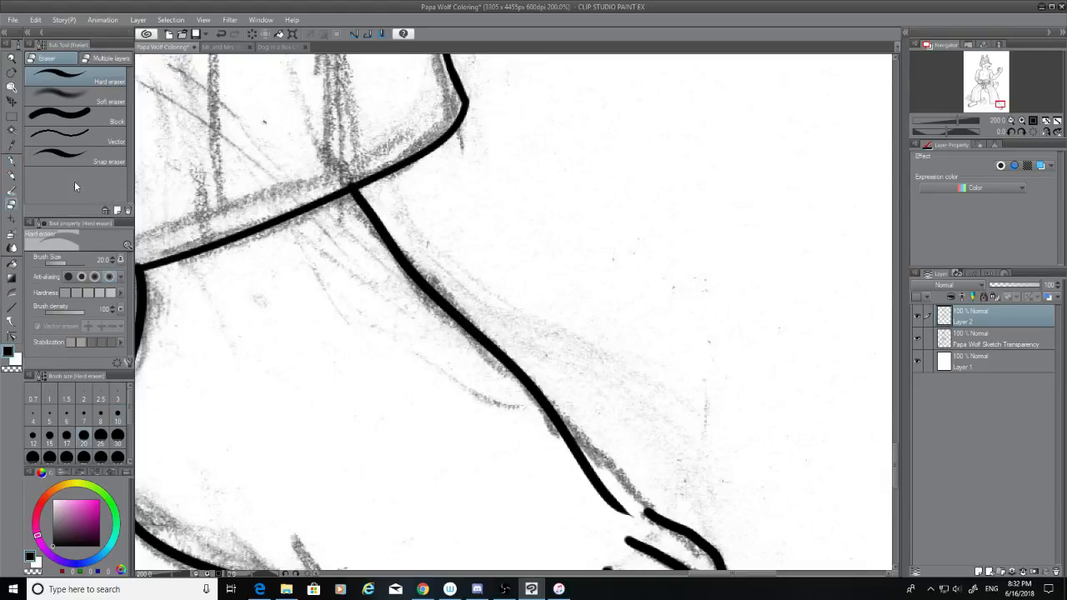
pyautogui.hotkey('ctrl', 'z')
pyautogui.click(338, 176)
pyautogui.moveTo(627, 510); pyautogui.dragTo(556, 422)
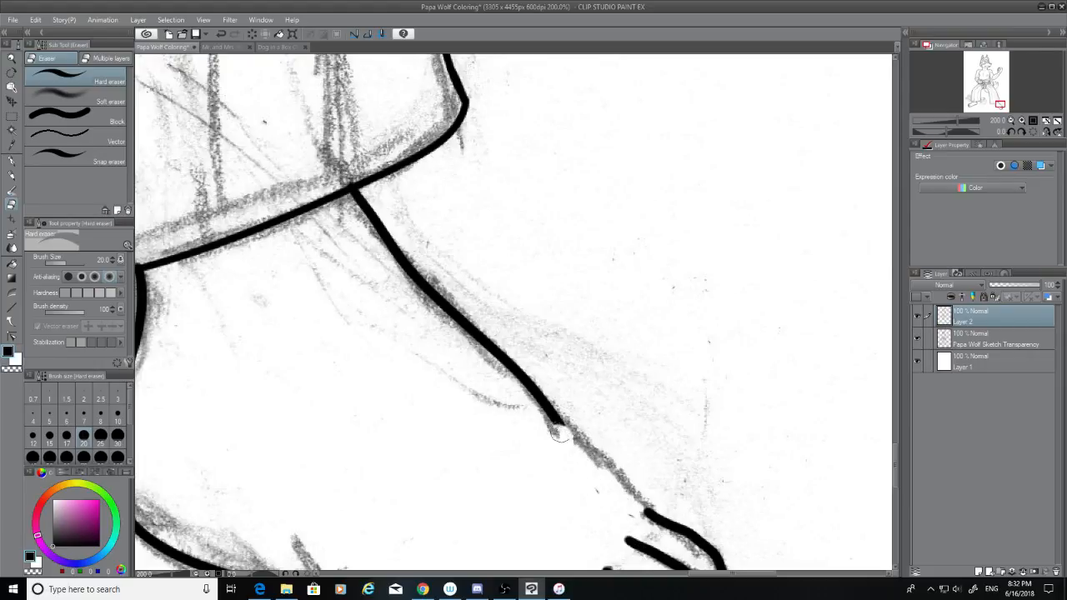
pyautogui.click(11, 160)
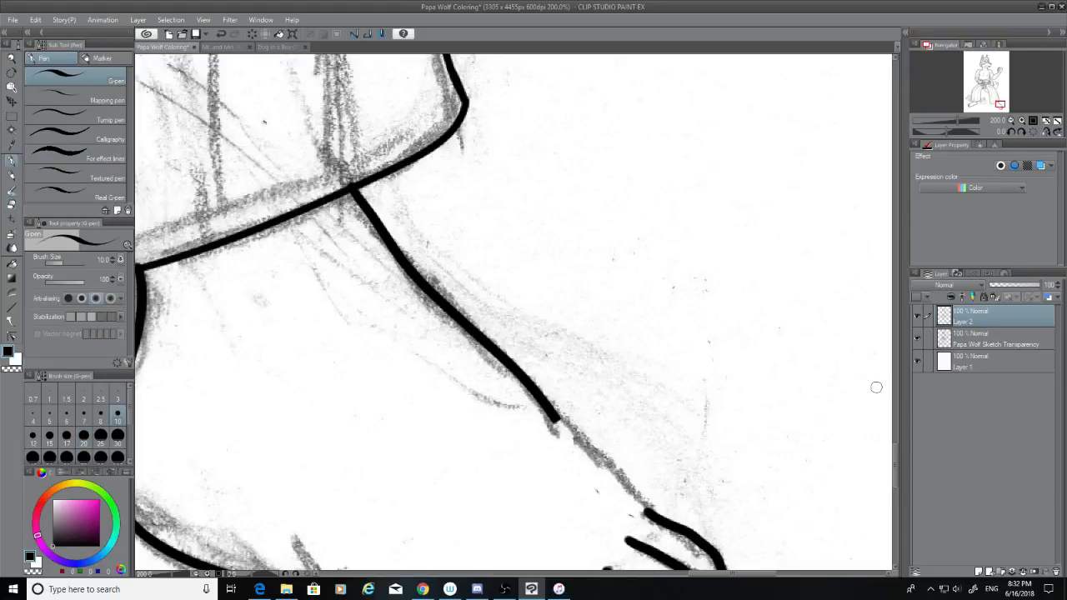
# Step: Try to redraw part of the trouser leg's vertical edge above the hem's far corner
pyautogui.scroll(-2, 812, 245)
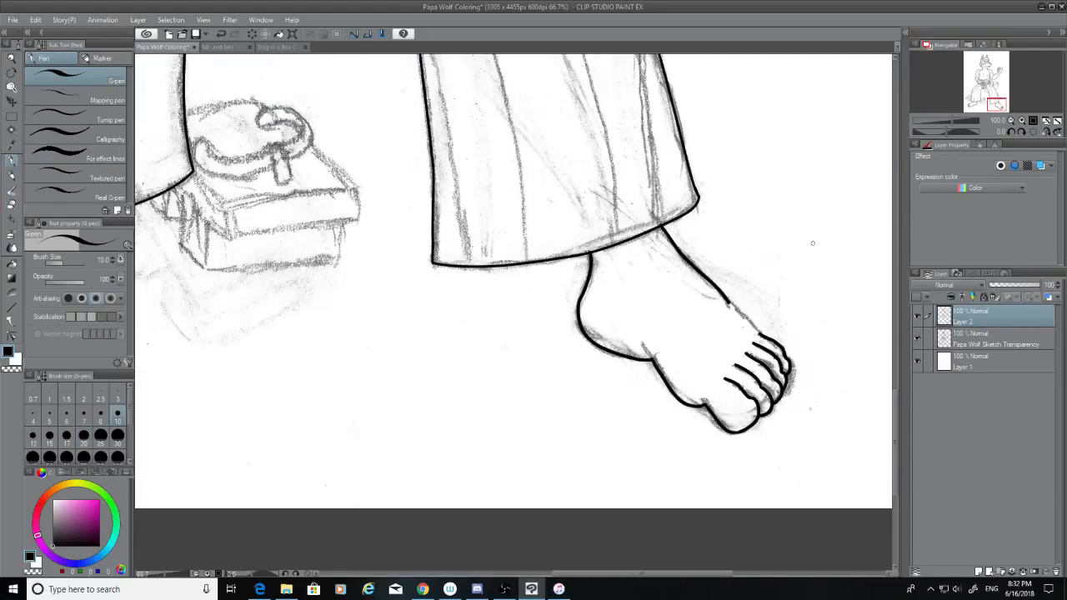
pyautogui.scroll(2, 813, 244)
pyautogui.scroll(1, 383, 262)
pyautogui.scroll(1, 383, 262)
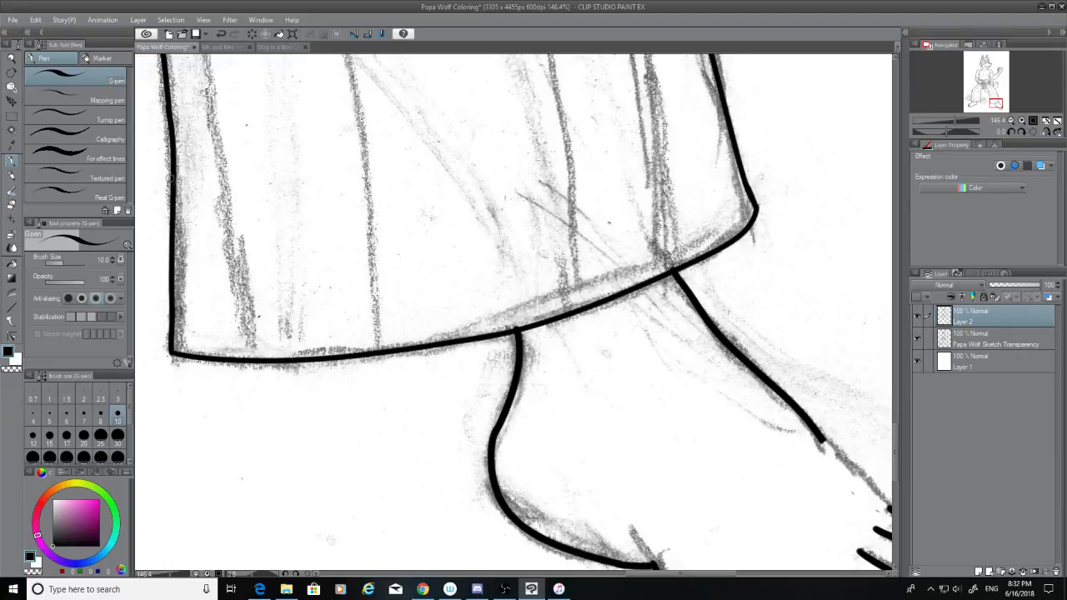
pyautogui.moveTo(170, 177); pyautogui.dragTo(171, 285)
pyautogui.hotkey('ctrl', 'z')
pyautogui.moveTo(172, 168); pyautogui.dragTo(170, 279)
pyautogui.hotkey('ctrl', 'z')
pyautogui.moveTo(171, 215); pyautogui.dragTo(169, 276)
pyautogui.hotkey('ctrl', 'z')
# Step: Ink the lower part of the foot's top edge into the little toe, and undo the uneven connecting stroke
pyautogui.scroll(-4, 893, 435)
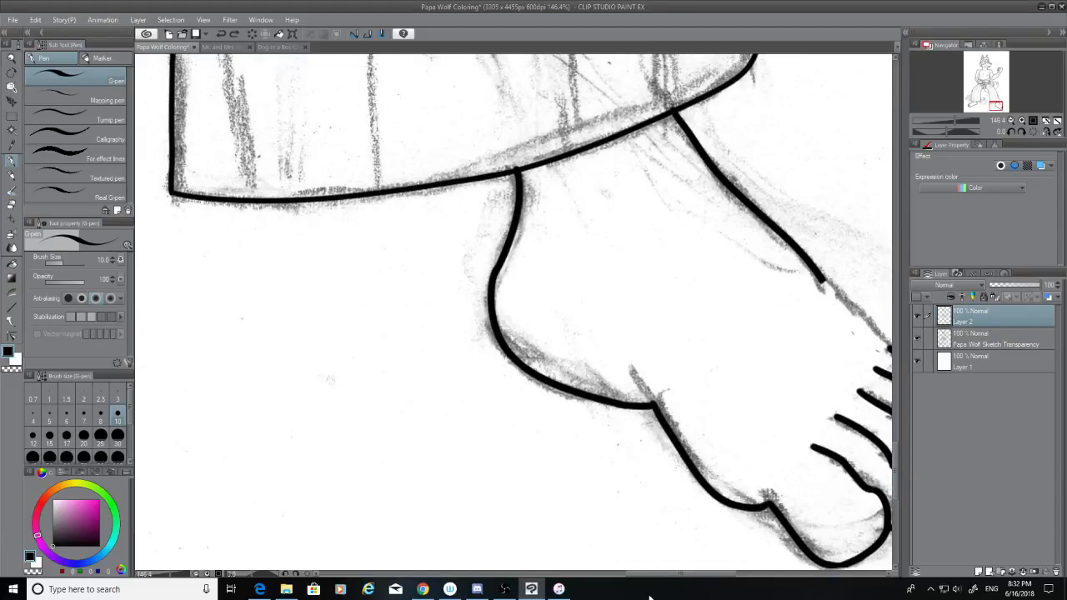
pyautogui.moveTo(650, 573); pyautogui.dragTo(684, 574)
pyautogui.moveTo(592, 278); pyautogui.dragTo(646, 331)
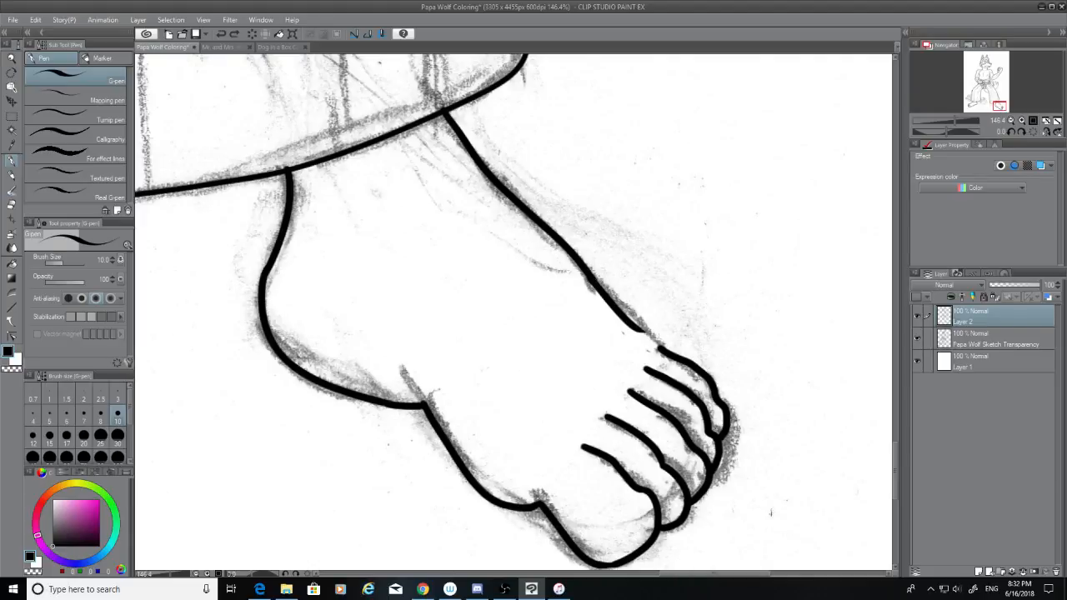
pyautogui.hotkey('ctrl', 'z')
pyautogui.moveTo(592, 277)
pyautogui.mouseDown()
pyautogui.moveTo(671, 346)
pyautogui.moveTo(596, 280)
pyautogui.moveTo(614, 302)
pyautogui.mouseUp()
pyautogui.hotkey('ctrl', 'z')
pyautogui.hotkey('ctrl', 'z')
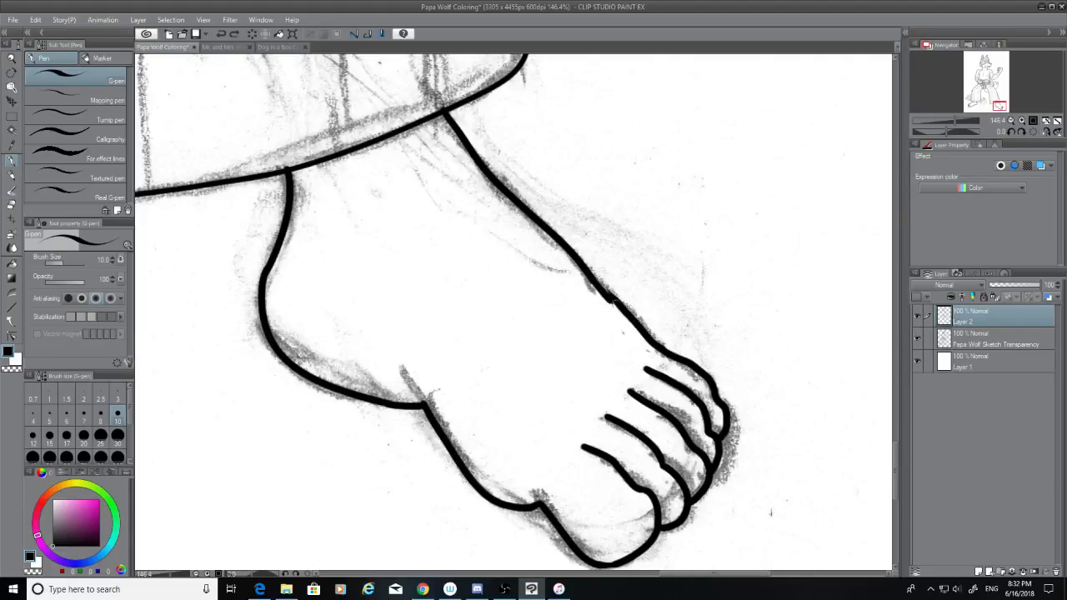
pyautogui.hotkey('ctrl', 'z')
# Step: Hide the Papa Wolf sketch layer, erase the stray specks above the toes and trim the upper line's broken end
pyautogui.click(917, 337)
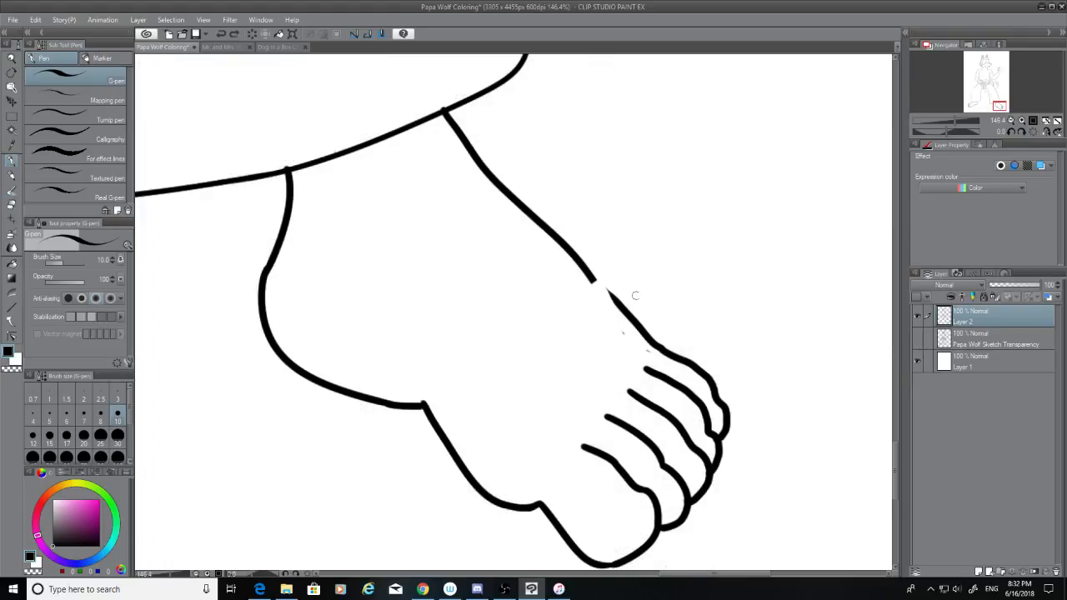
pyautogui.press('e')
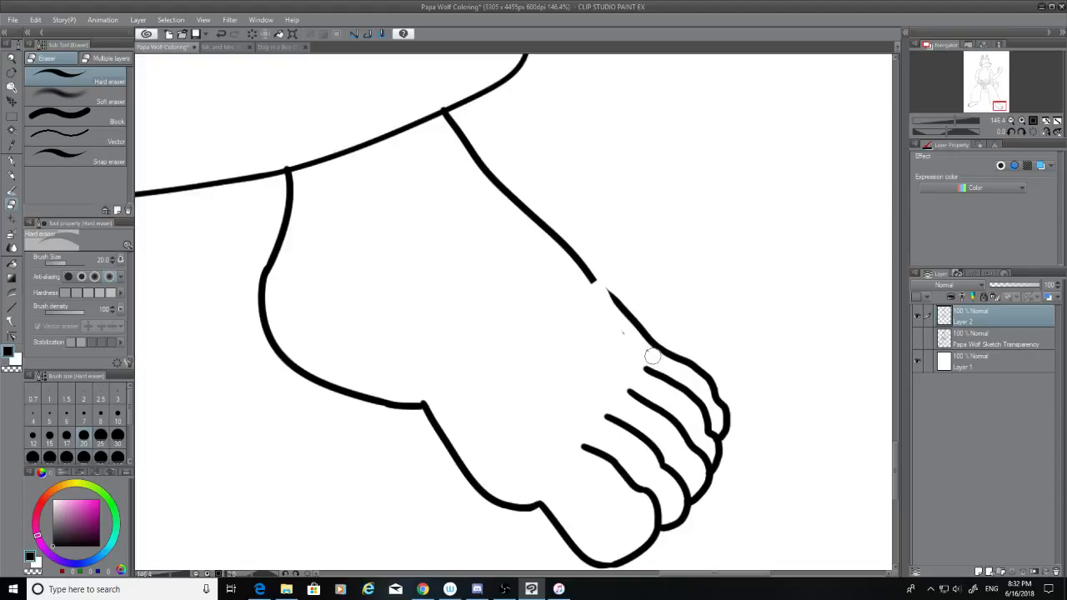
pyautogui.click(617, 334)
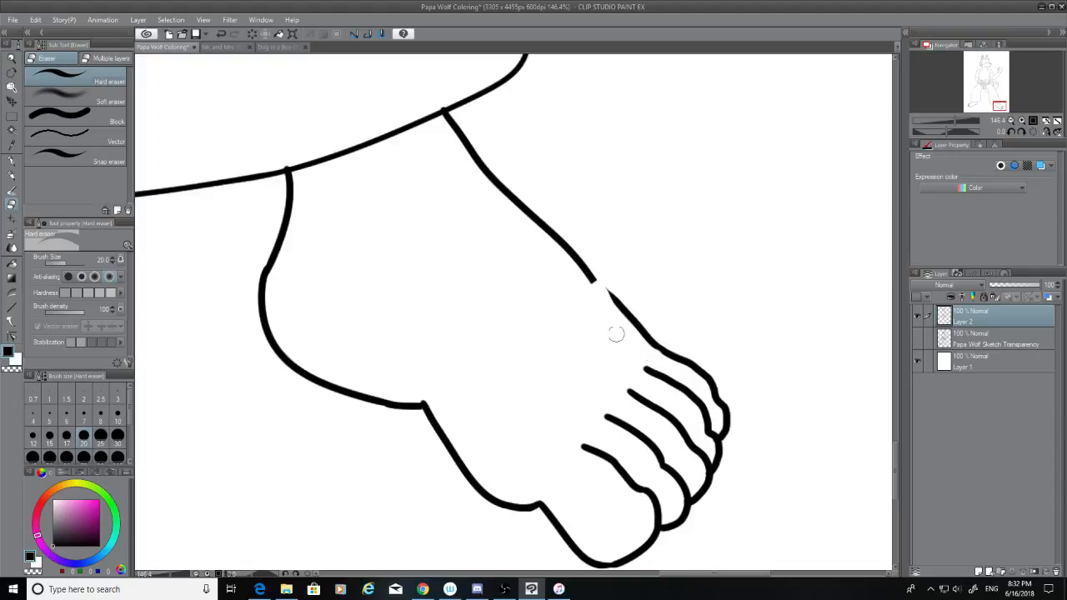
pyautogui.click(594, 275)
pyautogui.moveTo(448, 100); pyautogui.dragTo(422, 109)
pyautogui.hotkey('ctrl', 'z')
# Step: Close the gap in the foot's top edge with a short G-pen stroke joining both line ends
pyautogui.click(11, 161)
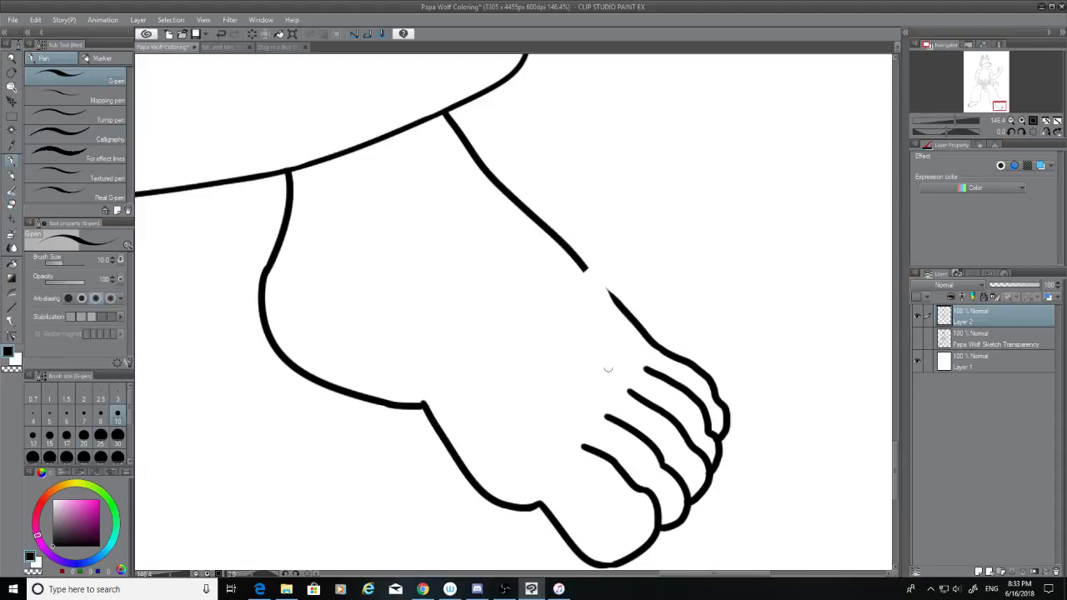
pyautogui.moveTo(577, 261); pyautogui.dragTo(632, 323)
pyautogui.hotkey('ctrl', 'z')
pyautogui.hotkey('ctrl', 'z')
pyautogui.moveTo(579, 263); pyautogui.dragTo(633, 317)
pyautogui.hotkey('ctrl', 'z')
pyautogui.moveTo(576, 262); pyautogui.dragTo(625, 310)
# Step: Try to smooth the underside of the heel with a short stroke just before the arch corner
pyautogui.click(12, 206)
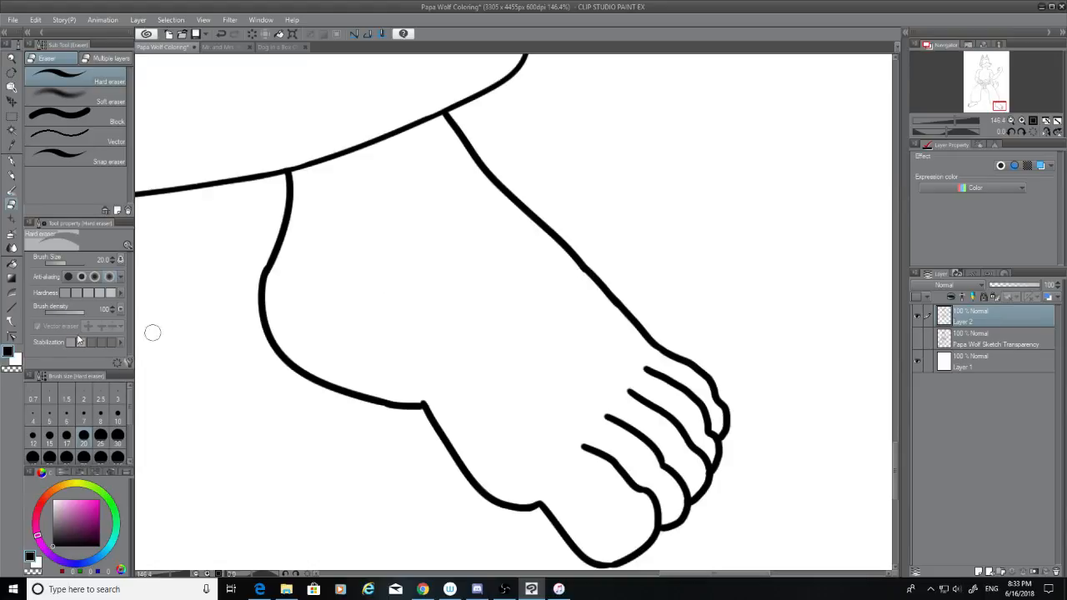
pyautogui.click(12, 159)
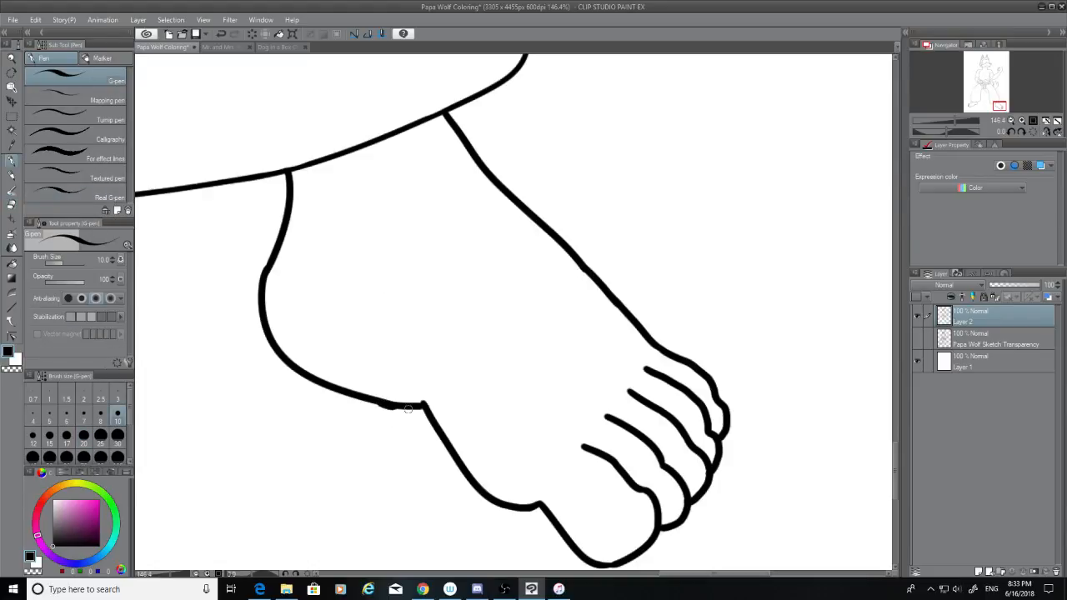
pyautogui.hotkey('ctrl', 'z')
pyautogui.hotkey('ctrl', 'z')
pyautogui.moveTo(381, 402); pyautogui.dragTo(412, 407)
pyautogui.hotkey('ctrl', 'z')
pyautogui.moveTo(898, 450); pyautogui.dragTo(895, 464)
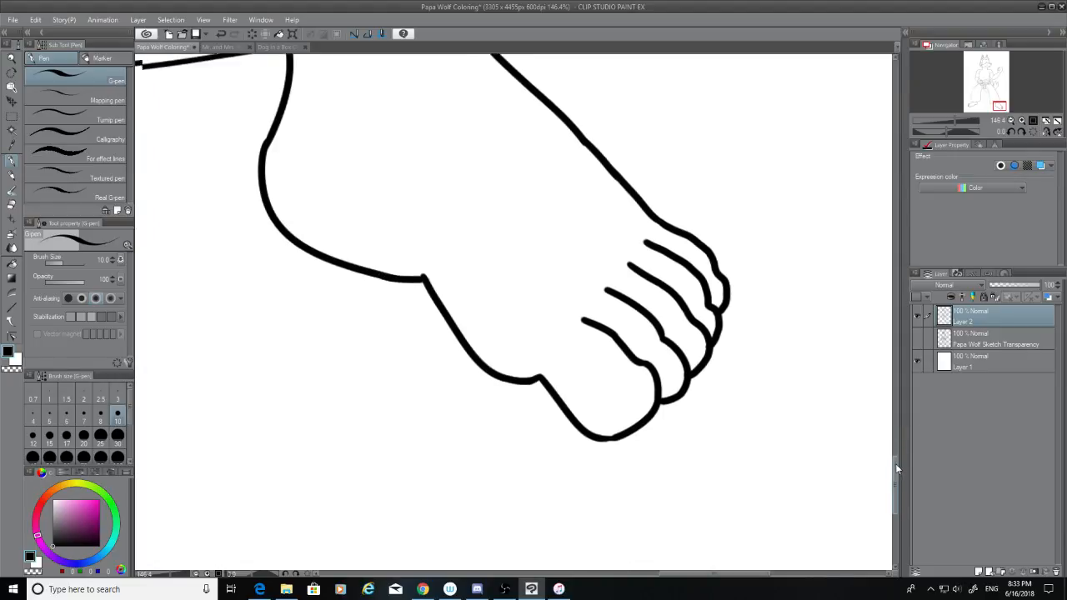
# Step: Undo the last heel stroke and compare the foot's line art with the Papa Wolf sketch layer
pyautogui.hotkey('ctrl', 'z')
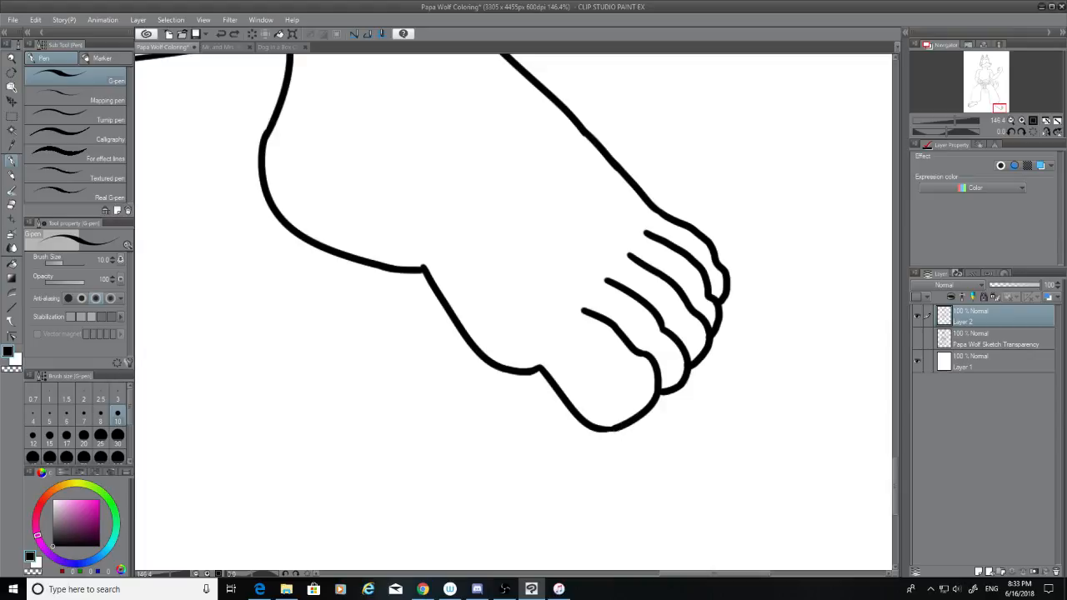
pyautogui.click(916, 339)
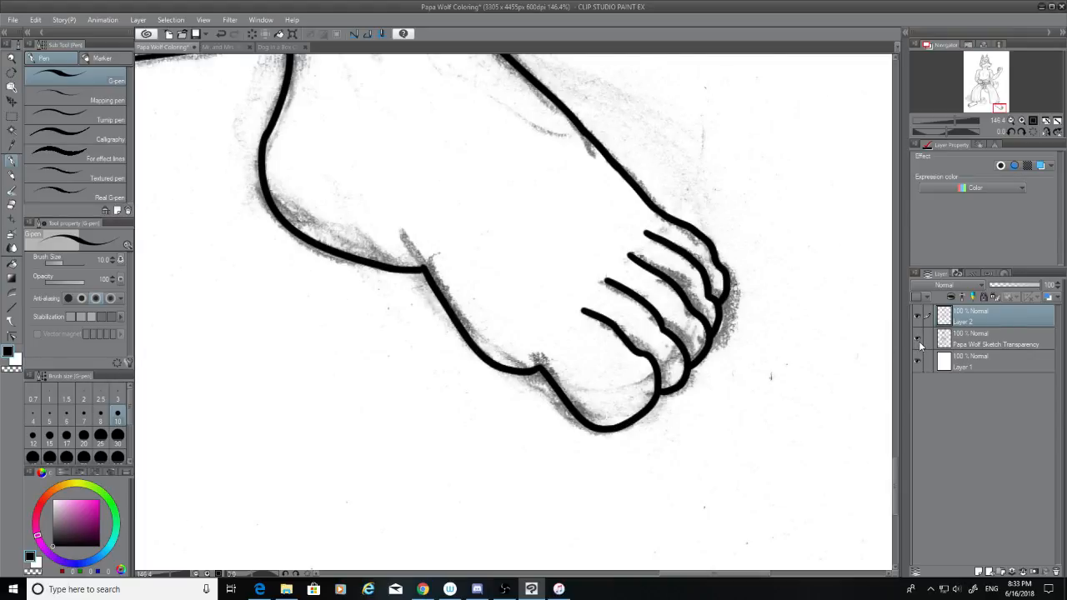
pyautogui.click(918, 341)
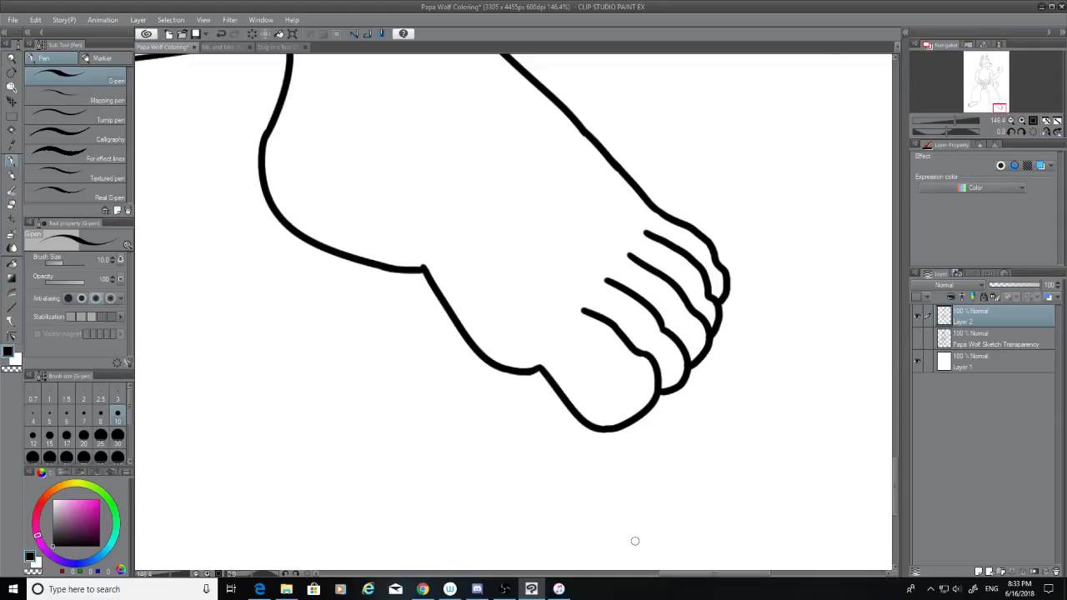
pyautogui.scroll(-8, 634, 541)
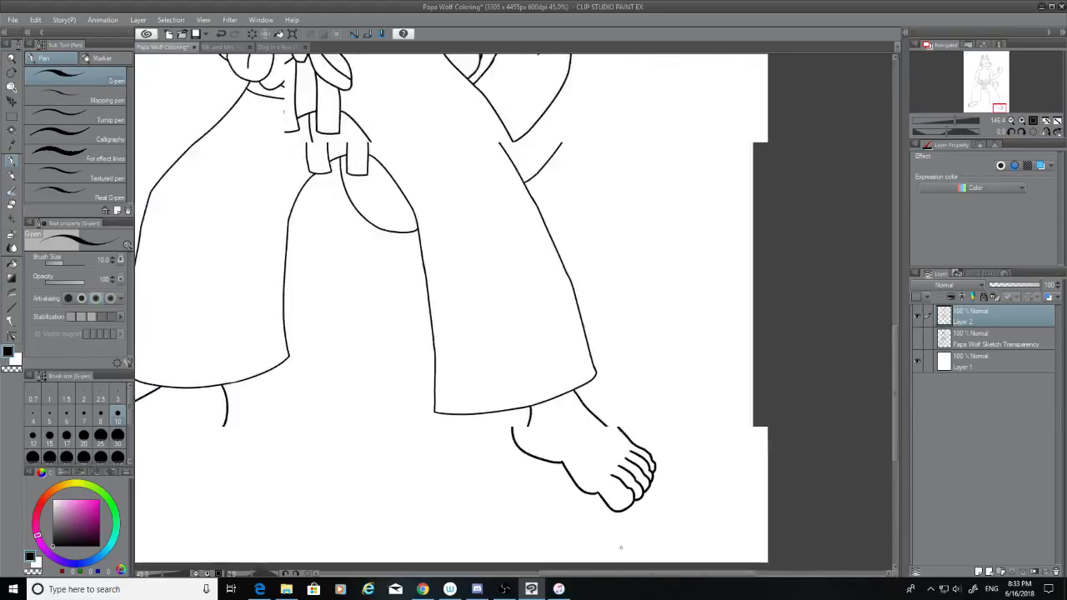
# Step: Show the Papa Wolf sketch layer as a guide for inking around the lowered fist and belt
pyautogui.click(914, 340)
pyautogui.scroll(5, 269, 341)
pyautogui.scroll(2, 780, 181)
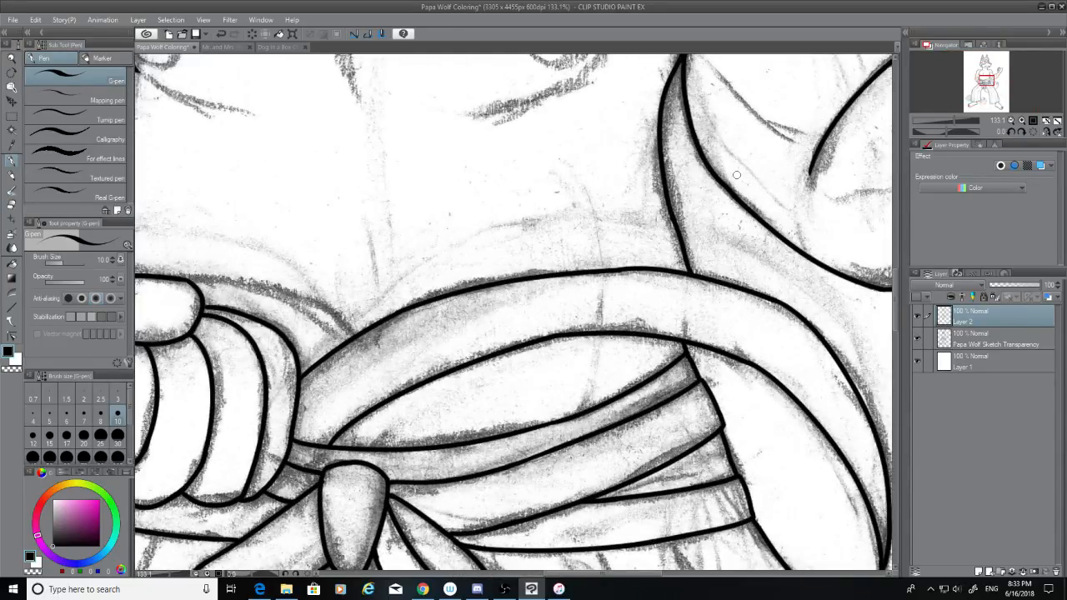
pyautogui.moveTo(618, 574); pyautogui.dragTo(568, 575)
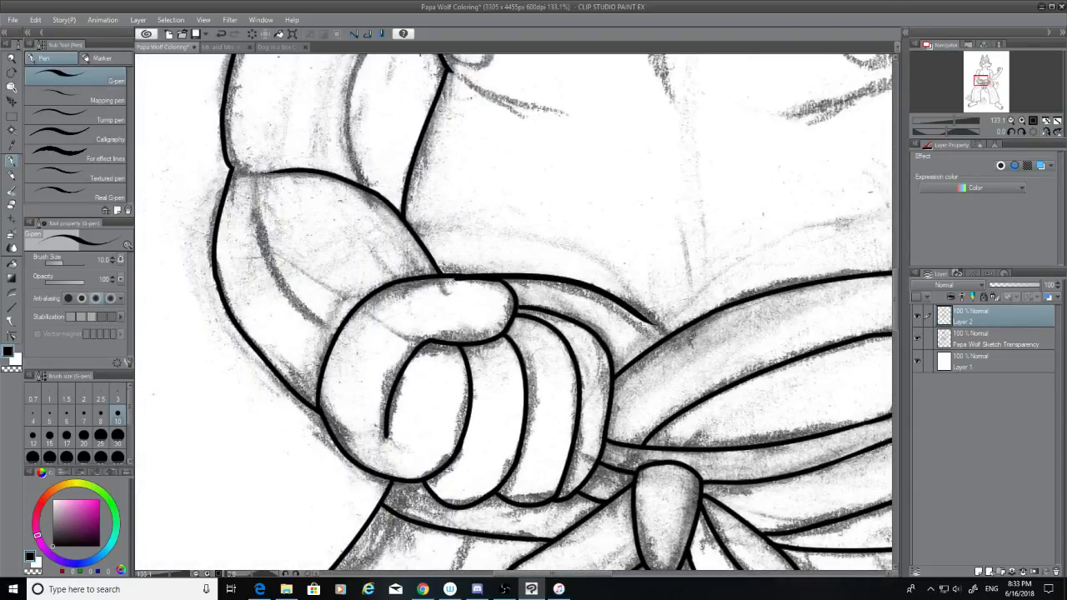
# Step: Try to ink the curved line running from the top of the lowered fist to the belt
pyautogui.moveTo(480, 278); pyautogui.dragTo(672, 326)
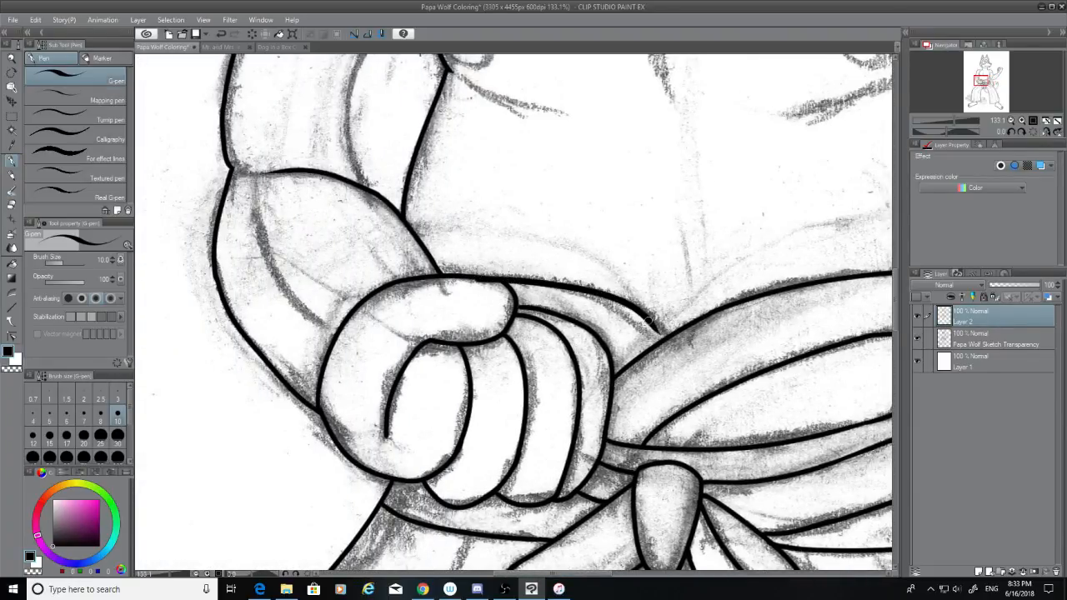
pyautogui.hotkey('ctrl', 'z')
pyautogui.moveTo(486, 278); pyautogui.dragTo(672, 318)
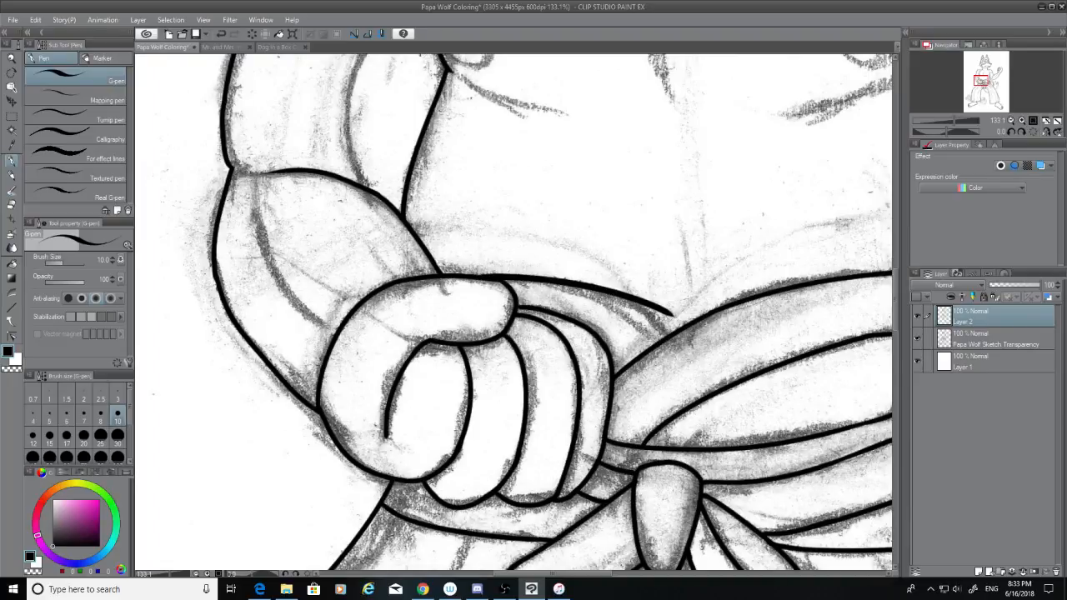
pyautogui.hotkey('ctrl', 'z')
pyautogui.moveTo(499, 278)
pyautogui.mouseDown()
pyautogui.moveTo(659, 339)
pyautogui.moveTo(510, 276)
pyautogui.mouseUp()
pyautogui.hotkey('ctrl', 'z')
pyautogui.hotkey('ctrl', 'z')
# Step: Ink the curved line from the belt back to the lowered fist and thicken its thin end at the thumb with the G-pen
pyautogui.moveTo(672, 337); pyautogui.dragTo(506, 279)
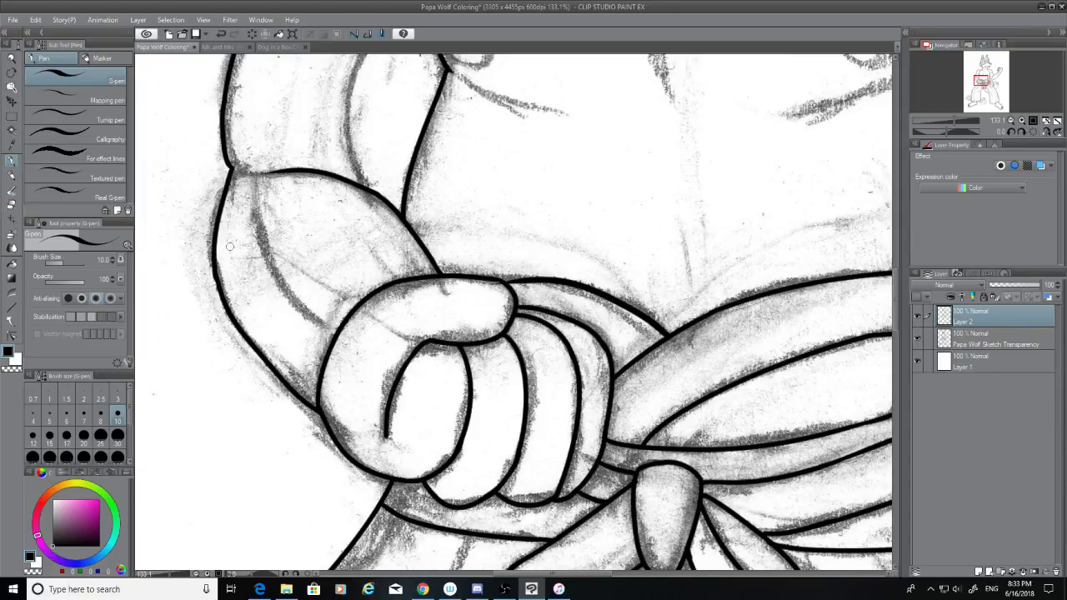
pyautogui.press('e')
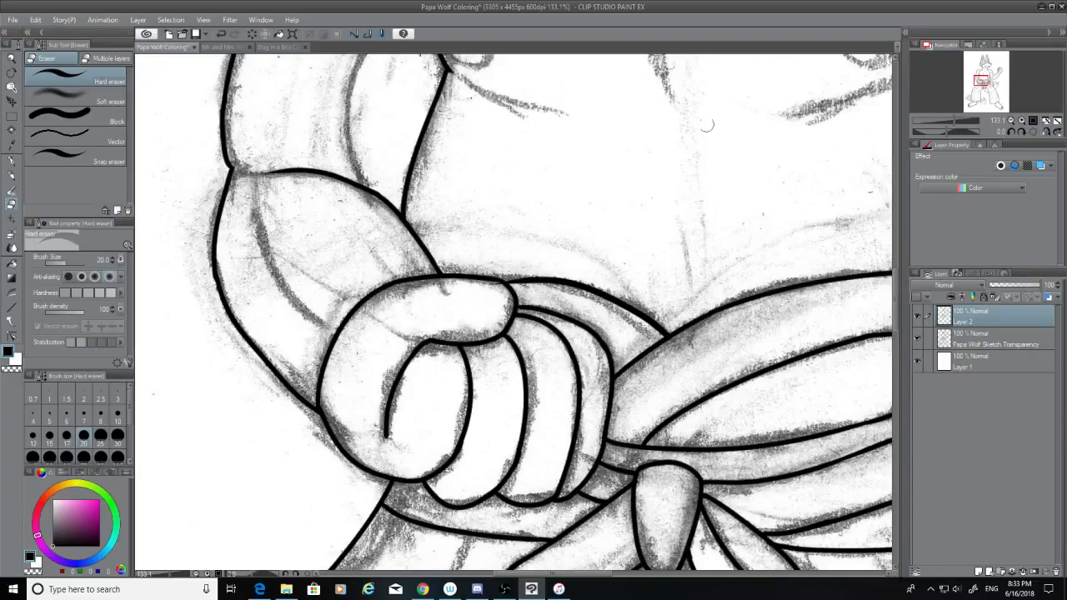
pyautogui.scroll(6, 706, 125)
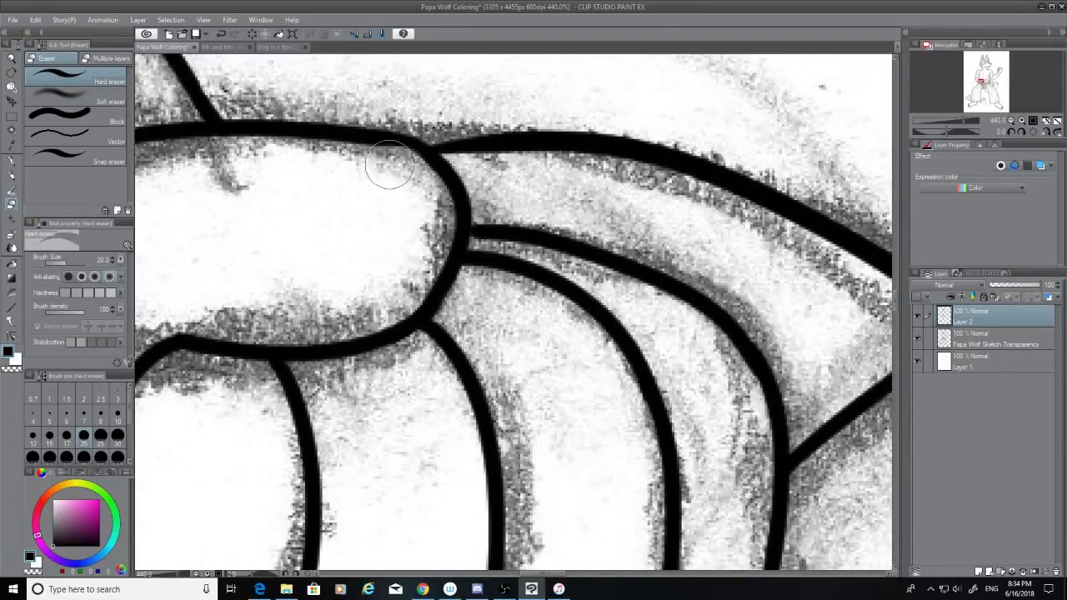
pyautogui.click(12, 164)
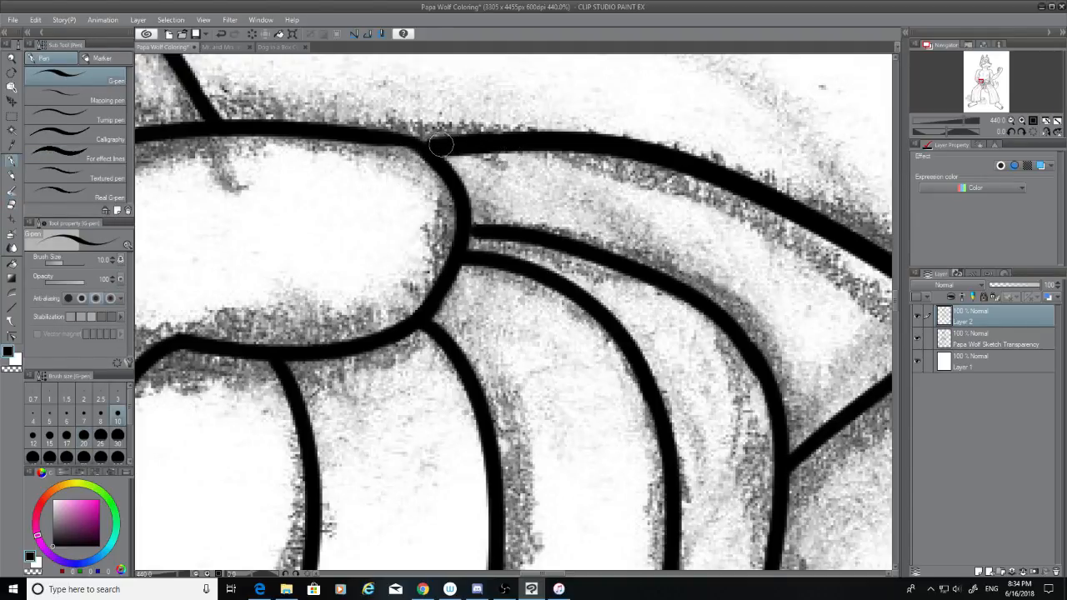
pyautogui.moveTo(485, 234); pyautogui.dragTo(464, 231)
pyautogui.hotkey('ctrl', 'z')
# Step: Try to redraw the outer edge of the belt's hanging end with G-pen strokes
pyautogui.click(895, 291)
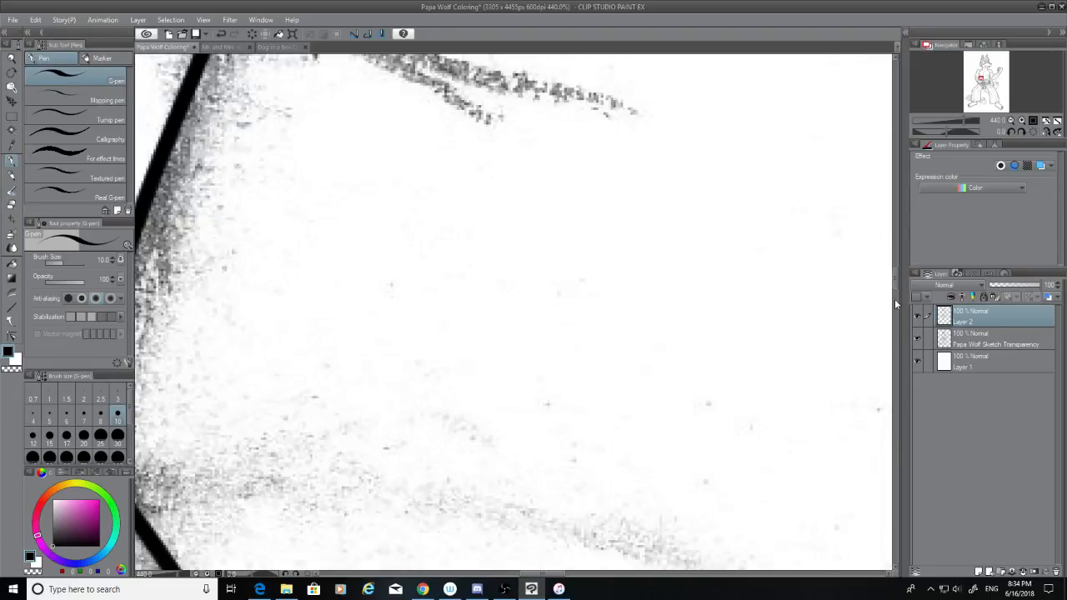
pyautogui.moveTo(894, 298); pyautogui.dragTo(894, 355)
pyautogui.moveTo(672, 278); pyautogui.dragTo(702, 480)
pyautogui.hotkey('ctrl', 'z')
pyautogui.moveTo(710, 292); pyautogui.dragTo(730, 533)
pyautogui.hotkey('ctrl', 'z')
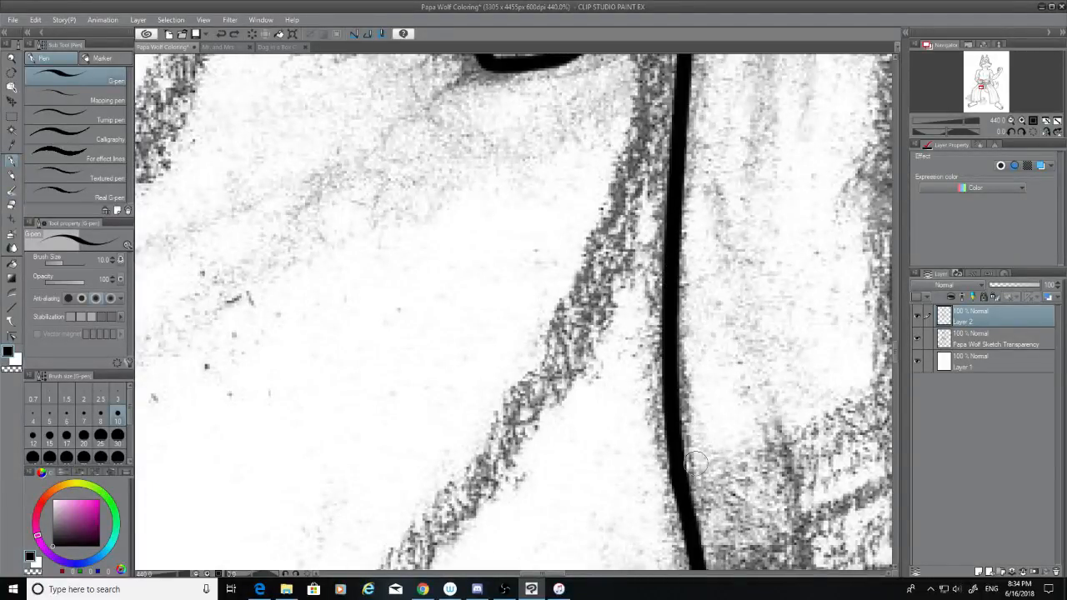
# Step: Hide the Papa Wolf sketch layer to inspect the clean line art of the trouser hem above the first foot
pyautogui.scroll(-10, 695, 461)
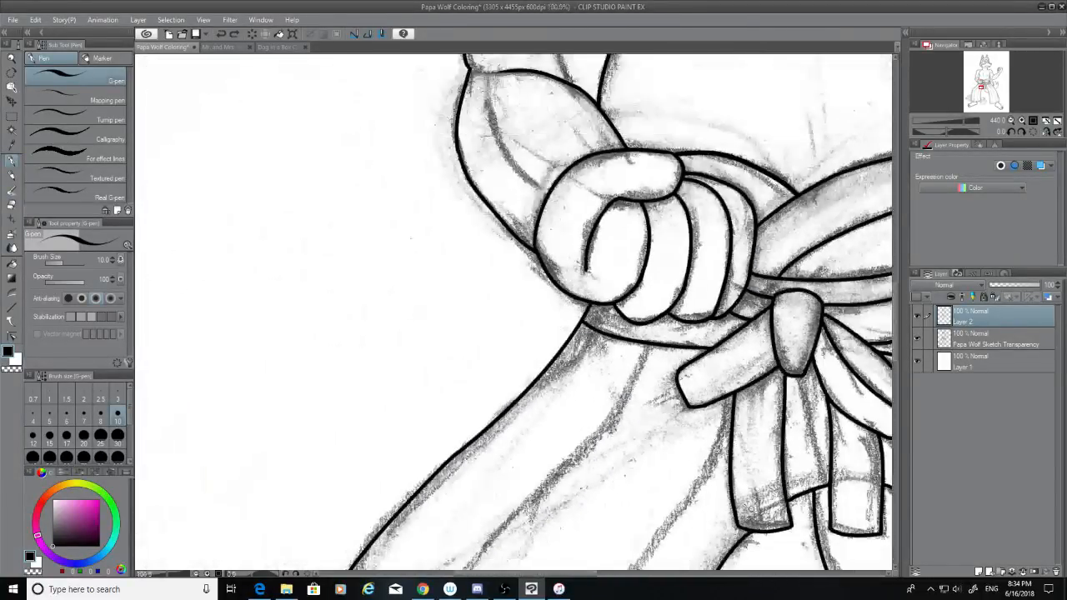
pyautogui.moveTo(897, 300); pyautogui.dragTo(894, 394)
pyautogui.scroll(-3, 781, 400)
pyautogui.scroll(-2, 777, 402)
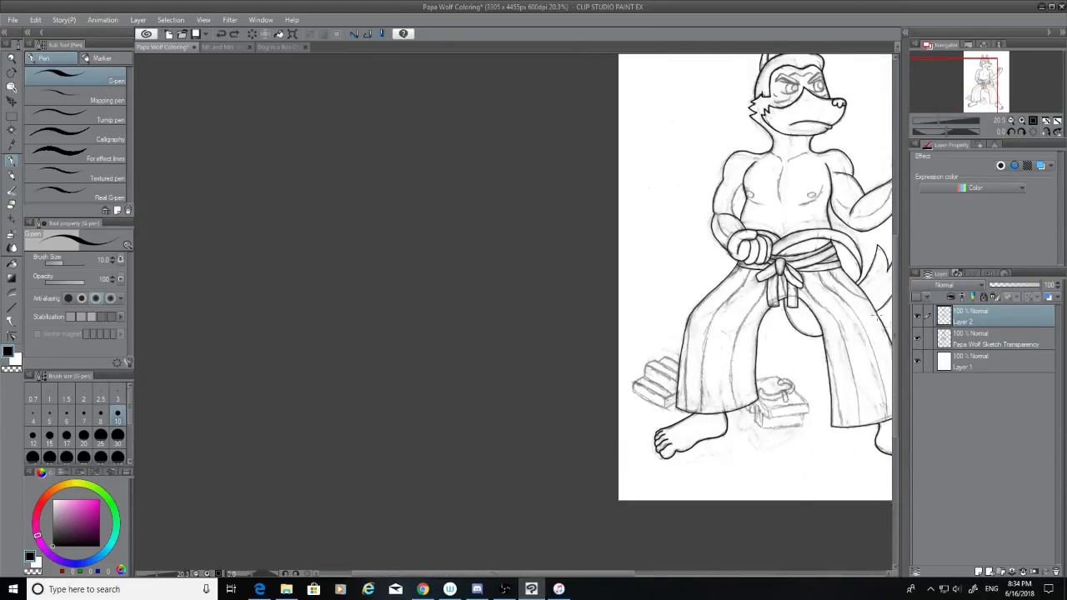
pyautogui.click(917, 338)
pyautogui.scroll(4, 776, 331)
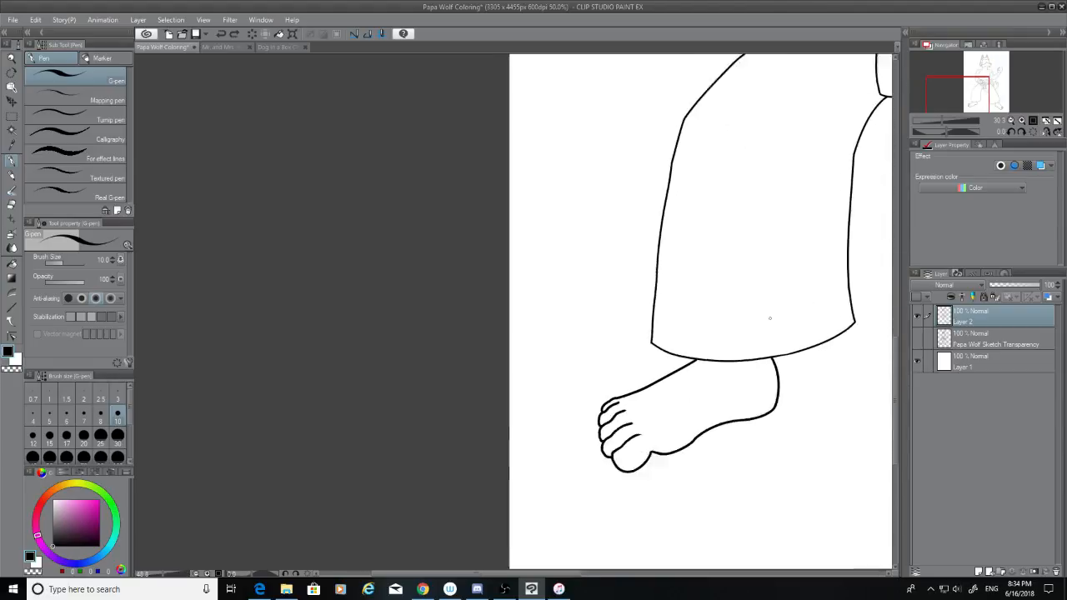
pyautogui.scroll(3, 776, 331)
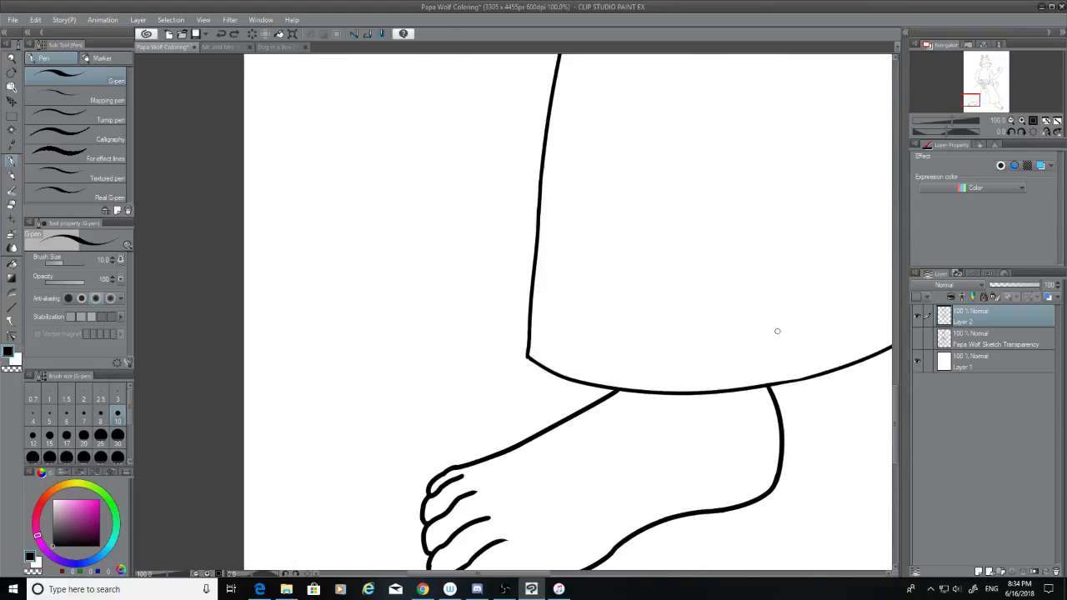
pyautogui.scroll(-1, 745, 352)
pyautogui.scroll(2, 748, 355)
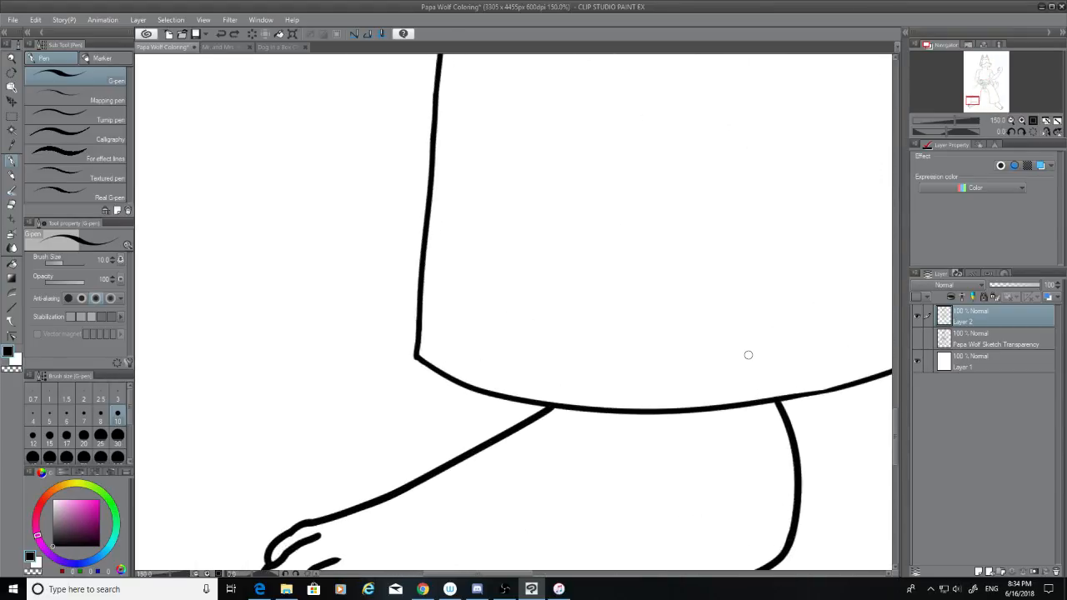
# Step: Try to redraw the trouser hem above the first foot as one smooth curve from its outer corner
pyautogui.moveTo(414, 353)
pyautogui.mouseDown()
pyautogui.moveTo(574, 408)
pyautogui.moveTo(776, 401)
pyautogui.mouseUp()
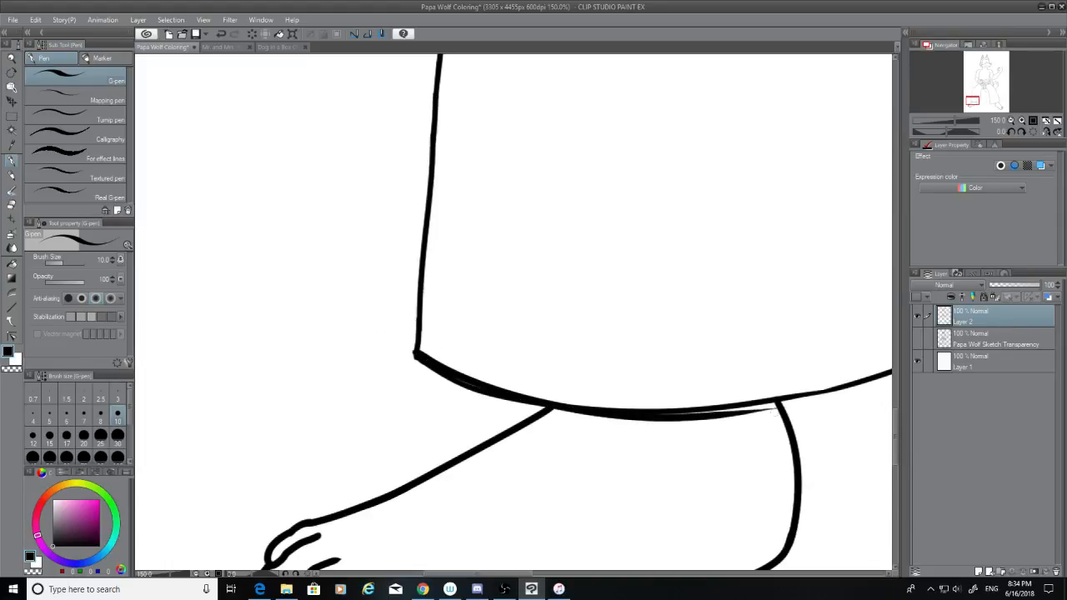
pyautogui.hotkey('ctrl', 'z')
pyautogui.moveTo(414, 354); pyautogui.dragTo(779, 400)
pyautogui.hotkey('ctrl', 'z')
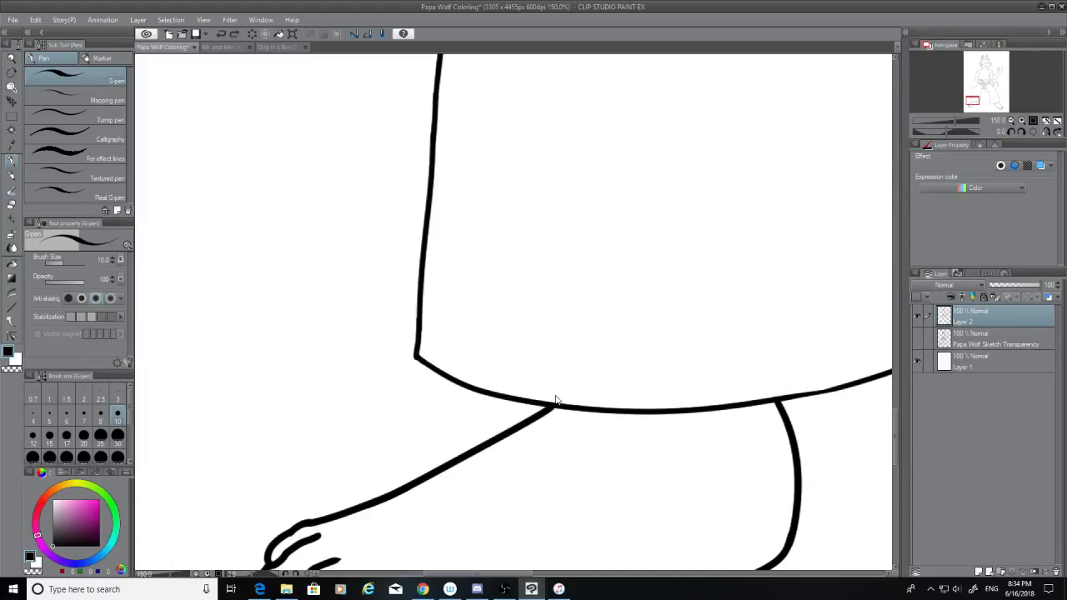
pyautogui.moveTo(415, 353); pyautogui.dragTo(779, 401)
pyautogui.hotkey('ctrl', 'z')
pyautogui.moveTo(414, 354)
pyautogui.mouseDown()
pyautogui.moveTo(606, 415)
pyautogui.moveTo(828, 413)
pyautogui.mouseUp()
pyautogui.hotkey('ctrl', 'z')
pyautogui.moveTo(414, 353)
pyautogui.mouseDown()
pyautogui.moveTo(779, 401)
pyautogui.moveTo(827, 394)
pyautogui.mouseUp()
pyautogui.hotkey('ctrl', 'z')
pyautogui.moveTo(418, 358)
pyautogui.mouseDown()
pyautogui.moveTo(779, 401)
pyautogui.moveTo(889, 377)
pyautogui.mouseUp()
pyautogui.hotkey('ctrl', 'z')
pyautogui.moveTo(417, 356)
pyautogui.mouseDown()
pyautogui.moveTo(655, 419)
pyautogui.moveTo(846, 389)
pyautogui.mouseUp()
pyautogui.hotkey('ctrl', 'z')
pyautogui.moveTo(414, 354); pyautogui.dragTo(793, 404)
pyautogui.hotkey('ctrl', 'z')
pyautogui.moveTo(414, 355); pyautogui.dragTo(885, 385)
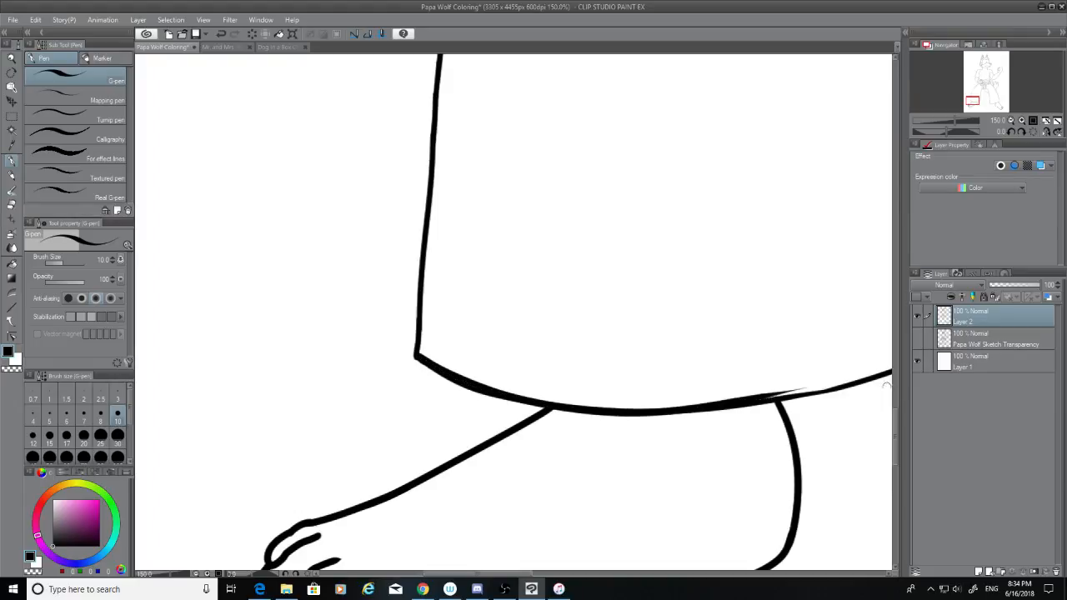
pyautogui.hotkey('ctrl', 'z')
pyautogui.moveTo(416, 357); pyautogui.dragTo(755, 407)
pyautogui.hotkey('ctrl', 'z')
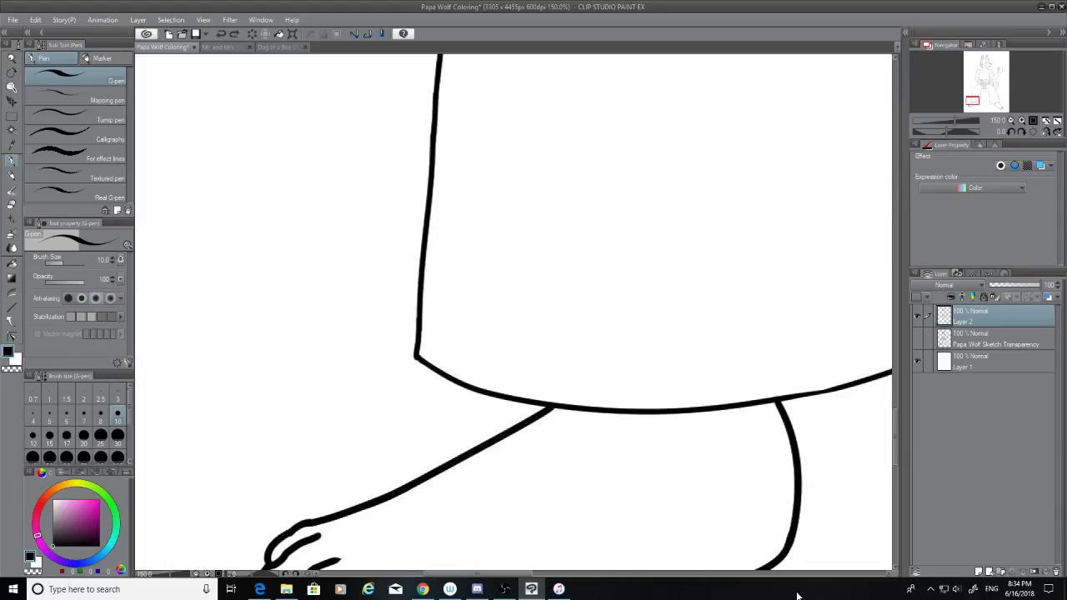
# Step: Erase the bump on the tail's edge near the belt and trim the tip of the notch in the tail
pyautogui.scroll(-8, 736, 505)
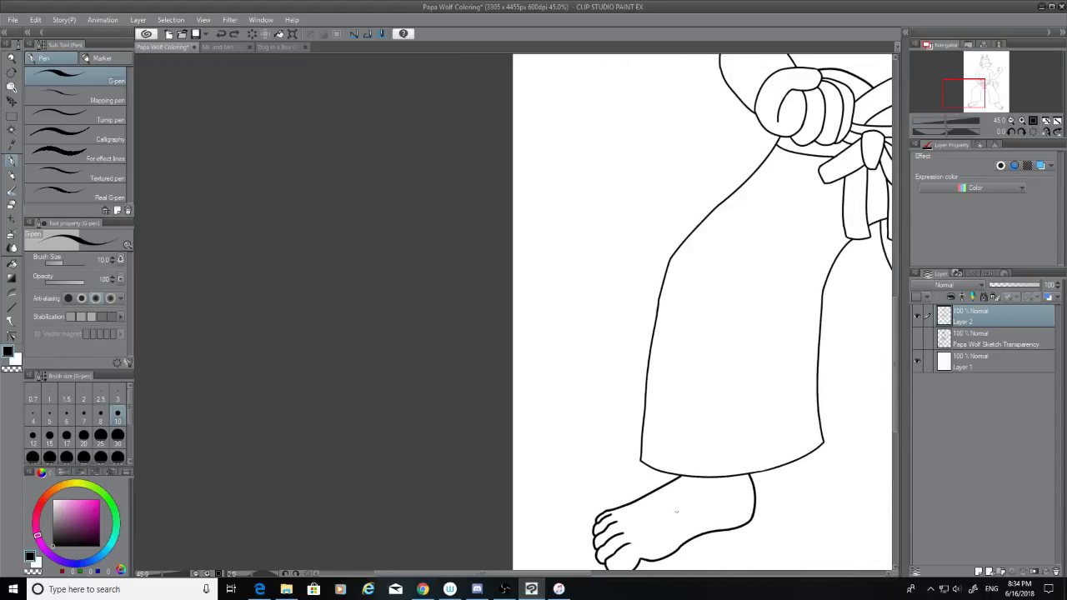
pyautogui.moveTo(581, 573); pyautogui.dragTo(711, 590)
pyautogui.scroll(3, 759, 525)
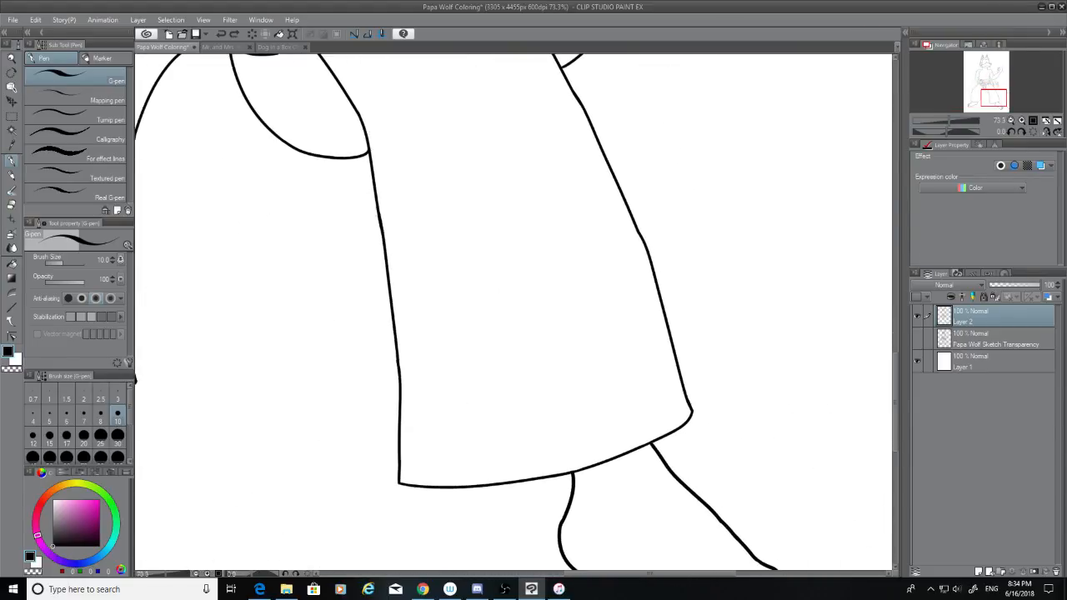
pyautogui.click(11, 206)
pyautogui.scroll(3, 578, 440)
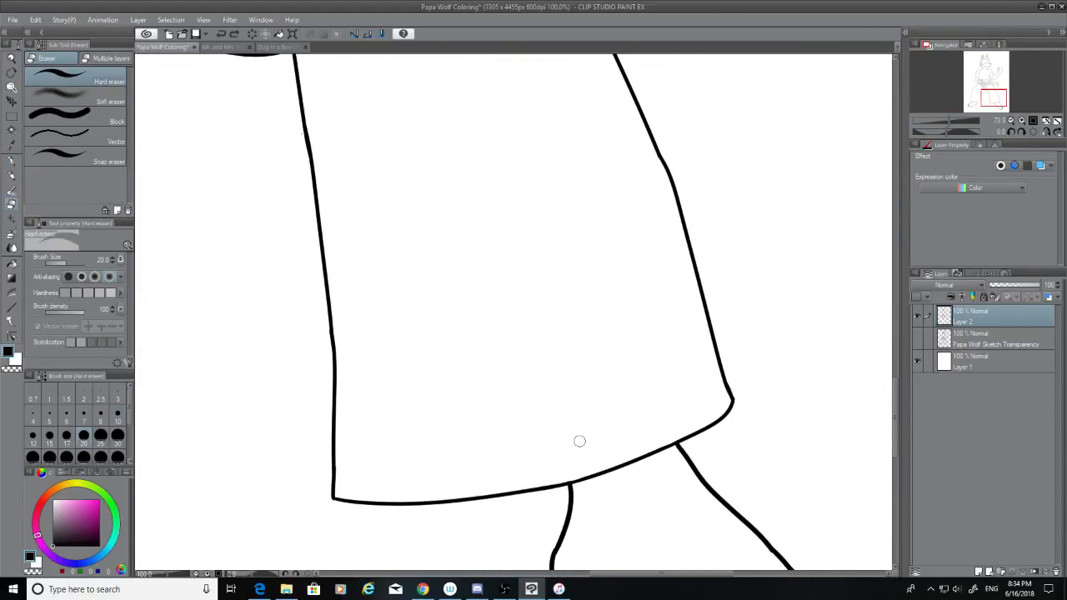
pyautogui.scroll(-4, 578, 441)
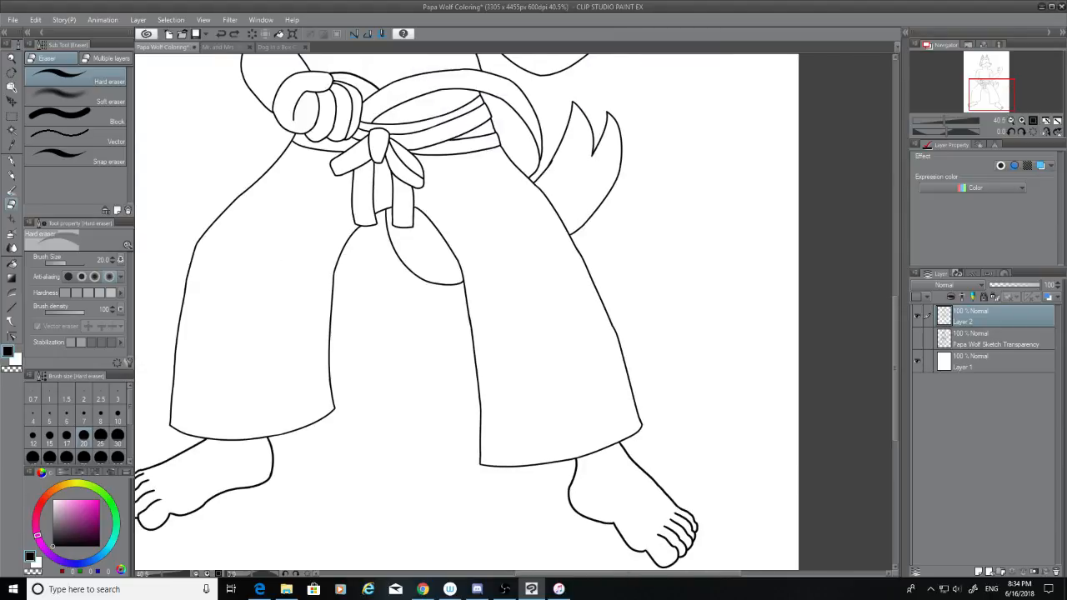
pyautogui.scroll(3, 516, 89)
pyautogui.scroll(2, 516, 88)
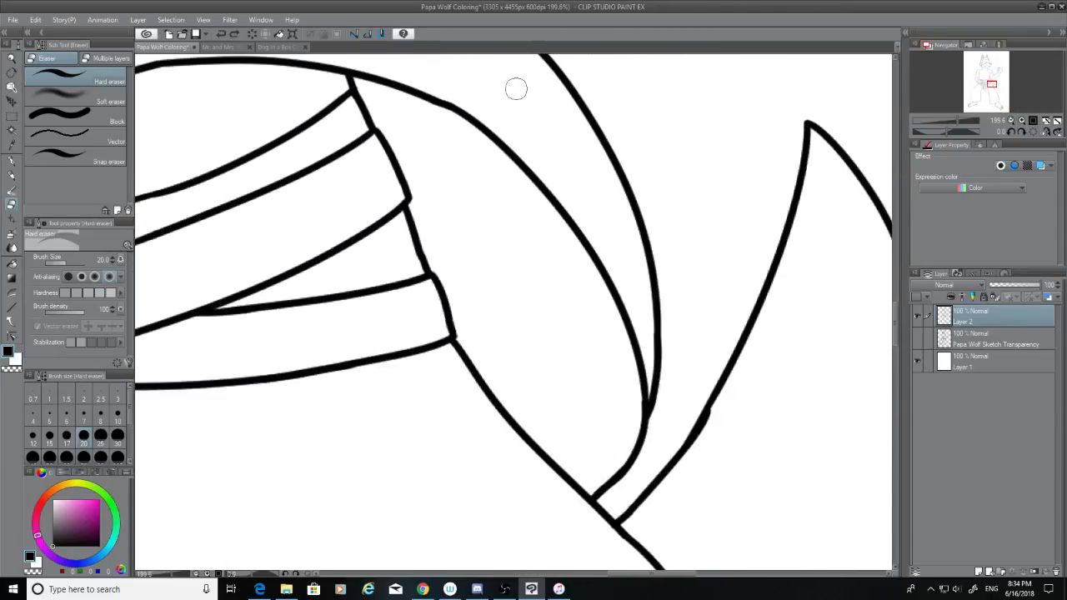
pyautogui.scroll(-3, 515, 88)
pyautogui.scroll(5, 651, 287)
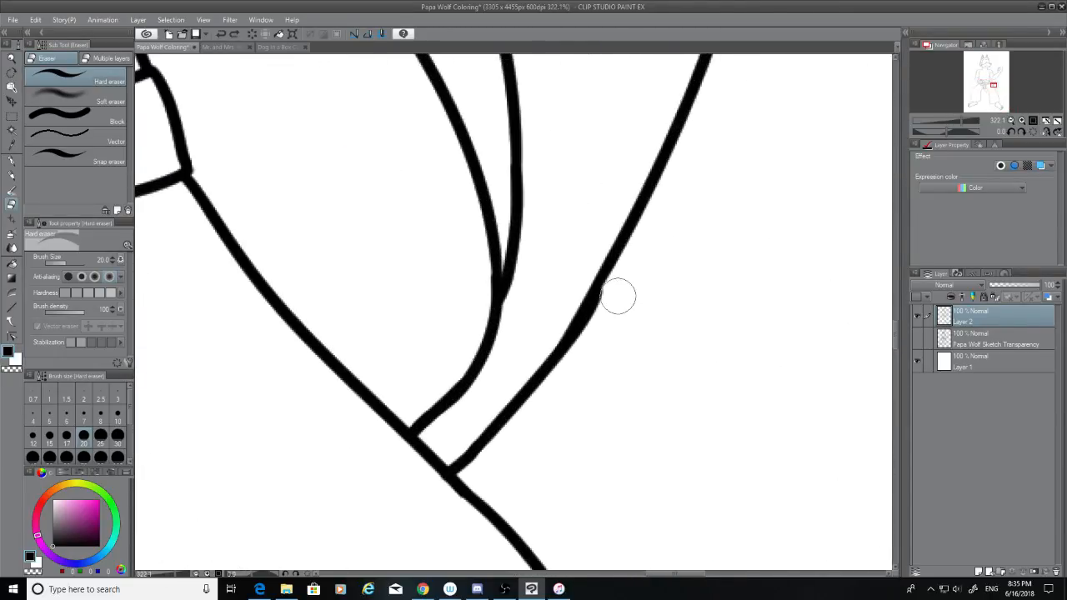
pyautogui.moveTo(614, 314)
pyautogui.mouseDown()
pyautogui.moveTo(615, 291)
pyautogui.moveTo(606, 320)
pyautogui.mouseUp()
pyautogui.scroll(-2, 617, 303)
pyautogui.hotkey('ctrl', 'z')
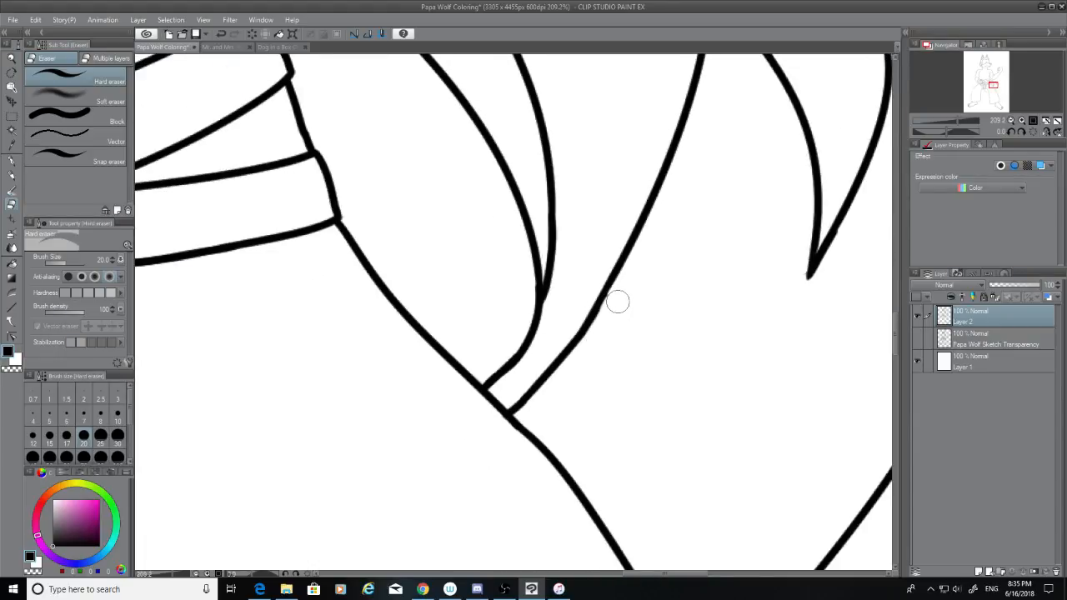
pyautogui.click(796, 274)
# Step: Check the line art of the whole figure, the lowered fist and the head for remaining flaws
pyautogui.scroll(-5, 791, 300)
pyautogui.scroll(-5, 790, 301)
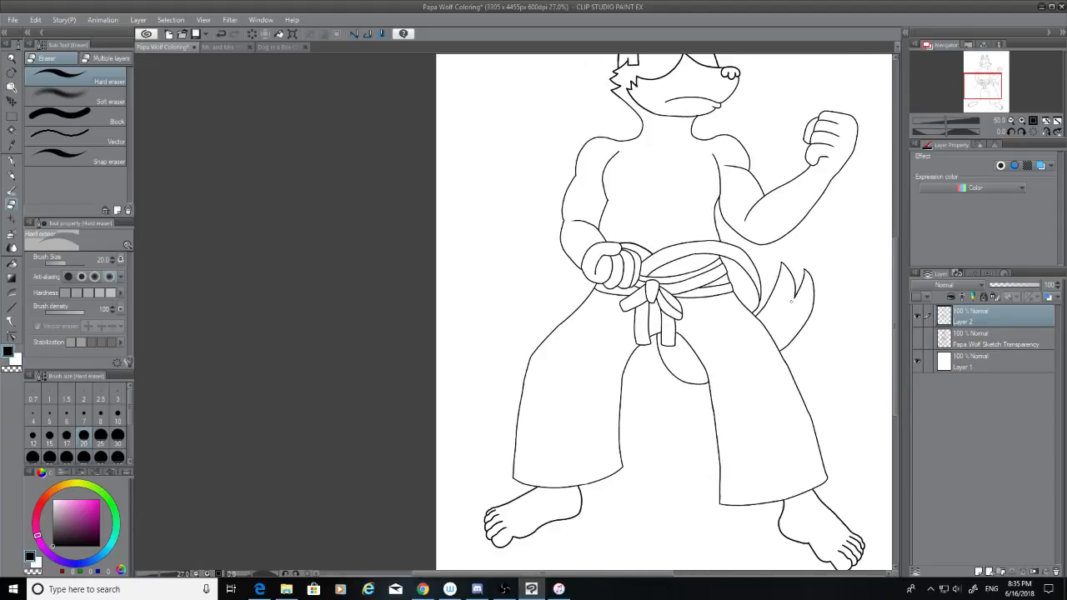
pyautogui.scroll(6, 731, 238)
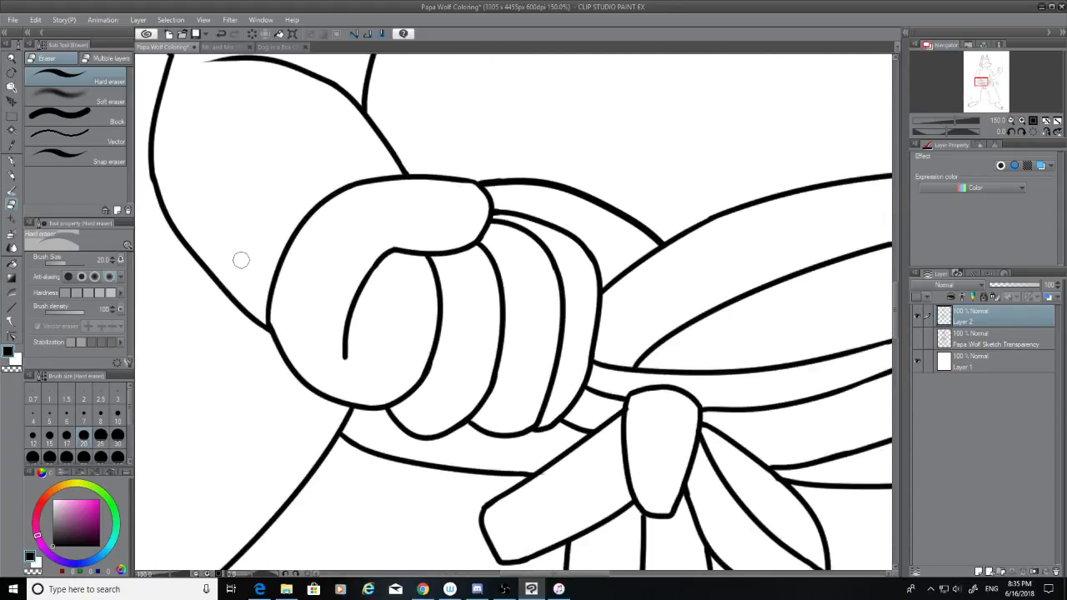
pyautogui.scroll(-5, 240, 260)
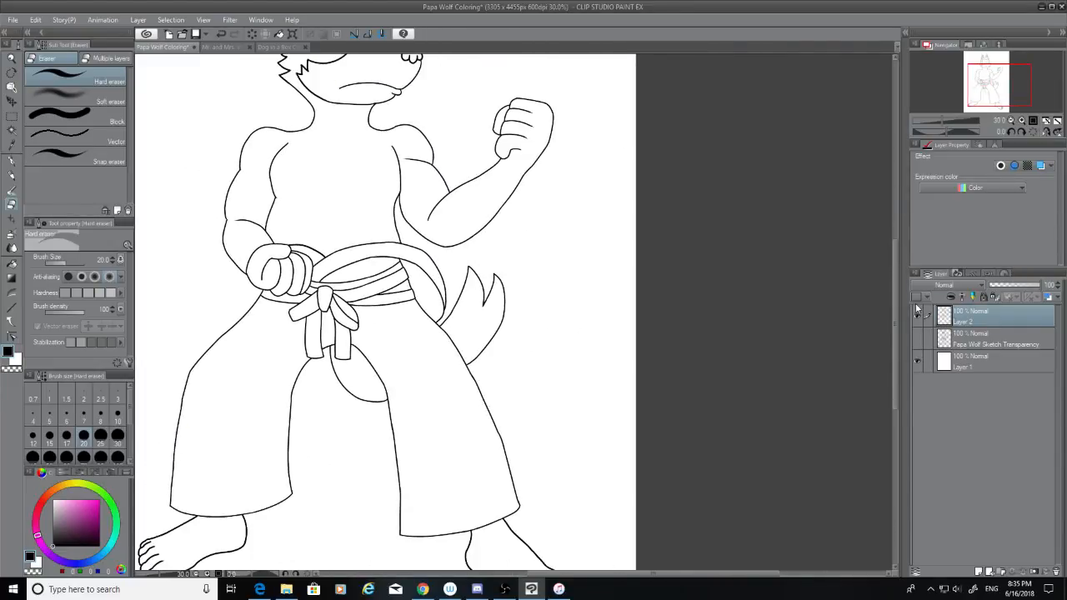
pyautogui.moveTo(895, 310); pyautogui.dragTo(896, 241)
pyautogui.scroll(6, 292, 233)
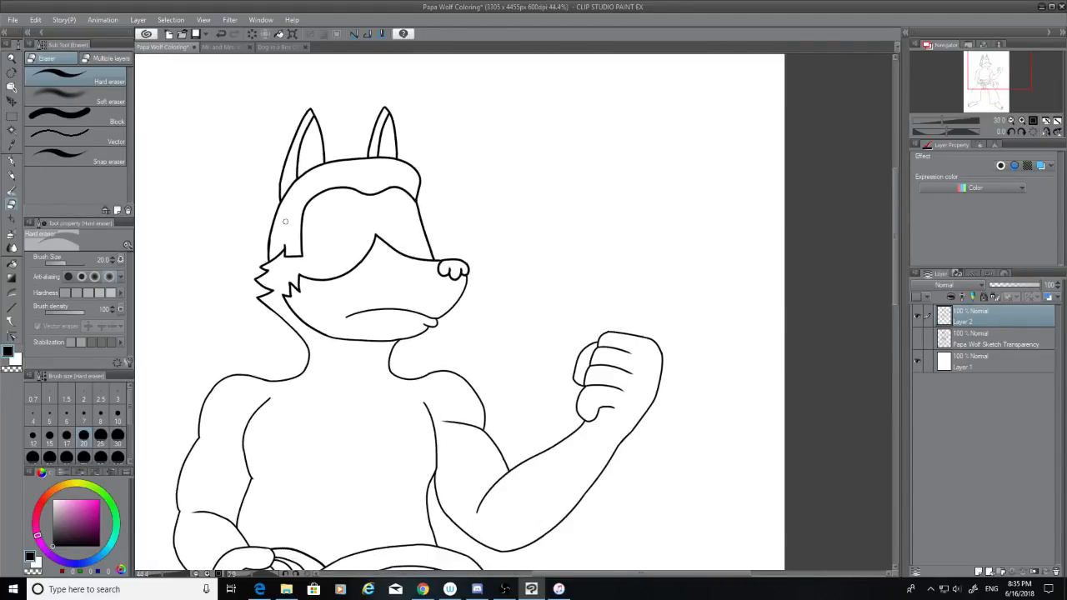
pyautogui.scroll(2, 285, 219)
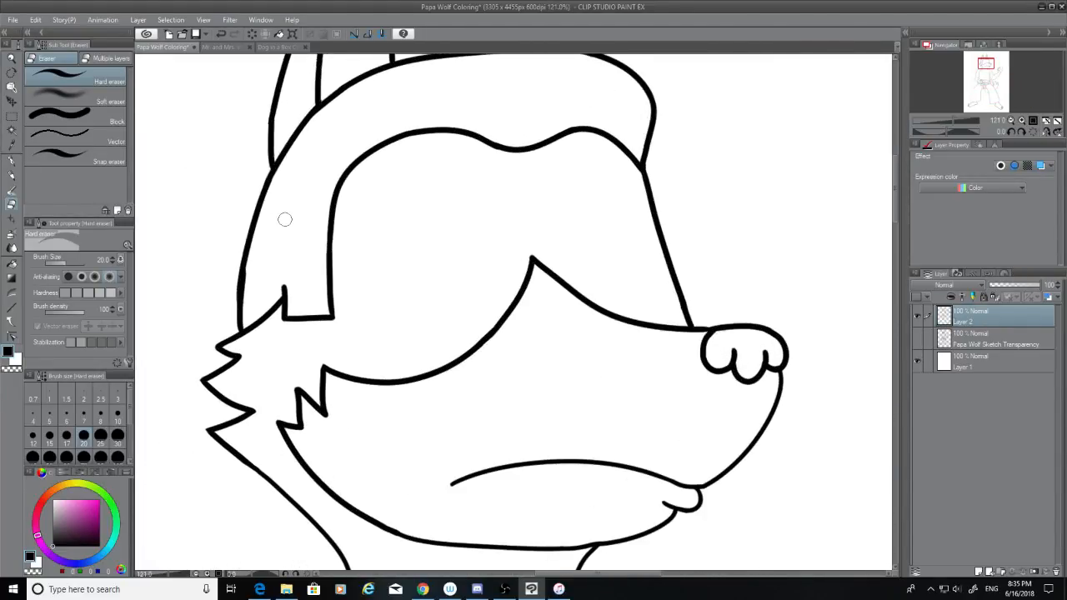
# Step: Examine the line art of the torso, neck, belt and trouser legs for uneven lines
pyautogui.scroll(-3, 285, 219)
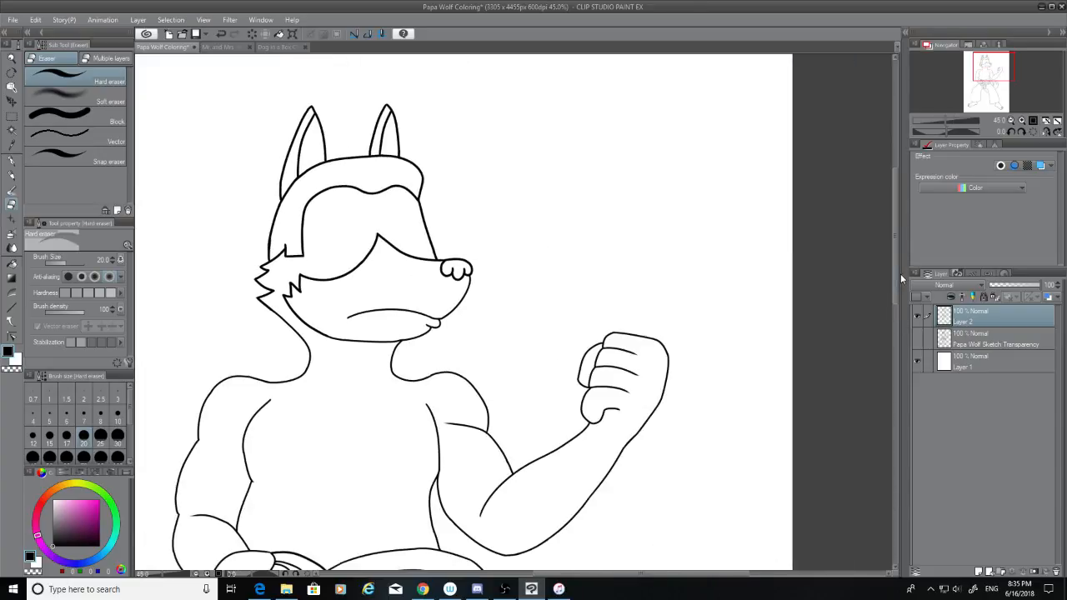
pyautogui.moveTo(895, 273); pyautogui.dragTo(900, 419)
pyautogui.scroll(-3, 383, 292)
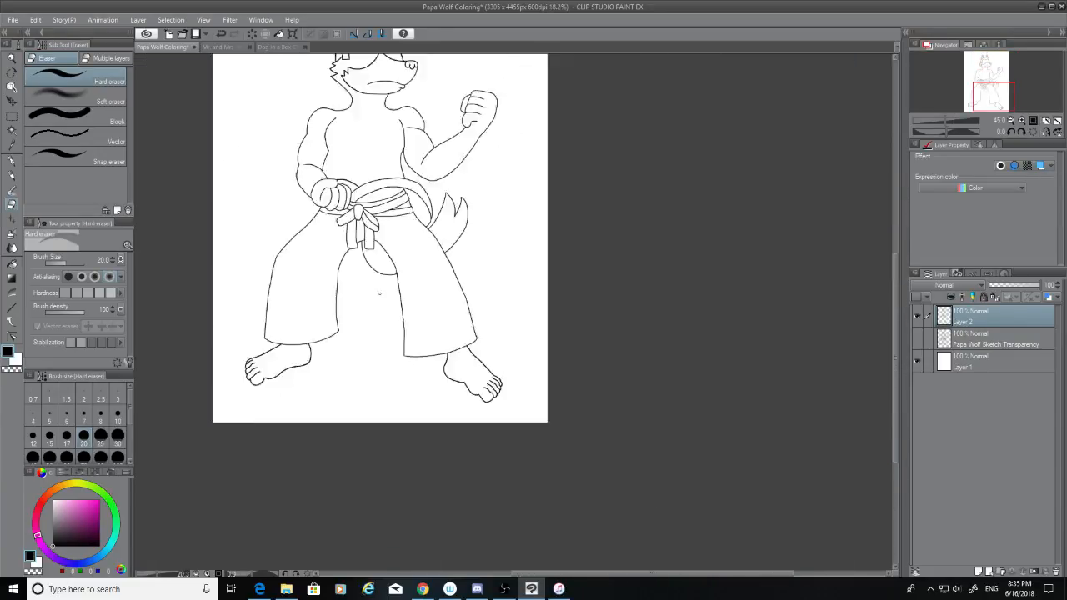
pyautogui.scroll(4, 291, 105)
pyautogui.scroll(2, 471, 219)
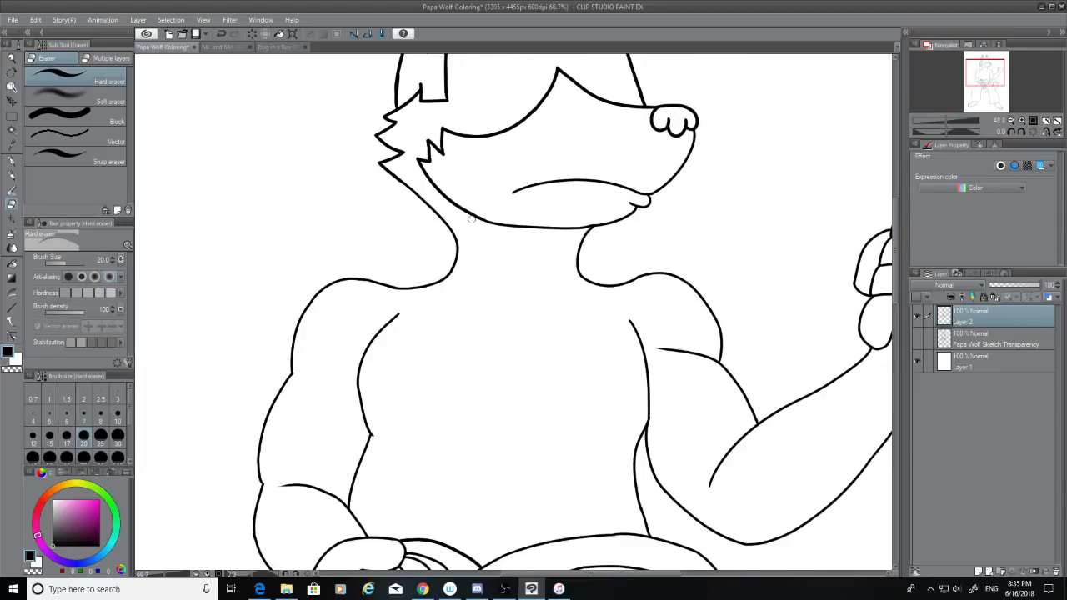
pyautogui.scroll(2, 507, 227)
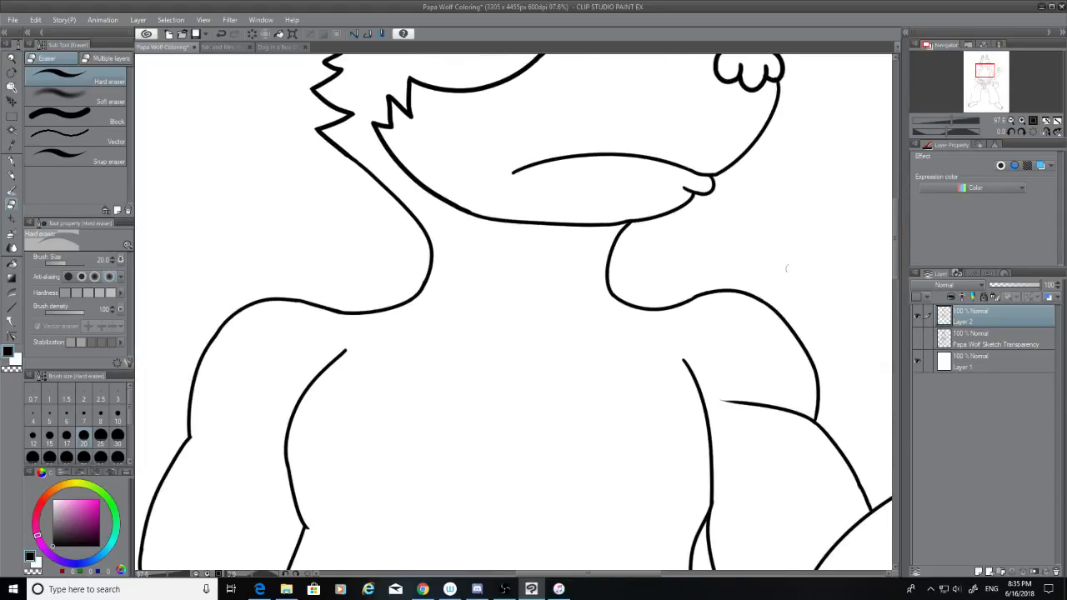
pyautogui.moveTo(888, 272); pyautogui.dragTo(883, 405)
pyautogui.scroll(-4, 879, 398)
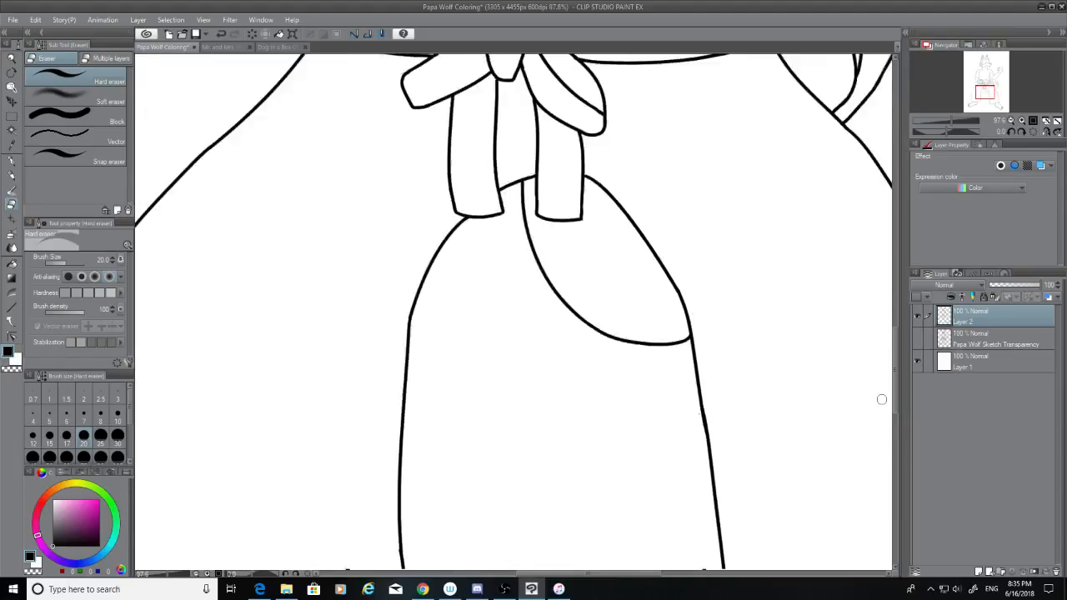
pyautogui.scroll(-1, 866, 390)
pyautogui.scroll(5, 648, 460)
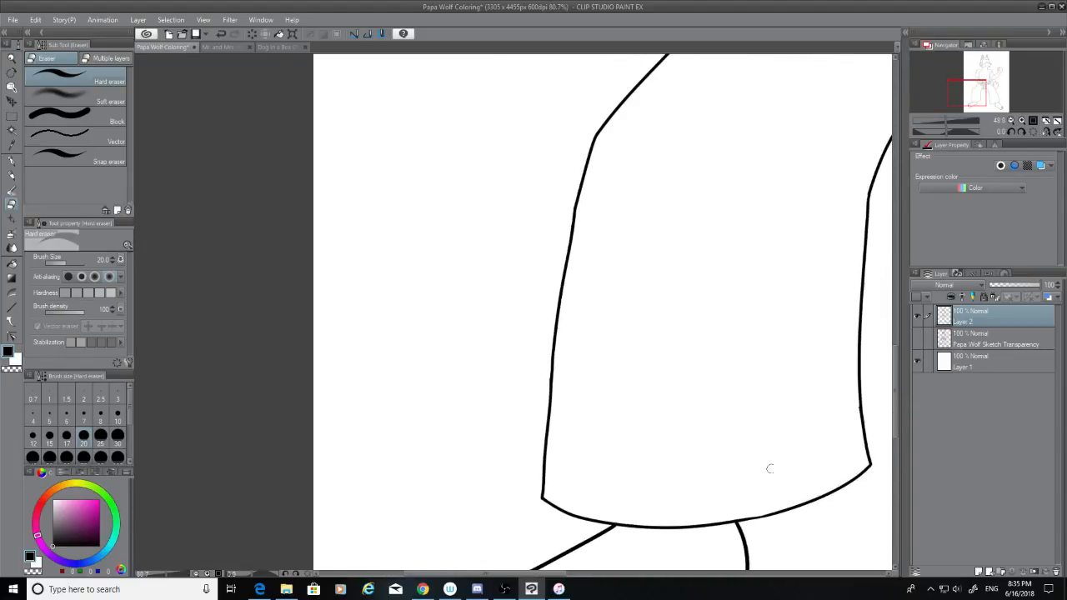
pyautogui.scroll(-2, 883, 469)
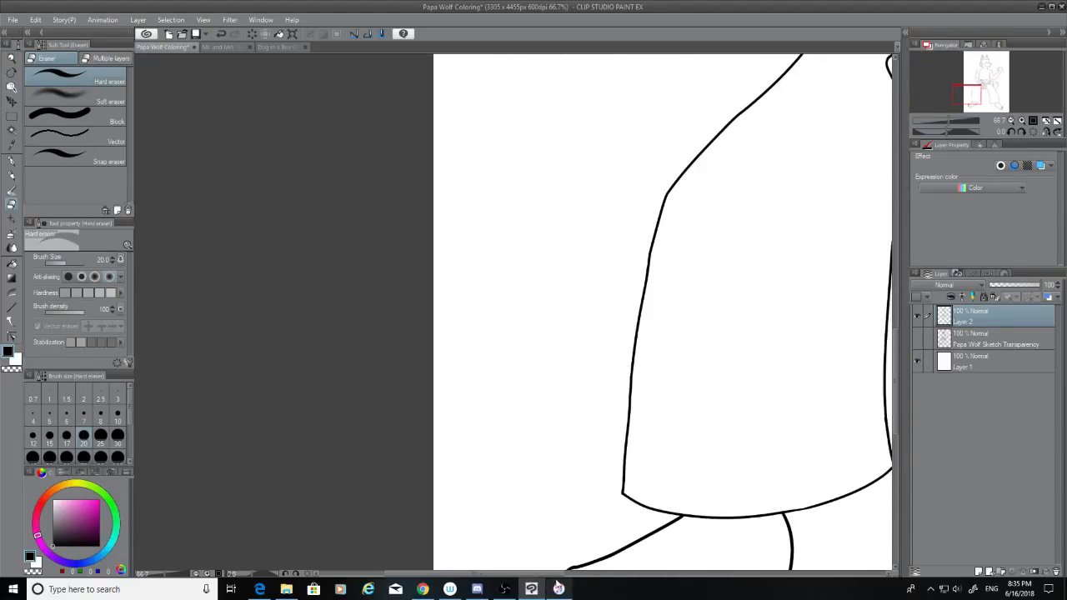
# Step: Erase the hem and lower side lines of the trouser leg above the first foot with the hard eraser at size 70
pyautogui.moveTo(555, 574); pyautogui.dragTo(609, 576)
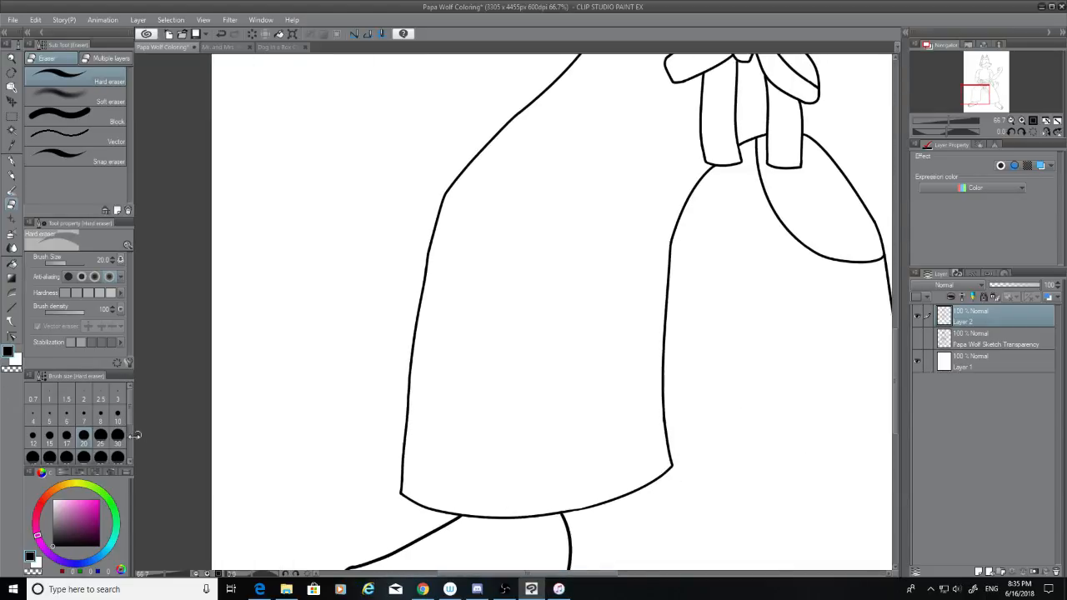
pyautogui.click(84, 456)
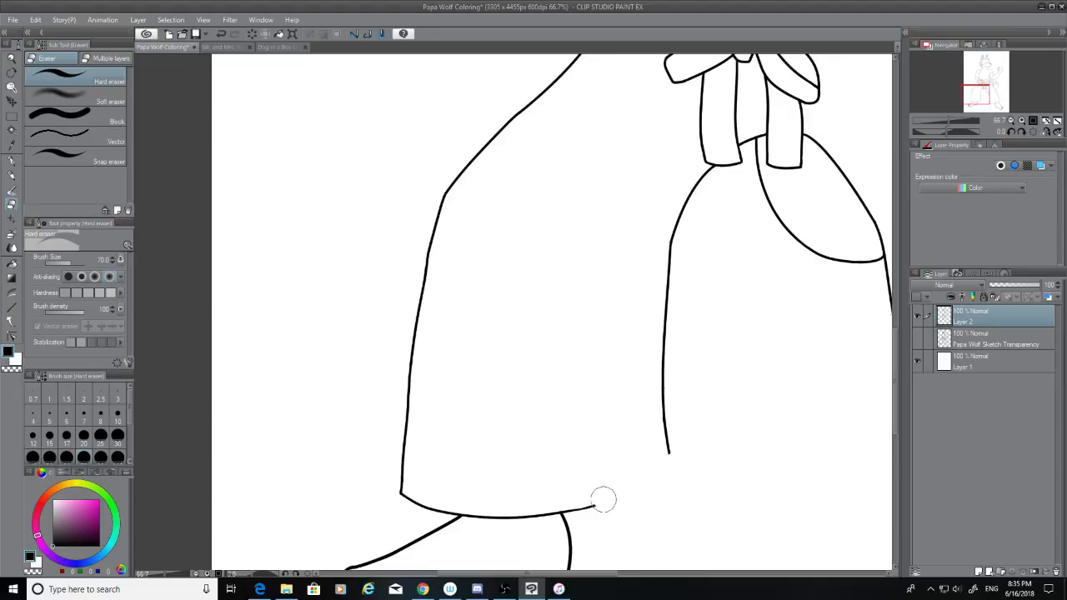
pyautogui.scroll(3, 578, 500)
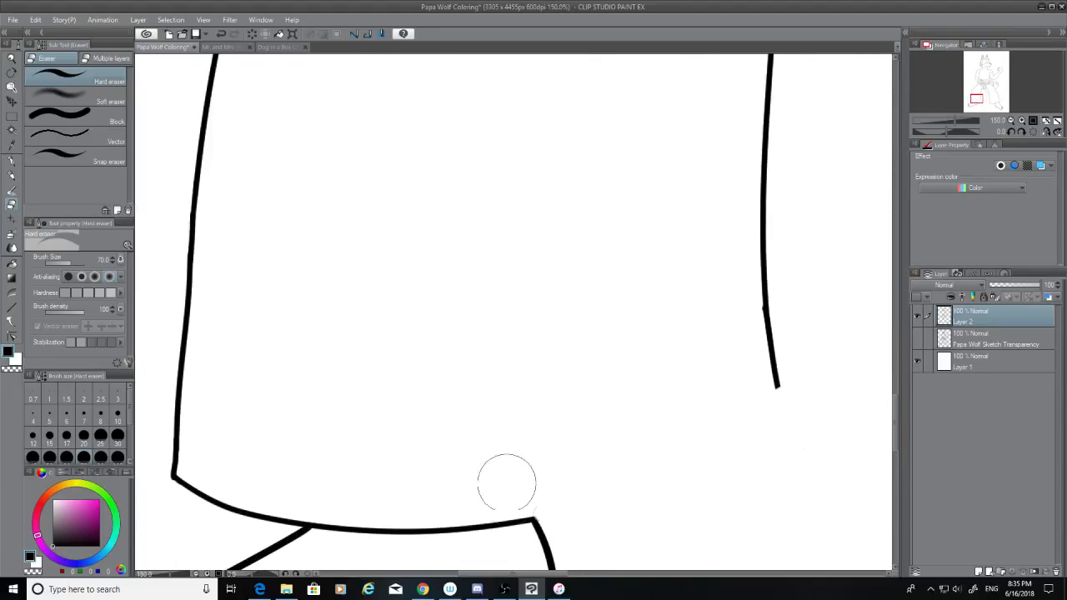
pyautogui.moveTo(507, 496)
pyautogui.mouseDown()
pyautogui.moveTo(429, 527)
pyautogui.moveTo(342, 508)
pyautogui.moveTo(340, 529)
pyautogui.moveTo(313, 491)
pyautogui.moveTo(279, 499)
pyautogui.moveTo(199, 480)
pyautogui.moveTo(171, 395)
pyautogui.moveTo(185, 207)
pyautogui.moveTo(229, 158)
pyautogui.mouseUp()
pyautogui.scroll(-3, 250, 167)
pyautogui.moveTo(511, 273)
pyautogui.mouseDown()
pyautogui.moveTo(483, 240)
pyautogui.moveTo(487, 163)
pyautogui.mouseUp()
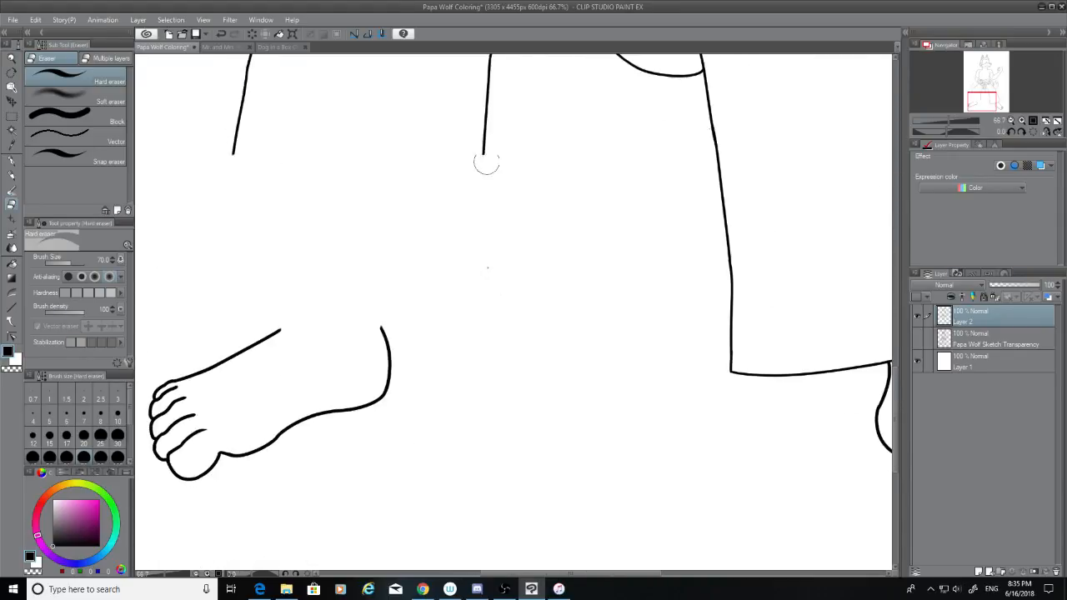
# Step: Erase the second trouser leg's inner line below the tail curve and the inner part of its hem
pyautogui.moveTo(773, 370); pyautogui.dragTo(725, 200)
pyautogui.moveTo(700, 81)
pyautogui.mouseDown()
pyautogui.moveTo(741, 257)
pyautogui.moveTo(731, 398)
pyautogui.moveTo(845, 359)
pyautogui.mouseUp()
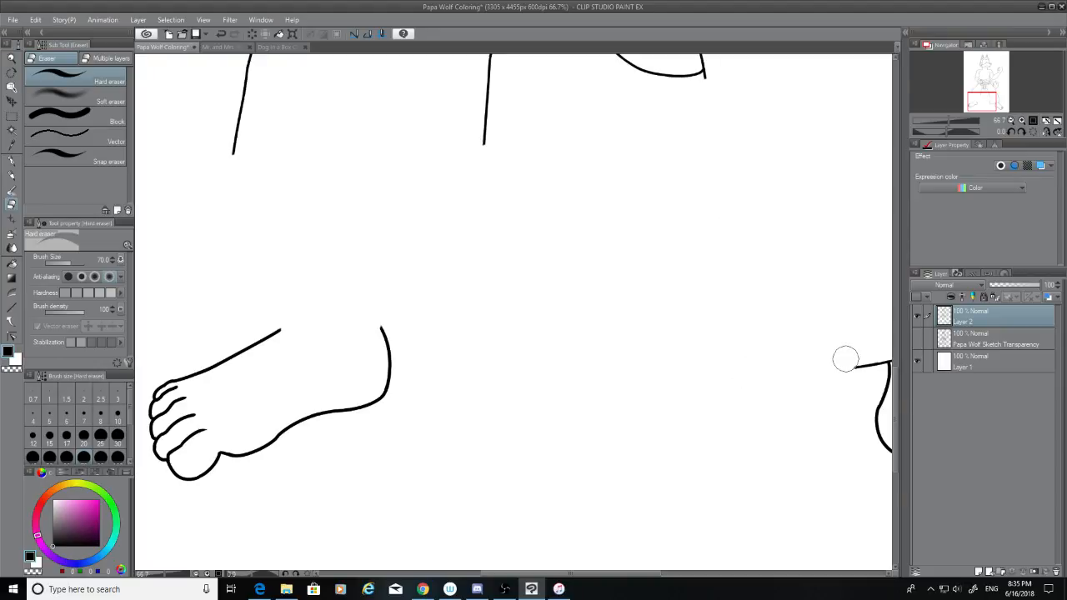
pyautogui.moveTo(660, 573); pyautogui.dragTo(738, 573)
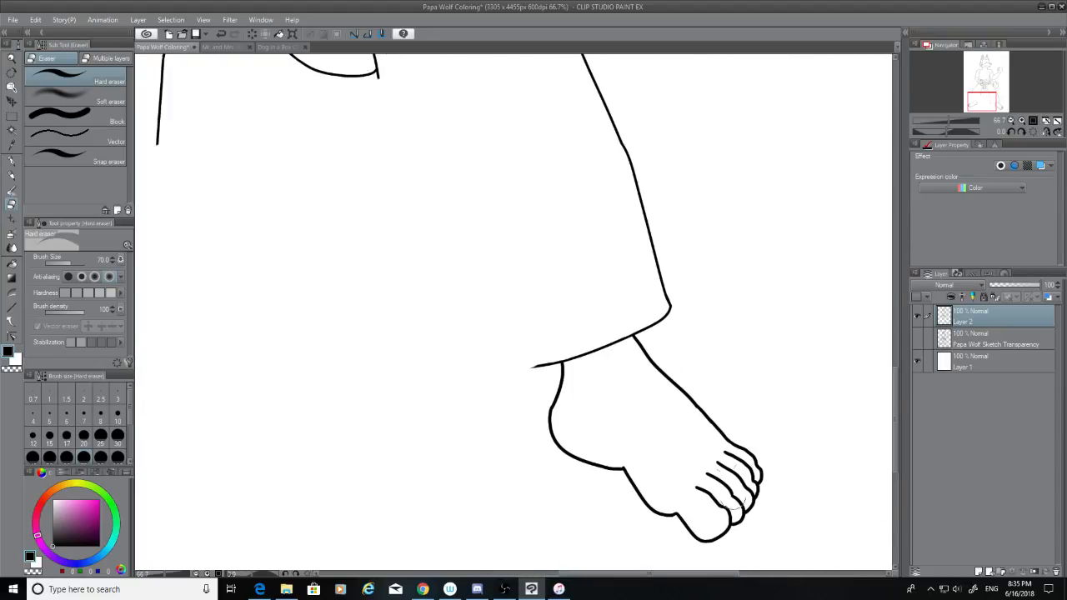
# Step: Erase the second trouser leg's outer hem corner, the hem above the foot and the lower end of its outer line
pyautogui.moveTo(675, 305); pyautogui.dragTo(642, 323)
pyautogui.scroll(5, 621, 316)
pyautogui.moveTo(467, 405)
pyautogui.mouseDown()
pyautogui.moveTo(445, 423)
pyautogui.moveTo(476, 391)
pyautogui.mouseUp()
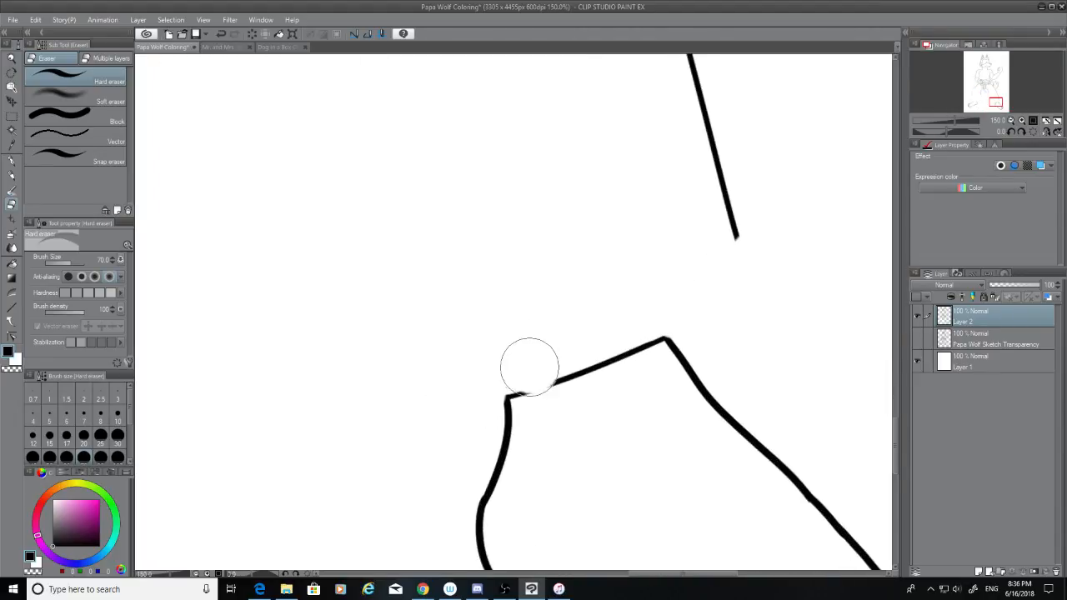
pyautogui.moveTo(529, 366)
pyautogui.mouseDown()
pyautogui.moveTo(556, 393)
pyautogui.moveTo(633, 355)
pyautogui.moveTo(628, 325)
pyautogui.moveTo(738, 224)
pyautogui.moveTo(713, 139)
pyautogui.mouseUp()
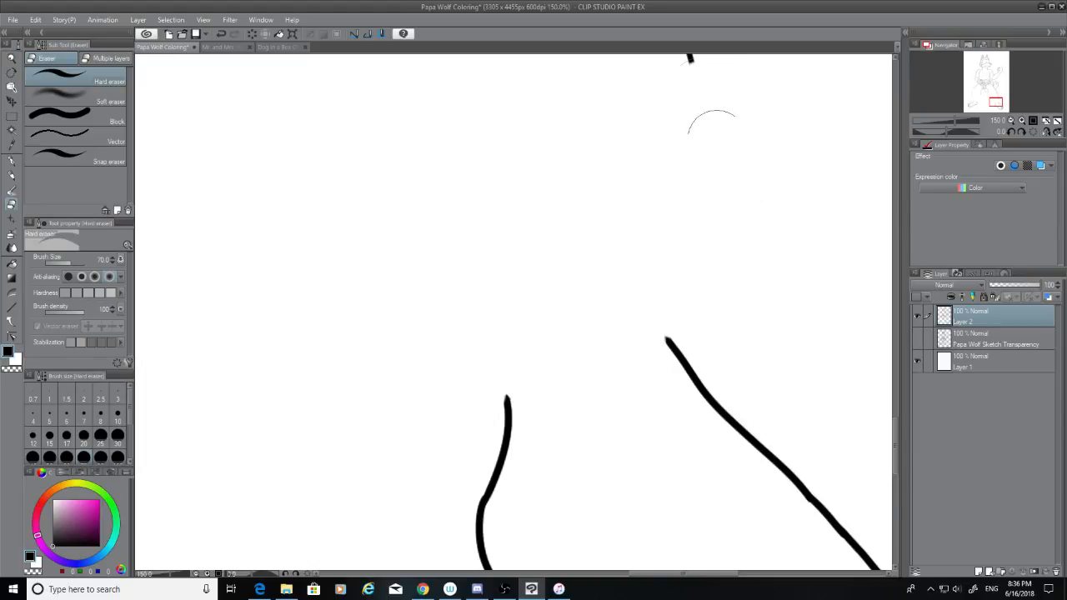
# Step: Erase the rest of the second trouser leg's outer line up to the belt and trim the stub below the belt
pyautogui.moveTo(898, 453); pyautogui.dragTo(894, 387)
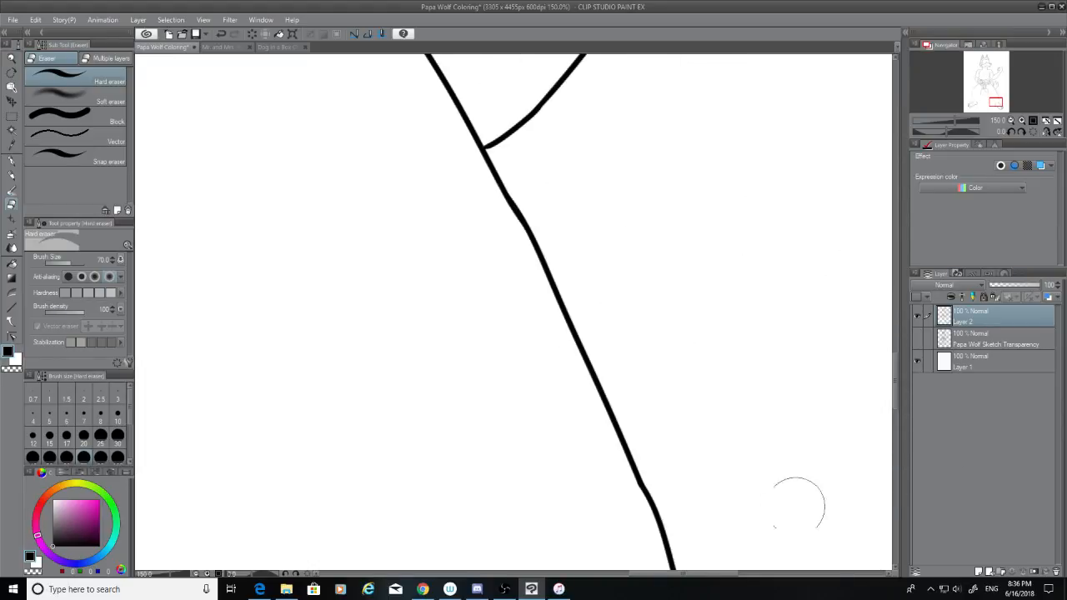
pyautogui.scroll(-5, 798, 504)
pyautogui.moveTo(895, 348); pyautogui.dragTo(896, 374)
pyautogui.moveTo(732, 510)
pyautogui.mouseDown()
pyautogui.moveTo(613, 251)
pyautogui.moveTo(558, 194)
pyautogui.mouseUp()
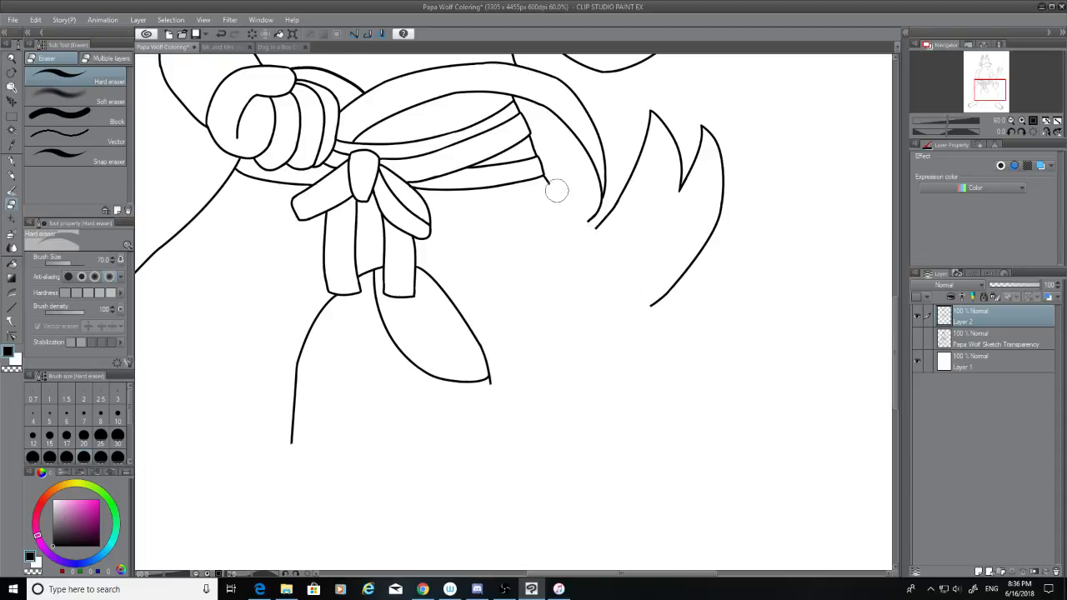
pyautogui.scroll(5, 557, 190)
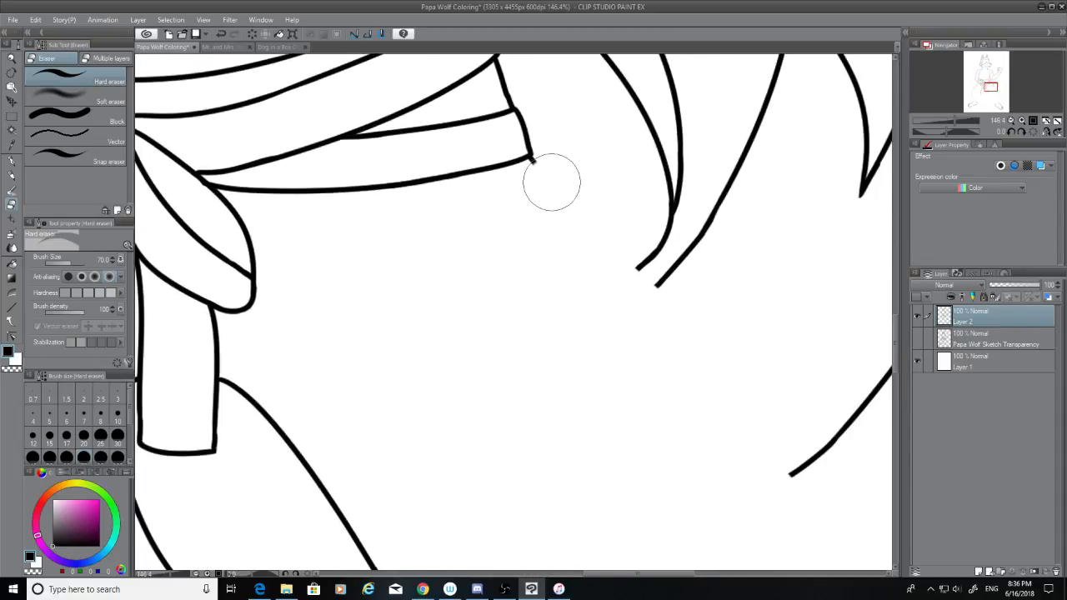
pyautogui.click(550, 180)
# Step: Erase the second trouser leg's remaining inner line from the end of the curved shape up to the hanging belt end
pyautogui.moveTo(897, 335); pyautogui.dragTo(895, 394)
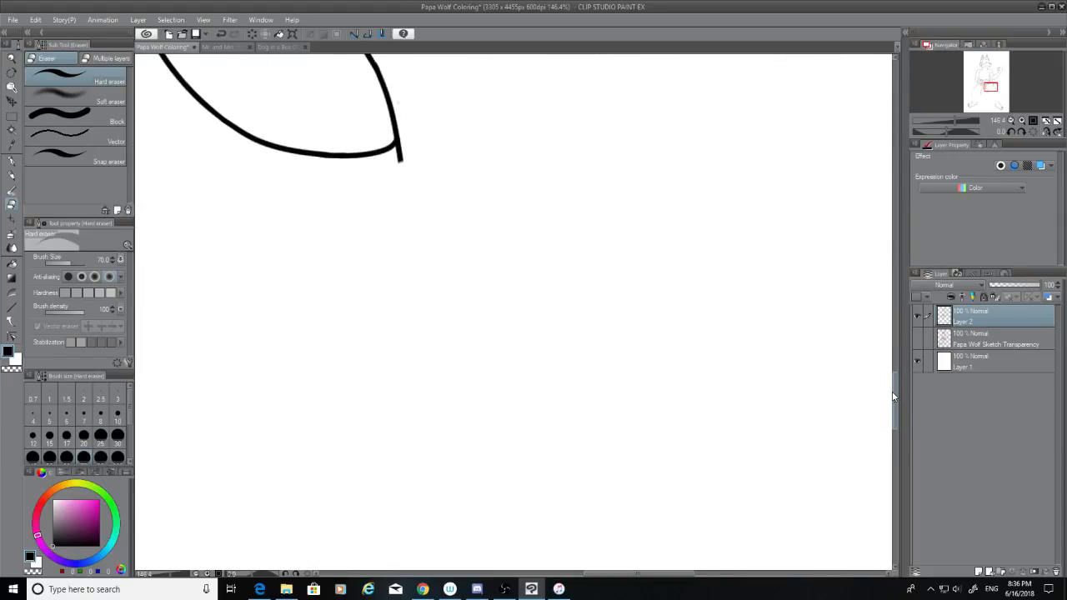
pyautogui.scroll(-8, 702, 342)
pyautogui.scroll(3, 545, 163)
pyautogui.scroll(2, 545, 163)
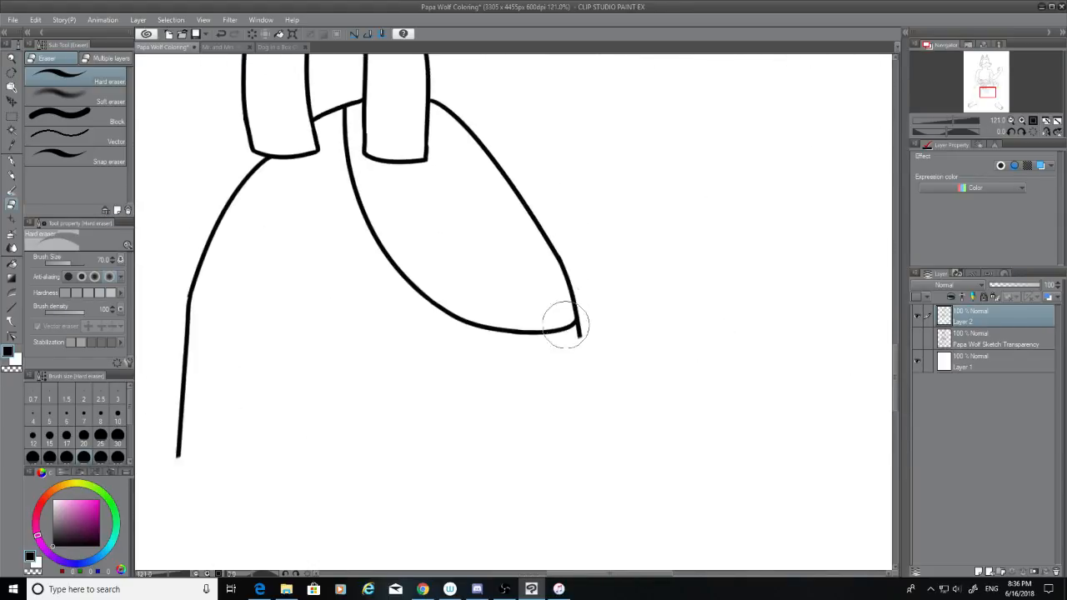
pyautogui.moveTo(588, 338)
pyautogui.mouseDown()
pyautogui.moveTo(568, 266)
pyautogui.moveTo(453, 91)
pyautogui.moveTo(457, 122)
pyautogui.moveTo(459, 108)
pyautogui.mouseUp()
pyautogui.hotkey('ctrl', 'z')
pyautogui.scroll(1, 422, 117)
pyautogui.scroll(6, 422, 116)
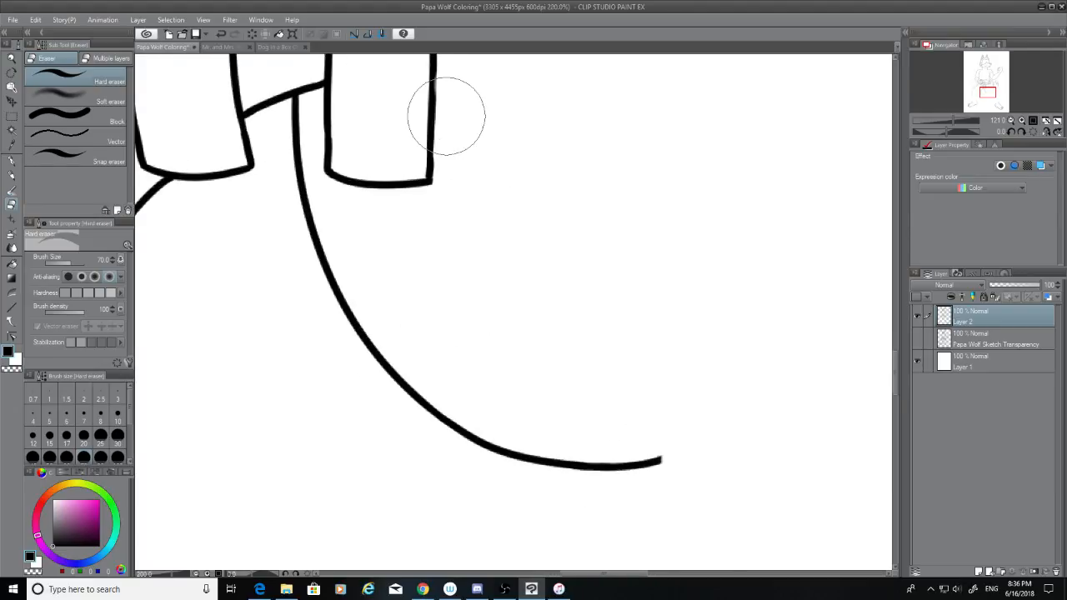
pyautogui.scroll(-7, 260, 379)
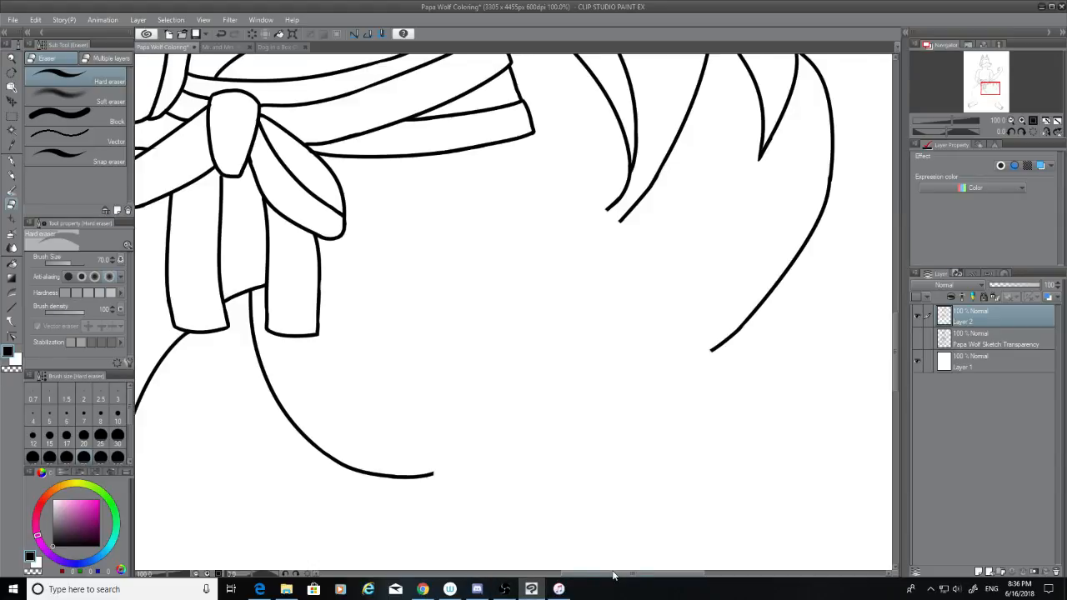
# Step: Erase the first trouser leg's outer line up to the belt and its inner line up to the hanging belt end
pyautogui.moveTo(612, 574); pyautogui.dragTo(563, 573)
pyautogui.scroll(-3, 439, 380)
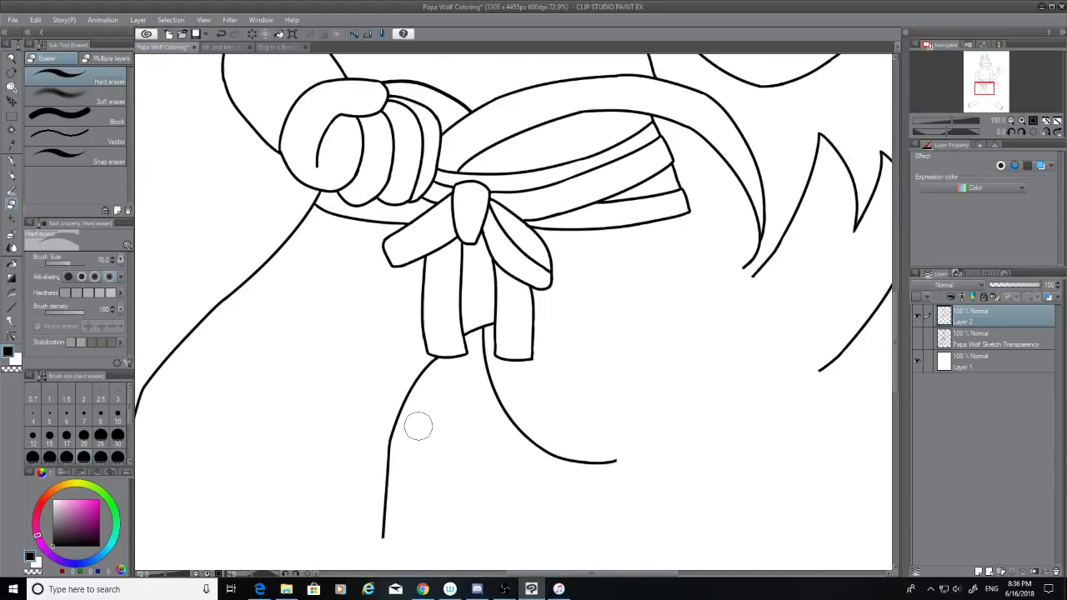
pyautogui.moveTo(572, 573); pyautogui.dragTo(503, 568)
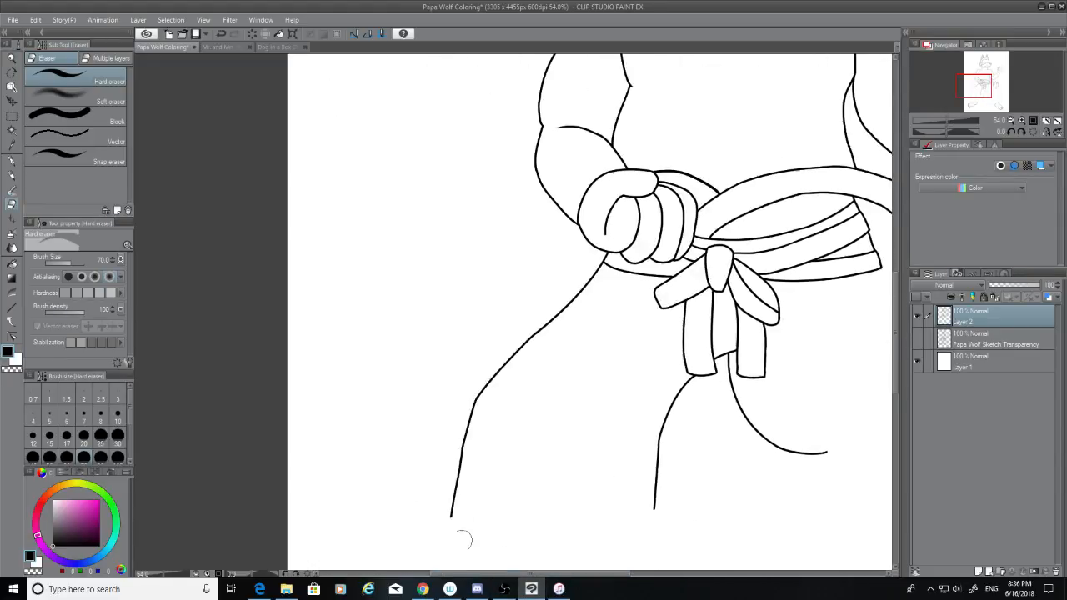
pyautogui.moveTo(441, 513)
pyautogui.mouseDown()
pyautogui.moveTo(481, 425)
pyautogui.moveTo(485, 375)
pyautogui.moveTo(585, 286)
pyautogui.mouseUp()
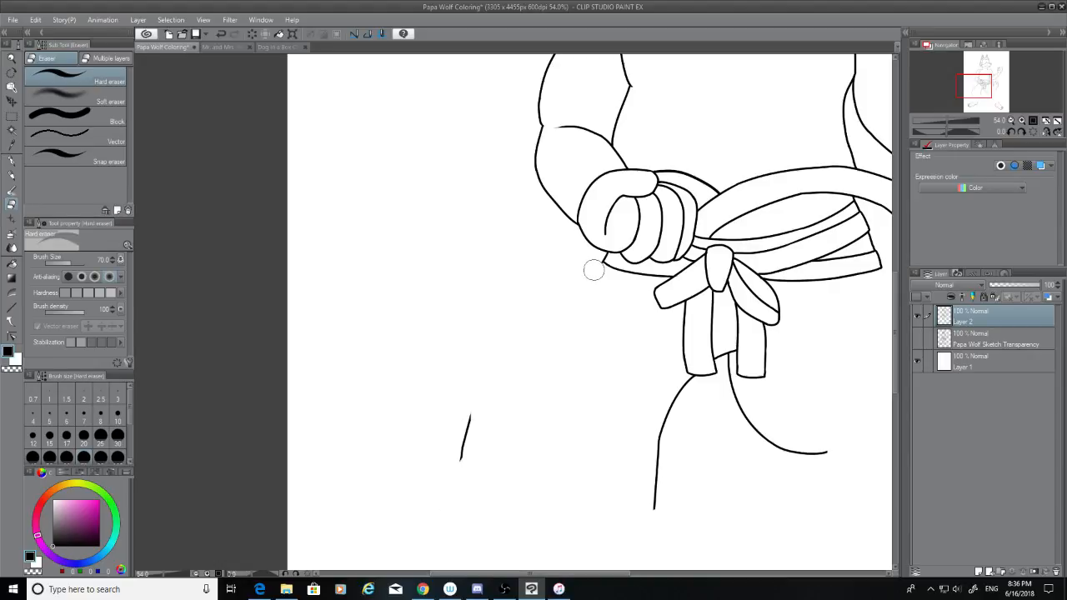
pyautogui.scroll(2, 705, 474)
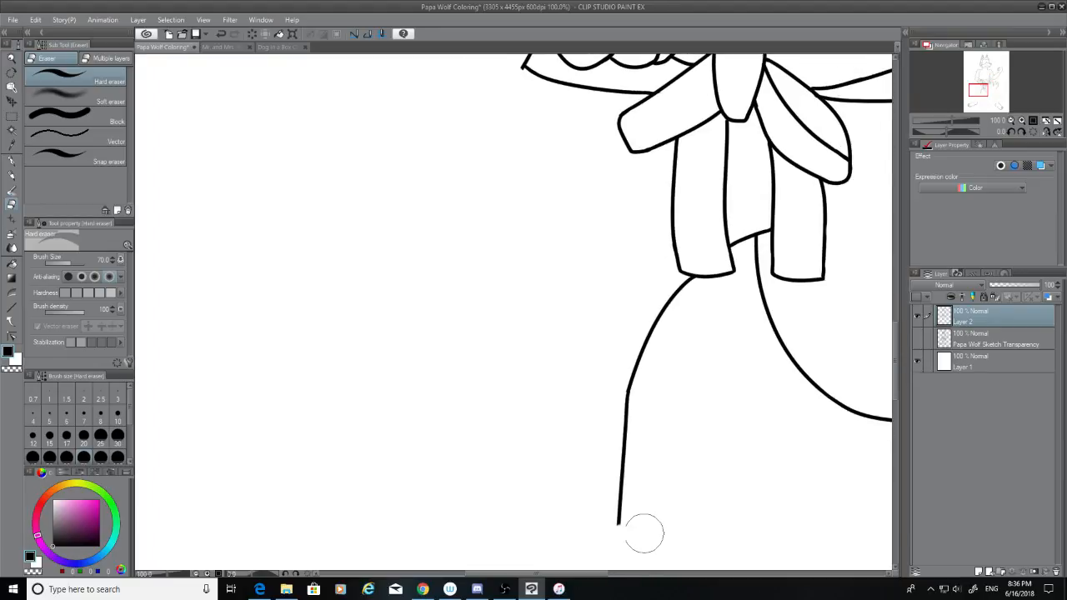
pyautogui.moveTo(643, 528)
pyautogui.mouseDown()
pyautogui.moveTo(626, 511)
pyautogui.moveTo(625, 448)
pyautogui.mouseUp()
pyautogui.moveTo(617, 367)
pyautogui.mouseDown()
pyautogui.moveTo(620, 428)
pyautogui.moveTo(627, 339)
pyautogui.moveTo(657, 306)
pyautogui.moveTo(692, 296)
pyautogui.moveTo(666, 333)
pyautogui.moveTo(638, 424)
pyautogui.mouseUp()
pyautogui.scroll(-3, 707, 422)
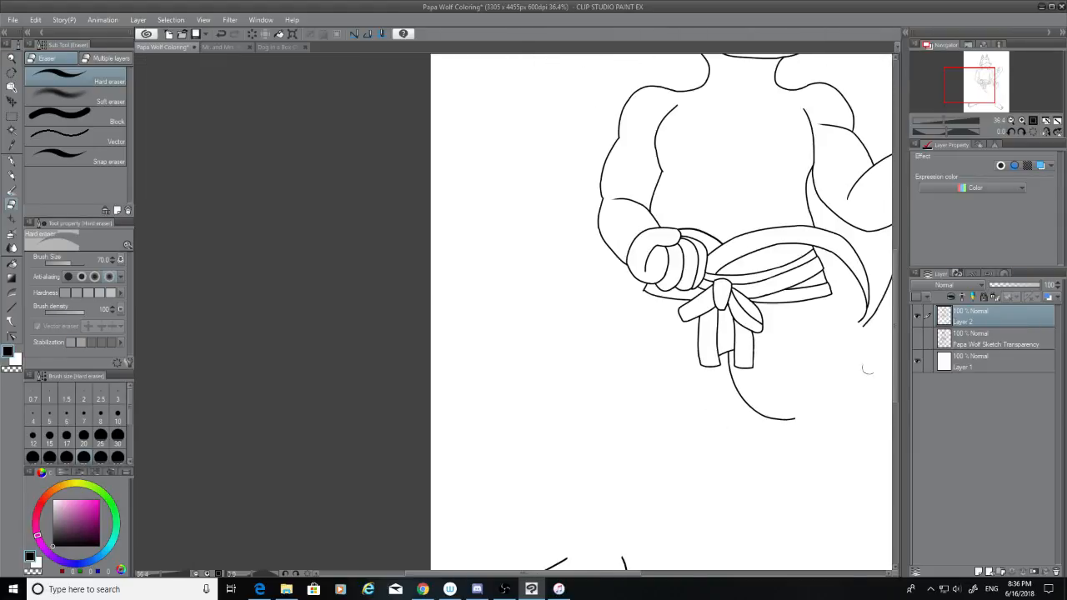
# Step: Show the Papa Wolf sketch layer again as a guide for redrawing the trousers
pyautogui.click(917, 337)
pyautogui.scroll(-3, 670, 458)
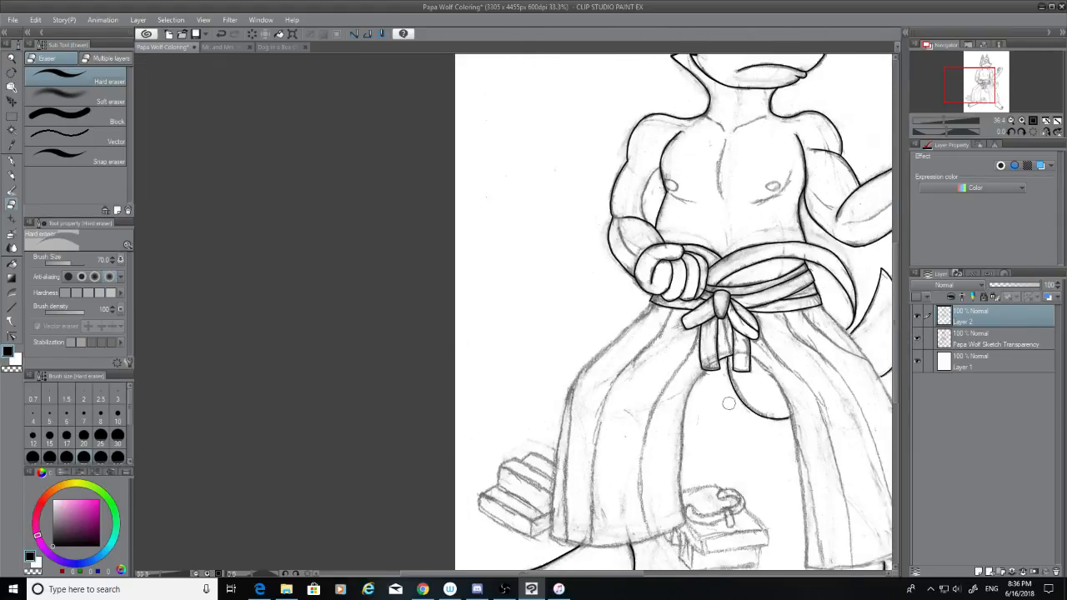
pyautogui.scroll(4, 670, 458)
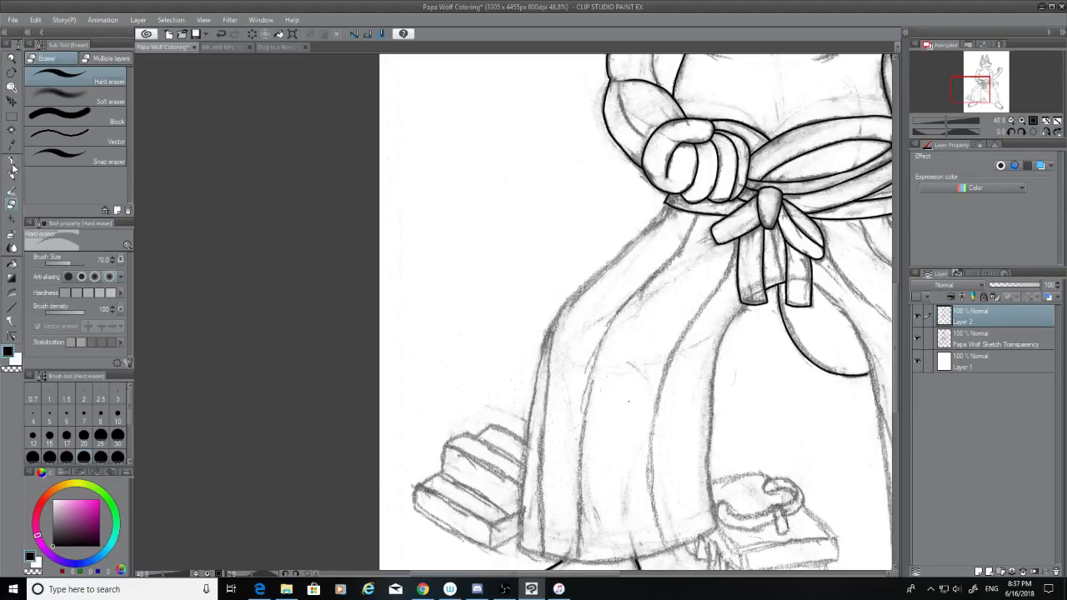
# Step: Redraw the upper outer line of the first trouser leg from the belt corner with the size 10 G-pen, retrying until it is smooth
pyautogui.click(12, 161)
pyautogui.scroll(5, 683, 208)
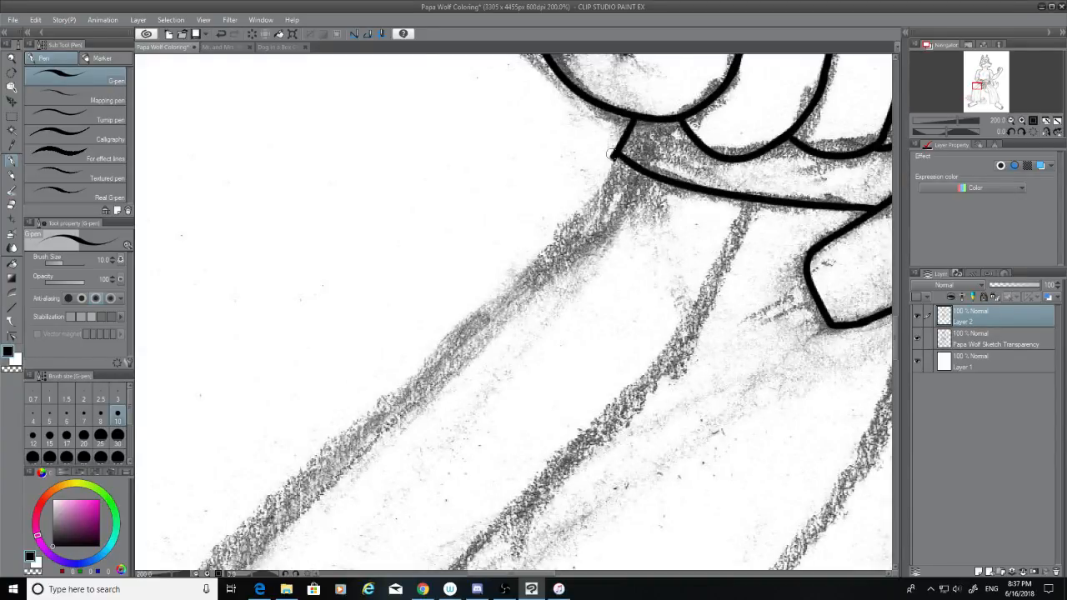
pyautogui.moveTo(610, 153)
pyautogui.mouseDown()
pyautogui.moveTo(563, 237)
pyautogui.moveTo(382, 415)
pyautogui.mouseUp()
pyautogui.hotkey('ctrl', 'z')
pyautogui.moveTo(615, 155)
pyautogui.mouseDown()
pyautogui.moveTo(417, 374)
pyautogui.moveTo(257, 492)
pyautogui.mouseUp()
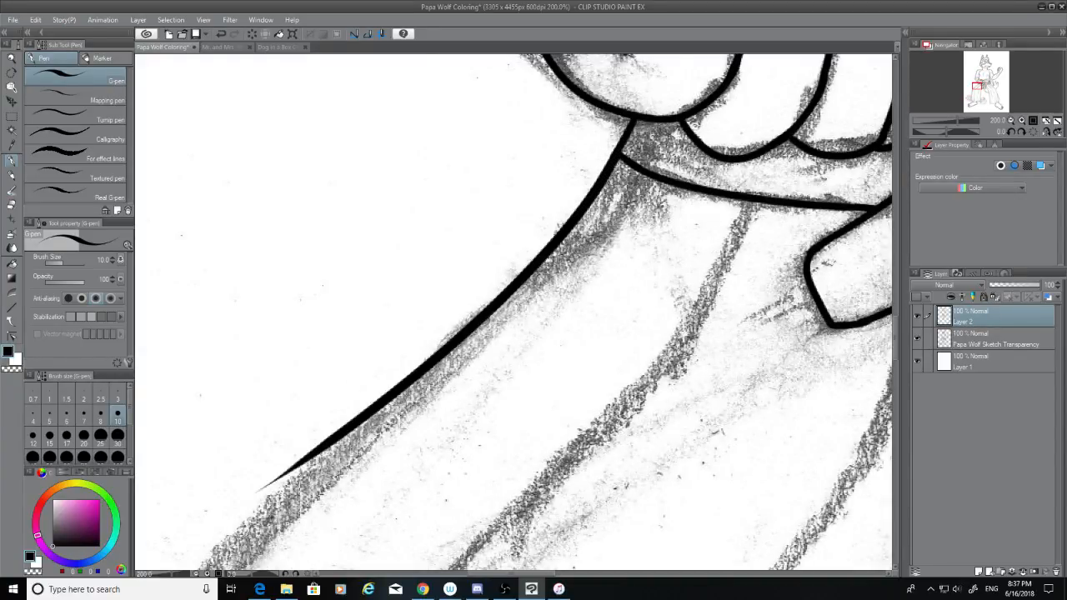
pyautogui.hotkey('ctrl', 'z')
pyautogui.moveTo(615, 155)
pyautogui.mouseDown()
pyautogui.moveTo(519, 275)
pyautogui.moveTo(191, 528)
pyautogui.mouseUp()
pyautogui.hotkey('ctrl', 'z')
pyautogui.moveTo(615, 157); pyautogui.dragTo(178, 570)
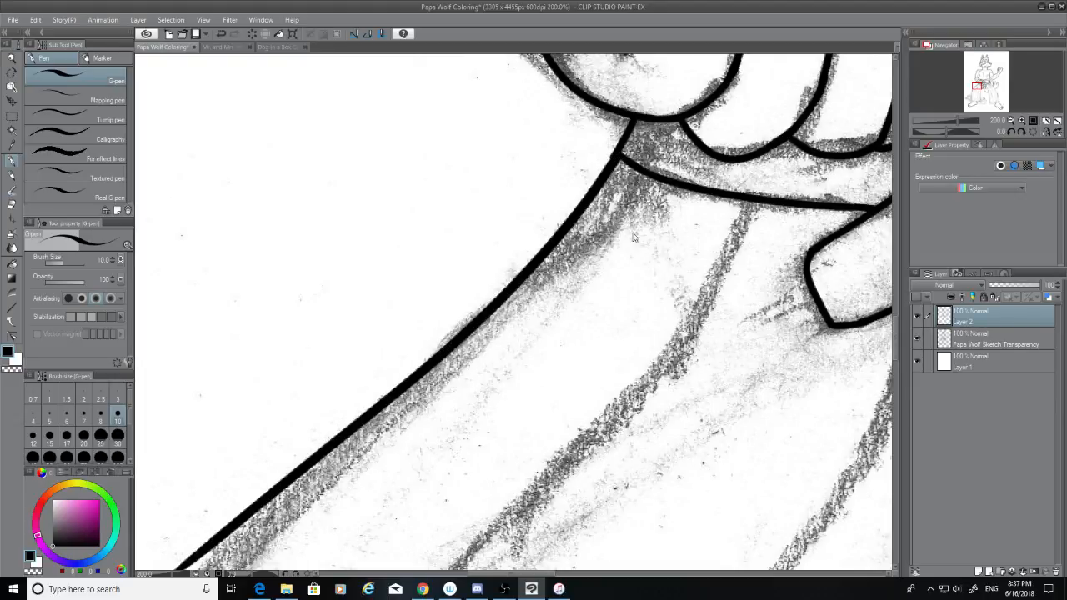
pyautogui.hotkey('ctrl', 'z')
pyautogui.moveTo(615, 157); pyautogui.dragTo(195, 575)
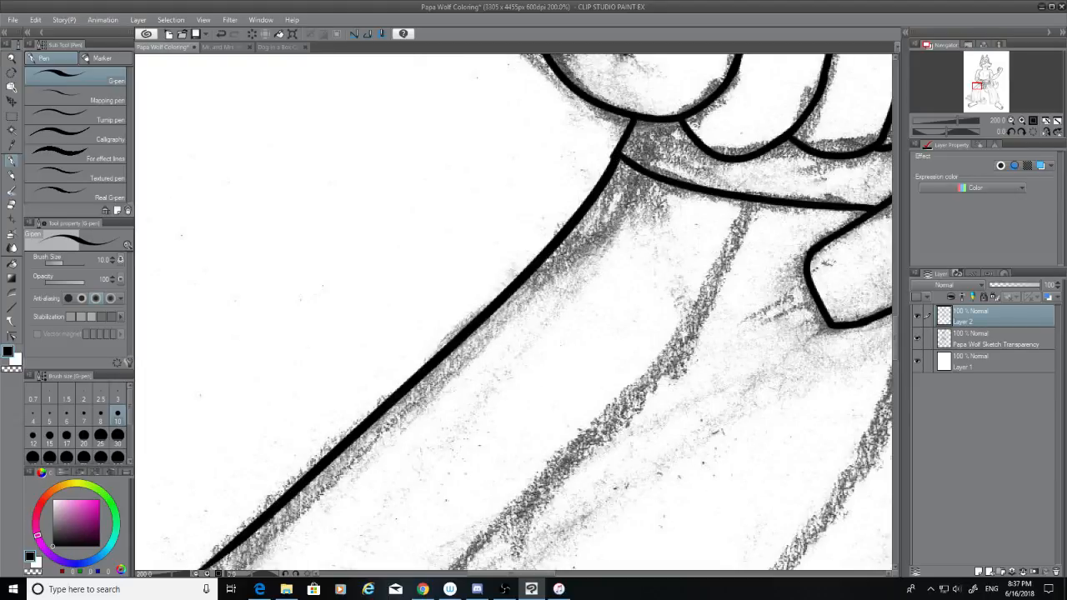
# Step: Trim the new line's overshoot at the belt corner with the hard eraser at size 20, and return to the G-pen
pyautogui.press('e')
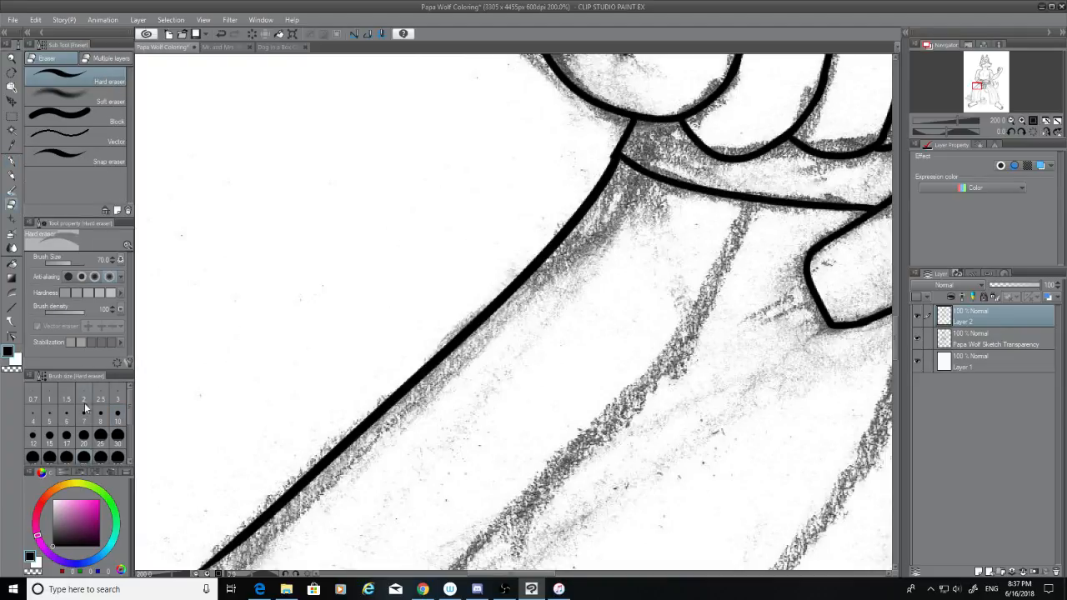
pyautogui.click(84, 431)
pyautogui.click(11, 162)
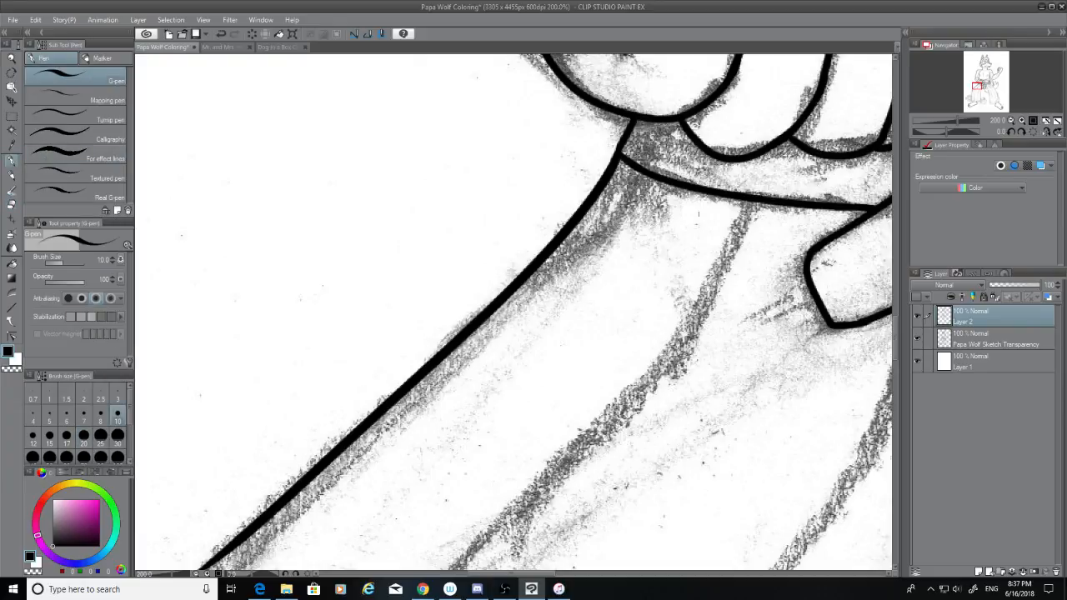
pyautogui.moveTo(622, 158)
pyautogui.mouseDown()
pyautogui.moveTo(743, 209)
pyautogui.moveTo(888, 222)
pyautogui.mouseUp()
pyautogui.hotkey('ctrl', 'z')
pyautogui.moveTo(618, 152); pyautogui.dragTo(888, 218)
pyautogui.hotkey('ctrl', 'z')
pyautogui.moveTo(618, 153); pyautogui.dragTo(886, 210)
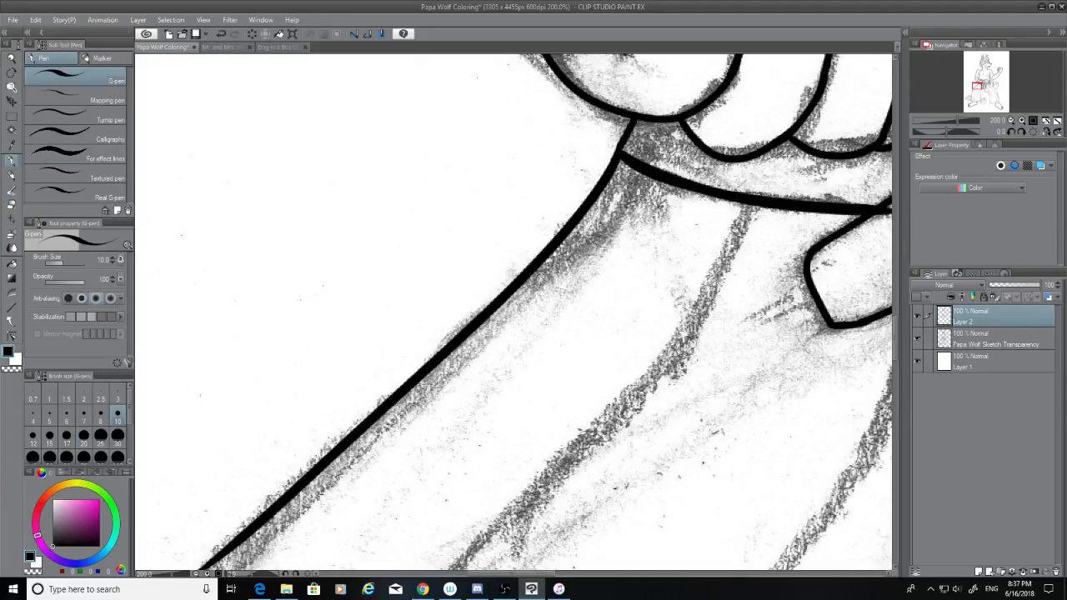
pyautogui.hotkey('ctrl', 'z')
# Step: Continue the outer line of the first trouser leg around the knee bend with the size 10 G-pen
pyautogui.moveTo(894, 332); pyautogui.dragTo(894, 355)
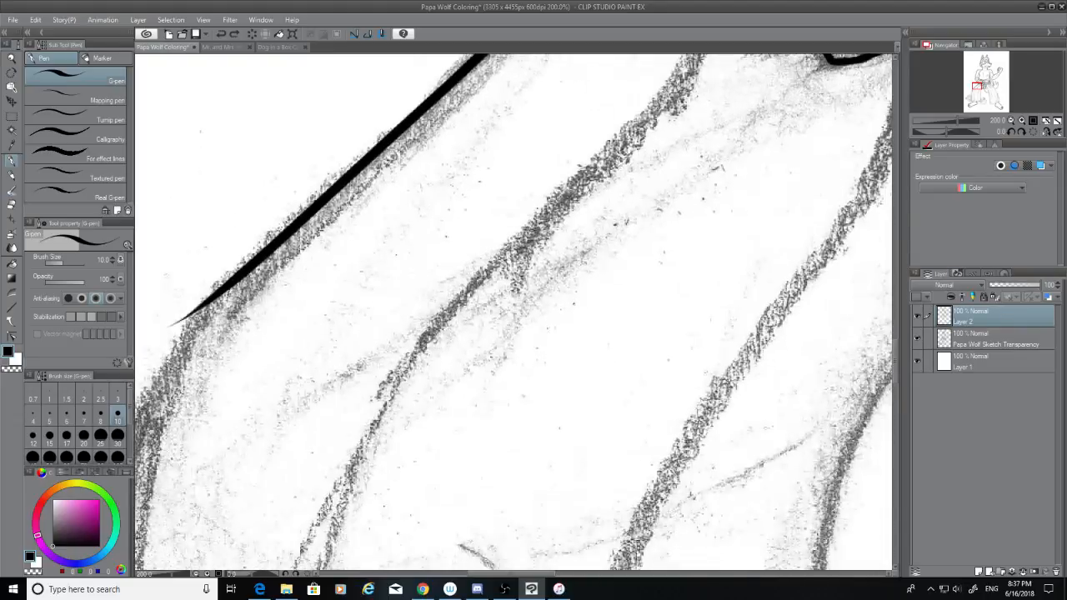
pyautogui.moveTo(553, 573); pyautogui.dragTo(510, 573)
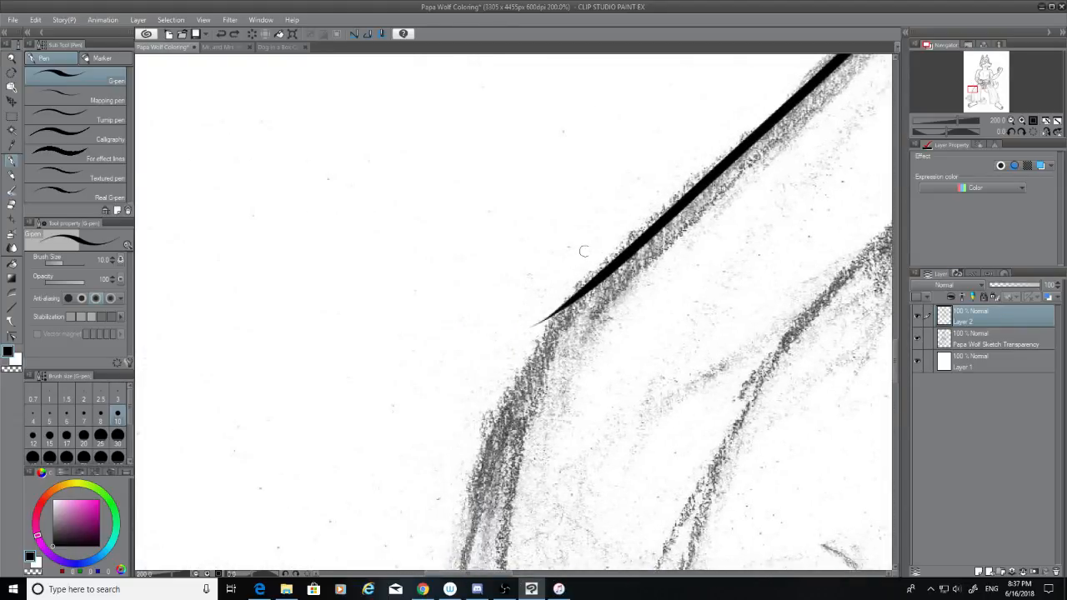
pyautogui.moveTo(587, 281); pyautogui.dragTo(460, 570)
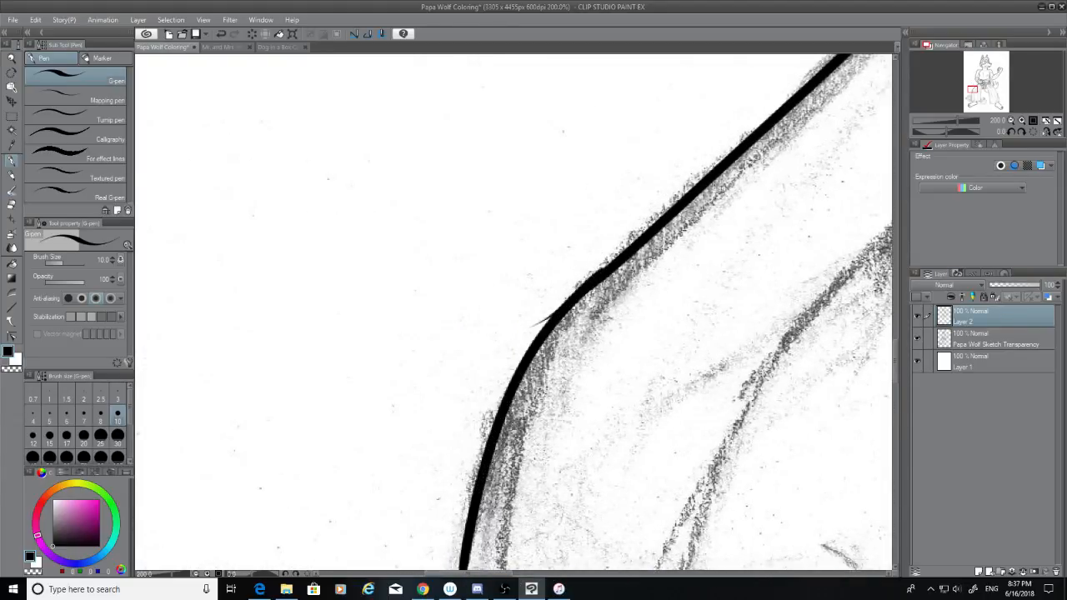
# Step: Trim the stray tip and overlap where the strokes join at the knee bend with the hard eraser at size 20
pyautogui.click(11, 204)
pyautogui.moveTo(535, 320)
pyautogui.mouseDown()
pyautogui.moveTo(622, 243)
pyautogui.moveTo(519, 338)
pyautogui.mouseUp()
pyautogui.hotkey('ctrl', 'z')
pyautogui.hotkey('ctrl', 'z')
pyautogui.moveTo(602, 255); pyautogui.dragTo(489, 363)
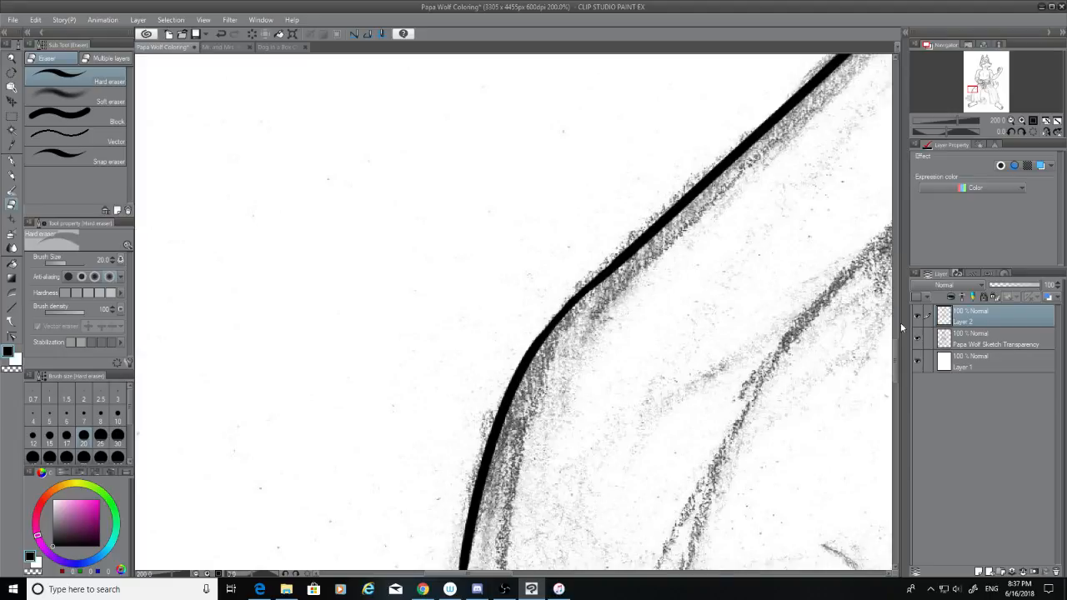
# Step: Extend the trouser leg's outer line from below the knee along the shin with the G-pen, retrying until it follows the sketch smoothly
pyautogui.moveTo(895, 349); pyautogui.dragTo(895, 393)
pyautogui.click(11, 160)
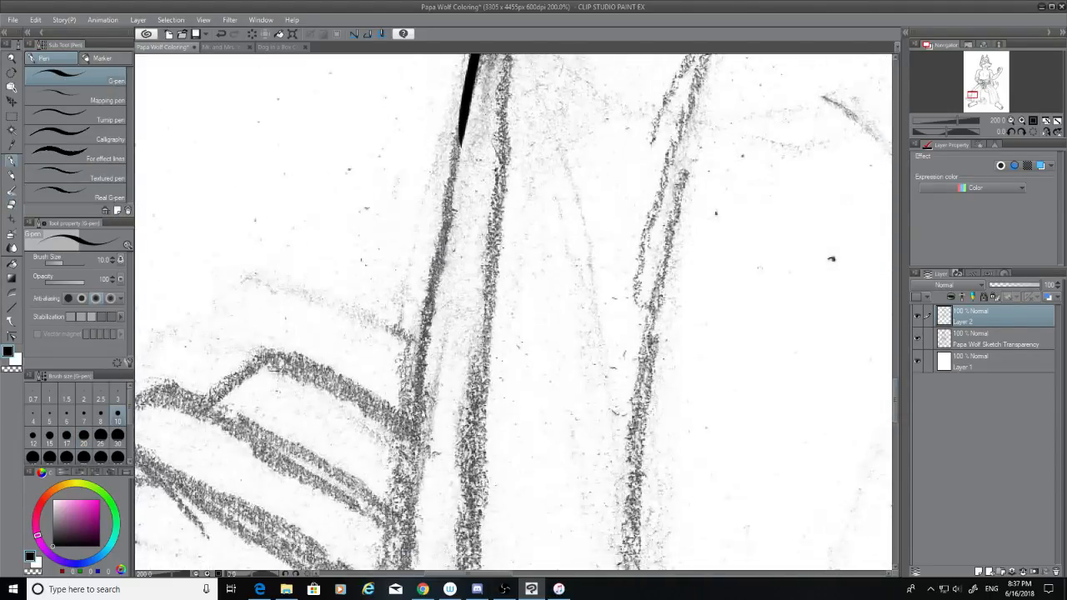
pyautogui.moveTo(464, 125); pyautogui.dragTo(404, 577)
pyautogui.hotkey('ctrl', 'z')
pyautogui.moveTo(465, 108); pyautogui.dragTo(405, 570)
pyautogui.hotkey('ctrl', 'z')
pyautogui.moveTo(464, 120); pyautogui.dragTo(402, 574)
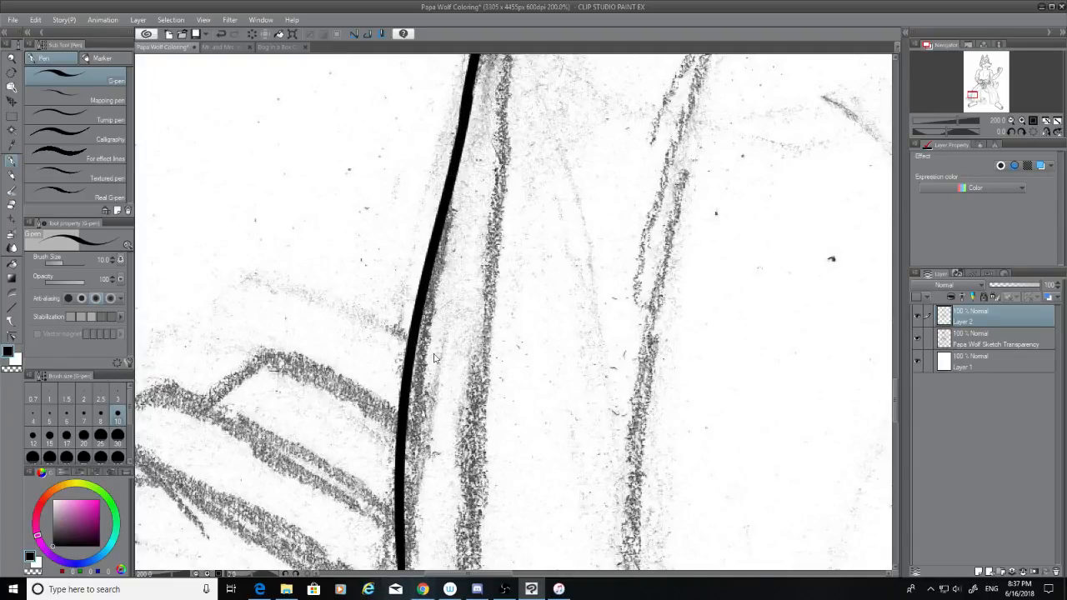
pyautogui.hotkey('ctrl', 'z')
pyautogui.moveTo(463, 125); pyautogui.dragTo(379, 523)
pyautogui.hotkey('ctrl', 'z')
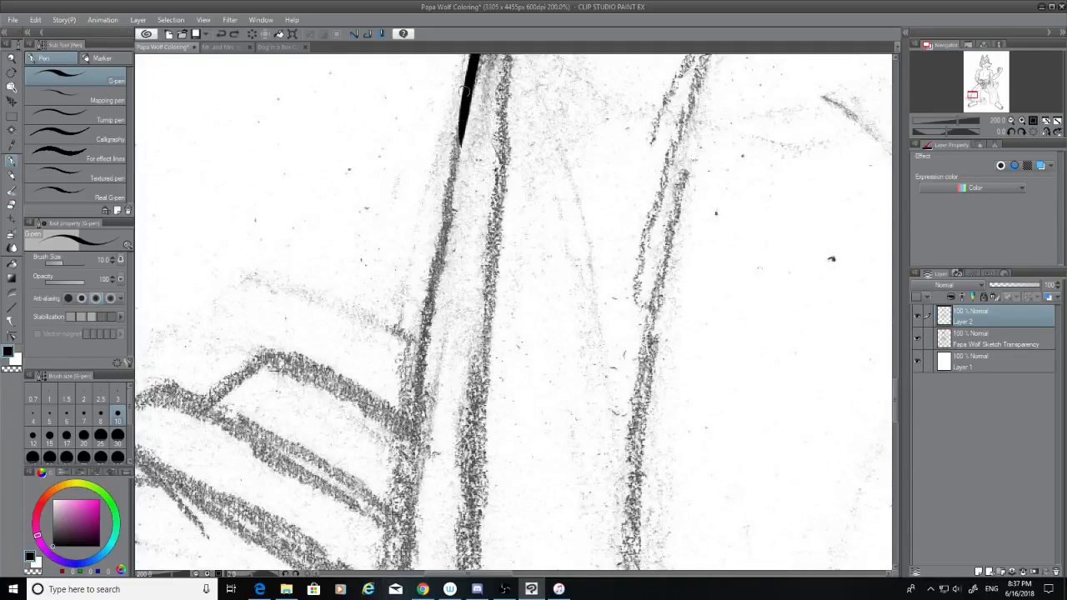
pyautogui.moveTo(464, 104); pyautogui.dragTo(405, 564)
# Step: Continue the outer line down the lower leg to the hem corner, retrying the stroke until it is smooth
pyautogui.moveTo(896, 383); pyautogui.dragTo(895, 411)
pyautogui.moveTo(416, 125); pyautogui.dragTo(398, 570)
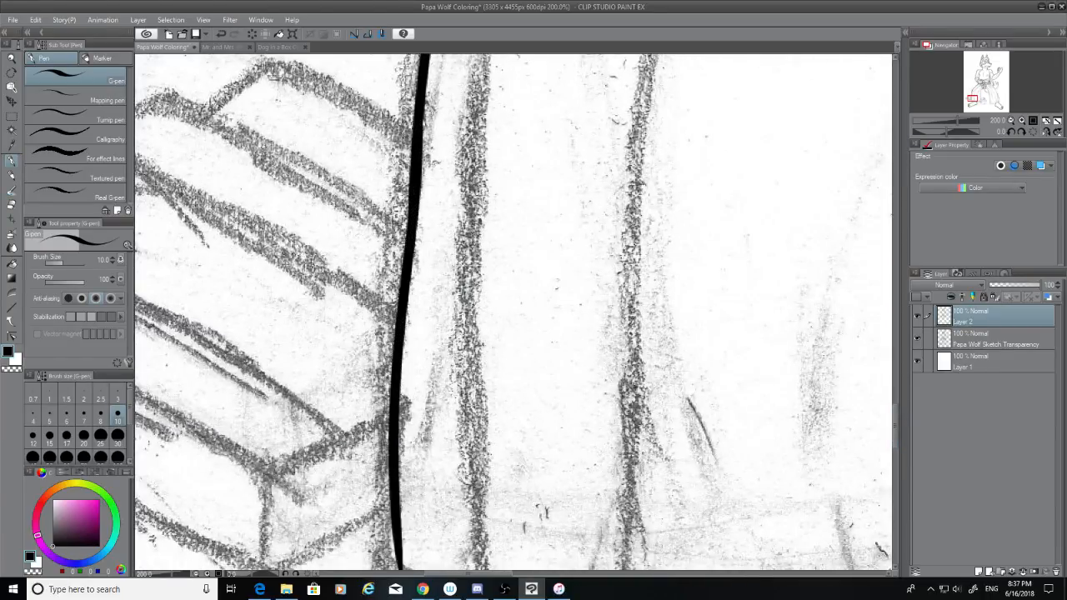
pyautogui.hotkey('ctrl', 'z')
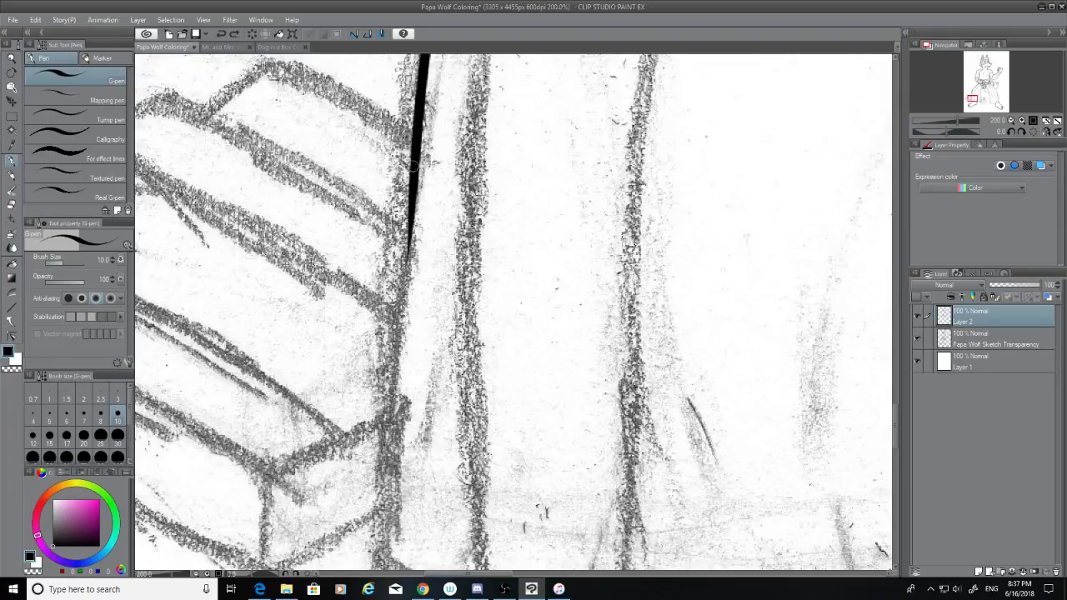
pyautogui.moveTo(413, 165); pyautogui.dragTo(400, 570)
pyautogui.hotkey('ctrl', 'z')
pyautogui.moveTo(416, 171); pyautogui.dragTo(375, 558)
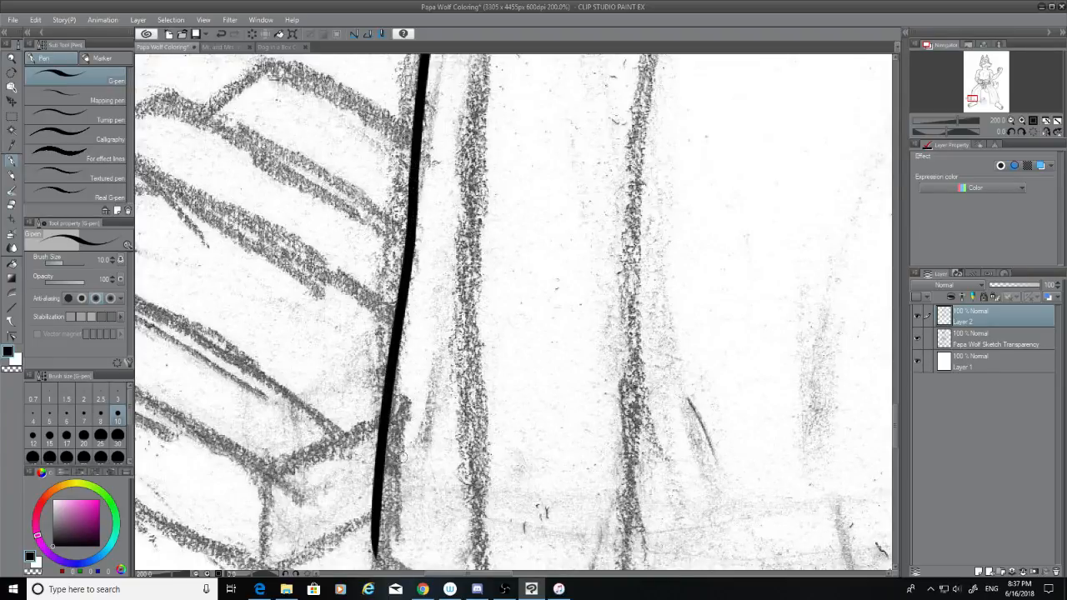
# Step: Draw the curved trouser hem from the outer corner across the top of the foot, redoing the first stroke
pyautogui.moveTo(895, 421); pyautogui.dragTo(899, 442)
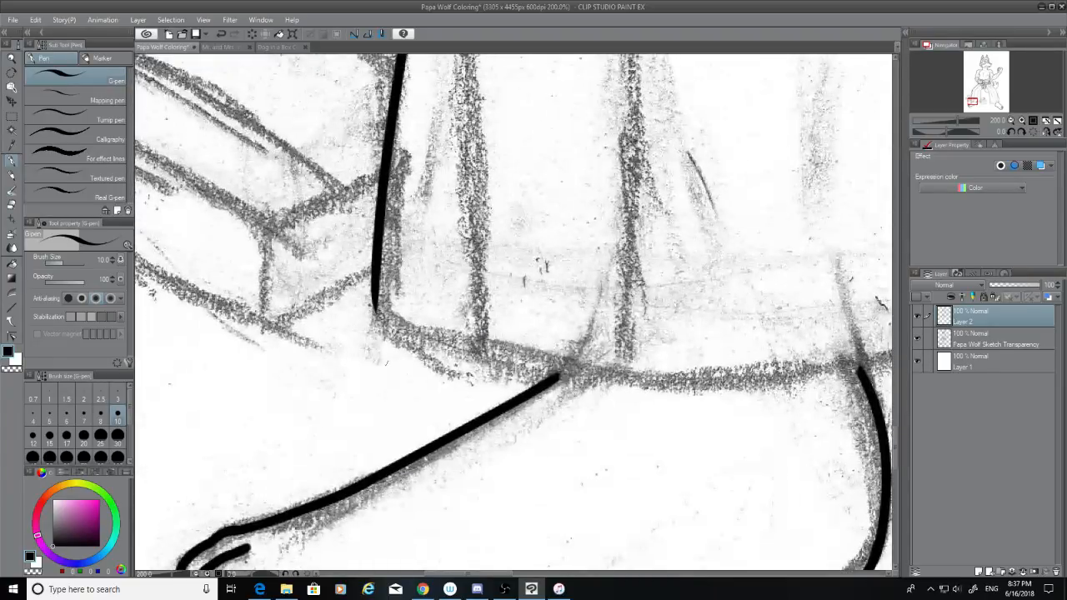
pyautogui.moveTo(375, 284)
pyautogui.mouseDown()
pyautogui.moveTo(376, 311)
pyautogui.moveTo(892, 372)
pyautogui.mouseUp()
pyautogui.hotkey('ctrl', 'z')
pyautogui.moveTo(373, 310)
pyautogui.mouseDown()
pyautogui.moveTo(409, 333)
pyautogui.moveTo(926, 384)
pyautogui.mouseUp()
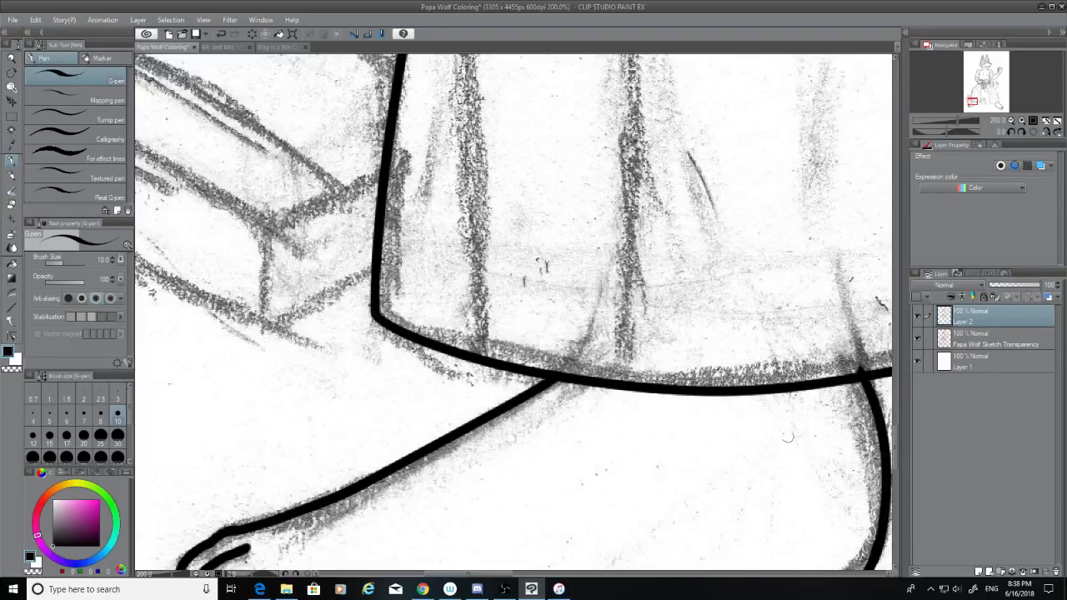
# Step: Erase the part of the hem line that runs past the foot's upper line with the size 20 hard eraser
pyautogui.moveTo(498, 574); pyautogui.dragTo(537, 573)
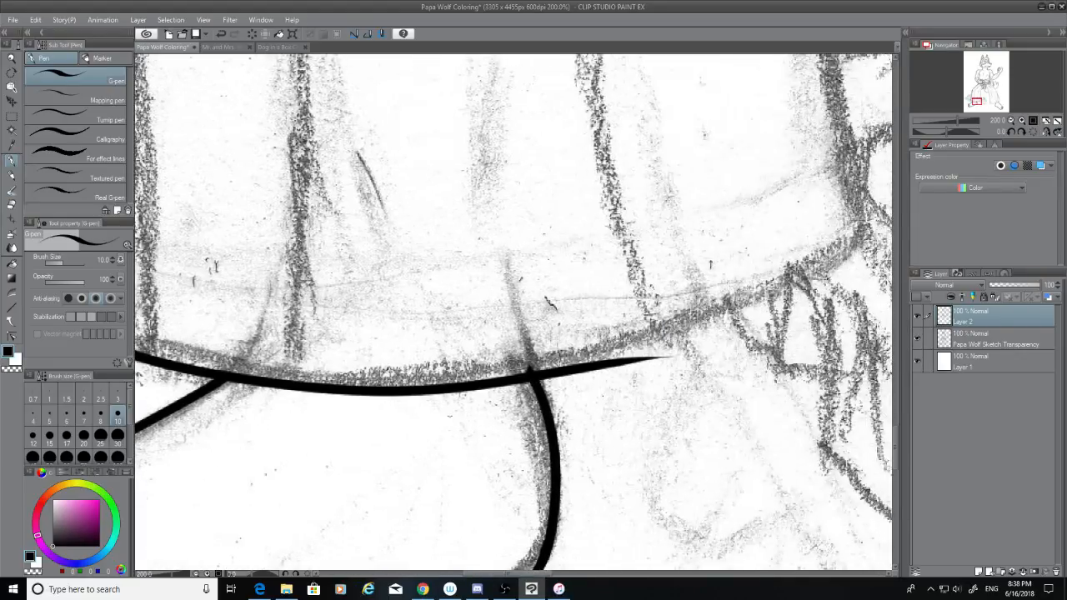
pyautogui.click(12, 204)
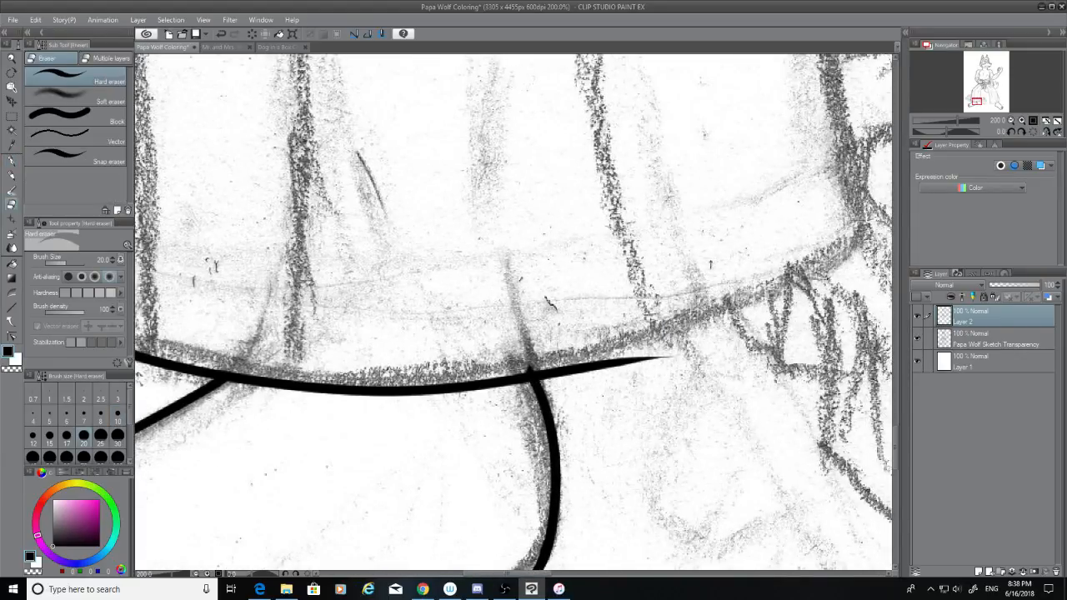
pyautogui.moveTo(524, 358)
pyautogui.mouseDown()
pyautogui.moveTo(651, 359)
pyautogui.moveTo(421, 392)
pyautogui.moveTo(255, 380)
pyautogui.mouseUp()
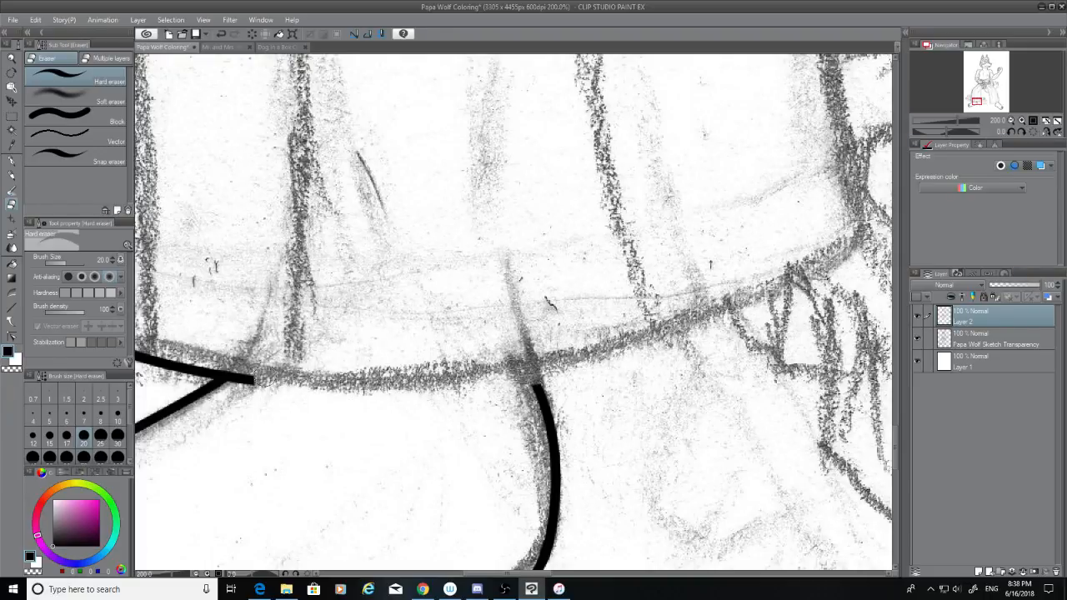
# Step: Redraw the rest of the hem with the G-pen, curving it up to the inner corner and retrying until it is smooth
pyautogui.click(11, 160)
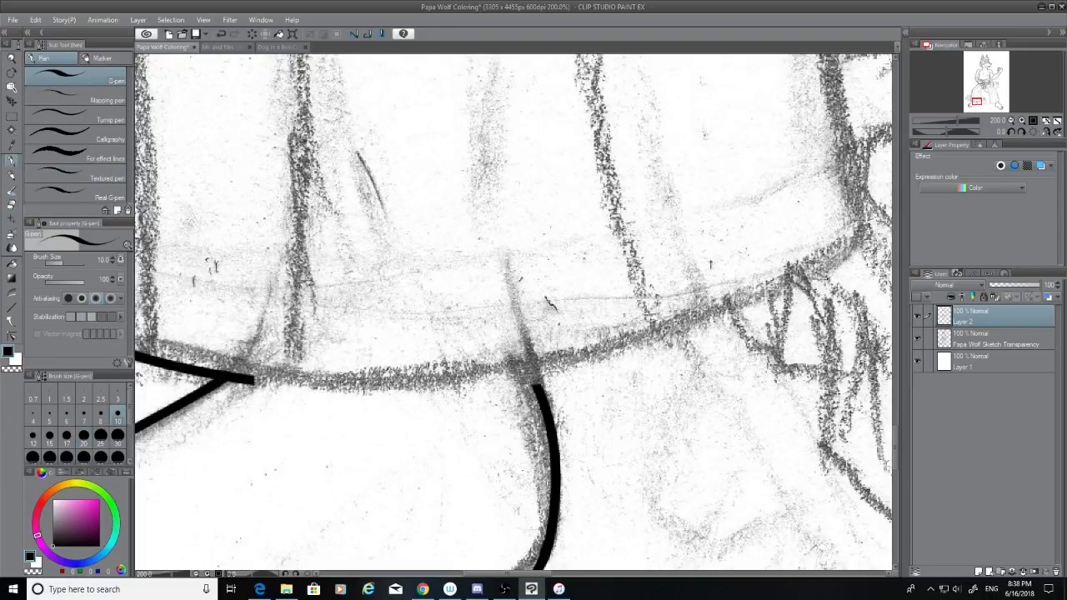
pyautogui.moveTo(252, 379)
pyautogui.mouseDown()
pyautogui.moveTo(333, 382)
pyautogui.moveTo(683, 320)
pyautogui.mouseUp()
pyautogui.hotkey('ctrl', 'z')
pyautogui.press('XF86AudioLowerVolume')
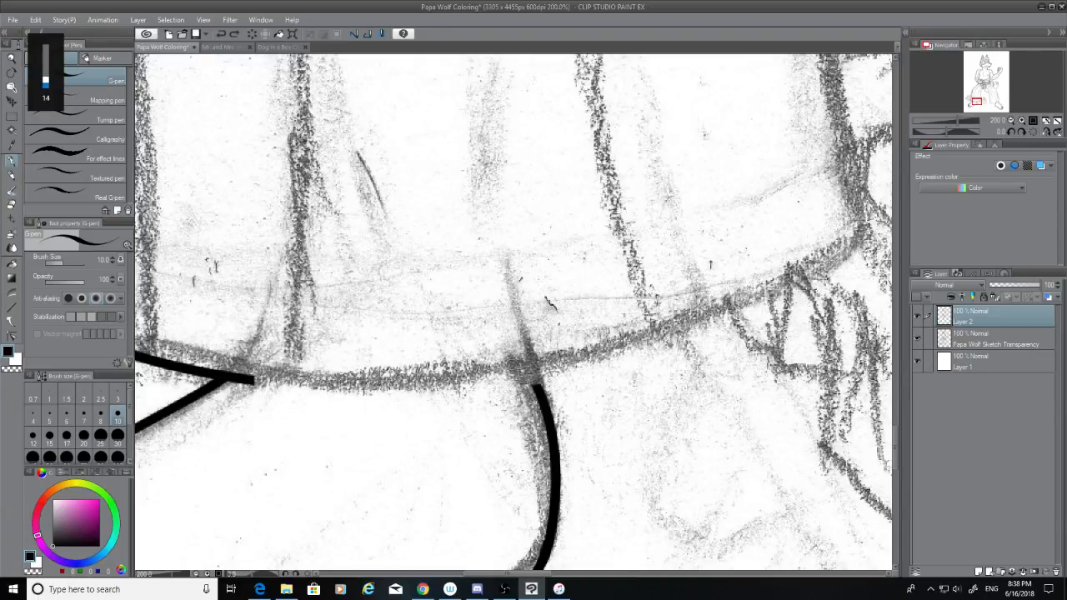
pyautogui.moveTo(242, 381); pyautogui.dragTo(843, 252)
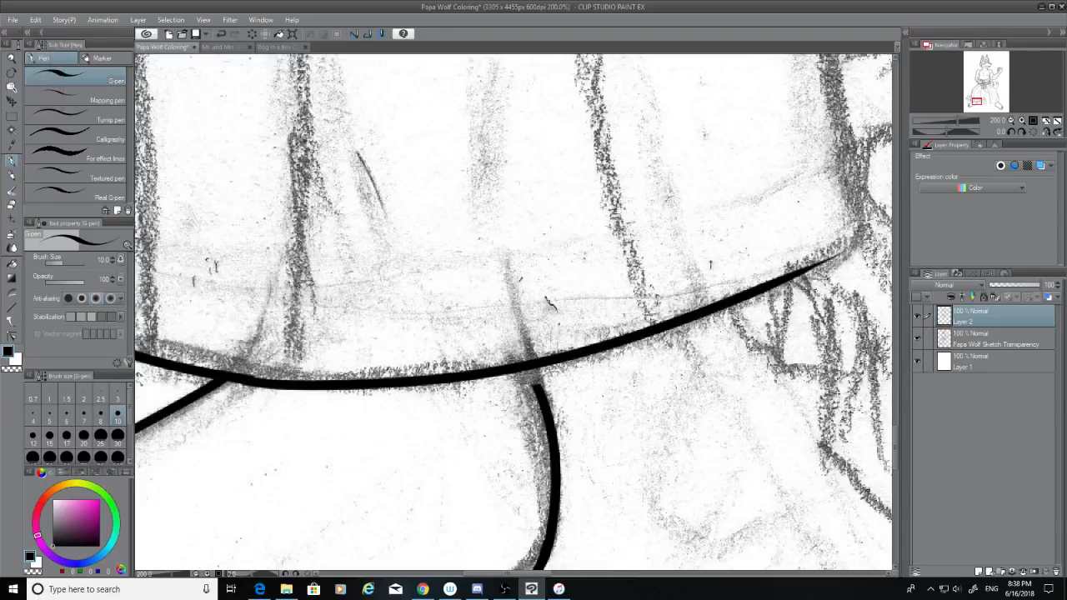
pyautogui.hotkey('ctrl', 'z')
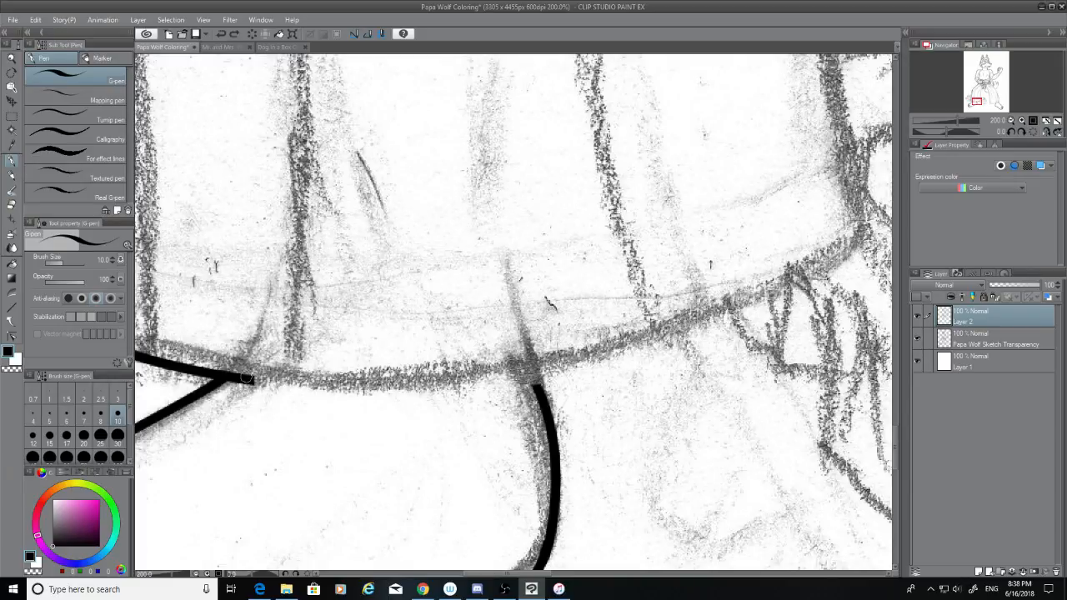
pyautogui.moveTo(246, 378)
pyautogui.mouseDown()
pyautogui.moveTo(857, 221)
pyautogui.moveTo(790, 268)
pyautogui.moveTo(253, 390)
pyautogui.moveTo(885, 242)
pyautogui.mouseUp()
pyautogui.hotkey('ctrl', 'z')
pyautogui.hotkey('ctrl', 'z')
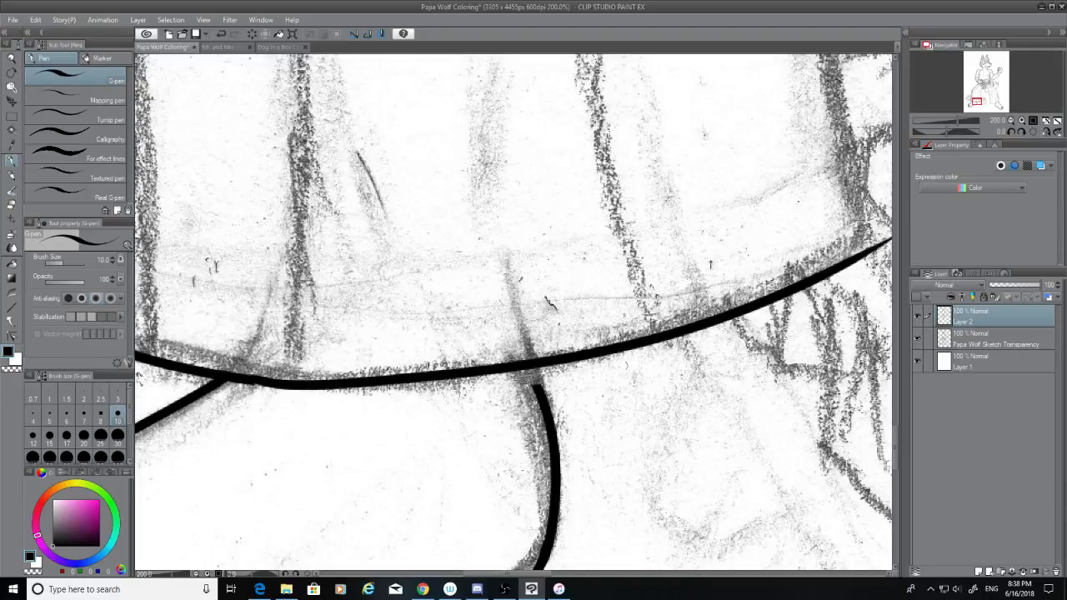
pyautogui.hotkey('ctrl', 'z')
pyautogui.moveTo(253, 380); pyautogui.dragTo(891, 215)
pyautogui.hotkey('ctrl', 'z')
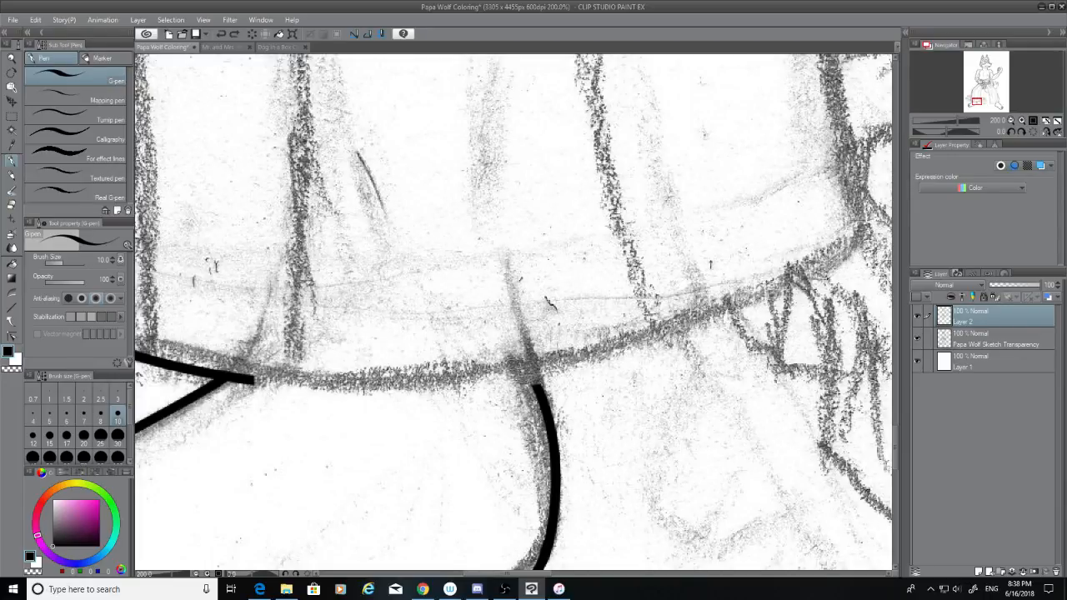
# Step: Bridge the two hem segments beside the foot's upper line with a short stroke, retrying until the join is even
pyautogui.moveTo(254, 380)
pyautogui.mouseDown()
pyautogui.moveTo(614, 318)
pyautogui.moveTo(890, 213)
pyautogui.moveTo(255, 381)
pyautogui.moveTo(344, 376)
pyautogui.mouseUp()
pyautogui.hotkey('ctrl', 'z')
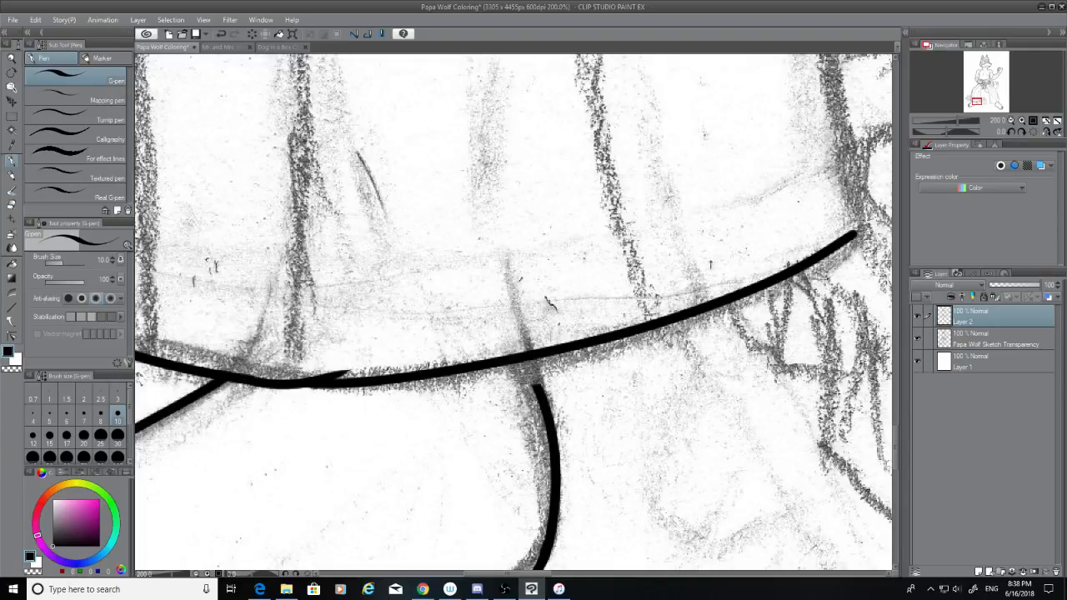
pyautogui.hotkey('ctrl', 'z')
pyautogui.moveTo(253, 380); pyautogui.dragTo(337, 377)
pyautogui.hotkey('ctrl', 'z')
pyautogui.moveTo(251, 379); pyautogui.dragTo(340, 380)
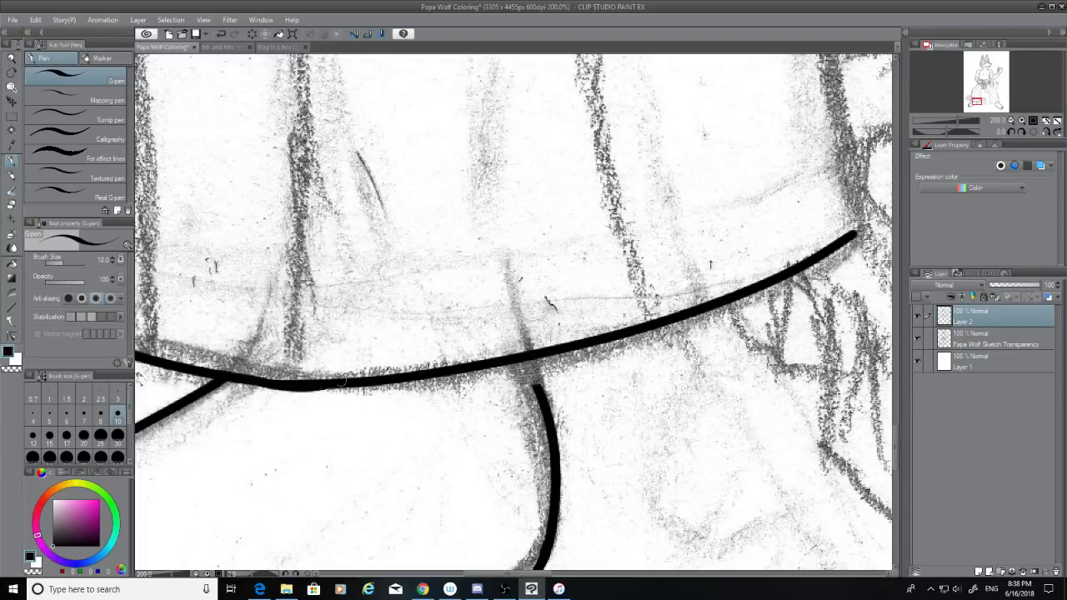
pyautogui.hotkey('ctrl', 'z')
pyautogui.moveTo(254, 380); pyautogui.dragTo(350, 376)
pyautogui.hotkey('ctrl', 'z')
pyautogui.moveTo(250, 380); pyautogui.dragTo(346, 377)
pyautogui.hotkey('ctrl', 'z')
pyautogui.moveTo(253, 380); pyautogui.dragTo(348, 377)
pyautogui.hotkey('ctrl', 'z')
pyautogui.hotkey('ctrl', 'z')
pyautogui.moveTo(251, 380); pyautogui.dragTo(335, 379)
pyautogui.hotkey('ctrl', 'z')
pyautogui.moveTo(252, 380); pyautogui.dragTo(325, 378)
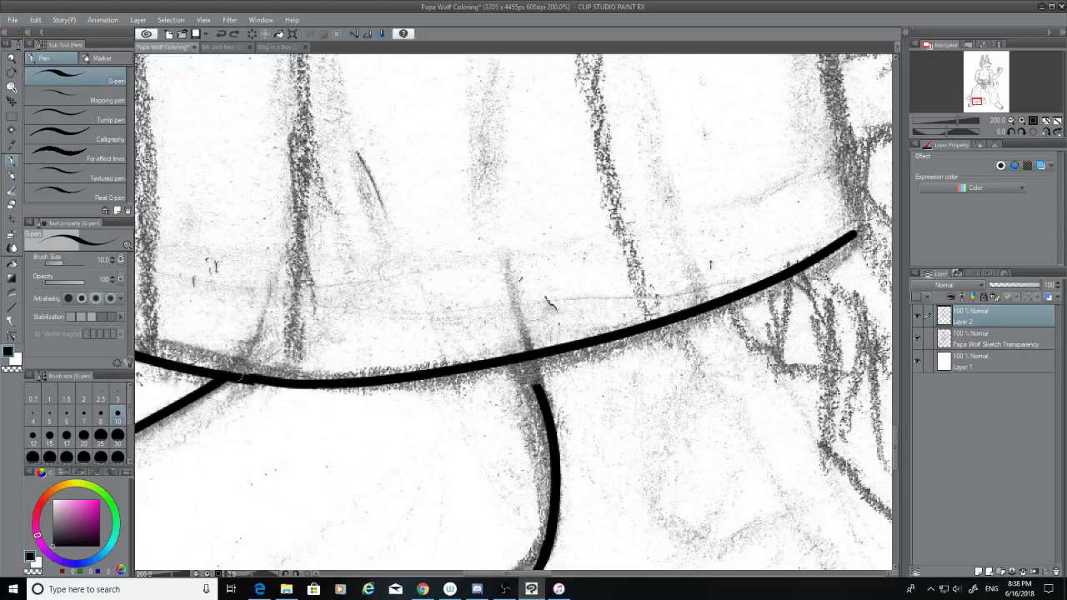
pyautogui.hotkey('ctrl', 'z')
pyautogui.moveTo(250, 380); pyautogui.dragTo(327, 378)
pyautogui.hotkey('ctrl', 'z')
pyautogui.moveTo(250, 380); pyautogui.dragTo(345, 383)
pyautogui.hotkey('ctrl', 'z')
pyautogui.moveTo(250, 380); pyautogui.dragTo(347, 381)
pyautogui.hotkey('ctrl', 'z')
pyautogui.moveTo(250, 379); pyautogui.dragTo(349, 383)
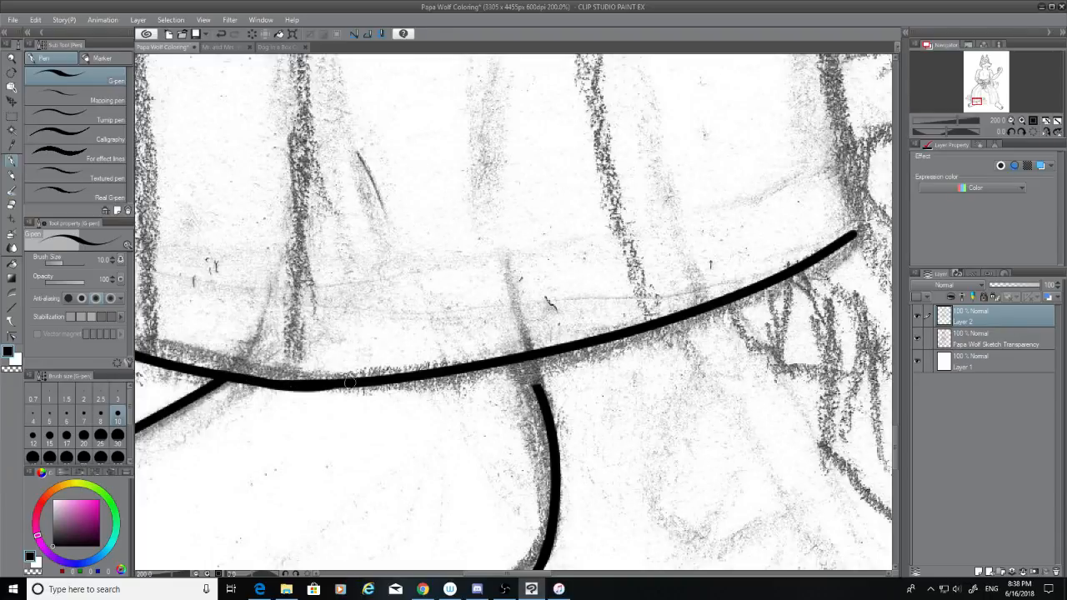
pyautogui.hotkey('ctrl', 'z')
pyautogui.moveTo(250, 380); pyautogui.dragTo(343, 381)
pyautogui.hotkey('ctrl', 'z')
pyautogui.moveTo(248, 380); pyautogui.dragTo(353, 386)
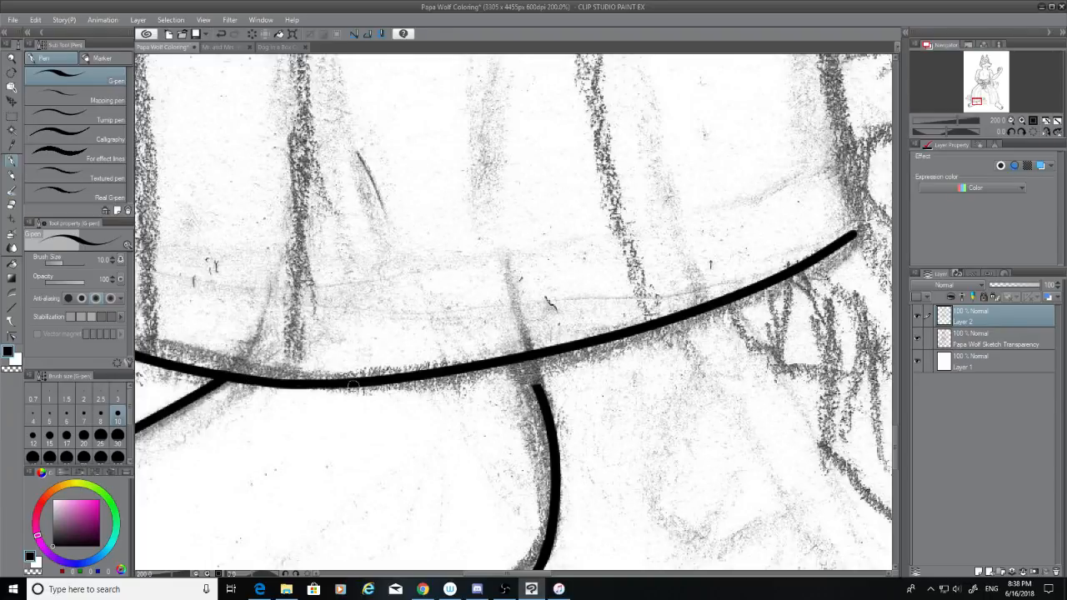
# Step: Connect the top of the heel line to the hem with a short stroke, retrying until it joins cleanly
pyautogui.moveTo(524, 362); pyautogui.dragTo(550, 407)
pyautogui.hotkey('ctrl', 'z')
pyautogui.hotkey('ctrl', 'z')
pyautogui.hotkey('ctrl', 'z')
pyautogui.moveTo(517, 355); pyautogui.dragTo(546, 397)
pyautogui.hotkey('ctrl', 'z')
pyautogui.moveTo(519, 361); pyautogui.dragTo(540, 388)
# Step: Draw the inner line of the first trouser leg upward from the inner hem corner, redoing the first stroke
pyautogui.moveTo(552, 575); pyautogui.dragTo(610, 575)
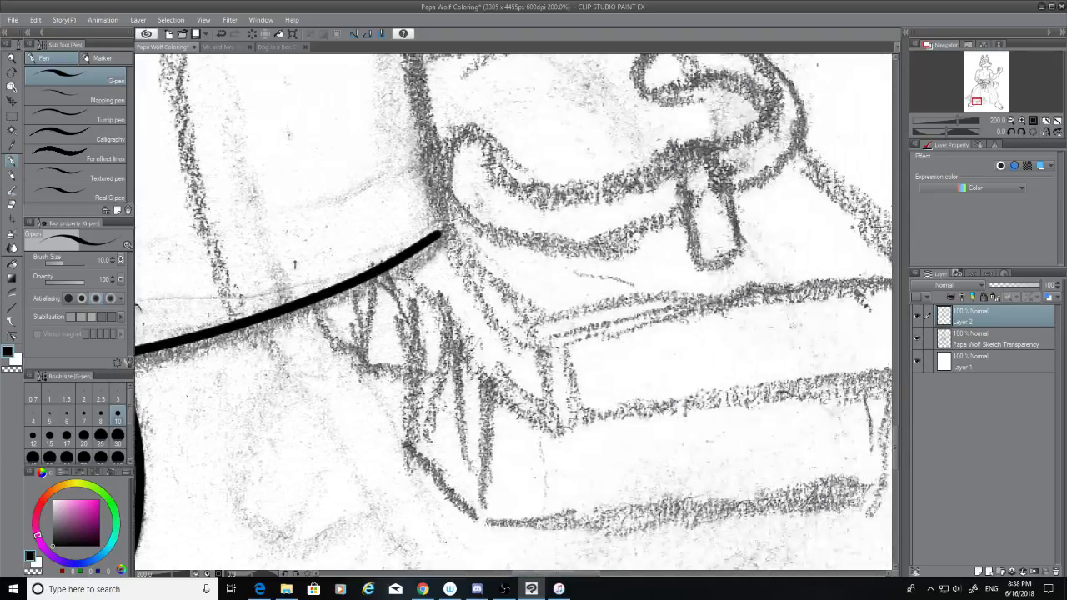
pyautogui.moveTo(898, 450); pyautogui.dragTo(894, 415)
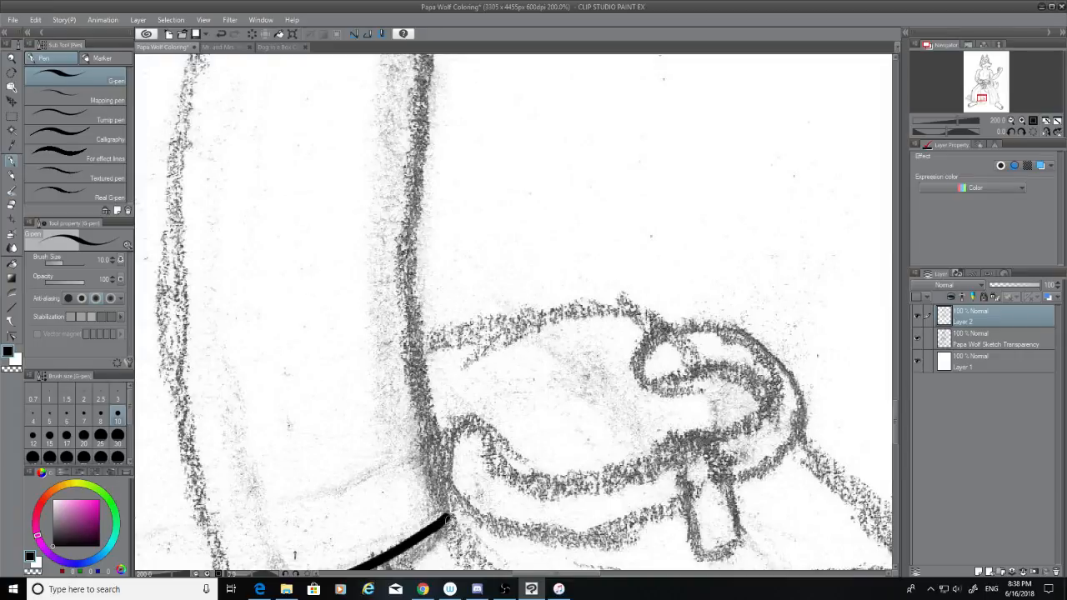
pyautogui.moveTo(448, 518); pyautogui.dragTo(401, 105)
pyautogui.hotkey('ctrl', 'z')
pyautogui.moveTo(448, 506); pyautogui.dragTo(410, 119)
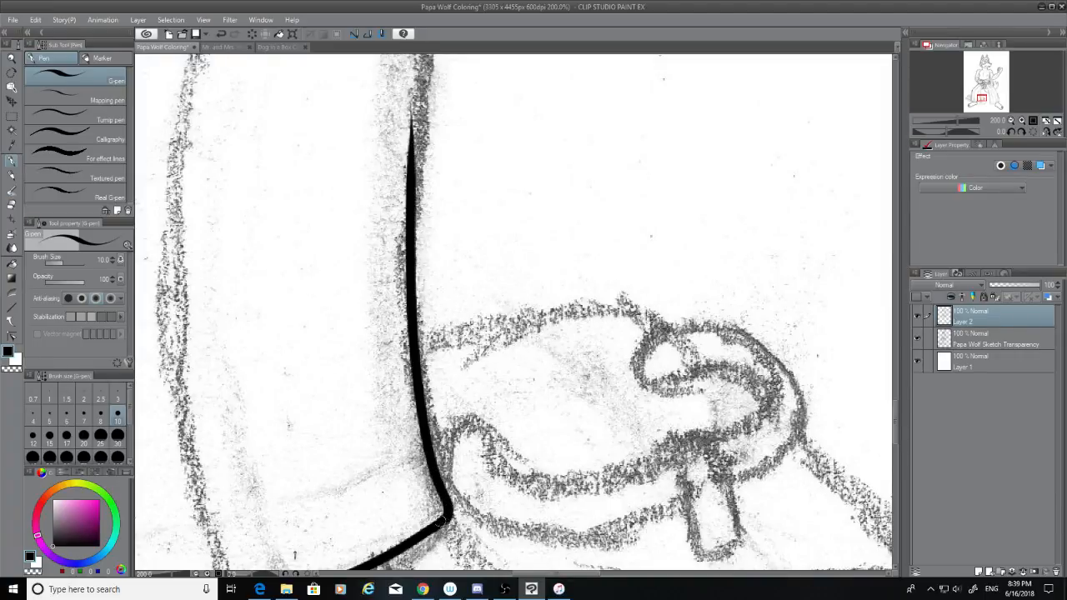
# Step: Erase the tapered upper end of the inner leg line with the hard eraser at size 20
pyautogui.moveTo(895, 409); pyautogui.dragTo(894, 393)
pyautogui.click(11, 204)
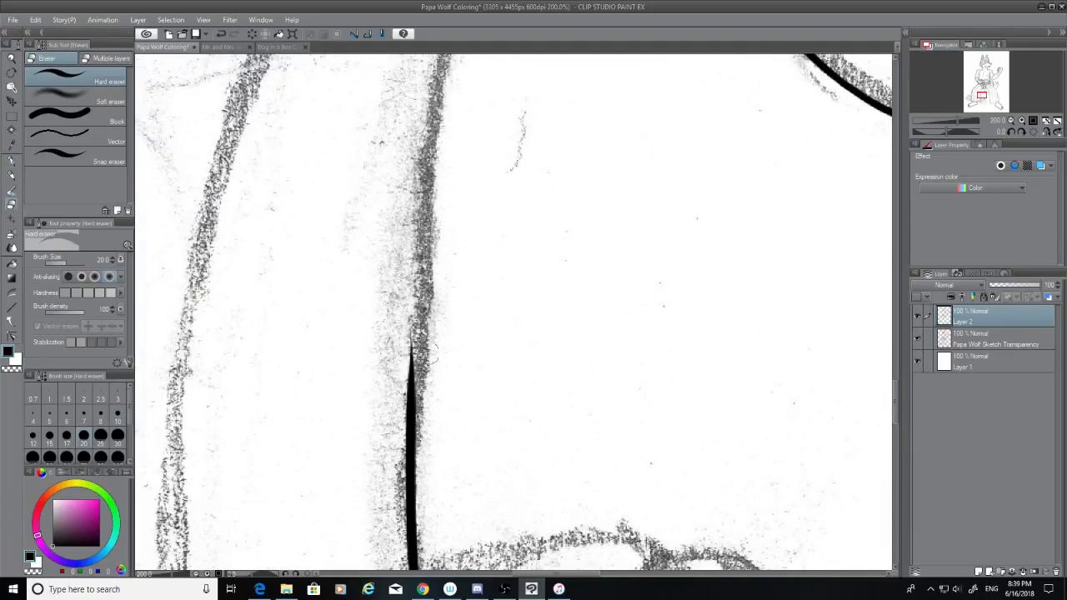
pyautogui.moveTo(421, 333)
pyautogui.mouseDown()
pyautogui.moveTo(410, 412)
pyautogui.moveTo(385, 425)
pyautogui.moveTo(370, 388)
pyautogui.mouseUp()
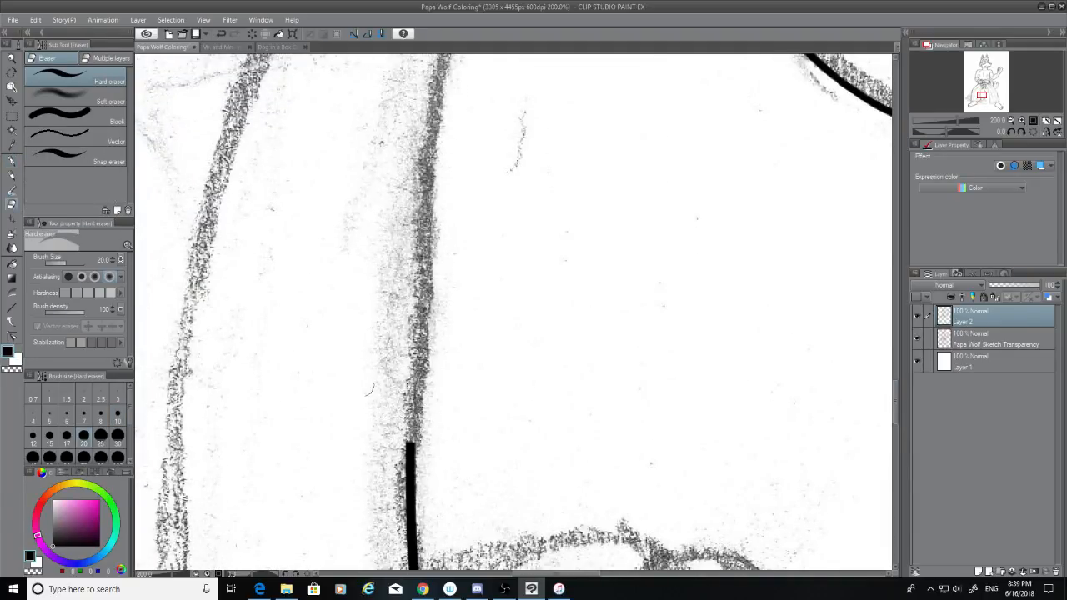
# Step: Continue the inner leg line upward from its trimmed end with the size 10 G-pen, retrying until it follows the sketch
pyautogui.click(12, 161)
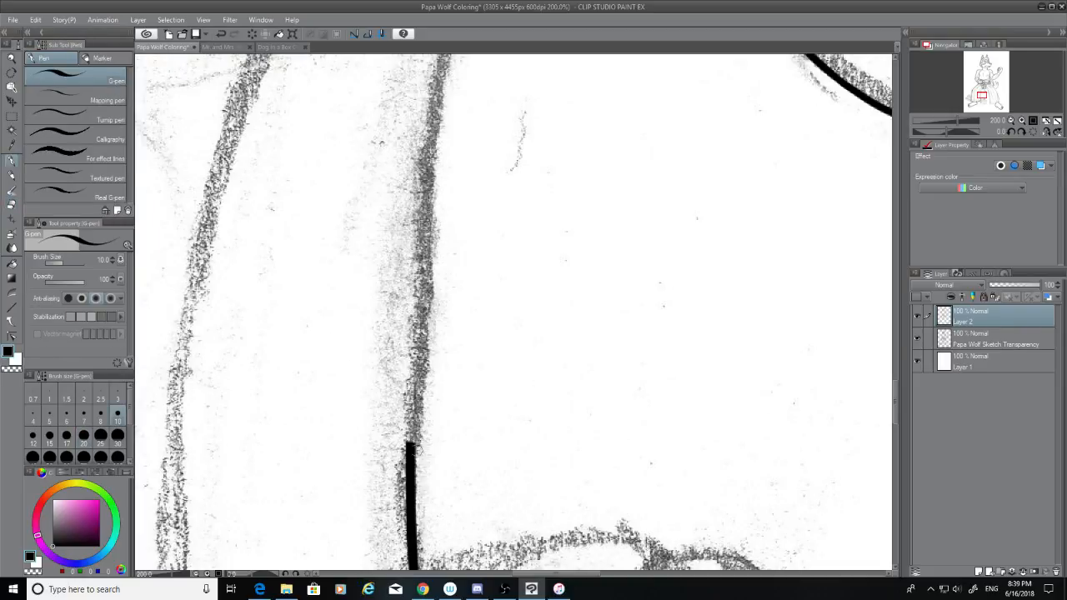
pyautogui.moveTo(412, 444); pyautogui.dragTo(450, 103)
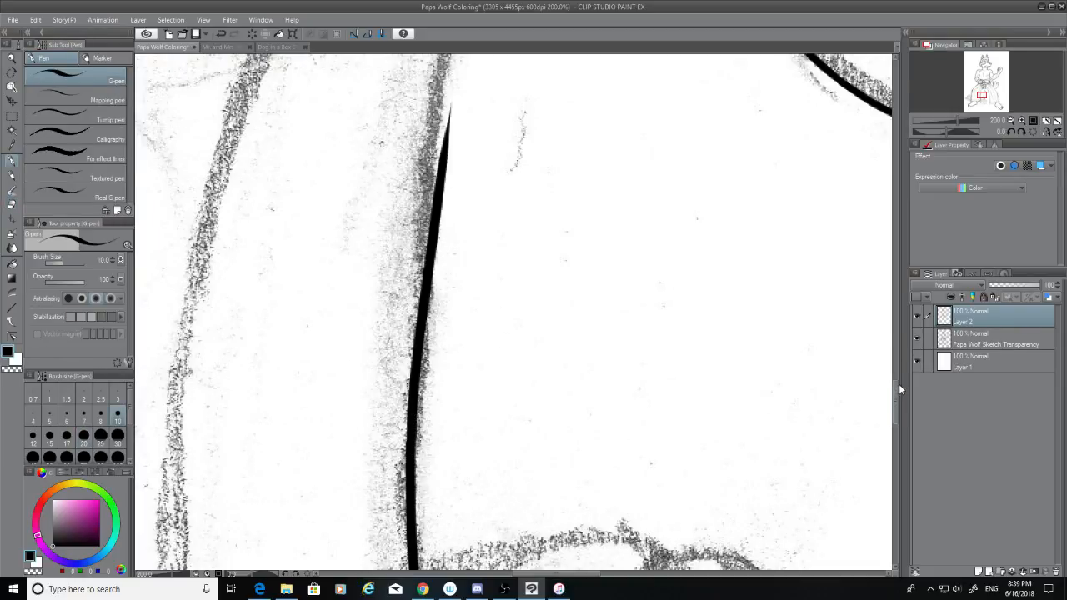
pyautogui.hotkey('ctrl', 'z')
pyautogui.moveTo(408, 432); pyautogui.dragTo(421, 83)
pyautogui.hotkey('ctrl', 'z')
pyautogui.moveTo(408, 432); pyautogui.dragTo(428, 114)
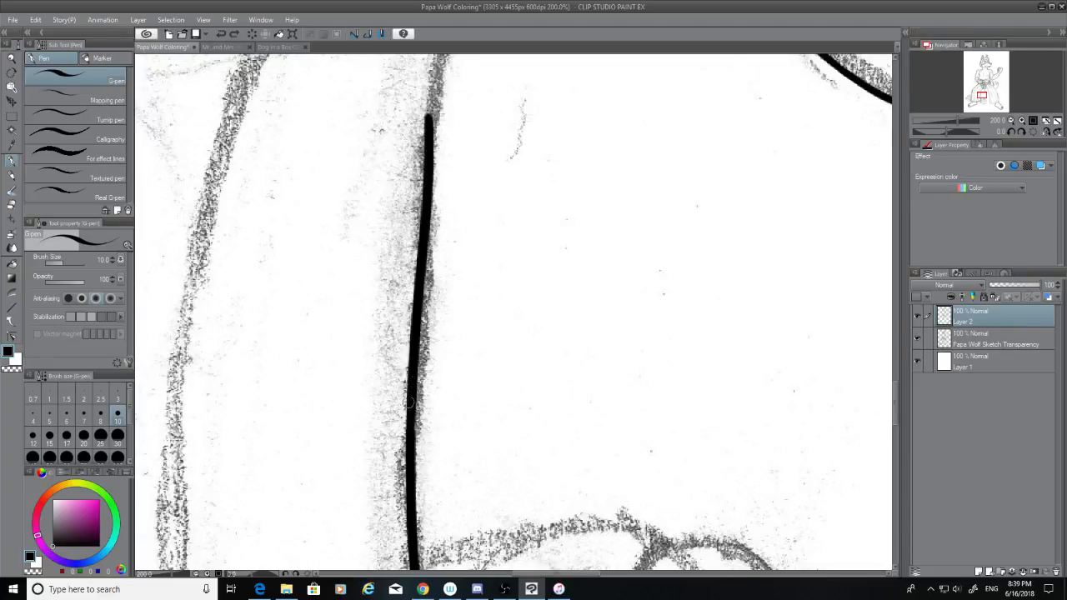
# Step: Draw the upper curve of the first leg's inner line between the hanging strap's lower corner and the trimmed line, retrying until it follows the sketch
pyautogui.moveTo(895, 388); pyautogui.dragTo(896, 360)
pyautogui.moveTo(426, 463)
pyautogui.mouseDown()
pyautogui.moveTo(581, 176)
pyautogui.moveTo(450, 402)
pyautogui.mouseUp()
pyautogui.hotkey('ctrl', 'z')
pyautogui.hotkey('ctrl', 'z')
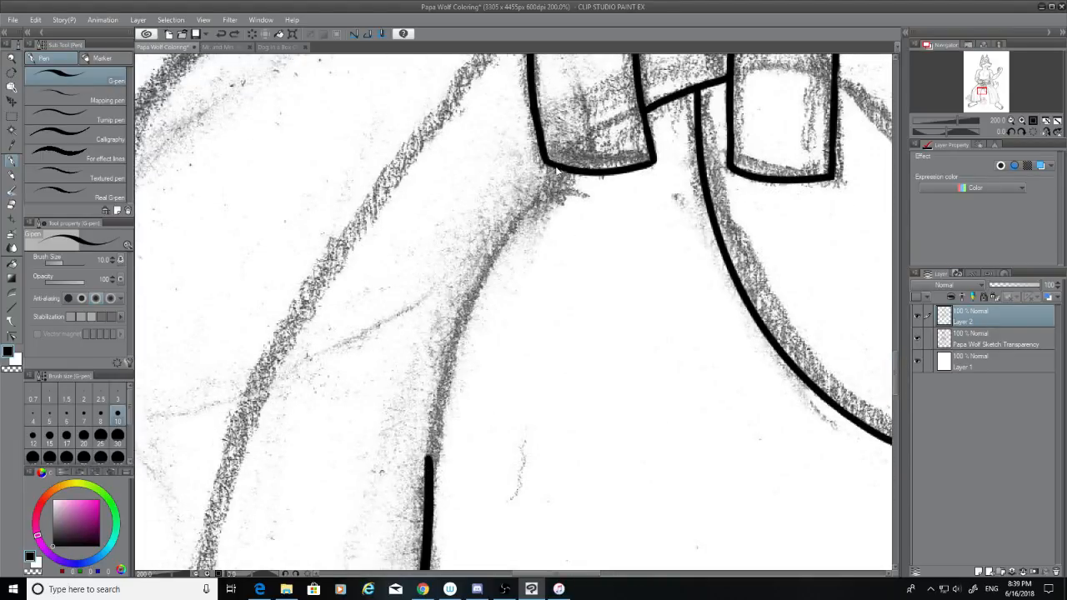
pyautogui.moveTo(550, 171)
pyautogui.mouseDown()
pyautogui.moveTo(440, 445)
pyautogui.moveTo(524, 189)
pyautogui.mouseUp()
pyautogui.hotkey('ctrl', 'z')
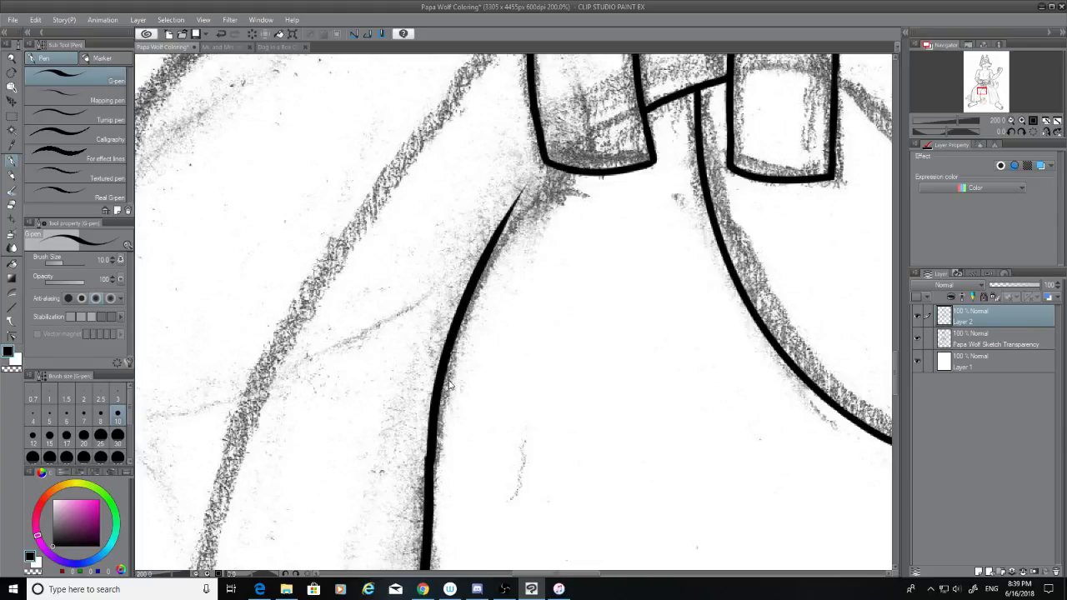
pyautogui.hotkey('ctrl', 'z')
pyautogui.moveTo(428, 460)
pyautogui.mouseDown()
pyautogui.moveTo(572, 170)
pyautogui.moveTo(408, 456)
pyautogui.mouseUp()
pyautogui.hotkey('ctrl', 'z')
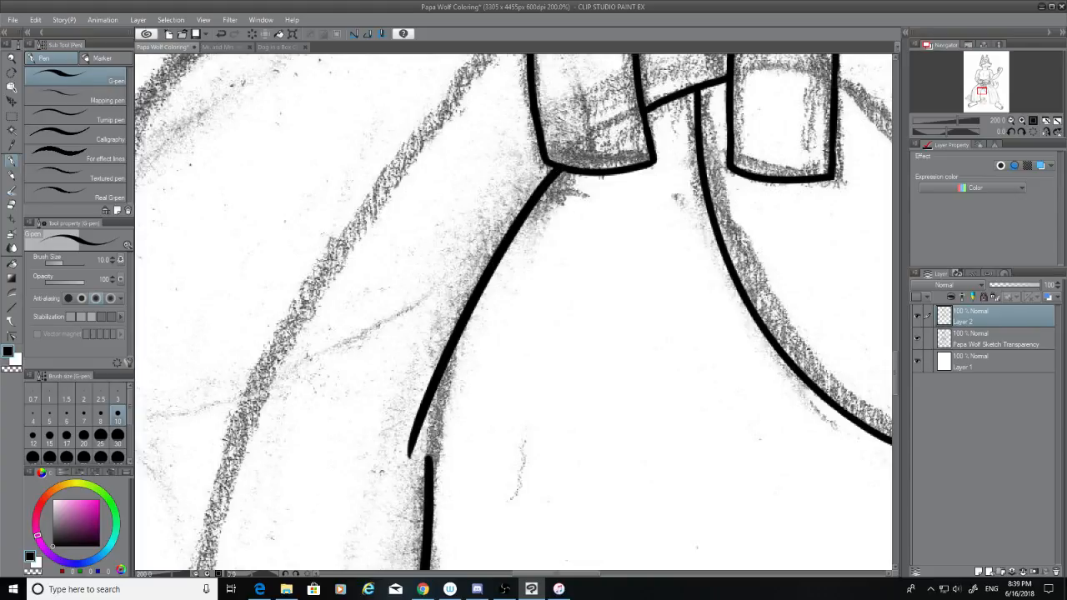
pyautogui.hotkey('ctrl', 'z')
pyautogui.moveTo(557, 167)
pyautogui.mouseDown()
pyautogui.moveTo(534, 197)
pyautogui.moveTo(429, 444)
pyautogui.mouseUp()
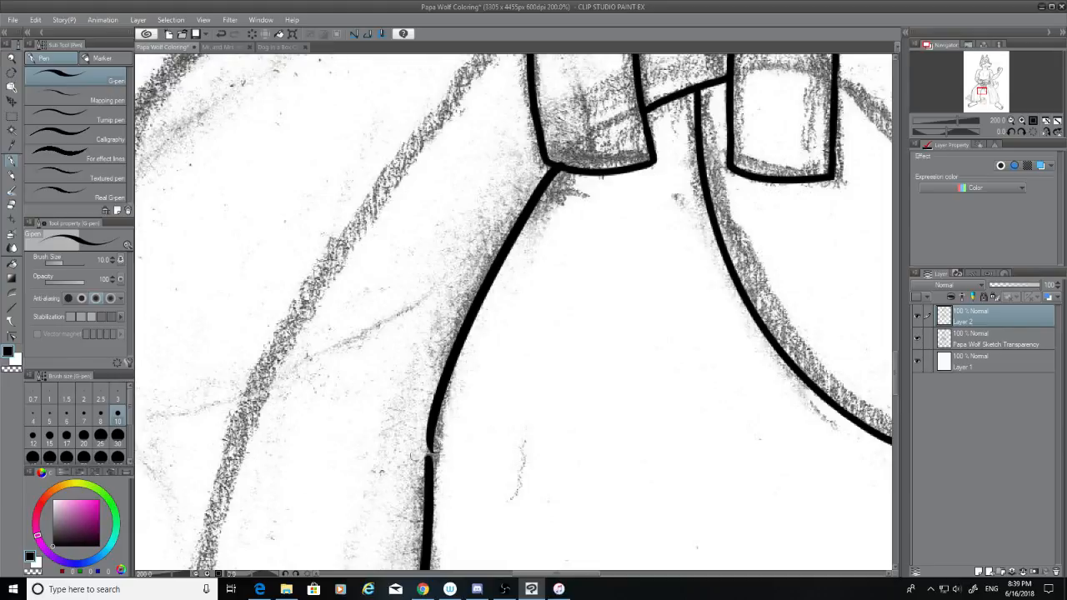
# Step: Trim the tapered joint with the size 20 hard eraser and bridge the gap in the inner leg line with a short G-pen stroke
pyautogui.press('e')
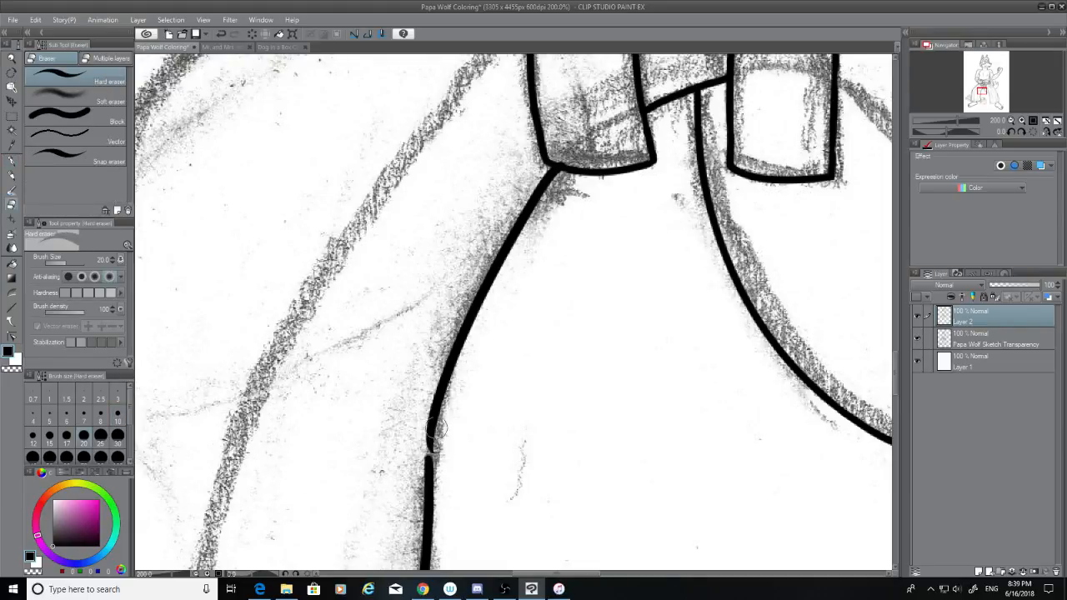
pyautogui.moveTo(445, 446)
pyautogui.mouseDown()
pyautogui.moveTo(423, 444)
pyautogui.moveTo(430, 480)
pyautogui.mouseUp()
pyautogui.click(12, 162)
pyautogui.hotkey('ctrl', 'z')
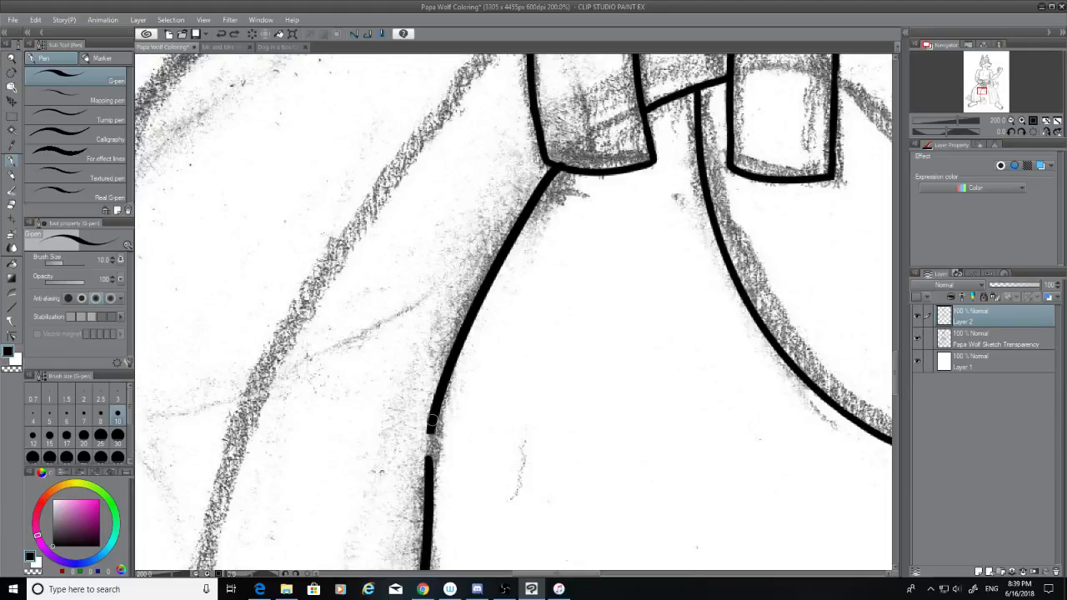
pyautogui.moveTo(428, 417); pyautogui.dragTo(431, 480)
pyautogui.hotkey('ctrl', 'z')
pyautogui.moveTo(433, 415); pyautogui.dragTo(430, 481)
pyautogui.hotkey('ctrl', 'z')
pyautogui.moveTo(430, 416); pyautogui.dragTo(430, 481)
pyautogui.press(']')
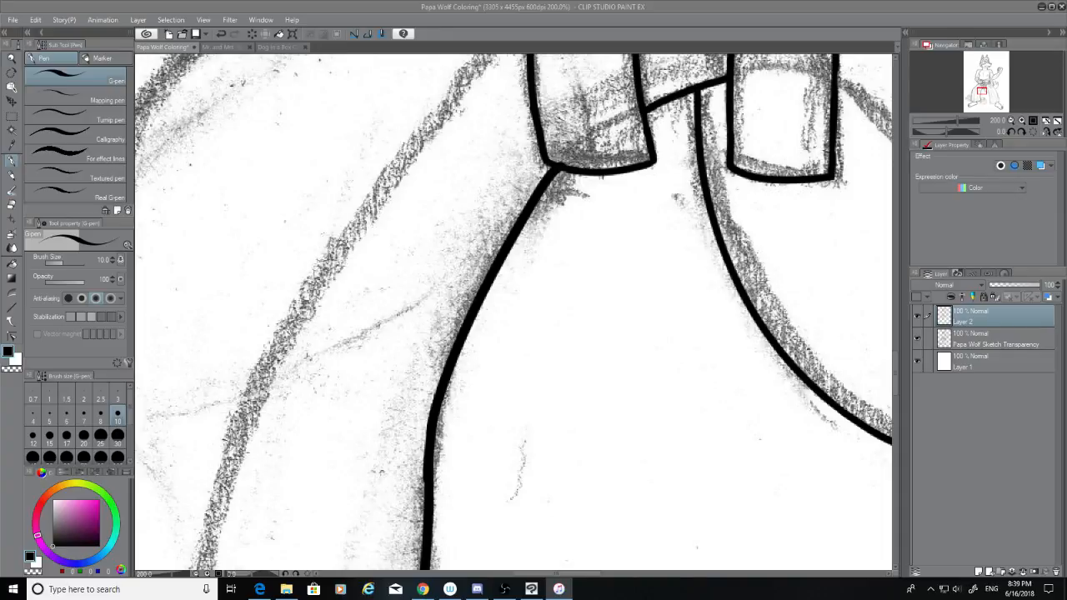
pyautogui.click(10, 203)
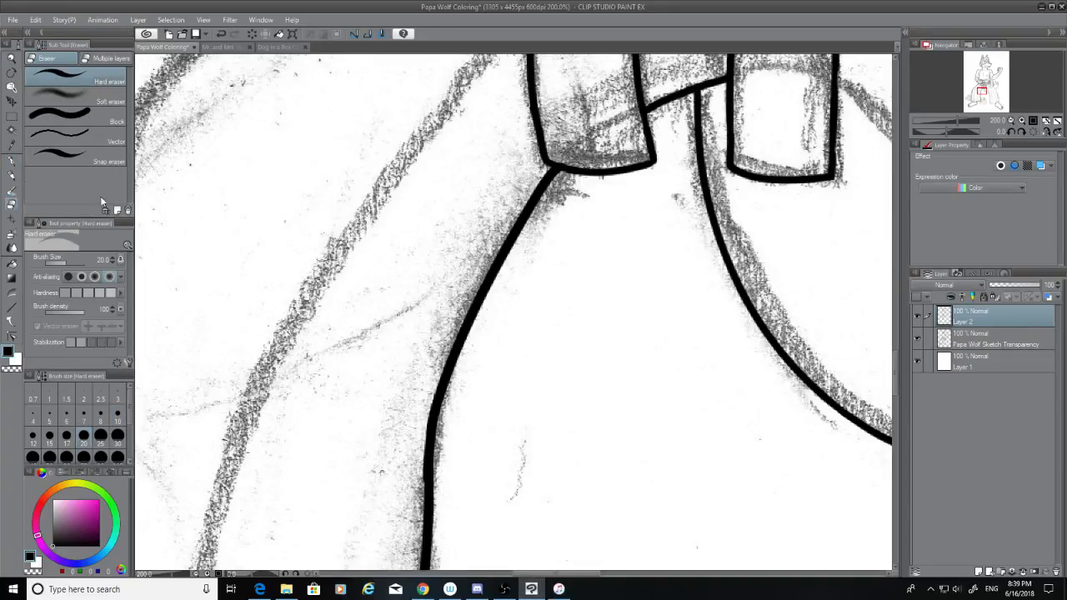
pyautogui.click(11, 159)
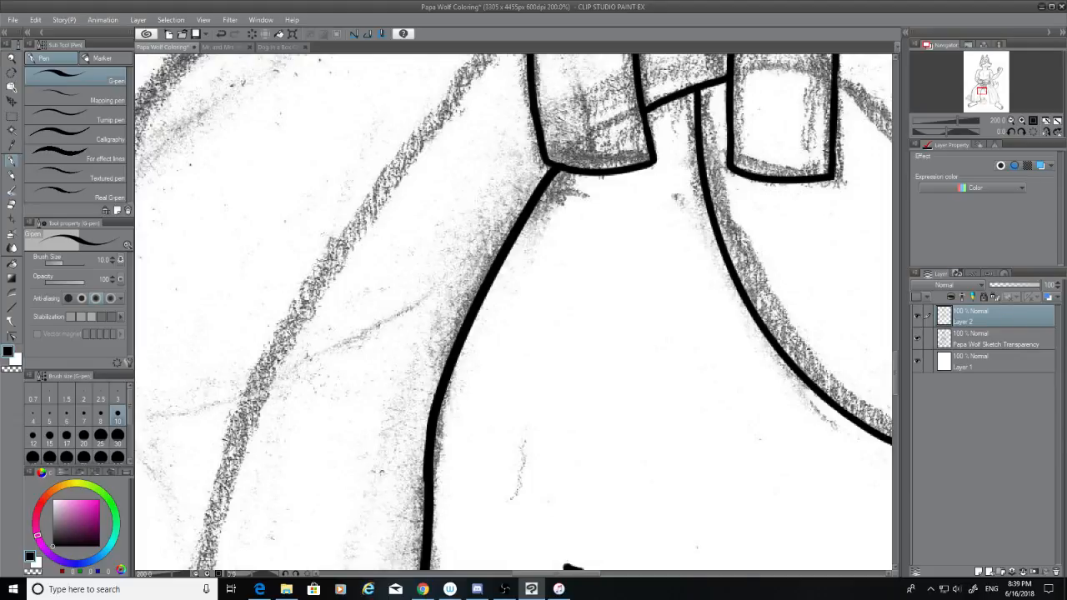
# Step: Draw the second leg's inner line from the other strap's edge down past the end of the curved crotch line, redoing it once
pyautogui.moveTo(580, 573); pyautogui.dragTo(633, 577)
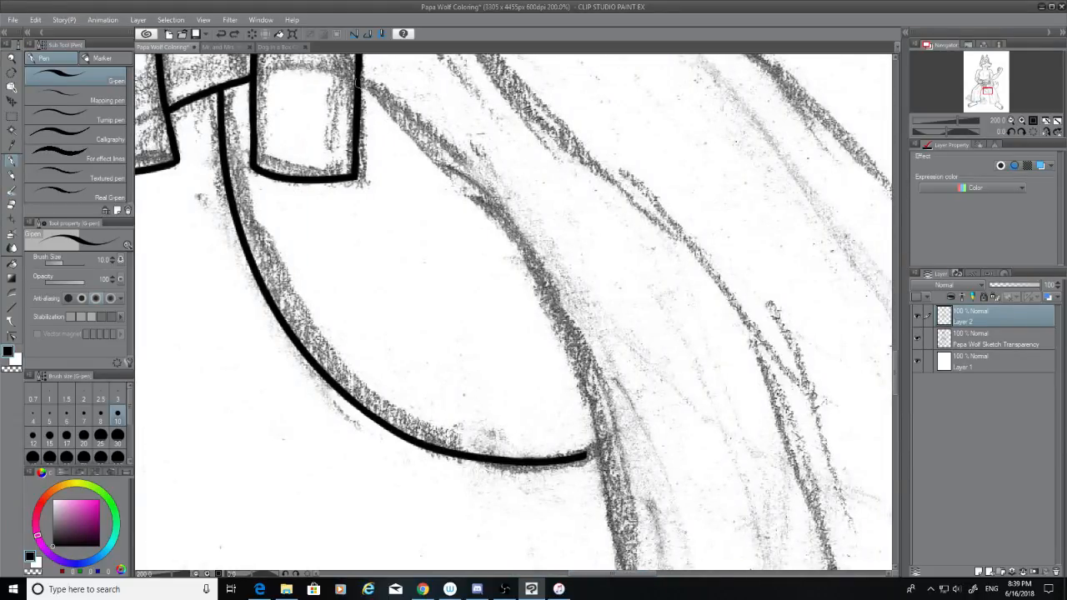
pyautogui.moveTo(360, 81); pyautogui.dragTo(625, 570)
pyautogui.hotkey('ctrl', 'z')
pyautogui.moveTo(360, 81); pyautogui.dragTo(608, 595)
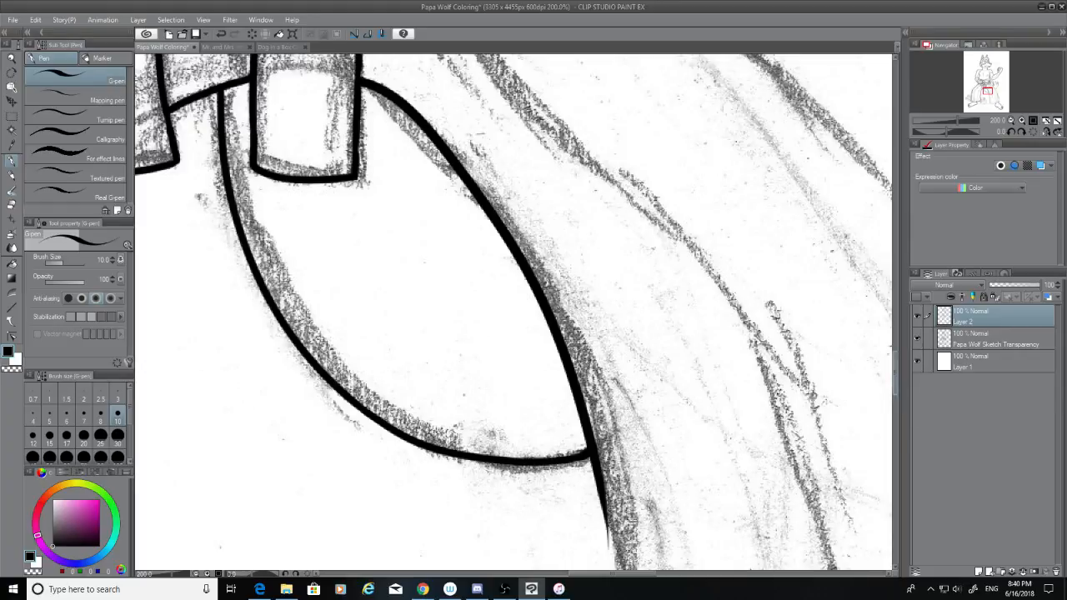
# Step: Continue the second leg's inner line downward from the curved crotch line with the size 10 G-pen, retrying until it follows the sketch
pyautogui.scroll(-5, 899, 392)
pyautogui.moveTo(598, 190); pyautogui.dragTo(686, 570)
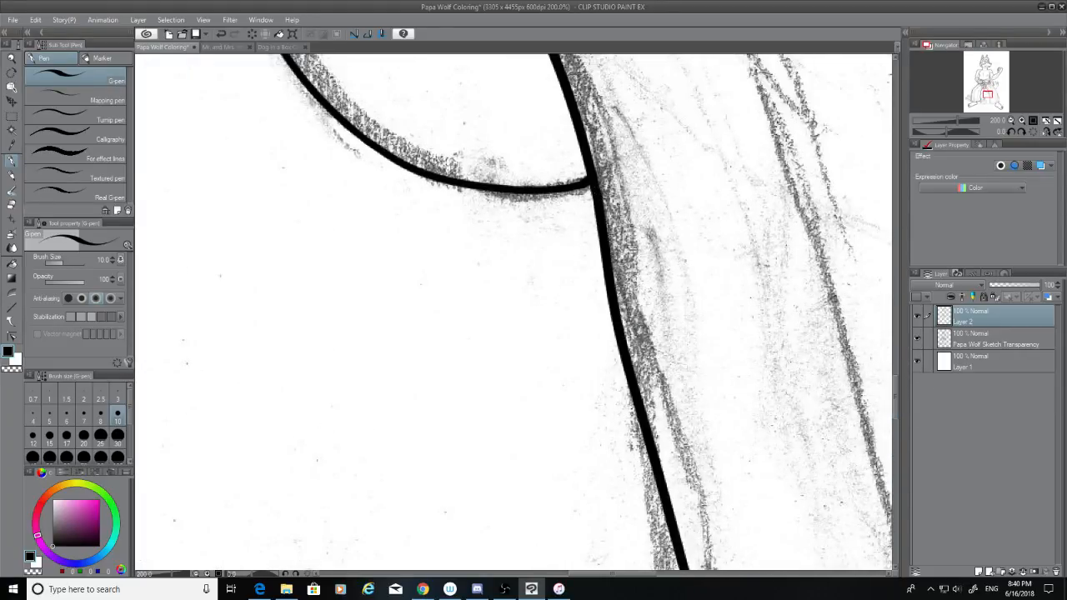
pyautogui.hotkey('ctrl', 'z')
pyautogui.moveTo(595, 191); pyautogui.dragTo(655, 570)
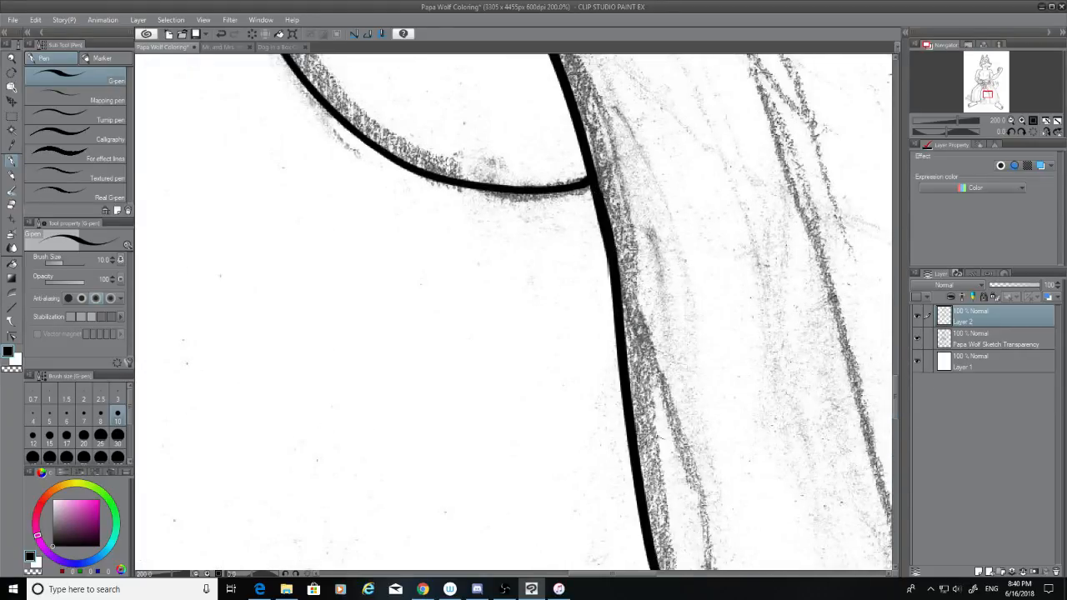
pyautogui.hotkey('ctrl', 'z')
pyautogui.moveTo(591, 190); pyautogui.dragTo(641, 569)
pyautogui.hotkey('ctrl', 'z')
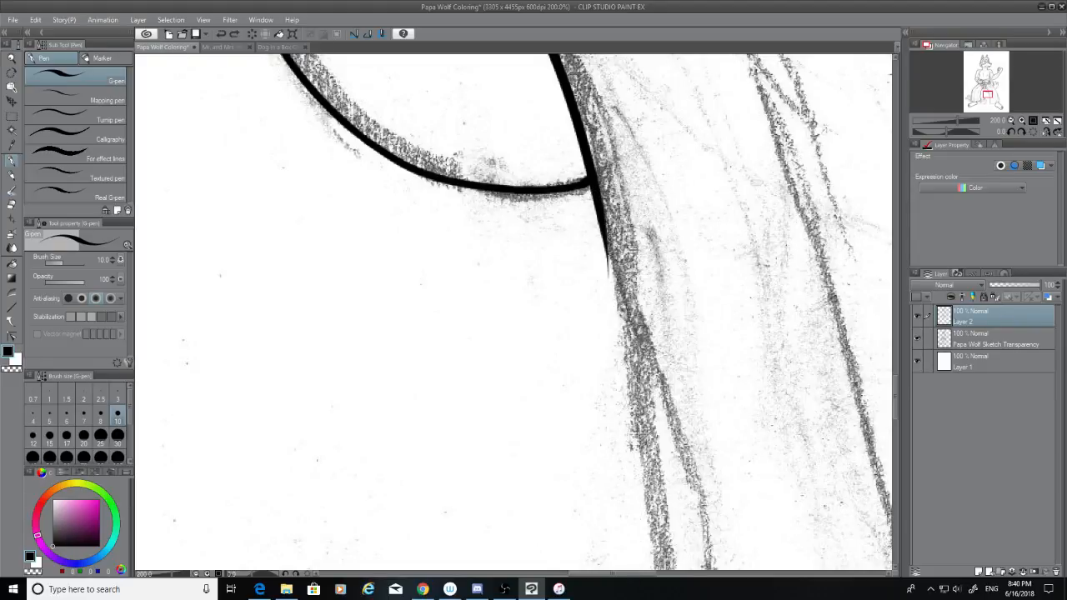
pyautogui.moveTo(599, 206); pyautogui.dragTo(664, 570)
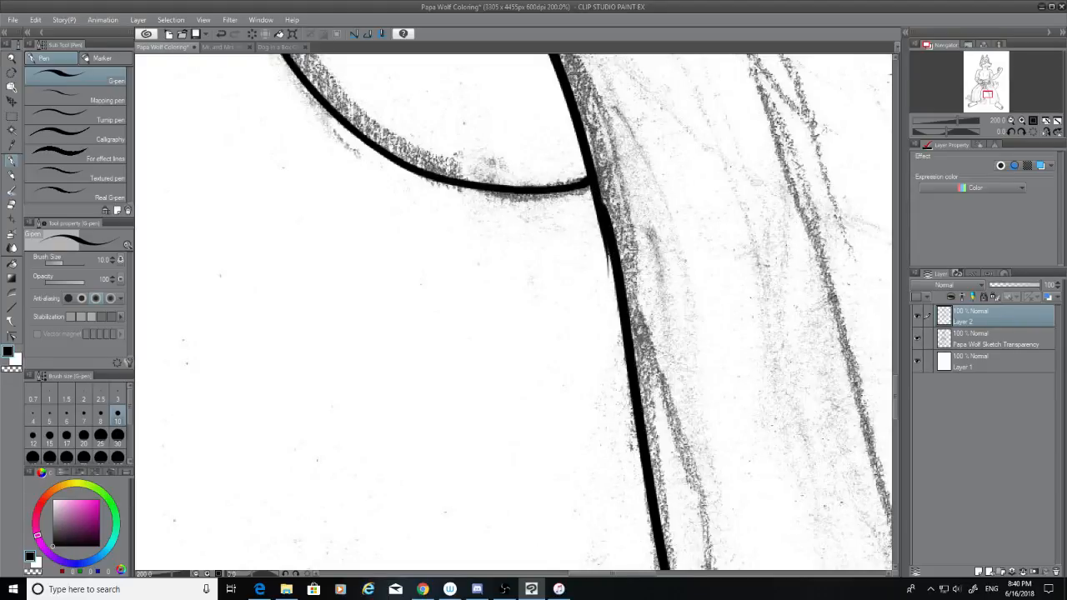
# Step: Erase the stray tapered tip at the joint below the curved line and smooth the join with a short pen stroke
pyautogui.click(10, 204)
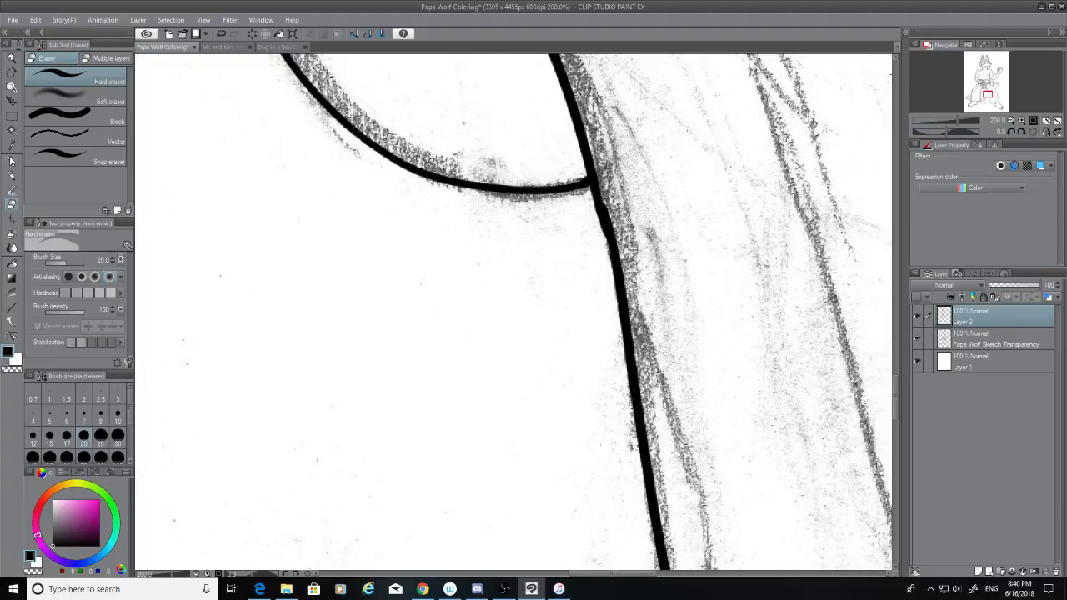
pyautogui.click(11, 160)
pyautogui.moveTo(594, 182); pyautogui.dragTo(611, 250)
pyautogui.hotkey('ctrl', 'z')
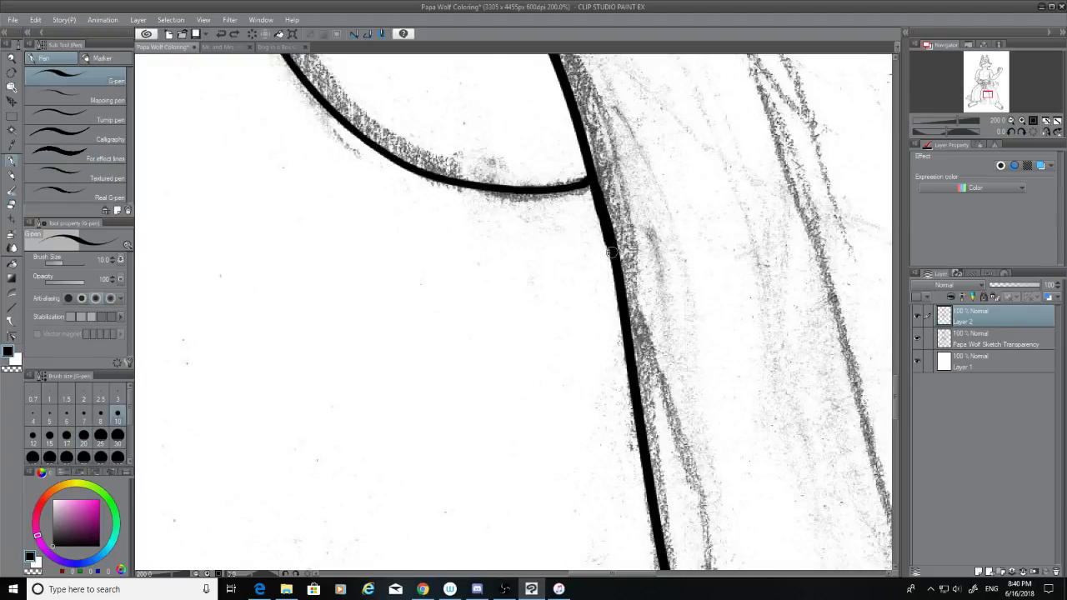
# Step: Trim the tapered end of the second leg's inner line with the hard eraser and continue it downward with the G-pen, redoing misplaced strokes
pyautogui.moveTo(892, 401); pyautogui.dragTo(894, 434)
pyautogui.click(11, 203)
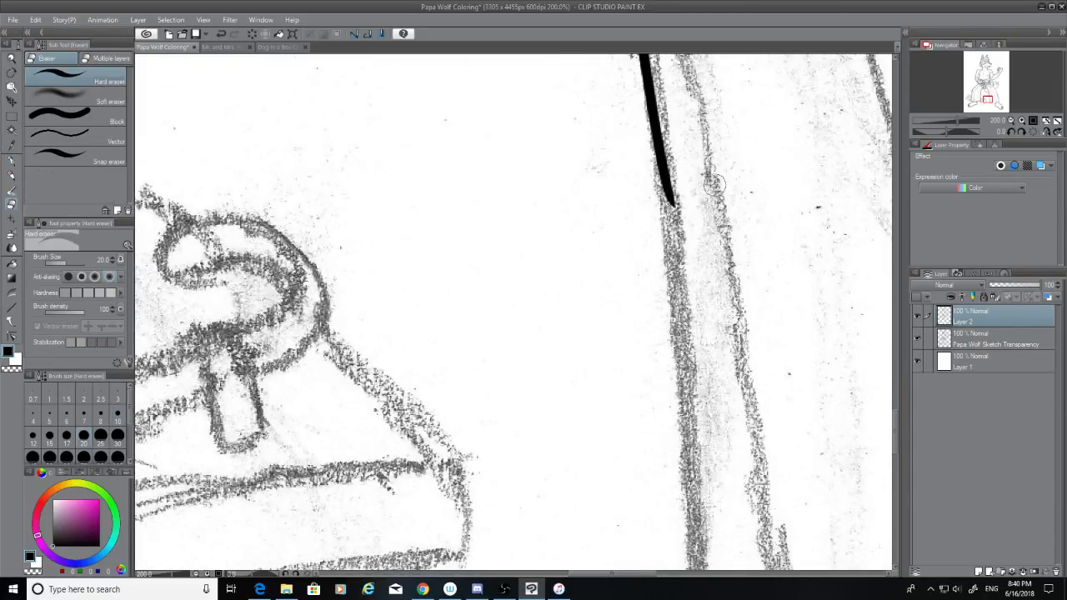
pyautogui.moveTo(673, 202)
pyautogui.mouseDown()
pyautogui.moveTo(652, 200)
pyautogui.moveTo(676, 265)
pyautogui.moveTo(709, 565)
pyautogui.mouseUp()
pyautogui.click(11, 161)
pyautogui.hotkey('ctrl', 'z')
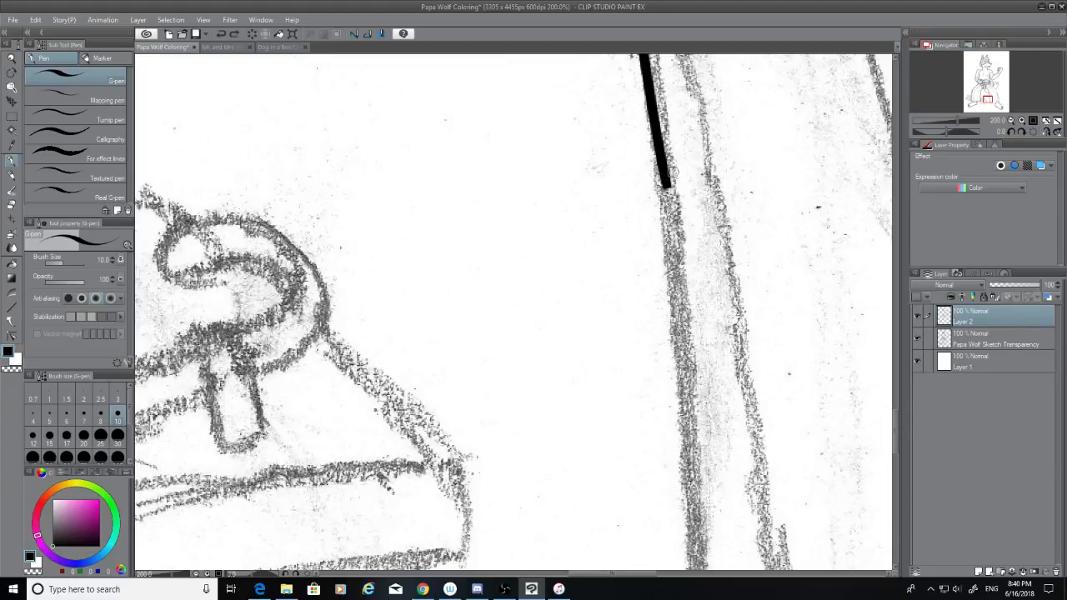
pyautogui.moveTo(669, 175); pyautogui.dragTo(688, 570)
pyautogui.hotkey('ctrl', 'z')
pyautogui.moveTo(665, 177); pyautogui.dragTo(692, 570)
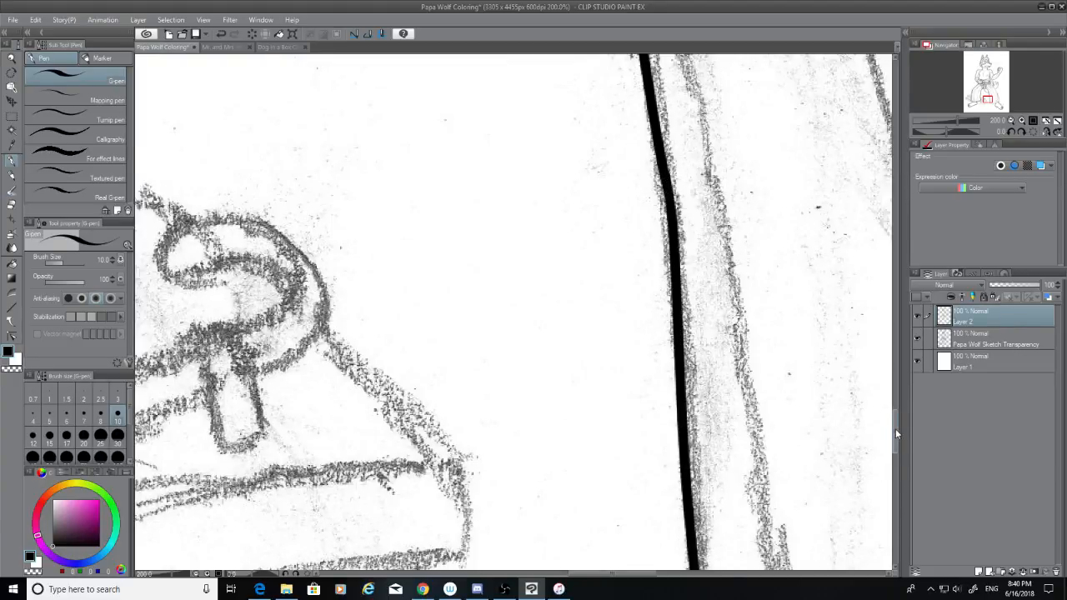
# Step: Extend the second leg's inner line down to the inner hem corner
pyautogui.scroll(-5, 887, 454)
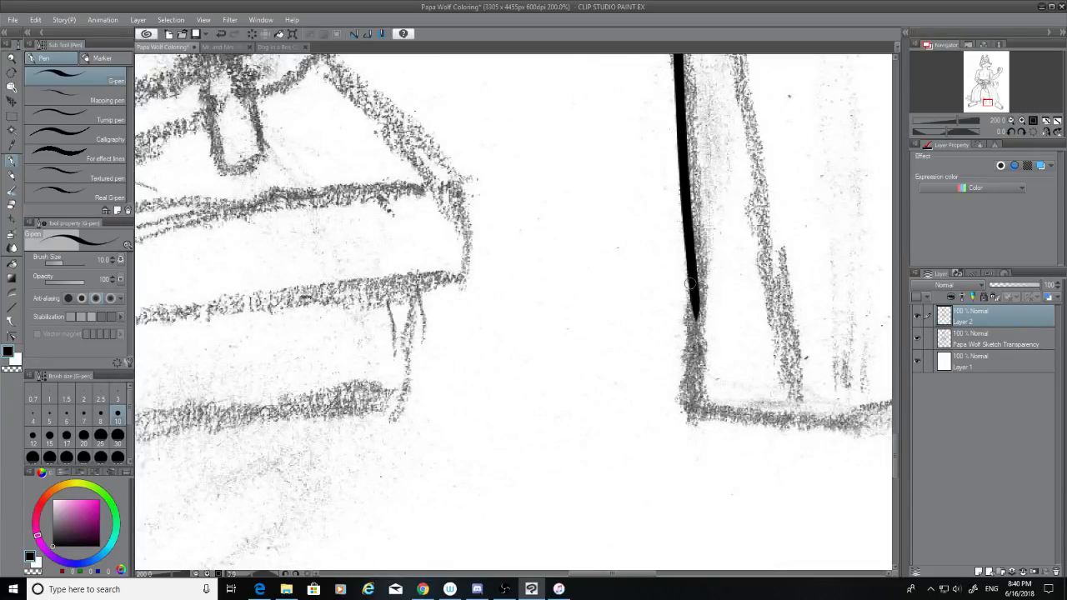
pyautogui.moveTo(690, 283)
pyautogui.mouseDown()
pyautogui.moveTo(680, 394)
pyautogui.moveTo(693, 327)
pyautogui.moveTo(688, 398)
pyautogui.mouseUp()
pyautogui.hotkey('ctrl', 'z')
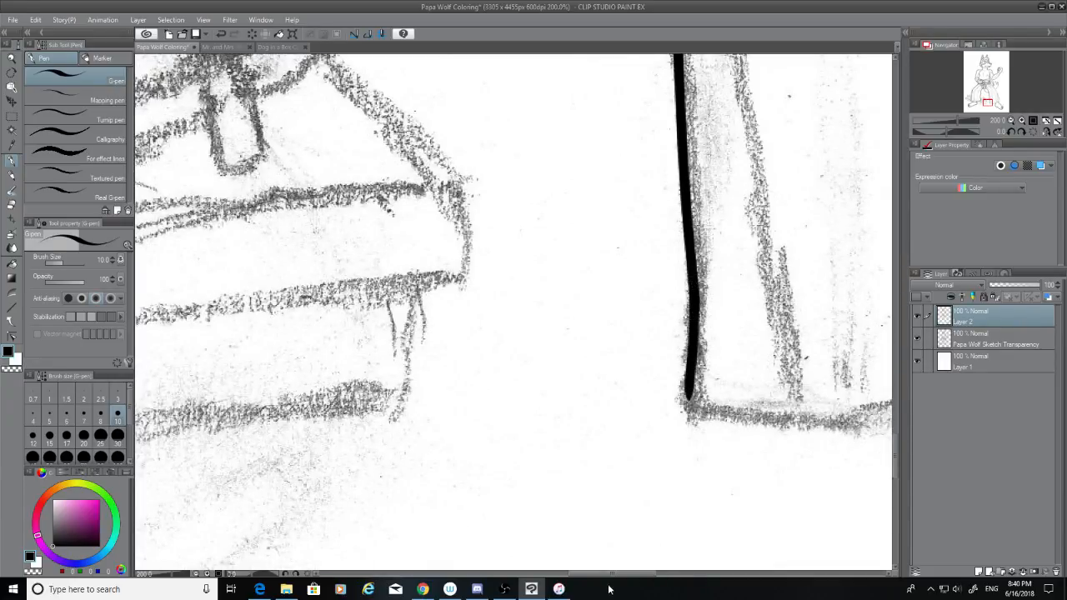
# Step: Draw the second trouser leg's hem as a smooth curve from the inner corner past the first foot line, redoing the stroke to match the sketch
pyautogui.moveTo(609, 573); pyautogui.dragTo(650, 574)
pyautogui.moveTo(344, 382)
pyautogui.mouseDown()
pyautogui.moveTo(345, 407)
pyautogui.moveTo(366, 408)
pyautogui.moveTo(893, 364)
pyautogui.mouseUp()
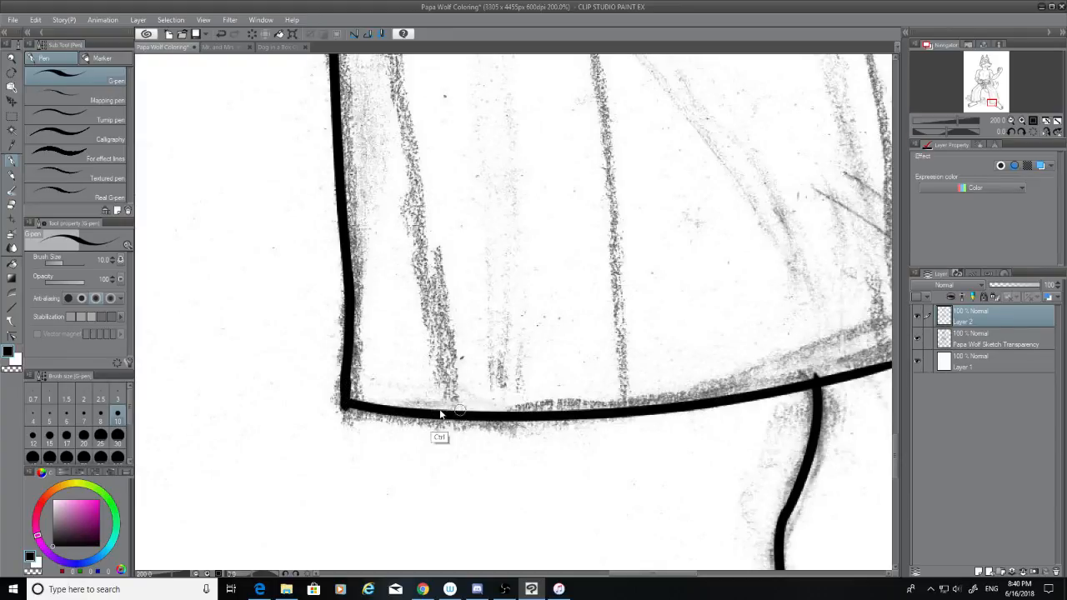
pyautogui.hotkey('ctrl', 'z')
pyautogui.hotkey('ctrl', 'z')
pyautogui.hotkey('ctrl', 'y')
pyautogui.hotkey('ctrl', 'y')
pyautogui.hotkey('ctrl', 'z')
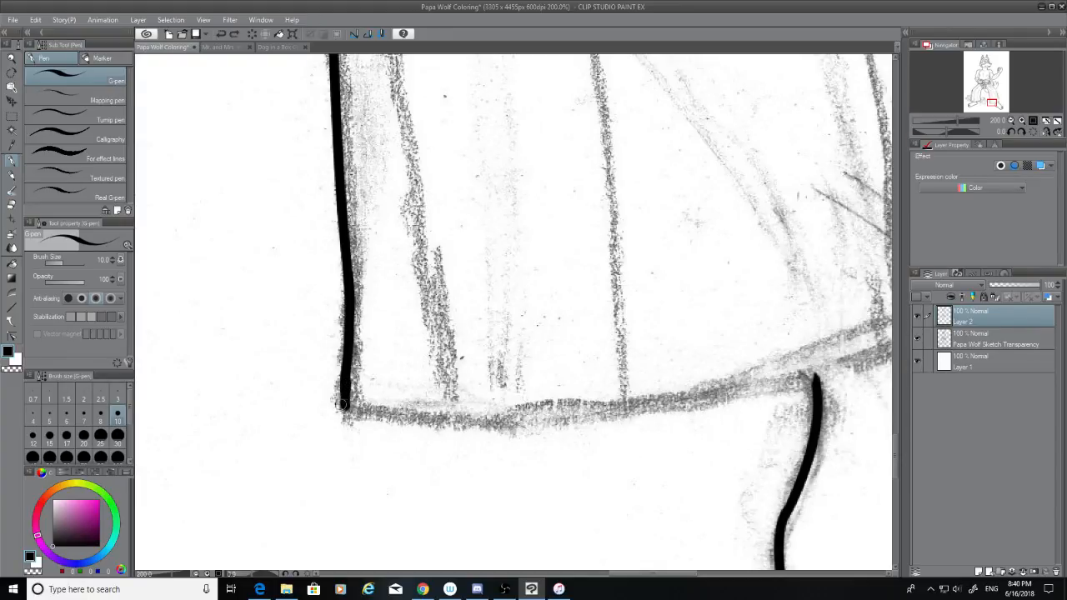
pyautogui.hotkey('ctrl', 'y')
pyautogui.hotkey('ctrl', 'z')
pyautogui.moveTo(344, 406); pyautogui.dragTo(890, 341)
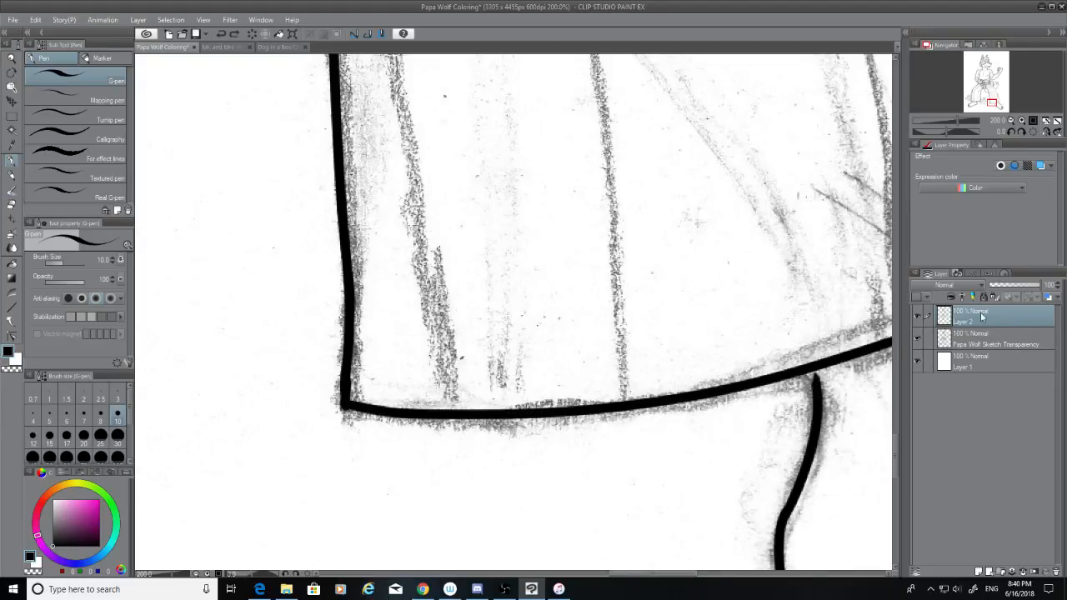
pyautogui.hotkey('ctrl', 'z')
# Step: Draw the rest of the hem from the outer corner back to the existing curve and join the second foot line to it
pyautogui.moveTo(670, 568); pyautogui.dragTo(705, 565)
pyautogui.moveTo(485, 381); pyautogui.dragTo(487, 369)
pyautogui.moveTo(791, 230); pyautogui.dragTo(463, 362)
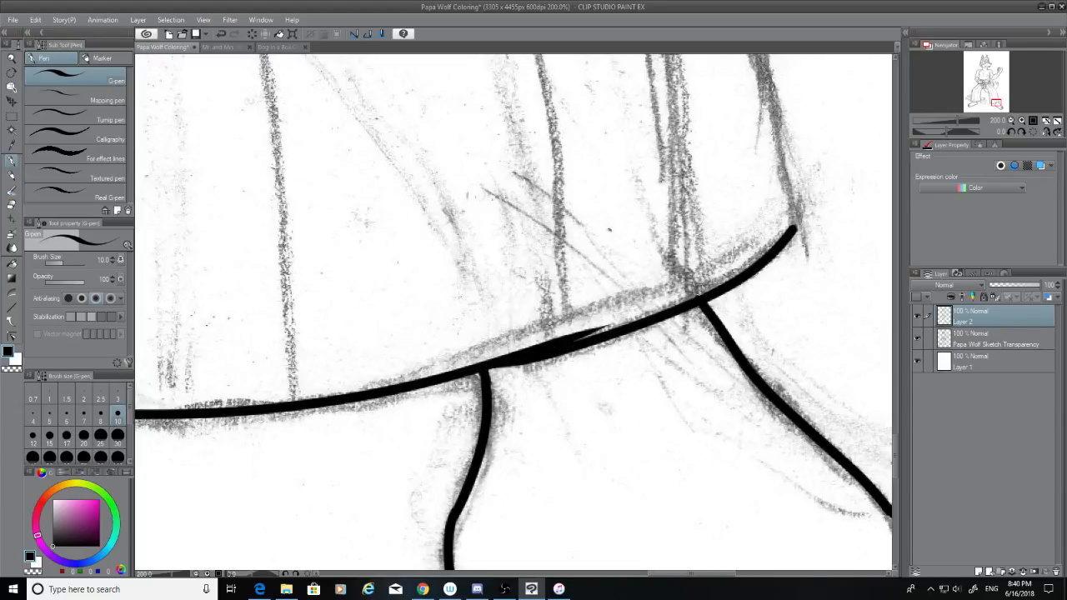
pyautogui.hotkey('ctrl', 'z')
pyautogui.moveTo(797, 227); pyautogui.dragTo(534, 341)
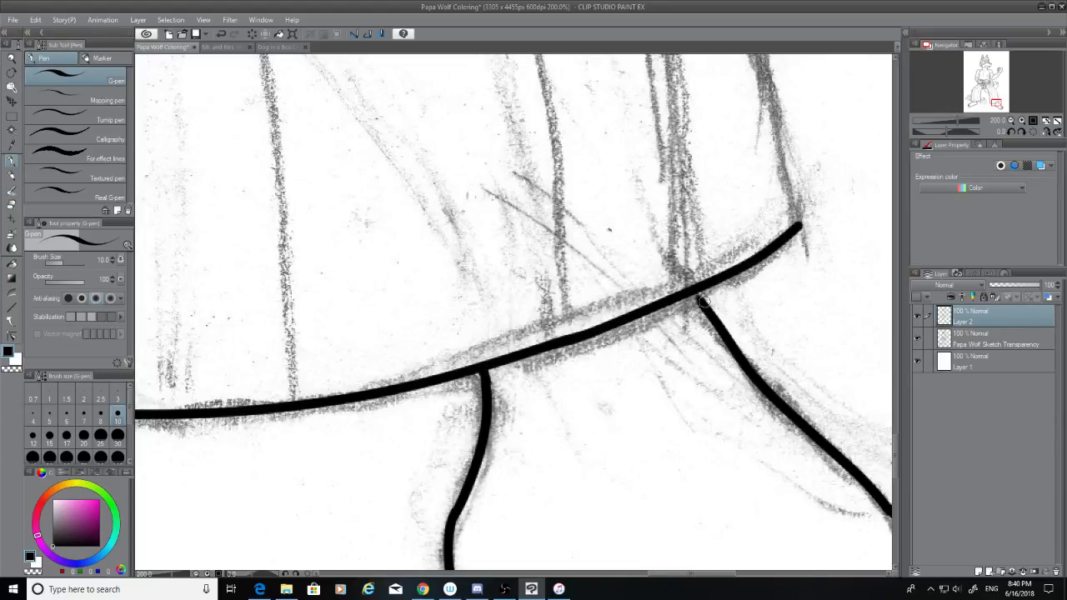
pyautogui.moveTo(704, 301)
pyautogui.mouseDown()
pyautogui.moveTo(695, 291)
pyautogui.moveTo(712, 307)
pyautogui.moveTo(698, 290)
pyautogui.mouseUp()
pyautogui.hotkey('ctrl', 'z')
pyautogui.hotkey('ctrl', 'z')
# Step: Draw the lower outer line of the second trouser leg down to the outer hem corner, retrying until it follows the sketch and meets the hem
pyautogui.scroll(5, 886, 427)
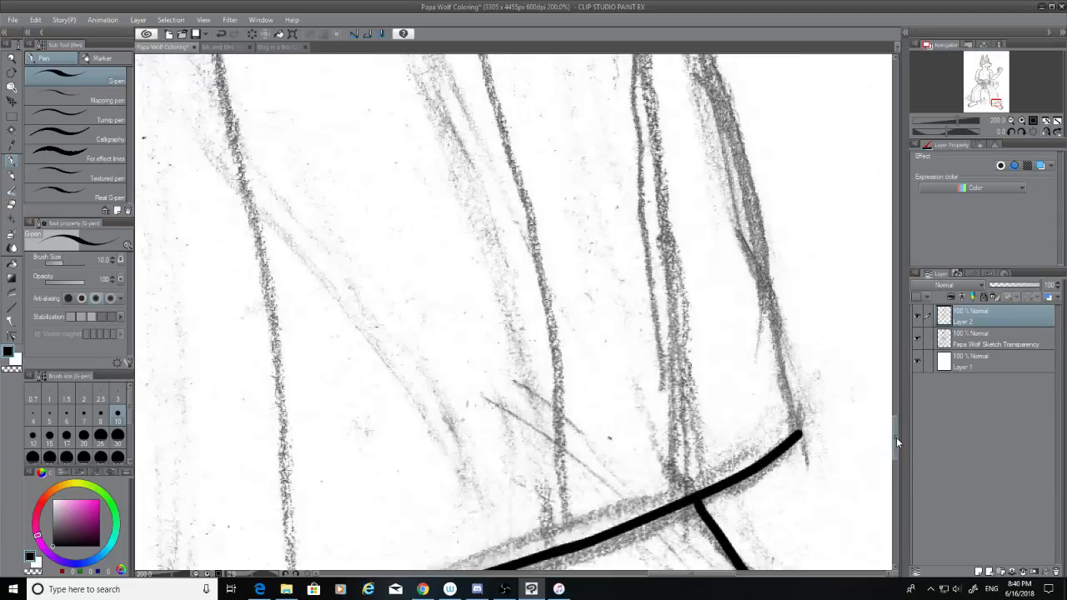
pyautogui.moveTo(796, 518); pyautogui.dragTo(739, 112)
pyautogui.hotkey('ctrl', 'z')
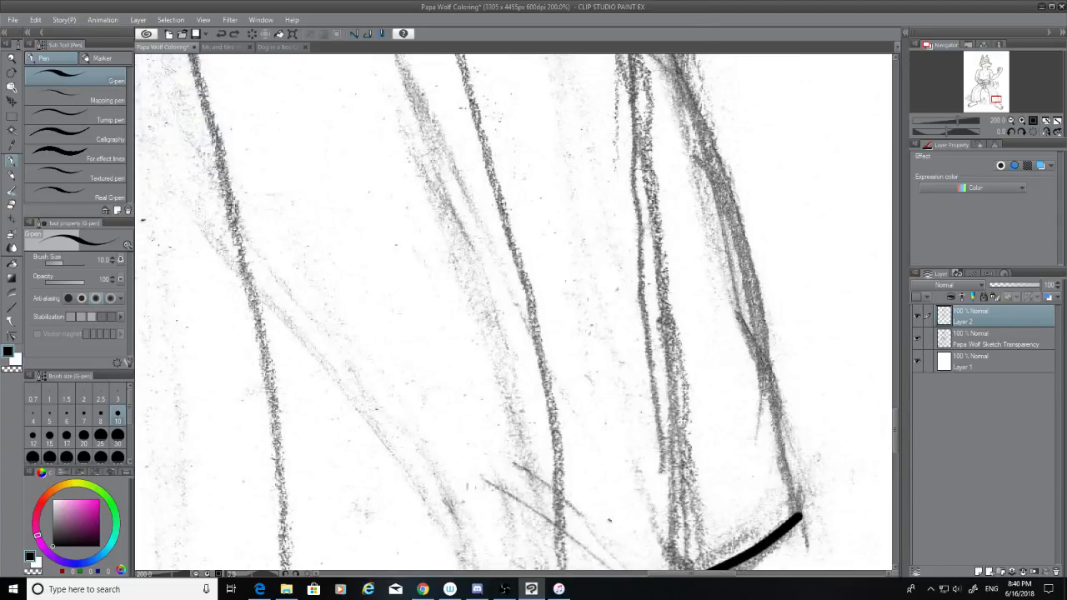
pyautogui.moveTo(690, 87)
pyautogui.mouseDown()
pyautogui.moveTo(781, 379)
pyautogui.moveTo(801, 515)
pyautogui.mouseUp()
pyautogui.hotkey('ctrl', 'z')
pyautogui.moveTo(690, 100); pyautogui.dragTo(808, 502)
pyautogui.hotkey('ctrl', 'z')
pyautogui.moveTo(683, 81); pyautogui.dragTo(783, 471)
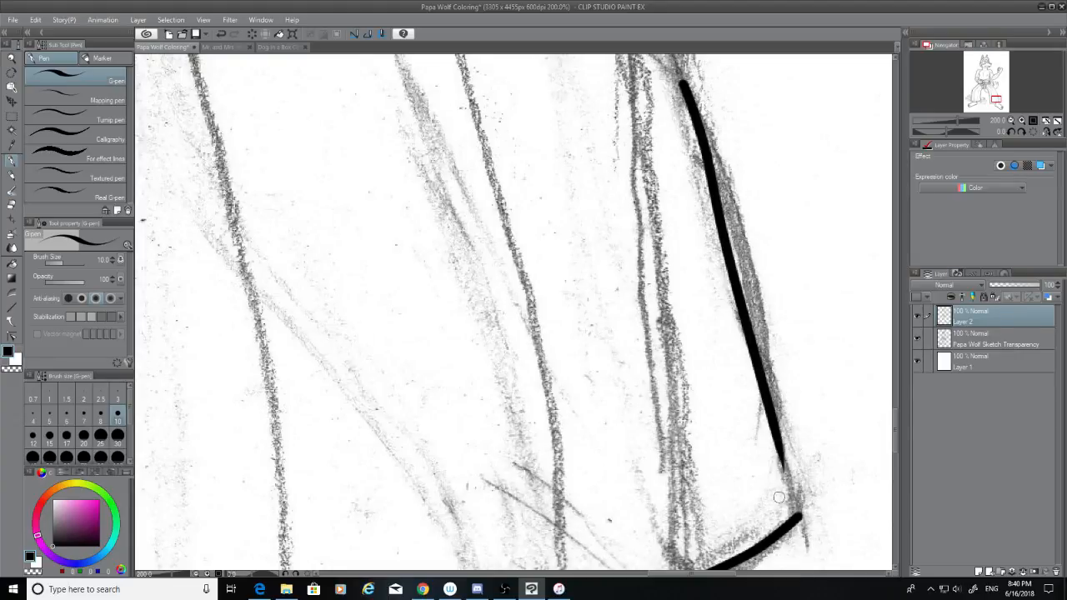
pyautogui.hotkey('ctrl', 'z')
pyautogui.moveTo(681, 80); pyautogui.dragTo(792, 430)
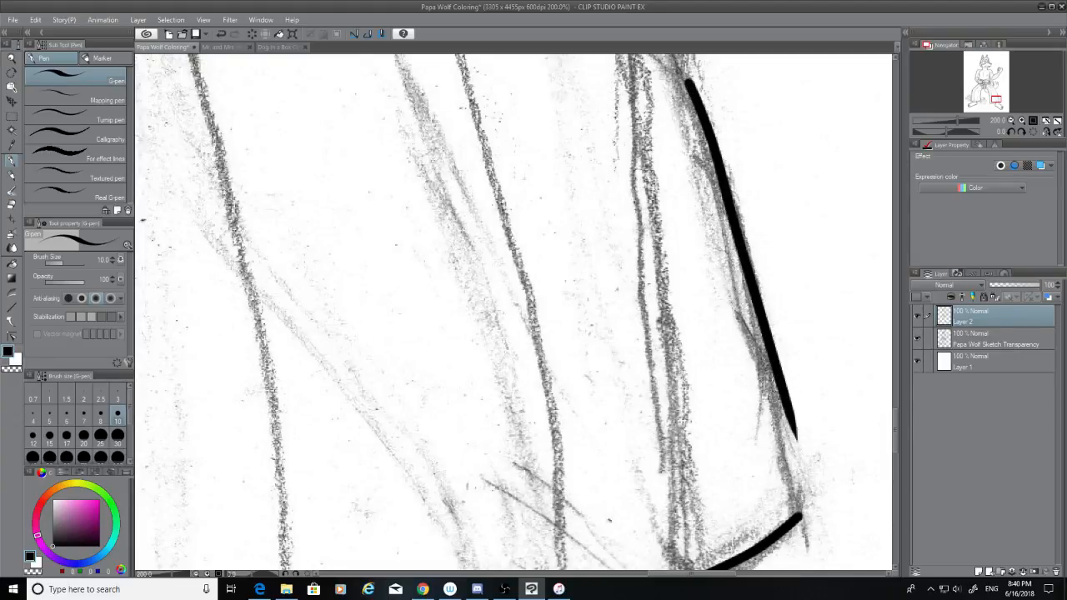
pyautogui.hotkey('ctrl', 'z')
pyautogui.moveTo(686, 84); pyautogui.dragTo(785, 512)
pyautogui.hotkey('ctrl', 'z')
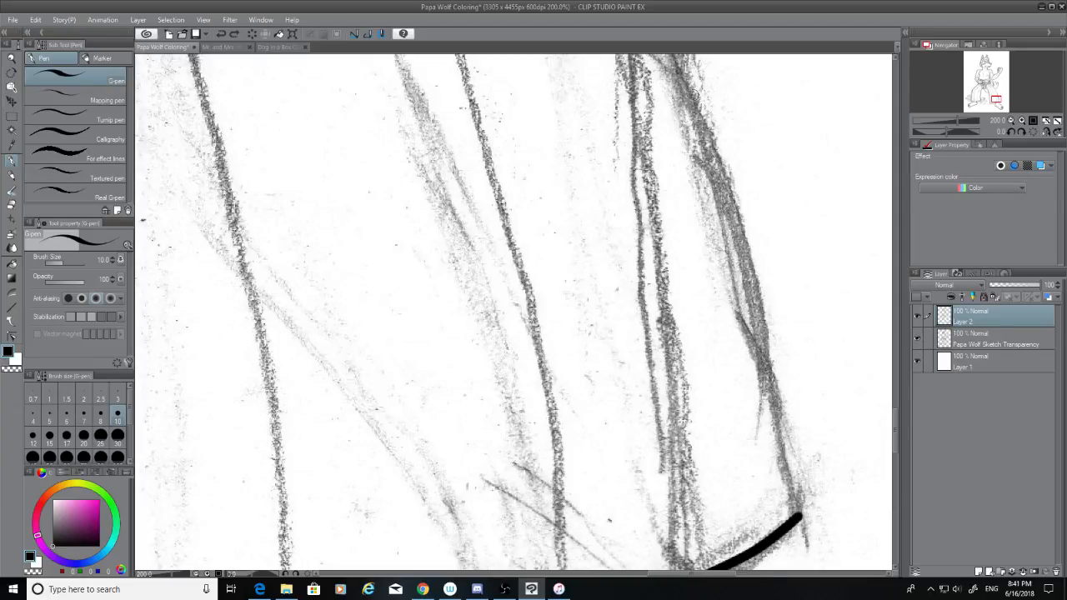
pyautogui.moveTo(689, 92); pyautogui.dragTo(798, 511)
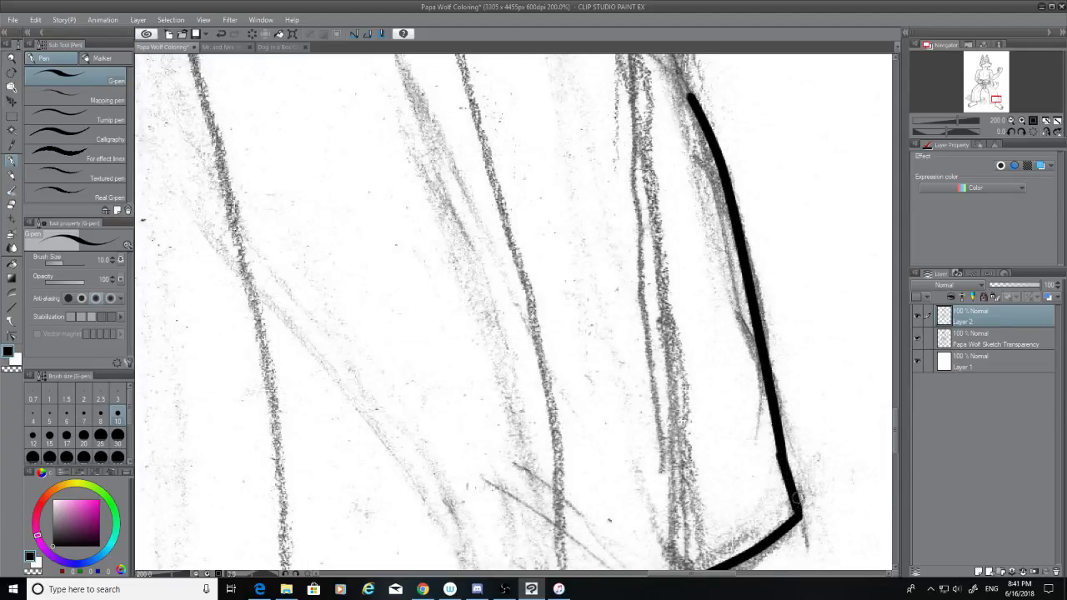
pyautogui.hotkey('ctrl', 'z')
pyautogui.moveTo(780, 456); pyautogui.dragTo(798, 515)
pyautogui.moveTo(894, 431); pyautogui.dragTo(892, 365)
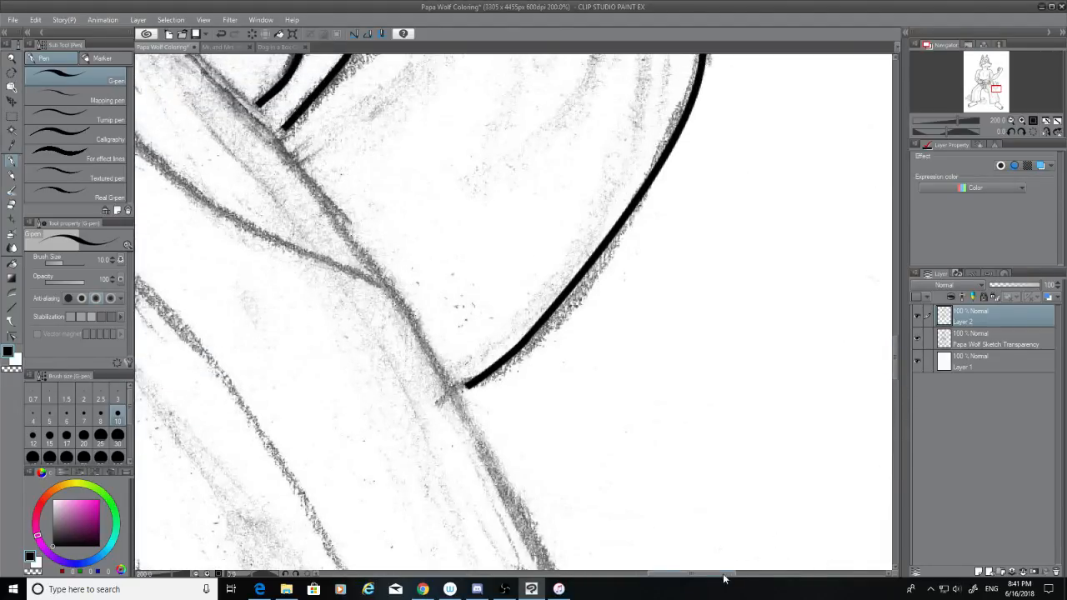
pyautogui.moveTo(724, 574); pyautogui.dragTo(675, 573)
pyautogui.moveTo(895, 359); pyautogui.dragTo(894, 339)
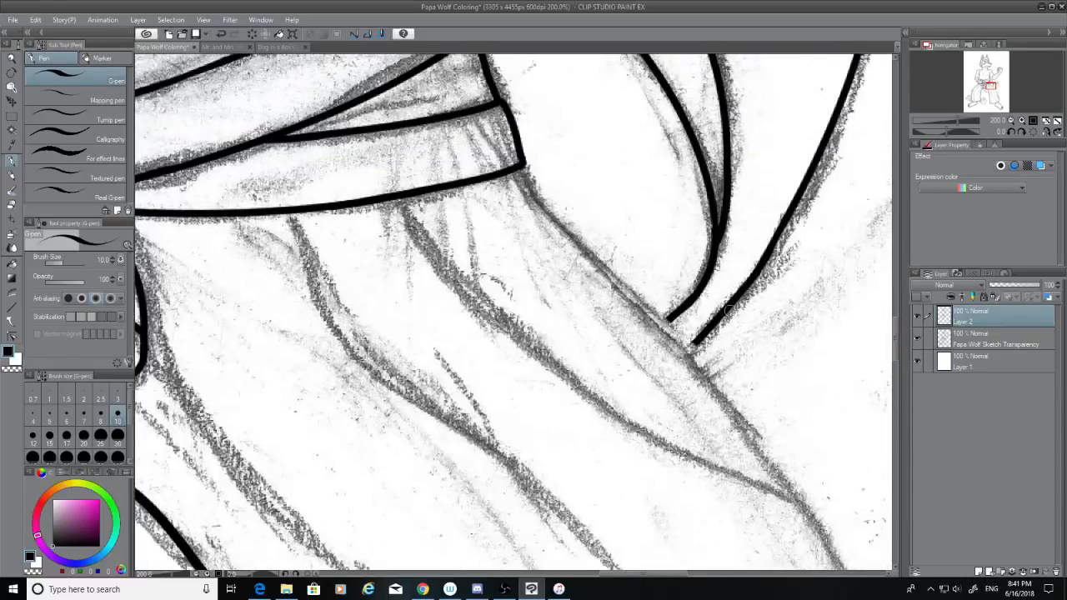
# Step: Draw the second trouser leg's upper outer line from the belt corner down past the two short curved lines, redoing it until it follows the sketch
pyautogui.moveTo(524, 171); pyautogui.dragTo(771, 488)
pyautogui.hotkey('ctrl', 'z')
pyautogui.moveTo(516, 169); pyautogui.dragTo(750, 474)
pyautogui.hotkey('ctrl', 'z')
pyautogui.moveTo(517, 170)
pyautogui.mouseDown()
pyautogui.moveTo(563, 209)
pyautogui.moveTo(766, 469)
pyautogui.mouseUp()
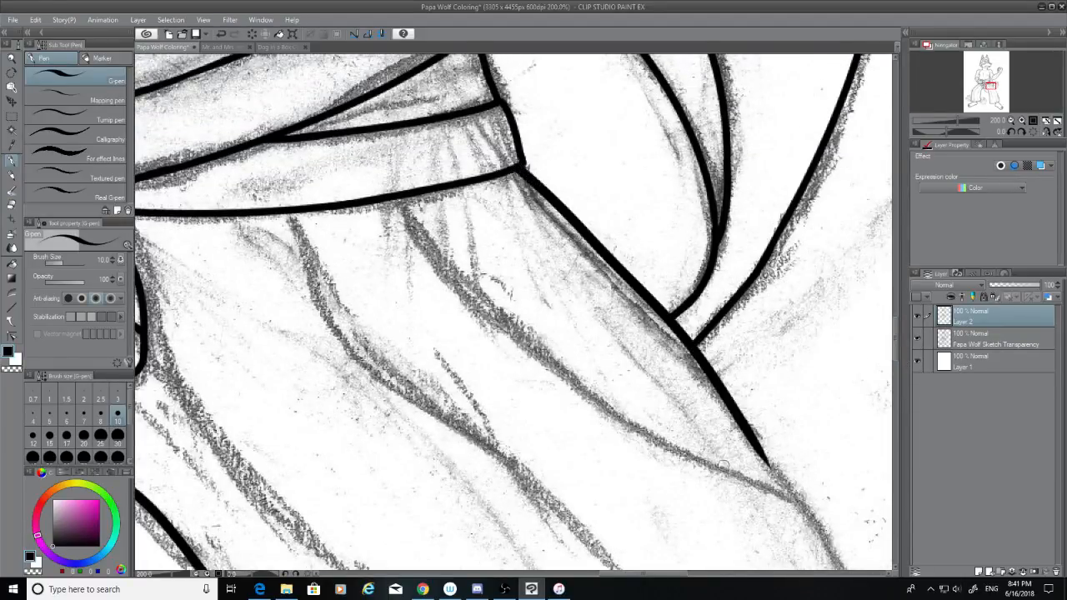
pyautogui.hotkey('ctrl', 'z')
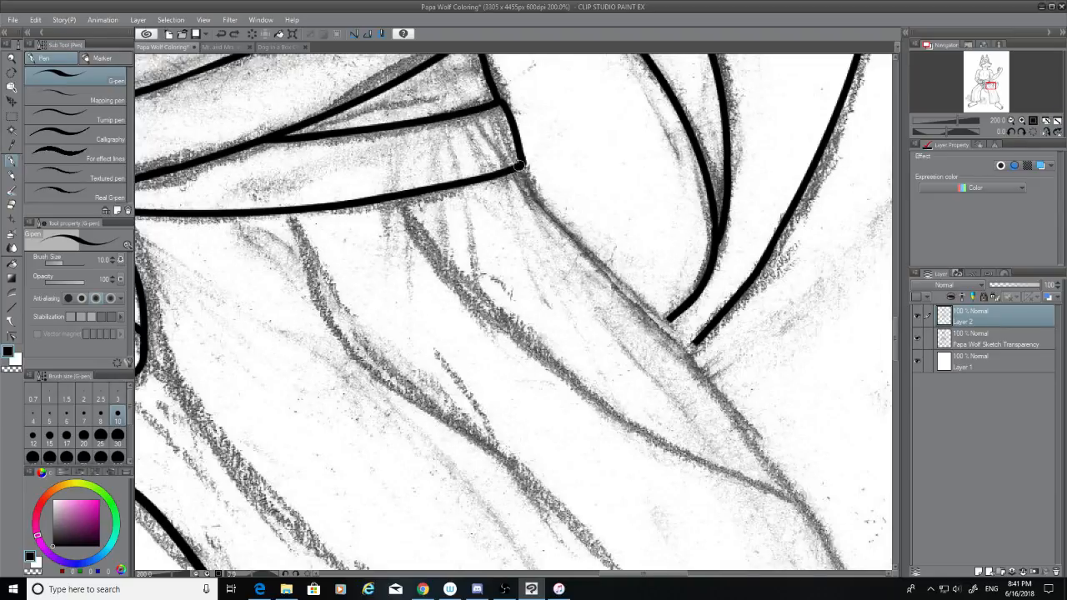
pyautogui.moveTo(518, 165); pyautogui.dragTo(754, 432)
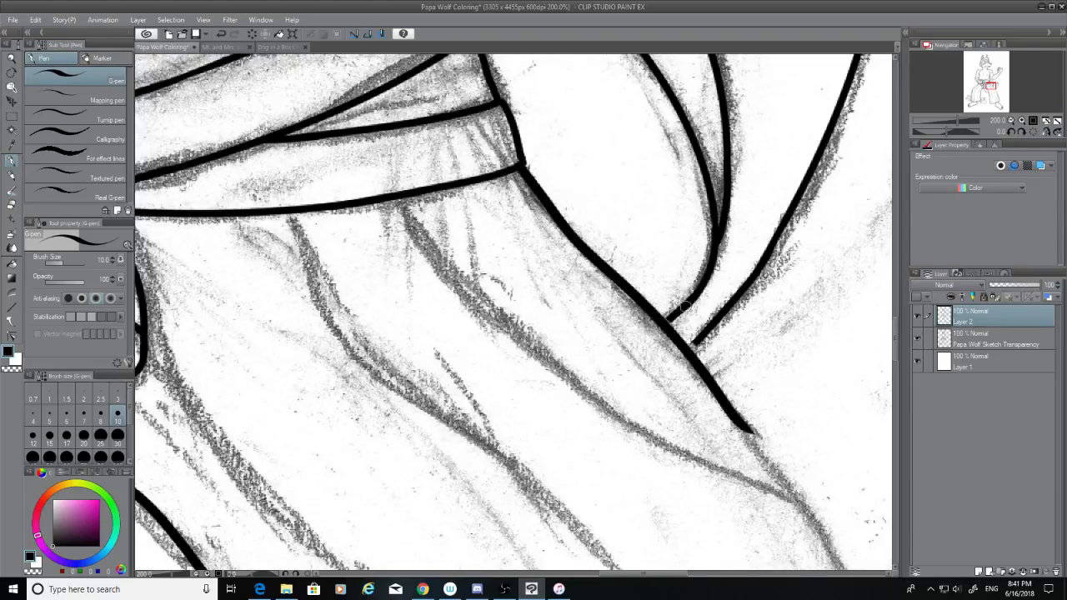
pyautogui.moveTo(683, 309)
pyautogui.mouseDown()
pyautogui.moveTo(665, 324)
pyautogui.moveTo(686, 349)
pyautogui.mouseUp()
pyautogui.hotkey('ctrl', 'z')
pyautogui.hotkey('ctrl', 'z')
# Step: Extend the upper outer trouser line down along the sketch past the end of the long curved line
pyautogui.moveTo(896, 364)
pyautogui.mouseDown()
pyautogui.moveTo(896, 311)
pyautogui.moveTo(911, 374)
pyautogui.mouseUp()
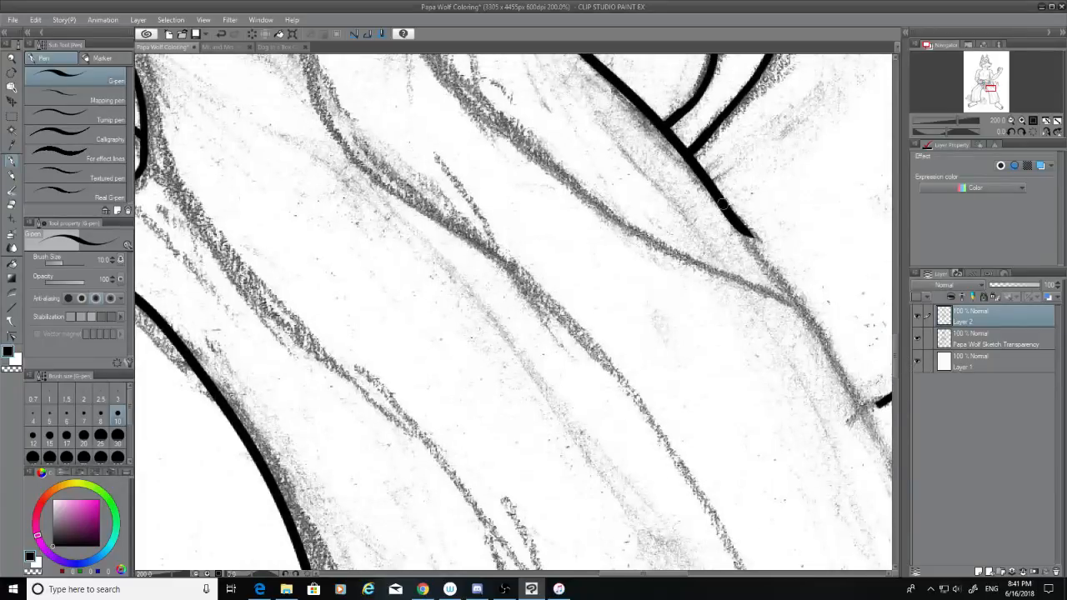
pyautogui.moveTo(721, 205); pyautogui.dragTo(937, 554)
pyautogui.hotkey('ctrl', 'z')
pyautogui.hotkey('ctrl', 'y')
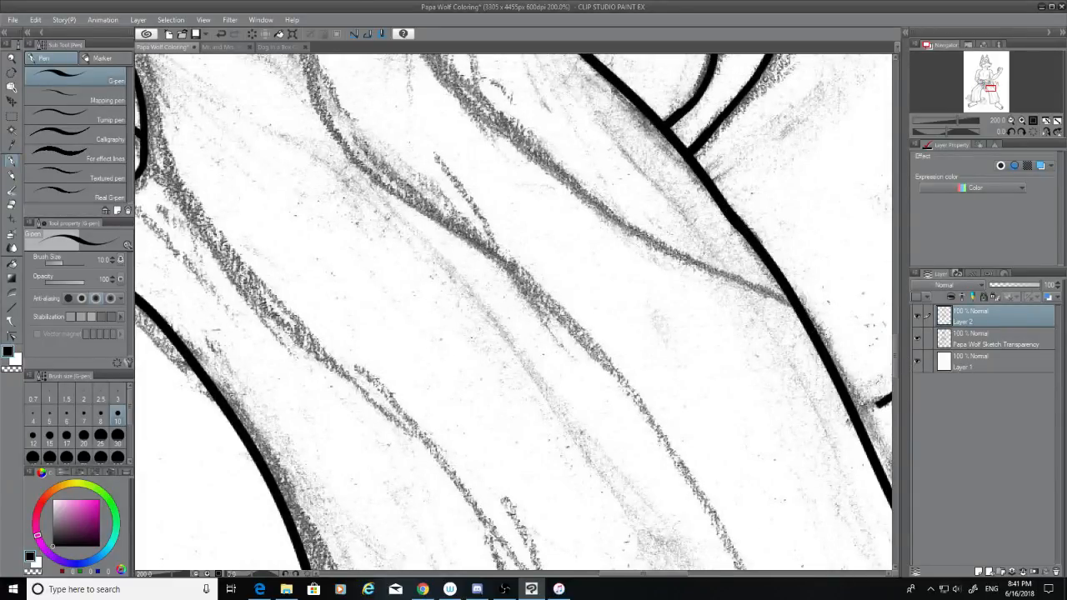
pyautogui.moveTo(636, 577); pyautogui.dragTo(598, 576)
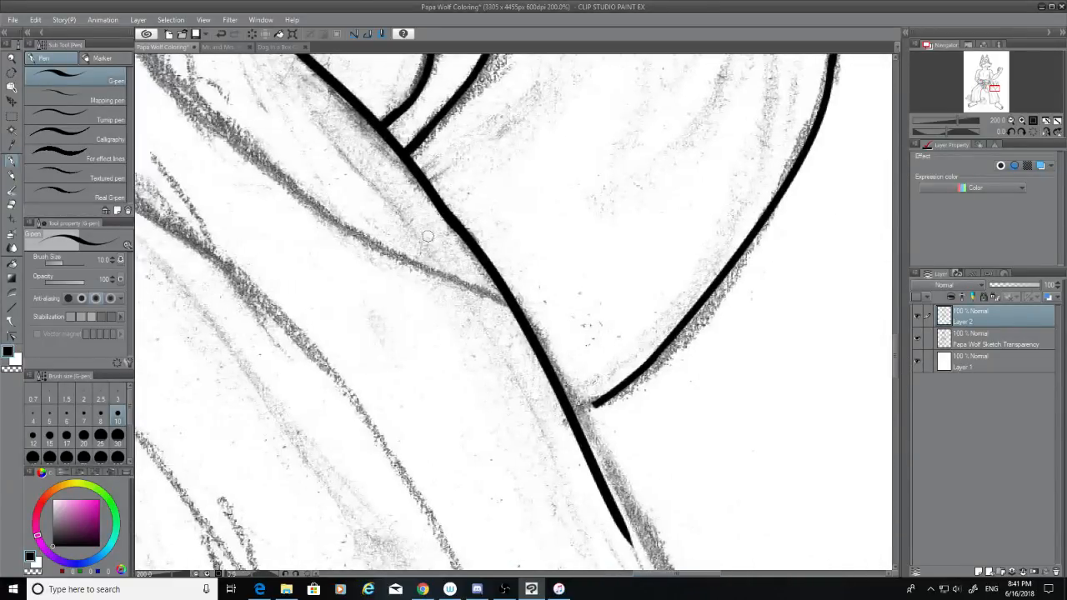
# Step: Compare the outer line with the sketch hidden and shown, and erase the part below the sketched fold junction
pyautogui.click(11, 205)
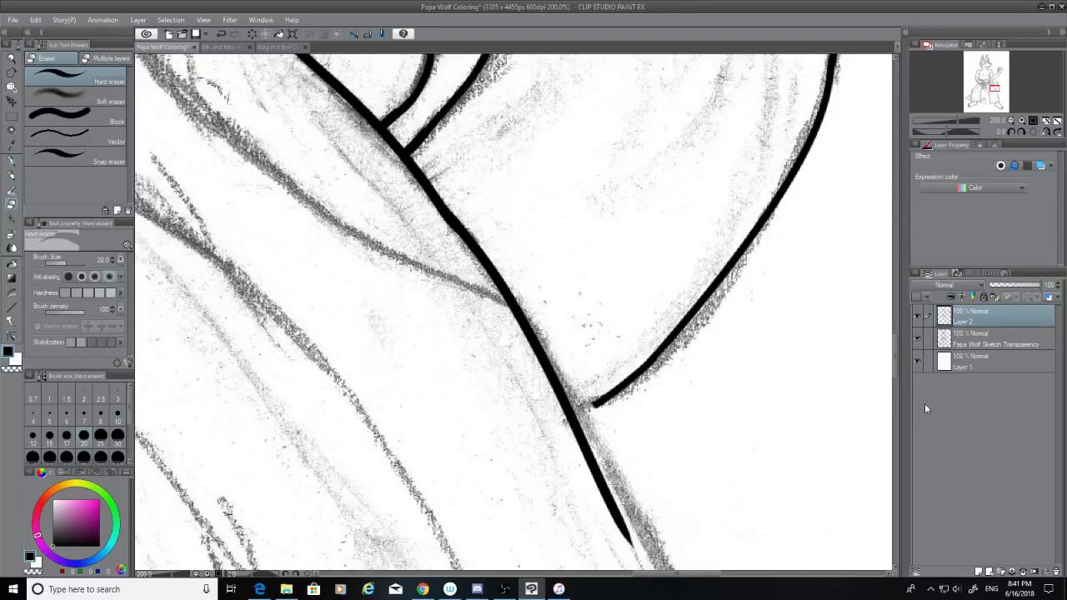
pyautogui.click(916, 339)
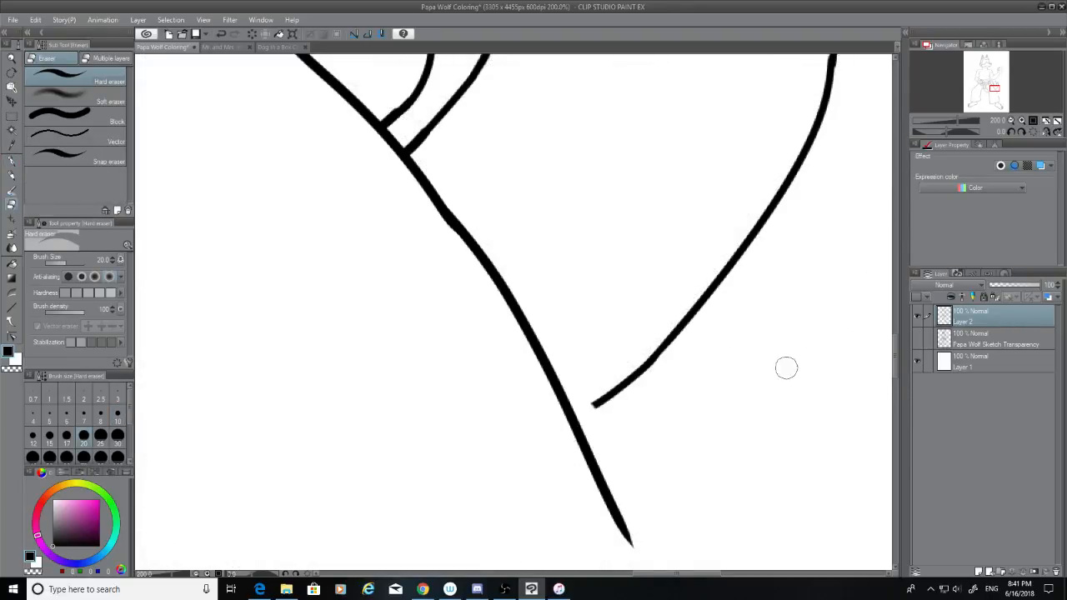
pyautogui.click(917, 339)
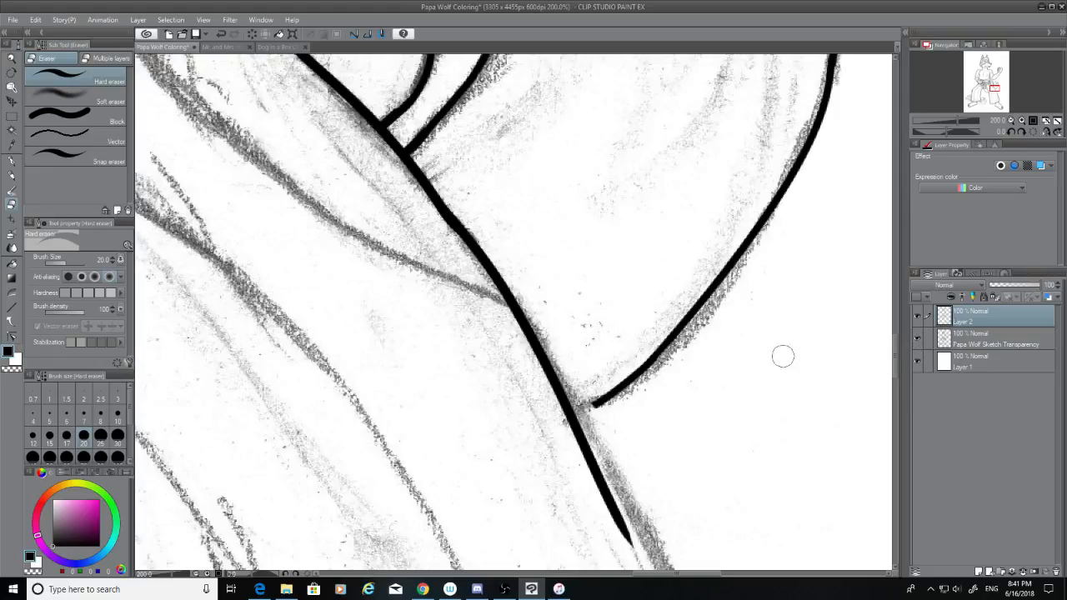
pyautogui.moveTo(508, 332); pyautogui.dragTo(637, 557)
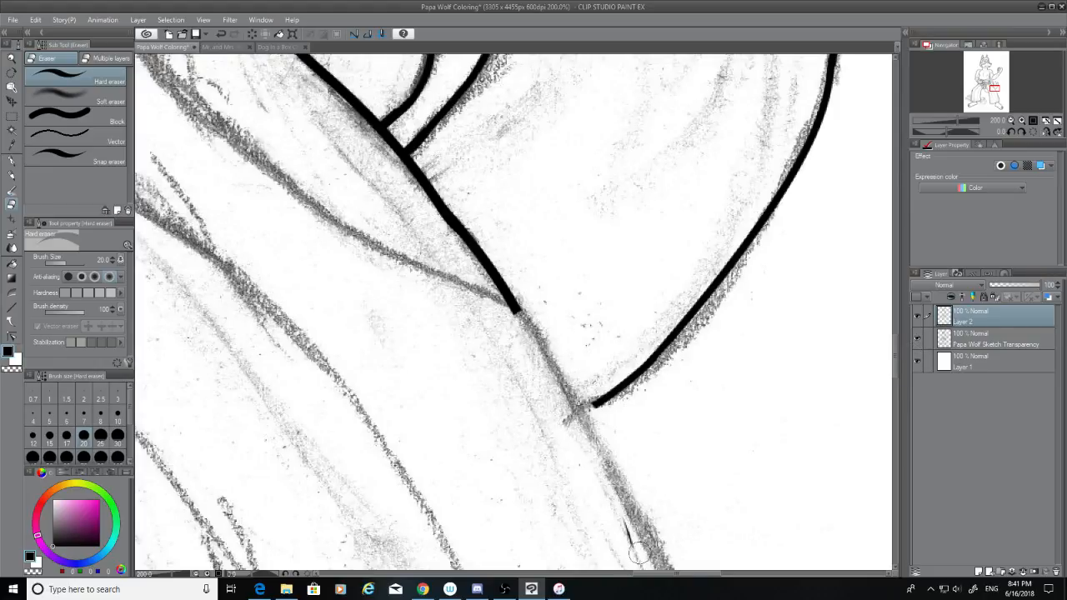
# Step: Redraw the outer trouser line from the fold junction down past the long curved line's end, retrying until it follows the sketch
pyautogui.click(11, 161)
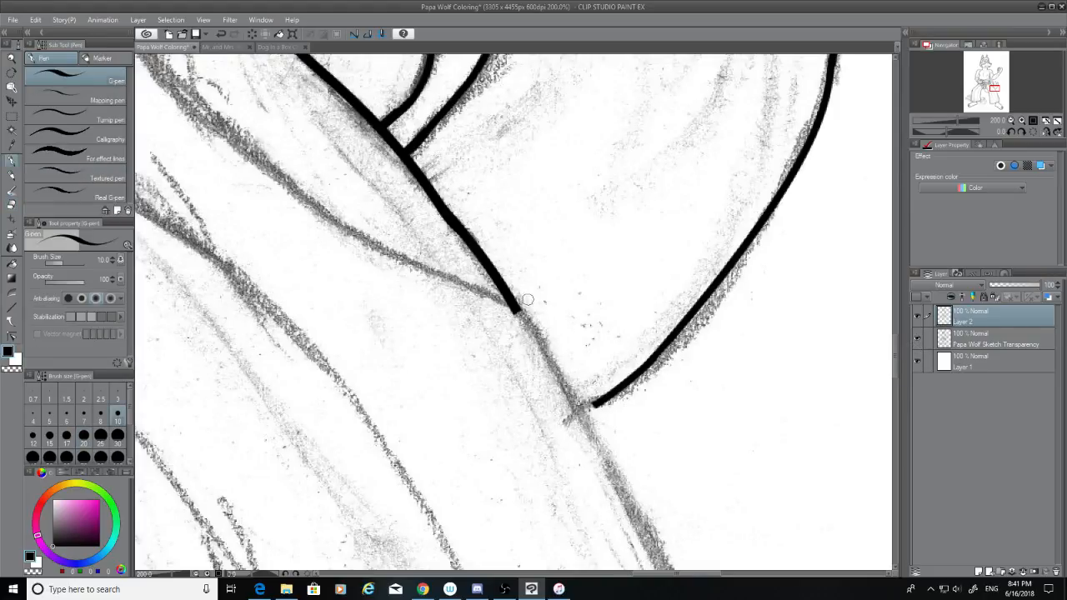
pyautogui.moveTo(510, 302); pyautogui.dragTo(677, 571)
pyautogui.hotkey('ctrl', 'z')
pyautogui.moveTo(511, 305); pyautogui.dragTo(650, 570)
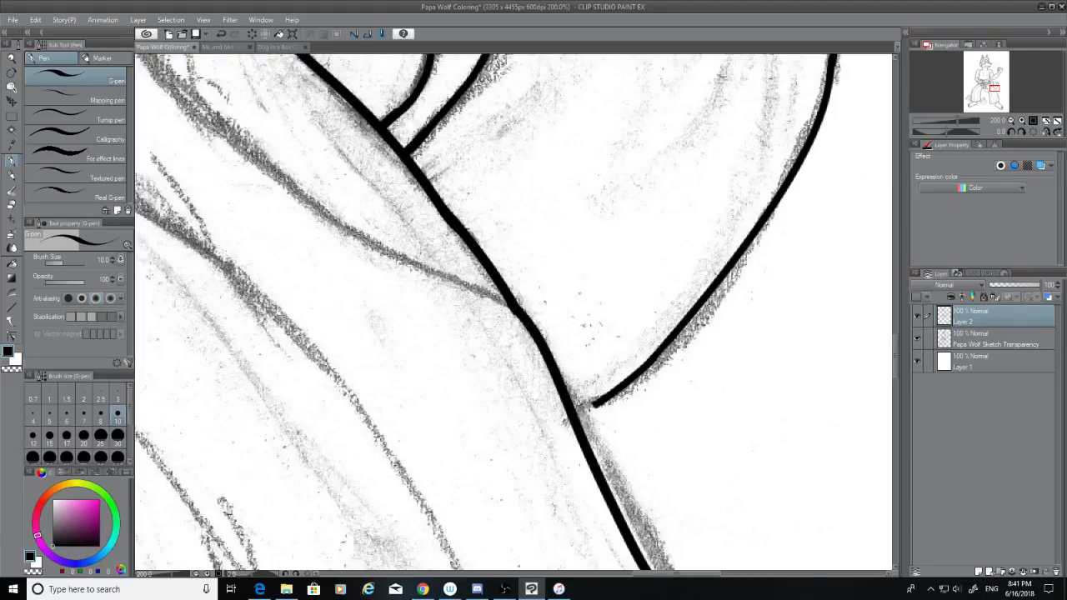
pyautogui.hotkey('ctrl', 'z')
pyautogui.moveTo(524, 313)
pyautogui.mouseDown()
pyautogui.moveTo(585, 398)
pyautogui.moveTo(656, 570)
pyautogui.mouseUp()
pyautogui.hotkey('ctrl', 'z')
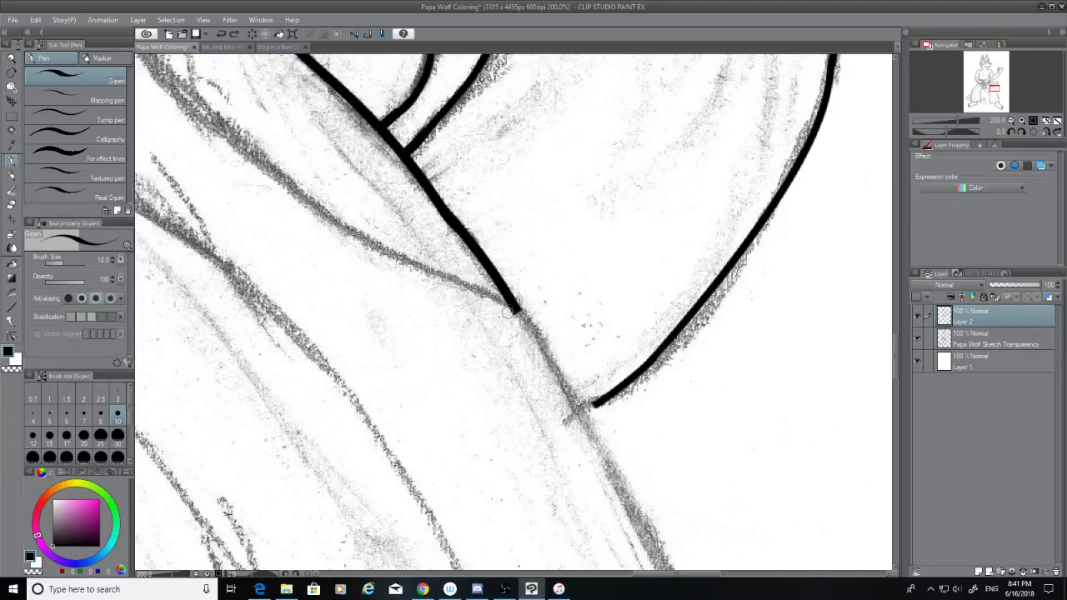
pyautogui.moveTo(509, 307); pyautogui.dragTo(666, 570)
pyautogui.hotkey('ctrl', 'z')
pyautogui.hotkey('ctrl', 'y')
pyautogui.hotkey('ctrl', 'z')
pyautogui.scroll(-3, 782, 322)
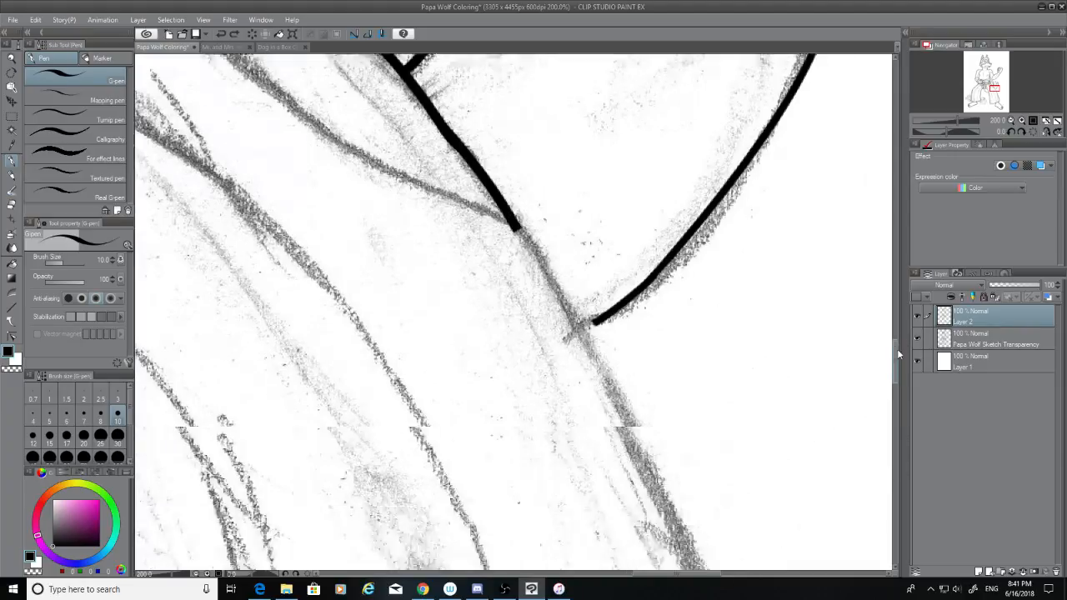
pyautogui.moveTo(515, 108); pyautogui.dragTo(758, 586)
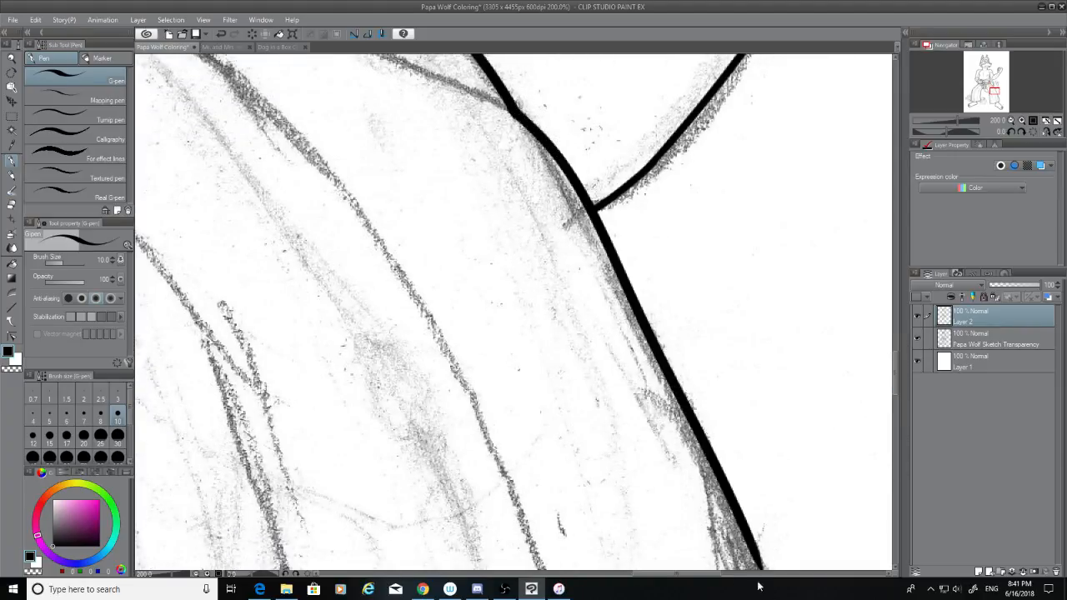
pyautogui.hotkey('ctrl', 'z')
pyautogui.moveTo(514, 108)
pyautogui.mouseDown()
pyautogui.moveTo(678, 405)
pyautogui.moveTo(758, 583)
pyautogui.mouseUp()
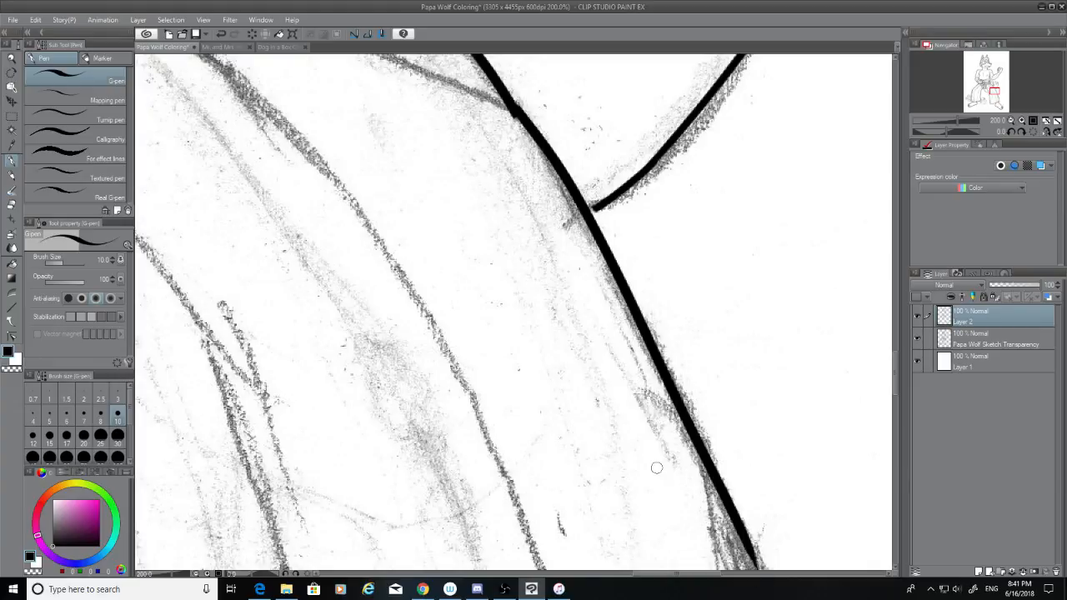
# Step: Clean up the join in the outer trouser line at the fold junction with small pen and eraser touch-ups
pyautogui.click(16, 204)
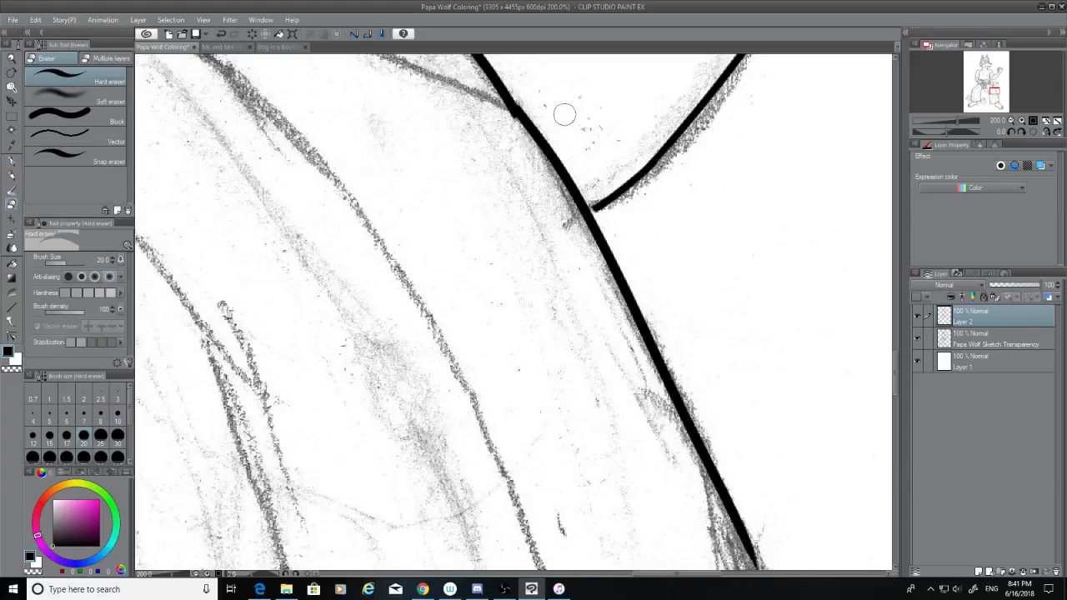
pyautogui.click(12, 160)
pyautogui.moveTo(503, 99); pyautogui.dragTo(516, 125)
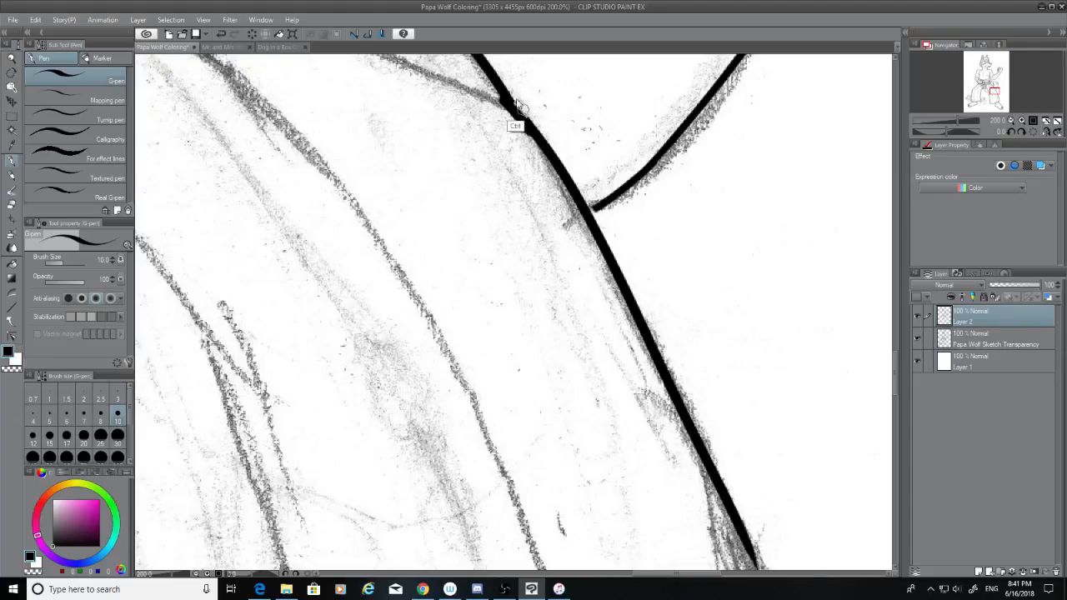
pyautogui.click(15, 204)
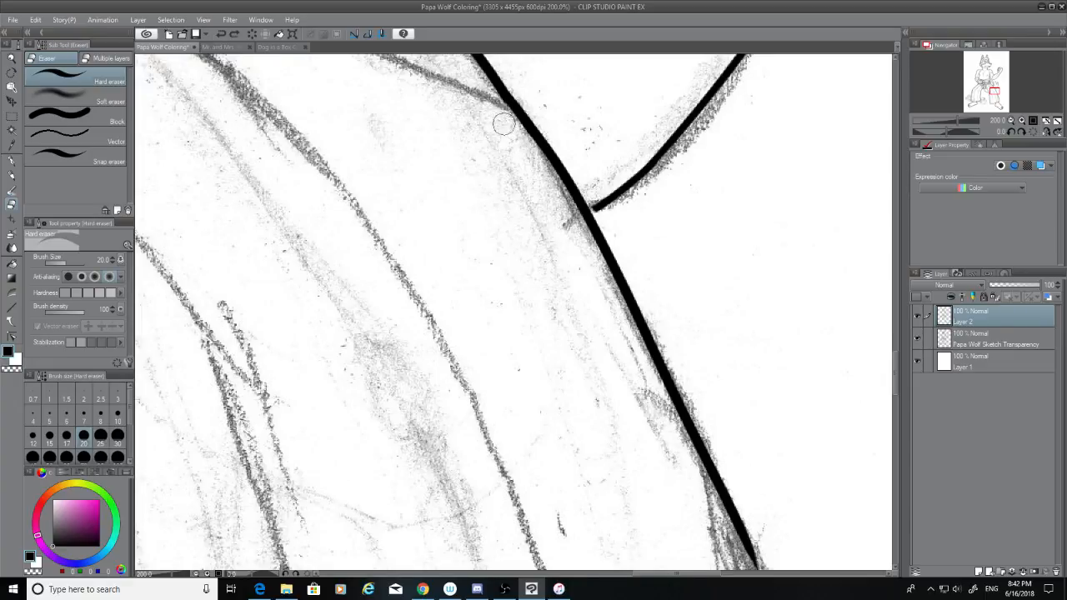
# Step: Bridge the gap between the upper and lower outer trouser lines with a smooth stroke, retrying until it follows the sketch
pyautogui.moveTo(900, 364); pyautogui.dragTo(900, 384)
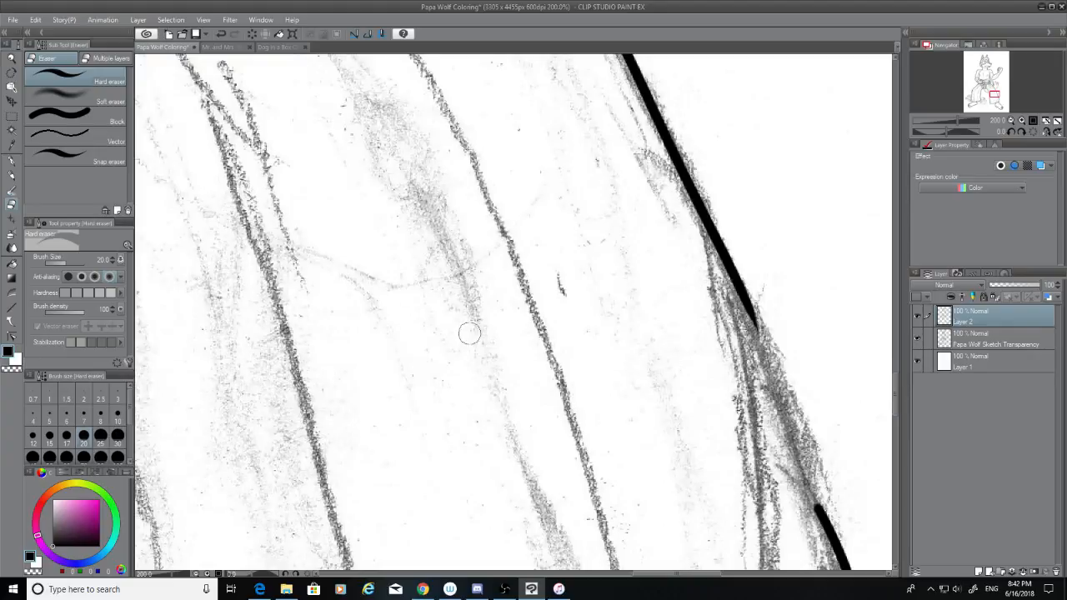
pyautogui.press('p')
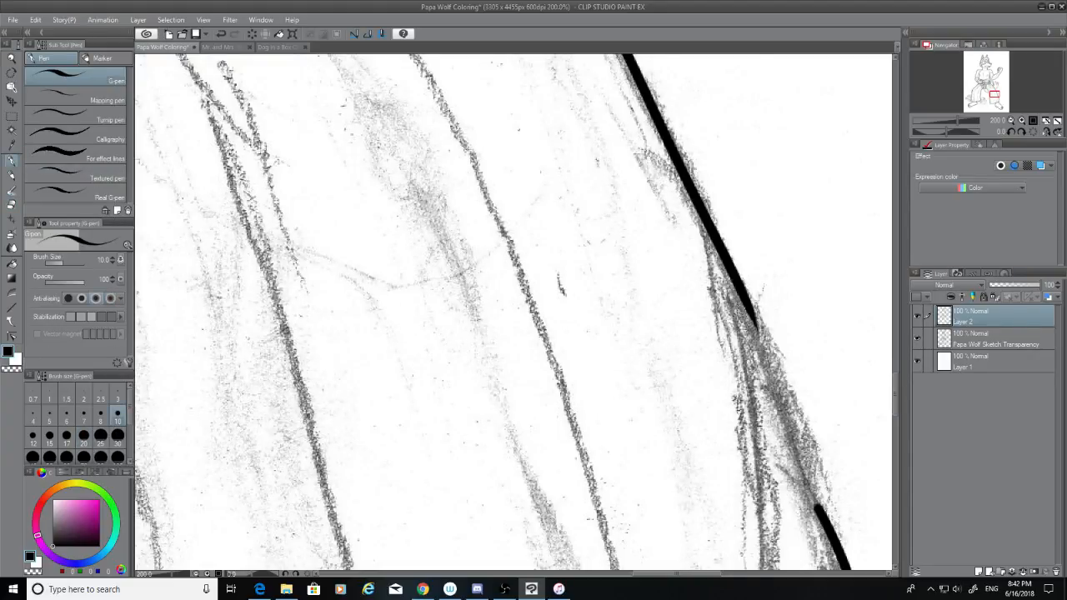
pyautogui.moveTo(747, 304); pyautogui.dragTo(835, 523)
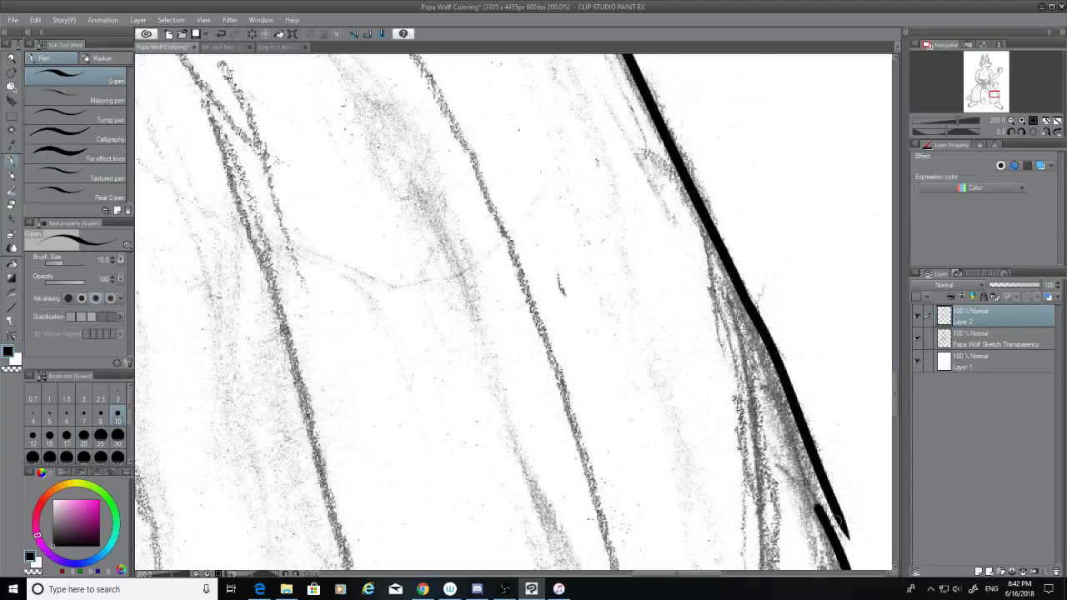
pyautogui.hotkey('ctrl', 'z')
pyautogui.moveTo(737, 287); pyautogui.dragTo(833, 530)
pyautogui.hotkey('ctrl', 'z')
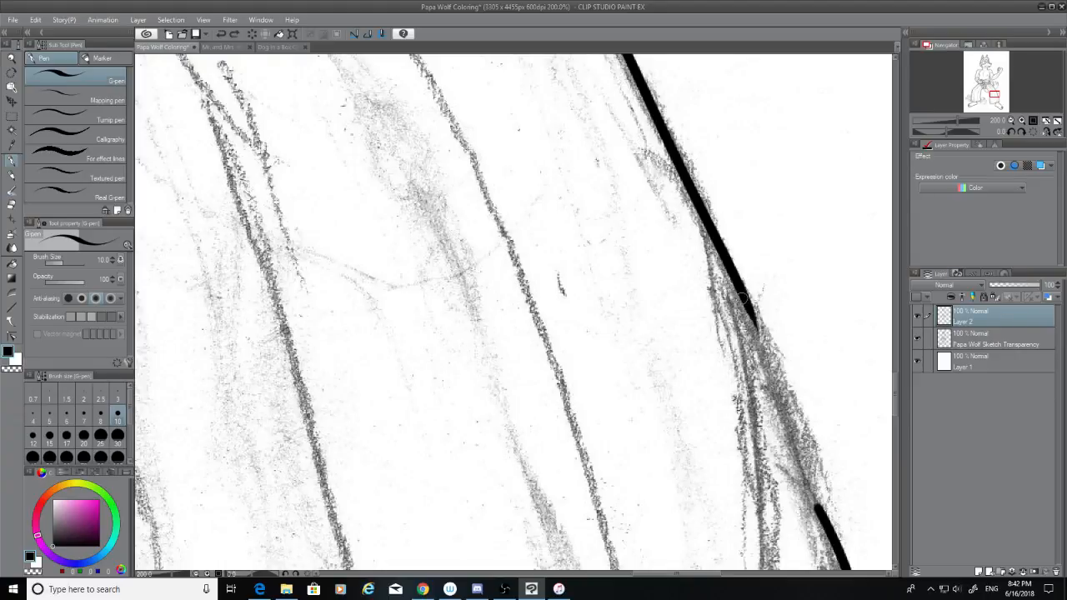
pyautogui.moveTo(736, 292); pyautogui.dragTo(810, 500)
pyautogui.hotkey('ctrl', 'z')
pyautogui.moveTo(747, 298); pyautogui.dragTo(817, 480)
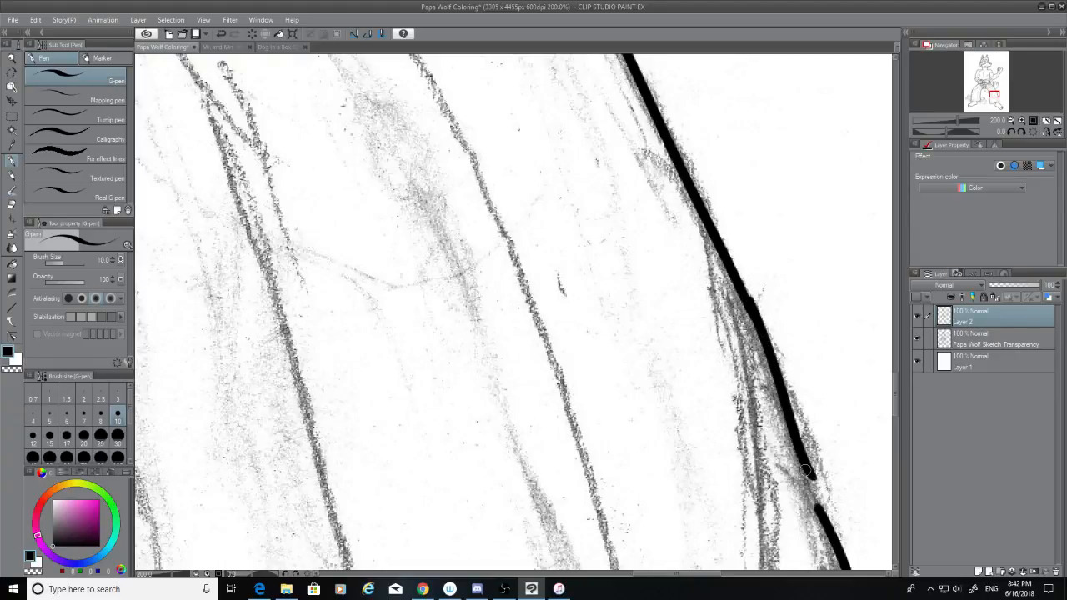
pyautogui.hotkey('ctrl', 'z')
pyautogui.scroll(-5, 865, 378)
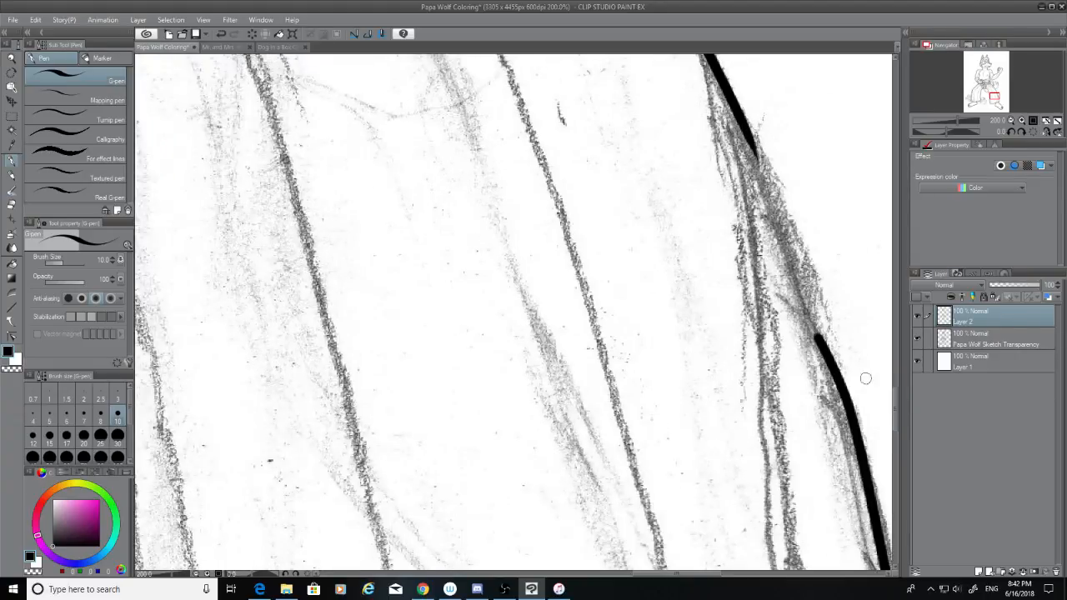
pyautogui.moveTo(741, 123)
pyautogui.mouseDown()
pyautogui.moveTo(775, 181)
pyautogui.moveTo(840, 400)
pyautogui.mouseUp()
pyautogui.hotkey('ctrl', 'z')
pyautogui.moveTo(731, 113); pyautogui.dragTo(834, 404)
pyautogui.hotkey('ctrl', 'z')
pyautogui.moveTo(739, 122); pyautogui.dragTo(853, 402)
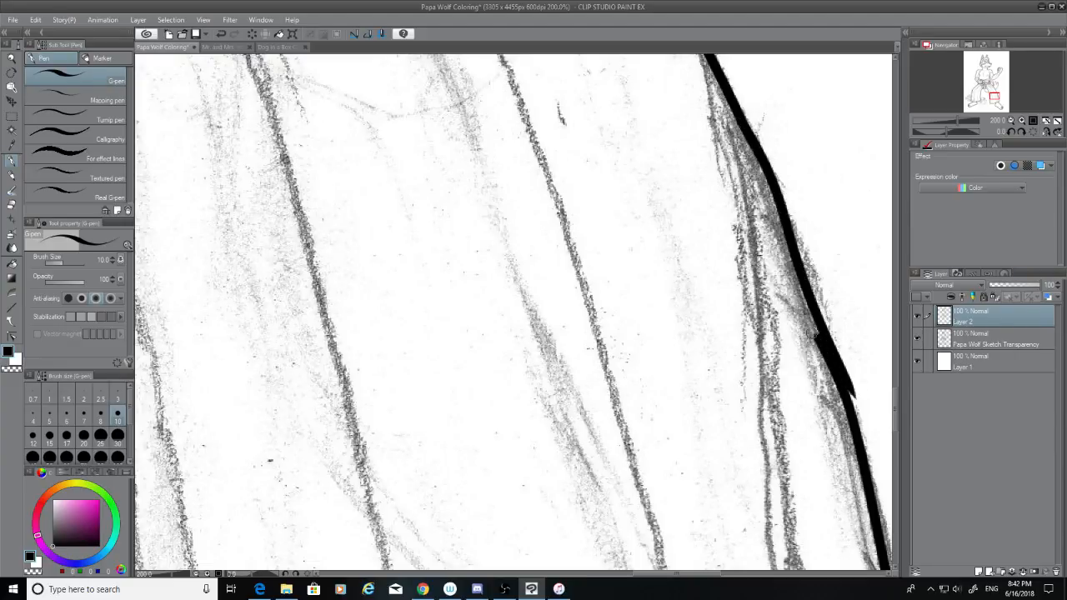
pyautogui.hotkey('ctrl', 'z')
pyautogui.moveTo(742, 125); pyautogui.dragTo(849, 408)
pyautogui.hotkey('ctrl', 'z')
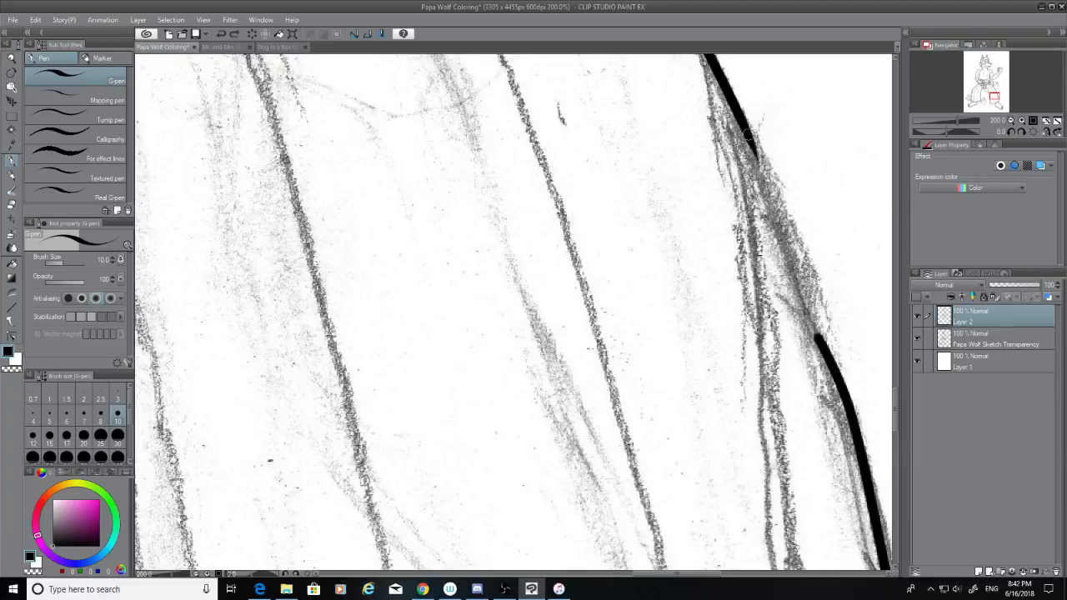
pyautogui.hotkey('ctrl', 'y')
pyautogui.hotkey('ctrl', 'z')
pyautogui.moveTo(742, 123); pyautogui.dragTo(845, 415)
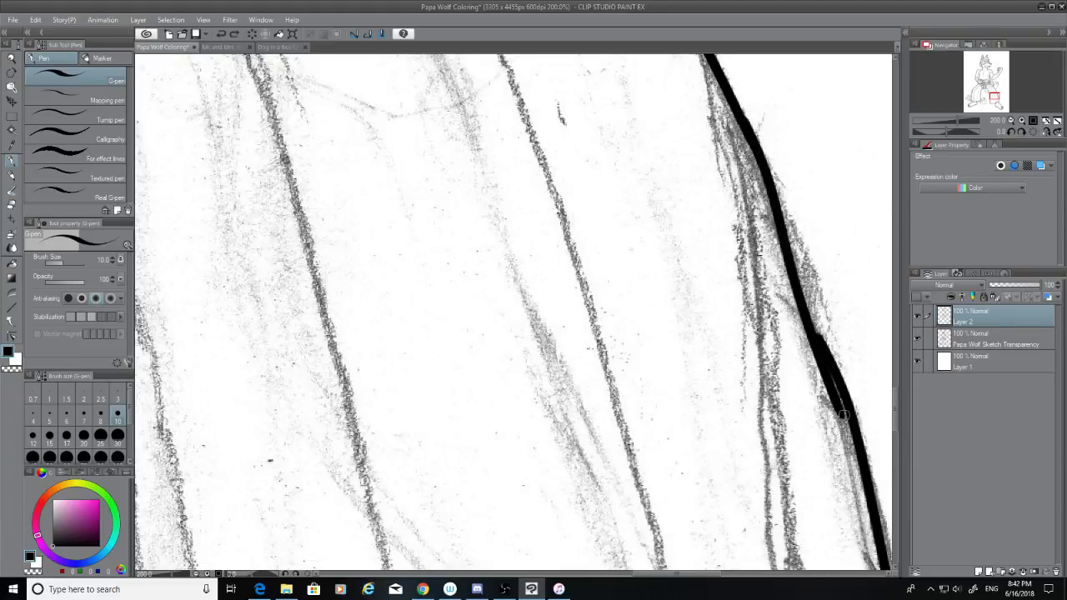
pyautogui.hotkey('ctrl', 'z')
pyautogui.moveTo(749, 133); pyautogui.dragTo(837, 361)
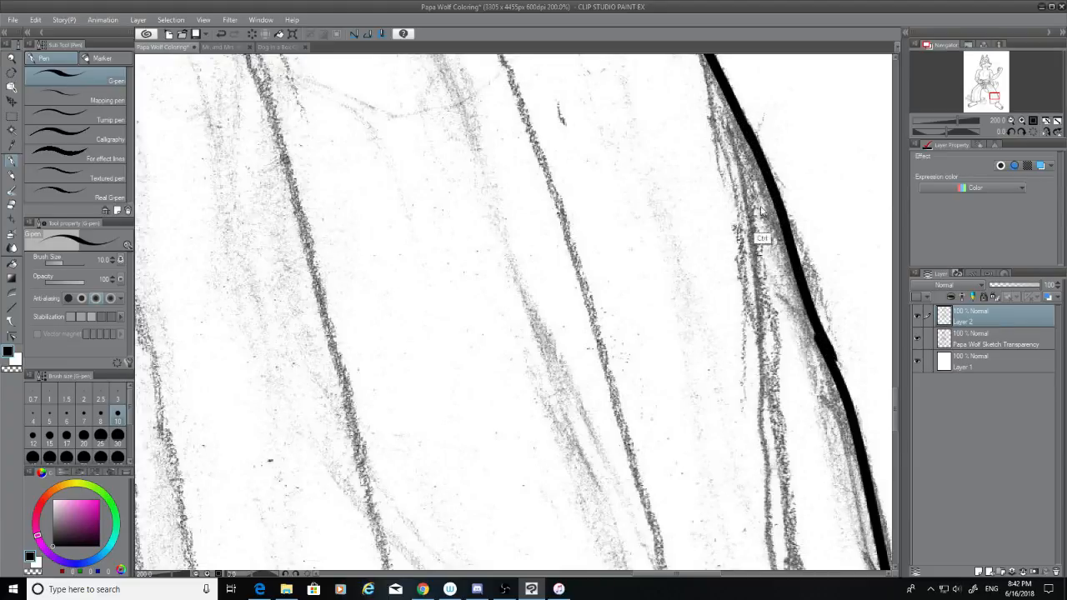
pyautogui.hotkey('ctrl', 'z')
pyautogui.moveTo(745, 123); pyautogui.dragTo(835, 361)
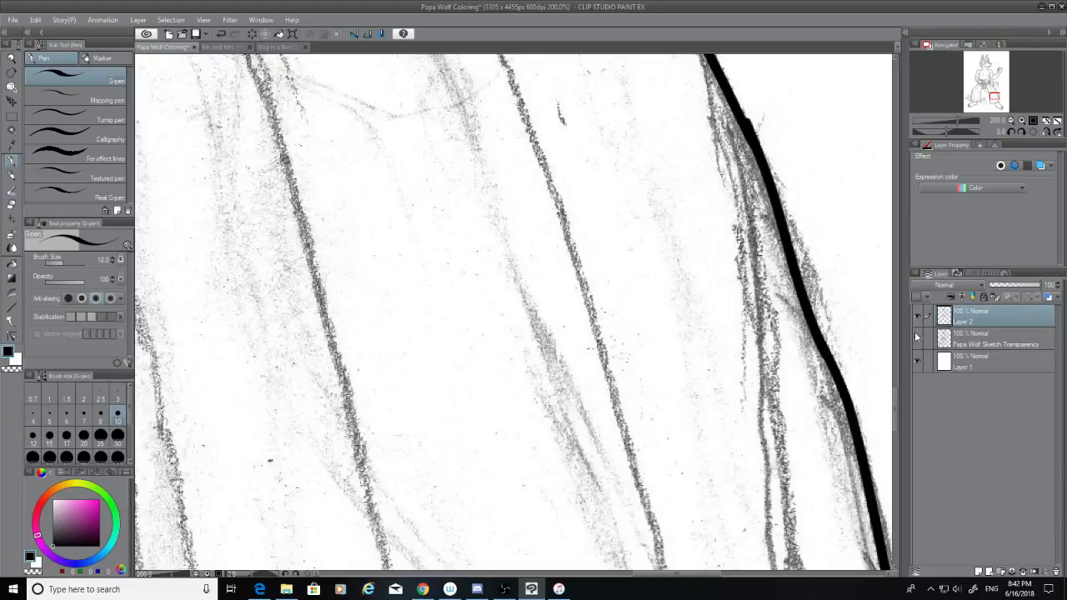
pyautogui.hotkey('ctrl', 'z')
pyautogui.hotkey('ctrl', 'y')
pyautogui.hotkey('ctrl', 'z')
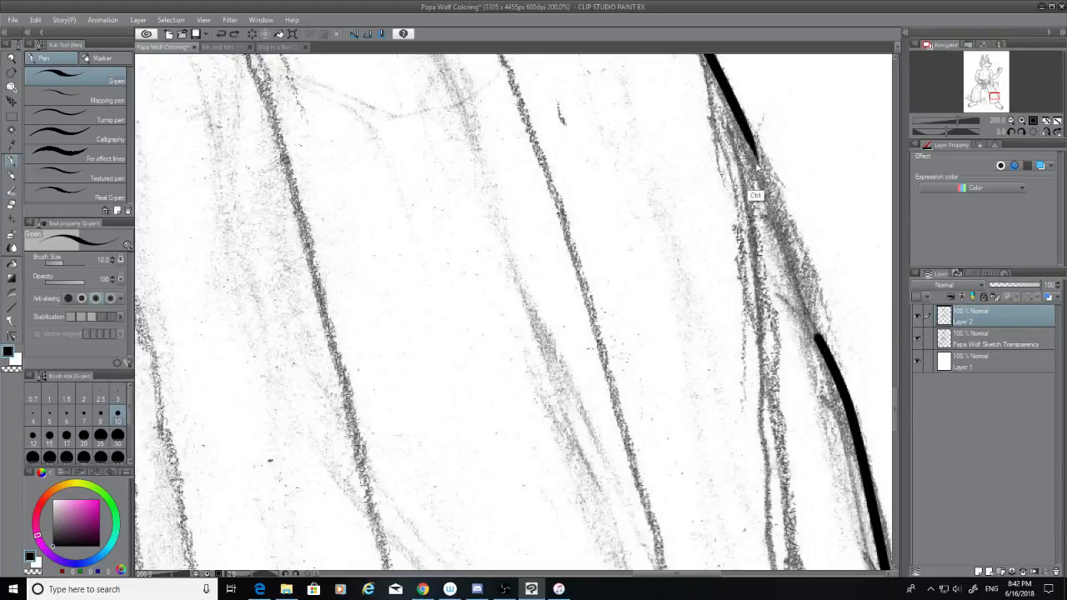
pyautogui.moveTo(745, 125); pyautogui.dragTo(814, 332)
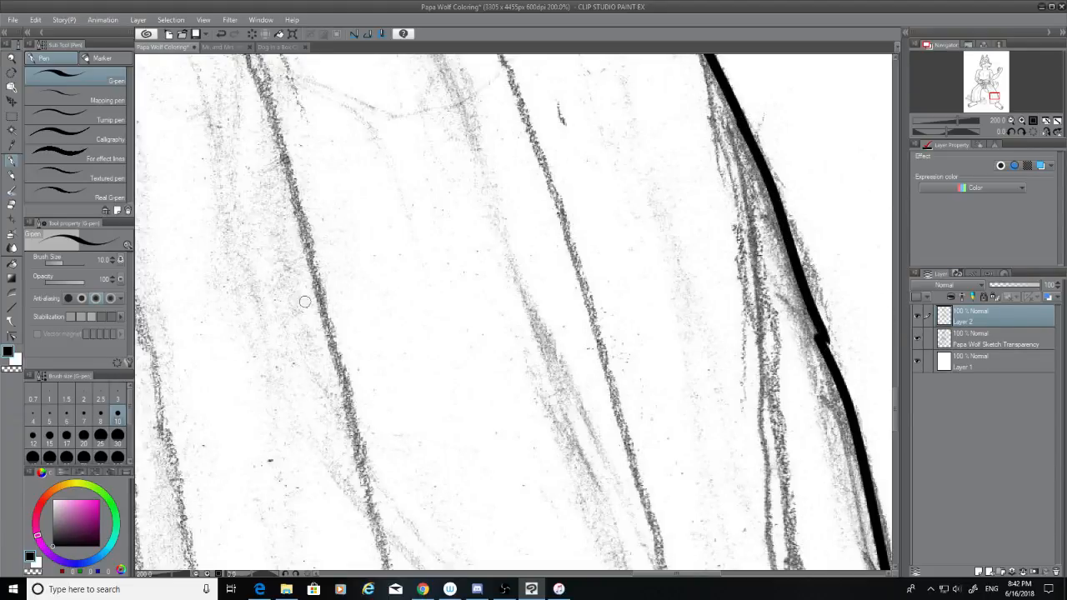
# Step: Erase the uneven joint where the upper and lower outer lines meet and redraw it as one continuous line
pyautogui.click(12, 205)
pyautogui.moveTo(798, 328)
pyautogui.mouseDown()
pyautogui.moveTo(834, 318)
pyautogui.moveTo(788, 331)
pyautogui.moveTo(816, 346)
pyautogui.moveTo(842, 340)
pyautogui.moveTo(812, 360)
pyautogui.mouseUp()
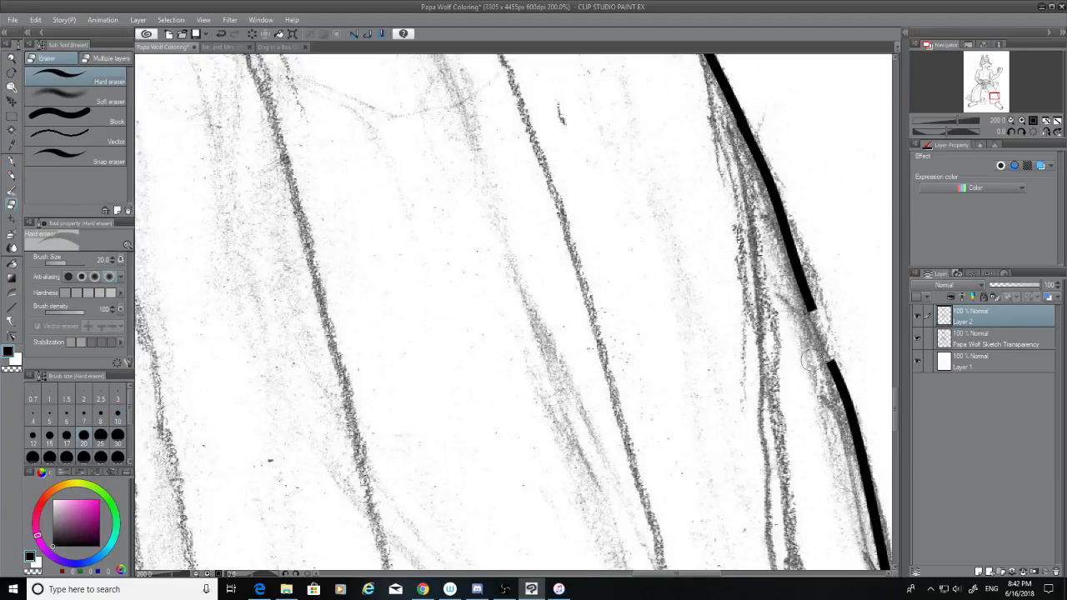
pyautogui.click(12, 160)
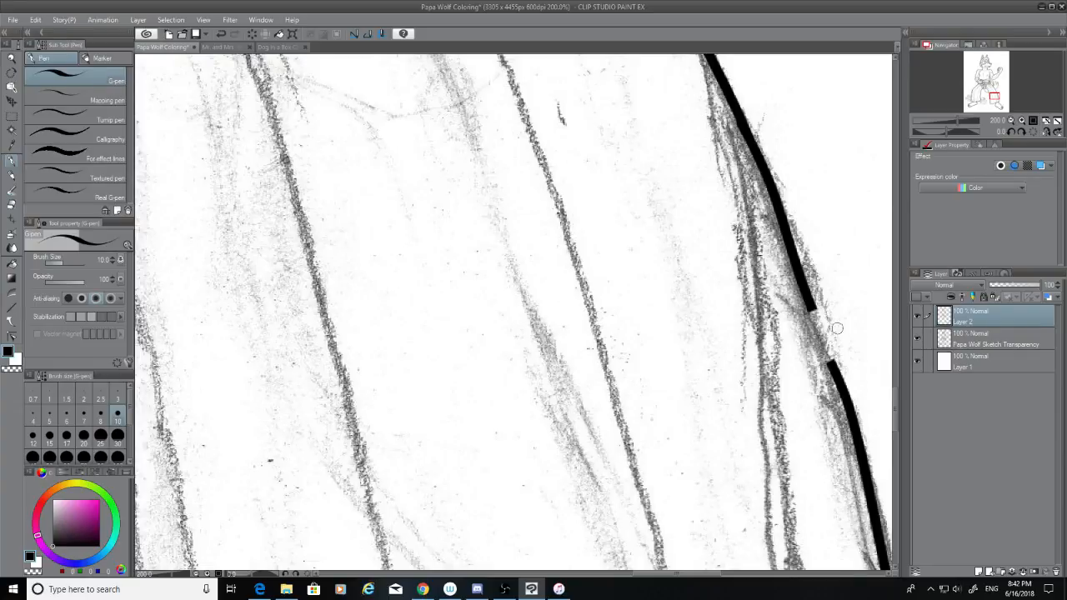
pyautogui.moveTo(810, 305); pyautogui.dragTo(846, 396)
pyautogui.hotkey('ctrl', 'z')
pyautogui.moveTo(809, 304); pyautogui.dragTo(848, 399)
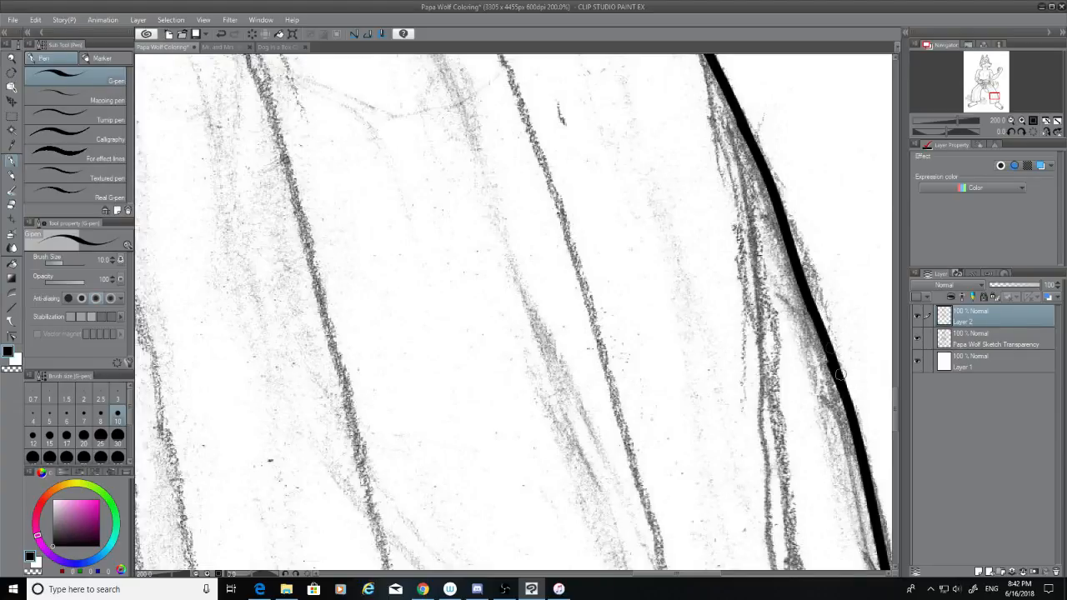
# Step: Undo the last joint stroke, redraw that part of the outer trouser line, and hide the sketch layer to check it
pyautogui.hotkey('ctrl', 'z')
pyautogui.moveTo(808, 304); pyautogui.dragTo(836, 368)
pyautogui.click(917, 338)
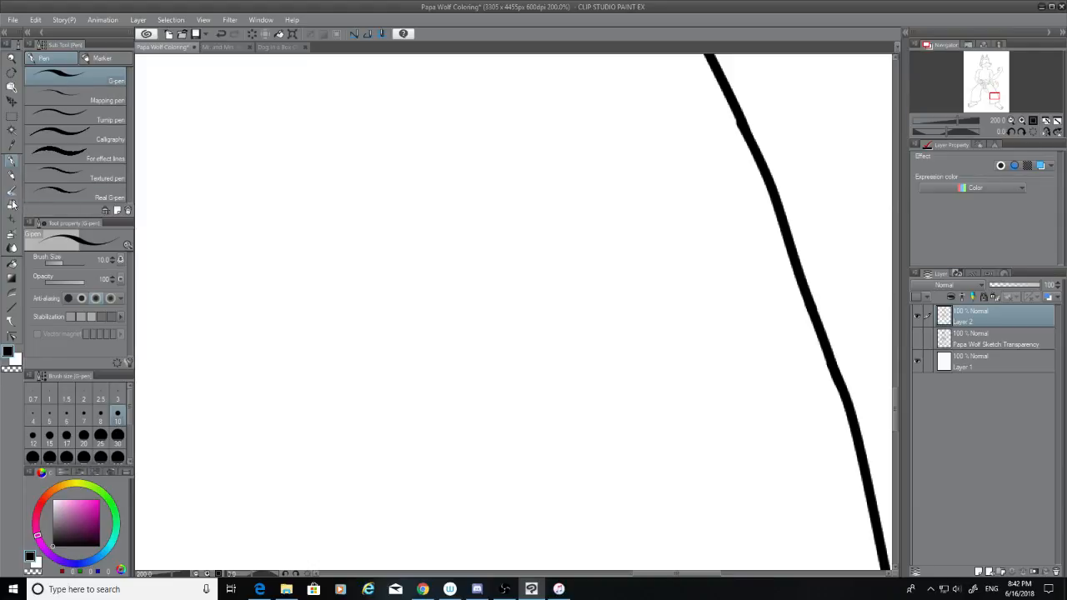
pyautogui.press('e')
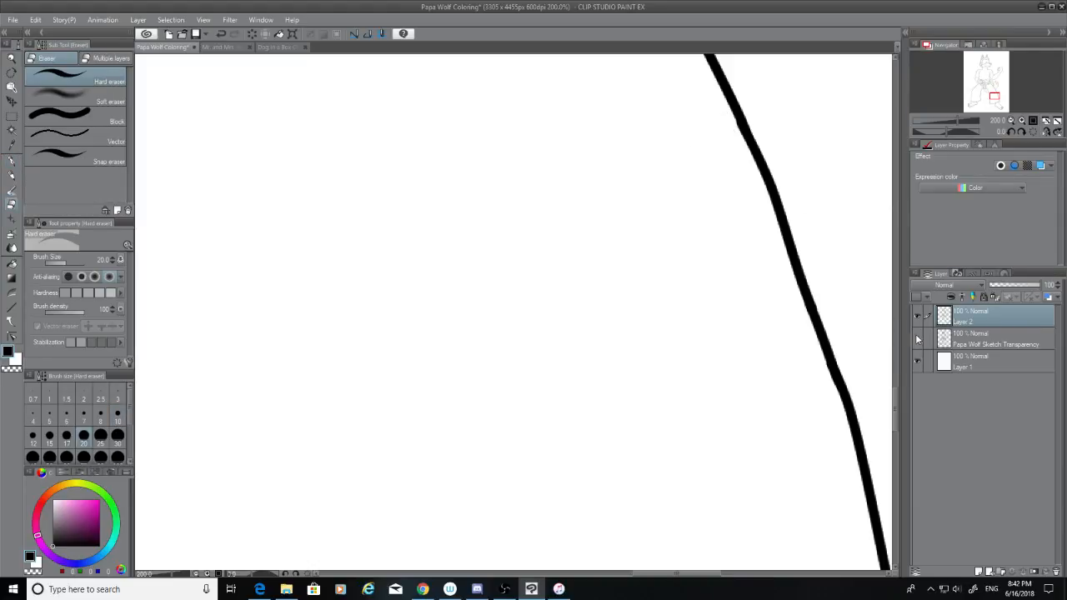
# Step: Compare the inked figure with and without the sketch layer, examining the line art from head to feet for uneven joints
pyautogui.click(916, 337)
pyautogui.scroll(-10, 698, 350)
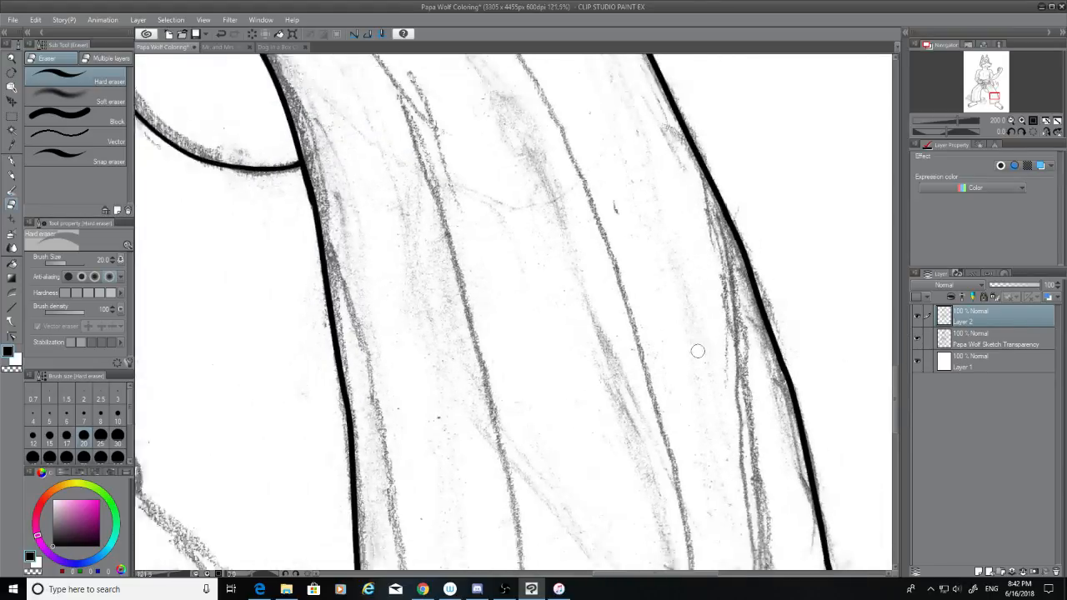
pyautogui.scroll(-1, 698, 351)
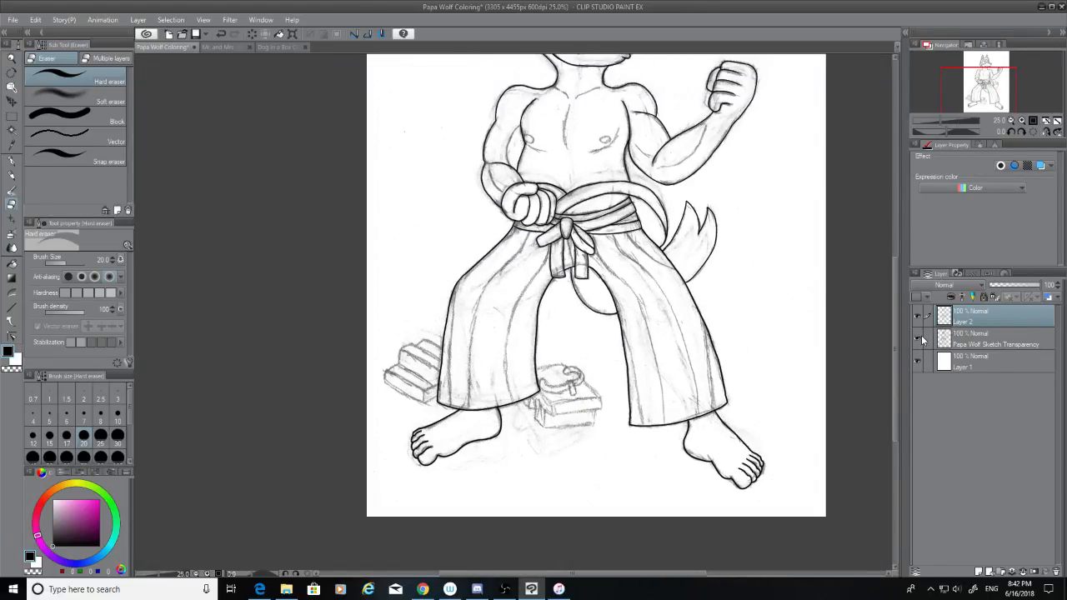
pyautogui.click(918, 338)
pyautogui.hotkey('ctrl', '+')
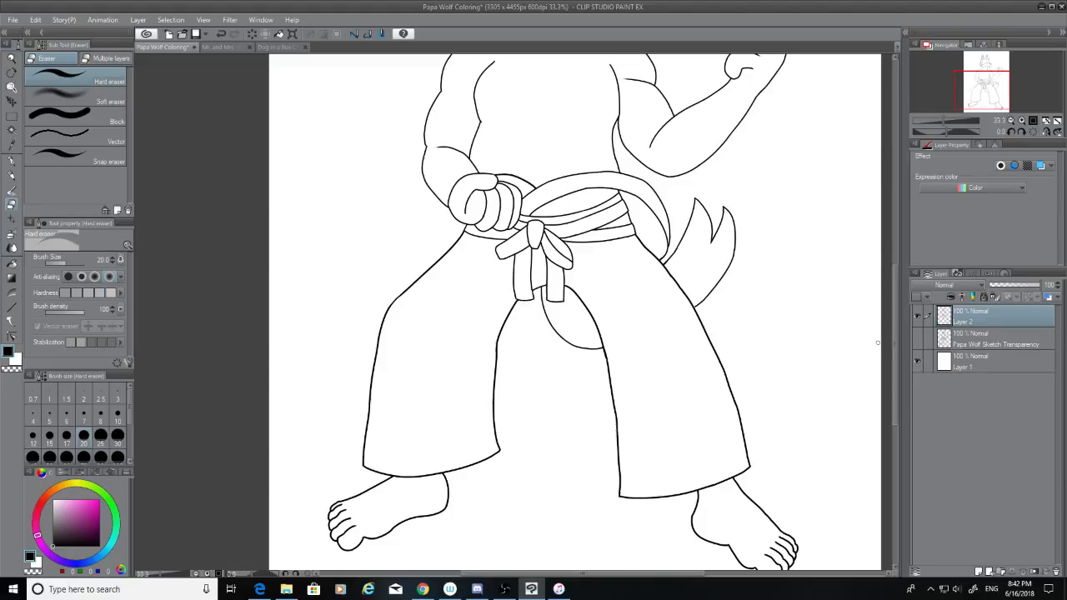
pyautogui.moveTo(893, 351); pyautogui.dragTo(899, 284)
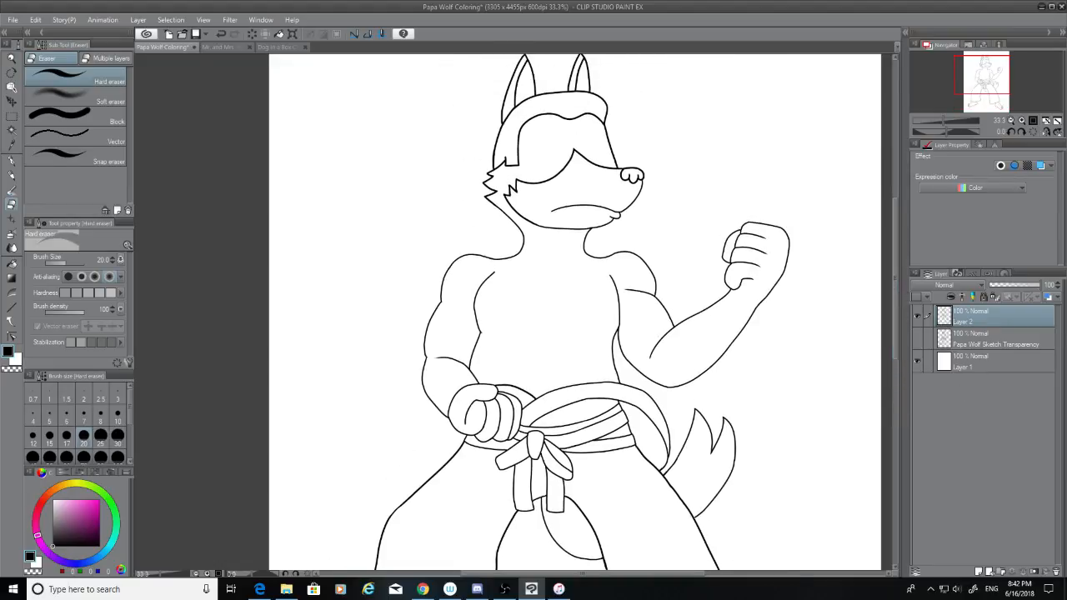
pyautogui.scroll(4, 627, 324)
pyautogui.scroll(2, 626, 324)
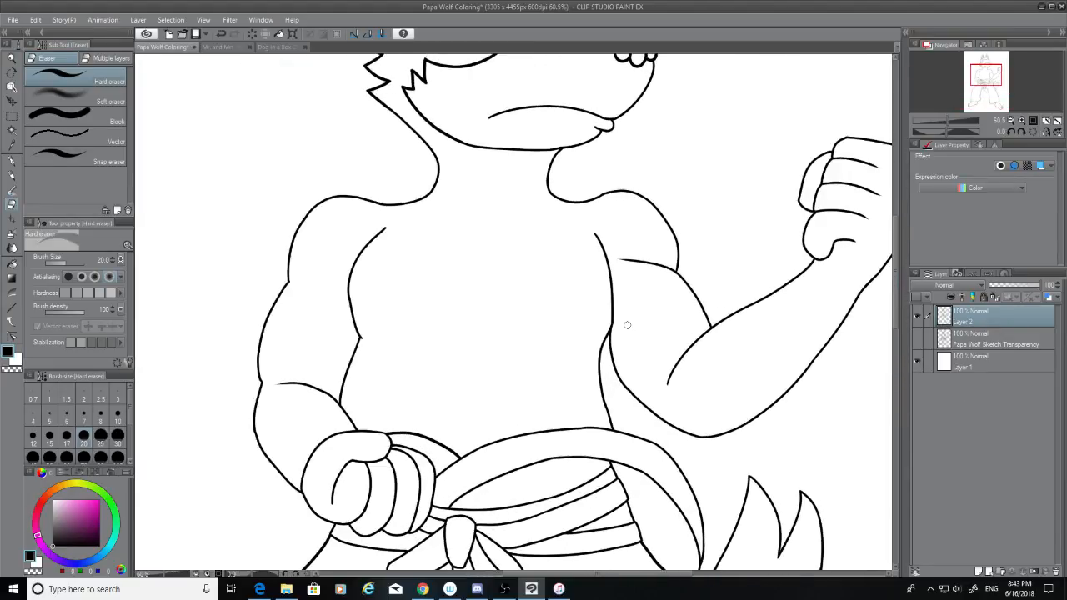
pyautogui.scroll(-4, 626, 324)
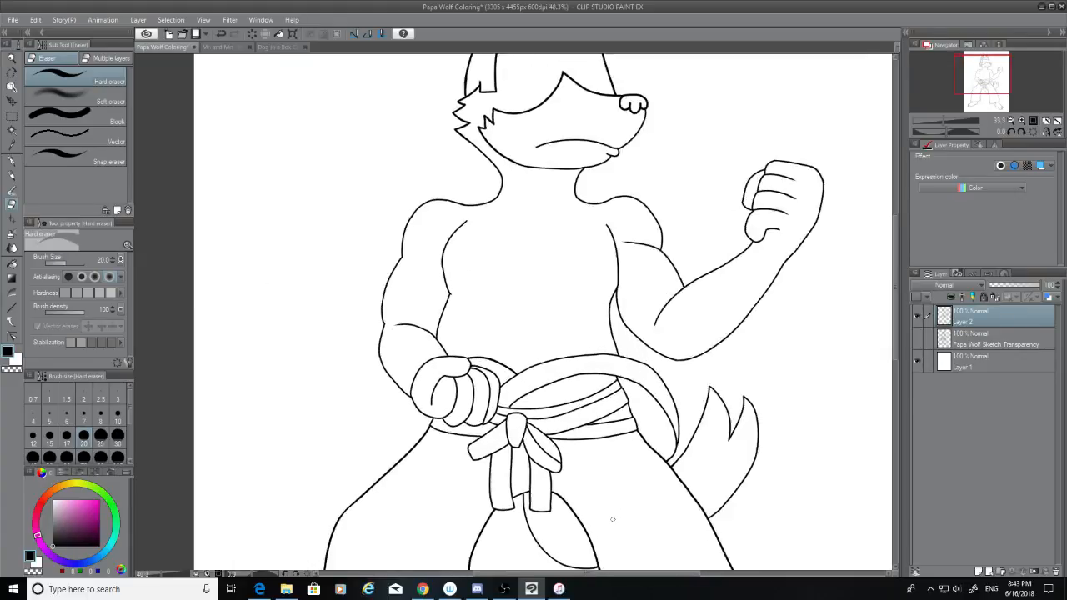
pyautogui.scroll(-5, 613, 519)
pyautogui.moveTo(894, 291); pyautogui.dragTo(896, 343)
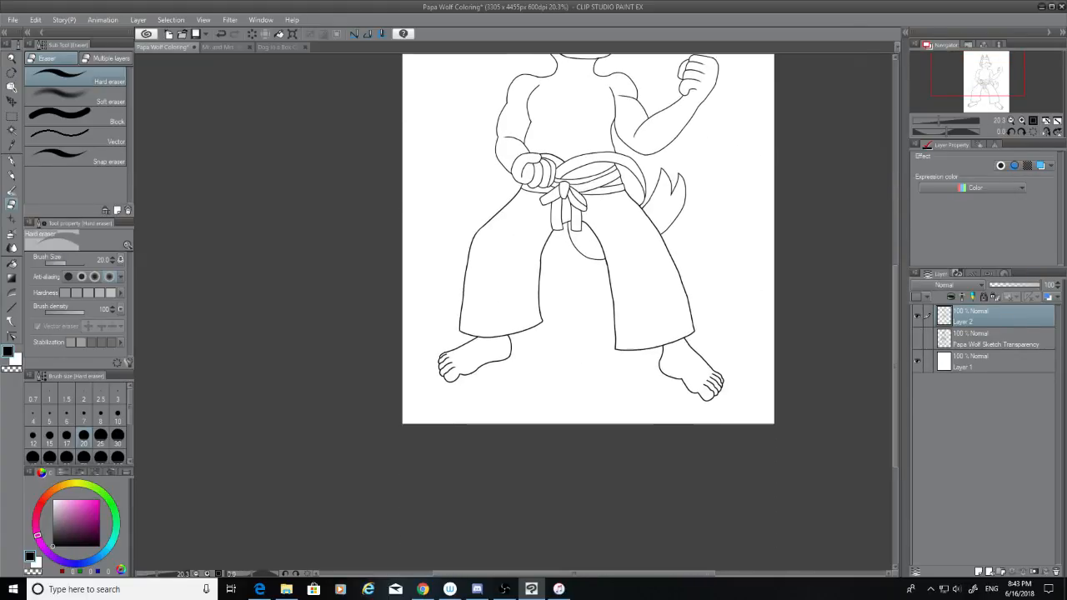
pyautogui.scroll(4, 654, 325)
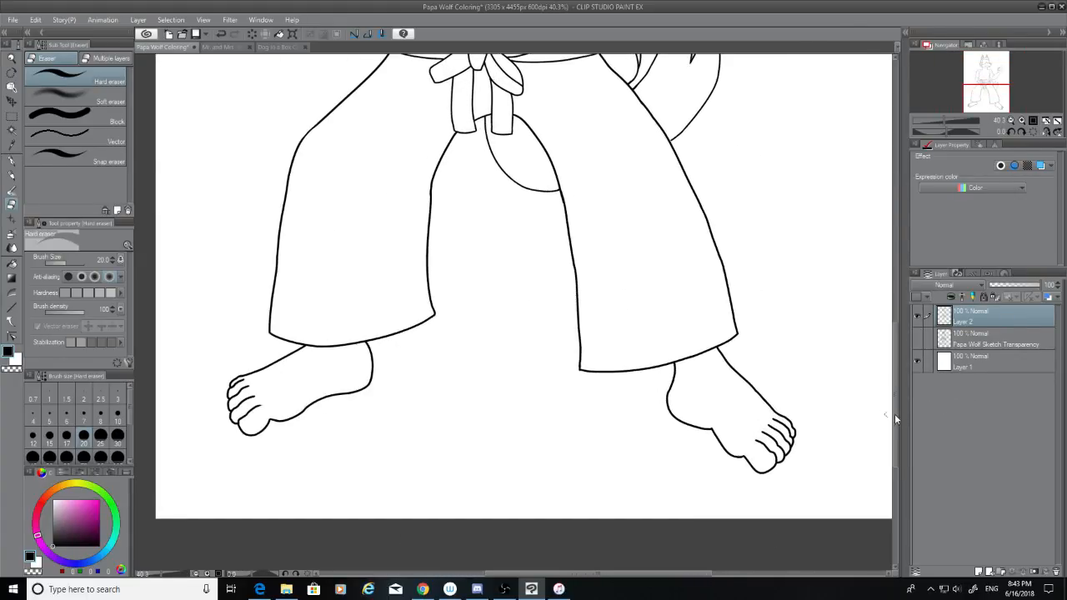
pyautogui.moveTo(896, 415); pyautogui.dragTo(905, 293)
# Step: Smooth the notch in the shoulder line beside the neck with short G-pen strokes, retrying until the curve flows
pyautogui.scroll(4, 668, 298)
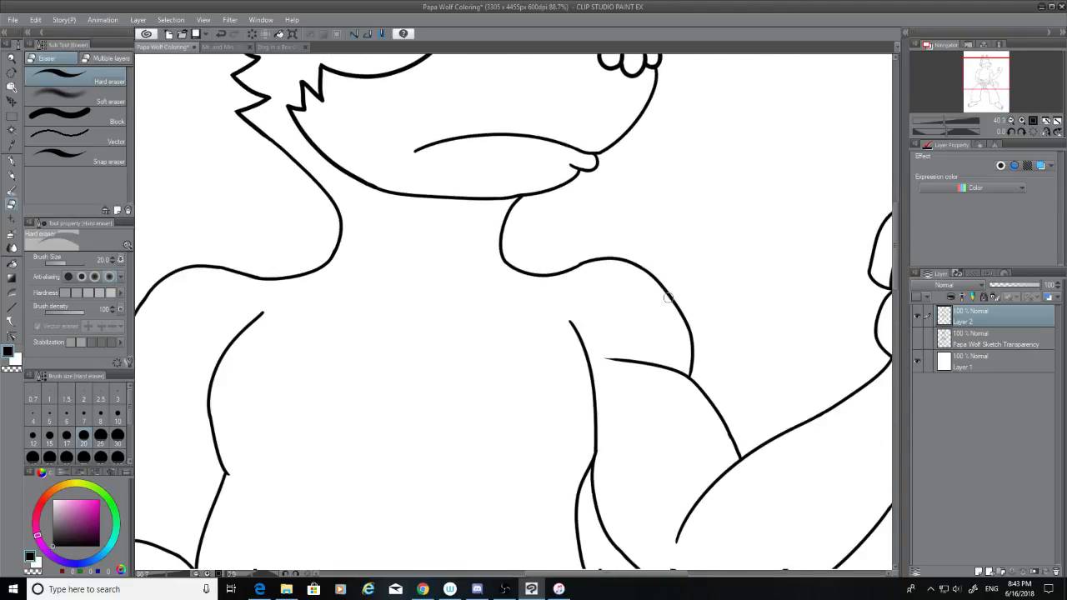
pyautogui.scroll(4, 619, 267)
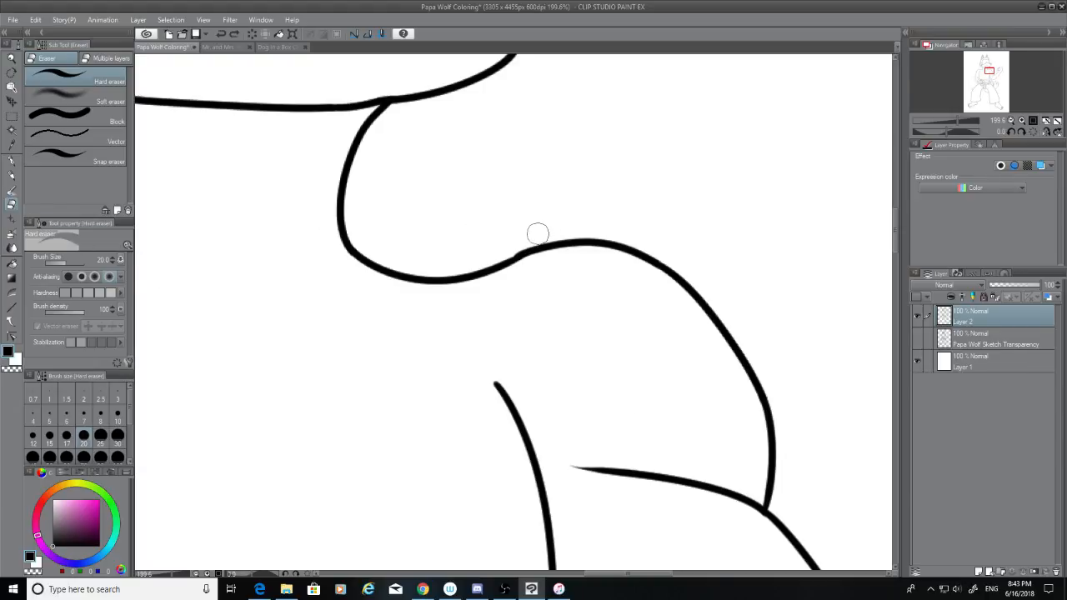
pyautogui.click(12, 161)
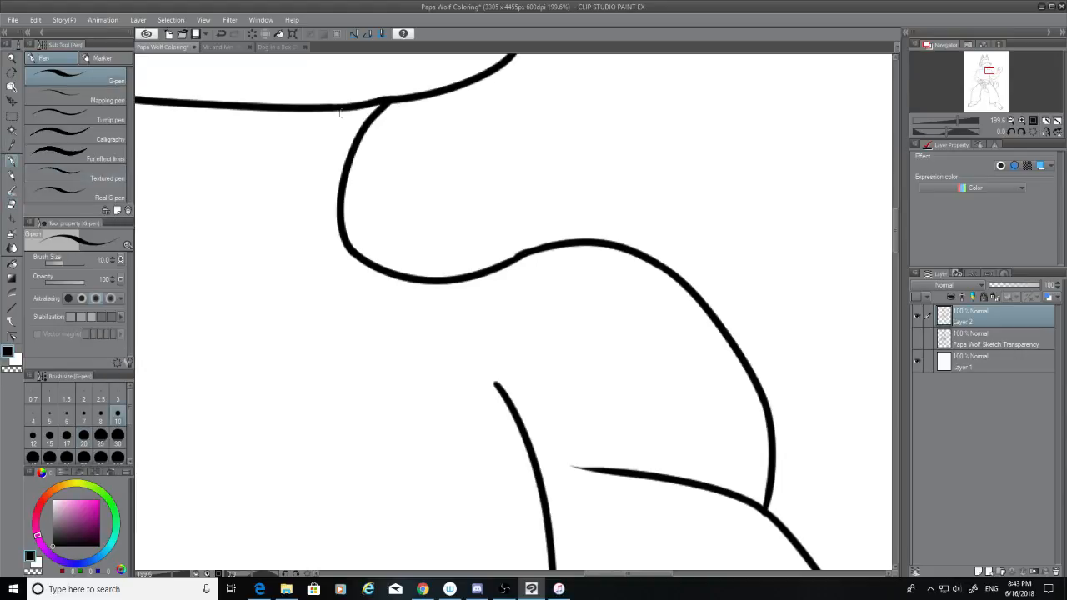
pyautogui.moveTo(377, 102)
pyautogui.mouseDown()
pyautogui.moveTo(339, 218)
pyautogui.moveTo(408, 243)
pyautogui.mouseUp()
pyautogui.hotkey('ctrl', 'z')
pyautogui.moveTo(533, 248); pyautogui.dragTo(498, 269)
pyautogui.hotkey('ctrl', 'z')
pyautogui.hotkey('ctrl', 'z')
pyautogui.hotkey('ctrl', 'z')
pyautogui.moveTo(563, 242); pyautogui.dragTo(512, 260)
pyautogui.hotkey('ctrl', 'z')
pyautogui.hotkey('ctrl', 'z')
# Step: Erase the kink in the torso's side line just above the belt, ready for the G-pen
pyautogui.click(12, 204)
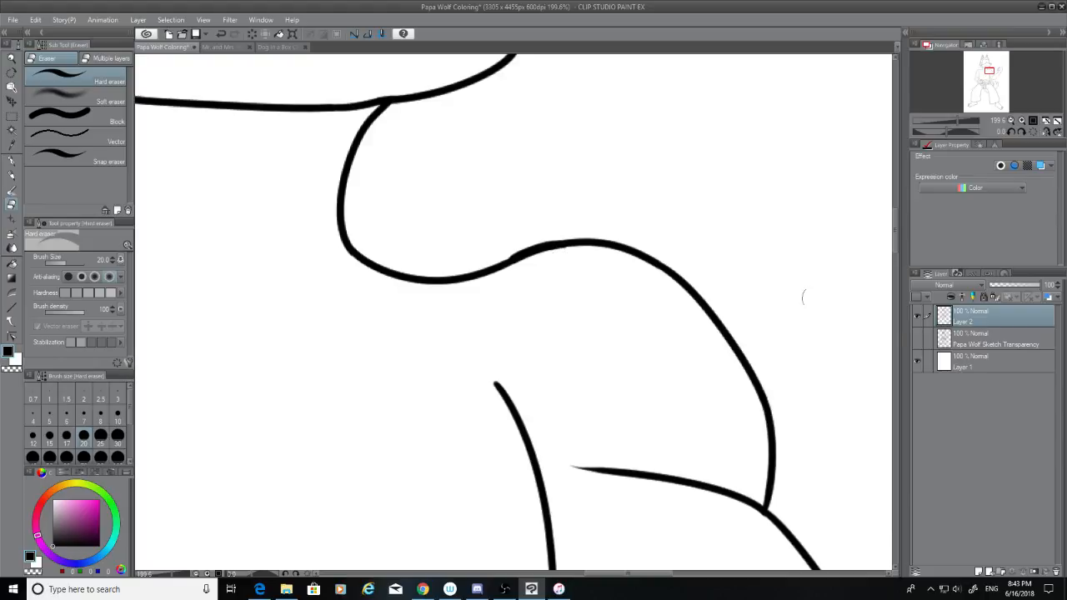
pyautogui.scroll(-5, 862, 376)
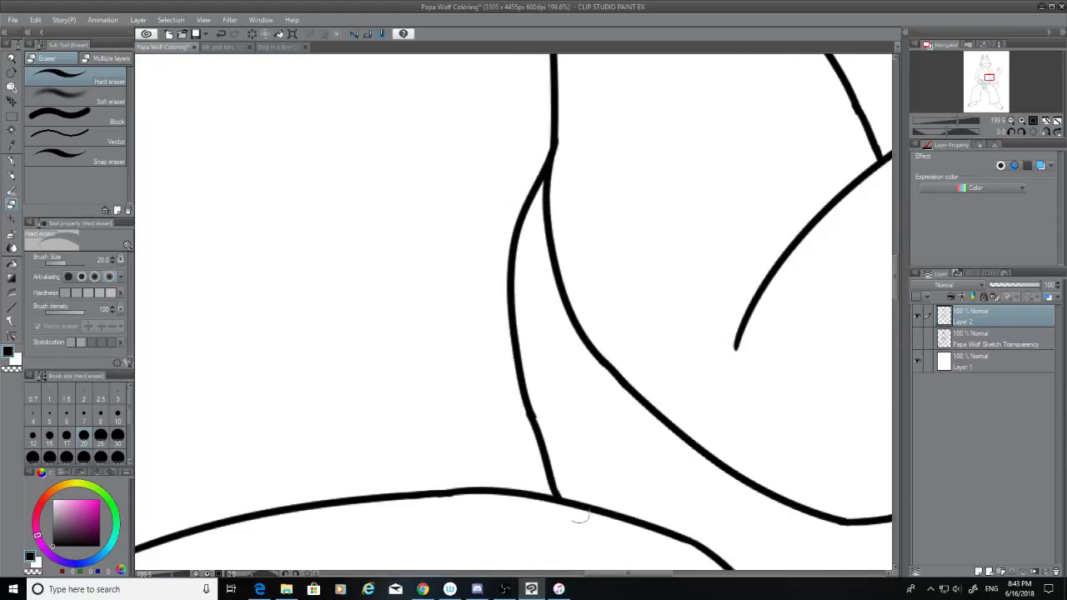
pyautogui.moveTo(540, 407); pyautogui.dragTo(504, 420)
pyautogui.press('p')
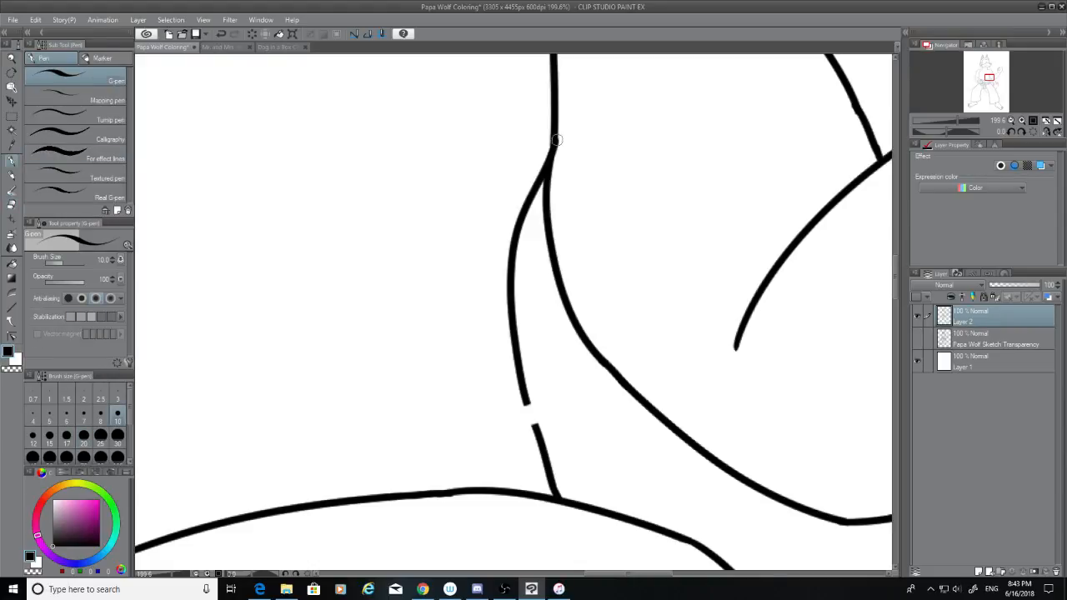
# Step: Redraw the erased part of the torso's side line down to the belt, retrying as needed, and erase the overshoot below the belt's edge
pyautogui.moveTo(556, 140); pyautogui.dragTo(517, 310)
pyautogui.hotkey('ctrl', 'z')
pyautogui.moveTo(557, 140); pyautogui.dragTo(513, 337)
pyautogui.hotkey('ctrl', 'z')
pyautogui.moveTo(523, 227); pyautogui.dragTo(525, 406)
pyautogui.hotkey('ctrl', 'z')
pyautogui.moveTo(514, 321); pyautogui.dragTo(523, 412)
pyautogui.hotkey('ctrl', 'z')
pyautogui.moveTo(518, 370); pyautogui.dragTo(543, 459)
pyautogui.hotkey('ctrl', 'z')
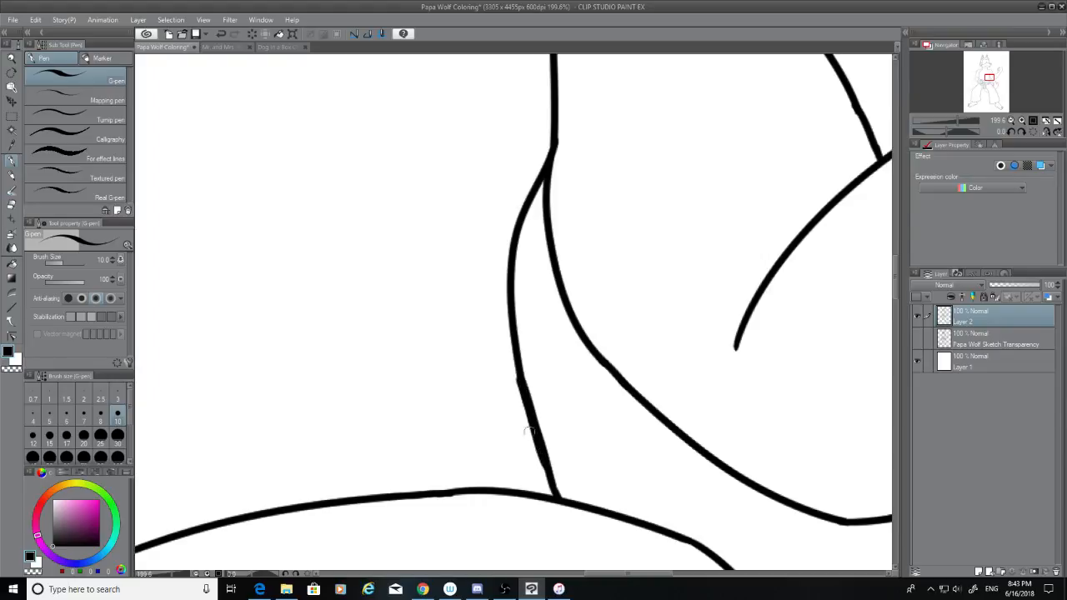
pyautogui.hotkey('ctrl', 'z')
pyautogui.moveTo(523, 389); pyautogui.dragTo(556, 490)
pyautogui.hotkey('ctrl', 'z')
pyautogui.moveTo(523, 394); pyautogui.dragTo(558, 500)
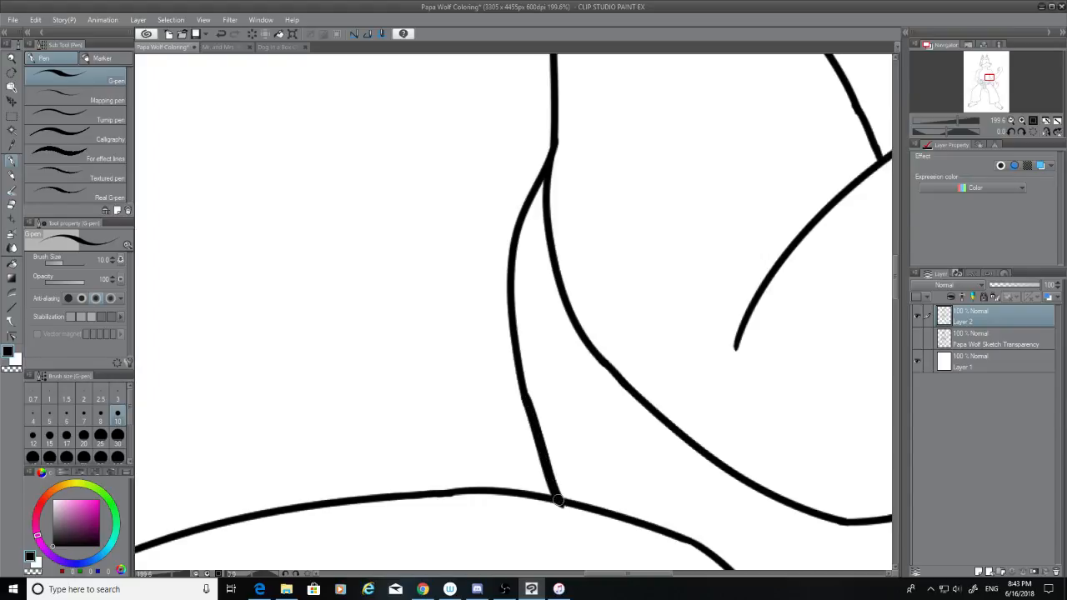
pyautogui.press('e')
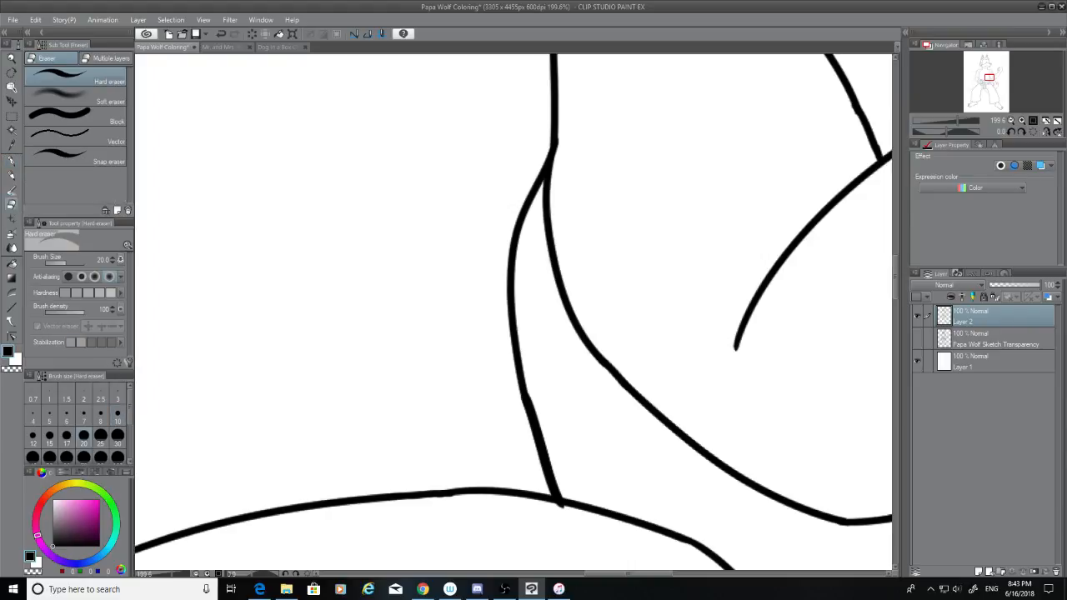
pyautogui.hotkey('ctrl', 'z')
pyautogui.moveTo(563, 515); pyautogui.dragTo(548, 513)
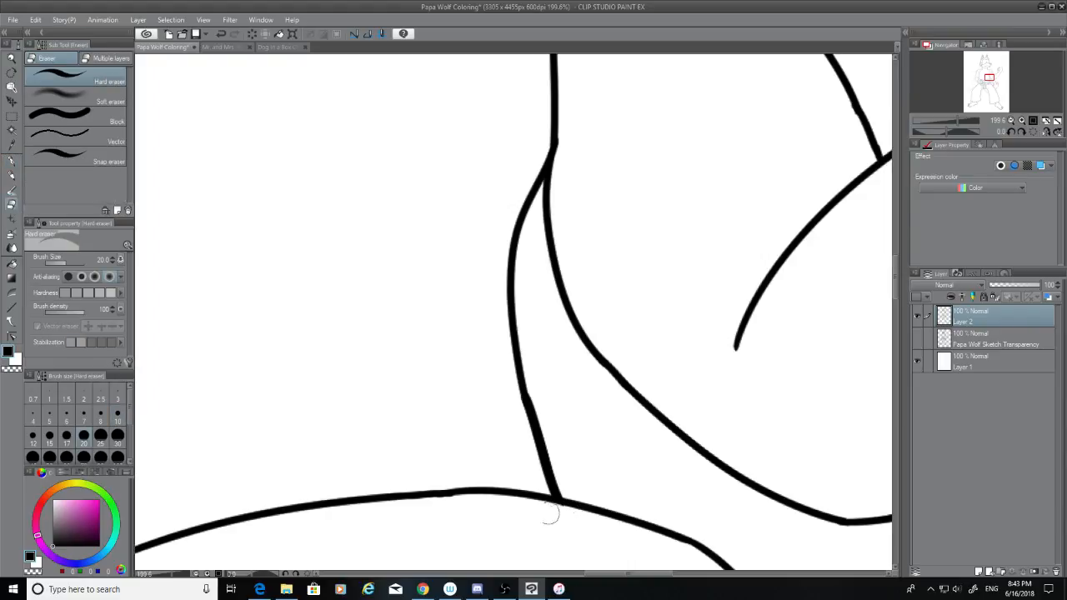
# Step: Try to thicken the upper part of the torso's side line from the armpit down toward the waist
pyautogui.click(11, 160)
pyautogui.moveTo(552, 144); pyautogui.dragTo(516, 313)
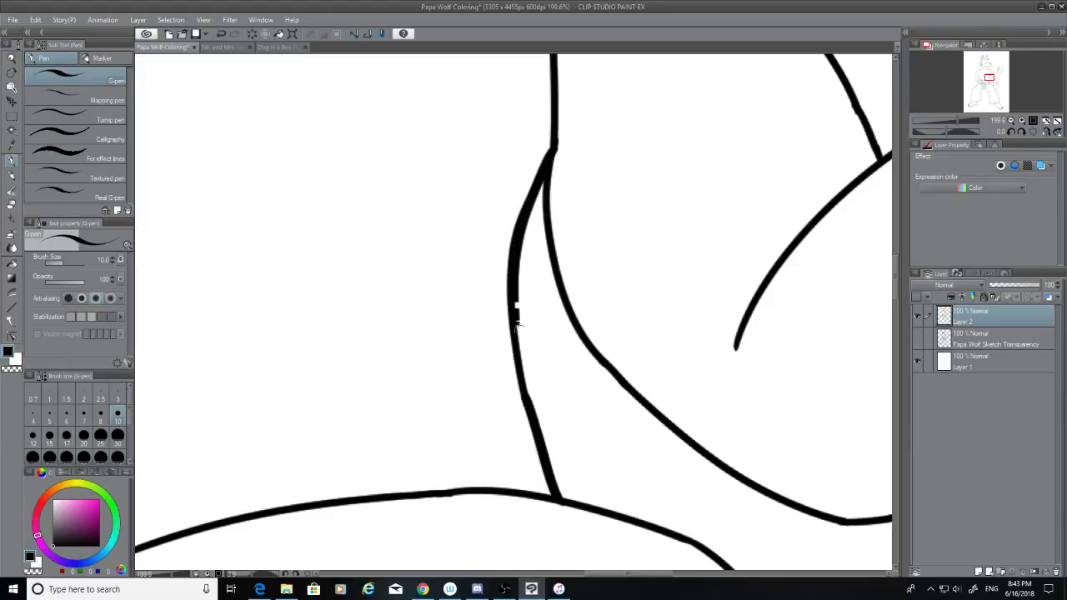
pyautogui.hotkey('ctrl', 'z')
pyautogui.moveTo(551, 150); pyautogui.dragTo(515, 322)
pyautogui.hotkey('ctrl', 'z')
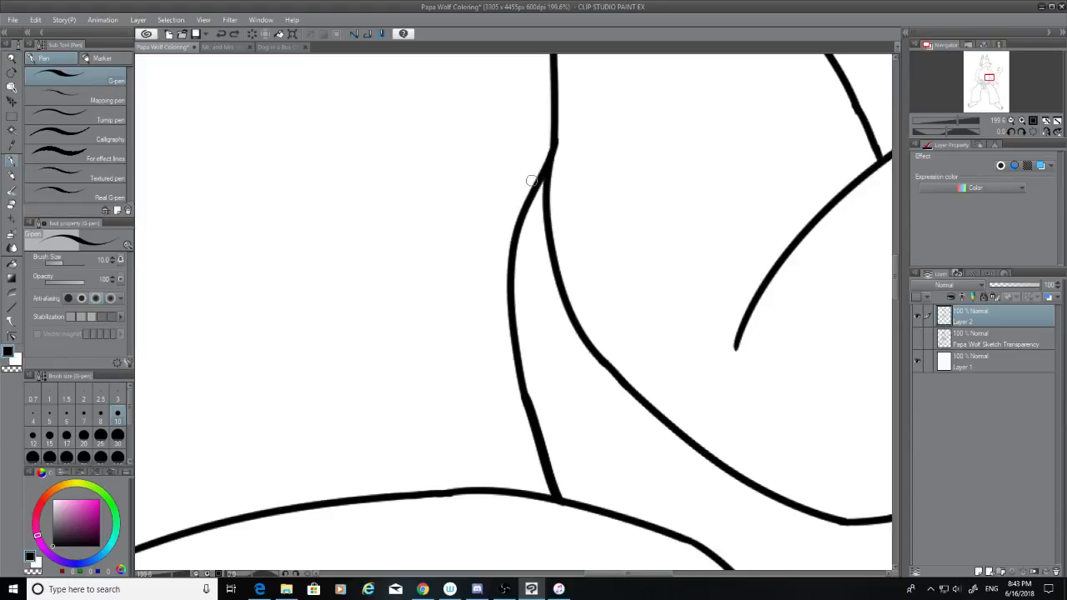
pyautogui.moveTo(532, 179)
pyautogui.mouseDown()
pyautogui.moveTo(510, 309)
pyautogui.moveTo(532, 385)
pyautogui.mouseUp()
pyautogui.hotkey('ctrl', 'z')
# Step: Erase the stray marks beside the outer trouser line and touch up the gap where the tail's lower edge meets it
pyautogui.scroll(-6, 512, 297)
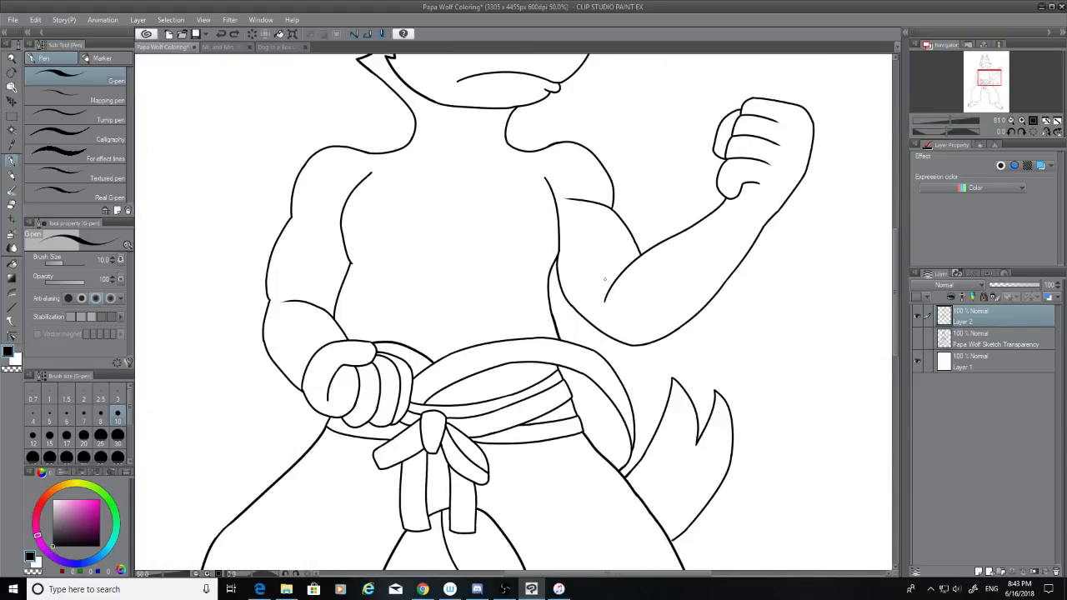
pyautogui.scroll(-2, 600, 294)
pyautogui.scroll(5, 659, 447)
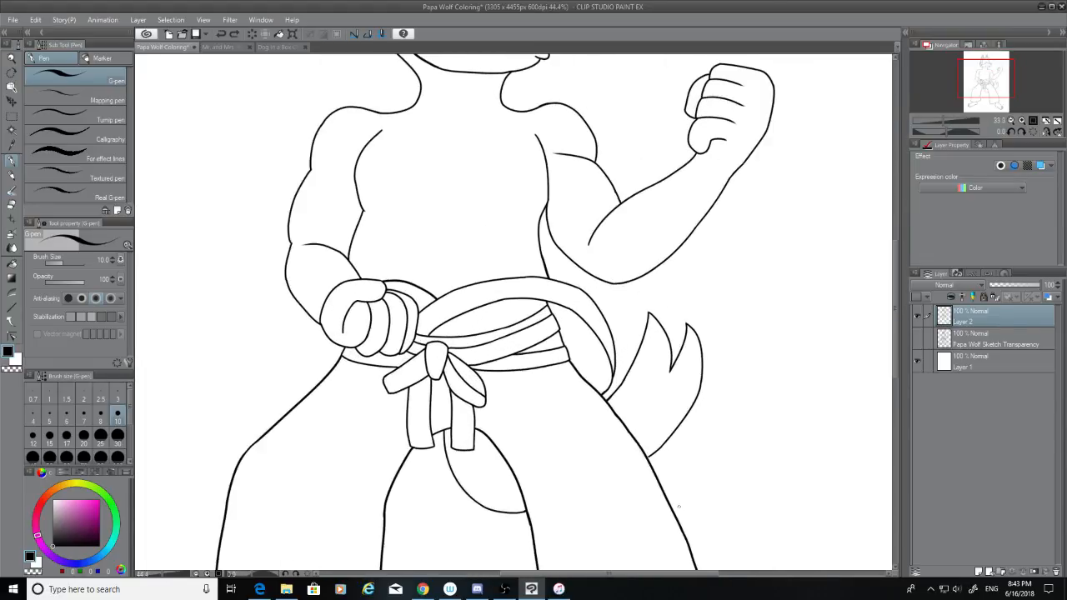
pyautogui.scroll(3, 659, 448)
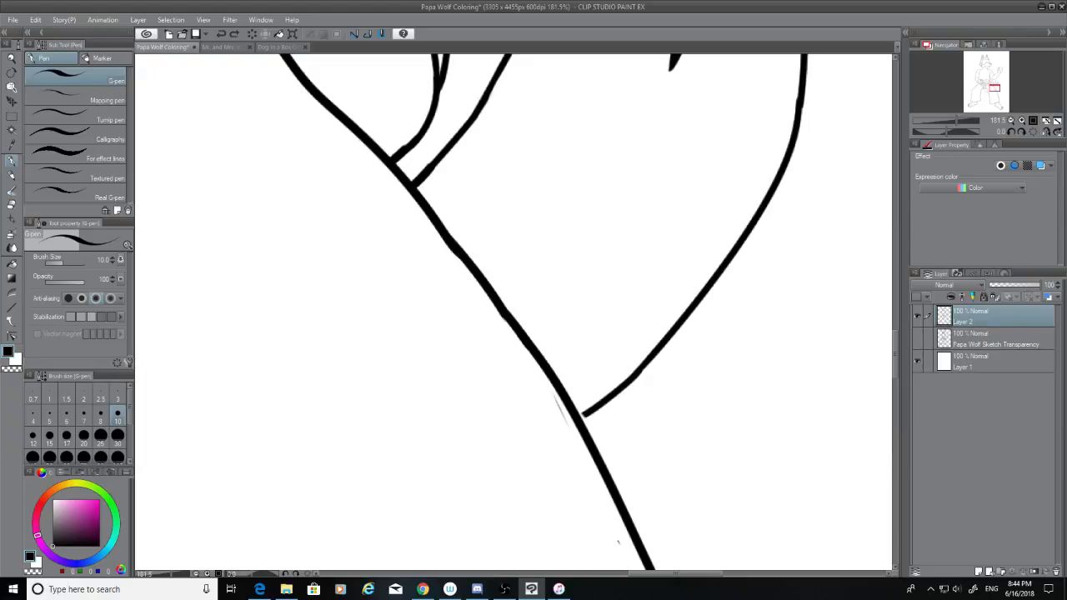
pyautogui.click(13, 205)
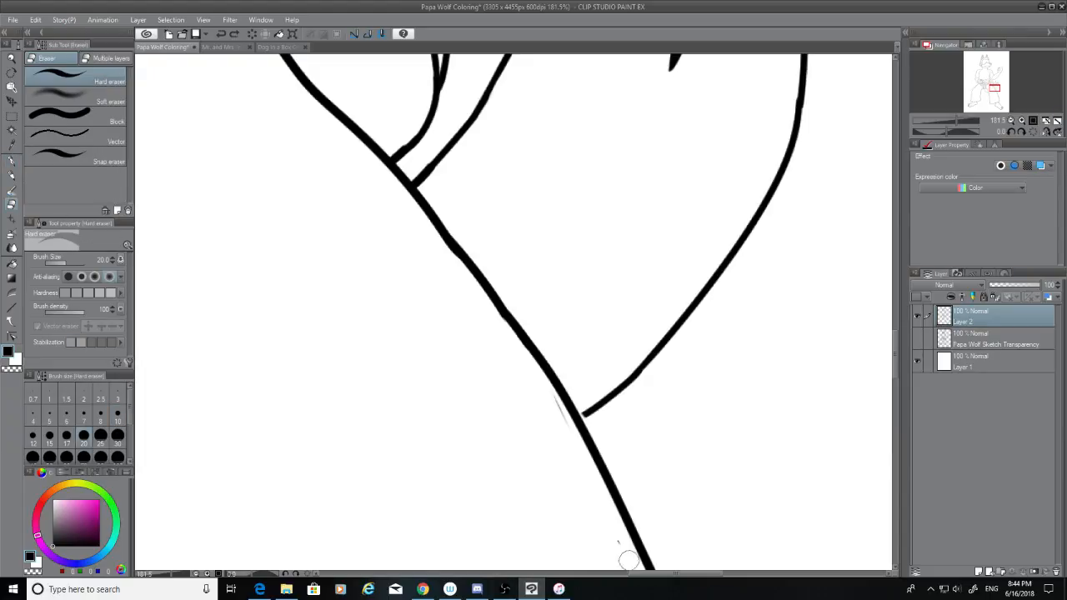
pyautogui.moveTo(575, 450)
pyautogui.mouseDown()
pyautogui.moveTo(538, 388)
pyautogui.moveTo(552, 419)
pyautogui.moveTo(545, 397)
pyautogui.mouseUp()
pyautogui.click(13, 160)
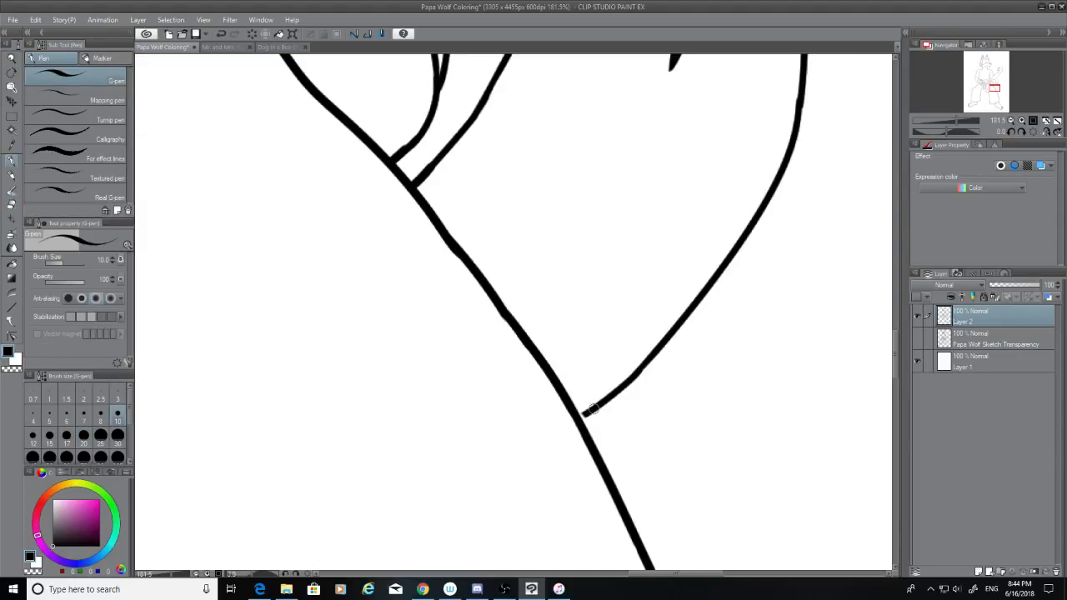
pyautogui.moveTo(593, 408); pyautogui.dragTo(578, 418)
pyautogui.hotkey('ctrl', 'z')
pyautogui.hotkey('ctrl', 'z')
pyautogui.hotkey('ctrl', 'z')
# Step: Touch up the belt lines just below the knot, retrying the stroke along the loop's inner edge until it blends in
pyautogui.moveTo(895, 360)
pyautogui.mouseDown()
pyautogui.moveTo(897, 310)
pyautogui.moveTo(897, 325)
pyautogui.mouseUp()
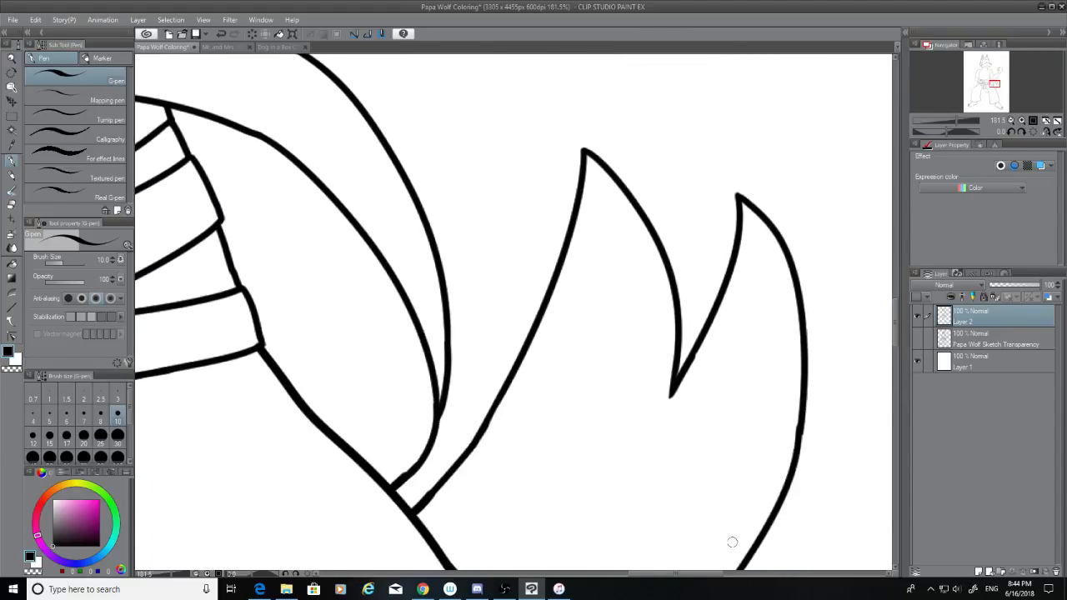
pyautogui.moveTo(709, 575); pyautogui.dragTo(614, 573)
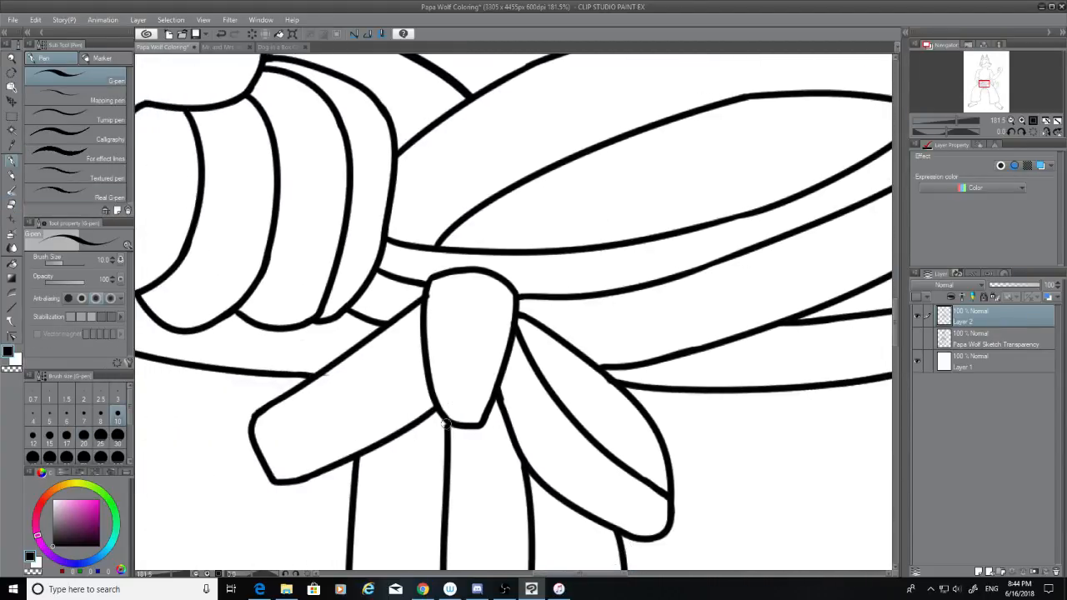
pyautogui.moveTo(446, 421)
pyautogui.mouseDown()
pyautogui.moveTo(450, 445)
pyautogui.moveTo(449, 417)
pyautogui.moveTo(518, 443)
pyautogui.moveTo(531, 469)
pyautogui.mouseUp()
pyautogui.hotkey('ctrl', 'z')
pyautogui.hotkey('ctrl', 'z')
pyautogui.hotkey('ctrl', 'z')
pyautogui.hotkey('ctrl', 'z')
pyautogui.hotkey('ctrl', 'z')
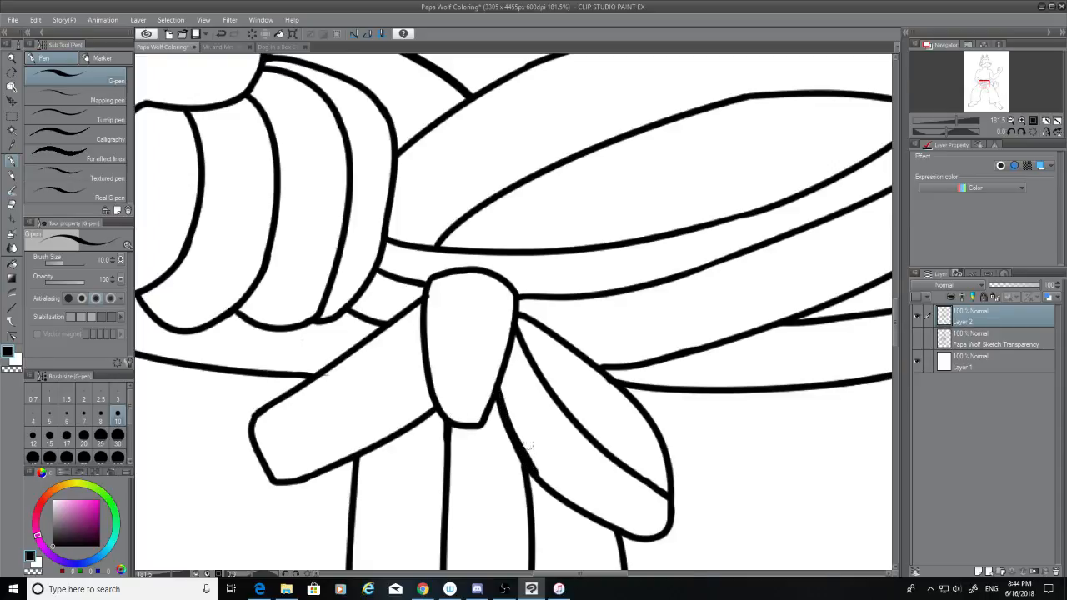
pyautogui.hotkey('ctrl', 'z')
pyautogui.moveTo(499, 395); pyautogui.dragTo(528, 463)
pyautogui.hotkey('ctrl', 'z')
pyautogui.hotkey('ctrl', 'z')
pyautogui.moveTo(499, 393); pyautogui.dragTo(527, 463)
pyautogui.hotkey('ctrl', 'z')
pyautogui.moveTo(498, 392); pyautogui.dragTo(520, 439)
pyautogui.click(11, 203)
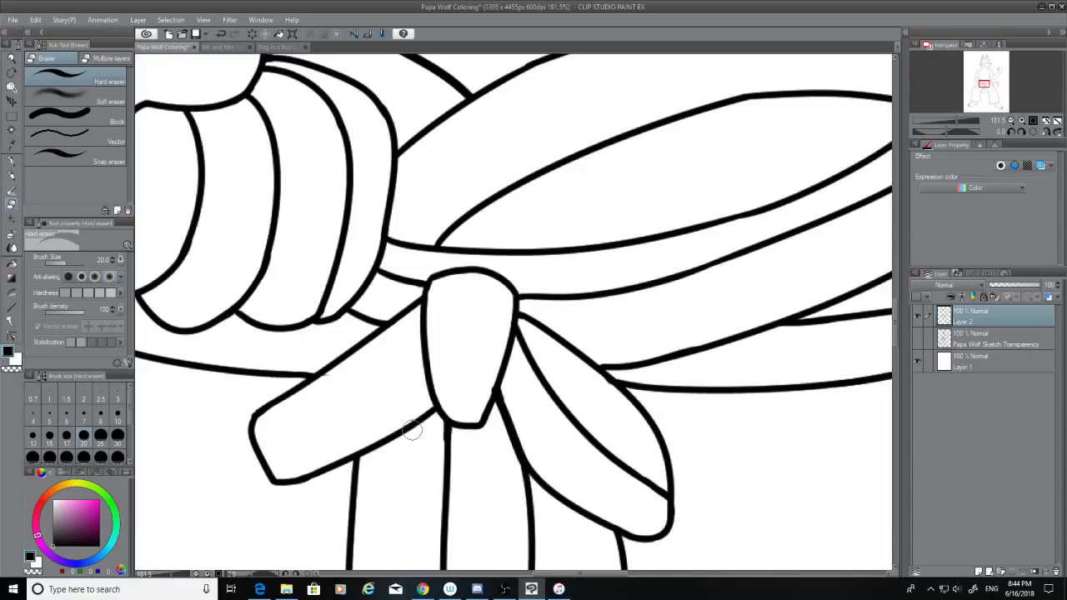
# Step: Smooth the bumpy stretch of the long curved belt line above the knot with a G-pen stroke, retrying until it follows the curve
pyautogui.click(11, 160)
pyautogui.moveTo(385, 237)
pyautogui.mouseDown()
pyautogui.moveTo(812, 213)
pyautogui.moveTo(579, 237)
pyautogui.mouseUp()
pyautogui.hotkey('ctrl', 'z')
pyautogui.hotkey('ctrl', 'z')
pyautogui.moveTo(856, 172)
pyautogui.mouseDown()
pyautogui.moveTo(780, 203)
pyautogui.moveTo(563, 242)
pyautogui.moveTo(769, 200)
pyautogui.moveTo(655, 221)
pyautogui.moveTo(629, 238)
pyautogui.mouseUp()
pyautogui.hotkey('ctrl', 'z')
pyautogui.hotkey('ctrl', 'z')
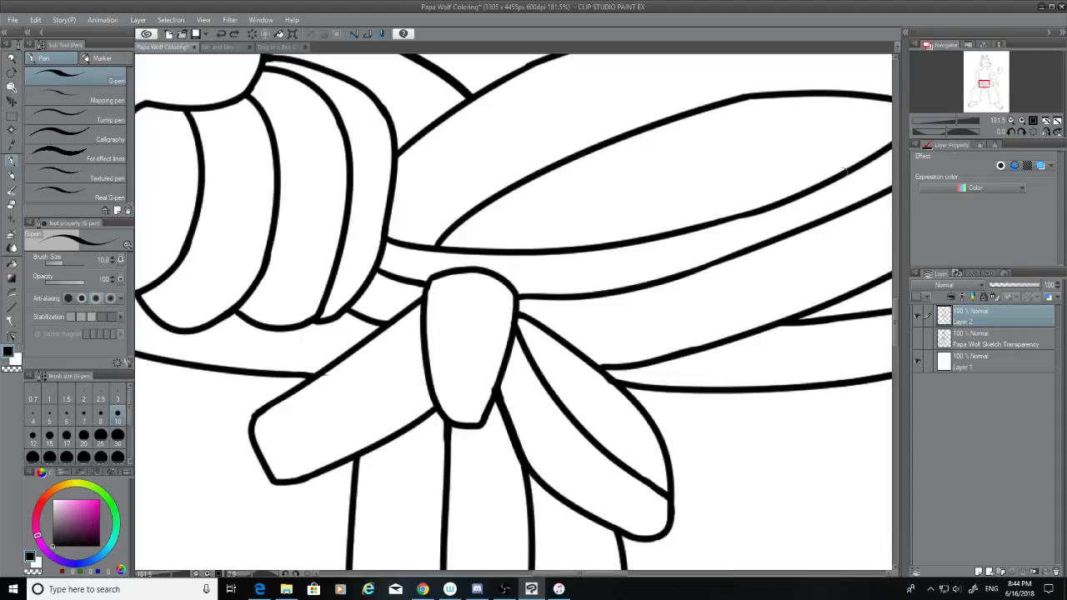
pyautogui.moveTo(843, 171); pyautogui.dragTo(653, 242)
pyautogui.hotkey('ctrl', 'z')
pyautogui.moveTo(851, 166); pyautogui.dragTo(568, 248)
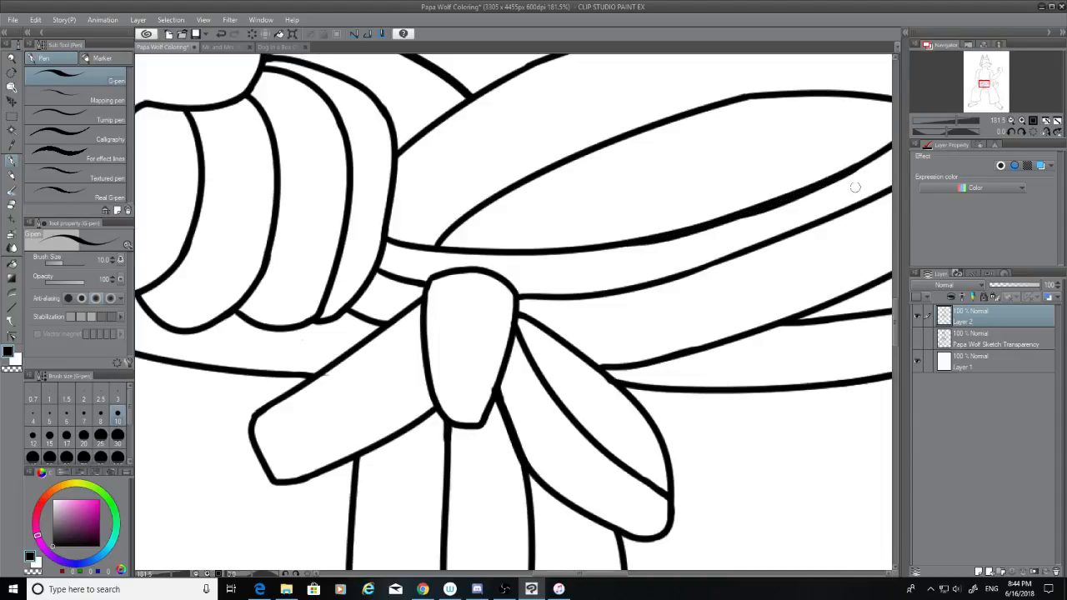
pyautogui.hotkey('ctrl', 'z')
pyautogui.moveTo(858, 167); pyautogui.dragTo(605, 232)
pyautogui.hotkey('ctrl', 'z')
pyautogui.moveTo(850, 170)
pyautogui.mouseDown()
pyautogui.moveTo(780, 208)
pyautogui.moveTo(683, 227)
pyautogui.moveTo(829, 178)
pyautogui.moveTo(637, 233)
pyautogui.mouseUp()
pyautogui.hotkey('ctrl', 'z')
pyautogui.hotkey('ctrl', 'z')
pyautogui.hotkey('ctrl', 'z')
pyautogui.moveTo(802, 193); pyautogui.dragTo(655, 220)
pyautogui.hotkey('ctrl', 'z')
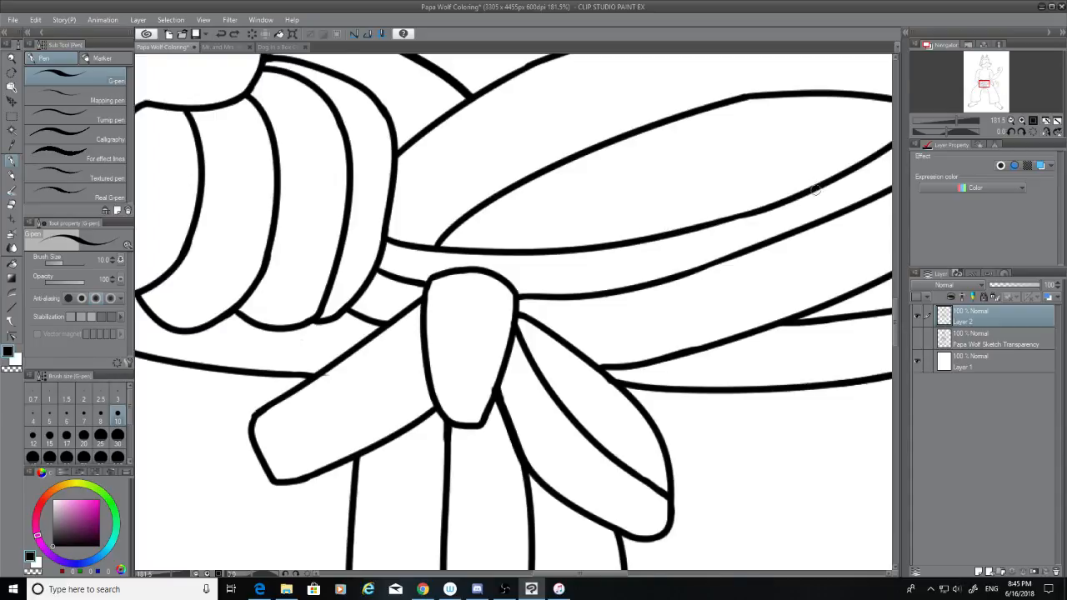
pyautogui.moveTo(820, 187); pyautogui.dragTo(675, 215)
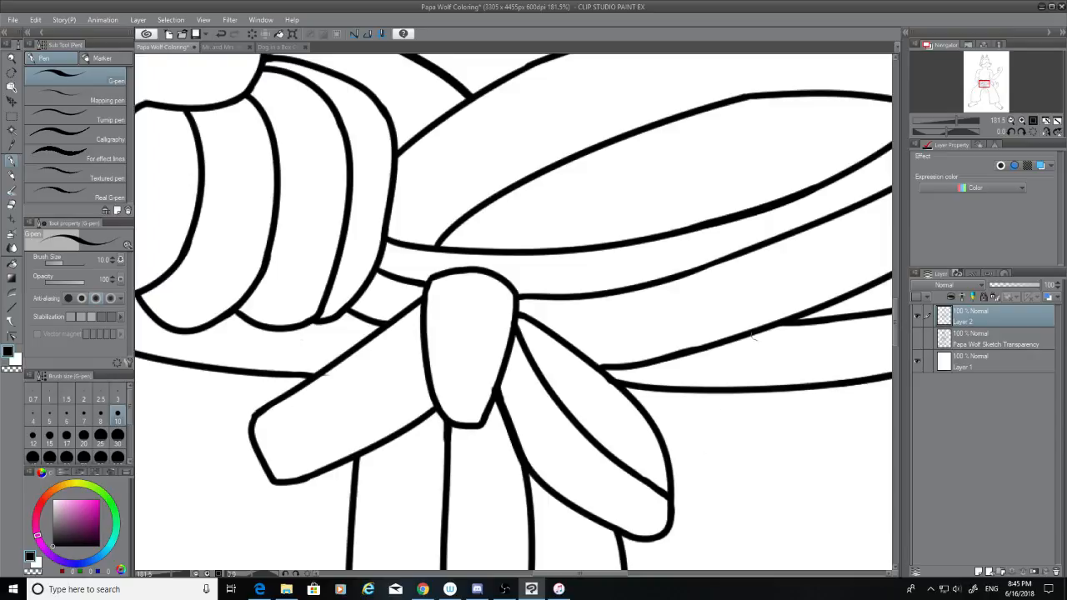
# Step: Smooth the belt's lower line running from the bow loop toward the hip with a G-pen stroke, retrying until it follows the curve
pyautogui.moveTo(798, 310)
pyautogui.mouseDown()
pyautogui.moveTo(619, 371)
pyautogui.moveTo(837, 295)
pyautogui.mouseUp()
pyautogui.hotkey('ctrl', 'z')
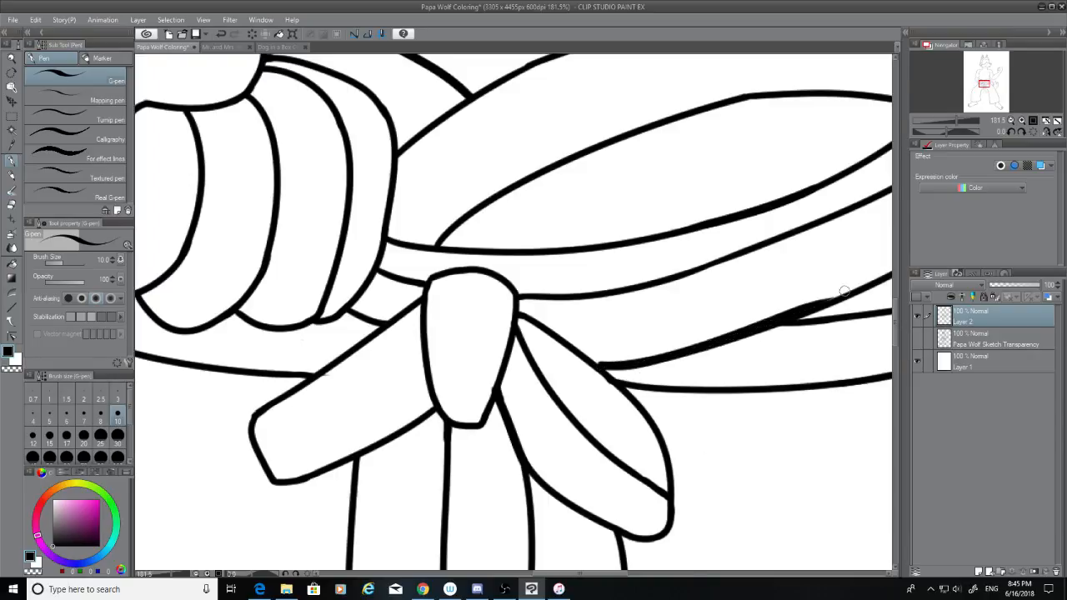
pyautogui.hotkey('ctrl', 'z')
pyautogui.moveTo(593, 365); pyautogui.dragTo(853, 302)
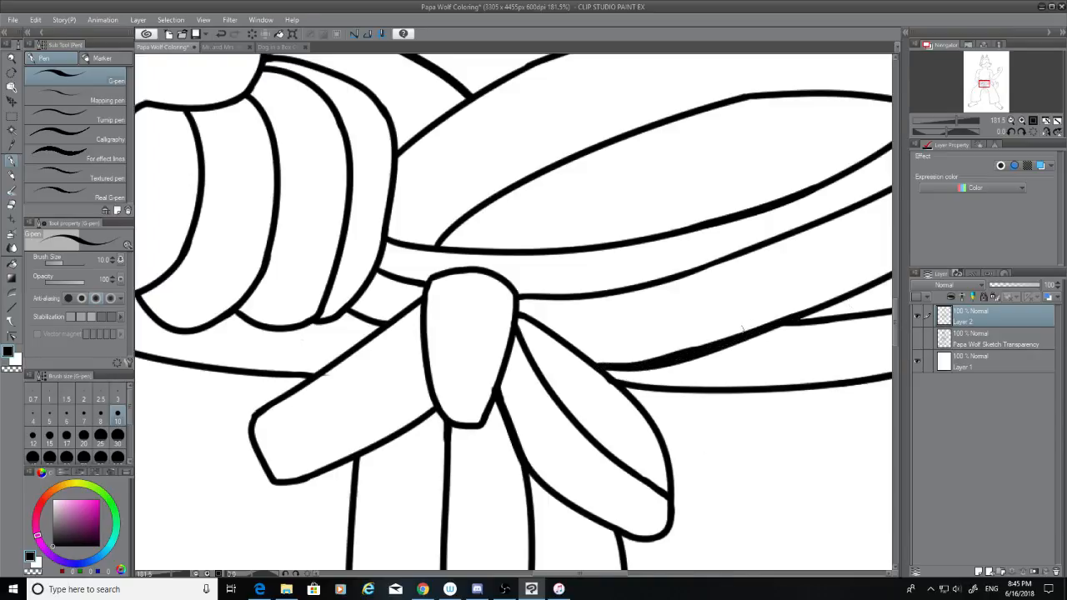
pyautogui.hotkey('ctrl', 'z')
pyautogui.moveTo(593, 366)
pyautogui.mouseDown()
pyautogui.moveTo(777, 330)
pyautogui.moveTo(853, 298)
pyautogui.mouseUp()
pyautogui.hotkey('ctrl', 'z')
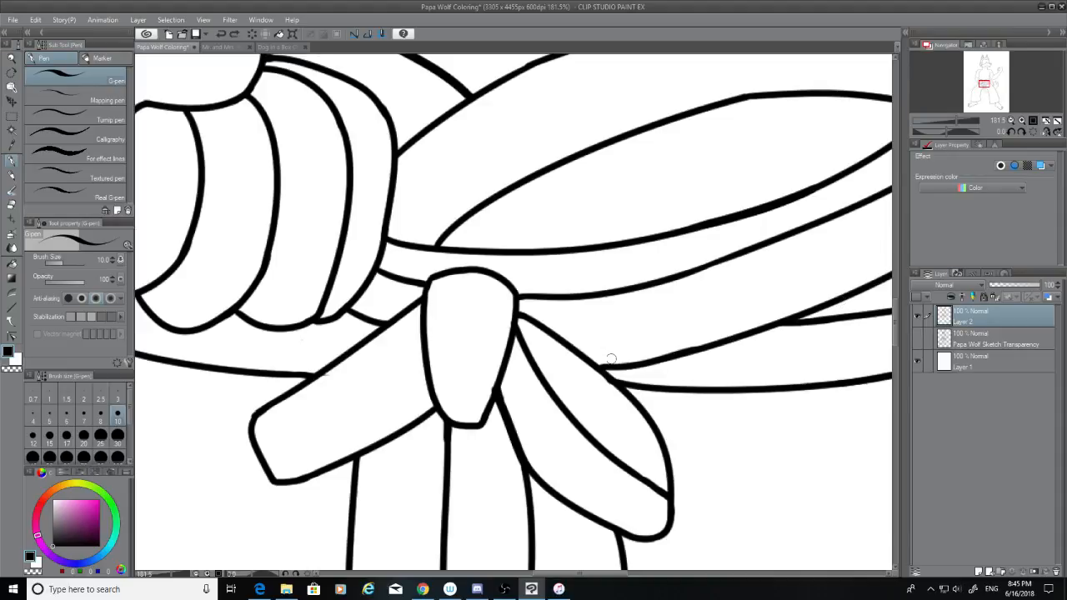
pyautogui.moveTo(592, 365)
pyautogui.mouseDown()
pyautogui.moveTo(705, 351)
pyautogui.moveTo(855, 293)
pyautogui.mouseUp()
pyautogui.hotkey('ctrl', 'z')
pyautogui.moveTo(590, 367); pyautogui.dragTo(792, 330)
pyautogui.hotkey('ctrl', 'z')
pyautogui.moveTo(590, 364); pyautogui.dragTo(700, 346)
pyautogui.hotkey('ctrl', 'z')
pyautogui.moveTo(595, 363); pyautogui.dragTo(782, 321)
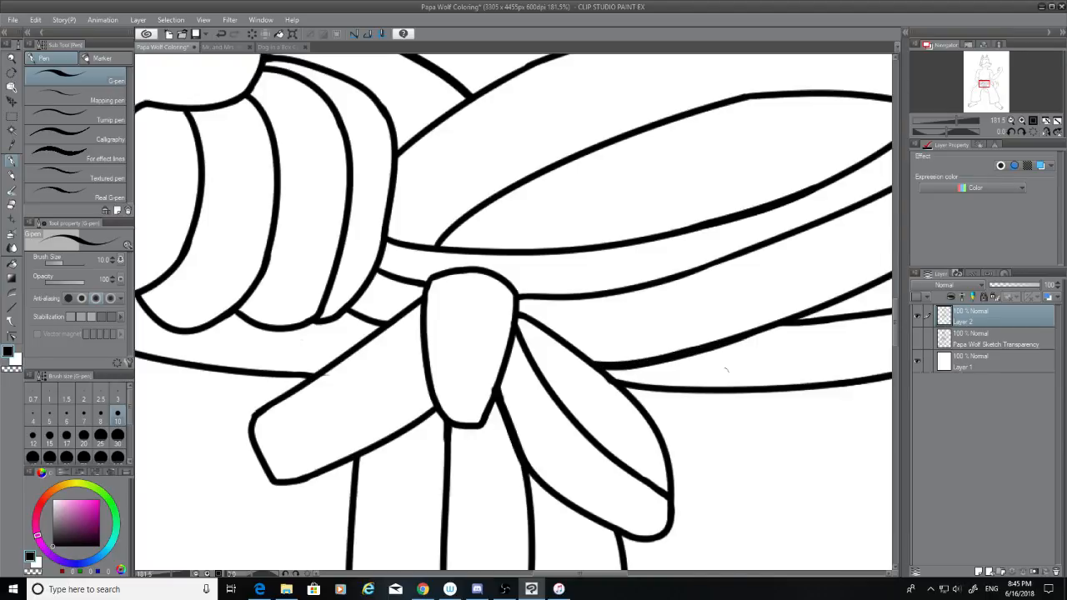
# Step: Show the pencil sketch layer, erase the outer line of the lowered arm's forearm below the elbow, and redraw it with the G-pen
pyautogui.moveTo(619, 575); pyautogui.dragTo(663, 566)
pyautogui.moveTo(895, 343)
pyautogui.mouseDown()
pyautogui.moveTo(885, 291)
pyautogui.moveTo(902, 219)
pyautogui.moveTo(898, 329)
pyautogui.moveTo(898, 268)
pyautogui.mouseUp()
pyautogui.moveTo(665, 575); pyautogui.dragTo(728, 573)
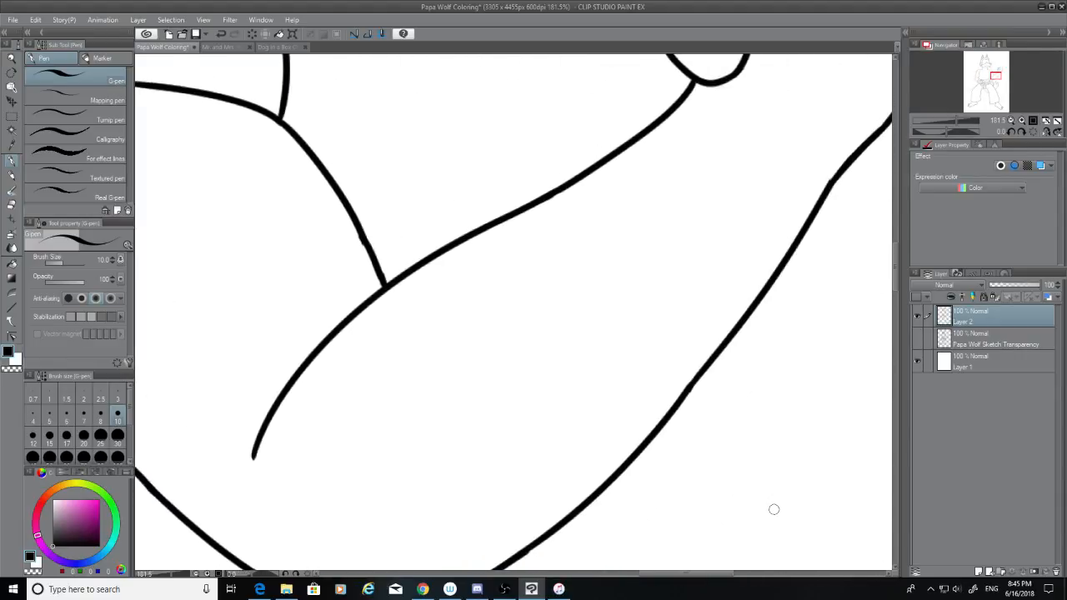
pyautogui.scroll(-6, 773, 510)
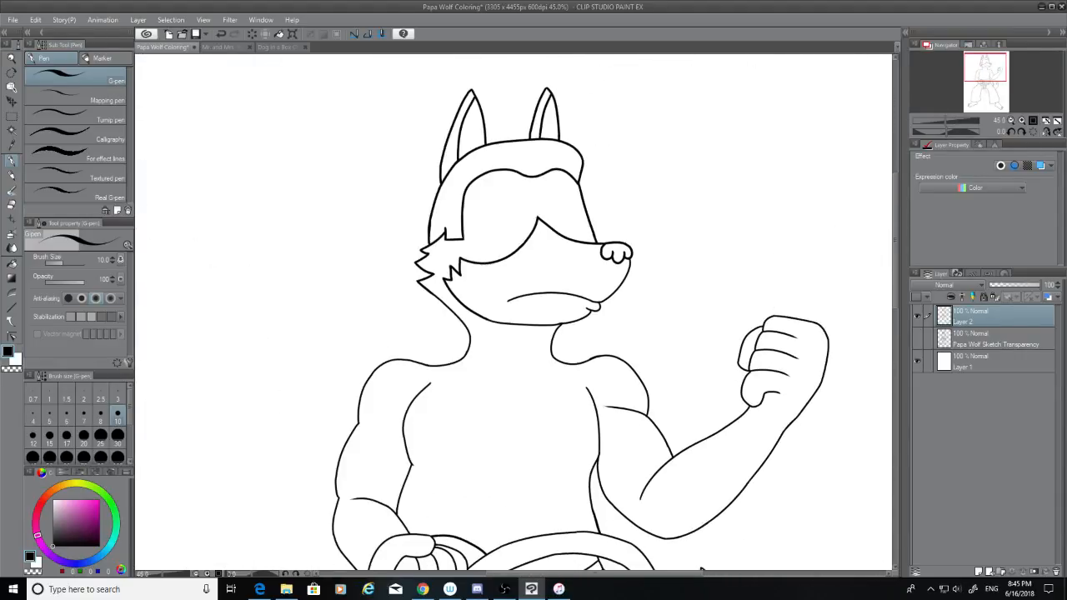
pyautogui.moveTo(894, 275)
pyautogui.mouseDown()
pyautogui.moveTo(910, 414)
pyautogui.moveTo(917, 341)
pyautogui.mouseUp()
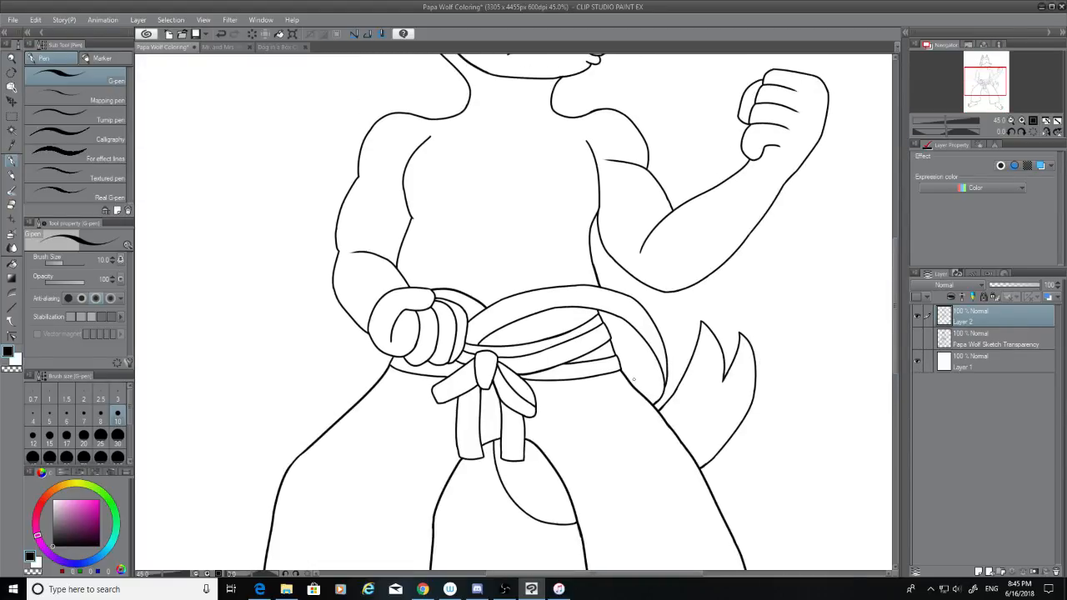
pyautogui.scroll(8, 367, 275)
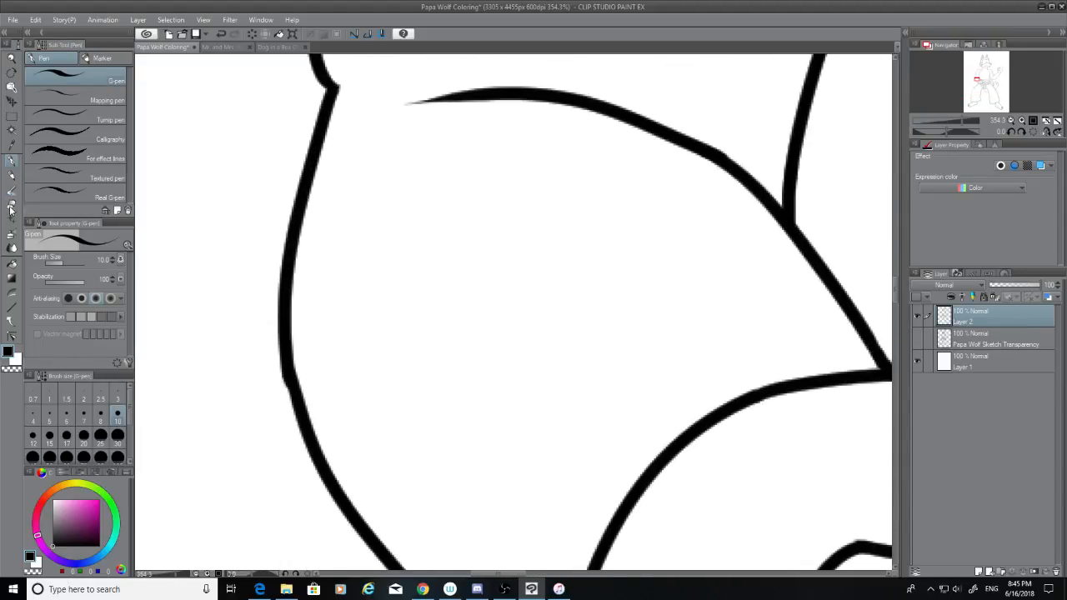
pyautogui.click(11, 208)
pyautogui.click(916, 340)
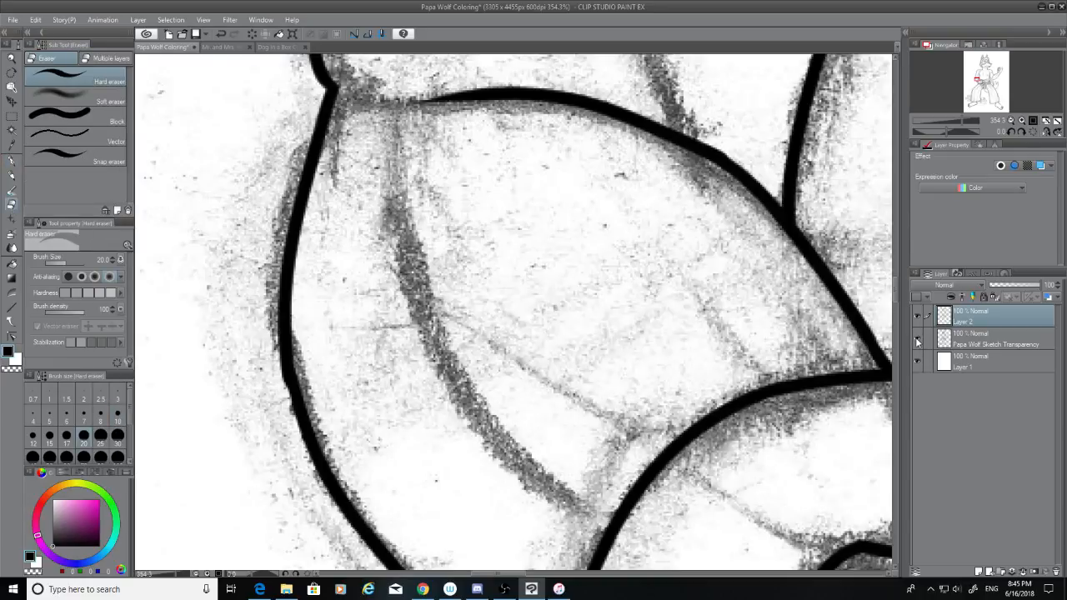
pyautogui.moveTo(334, 108)
pyautogui.mouseDown()
pyautogui.moveTo(278, 260)
pyautogui.moveTo(295, 435)
pyautogui.moveTo(332, 482)
pyautogui.moveTo(301, 401)
pyautogui.moveTo(296, 266)
pyautogui.mouseUp()
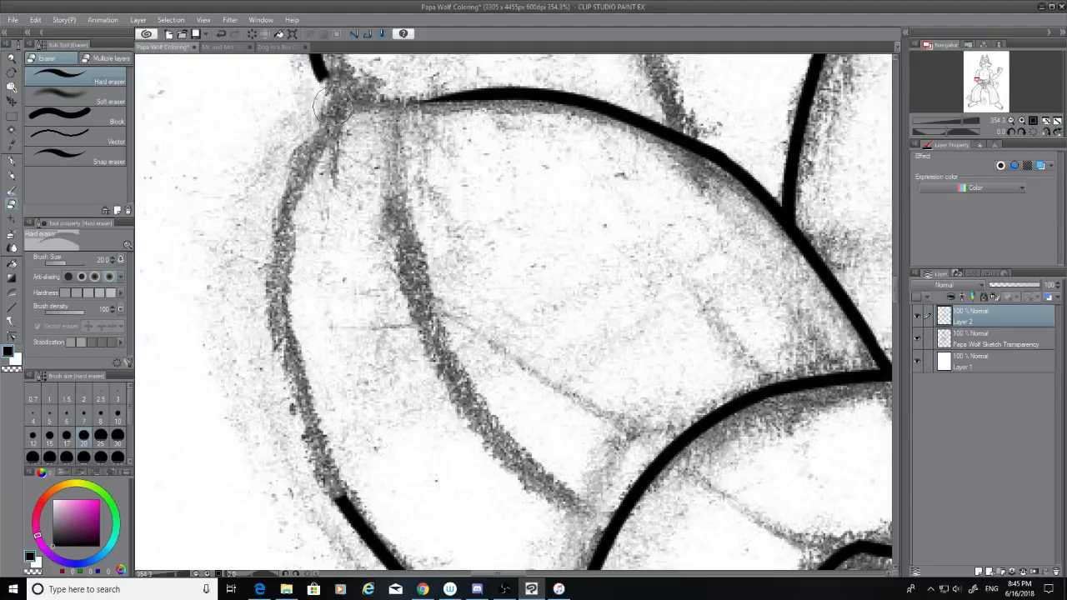
pyautogui.click(12, 159)
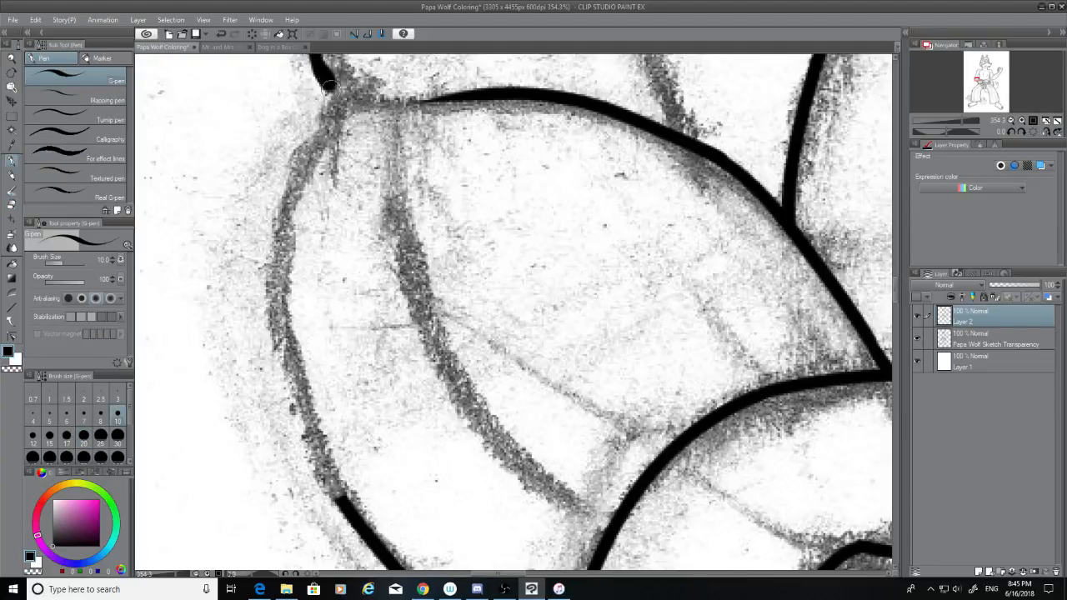
pyautogui.moveTo(320, 75)
pyautogui.mouseDown()
pyautogui.moveTo(341, 125)
pyautogui.moveTo(333, 117)
pyautogui.moveTo(367, 533)
pyautogui.mouseUp()
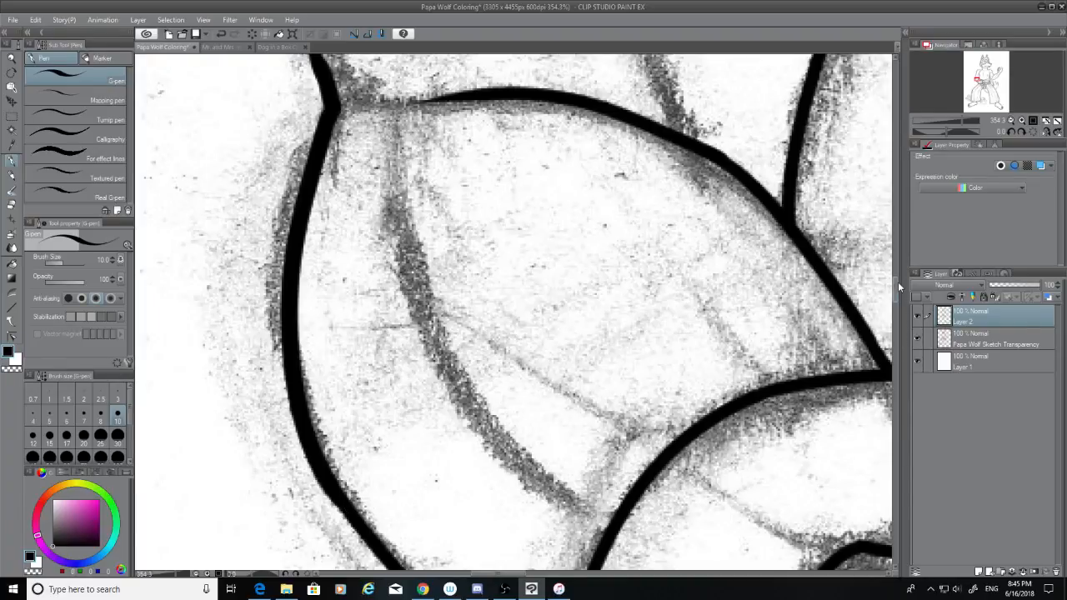
# Step: Try to thicken the lower stretch of the outer forearm line down to the wrist with G-pen strokes
pyautogui.moveTo(896, 287); pyautogui.dragTo(896, 307)
pyautogui.moveTo(333, 123); pyautogui.dragTo(558, 359)
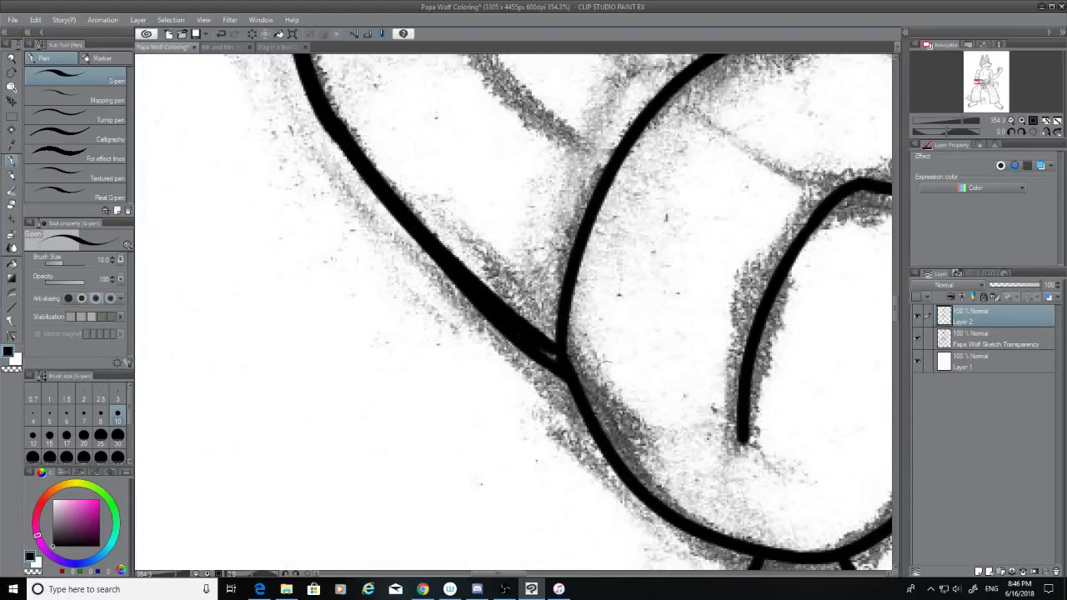
pyautogui.hotkey('ctrl', 'z')
pyautogui.moveTo(325, 115); pyautogui.dragTo(559, 360)
pyautogui.hotkey('ctrl', 'z')
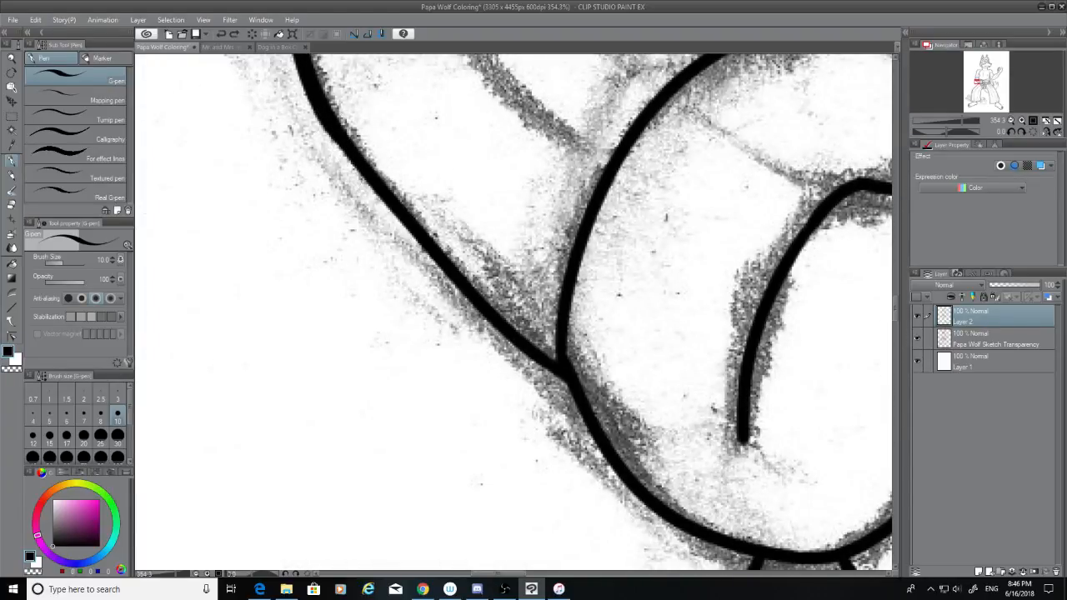
pyautogui.moveTo(326, 123)
pyautogui.mouseDown()
pyautogui.moveTo(400, 225)
pyautogui.moveTo(558, 360)
pyautogui.mouseUp()
pyautogui.hotkey('ctrl', 'z')
pyautogui.moveTo(329, 125)
pyautogui.mouseDown()
pyautogui.moveTo(367, 191)
pyautogui.moveTo(558, 360)
pyautogui.mouseUp()
pyautogui.hotkey('ctrl', 'z')
pyautogui.moveTo(326, 125); pyautogui.dragTo(558, 360)
pyautogui.hotkey('ctrl', 'z')
pyautogui.moveTo(336, 128); pyautogui.dragTo(554, 375)
pyautogui.hotkey('ctrl', 'z')
pyautogui.moveTo(333, 126); pyautogui.dragTo(557, 360)
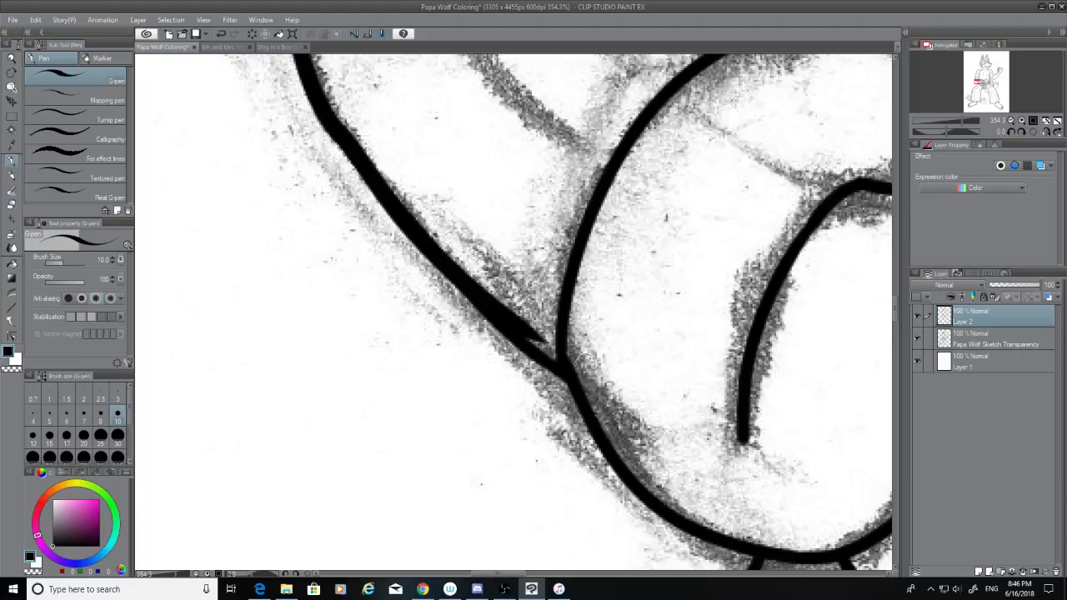
pyautogui.hotkey('ctrl', 'z')
pyautogui.moveTo(332, 125)
pyautogui.mouseDown()
pyautogui.moveTo(497, 340)
pyautogui.moveTo(572, 396)
pyautogui.moveTo(367, 167)
pyautogui.moveTo(363, 144)
pyautogui.moveTo(333, 164)
pyautogui.moveTo(321, 115)
pyautogui.moveTo(516, 354)
pyautogui.mouseUp()
pyautogui.hotkey('ctrl', 'z')
# Step: Erase the thin lower end of the outer forearm line and redraw it down to the wrist, retrying until it meets the hand
pyautogui.press('e')
pyautogui.click(12, 160)
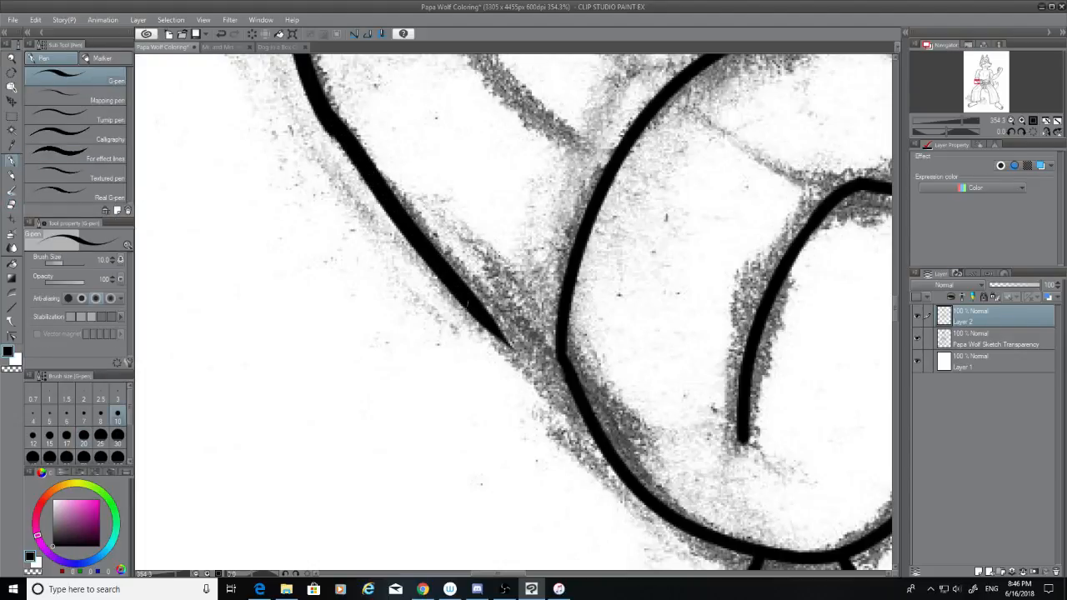
pyautogui.hotkey('ctrl', 'z')
pyautogui.moveTo(323, 117); pyautogui.dragTo(583, 357)
pyautogui.hotkey('ctrl', 'z')
pyautogui.moveTo(326, 124)
pyautogui.mouseDown()
pyautogui.moveTo(432, 252)
pyautogui.moveTo(604, 393)
pyautogui.mouseUp()
pyautogui.hotkey('ctrl', 'z')
pyautogui.moveTo(325, 118)
pyautogui.mouseDown()
pyautogui.moveTo(602, 397)
pyautogui.moveTo(572, 372)
pyautogui.mouseUp()
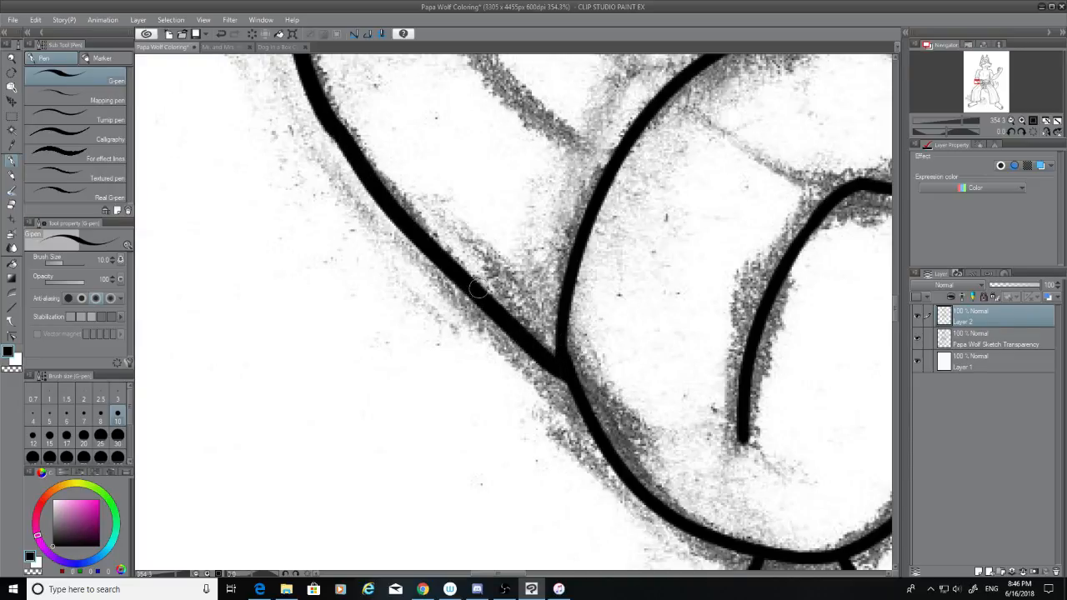
# Step: Erase the uneven joint midway along the outer forearm line and bridge the gap with a short G-pen stroke over the sketch
pyautogui.click(11, 208)
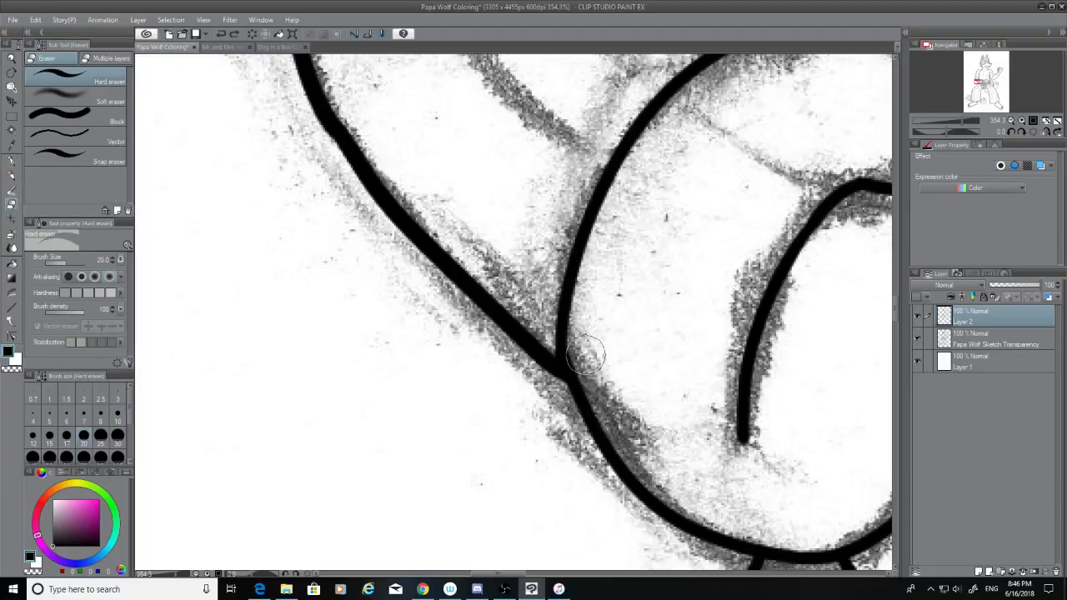
pyautogui.scroll(-5, 564, 524)
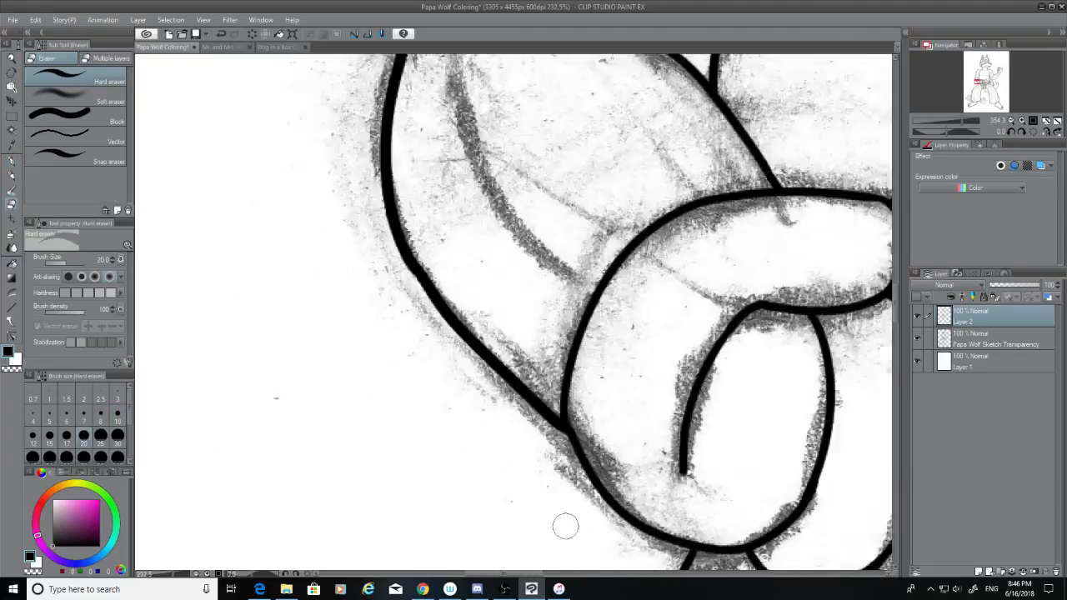
pyautogui.click(916, 337)
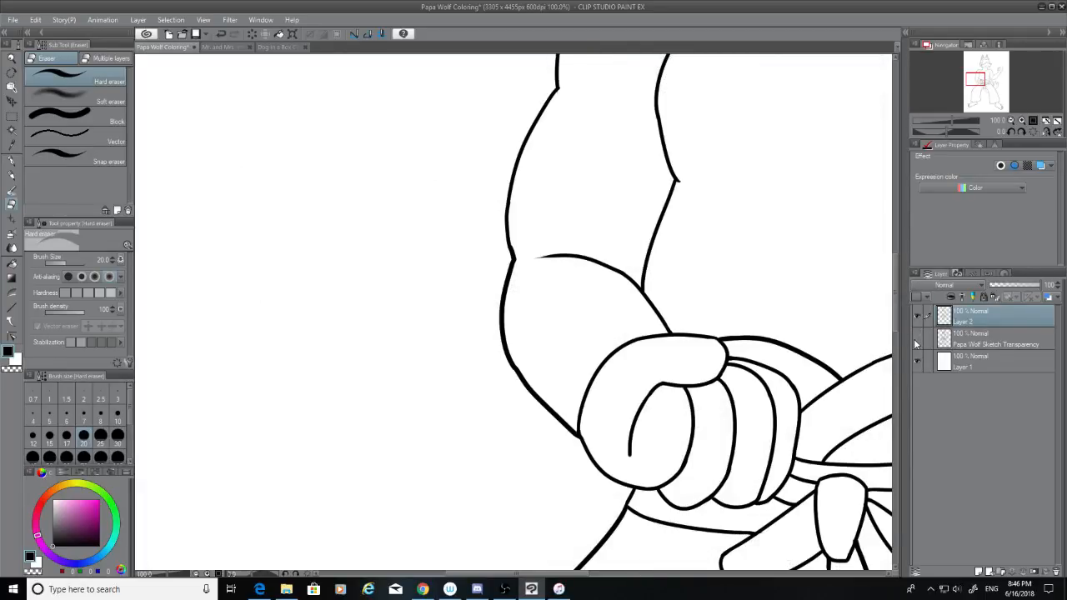
pyautogui.scroll(1, 408, 283)
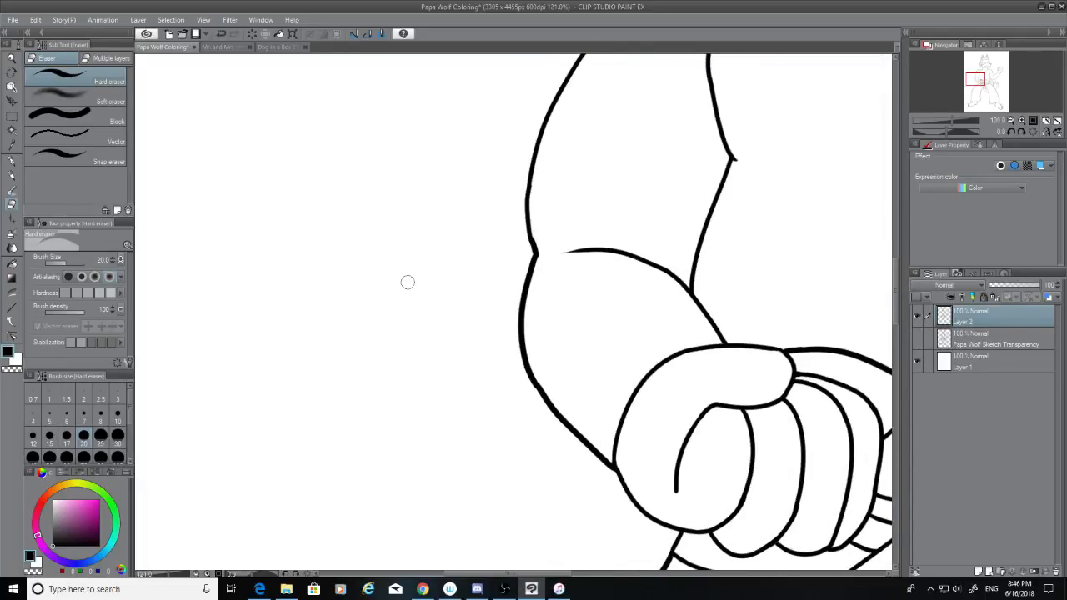
pyautogui.scroll(4, 594, 296)
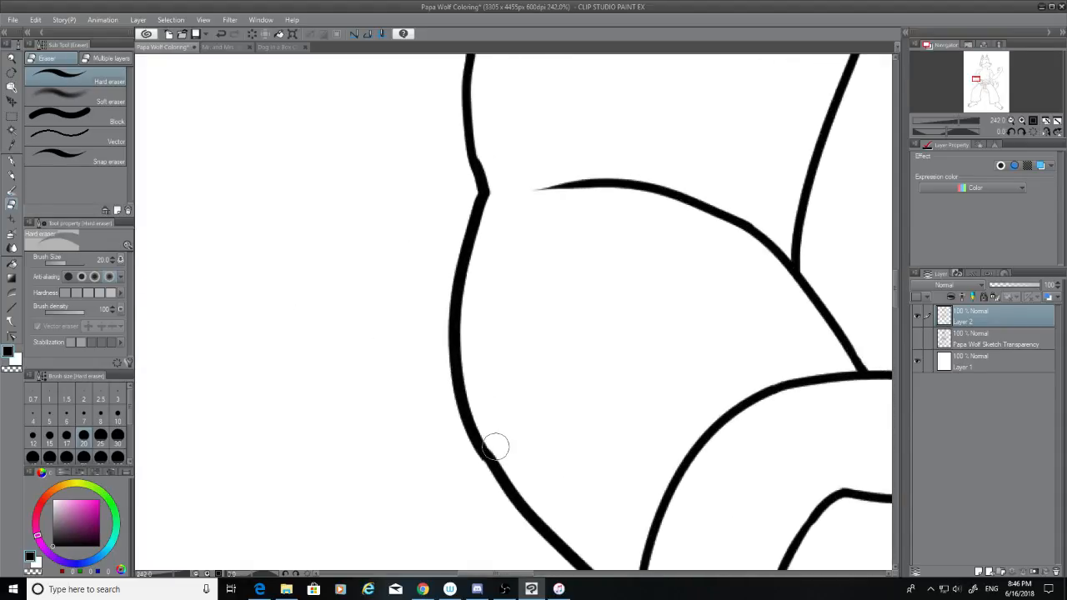
pyautogui.moveTo(497, 445); pyautogui.dragTo(476, 459)
pyautogui.click(917, 339)
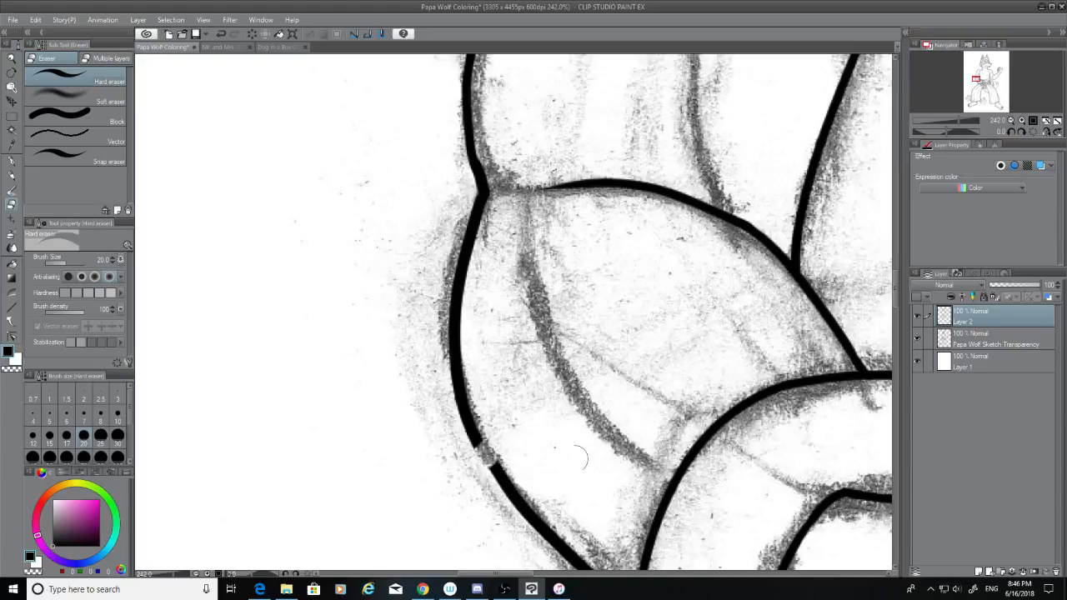
pyautogui.scroll(2, 544, 469)
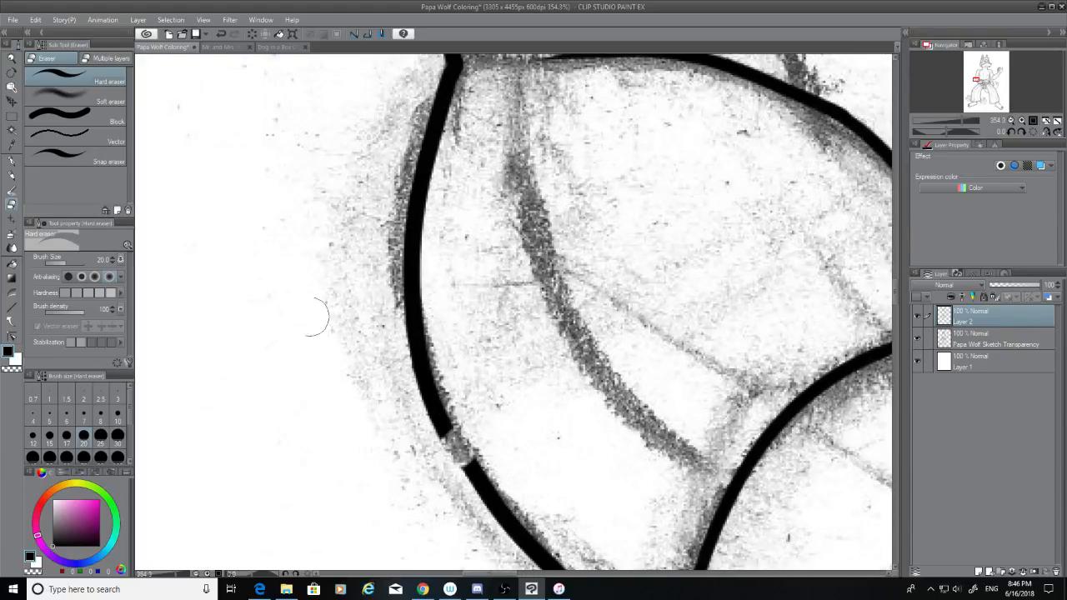
pyautogui.click(11, 160)
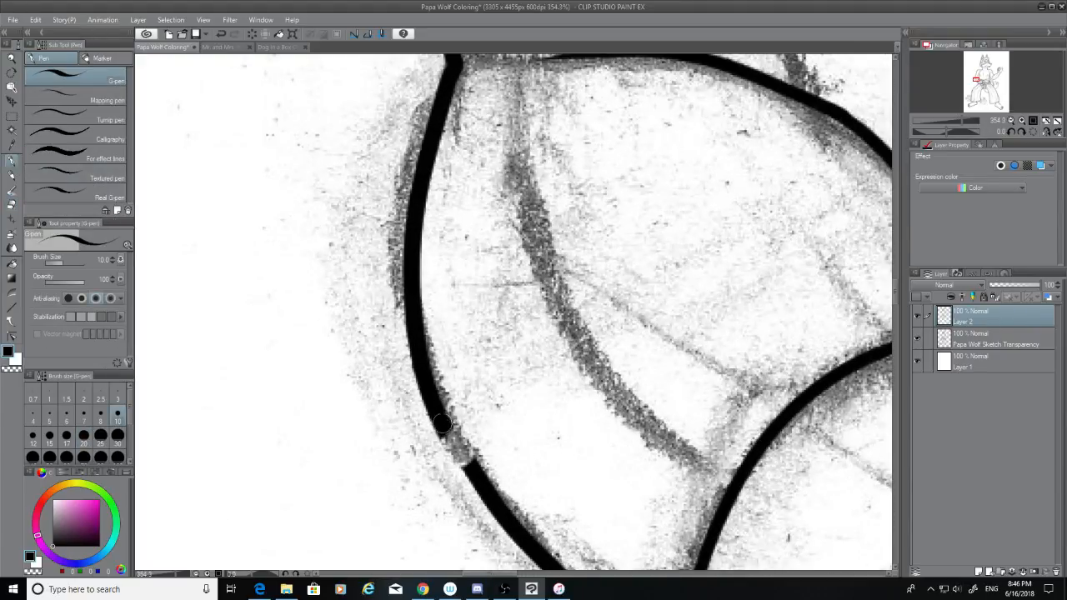
pyautogui.moveTo(442, 426); pyautogui.dragTo(468, 461)
pyautogui.hotkey('ctrl', 'z')
pyautogui.moveTo(440, 425); pyautogui.dragTo(467, 461)
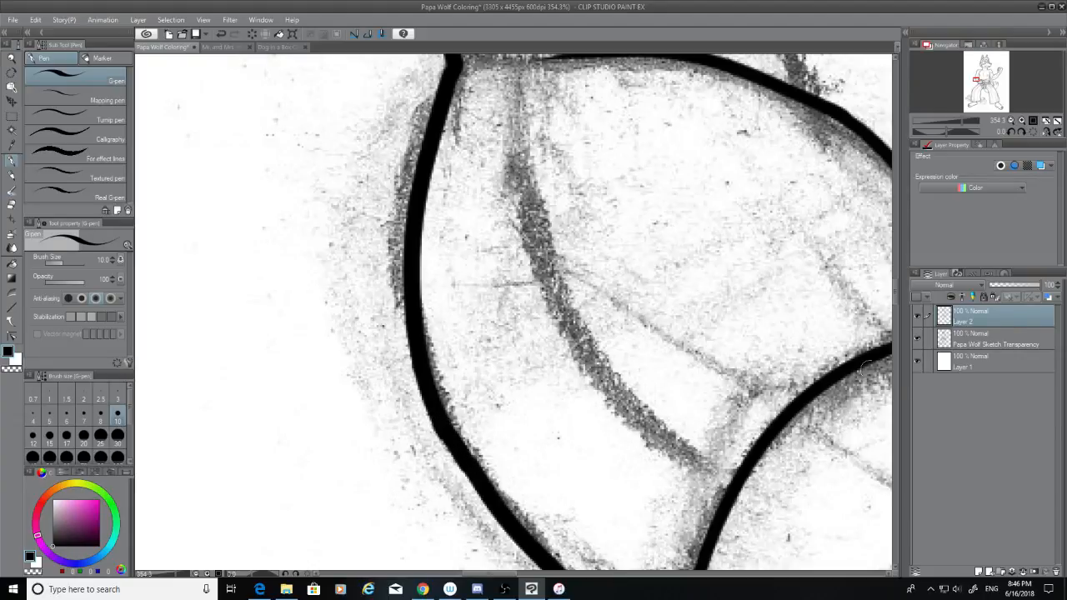
# Step: Thicken the upper arm's outer line between the elbow and the shoulder notch, retrying the G-pen strokes until they blend in
pyautogui.moveTo(894, 298); pyautogui.dragTo(898, 261)
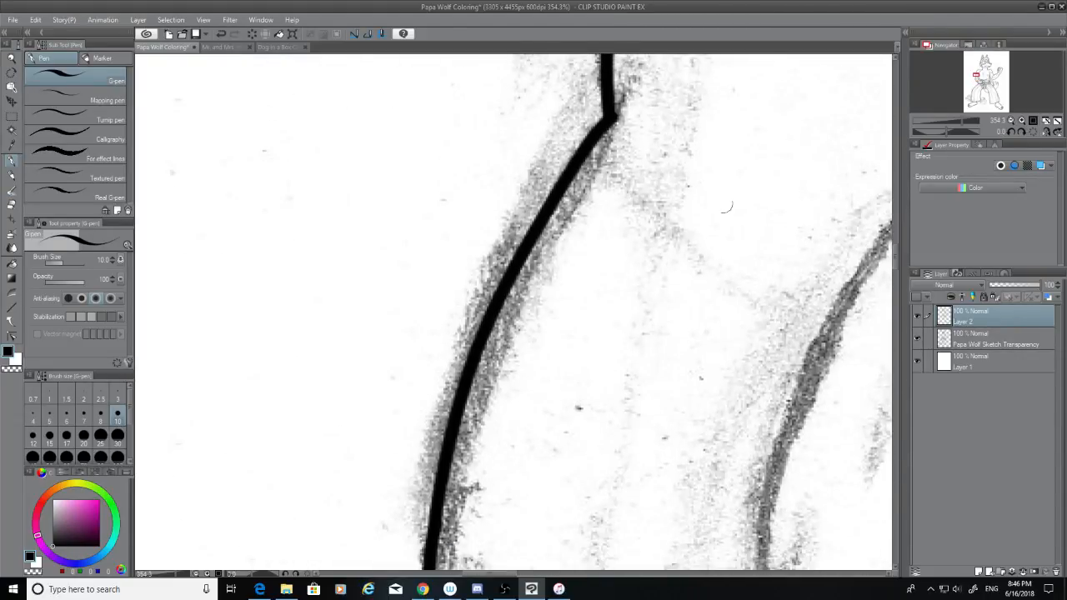
pyautogui.scroll(-4, 553, 269)
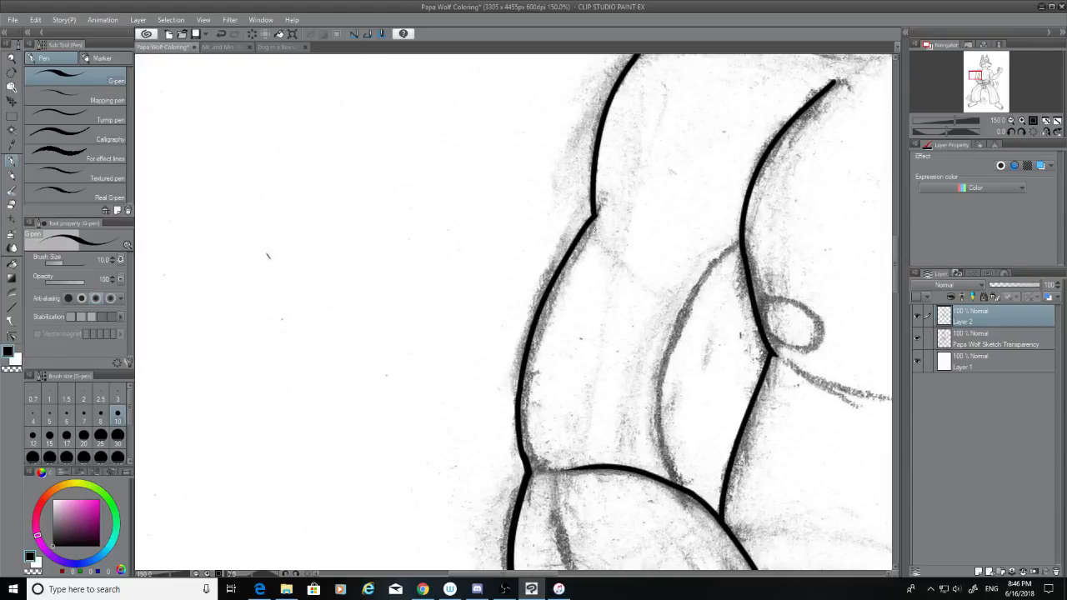
pyautogui.moveTo(580, 237); pyautogui.dragTo(517, 414)
pyautogui.hotkey('ctrl', 'z')
pyautogui.moveTo(530, 472)
pyautogui.mouseDown()
pyautogui.moveTo(533, 307)
pyautogui.moveTo(553, 270)
pyautogui.mouseUp()
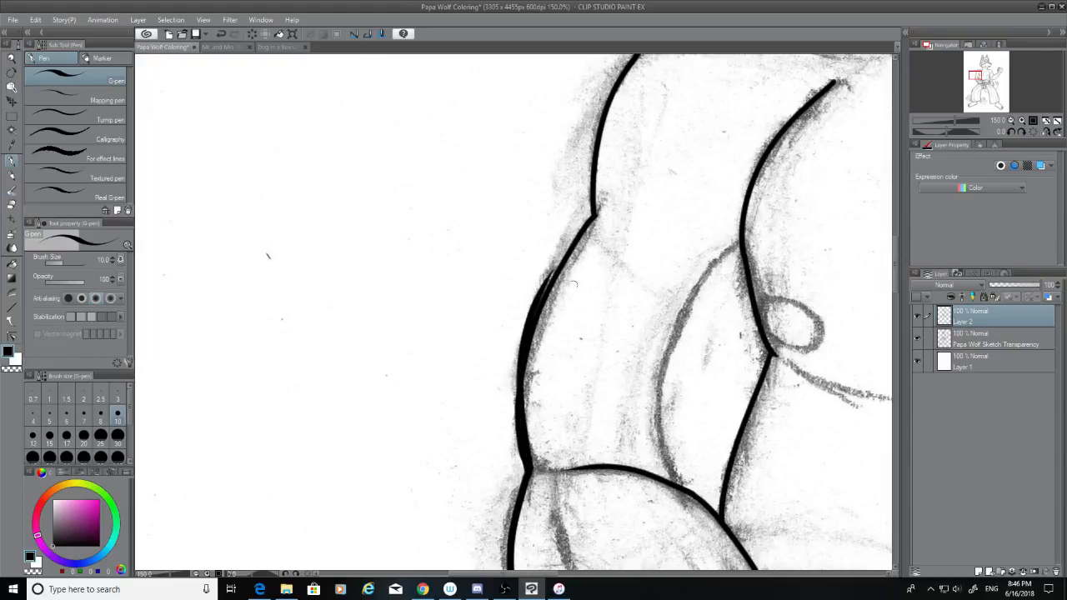
pyautogui.hotkey('ctrl', 'z')
pyautogui.moveTo(528, 462); pyautogui.dragTo(571, 241)
pyautogui.hotkey('ctrl', 'z')
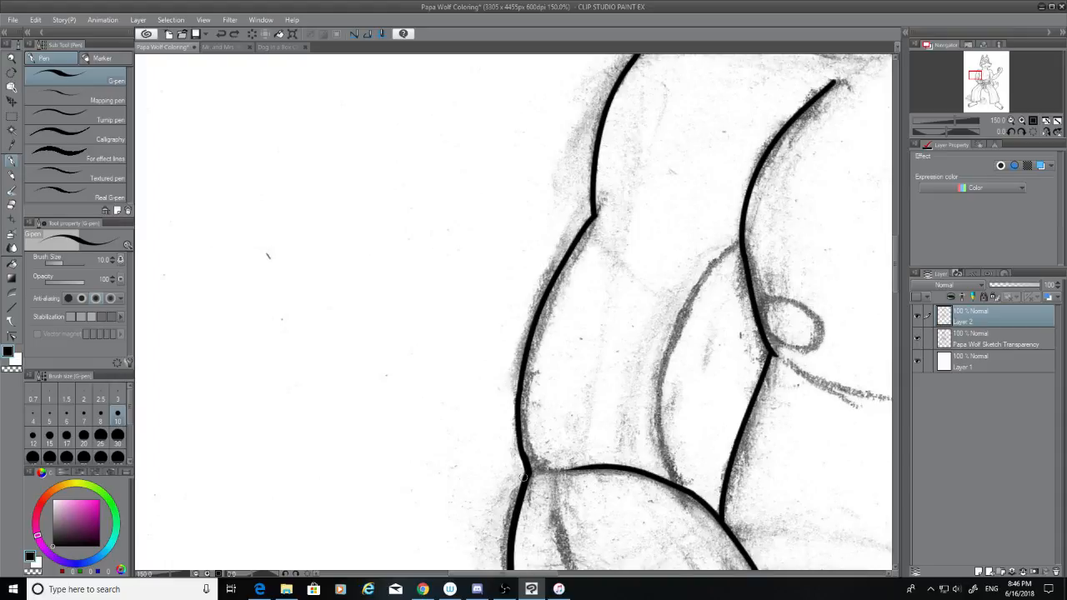
pyautogui.moveTo(523, 478)
pyautogui.mouseDown()
pyautogui.moveTo(527, 366)
pyautogui.moveTo(598, 232)
pyautogui.moveTo(545, 297)
pyautogui.mouseUp()
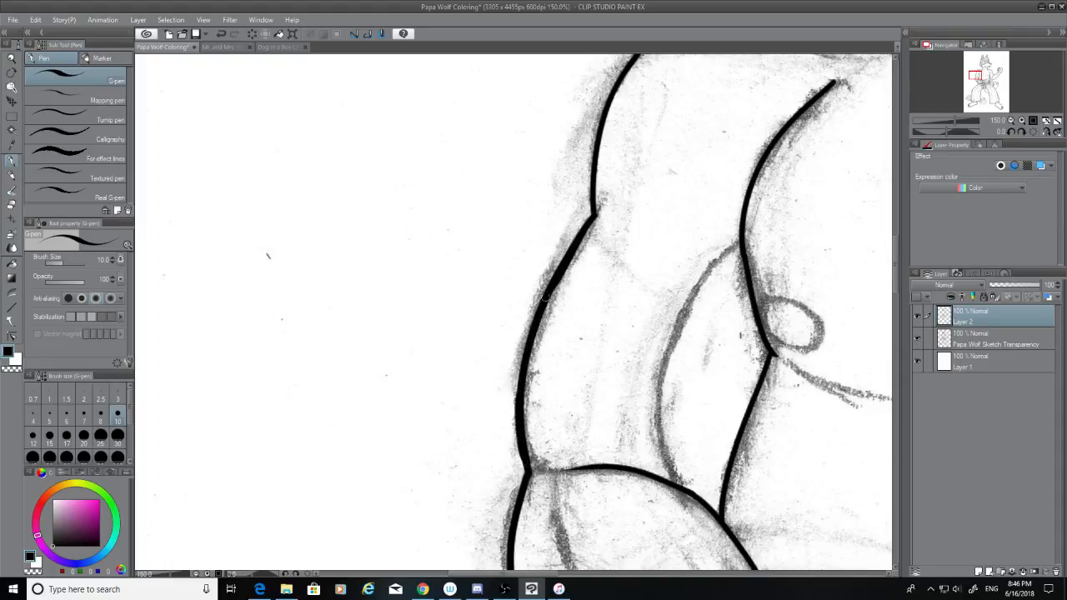
pyautogui.hotkey('ctrl', 'z')
pyautogui.moveTo(595, 214); pyautogui.dragTo(541, 296)
# Step: Thicken the shoulder's outer line from the notch up toward the top of its curve, retrying the G-pen stroke
pyautogui.scroll(5, 899, 271)
pyautogui.moveTo(594, 440)
pyautogui.mouseDown()
pyautogui.moveTo(689, 287)
pyautogui.moveTo(666, 297)
pyautogui.moveTo(585, 429)
pyautogui.mouseUp()
pyautogui.hotkey('ctrl', 'z')
pyautogui.hotkey('ctrl', 'z')
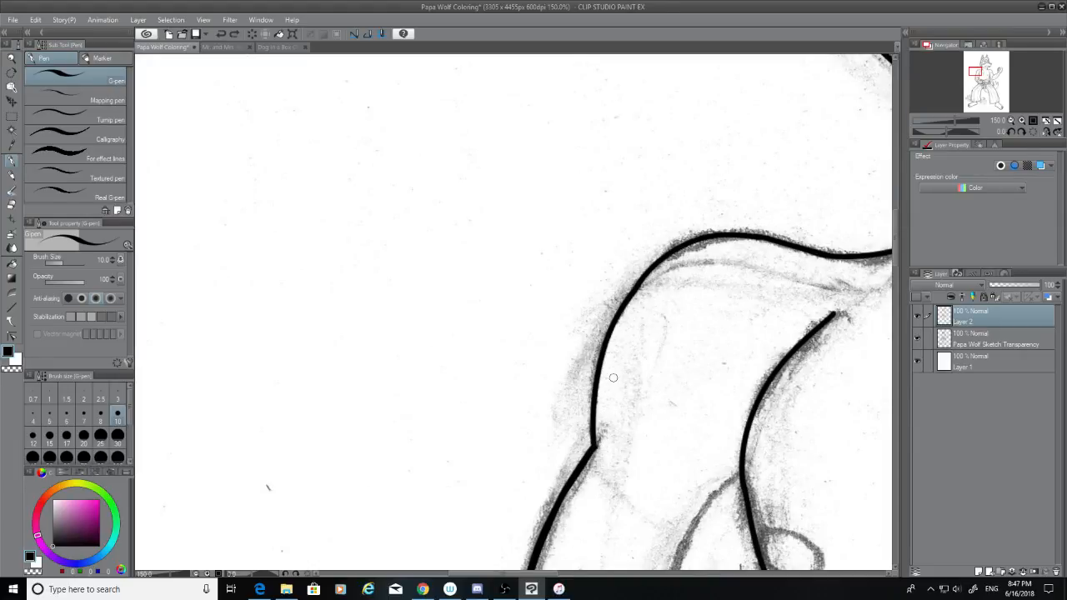
pyautogui.scroll(3, 613, 377)
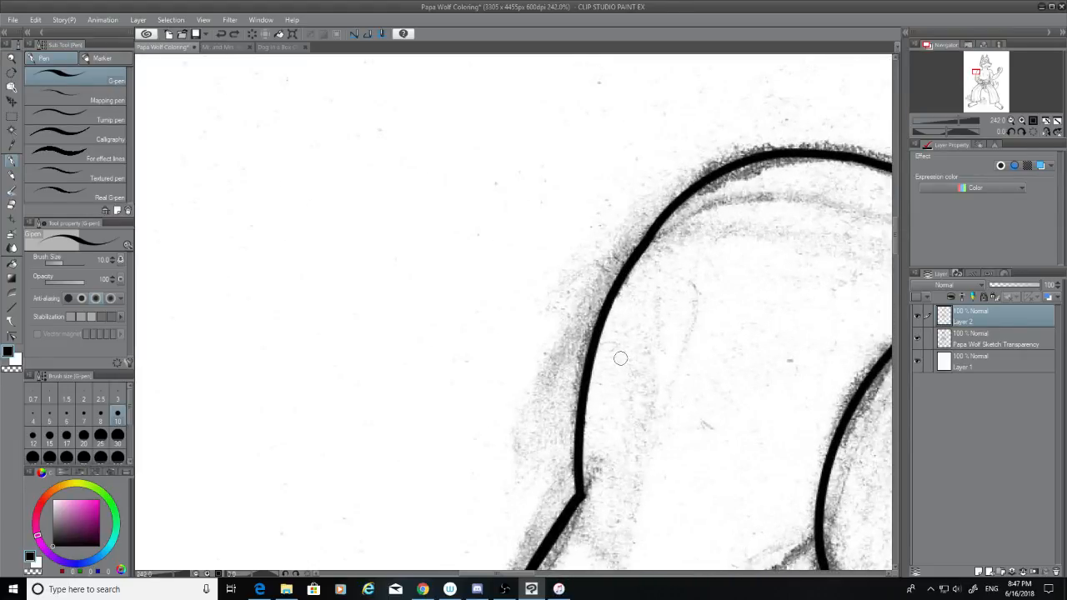
pyautogui.moveTo(581, 477); pyautogui.dragTo(647, 259)
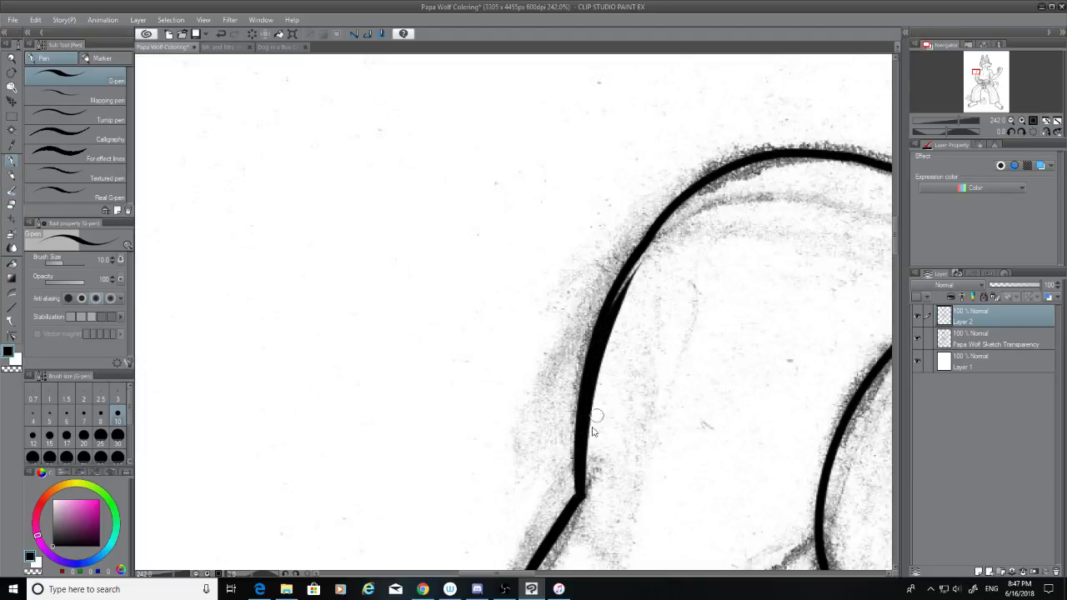
pyautogui.hotkey('ctrl', 'z')
pyautogui.moveTo(575, 493)
pyautogui.mouseDown()
pyautogui.moveTo(687, 191)
pyautogui.moveTo(725, 193)
pyautogui.mouseUp()
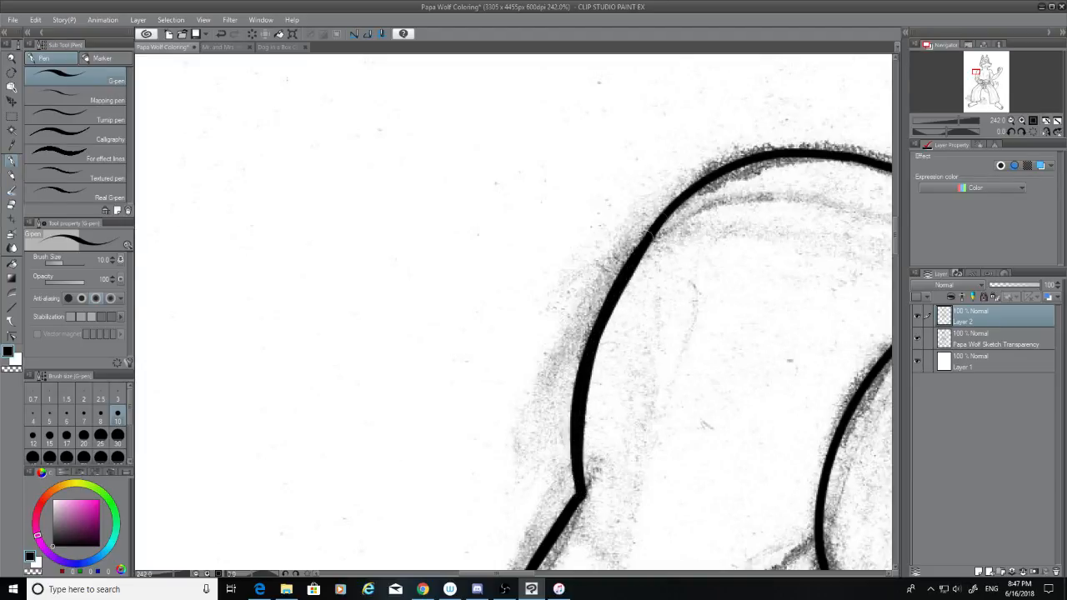
# Step: Thicken the shoulder's outer line along the upper bend toward the top of its curve, retrying the G-pen stroke until it blends in
pyautogui.moveTo(635, 260); pyautogui.dragTo(725, 175)
pyautogui.hotkey('ctrl', 'z')
pyautogui.moveTo(635, 259); pyautogui.dragTo(741, 169)
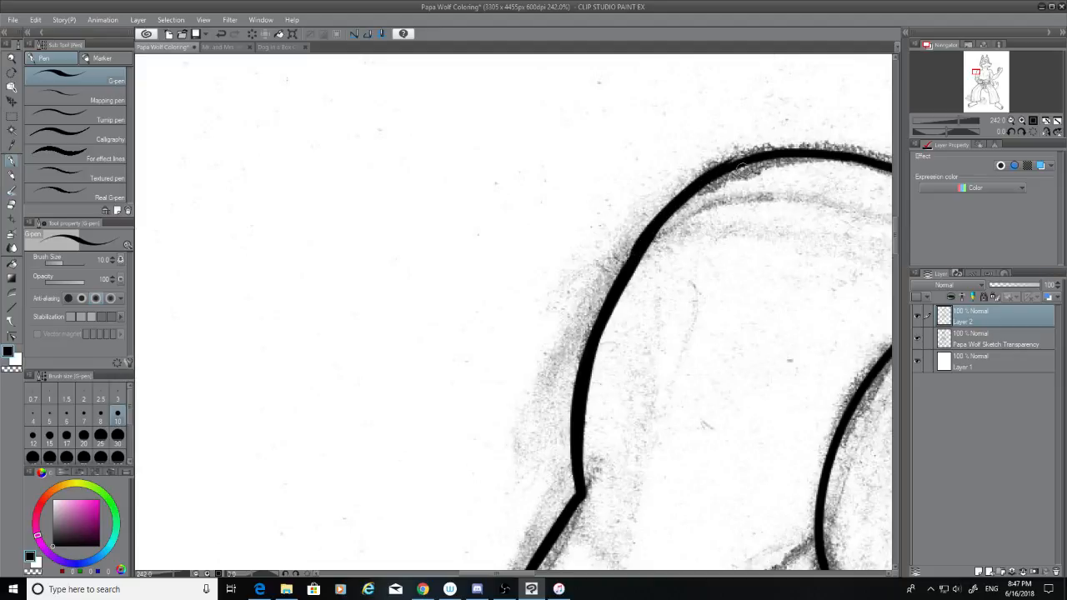
pyautogui.hotkey('ctrl', 'z')
pyautogui.moveTo(635, 264); pyautogui.dragTo(768, 161)
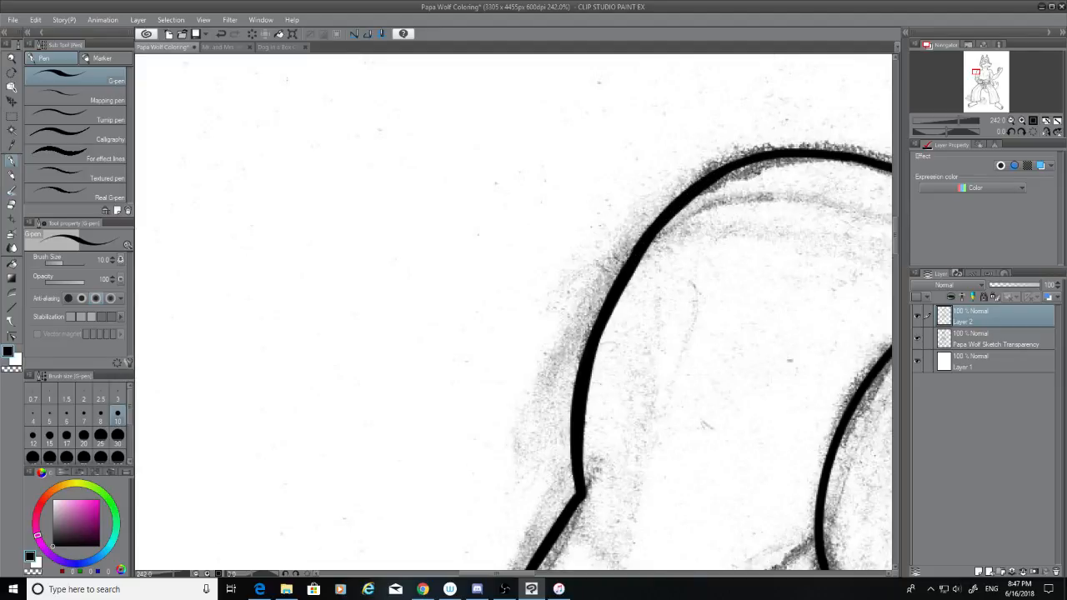
# Step: Thicken the opposite shoulder's outer line from the upper junction down to the raised forearm, then erase the tip overshooting the forearm line
pyautogui.moveTo(520, 573); pyautogui.dragTo(551, 573)
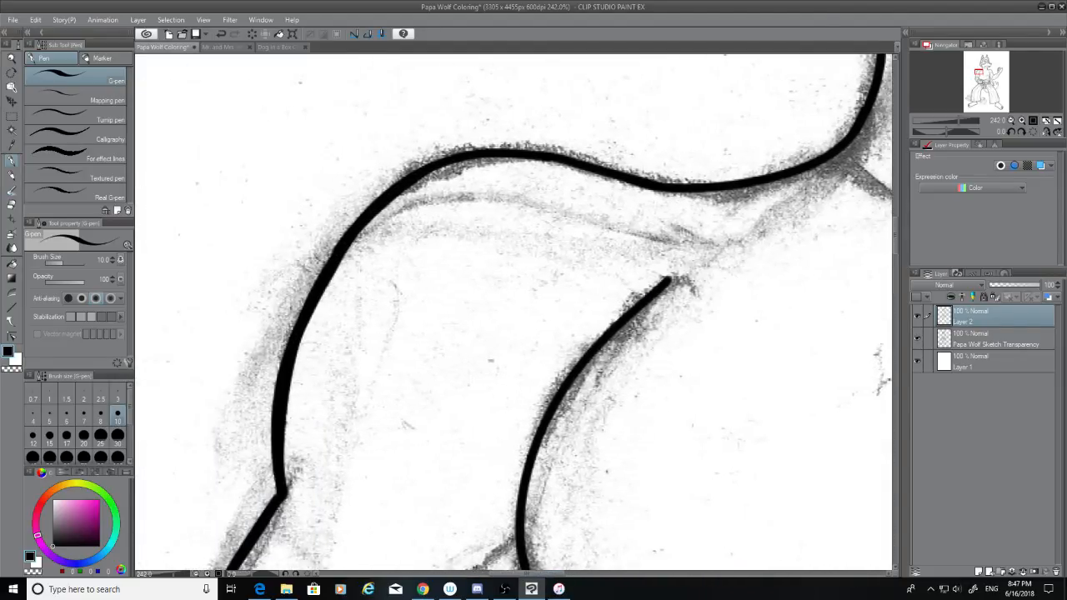
pyautogui.moveTo(895, 238); pyautogui.dragTo(908, 310)
pyautogui.moveTo(554, 573); pyautogui.dragTo(679, 573)
pyautogui.moveTo(894, 308); pyautogui.dragTo(895, 243)
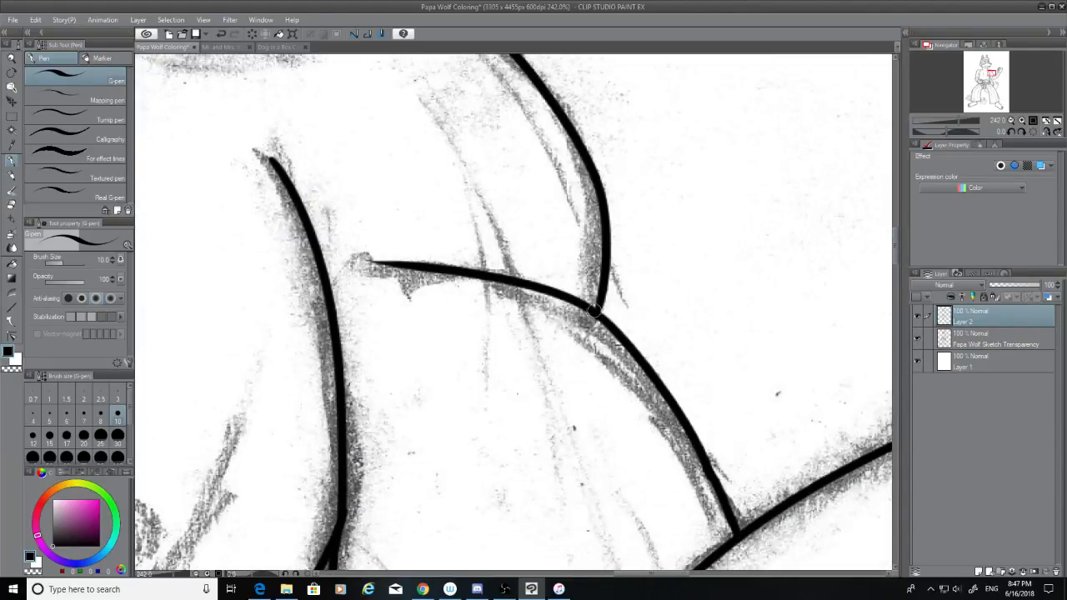
pyautogui.moveTo(594, 310)
pyautogui.mouseDown()
pyautogui.moveTo(667, 384)
pyautogui.moveTo(737, 527)
pyautogui.mouseUp()
pyautogui.hotkey('ctrl', 'z')
pyautogui.moveTo(595, 310); pyautogui.dragTo(741, 560)
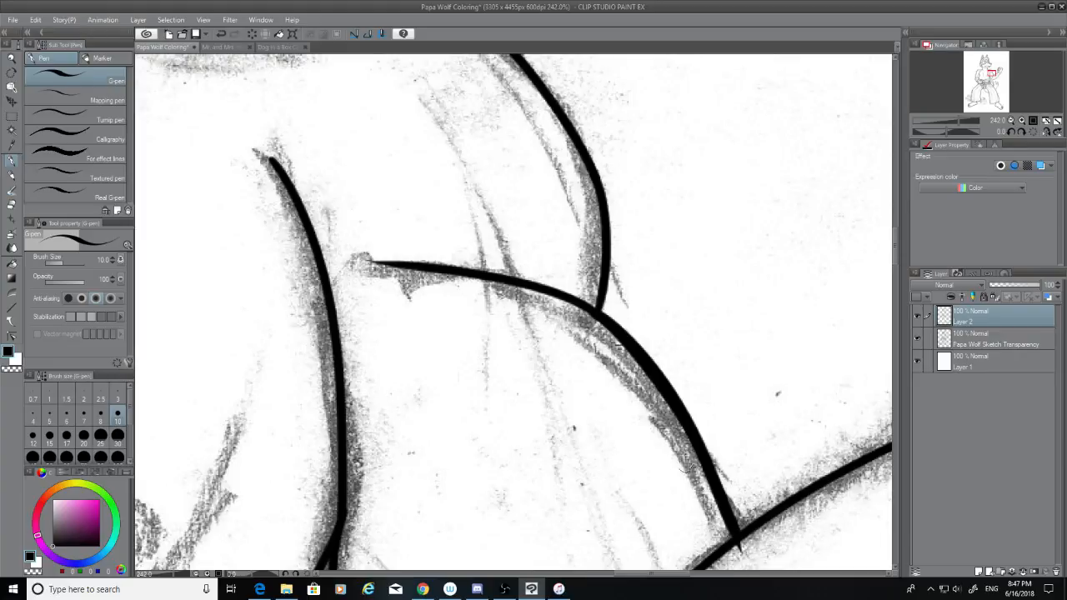
pyautogui.scroll(-3, 887, 252)
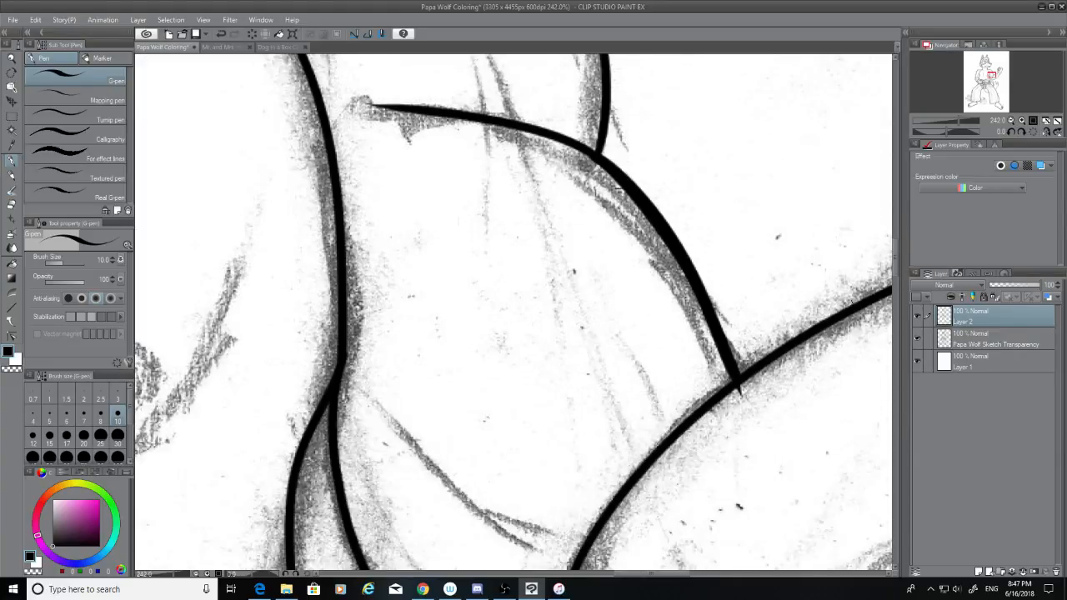
pyautogui.click(19, 205)
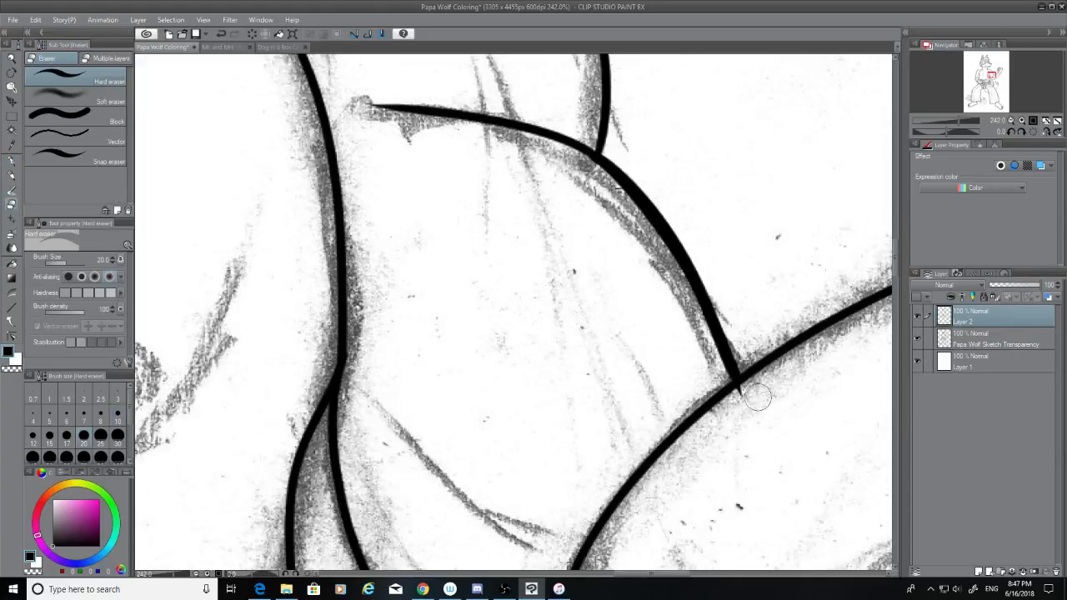
pyautogui.moveTo(737, 385)
pyautogui.mouseDown()
pyautogui.moveTo(743, 402)
pyautogui.moveTo(769, 384)
pyautogui.mouseUp()
# Step: Thicken the raised forearm's upper line from the rounded hand outline down toward the shoulder junction, retrying the G-pen stroke with shorter lengths
pyautogui.moveTo(657, 574); pyautogui.dragTo(708, 573)
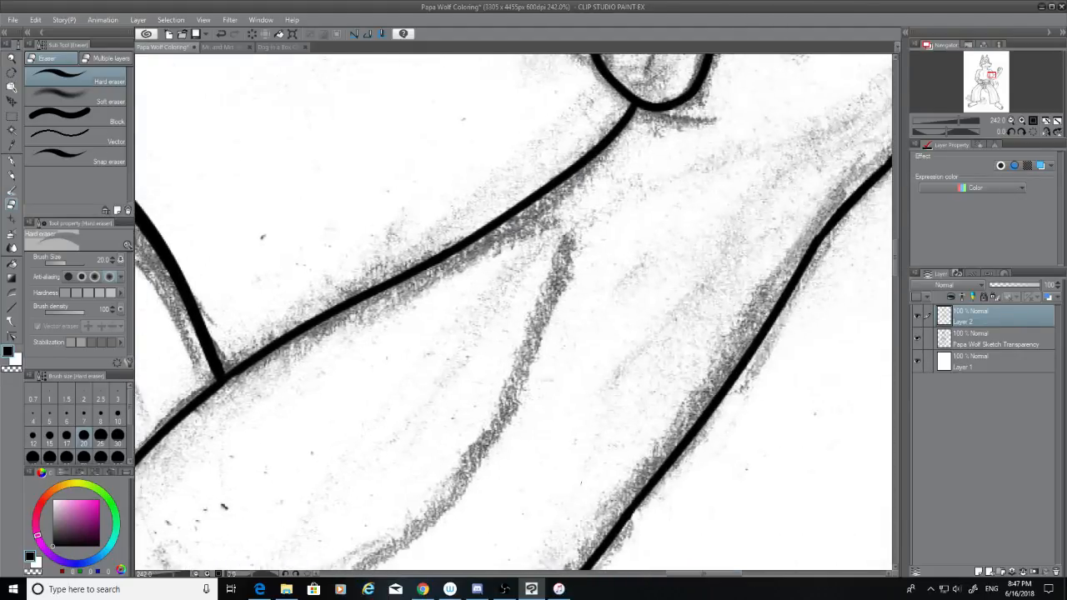
pyautogui.click(12, 161)
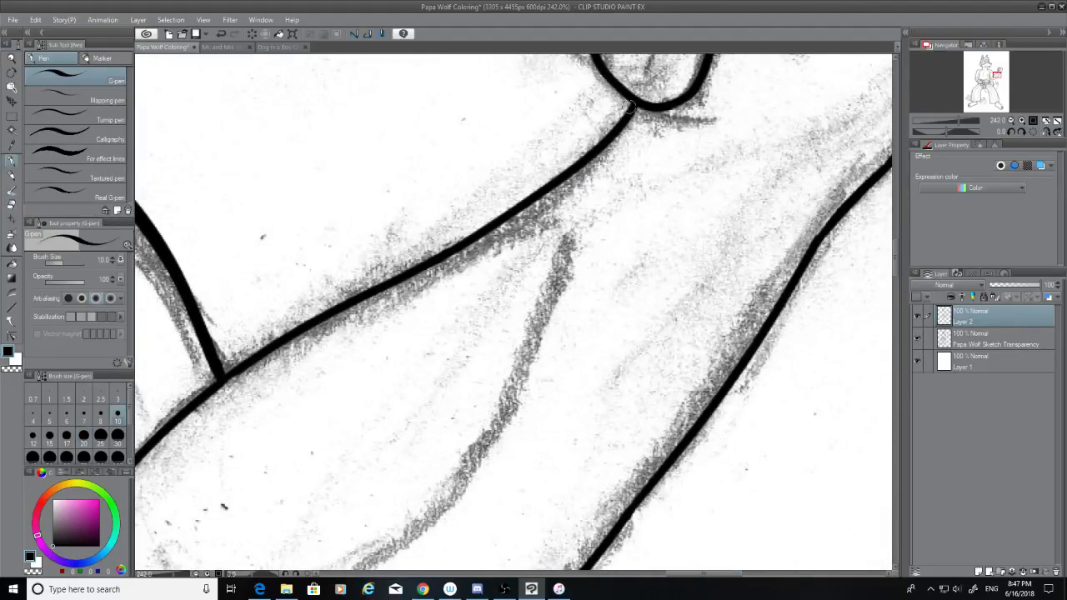
pyautogui.moveTo(635, 106); pyautogui.dragTo(269, 333)
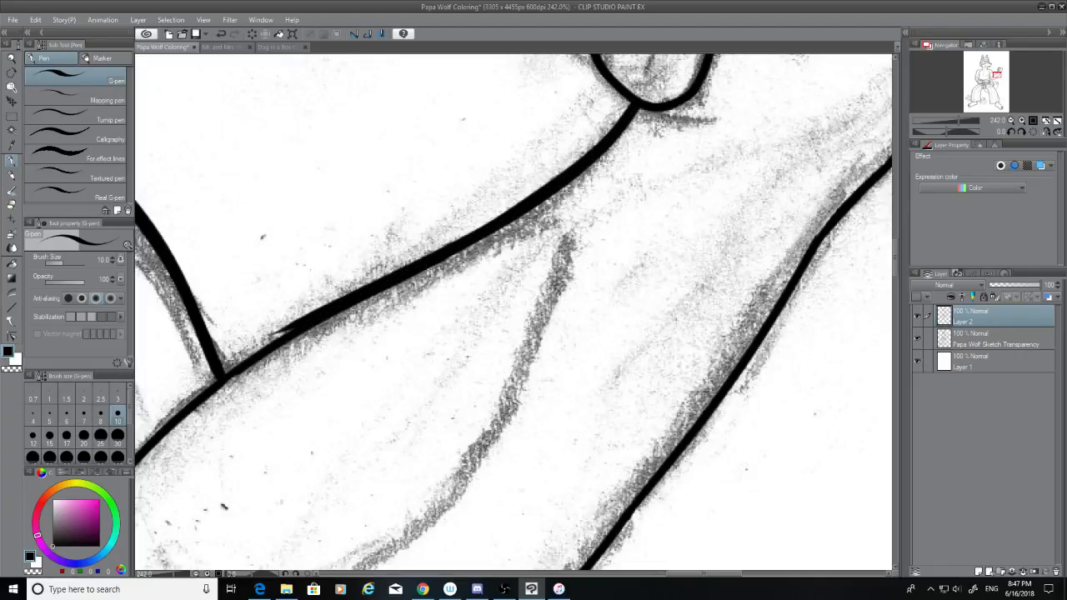
pyautogui.hotkey('ctrl', 'z')
pyautogui.moveTo(635, 104); pyautogui.dragTo(368, 305)
pyautogui.hotkey('ctrl', 'z')
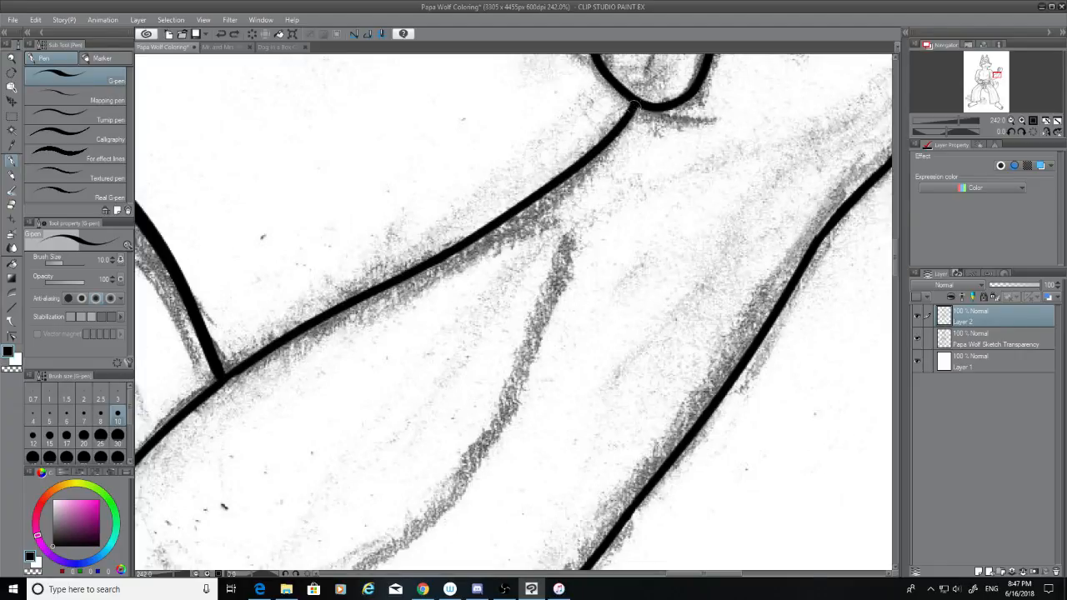
pyautogui.moveTo(635, 106); pyautogui.dragTo(365, 308)
pyautogui.hotkey('ctrl', 'z')
pyautogui.moveTo(634, 105); pyautogui.dragTo(447, 248)
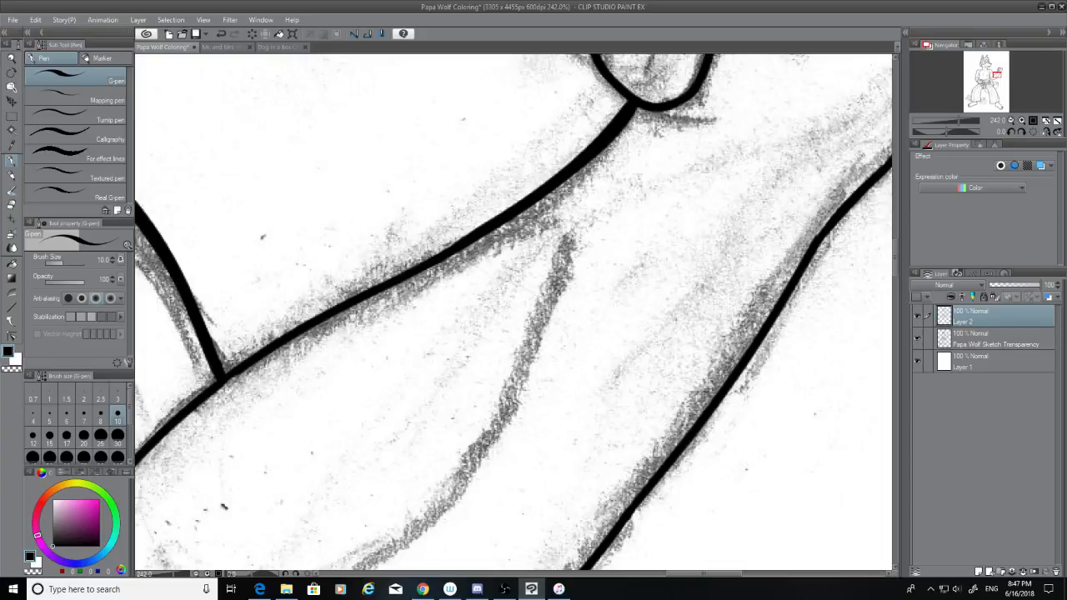
# Step: Redraw the G-pen stroke that thickens the raised forearm's upper outline just below the fist
pyautogui.hotkey('ctrl', 'z')
pyautogui.moveTo(635, 106); pyautogui.dragTo(530, 198)
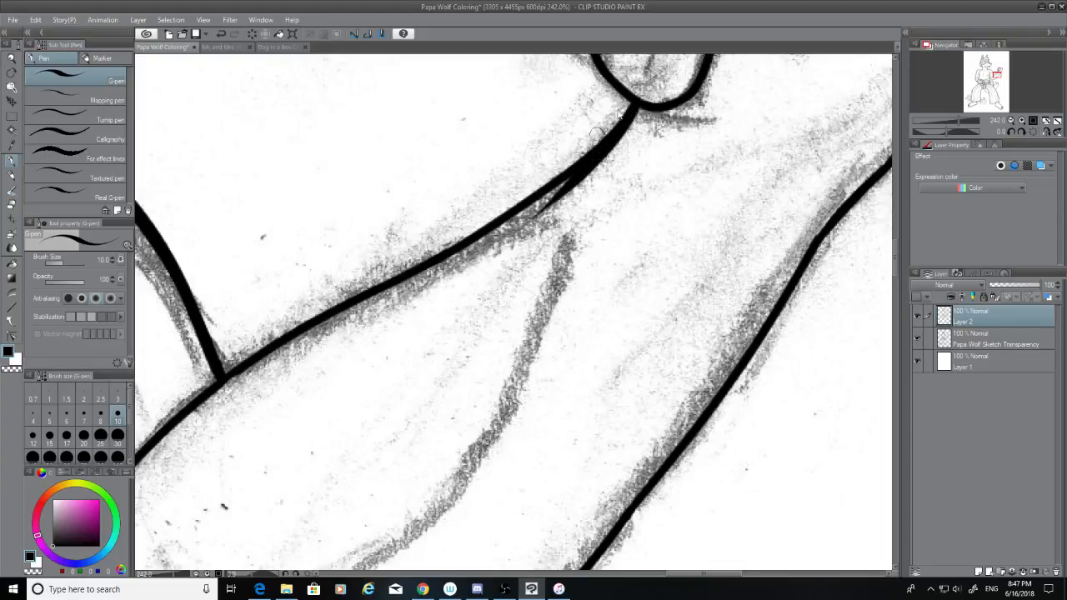
pyautogui.hotkey('ctrl', 'z')
pyautogui.moveTo(635, 104); pyautogui.dragTo(491, 219)
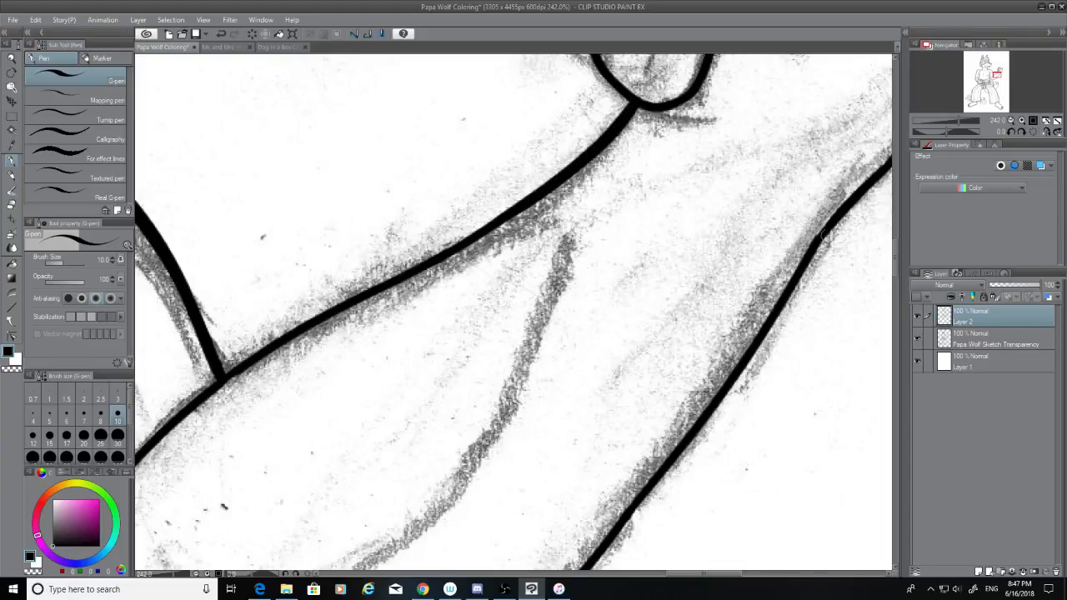
# Step: Thicken the raised forearm's lower outline from the bend below the wrist with a long size 10 G-pen stroke
pyautogui.moveTo(824, 235); pyautogui.dragTo(612, 544)
pyautogui.hotkey('ctrl', 'z')
pyautogui.moveTo(824, 233); pyautogui.dragTo(634, 516)
pyautogui.hotkey('ctrl', 'z')
pyautogui.moveTo(820, 239); pyautogui.dragTo(584, 570)
pyautogui.hotkey('ctrl', 'z')
pyautogui.moveTo(825, 235); pyautogui.dragTo(596, 570)
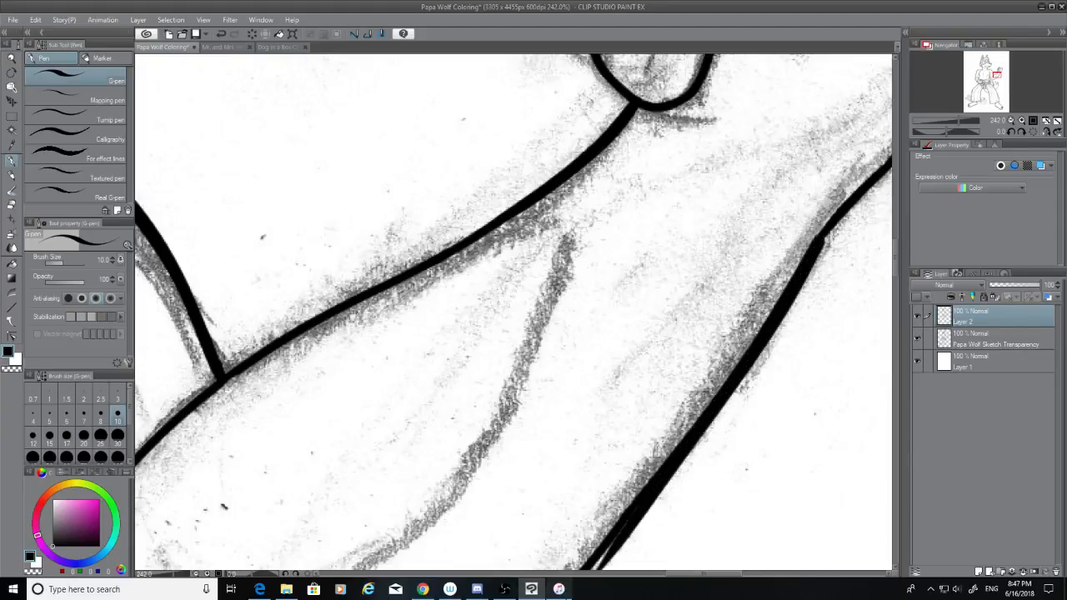
pyautogui.hotkey('ctrl', 'z')
pyautogui.moveTo(831, 239); pyautogui.dragTo(583, 574)
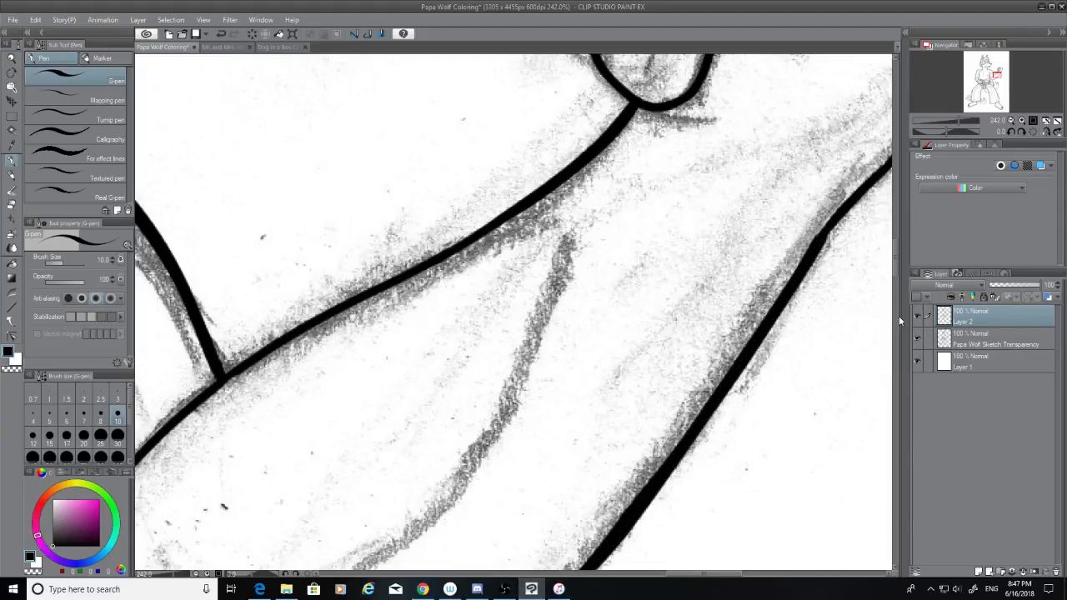
# Step: Extend the thicker stroke along the forearm's lower outline toward the elbow
pyautogui.scroll(-3, 900, 320)
pyautogui.moveTo(817, 113); pyautogui.dragTo(491, 500)
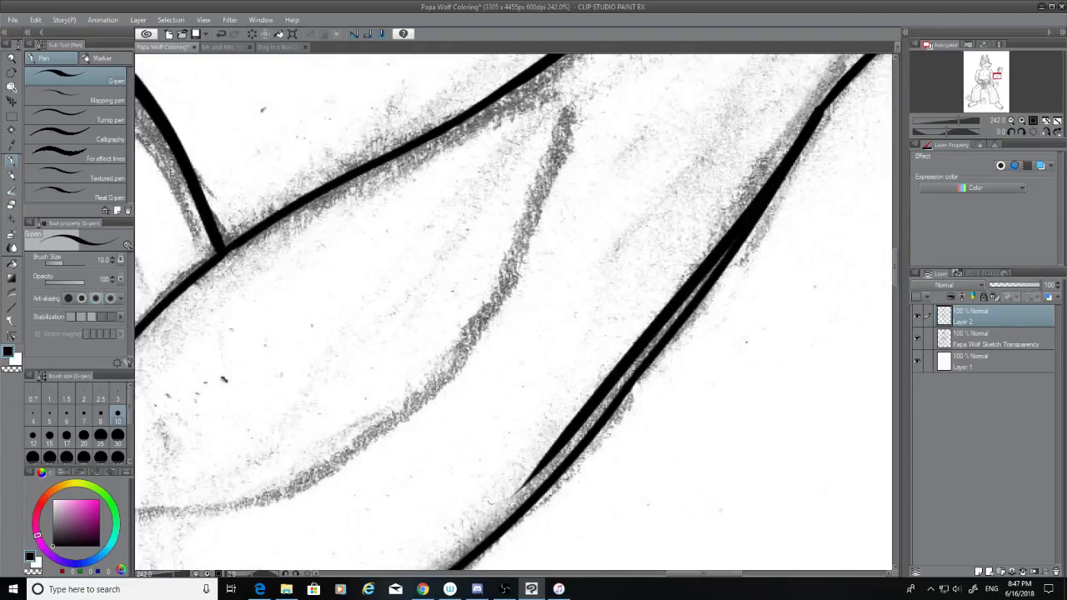
pyautogui.hotkey('ctrl', 'z')
pyautogui.moveTo(821, 106); pyautogui.dragTo(466, 563)
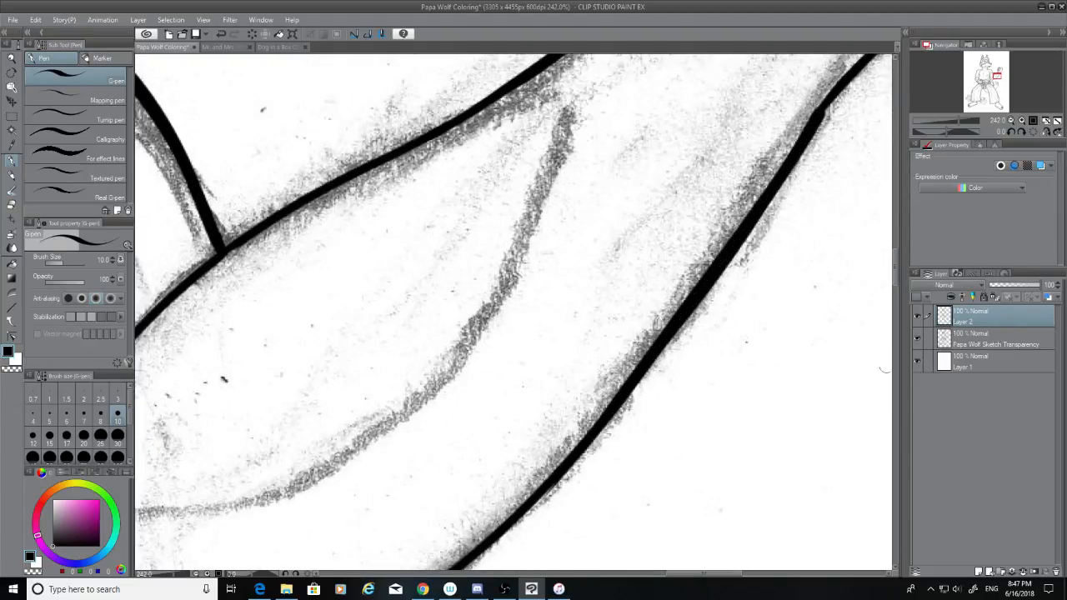
# Step: Thicken the outer curve of the raised arm's outline leading into the elbow
pyautogui.scroll(-5, 894, 279)
pyautogui.hscroll(-4, 744, 567)
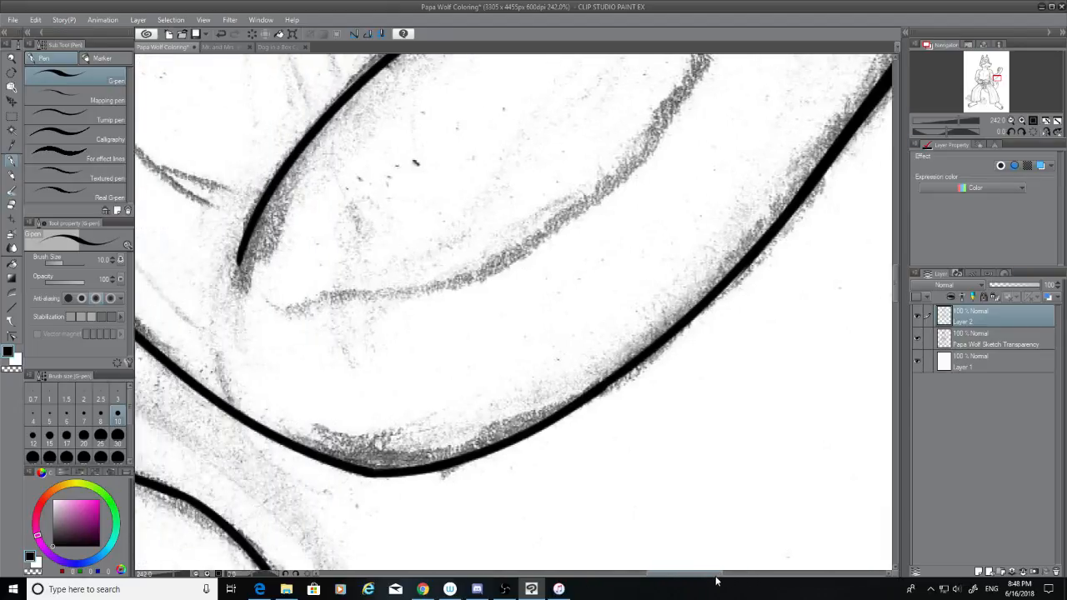
pyautogui.moveTo(785, 237); pyautogui.dragTo(610, 393)
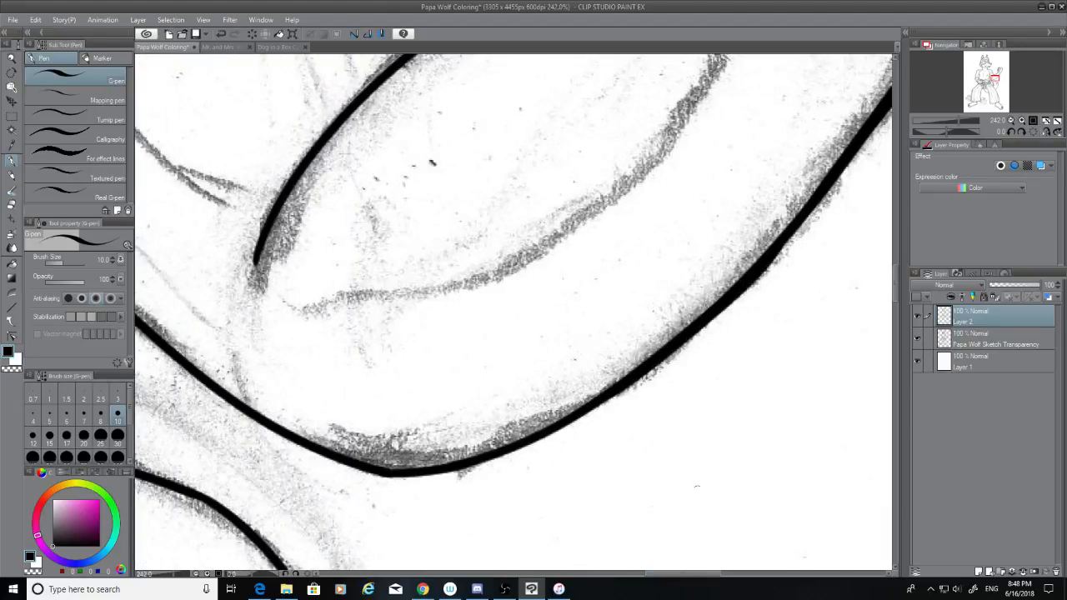
pyautogui.hscroll(-4, 696, 486)
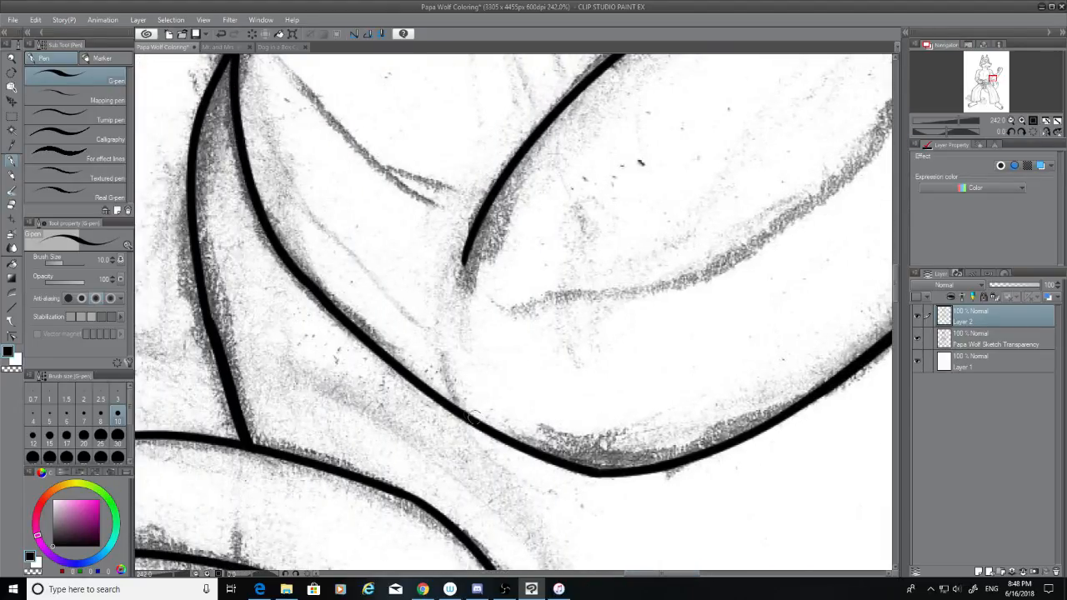
# Step: Thicken the underside of the elbow, from the upper arm's lower outline to the elbow tip
pyautogui.moveTo(474, 417); pyautogui.dragTo(762, 422)
pyautogui.hotkey('ctrl', 'z')
pyautogui.moveTo(855, 357); pyautogui.dragTo(524, 491)
pyautogui.hotkey('ctrl', 'z')
pyautogui.moveTo(483, 430)
pyautogui.mouseDown()
pyautogui.moveTo(572, 465)
pyautogui.moveTo(700, 455)
pyautogui.mouseUp()
pyautogui.hotkey('ctrl', 'z')
pyautogui.moveTo(479, 425); pyautogui.dragTo(640, 466)
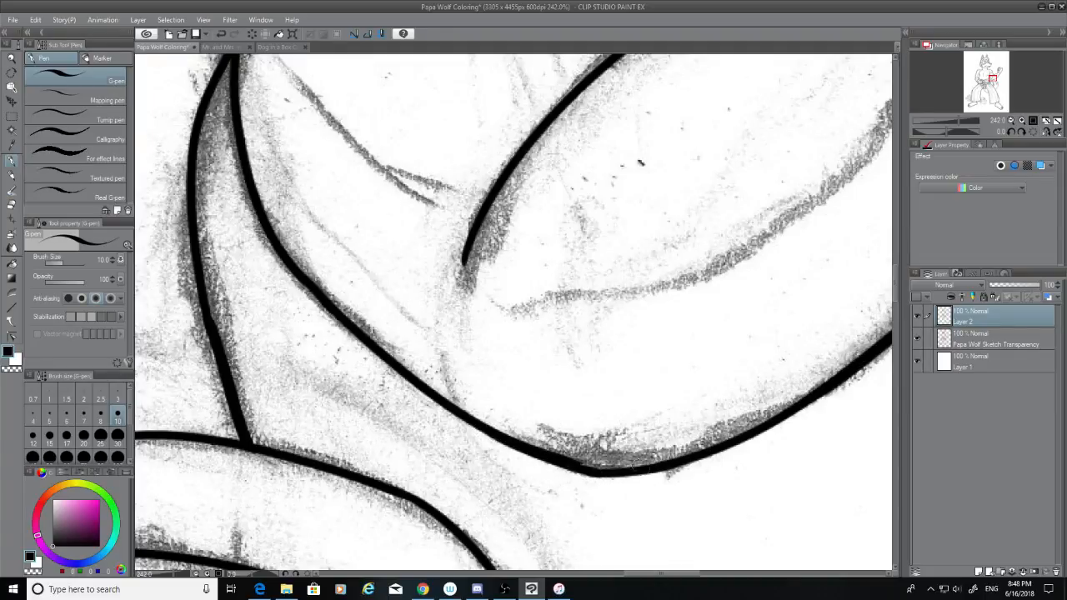
pyautogui.hotkey('ctrl', 'z')
pyautogui.moveTo(430, 398); pyautogui.dragTo(615, 476)
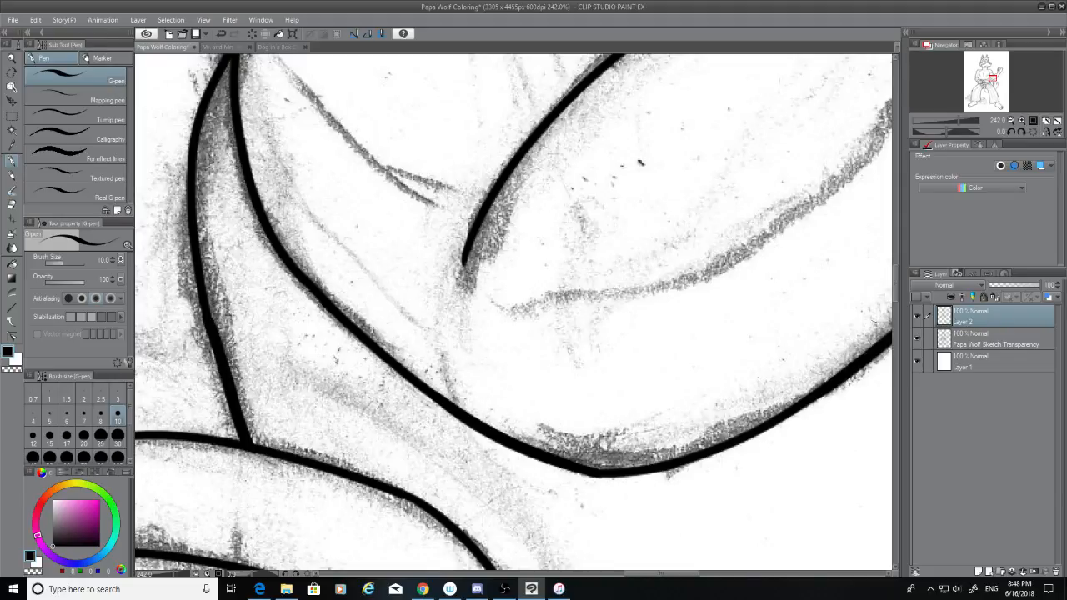
# Step: Thicken the top part of the raised upper arm's underside outline, starting where it branches from the torso line
pyautogui.scroll(2, 885, 283)
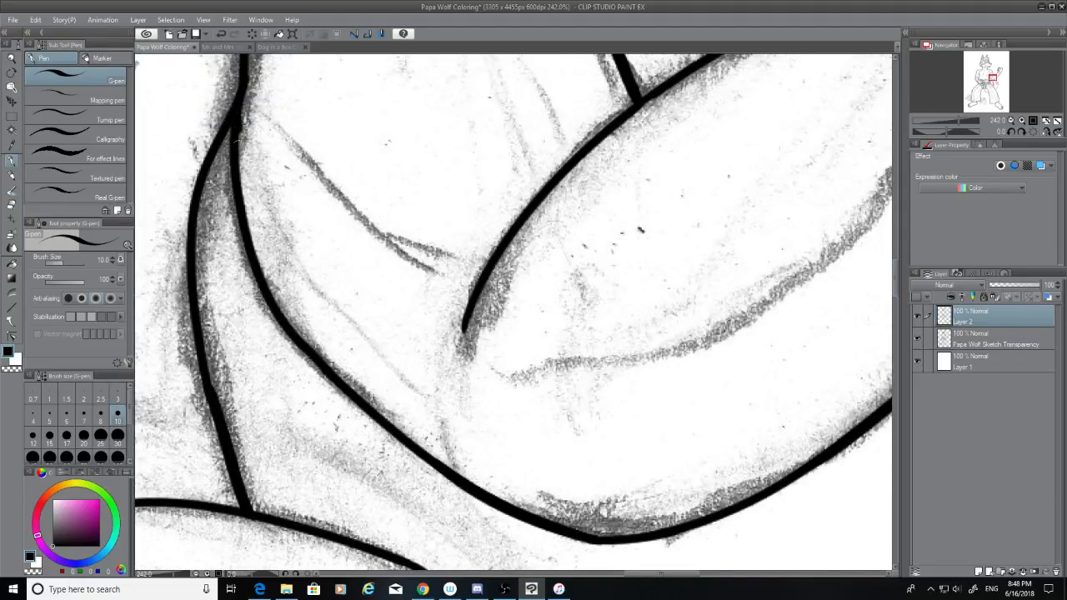
pyautogui.moveTo(237, 133); pyautogui.dragTo(390, 418)
pyautogui.hotkey('ctrl', 'z')
pyautogui.moveTo(241, 105); pyautogui.dragTo(283, 317)
pyautogui.hotkey('ctrl', 'z')
pyautogui.moveTo(241, 100); pyautogui.dragTo(275, 320)
pyautogui.hotkey('ctrl', 'z')
pyautogui.moveTo(238, 102)
pyautogui.mouseDown()
pyautogui.moveTo(253, 260)
pyautogui.moveTo(373, 404)
pyautogui.mouseUp()
pyautogui.hotkey('ctrl', 'z')
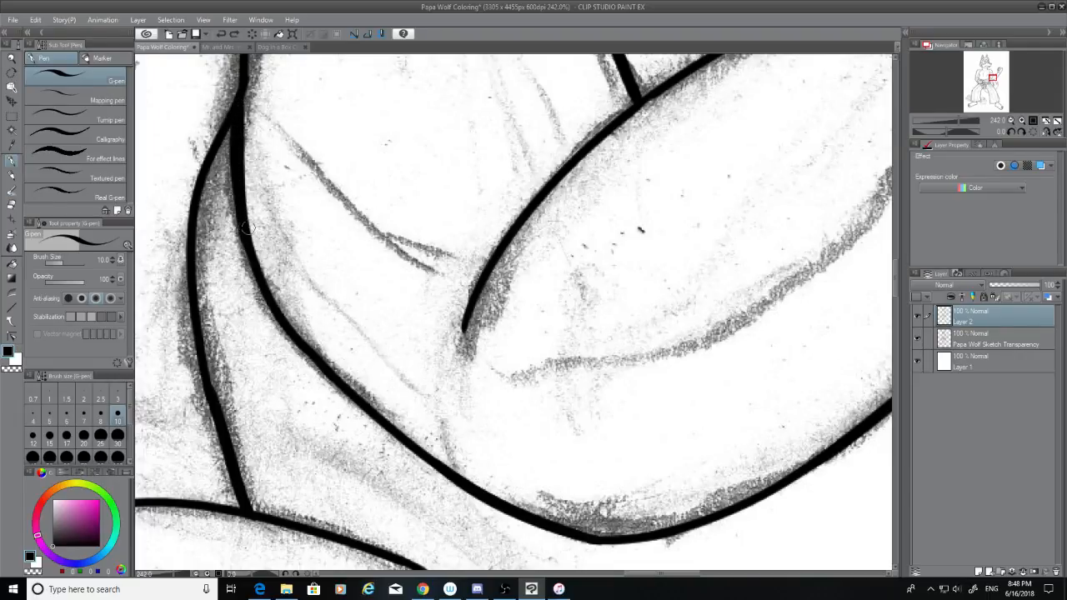
# Step: Continue the thicker line down the upper arm's underside curve toward the elbow
pyautogui.moveTo(245, 227); pyautogui.dragTo(371, 400)
pyautogui.hotkey('ctrl', 'z')
pyautogui.moveTo(249, 236); pyautogui.dragTo(352, 405)
pyautogui.hotkey('ctrl', 'z')
pyautogui.moveTo(247, 234); pyautogui.dragTo(355, 400)
pyautogui.hotkey('ctrl', 'z')
pyautogui.hotkey('ctrl', 'z')
pyautogui.moveTo(245, 227); pyautogui.dragTo(275, 309)
pyautogui.hotkey('ctrl', 'z')
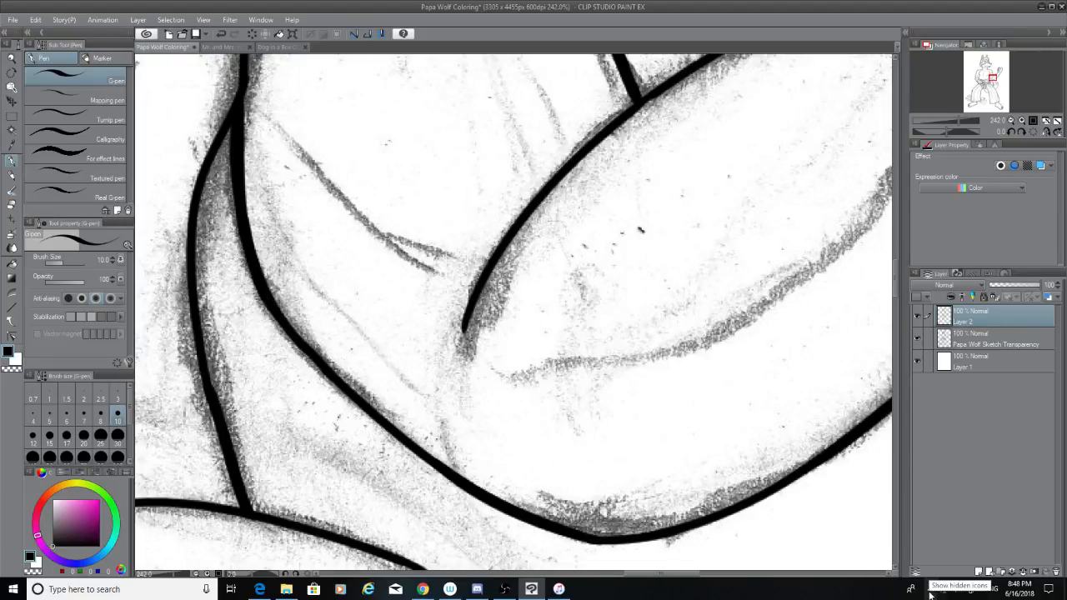
# Step: Hide the Papa Wolf Sketch Transparency layer to check the line art on its own
pyautogui.scroll(-5, 819, 570)
pyautogui.scroll(-2, 816, 480)
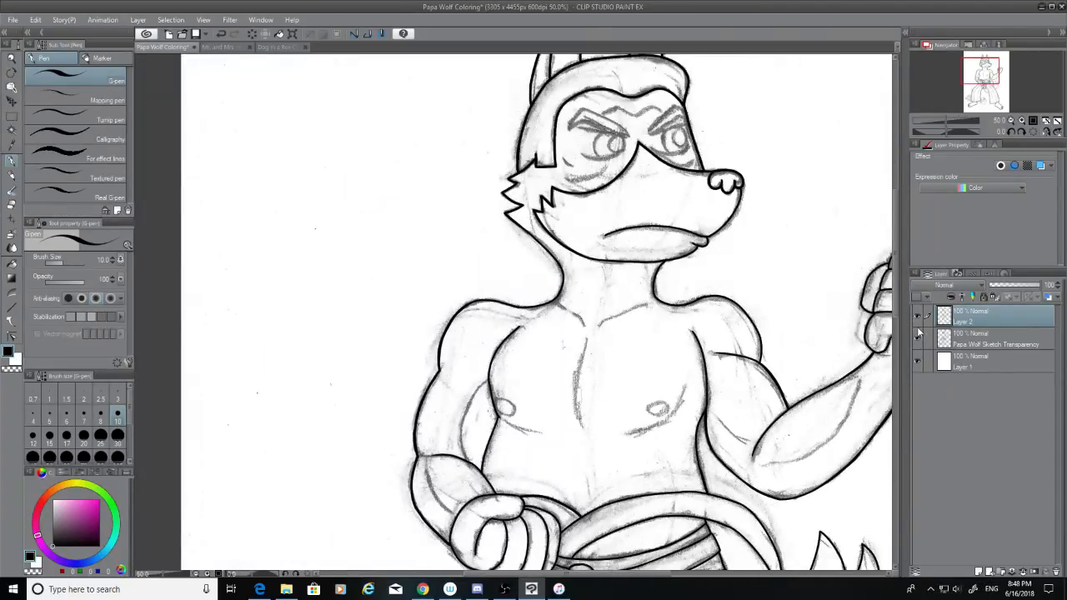
pyautogui.click(917, 337)
pyautogui.scroll(-1, 838, 392)
pyautogui.scroll(-1, 842, 385)
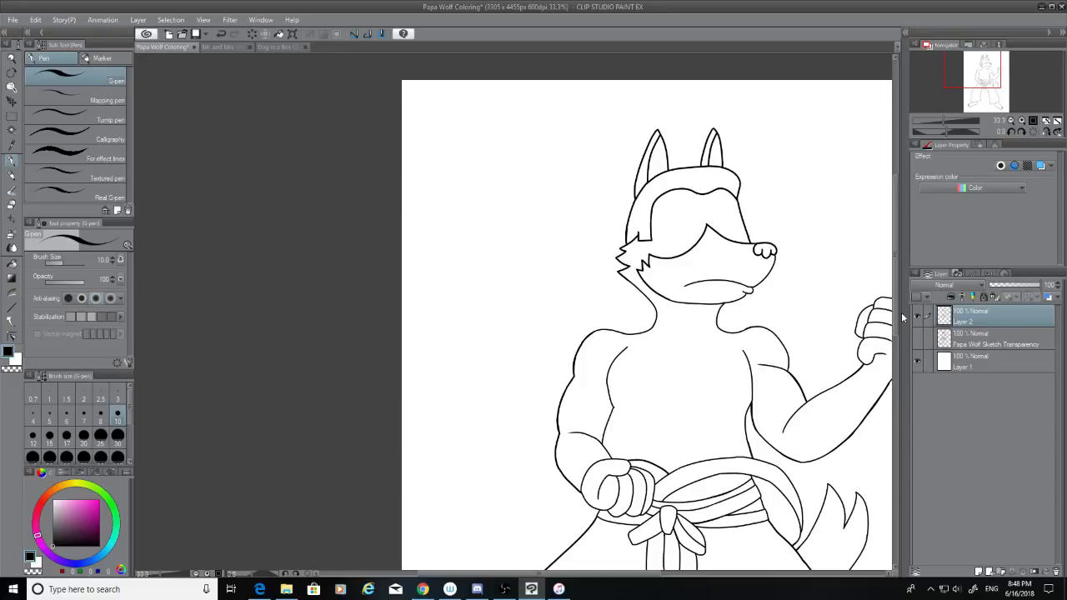
# Step: Fill out the thin spot on the forearm's lower outline near the elbow with a short G-pen stroke
pyautogui.moveTo(897, 318); pyautogui.dragTo(897, 348)
pyautogui.scroll(7, 872, 354)
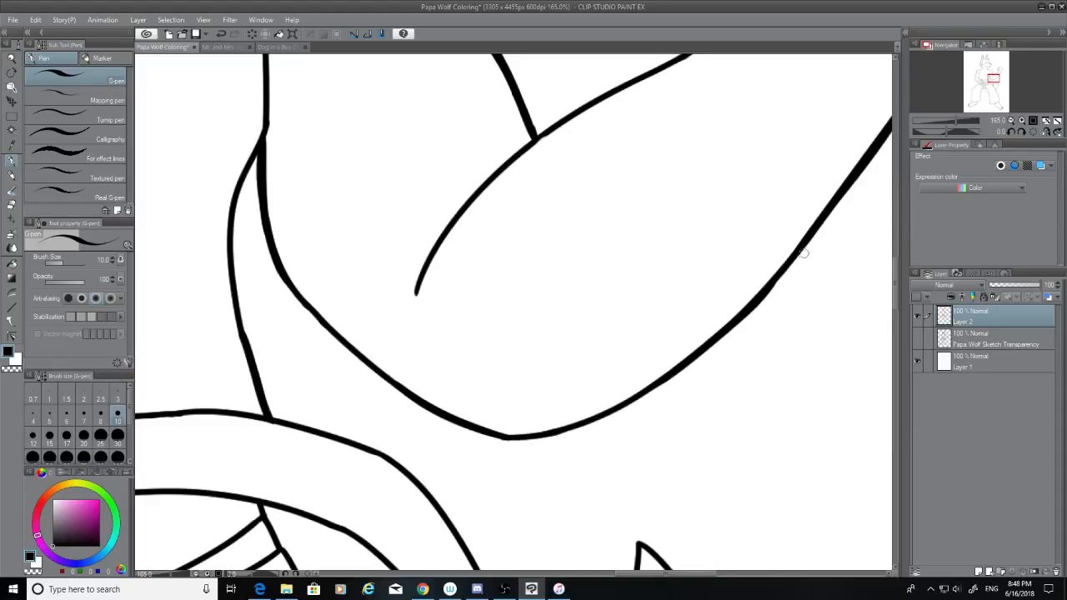
pyautogui.moveTo(796, 255); pyautogui.dragTo(742, 308)
pyautogui.hotkey('ctrl', 'z')
pyautogui.moveTo(801, 246); pyautogui.dragTo(741, 311)
pyautogui.hotkey('ctrl', 'z')
pyautogui.moveTo(807, 241); pyautogui.dragTo(772, 284)
pyautogui.hotkey('ctrl', 'z')
pyautogui.moveTo(796, 249); pyautogui.dragTo(769, 288)
pyautogui.scroll(-4, 614, 384)
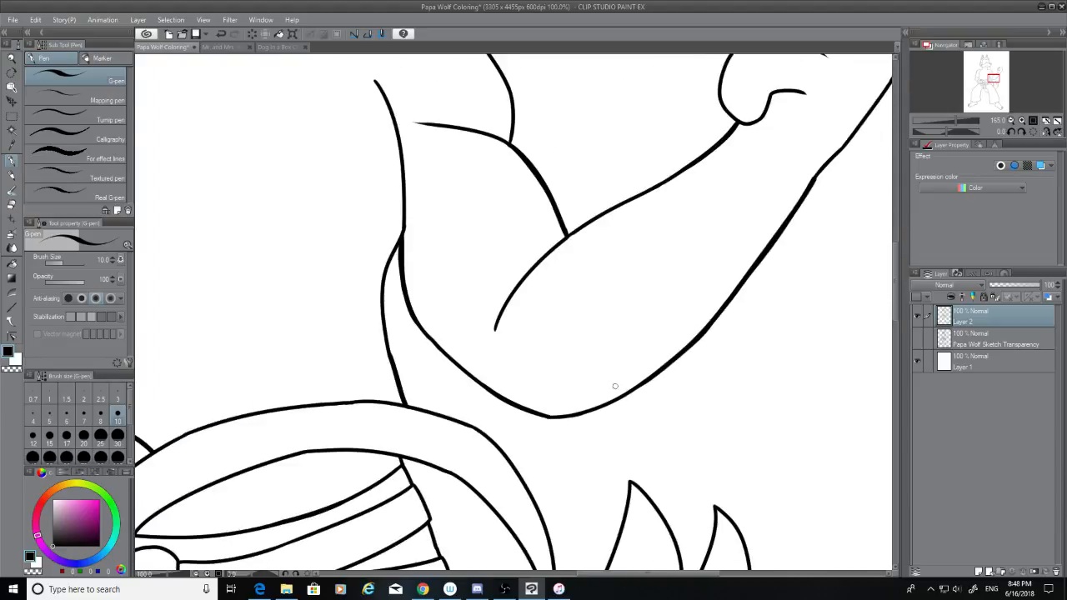
# Step: Thicken the forearm's upper outline across the junction where the upper arm line meets it
pyautogui.scroll(6, 569, 303)
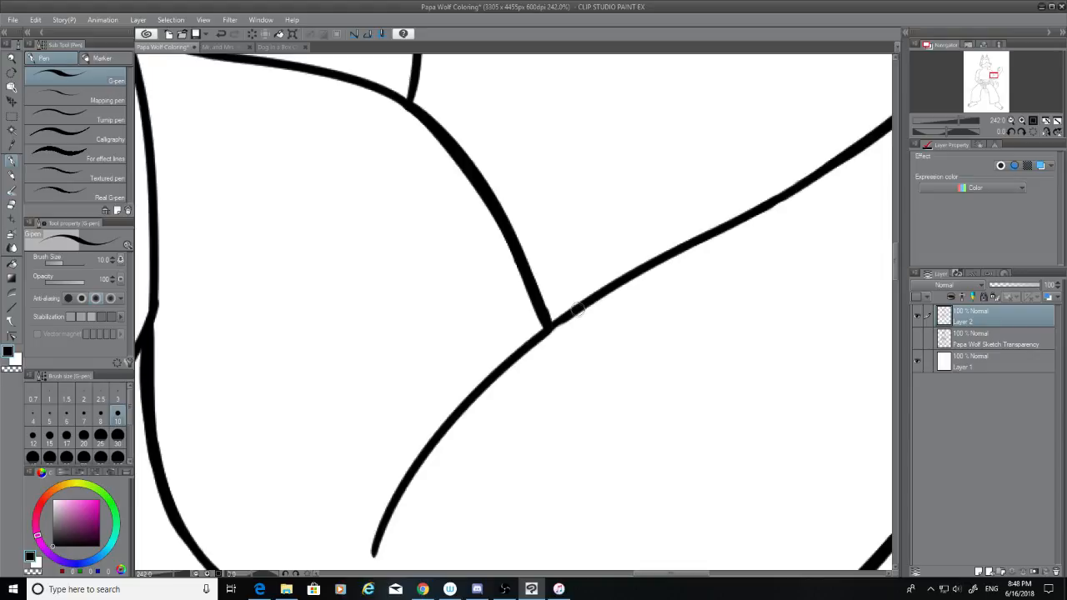
pyautogui.moveTo(576, 309); pyautogui.dragTo(514, 363)
pyautogui.hotkey('ctrl', 'z')
pyautogui.moveTo(805, 182)
pyautogui.mouseDown()
pyautogui.moveTo(500, 382)
pyautogui.moveTo(658, 267)
pyautogui.moveTo(521, 358)
pyautogui.mouseUp()
pyautogui.hotkey('ctrl', 'z')
pyautogui.hotkey('ctrl', 'z')
pyautogui.hotkey('ctrl', 'z')
pyautogui.hotkey('ctrl', 'z')
pyautogui.moveTo(579, 310); pyautogui.dragTo(528, 349)
pyautogui.hotkey('ctrl', 'z')
pyautogui.hotkey('ctrl', 'z')
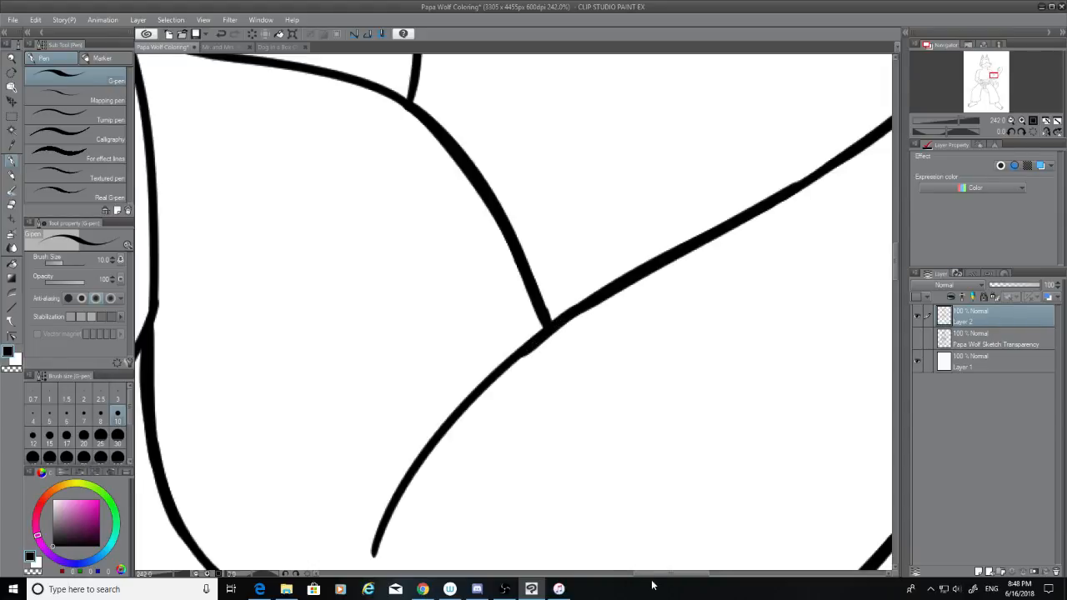
# Step: Thicken the short outer outline segment below the wrist so it blends into the heavier forearm line
pyautogui.moveTo(691, 573); pyautogui.dragTo(742, 574)
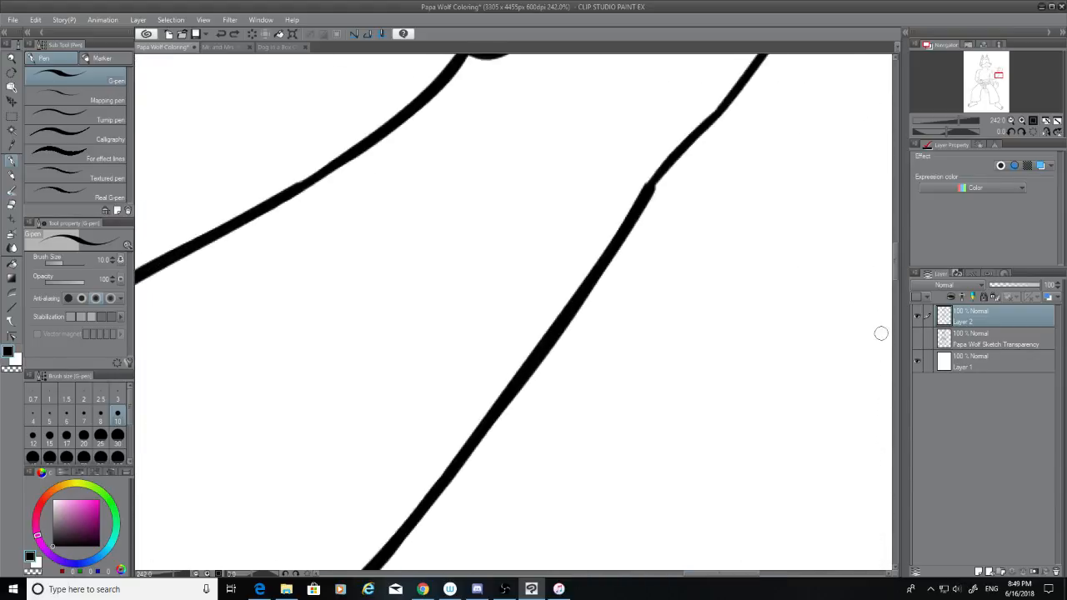
pyautogui.moveTo(892, 275); pyautogui.dragTo(893, 258)
pyautogui.moveTo(740, 283); pyautogui.dragTo(665, 375)
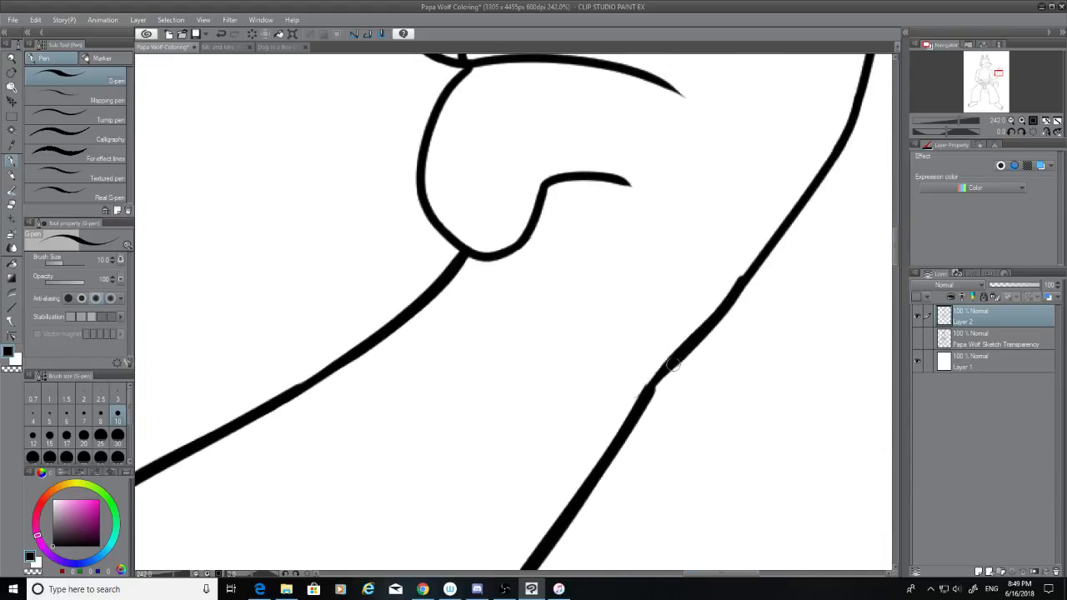
pyautogui.hotkey('ctrl', 'z')
pyautogui.moveTo(739, 286); pyautogui.dragTo(649, 403)
pyautogui.moveTo(661, 371); pyautogui.dragTo(644, 405)
pyautogui.hotkey('ctrl', 'z')
pyautogui.hotkey('ctrl', 'z')
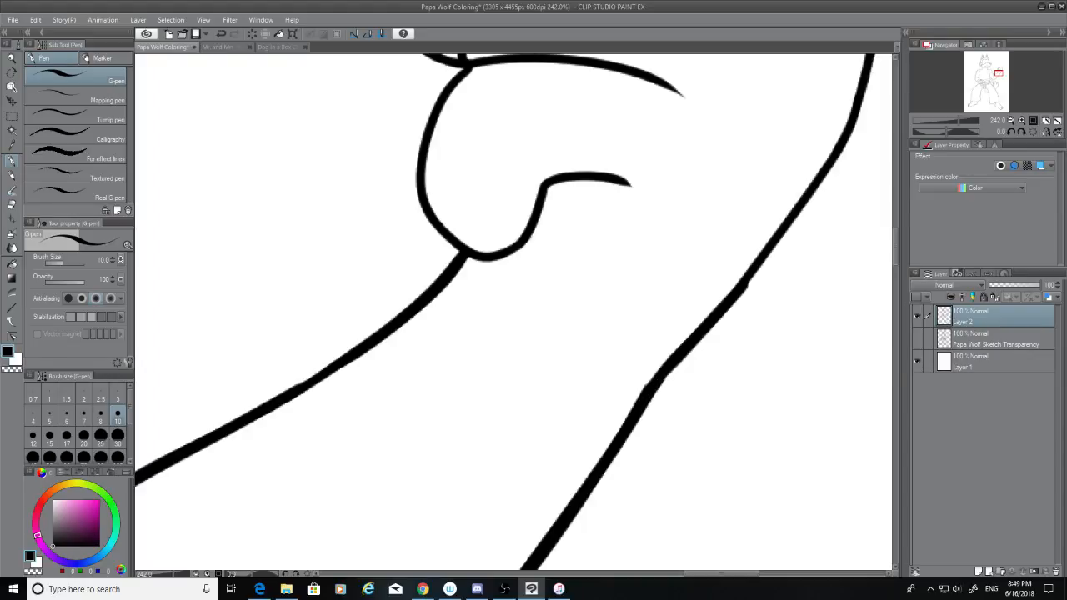
# Step: Try to thicken the torso's side outline beneath the raised arm with G-pen strokes
pyautogui.moveTo(896, 254); pyautogui.dragTo(902, 282)
pyautogui.moveTo(755, 575); pyautogui.dragTo(668, 559)
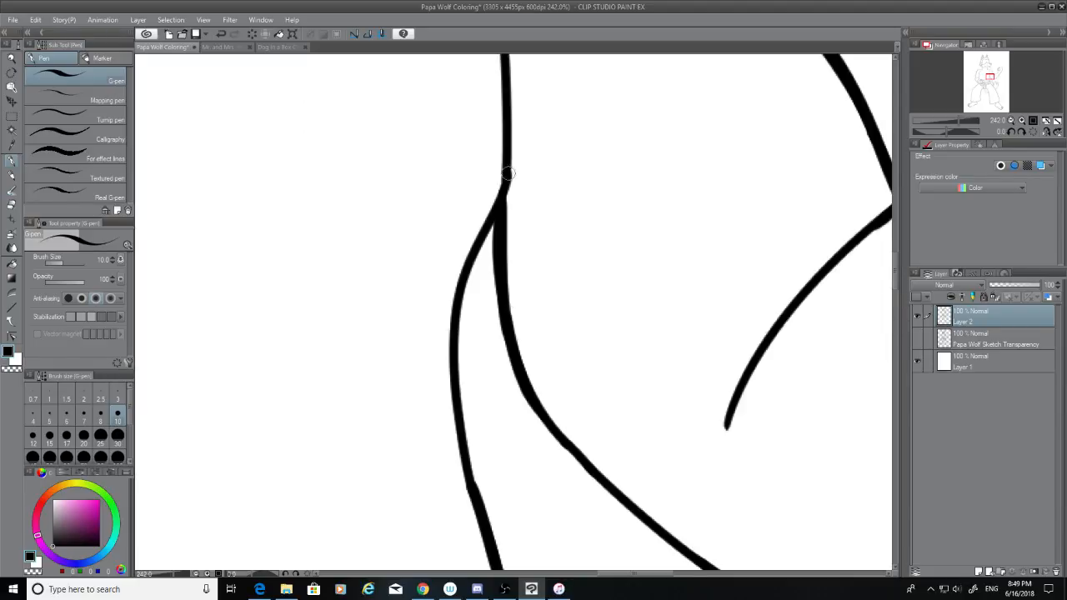
pyautogui.moveTo(505, 178); pyautogui.dragTo(448, 377)
pyautogui.hotkey('ctrl', 'z')
pyautogui.moveTo(505, 182); pyautogui.dragTo(460, 404)
pyautogui.hotkey('ctrl', 'z')
pyautogui.moveTo(499, 208); pyautogui.dragTo(457, 368)
pyautogui.hotkey('ctrl', 'z')
pyautogui.moveTo(460, 315)
pyautogui.mouseDown()
pyautogui.moveTo(446, 466)
pyautogui.moveTo(450, 302)
pyautogui.mouseUp()
pyautogui.hotkey('ctrl', 'z')
pyautogui.hotkey('ctrl', 'z')
pyautogui.moveTo(483, 492)
pyautogui.mouseDown()
pyautogui.moveTo(462, 341)
pyautogui.moveTo(463, 374)
pyautogui.moveTo(451, 375)
pyautogui.moveTo(504, 191)
pyautogui.moveTo(445, 339)
pyautogui.mouseUp()
pyautogui.hotkey('ctrl', 'z')
pyautogui.hotkey('ctrl', 'z')
pyautogui.moveTo(497, 200)
pyautogui.mouseDown()
pyautogui.moveTo(464, 385)
pyautogui.moveTo(489, 220)
pyautogui.mouseUp()
pyautogui.hotkey('ctrl', 'z')
pyautogui.hotkey('ctrl', 'z')
pyautogui.moveTo(460, 391)
pyautogui.mouseDown()
pyautogui.moveTo(512, 197)
pyautogui.moveTo(446, 341)
pyautogui.mouseUp()
pyautogui.hotkey('ctrl', 'z')
pyautogui.hotkey('ctrl', 'z')
pyautogui.moveTo(498, 193)
pyautogui.mouseDown()
pyautogui.moveTo(458, 370)
pyautogui.moveTo(460, 260)
pyautogui.moveTo(472, 230)
pyautogui.mouseUp()
pyautogui.hotkey('ctrl', 'z')
pyautogui.hotkey('ctrl', 'z')
pyautogui.moveTo(450, 392); pyautogui.dragTo(489, 207)
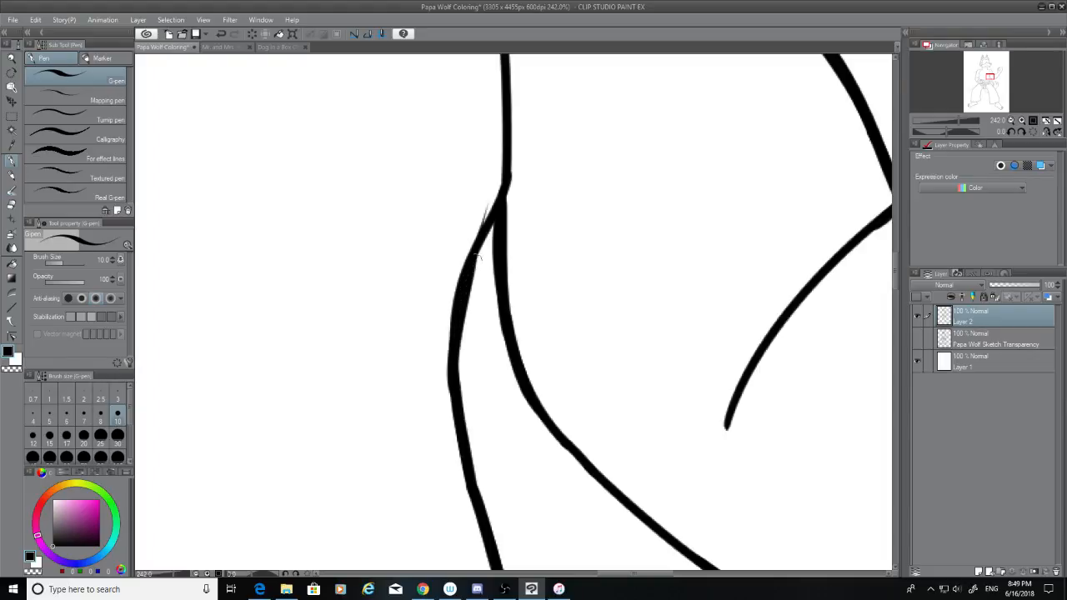
pyautogui.hotkey('ctrl', 'z')
pyautogui.moveTo(454, 372)
pyautogui.mouseDown()
pyautogui.moveTo(513, 173)
pyautogui.moveTo(449, 325)
pyautogui.moveTo(456, 294)
pyautogui.mouseUp()
pyautogui.hotkey('ctrl', 'z')
pyautogui.hotkey('ctrl', 'z')
pyautogui.moveTo(500, 191)
pyautogui.mouseDown()
pyautogui.moveTo(486, 222)
pyautogui.moveTo(468, 403)
pyautogui.moveTo(494, 200)
pyautogui.mouseUp()
pyautogui.hotkey('ctrl', 'z')
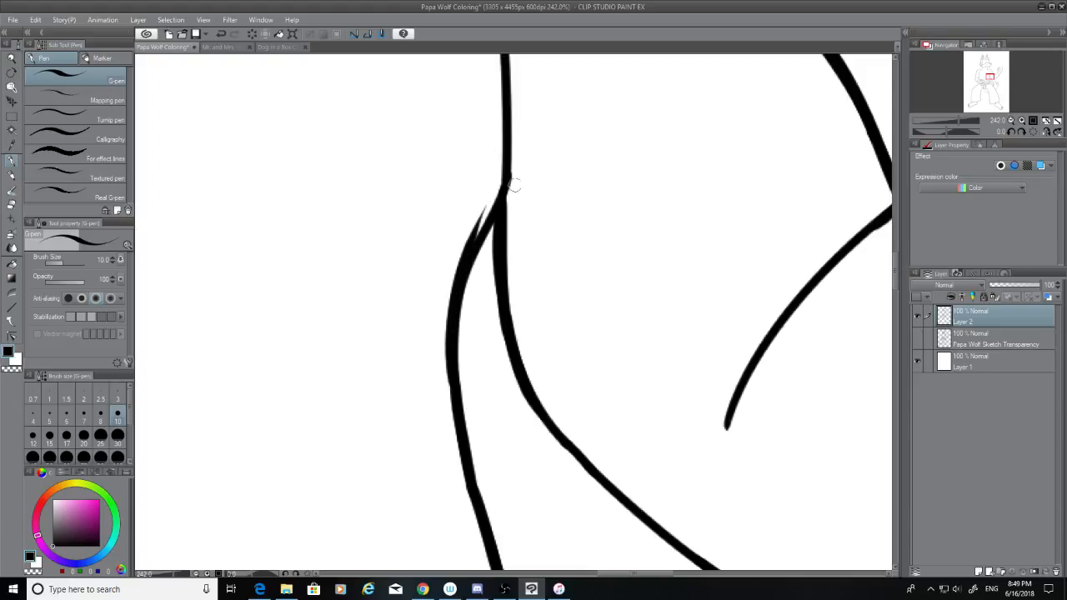
pyautogui.hotkey('ctrl', 'z')
pyautogui.moveTo(456, 389); pyautogui.dragTo(502, 188)
pyautogui.hotkey('ctrl', 'z')
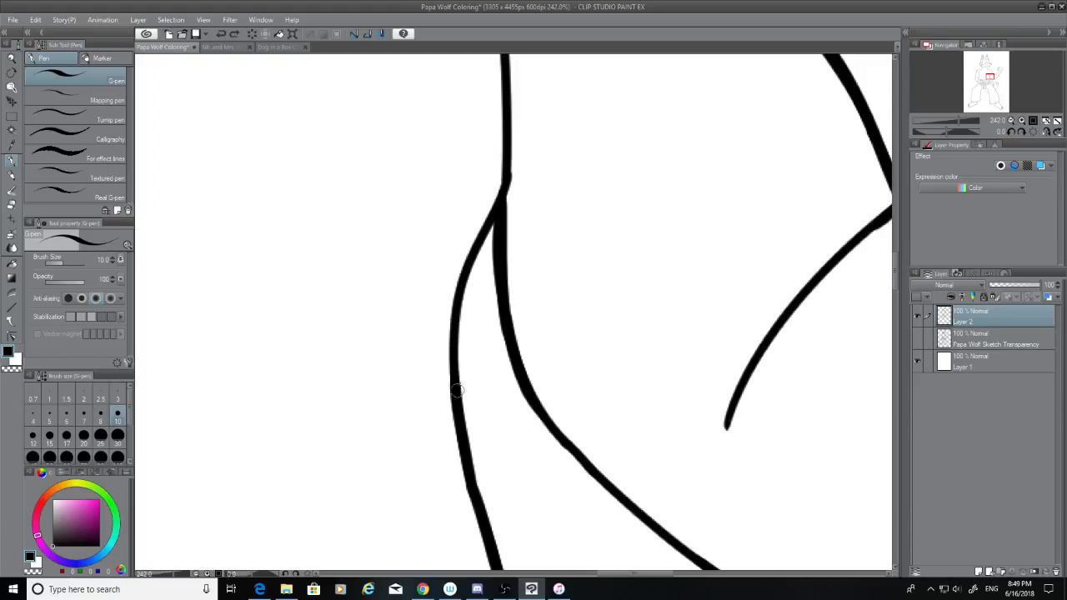
# Step: Thicken the middle curve of the torso's side outline, drawing upward toward the junction with the arm
pyautogui.moveTo(455, 394)
pyautogui.mouseDown()
pyautogui.moveTo(510, 186)
pyautogui.moveTo(516, 197)
pyautogui.moveTo(448, 402)
pyautogui.moveTo(446, 375)
pyautogui.mouseUp()
pyautogui.hotkey('ctrl', 'z')
pyautogui.hotkey('ctrl', 'z')
pyautogui.moveTo(501, 188)
pyautogui.mouseDown()
pyautogui.moveTo(464, 402)
pyautogui.moveTo(459, 304)
pyautogui.moveTo(504, 187)
pyautogui.mouseUp()
pyautogui.hotkey('ctrl', 'z')
pyautogui.hotkey('ctrl', 'z')
pyautogui.moveTo(454, 400)
pyautogui.mouseDown()
pyautogui.moveTo(455, 359)
pyautogui.moveTo(500, 192)
pyautogui.mouseUp()
pyautogui.hotkey('ctrl', 'z')
pyautogui.moveTo(455, 392); pyautogui.dragTo(500, 209)
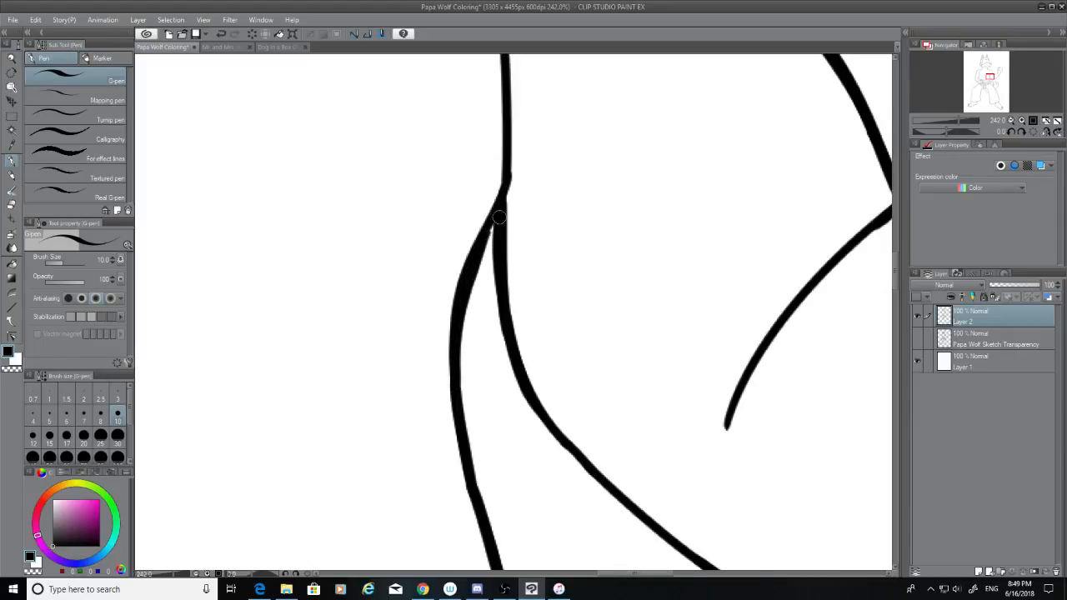
pyautogui.hotkey('ctrl', 'z')
pyautogui.moveTo(456, 388); pyautogui.dragTo(509, 218)
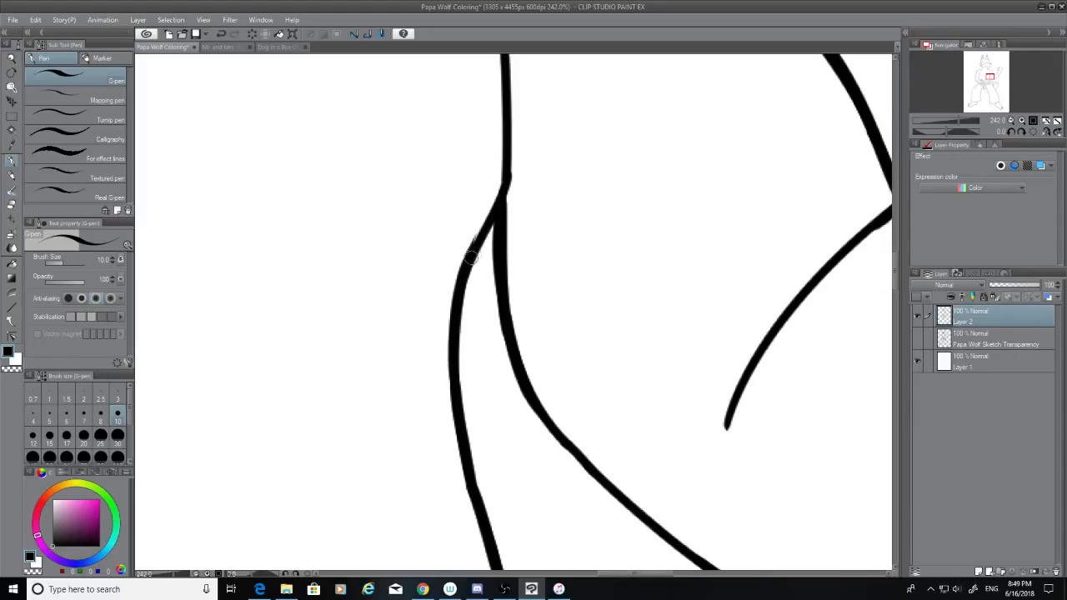
# Step: Thicken the top of the torso's side outline from the arm junction down to the curved section
pyautogui.moveTo(472, 258)
pyautogui.mouseDown()
pyautogui.moveTo(510, 181)
pyautogui.moveTo(469, 257)
pyautogui.mouseUp()
pyautogui.hotkey('ctrl', 'z')
pyautogui.hotkey('ctrl', 'z')
pyautogui.moveTo(505, 178); pyautogui.dragTo(470, 261)
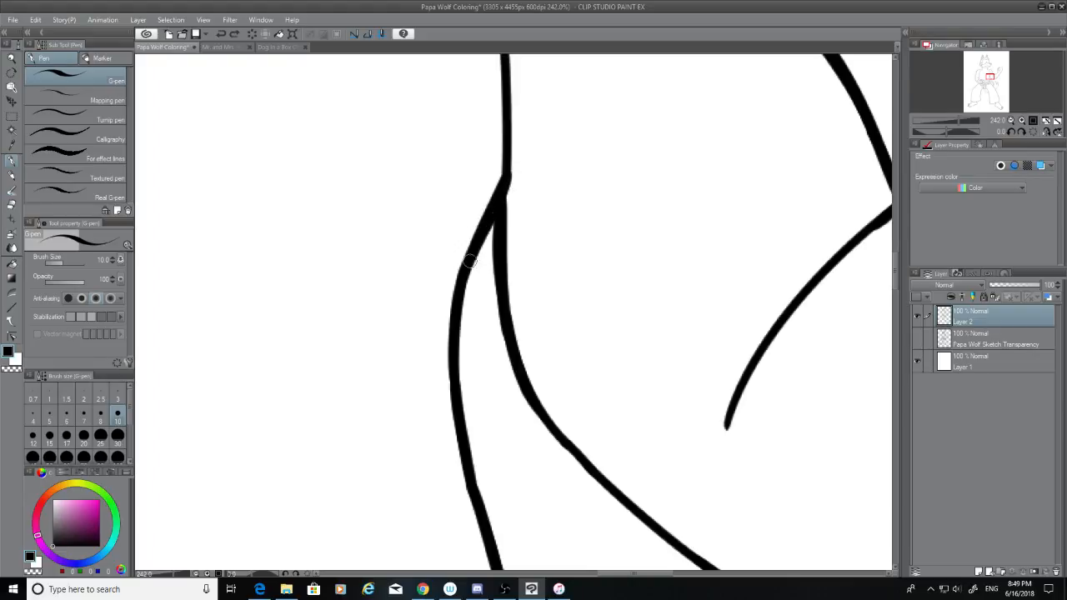
pyautogui.hotkey('ctrl', 'z')
pyautogui.moveTo(505, 183); pyautogui.dragTo(469, 255)
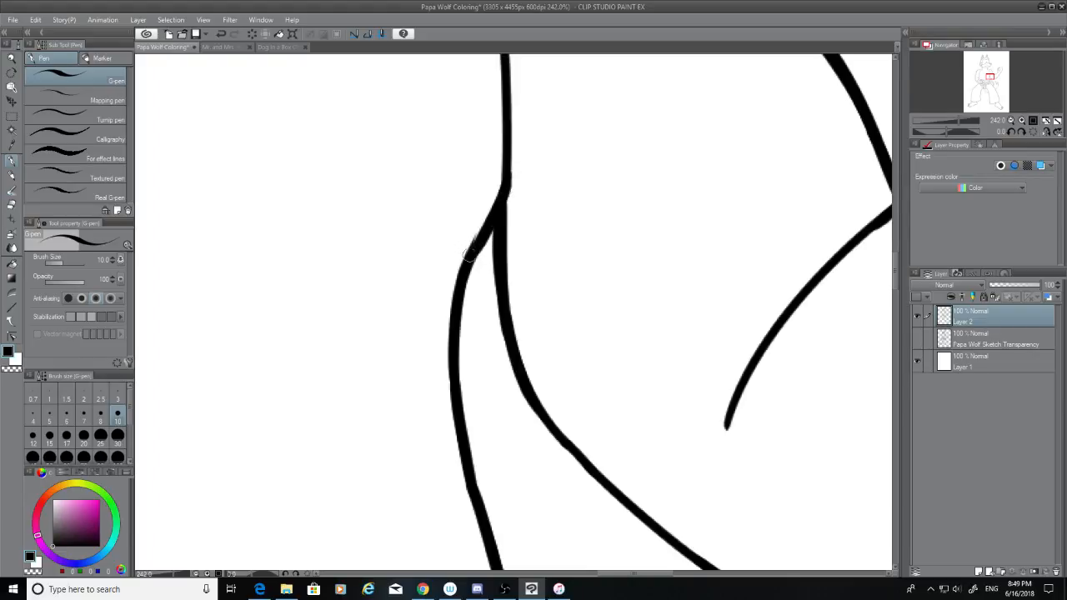
pyautogui.hotkey('ctrl', 'z')
pyautogui.moveTo(503, 190); pyautogui.dragTo(467, 262)
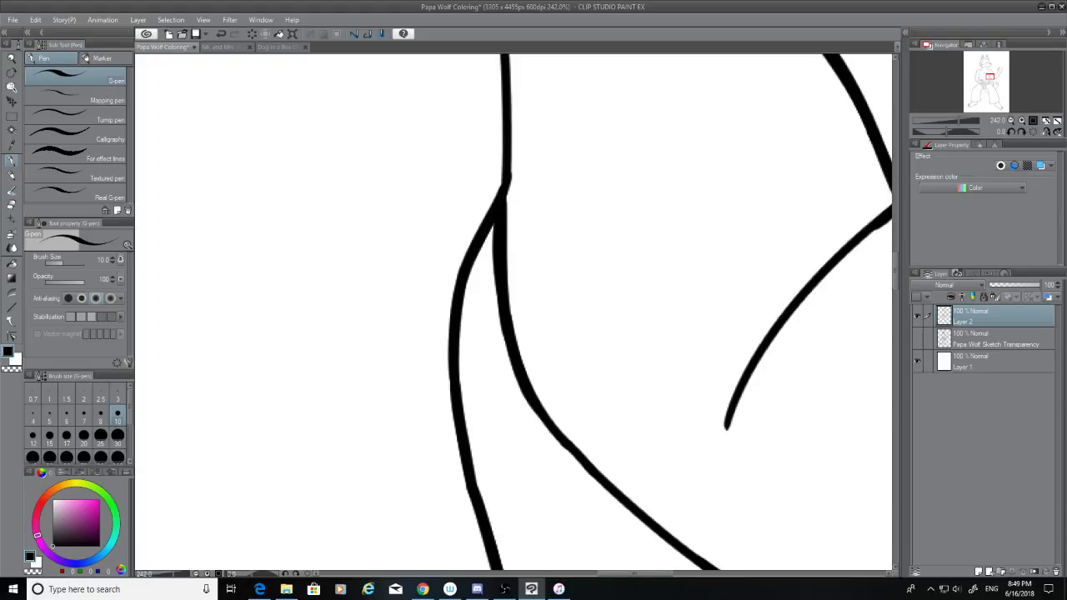
# Step: Clean the outer edge of the torso's side line near the arm junction with the Hard eraser at size 20
pyautogui.click(11, 203)
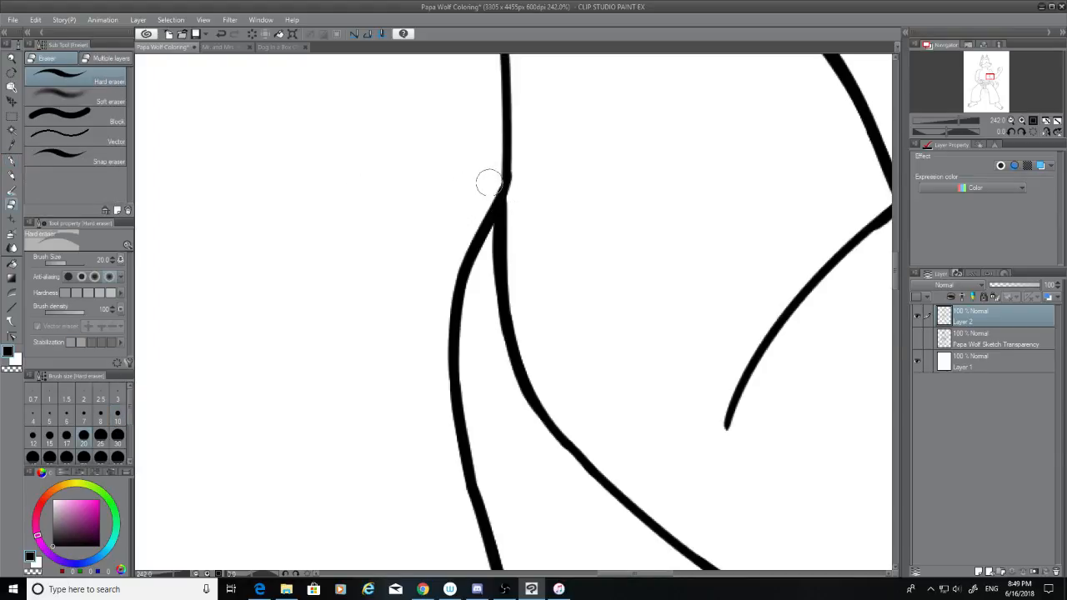
pyautogui.moveTo(488, 178); pyautogui.dragTo(455, 237)
pyautogui.scroll(-6, 540, 426)
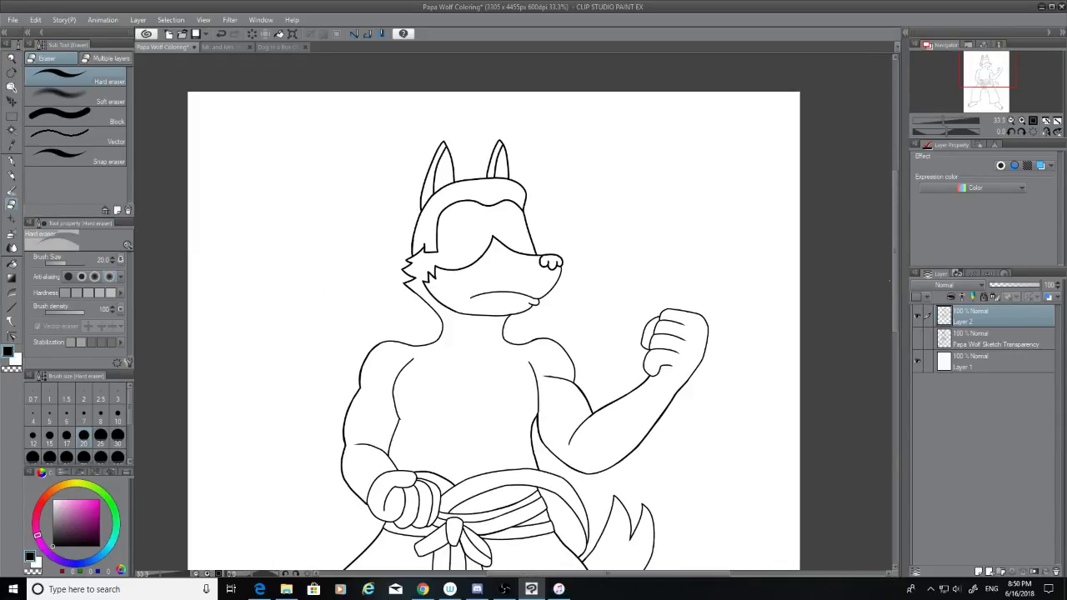
pyautogui.moveTo(894, 275); pyautogui.dragTo(882, 344)
pyautogui.scroll(1, 435, 295)
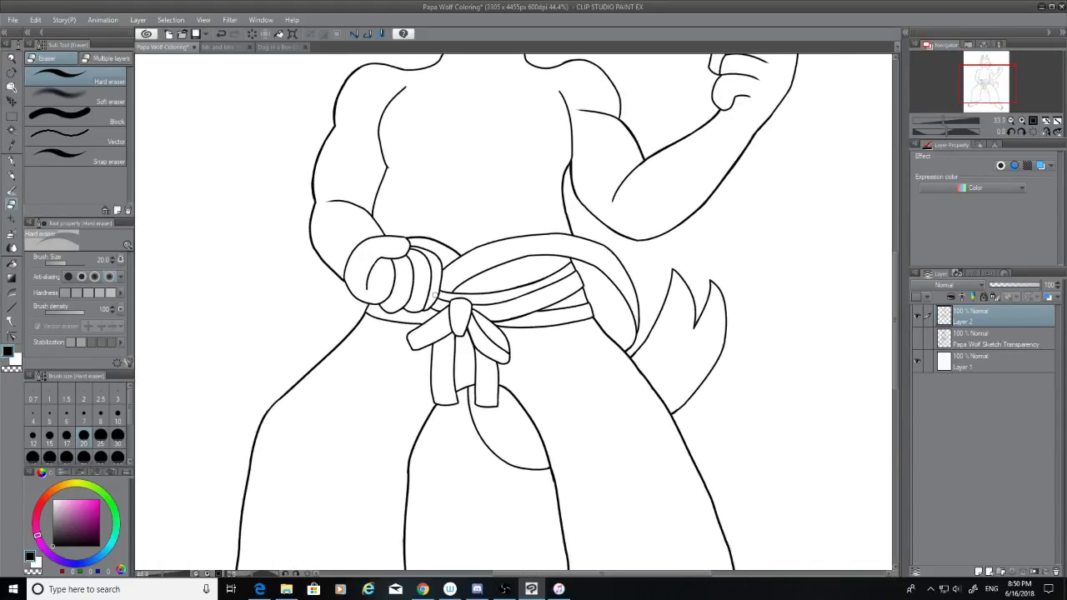
# Step: Thicken the belt loop's upper outline beside the lowered fist with the G-pen at size 10, and erase the stray stroke end
pyautogui.scroll(4, 435, 295)
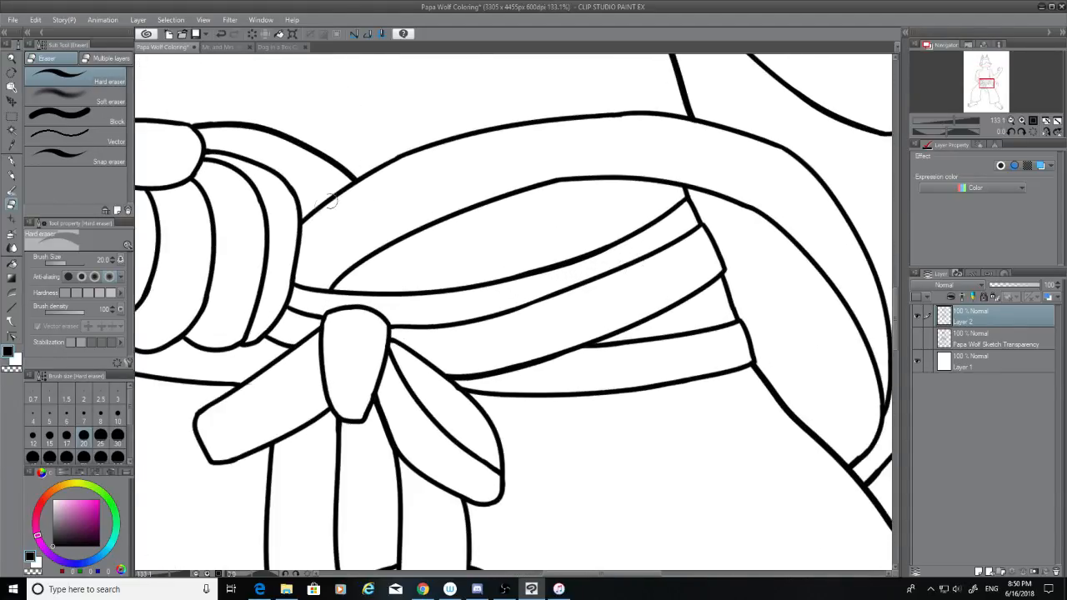
pyautogui.click(10, 162)
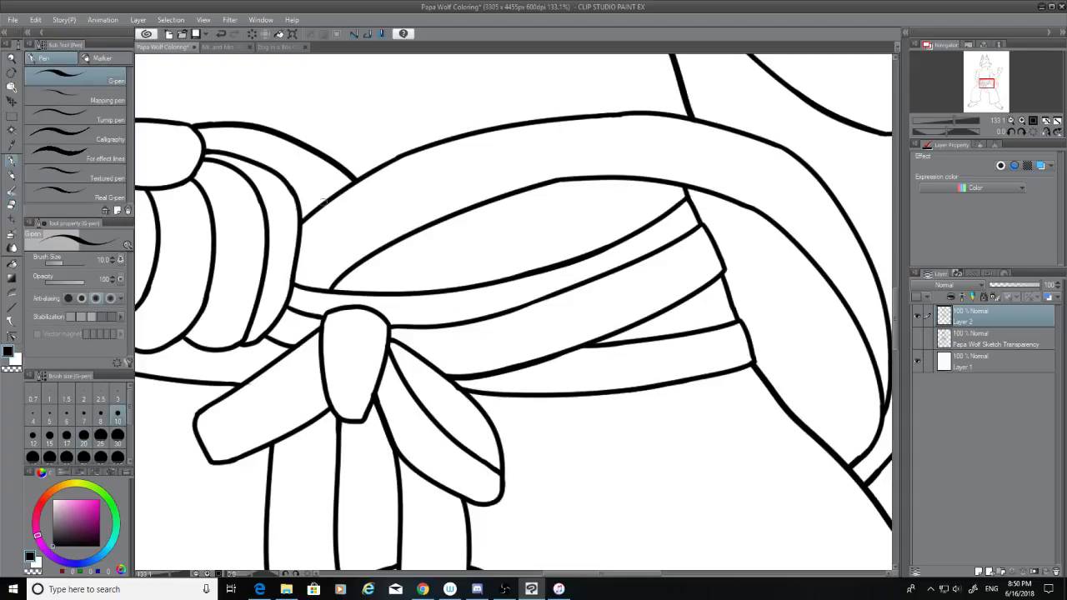
pyautogui.moveTo(298, 226); pyautogui.dragTo(615, 102)
pyautogui.hotkey('ctrl', 'z')
pyautogui.moveTo(304, 218)
pyautogui.mouseDown()
pyautogui.moveTo(495, 137)
pyautogui.moveTo(622, 123)
pyautogui.mouseUp()
pyautogui.hotkey('ctrl', 'z')
pyautogui.moveTo(299, 227); pyautogui.dragTo(555, 121)
pyautogui.hotkey('ctrl', 'z')
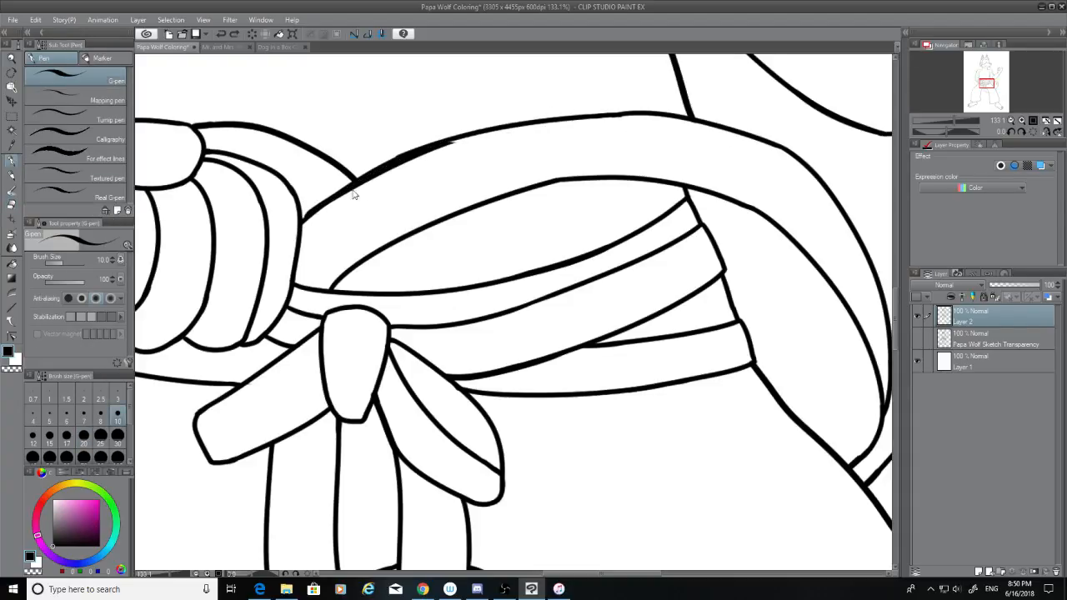
pyautogui.moveTo(302, 219)
pyautogui.mouseDown()
pyautogui.moveTo(525, 122)
pyautogui.moveTo(642, 111)
pyautogui.mouseUp()
pyautogui.hotkey('ctrl', 'z')
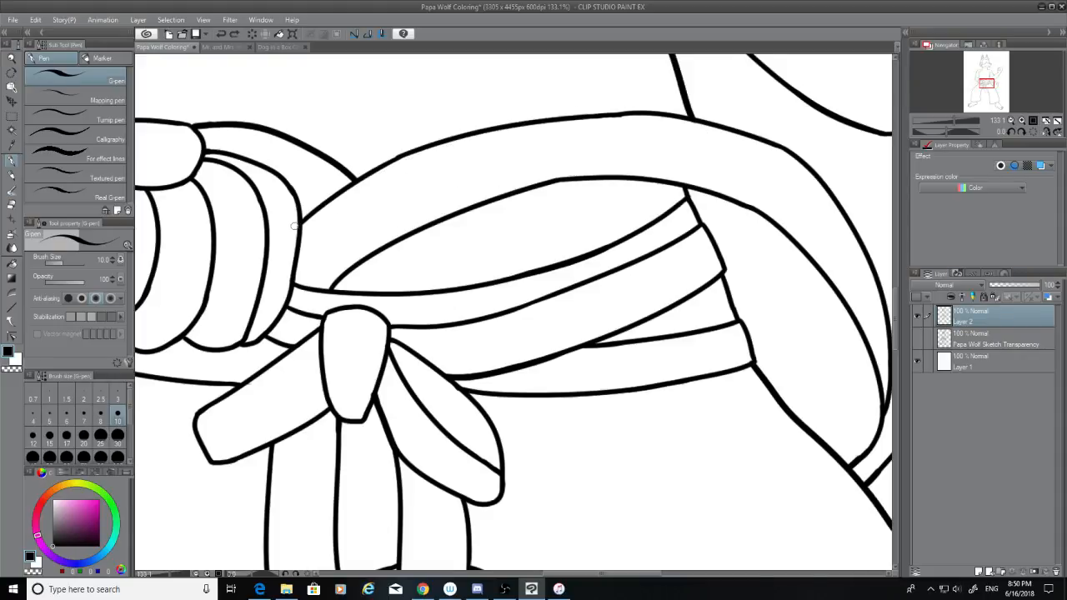
pyautogui.moveTo(297, 224)
pyautogui.mouseDown()
pyautogui.moveTo(480, 138)
pyautogui.moveTo(536, 129)
pyautogui.mouseUp()
pyautogui.hotkey('ctrl', 'z')
pyautogui.moveTo(641, 110)
pyautogui.mouseDown()
pyautogui.moveTo(615, 111)
pyautogui.moveTo(300, 220)
pyautogui.moveTo(477, 129)
pyautogui.moveTo(604, 110)
pyautogui.mouseUp()
pyautogui.hotkey('ctrl', 'z')
pyautogui.hotkey('ctrl', 'z')
pyautogui.moveTo(298, 223); pyautogui.dragTo(479, 132)
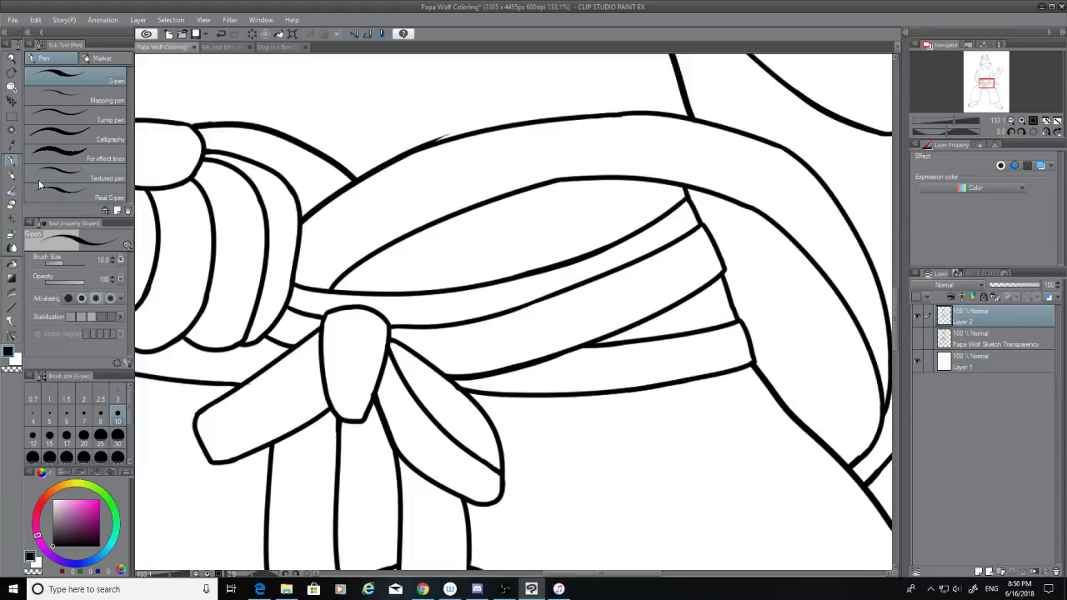
pyautogui.press('e')
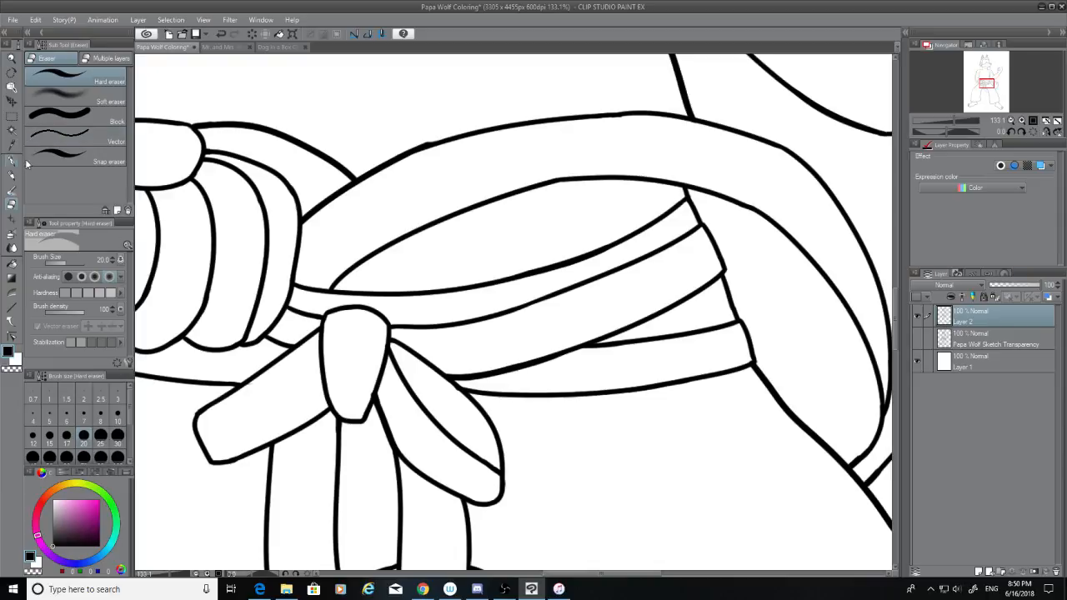
# Step: Extend the thicker G-pen line along the rising middle section of the belt loop's upper outline
pyautogui.press('p')
pyautogui.moveTo(421, 146)
pyautogui.mouseDown()
pyautogui.moveTo(557, 115)
pyautogui.moveTo(587, 115)
pyautogui.moveTo(515, 128)
pyautogui.moveTo(592, 121)
pyautogui.mouseUp()
pyautogui.hotkey('ctrl', 'z')
pyautogui.hotkey('ctrl', 'z')
pyautogui.hotkey('ctrl', 'z')
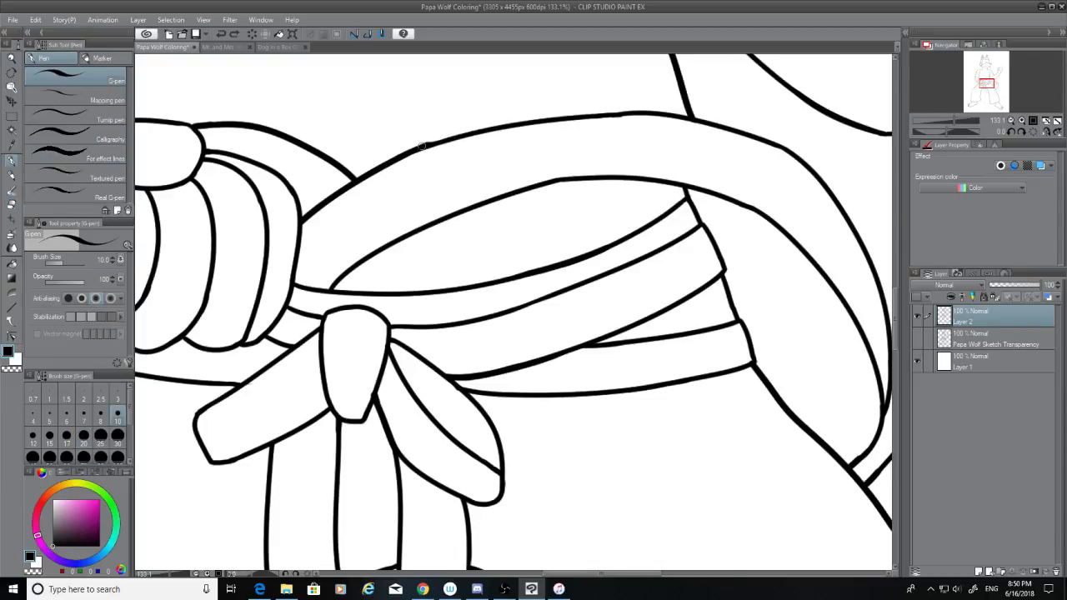
pyautogui.moveTo(422, 145); pyautogui.dragTo(575, 125)
pyautogui.hotkey('ctrl', 'z')
pyautogui.moveTo(420, 147); pyautogui.dragTo(578, 127)
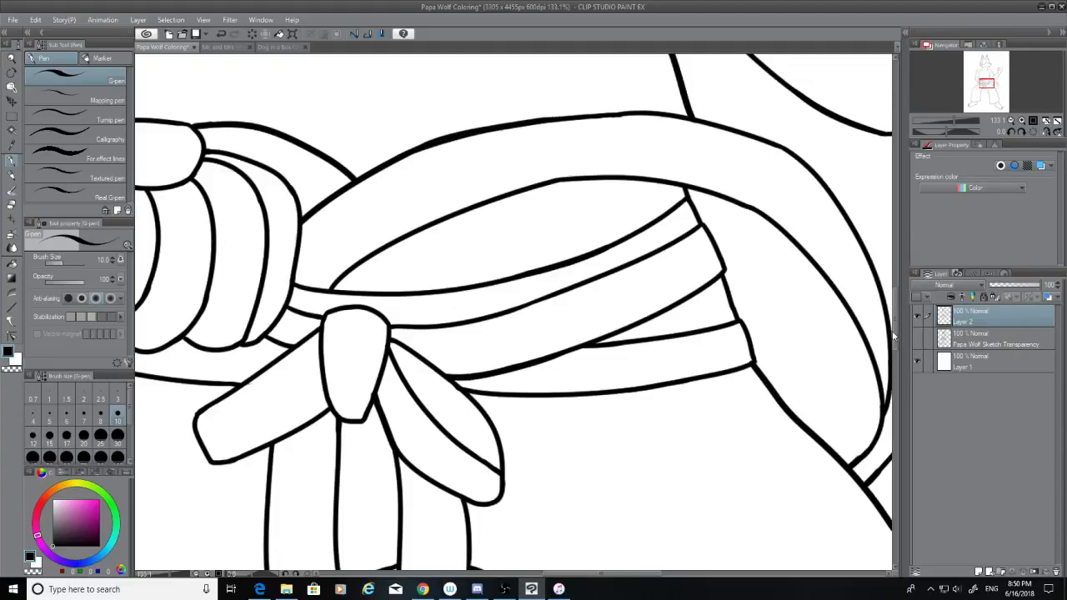
# Step: Thicken the crest of the belt loop's upper outline up to the torso's side line
pyautogui.moveTo(550, 120); pyautogui.dragTo(766, 103)
pyautogui.hotkey('ctrl', 'z')
pyautogui.moveTo(569, 136); pyautogui.dragTo(743, 138)
pyautogui.hotkey('ctrl', 'z')
pyautogui.moveTo(543, 120); pyautogui.dragTo(765, 106)
pyautogui.hotkey('ctrl', 'z')
pyautogui.moveTo(542, 122); pyautogui.dragTo(762, 135)
pyautogui.hotkey('ctrl', 'z')
pyautogui.moveTo(540, 121); pyautogui.dragTo(712, 121)
pyautogui.hotkey('ctrl', 'z')
pyautogui.moveTo(537, 120); pyautogui.dragTo(688, 110)
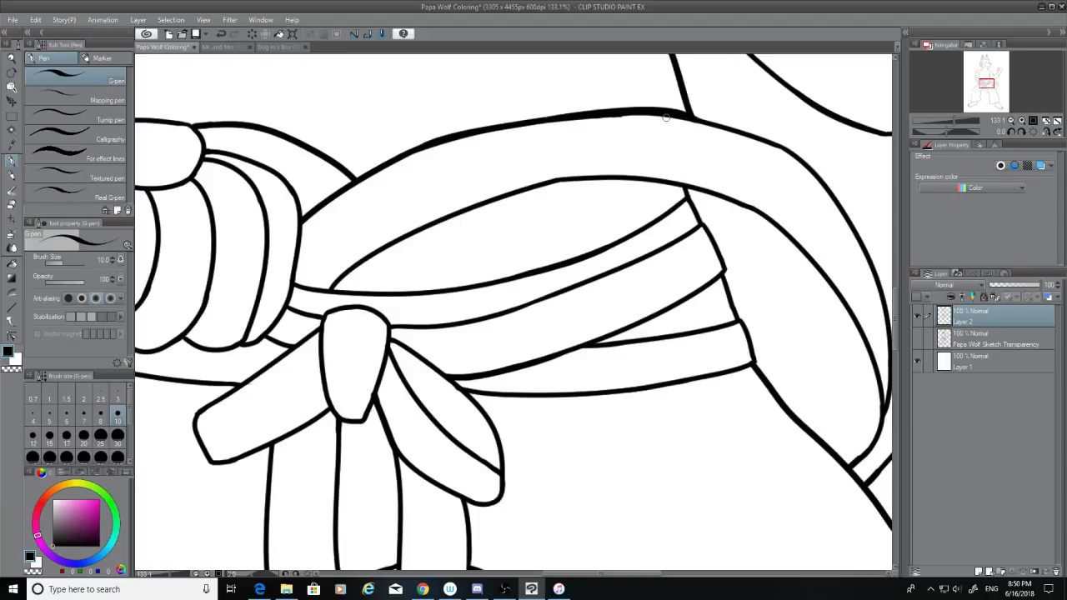
# Step: Trim the belt loop's upper outline around the torso line junction with the Hard eraser at size 20
pyautogui.click(11, 204)
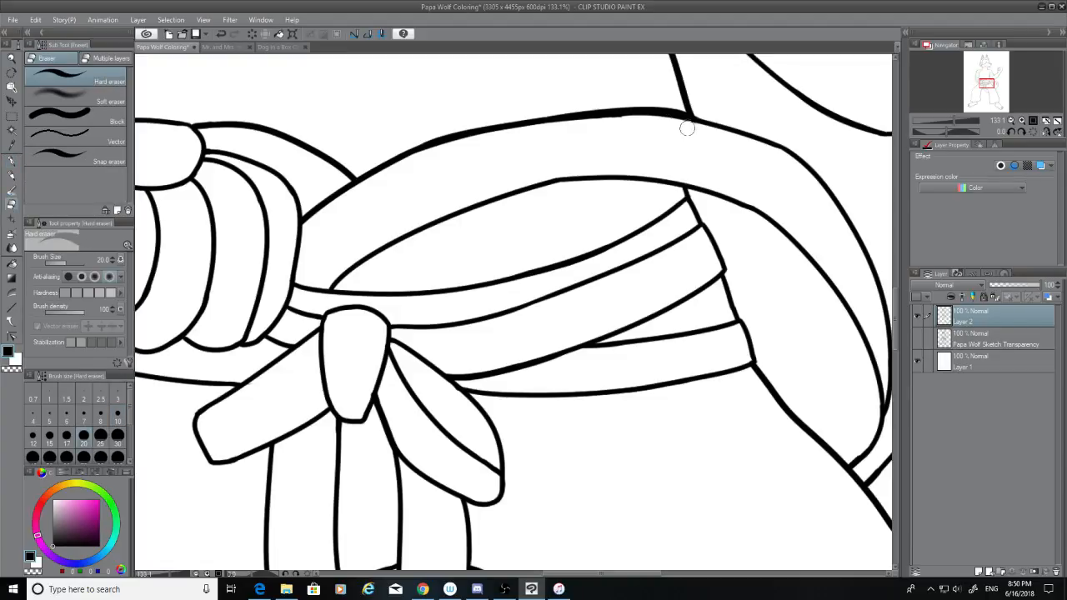
pyautogui.moveTo(686, 128); pyautogui.dragTo(581, 123)
pyautogui.hotkey('ctrl', 'z')
pyautogui.moveTo(674, 126)
pyautogui.mouseDown()
pyautogui.moveTo(578, 129)
pyautogui.moveTo(692, 127)
pyautogui.moveTo(644, 122)
pyautogui.mouseUp()
pyautogui.hotkey('ctrl', 'z')
pyautogui.moveTo(629, 122); pyautogui.dragTo(569, 130)
pyautogui.hotkey('ctrl', 'z')
pyautogui.moveTo(671, 579); pyautogui.dragTo(694, 577)
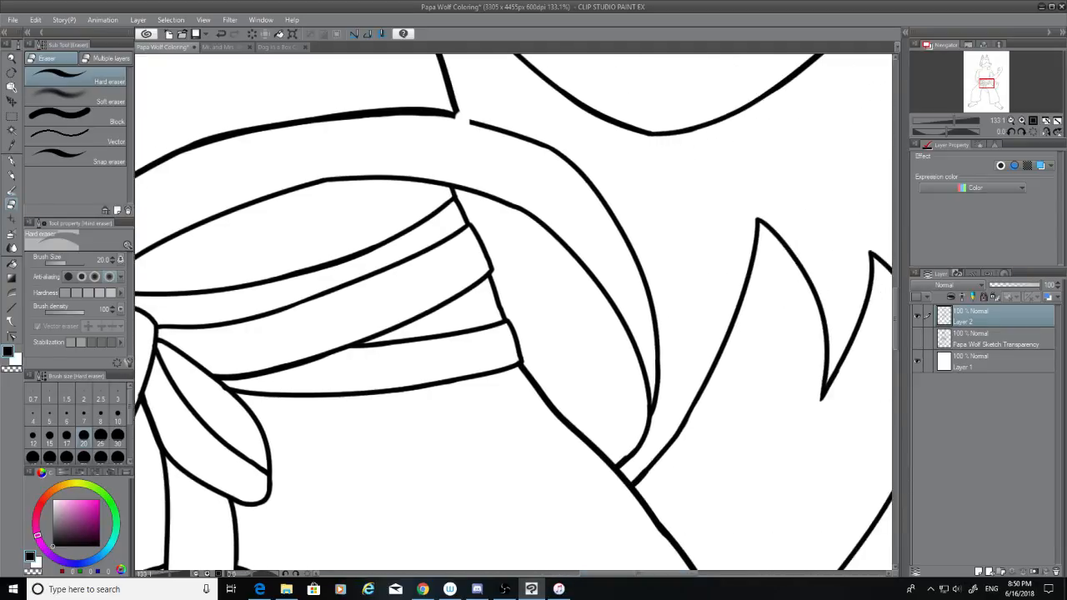
# Step: Redraw the belt outline from the torso junction with the G-pen, thickening it over the loop's outer shoulder
pyautogui.click(12, 160)
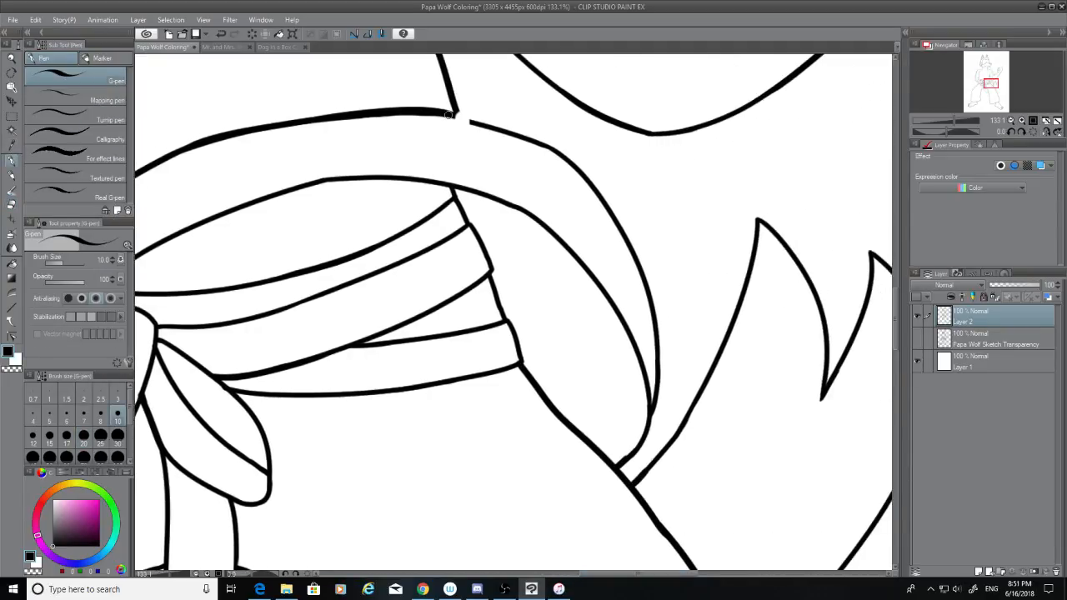
pyautogui.moveTo(448, 115); pyautogui.dragTo(529, 143)
pyautogui.hotkey('ctrl', 'z')
pyautogui.moveTo(447, 116)
pyautogui.mouseDown()
pyautogui.moveTo(500, 140)
pyautogui.moveTo(486, 123)
pyautogui.moveTo(462, 117)
pyautogui.moveTo(560, 179)
pyautogui.moveTo(568, 157)
pyautogui.moveTo(598, 196)
pyautogui.mouseUp()
pyautogui.hotkey('ctrl', 'z')
pyautogui.hotkey('ctrl', 'z')
pyautogui.hotkey('ctrl', 'z')
pyautogui.hotkey('ctrl', 'z')
pyautogui.hotkey('ctrl', 'z')
pyautogui.hotkey('ctrl', 'z')
pyautogui.hotkey('ctrl', 'z')
pyautogui.hotkey('ctrl', 'z')
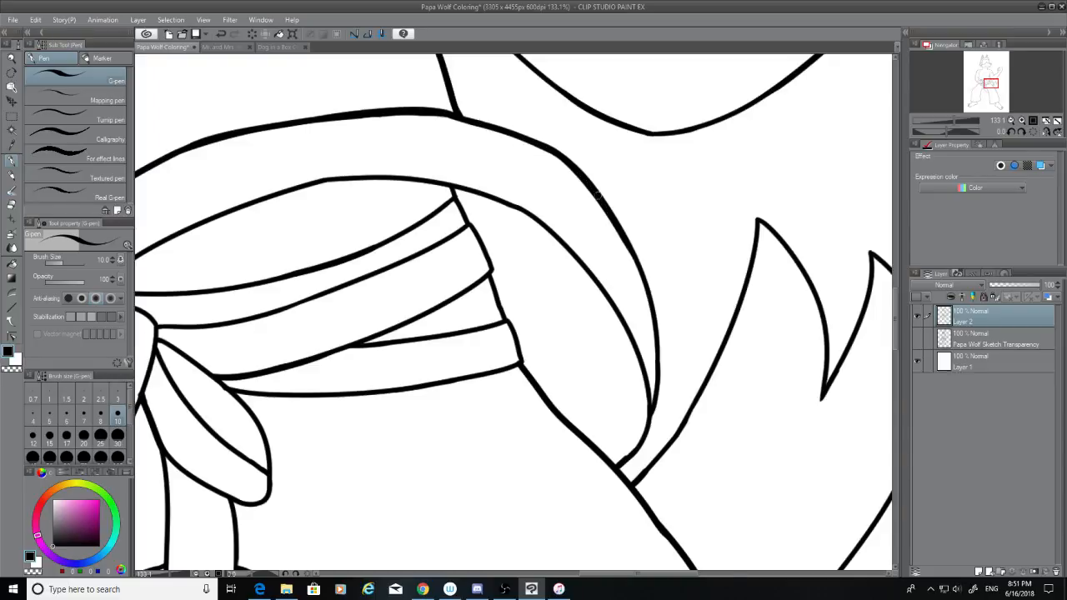
# Step: Thicken the belt loop's outer edge along its downward curve toward the tail
pyautogui.moveTo(634, 248)
pyautogui.mouseDown()
pyautogui.moveTo(675, 410)
pyautogui.moveTo(677, 432)
pyautogui.moveTo(657, 438)
pyautogui.mouseUp()
pyautogui.hotkey('ctrl', 'z')
pyautogui.hotkey('ctrl', 'z')
pyautogui.moveTo(632, 247)
pyautogui.mouseDown()
pyautogui.moveTo(648, 385)
pyautogui.moveTo(662, 367)
pyautogui.moveTo(663, 403)
pyautogui.mouseUp()
pyautogui.hotkey('ctrl', 'z')
pyautogui.hotkey('ctrl', 'z')
pyautogui.moveTo(625, 242); pyautogui.dragTo(659, 409)
pyautogui.hotkey('ctrl', 'z')
pyautogui.moveTo(630, 247)
pyautogui.mouseDown()
pyautogui.moveTo(658, 366)
pyautogui.moveTo(644, 432)
pyautogui.mouseUp()
pyautogui.hotkey('ctrl', 'z')
# Step: Thicken the lower end of the belt loop down to where it meets the pants beside the tail
pyautogui.moveTo(662, 350); pyautogui.dragTo(632, 463)
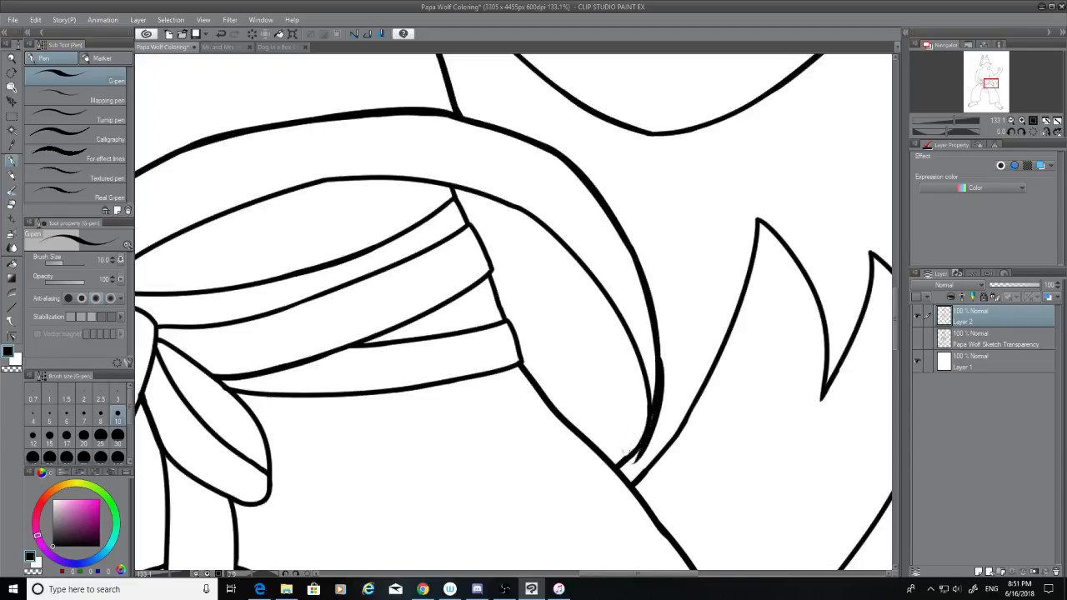
pyautogui.hotkey('ctrl', 'z')
pyautogui.moveTo(657, 355); pyautogui.dragTo(638, 440)
pyautogui.hotkey('ctrl', 'z')
pyautogui.hotkey('ctrl', 'z')
pyautogui.moveTo(656, 354); pyautogui.dragTo(644, 421)
pyautogui.hotkey('ctrl', 'z')
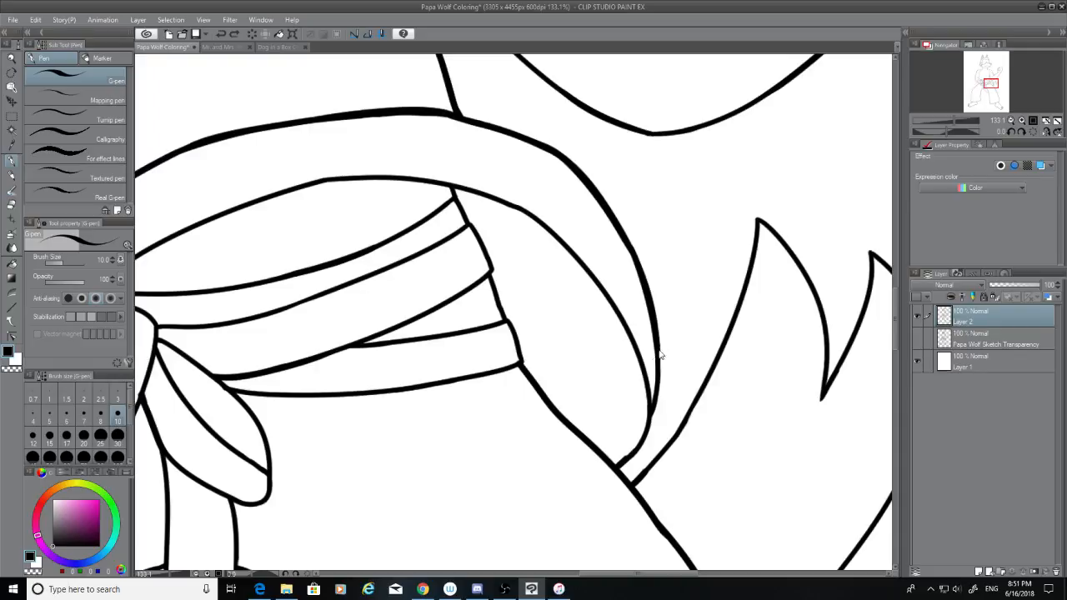
pyautogui.moveTo(658, 346)
pyautogui.mouseDown()
pyautogui.moveTo(638, 443)
pyautogui.moveTo(615, 465)
pyautogui.mouseUp()
pyautogui.hotkey('ctrl', 'z')
pyautogui.moveTo(649, 409); pyautogui.dragTo(607, 464)
# Step: Thicken the second fold line of the belt, from its side edge toward the knot, with the G-pen at size 8
pyautogui.scroll(-3, 588, 563)
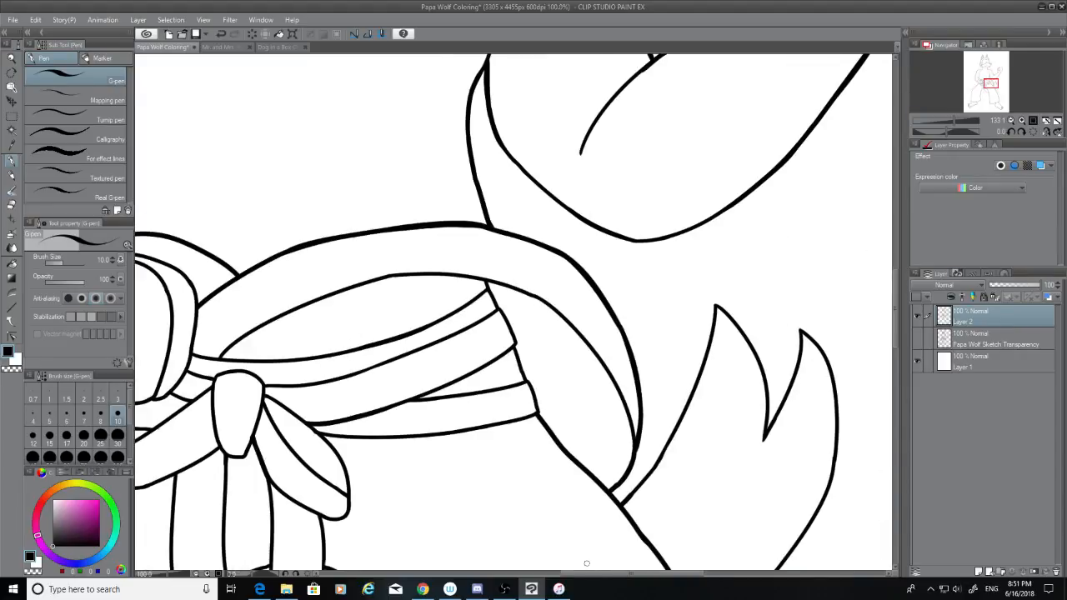
pyautogui.scroll(4, 286, 463)
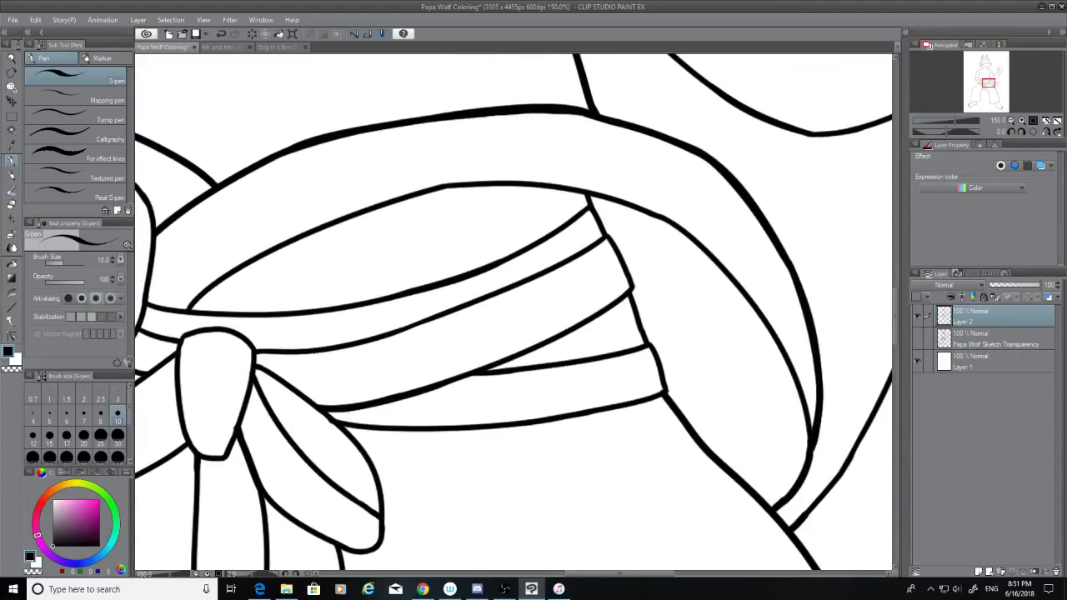
pyautogui.click(100, 409)
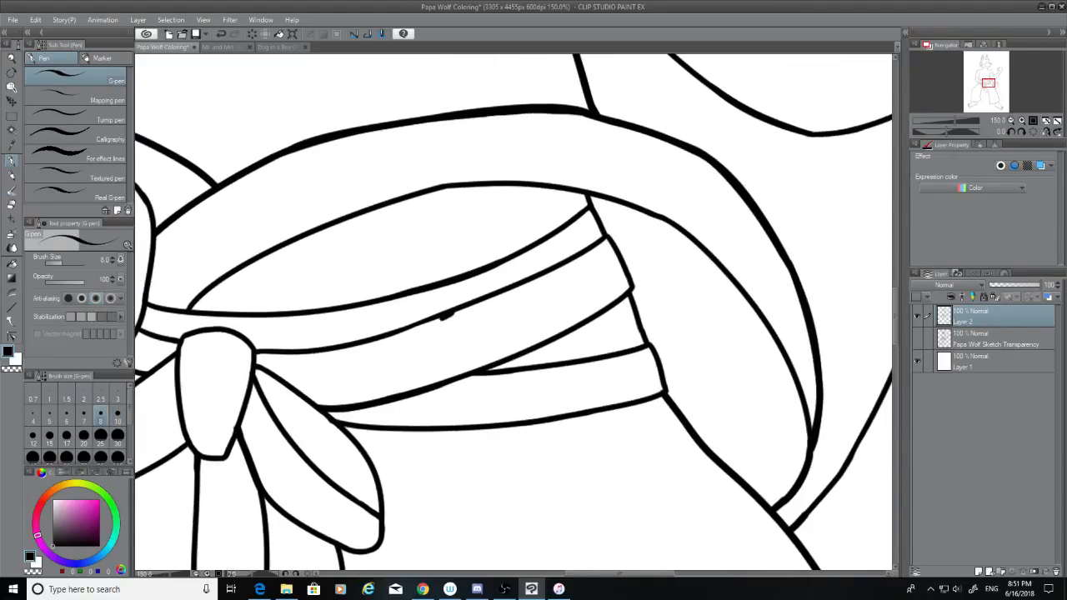
pyautogui.hotkey('ctrl', 'z')
pyautogui.moveTo(445, 313)
pyautogui.mouseDown()
pyautogui.moveTo(325, 354)
pyautogui.moveTo(345, 348)
pyautogui.mouseUp()
pyautogui.moveTo(592, 251); pyautogui.dragTo(426, 320)
pyautogui.moveTo(609, 241); pyautogui.dragTo(588, 249)
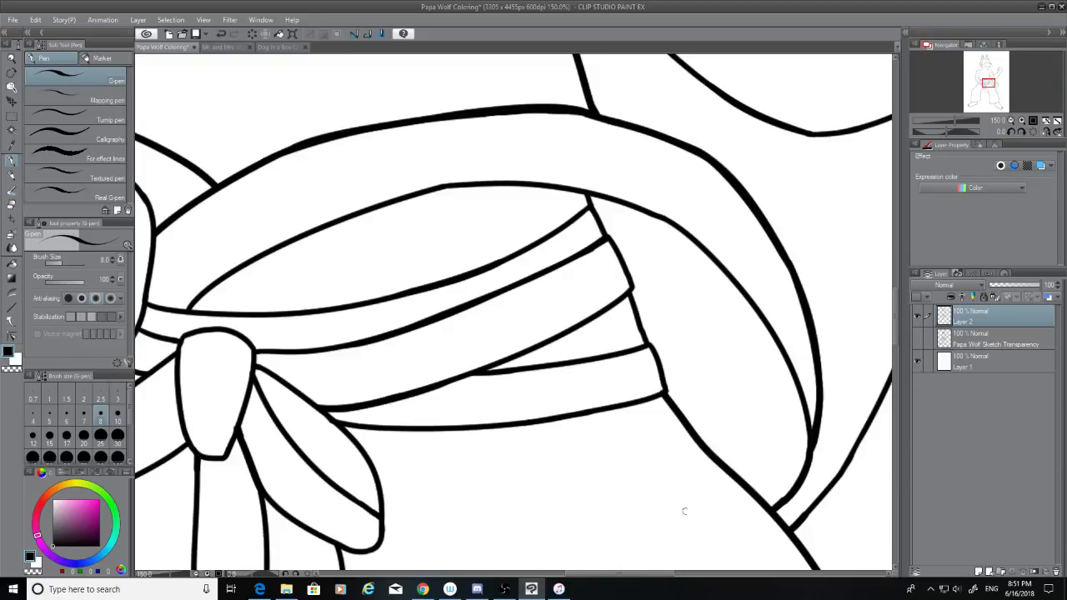
# Step: Examine the line weight of the lowered fist, the whole figure and the belt
pyautogui.moveTo(667, 574); pyautogui.dragTo(591, 575)
pyautogui.click(10, 203)
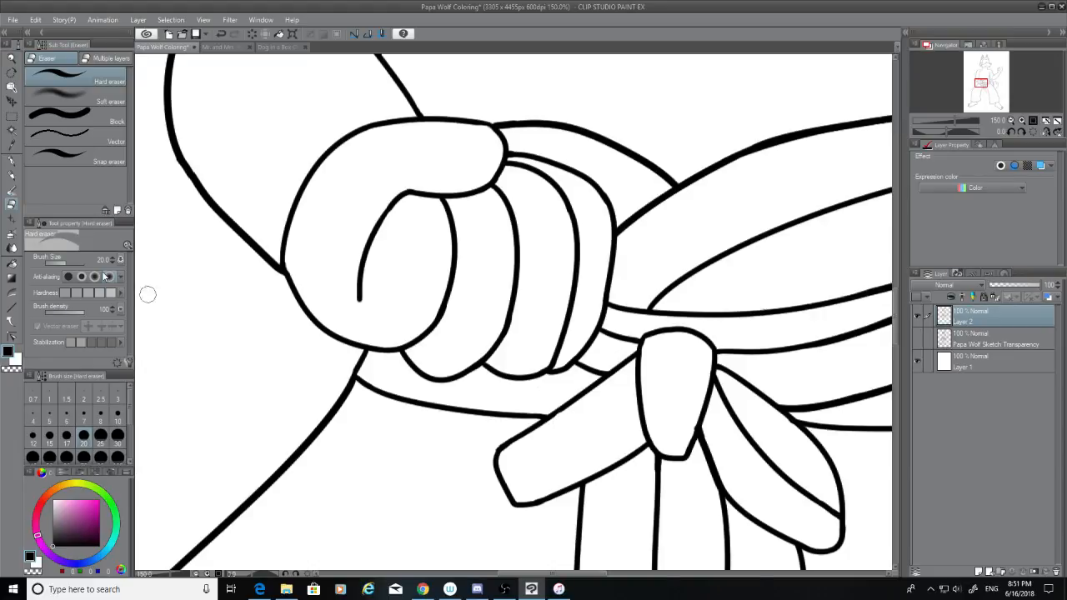
pyautogui.click(11, 161)
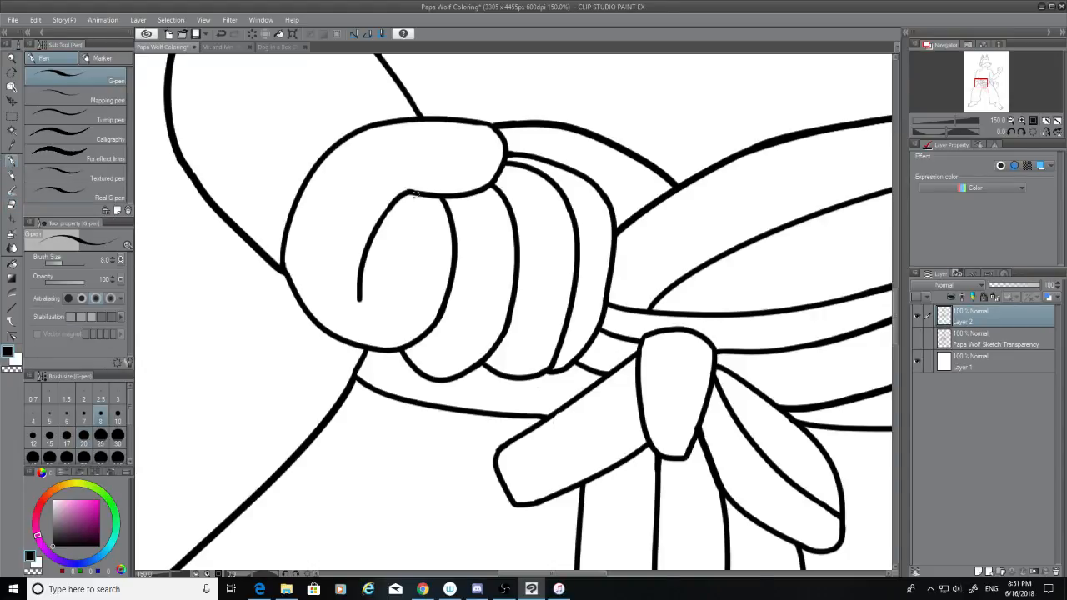
pyautogui.click(10, 203)
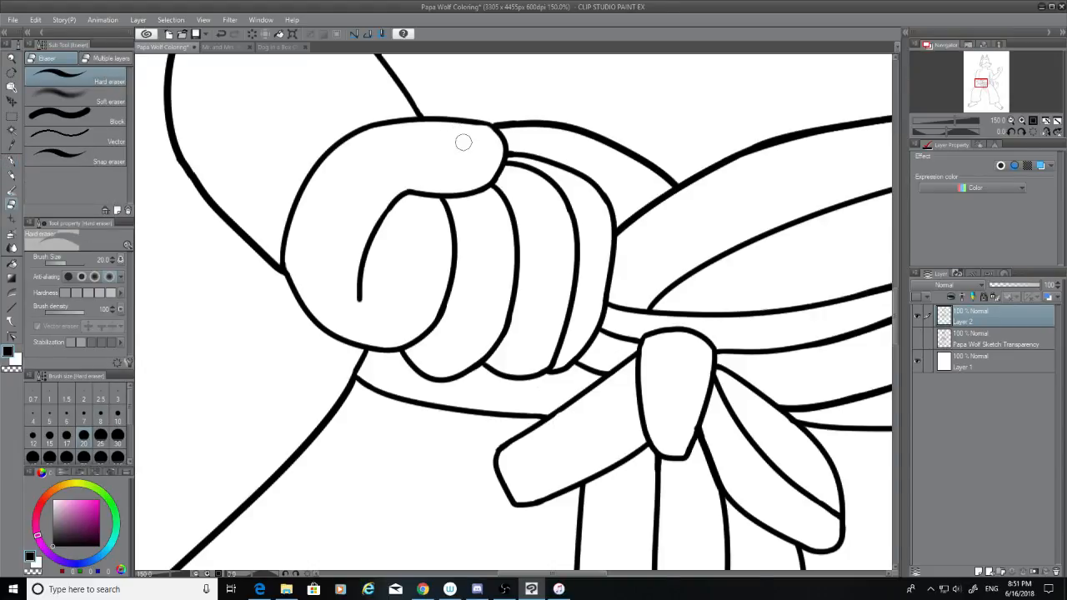
pyautogui.click(15, 163)
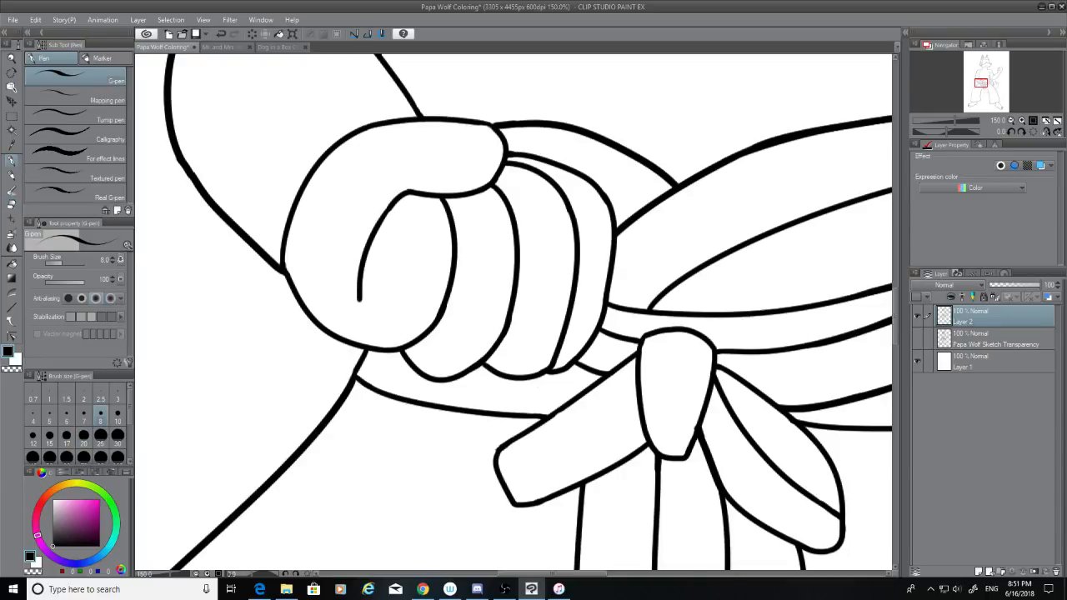
pyautogui.scroll(-8, 433, 523)
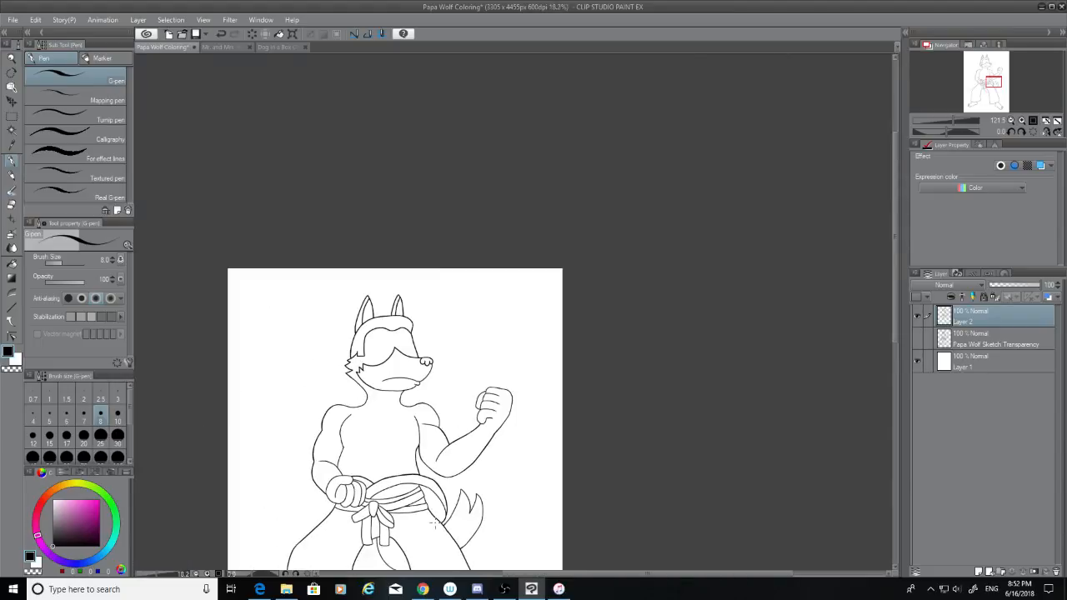
pyautogui.moveTo(893, 287); pyautogui.dragTo(895, 383)
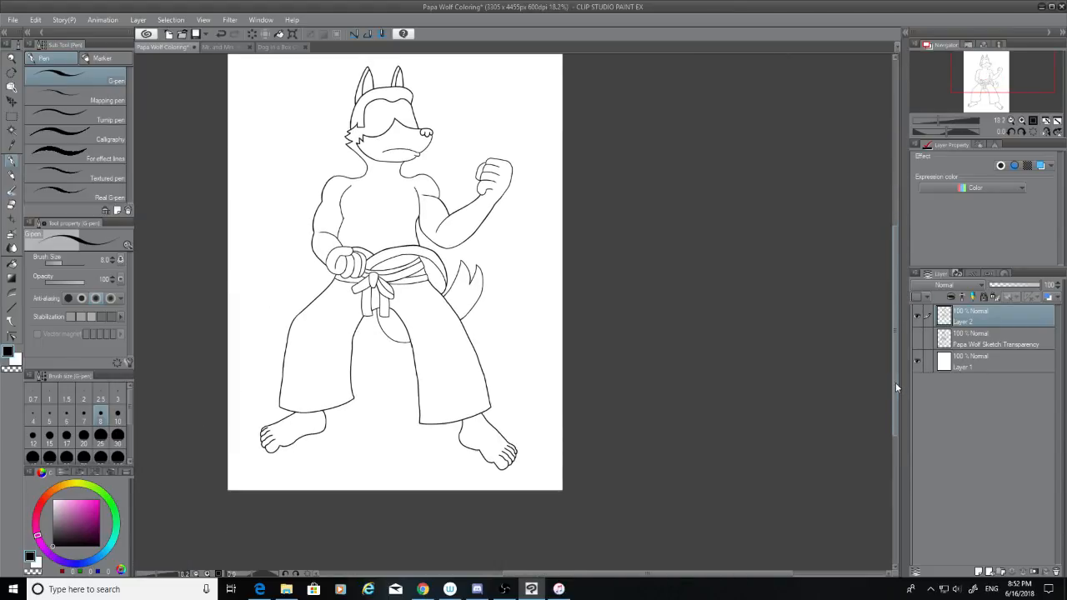
pyautogui.scroll(3, 277, 325)
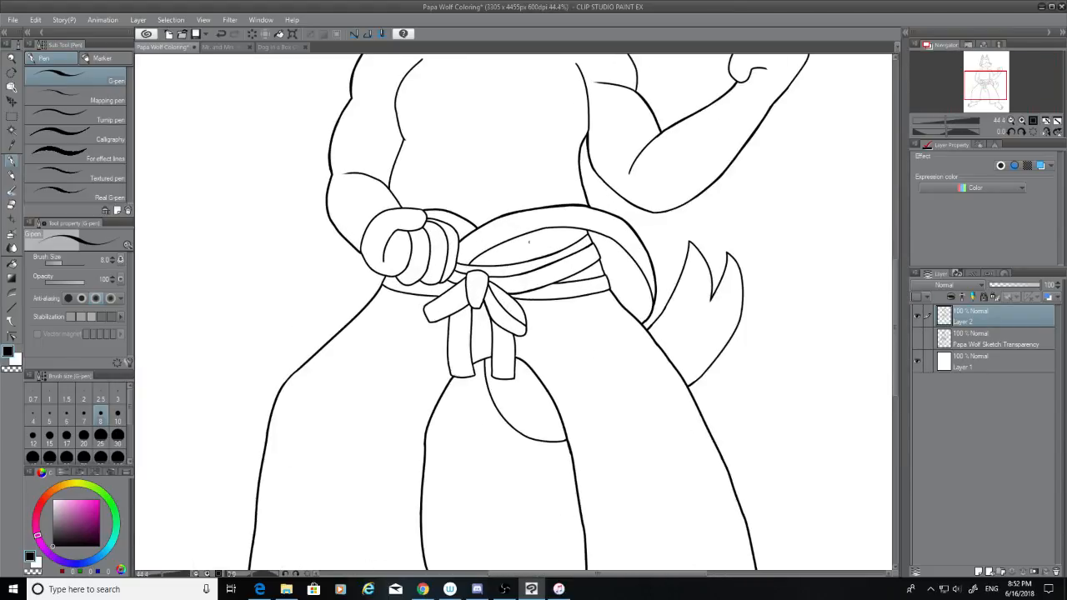
pyautogui.scroll(6, 528, 241)
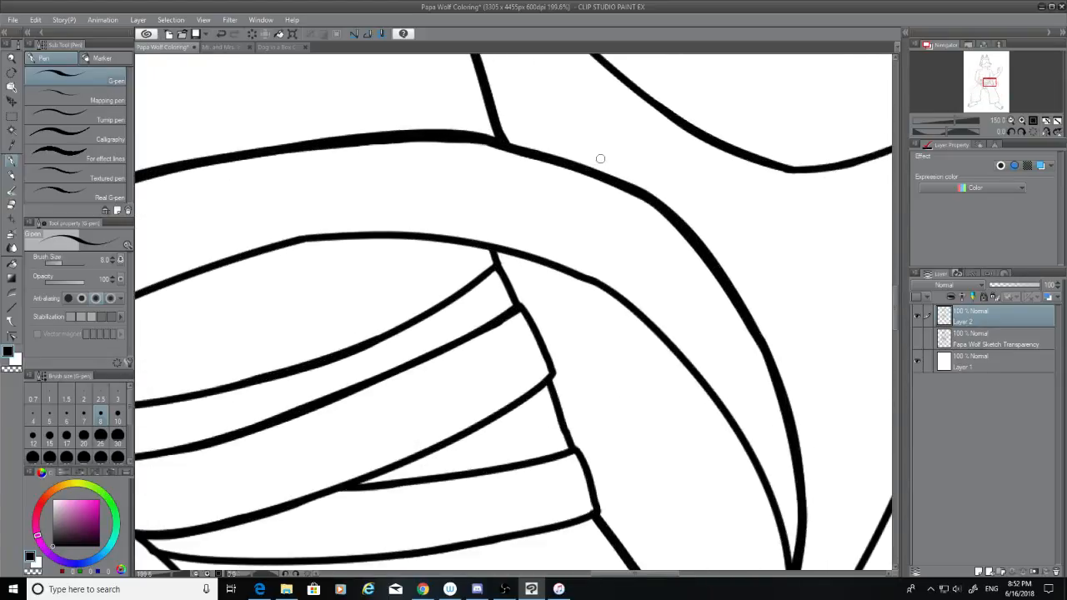
pyautogui.scroll(-4, 600, 158)
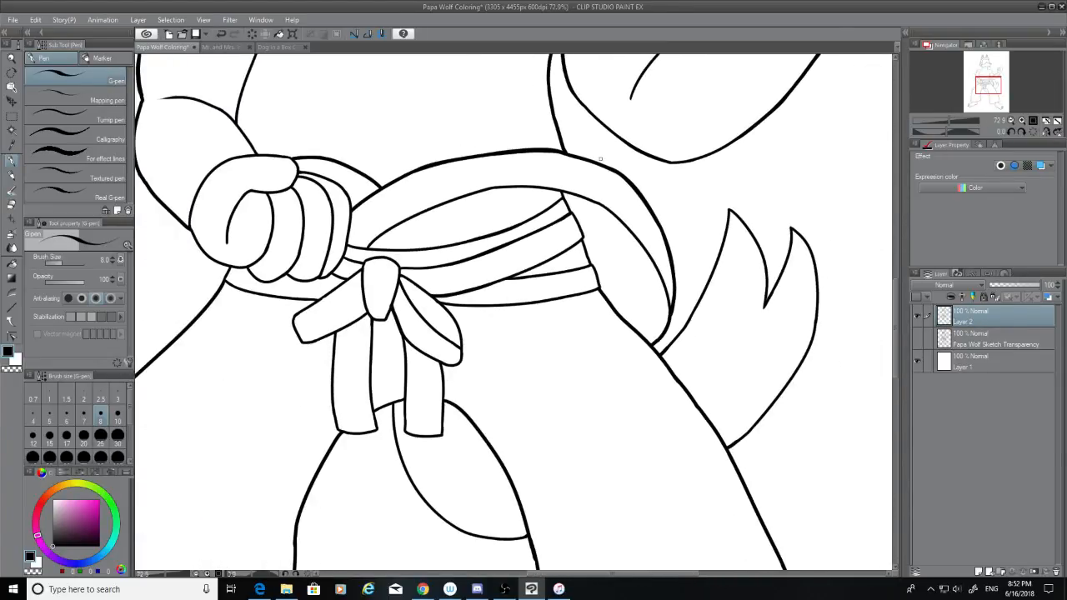
# Step: Try to thin the underside of the belt loop's upper edge beside the torso line with the hard eraser at size 20
pyautogui.scroll(4, 600, 158)
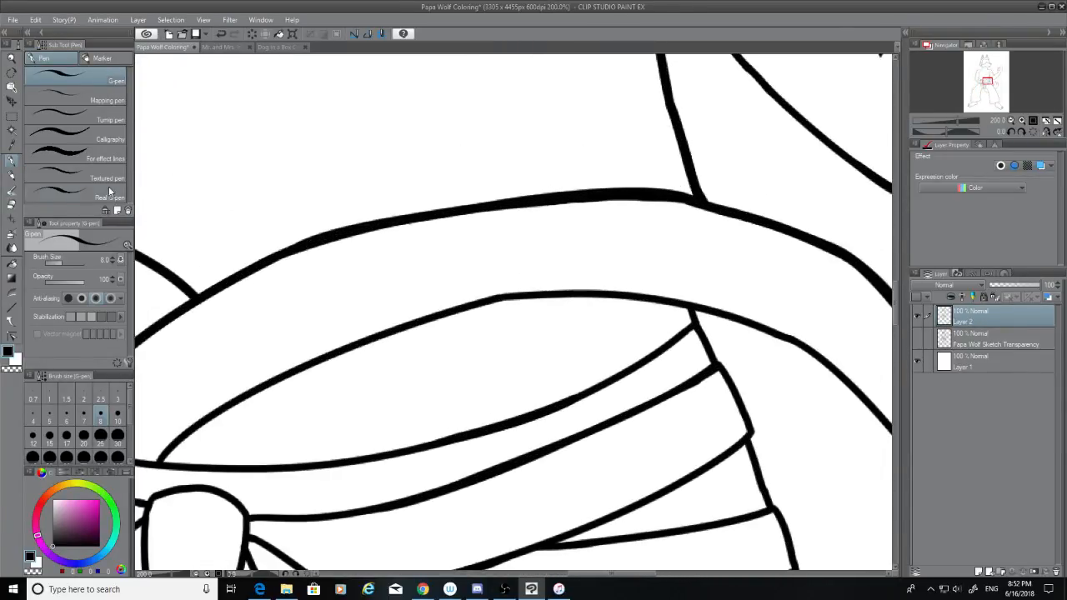
pyautogui.press('e')
pyautogui.scroll(2, 709, 276)
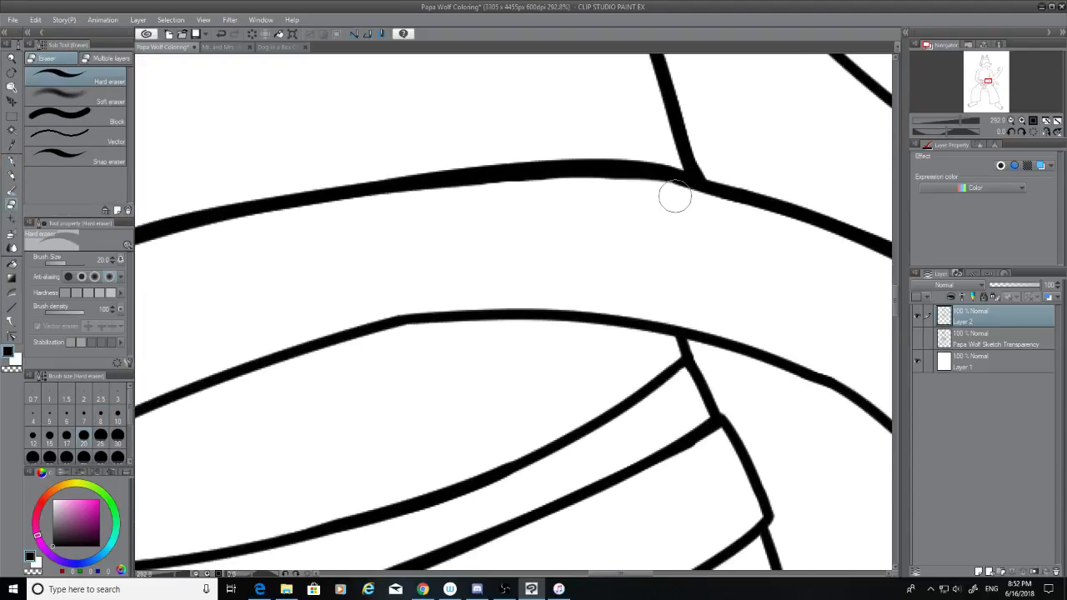
pyautogui.moveTo(674, 191); pyautogui.dragTo(566, 193)
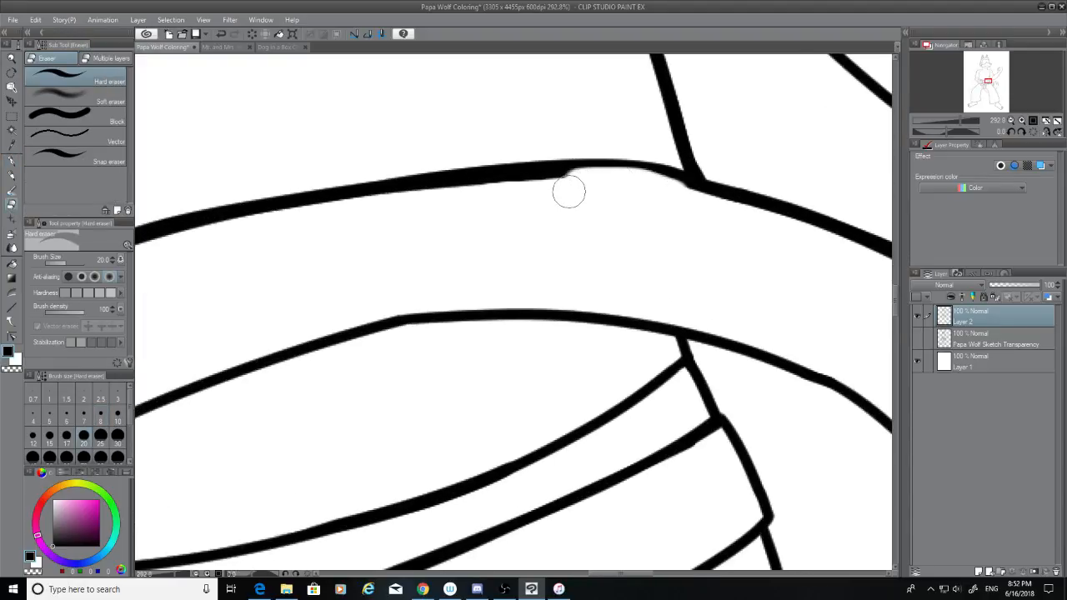
pyautogui.hotkey('ctrl', 'z')
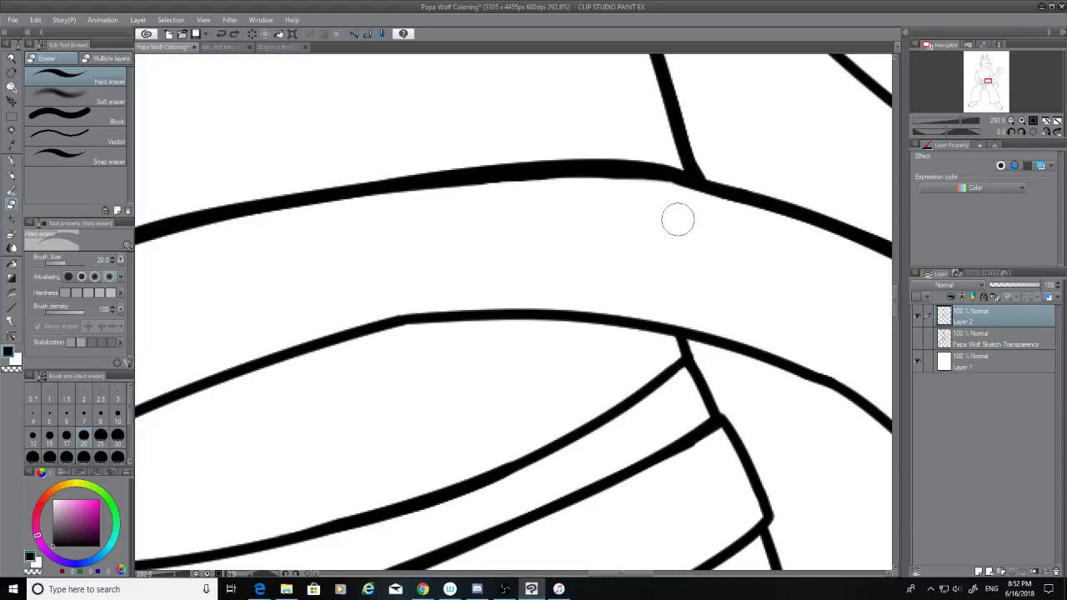
pyautogui.moveTo(647, 189); pyautogui.dragTo(524, 178)
pyautogui.hotkey('ctrl', 'z')
pyautogui.moveTo(669, 195); pyautogui.dragTo(597, 185)
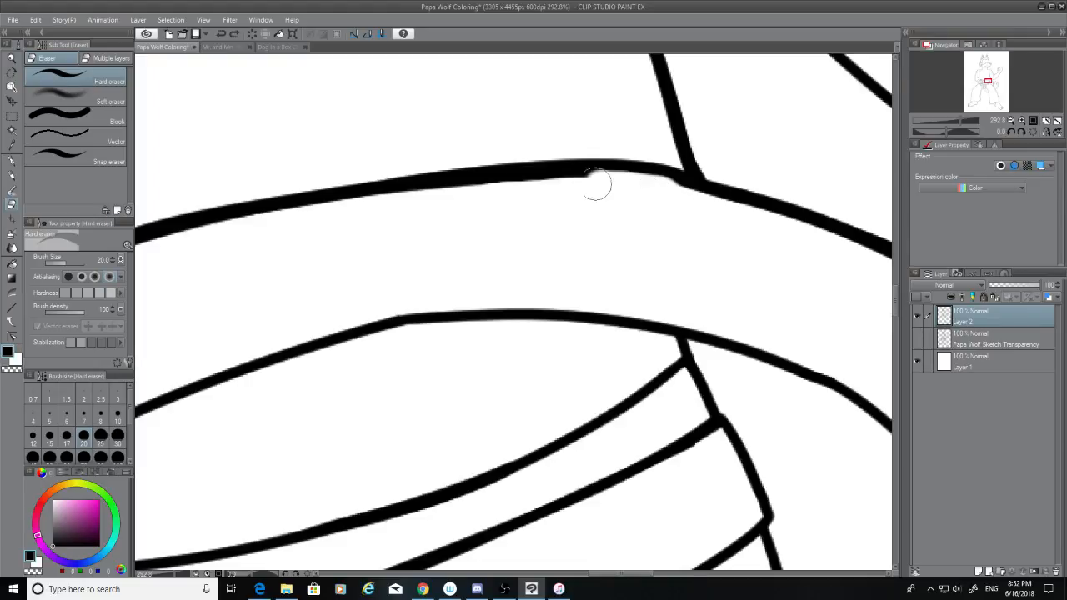
pyautogui.hotkey('ctrl', 'z')
pyautogui.moveTo(674, 193)
pyautogui.mouseDown()
pyautogui.moveTo(559, 191)
pyautogui.moveTo(591, 205)
pyautogui.moveTo(547, 188)
pyautogui.moveTo(464, 202)
pyautogui.moveTo(492, 197)
pyautogui.mouseUp()
pyautogui.hotkey('ctrl', 'z')
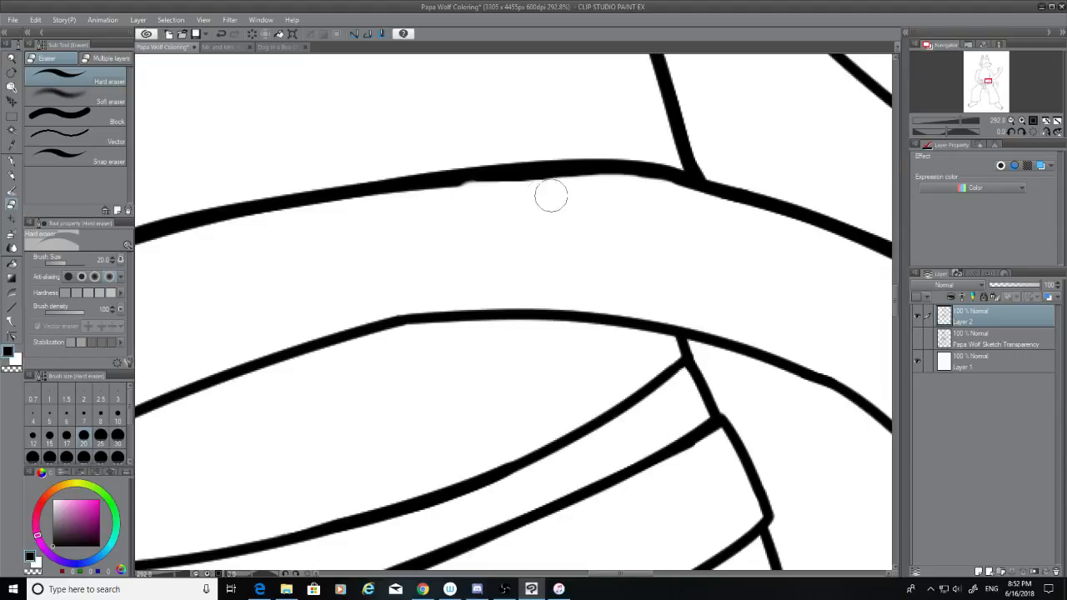
pyautogui.hotkey('ctrl', 'z')
pyautogui.moveTo(563, 192); pyautogui.dragTo(507, 194)
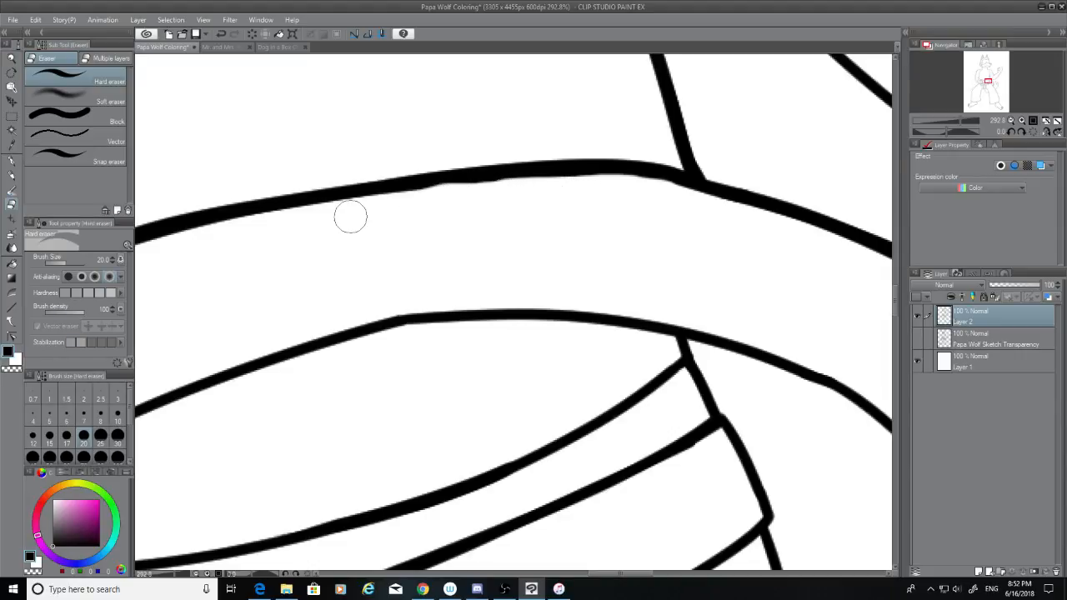
pyautogui.hotkey('ctrl', 'z')
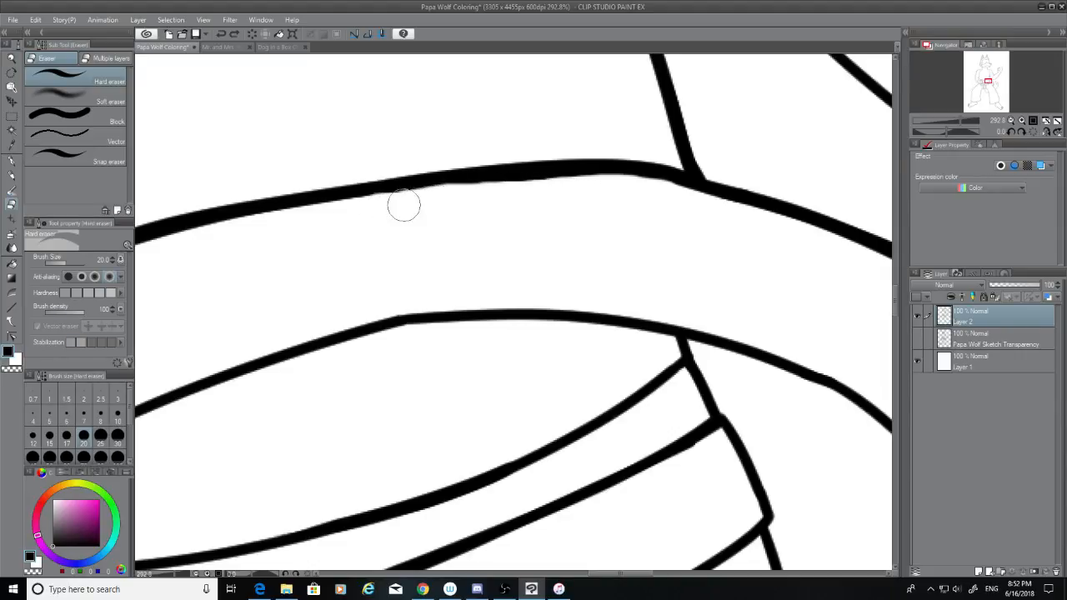
# Step: Try trimming the middle of the belt loop's upper edge from below, and undo the erasures along it
pyautogui.scroll(-3, 418, 211)
pyautogui.scroll(-2, 418, 212)
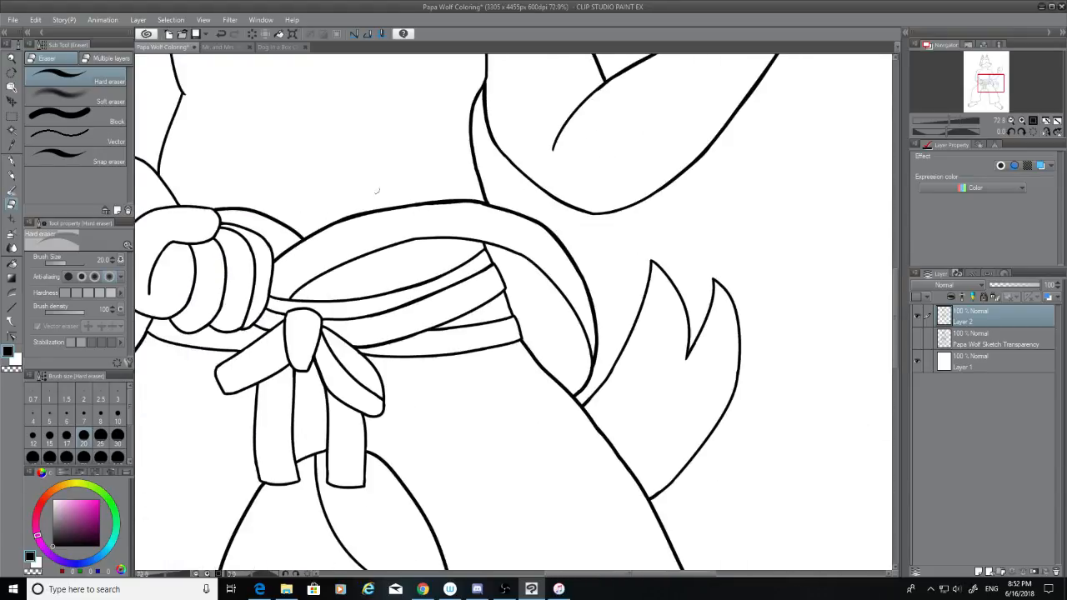
pyautogui.scroll(6, 372, 180)
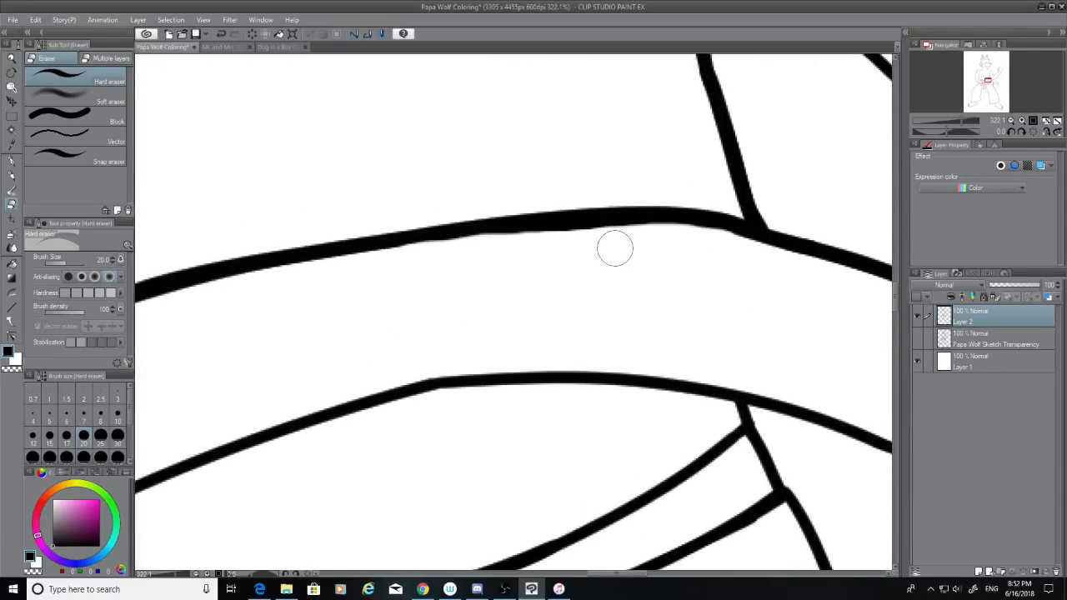
pyautogui.moveTo(615, 248); pyautogui.dragTo(458, 245)
pyautogui.hotkey('ctrl', 'z')
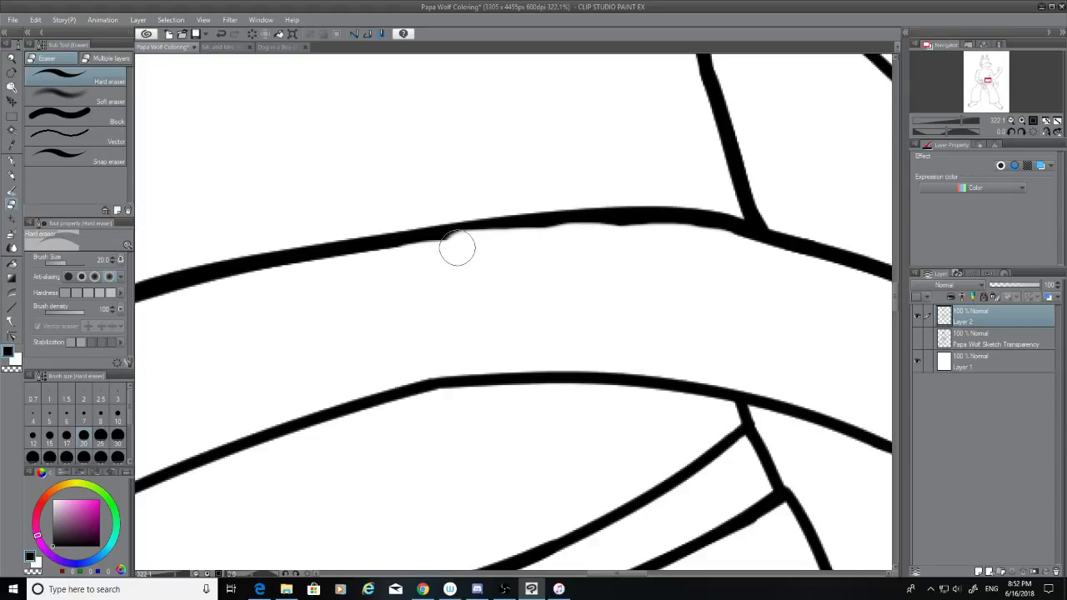
pyautogui.hotkey('ctrl', 'z')
pyautogui.hotkey('ctrl', 'z')
pyautogui.hotkey('ctrl', 'z')
pyautogui.hotkey('ctrl', 'z')
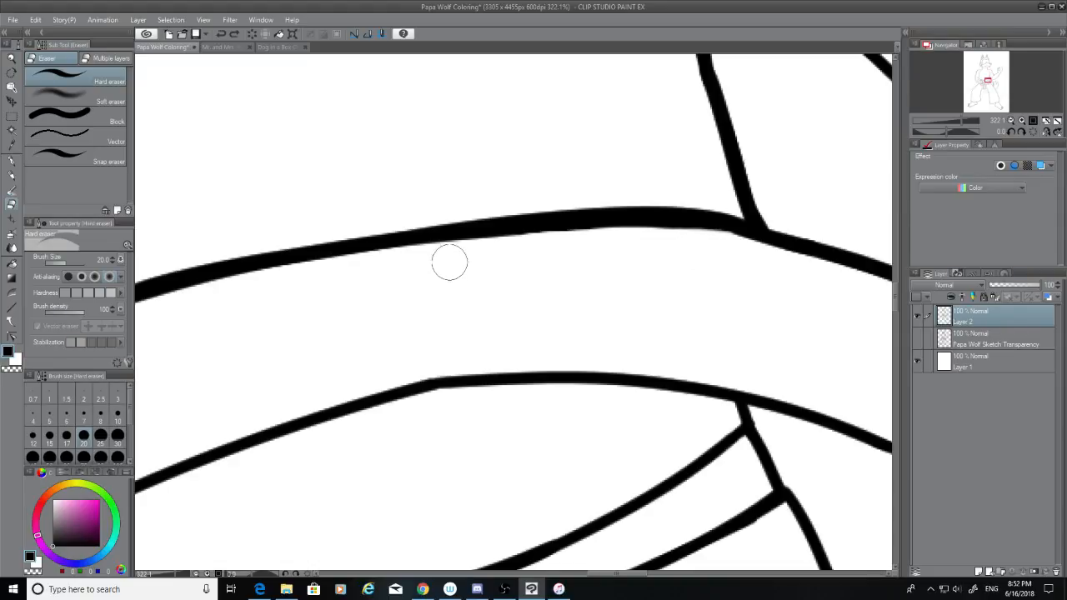
# Step: Retry shaving the underside of the belt loop's upper edge with short eraser strokes, undoing them
pyautogui.moveTo(449, 263)
pyautogui.mouseDown()
pyautogui.moveTo(496, 243)
pyautogui.moveTo(608, 230)
pyautogui.moveTo(721, 246)
pyautogui.moveTo(521, 250)
pyautogui.mouseUp()
pyautogui.hotkey('ctrl', 'z')
pyautogui.moveTo(611, 240)
pyautogui.mouseDown()
pyautogui.moveTo(537, 248)
pyautogui.moveTo(513, 265)
pyautogui.moveTo(550, 248)
pyautogui.moveTo(476, 267)
pyautogui.mouseUp()
pyautogui.moveTo(533, 248)
pyautogui.mouseDown()
pyautogui.moveTo(413, 285)
pyautogui.moveTo(517, 255)
pyautogui.moveTo(422, 274)
pyautogui.mouseUp()
pyautogui.hotkey('ctrl', 'z')
pyautogui.hotkey('ctrl', 'z')
pyautogui.moveTo(500, 252); pyautogui.dragTo(413, 273)
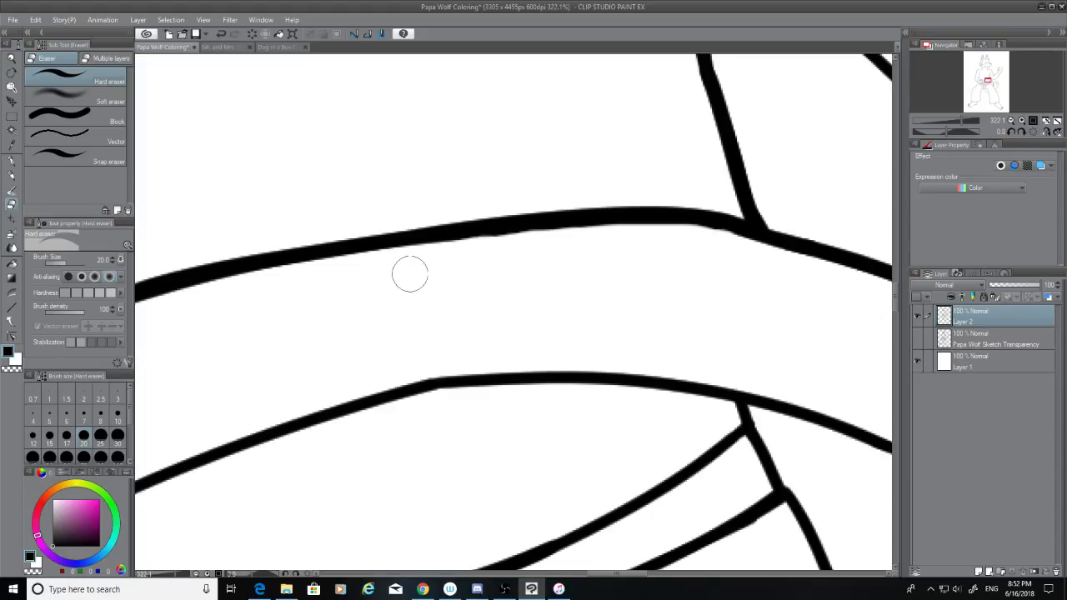
pyautogui.hotkey('ctrl', 'z')
pyautogui.moveTo(532, 248)
pyautogui.mouseDown()
pyautogui.moveTo(469, 249)
pyautogui.moveTo(413, 268)
pyautogui.moveTo(514, 249)
pyautogui.moveTo(441, 259)
pyautogui.mouseUp()
pyautogui.hotkey('ctrl', 'z')
pyautogui.hotkey('ctrl', 'z')
# Step: Show the Papa Wolf Sketch Transparency layer and erase the torso's side line just above its junction with the raised arm's outline
pyautogui.scroll(-10, 643, 452)
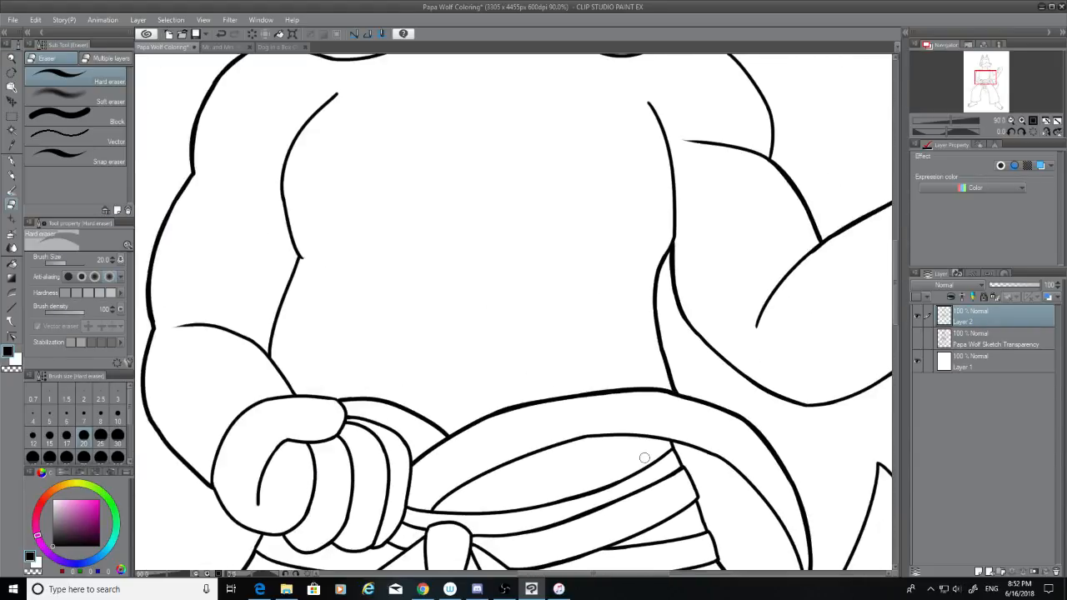
pyautogui.scroll(-2, 644, 458)
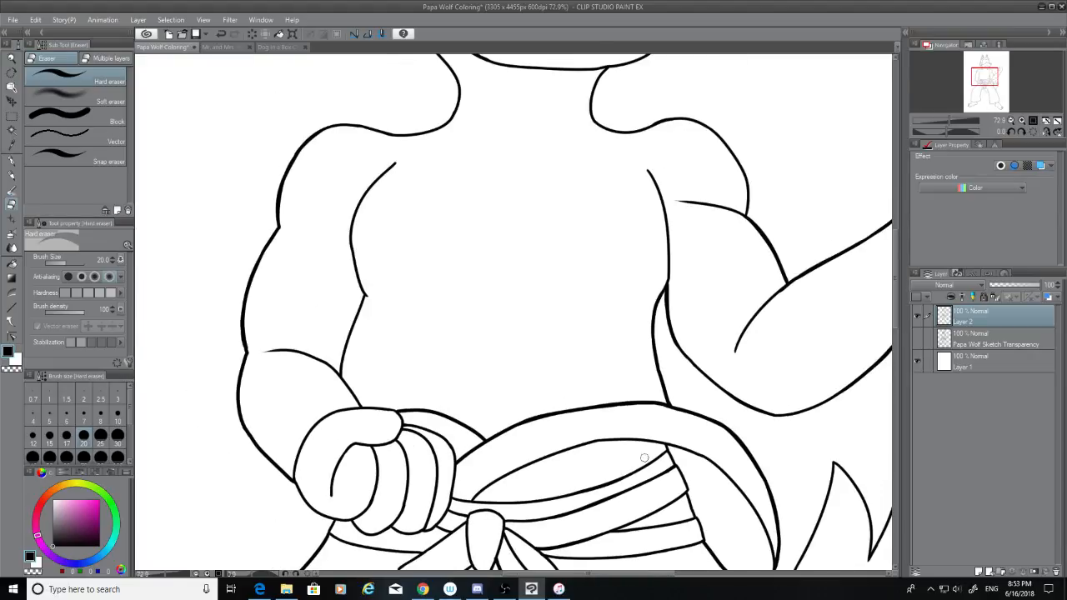
pyautogui.scroll(-2, 644, 458)
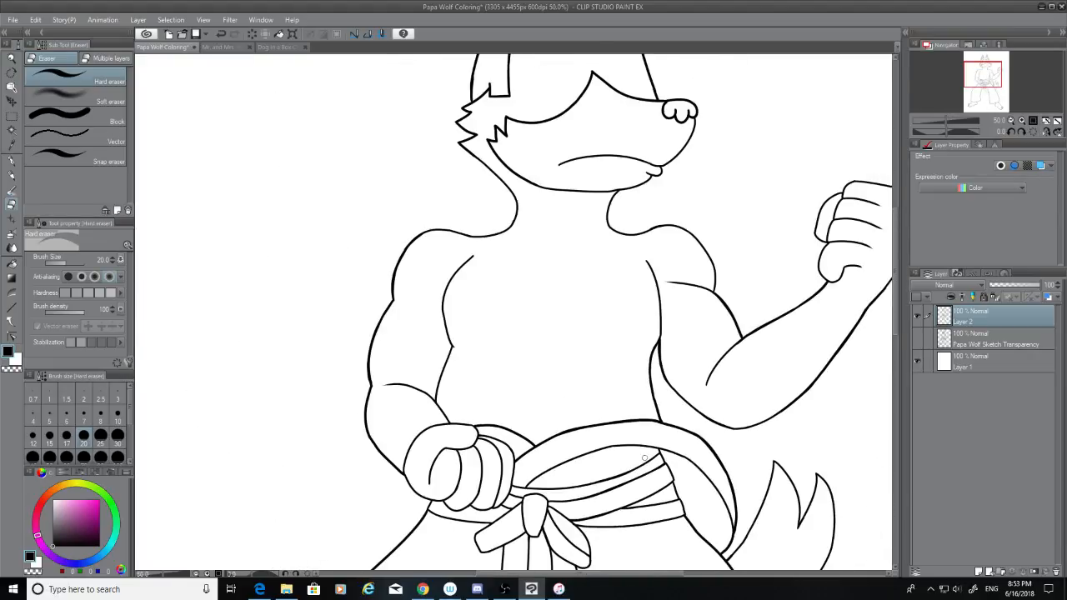
pyautogui.scroll(1, 644, 457)
pyautogui.click(916, 338)
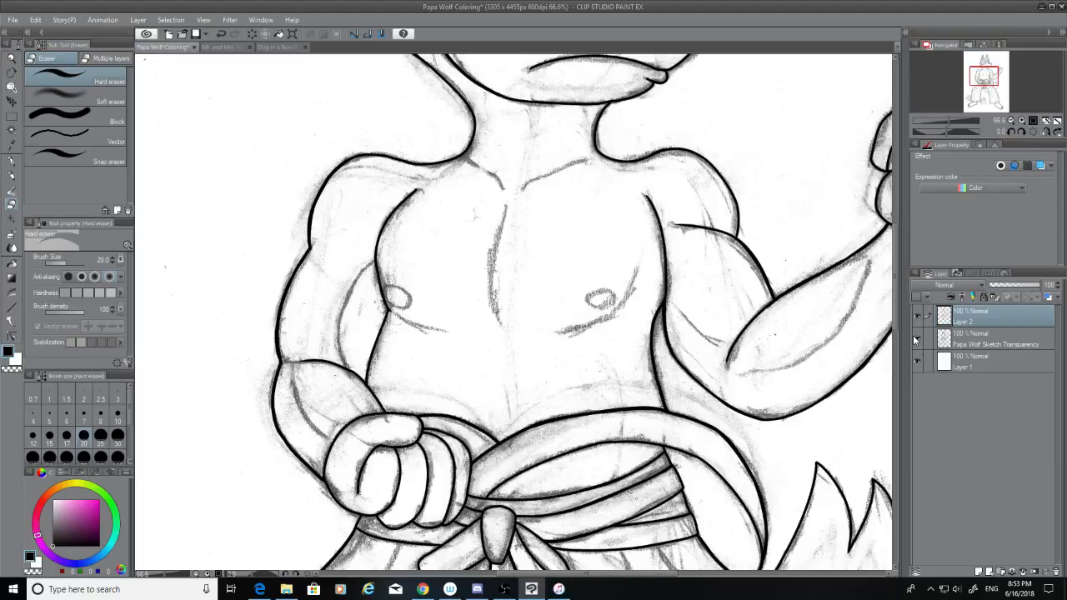
pyautogui.scroll(6, 658, 242)
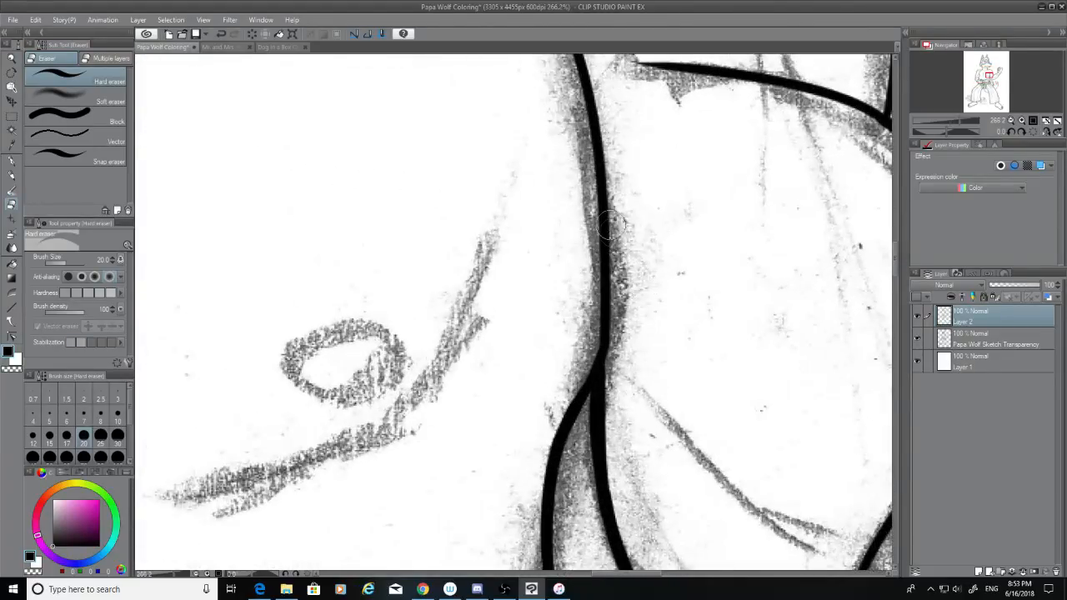
pyautogui.moveTo(608, 227)
pyautogui.mouseDown()
pyautogui.moveTo(595, 315)
pyautogui.moveTo(613, 357)
pyautogui.moveTo(625, 337)
pyautogui.moveTo(584, 355)
pyautogui.mouseUp()
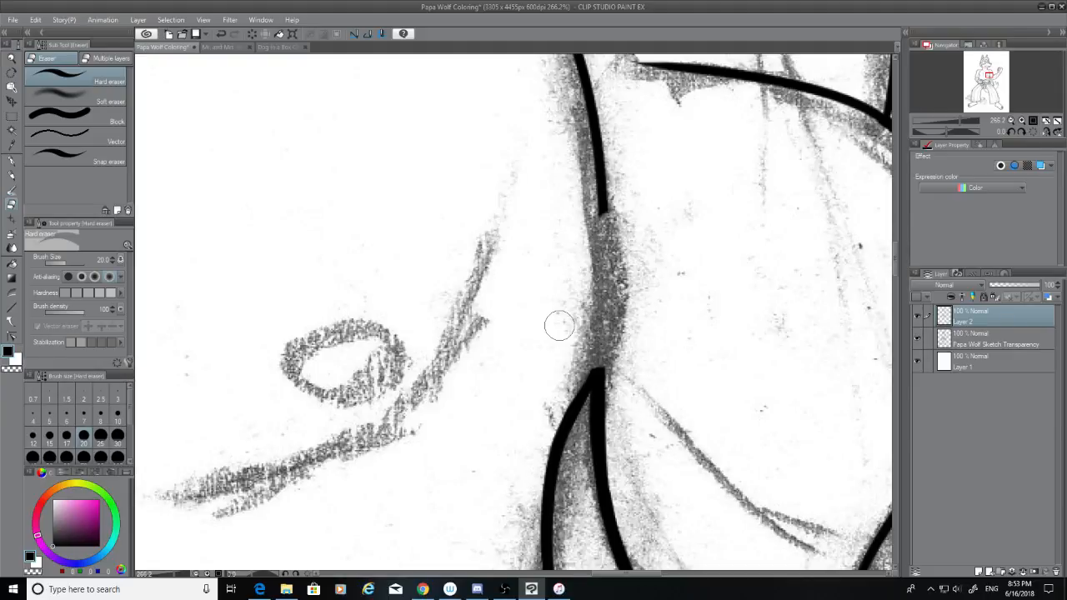
# Step: Try to redraw the erased section of the torso's side line with the G-pen at size 8
pyautogui.click(11, 160)
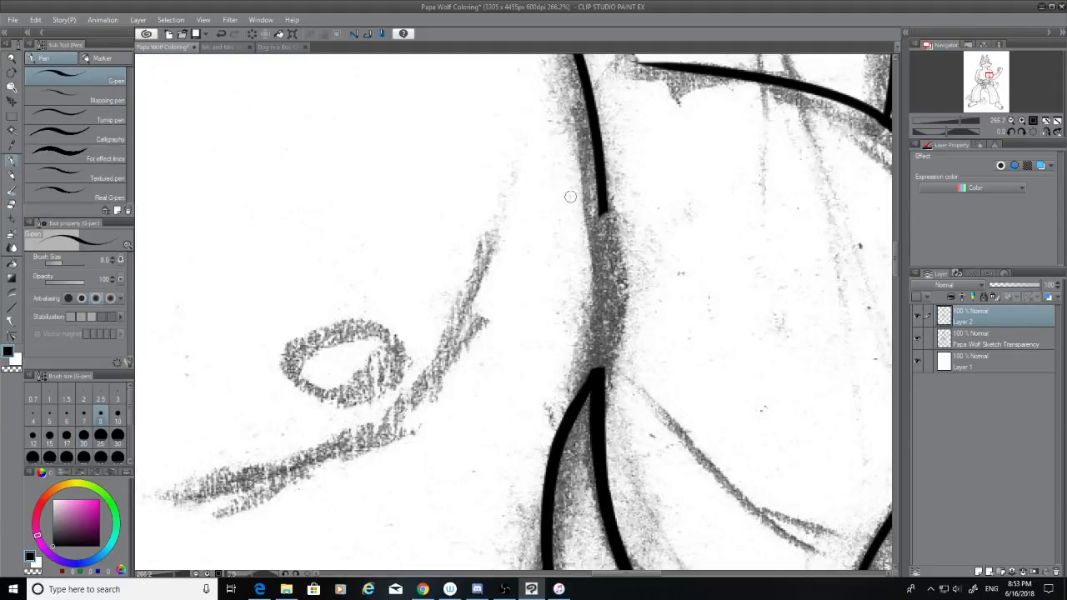
pyautogui.moveTo(600, 204)
pyautogui.mouseDown()
pyautogui.moveTo(601, 300)
pyautogui.moveTo(605, 271)
pyautogui.moveTo(585, 400)
pyautogui.mouseUp()
pyautogui.hotkey('ctrl', 'z')
pyautogui.moveTo(603, 304)
pyautogui.mouseDown()
pyautogui.moveTo(583, 392)
pyautogui.moveTo(590, 375)
pyautogui.mouseUp()
pyautogui.hotkey('ctrl', 'z')
pyautogui.hotkey('ctrl', 'z')
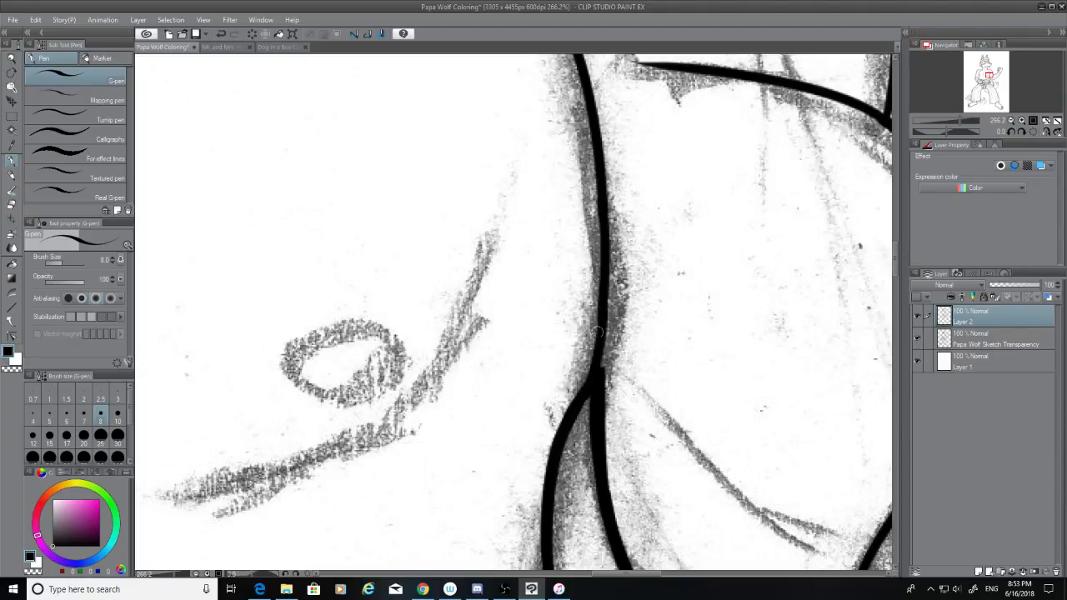
pyautogui.hotkey('ctrl', 'z')
pyautogui.hotkey('ctrl', 'z')
pyautogui.hotkey('ctrl', 'z')
# Step: Set the G-pen to size 10 and try to redraw the missing torso side line down to the arm junction
pyautogui.press(']')
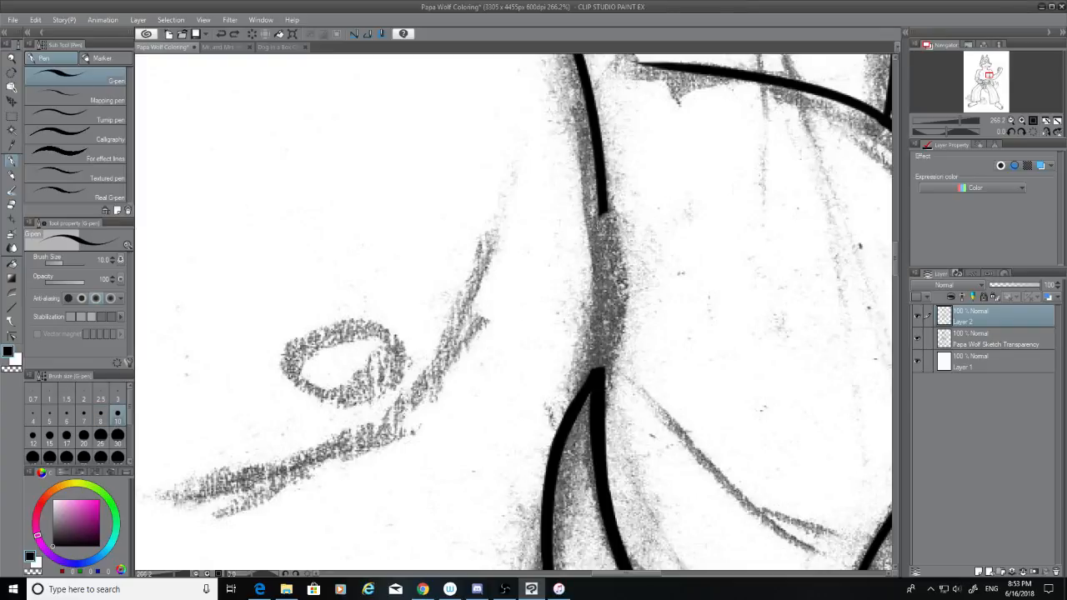
pyautogui.moveTo(602, 186)
pyautogui.mouseDown()
pyautogui.moveTo(598, 342)
pyautogui.moveTo(582, 394)
pyautogui.mouseUp()
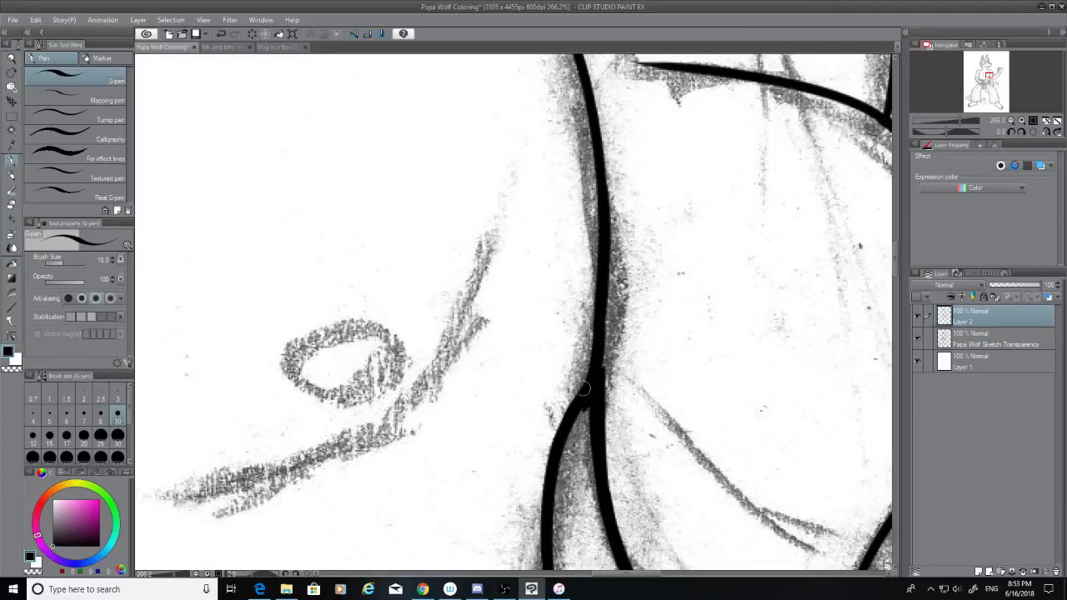
pyautogui.hotkey('ctrl', 'z')
pyautogui.moveTo(606, 313); pyautogui.dragTo(583, 391)
pyautogui.hotkey('ctrl', 'z')
pyautogui.moveTo(606, 312); pyautogui.dragTo(583, 384)
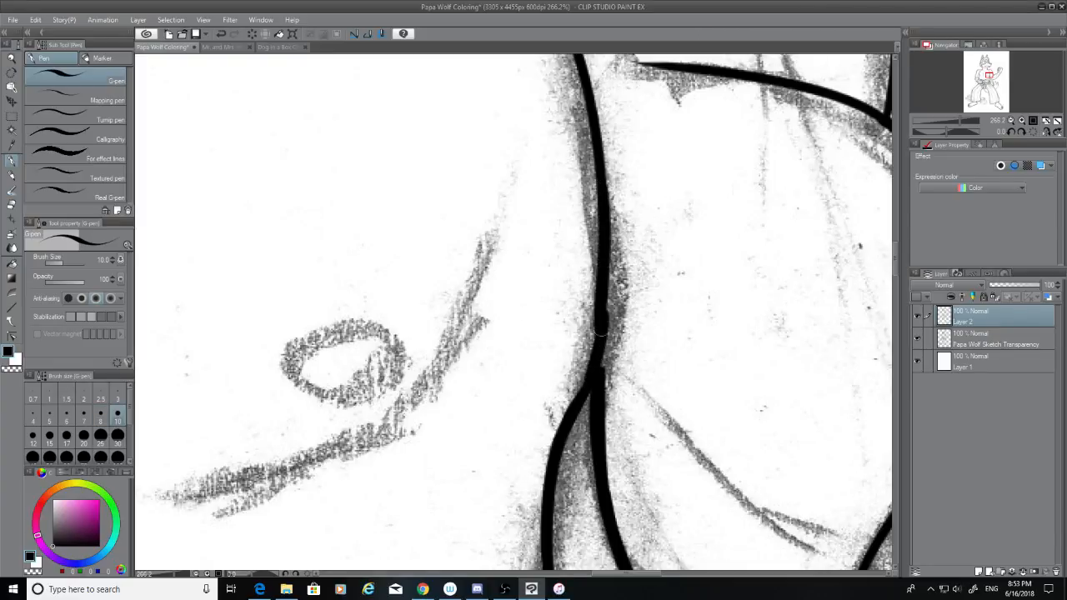
pyautogui.hotkey('ctrl', 'z')
pyautogui.hotkey('ctrl', 'z')
pyautogui.moveTo(599, 163); pyautogui.dragTo(614, 346)
pyautogui.hotkey('ctrl', 'z')
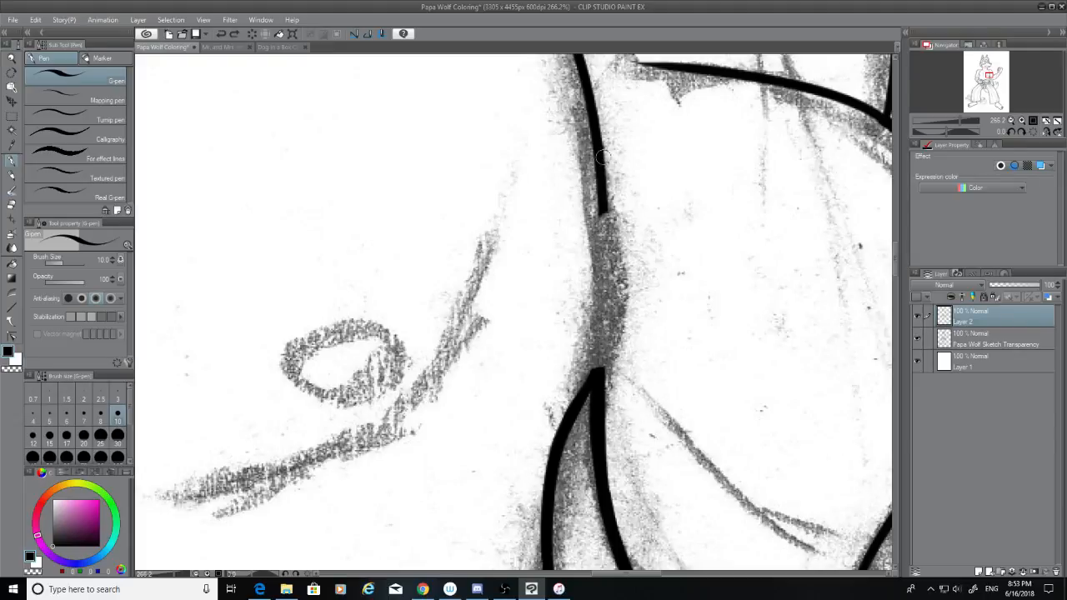
pyautogui.moveTo(600, 150); pyautogui.dragTo(593, 384)
pyautogui.hotkey('ctrl', 'z')
# Step: Erase the torso's side line farther up and redraw it down to the arm junction with the G-pen at size 10
pyautogui.click(11, 204)
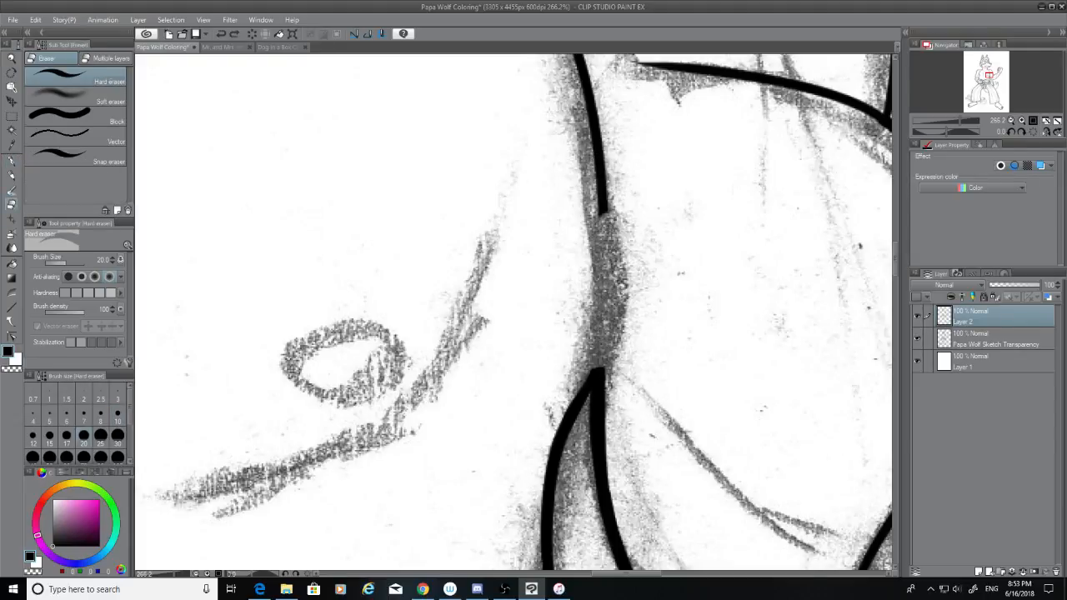
pyautogui.moveTo(604, 196)
pyautogui.mouseDown()
pyautogui.moveTo(601, 167)
pyautogui.moveTo(581, 146)
pyautogui.moveTo(612, 138)
pyautogui.mouseUp()
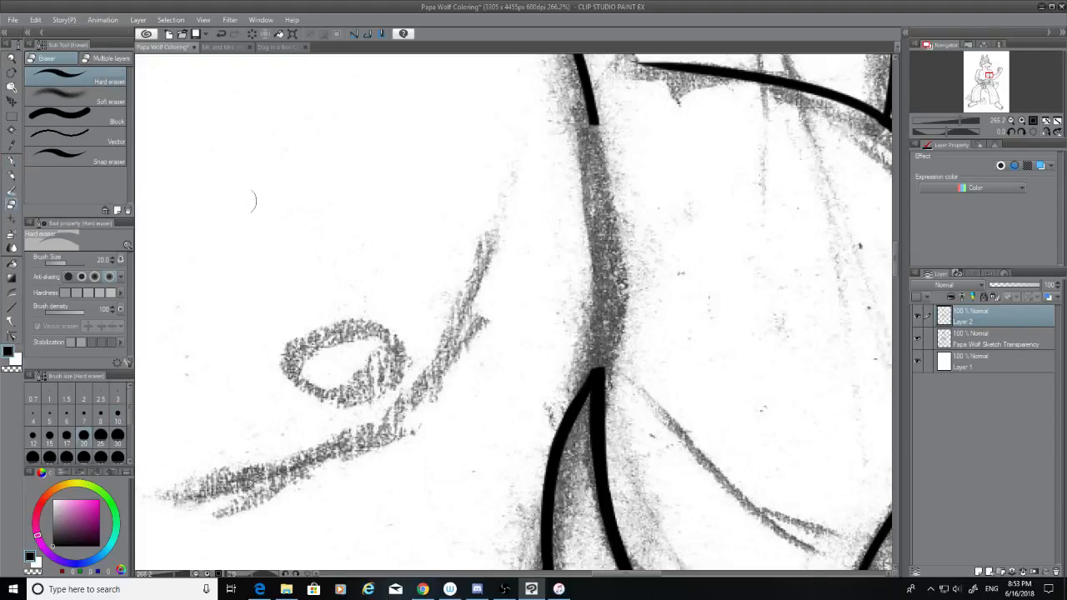
pyautogui.click(10, 146)
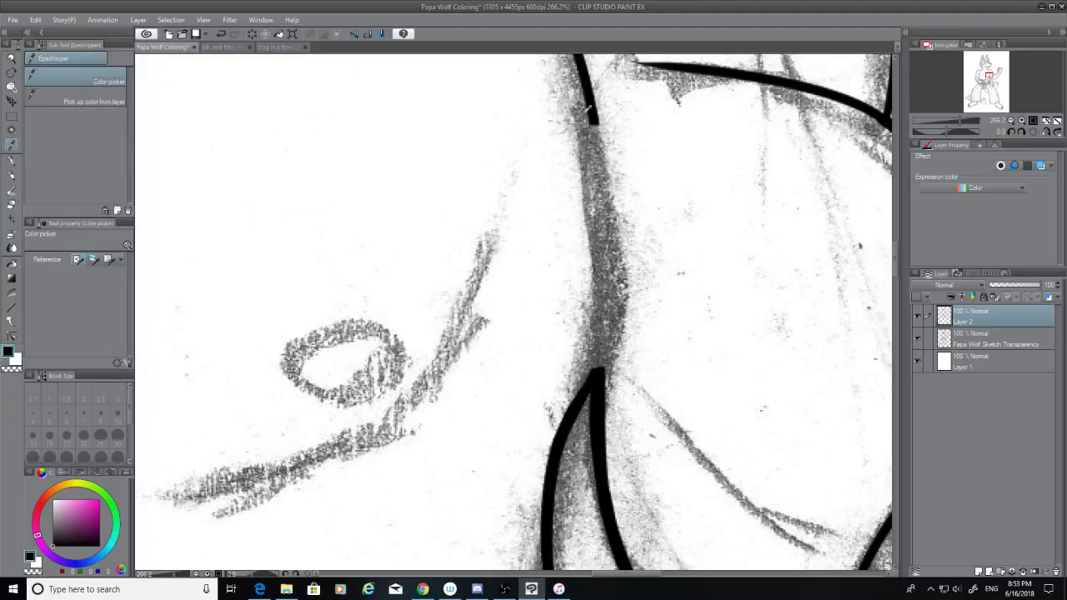
pyautogui.click(12, 161)
pyautogui.moveTo(588, 114); pyautogui.dragTo(590, 343)
pyautogui.hotkey('ctrl', 'z')
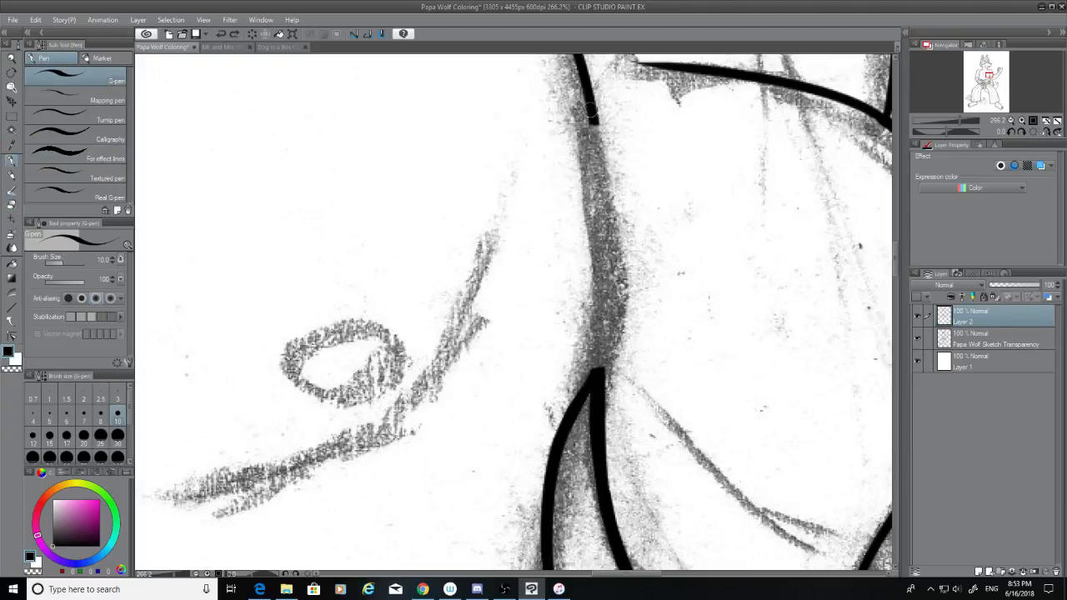
pyautogui.moveTo(591, 110); pyautogui.dragTo(608, 352)
pyautogui.hotkey('ctrl', 'z')
pyautogui.moveTo(587, 103); pyautogui.dragTo(590, 376)
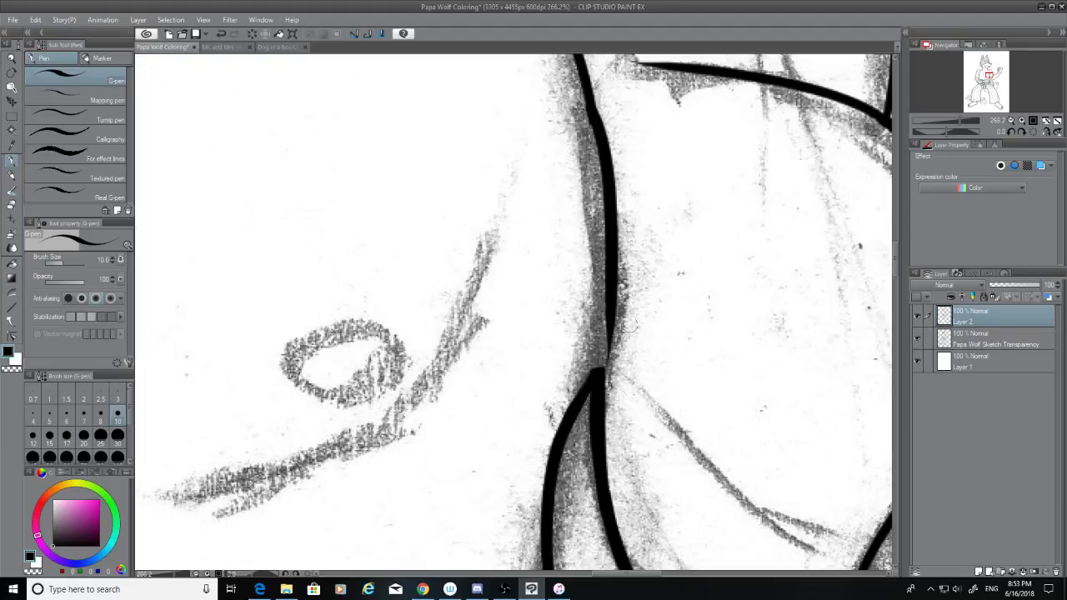
pyautogui.moveTo(611, 296); pyautogui.dragTo(594, 375)
pyautogui.hotkey('ctrl', 'z')
pyautogui.hotkey('ctrl', 'z')
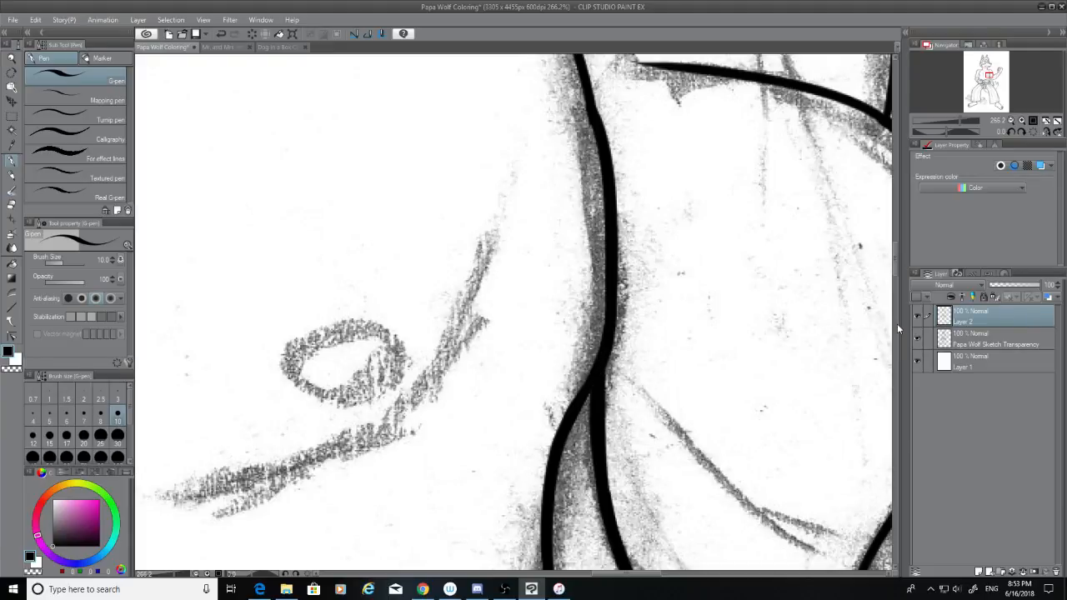
# Step: Hide the Papa Wolf Sketch Transparency layer and check the line weight of the torso and the lowered arm
pyautogui.click(916, 337)
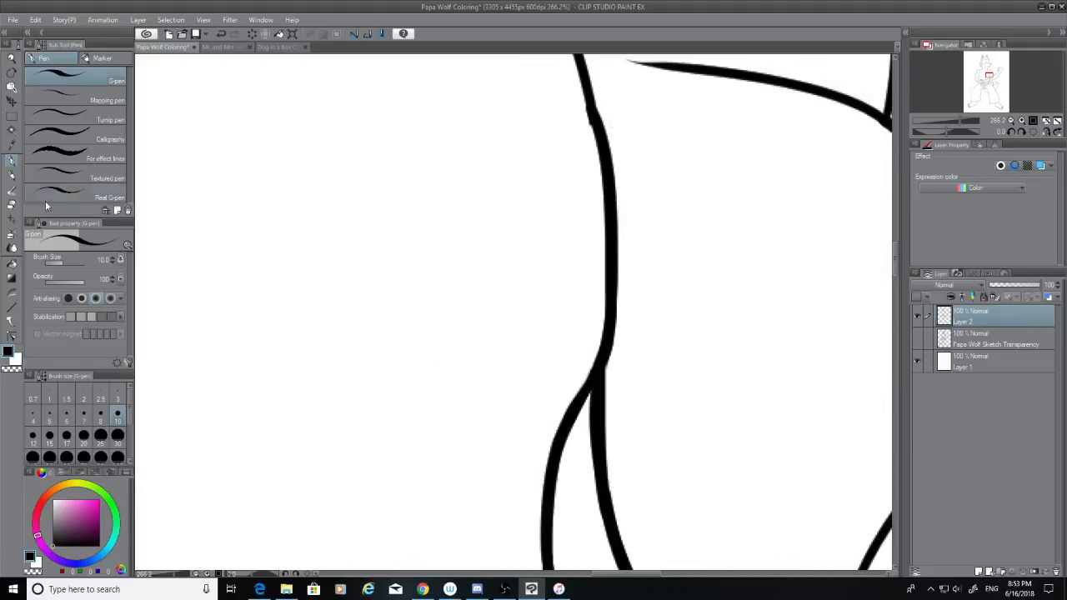
pyautogui.press('e')
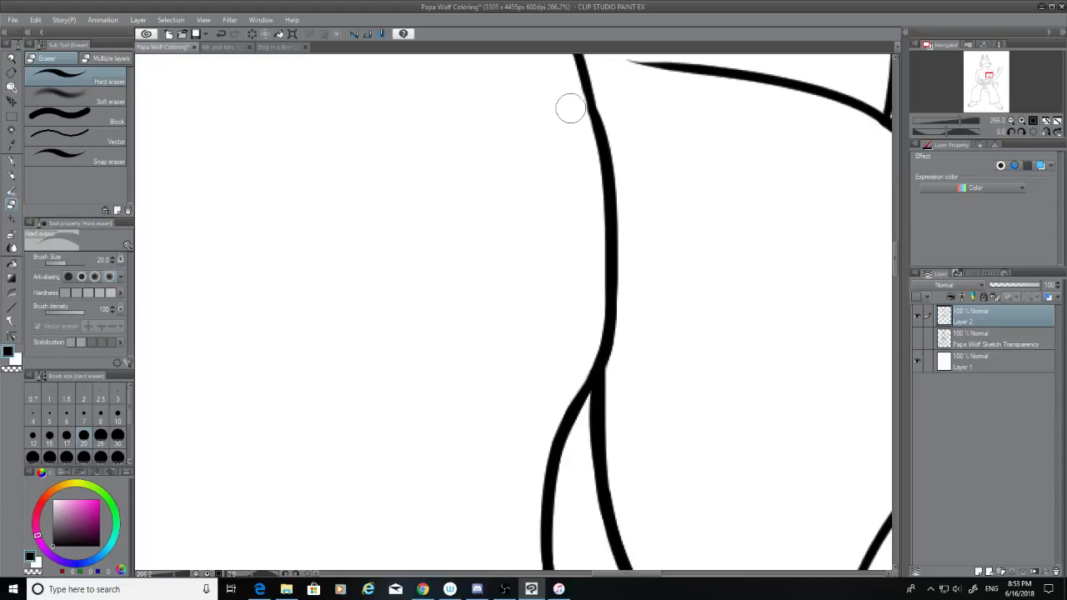
pyautogui.scroll(-8, 544, 171)
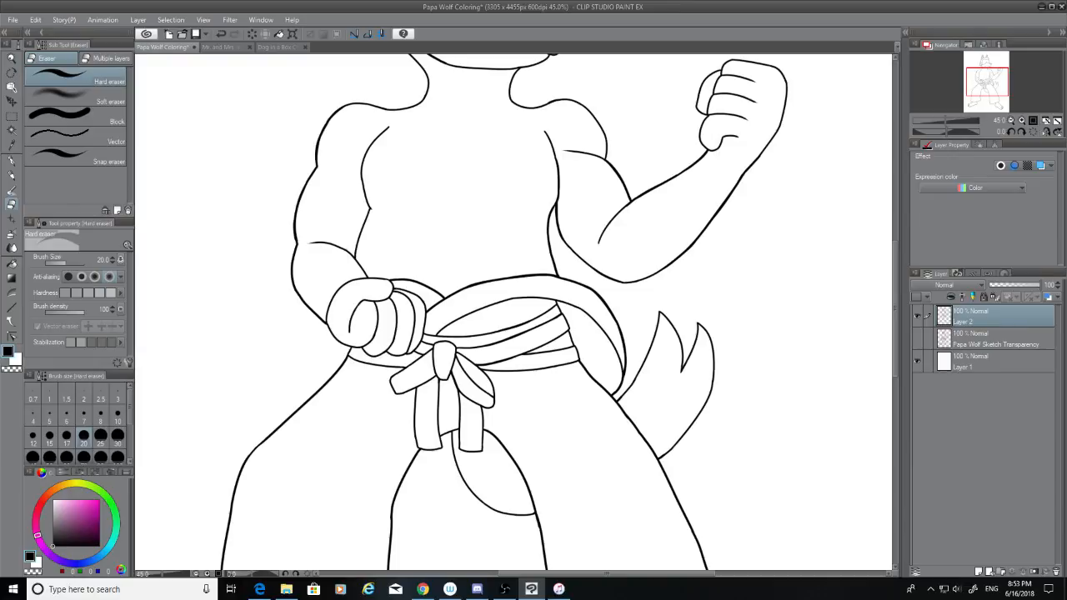
pyautogui.scroll(6, 507, 256)
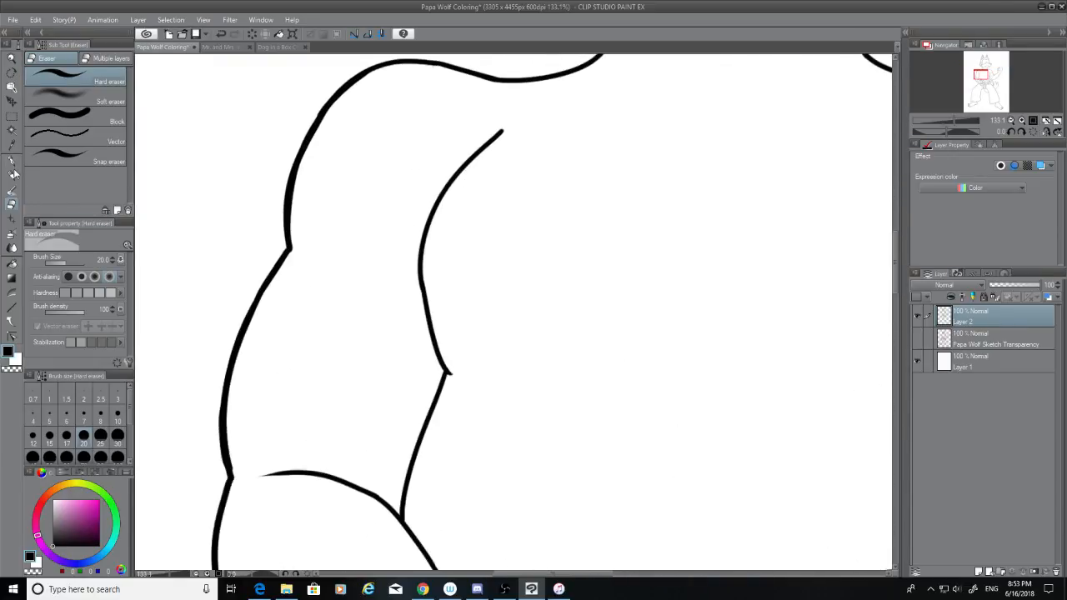
# Step: Thicken the curved middle section of the torso's side line beside the raised upper arm with the G-pen at size 8
pyautogui.click(12, 160)
pyautogui.click(100, 414)
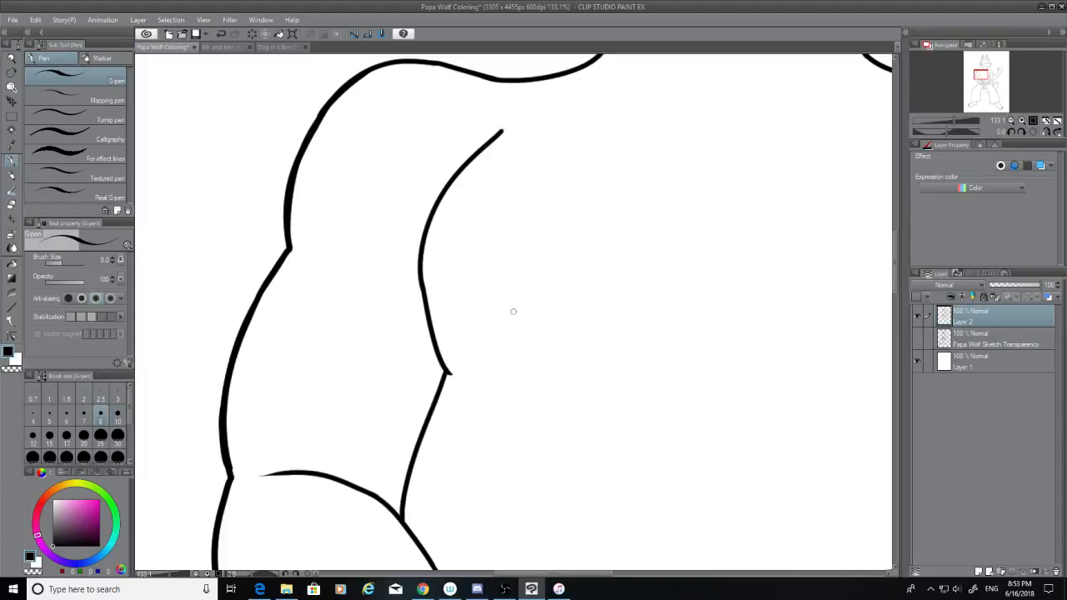
pyautogui.moveTo(440, 206); pyautogui.dragTo(414, 337)
pyautogui.hotkey('ctrl', 'z')
pyautogui.moveTo(433, 213); pyautogui.dragTo(424, 338)
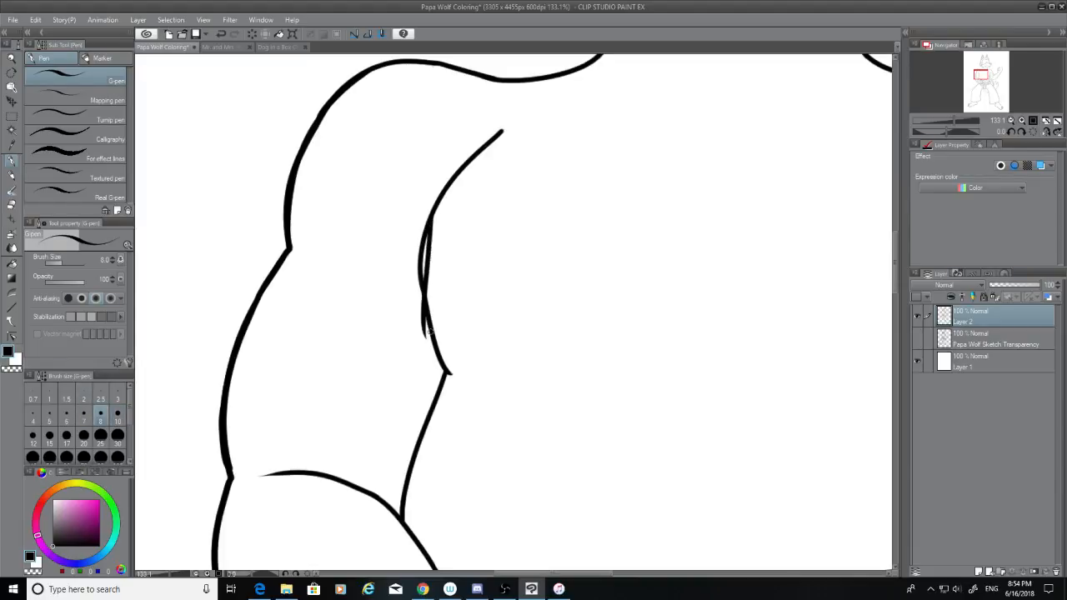
pyautogui.hotkey('ctrl', 'z')
pyautogui.moveTo(433, 210); pyautogui.dragTo(434, 322)
pyautogui.hotkey('ctrl', 'z')
pyautogui.moveTo(430, 215); pyautogui.dragTo(433, 317)
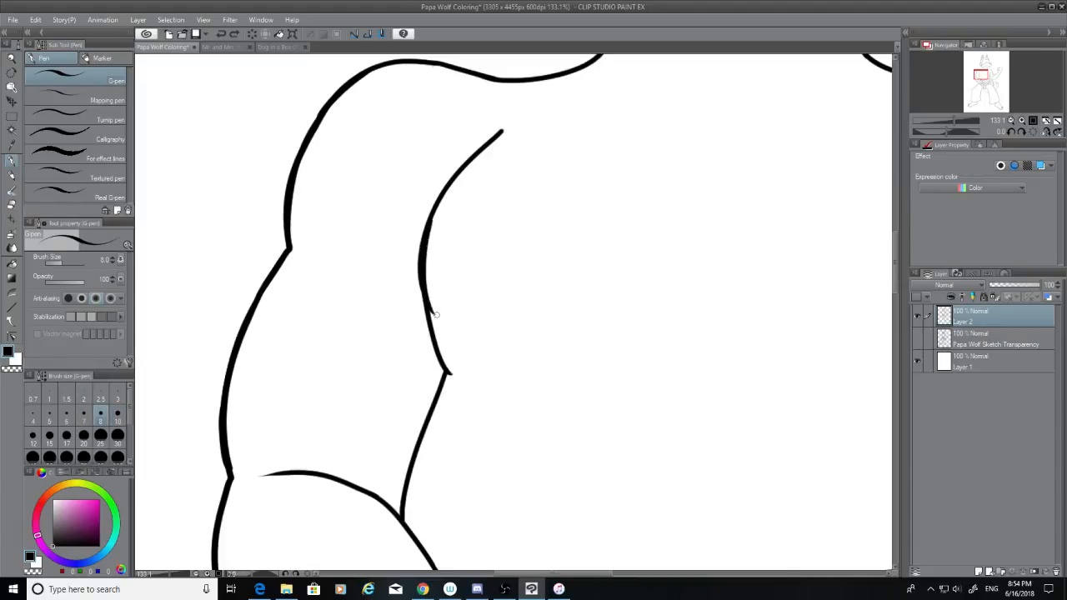
pyautogui.hotkey('ctrl', 'z')
pyautogui.moveTo(430, 215); pyautogui.dragTo(432, 310)
pyautogui.hotkey('ctrl', 'z')
pyautogui.hotkey('ctrl', 'z')
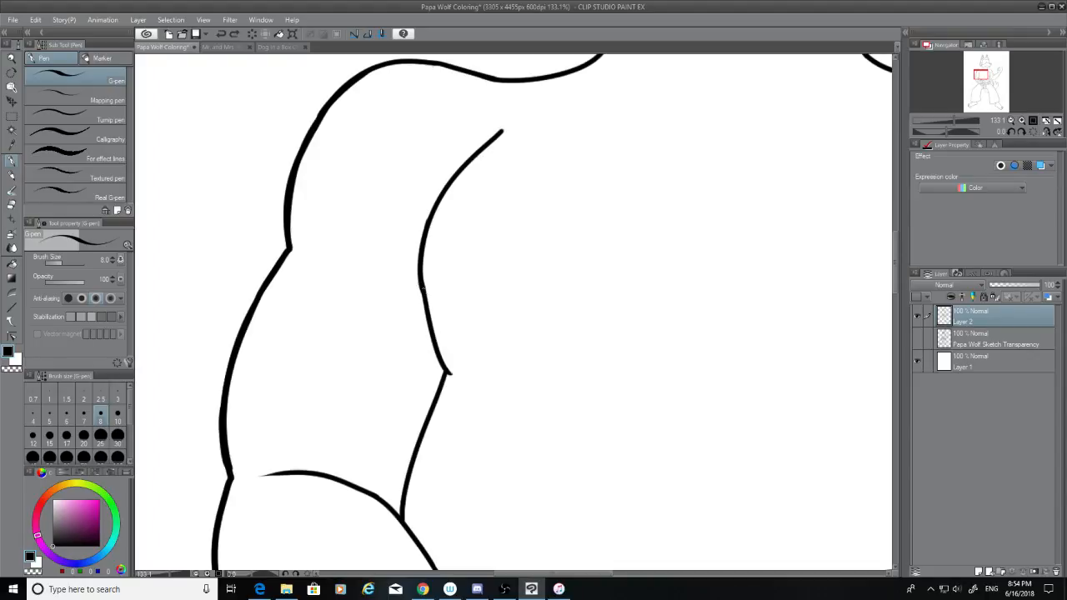
# Step: Thicken the torso's side line from the bottom of its curve down towards the pointed arm junction
pyautogui.moveTo(421, 284); pyautogui.dragTo(438, 347)
pyautogui.hotkey('ctrl', 'z')
pyautogui.hotkey('ctrl', 'z')
pyautogui.moveTo(423, 290); pyautogui.dragTo(439, 349)
pyautogui.hotkey('ctrl', 'z')
pyautogui.moveTo(421, 283); pyautogui.dragTo(438, 347)
pyautogui.hotkey('ctrl', 'z')
pyautogui.moveTo(422, 292); pyautogui.dragTo(443, 359)
pyautogui.hotkey('ctrl', 'z')
# Step: Try to extend the thicker weight up the torso's side line towards its upper end
pyautogui.moveTo(426, 223); pyautogui.dragTo(444, 186)
pyautogui.hotkey('ctrl', 'z')
pyautogui.hotkey('ctrl', 'z')
pyautogui.moveTo(426, 223); pyautogui.dragTo(458, 176)
pyautogui.hotkey('ctrl', 'z')
# Step: Thicken the torso's side line from the pointed junction down to the forearm, then check it at a smaller scale
pyautogui.scroll(-3, 897, 278)
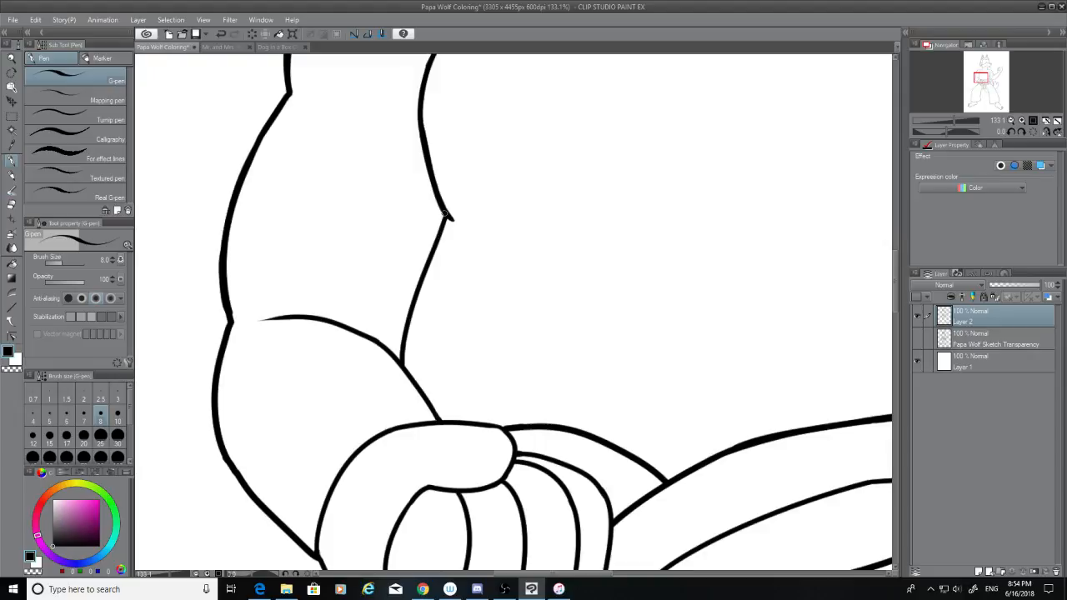
pyautogui.moveTo(445, 213); pyautogui.dragTo(404, 342)
pyautogui.hotkey('ctrl', 'z')
pyautogui.moveTo(445, 217); pyautogui.dragTo(407, 347)
pyautogui.hotkey('ctrl', 'z')
pyautogui.moveTo(450, 219); pyautogui.dragTo(406, 331)
pyautogui.hotkey('ctrl', 'z')
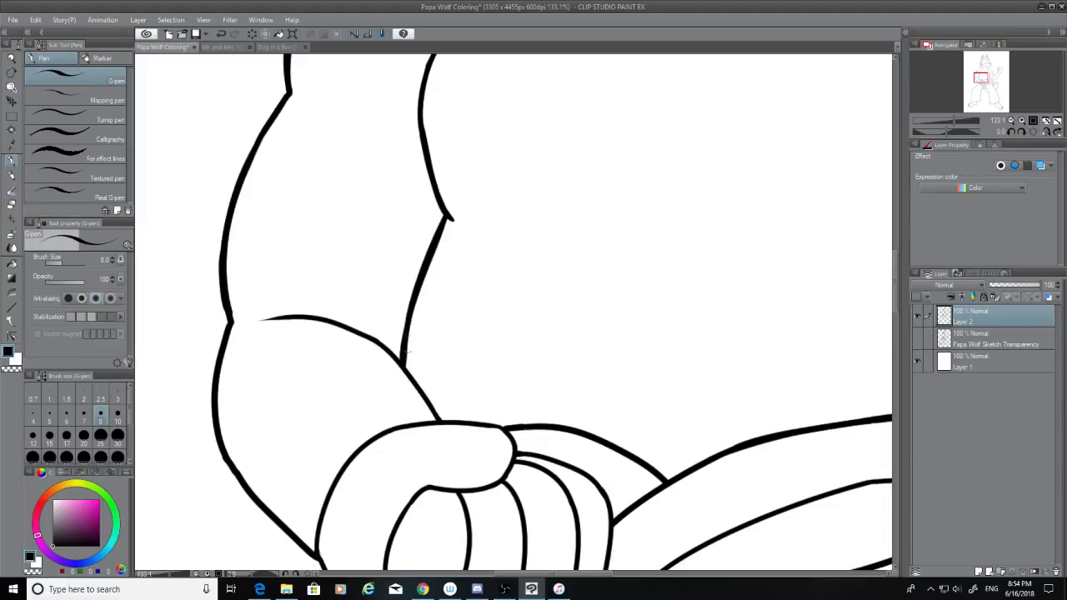
pyautogui.hotkey('ctrl', 'z')
pyautogui.moveTo(412, 315); pyautogui.dragTo(404, 361)
pyautogui.hotkey('ctrl', 'z')
pyautogui.moveTo(412, 310); pyautogui.dragTo(402, 358)
pyautogui.scroll(-5, 391, 283)
pyautogui.scroll(5, 448, 237)
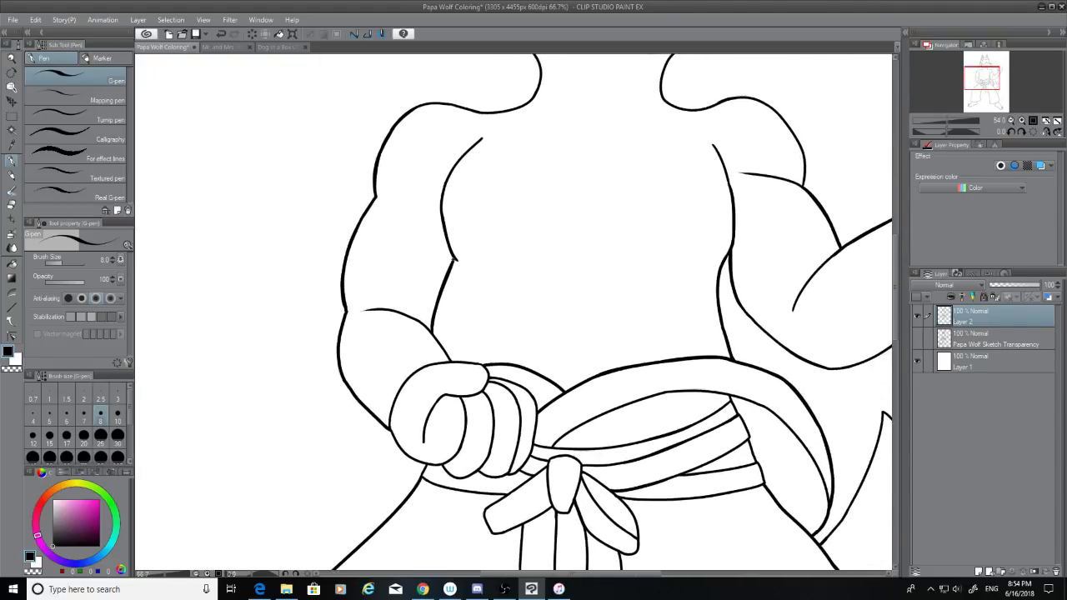
# Step: Try to trim the torso-side edge of the line below the pointed junction with the Hard eraser at size 20
pyautogui.scroll(3, 448, 239)
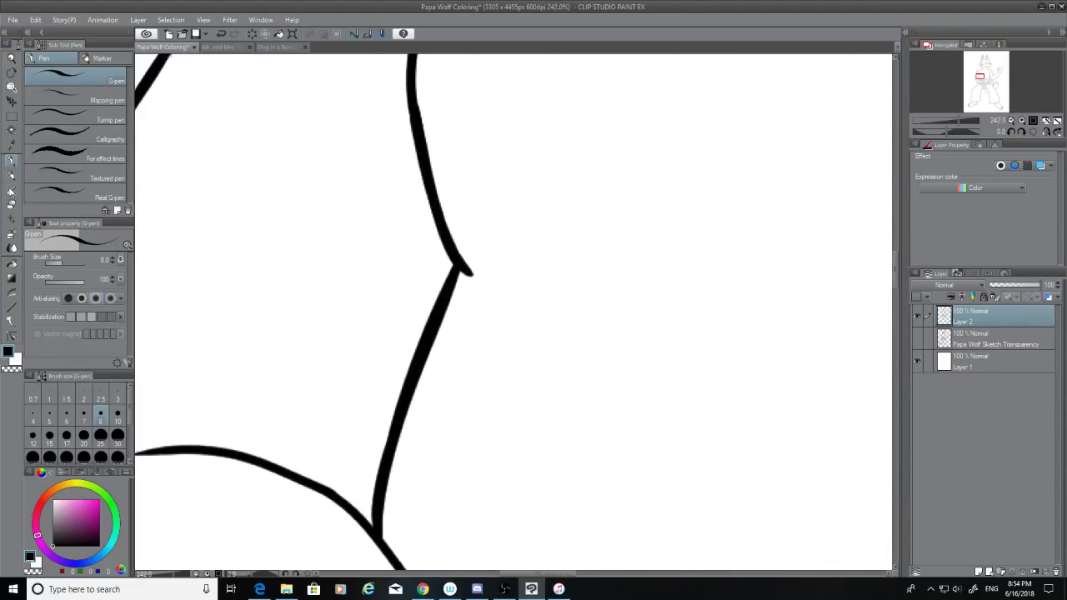
pyautogui.press('e')
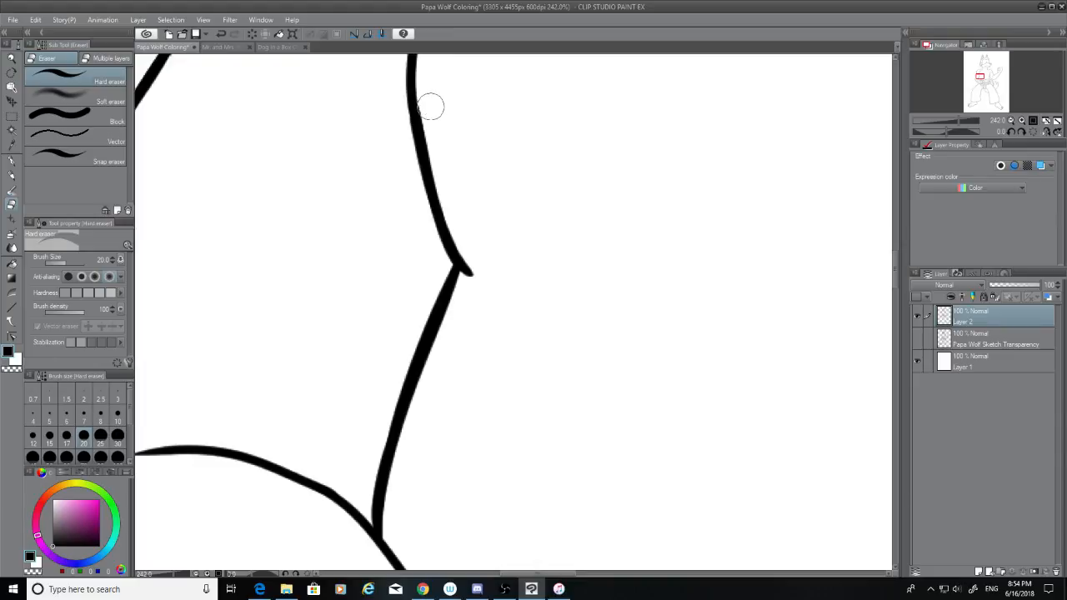
pyautogui.moveTo(431, 106); pyautogui.dragTo(443, 137)
pyautogui.moveTo(467, 289)
pyautogui.mouseDown()
pyautogui.moveTo(442, 341)
pyautogui.moveTo(433, 423)
pyautogui.mouseUp()
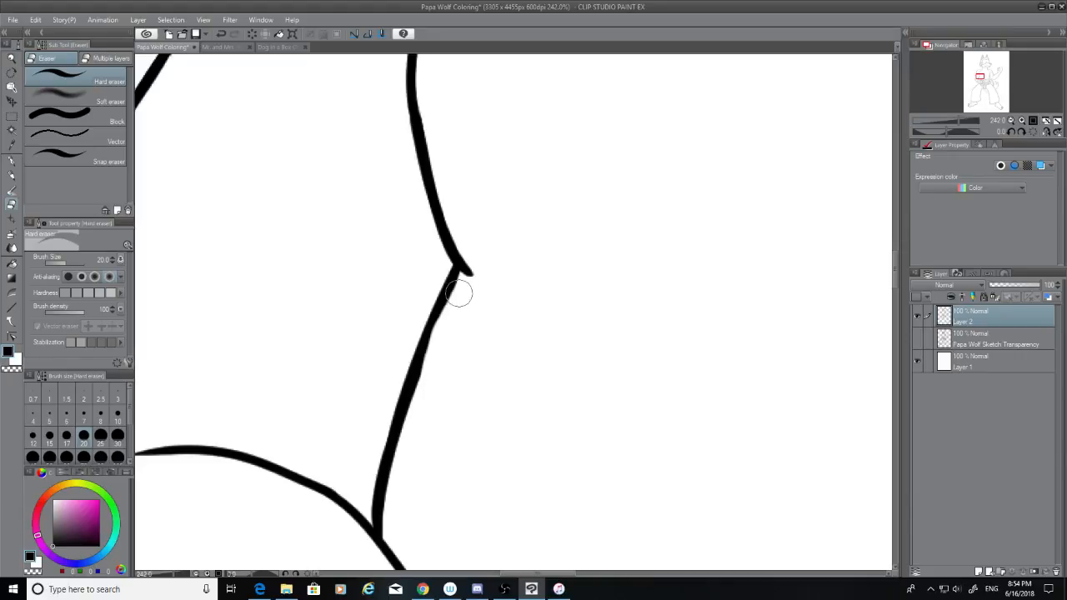
pyautogui.hotkey('ctrl', 'z')
pyautogui.moveTo(456, 311); pyautogui.dragTo(422, 392)
pyautogui.hotkey('ctrl', 'z')
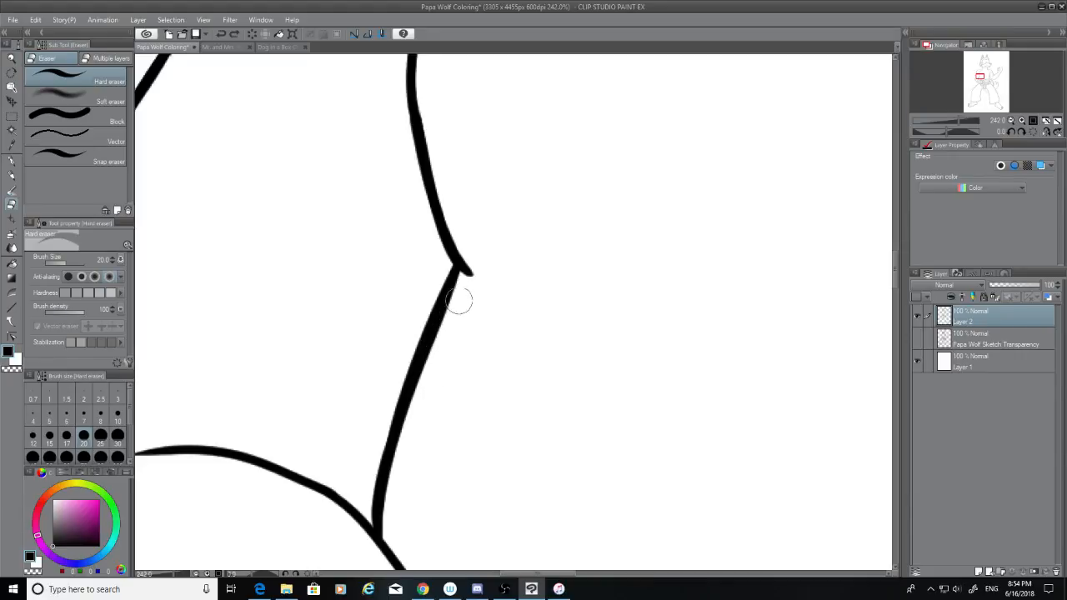
pyautogui.moveTo(464, 295); pyautogui.dragTo(425, 373)
pyautogui.hotkey('ctrl', 'z')
pyautogui.moveTo(458, 321); pyautogui.dragTo(449, 338)
pyautogui.moveTo(469, 286); pyautogui.dragTo(436, 374)
pyautogui.moveTo(424, 404)
pyautogui.mouseDown()
pyautogui.moveTo(451, 322)
pyautogui.moveTo(426, 397)
pyautogui.mouseUp()
pyautogui.hotkey('ctrl', 'z')
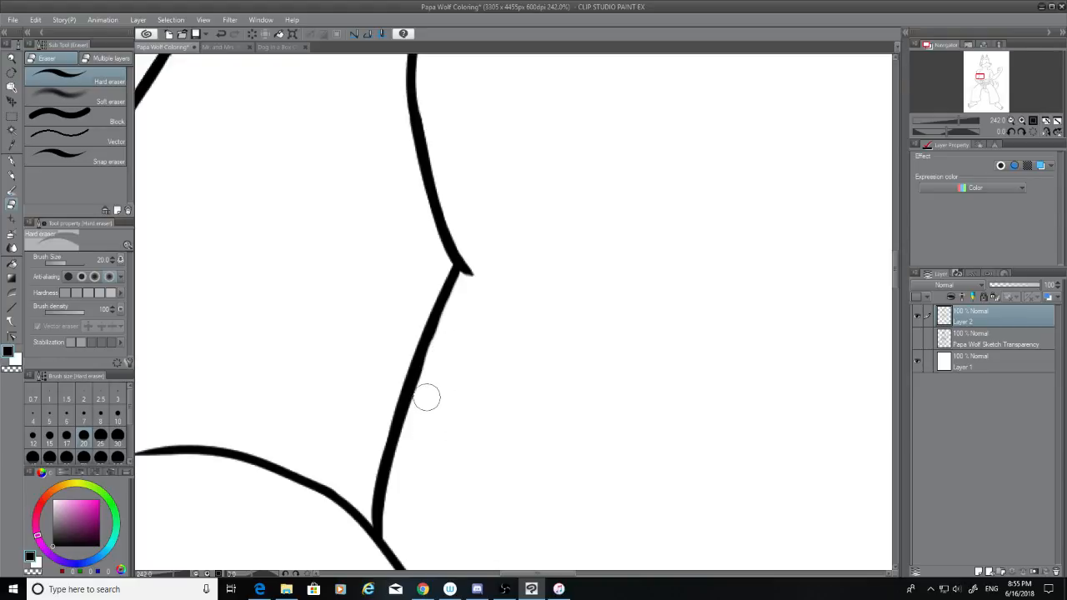
pyautogui.hotkey('ctrl', 'z')
pyautogui.moveTo(446, 343)
pyautogui.mouseDown()
pyautogui.moveTo(424, 403)
pyautogui.moveTo(435, 369)
pyautogui.mouseUp()
pyautogui.hotkey('ctrl', 'z')
pyautogui.scroll(-4, 610, 508)
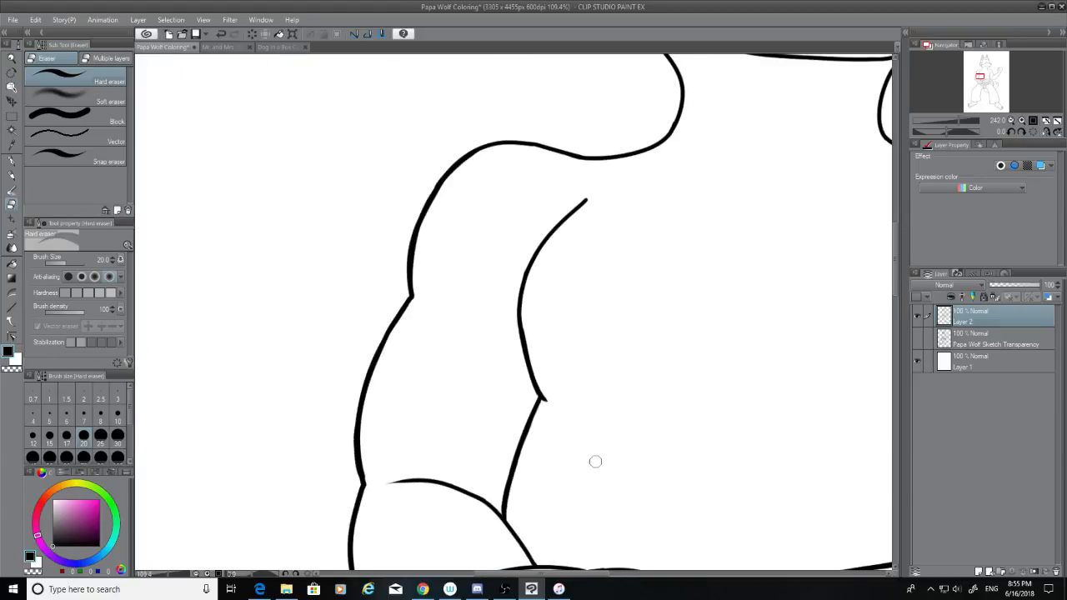
# Step: Smooth the uneven spot in the torso side line's curve with a short G-pen stroke at size 8
pyautogui.scroll(4, 531, 316)
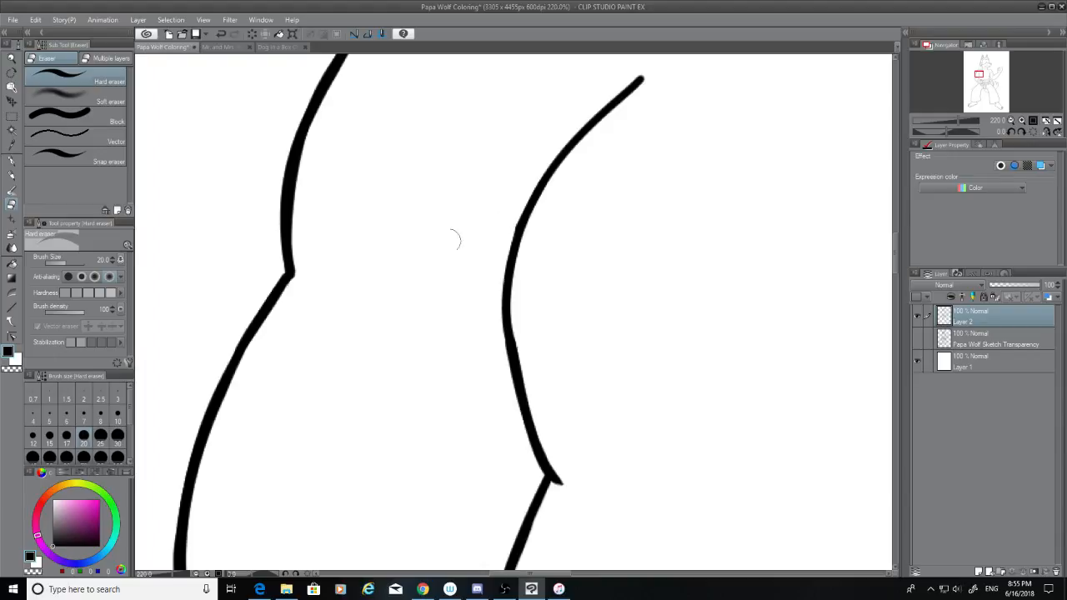
pyautogui.click(11, 160)
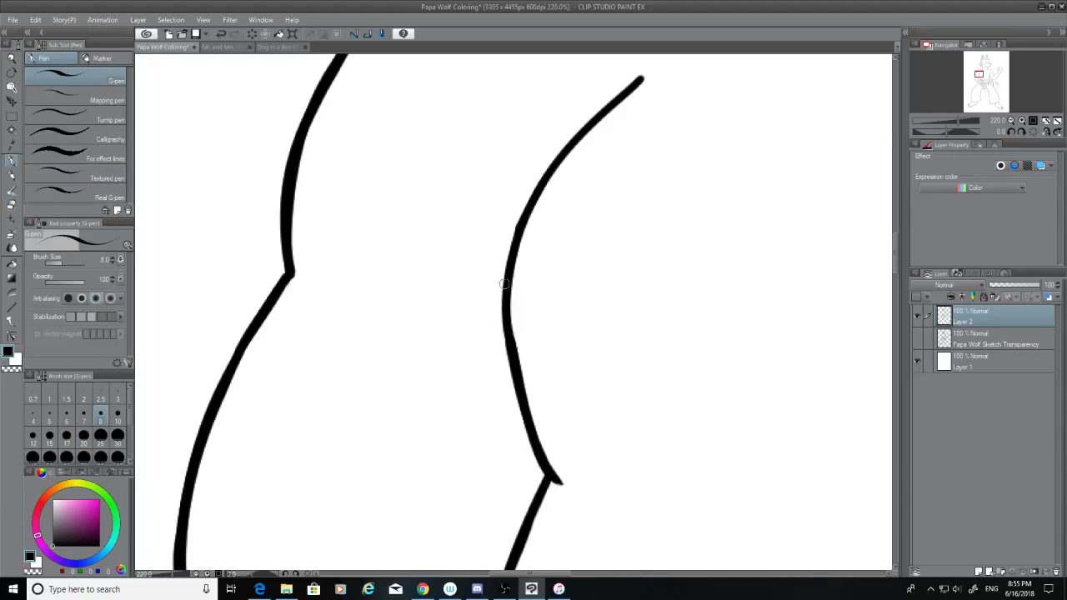
pyautogui.moveTo(506, 283); pyautogui.dragTo(514, 340)
pyautogui.hotkey('ctrl', 'z')
pyautogui.moveTo(508, 283); pyautogui.dragTo(511, 348)
pyautogui.hotkey('ctrl', 'z')
pyautogui.moveTo(506, 285); pyautogui.dragTo(514, 348)
pyautogui.hotkey('ctrl', 'z')
pyautogui.moveTo(506, 286); pyautogui.dragTo(510, 345)
pyautogui.scroll(-8, 442, 518)
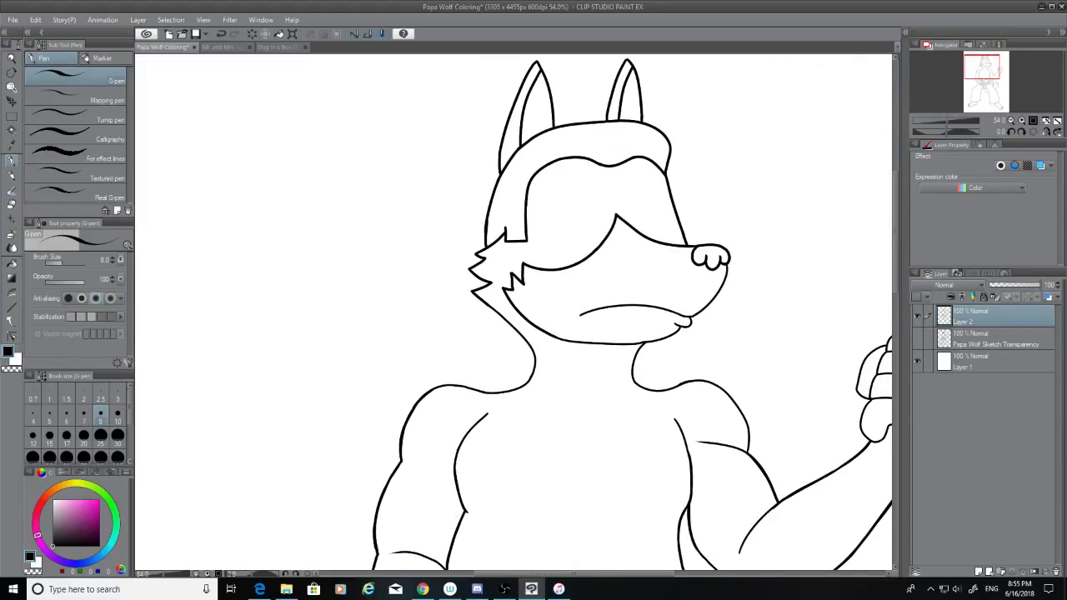
# Step: Thicken the line where the neck flows into the shoulder of the raised arm with the G-pen at size 8
pyautogui.moveTo(896, 277); pyautogui.dragTo(907, 319)
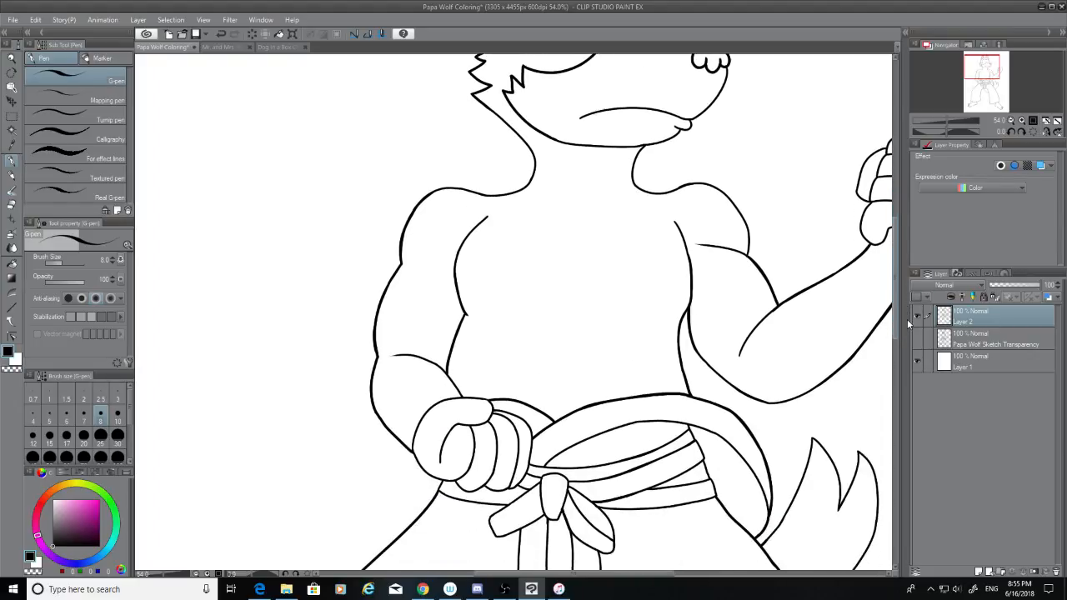
pyautogui.scroll(8, 637, 168)
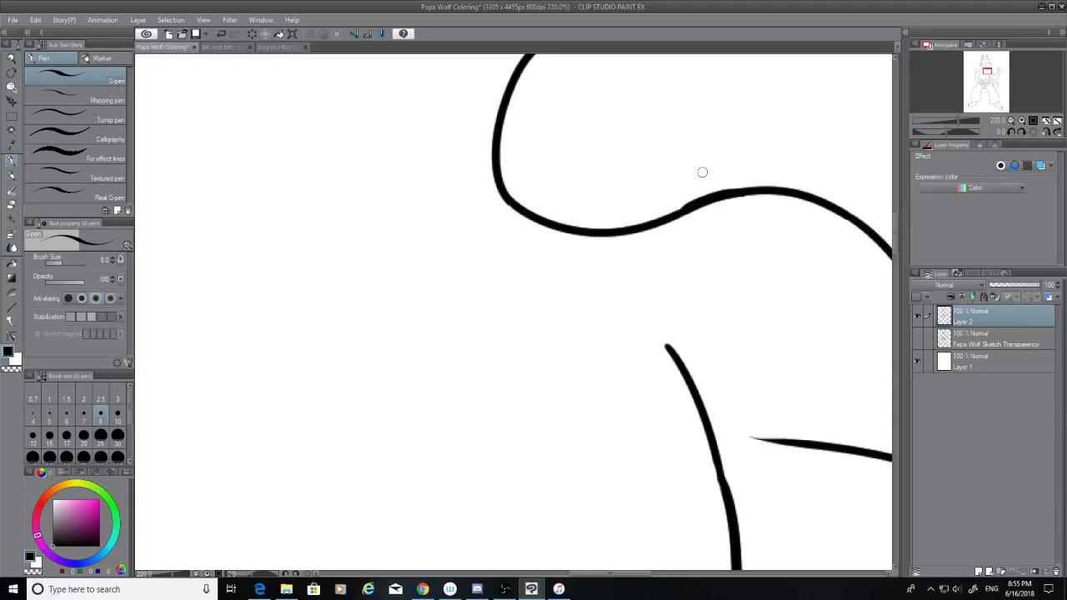
pyautogui.moveTo(510, 195)
pyautogui.mouseDown()
pyautogui.moveTo(696, 196)
pyautogui.moveTo(595, 231)
pyautogui.mouseUp()
pyautogui.hotkey('ctrl', 'z')
pyautogui.hotkey('ctrl', 'z')
pyautogui.moveTo(700, 200); pyautogui.dragTo(584, 235)
pyautogui.hotkey('ctrl', 'z')
pyautogui.moveTo(705, 203); pyautogui.dragTo(592, 234)
pyautogui.hotkey('ctrl', 'z')
pyautogui.moveTo(699, 202); pyautogui.dragTo(643, 226)
# Step: Try to continue the thicker line over the top of the raised arm's shoulder with the G-pen
pyautogui.click(13, 205)
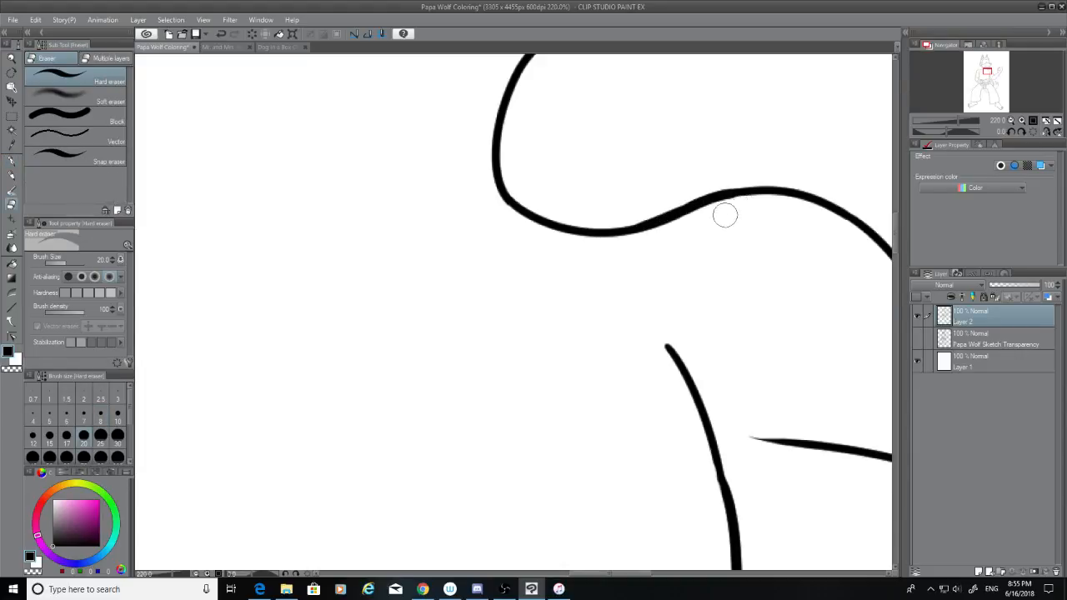
pyautogui.click(13, 162)
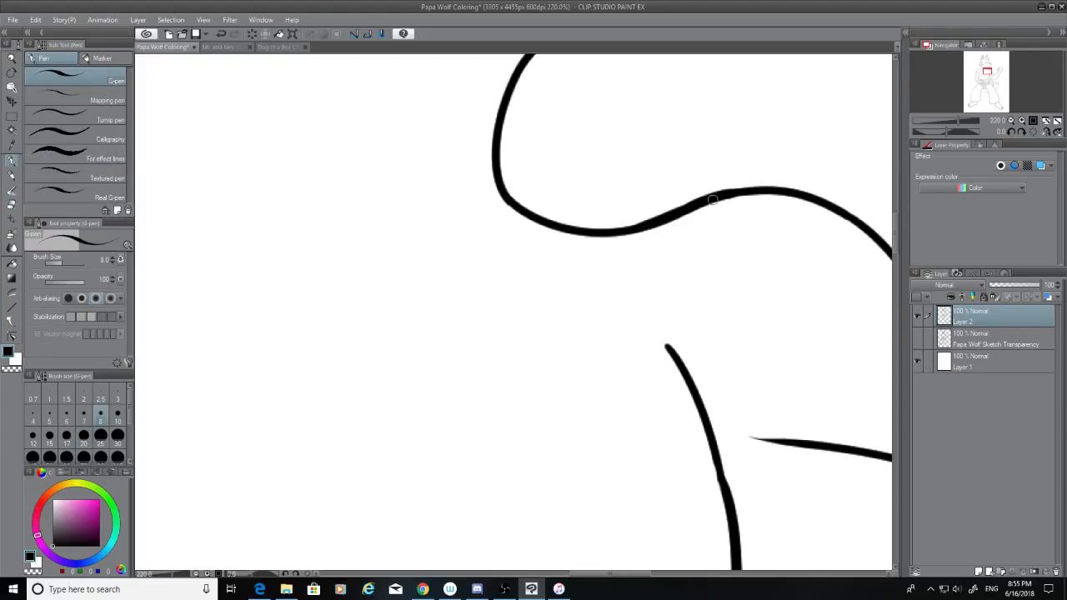
pyautogui.moveTo(685, 203)
pyautogui.mouseDown()
pyautogui.moveTo(765, 201)
pyautogui.moveTo(705, 205)
pyautogui.mouseUp()
pyautogui.hotkey('ctrl', 'z')
pyautogui.hotkey('ctrl', 'z')
pyautogui.moveTo(717, 200); pyautogui.dragTo(805, 191)
pyautogui.hotkey('ctrl', 'z')
pyautogui.moveTo(718, 199); pyautogui.dragTo(825, 202)
pyautogui.hotkey('ctrl', 'z')
pyautogui.moveTo(718, 198)
pyautogui.mouseDown()
pyautogui.moveTo(824, 208)
pyautogui.moveTo(720, 200)
pyautogui.mouseUp()
pyautogui.hotkey('ctrl', 'z')
pyautogui.hotkey('ctrl', 'z')
pyautogui.moveTo(813, 192)
pyautogui.mouseDown()
pyautogui.moveTo(718, 203)
pyautogui.moveTo(774, 192)
pyautogui.mouseUp()
pyautogui.hotkey('ctrl', 'z')
# Step: Try to trim the underside of the raised arm's shoulder line with the Hard eraser at size 20
pyautogui.scroll(-5, 743, 125)
pyautogui.scroll(7, 702, 237)
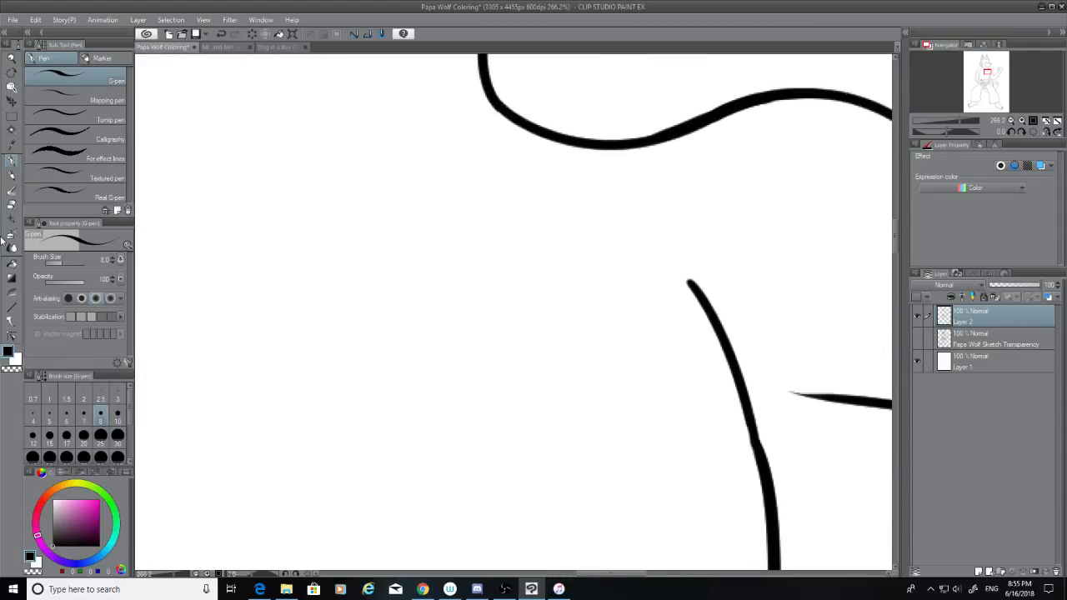
pyautogui.click(13, 204)
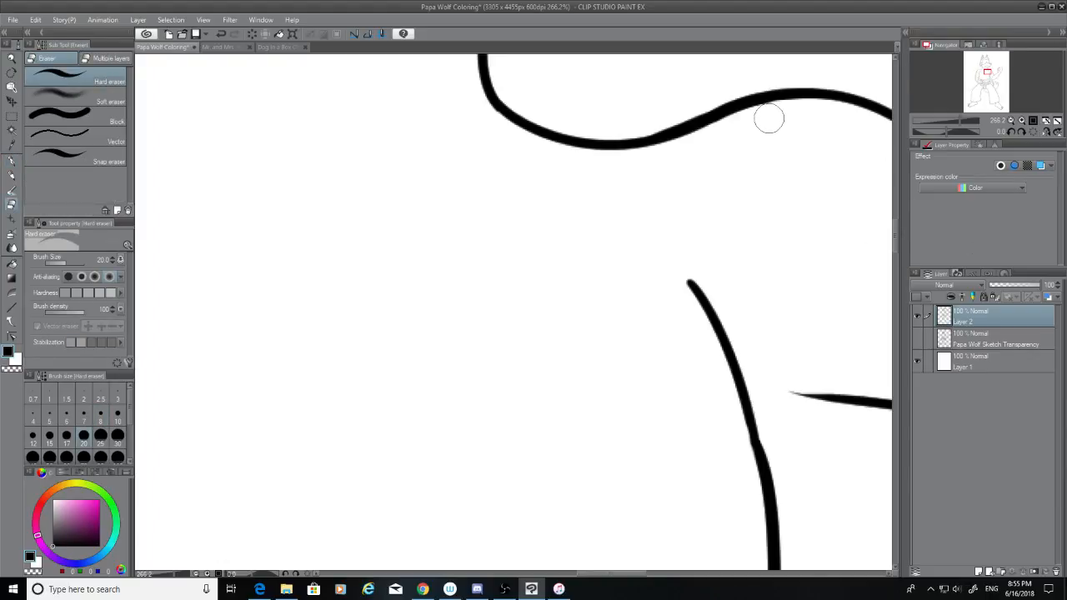
pyautogui.moveTo(768, 118); pyautogui.dragTo(770, 112)
pyautogui.hotkey('ctrl', 'z')
pyautogui.scroll(-8, 732, 198)
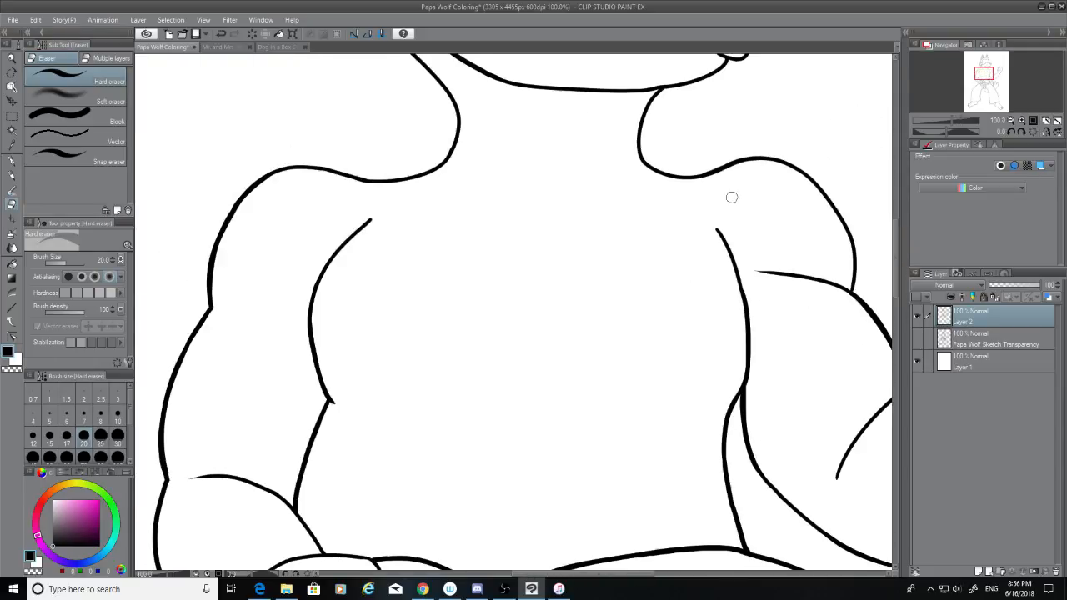
pyautogui.scroll(-3, 748, 157)
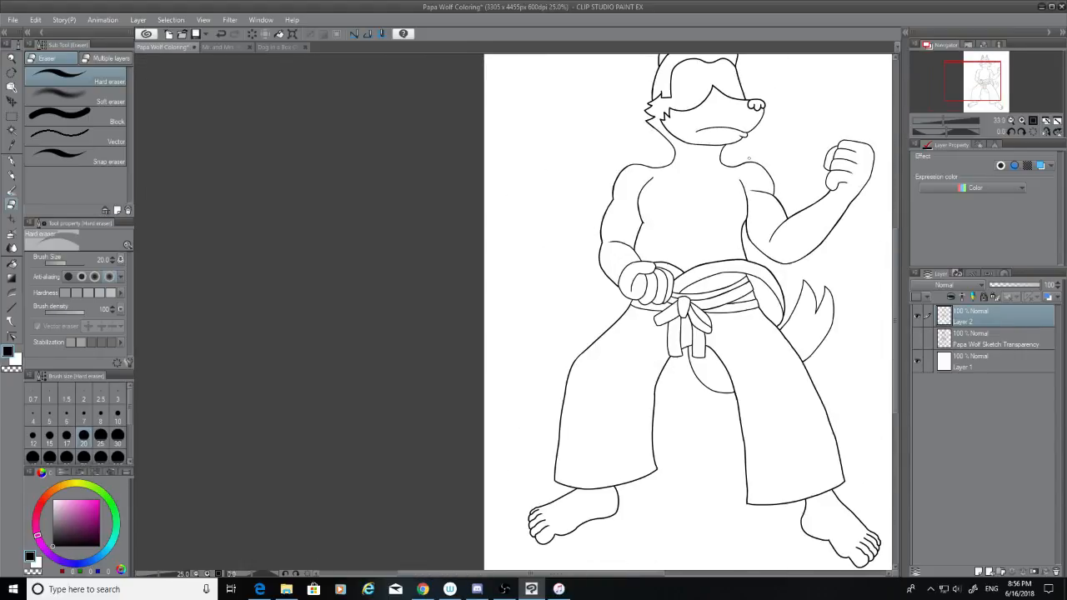
# Step: Thicken the lowered fist's outer outline from the wrist to the waist with the G-pen at size 10
pyautogui.scroll(1, 790, 329)
pyautogui.scroll(1, 790, 329)
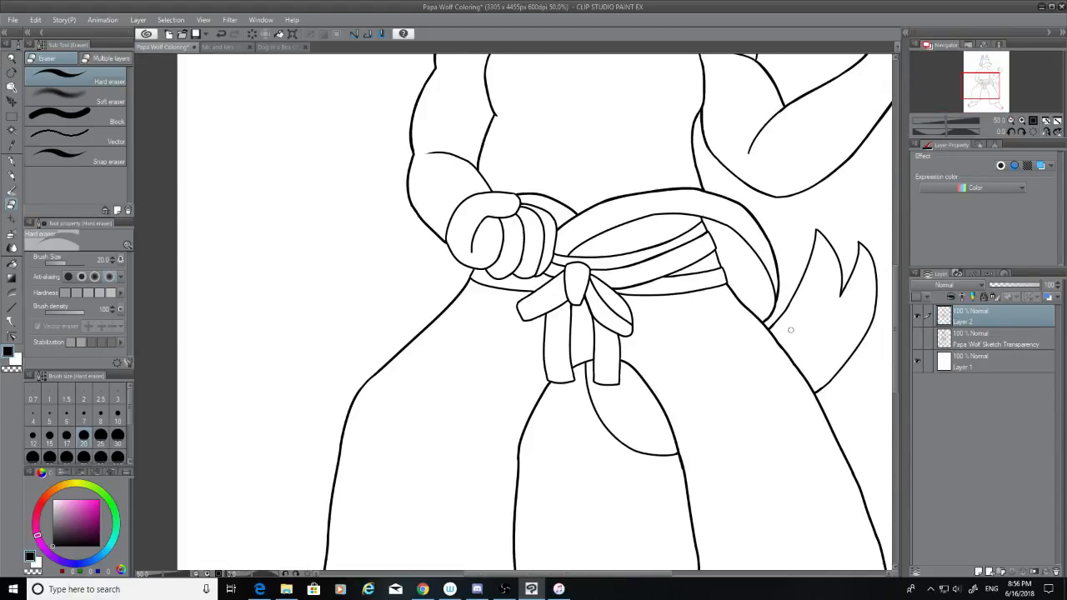
pyautogui.scroll(5, 457, 234)
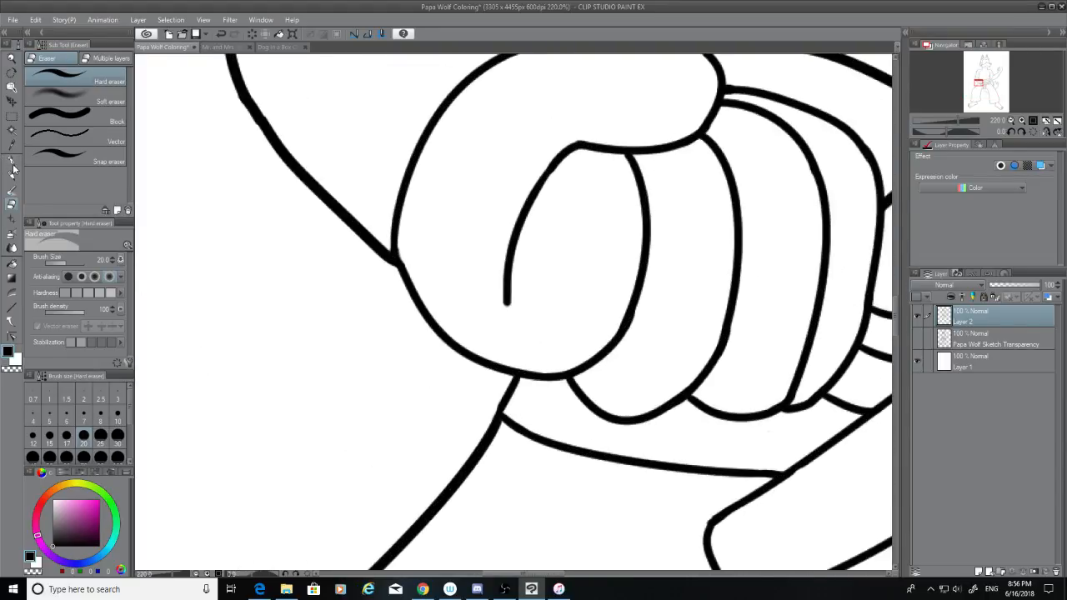
pyautogui.press('p')
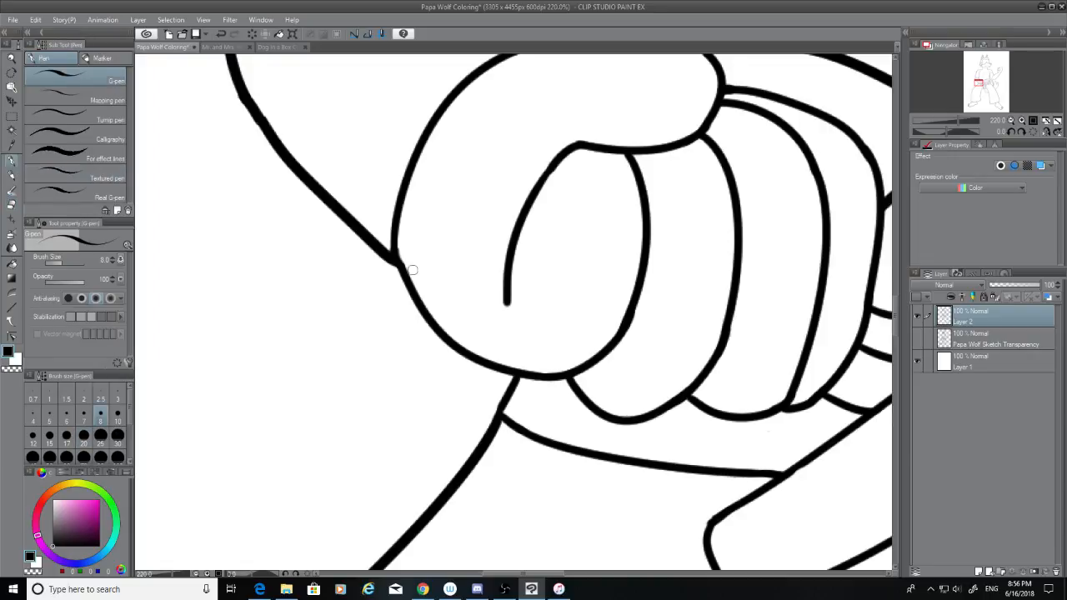
pyautogui.moveTo(396, 261); pyautogui.dragTo(500, 401)
pyautogui.hotkey('ctrl', 'z')
pyautogui.click(117, 414)
pyautogui.moveTo(397, 262); pyautogui.dragTo(509, 377)
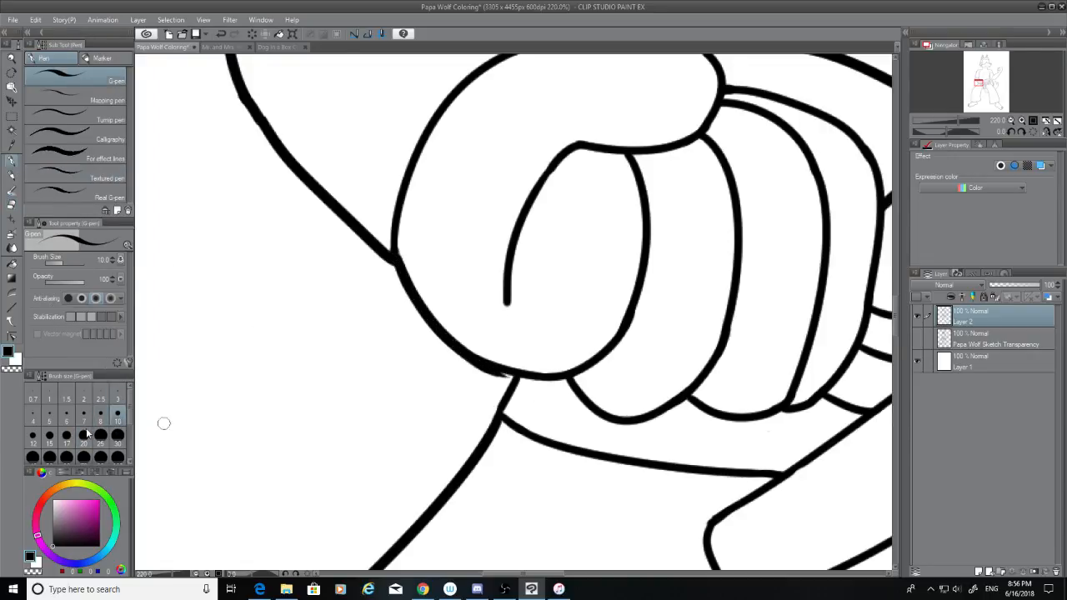
pyautogui.hotkey('ctrl', 'z')
pyautogui.moveTo(397, 262)
pyautogui.mouseDown()
pyautogui.moveTo(435, 333)
pyautogui.moveTo(514, 375)
pyautogui.moveTo(441, 315)
pyautogui.moveTo(453, 314)
pyautogui.moveTo(537, 377)
pyautogui.moveTo(493, 369)
pyautogui.moveTo(564, 367)
pyautogui.moveTo(495, 371)
pyautogui.moveTo(551, 372)
pyautogui.mouseUp()
pyautogui.hotkey('ctrl', 'z')
pyautogui.hotkey('ctrl', 'z')
pyautogui.hotkey('ctrl', 'z')
pyautogui.hotkey('ctrl', 'z')
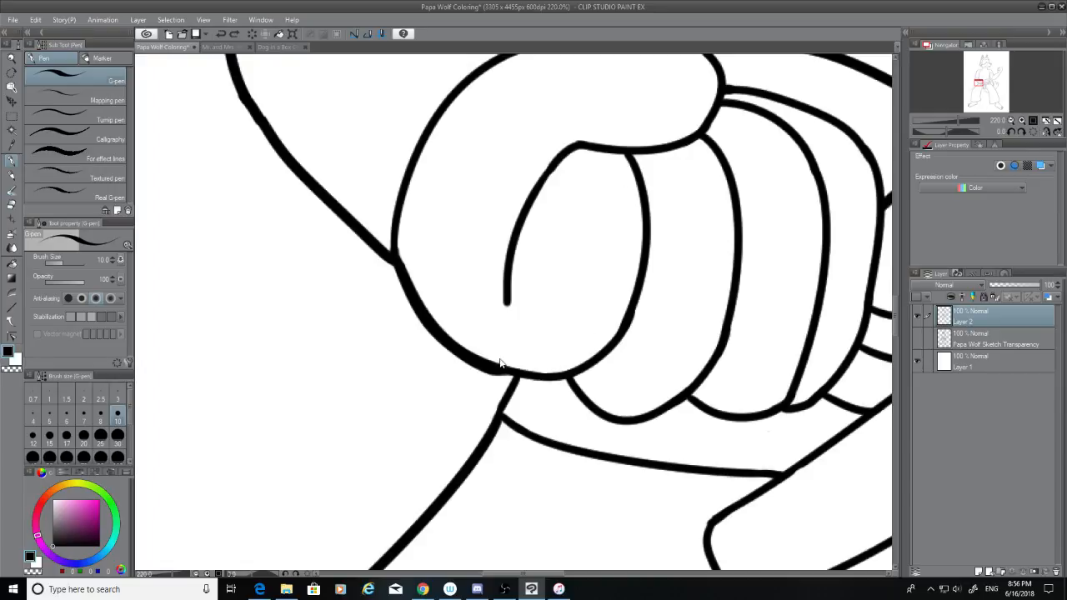
# Step: Thicken the short hip line directly below the lowered fist where it meets the belt
pyautogui.moveTo(527, 376)
pyautogui.mouseDown()
pyautogui.moveTo(493, 372)
pyautogui.moveTo(534, 370)
pyautogui.moveTo(498, 373)
pyautogui.moveTo(523, 369)
pyautogui.moveTo(489, 438)
pyautogui.mouseUp()
pyautogui.hotkey('ctrl', 'z')
pyautogui.hotkey('alt', 'Tab')
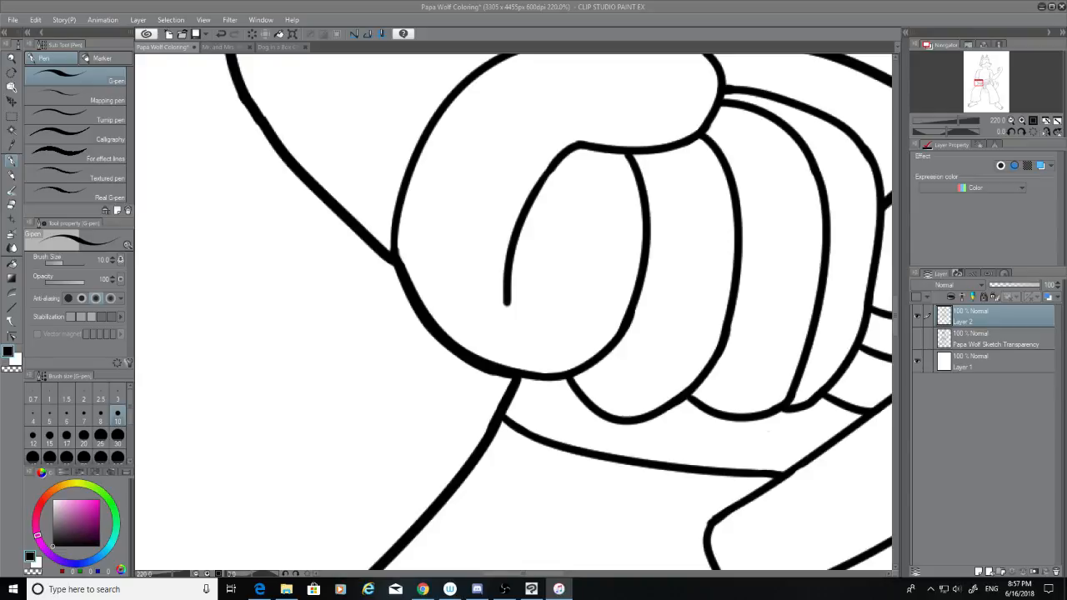
# Step: Thicken the upper edge of the lowered fist's thumb and the start of the adjoining belt line
pyautogui.scroll(5, 898, 295)
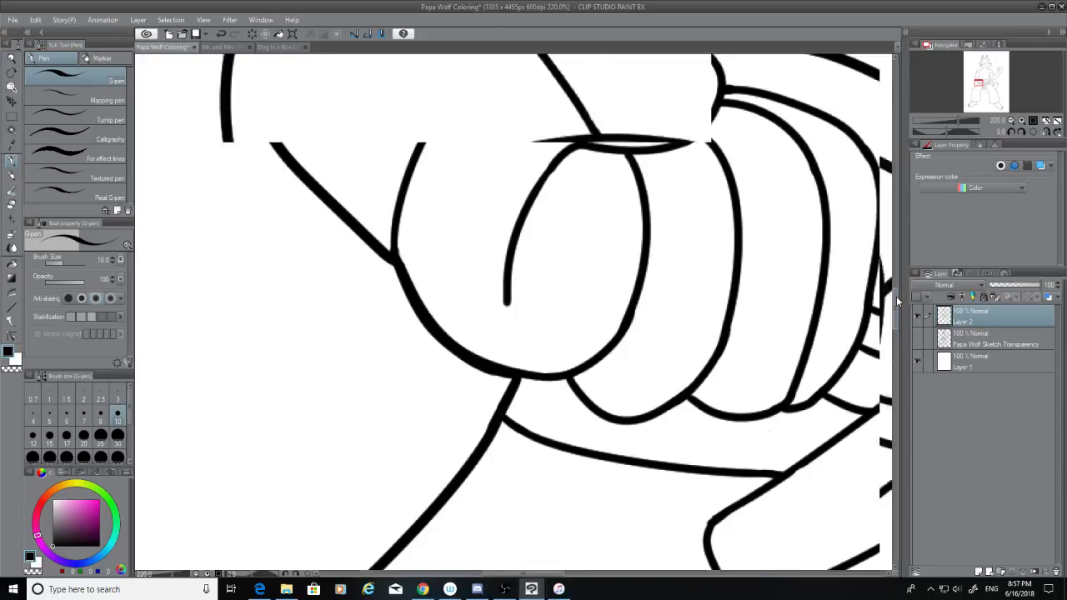
pyautogui.moveTo(897, 291); pyautogui.dragTo(896, 291)
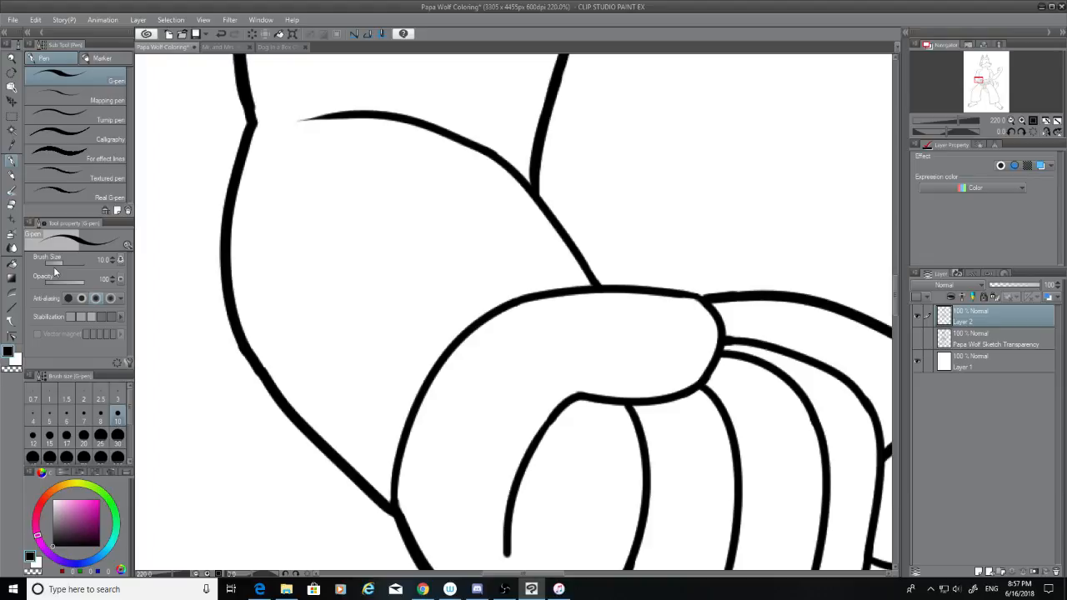
pyautogui.moveTo(730, 295); pyautogui.dragTo(741, 292)
pyautogui.hotkey('ctrl', 'z')
pyautogui.moveTo(520, 302)
pyautogui.mouseDown()
pyautogui.moveTo(635, 285)
pyautogui.moveTo(695, 289)
pyautogui.moveTo(590, 291)
pyautogui.mouseUp()
pyautogui.hotkey('ctrl', 'z')
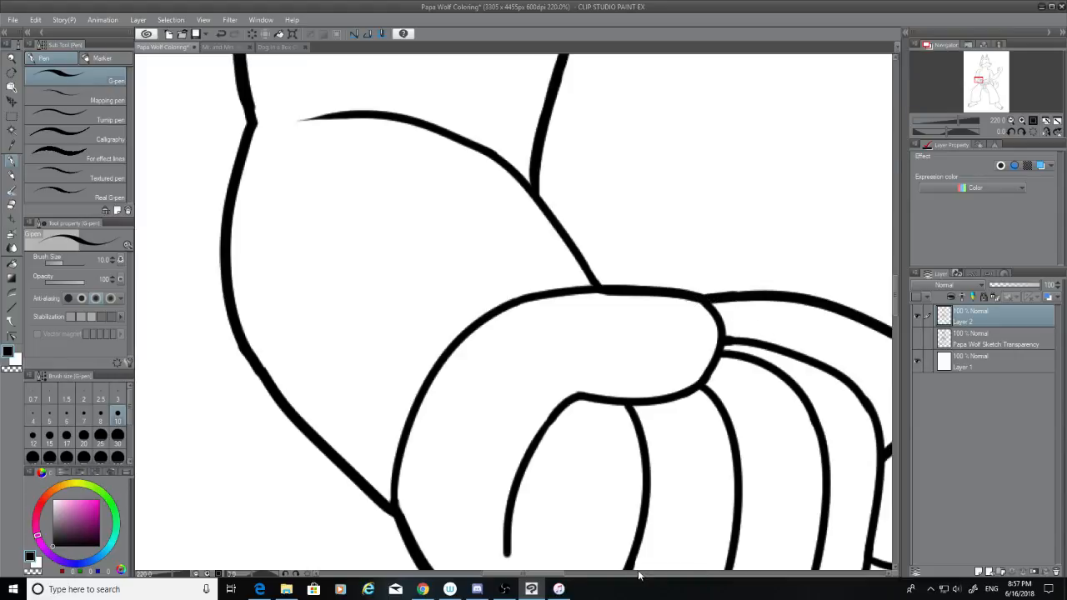
# Step: Try to thicken the inner line of the lowered fist's first finger, just below the thumb
pyautogui.scroll(-5, 885, 277)
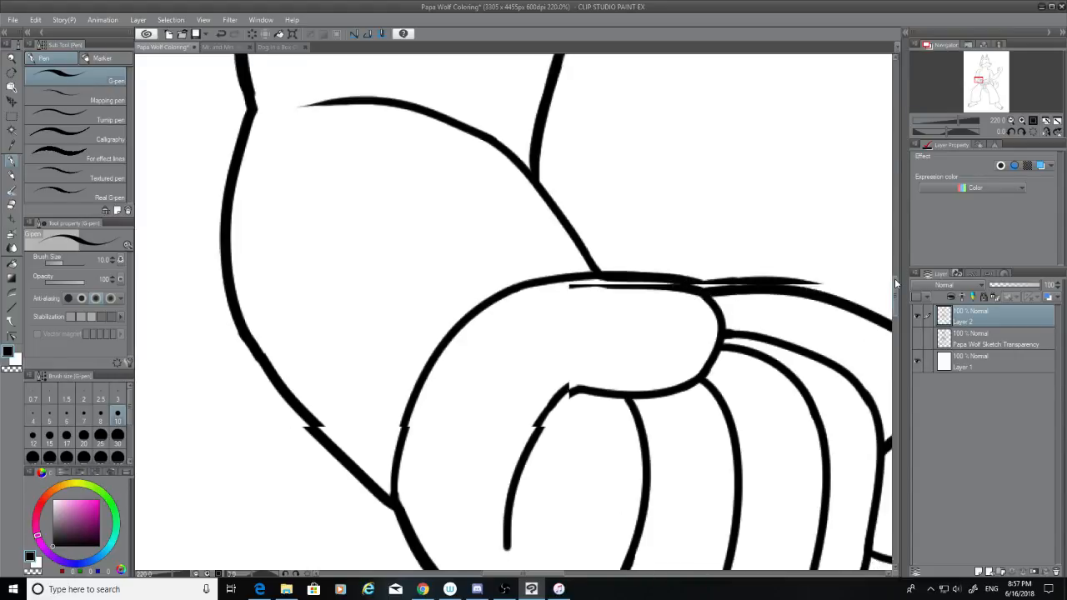
pyautogui.moveTo(627, 113); pyautogui.dragTo(638, 325)
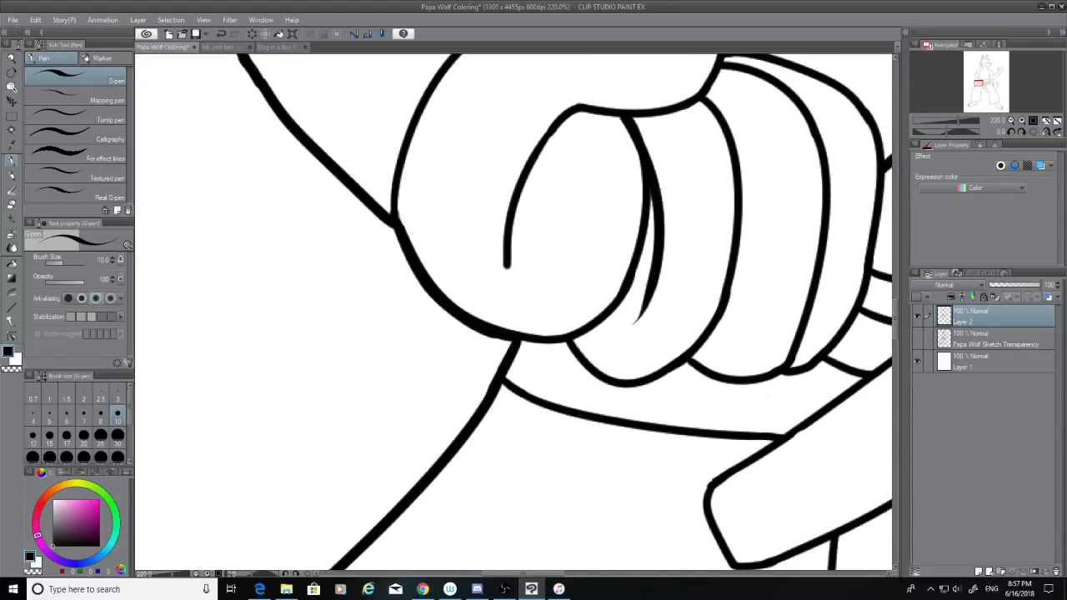
pyautogui.hotkey('ctrl', 'z')
pyautogui.moveTo(627, 112); pyautogui.dragTo(597, 341)
pyautogui.hotkey('ctrl', 'z')
pyautogui.moveTo(626, 111); pyautogui.dragTo(588, 300)
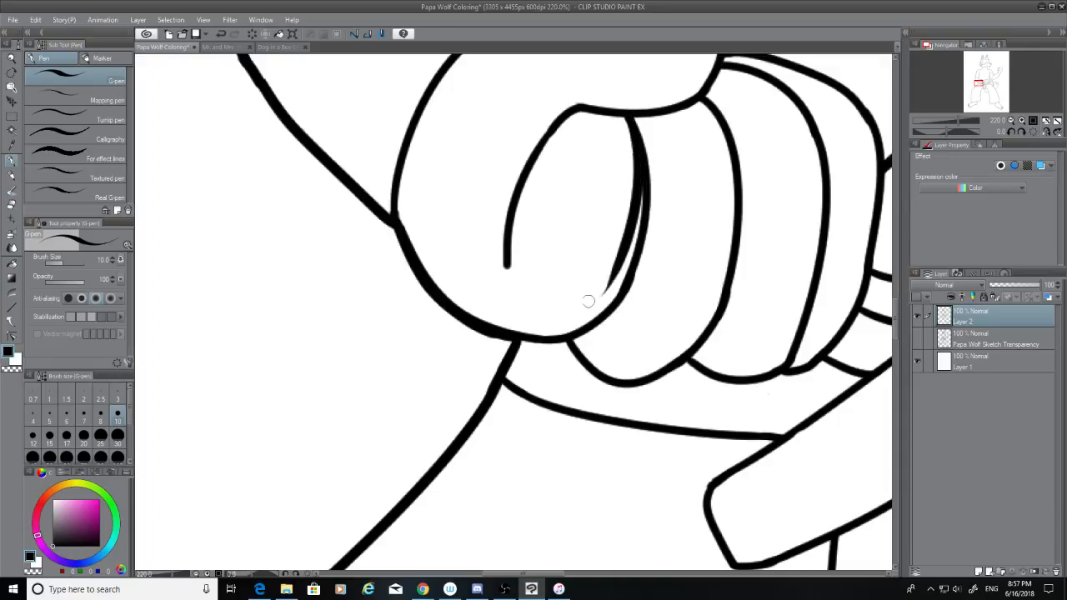
pyautogui.hotkey('ctrl', 'z')
pyautogui.moveTo(626, 114); pyautogui.dragTo(580, 290)
pyautogui.hotkey('ctrl', 'z')
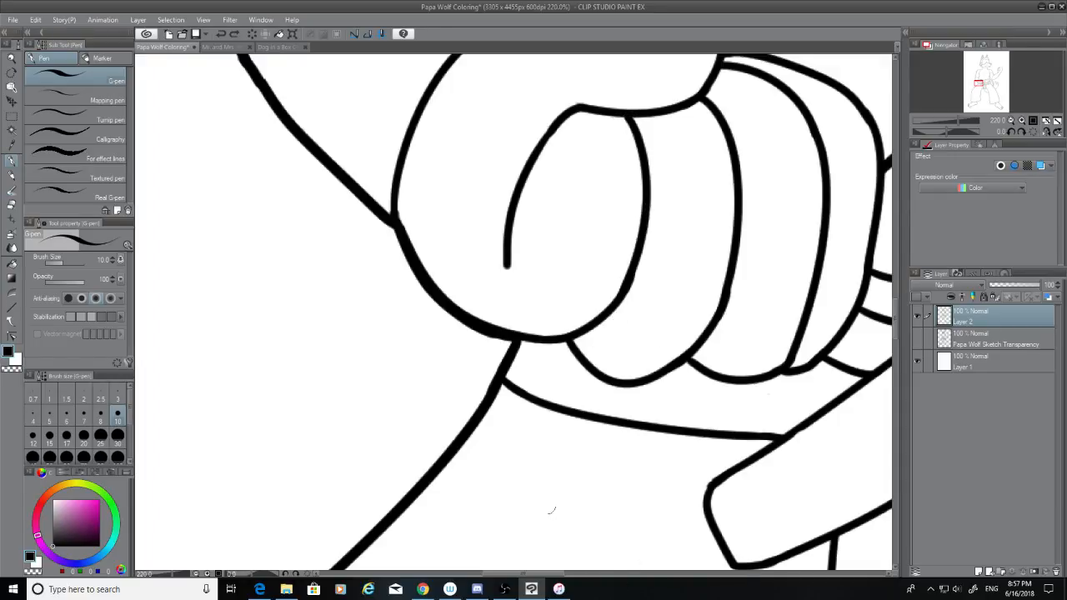
# Step: Thicken the outer curve of the raised fist's lowest finger down to the wrist with the G-pen at size 10
pyautogui.click(13, 204)
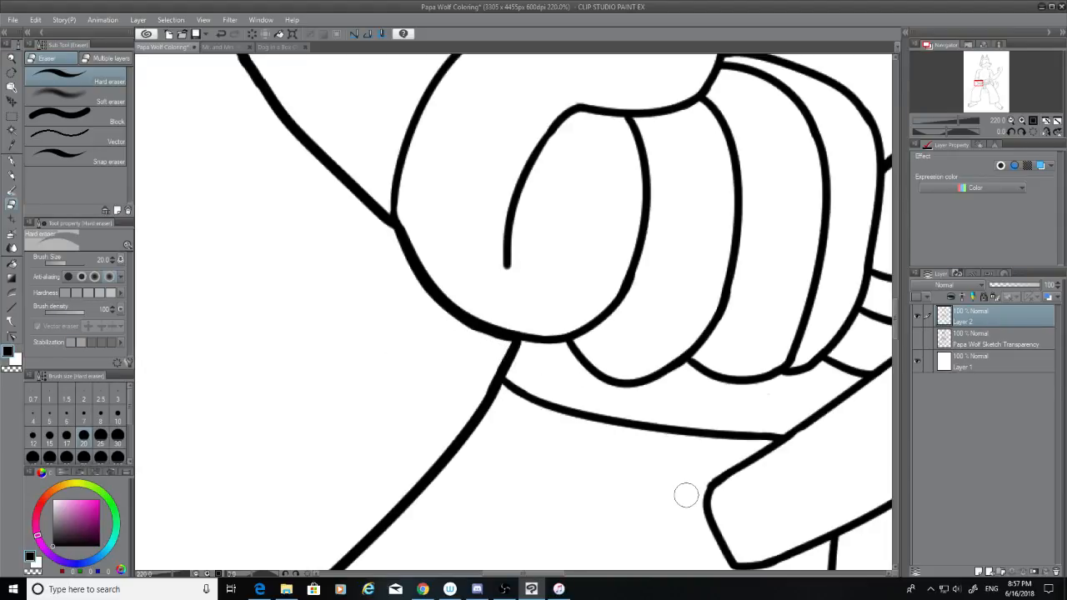
pyautogui.scroll(-5, 686, 495)
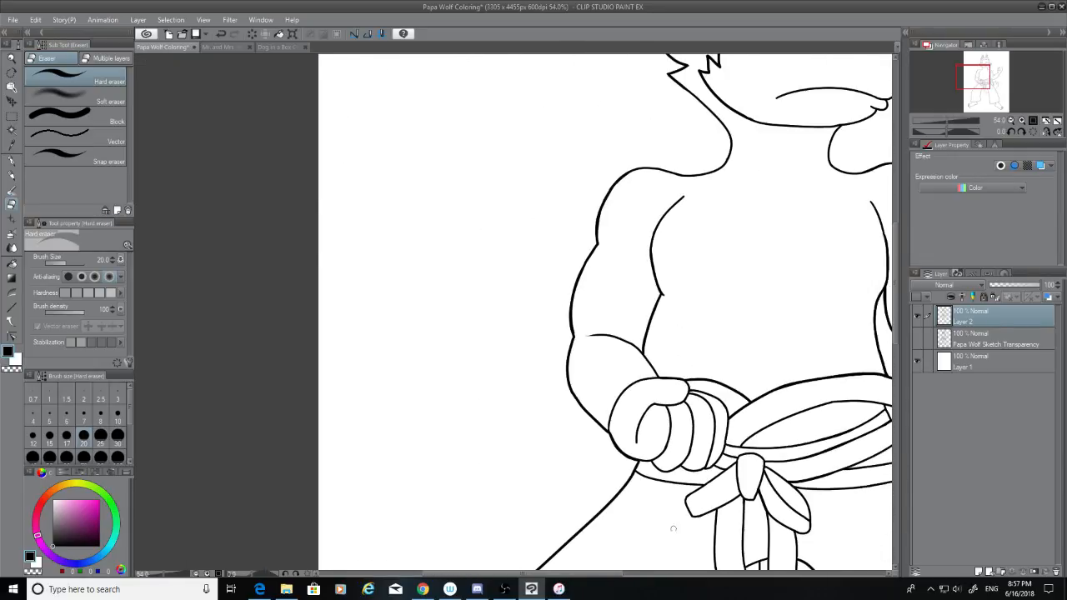
pyautogui.moveTo(602, 573); pyautogui.dragTo(684, 592)
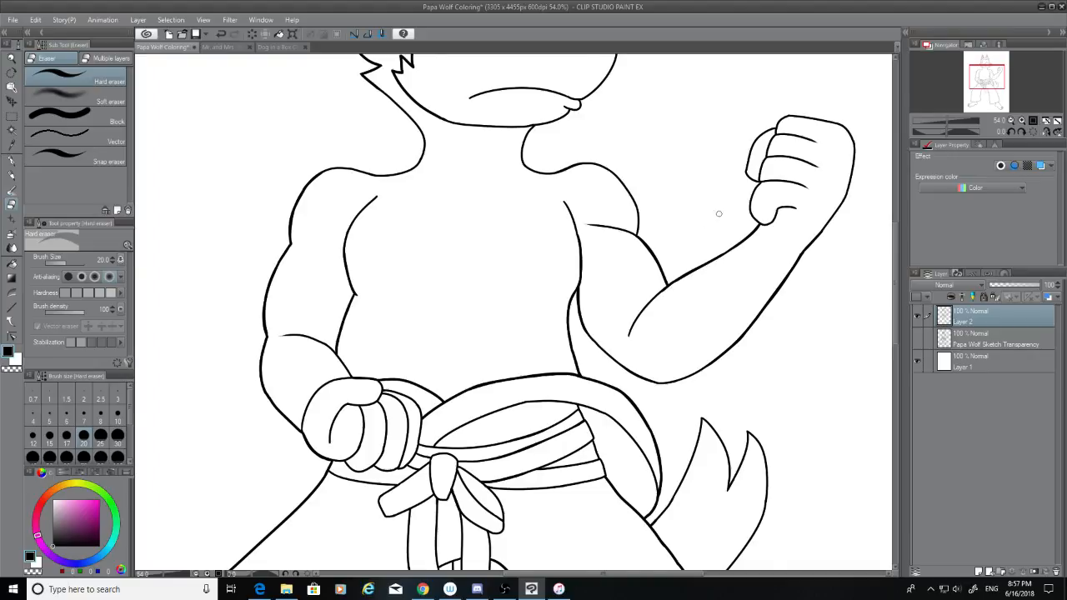
pyautogui.scroll(1, 718, 213)
pyautogui.moveTo(894, 304); pyautogui.dragTo(908, 258)
pyautogui.scroll(2, 882, 286)
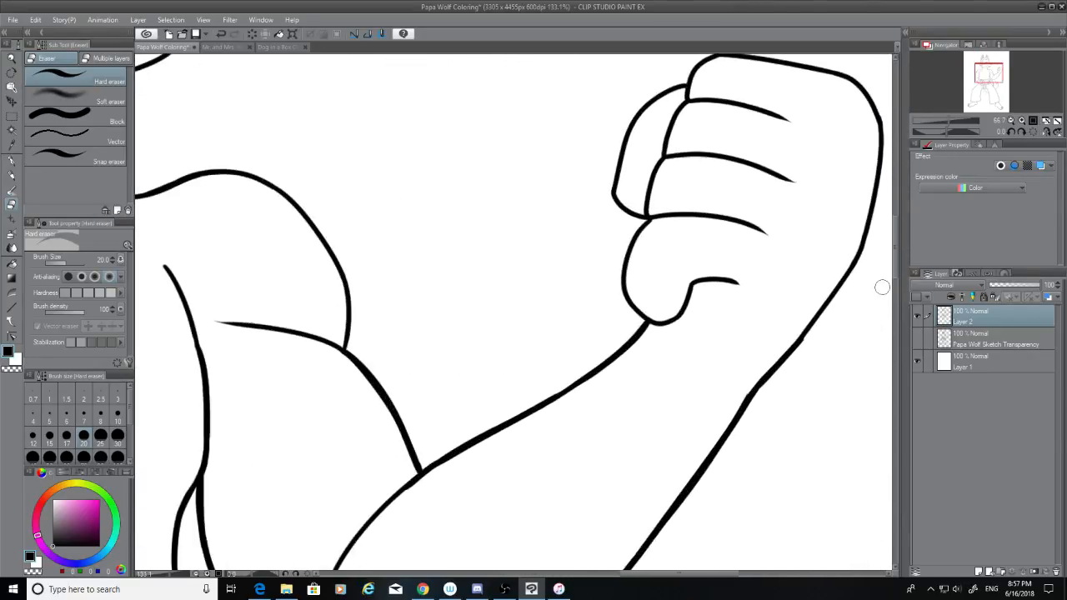
pyautogui.scroll(1, 882, 286)
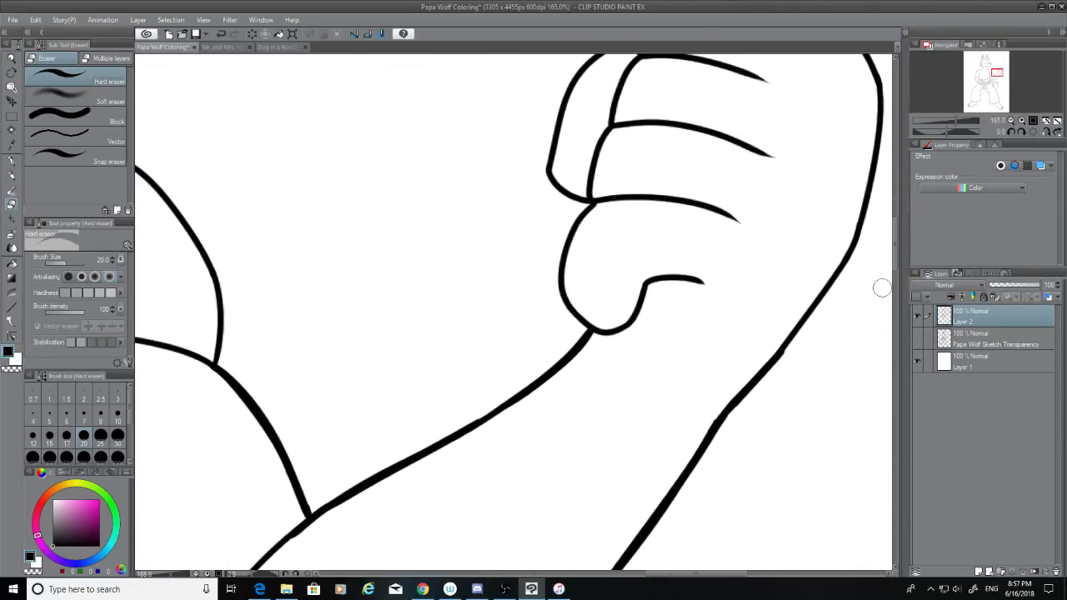
pyautogui.click(11, 159)
pyautogui.moveTo(589, 200)
pyautogui.mouseDown()
pyautogui.moveTo(567, 232)
pyautogui.moveTo(556, 291)
pyautogui.moveTo(595, 328)
pyautogui.mouseUp()
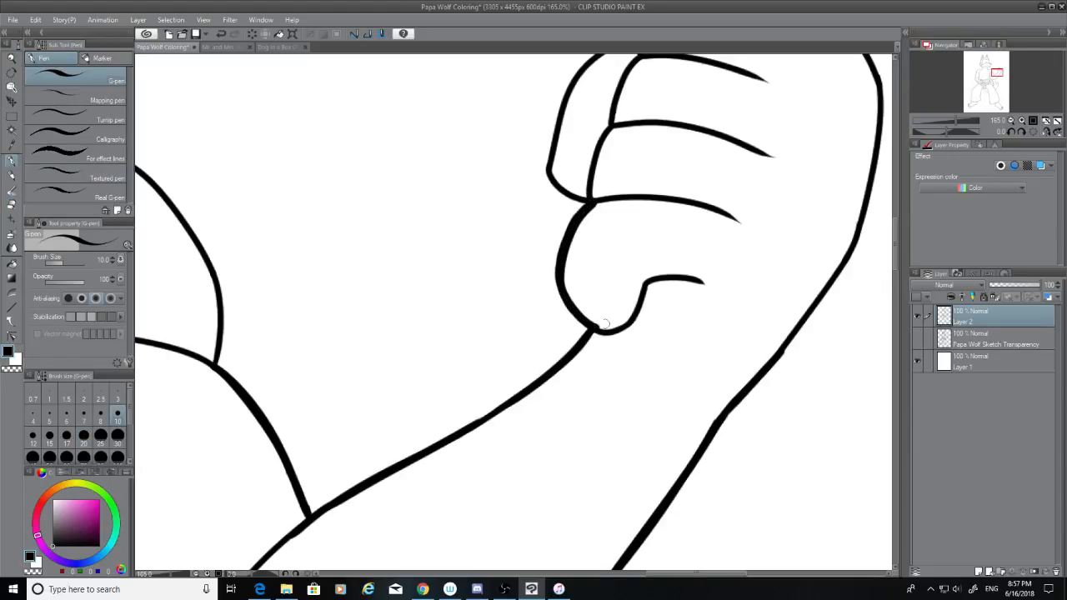
pyautogui.hotkey('ctrl', 'z')
pyautogui.moveTo(593, 202)
pyautogui.mouseDown()
pyautogui.moveTo(565, 263)
pyautogui.moveTo(575, 313)
pyautogui.mouseUp()
pyautogui.hotkey('ctrl', 'z')
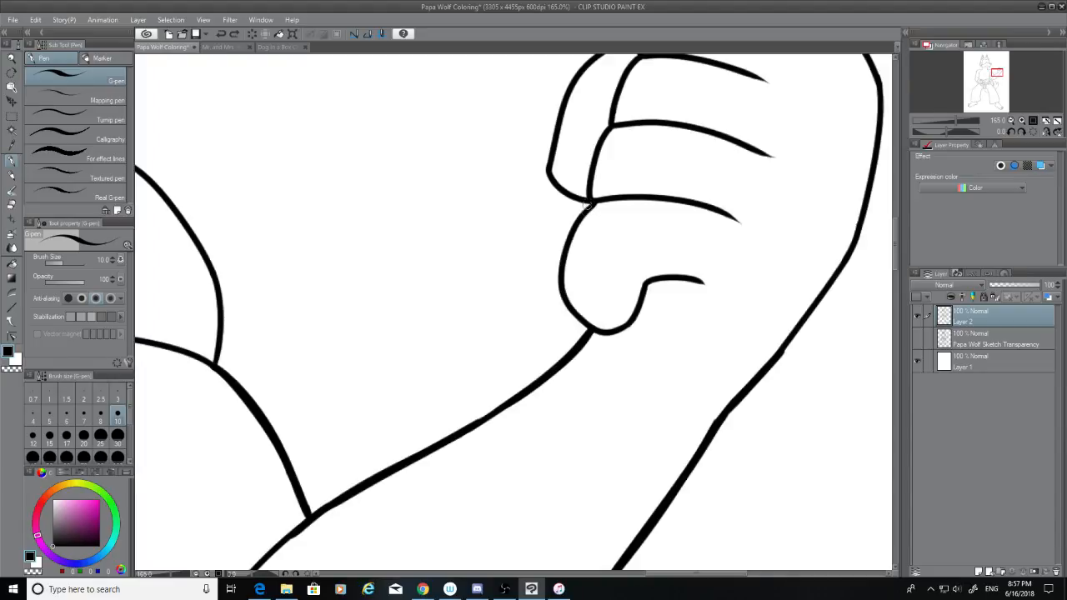
pyautogui.moveTo(591, 204)
pyautogui.mouseDown()
pyautogui.moveTo(560, 246)
pyautogui.moveTo(559, 292)
pyautogui.moveTo(597, 329)
pyautogui.mouseUp()
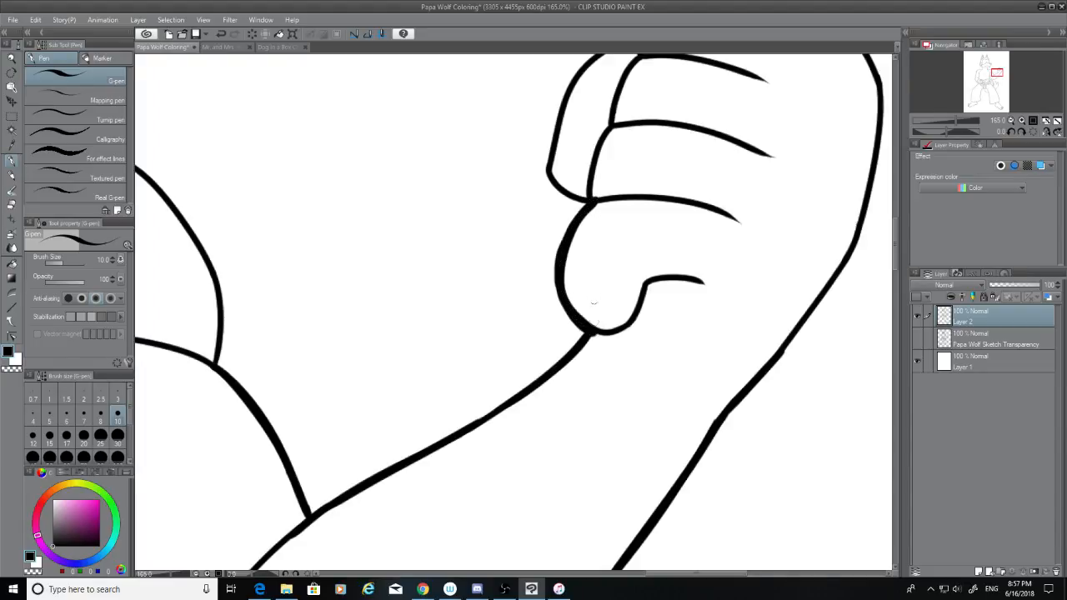
pyautogui.hotkey('ctrl', 'z')
pyautogui.moveTo(591, 207)
pyautogui.mouseDown()
pyautogui.moveTo(577, 223)
pyautogui.moveTo(563, 292)
pyautogui.moveTo(597, 330)
pyautogui.mouseUp()
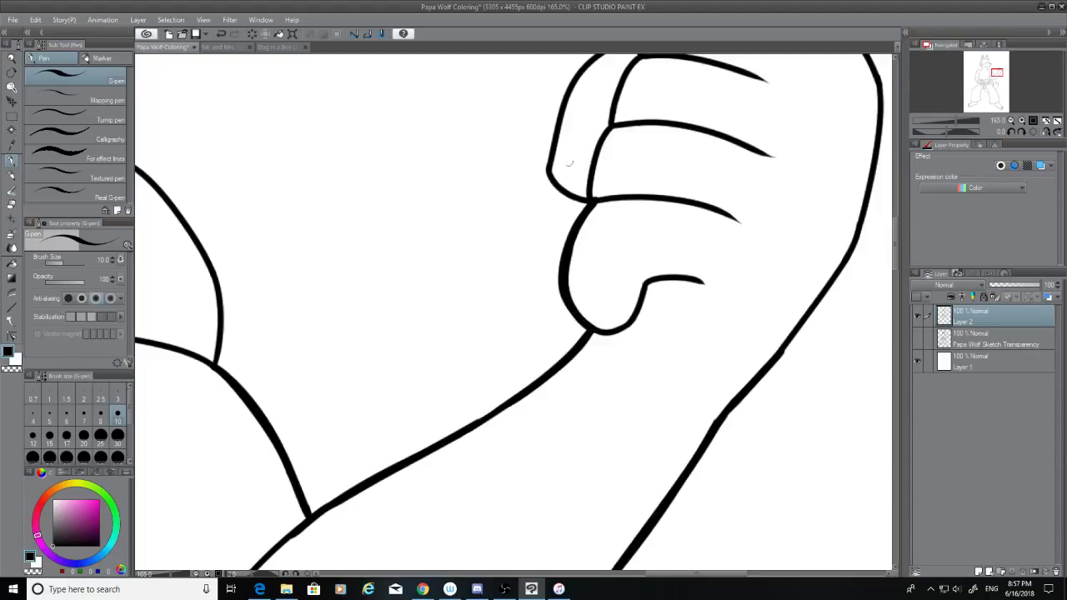
# Step: Thicken the outer edge of the raised forearm just below the wrist
pyautogui.moveTo(862, 208); pyautogui.dragTo(744, 380)
pyautogui.hotkey('ctrl', 'z')
pyautogui.moveTo(857, 232); pyautogui.dragTo(797, 340)
pyautogui.moveTo(827, 295); pyautogui.dragTo(780, 356)
pyautogui.hotkey('ctrl', 'z')
pyautogui.moveTo(803, 315); pyautogui.dragTo(773, 367)
pyautogui.hotkey('ctrl', 'z')
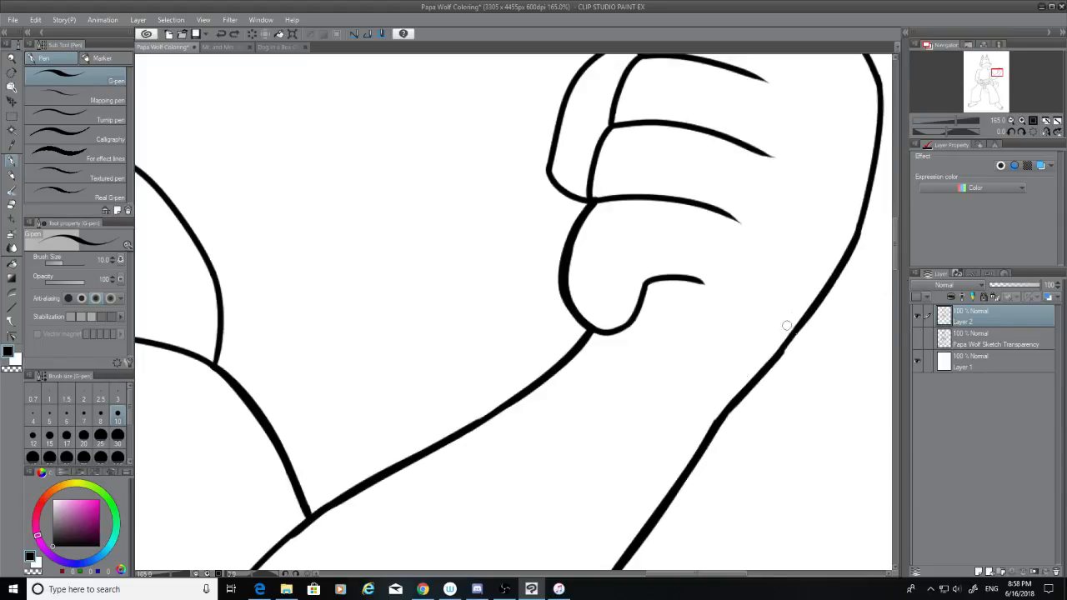
pyautogui.moveTo(810, 307); pyautogui.dragTo(779, 360)
# Step: Try to thicken the top edge of the raised fist with a tapering stroke
pyautogui.moveTo(895, 246); pyautogui.dragTo(895, 231)
pyautogui.moveTo(682, 131); pyautogui.dragTo(833, 177)
pyautogui.hotkey('ctrl', 'z')
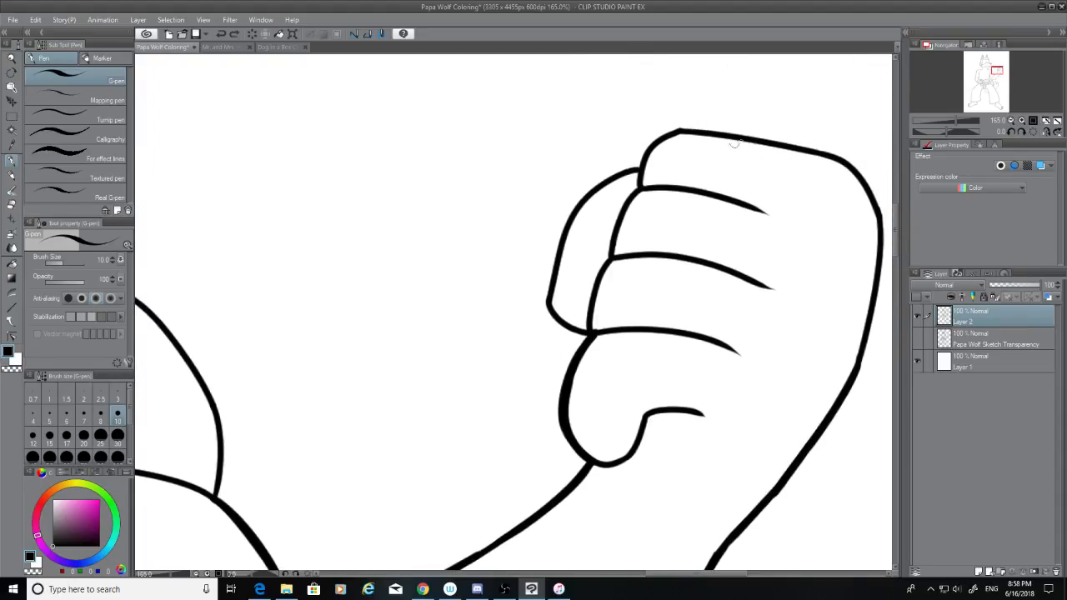
pyautogui.moveTo(680, 130); pyautogui.dragTo(835, 174)
pyautogui.hotkey('ctrl', 'z')
pyautogui.moveTo(692, 132); pyautogui.dragTo(838, 198)
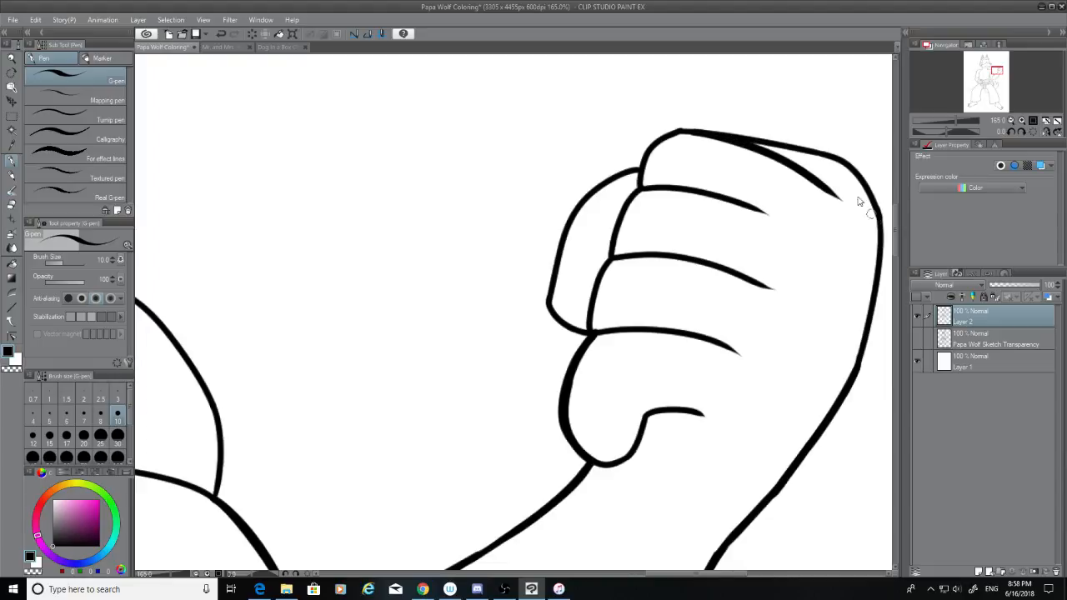
pyautogui.hotkey('ctrl', 'z')
pyautogui.hotkey('ctrl', 'z')
# Step: Thicken the back-of-hand outline of the raised fist from the knuckle corner down to the wrist
pyautogui.moveTo(831, 160)
pyautogui.mouseDown()
pyautogui.moveTo(880, 275)
pyautogui.moveTo(851, 170)
pyautogui.moveTo(857, 332)
pyautogui.mouseUp()
pyautogui.hotkey('ctrl', 'z')
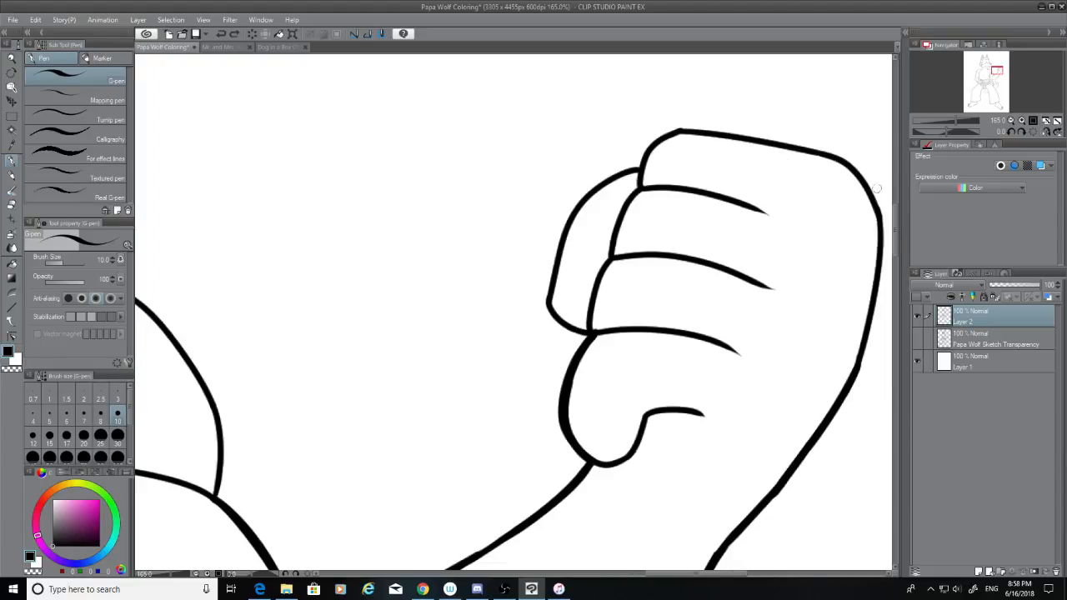
pyautogui.moveTo(875, 187); pyautogui.dragTo(845, 360)
pyautogui.hotkey('ctrl', 'z')
pyautogui.moveTo(879, 200)
pyautogui.mouseDown()
pyautogui.moveTo(880, 241)
pyautogui.moveTo(851, 350)
pyautogui.mouseUp()
pyautogui.hotkey('ctrl', 'z')
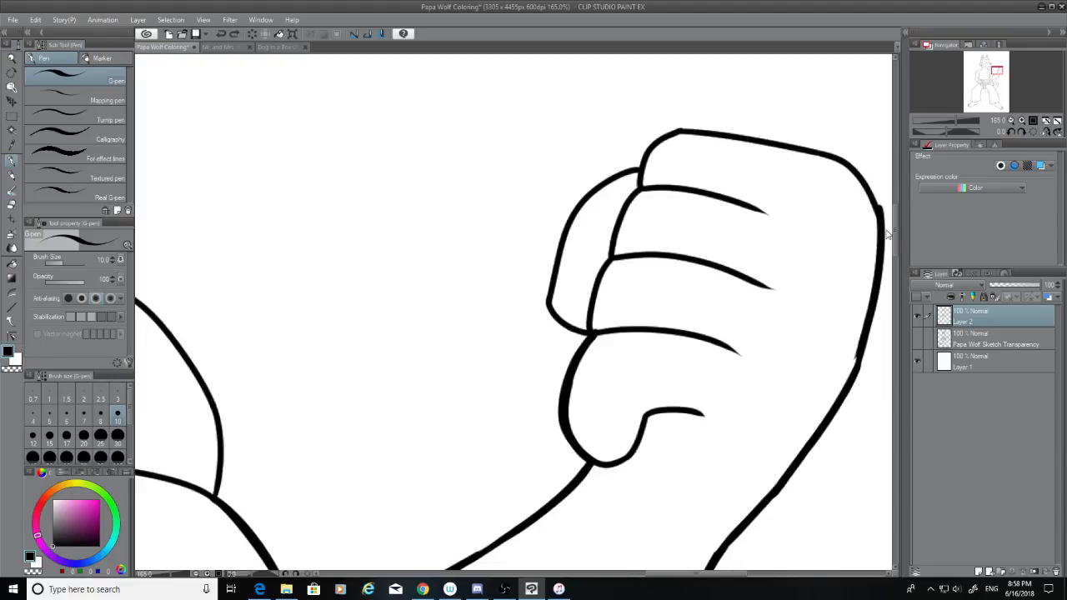
pyautogui.moveTo(878, 213)
pyautogui.mouseDown()
pyautogui.moveTo(882, 271)
pyautogui.moveTo(845, 396)
pyautogui.mouseUp()
pyautogui.hotkey('ctrl', 'z')
pyautogui.moveTo(880, 213); pyautogui.dragTo(843, 379)
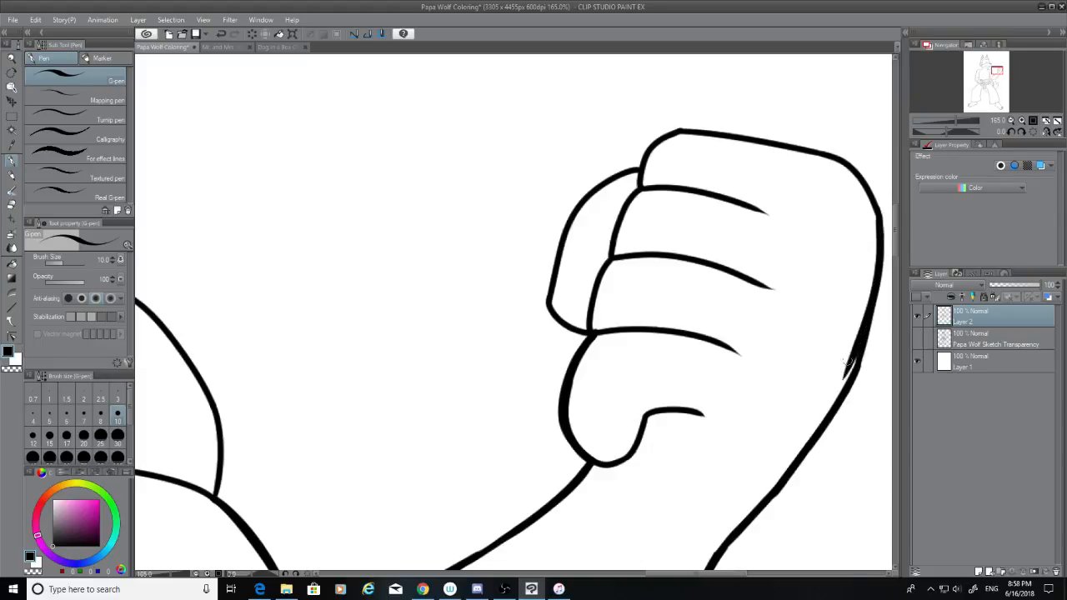
pyautogui.hotkey('ctrl', 'z')
pyautogui.moveTo(880, 208); pyautogui.dragTo(841, 371)
pyautogui.hotkey('ctrl', 'z')
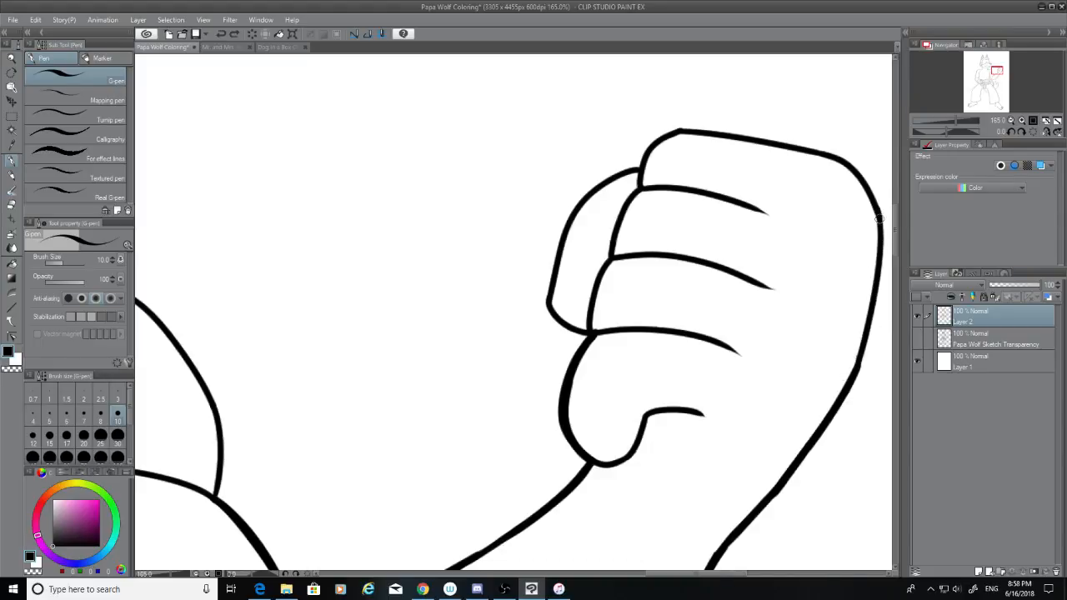
pyautogui.moveTo(879, 210); pyautogui.dragTo(865, 348)
pyautogui.hotkey('ctrl', 'z')
pyautogui.moveTo(878, 210); pyautogui.dragTo(847, 371)
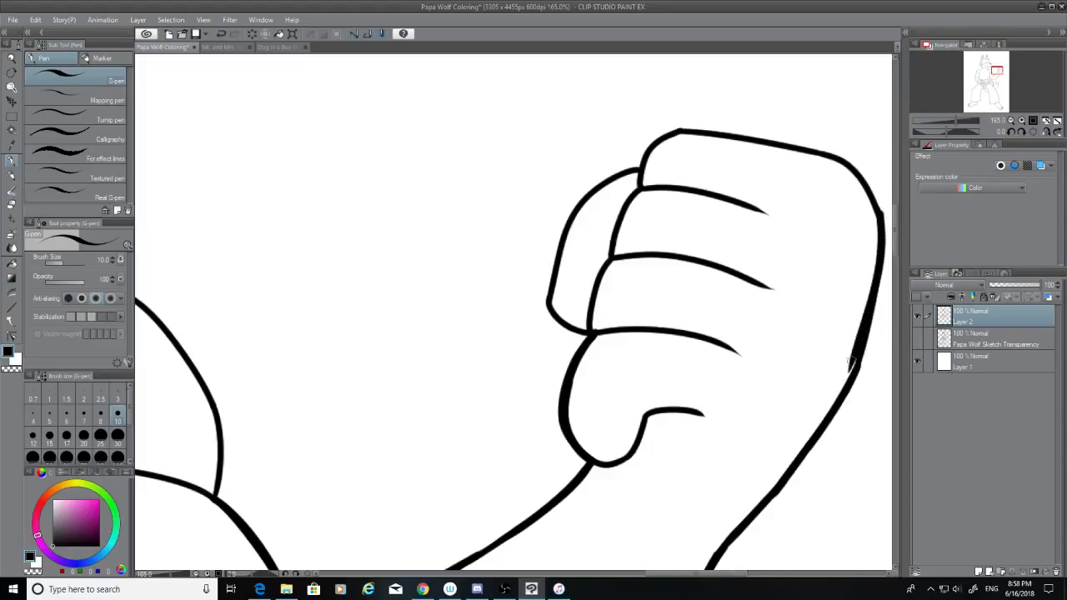
pyautogui.hotkey('ctrl', 'z')
pyautogui.moveTo(873, 215); pyautogui.dragTo(849, 375)
pyautogui.hotkey('ctrl', 'z')
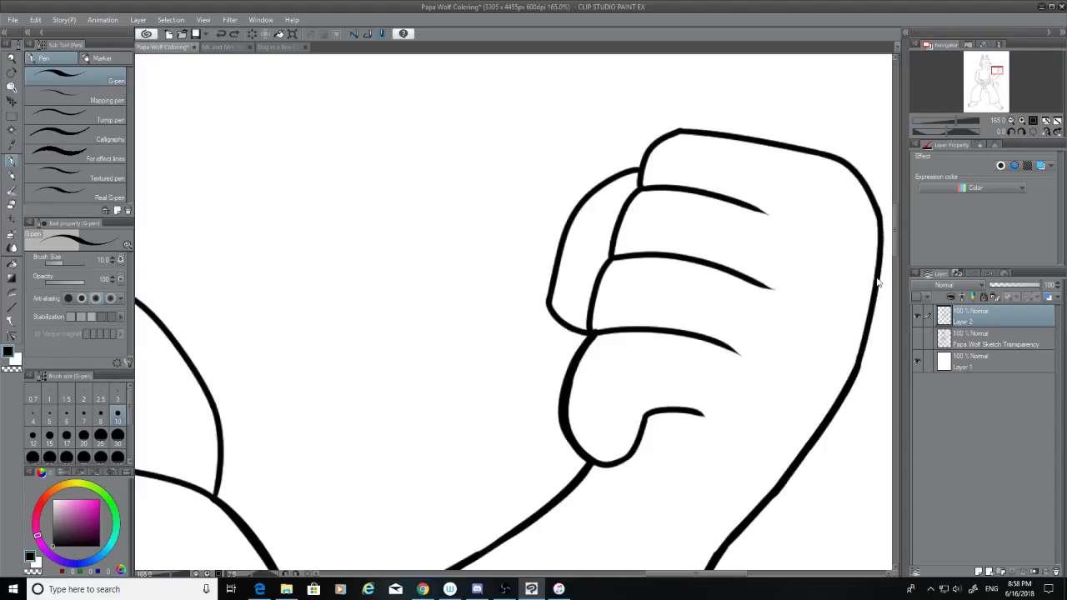
pyautogui.moveTo(882, 231); pyautogui.dragTo(851, 373)
pyautogui.hotkey('ctrl', 'z')
pyautogui.moveTo(879, 214)
pyautogui.mouseDown()
pyautogui.moveTo(884, 283)
pyautogui.moveTo(852, 375)
pyautogui.mouseUp()
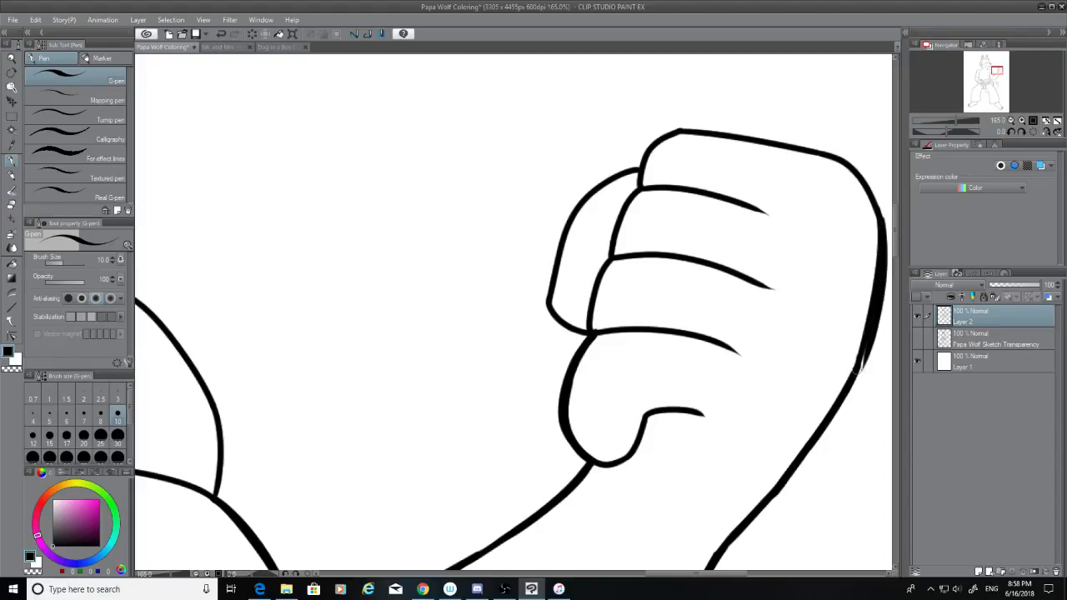
pyautogui.hotkey('ctrl', 'z')
pyautogui.moveTo(879, 215); pyautogui.dragTo(853, 360)
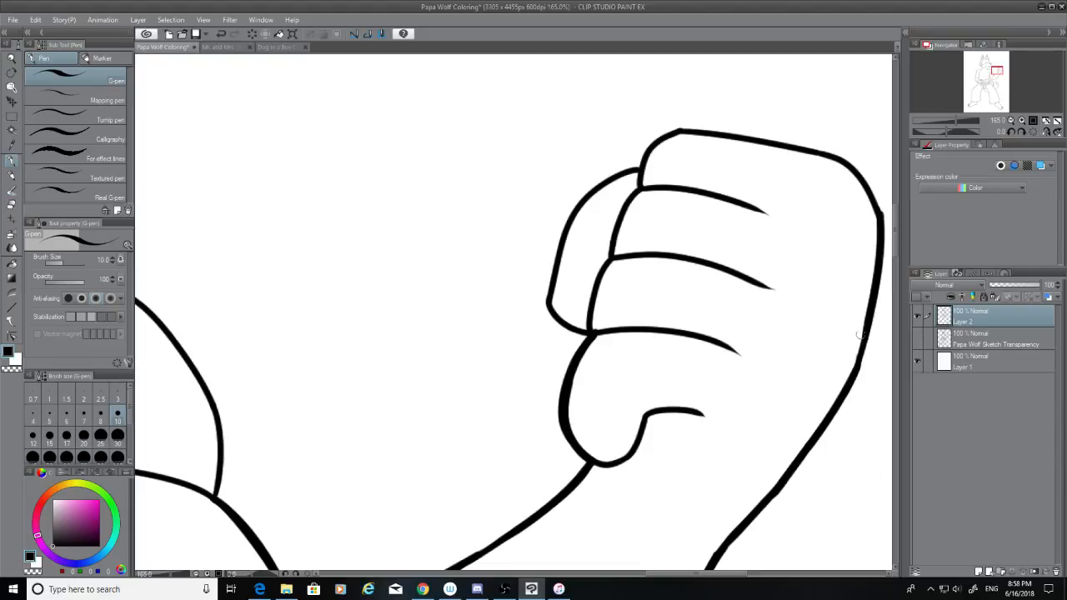
pyautogui.moveTo(871, 307); pyautogui.dragTo(856, 368)
# Step: Thicken the short lower edge of the raised fist's thumb where it meets the lowest finger
pyautogui.moveTo(590, 332)
pyautogui.mouseDown()
pyautogui.moveTo(557, 310)
pyautogui.moveTo(554, 285)
pyautogui.moveTo(581, 333)
pyautogui.moveTo(596, 327)
pyautogui.moveTo(567, 324)
pyautogui.moveTo(590, 332)
pyautogui.mouseUp()
pyautogui.hotkey('ctrl', 'z')
pyautogui.hotkey('ctrl', 'z')
pyautogui.hotkey('ctrl', 'z')
pyautogui.hotkey('ctrl', 'z')
pyautogui.hotkey('ctrl', 'z')
# Step: Thicken the upper outer curve of the raised fist's thumb up to where it meets the top finger
pyautogui.moveTo(549, 304)
pyautogui.mouseDown()
pyautogui.moveTo(600, 328)
pyautogui.moveTo(549, 302)
pyautogui.moveTo(573, 235)
pyautogui.mouseUp()
pyautogui.hotkey('ctrl', 'z')
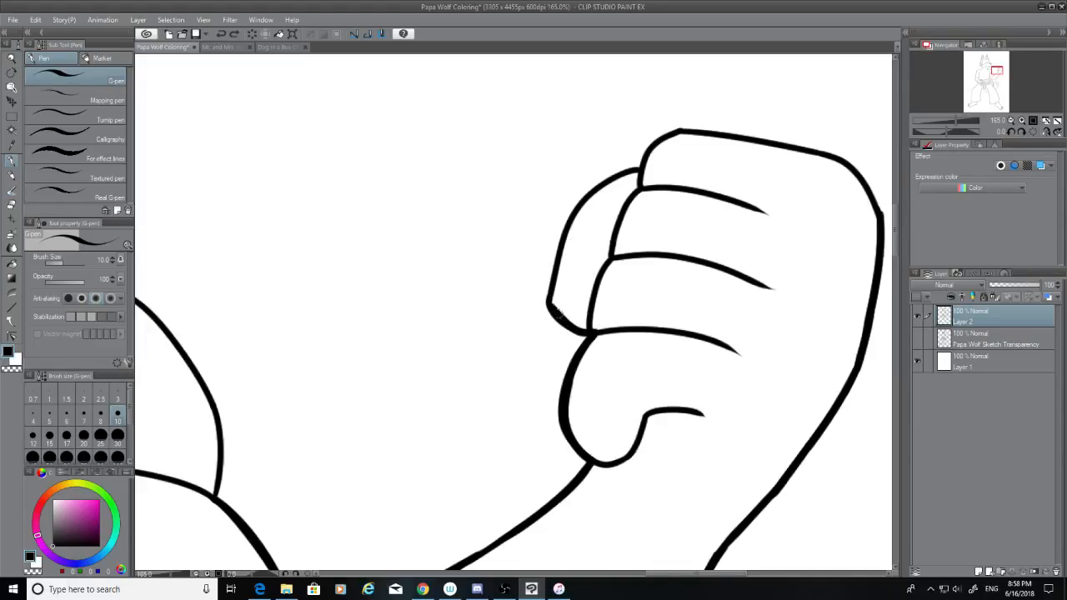
pyautogui.moveTo(550, 304); pyautogui.dragTo(576, 188)
pyautogui.hotkey('ctrl', 'z')
pyautogui.moveTo(550, 305); pyautogui.dragTo(587, 205)
pyautogui.hotkey('ctrl', 'z')
pyautogui.moveTo(550, 305); pyautogui.dragTo(584, 207)
pyautogui.hotkey('ctrl', 'z')
pyautogui.moveTo(550, 302)
pyautogui.mouseDown()
pyautogui.moveTo(609, 196)
pyautogui.moveTo(647, 168)
pyautogui.mouseUp()
pyautogui.hotkey('ctrl', 'z')
pyautogui.moveTo(573, 201)
pyautogui.mouseDown()
pyautogui.moveTo(640, 167)
pyautogui.moveTo(583, 207)
pyautogui.mouseUp()
pyautogui.hotkey('ctrl', 'z')
pyautogui.hotkey('ctrl', 'z')
pyautogui.hotkey('ctrl', 'z')
pyautogui.hotkey('ctrl', 'z')
pyautogui.moveTo(552, 305)
pyautogui.mouseDown()
pyautogui.moveTo(593, 334)
pyautogui.moveTo(550, 293)
pyautogui.mouseUp()
pyautogui.hotkey('ctrl', 'z')
pyautogui.hotkey('ctrl', 'z')
pyautogui.hotkey('ctrl', 'z')
pyautogui.moveTo(550, 307)
pyautogui.mouseDown()
pyautogui.moveTo(594, 335)
pyautogui.moveTo(553, 262)
pyautogui.moveTo(593, 200)
pyautogui.mouseUp()
pyautogui.hotkey('ctrl', 'z')
pyautogui.hotkey('ctrl', 'z')
pyautogui.hotkey('ctrl', 'z')
pyautogui.hotkey('ctrl', 'z')
pyautogui.moveTo(547, 302); pyautogui.dragTo(604, 198)
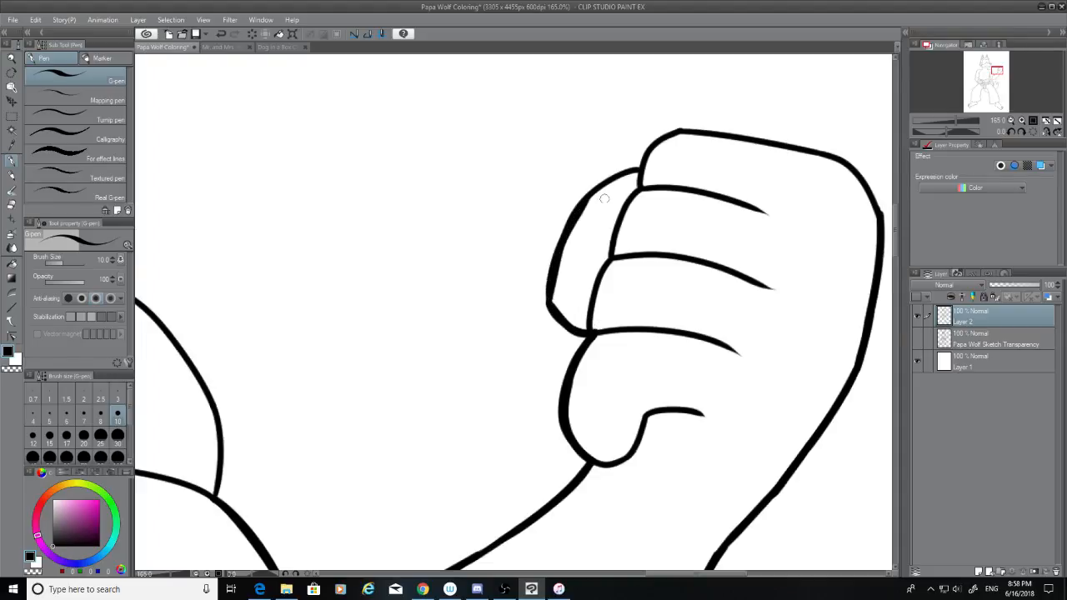
pyautogui.hotkey('ctrl', 'z')
pyautogui.moveTo(547, 291)
pyautogui.mouseDown()
pyautogui.moveTo(601, 188)
pyautogui.moveTo(575, 206)
pyautogui.moveTo(555, 287)
pyautogui.mouseUp()
pyautogui.hotkey('ctrl', 'z')
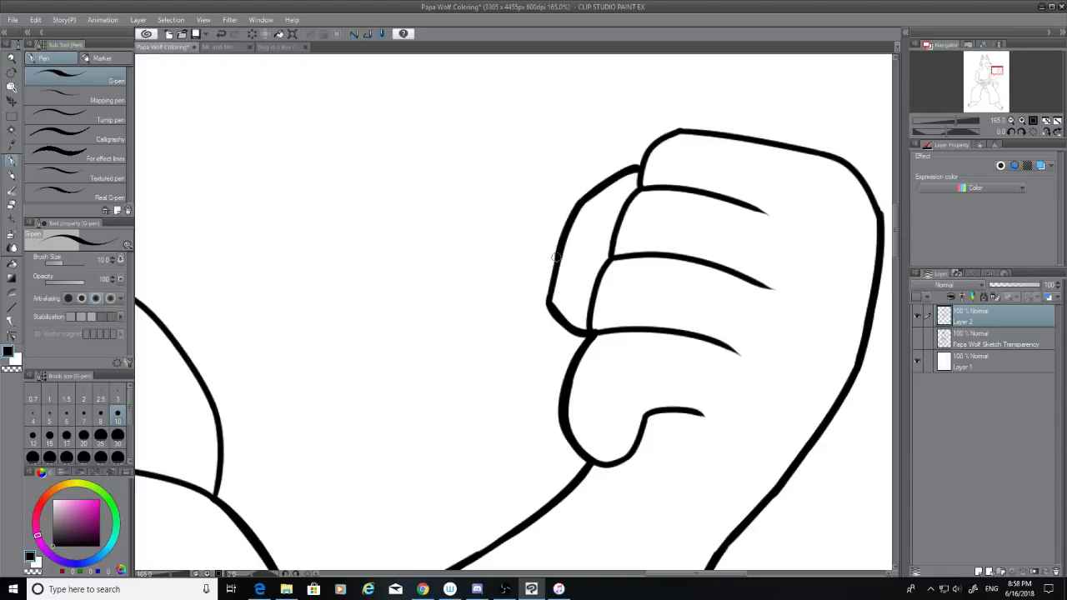
# Step: Thicken the lower outer side of the raised fist's thumb down to its bottom corner
pyautogui.moveTo(562, 247); pyautogui.dragTo(554, 288)
pyautogui.hotkey('ctrl', 'z')
pyautogui.moveTo(563, 245); pyautogui.dragTo(554, 288)
pyautogui.hotkey('ctrl', 'z')
pyautogui.moveTo(563, 247); pyautogui.dragTo(550, 301)
pyautogui.moveTo(560, 251); pyautogui.dragTo(551, 288)
# Step: Thicken the rounded front corner of the raised fist's top finger above the thumb
pyautogui.moveTo(643, 163); pyautogui.dragTo(691, 130)
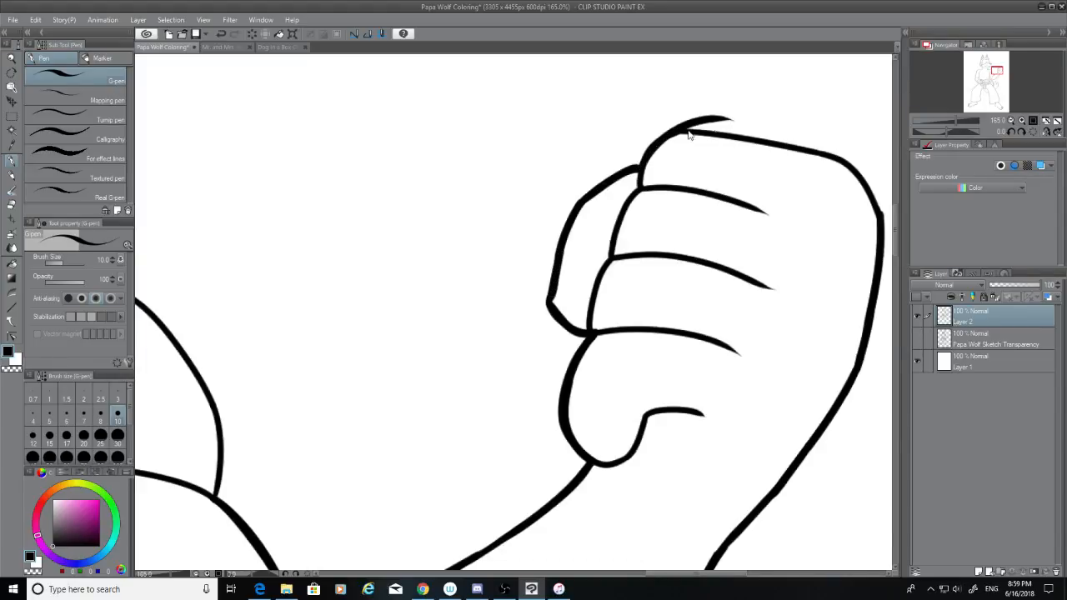
pyautogui.hotkey('ctrl', 'z')
pyautogui.moveTo(640, 167); pyautogui.dragTo(704, 135)
pyautogui.hotkey('ctrl', 'z')
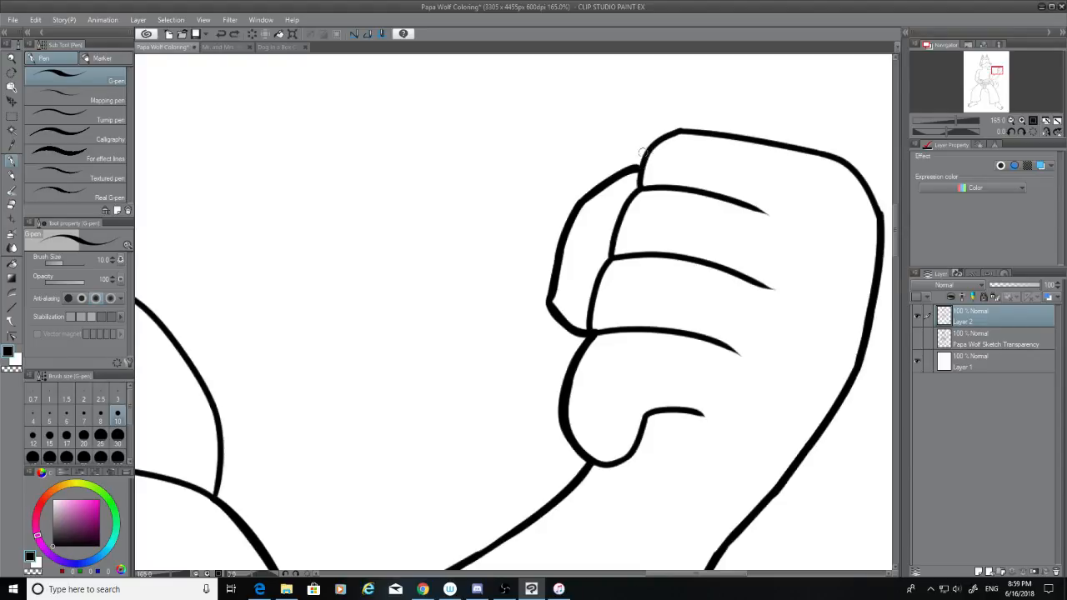
pyautogui.moveTo(639, 168); pyautogui.dragTo(680, 130)
pyautogui.hotkey('ctrl', 'z')
pyautogui.hotkey('ctrl', 'z')
pyautogui.hotkey('ctrl', 'z')
pyautogui.hotkey('ctrl', 'z')
# Step: Thicken the top edge of the raised fist from the top finger's front corner to the knuckle
pyautogui.moveTo(639, 173)
pyautogui.mouseDown()
pyautogui.moveTo(681, 130)
pyautogui.moveTo(847, 164)
pyautogui.mouseUp()
pyautogui.hotkey('ctrl', 'z')
pyautogui.hotkey('ctrl', 'z')
pyautogui.moveTo(705, 133); pyautogui.dragTo(750, 145)
pyautogui.hotkey('ctrl', 'z')
pyautogui.hotkey('ctrl', 'z')
pyautogui.moveTo(678, 133)
pyautogui.mouseDown()
pyautogui.moveTo(827, 150)
pyautogui.moveTo(860, 170)
pyautogui.mouseUp()
pyautogui.moveTo(788, 145)
pyautogui.mouseDown()
pyautogui.moveTo(848, 164)
pyautogui.moveTo(823, 155)
pyautogui.moveTo(848, 164)
pyautogui.moveTo(835, 163)
pyautogui.moveTo(876, 205)
pyautogui.mouseUp()
pyautogui.hotkey('ctrl', 'z')
pyautogui.hotkey('ctrl', 'z')
pyautogui.hotkey('ctrl', 'z')
pyautogui.hotkey('ctrl', 'z')
pyautogui.hotkey('ctrl', 'z')
# Step: Thicken the knuckle corner joining the raised fist's top edge to the back of the hand
pyautogui.moveTo(843, 163); pyautogui.dragTo(876, 205)
pyautogui.hotkey('ctrl', 'z')
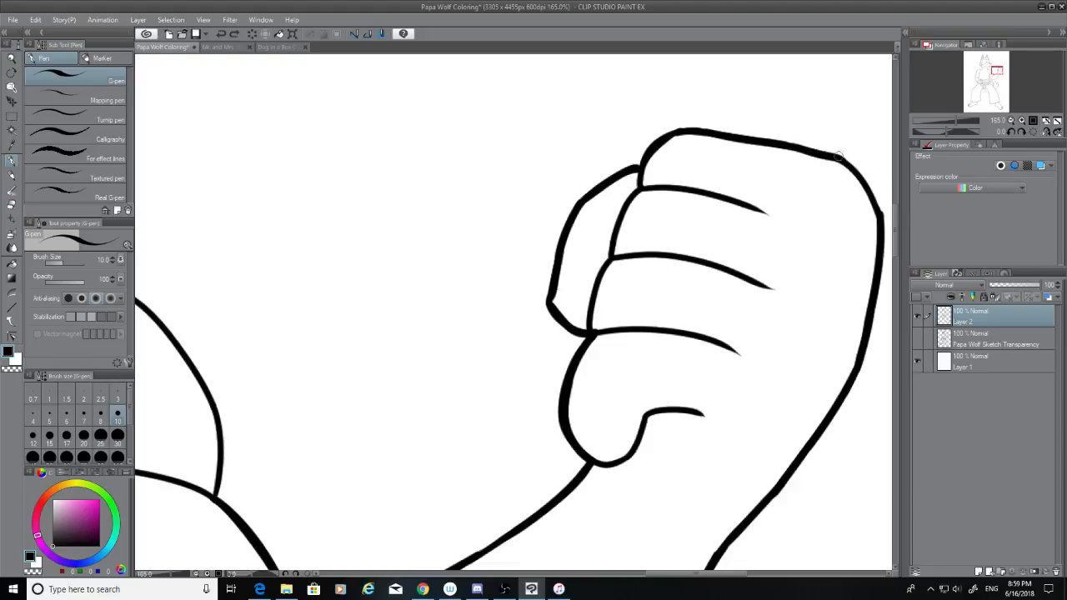
pyautogui.moveTo(838, 158)
pyautogui.mouseDown()
pyautogui.moveTo(882, 225)
pyautogui.moveTo(879, 217)
pyautogui.mouseUp()
pyautogui.hotkey('ctrl', 'z')
pyautogui.hotkey('ctrl', 'z')
pyautogui.hotkey('ctrl', 'z')
# Step: Show the Papa Wolf Sketch Transparency layer and set the Hard eraser to size 7
pyautogui.scroll(-2, 894, 221)
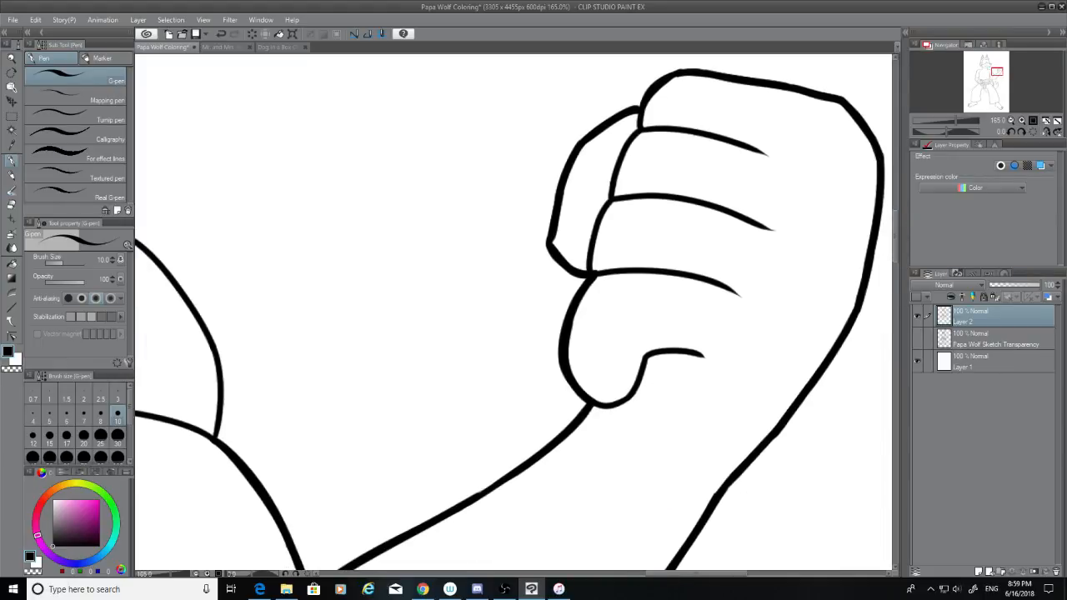
pyautogui.click(918, 338)
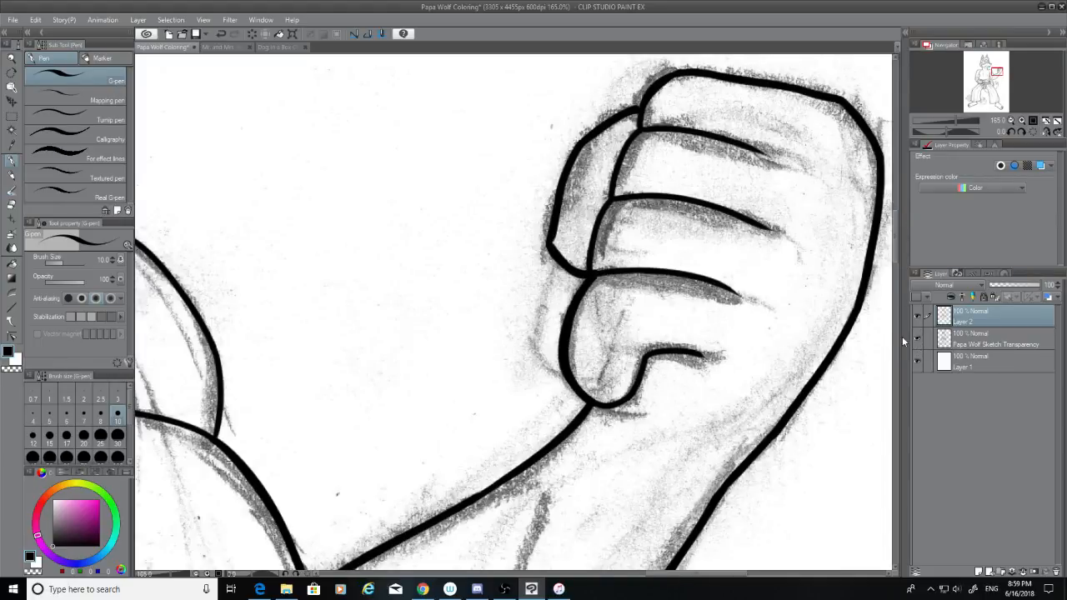
pyautogui.click(12, 175)
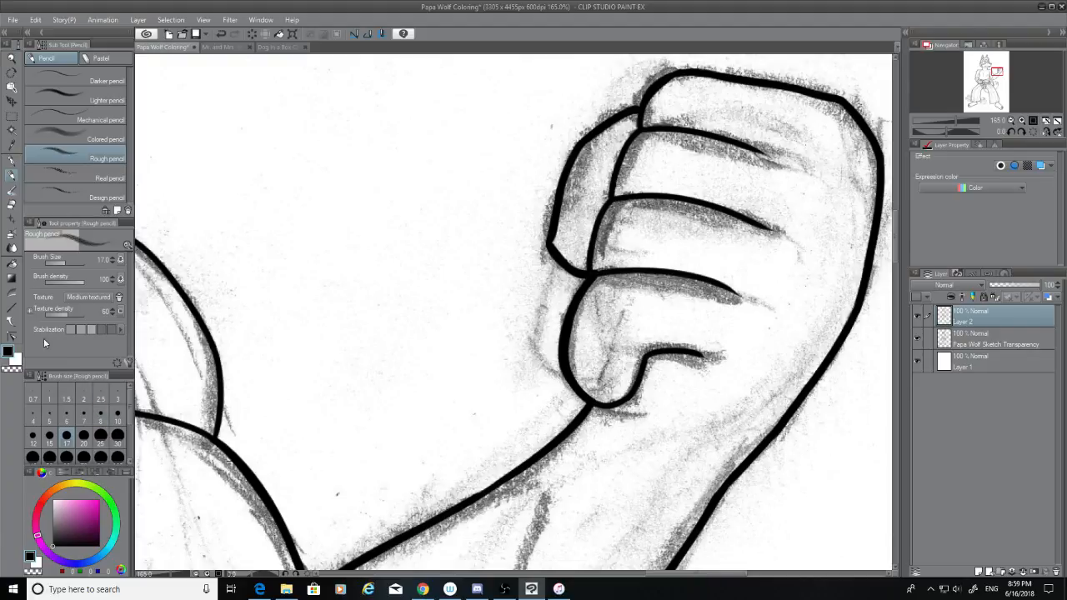
pyautogui.click(12, 190)
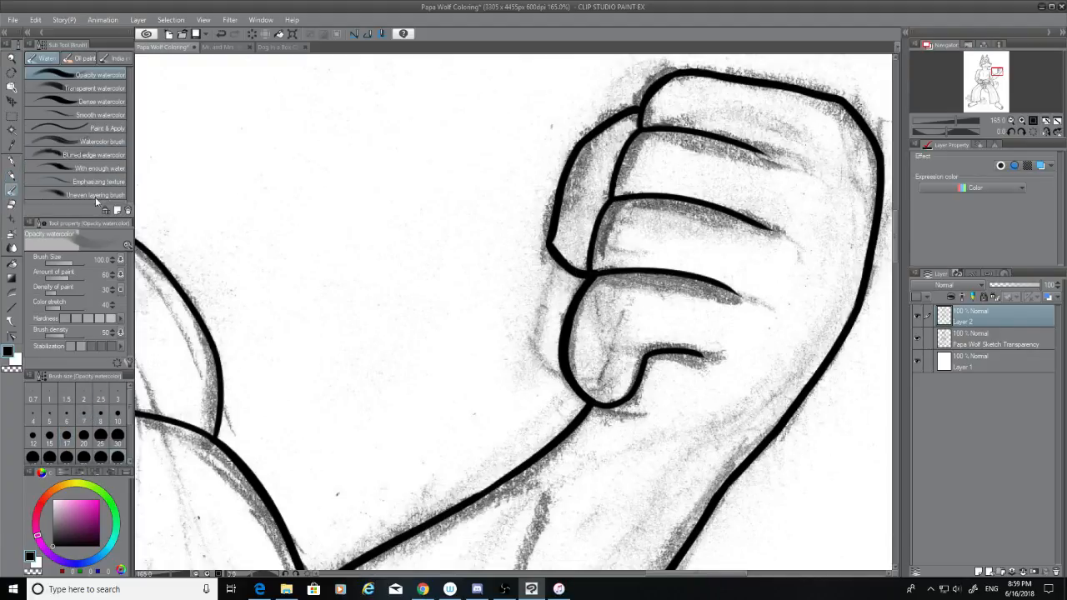
pyautogui.click(10, 204)
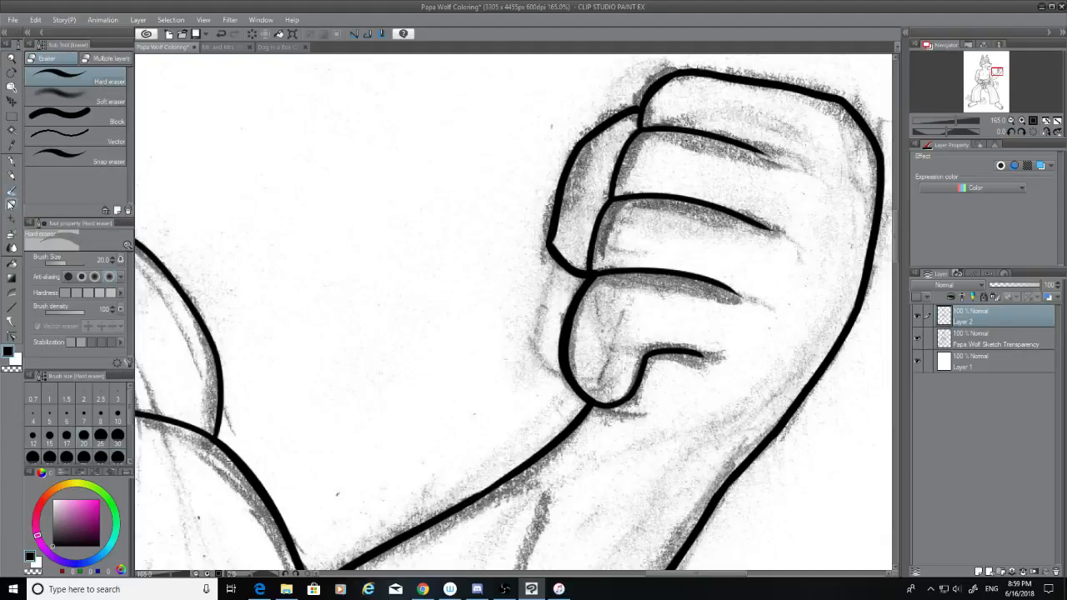
pyautogui.click(83, 414)
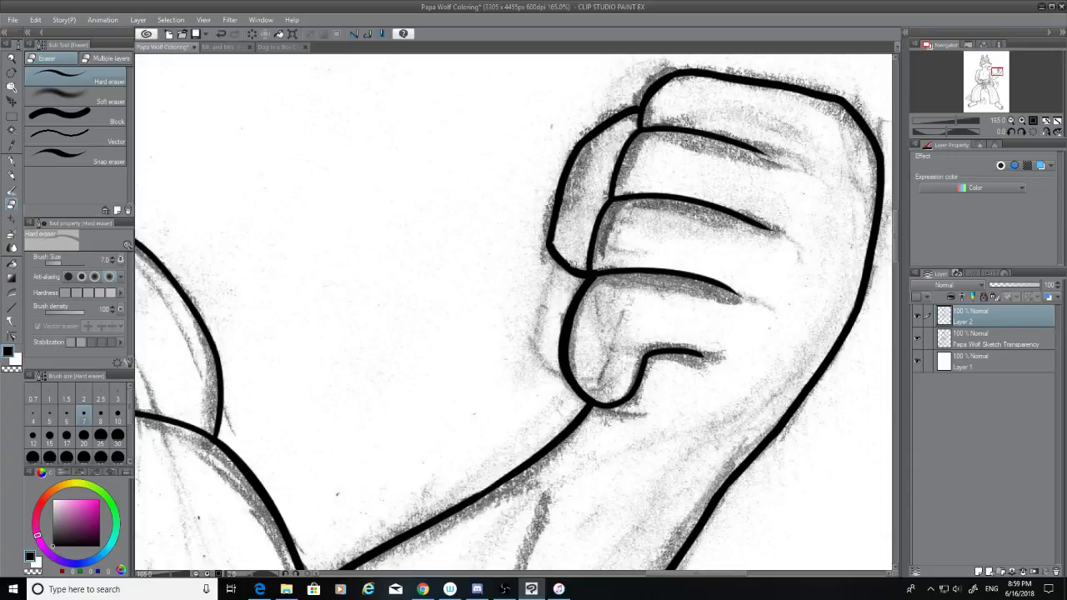
# Step: Touch up the bottom outer corner of the raised fist's thumb with the G-pen, checking against the sketch, and hide the sketch layer
pyautogui.click(11, 161)
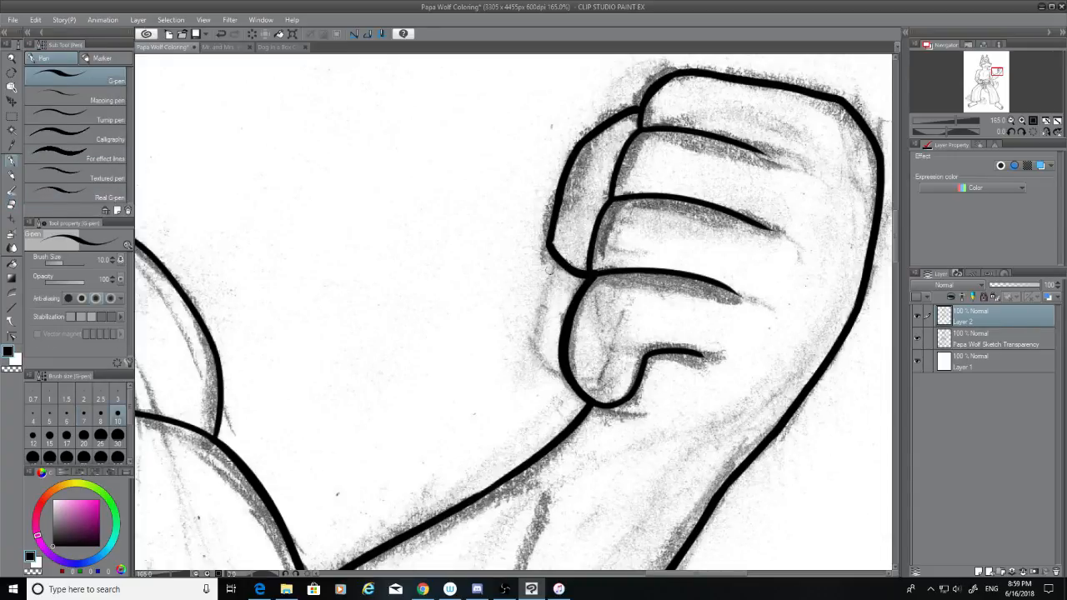
pyautogui.moveTo(551, 234); pyautogui.dragTo(550, 240)
pyautogui.hotkey('ctrl', 'z')
pyautogui.moveTo(550, 245); pyautogui.dragTo(554, 232)
pyautogui.click(916, 337)
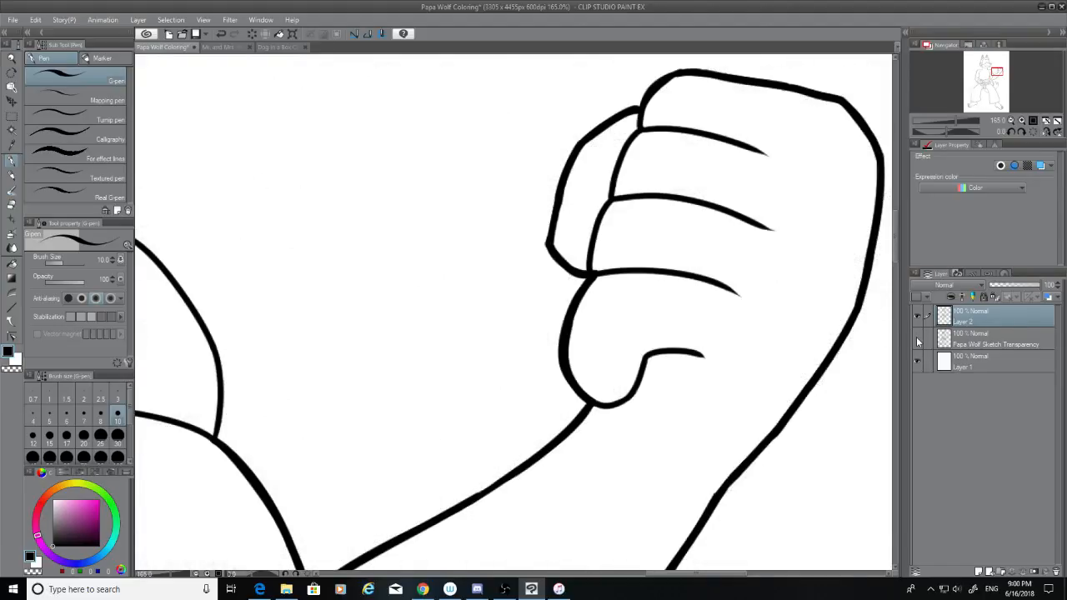
# Step: Clean up the junction where the raised fist's thumb meets the finger lines with the Hard eraser at size 7
pyautogui.click(11, 206)
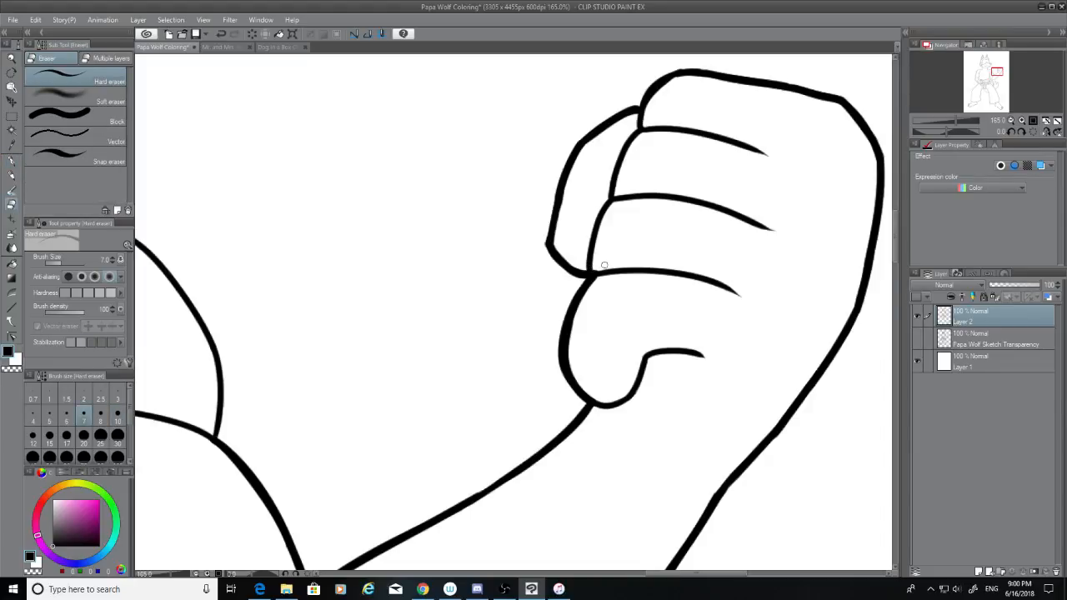
pyautogui.hotkey('ctrl', 'z')
pyautogui.moveTo(599, 268); pyautogui.dragTo(606, 266)
# Step: Smooth the bump in the raised forearm's upper outline using the Hard eraser at size 20 and the G-pen at size 8
pyautogui.scroll(-4, 433, 202)
pyautogui.scroll(6, 486, 336)
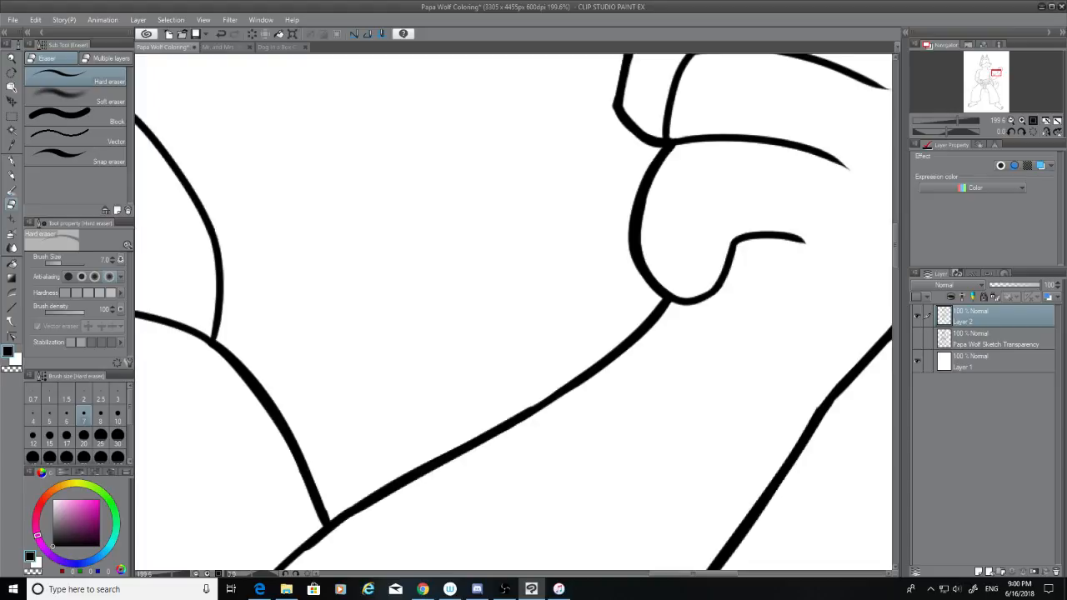
pyautogui.click(83, 434)
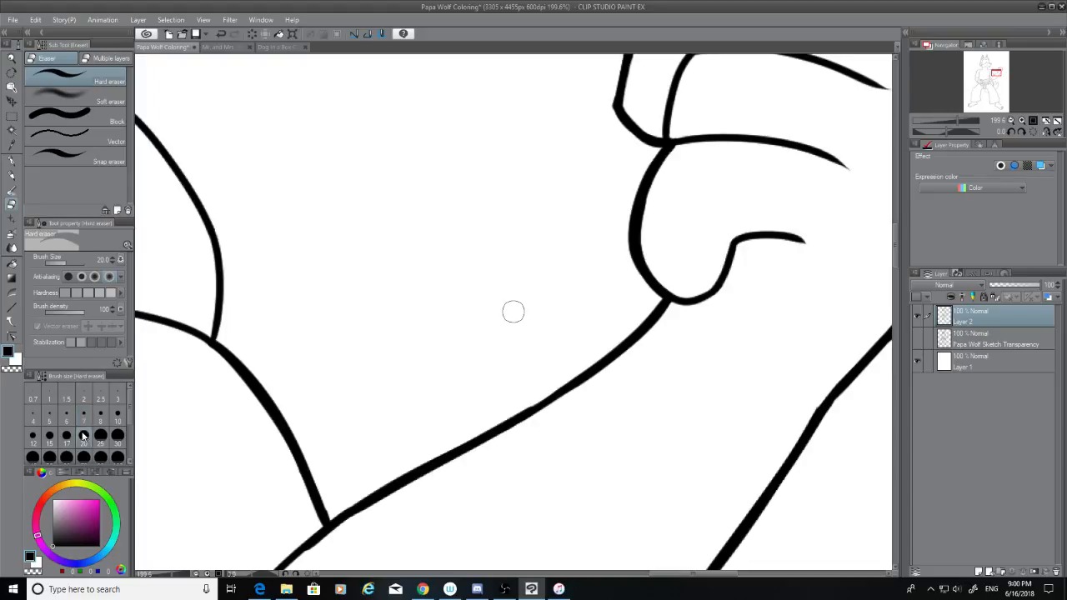
pyautogui.click(11, 160)
pyautogui.click(100, 412)
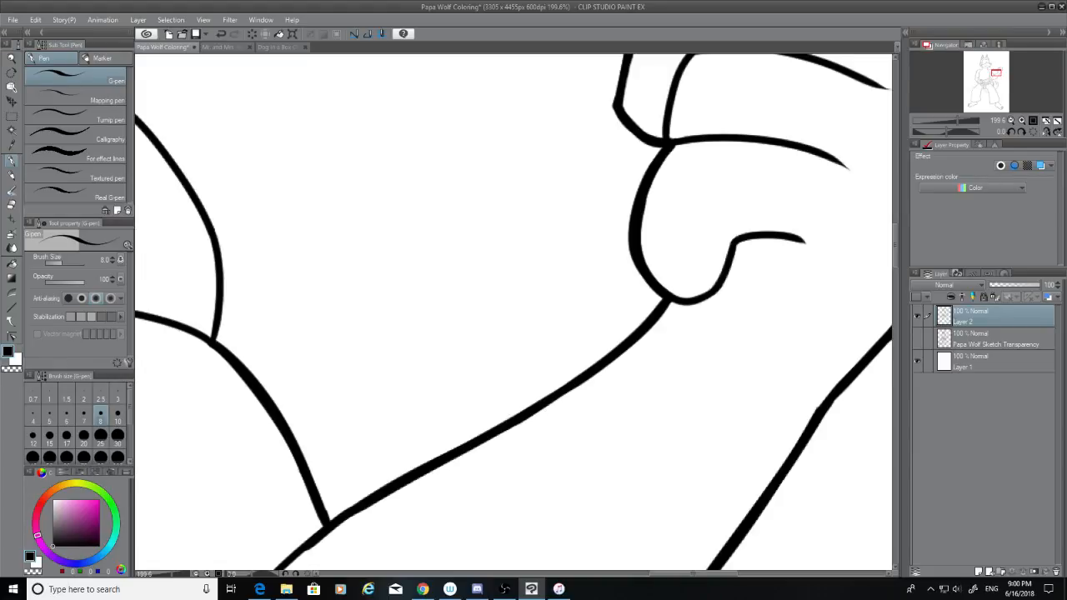
pyautogui.click(9, 207)
pyautogui.scroll(3, 555, 164)
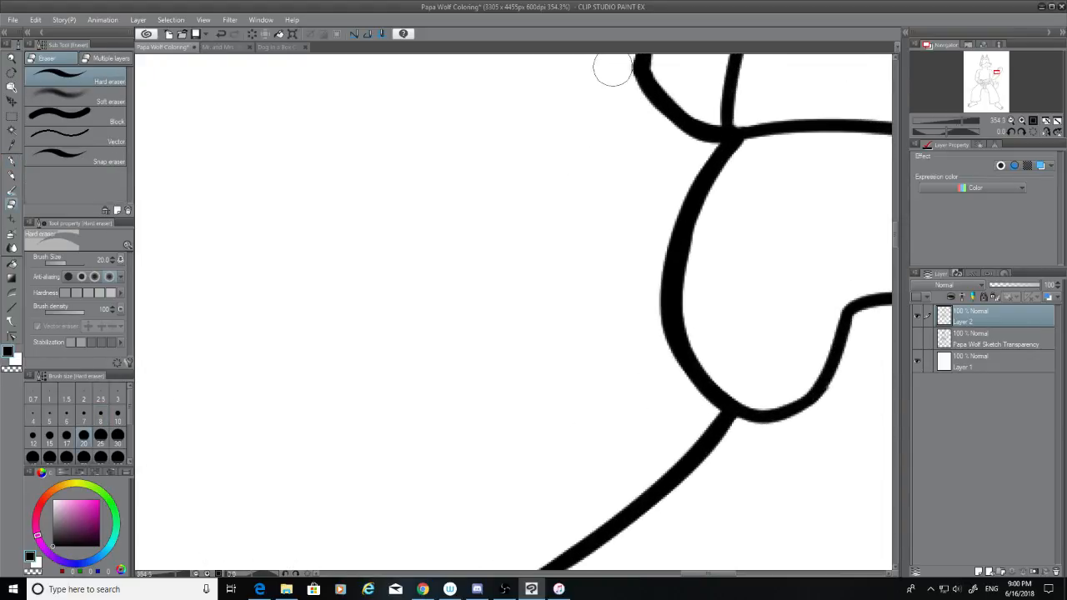
# Step: Thicken the middle stretch of the curved torso line beside the raised arm's shoulder with the G-pen at size 8
pyautogui.scroll(-6, 602, 180)
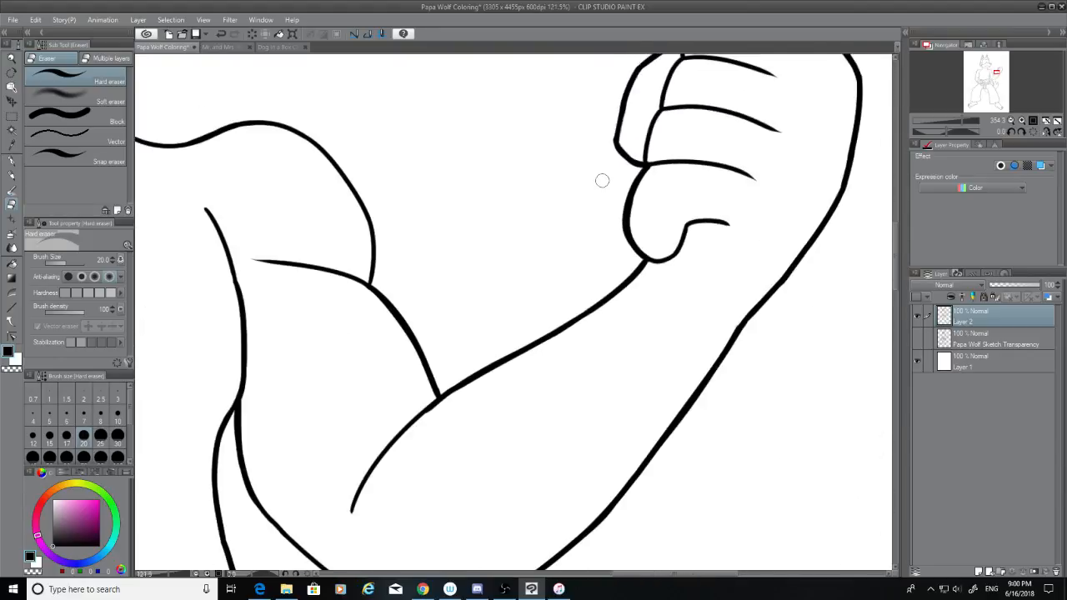
pyautogui.scroll(-6, 602, 180)
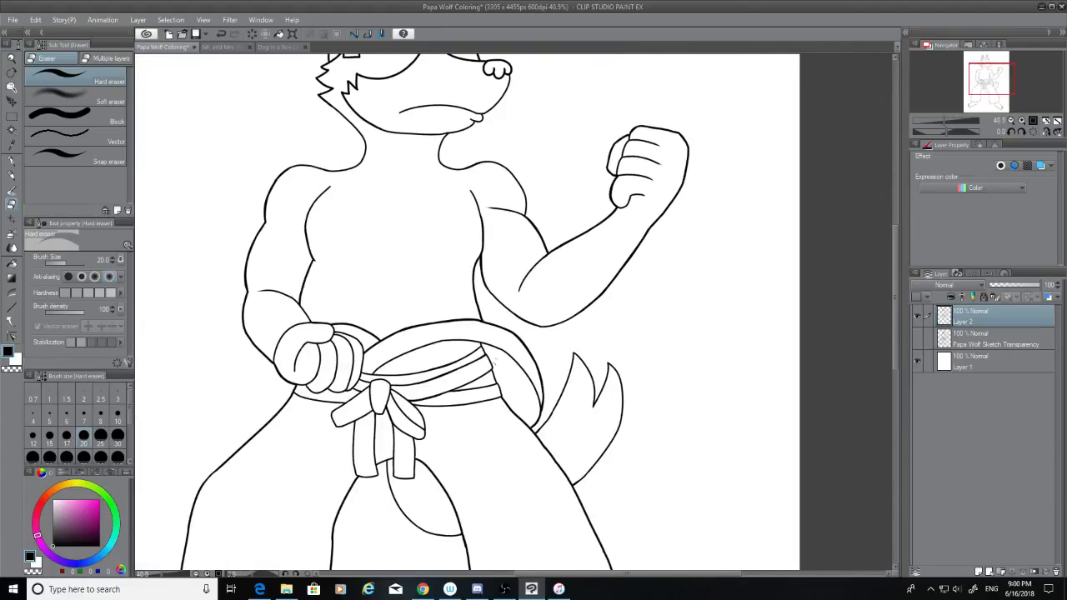
pyautogui.scroll(8, 428, 116)
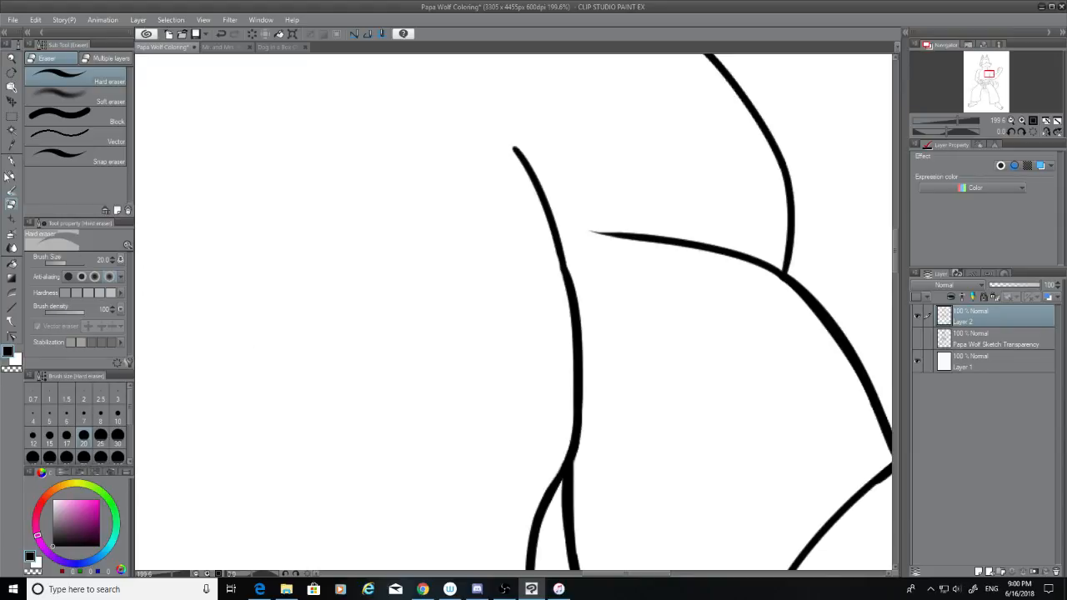
pyautogui.click(13, 161)
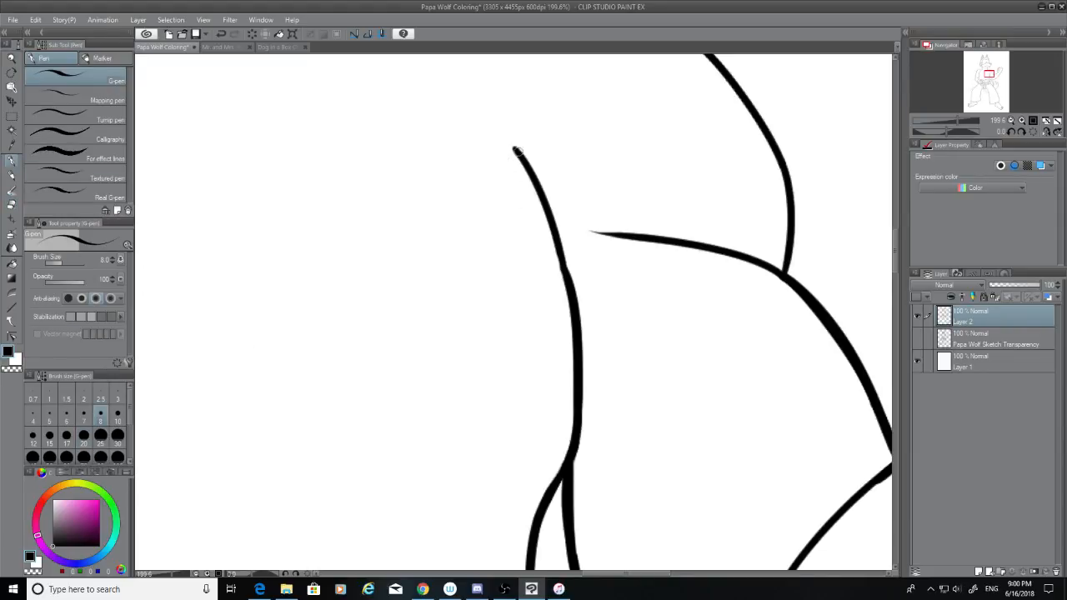
pyautogui.moveTo(518, 150); pyautogui.dragTo(568, 295)
pyautogui.hotkey('ctrl', 'z')
pyautogui.moveTo(522, 158)
pyautogui.mouseDown()
pyautogui.moveTo(552, 213)
pyautogui.moveTo(573, 296)
pyautogui.mouseUp()
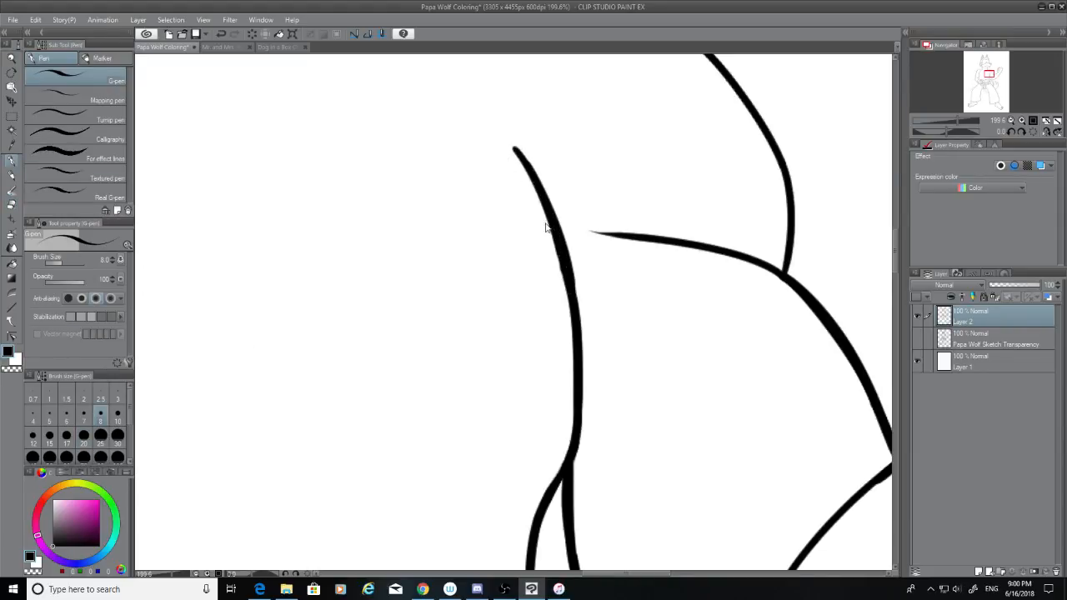
pyautogui.hotkey('ctrl', 'z')
pyautogui.moveTo(541, 195); pyautogui.dragTo(573, 296)
pyautogui.hotkey('ctrl', 'z')
pyautogui.moveTo(550, 223); pyautogui.dragTo(571, 290)
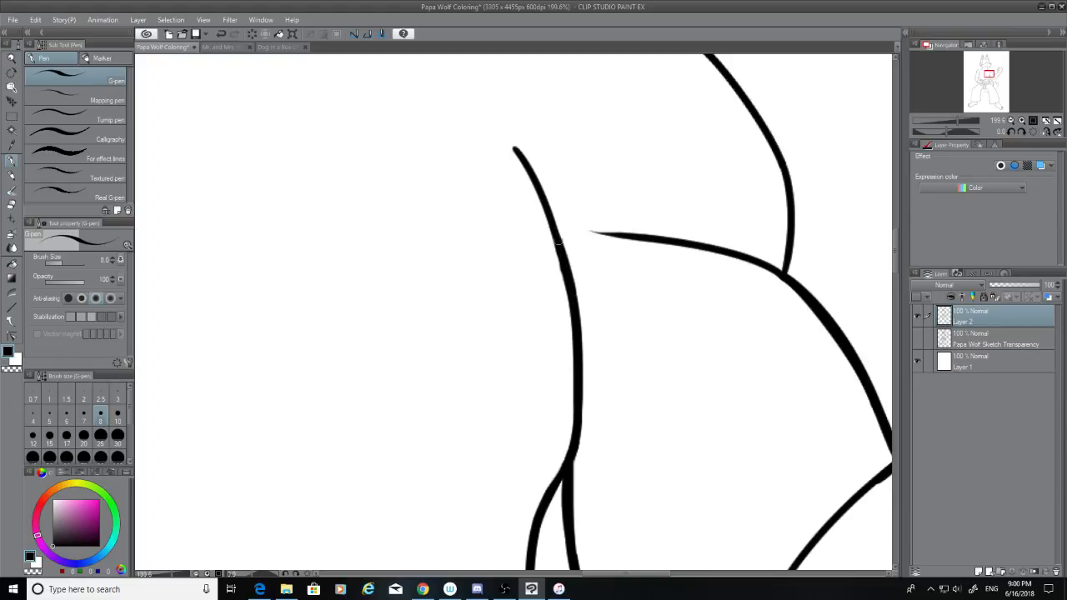
# Step: Shave the inner edge of the thickened torso line and trim the upper-arm muscle line's tapered tip with the Hard eraser at size 20
pyautogui.click(12, 203)
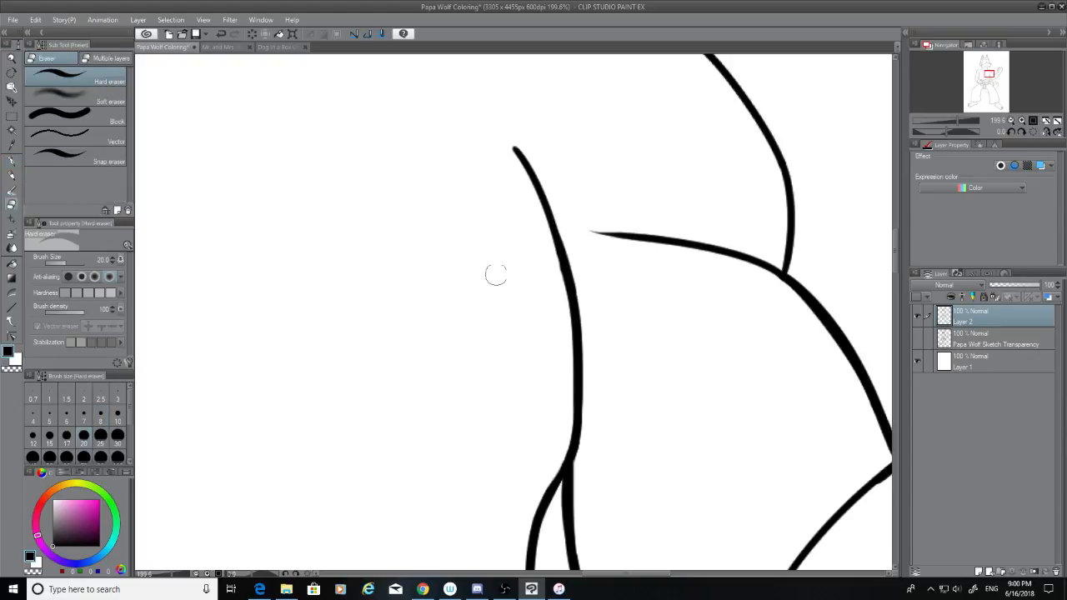
pyautogui.moveTo(541, 239); pyautogui.dragTo(554, 301)
pyautogui.moveTo(550, 264); pyautogui.dragTo(555, 305)
pyautogui.moveTo(587, 225); pyautogui.dragTo(591, 233)
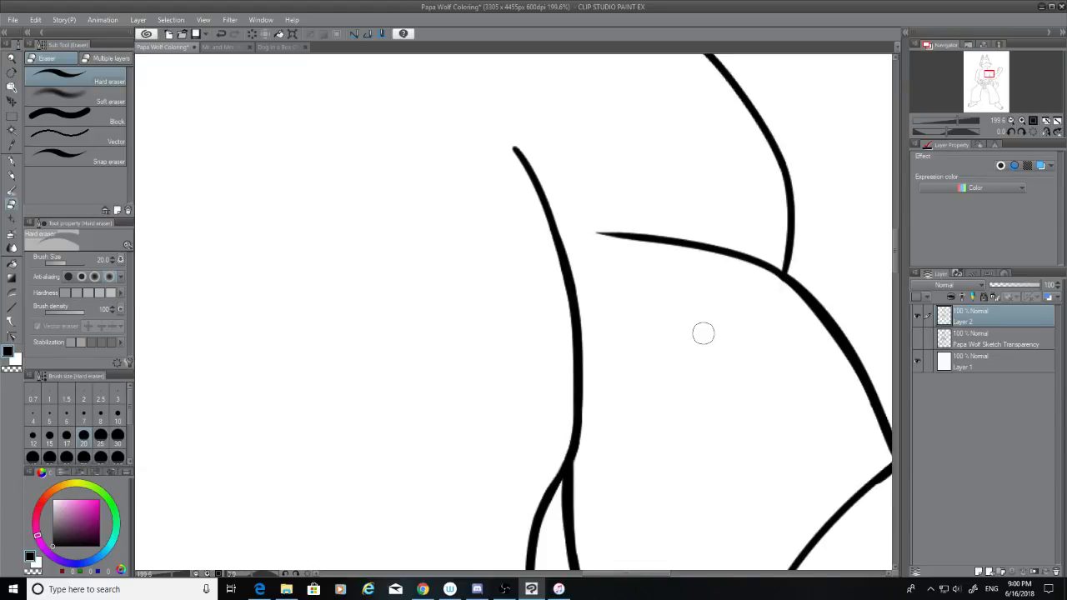
# Step: Examine the line weight of the cheek fur, jaw, neck and head outlines
pyautogui.scroll(-4, 703, 334)
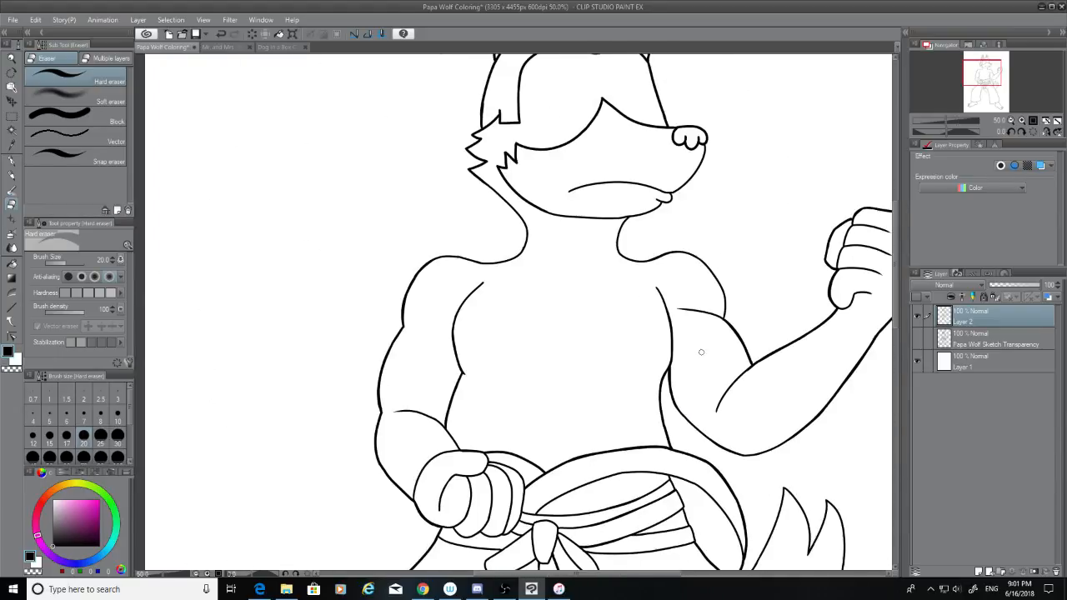
pyautogui.scroll(1, 491, 88)
pyautogui.scroll(9, 490, 88)
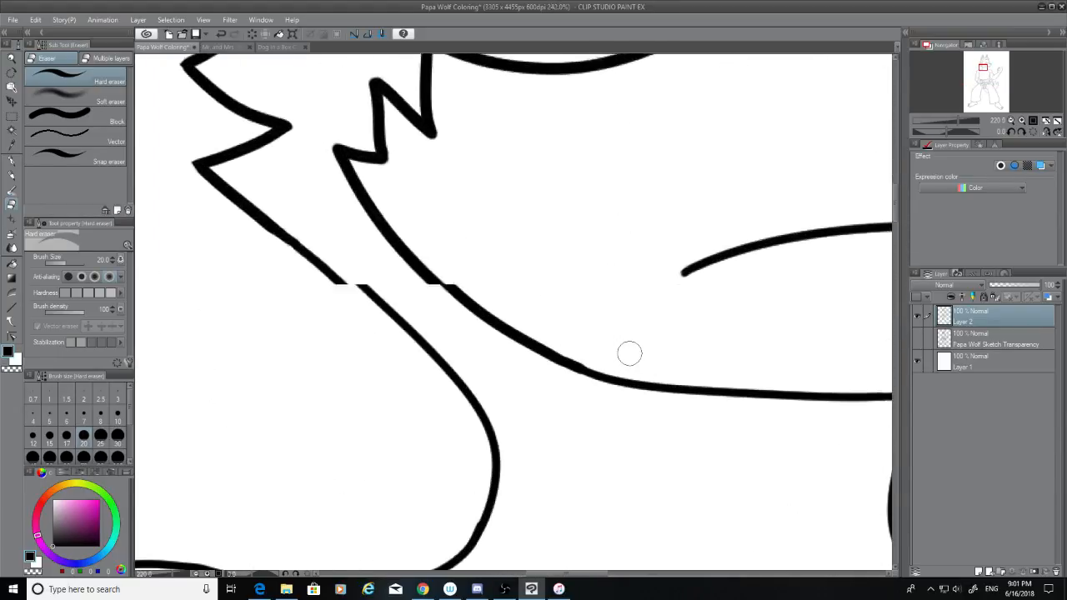
pyautogui.scroll(-4, 550, 325)
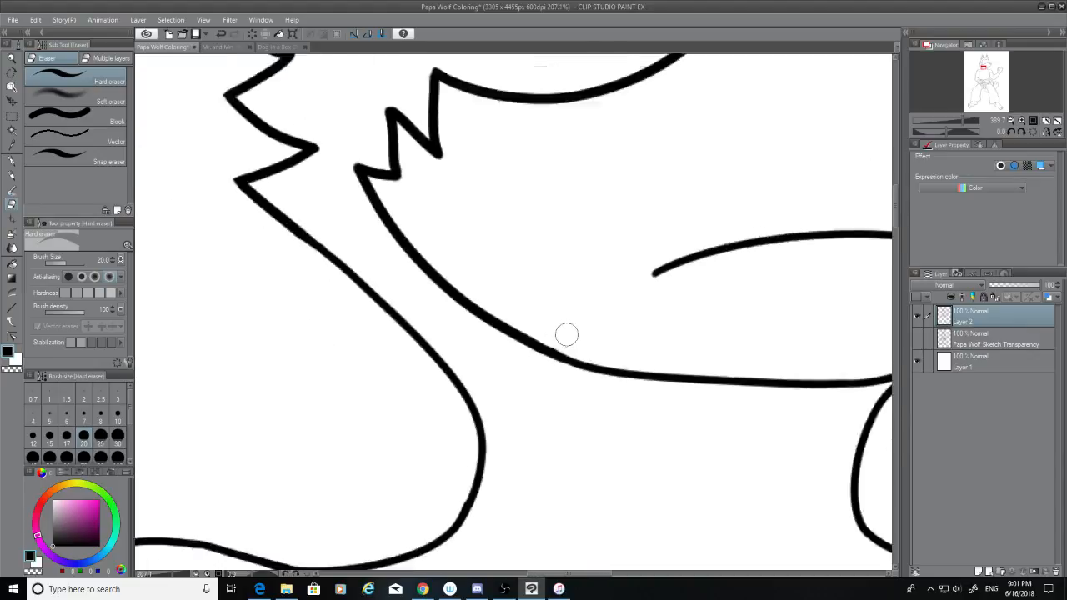
pyautogui.scroll(-2, 567, 335)
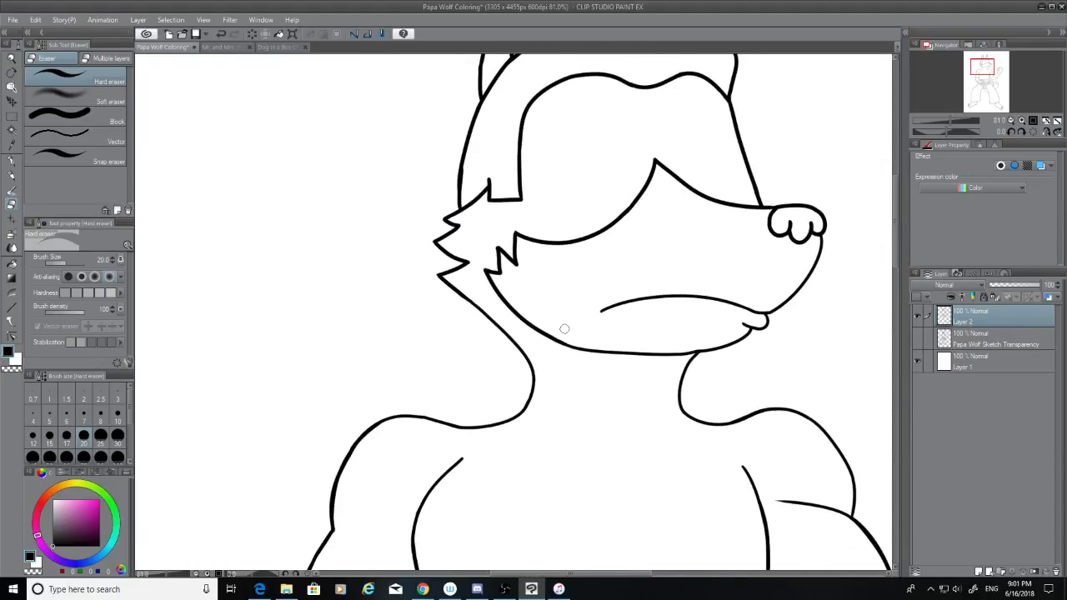
pyautogui.scroll(-3, 562, 329)
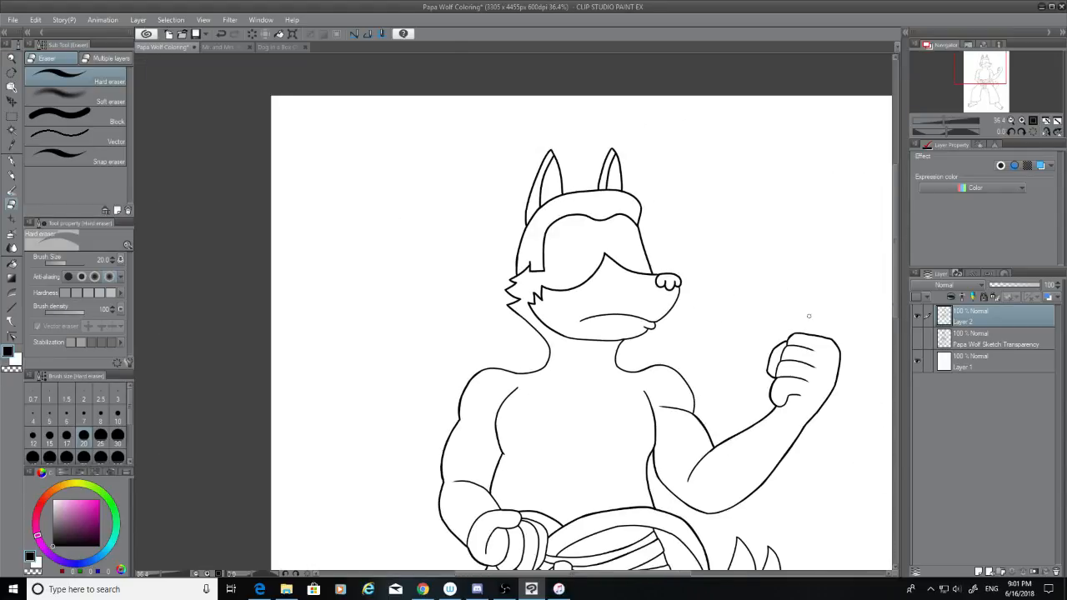
# Step: Thicken the muzzle's front outline from the nose to the mouth and around the lower lip with the G-pen at size 10
pyautogui.scroll(1, 644, 320)
pyautogui.scroll(3, 641, 319)
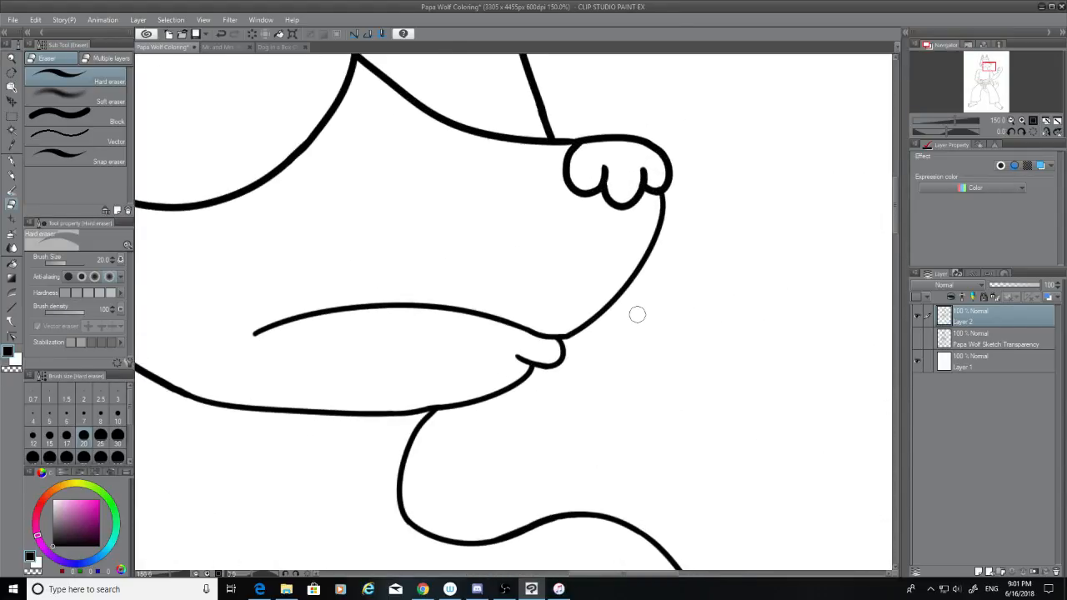
pyautogui.scroll(1, 636, 314)
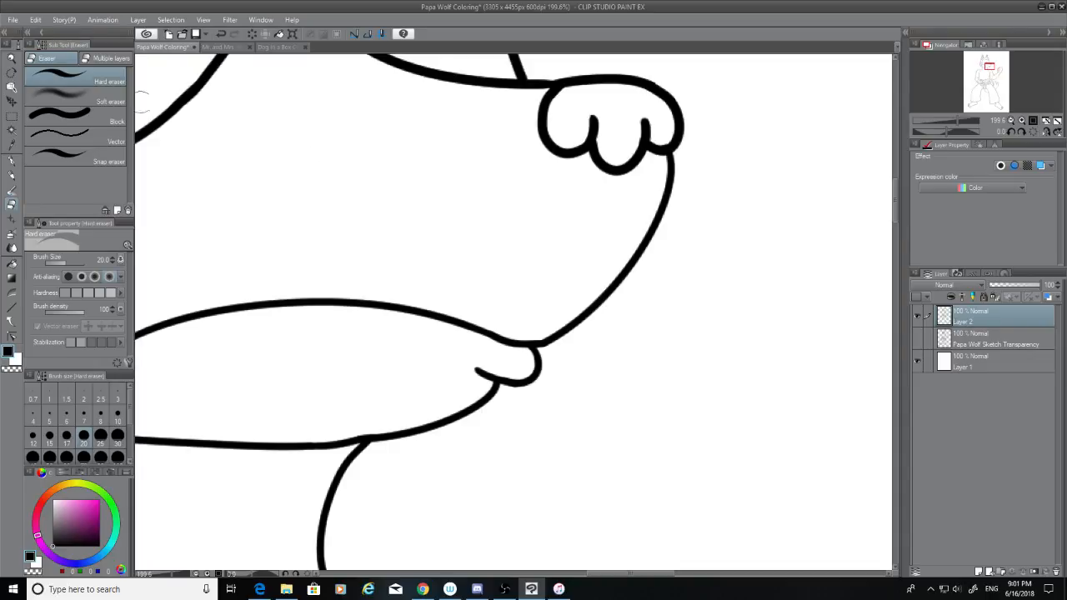
pyautogui.click(11, 160)
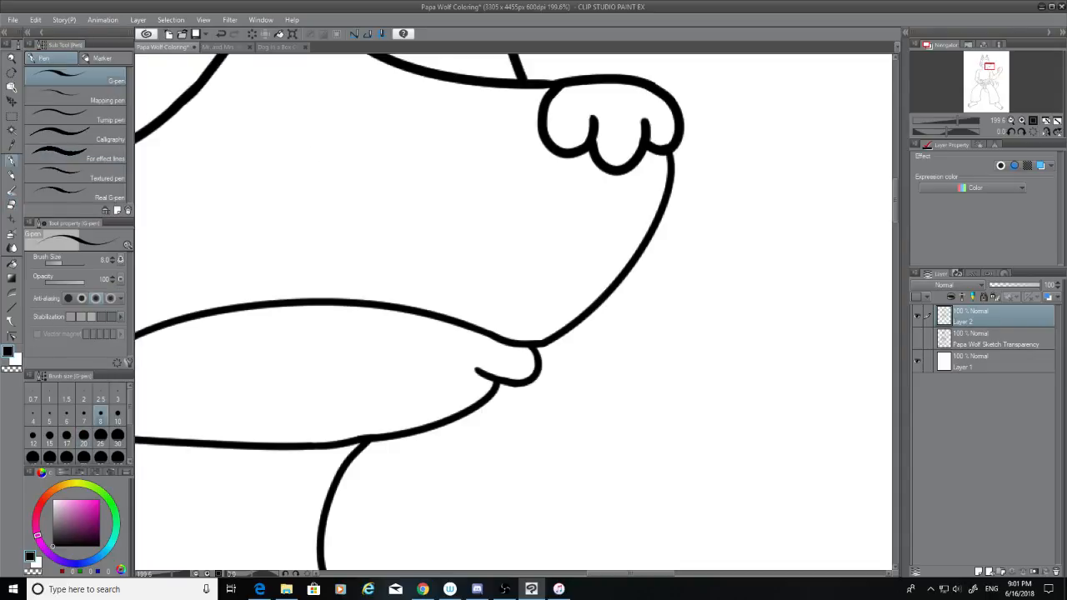
pyautogui.click(118, 411)
pyautogui.moveTo(669, 154); pyautogui.dragTo(649, 234)
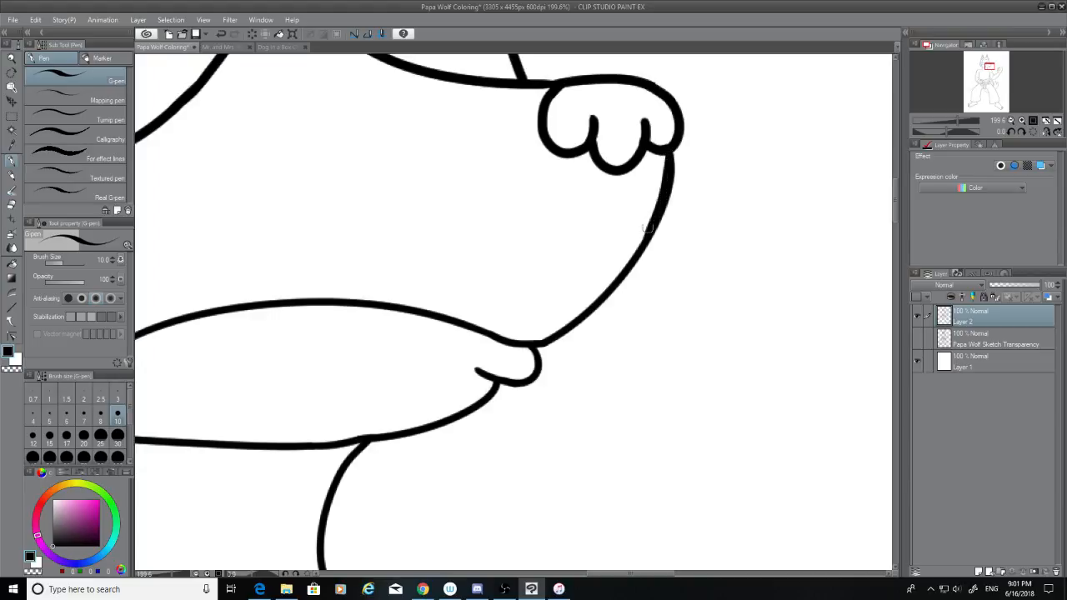
pyautogui.hotkey('ctrl', 'z')
pyautogui.moveTo(670, 155)
pyautogui.mouseDown()
pyautogui.moveTo(644, 245)
pyautogui.moveTo(576, 308)
pyautogui.moveTo(581, 321)
pyautogui.moveTo(545, 342)
pyautogui.moveTo(520, 380)
pyautogui.moveTo(530, 378)
pyautogui.moveTo(498, 380)
pyautogui.moveTo(477, 407)
pyautogui.mouseUp()
pyautogui.hotkey('ctrl', 'z')
pyautogui.hotkey('ctrl', 'z')
pyautogui.hotkey('ctrl', 'z')
pyautogui.hotkey('ctrl', 'z')
pyautogui.hotkey('ctrl', 'z')
# Step: Thicken the chin outline from beneath the lower lip back toward the front of the neck
pyautogui.moveTo(370, 441)
pyautogui.mouseDown()
pyautogui.moveTo(499, 383)
pyautogui.moveTo(390, 444)
pyautogui.mouseUp()
pyautogui.hotkey('ctrl', 'z')
pyautogui.hotkey('ctrl', 'z')
pyautogui.moveTo(498, 382); pyautogui.dragTo(368, 437)
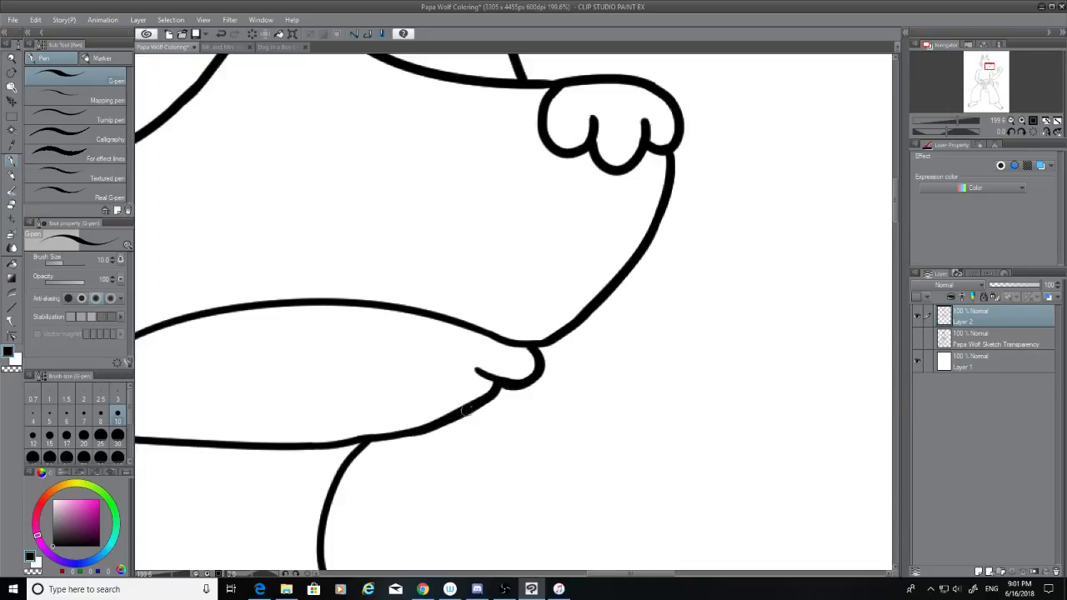
pyautogui.moveTo(432, 426); pyautogui.dragTo(371, 443)
pyautogui.hotkey('ctrl', 'z')
# Step: Try to thicken the underside of the jaw between the cheek and the front of the neck with the G-pen at size 10
pyautogui.moveTo(609, 567); pyautogui.dragTo(569, 573)
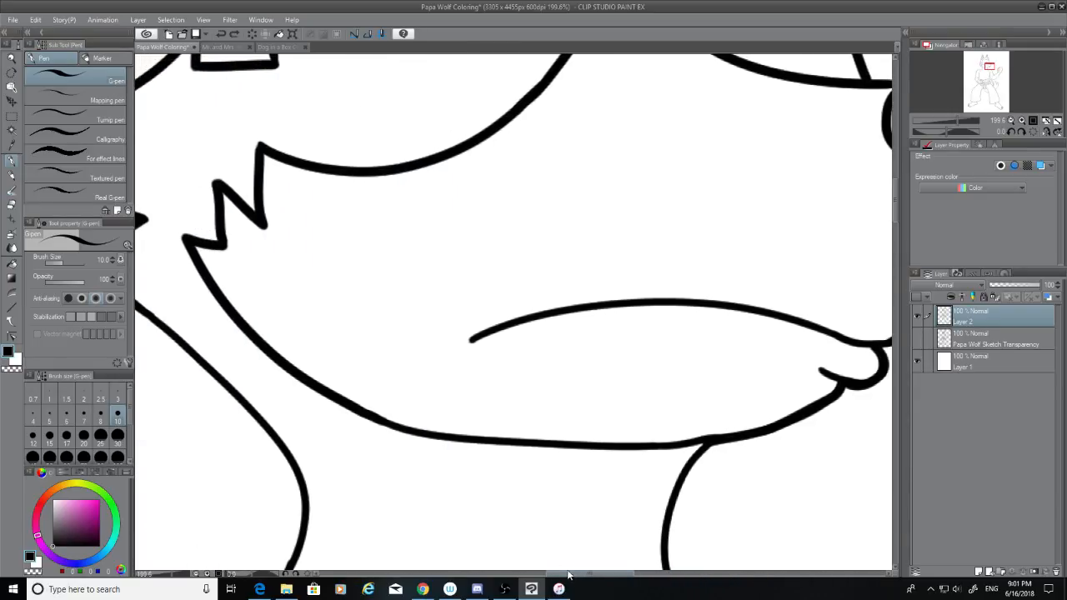
pyautogui.moveTo(363, 417)
pyautogui.mouseDown()
pyautogui.moveTo(398, 430)
pyautogui.moveTo(690, 432)
pyautogui.mouseUp()
pyautogui.hotkey('ctrl', 'z')
pyautogui.moveTo(364, 417); pyautogui.dragTo(692, 431)
pyautogui.hotkey('ctrl', 'z')
pyautogui.moveTo(376, 415); pyautogui.dragTo(631, 450)
pyautogui.hotkey('ctrl', 'z')
pyautogui.moveTo(367, 413); pyautogui.dragTo(657, 447)
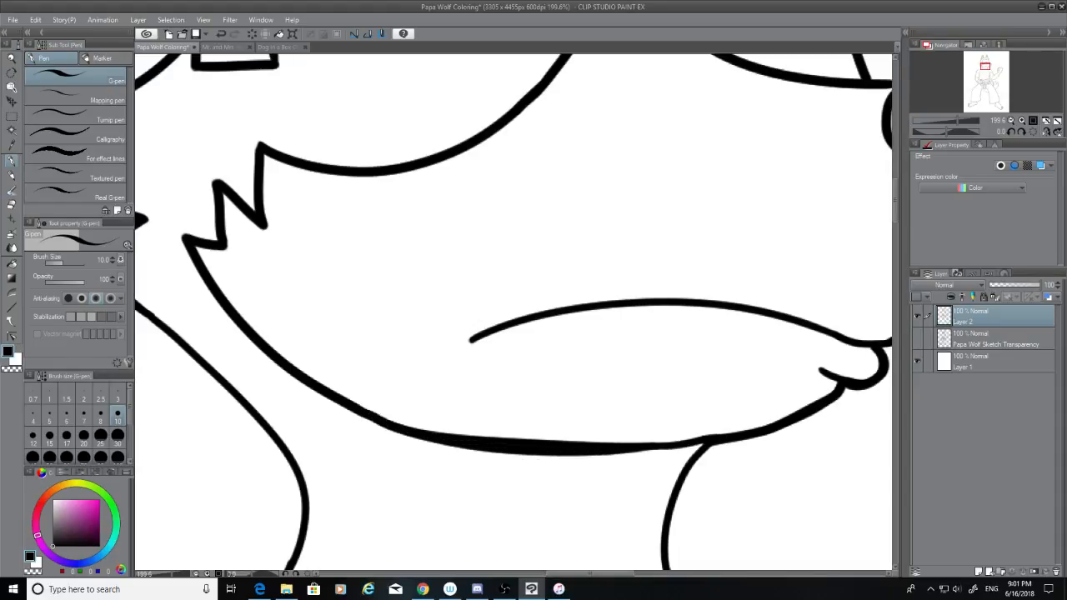
pyautogui.hotkey('ctrl', 'z')
pyautogui.moveTo(367, 413); pyautogui.dragTo(640, 449)
pyautogui.hotkey('ctrl', 'z')
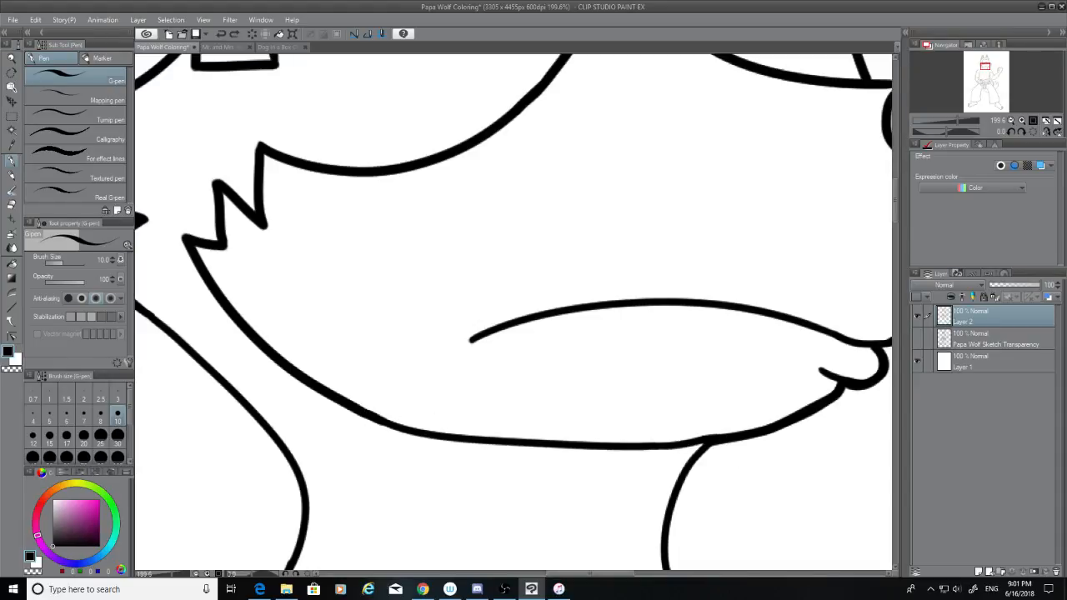
pyautogui.moveTo(360, 410); pyautogui.dragTo(650, 433)
pyautogui.hotkey('ctrl', 'z')
pyautogui.moveTo(366, 413); pyautogui.dragTo(658, 459)
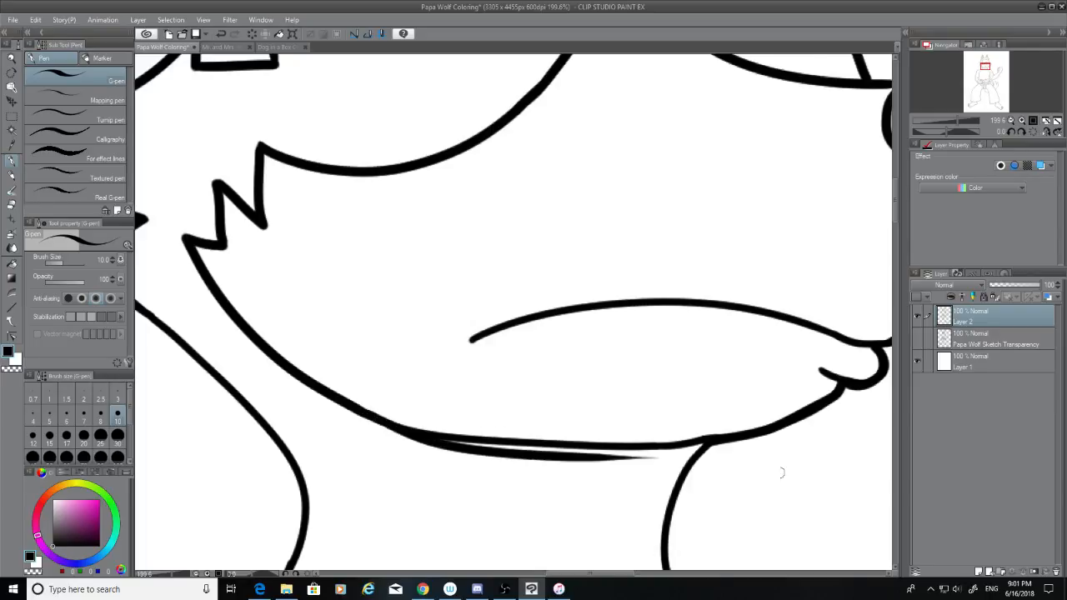
pyautogui.hotkey('ctrl', 'z')
pyautogui.moveTo(371, 412)
pyautogui.mouseDown()
pyautogui.moveTo(590, 460)
pyautogui.moveTo(689, 460)
pyautogui.mouseUp()
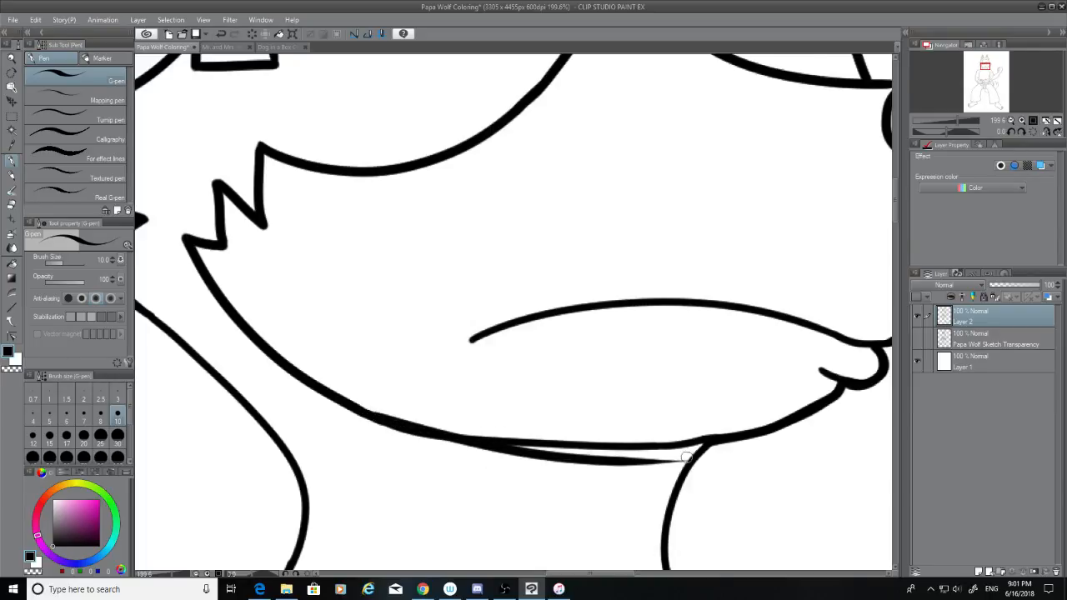
pyautogui.hotkey('ctrl', 'z')
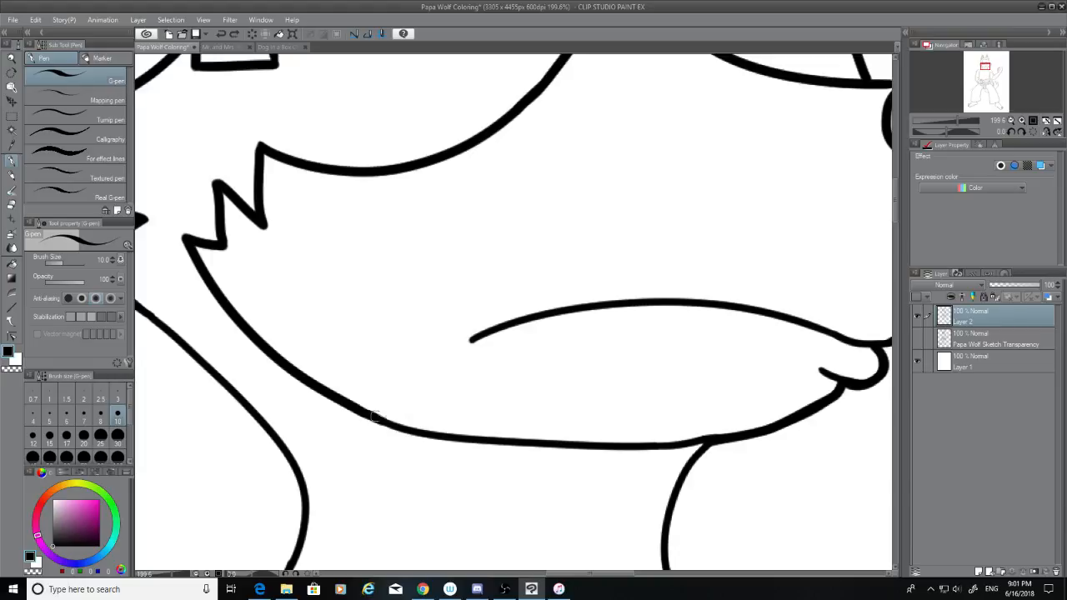
pyautogui.moveTo(375, 412); pyautogui.dragTo(674, 452)
pyautogui.hotkey('ctrl', 'z')
pyautogui.moveTo(379, 416); pyautogui.dragTo(588, 450)
pyautogui.hotkey('ctrl', 'z')
pyautogui.moveTo(377, 416); pyautogui.dragTo(612, 459)
pyautogui.moveTo(497, 439)
pyautogui.mouseDown()
pyautogui.moveTo(681, 439)
pyautogui.moveTo(533, 449)
pyautogui.mouseUp()
pyautogui.hotkey('ctrl', 'z')
pyautogui.hotkey('ctrl', 'z')
pyautogui.moveTo(743, 438); pyautogui.dragTo(520, 450)
pyautogui.hotkey('ctrl', 'z')
pyautogui.moveTo(435, 437); pyautogui.dragTo(746, 448)
pyautogui.hotkey('ctrl', 'z')
pyautogui.moveTo(377, 417); pyautogui.dragTo(700, 439)
pyautogui.hotkey('ctrl', 'z')
# Step: Thicken the jaw's underside line from the cheek curve to the front of the neck with one tapered G-pen stroke at size 10
pyautogui.moveTo(378, 419)
pyautogui.mouseDown()
pyautogui.moveTo(491, 443)
pyautogui.moveTo(825, 438)
pyautogui.mouseUp()
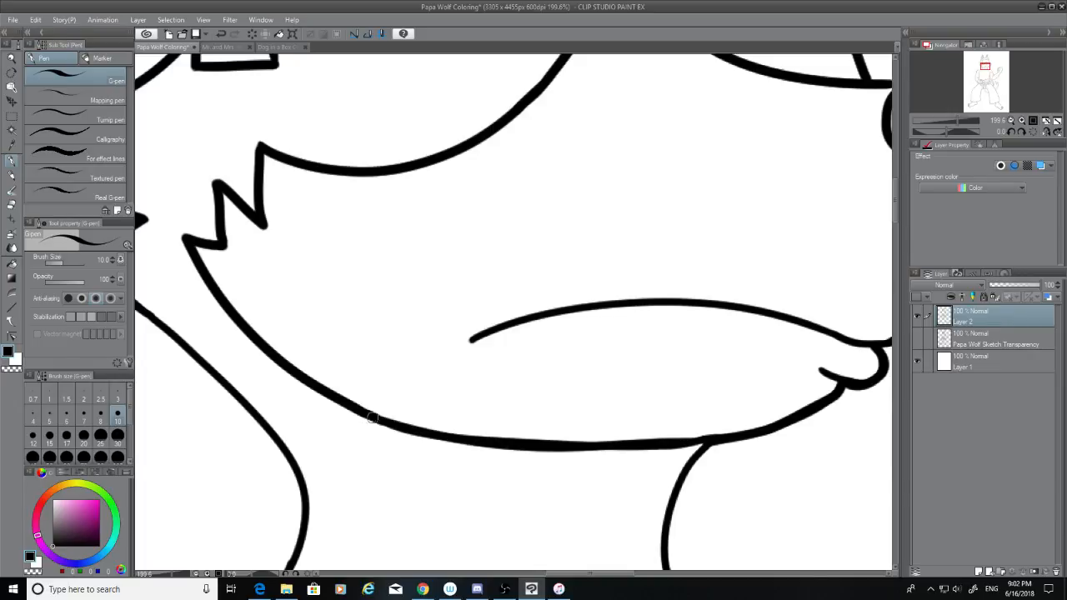
pyautogui.moveTo(375, 418); pyautogui.dragTo(431, 425)
pyautogui.hotkey('ctrl', 'z')
pyautogui.moveTo(712, 437)
pyautogui.mouseDown()
pyautogui.moveTo(687, 436)
pyautogui.moveTo(716, 441)
pyautogui.mouseUp()
pyautogui.hotkey('ctrl', 'z')
pyautogui.hotkey('ctrl', 'z')
# Step: Even out the edge of the thickened jaw underside with the Hard eraser at size 20
pyautogui.click(12, 204)
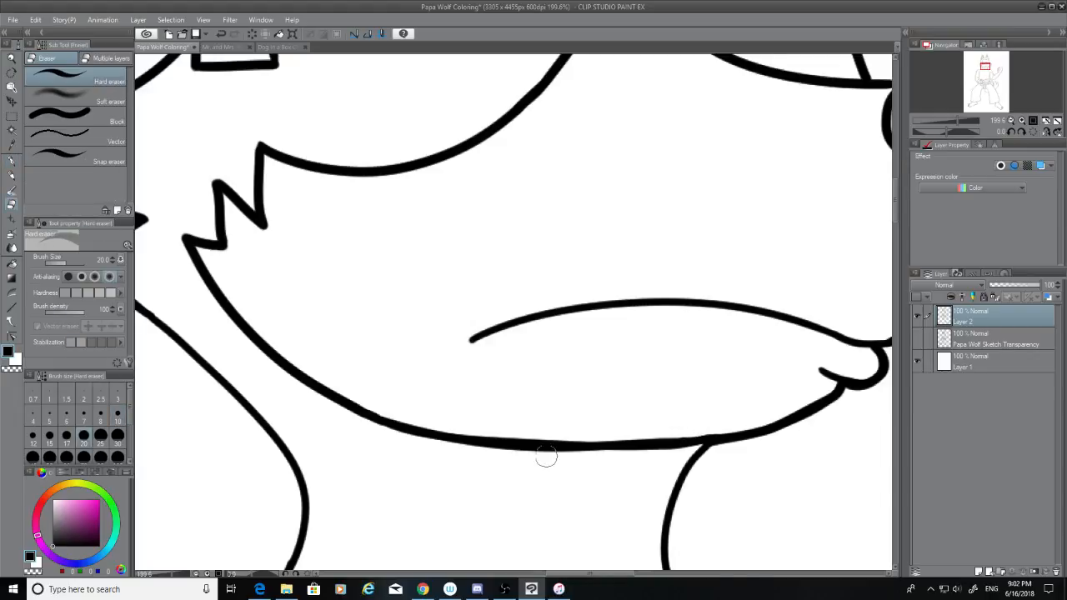
pyautogui.moveTo(462, 425); pyautogui.dragTo(643, 422)
pyautogui.hotkey('ctrl', 'z')
pyautogui.hotkey('ctrl', 'z')
pyautogui.moveTo(472, 425)
pyautogui.mouseDown()
pyautogui.moveTo(639, 412)
pyautogui.moveTo(730, 422)
pyautogui.mouseUp()
pyautogui.hotkey('ctrl', 'z')
pyautogui.moveTo(606, 429)
pyautogui.mouseDown()
pyautogui.moveTo(705, 428)
pyautogui.moveTo(650, 430)
pyautogui.mouseUp()
pyautogui.hotkey('ctrl', 'z')
pyautogui.hotkey('ctrl', 'z')
pyautogui.moveTo(722, 422); pyautogui.dragTo(675, 426)
pyautogui.hotkey('ctrl', 'z')
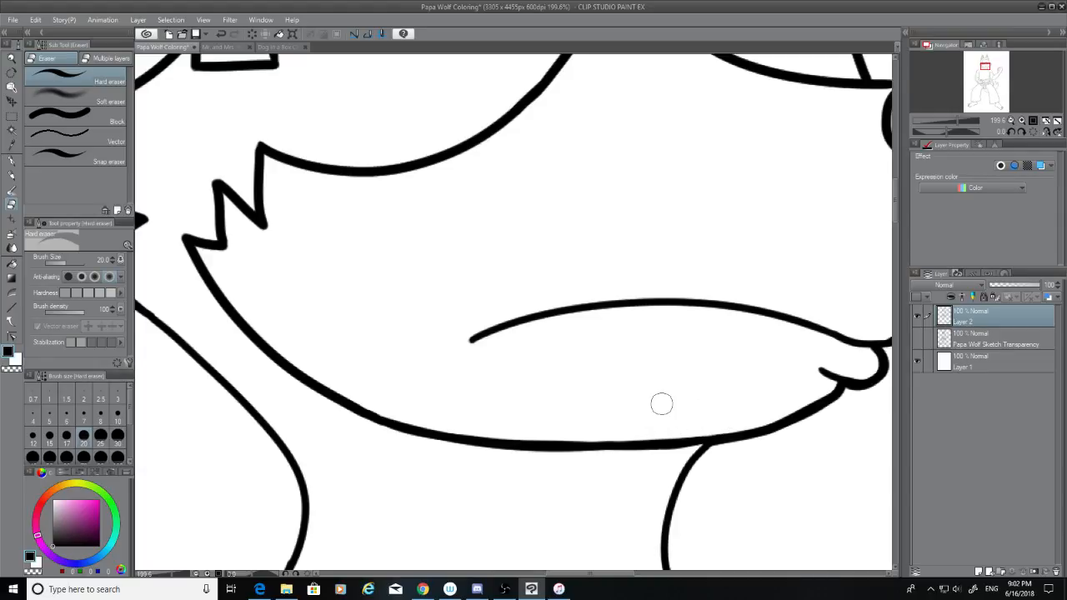
# Step: Examine the line weight across the head, torso, arms, belt and legs of the whole figure
pyautogui.scroll(-3, 602, 404)
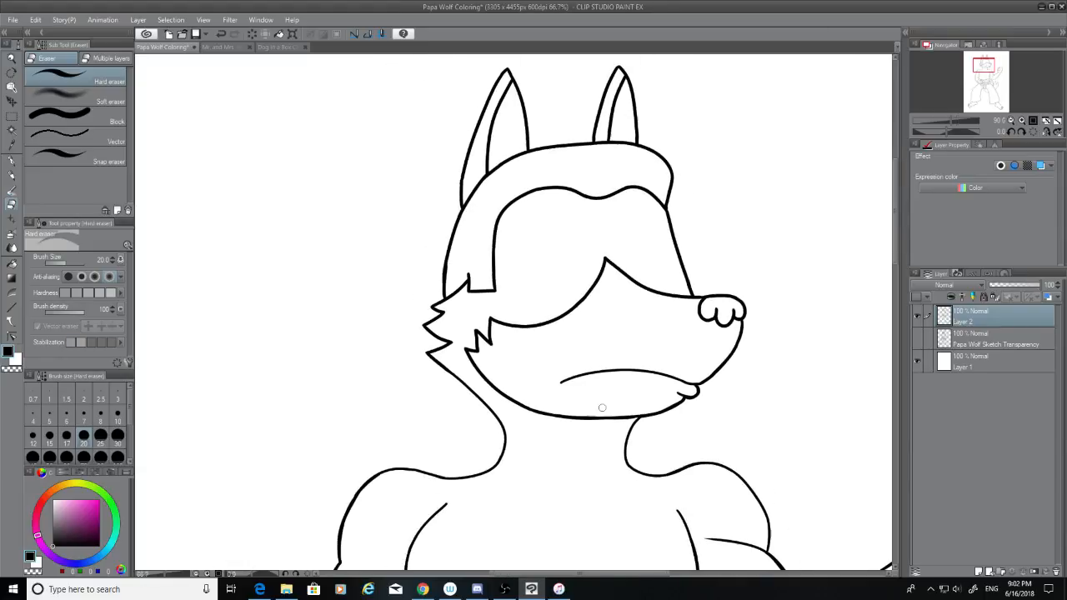
pyautogui.moveTo(893, 155); pyautogui.dragTo(885, 205)
pyautogui.scroll(-3, 886, 205)
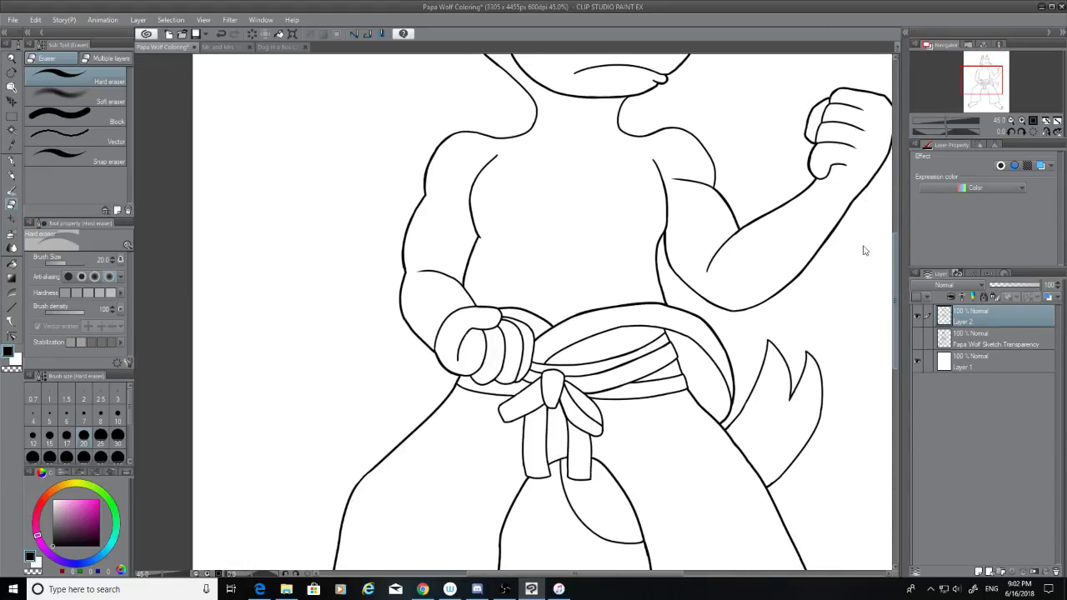
pyautogui.scroll(-4, 861, 243)
pyautogui.scroll(3, 855, 307)
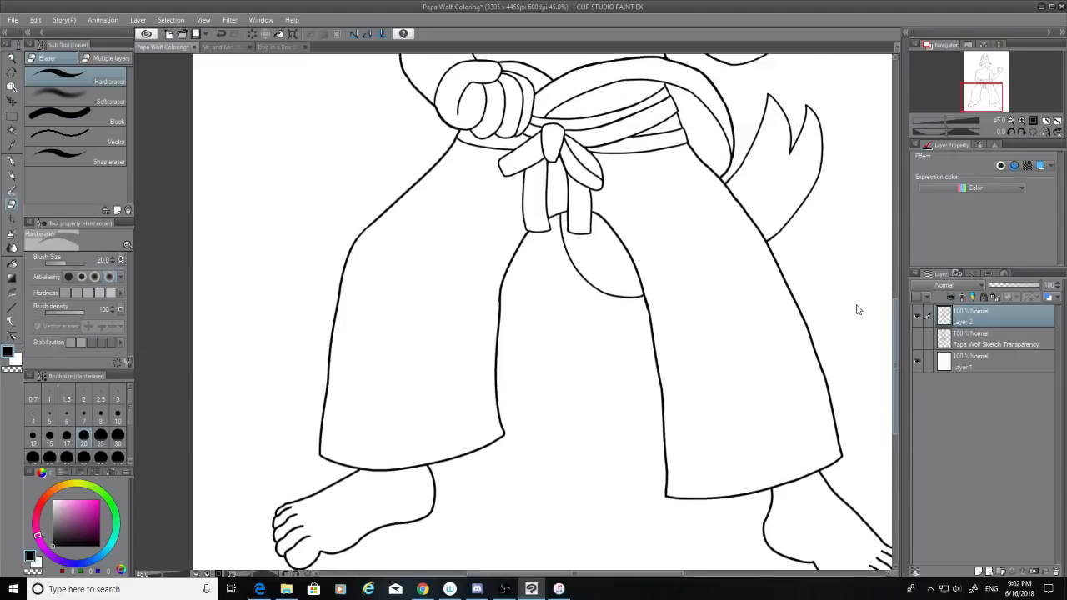
pyautogui.scroll(1, 845, 250)
pyautogui.scroll(1, 845, 247)
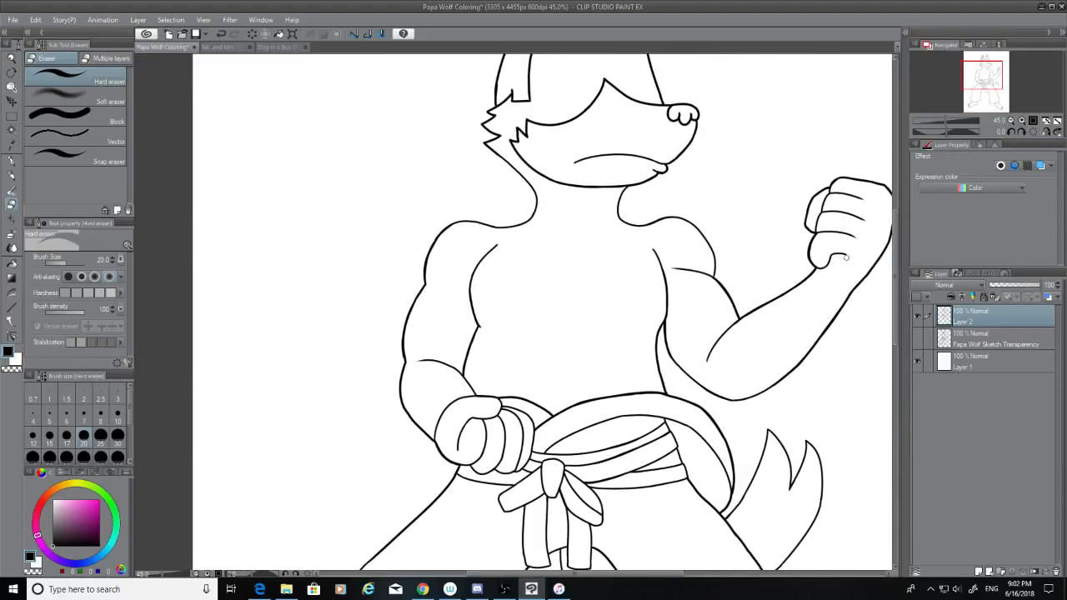
pyautogui.scroll(-1, 799, 300)
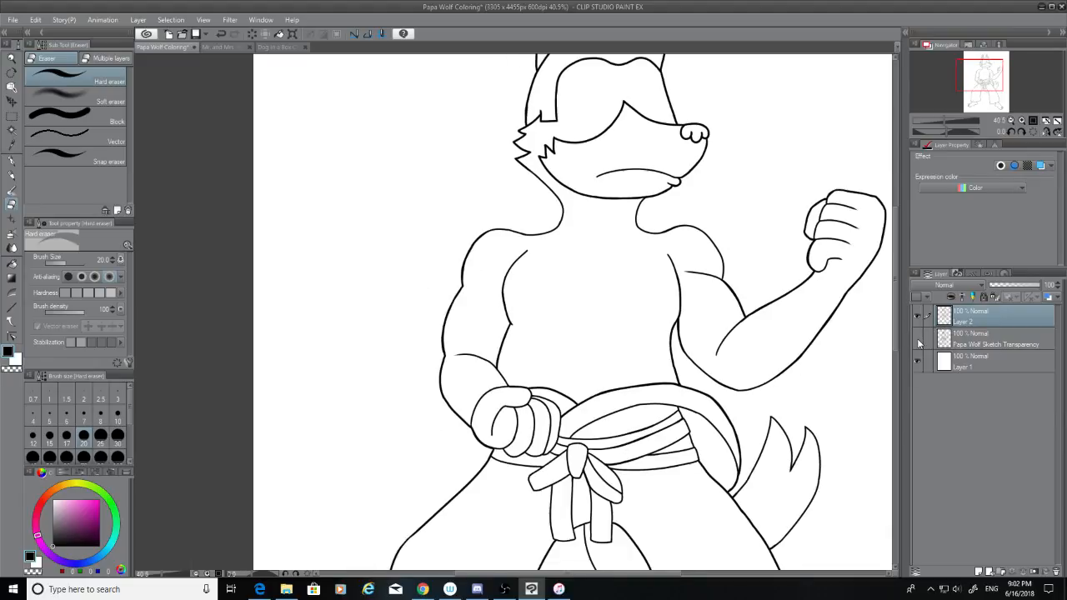
# Step: Show the Papa Wolf Sketch Transparency layer and save the drawing
pyautogui.click(917, 338)
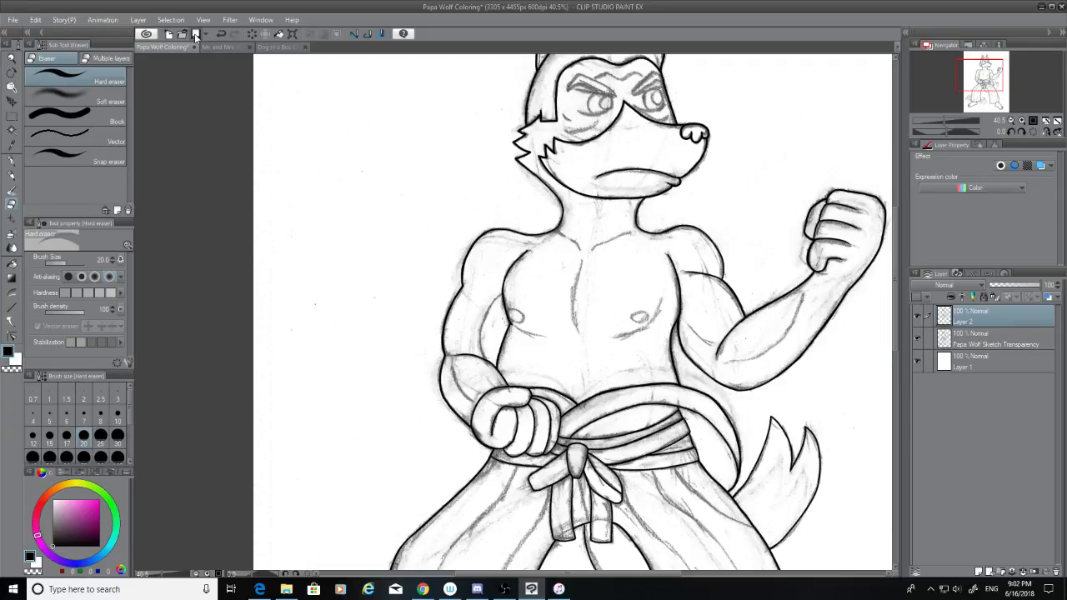
pyautogui.hotkey('ctrl', 's')
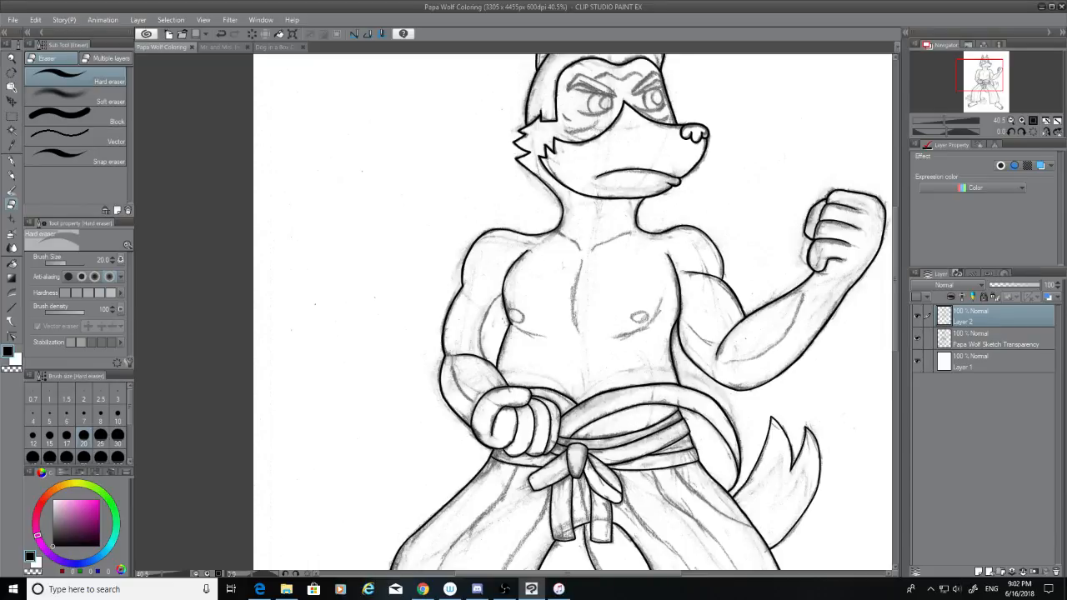
# Step: Erase the upper end of the raised arm's underside line where it meets the torso, using the Hard eraser at size 20
pyautogui.scroll(10, 578, 309)
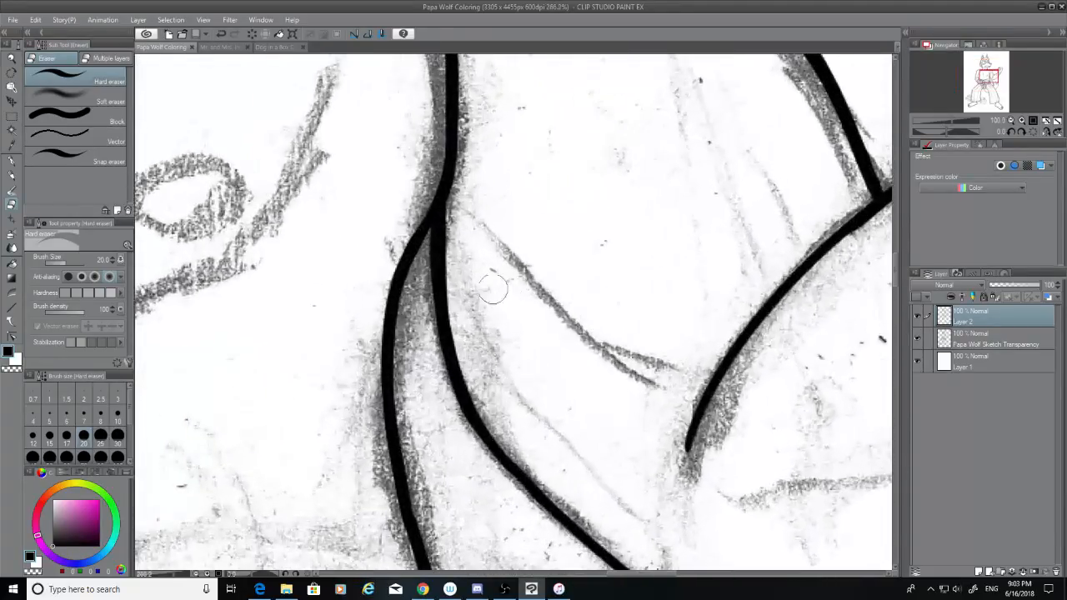
pyautogui.moveTo(443, 219)
pyautogui.mouseDown()
pyautogui.moveTo(432, 260)
pyautogui.moveTo(444, 244)
pyautogui.moveTo(451, 213)
pyautogui.moveTo(425, 267)
pyautogui.moveTo(454, 219)
pyautogui.moveTo(429, 416)
pyautogui.moveTo(457, 476)
pyautogui.moveTo(434, 475)
pyautogui.mouseUp()
pyautogui.scroll(5, 450, 219)
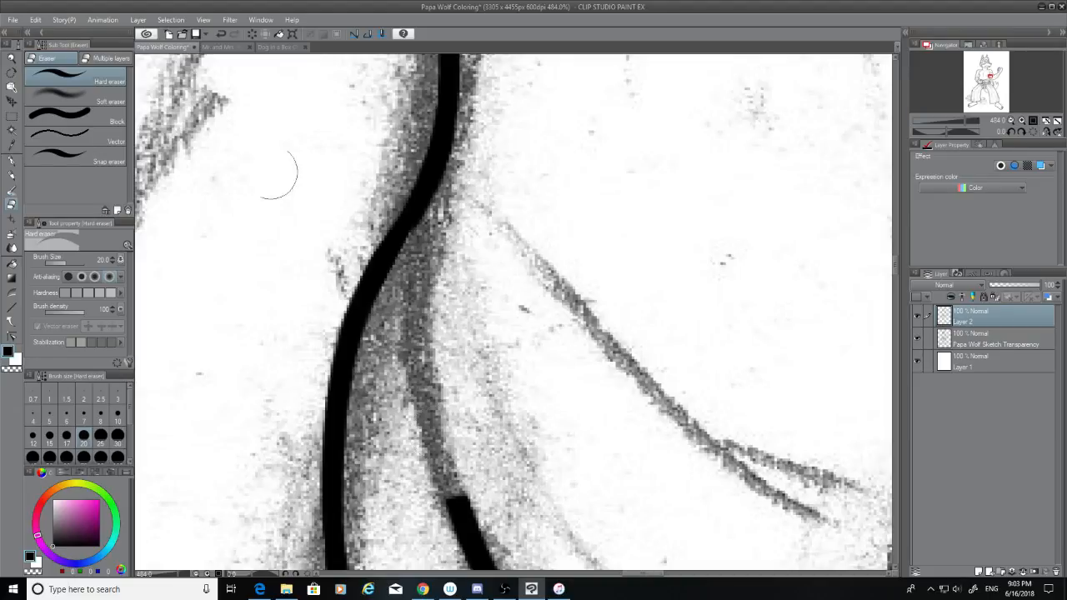
# Step: Try to redraw the erased stretch of the raised arm's underside line from the torso outline with the G-pen at size 10
pyautogui.click(10, 160)
pyautogui.moveTo(412, 209)
pyautogui.mouseDown()
pyautogui.moveTo(394, 246)
pyautogui.moveTo(420, 242)
pyautogui.moveTo(409, 222)
pyautogui.moveTo(391, 260)
pyautogui.mouseUp()
pyautogui.hotkey('ctrl', 'z')
pyautogui.hotkey('ctrl', 'z')
pyautogui.moveTo(411, 211)
pyautogui.mouseDown()
pyautogui.moveTo(395, 248)
pyautogui.moveTo(411, 238)
pyautogui.moveTo(479, 513)
pyautogui.moveTo(445, 481)
pyautogui.mouseUp()
pyautogui.hotkey('ctrl', 'z')
pyautogui.moveTo(409, 250); pyautogui.dragTo(454, 500)
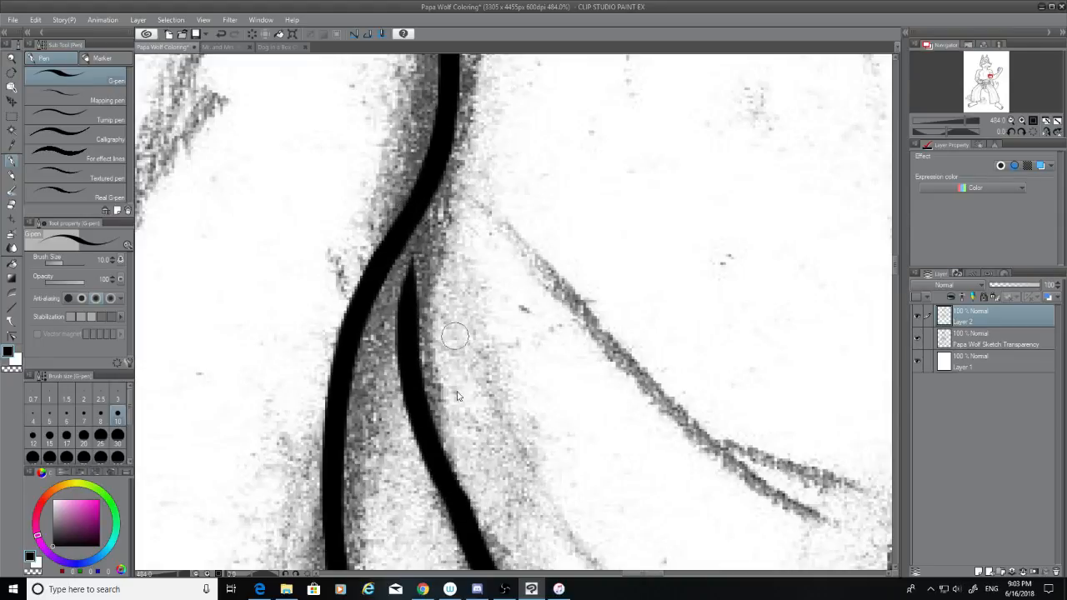
pyautogui.hotkey('ctrl', 'z')
pyautogui.hotkey('ctrl', 'z')
pyautogui.moveTo(413, 271)
pyautogui.mouseDown()
pyautogui.moveTo(456, 533)
pyautogui.moveTo(429, 404)
pyautogui.moveTo(421, 213)
pyautogui.moveTo(487, 498)
pyautogui.mouseUp()
pyautogui.hotkey('ctrl', 'z')
pyautogui.hotkey('ctrl', 'z')
pyautogui.hotkey('ctrl', 'z')
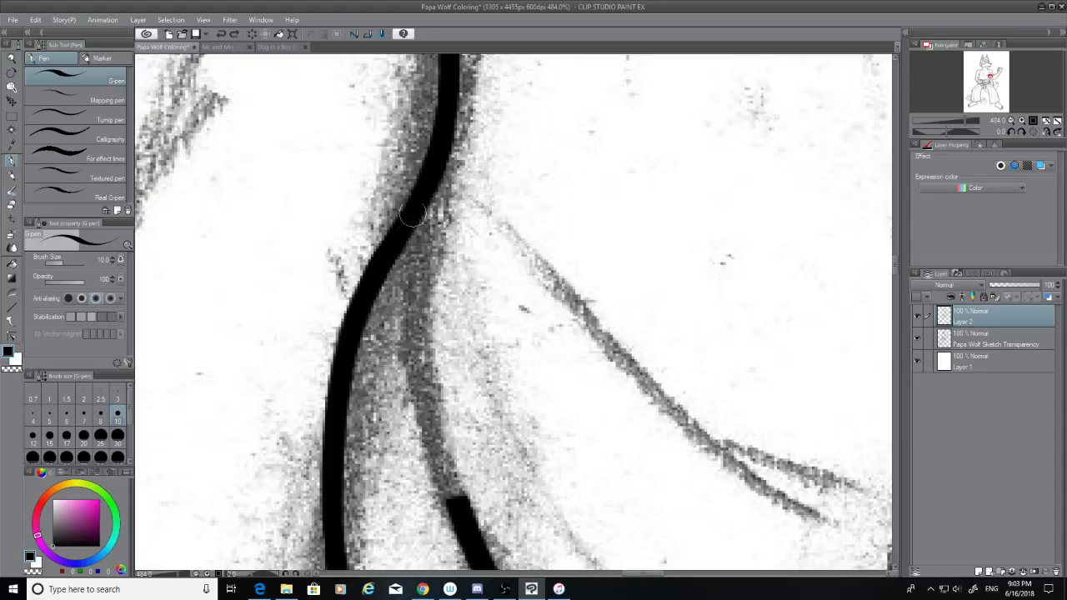
pyautogui.moveTo(412, 202); pyautogui.dragTo(477, 497)
pyautogui.hotkey('ctrl', 'z')
pyautogui.moveTo(414, 208)
pyautogui.mouseDown()
pyautogui.moveTo(431, 435)
pyautogui.moveTo(455, 497)
pyautogui.mouseUp()
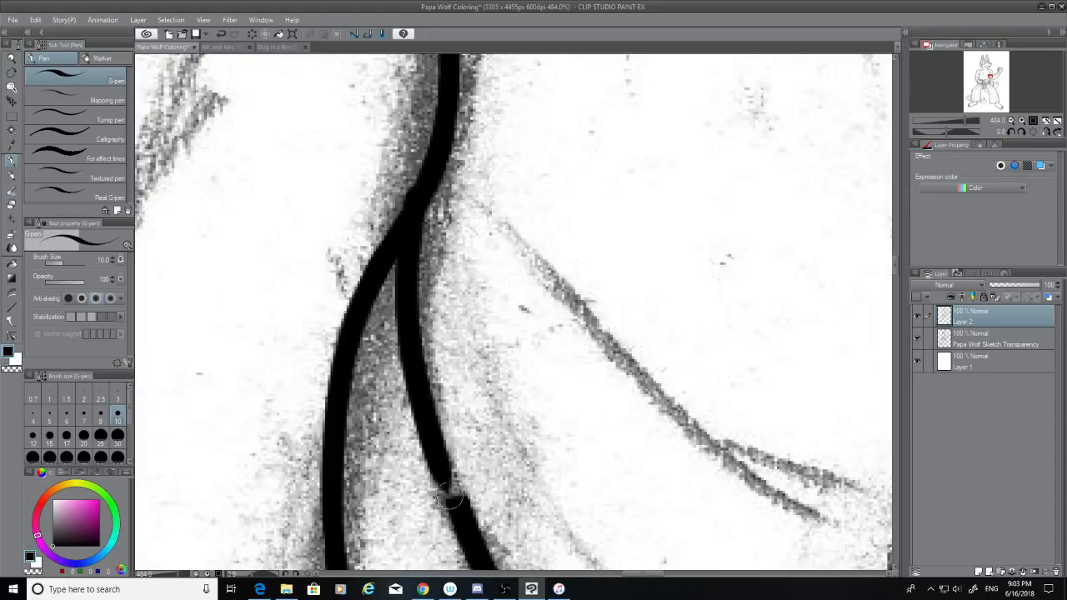
pyautogui.hotkey('ctrl', 'z')
pyautogui.moveTo(413, 213)
pyautogui.mouseDown()
pyautogui.moveTo(406, 287)
pyautogui.moveTo(466, 502)
pyautogui.mouseUp()
pyautogui.hotkey('ctrl', 'z')
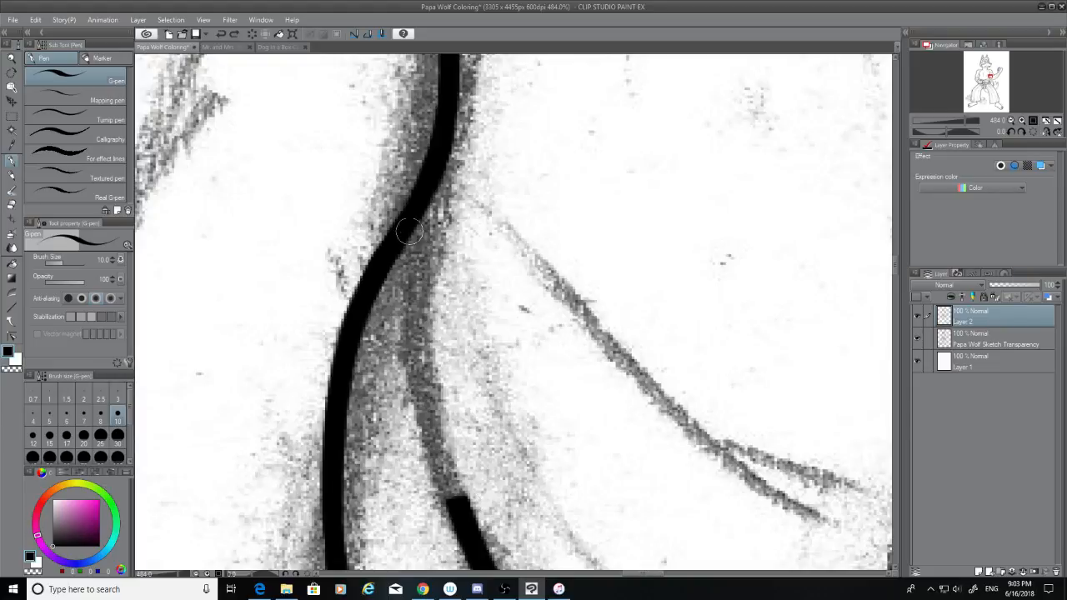
pyautogui.moveTo(412, 215); pyautogui.dragTo(463, 500)
pyautogui.hotkey('ctrl', 'z')
pyautogui.moveTo(411, 208); pyautogui.dragTo(450, 493)
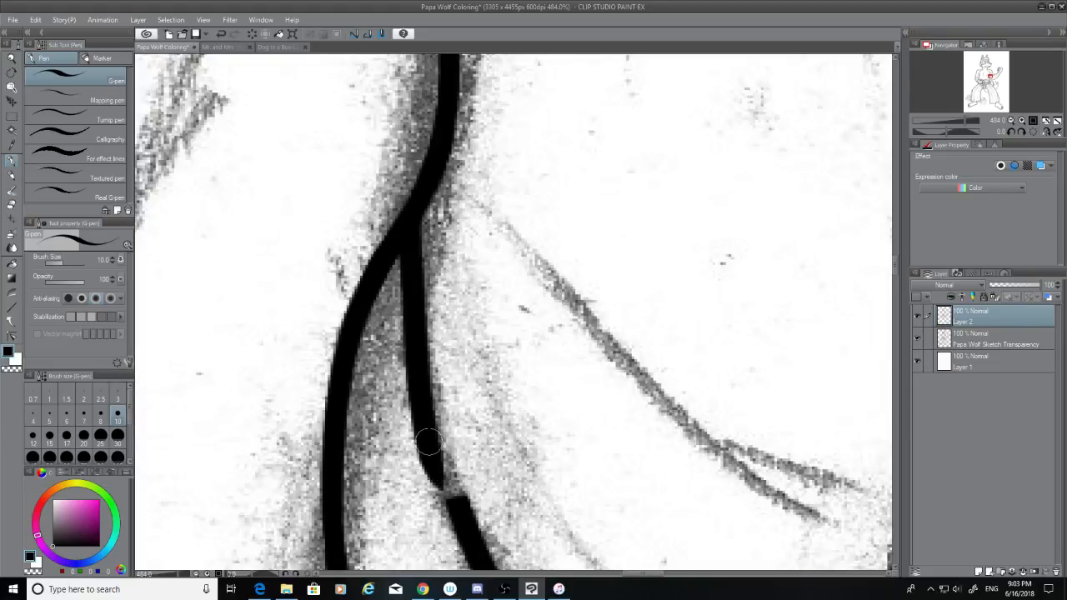
pyautogui.hotkey('ctrl', 'z')
pyautogui.moveTo(408, 218); pyautogui.dragTo(470, 514)
pyautogui.hotkey('ctrl', 'z')
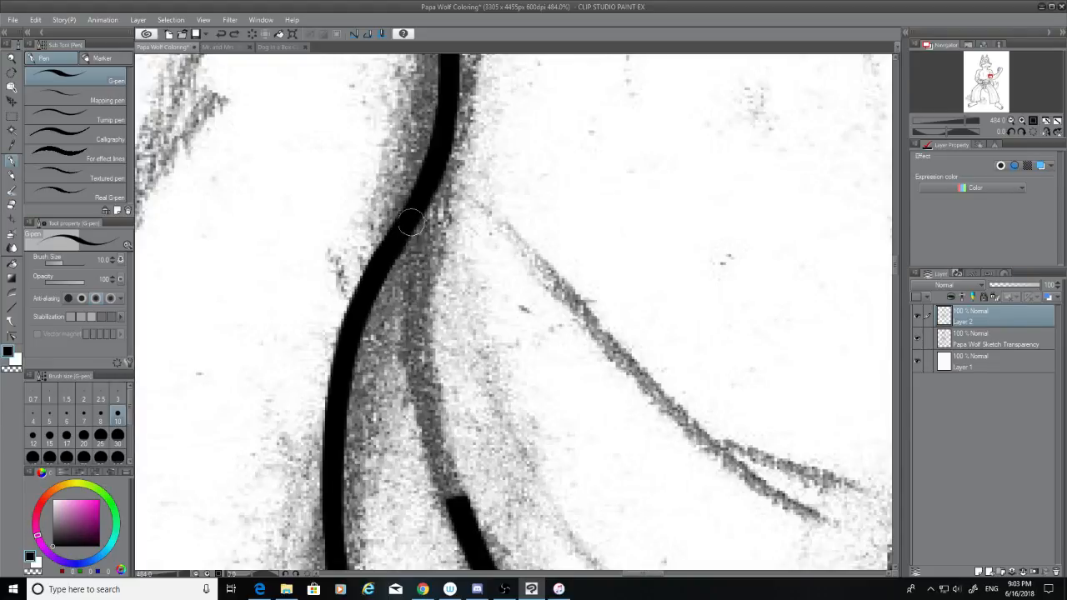
pyautogui.moveTo(410, 221); pyautogui.dragTo(454, 501)
pyautogui.hotkey('ctrl', 'z')
pyautogui.moveTo(407, 215)
pyautogui.mouseDown()
pyautogui.moveTo(396, 282)
pyautogui.moveTo(453, 520)
pyautogui.mouseUp()
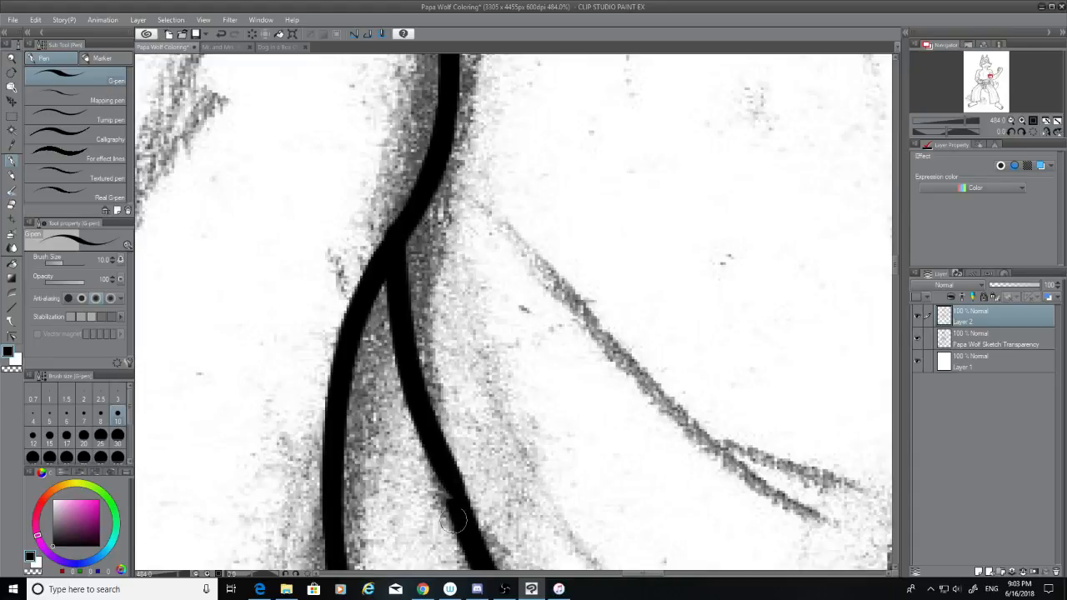
pyautogui.hotkey('ctrl', 'z')
pyautogui.moveTo(391, 246); pyautogui.dragTo(465, 516)
pyautogui.hotkey('ctrl', 'z')
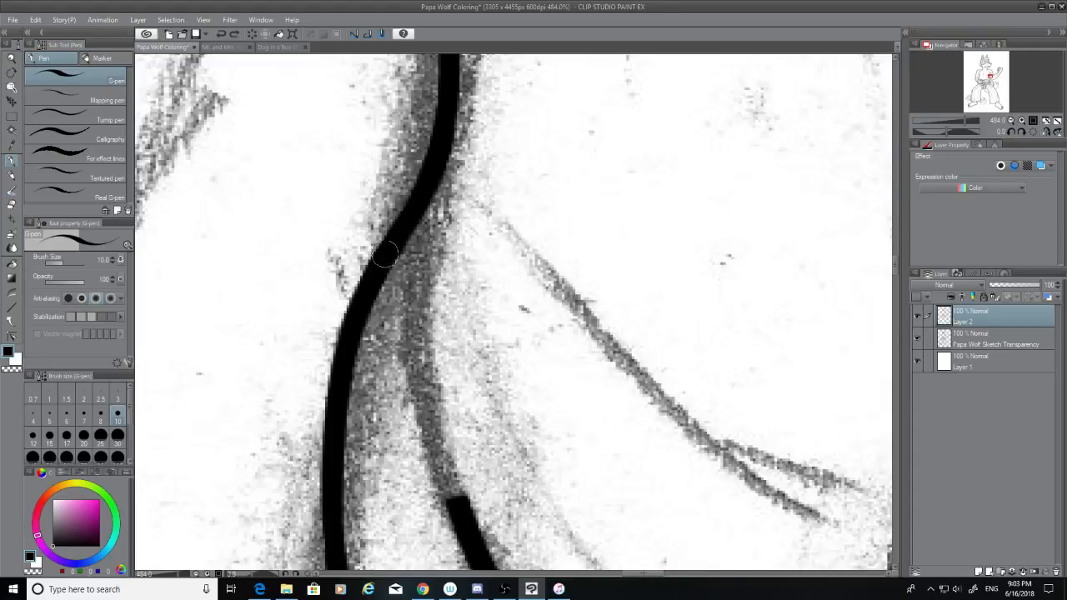
# Step: Redraw the raised arm's underside line from the torso outline to the remaining stroke with the G-pen, and hide the sketch layer
pyautogui.moveTo(390, 250); pyautogui.dragTo(460, 515)
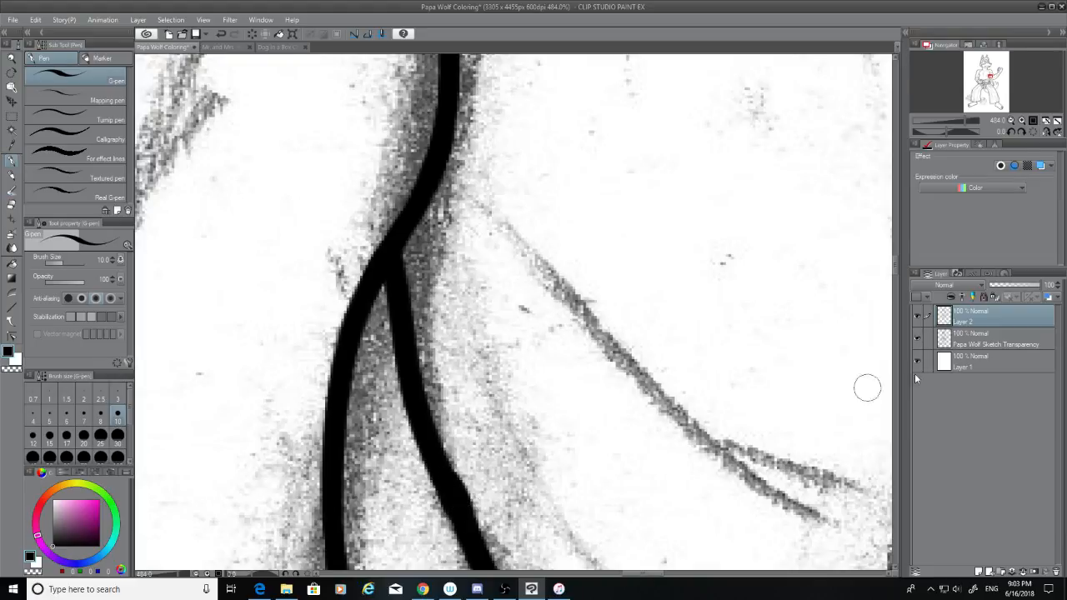
pyautogui.click(916, 339)
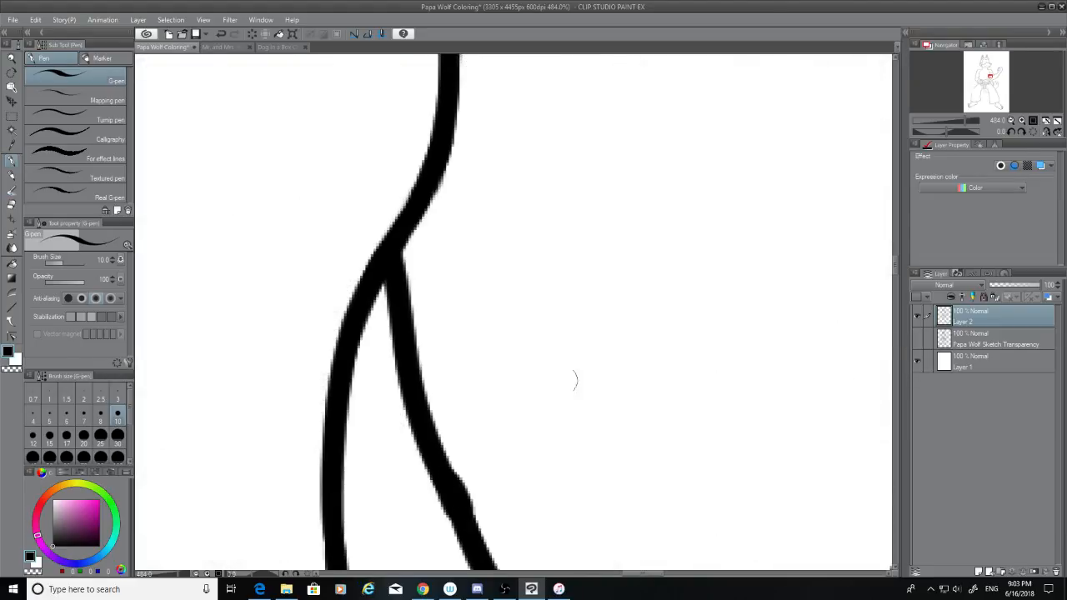
# Step: Shave off the bump where the redrawn arm line joins the old stroke with the Hard eraser at size 20
pyautogui.click(12, 204)
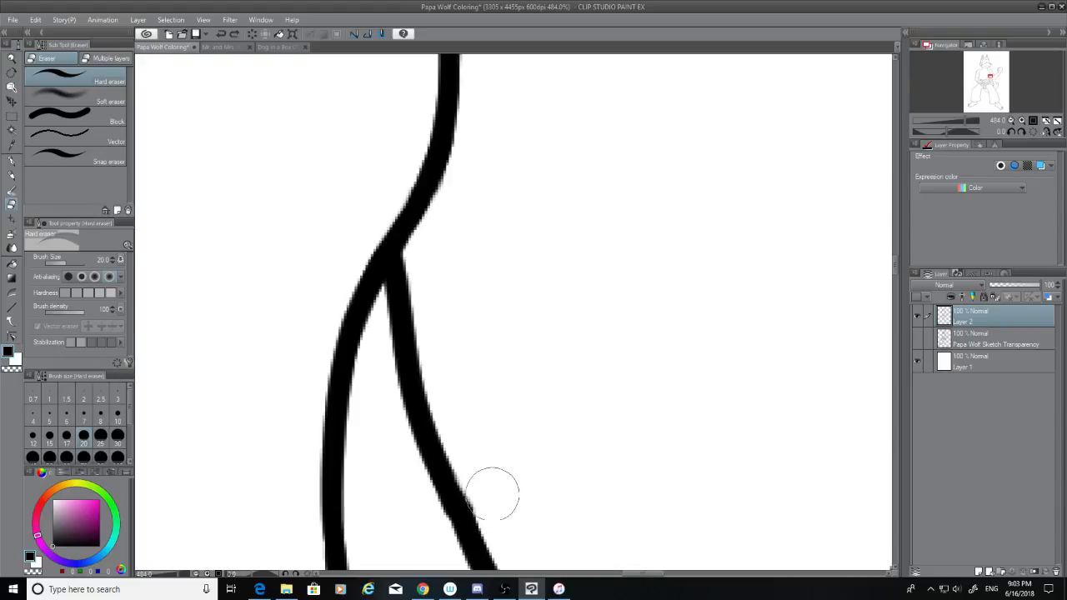
pyautogui.moveTo(491, 494)
pyautogui.mouseDown()
pyautogui.moveTo(474, 441)
pyautogui.moveTo(450, 428)
pyautogui.mouseUp()
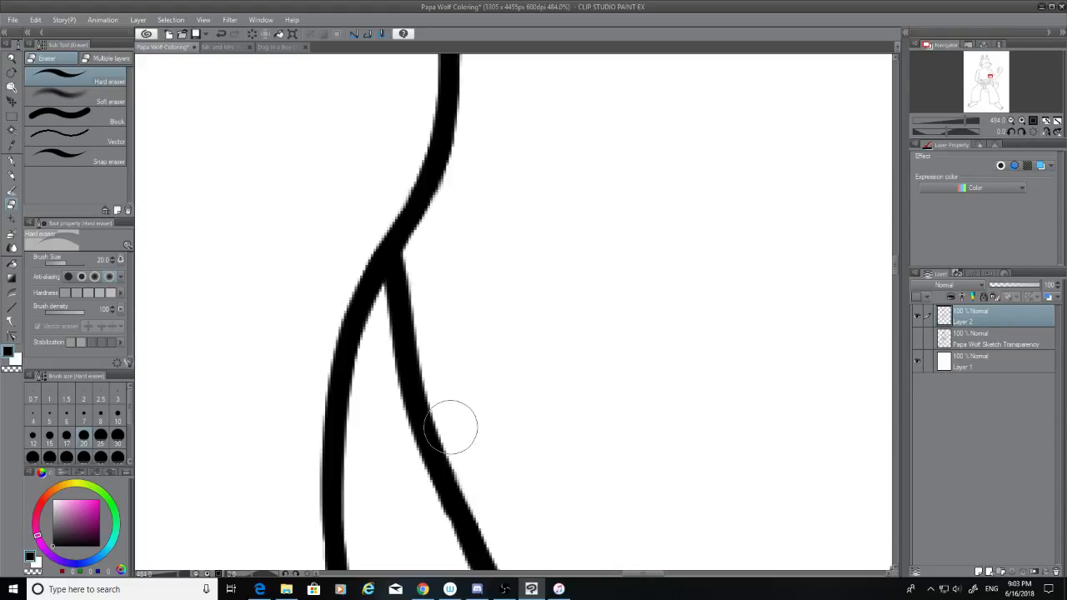
pyautogui.scroll(-5, 433, 222)
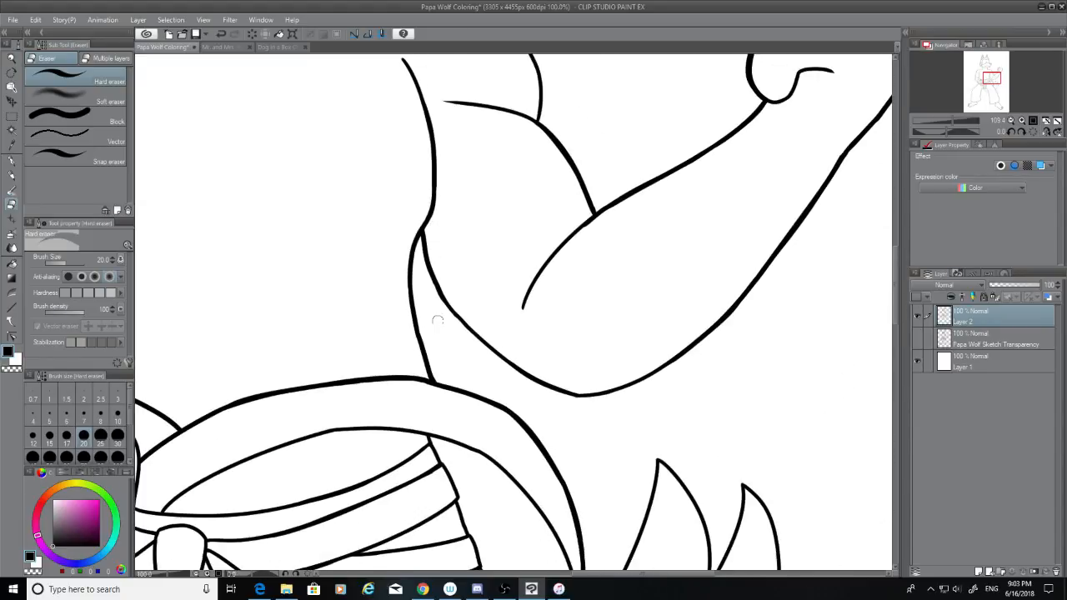
# Step: Try to thicken the raised arm's underside line across the thin joint below the torso with the G-pen at size 10
pyautogui.scroll(4, 442, 318)
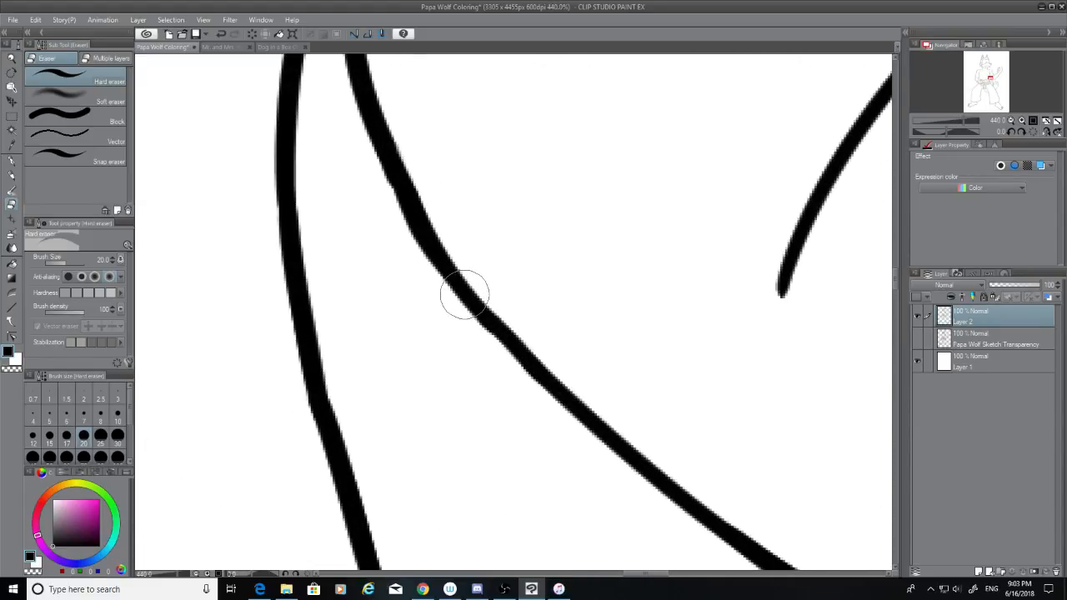
pyautogui.click(11, 158)
pyautogui.moveTo(455, 292); pyautogui.dragTo(568, 413)
pyautogui.hotkey('ctrl', 'z')
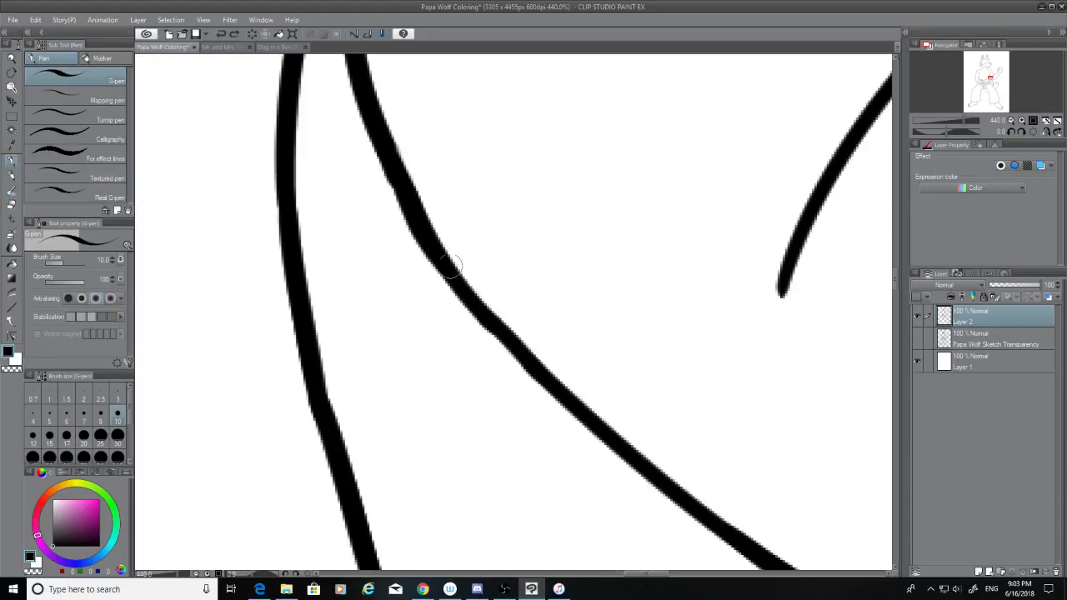
pyautogui.moveTo(409, 218); pyautogui.dragTo(567, 412)
pyautogui.hotkey('ctrl', 'z')
pyautogui.moveTo(429, 250); pyautogui.dragTo(576, 425)
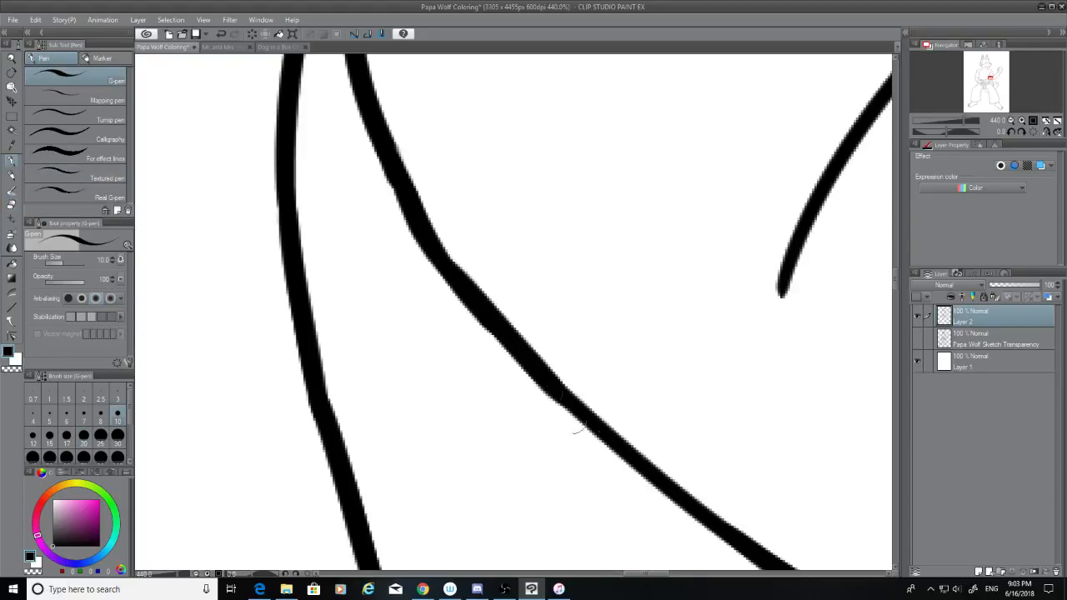
pyautogui.hotkey('ctrl', 'z')
# Step: Even out the thin stretch where the two strokes of the raised arm's underside line join, using short G-pen strokes
pyautogui.moveTo(410, 213); pyautogui.dragTo(585, 416)
pyautogui.hotkey('ctrl', 'z')
pyautogui.moveTo(425, 227); pyautogui.dragTo(566, 410)
pyautogui.hotkey('ctrl', 'z')
pyautogui.moveTo(433, 250)
pyautogui.mouseDown()
pyautogui.moveTo(531, 363)
pyautogui.moveTo(562, 381)
pyautogui.mouseUp()
pyautogui.hotkey('ctrl', 'z')
pyautogui.moveTo(523, 350)
pyautogui.mouseDown()
pyautogui.moveTo(536, 371)
pyautogui.moveTo(531, 357)
pyautogui.mouseUp()
pyautogui.hotkey('ctrl', 'z')
pyautogui.hotkey('ctrl', 'z')
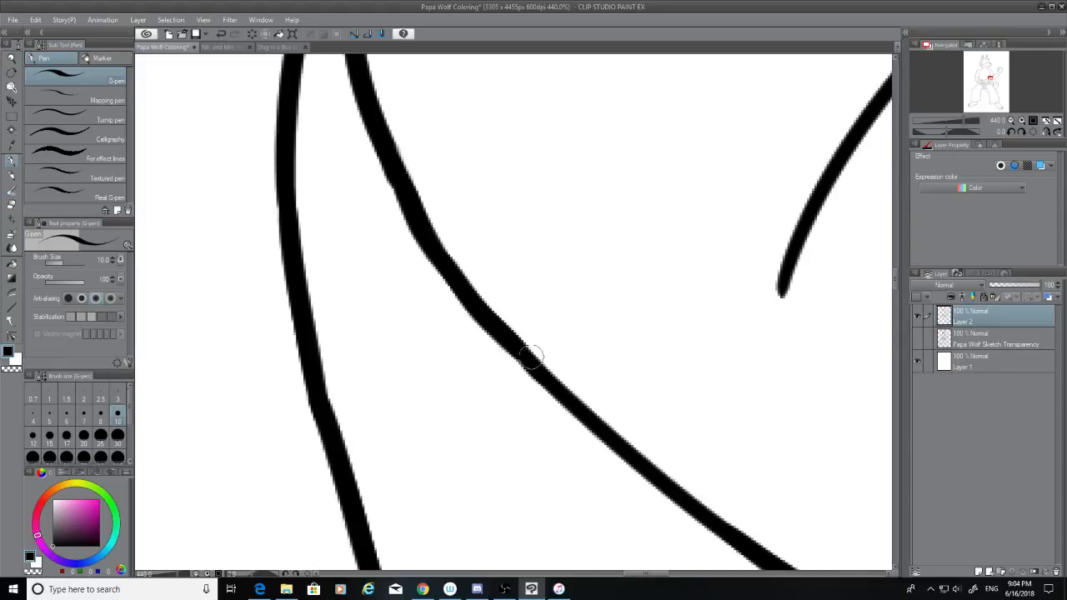
# Step: Examine the joined arm line, the elbow crease and the torso outline both close up and from a distance
pyautogui.click(12, 204)
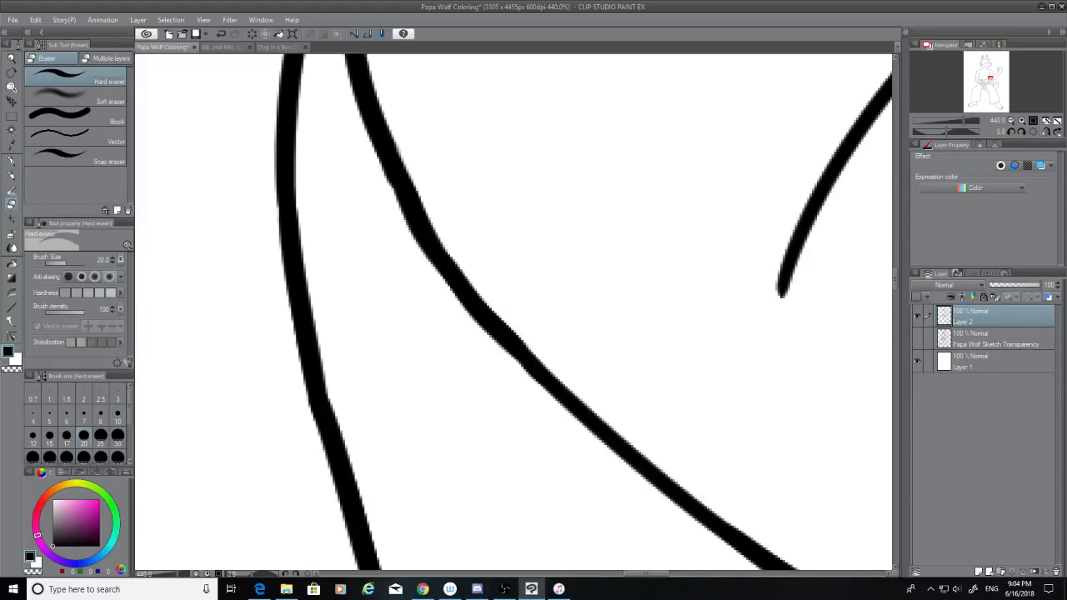
pyautogui.scroll(-5, 681, 422)
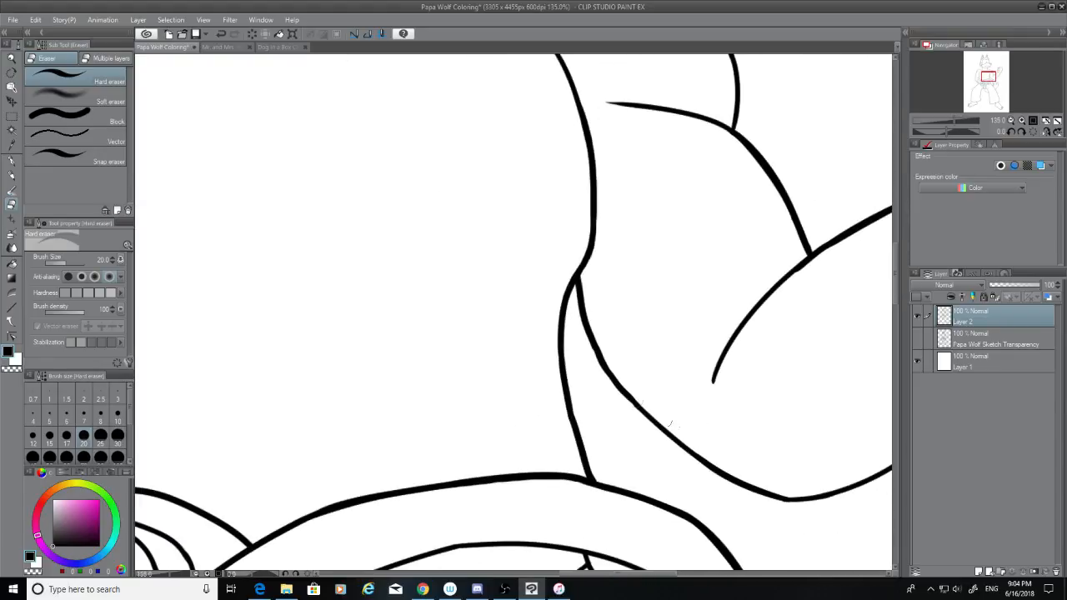
pyautogui.scroll(5, 578, 352)
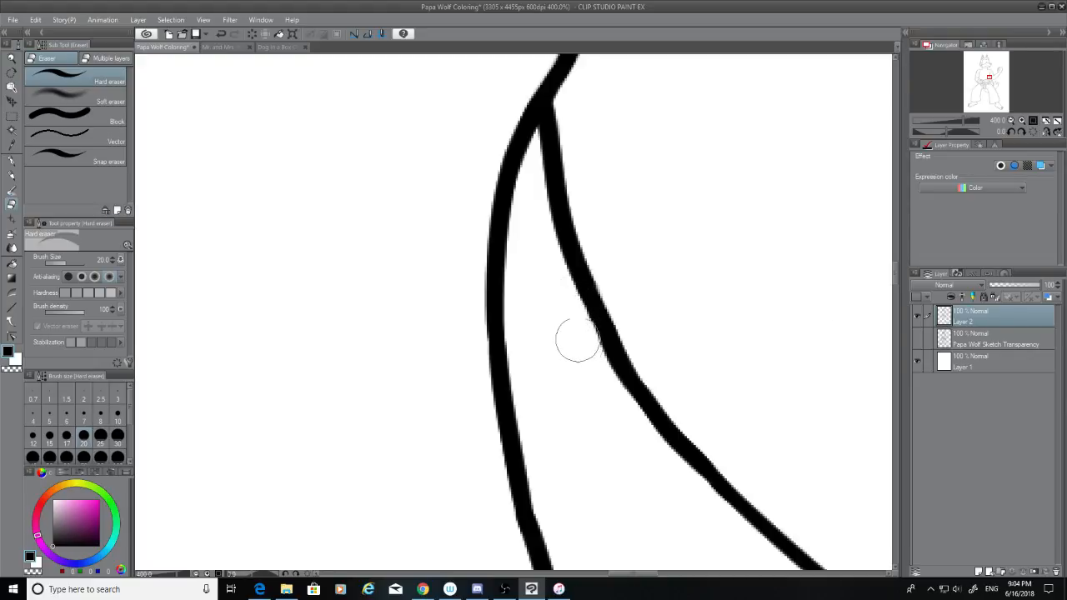
pyautogui.scroll(-6, 562, 433)
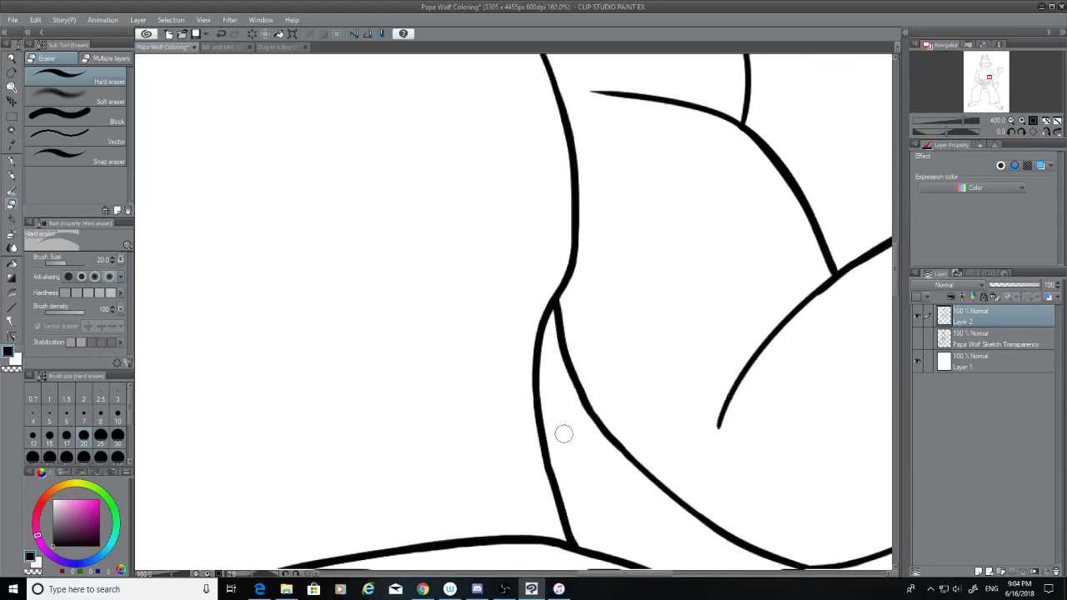
pyautogui.scroll(-2, 563, 433)
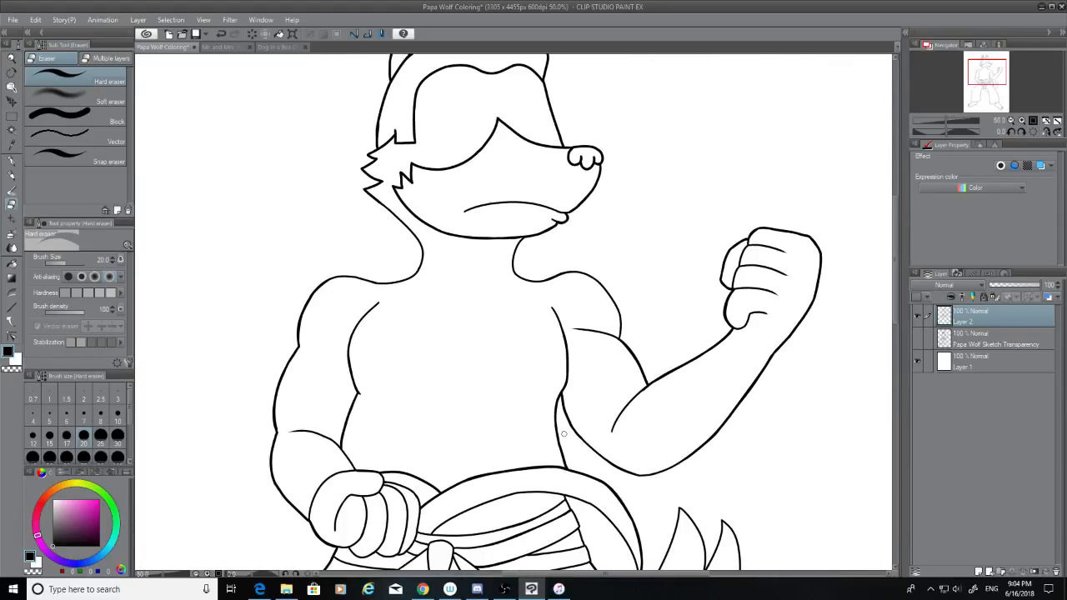
pyautogui.scroll(4, 640, 388)
pyautogui.scroll(3, 640, 388)
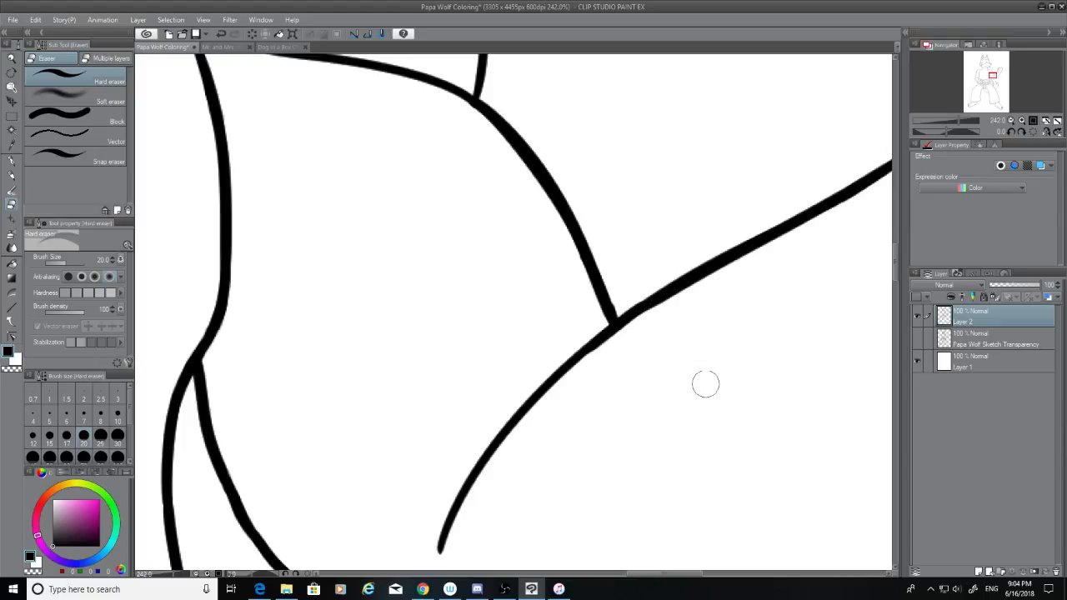
pyautogui.scroll(-5, 644, 530)
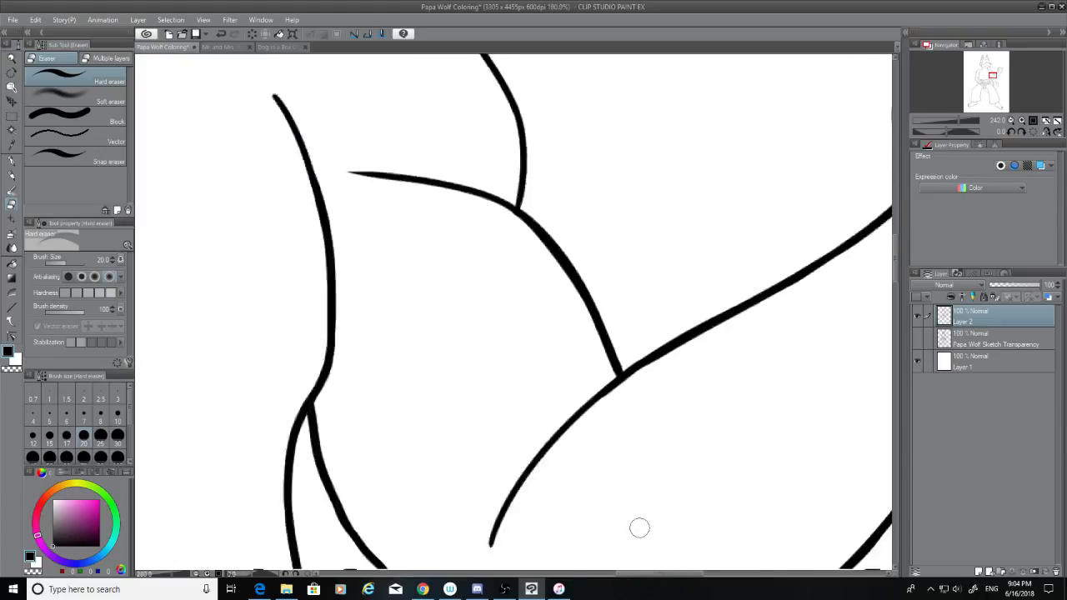
pyautogui.scroll(-3, 639, 527)
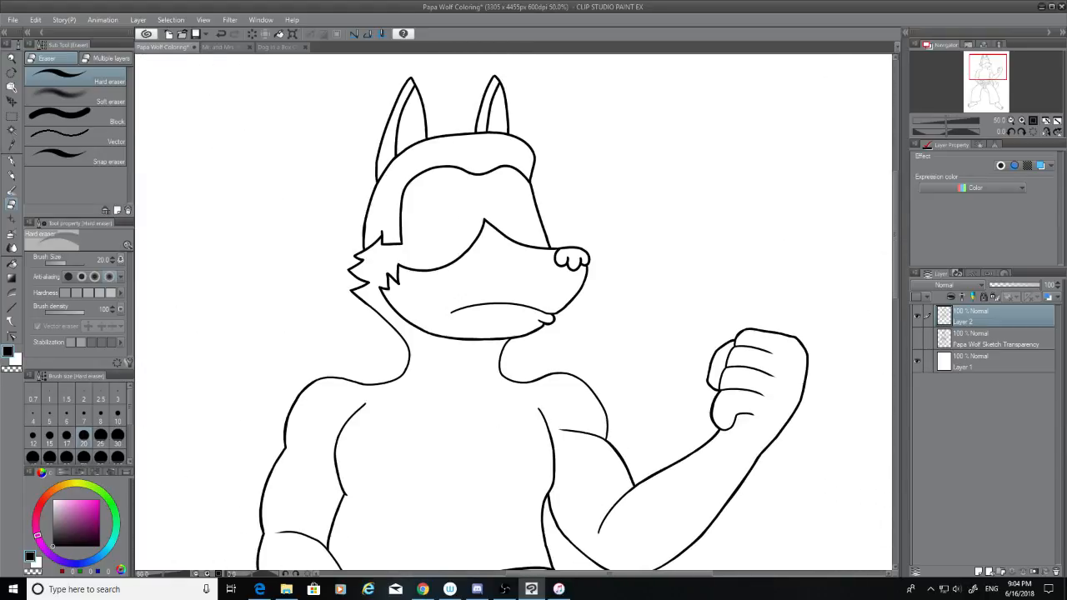
# Step: Try to smooth the rounded upper corner of the raised fist's outline with the G-pen at size 10
pyautogui.scroll(5, 776, 400)
pyautogui.scroll(3, 750, 225)
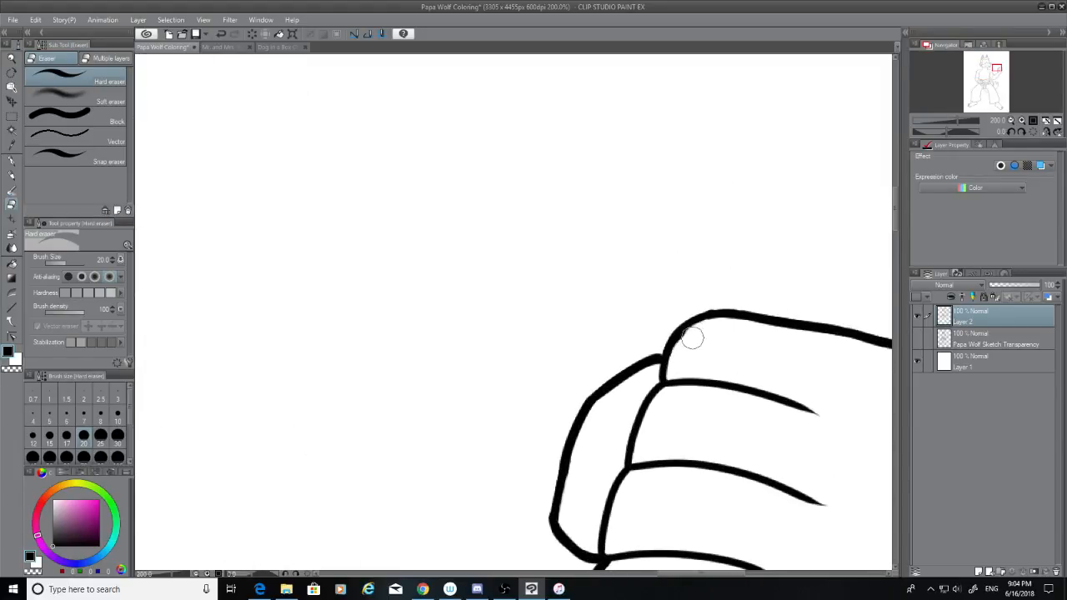
pyautogui.click(11, 159)
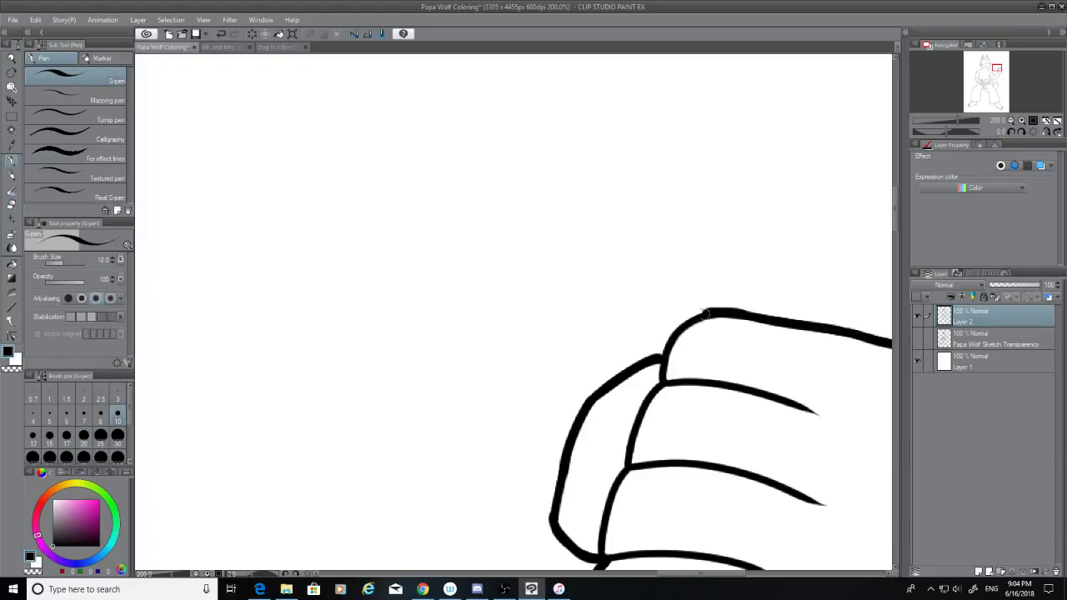
pyautogui.moveTo(705, 314)
pyautogui.mouseDown()
pyautogui.moveTo(748, 316)
pyautogui.moveTo(695, 319)
pyautogui.mouseUp()
pyautogui.hotkey('ctrl', 'z')
pyautogui.hotkey('ctrl', 'z')
pyautogui.hotkey('ctrl', 'z')
pyautogui.hotkey('ctrl', 'z')
# Step: Round off and thicken the raised fist's top outline around the index knuckle with the G-pen at size 10
pyautogui.moveTo(754, 314)
pyautogui.mouseDown()
pyautogui.moveTo(701, 319)
pyautogui.moveTo(756, 320)
pyautogui.moveTo(728, 319)
pyautogui.mouseUp()
pyautogui.hotkey('ctrl', 'z')
pyautogui.hotkey('ctrl', 'z')
pyautogui.hotkey('ctrl', 'z')
pyautogui.hotkey('ctrl', 'z')
pyautogui.hotkey('ctrl', 'z')
pyautogui.hotkey('ctrl', 'z')
pyautogui.moveTo(700, 318); pyautogui.dragTo(689, 328)
# Step: Try to trim the inner and outer edges of the raised fist's top outline with the Hard eraser at size 20
pyautogui.click(11, 204)
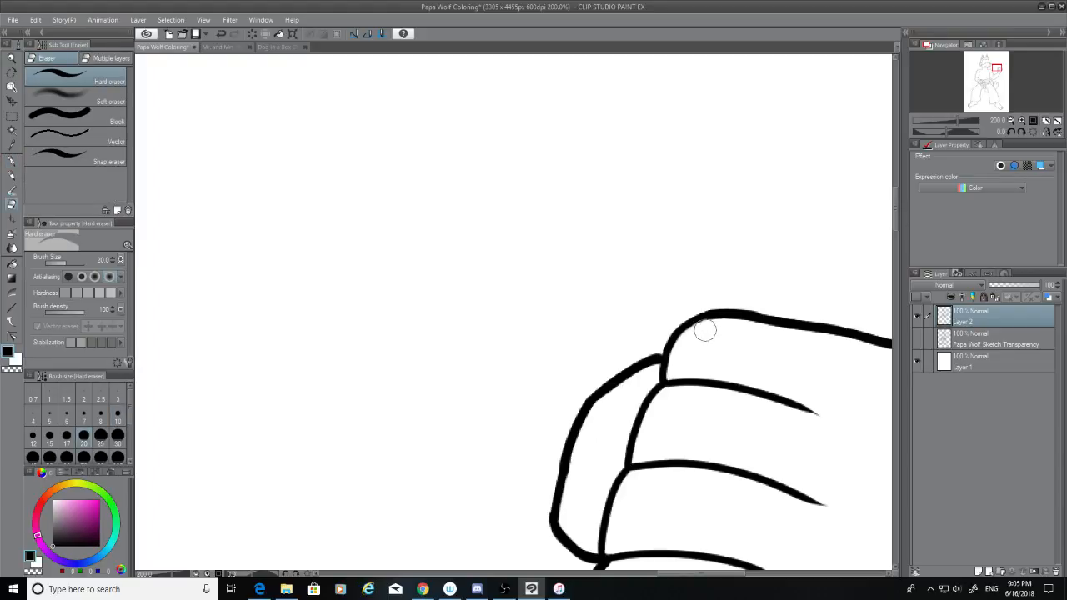
pyautogui.moveTo(705, 331); pyautogui.dragTo(746, 332)
pyautogui.hotkey('ctrl', 'z')
pyautogui.moveTo(764, 302)
pyautogui.mouseDown()
pyautogui.moveTo(740, 299)
pyautogui.moveTo(769, 302)
pyautogui.mouseUp()
pyautogui.hotkey('ctrl', 'z')
# Step: Look at the Mr. and Mrs. Inuyuki Coloring drawing for reference, and review the Papa Wolf line art as a whole
pyautogui.click(217, 48)
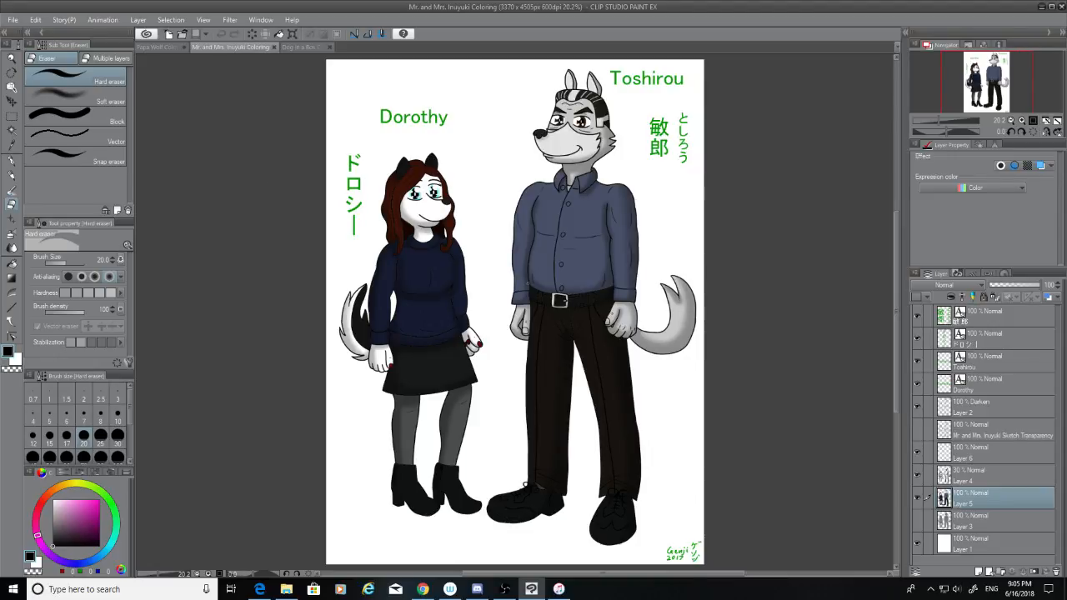
pyautogui.scroll(-2, 548, 338)
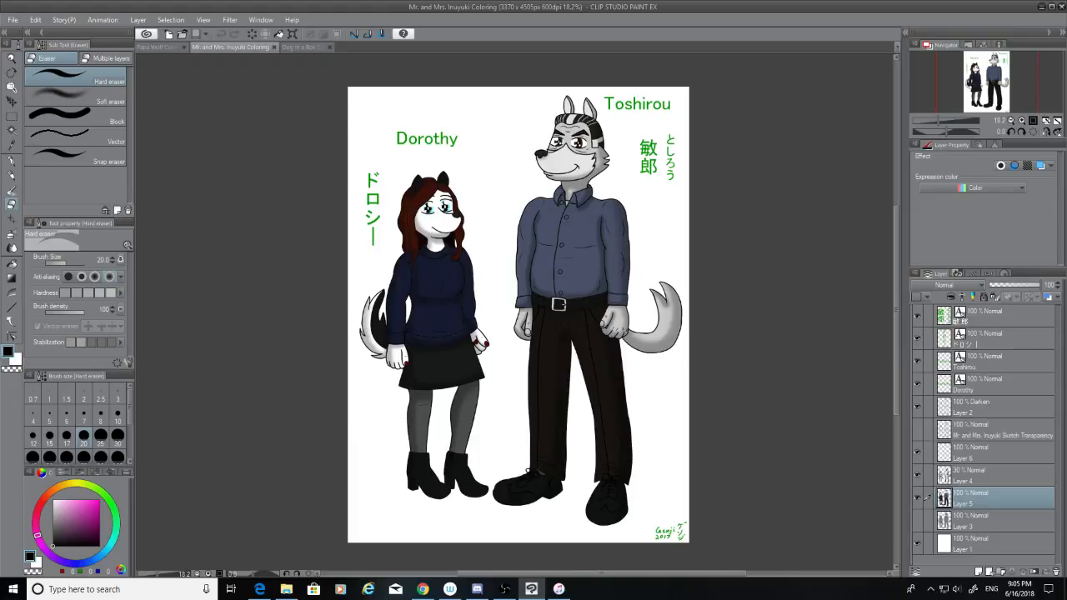
pyautogui.click(158, 48)
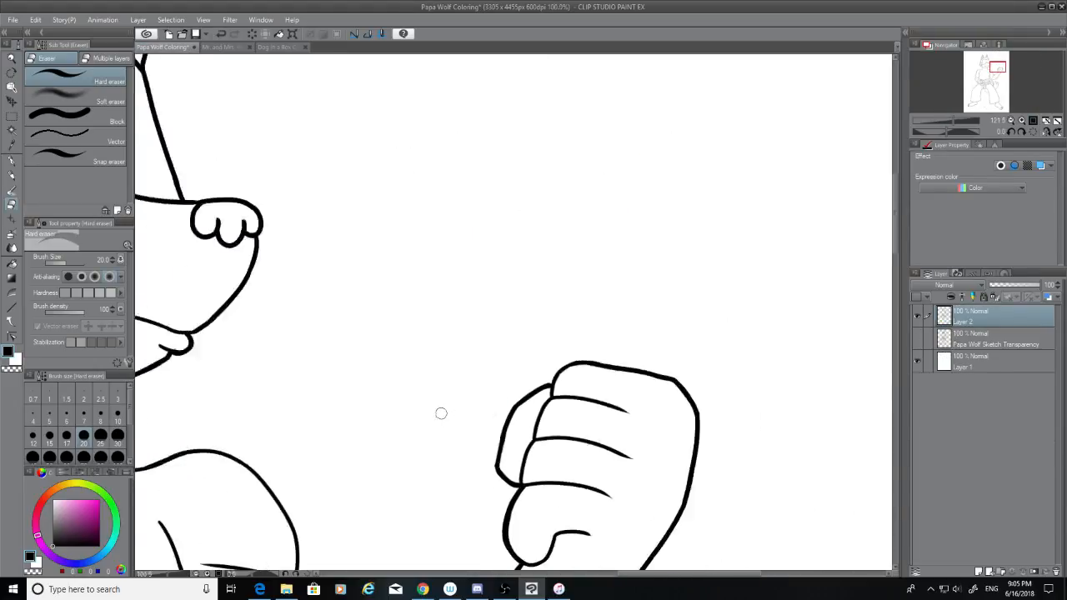
pyautogui.scroll(-5, 440, 413)
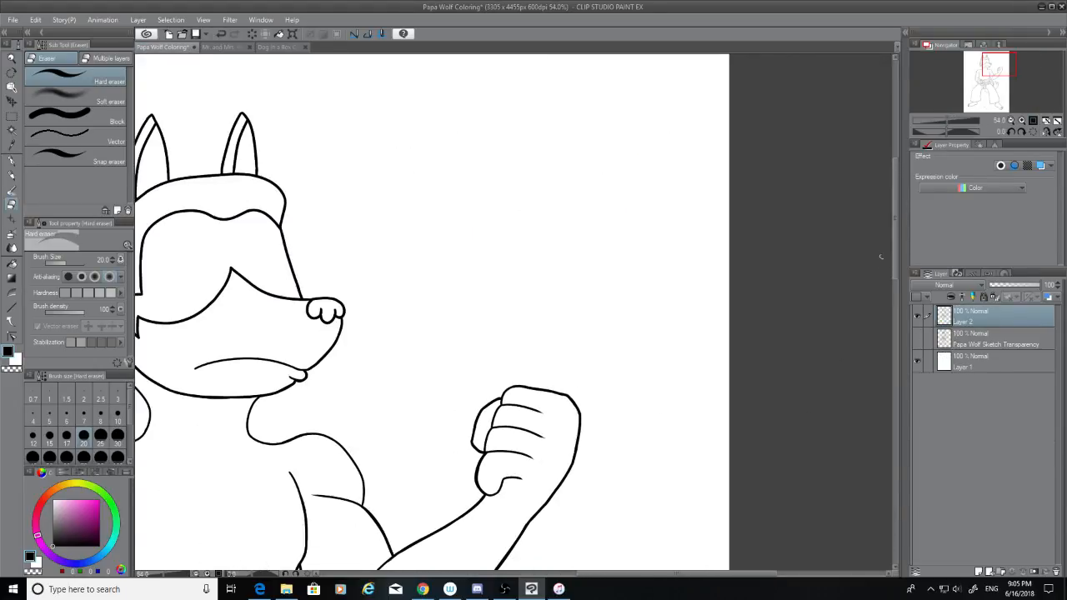
pyautogui.moveTo(892, 255); pyautogui.dragTo(892, 322)
pyautogui.scroll(-4, 616, 410)
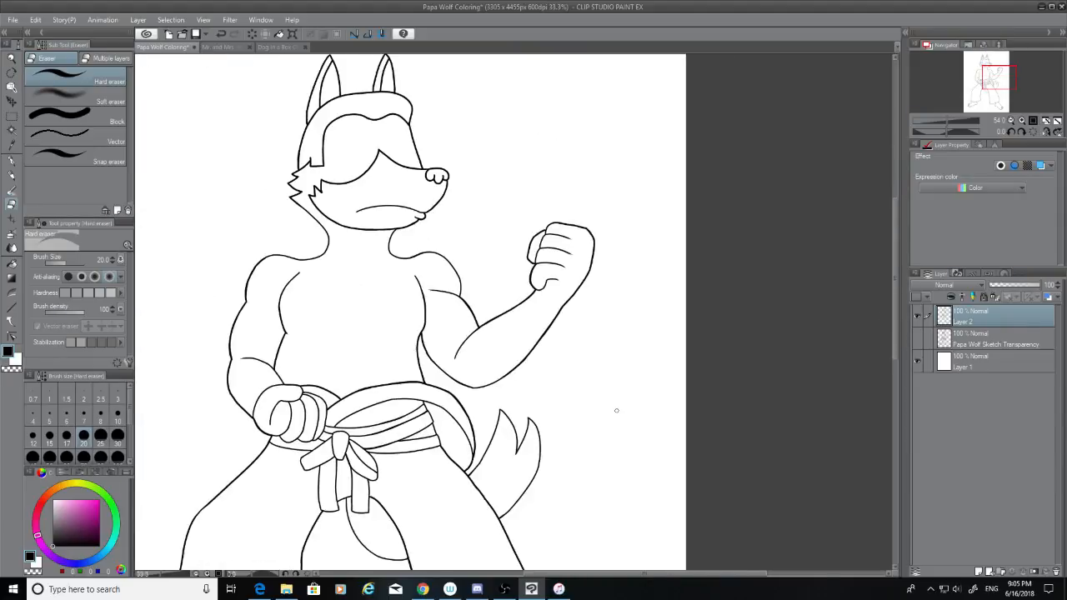
pyautogui.scroll(-2, 616, 410)
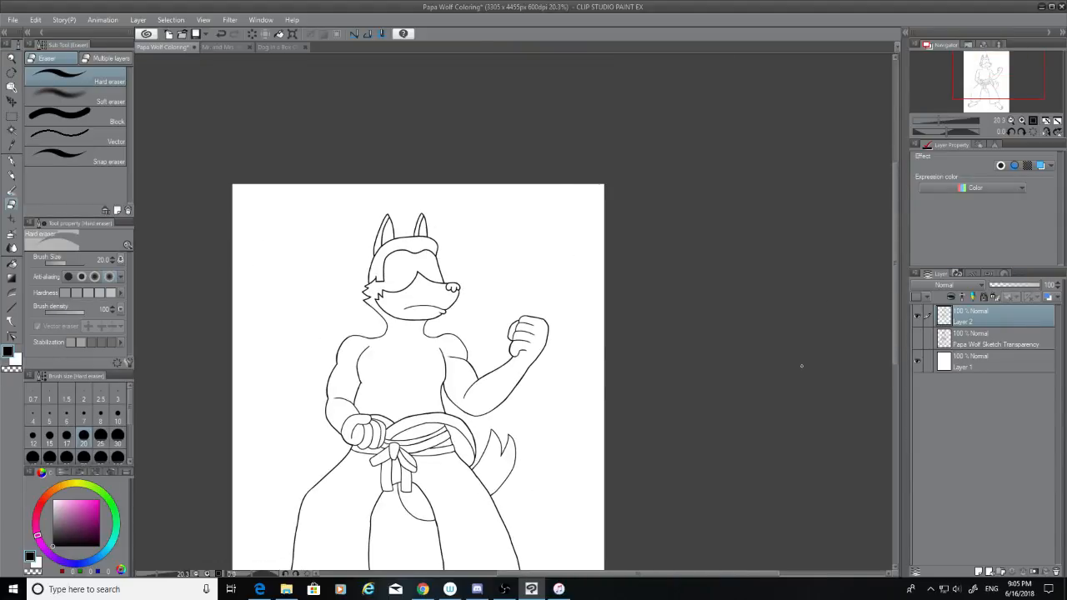
pyautogui.scroll(3, 239, 417)
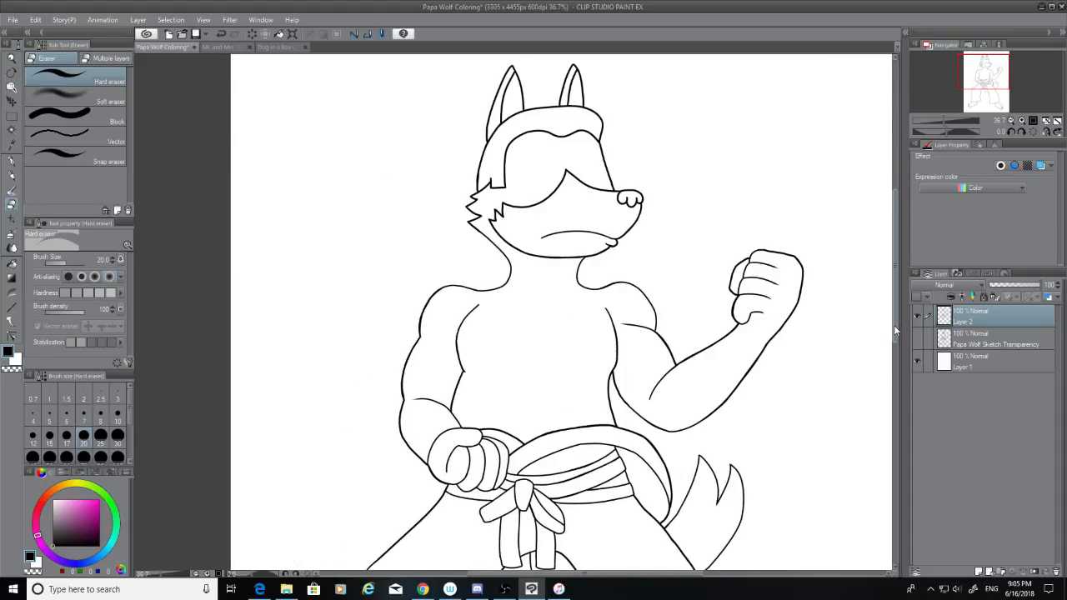
# Step: Try to smooth the knee bend on the outer outline of the trouser leg below the lowered fist with the G-pen
pyautogui.moveTo(895, 330); pyautogui.dragTo(895, 372)
pyautogui.scroll(4, 339, 468)
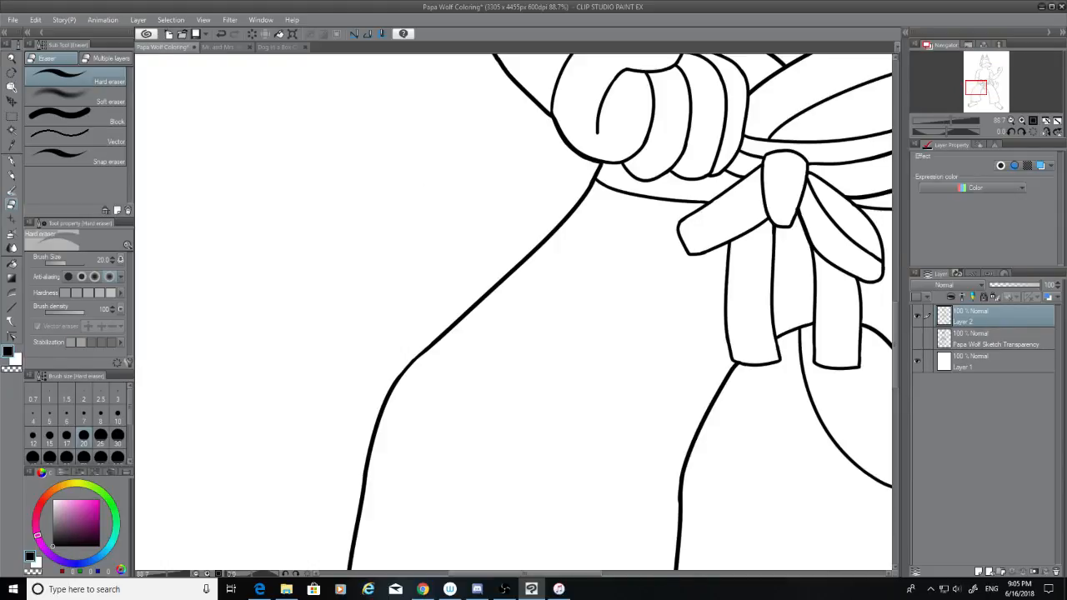
pyautogui.click(10, 160)
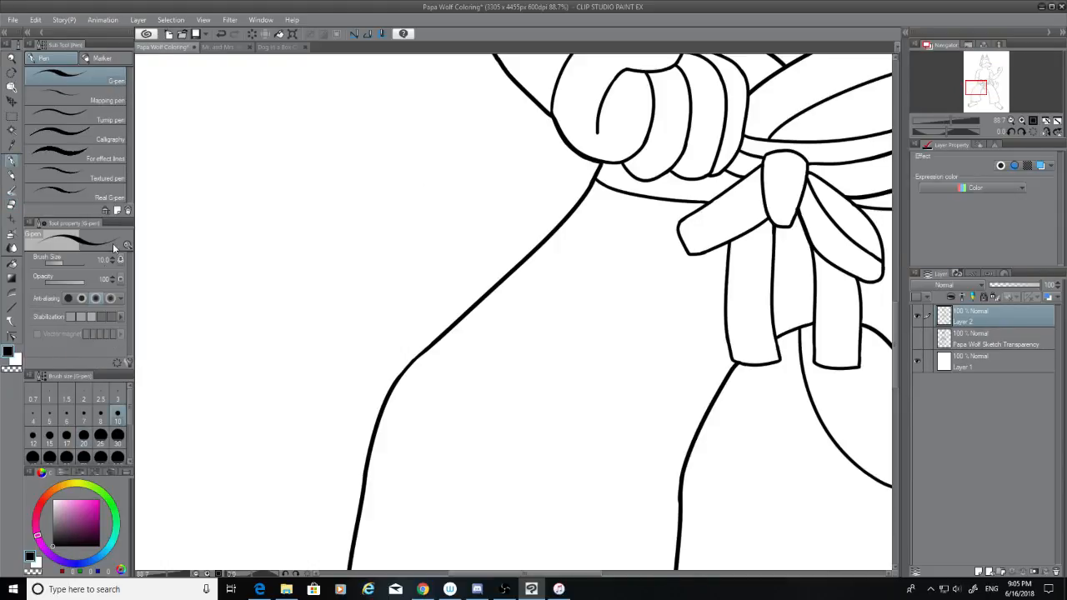
pyautogui.scroll(2, 480, 438)
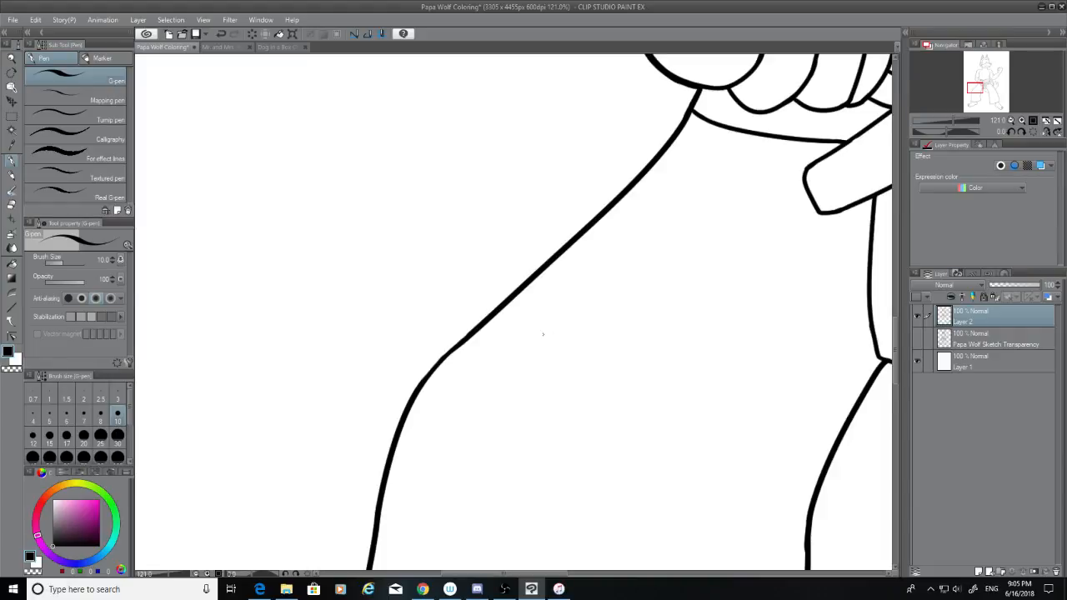
pyautogui.hotkey('ctrl', 'z')
pyautogui.hotkey('ctrl', 'z')
pyautogui.moveTo(460, 349)
pyautogui.mouseDown()
pyautogui.moveTo(405, 395)
pyautogui.moveTo(442, 364)
pyautogui.moveTo(436, 374)
pyautogui.mouseUp()
pyautogui.hotkey('ctrl', 'z')
pyautogui.moveTo(407, 416)
pyautogui.mouseDown()
pyautogui.moveTo(460, 349)
pyautogui.moveTo(449, 350)
pyautogui.mouseUp()
pyautogui.hotkey('ctrl', 'z')
pyautogui.hotkey('ctrl', 'z')
# Step: Rework the outer knee bend of the trouser leg below the lowered fist into a smoother curve with the G-pen at size 10
pyautogui.moveTo(415, 404); pyautogui.dragTo(466, 348)
pyautogui.hotkey('ctrl', 'z')
pyautogui.moveTo(413, 394); pyautogui.dragTo(453, 342)
pyautogui.hotkey('ctrl', 'z')
pyautogui.moveTo(406, 406); pyautogui.dragTo(462, 345)
pyautogui.hotkey('ctrl', 'z')
pyautogui.moveTo(417, 395); pyautogui.dragTo(470, 338)
pyautogui.hotkey('ctrl', 'z')
pyautogui.moveTo(417, 389)
pyautogui.mouseDown()
pyautogui.moveTo(478, 334)
pyautogui.moveTo(414, 390)
pyautogui.mouseUp()
pyautogui.hotkey('ctrl', 'z')
pyautogui.hotkey('ctrl', 'z')
pyautogui.moveTo(464, 339)
pyautogui.mouseDown()
pyautogui.moveTo(401, 424)
pyautogui.moveTo(479, 326)
pyautogui.moveTo(484, 336)
pyautogui.moveTo(452, 352)
pyautogui.mouseUp()
pyautogui.hotkey('ctrl', 'z')
pyautogui.hotkey('ctrl', 'z')
# Step: Try to smooth the kink in the inner outline of the same trouser leg with the G-pen at size 10
pyautogui.scroll(-3, 895, 354)
pyautogui.hotkey('ctrl', 'z')
pyautogui.moveTo(808, 361); pyautogui.dragTo(808, 390)
pyautogui.hotkey('ctrl', 'z')
pyautogui.hotkey('ctrl', 'z')
pyautogui.hotkey('ctrl', 'z')
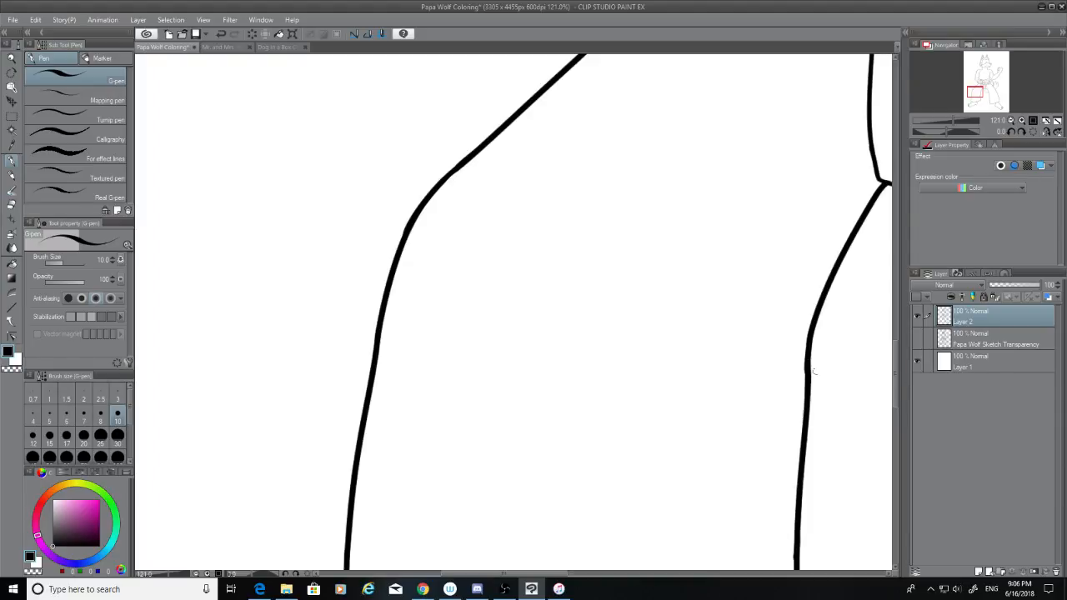
# Step: Trim the outside of the inner hem corner on the other trouser leg with the Hard eraser at size 20
pyautogui.moveTo(898, 372); pyautogui.dragTo(897, 409)
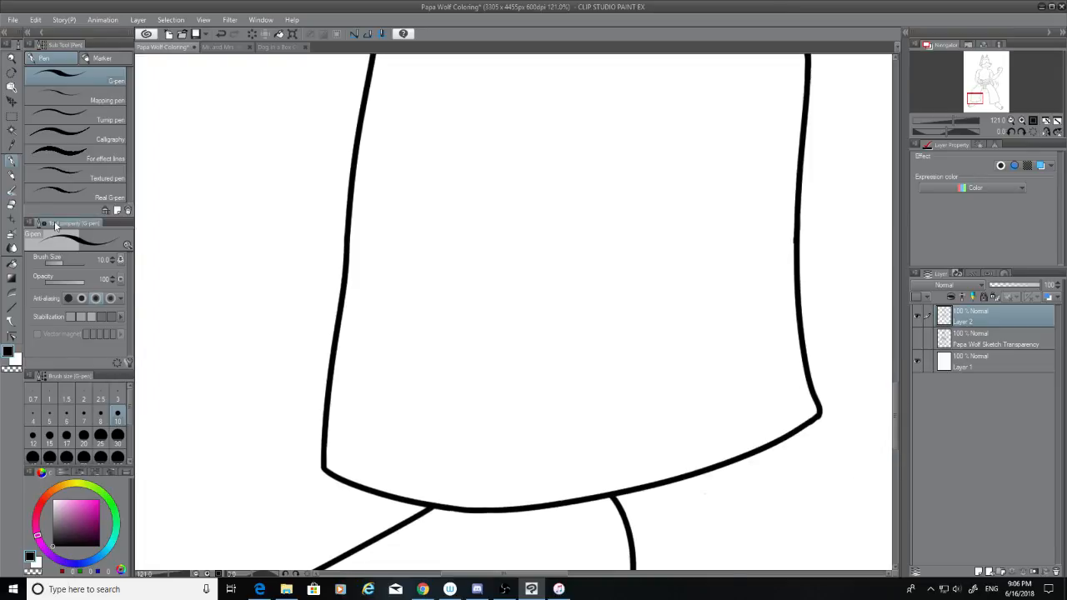
pyautogui.click(10, 208)
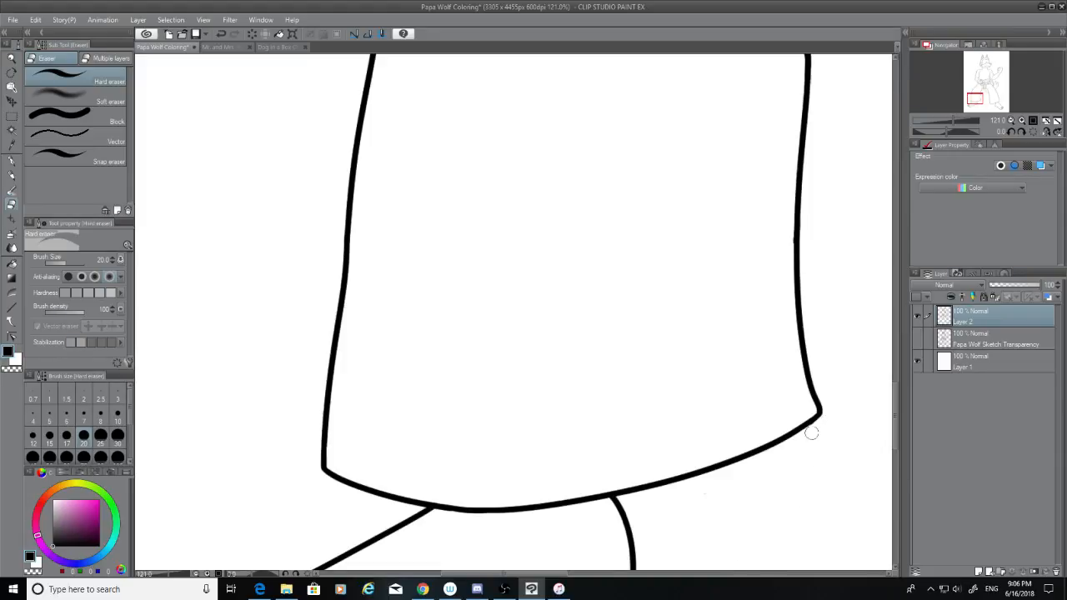
pyautogui.moveTo(564, 573); pyautogui.dragTo(687, 550)
pyautogui.moveTo(894, 408); pyautogui.dragTo(894, 425)
pyautogui.moveTo(519, 449); pyautogui.dragTo(538, 452)
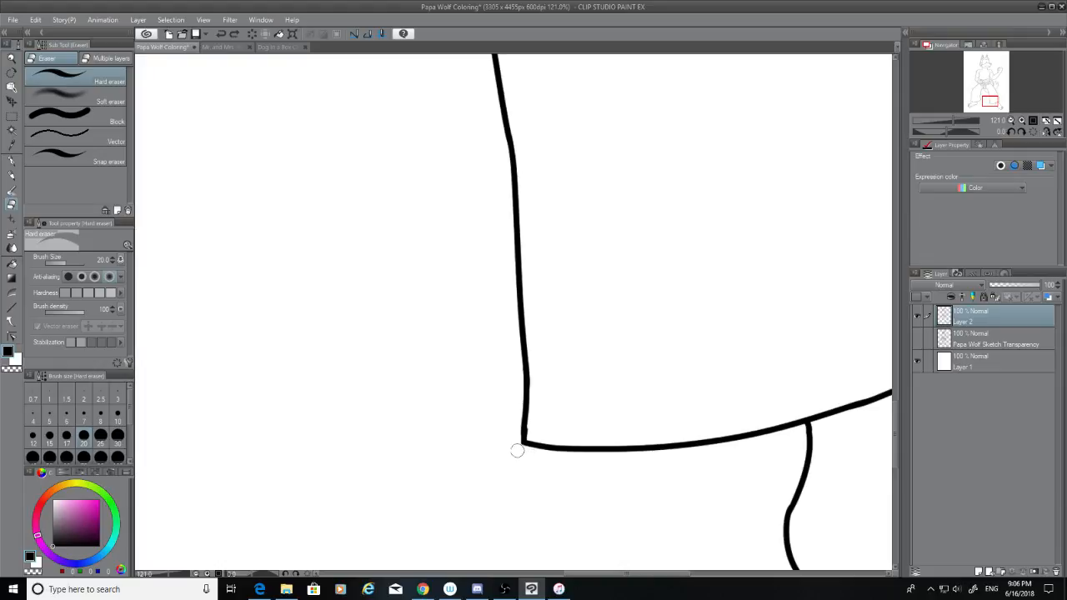
# Step: Try to even out the short inner trouser line just above that hem corner with the G-pen at size 10
pyautogui.click(12, 160)
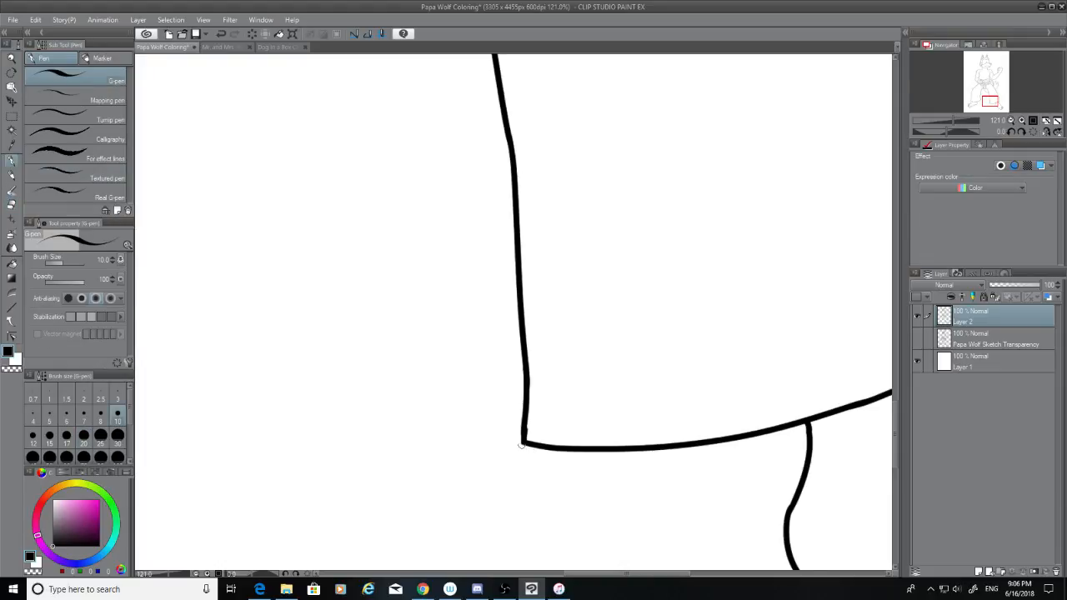
pyautogui.moveTo(526, 402); pyautogui.dragTo(525, 437)
pyautogui.hotkey('ctrl', 'z')
pyautogui.scroll(-8, 575, 539)
# Step: Try to fill the uneven edge of the inner trouser line just below the curved line's junction with the G-pen
pyautogui.scroll(7, 527, 350)
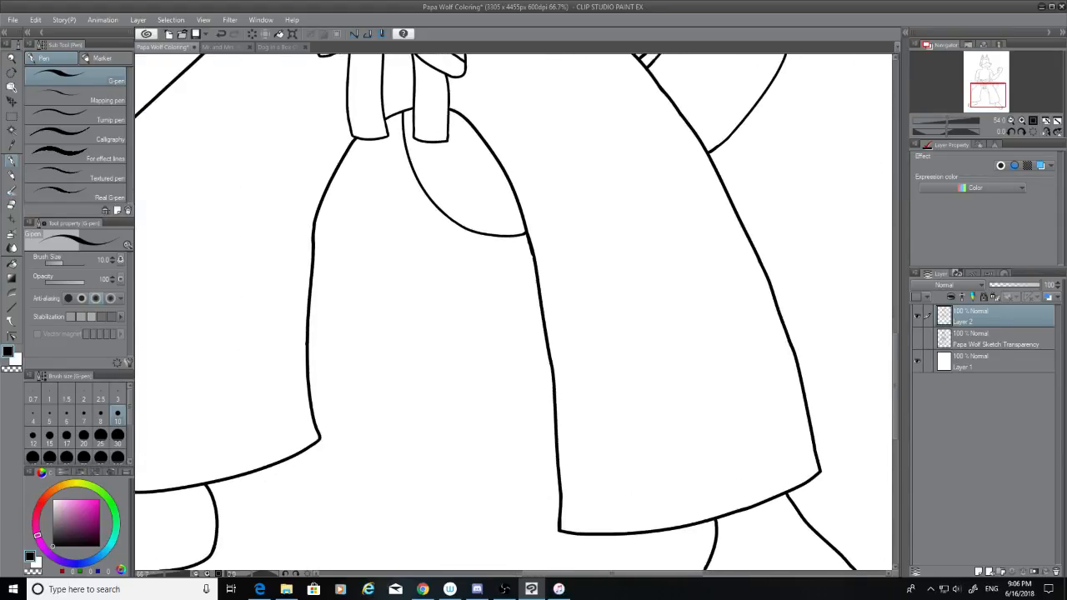
pyautogui.scroll(4, 532, 259)
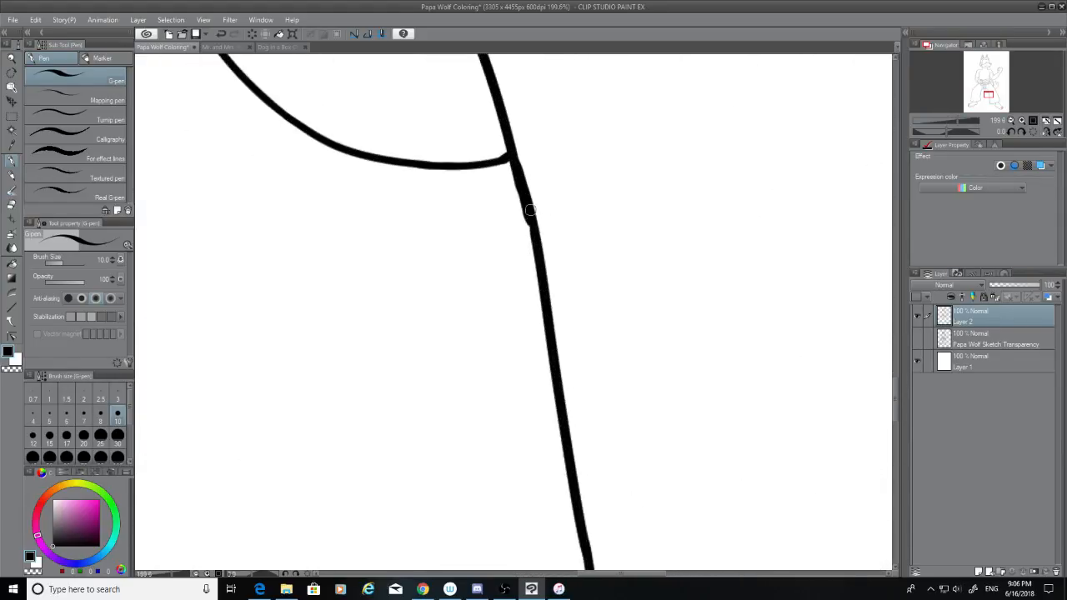
pyautogui.moveTo(530, 212); pyautogui.dragTo(528, 215)
pyautogui.hotkey('ctrl', 'z')
pyautogui.hotkey('ctrl', 'z')
# Step: Trim the uneven upper edge of the belt's top outline with the Hard eraser at size 20
pyautogui.scroll(-8, 540, 250)
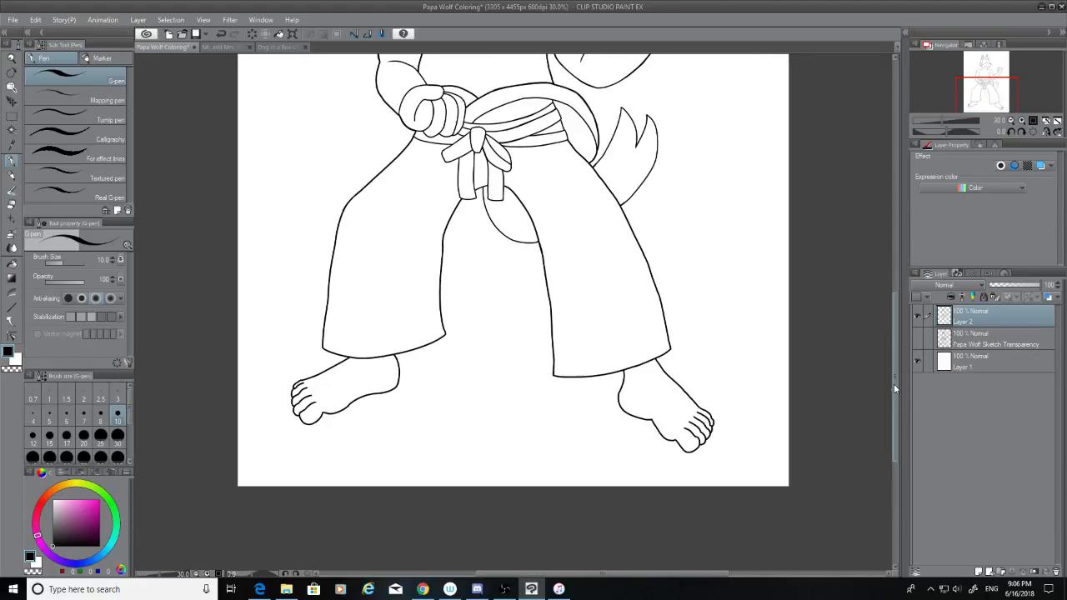
pyautogui.moveTo(895, 383); pyautogui.dragTo(903, 309)
pyautogui.scroll(5, 453, 258)
pyautogui.scroll(4, 452, 257)
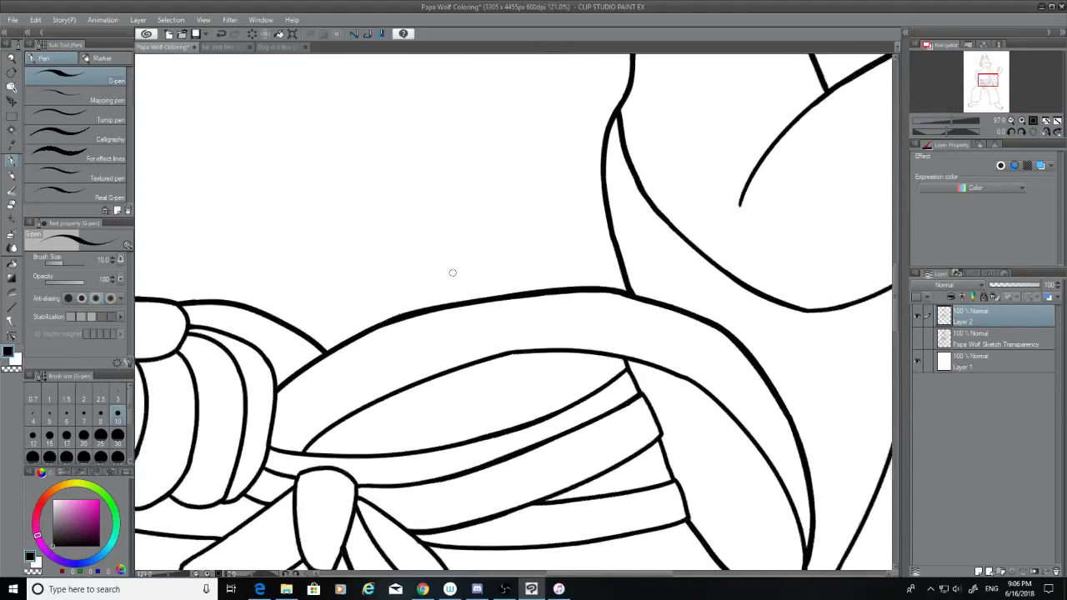
pyautogui.click(14, 206)
pyautogui.scroll(4, 368, 321)
pyautogui.moveTo(367, 321); pyautogui.dragTo(648, 265)
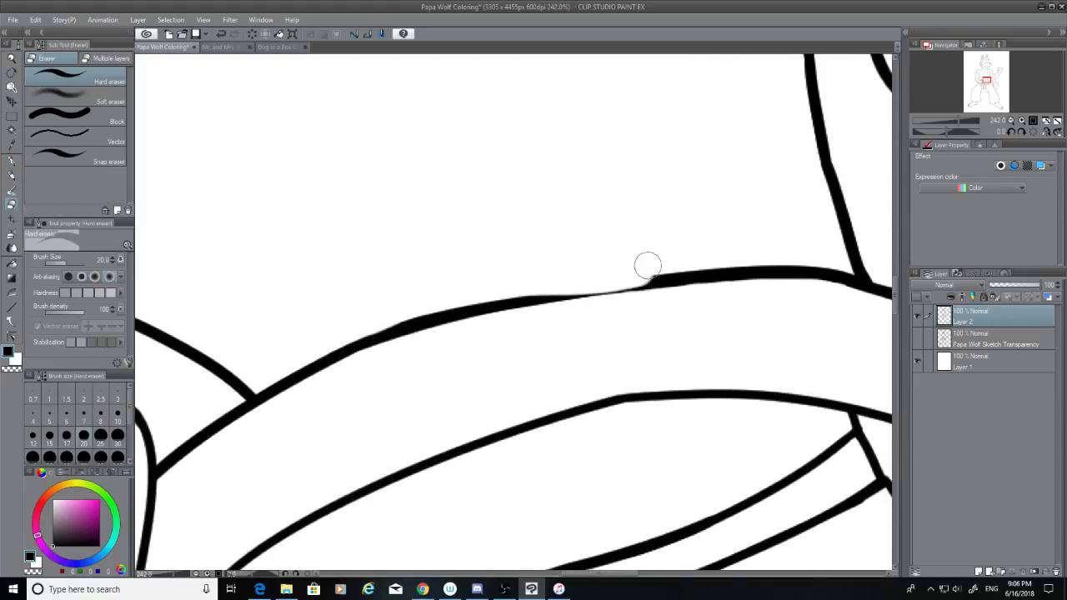
pyautogui.hotkey('ctrl', 'z')
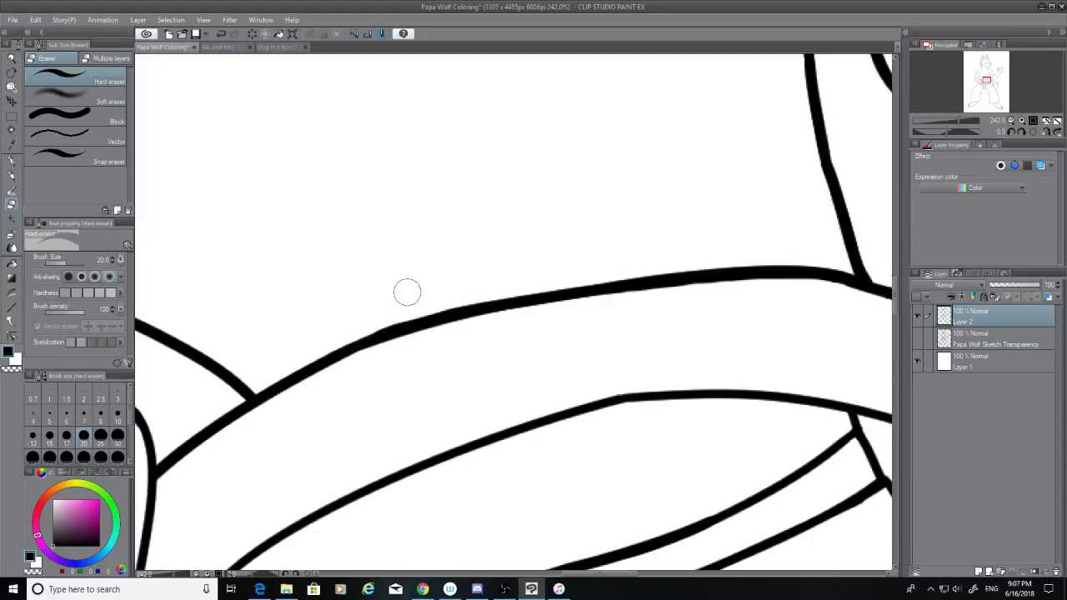
pyautogui.scroll(-5, 406, 291)
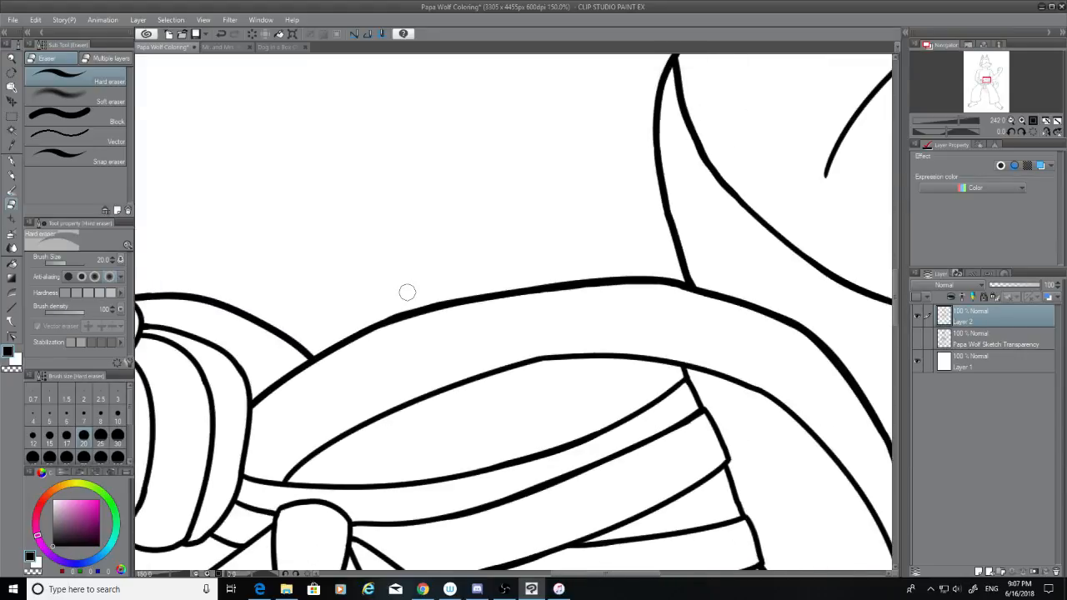
pyautogui.scroll(2, 407, 292)
pyautogui.scroll(3, 407, 292)
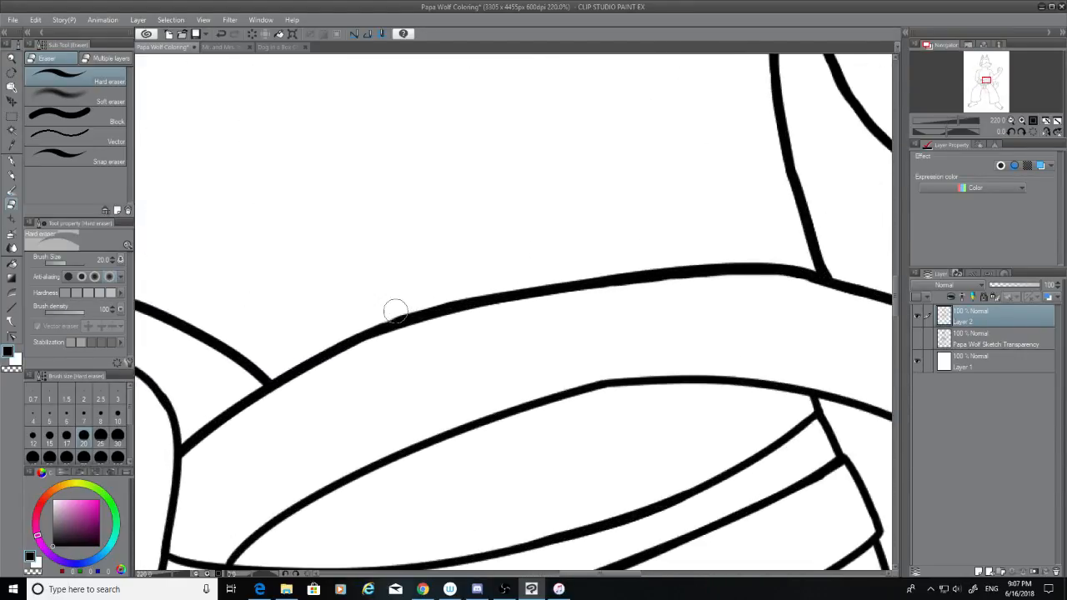
pyautogui.scroll(4, 392, 309)
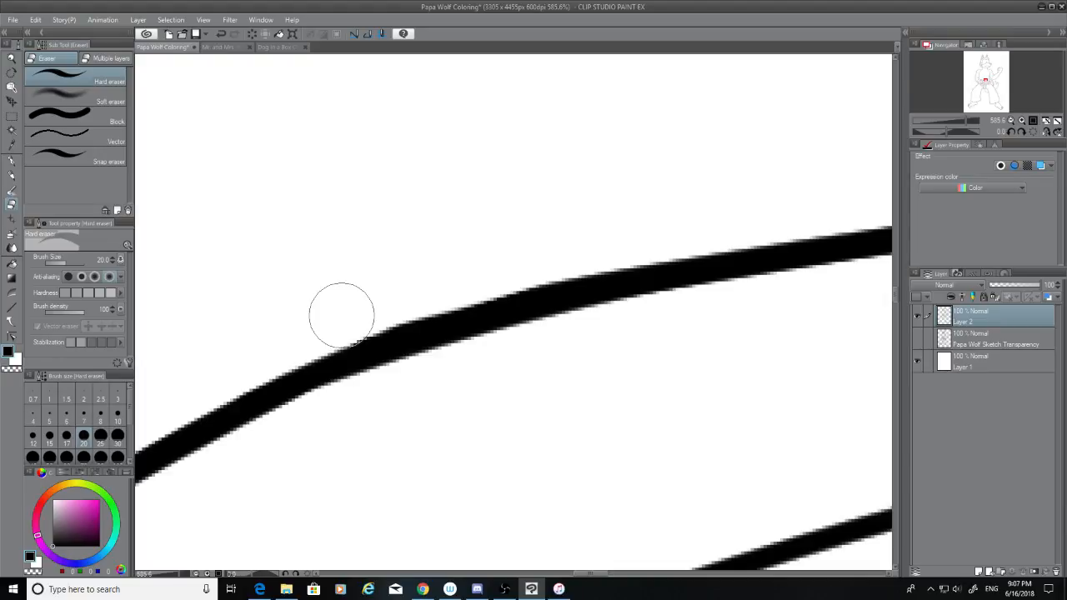
pyautogui.scroll(-7, 342, 315)
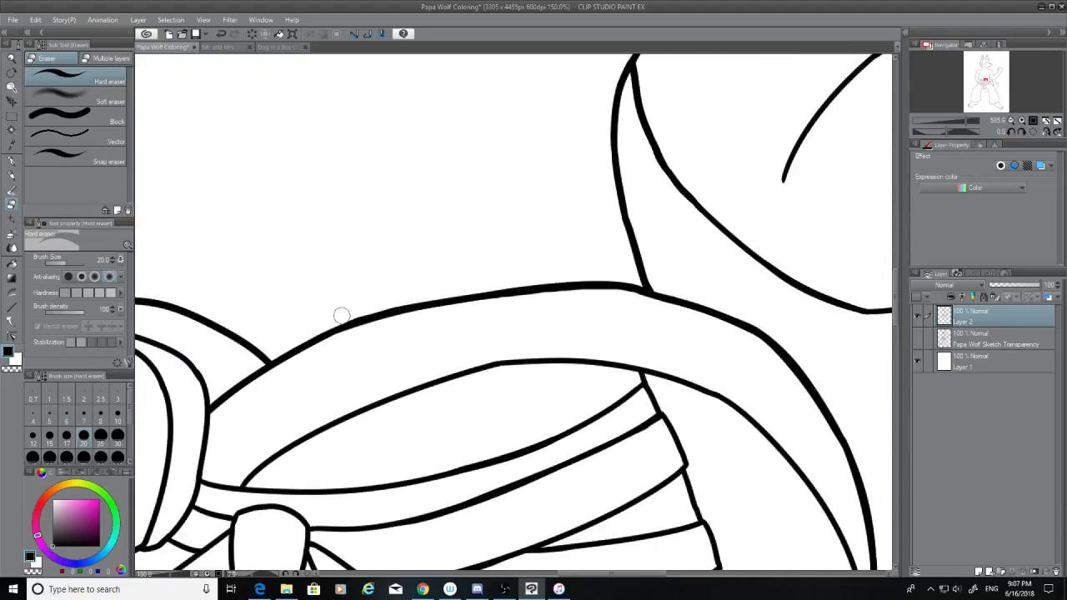
# Step: Examine the line weight of the head, muzzle and neck outlines for uneven spots
pyautogui.scroll(-4, 341, 315)
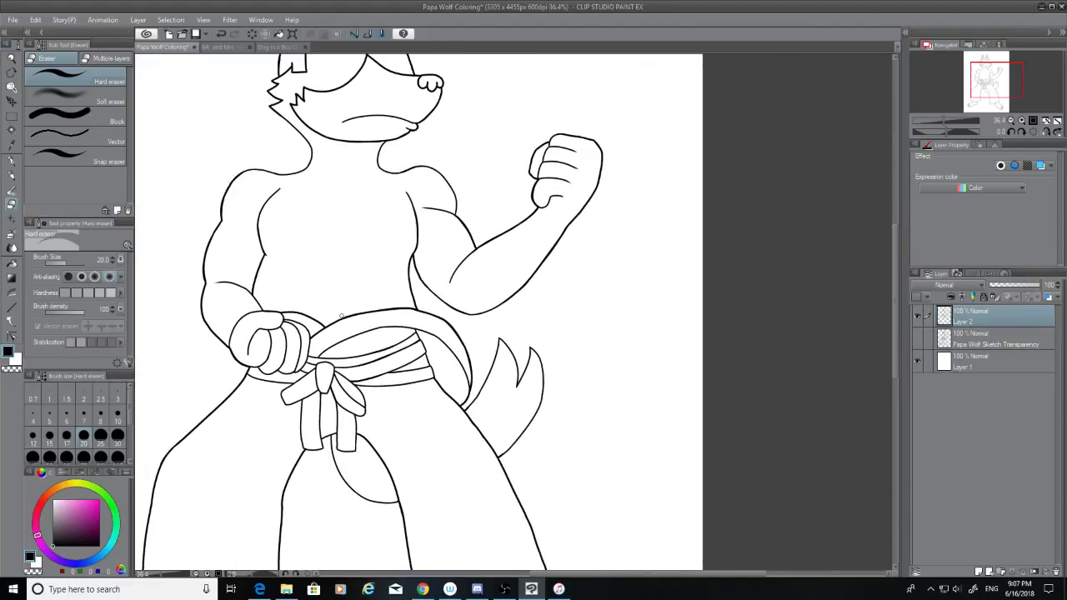
pyautogui.scroll(4, 342, 315)
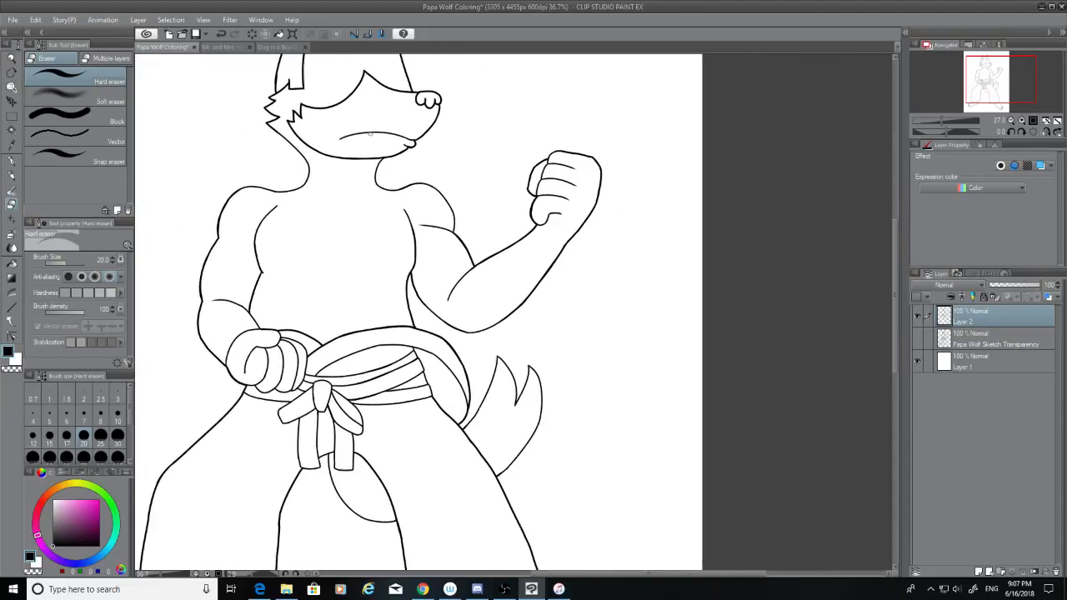
pyautogui.moveTo(896, 273); pyautogui.dragTo(895, 240)
pyautogui.scroll(5, 198, 282)
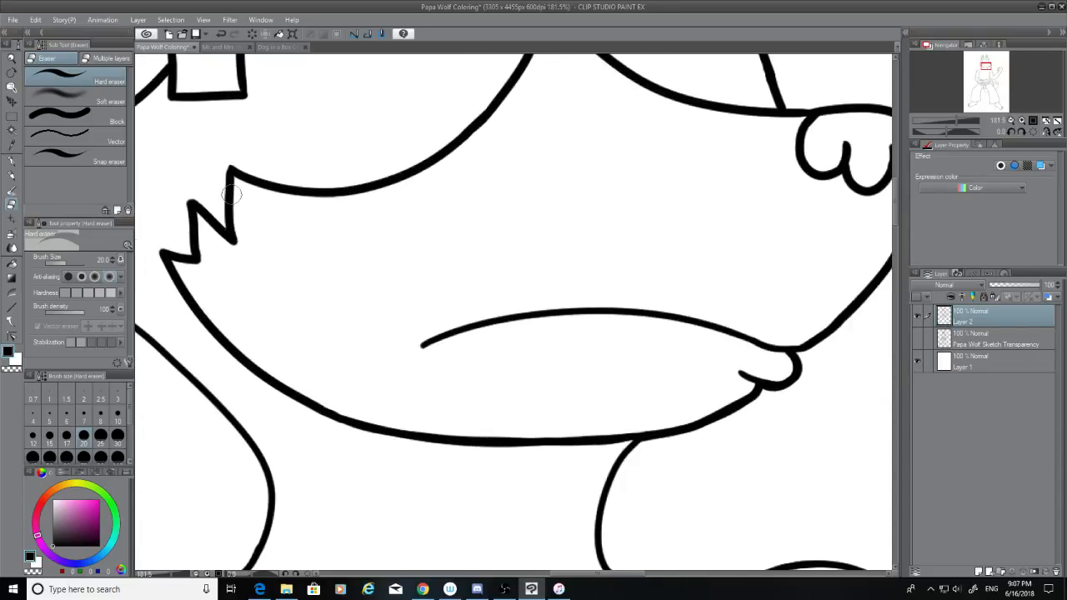
pyautogui.scroll(-3, 333, 392)
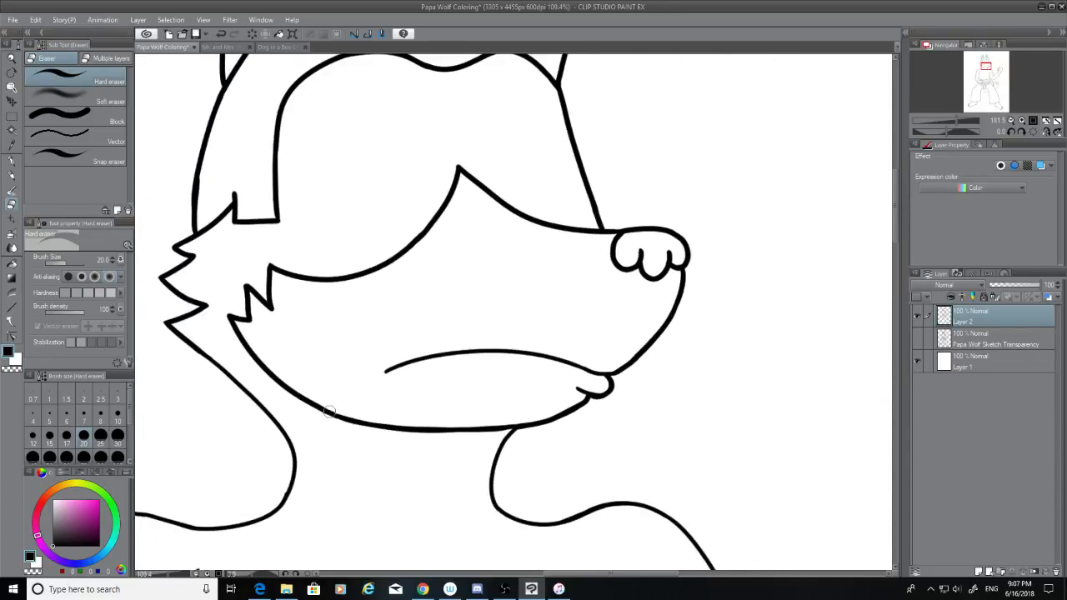
pyautogui.scroll(-2, 315, 349)
pyautogui.scroll(1, 308, 408)
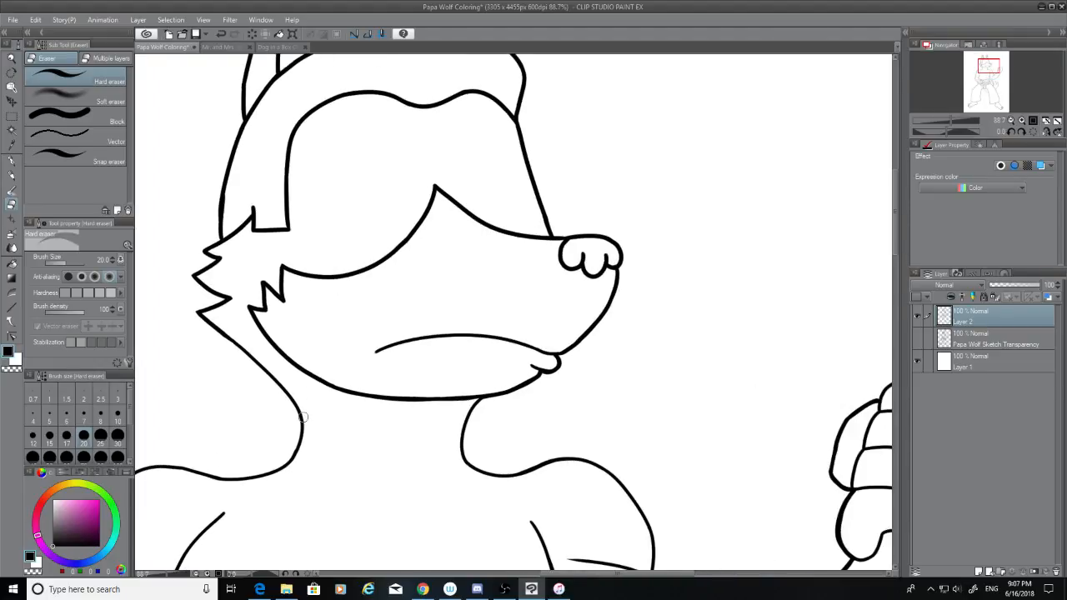
# Step: Thicken the neck line from below the chin down to its lower bend with the G-pen at size 10
pyautogui.click(12, 158)
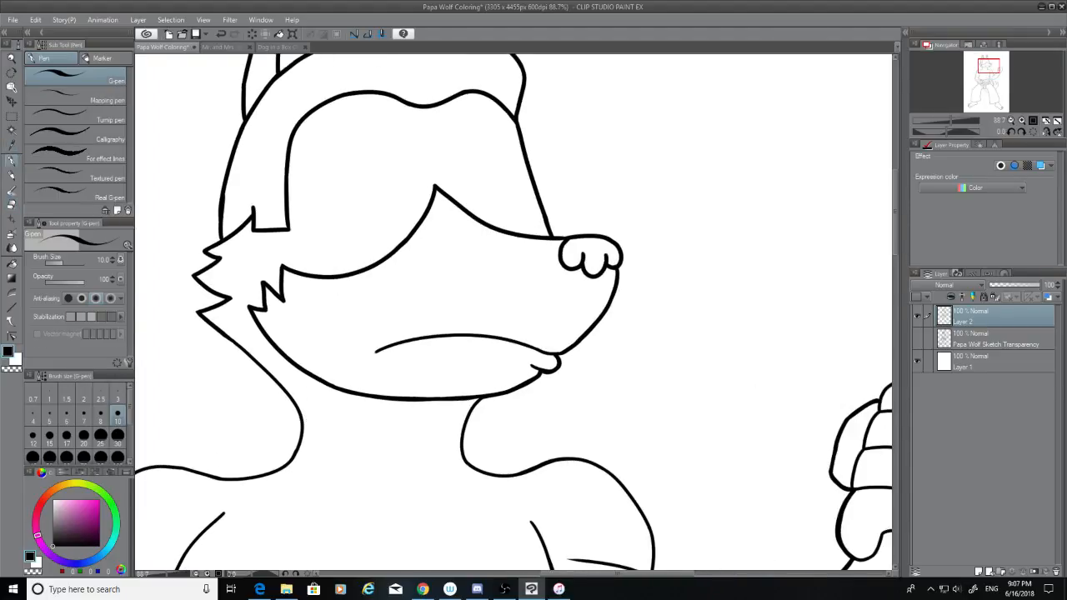
pyautogui.scroll(-3, 885, 233)
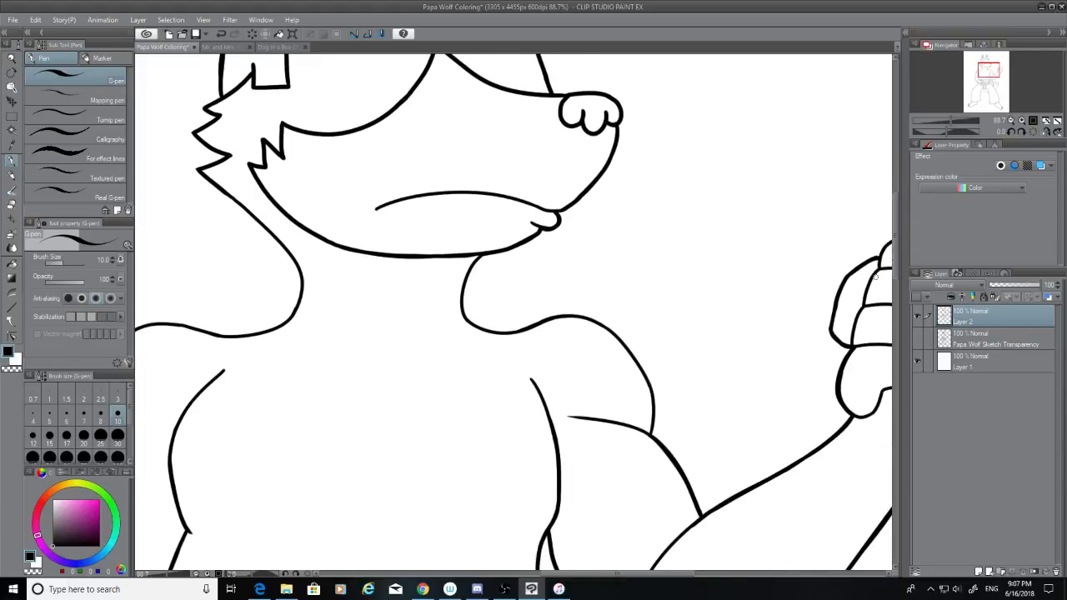
pyautogui.scroll(2, 727, 289)
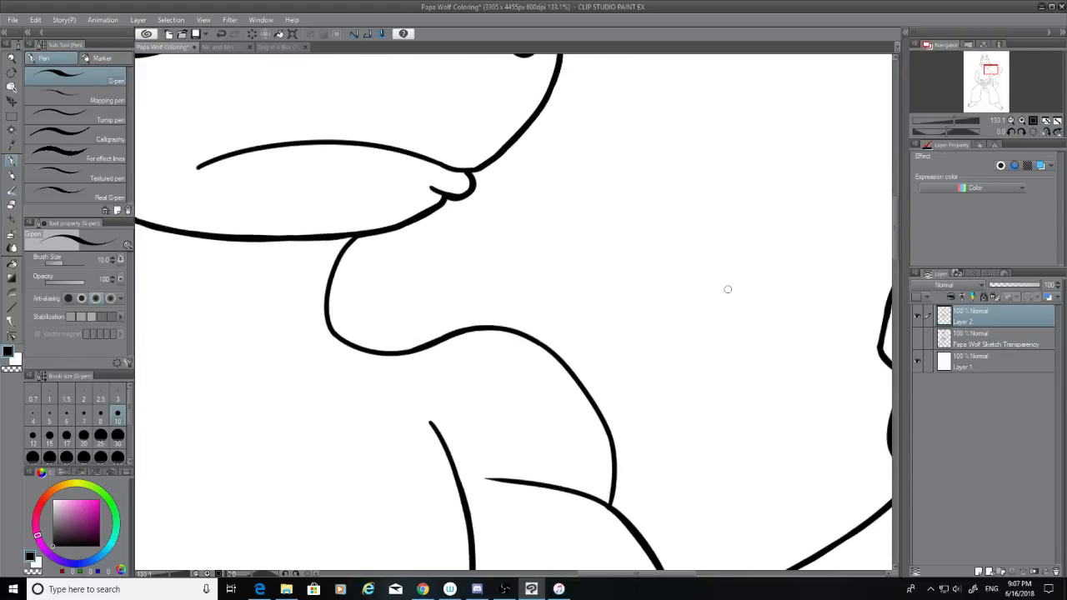
pyautogui.moveTo(351, 233)
pyautogui.mouseDown()
pyautogui.moveTo(332, 279)
pyautogui.moveTo(335, 266)
pyautogui.moveTo(332, 312)
pyautogui.mouseUp()
pyautogui.hotkey('ctrl', 'z')
pyautogui.hotkey('ctrl', 'z')
pyautogui.moveTo(334, 274); pyautogui.dragTo(327, 313)
pyautogui.hotkey('ctrl', 'z')
pyautogui.moveTo(335, 268); pyautogui.dragTo(327, 315)
pyautogui.hotkey('ctrl', 'z')
pyautogui.moveTo(335, 268); pyautogui.dragTo(333, 337)
pyautogui.hotkey('ctrl', 'z')
pyautogui.moveTo(337, 265)
pyautogui.mouseDown()
pyautogui.moveTo(329, 295)
pyautogui.moveTo(333, 335)
pyautogui.mouseUp()
pyautogui.hotkey('ctrl', 'z')
pyautogui.moveTo(335, 263); pyautogui.dragTo(326, 304)
pyautogui.hotkey('ctrl', 'z')
pyautogui.moveTo(336, 258); pyautogui.dragTo(326, 288)
# Step: Try to thicken the dip where that neck line runs into the shoulder with the G-pen at size 10
pyautogui.moveTo(342, 340)
pyautogui.mouseDown()
pyautogui.moveTo(435, 344)
pyautogui.moveTo(371, 348)
pyautogui.moveTo(419, 348)
pyautogui.mouseUp()
pyautogui.hotkey('ctrl', 'z')
pyautogui.hotkey('ctrl', 'z')
pyautogui.hotkey('ctrl', 'z')
pyautogui.hotkey('ctrl', 'z')
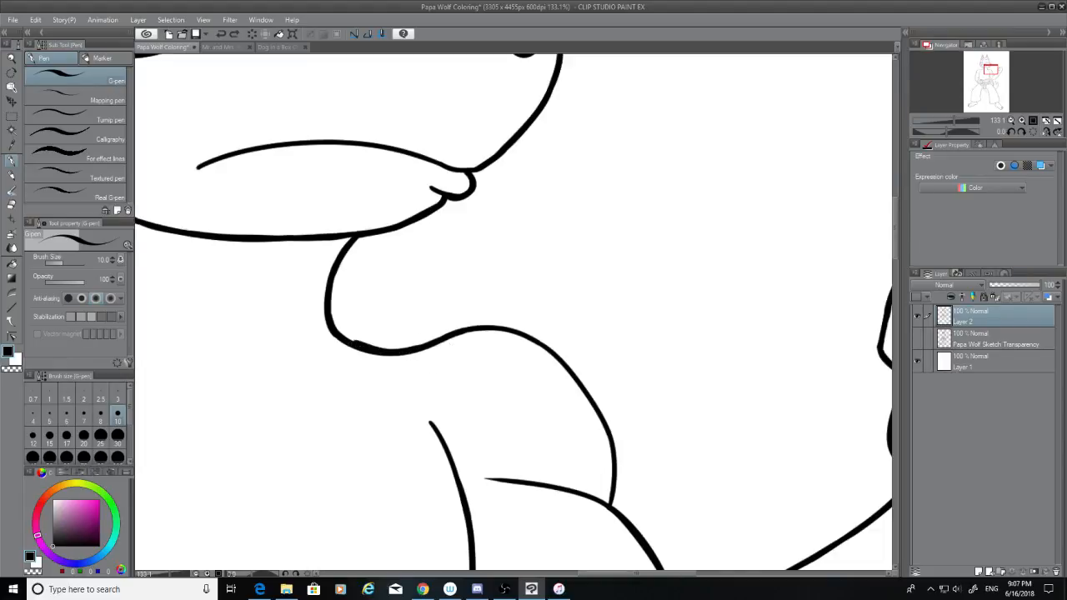
pyautogui.hotkey('ctrl', 'z')
pyautogui.moveTo(350, 342); pyautogui.dragTo(448, 342)
pyautogui.hotkey('ctrl', 'z')
pyautogui.moveTo(355, 344)
pyautogui.mouseDown()
pyautogui.moveTo(452, 338)
pyautogui.moveTo(346, 344)
pyautogui.moveTo(446, 344)
pyautogui.mouseUp()
pyautogui.hotkey('ctrl', 'z')
pyautogui.hotkey('ctrl', 'z')
pyautogui.hotkey('ctrl', 'z')
# Step: Thicken the outer shoulder outline from just past its crest down toward the arm with the G-pen at size 10
pyautogui.scroll(2, 580, 394)
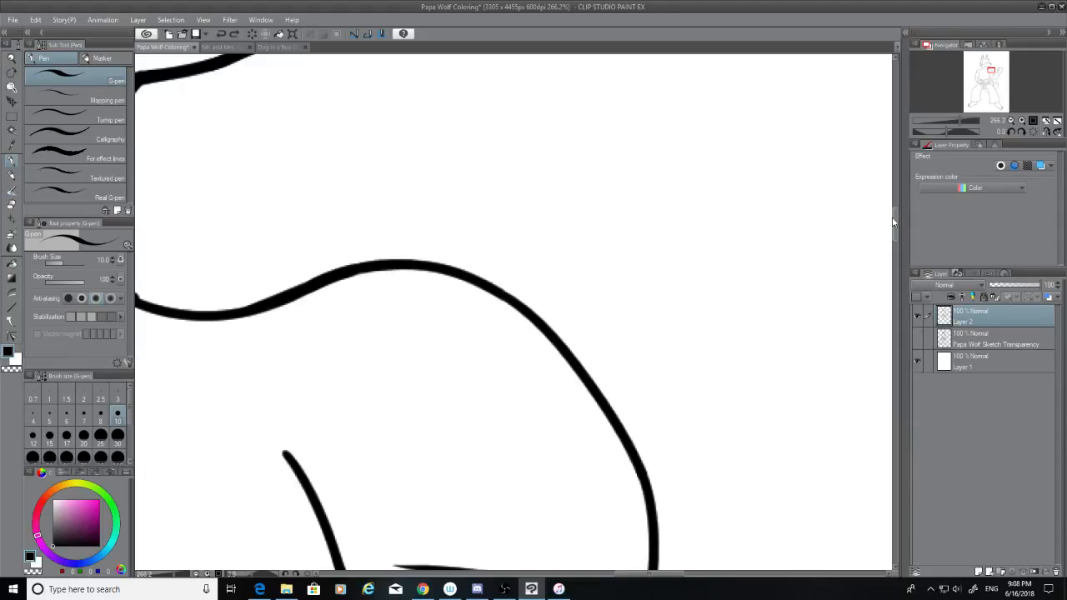
pyautogui.moveTo(894, 221); pyautogui.dragTo(894, 230)
pyautogui.moveTo(441, 118); pyautogui.dragTo(629, 407)
pyautogui.hotkey('ctrl', 'z')
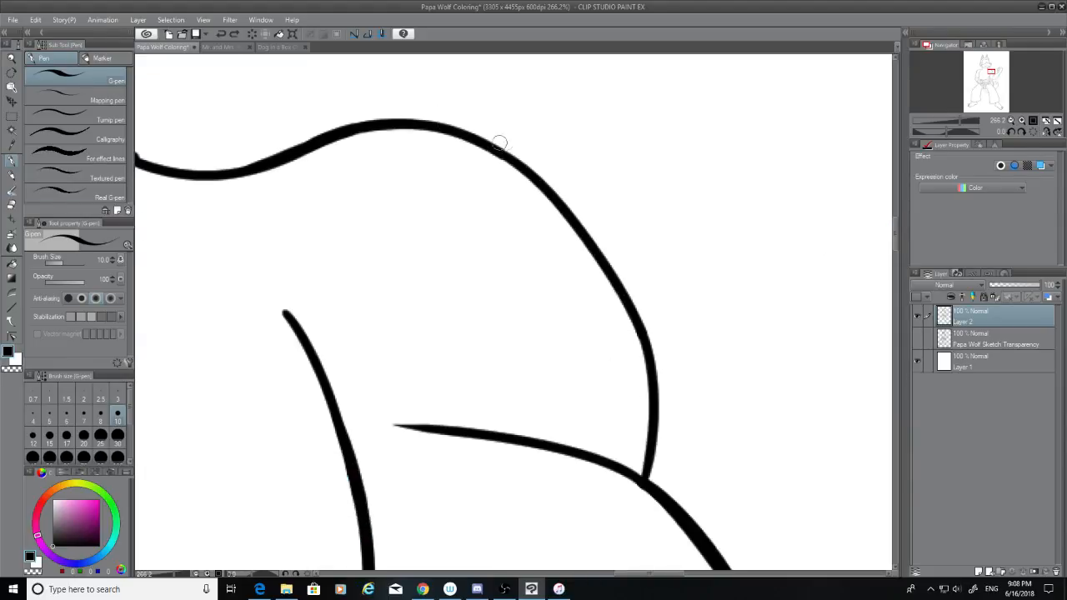
pyautogui.moveTo(500, 142); pyautogui.dragTo(650, 449)
# Step: Thicken the lower end of the same shoulder outline down to its junction with the upper arm line
pyautogui.moveTo(644, 367); pyautogui.dragTo(642, 456)
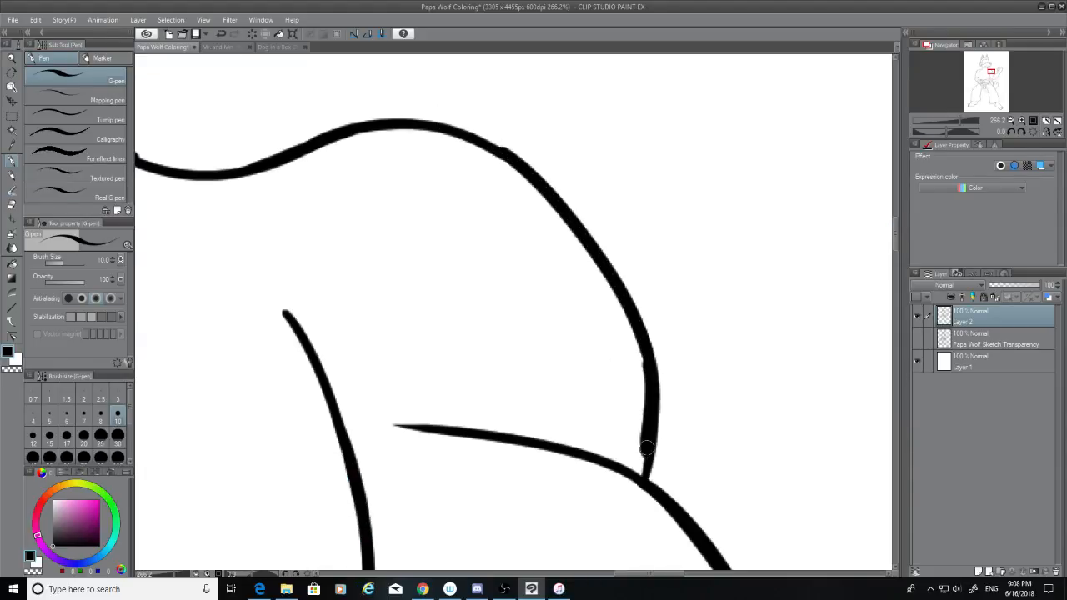
pyautogui.hotkey('ctrl', 'z')
pyautogui.moveTo(644, 366); pyautogui.dragTo(643, 478)
pyautogui.hotkey('ctrl', 'z')
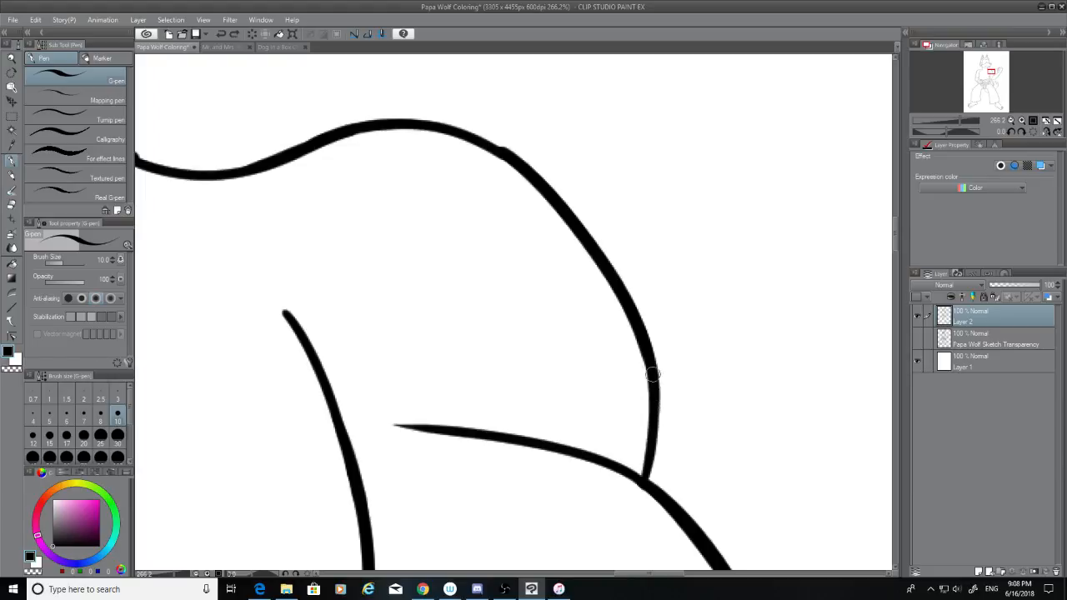
pyautogui.moveTo(655, 371); pyautogui.dragTo(643, 474)
pyautogui.hotkey('ctrl', 'z')
pyautogui.moveTo(658, 382); pyautogui.dragTo(642, 480)
pyautogui.hotkey('ctrl', 'z')
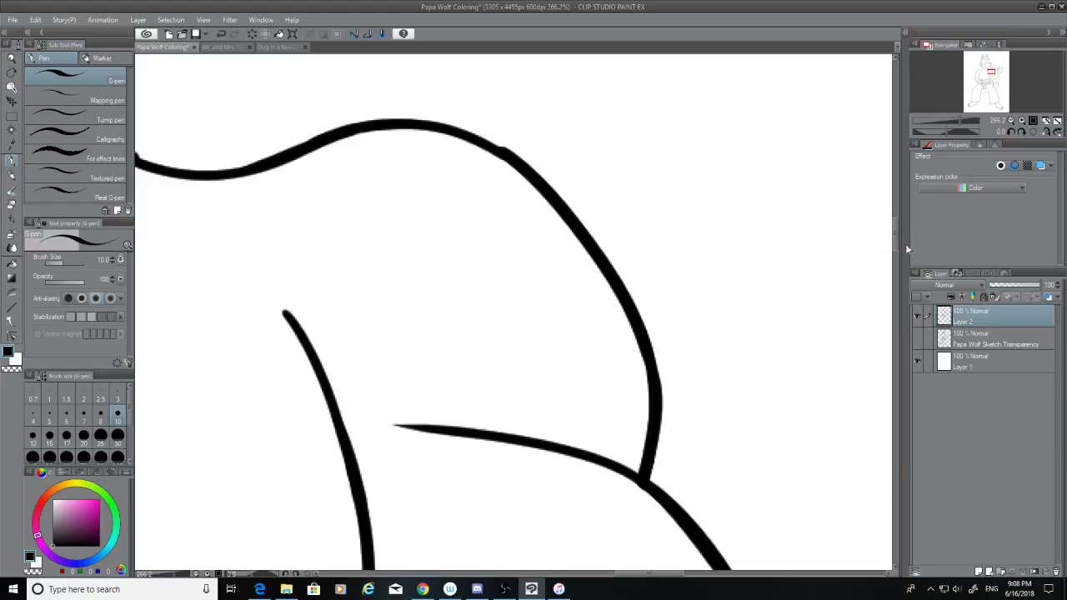
# Step: Thicken the crest of the shoulder and the dip at the base of the neck with the G-pen at size 10
pyautogui.scroll(3, 513, 313)
pyautogui.moveTo(370, 284)
pyautogui.mouseDown()
pyautogui.moveTo(507, 312)
pyautogui.moveTo(450, 281)
pyautogui.mouseUp()
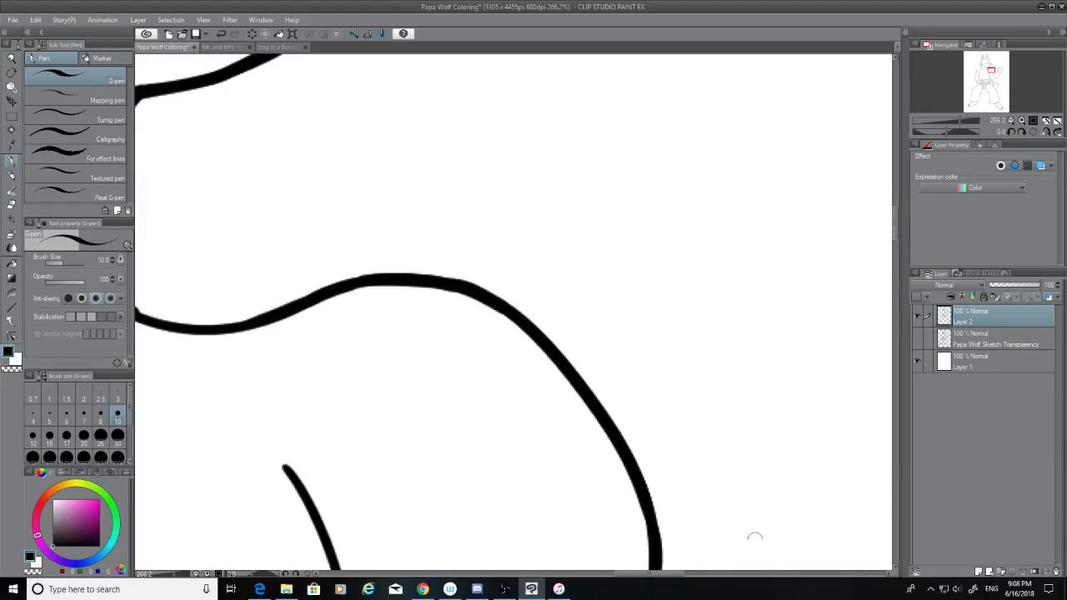
pyautogui.moveTo(679, 575); pyautogui.dragTo(646, 578)
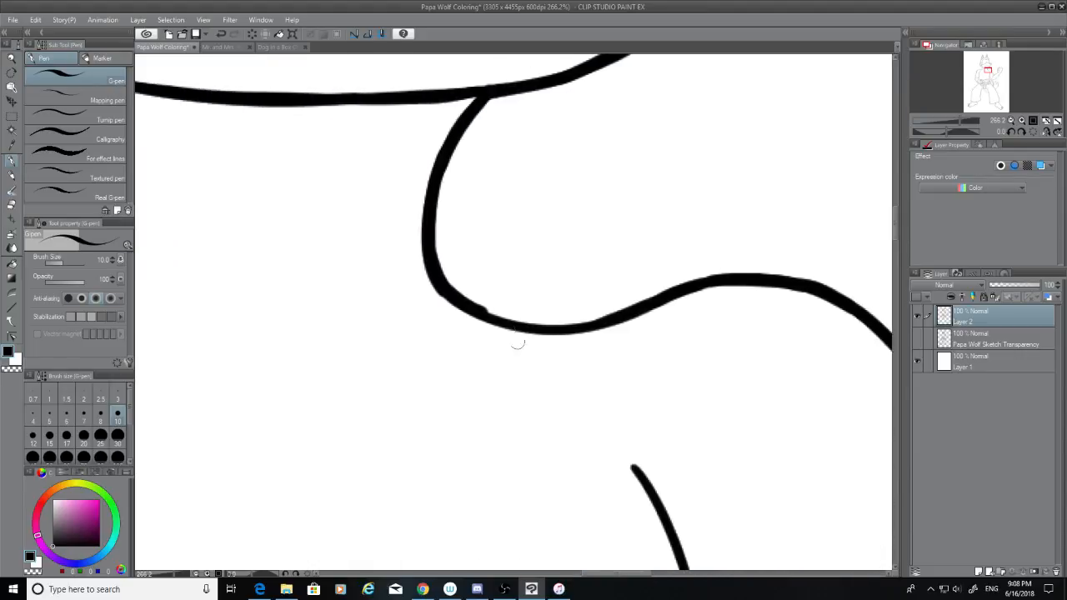
pyautogui.moveTo(477, 311); pyautogui.dragTo(609, 312)
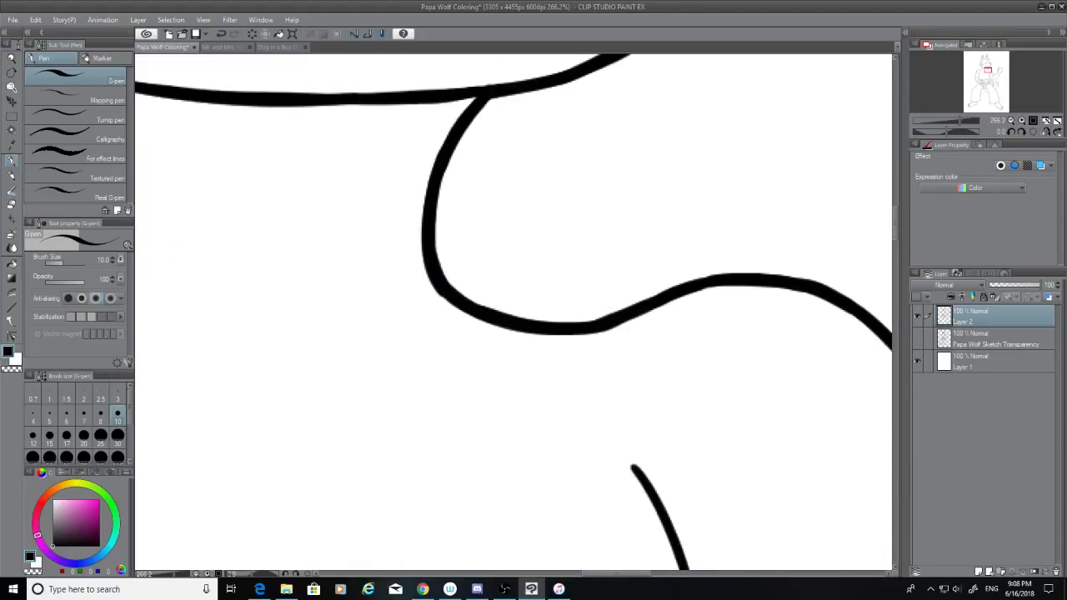
# Step: Trim the bump on the outside of the neck line's lower bend with the Hard eraser at size 20
pyautogui.click(11, 203)
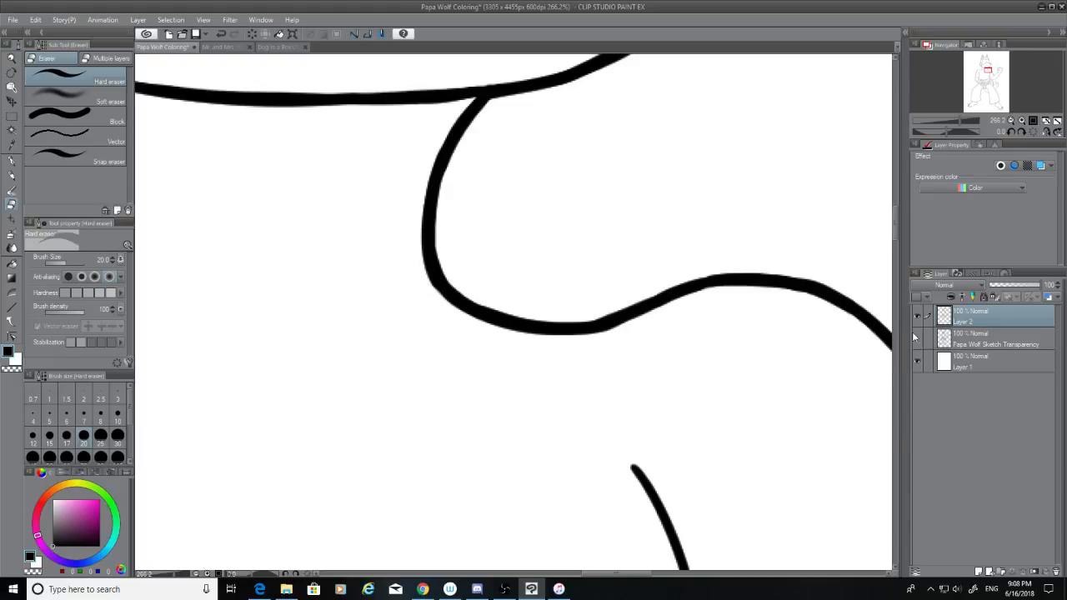
pyautogui.scroll(-4, 709, 452)
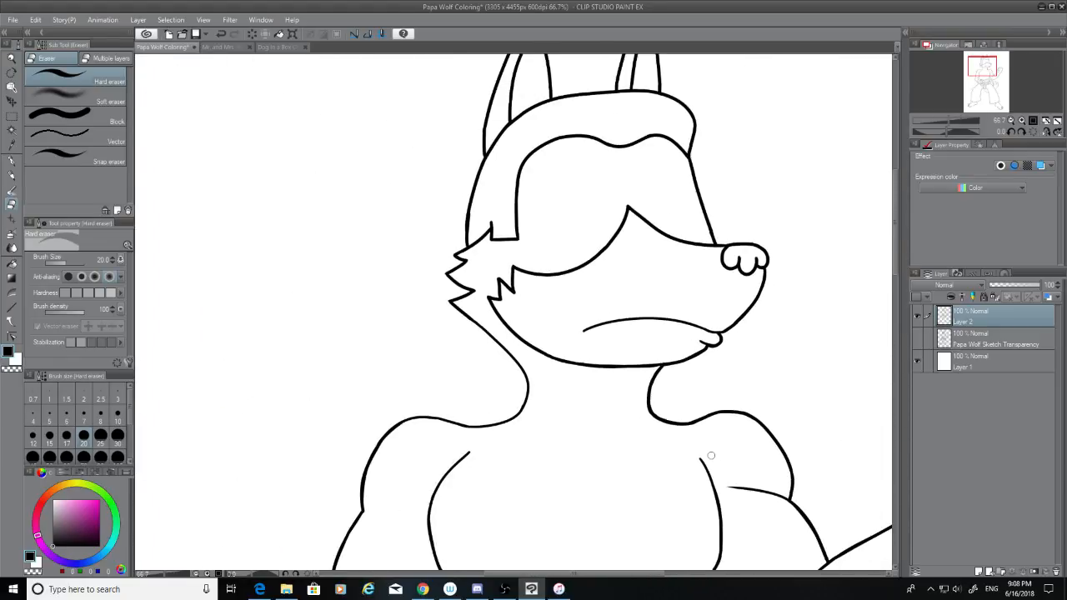
pyautogui.scroll(5, 742, 434)
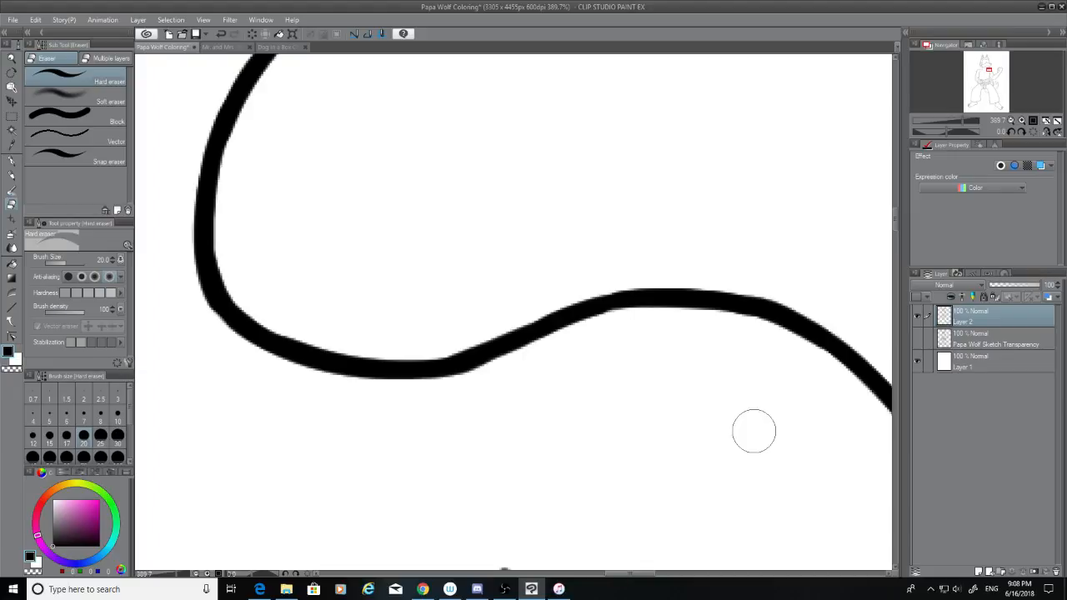
# Step: Try to thicken the slope between the shoulder crest and the neck dip with the G-pen at size 10
pyautogui.press('p')
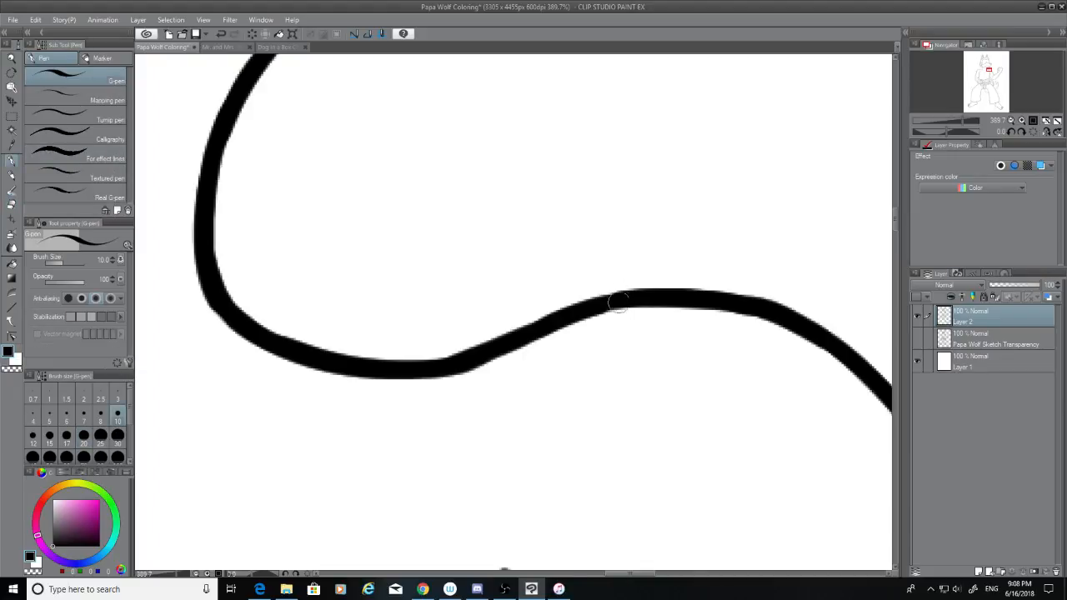
pyautogui.moveTo(613, 300); pyautogui.dragTo(550, 331)
pyautogui.hotkey('ctrl', 'z')
pyautogui.moveTo(638, 291); pyautogui.dragTo(572, 328)
pyautogui.hotkey('ctrl', 'z')
pyautogui.moveTo(638, 293)
pyautogui.mouseDown()
pyautogui.moveTo(562, 318)
pyautogui.moveTo(554, 338)
pyautogui.moveTo(629, 300)
pyautogui.moveTo(547, 340)
pyautogui.mouseUp()
pyautogui.hotkey('ctrl', 'z')
# Step: Try to smooth and thicken the top of the opposite shoulder outline with the G-pen at size 10
pyautogui.scroll(-8, 342, 400)
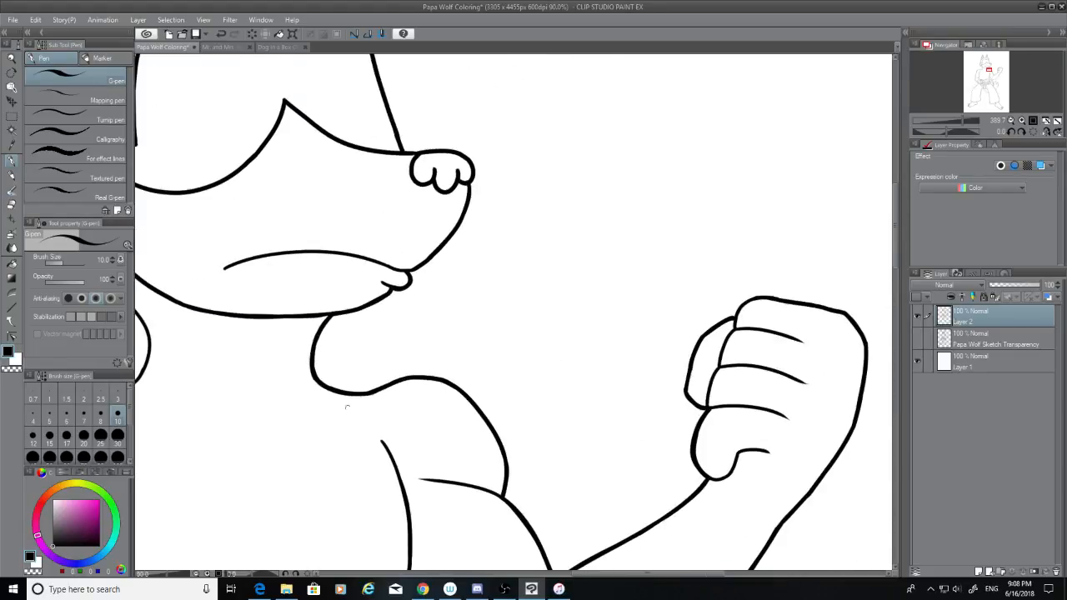
pyautogui.moveTo(585, 573); pyautogui.dragTo(505, 574)
pyautogui.scroll(4, 488, 491)
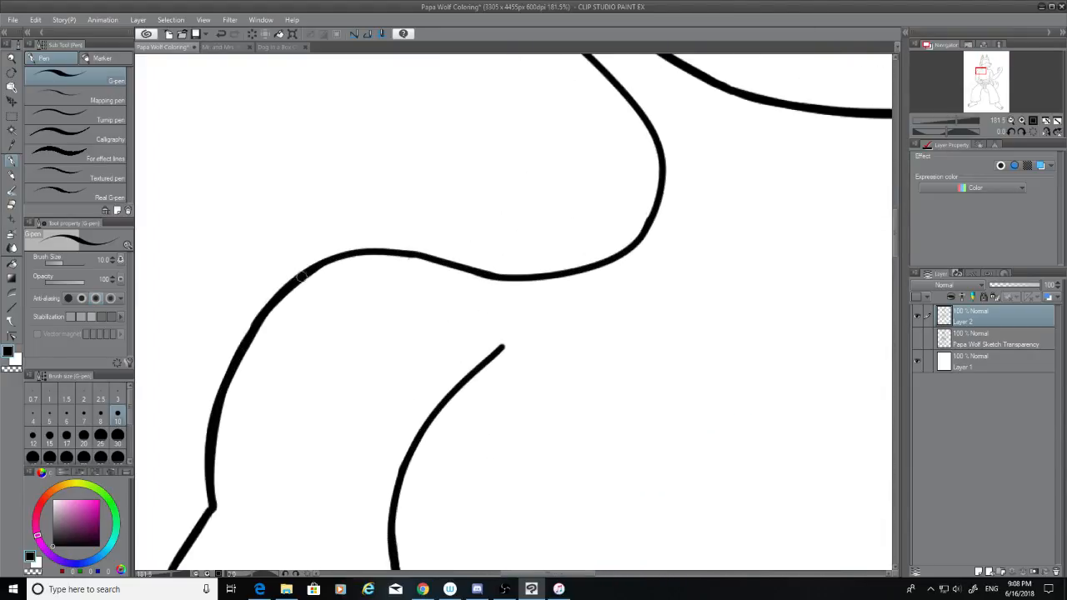
pyautogui.moveTo(305, 269); pyautogui.dragTo(525, 273)
pyautogui.hotkey('ctrl', 'z')
pyautogui.moveTo(307, 270); pyautogui.dragTo(536, 277)
pyautogui.hotkey('ctrl', 'z')
pyautogui.moveTo(296, 283); pyautogui.dragTo(511, 276)
pyautogui.hotkey('ctrl', 'z')
pyautogui.moveTo(305, 268); pyautogui.dragTo(504, 276)
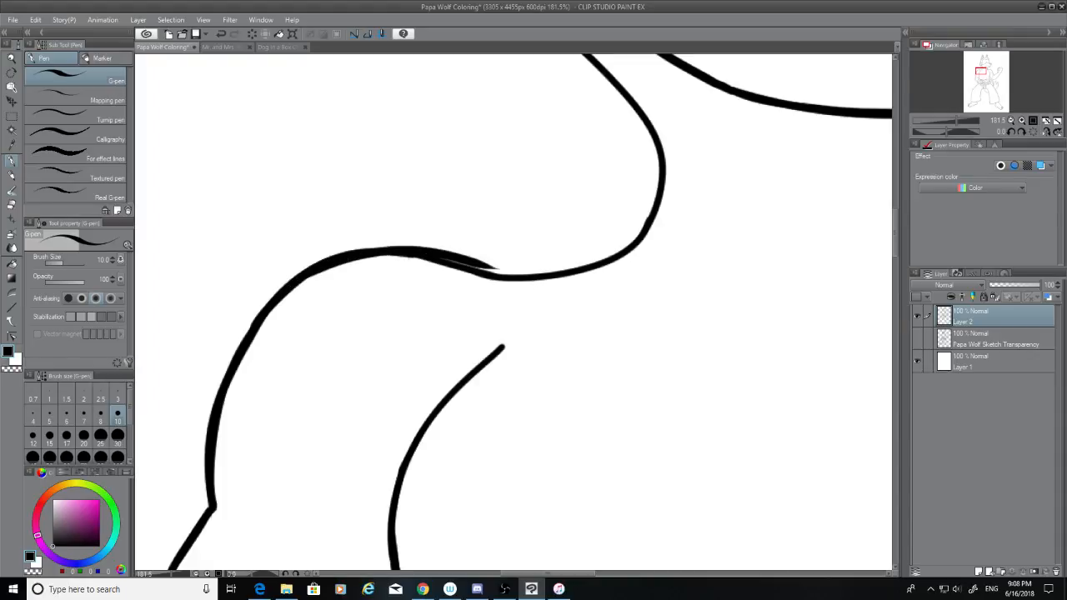
pyautogui.hotkey('ctrl', 'z')
pyautogui.moveTo(302, 273)
pyautogui.mouseDown()
pyautogui.moveTo(354, 259)
pyautogui.moveTo(507, 276)
pyautogui.mouseUp()
pyautogui.hotkey('ctrl', 'z')
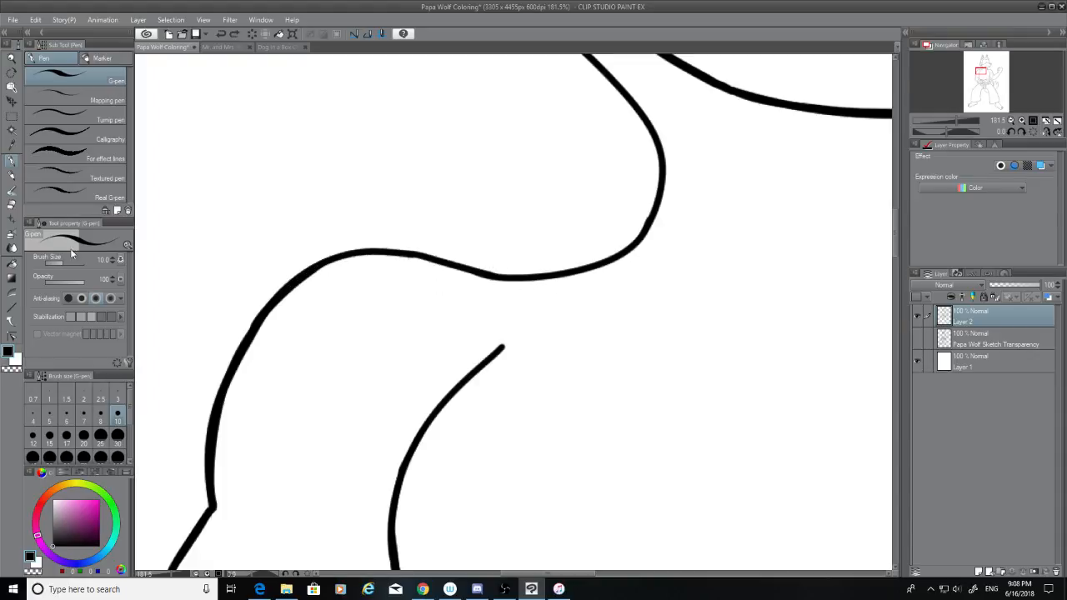
# Step: Try to thicken the shoulder outline from its crest down to the neck dip with the G-pen at size 10
pyautogui.click(11, 207)
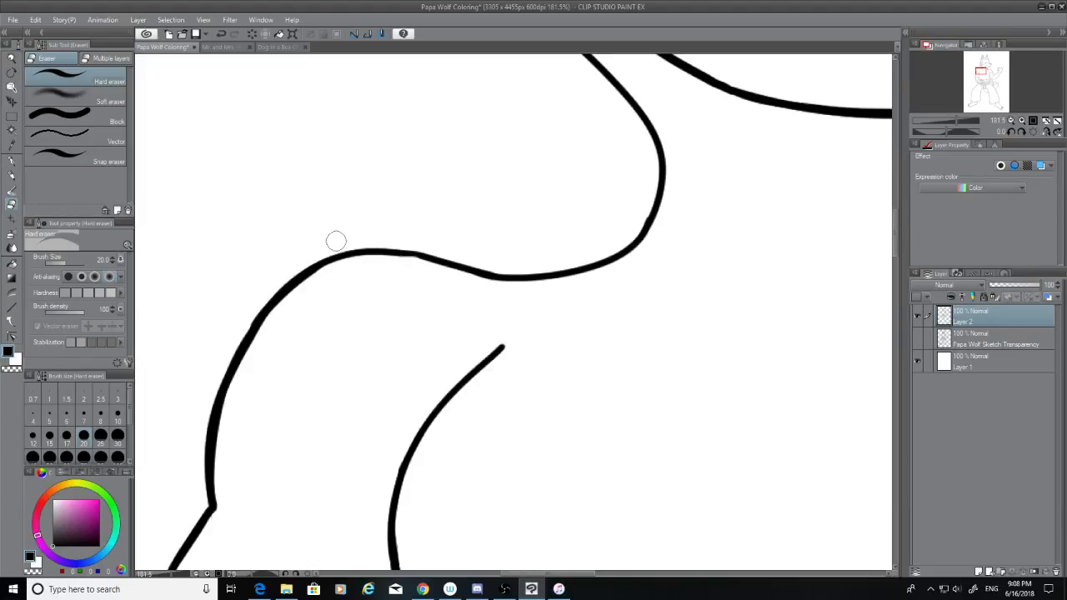
pyautogui.press('p')
pyautogui.moveTo(311, 270); pyautogui.dragTo(530, 283)
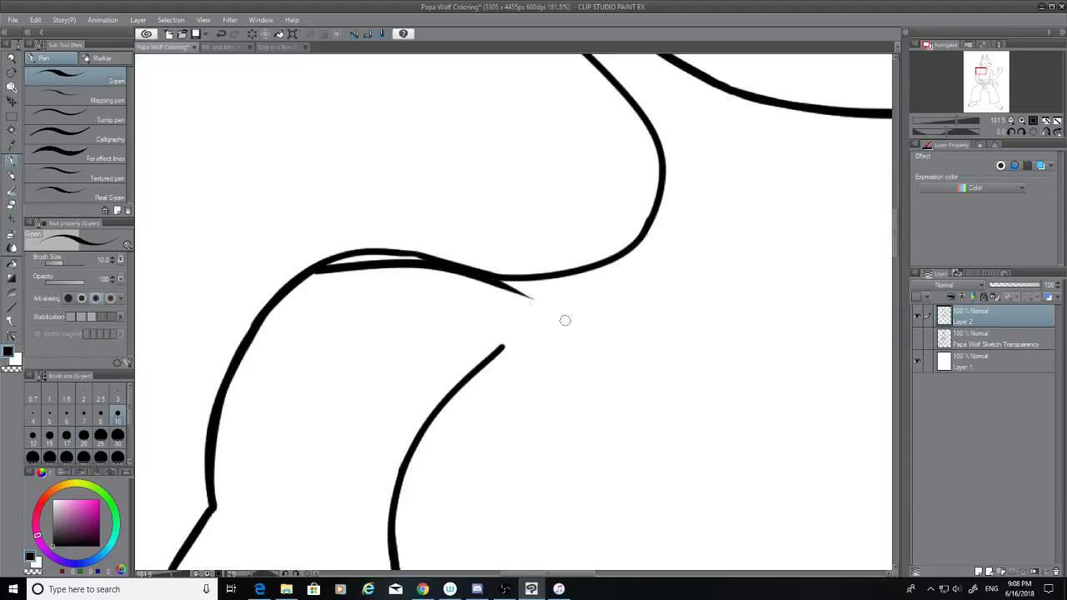
pyautogui.hotkey('ctrl', 'z')
pyautogui.moveTo(323, 258); pyautogui.dragTo(500, 276)
pyautogui.hotkey('ctrl', 'z')
pyautogui.moveTo(301, 277); pyautogui.dragTo(505, 275)
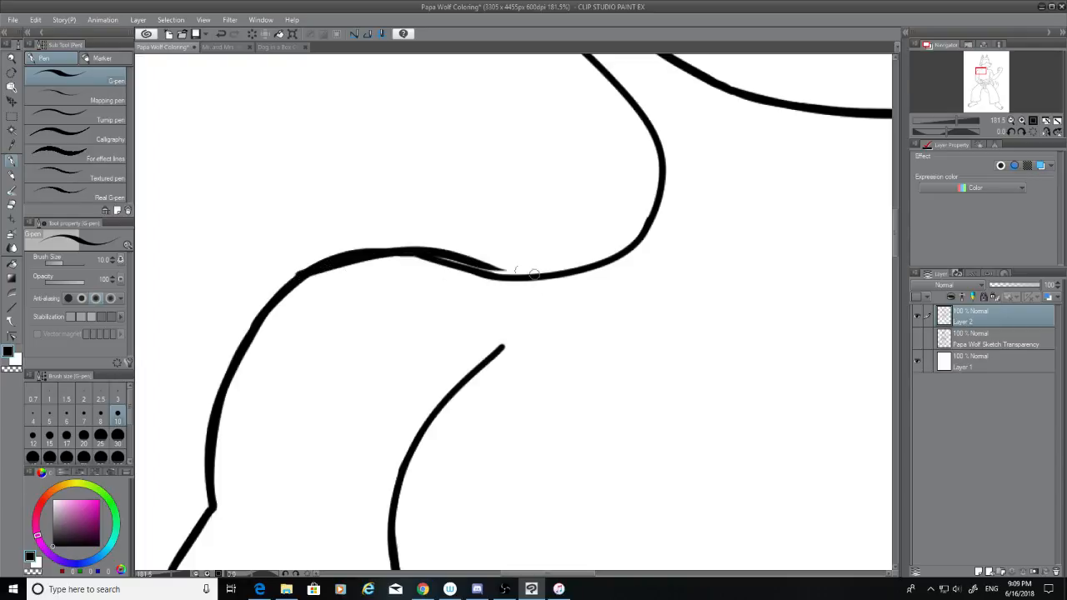
pyautogui.hotkey('ctrl', 'z')
pyautogui.moveTo(331, 260)
pyautogui.mouseDown()
pyautogui.moveTo(435, 261)
pyautogui.moveTo(503, 277)
pyautogui.mouseUp()
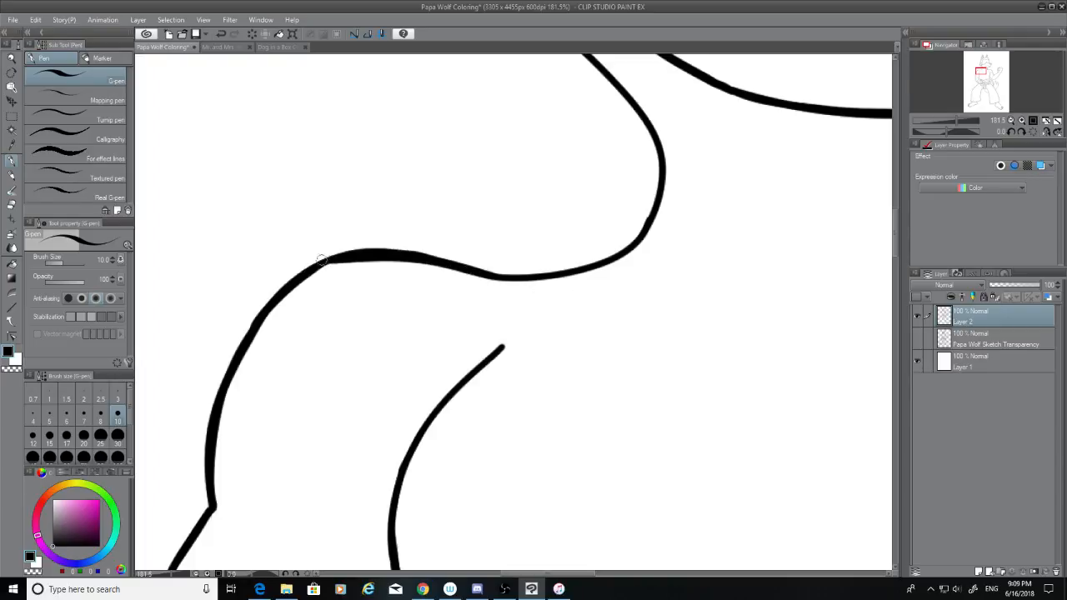
pyautogui.hotkey('ctrl', 'z')
pyautogui.moveTo(354, 251); pyautogui.dragTo(496, 276)
pyautogui.hotkey('ctrl', 'z')
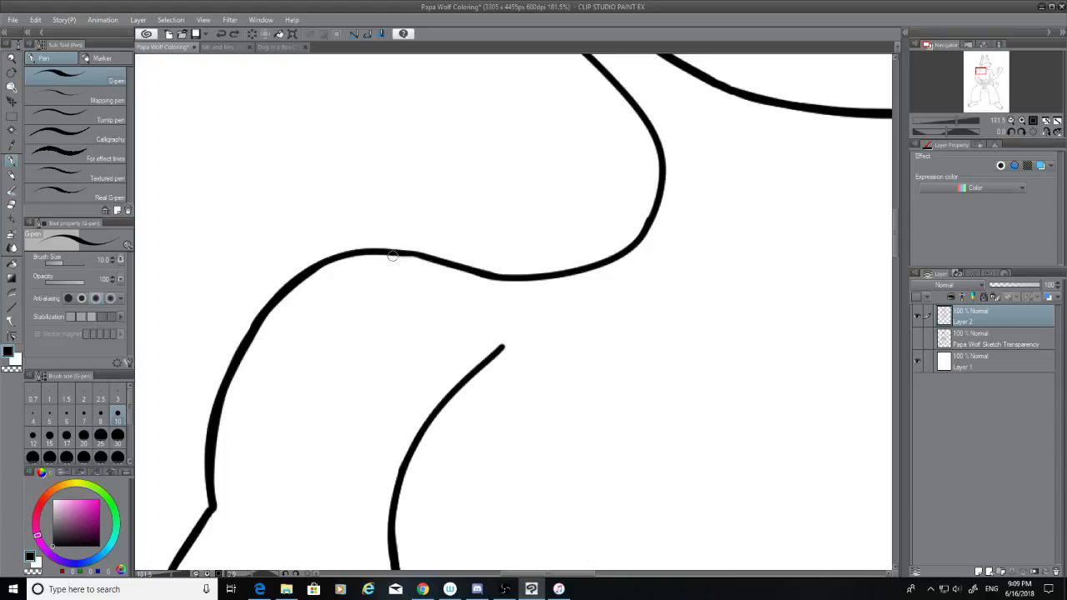
# Step: Try short G-pen strokes at size 10 along the slope beyond the shoulder crest and on the rise before it
pyautogui.moveTo(393, 253); pyautogui.dragTo(498, 276)
pyautogui.hotkey('ctrl', 'z')
pyautogui.moveTo(413, 254); pyautogui.dragTo(485, 272)
pyautogui.hotkey('ctrl', 'z')
pyautogui.moveTo(280, 277); pyautogui.dragTo(320, 257)
pyautogui.hotkey('ctrl', 'z')
pyautogui.moveTo(285, 290)
pyautogui.mouseDown()
pyautogui.moveTo(422, 254)
pyautogui.moveTo(441, 267)
pyautogui.moveTo(407, 256)
pyautogui.moveTo(416, 255)
pyautogui.moveTo(345, 257)
pyautogui.mouseUp()
pyautogui.hotkey('ctrl', 'z')
pyautogui.hotkey('ctrl', 'z')
pyautogui.hotkey('ctrl', 'z')
# Step: Even out the line weight across the shoulder crest with short G-pen strokes at size 10
pyautogui.moveTo(423, 257); pyautogui.dragTo(325, 262)
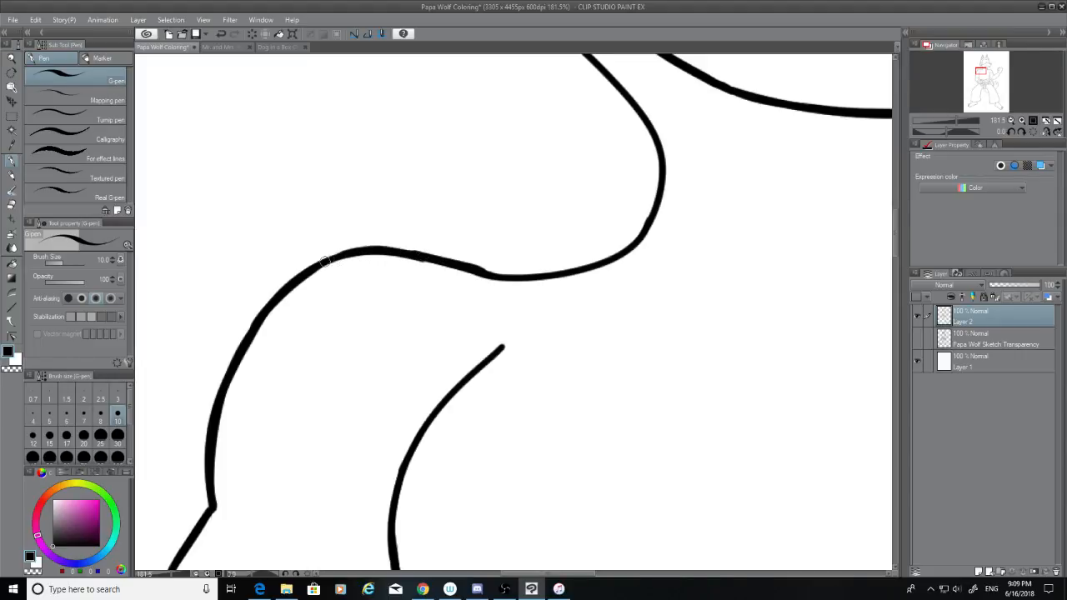
pyautogui.moveTo(426, 256); pyautogui.dragTo(347, 260)
pyautogui.hotkey('ctrl', 'z')
pyautogui.hotkey('ctrl', 'z')
pyautogui.moveTo(426, 257)
pyautogui.mouseDown()
pyautogui.moveTo(366, 262)
pyautogui.moveTo(409, 256)
pyautogui.moveTo(364, 251)
pyautogui.moveTo(374, 261)
pyautogui.moveTo(403, 254)
pyautogui.mouseUp()
pyautogui.hotkey('ctrl', 'z')
pyautogui.hotkey('ctrl', 'z')
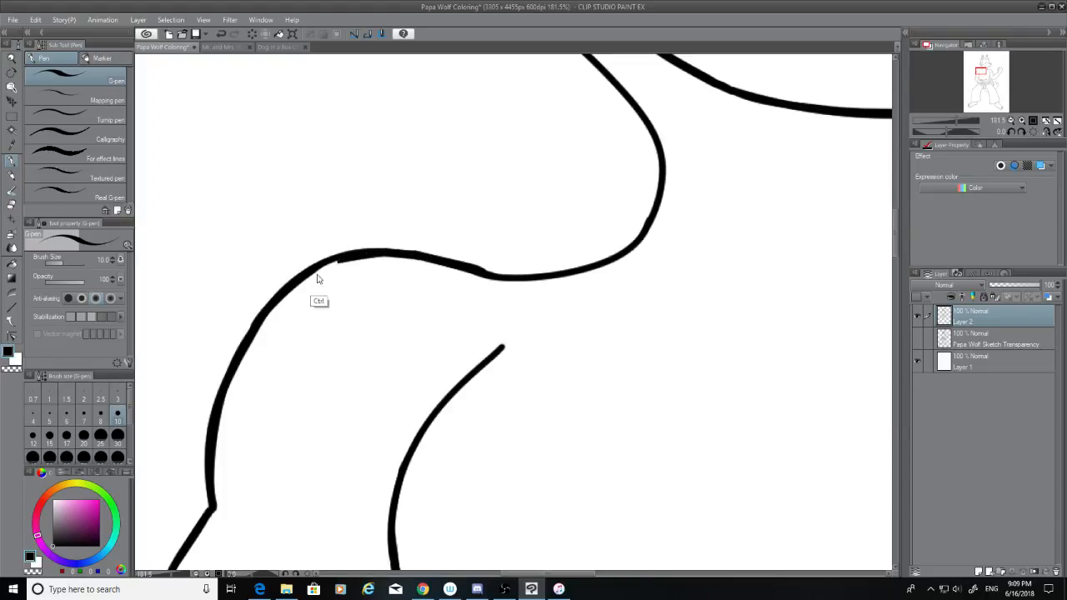
pyautogui.moveTo(305, 275)
pyautogui.mouseDown()
pyautogui.moveTo(405, 255)
pyautogui.moveTo(313, 271)
pyautogui.mouseUp()
pyautogui.hotkey('ctrl', 'z')
pyautogui.hotkey('ctrl', 'z')
pyautogui.hotkey('ctrl', 'z')
pyautogui.moveTo(380, 252)
pyautogui.mouseDown()
pyautogui.moveTo(322, 267)
pyautogui.moveTo(388, 251)
pyautogui.mouseUp()
pyautogui.hotkey('ctrl', 'z')
pyautogui.hotkey('ctrl', 'z')
pyautogui.hotkey('ctrl', 'z')
pyautogui.hotkey('ctrl', 'z')
pyautogui.moveTo(311, 265); pyautogui.dragTo(392, 252)
# Step: Thicken the dip at the base of the neck and the neck line's lower bend with the G-pen at size 10
pyautogui.click(12, 208)
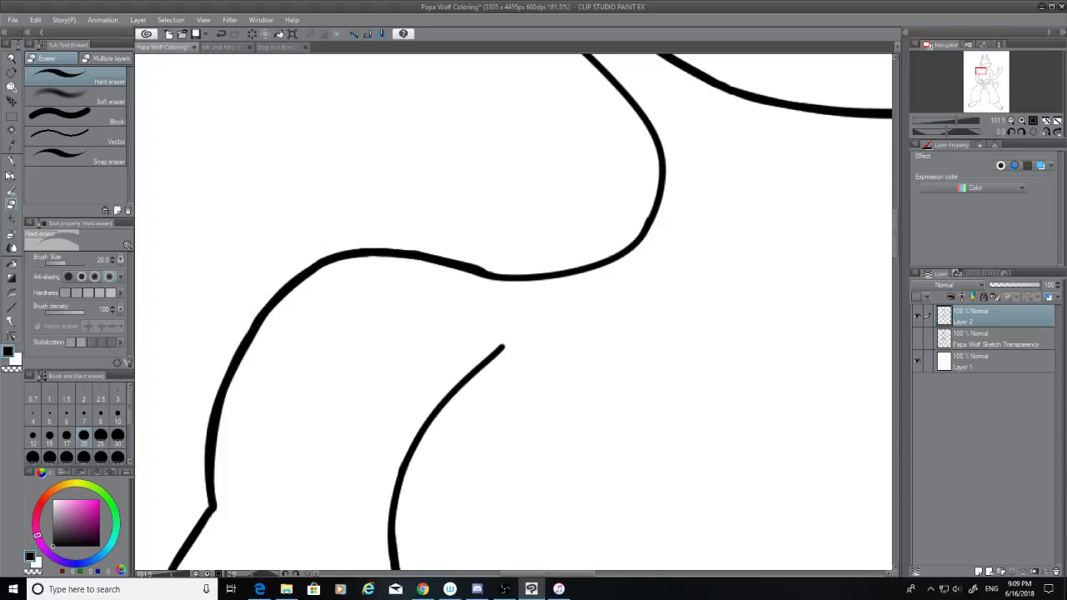
pyautogui.click(12, 160)
pyautogui.moveTo(647, 185)
pyautogui.mouseDown()
pyautogui.moveTo(638, 221)
pyautogui.moveTo(595, 276)
pyautogui.moveTo(588, 267)
pyautogui.moveTo(556, 277)
pyautogui.mouseUp()
pyautogui.hotkey('ctrl', 'z')
pyautogui.moveTo(474, 272); pyautogui.dragTo(588, 238)
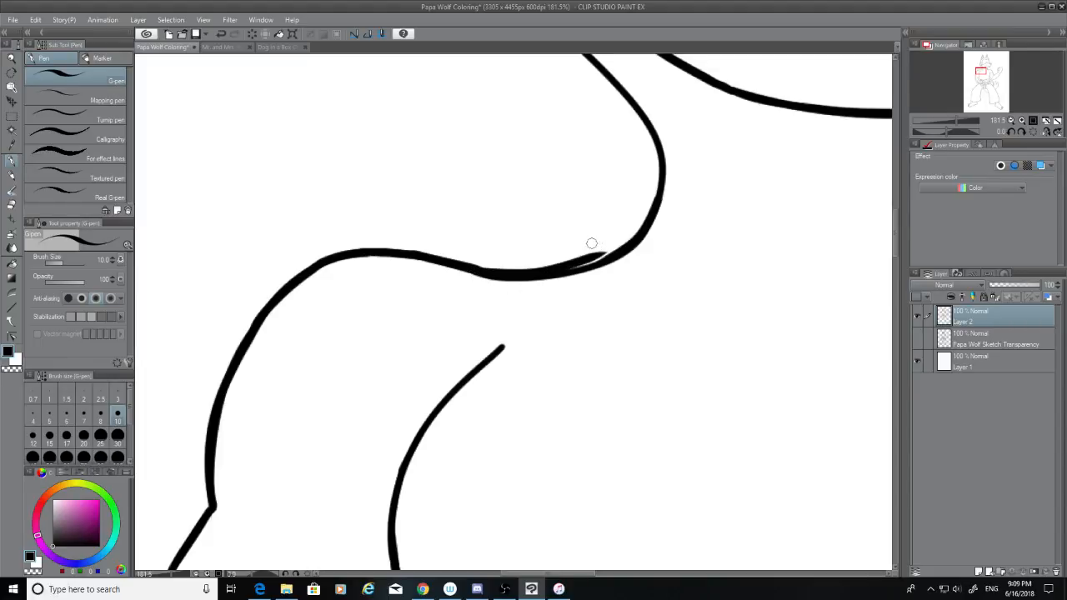
pyautogui.hotkey('ctrl', 'z')
pyautogui.moveTo(477, 271)
pyautogui.mouseDown()
pyautogui.moveTo(613, 246)
pyautogui.moveTo(493, 275)
pyautogui.mouseUp()
pyautogui.hotkey('ctrl', 'z')
pyautogui.hotkey('ctrl', 'z')
pyautogui.moveTo(618, 250)
pyautogui.mouseDown()
pyautogui.moveTo(486, 279)
pyautogui.moveTo(529, 264)
pyautogui.moveTo(500, 265)
pyautogui.moveTo(485, 270)
pyautogui.moveTo(522, 276)
pyautogui.moveTo(591, 260)
pyautogui.mouseUp()
pyautogui.hotkey('ctrl', 'z')
pyautogui.hotkey('ctrl', 'z')
pyautogui.moveTo(487, 272)
pyautogui.mouseDown()
pyautogui.moveTo(612, 250)
pyautogui.moveTo(551, 275)
pyautogui.mouseUp()
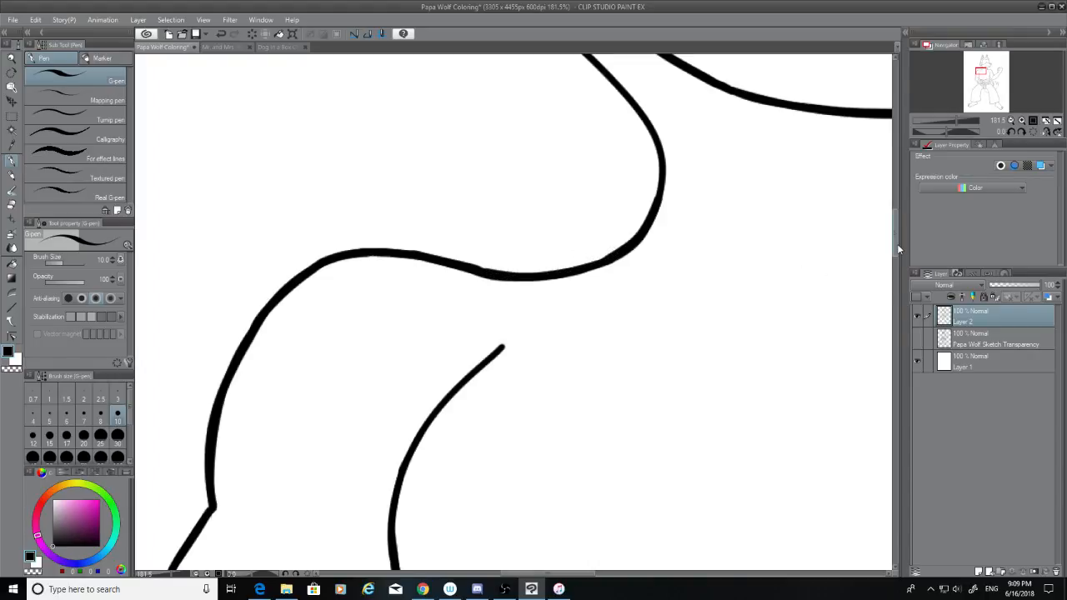
# Step: Try to thicken the neck line from its diagonal slope down around the bend with the G-pen at size 10
pyautogui.scroll(3, 891, 242)
pyautogui.hotkey('ctrl', 'z')
pyautogui.moveTo(571, 186); pyautogui.dragTo(653, 342)
pyautogui.hotkey('ctrl', 'z')
pyautogui.moveTo(601, 207); pyautogui.dragTo(655, 336)
pyautogui.hotkey('ctrl', 'z')
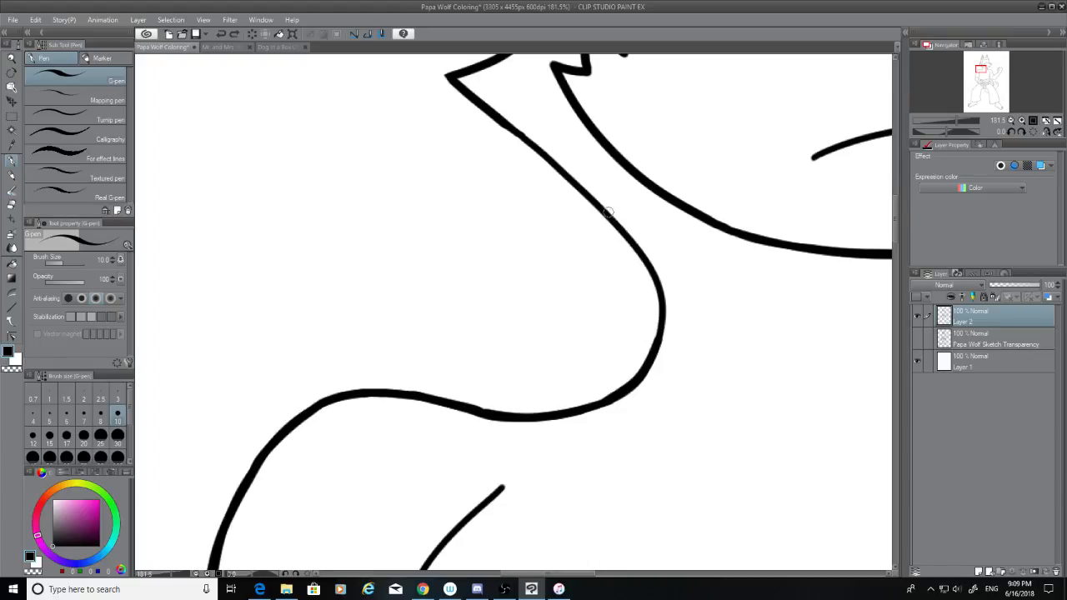
pyautogui.moveTo(613, 213)
pyautogui.mouseDown()
pyautogui.moveTo(650, 306)
pyautogui.moveTo(649, 345)
pyautogui.mouseUp()
pyautogui.hotkey('ctrl', 'z')
pyautogui.moveTo(649, 258); pyautogui.dragTo(648, 362)
pyautogui.hotkey('ctrl', 'z')
pyautogui.scroll(1, 365, 321)
pyautogui.scroll(-1, 359, 337)
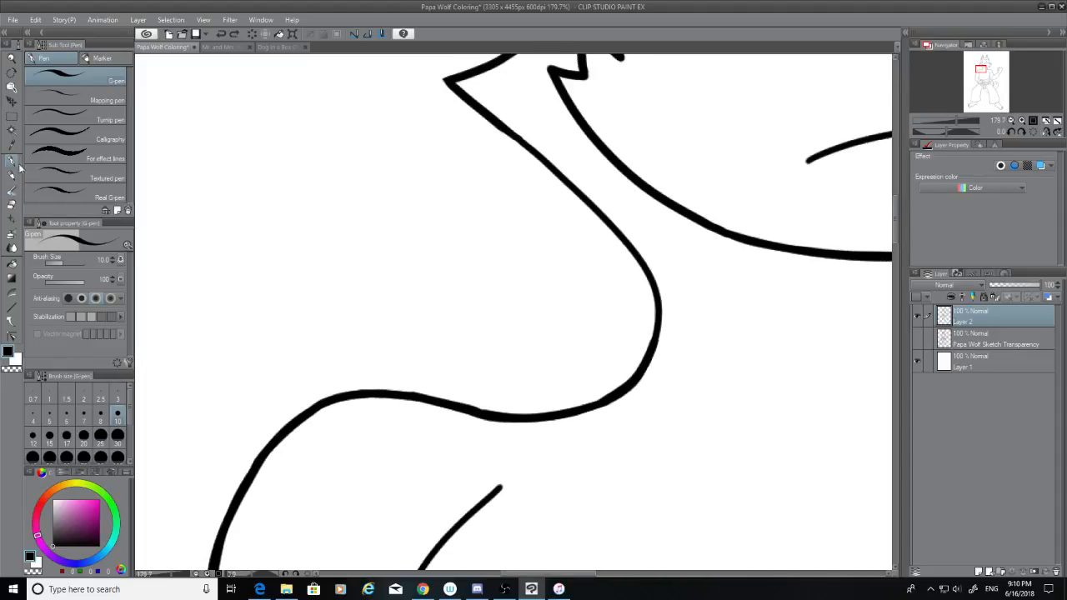
# Step: Erase the outline from the neck bend through the dip and over the shoulder crest with the Hard eraser at size 70
pyautogui.press('e')
pyautogui.click(71, 454)
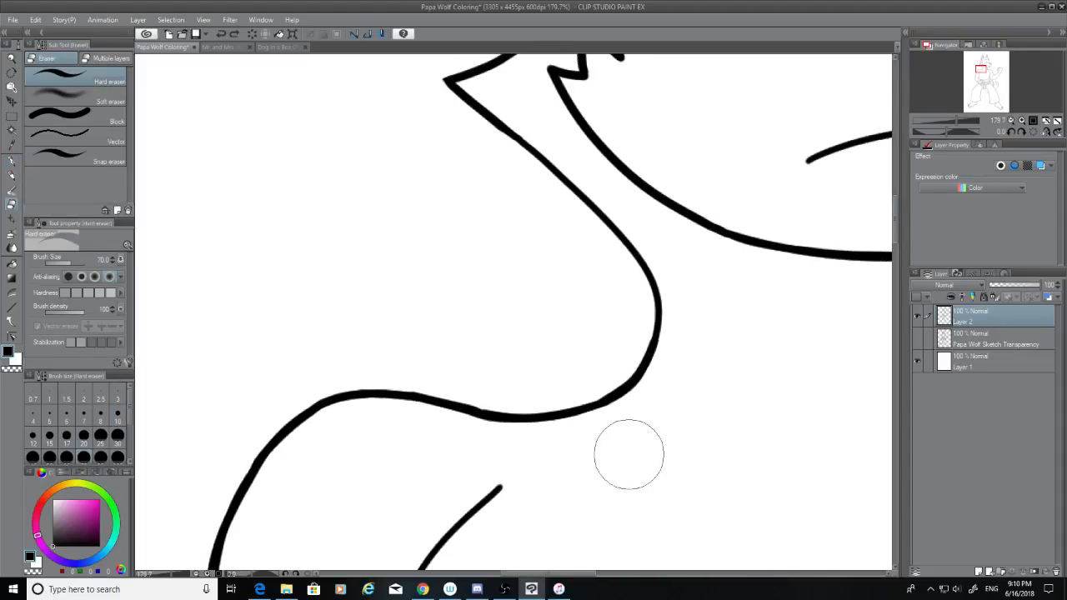
pyautogui.moveTo(624, 450)
pyautogui.mouseDown()
pyautogui.moveTo(627, 361)
pyautogui.moveTo(651, 343)
pyautogui.moveTo(627, 404)
pyautogui.moveTo(323, 390)
pyautogui.moveTo(309, 422)
pyautogui.mouseUp()
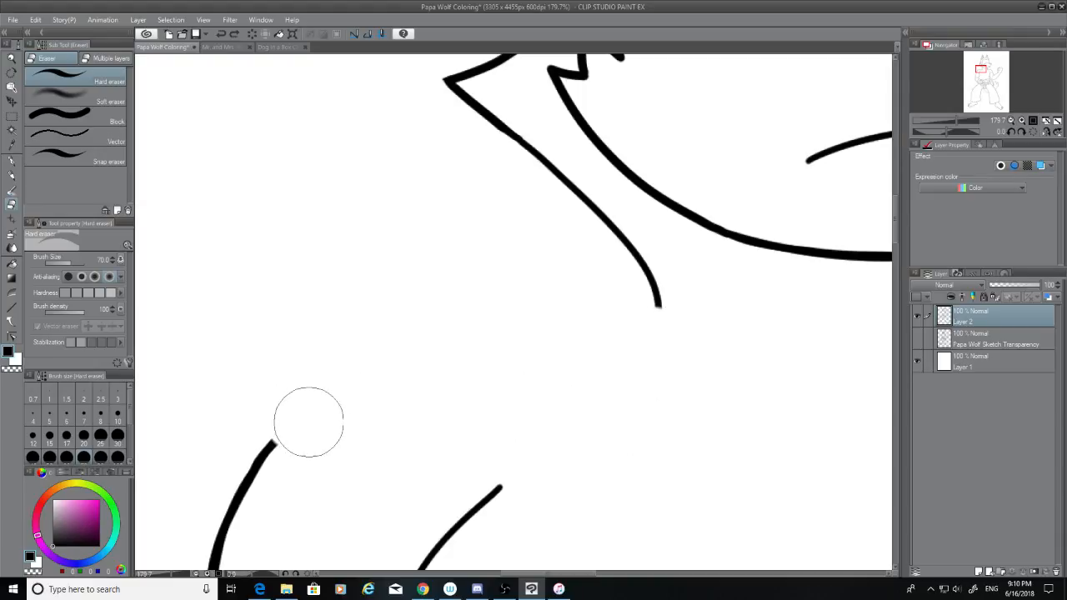
# Step: Show the Papa Wolf Sketch Transparency layer and redraw the neck line's lower bend over it with the G-pen at size 10
pyautogui.click(917, 338)
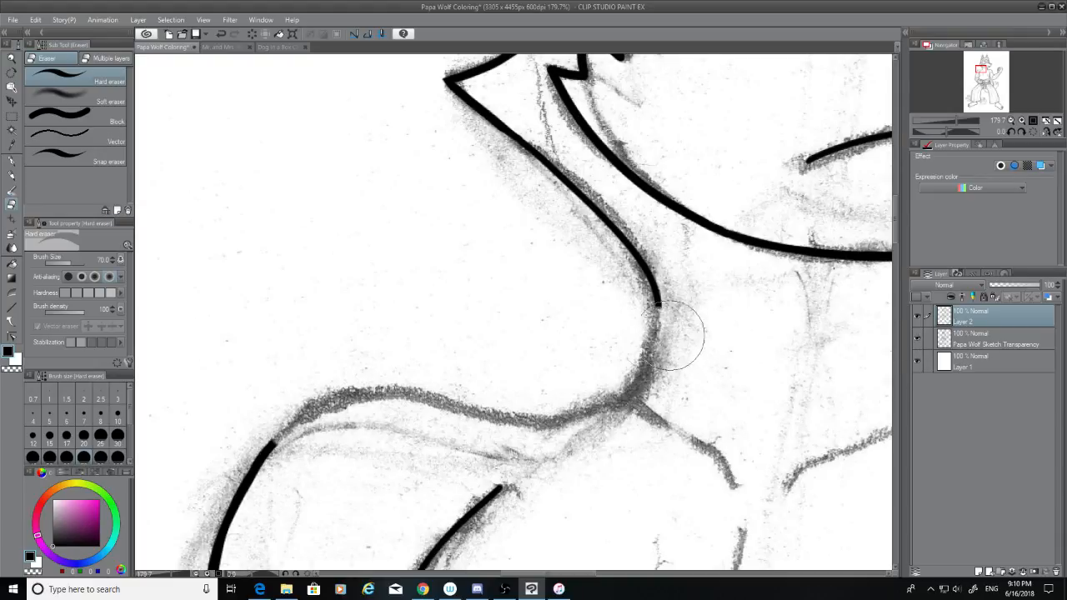
pyautogui.scroll(2, 677, 339)
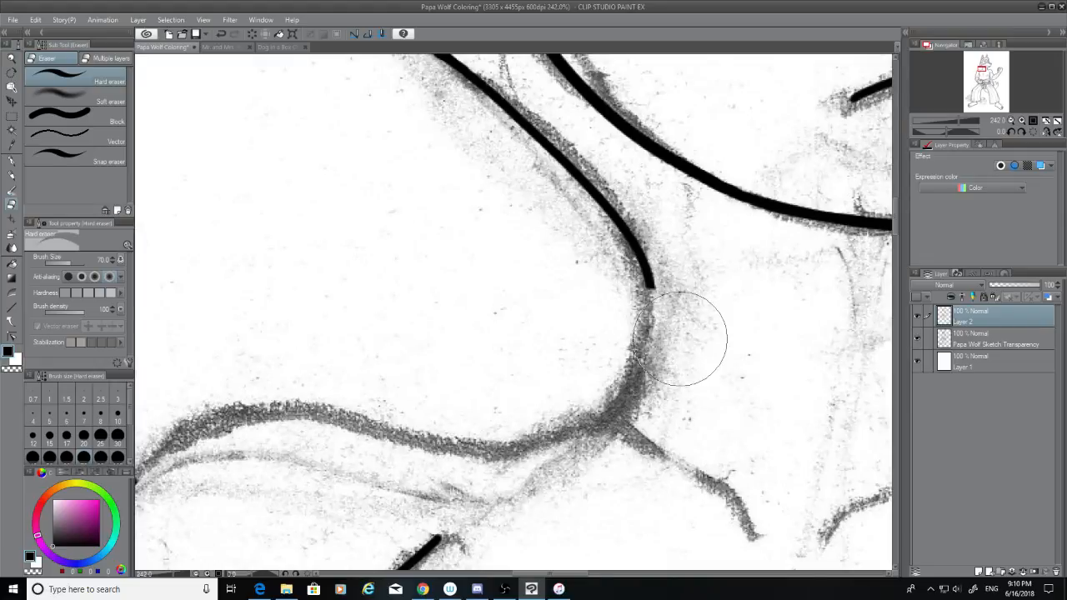
pyautogui.click(12, 160)
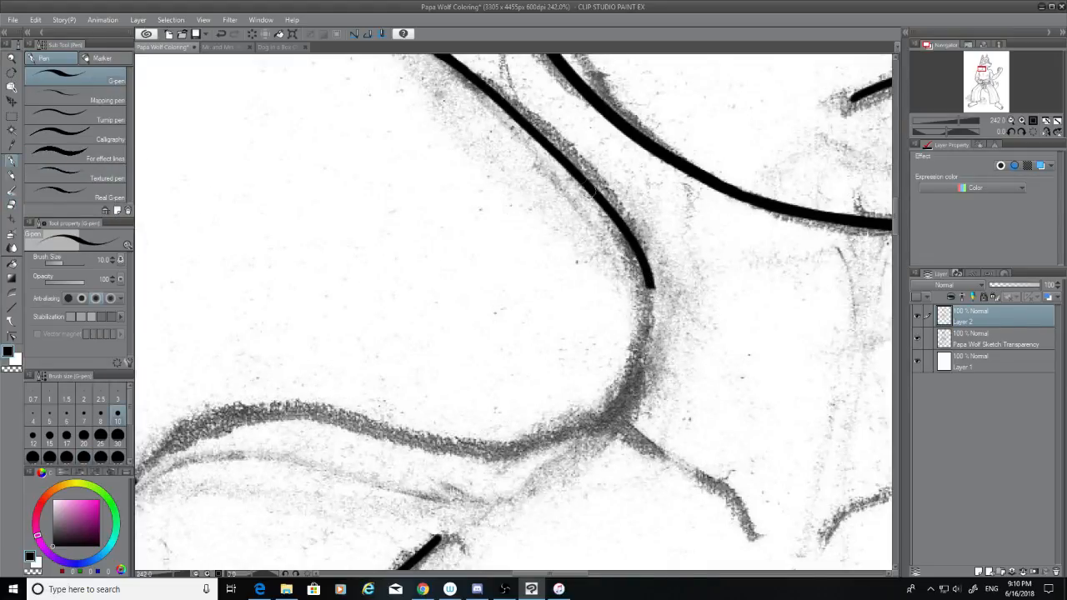
pyautogui.moveTo(517, 119)
pyautogui.mouseDown()
pyautogui.moveTo(628, 276)
pyautogui.moveTo(643, 335)
pyautogui.mouseUp()
pyautogui.hotkey('ctrl', 'z')
pyautogui.moveTo(620, 225); pyautogui.dragTo(629, 416)
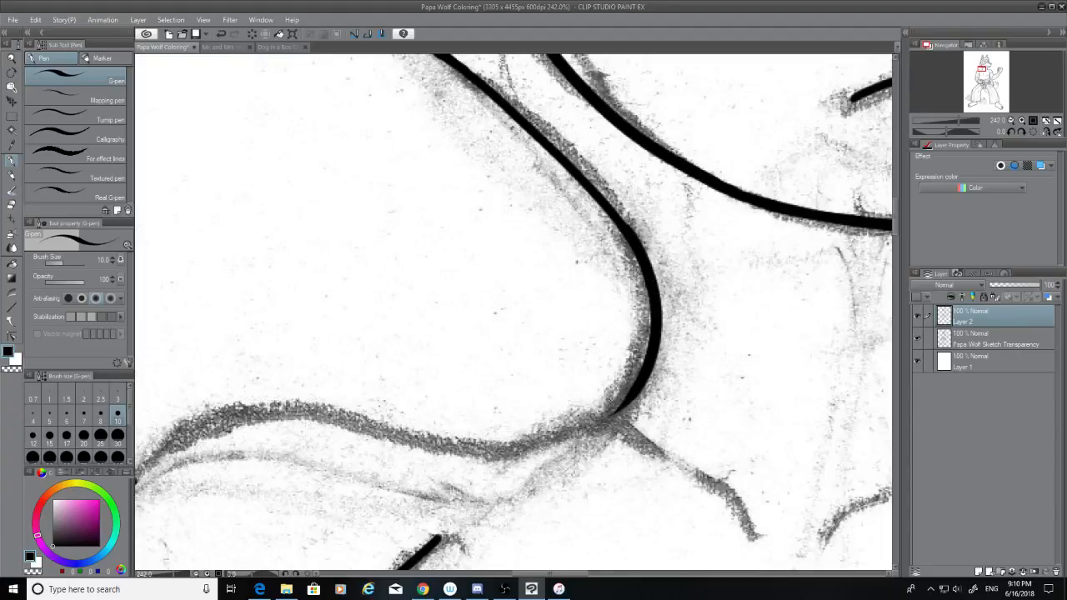
pyautogui.hotkey('ctrl', 'z')
pyautogui.moveTo(651, 275); pyautogui.dragTo(550, 432)
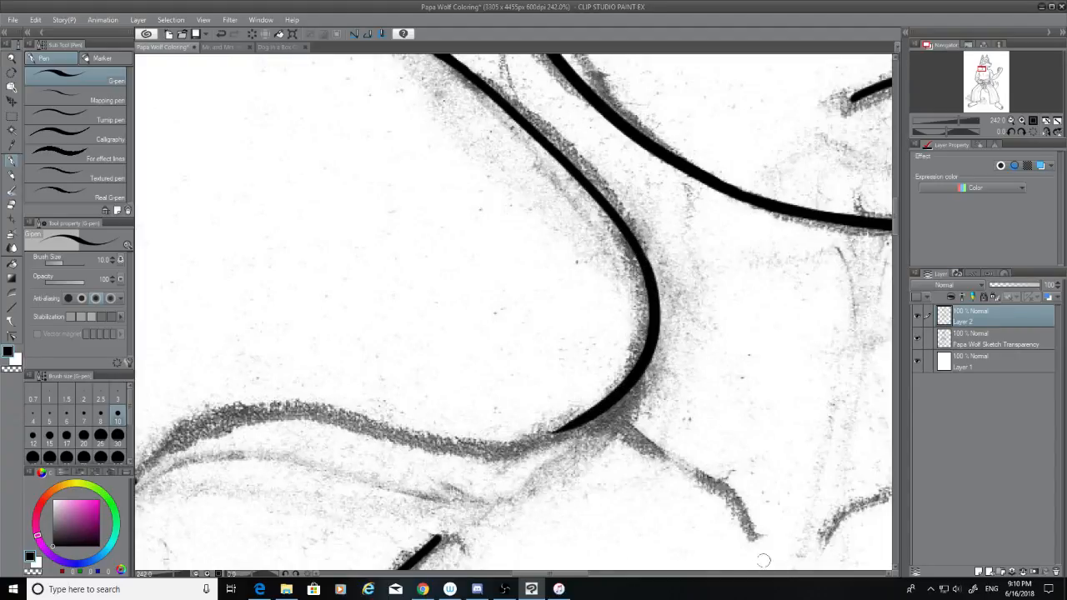
# Step: Redraw the shoulder crest from the arm outline toward the neck dip with the G-pen at size 10
pyautogui.moveTo(570, 574); pyautogui.dragTo(548, 574)
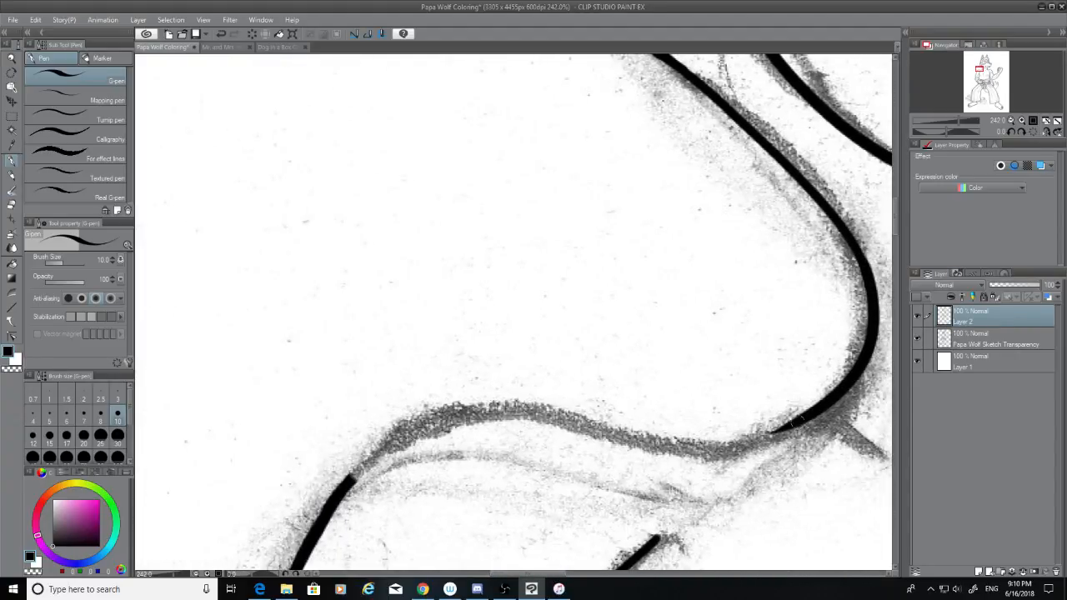
pyautogui.moveTo(800, 420); pyautogui.dragTo(557, 438)
pyautogui.hotkey('ctrl', 'z')
pyautogui.moveTo(348, 483); pyautogui.dragTo(713, 445)
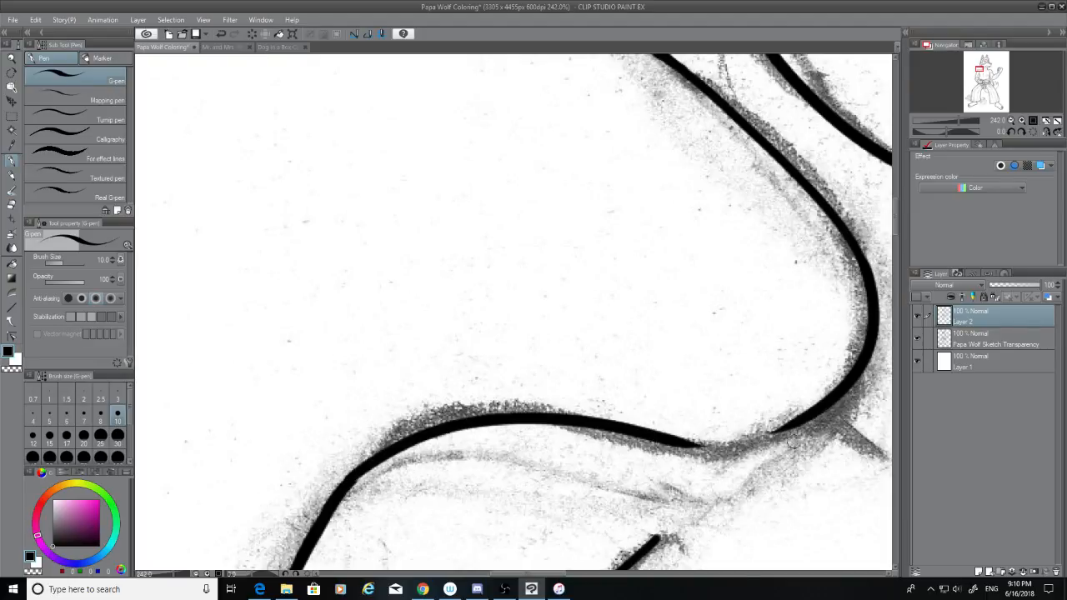
pyautogui.hotkey('ctrl', 'z')
pyautogui.moveTo(350, 487)
pyautogui.mouseDown()
pyautogui.moveTo(377, 455)
pyautogui.moveTo(760, 455)
pyautogui.mouseUp()
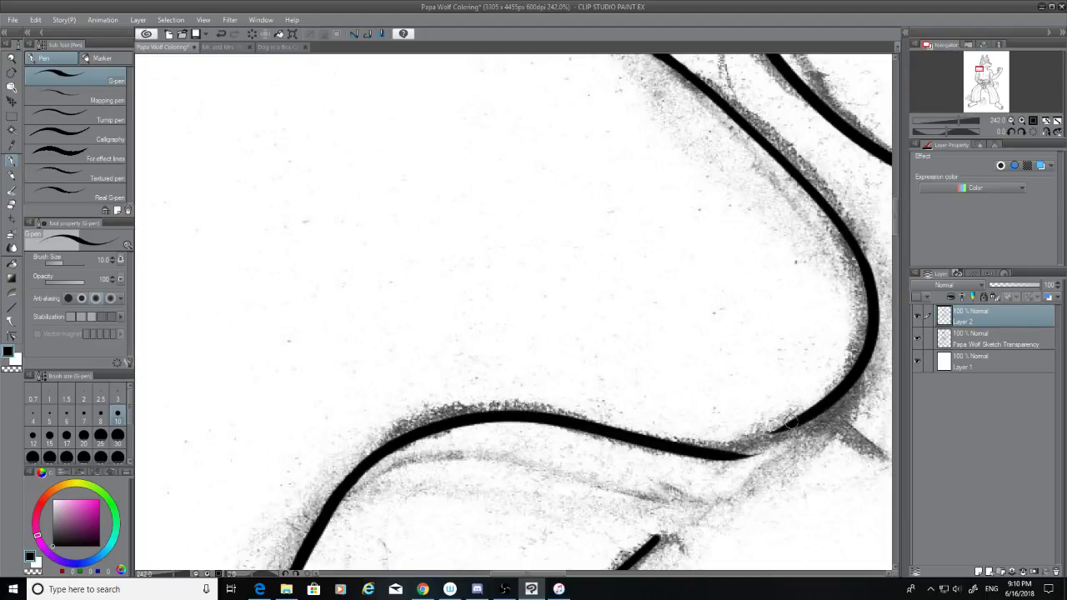
pyautogui.hotkey('ctrl', 'z')
pyautogui.moveTo(348, 480)
pyautogui.mouseDown()
pyautogui.moveTo(435, 425)
pyautogui.moveTo(795, 428)
pyautogui.moveTo(657, 433)
pyautogui.mouseUp()
pyautogui.hotkey('ctrl', 'z')
pyautogui.moveTo(804, 424)
pyautogui.mouseDown()
pyautogui.moveTo(748, 438)
pyautogui.moveTo(668, 438)
pyautogui.mouseUp()
pyautogui.hotkey('ctrl', 'z')
# Step: Trim the tapered end of the shoulder line with the Hard eraser and ink the dip joining it to the neck bend
pyautogui.click(12, 206)
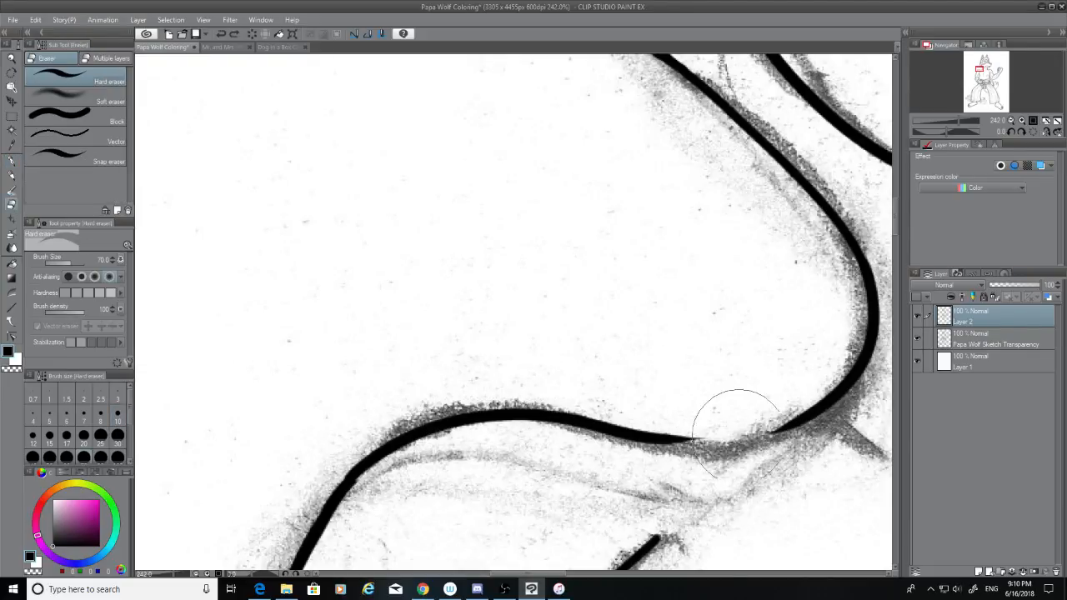
pyautogui.moveTo(738, 417)
pyautogui.mouseDown()
pyautogui.moveTo(690, 440)
pyautogui.moveTo(690, 428)
pyautogui.moveTo(644, 434)
pyautogui.mouseUp()
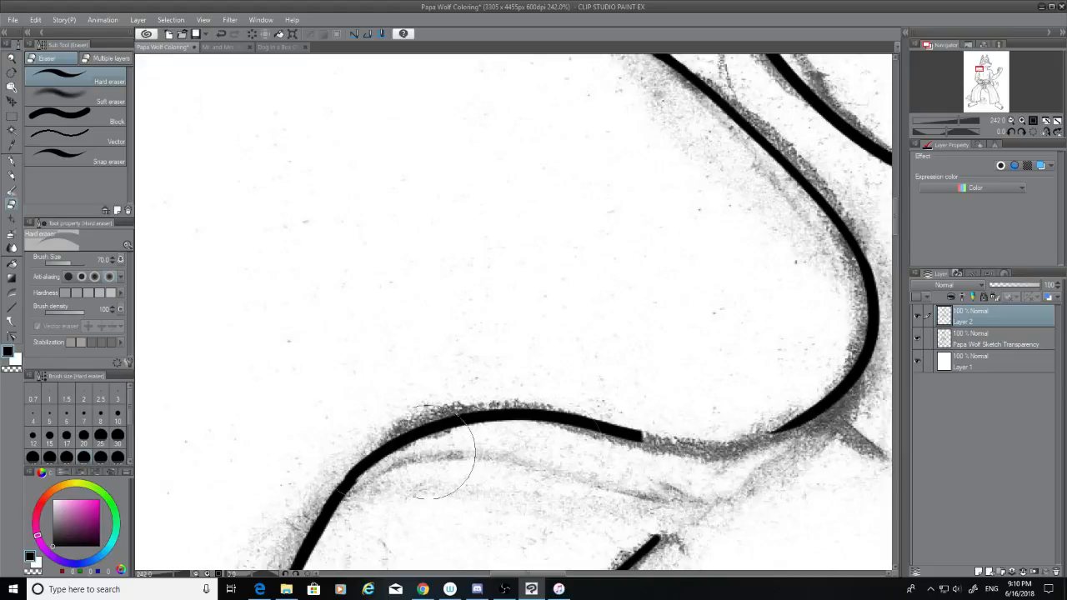
pyautogui.click(83, 435)
pyautogui.click(13, 161)
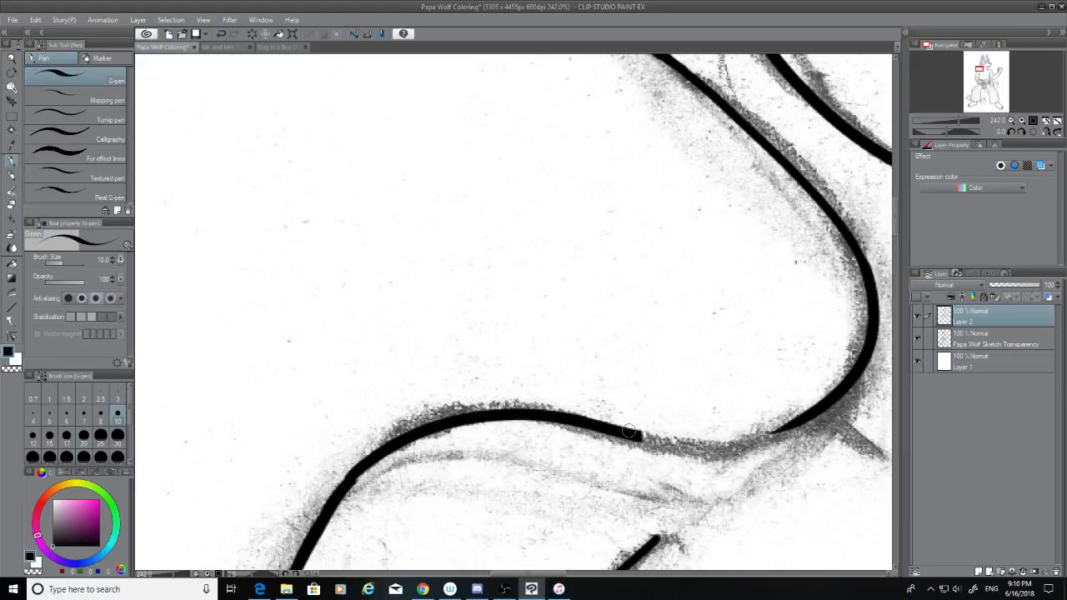
pyautogui.moveTo(629, 431)
pyautogui.mouseDown()
pyautogui.moveTo(801, 415)
pyautogui.moveTo(654, 437)
pyautogui.moveTo(679, 440)
pyautogui.mouseUp()
pyautogui.hotkey('ctrl', 'z')
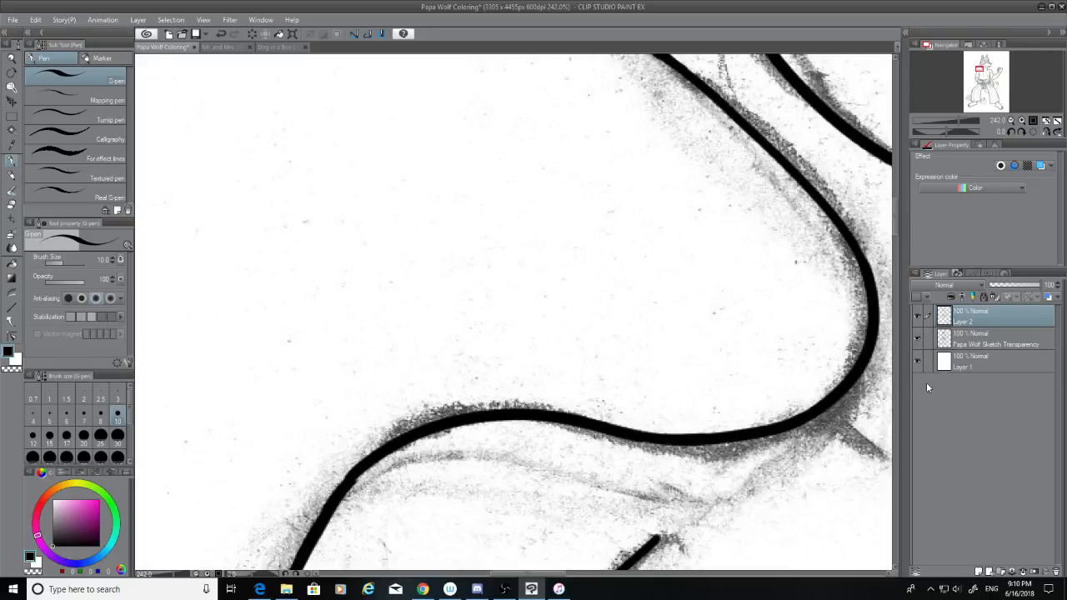
# Step: Hide the Papa Wolf Sketch Transparency layer and clean the bumps on the redrawn shoulder line with the Hard eraser at size 20
pyautogui.moveTo(360, 466); pyautogui.dragTo(330, 503)
pyautogui.hotkey('ctrl', 'z')
pyautogui.hotkey('ctrl', 'z')
pyautogui.press('e')
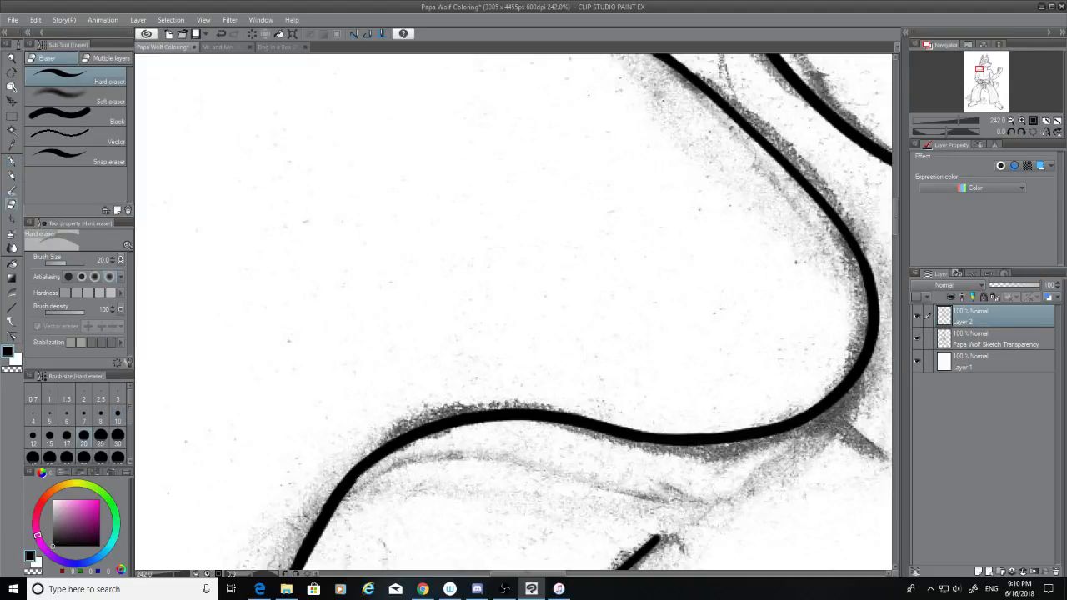
pyautogui.click(918, 338)
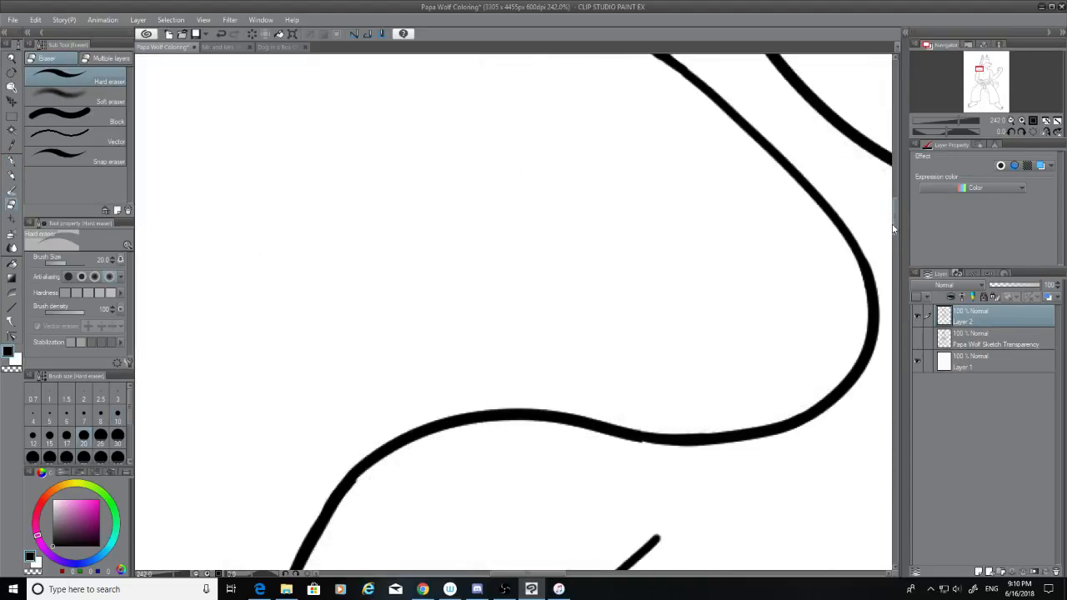
# Step: Try to thicken the diagonal neck line between the fur tip and the bend with the G-pen at size 10
pyautogui.click(12, 162)
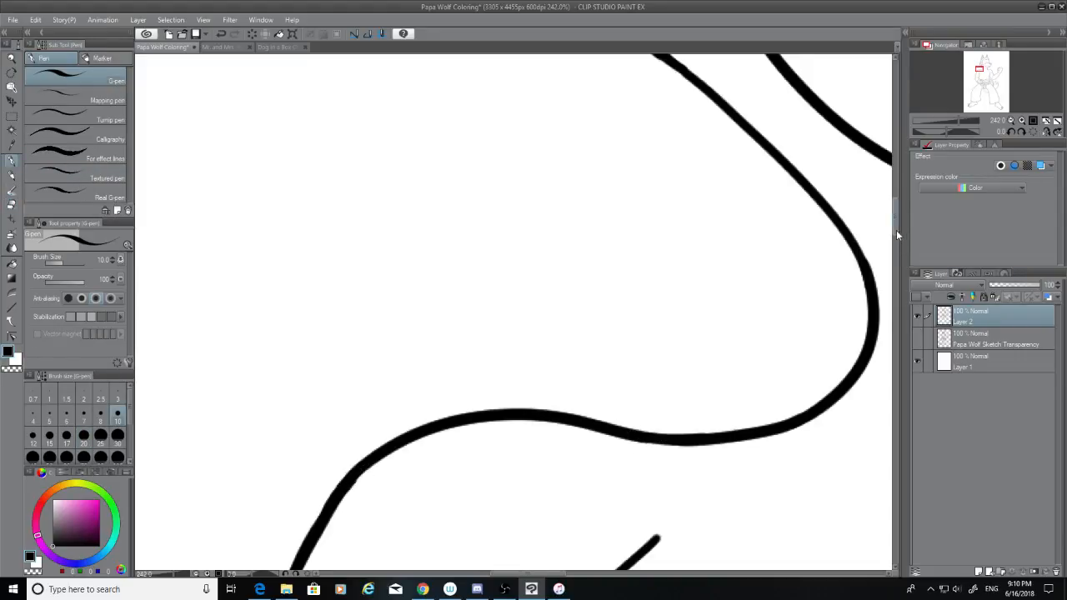
pyautogui.moveTo(897, 234); pyautogui.dragTo(895, 218)
pyautogui.moveTo(679, 196); pyautogui.dragTo(825, 350)
pyautogui.hotkey('ctrl', 'z')
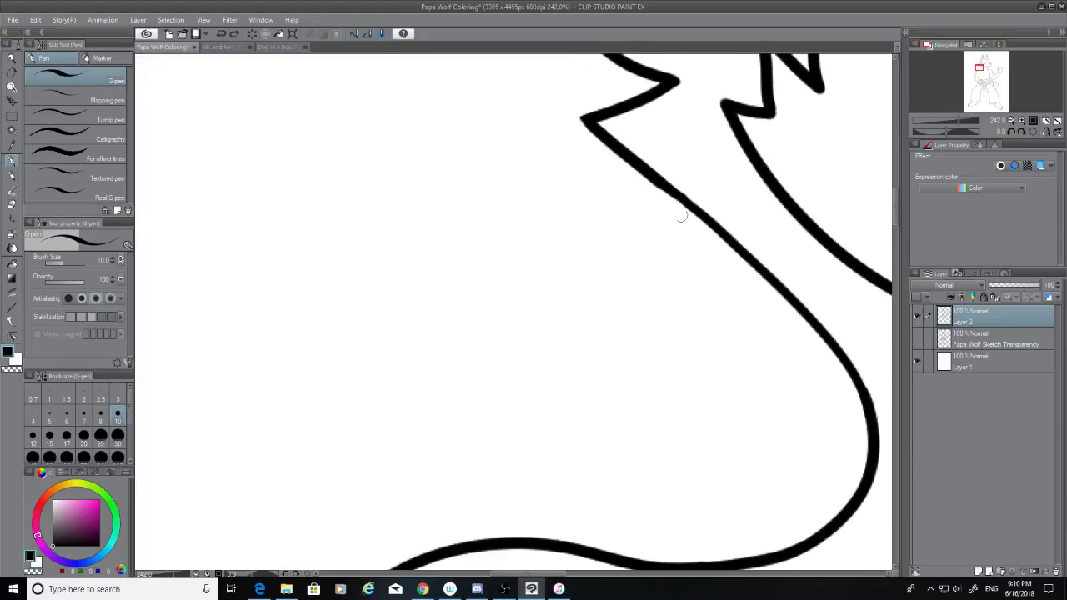
pyautogui.moveTo(665, 191); pyautogui.dragTo(832, 356)
pyautogui.hotkey('ctrl', 'z')
pyautogui.moveTo(662, 178)
pyautogui.mouseDown()
pyautogui.moveTo(808, 339)
pyautogui.moveTo(851, 405)
pyautogui.mouseUp()
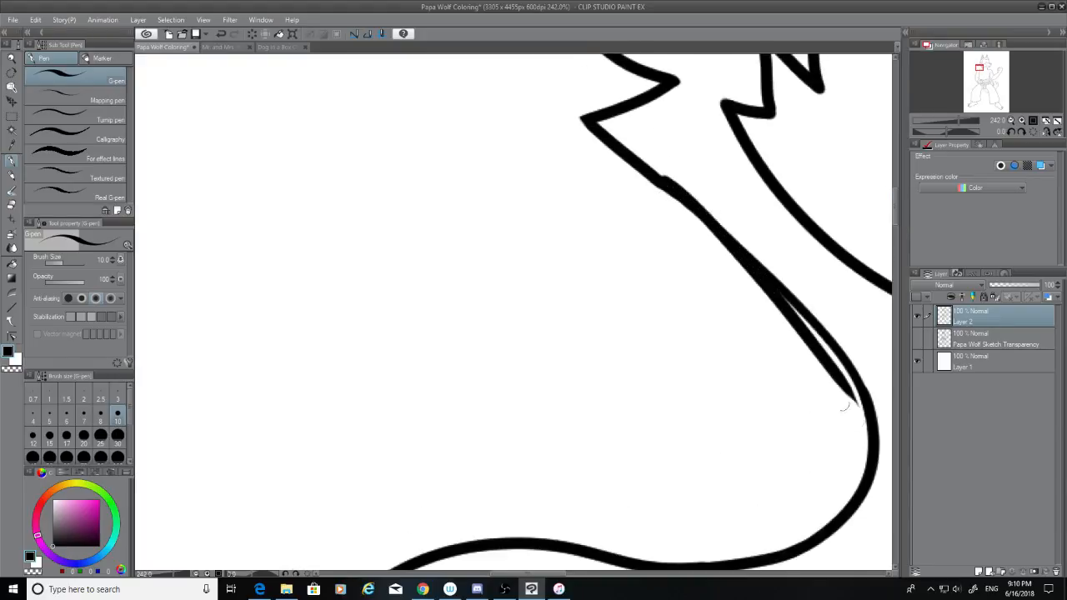
pyautogui.hotkey('ctrl', 'z')
pyautogui.moveTo(665, 182); pyautogui.dragTo(861, 430)
pyautogui.hotkey('ctrl', 'z')
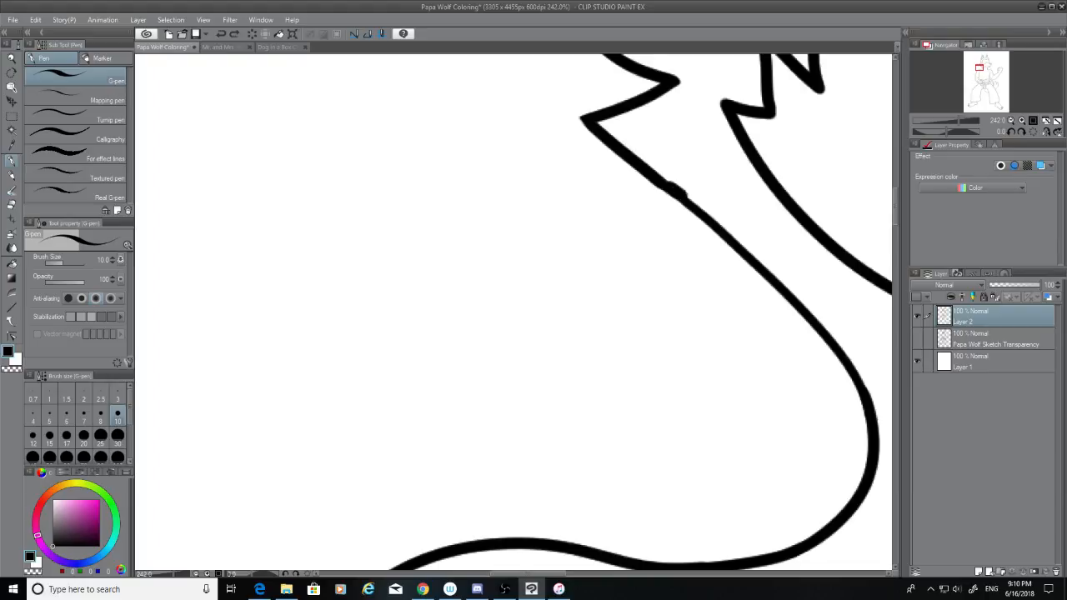
pyautogui.moveTo(679, 193)
pyautogui.mouseDown()
pyautogui.moveTo(872, 414)
pyautogui.moveTo(688, 212)
pyautogui.moveTo(730, 231)
pyautogui.moveTo(867, 425)
pyautogui.mouseUp()
pyautogui.hotkey('ctrl', 'z')
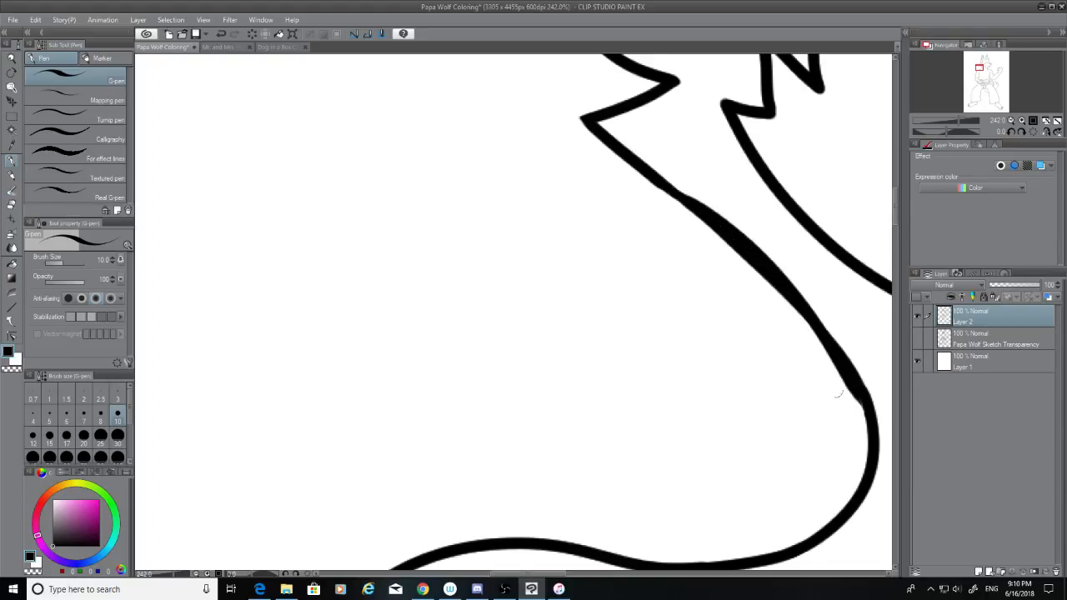
pyautogui.hotkey('ctrl', 'z')
# Step: Erase the diagonal neck line between the fur tip and the bend with the Hard eraser at size 20, then return to the G-pen
pyautogui.moveTo(559, 573); pyautogui.dragTo(595, 574)
pyautogui.click(12, 206)
pyautogui.moveTo(312, 185)
pyautogui.mouseDown()
pyautogui.moveTo(465, 344)
pyautogui.moveTo(484, 347)
pyautogui.moveTo(472, 369)
pyautogui.moveTo(482, 375)
pyautogui.moveTo(476, 327)
pyautogui.mouseUp()
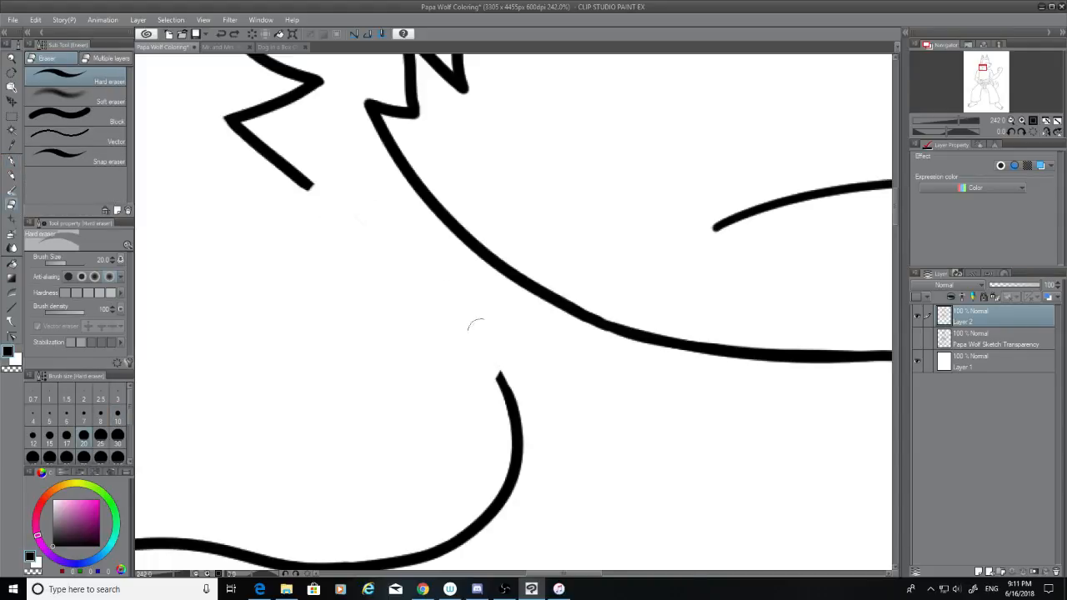
pyautogui.click(11, 160)
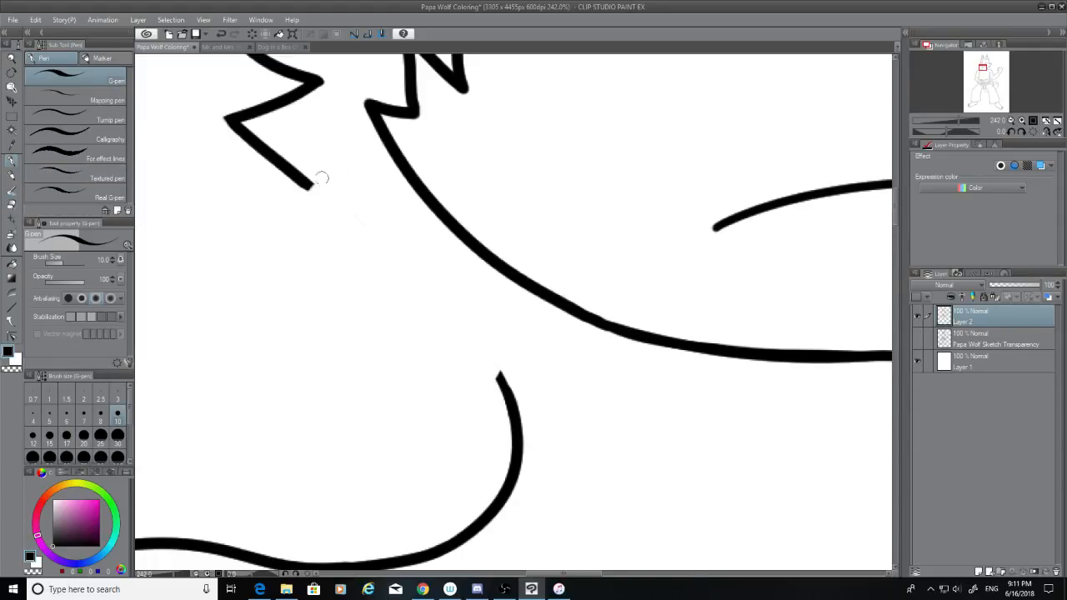
# Step: Try to ink the diagonal neck line from the cheek fur tip to the neck bend with the G-pen at size 10
pyautogui.moveTo(312, 185)
pyautogui.mouseDown()
pyautogui.moveTo(389, 240)
pyautogui.moveTo(475, 328)
pyautogui.moveTo(306, 183)
pyautogui.moveTo(504, 360)
pyautogui.mouseUp()
pyautogui.hotkey('ctrl', 'z')
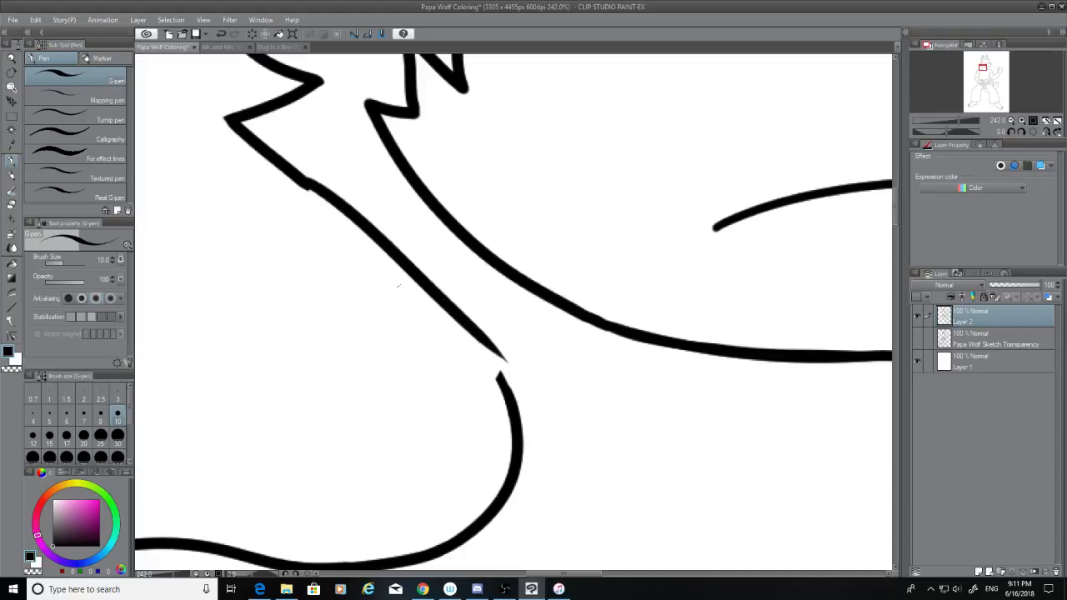
pyautogui.hotkey('ctrl', 'z')
pyautogui.moveTo(308, 187); pyautogui.dragTo(459, 357)
pyautogui.hotkey('ctrl', 'z')
pyautogui.moveTo(305, 184); pyautogui.dragTo(500, 383)
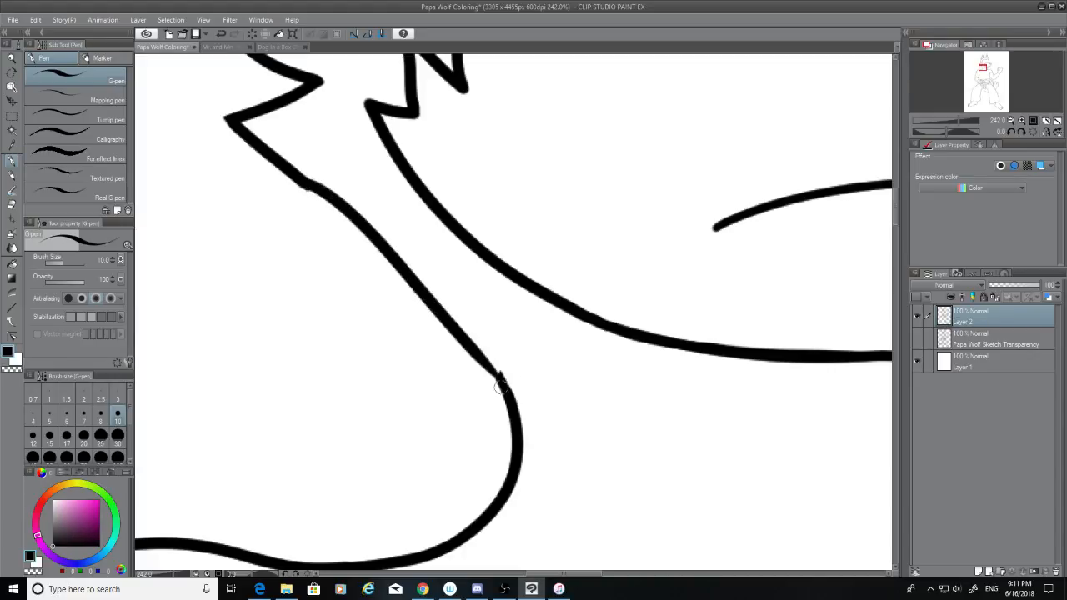
# Step: Show the Papa Wolf Sketch Transparency layer and try to trace the diagonal neck line over the pencil guide
pyautogui.click(917, 337)
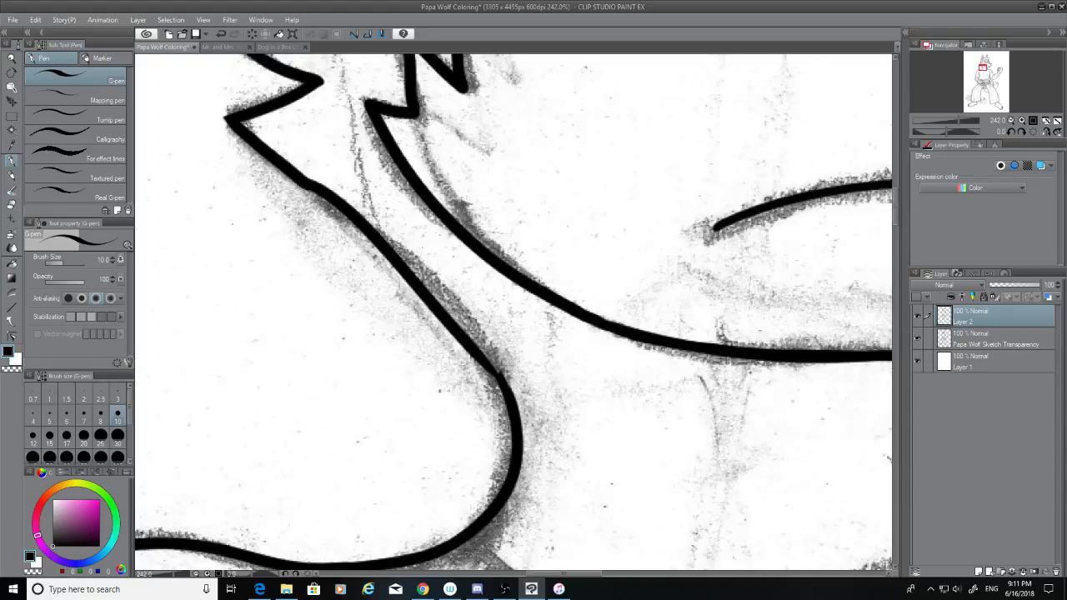
pyautogui.hotkey('ctrl', 'z')
pyautogui.moveTo(308, 184); pyautogui.dragTo(509, 392)
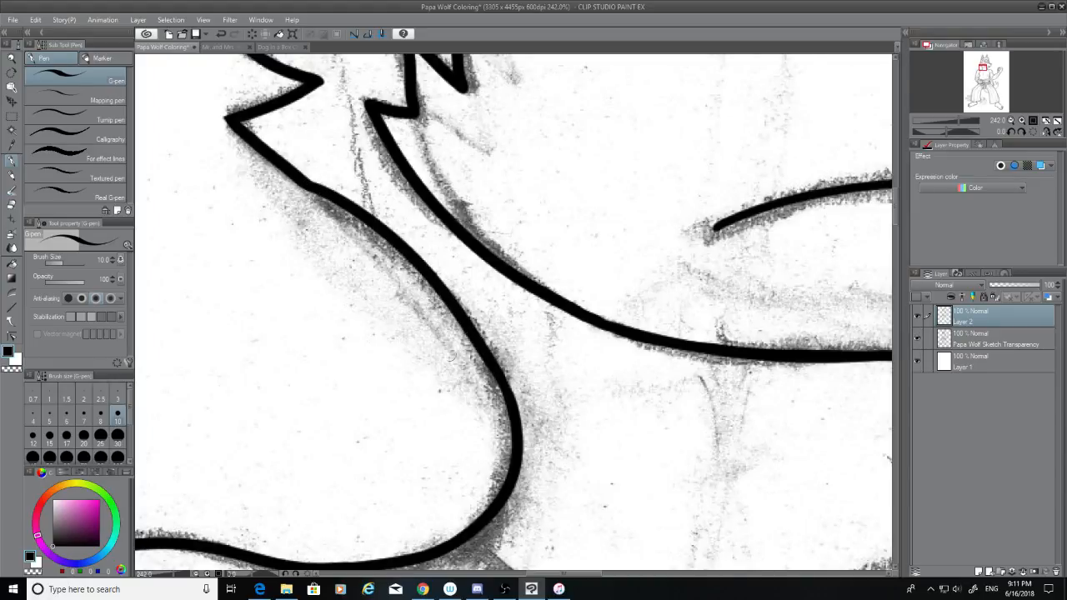
pyautogui.hotkey('ctrl', 'z')
pyautogui.hotkey('ctrl', 'y')
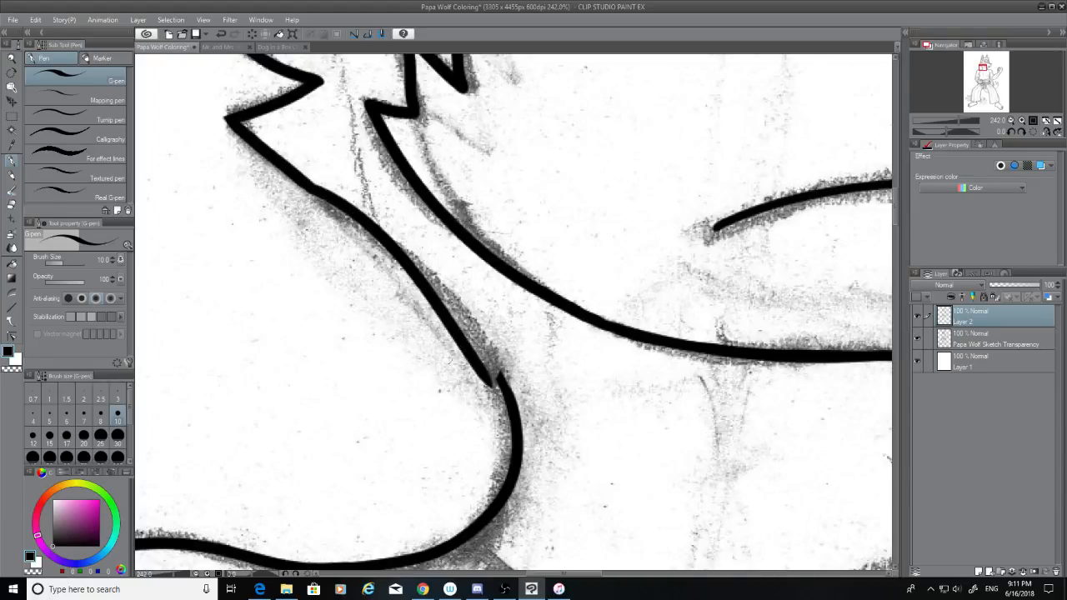
# Step: Try repeated G-pen strokes along the sketched neck line between the cheek fur tip and the bend, undoing each one
pyautogui.hotkey('ctrl', 'z')
pyautogui.moveTo(308, 184)
pyautogui.mouseDown()
pyautogui.moveTo(344, 202)
pyautogui.moveTo(493, 377)
pyautogui.moveTo(389, 257)
pyautogui.mouseUp()
pyautogui.hotkey('ctrl', 'z')
pyautogui.hotkey('ctrl', 'z')
pyautogui.moveTo(307, 184); pyautogui.dragTo(502, 378)
pyautogui.hotkey('ctrl', 'z')
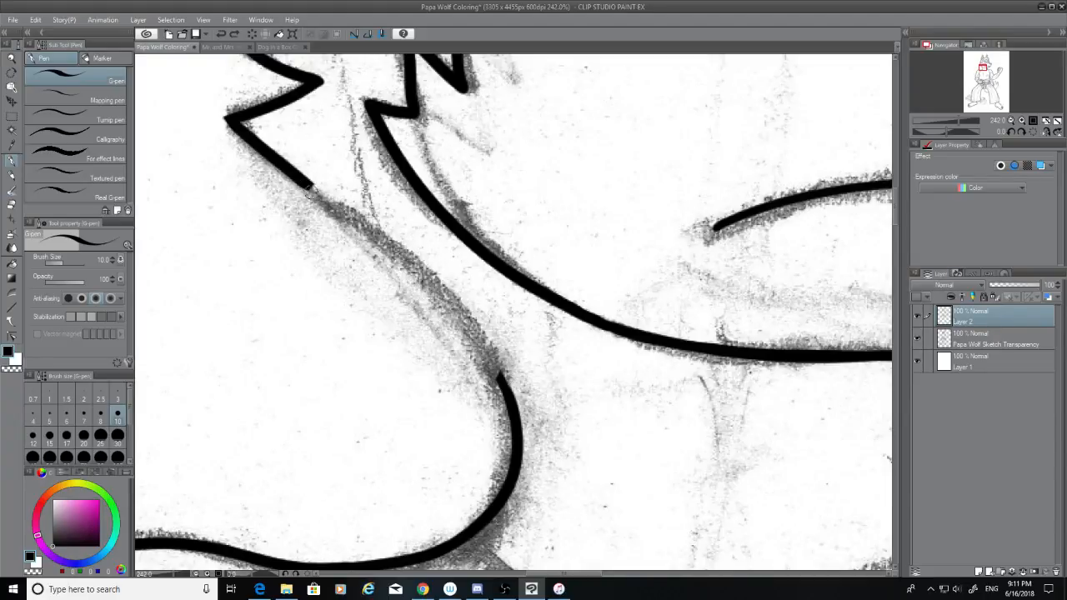
pyautogui.moveTo(308, 186); pyautogui.dragTo(498, 379)
pyautogui.hotkey('ctrl', 'z')
pyautogui.moveTo(306, 185); pyautogui.dragTo(499, 380)
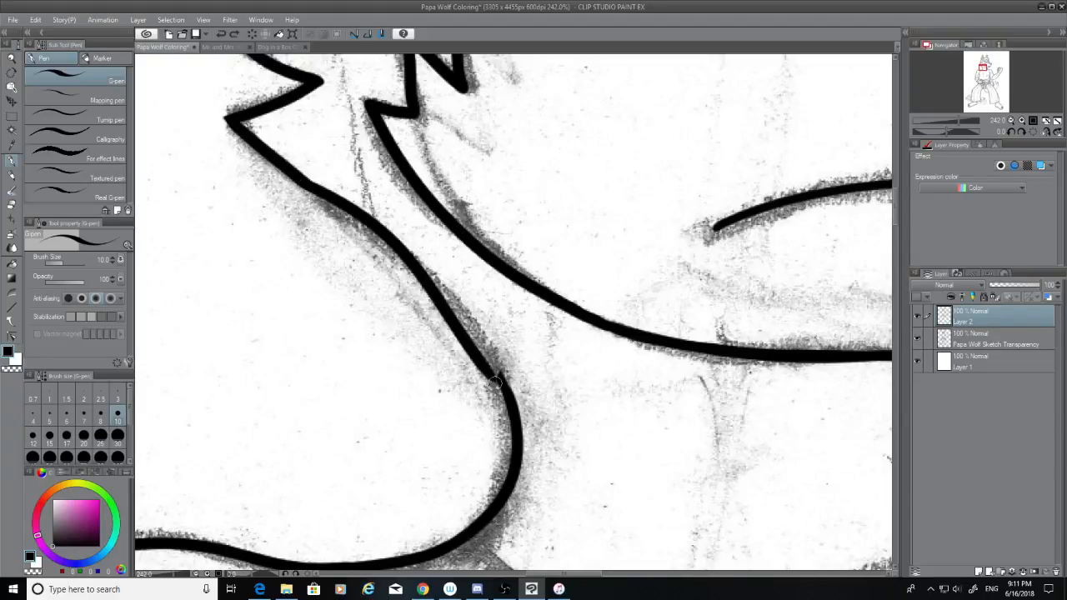
pyautogui.hotkey('ctrl', 'z')
pyautogui.moveTo(307, 184); pyautogui.dragTo(501, 378)
pyautogui.hotkey('ctrl', 'z')
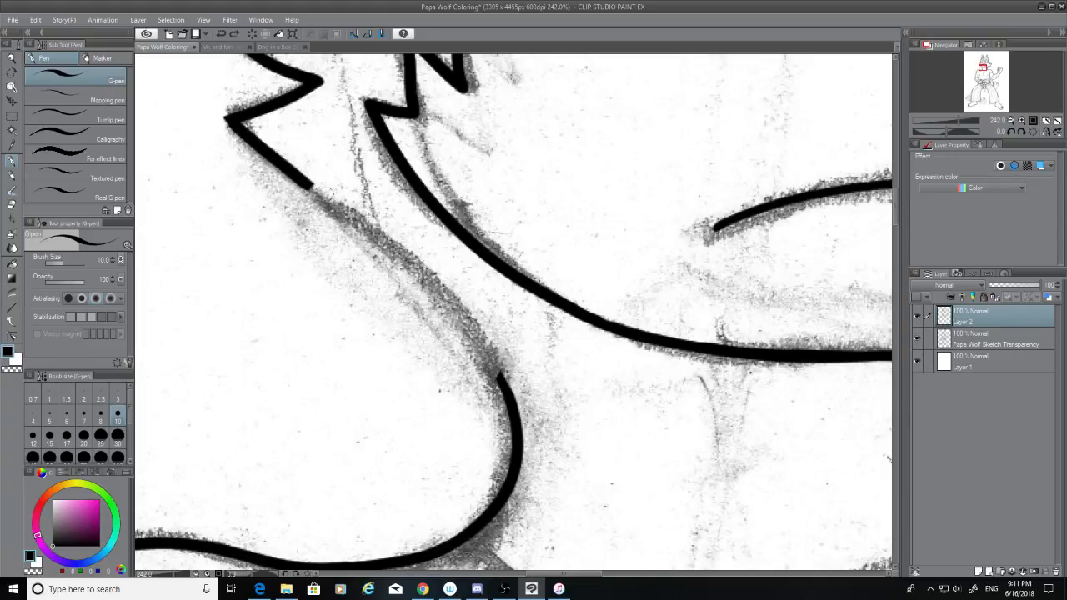
pyautogui.moveTo(307, 185)
pyautogui.mouseDown()
pyautogui.moveTo(382, 240)
pyautogui.moveTo(491, 374)
pyautogui.mouseUp()
pyautogui.hotkey('ctrl', 'z')
pyautogui.moveTo(307, 184); pyautogui.dragTo(450, 310)
pyautogui.hotkey('ctrl', 'z')
pyautogui.moveTo(308, 185); pyautogui.dragTo(499, 367)
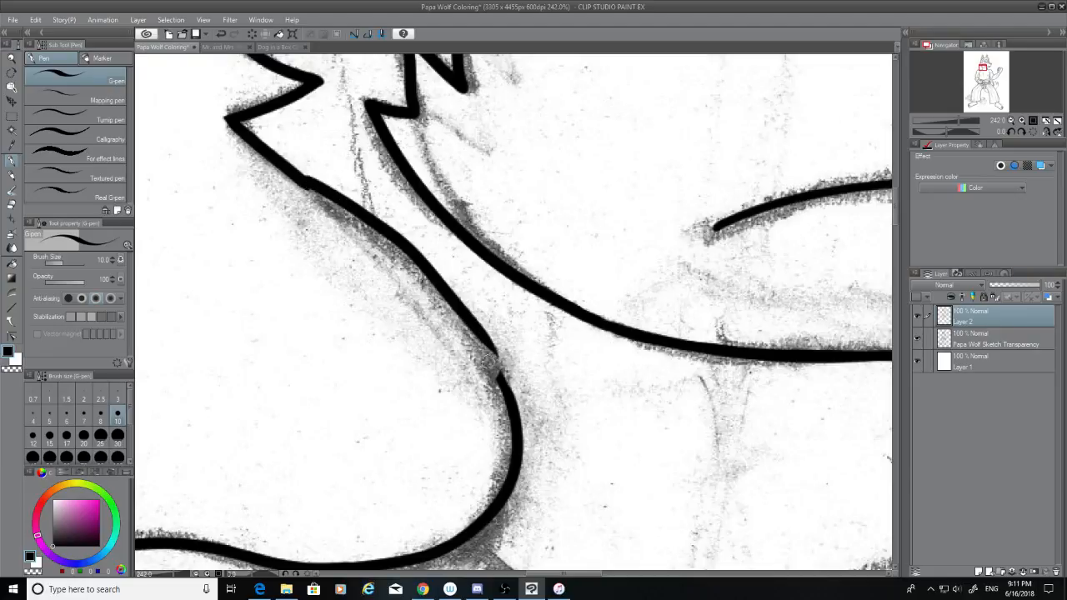
pyautogui.hotkey('ctrl', 'z')
pyautogui.moveTo(307, 185); pyautogui.dragTo(450, 310)
pyautogui.hotkey('ctrl', 'z')
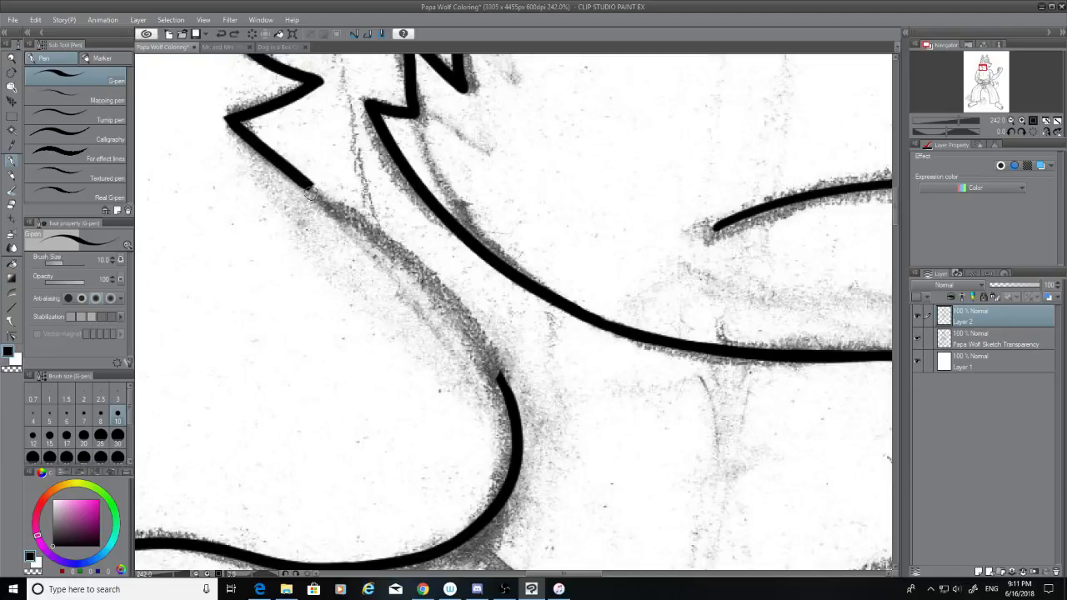
# Step: Ink the upper part of the diagonal neck line along the sketch, starting from the cheek fur tip
pyautogui.moveTo(312, 194); pyautogui.dragTo(476, 330)
pyautogui.moveTo(433, 280); pyautogui.dragTo(505, 375)
pyautogui.hotkey('ctrl', 'z')
pyautogui.hotkey('ctrl', 'z')
# Step: Ink the lower part of the neck line along the sketch, redrawing it until it joins the bend smoothly
pyautogui.moveTo(443, 296); pyautogui.dragTo(510, 390)
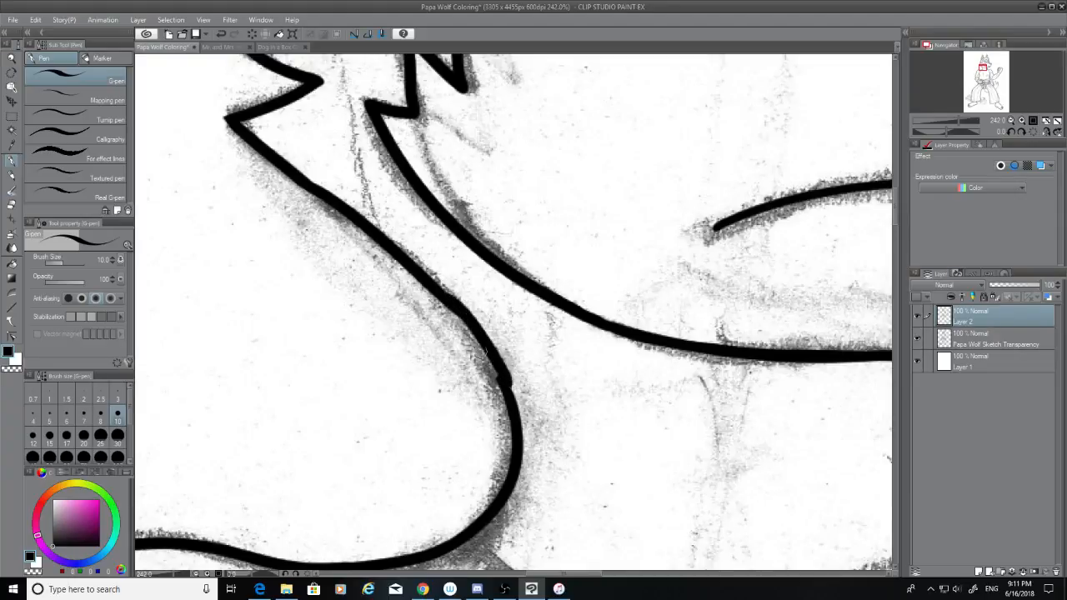
pyautogui.hotkey('ctrl', 'z')
pyautogui.moveTo(442, 297); pyautogui.dragTo(506, 383)
pyautogui.hotkey('ctrl', 'z')
pyautogui.moveTo(445, 298); pyautogui.dragTo(503, 377)
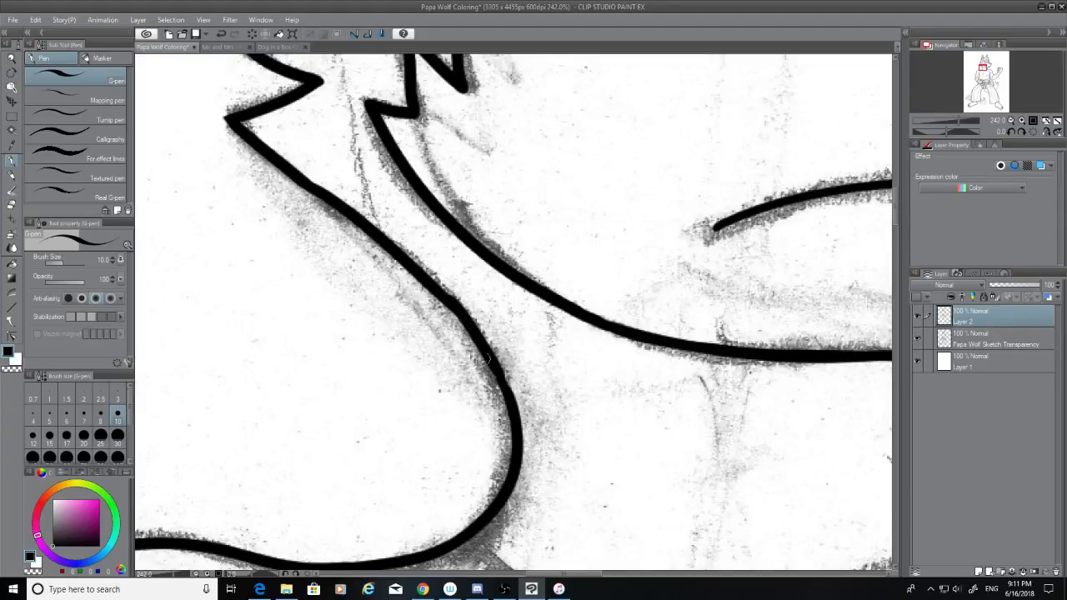
pyautogui.hotkey('ctrl', 'z')
pyautogui.moveTo(443, 298); pyautogui.dragTo(503, 380)
pyautogui.hotkey('ctrl', 'z')
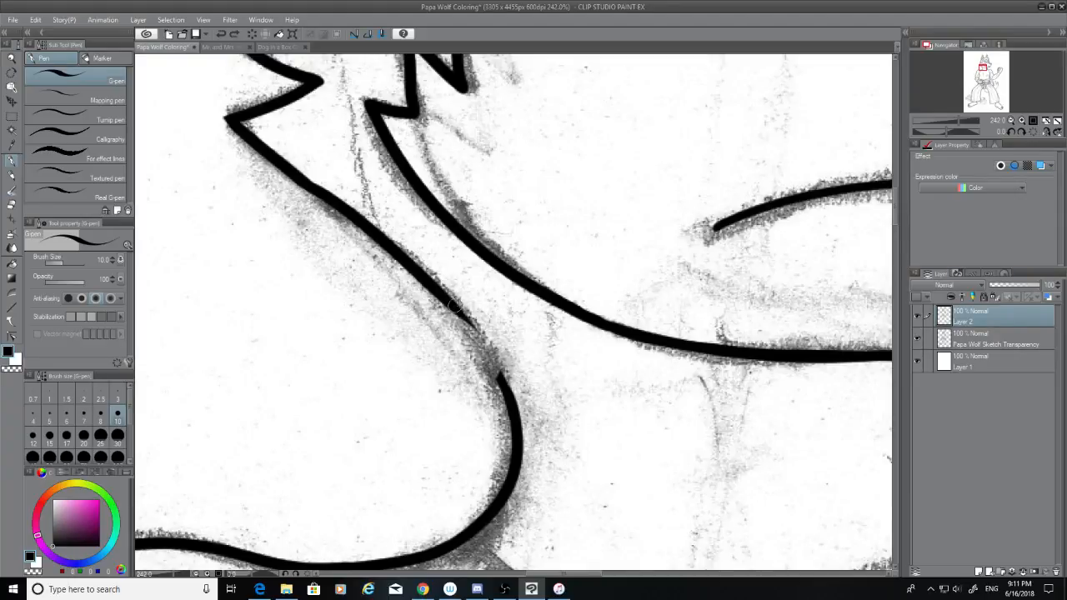
pyautogui.moveTo(445, 299); pyautogui.dragTo(512, 396)
pyautogui.hotkey('ctrl', 'z')
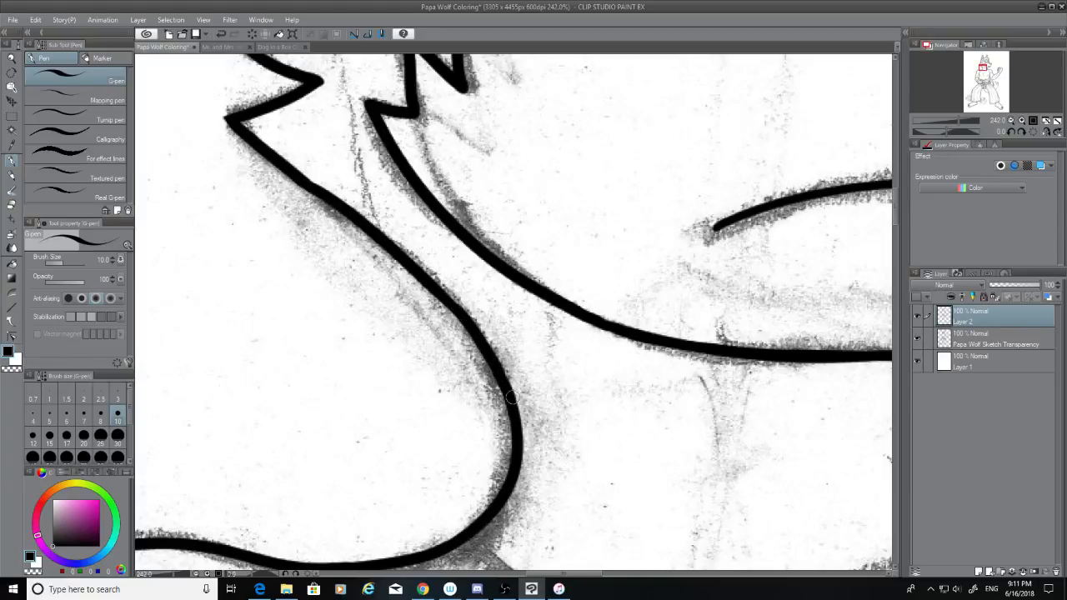
# Step: Hide the Papa Wolf Sketch Transparency layer and even out the neck line's joint and the jaw line's dip with the G-pen
pyautogui.click(918, 337)
pyautogui.moveTo(432, 285); pyautogui.dragTo(471, 319)
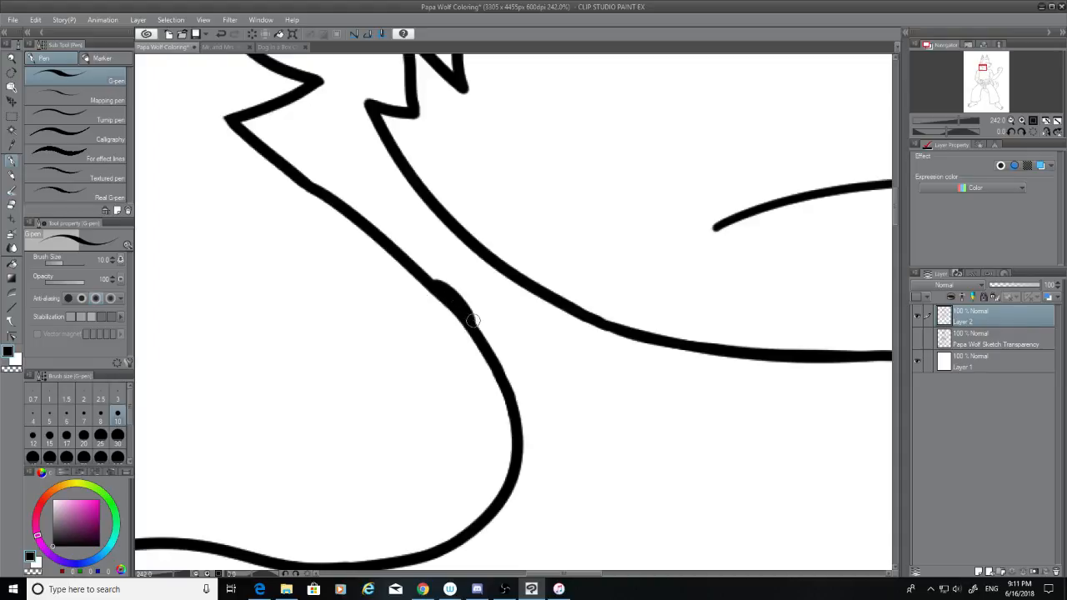
pyautogui.hotkey('ctrl', 'z')
pyautogui.moveTo(437, 287); pyautogui.dragTo(466, 317)
pyautogui.hotkey('ctrl', 'z')
pyautogui.hotkey('ctrl', 'z')
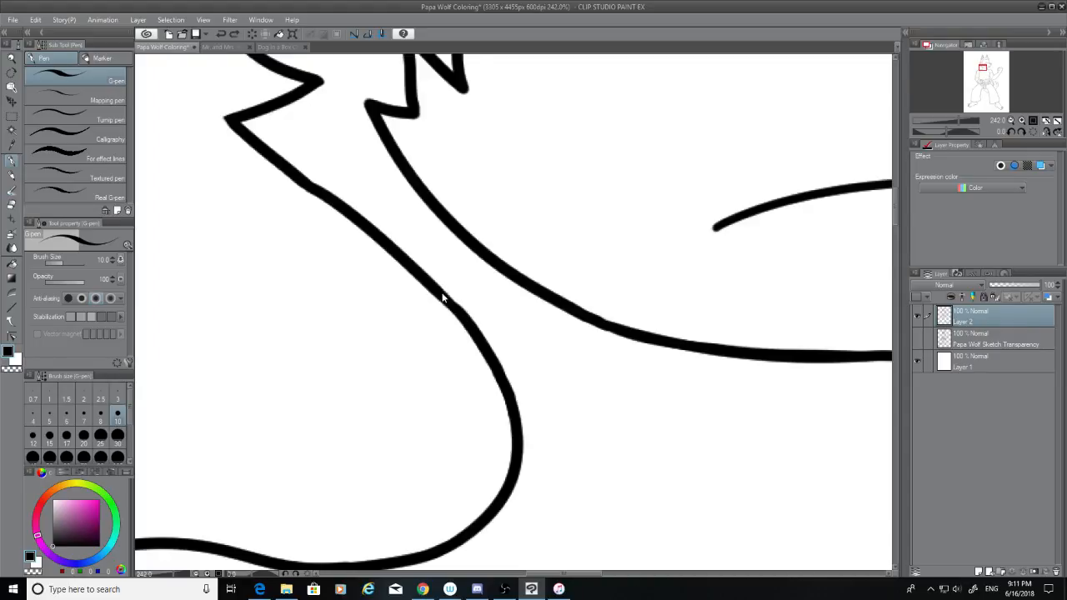
pyautogui.moveTo(433, 284); pyautogui.dragTo(469, 320)
pyautogui.hotkey('ctrl', 'z')
pyautogui.moveTo(431, 283); pyautogui.dragTo(460, 312)
pyautogui.moveTo(599, 323); pyautogui.dragTo(620, 333)
# Step: Smooth the uneven edges on the neck line and the jaw line with the Hard eraser at size 20
pyautogui.click(13, 205)
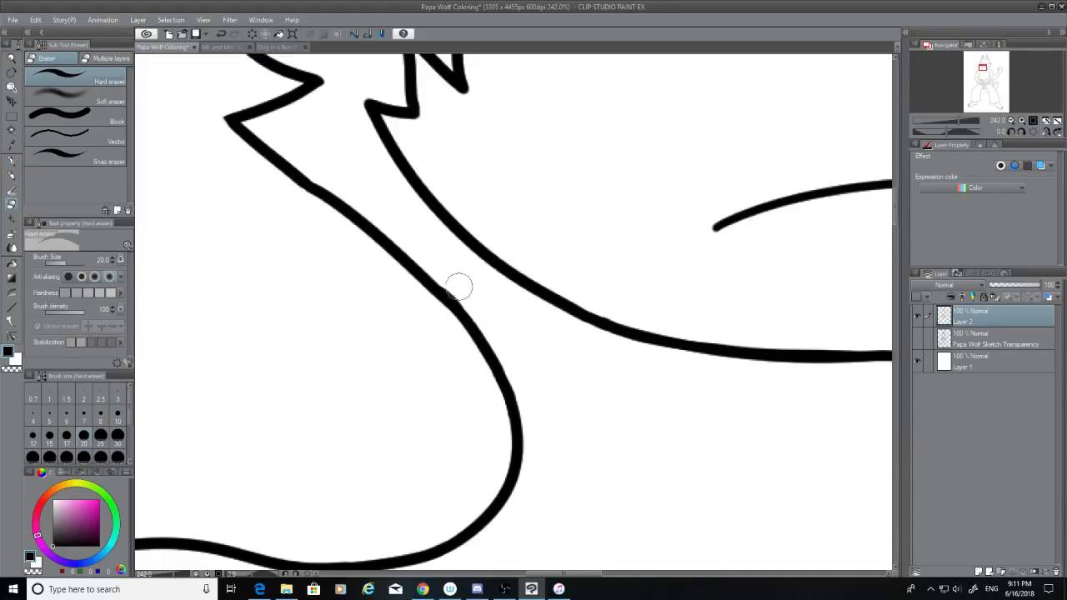
pyautogui.moveTo(452, 280); pyautogui.dragTo(475, 308)
pyautogui.hotkey('ctrl', 'z')
pyautogui.moveTo(609, 307)
pyautogui.mouseDown()
pyautogui.moveTo(617, 313)
pyautogui.moveTo(606, 305)
pyautogui.mouseUp()
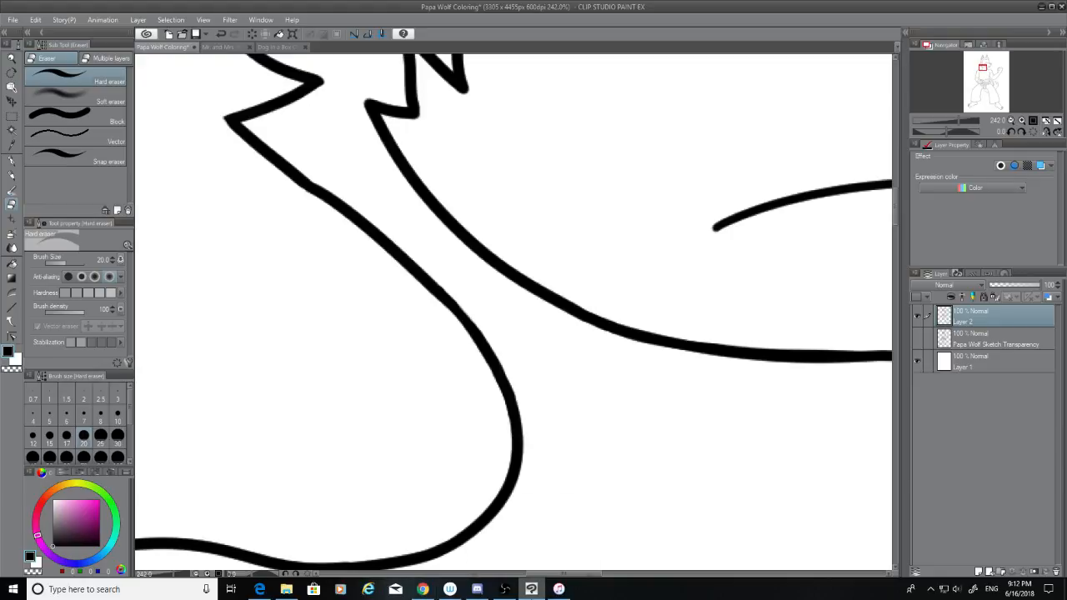
pyautogui.moveTo(531, 589)
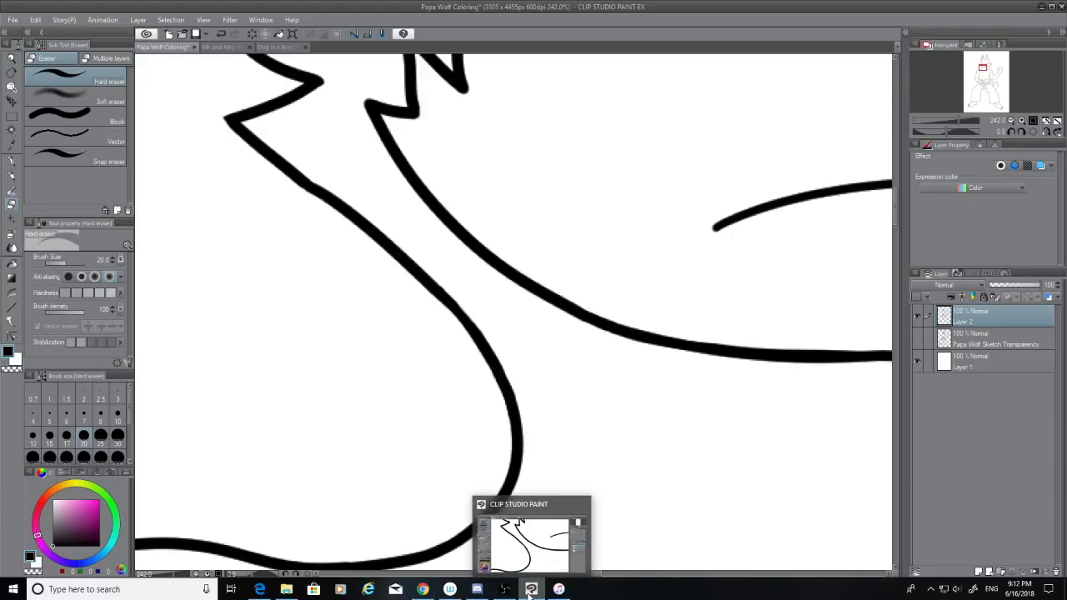
# Step: Erase the curved mouth line across the muzzle with the Hard eraser, keeping the lip at its end
pyautogui.scroll(-5, 755, 405)
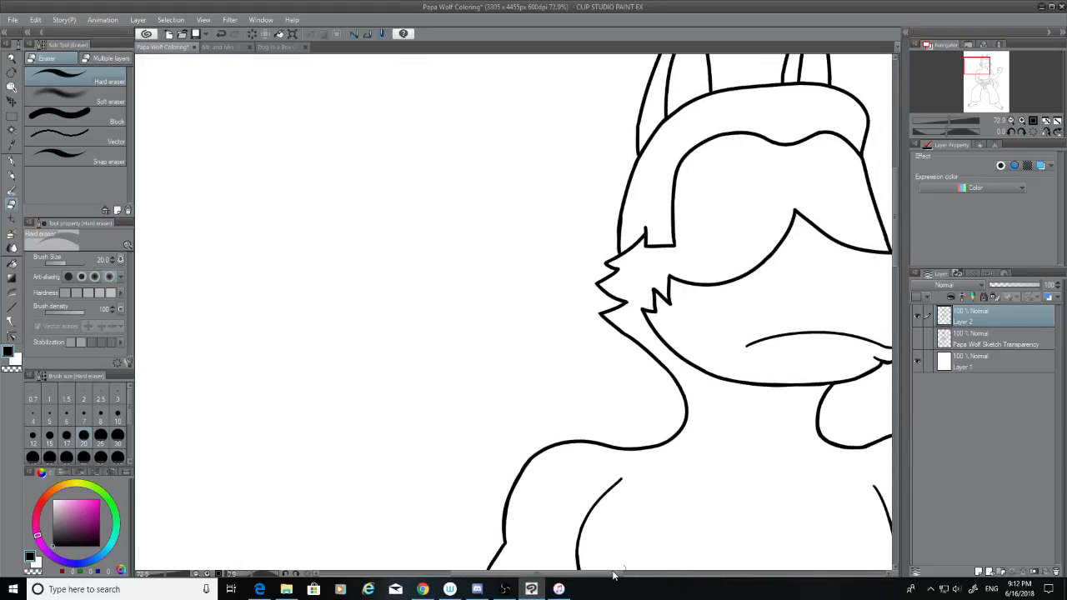
pyautogui.moveTo(616, 575); pyautogui.dragTo(655, 576)
pyautogui.scroll(5, 464, 333)
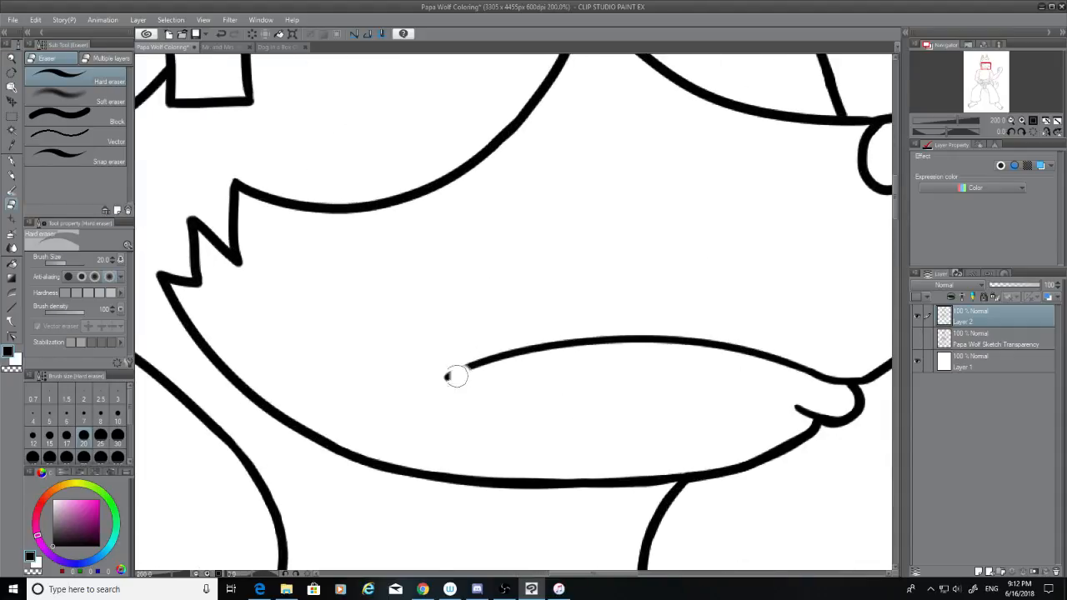
pyautogui.moveTo(593, 358)
pyautogui.mouseDown()
pyautogui.moveTo(778, 361)
pyautogui.moveTo(832, 383)
pyautogui.moveTo(836, 374)
pyautogui.moveTo(636, 341)
pyautogui.moveTo(794, 339)
pyautogui.mouseUp()
# Step: Examine the inked head and nose up close, briefly comparing the nose with the Papa Wolf Sketch Transparency layer
pyautogui.scroll(-5, 695, 338)
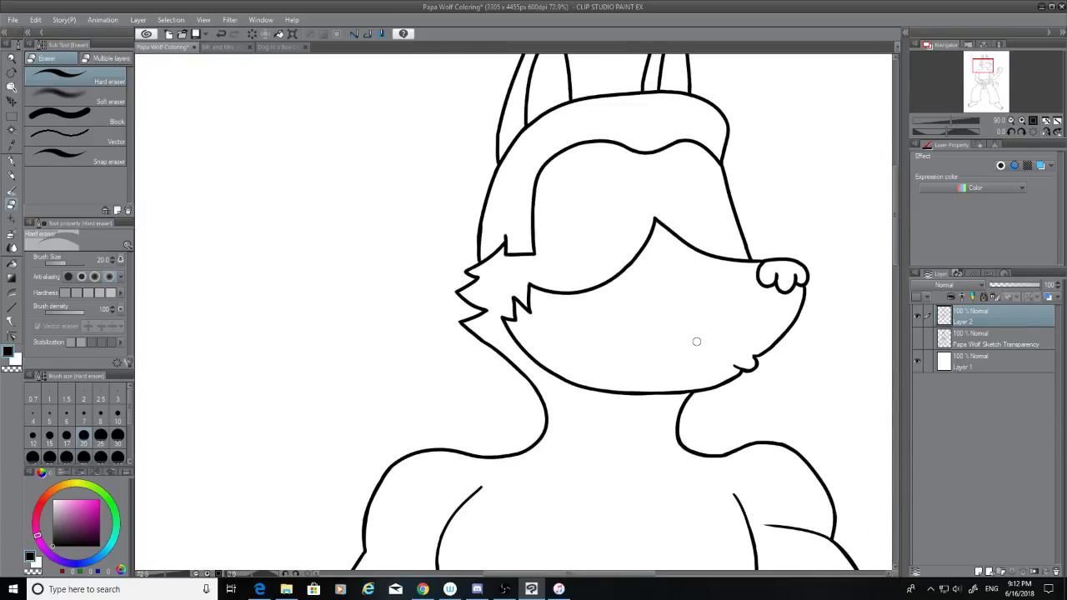
pyautogui.scroll(6, 828, 228)
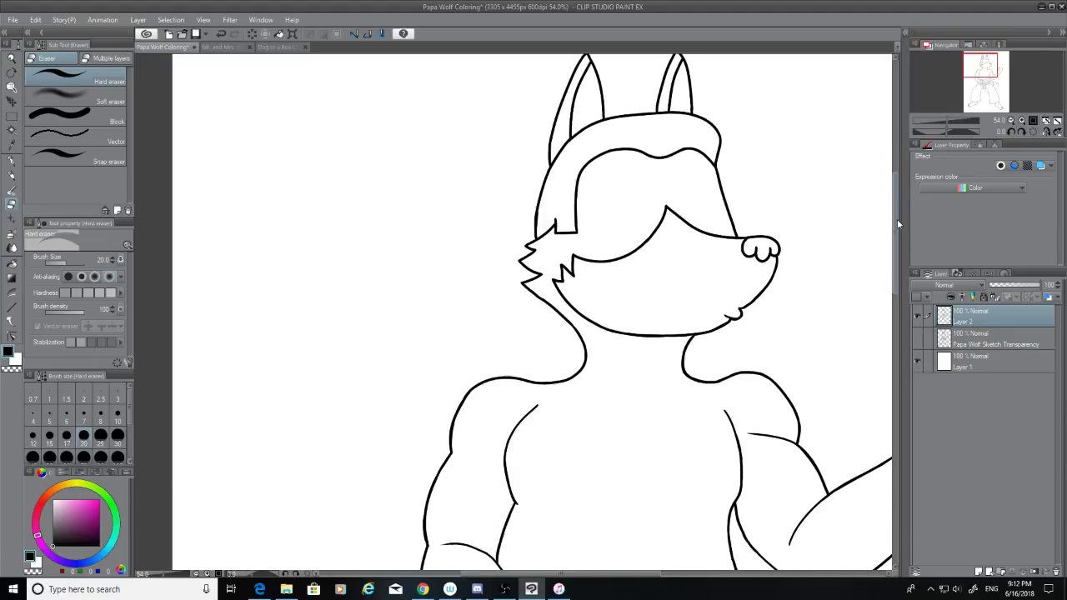
pyautogui.scroll(1, 827, 228)
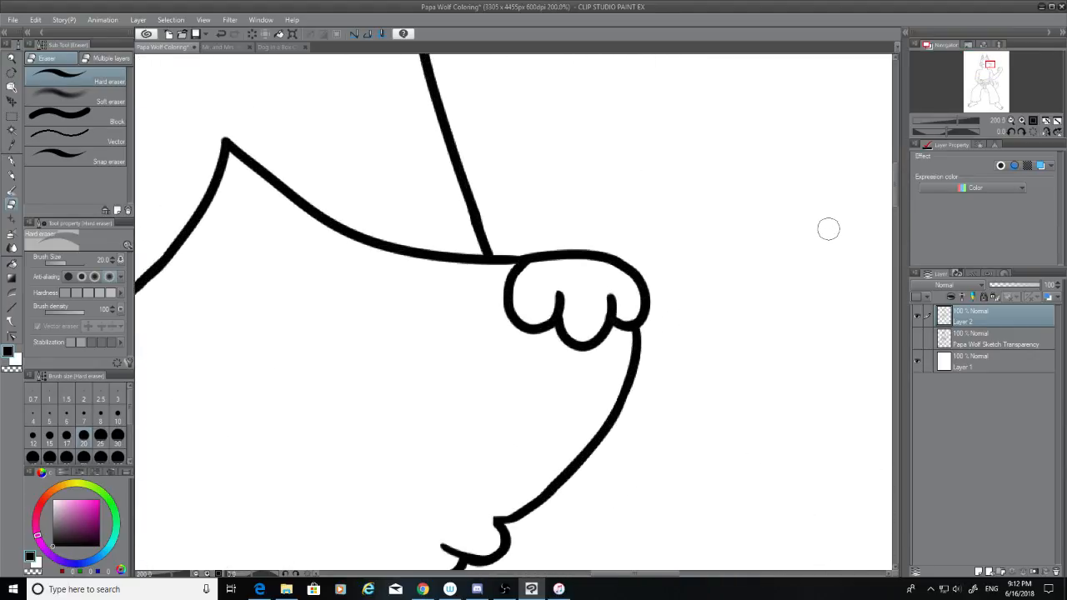
pyautogui.scroll(-6, 712, 303)
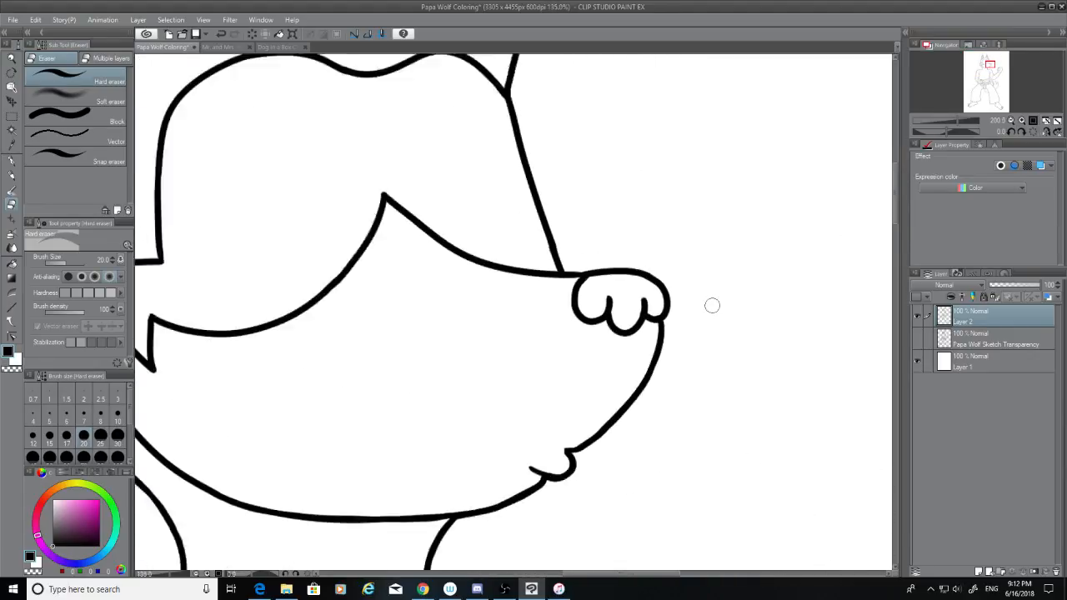
pyautogui.scroll(-1, 710, 303)
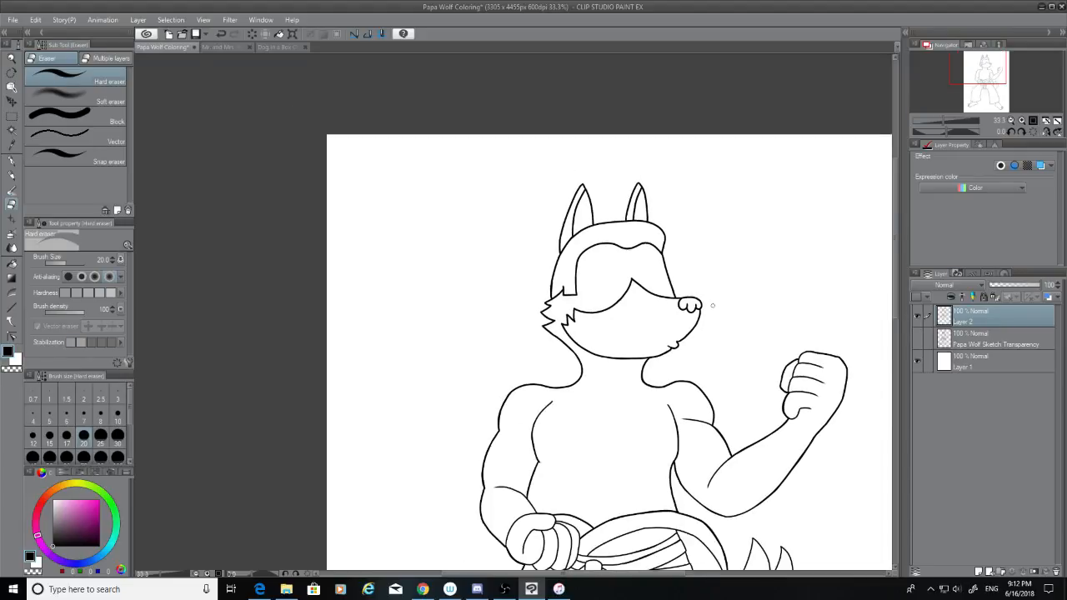
pyautogui.scroll(4, 708, 302)
pyautogui.scroll(3, 610, 276)
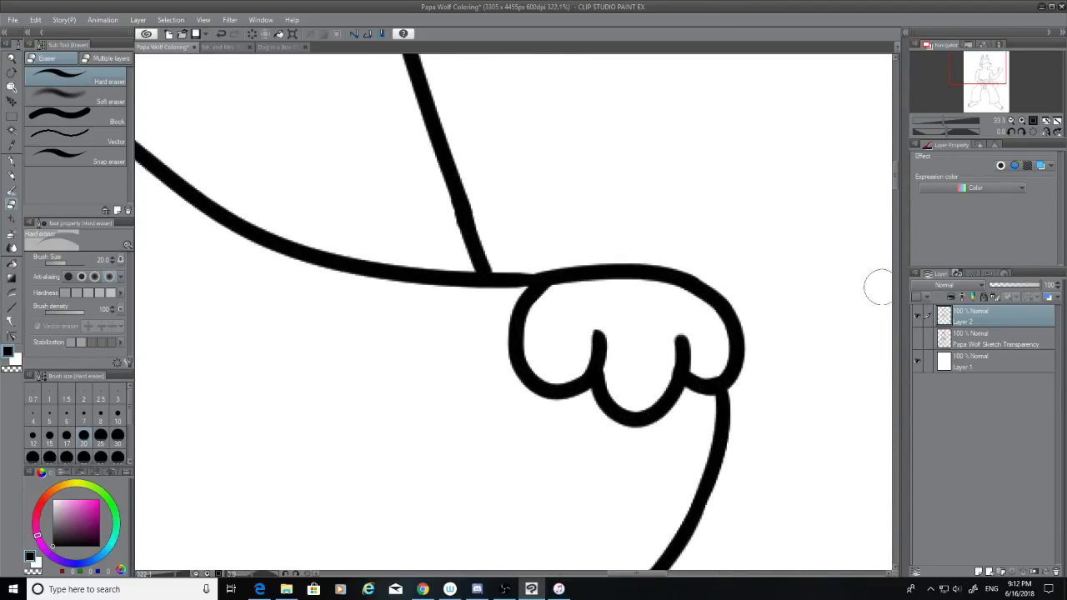
pyautogui.click(918, 337)
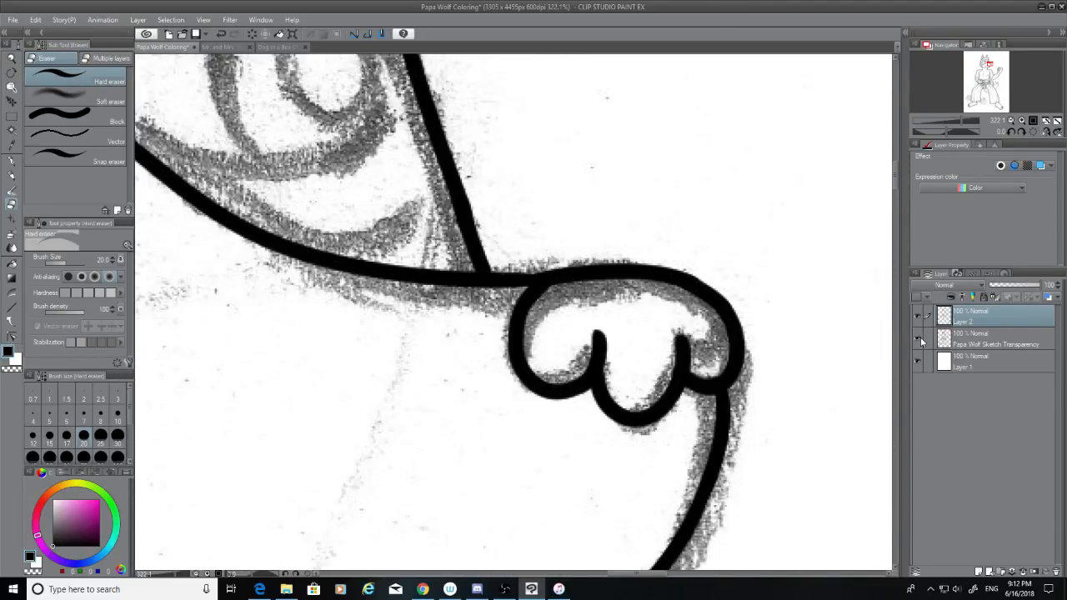
pyautogui.click(917, 338)
# Step: Check the line art on the belt knot and the full figure, then show the Papa Wolf Sketch Transparency layer
pyautogui.scroll(-10, 796, 359)
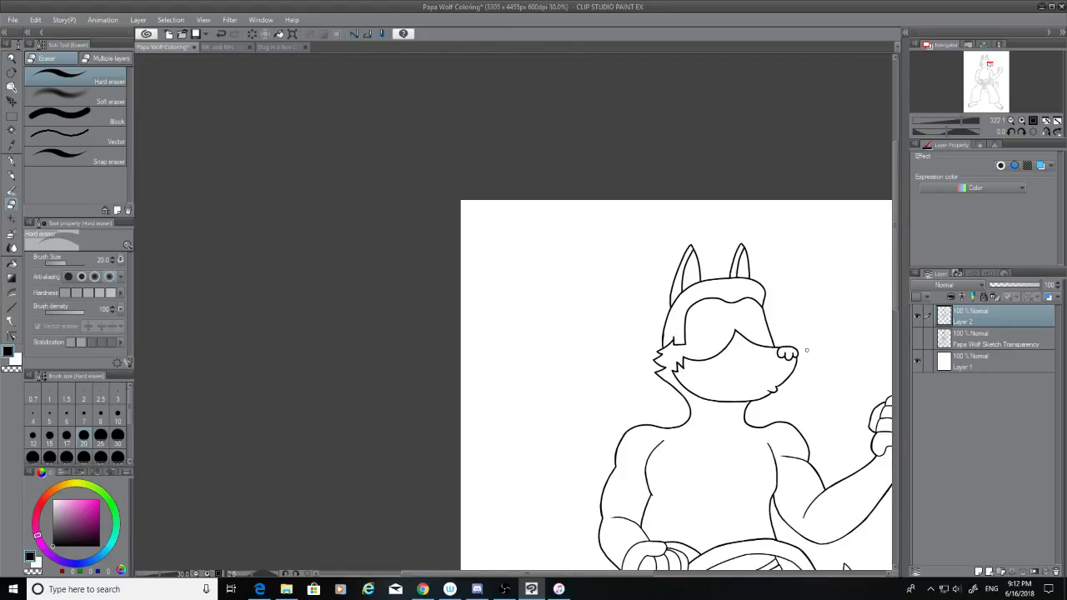
pyautogui.scroll(7, 601, 429)
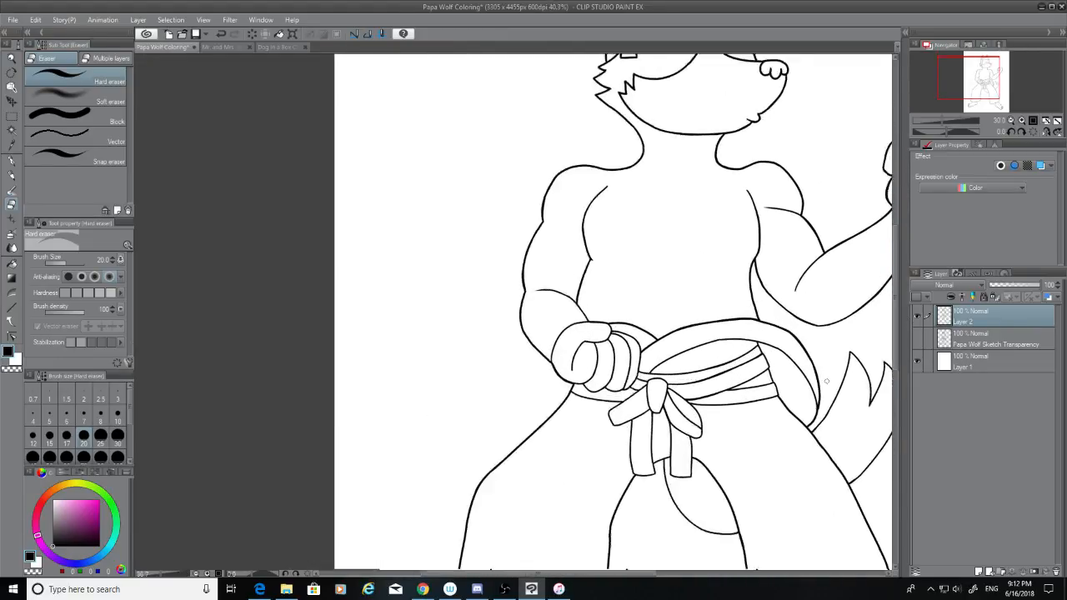
pyautogui.scroll(4, 596, 427)
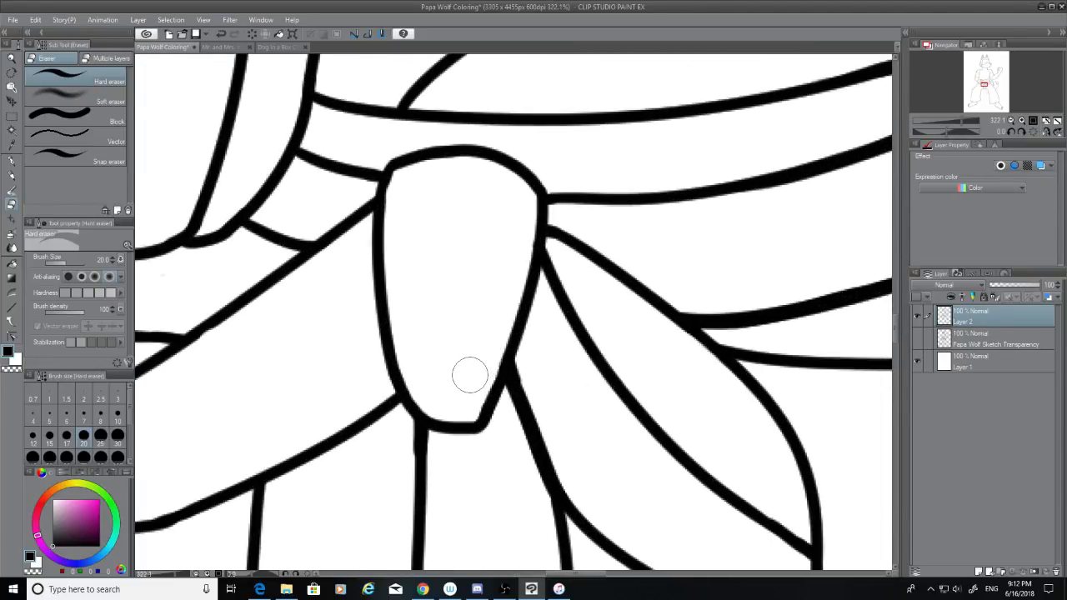
pyautogui.scroll(-5, 469, 374)
pyautogui.scroll(-3, 469, 375)
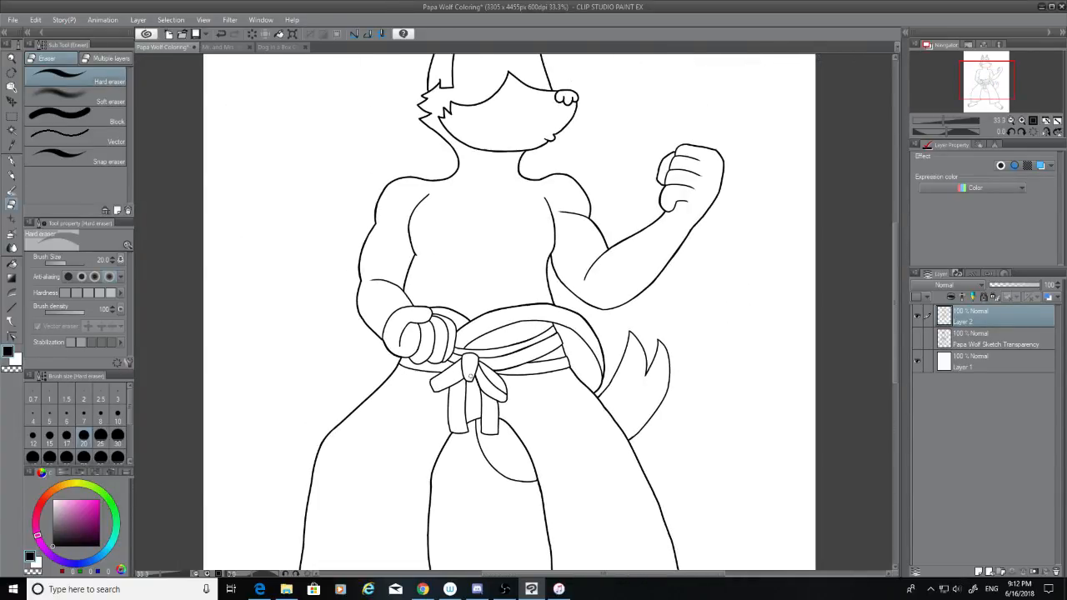
pyautogui.scroll(-1, 469, 375)
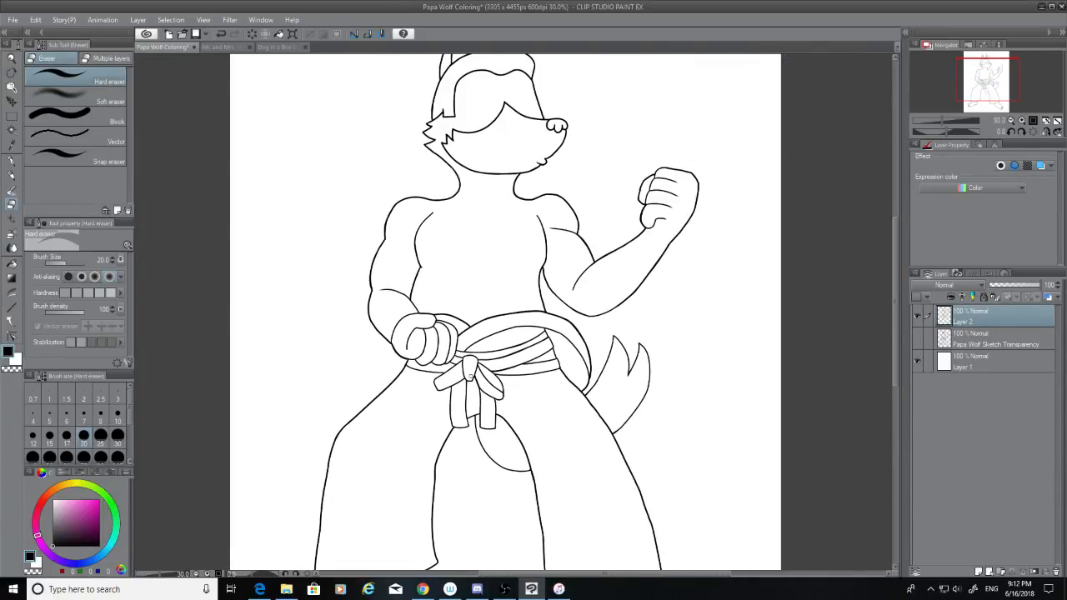
pyautogui.scroll(-2, 469, 375)
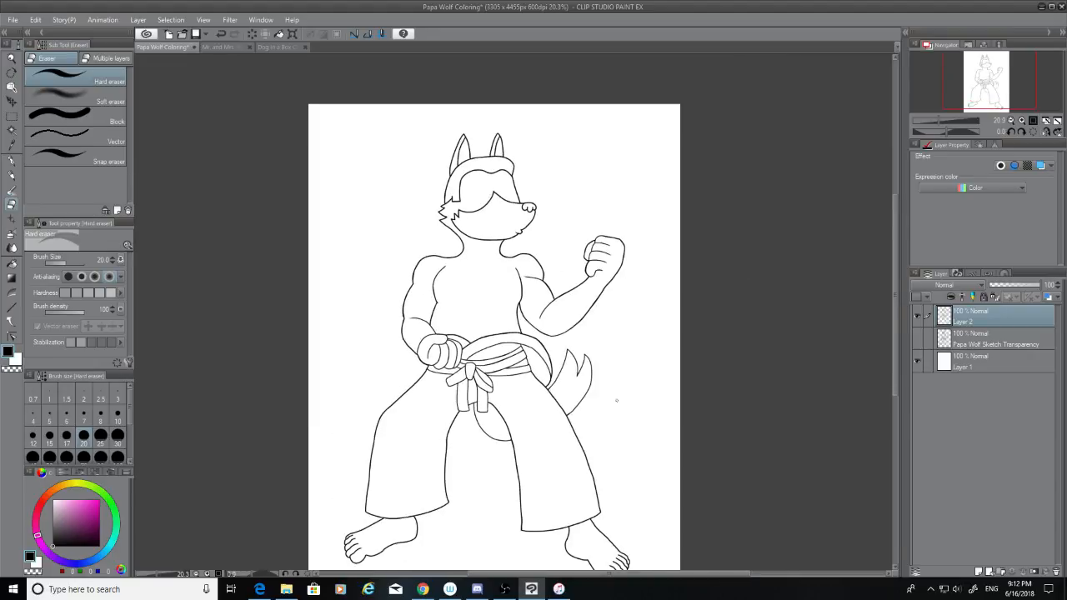
pyautogui.click(917, 338)
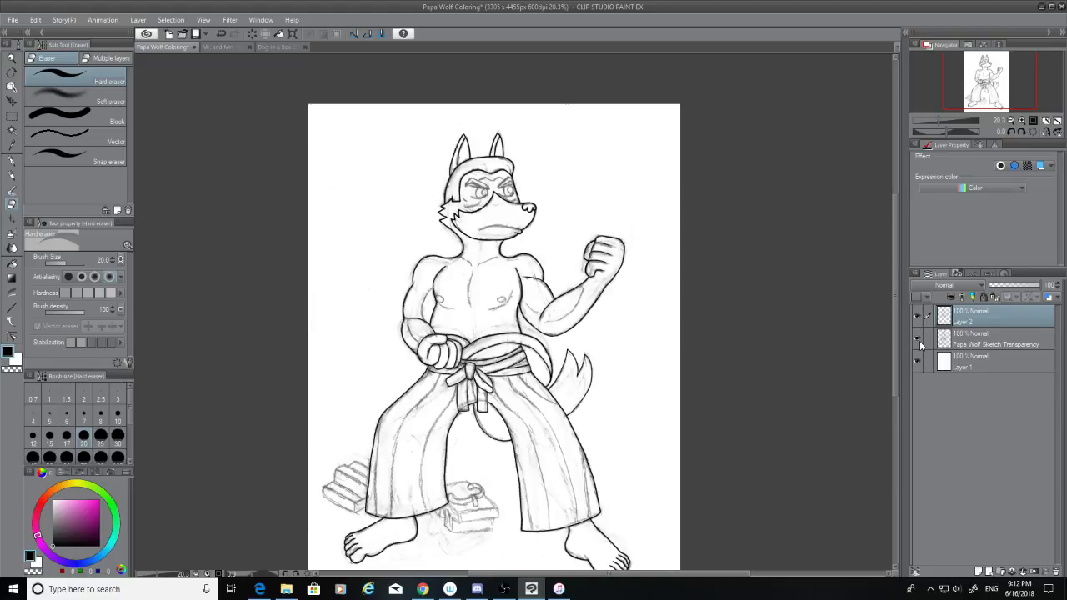